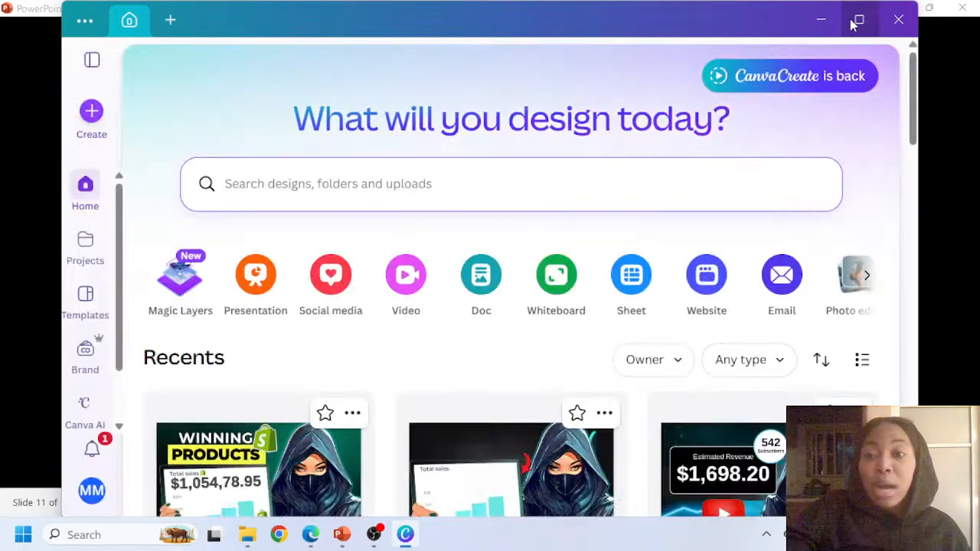
Maximize the window and search the home page for "Instagram carousels for fitness coaches"
click(854, 23)
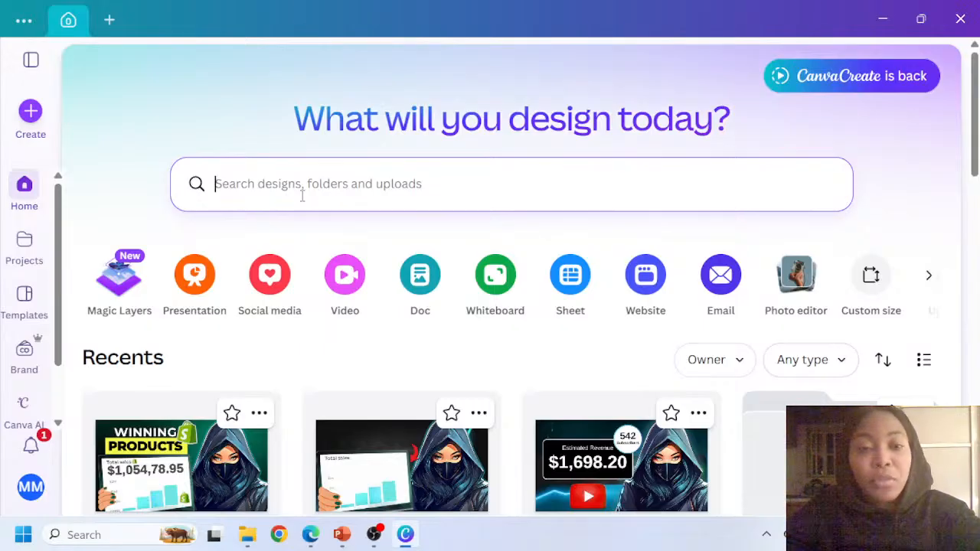
click(281, 182)
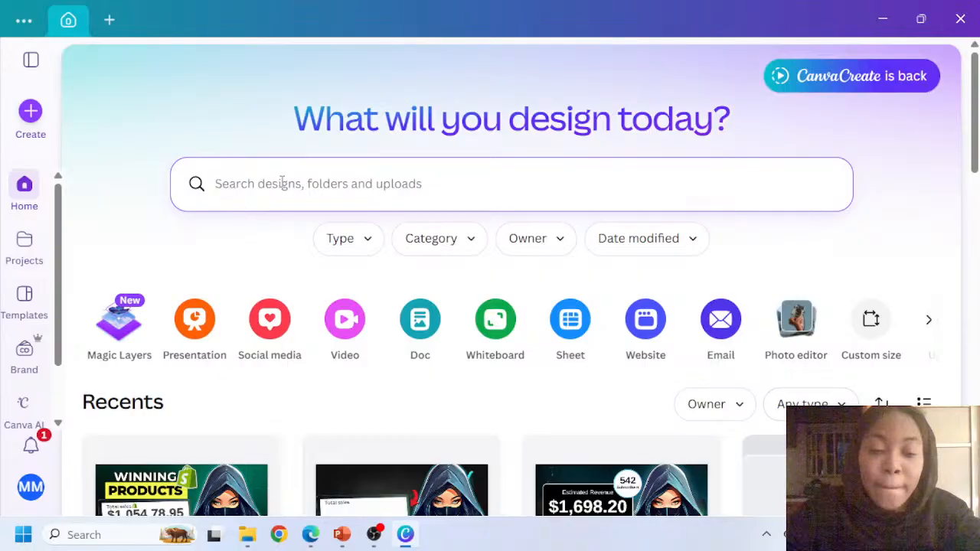
text(Instagra)
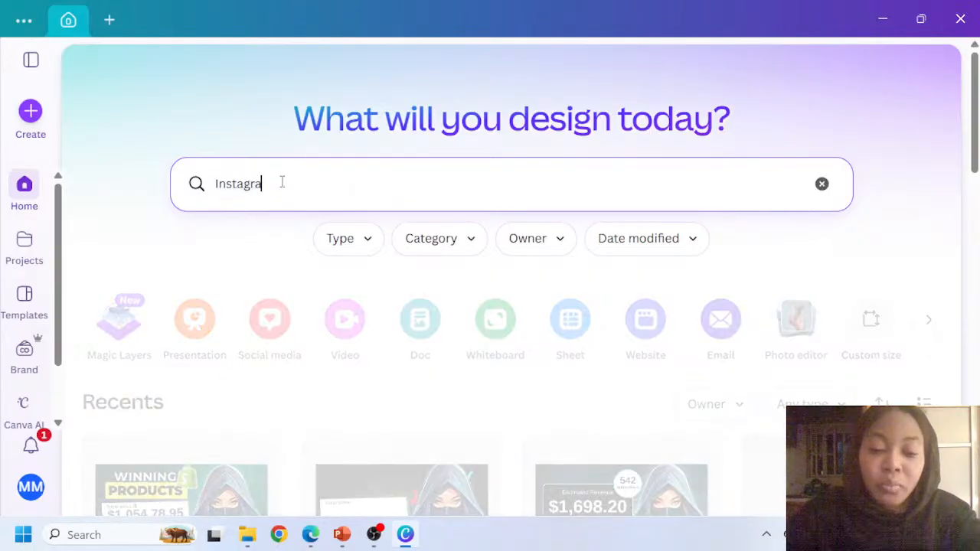
text(m caro)
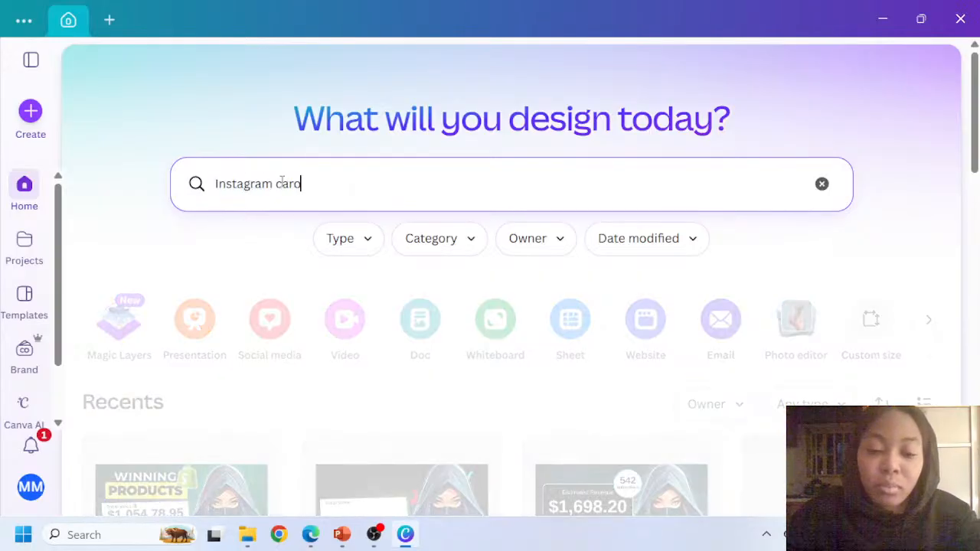
text(usels for)
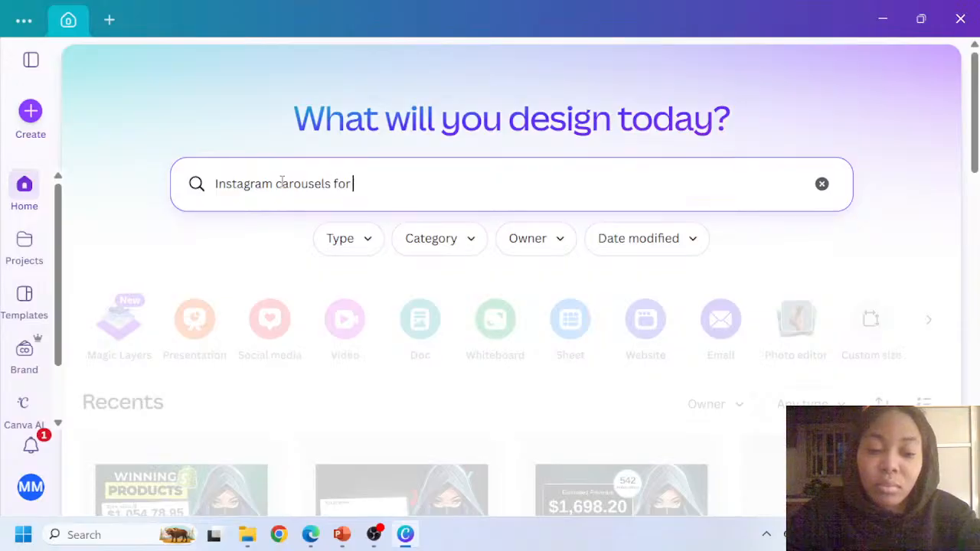
text( fitnss co)
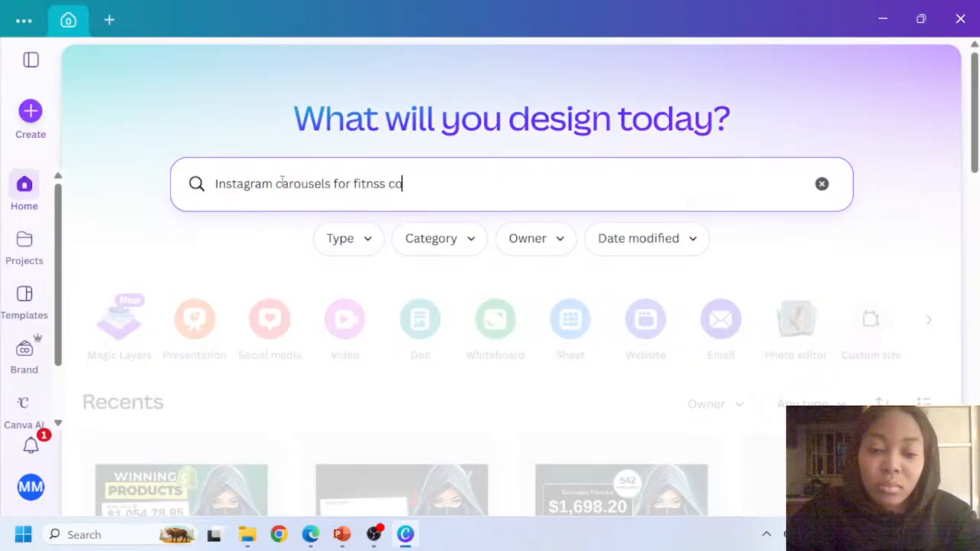
text(aches)
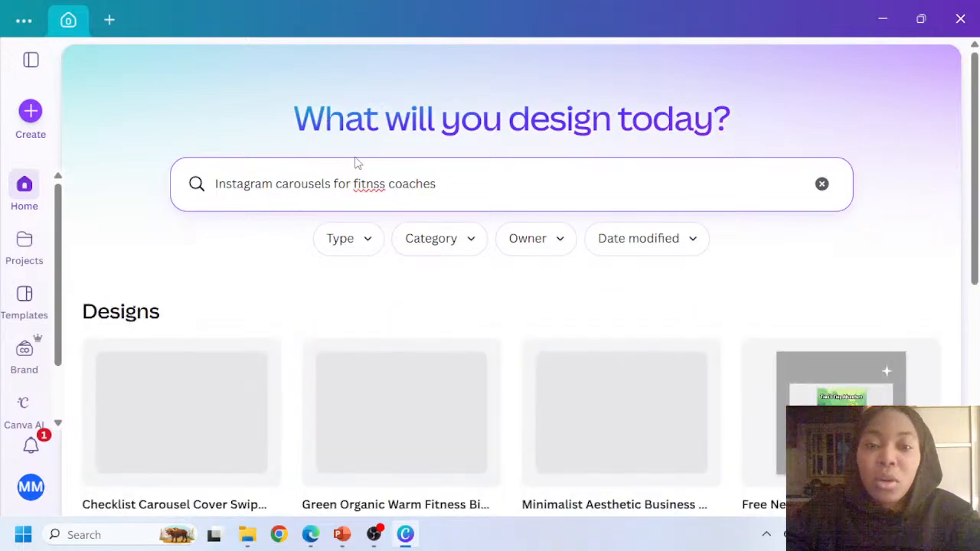
click(373, 184)
text(e)
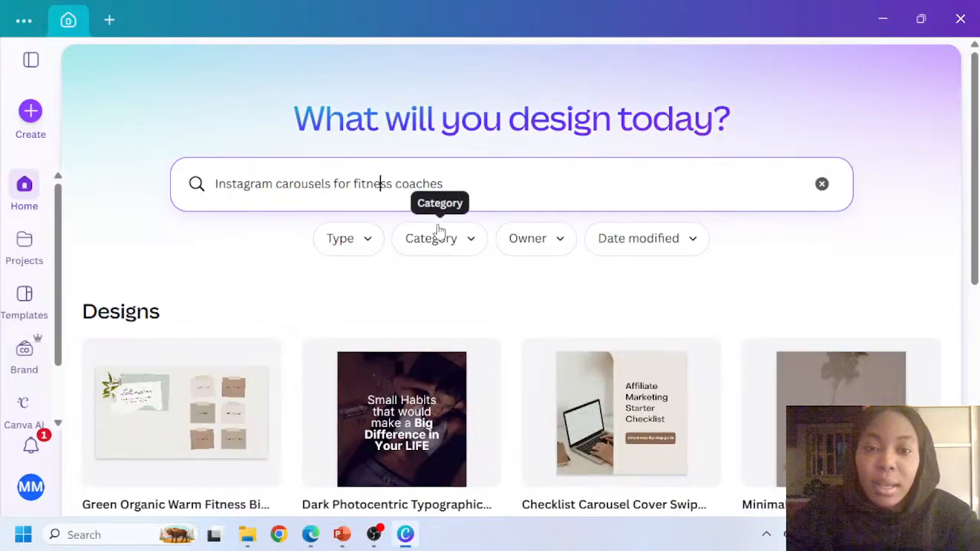
Copy the whole search phrase and clear the home page search
triple_click(473, 194)
key(ctrl+c)
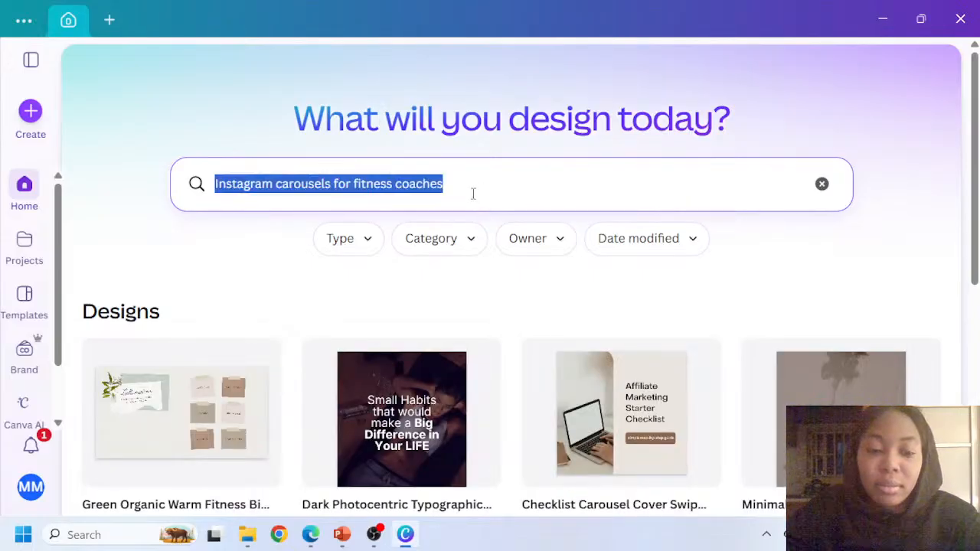
click(417, 284)
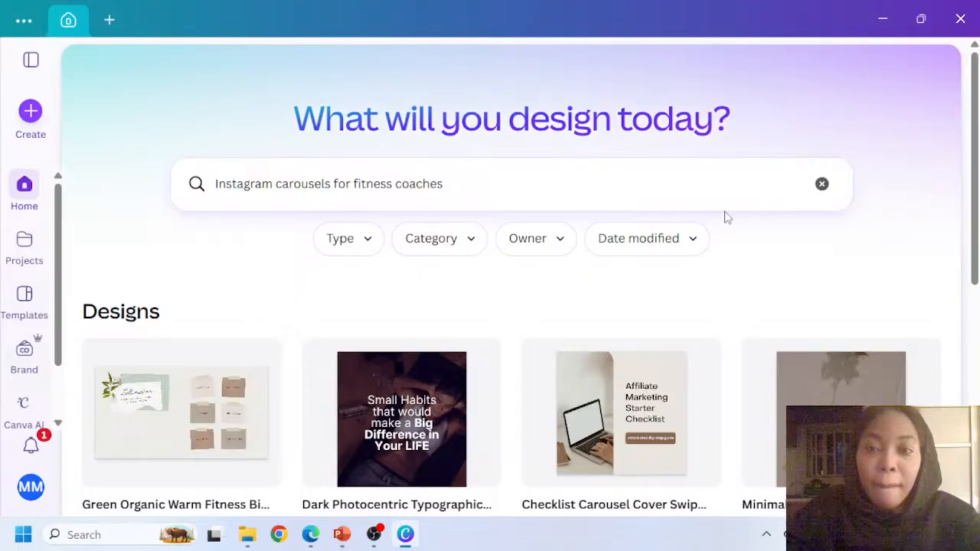
click(820, 183)
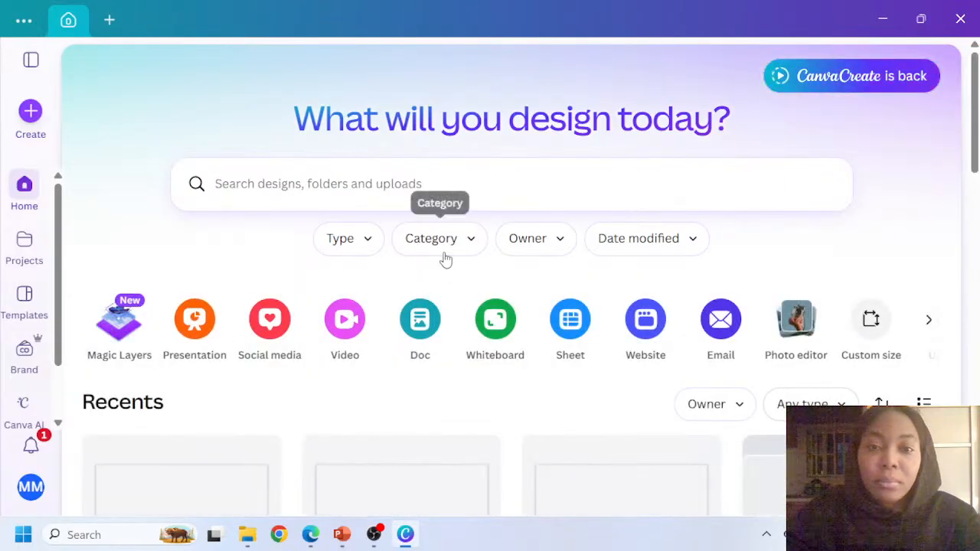
Search the home page again with the copied phrase, look over the matching designs, and clear the search
scroll(347, 254, down, 1)
scroll(351, 265, up, 1)
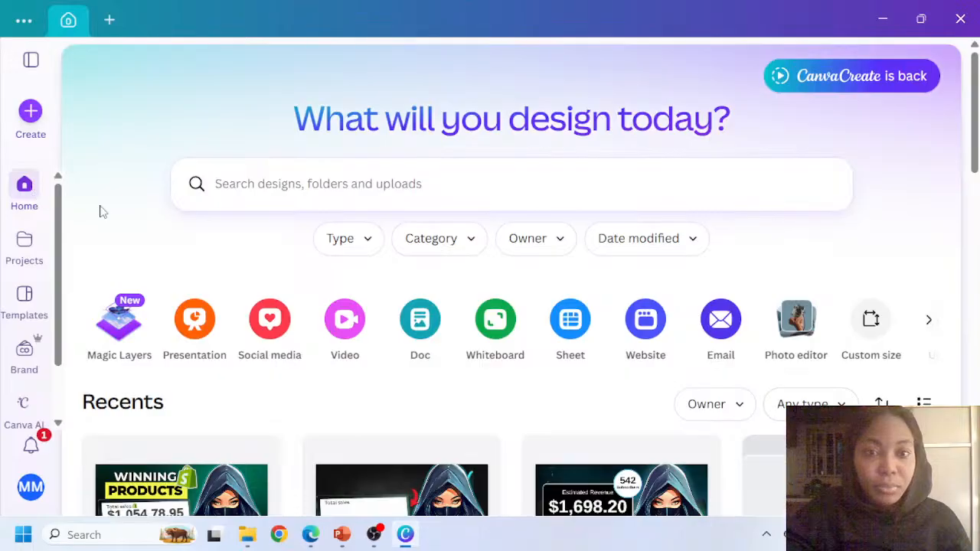
click(452, 197)
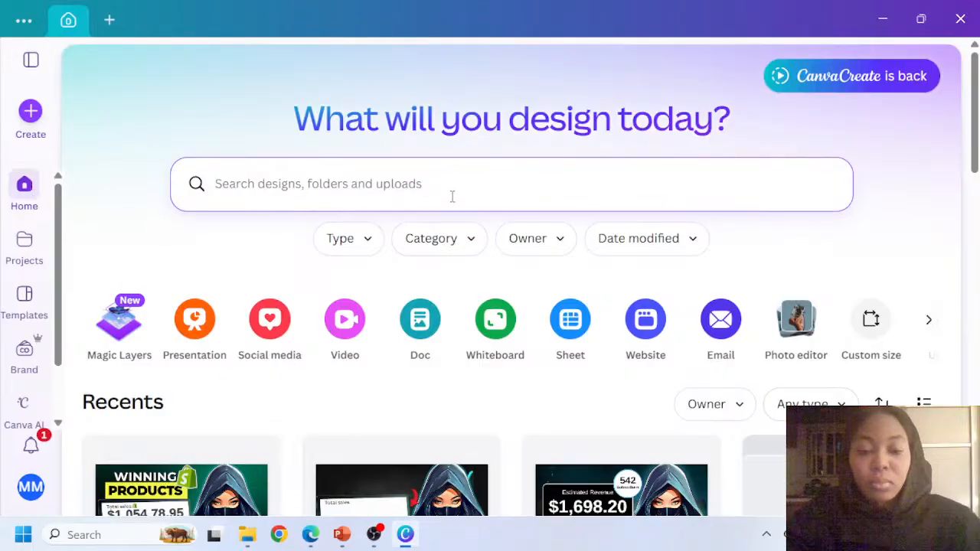
key(ctrl+v)
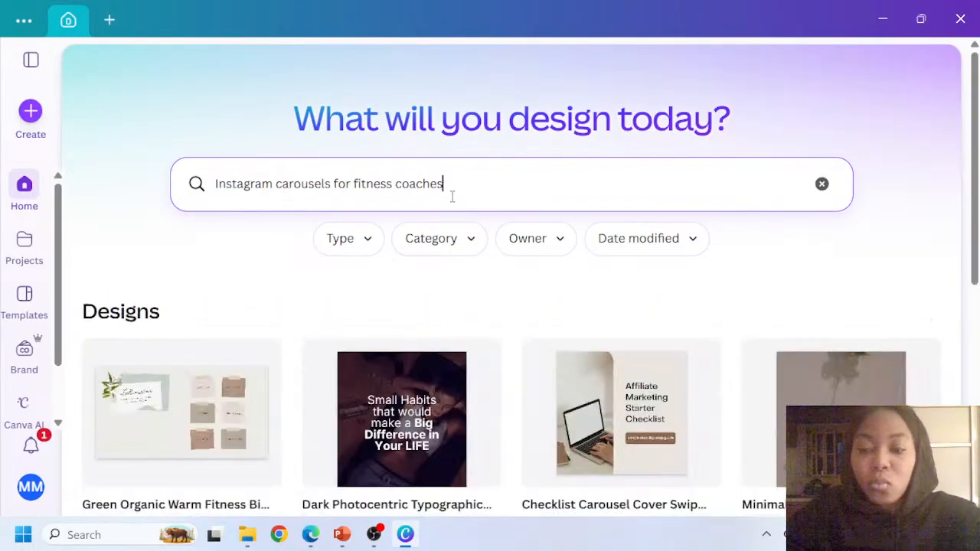
key(Return)
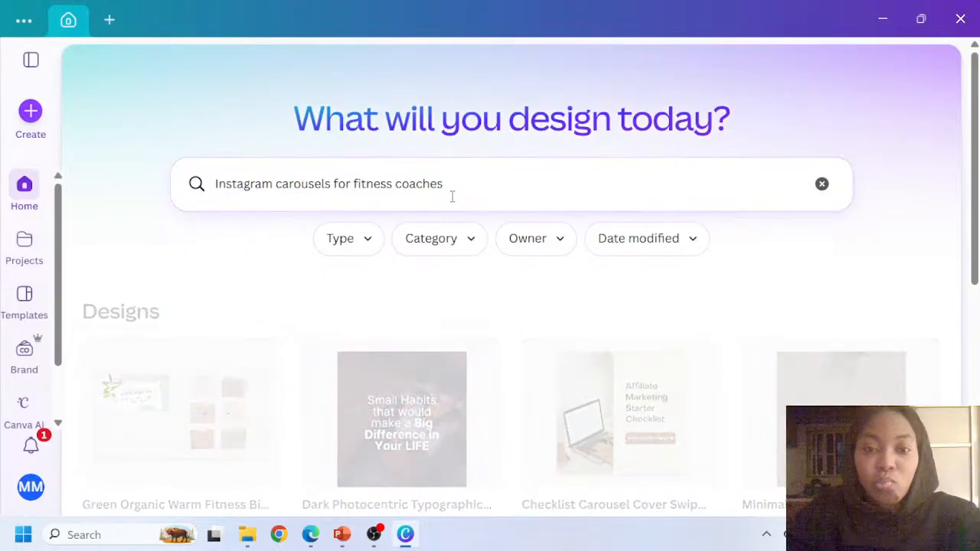
scroll(359, 323, down, 6)
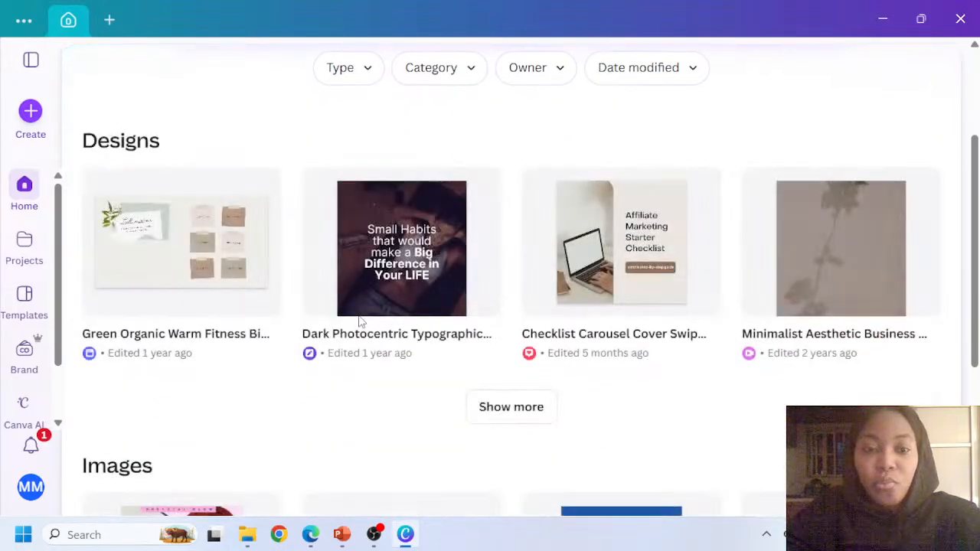
scroll(359, 323, up, 6)
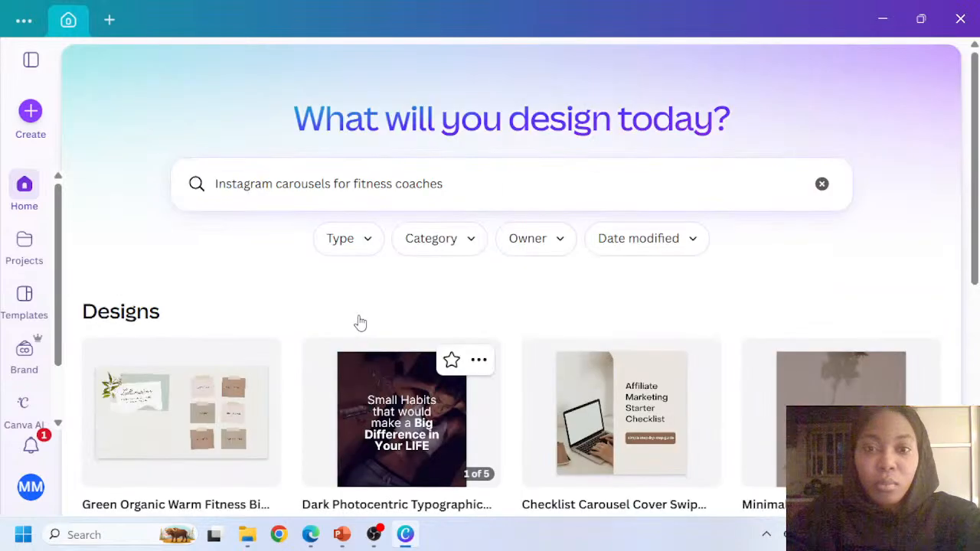
click(816, 191)
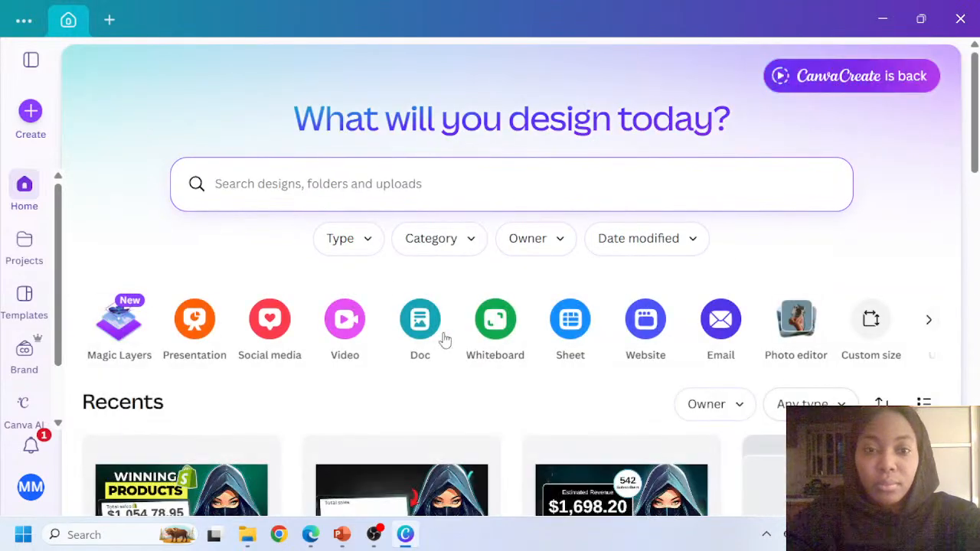
click(363, 243)
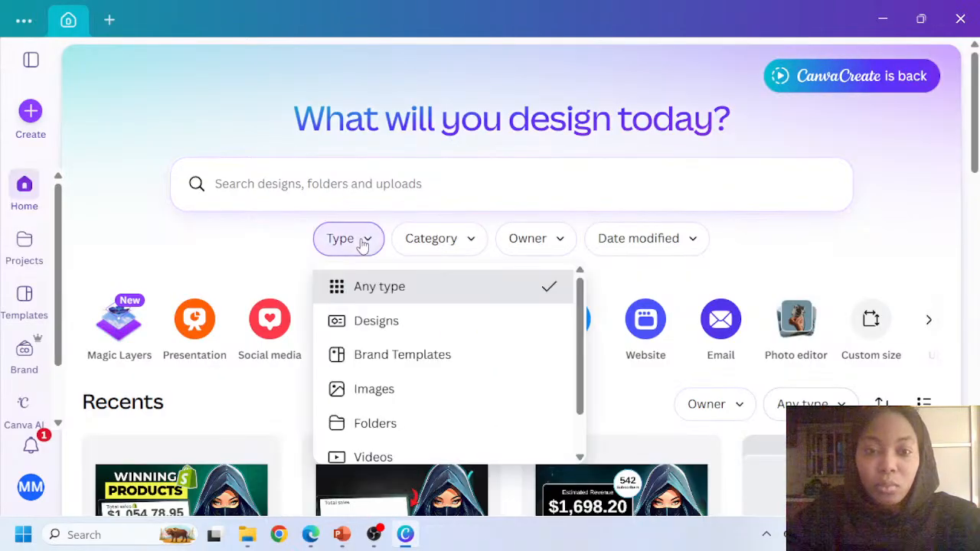
scroll(387, 310, down, 3)
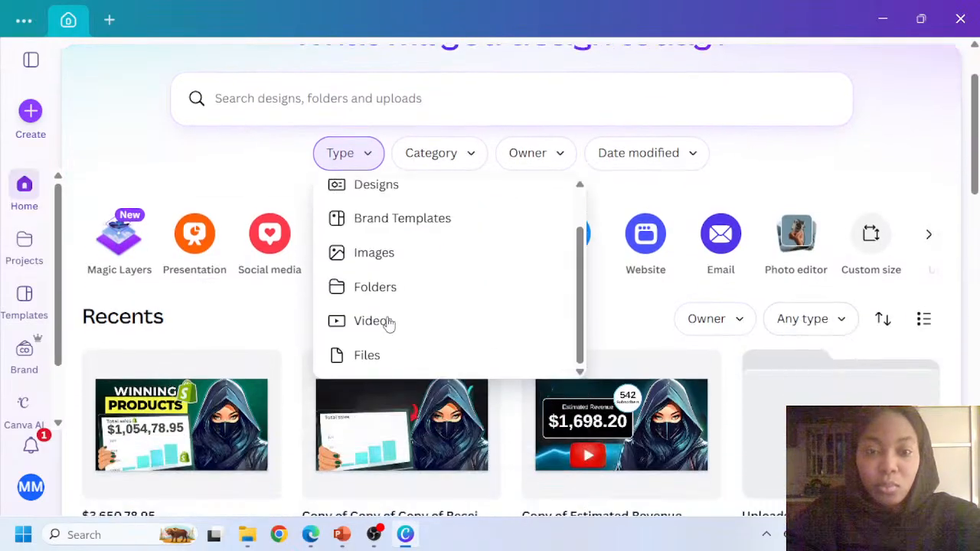
scroll(387, 322, up, 5)
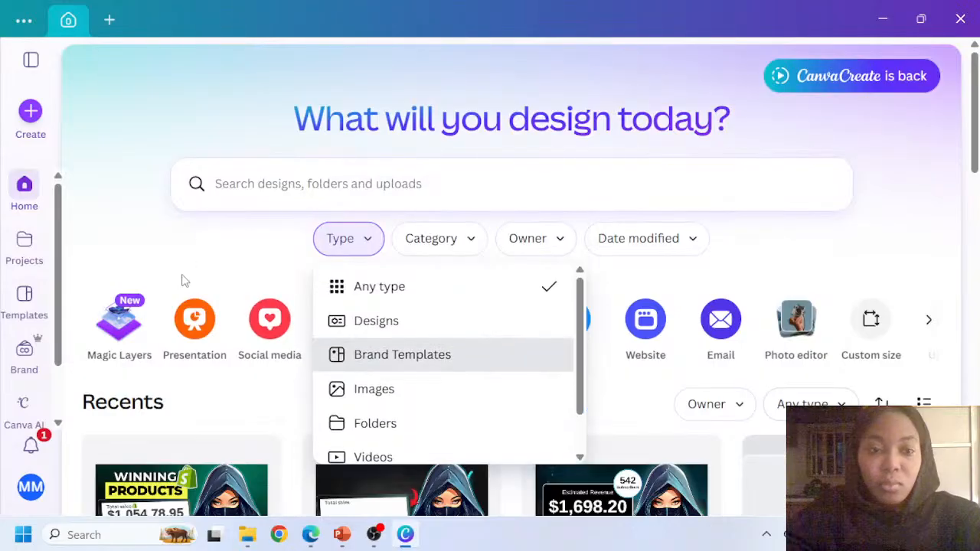
click(192, 254)
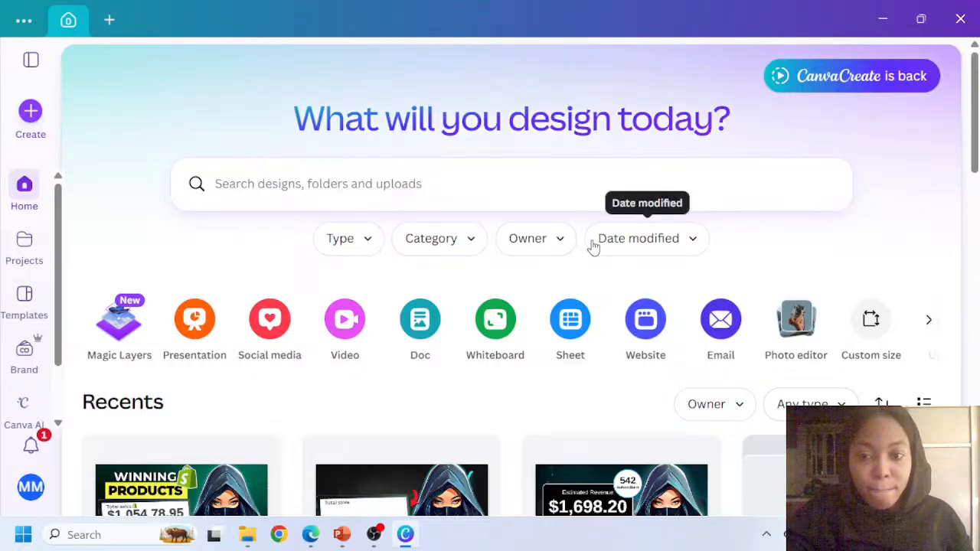
Search the template library for "Instagram carousels for fitness coaches"
click(25, 295)
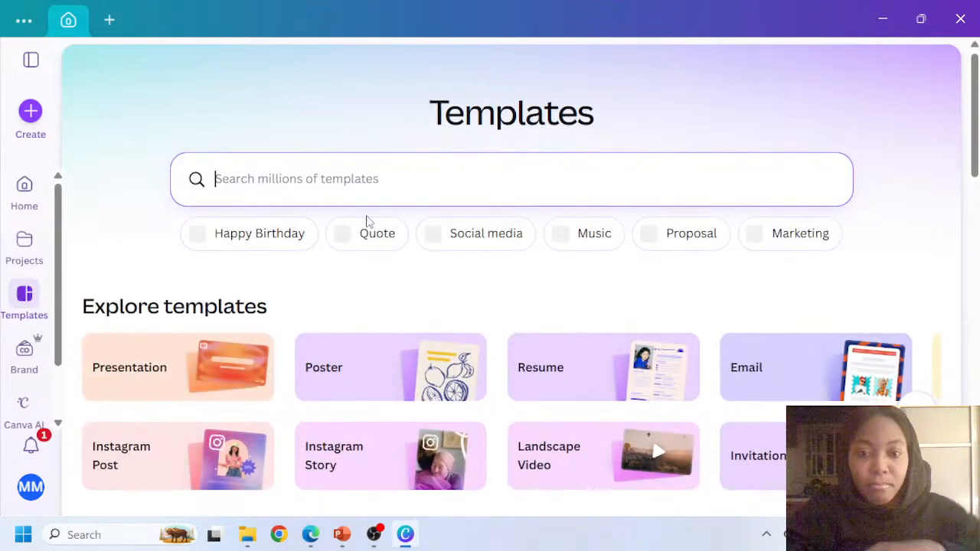
scroll(366, 219, down, 4)
scroll(394, 244, up, 4)
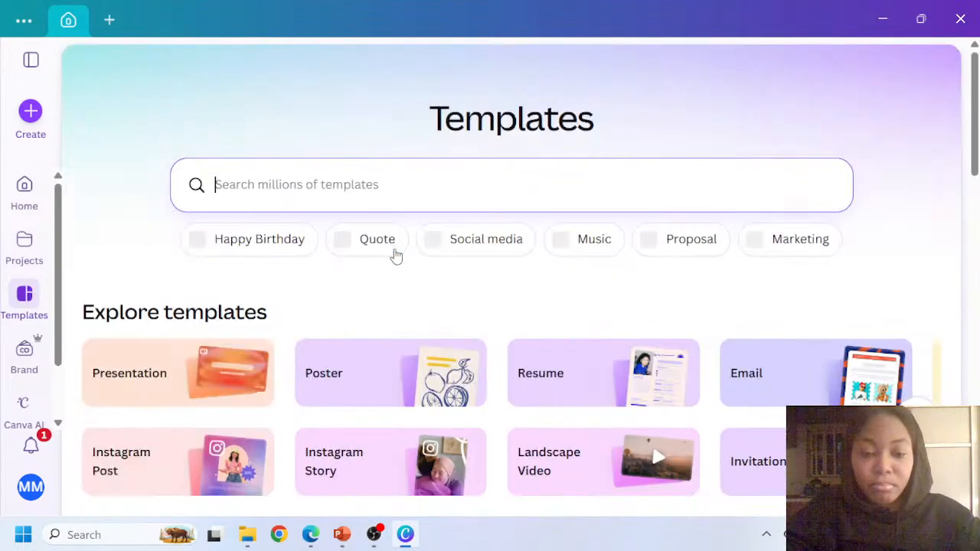
text(Instagram carousels for fitness coaches)
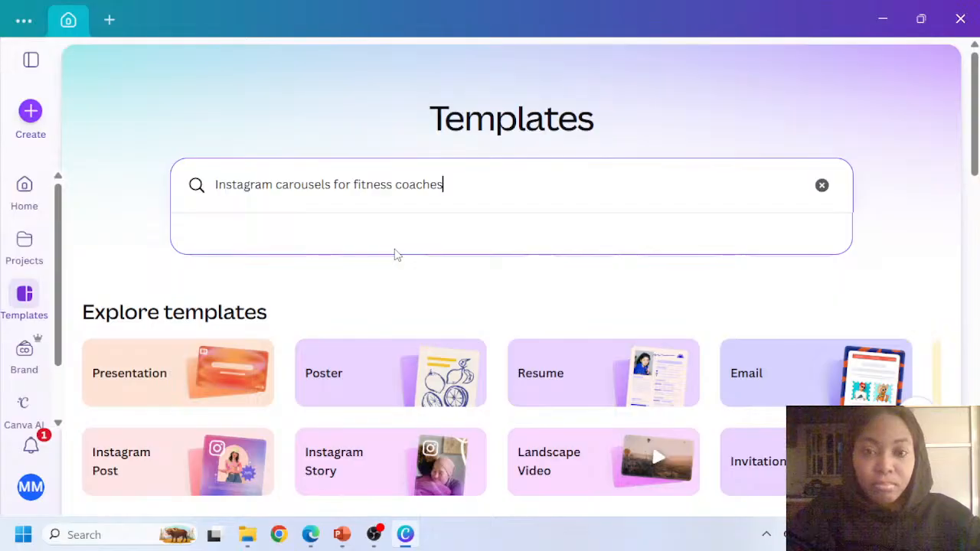
key(Return)
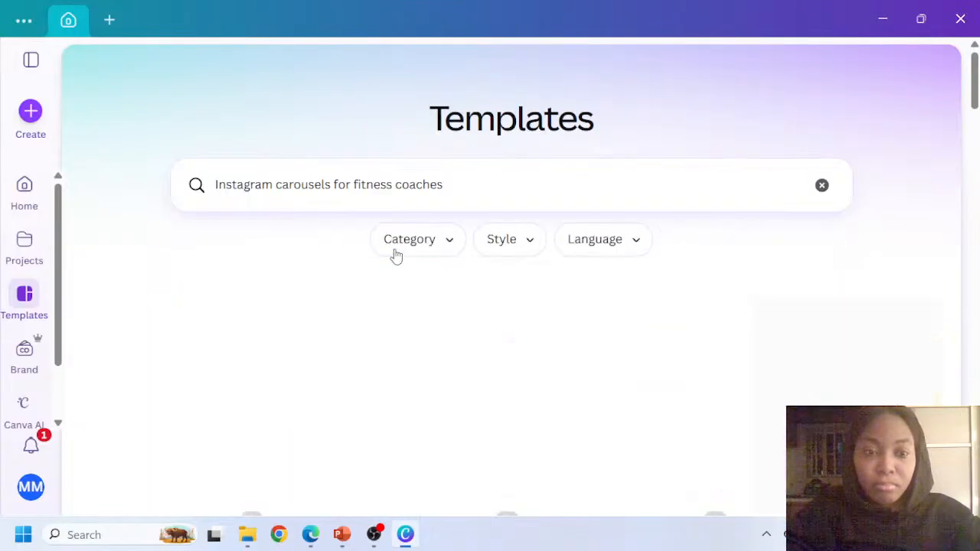
Look through the template results for carousel designs suited to fitness coaches
scroll(394, 256, down, 1)
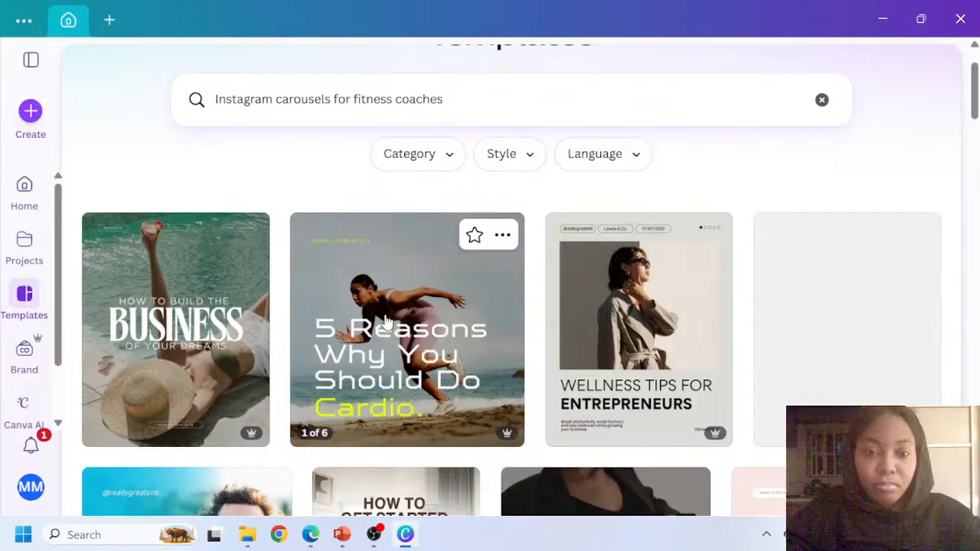
scroll(385, 325, down, 1)
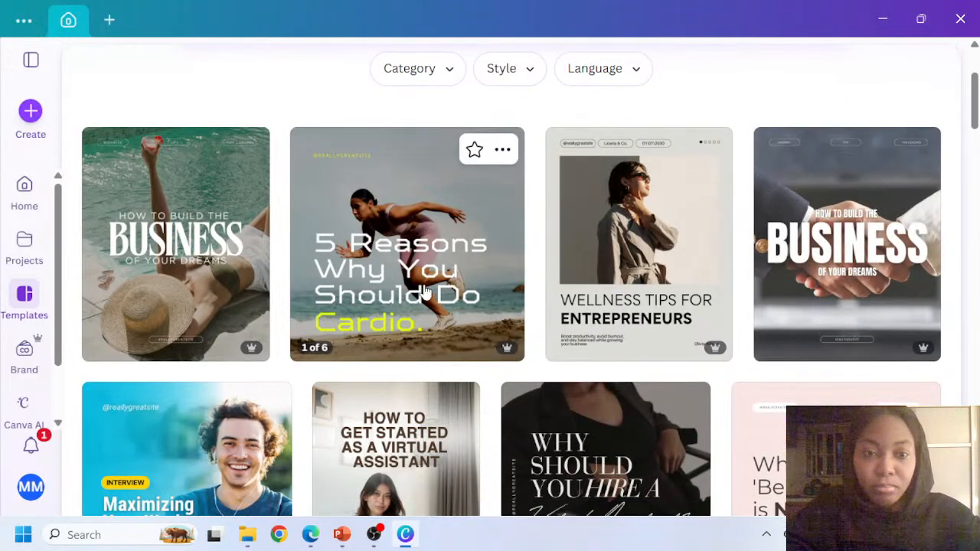
scroll(420, 295, down, 4)
scroll(425, 292, down, 5)
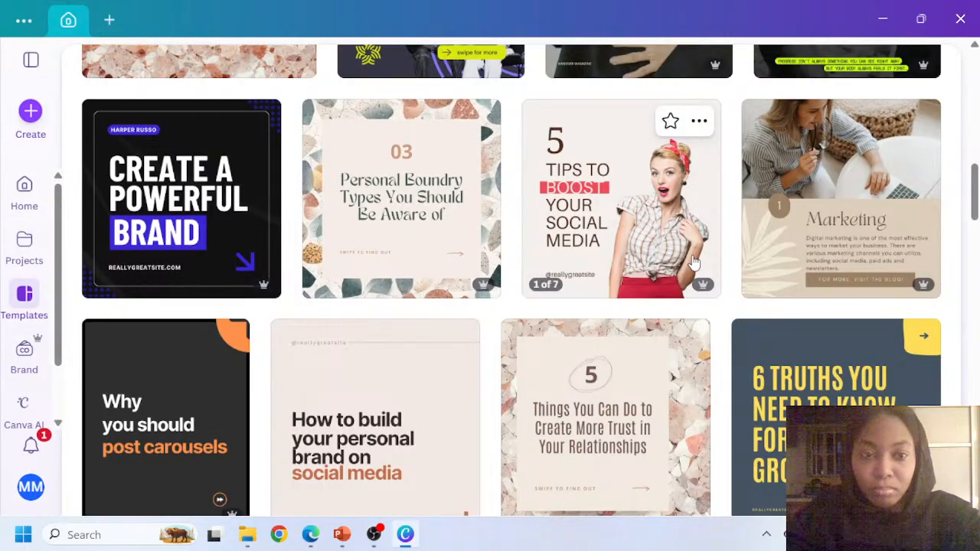
scroll(693, 263, down, 2)
scroll(689, 267, down, 2)
scroll(687, 269, down, 2)
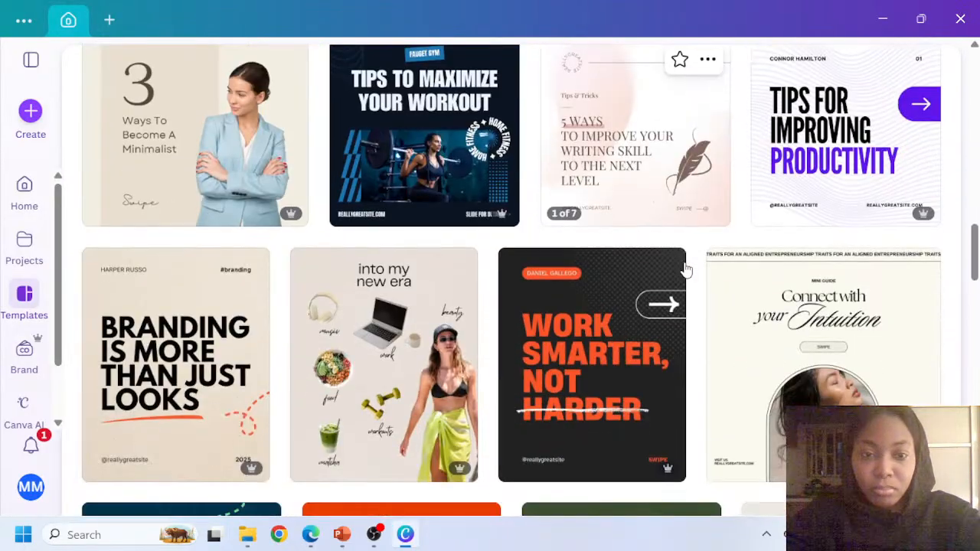
scroll(687, 269, up, 10)
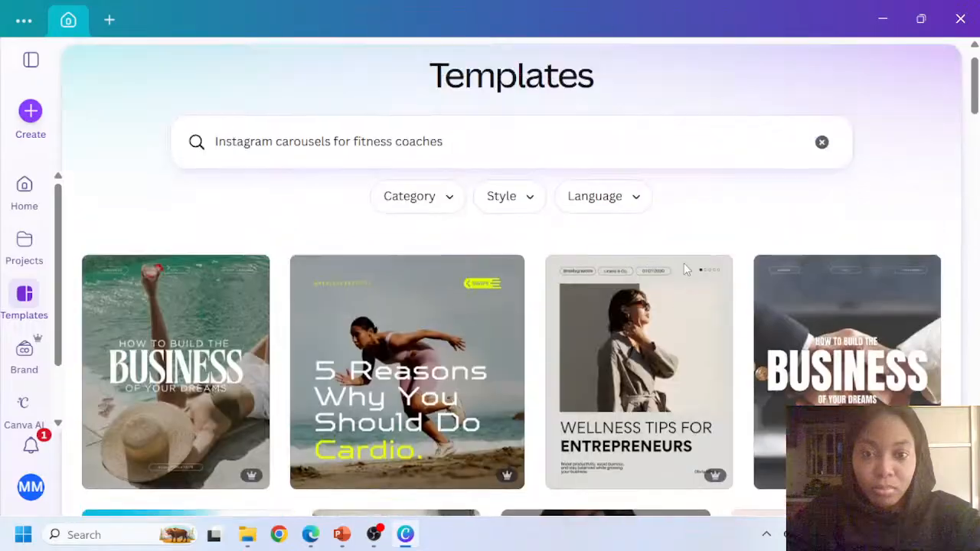
Shorten the template search to "Instagram carousels for fitness" and look over the first results
click(465, 190)
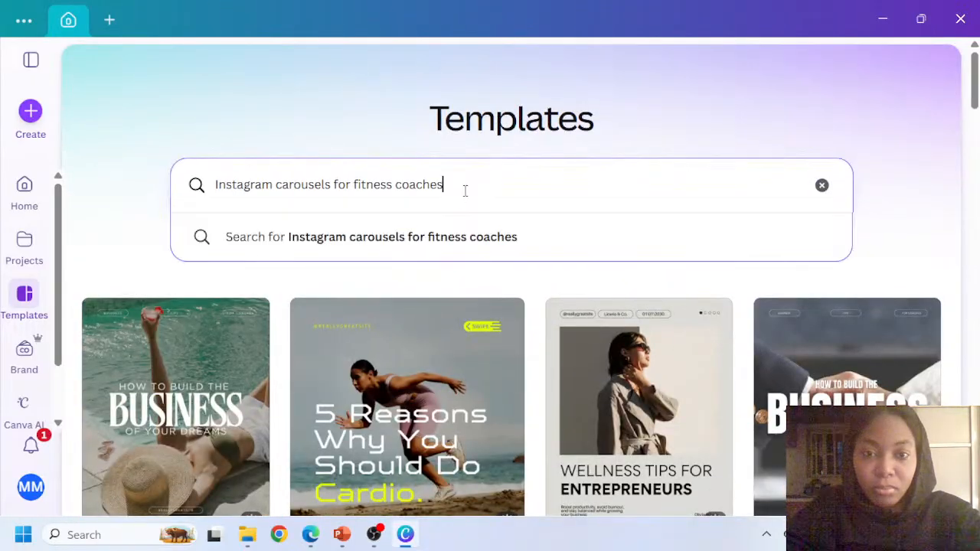
key(BackSpace)
key(BackSpace)
key(BackSpace)
key(BackSpace)
key(BackSpace)
key(BackSpace)
key(BackSpace)
key(BackSpace)
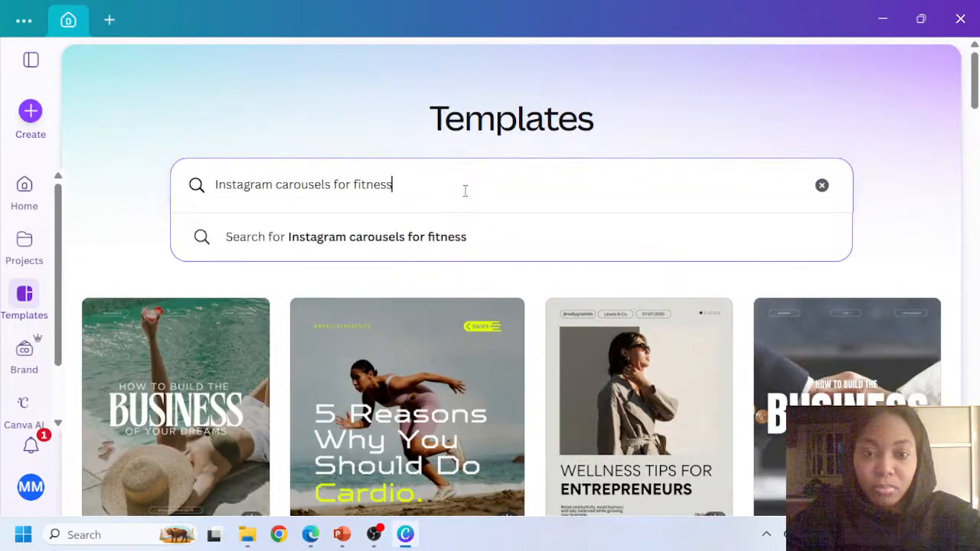
key(Return)
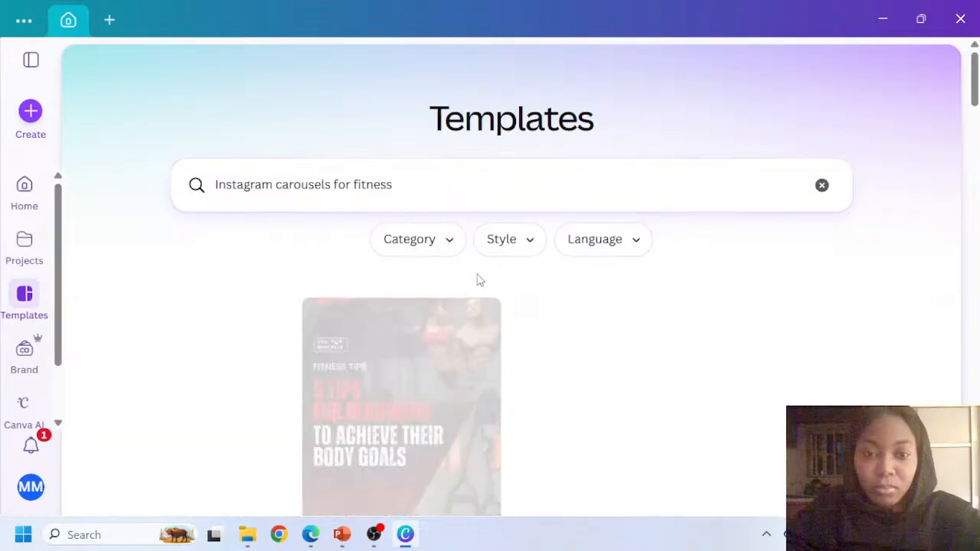
scroll(516, 247, down, 3)
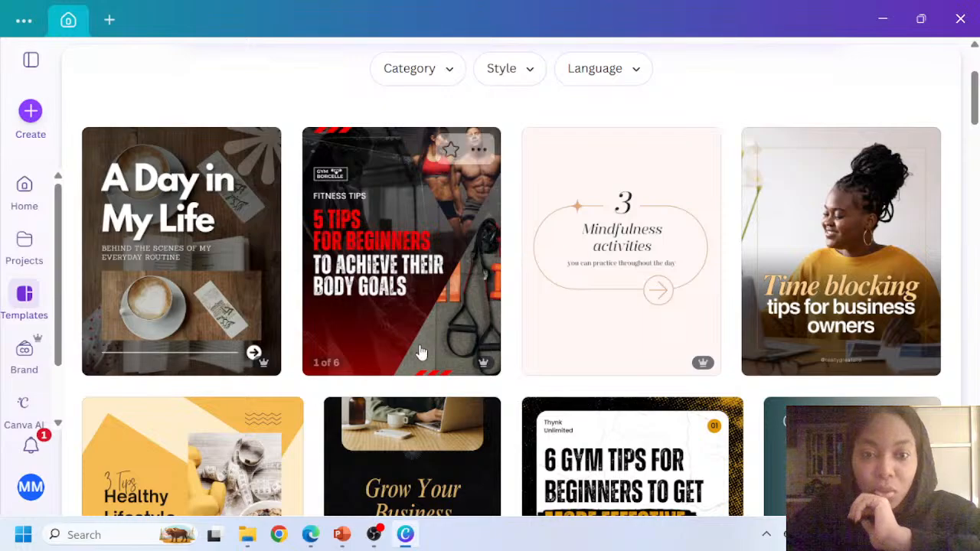
Find the "Red Black and White Bold Gym Tips Carousel Instagram Post" template in the search results and open it for customizing
scroll(406, 368, down, 5)
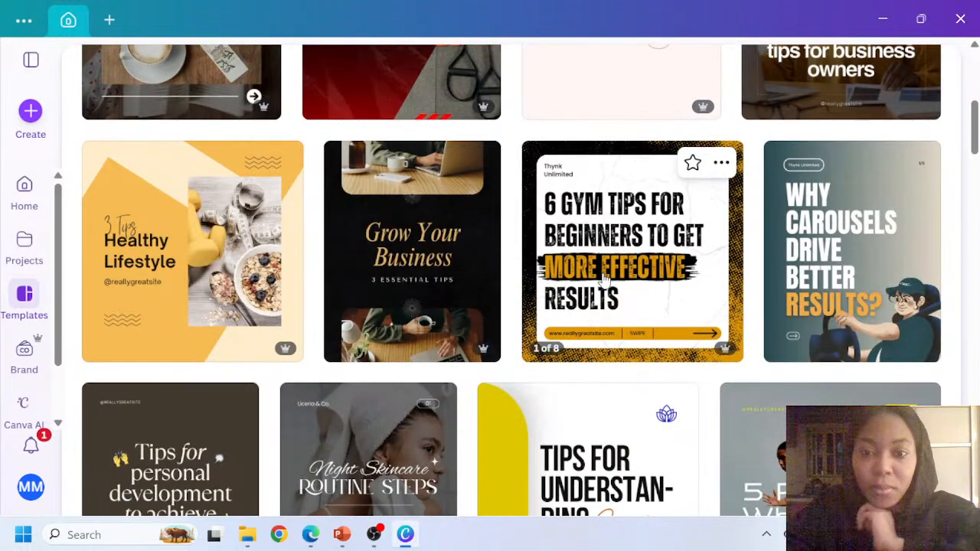
scroll(652, 253, down, 3)
scroll(653, 251, down, 3)
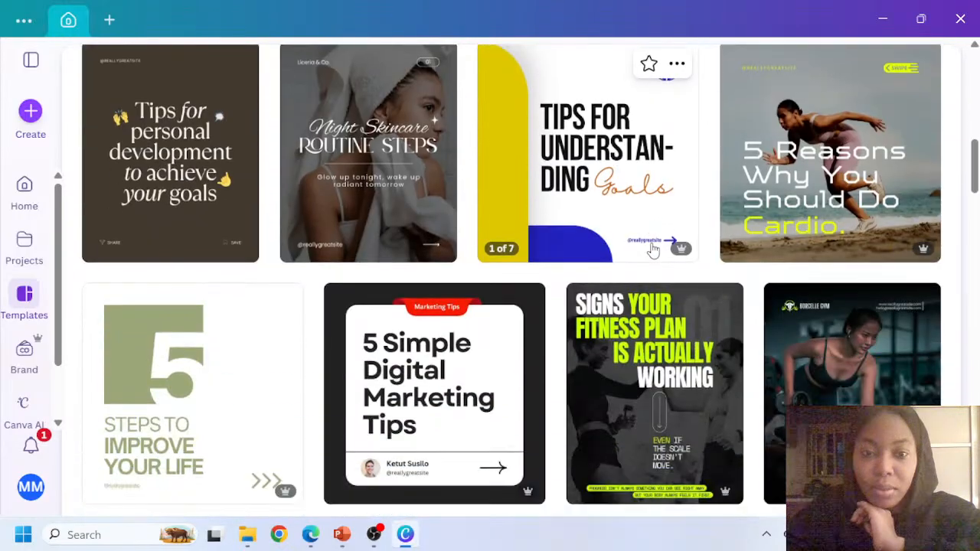
scroll(643, 261, down, 1)
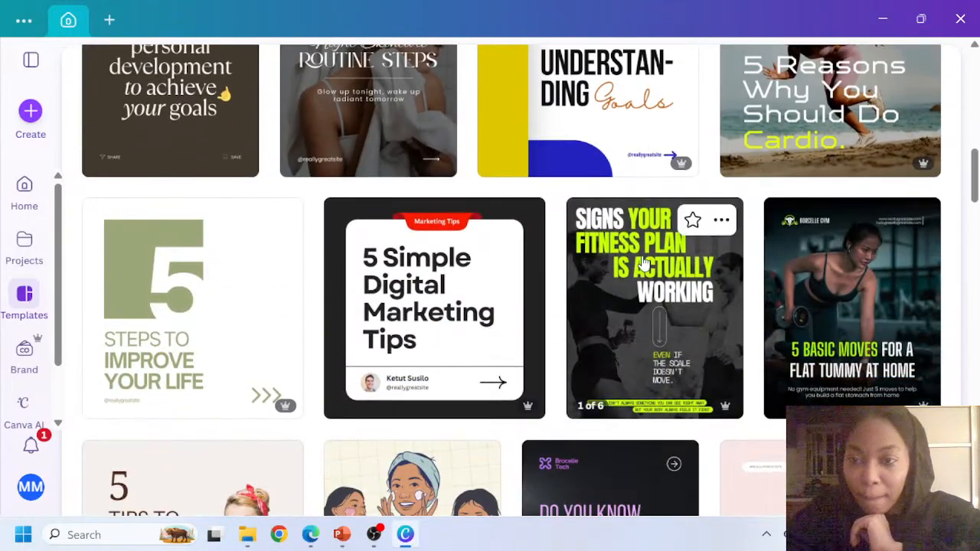
scroll(643, 263, down, 2)
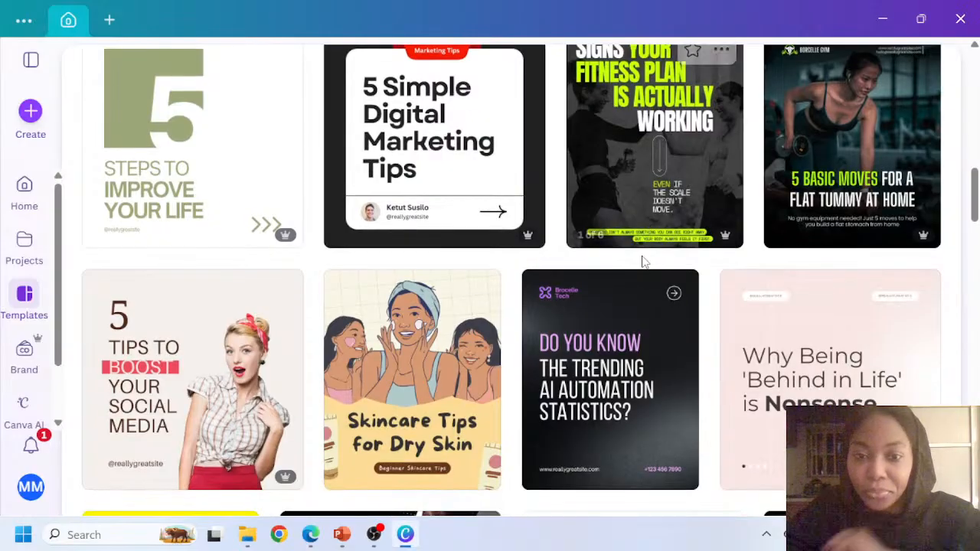
scroll(643, 262, down, 3)
scroll(644, 263, down, 2)
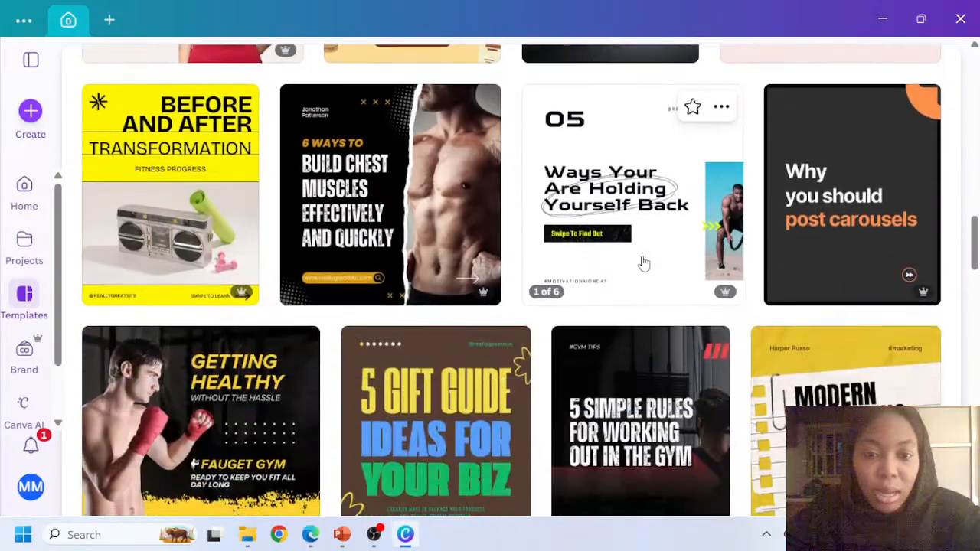
scroll(385, 263, down, 2)
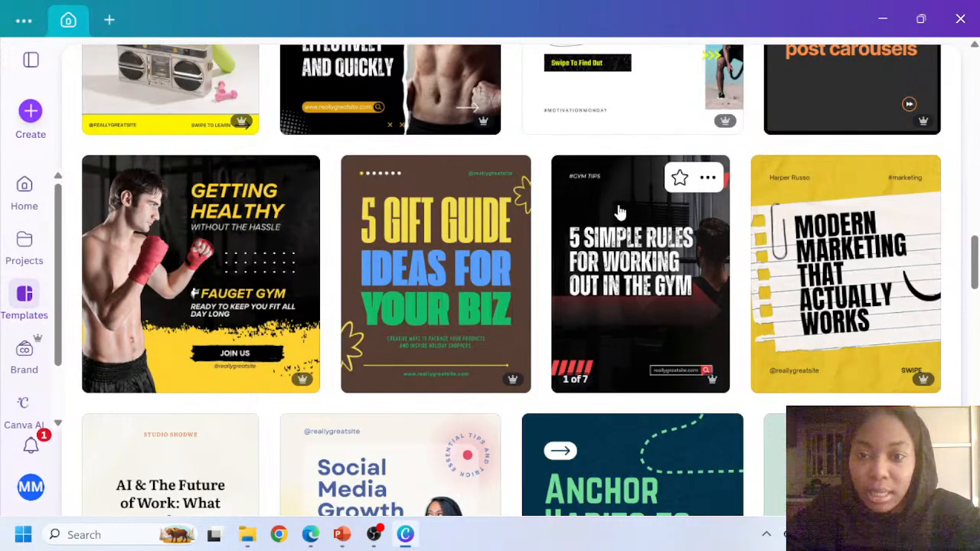
click(707, 177)
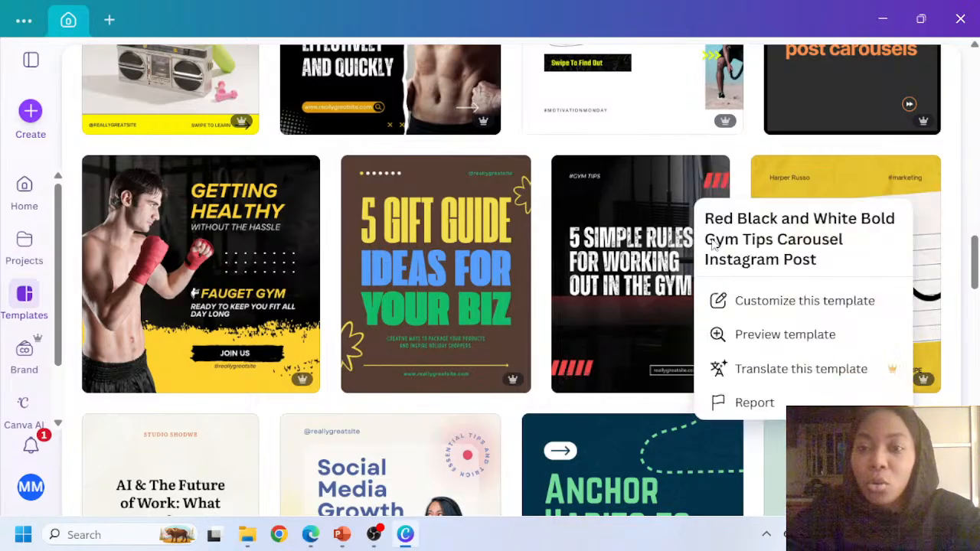
click(784, 307)
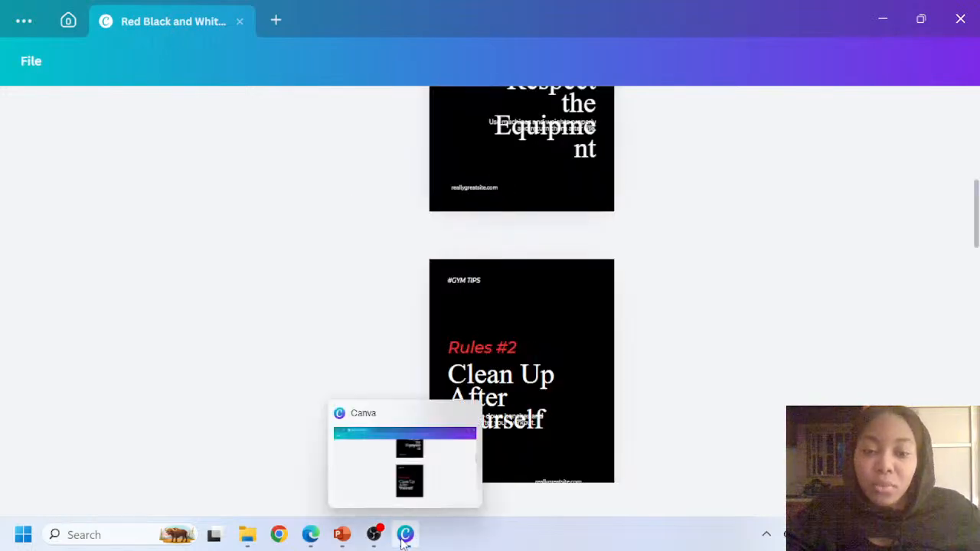
Switch to the PowerPoint slide show, read the live demo plan and its visual direction steps, and minimize the presentation
mouse_move(337, 545)
click(276, 462)
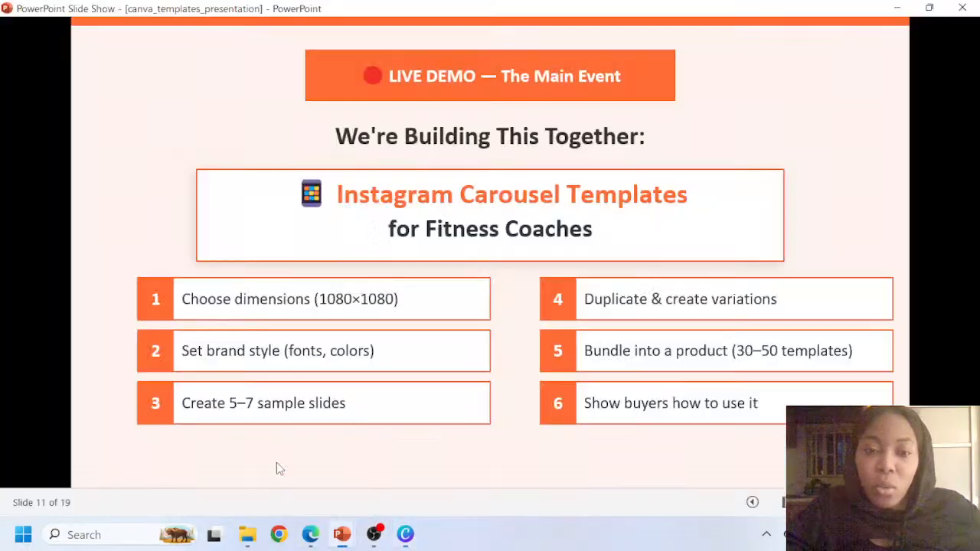
click(345, 328)
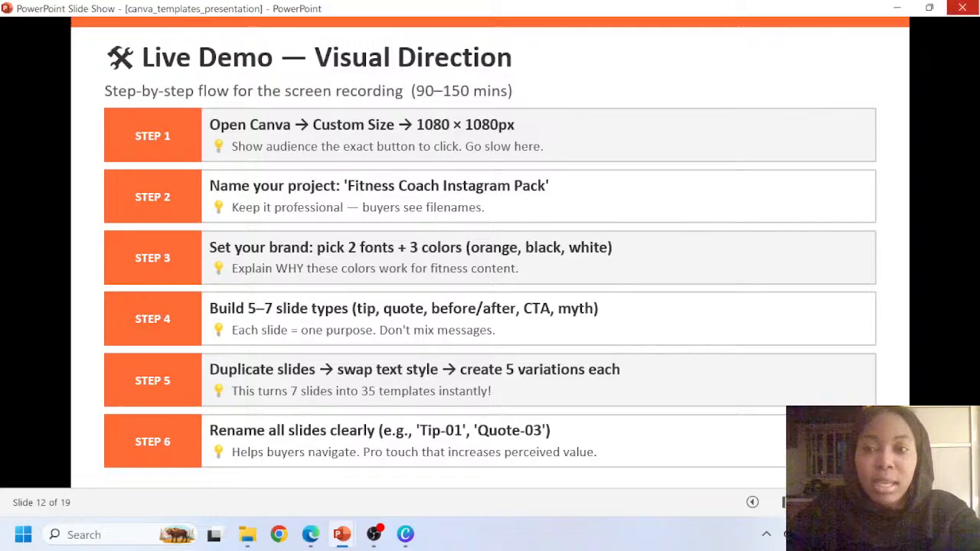
click(898, 11)
Look through the gym tips carousel's pages, from the cover to the individual rules
scroll(547, 340, up, 9)
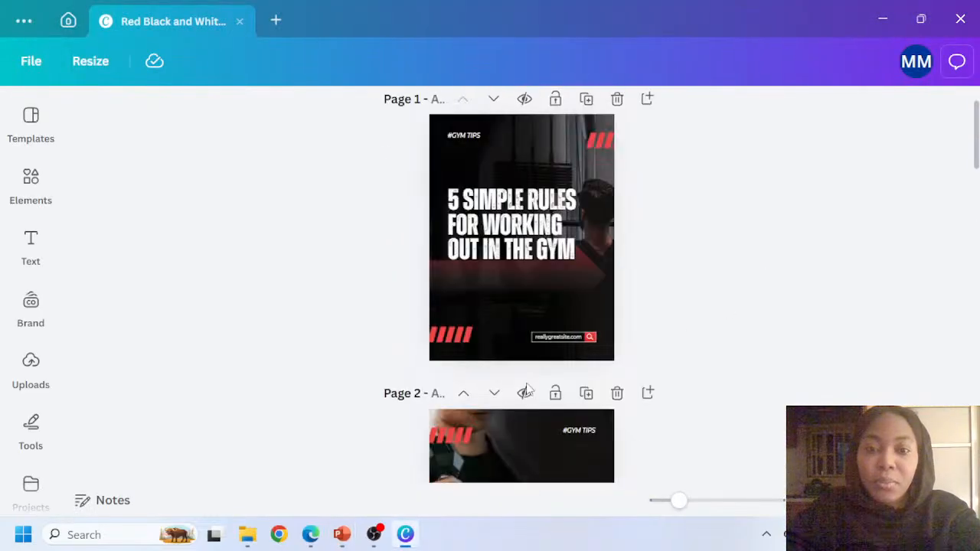
scroll(547, 341, up, 1)
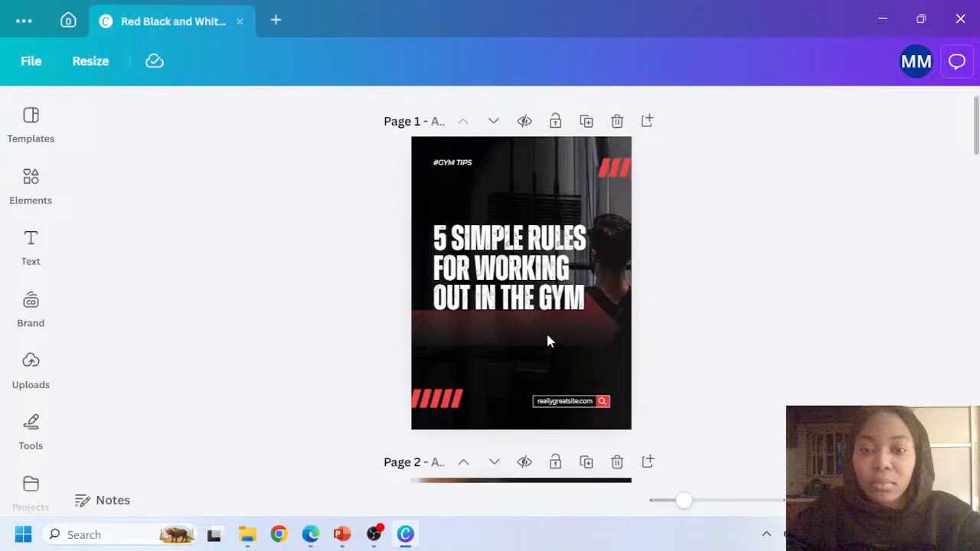
scroll(547, 341, down, 2)
scroll(548, 340, up, 2)
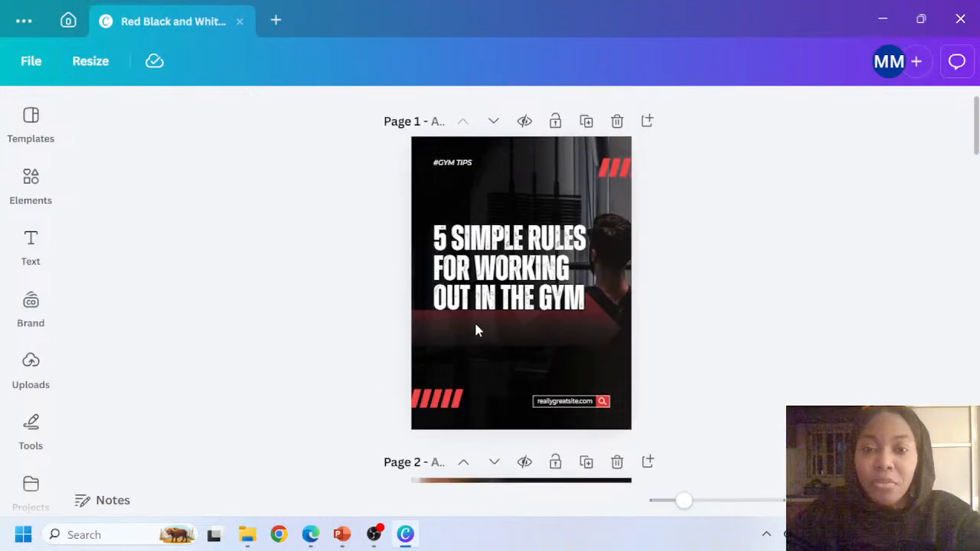
scroll(475, 326, down, 5)
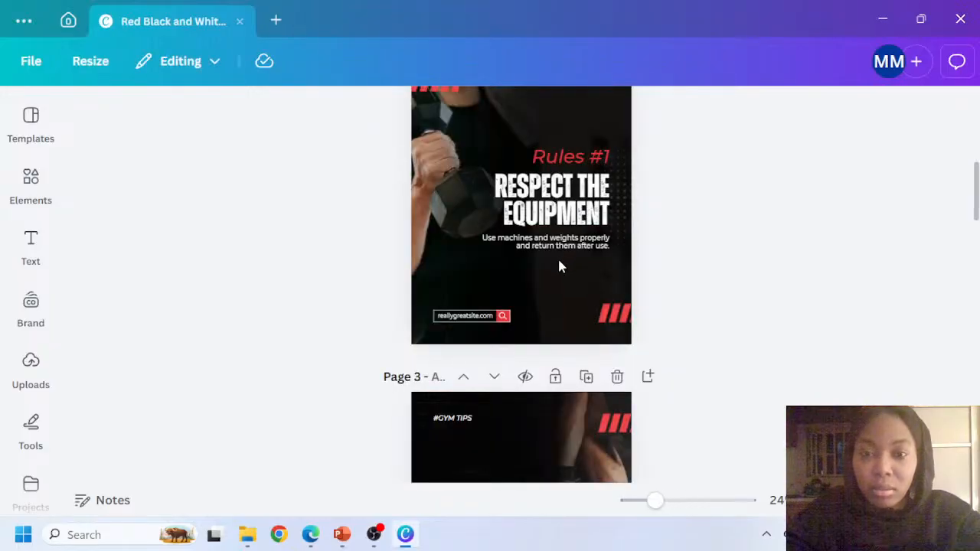
scroll(559, 266, up, 1)
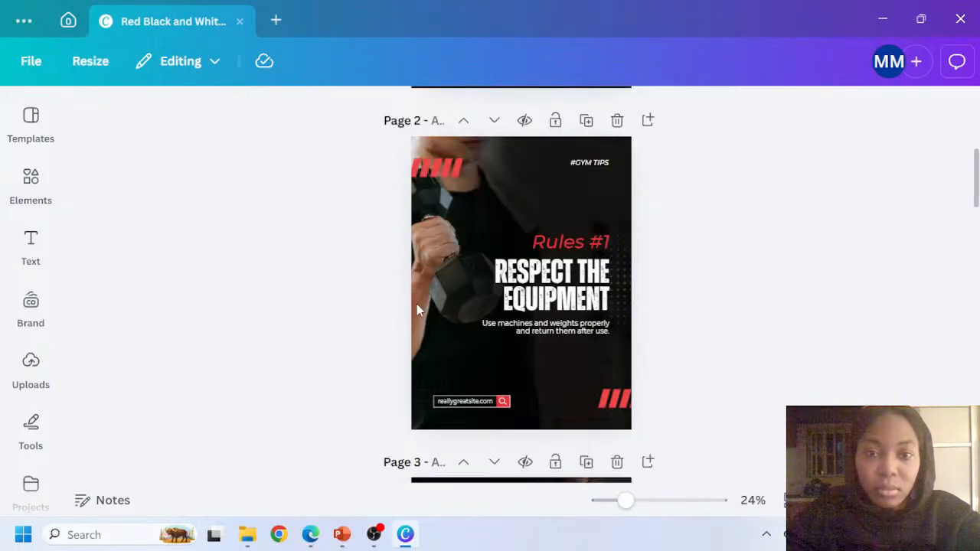
scroll(481, 330, up, 4)
scroll(482, 330, down, 1)
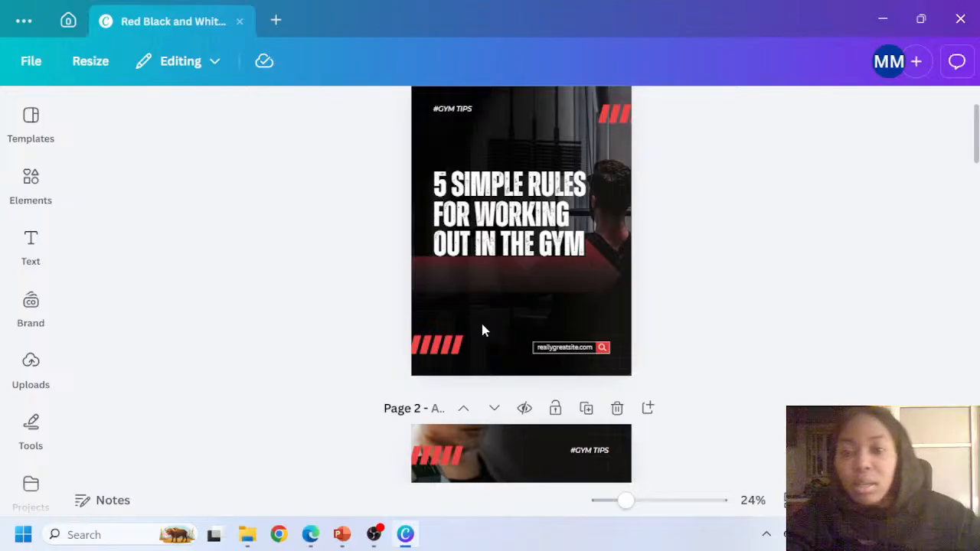
scroll(482, 330, down, 4)
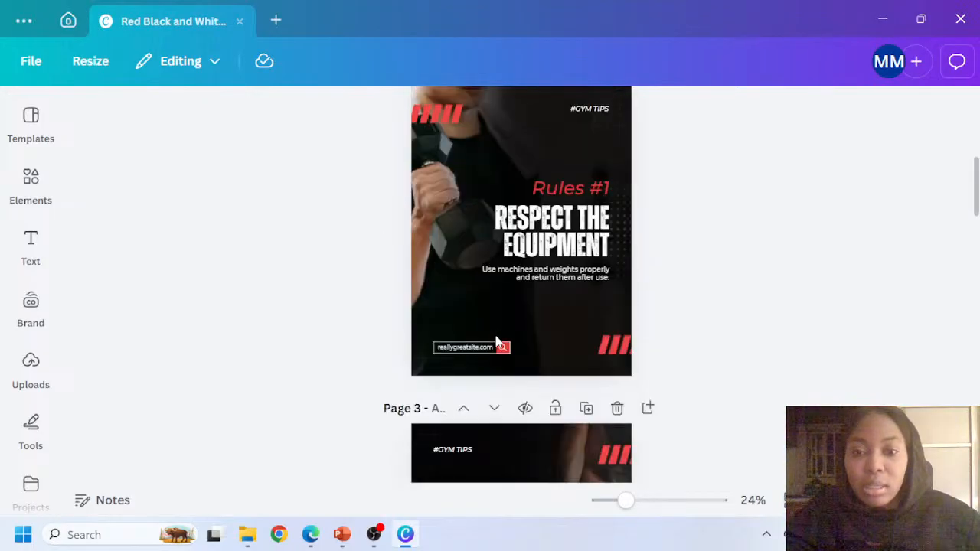
scroll(496, 342, down, 5)
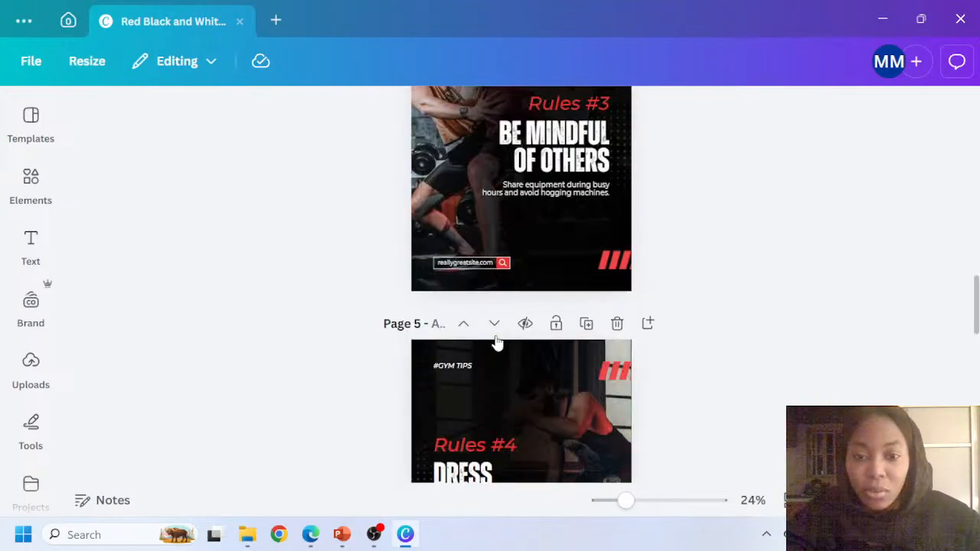
scroll(459, 344, down, 2)
scroll(429, 307, up, 3)
scroll(430, 297, up, 10)
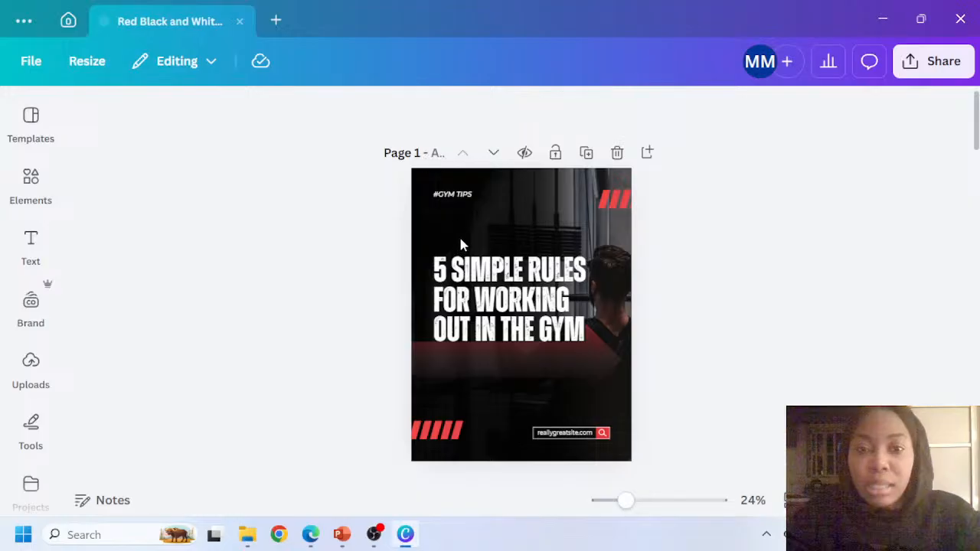
Title the carousel's first page "Tip"
click(434, 154)
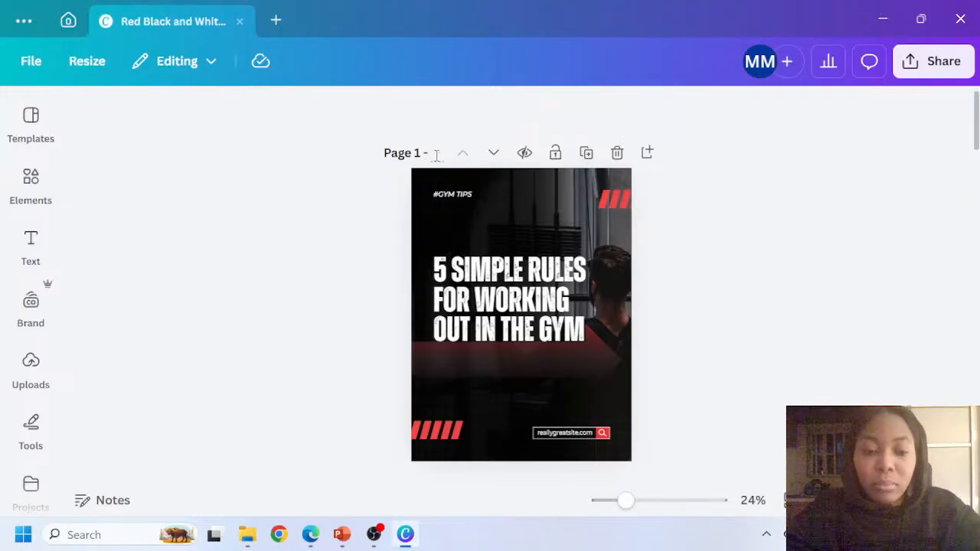
text(Tips)
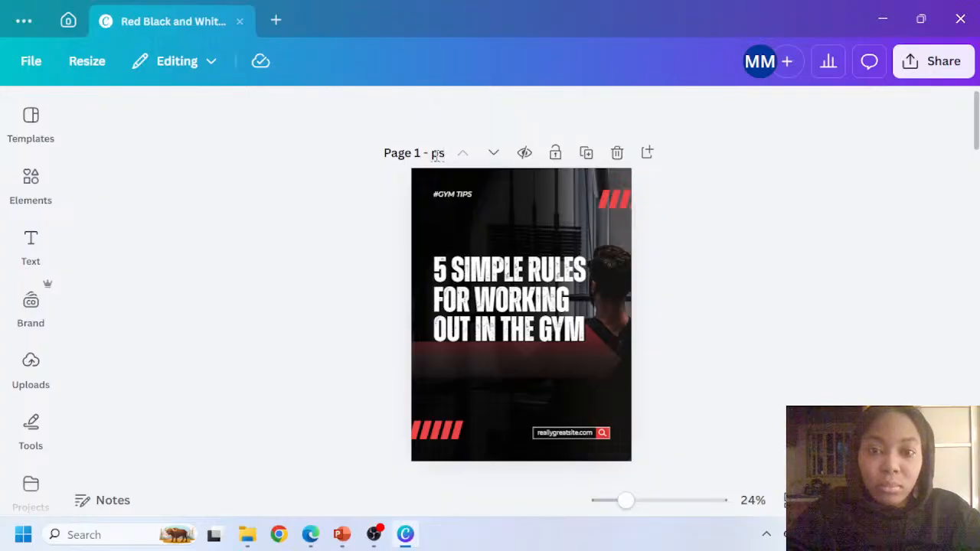
key(BackSpace)
key(BackSpace)
key(BackSpace)
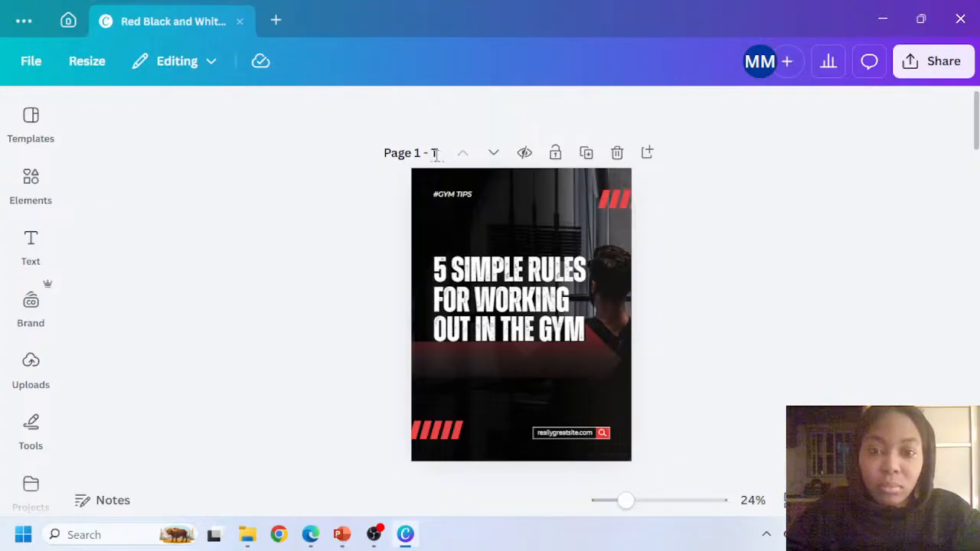
text(ip)
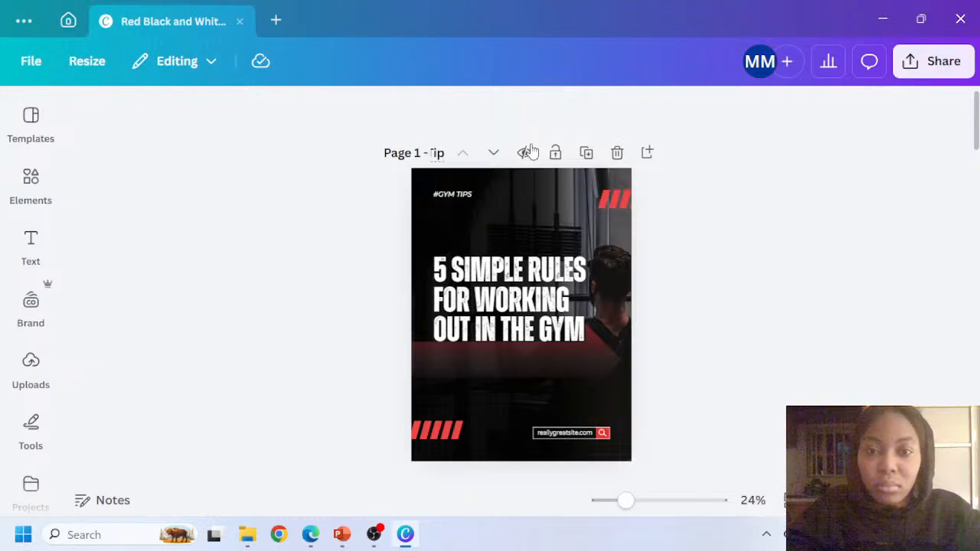
text(s)
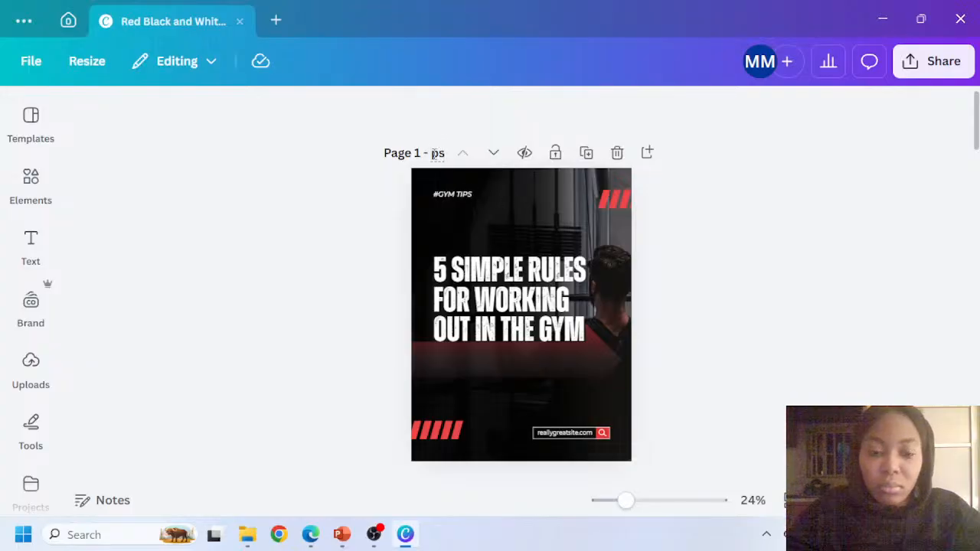
click(434, 154)
key(Delete)
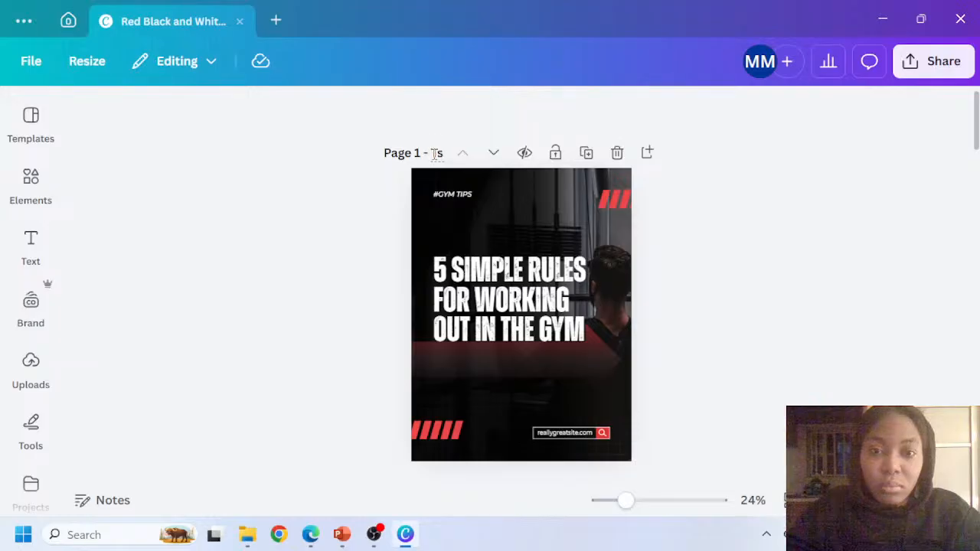
text(p)
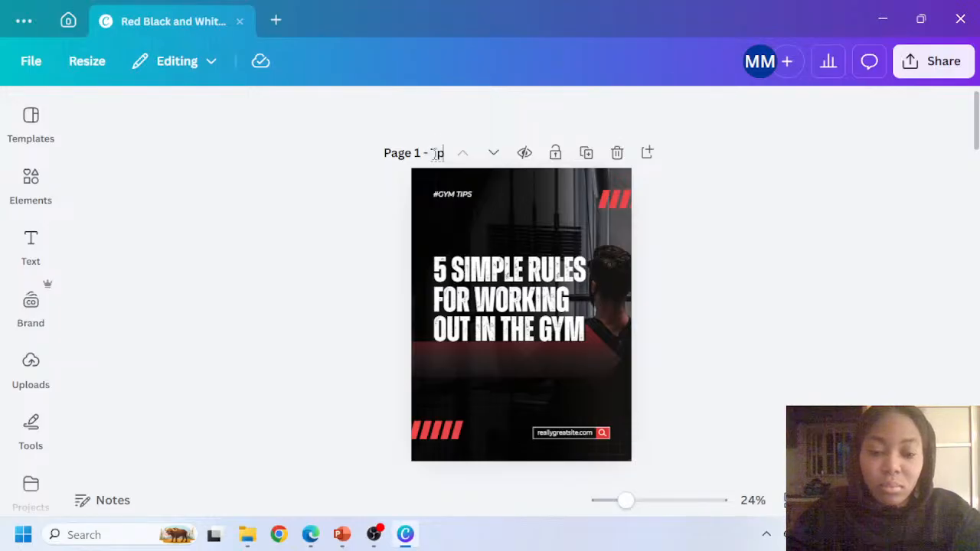
click(673, 197)
Title page 2, the "Respect the Equipment" slide, "Tips"
scroll(538, 270, down, 4)
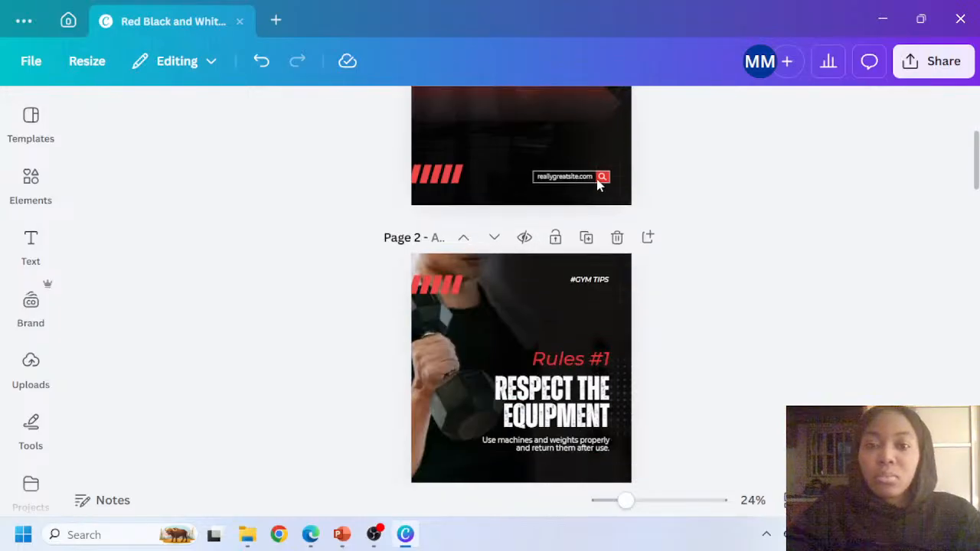
click(437, 237)
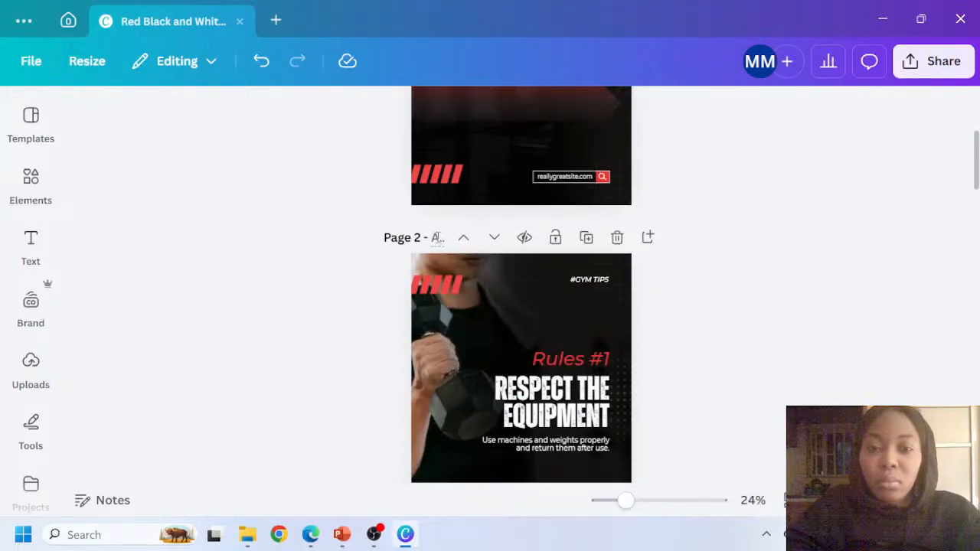
text(T)
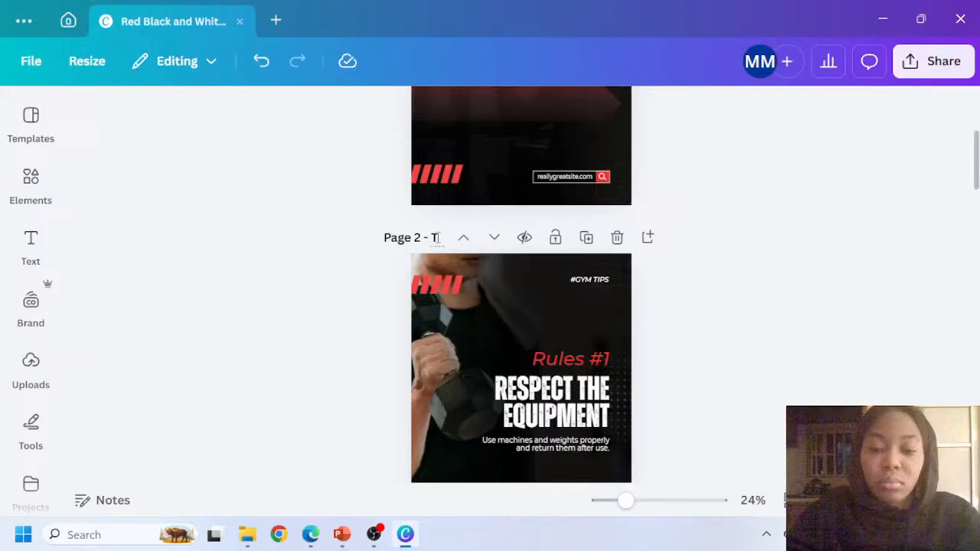
text(ips)
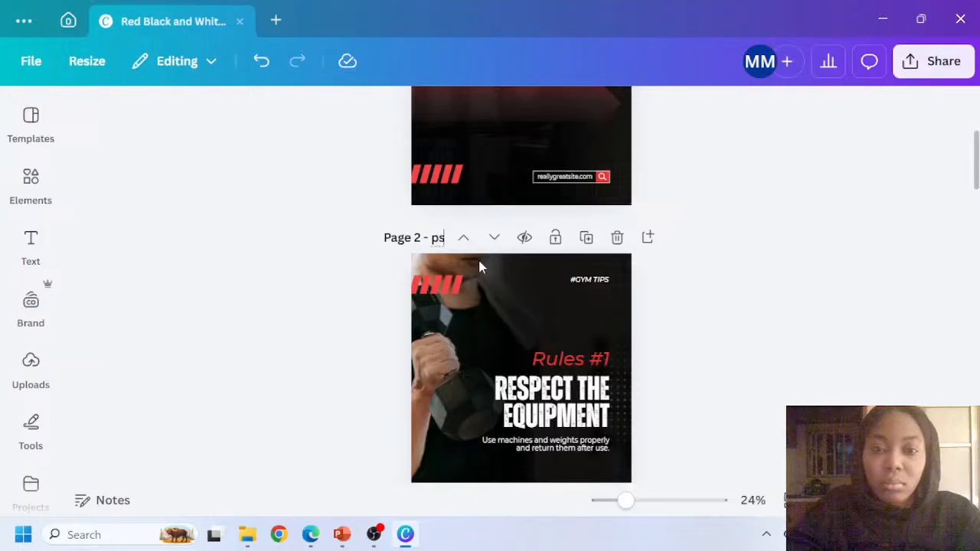
Title page 3, the "Clean Up After Yourself" slide, "Tips"
scroll(520, 277, down, 5)
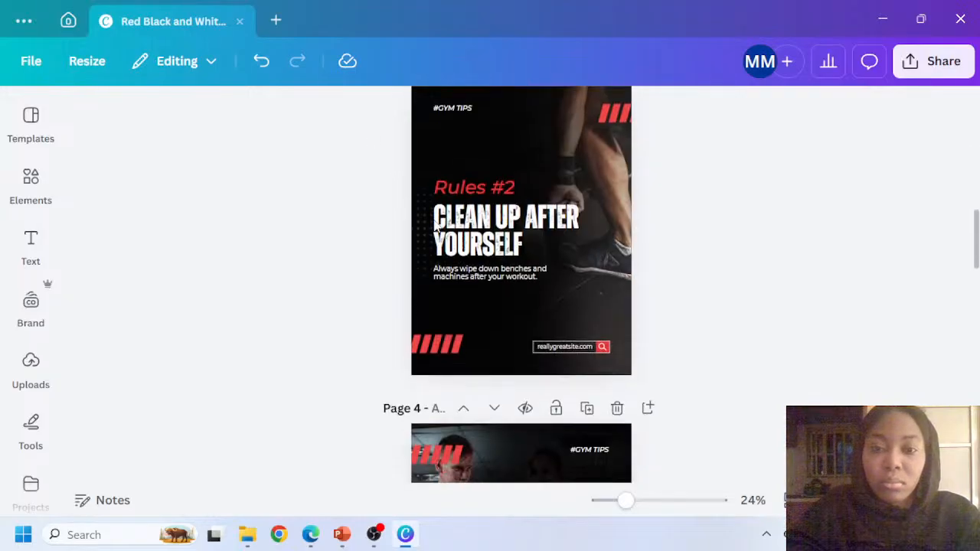
scroll(432, 169, up, 1)
click(441, 240)
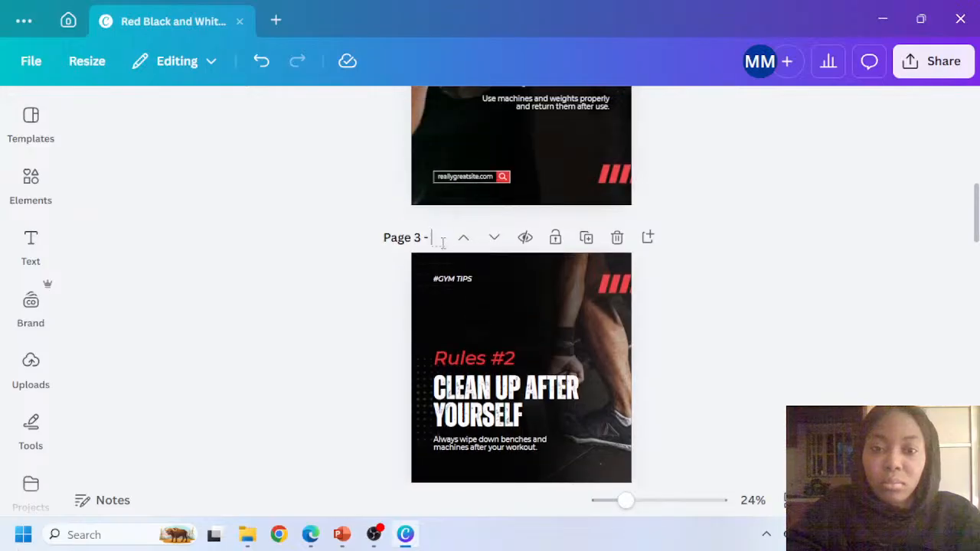
text(ps)
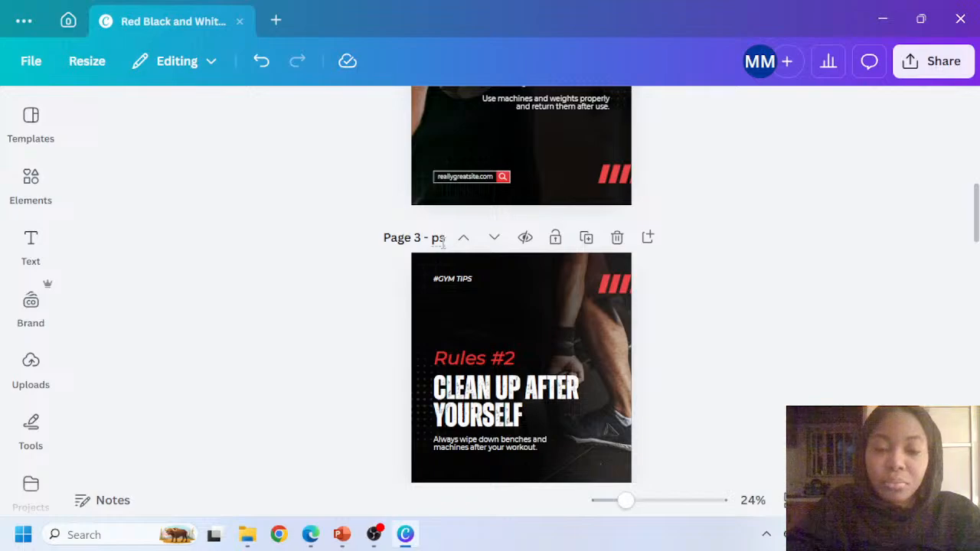
Title page 4, the "Be Mindful of Others" slide, "Tips"
scroll(443, 242, down, 5)
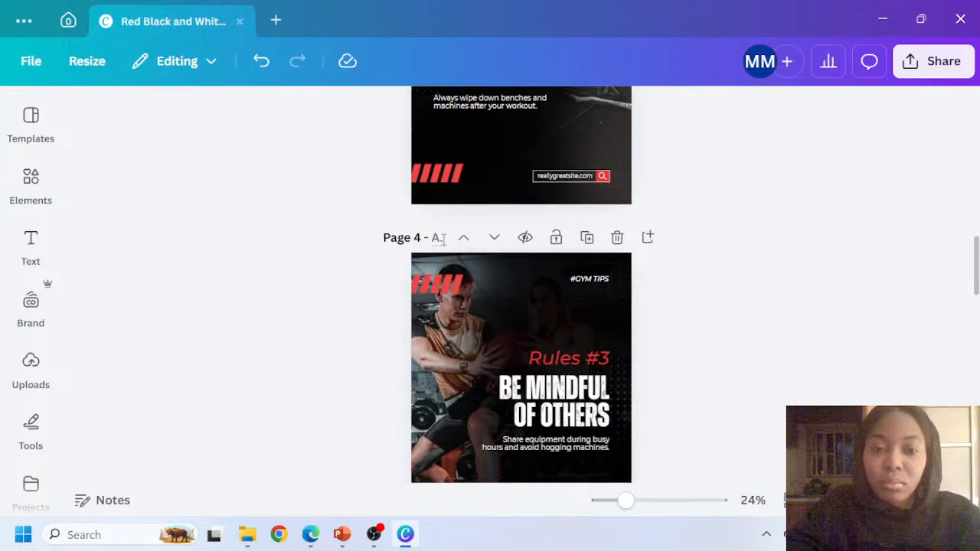
click(442, 239)
text(ps)
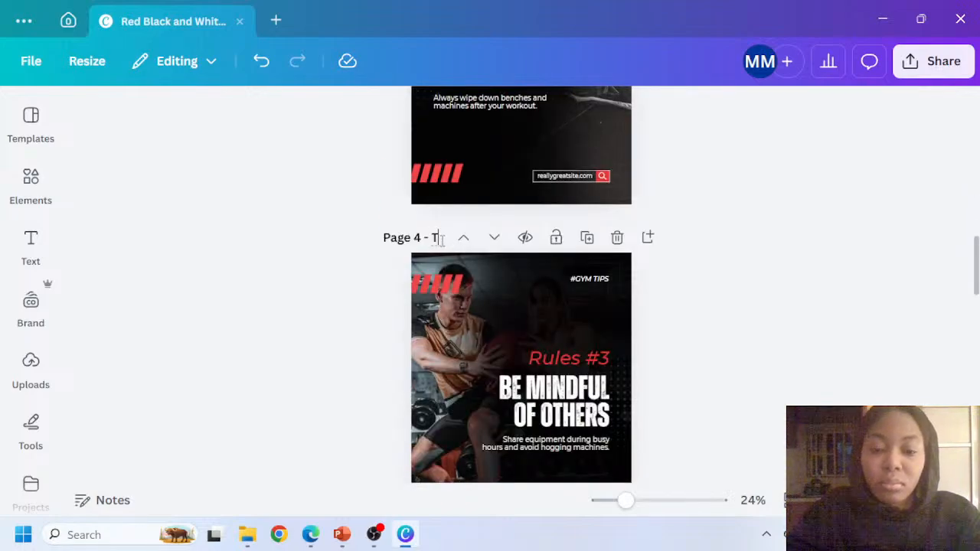
Title page 5, the "Dress Appropriately" slide, "Tips"
scroll(450, 252, down, 5)
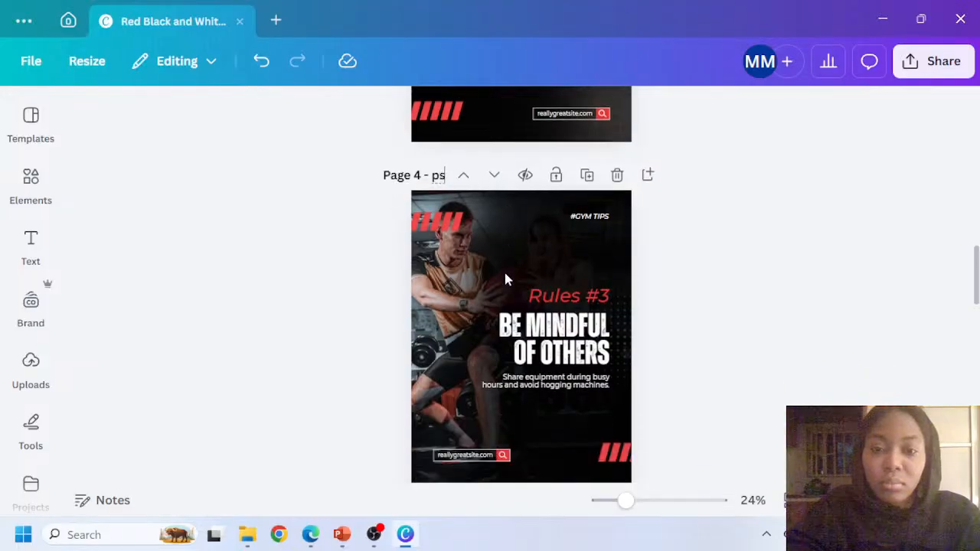
scroll(458, 342, down, 3)
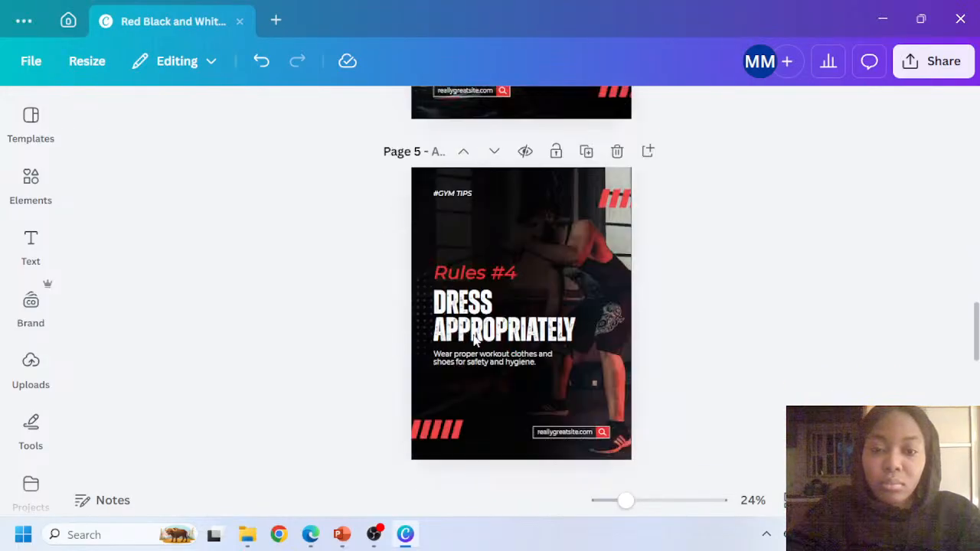
click(435, 151)
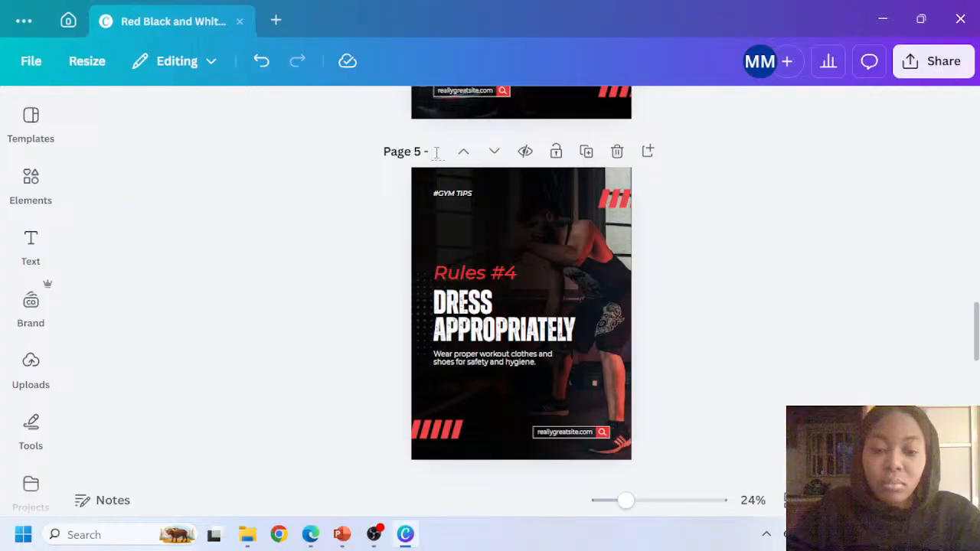
text(ps)
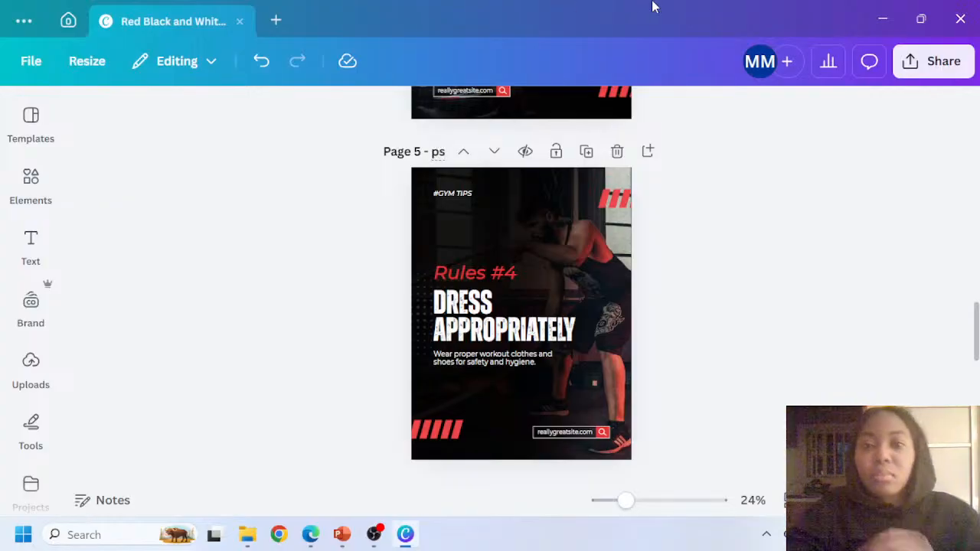
Title page 6, the "Stay Safe and Responsible" slide, "Tips"
scroll(605, 477, down, 5)
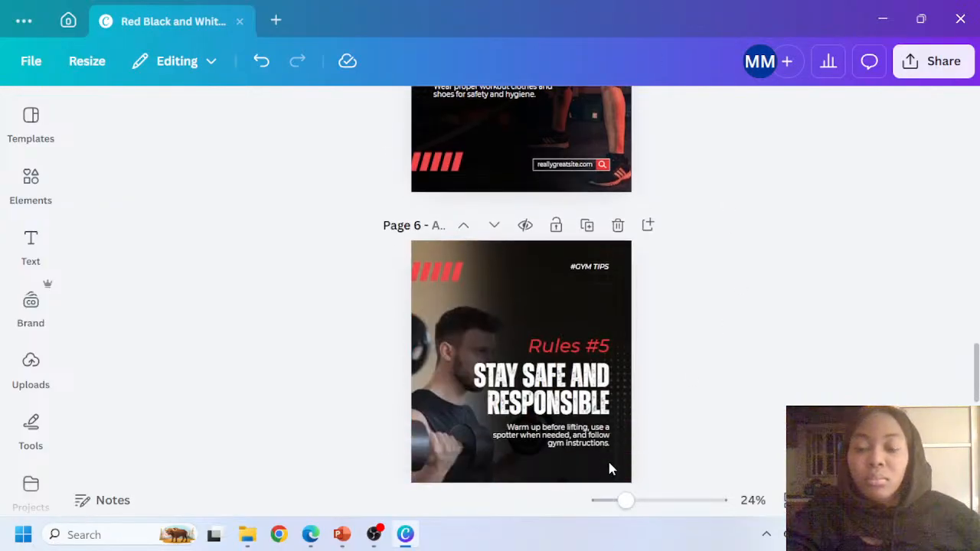
scroll(543, 432, up, 2)
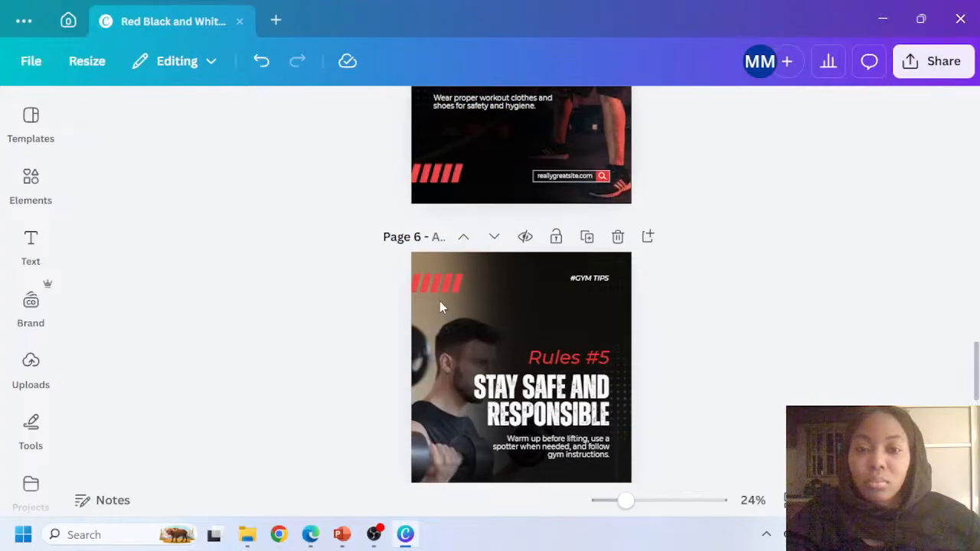
scroll(439, 301, down, 5)
scroll(452, 318, up, 5)
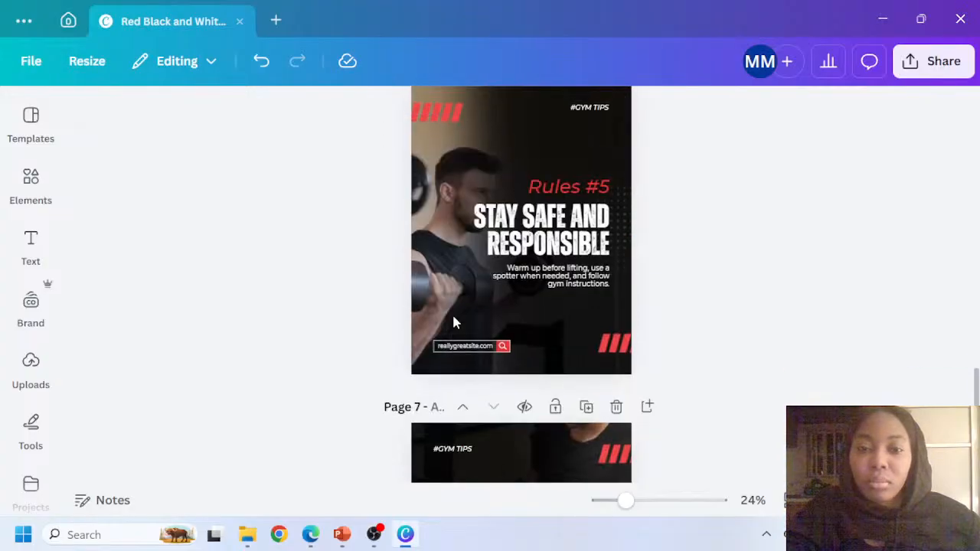
click(437, 237)
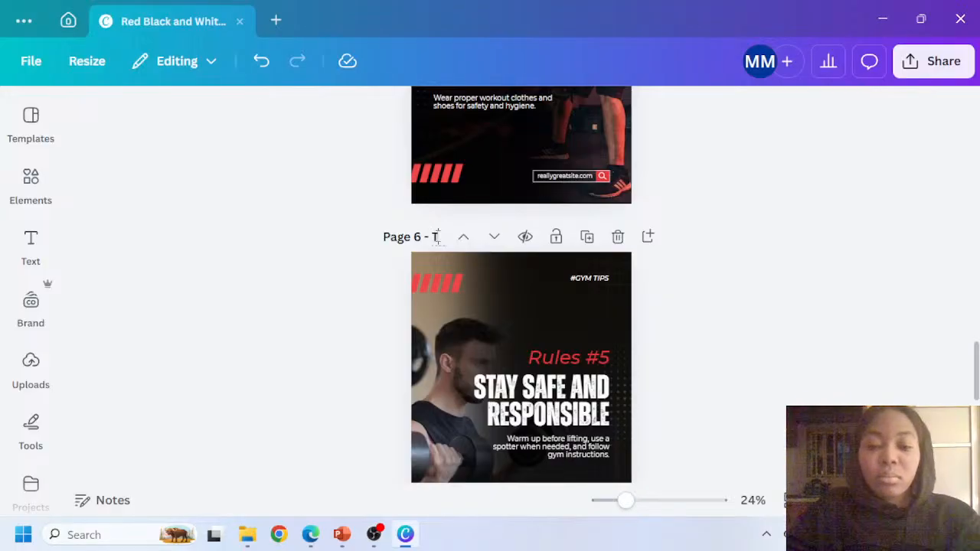
text(ps)
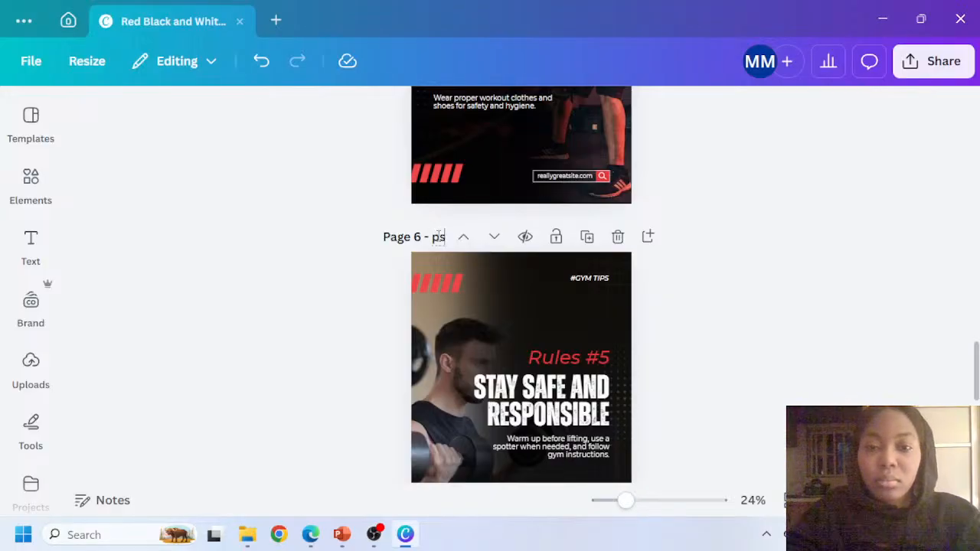
click(754, 366)
Review the page titles in the grid overview and page thumbnails, and look back through the carousel to its cover
scroll(745, 330, up, 1)
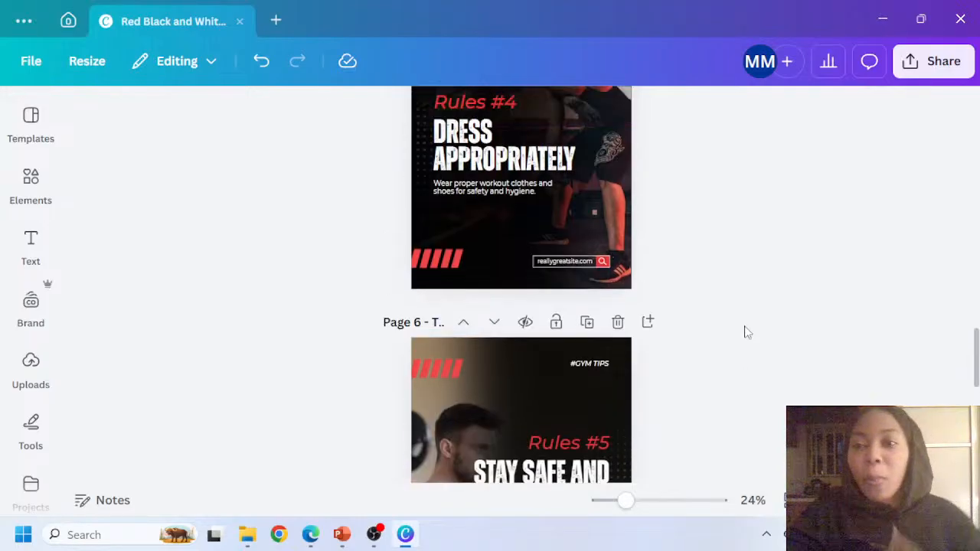
scroll(746, 330, up, 1)
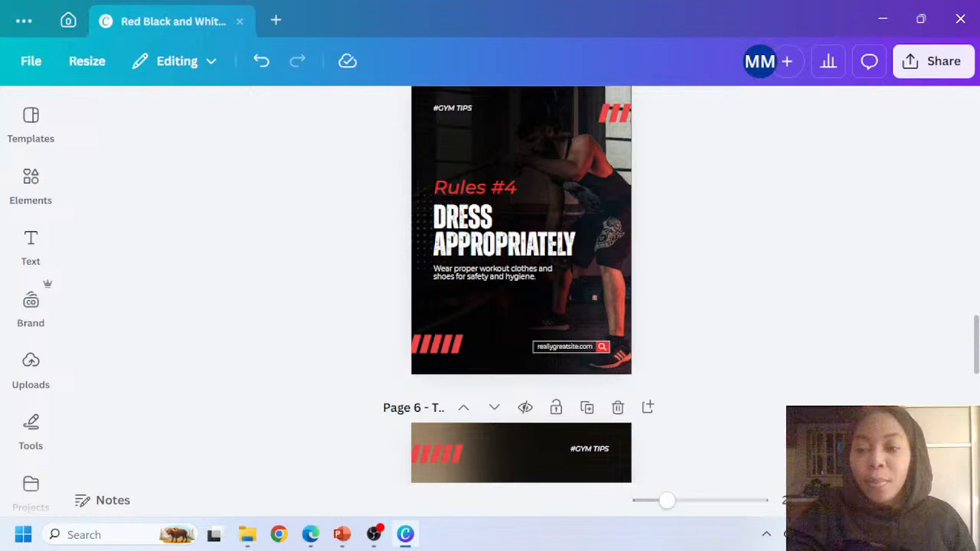
key(ctrl+alt+3)
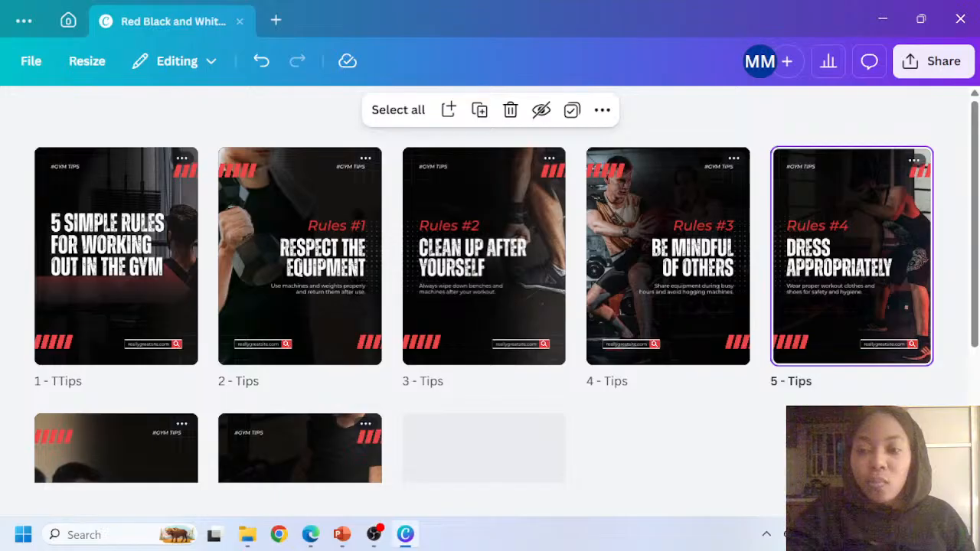
key(ctrl+alt+1)
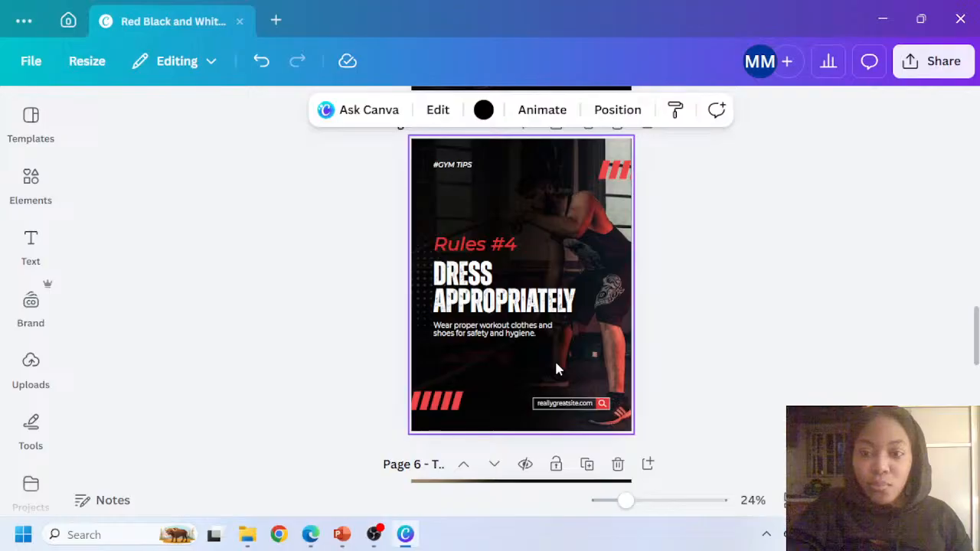
scroll(511, 279, up, 15)
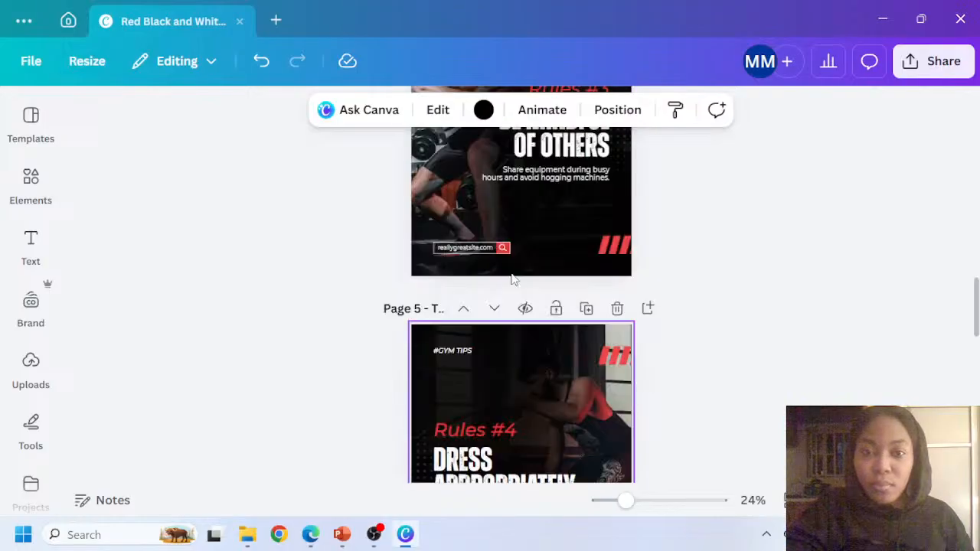
scroll(513, 279, down, 15)
scroll(513, 280, up, 15)
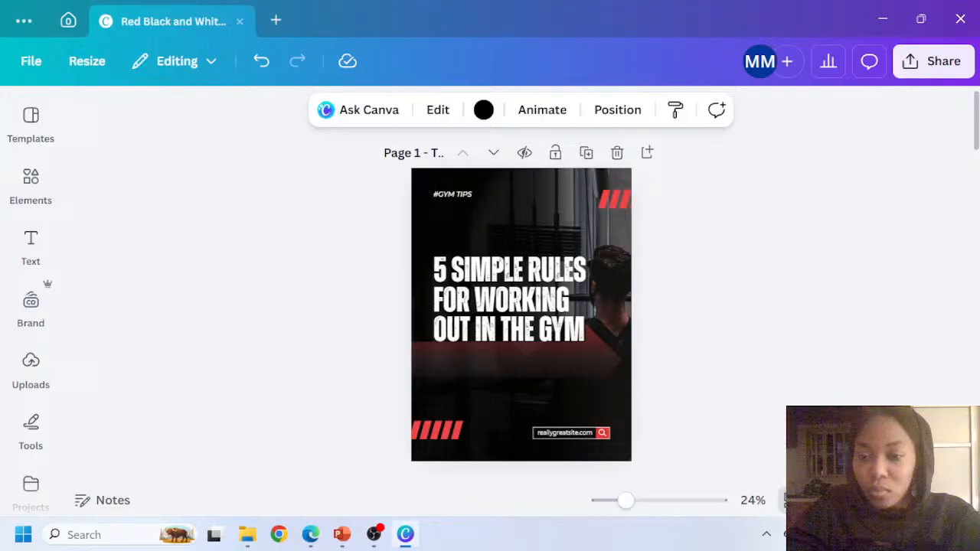
click(789, 500)
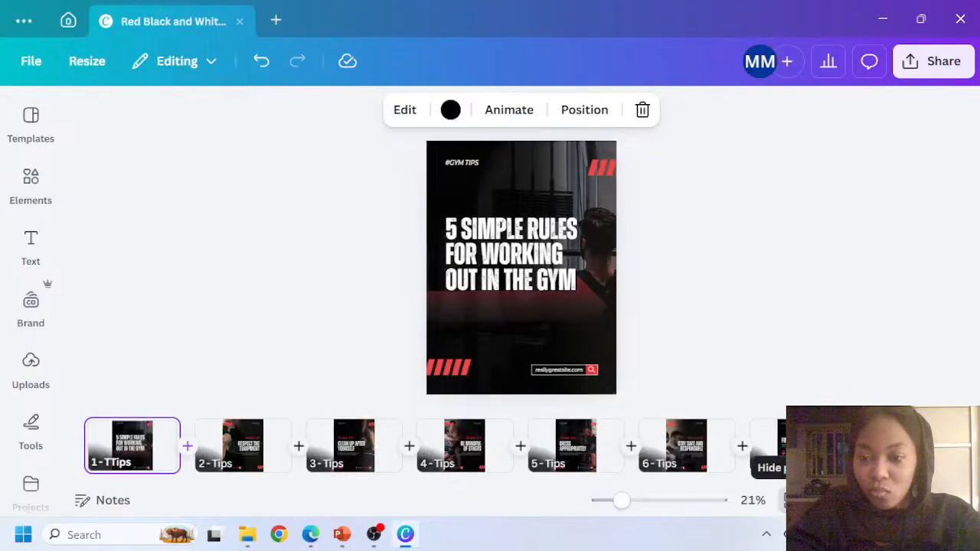
click(788, 500)
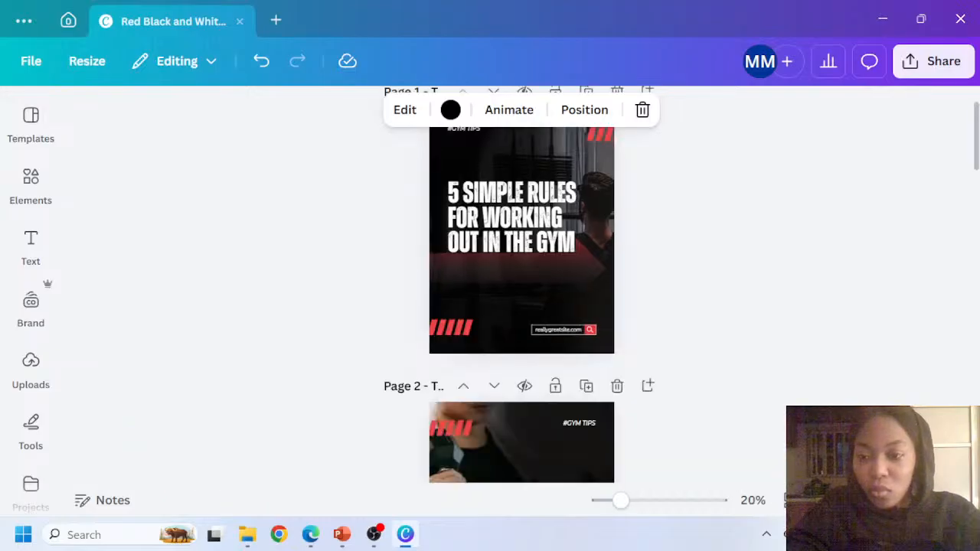
Correct the cover page's title to "Tips" from the grid overview and return to the page editing view
click(869, 500)
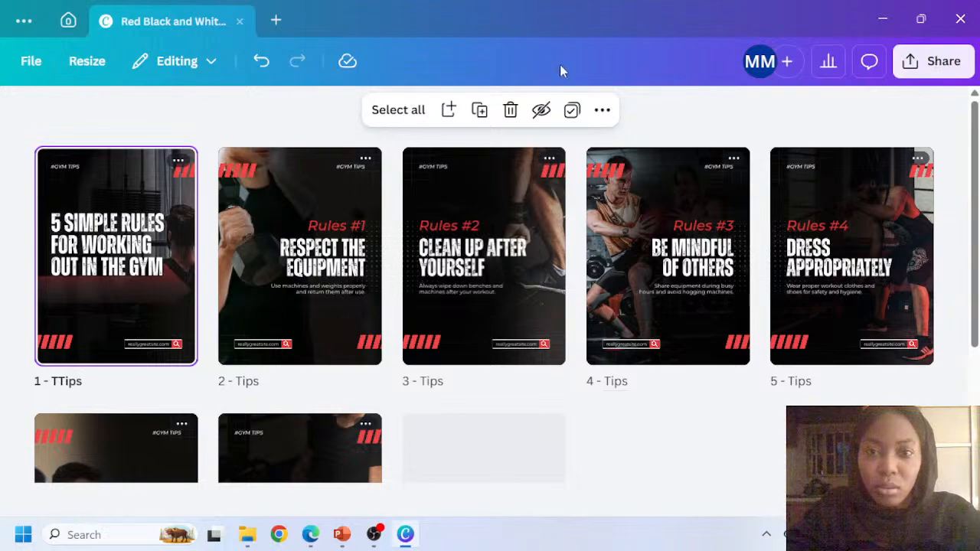
click(598, 115)
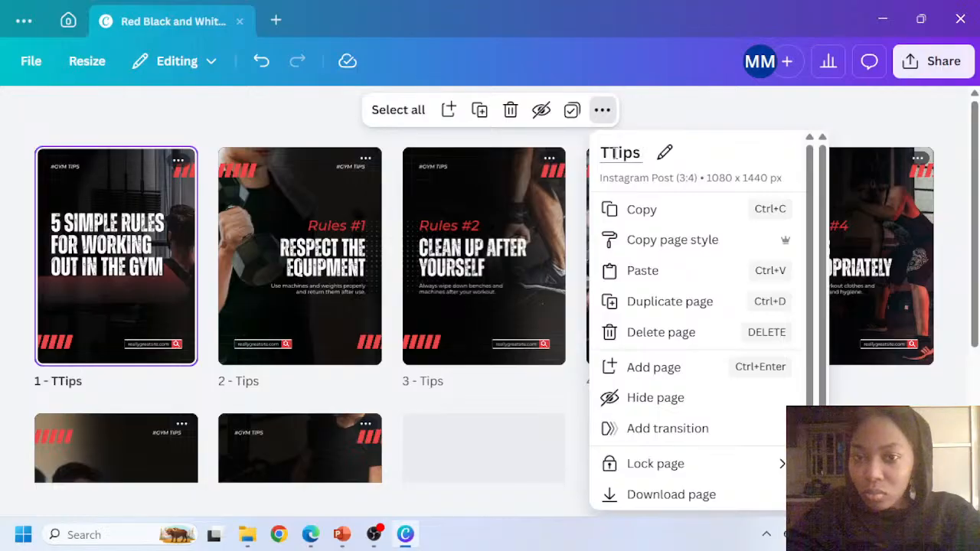
click(615, 147)
click(611, 146)
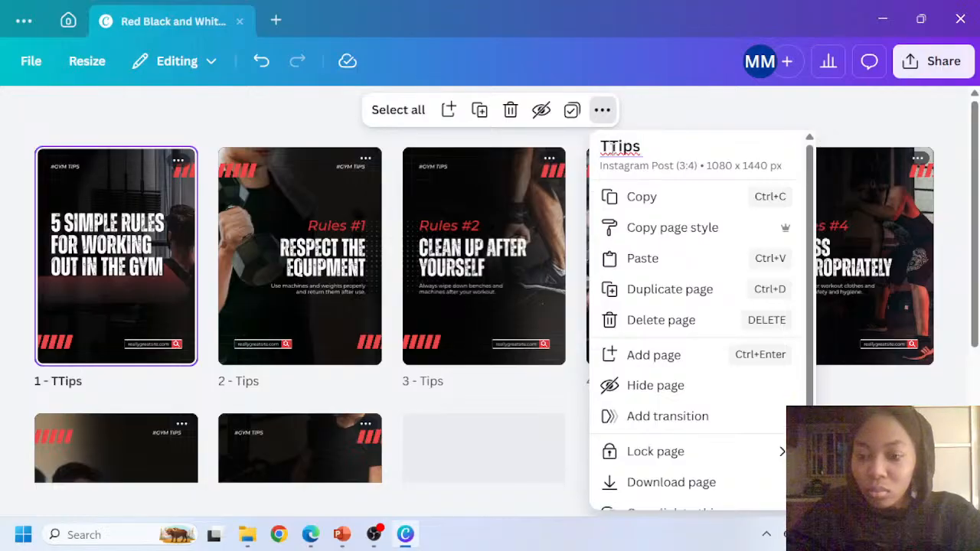
key(BackSpace)
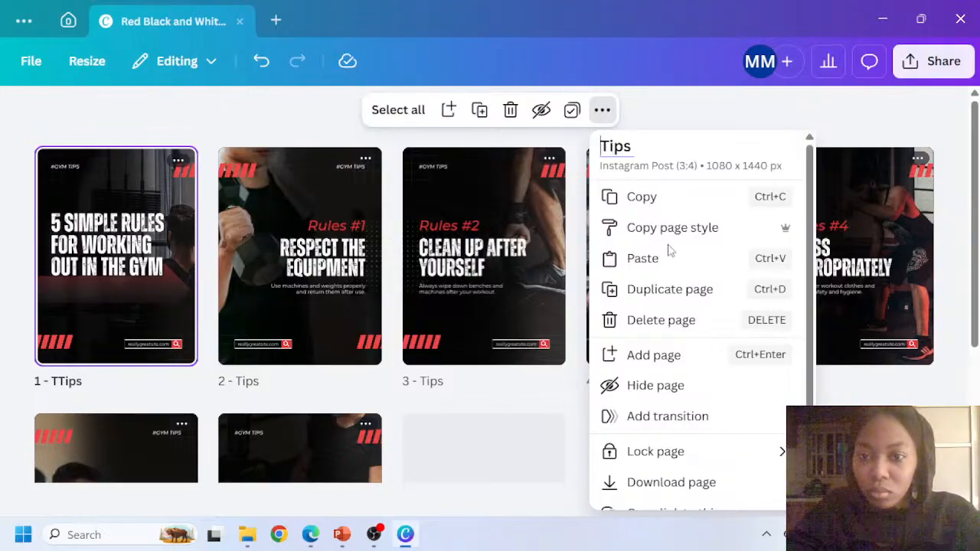
scroll(678, 265, down, 1)
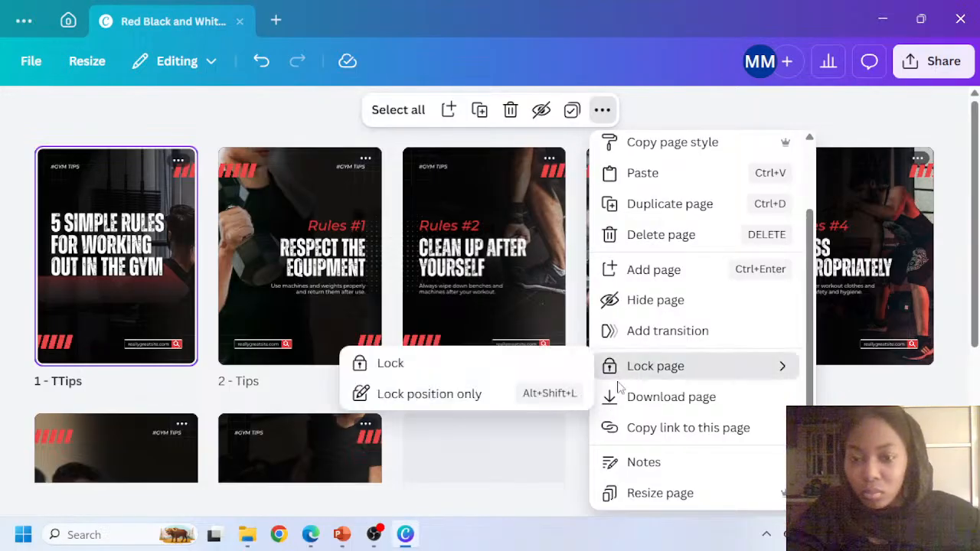
scroll(578, 442, down, 2)
scroll(693, 417, down, 1)
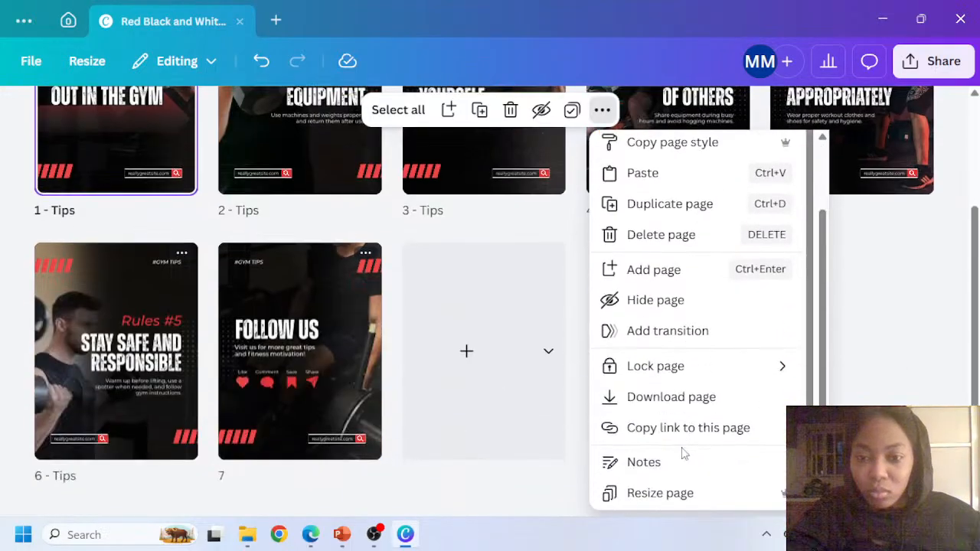
click(438, 444)
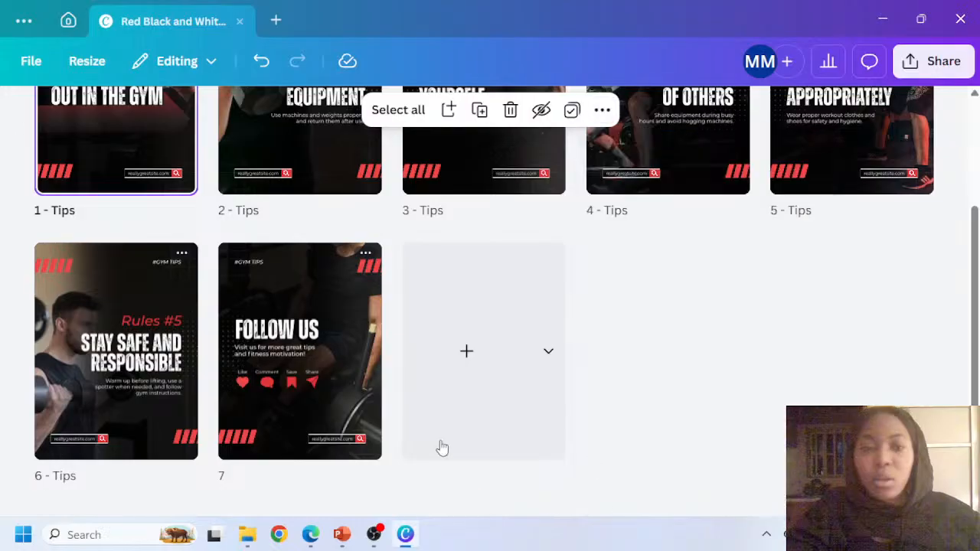
key(Escape)
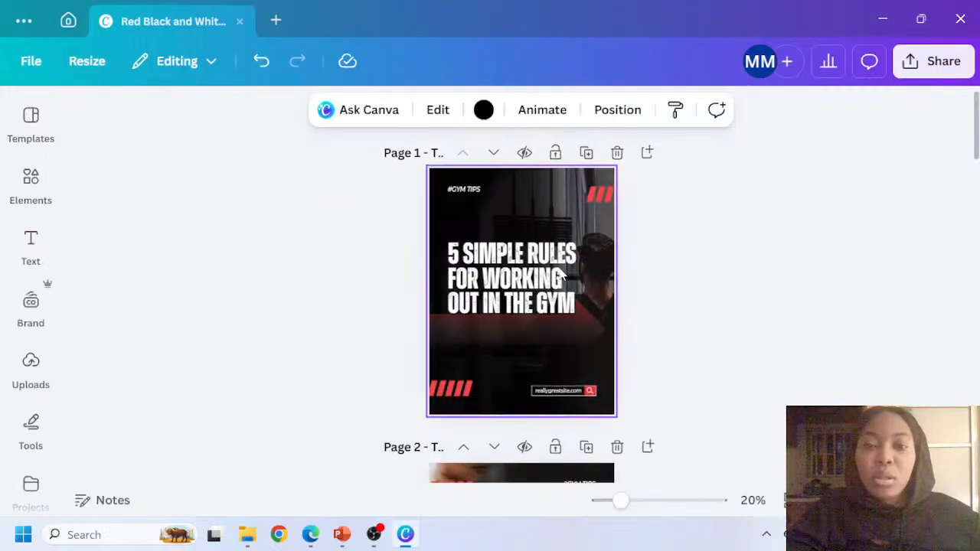
Narrow the dark gradient overlay on the cover page and shift it left so that it extends past the page's left edge
scroll(563, 274, up, 3)
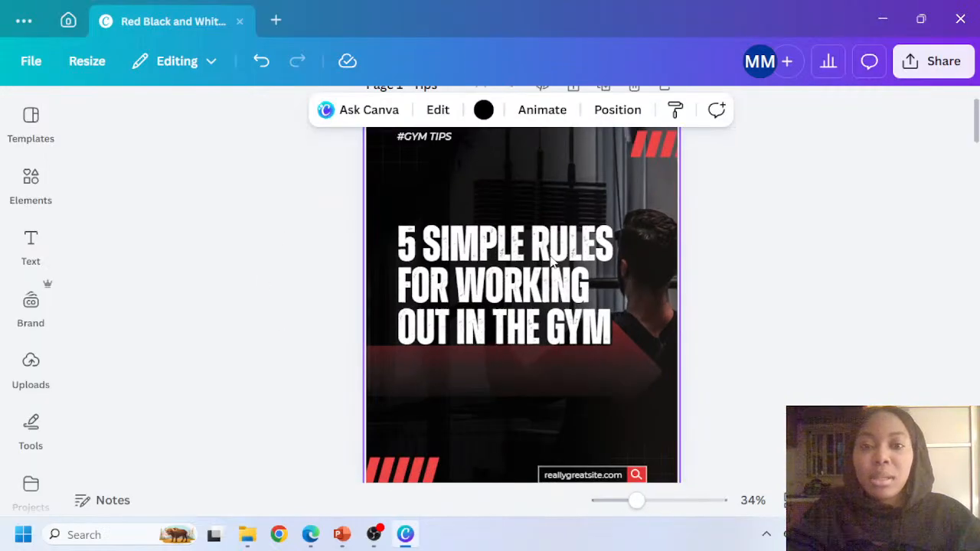
scroll(527, 249, down, 2)
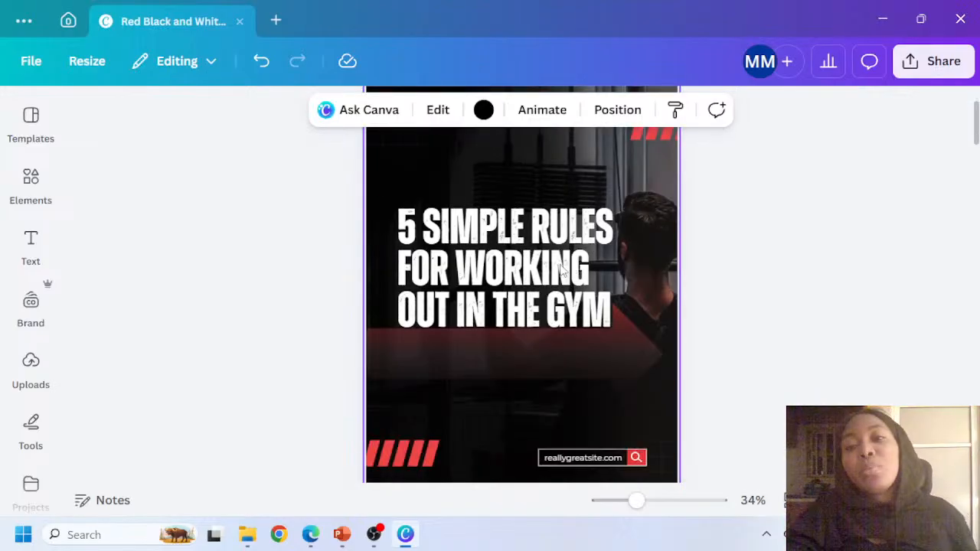
scroll(628, 213, up, 2)
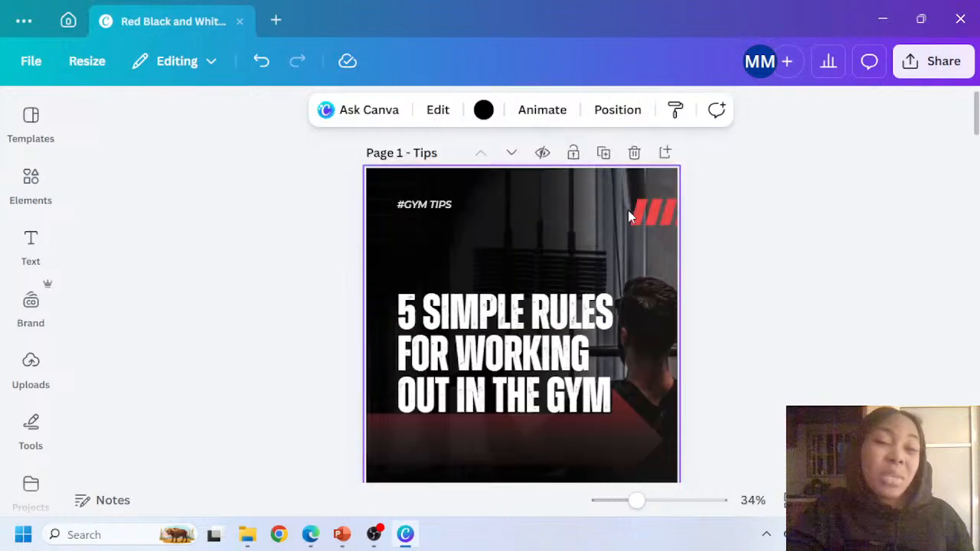
click(548, 221)
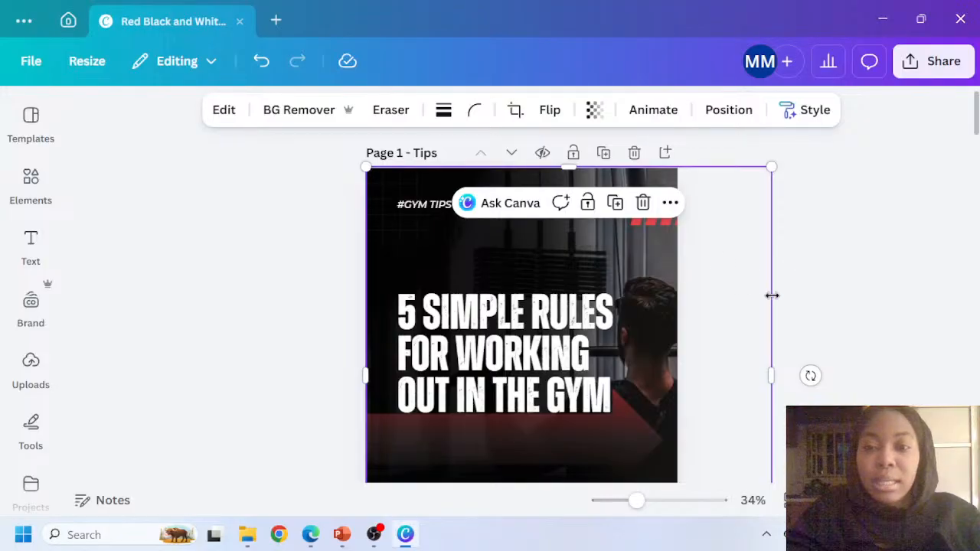
drag(770, 375, 716, 326)
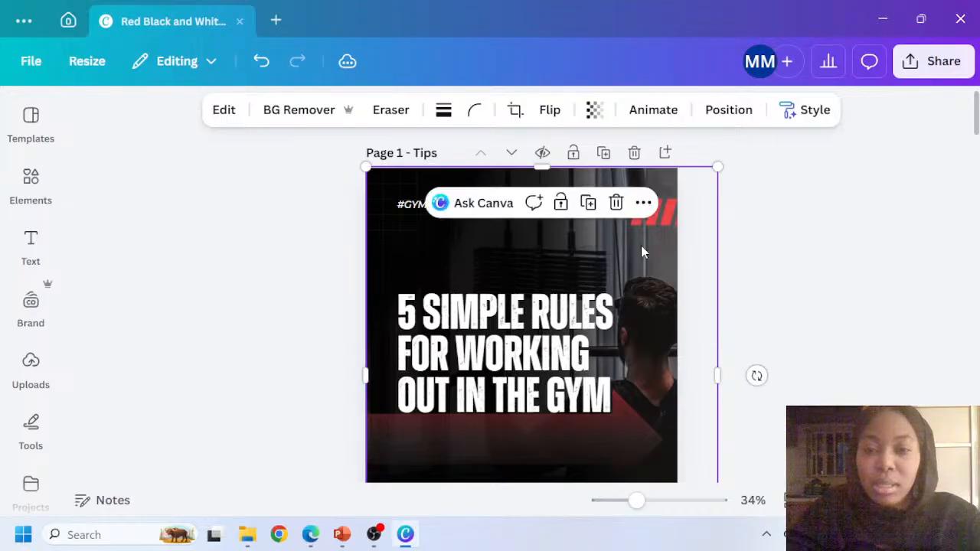
drag(613, 256, 527, 258)
scroll(620, 287, down, 5)
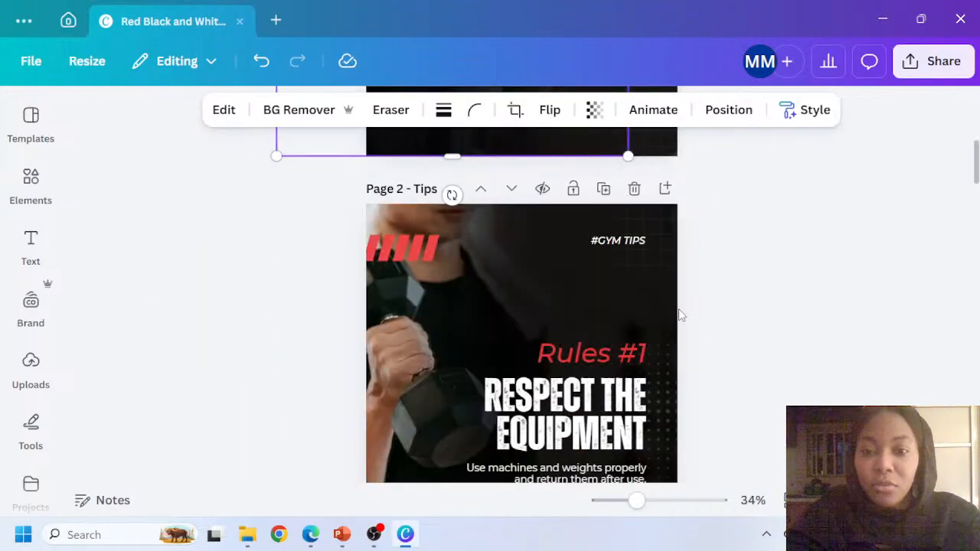
scroll(673, 307, up, 5)
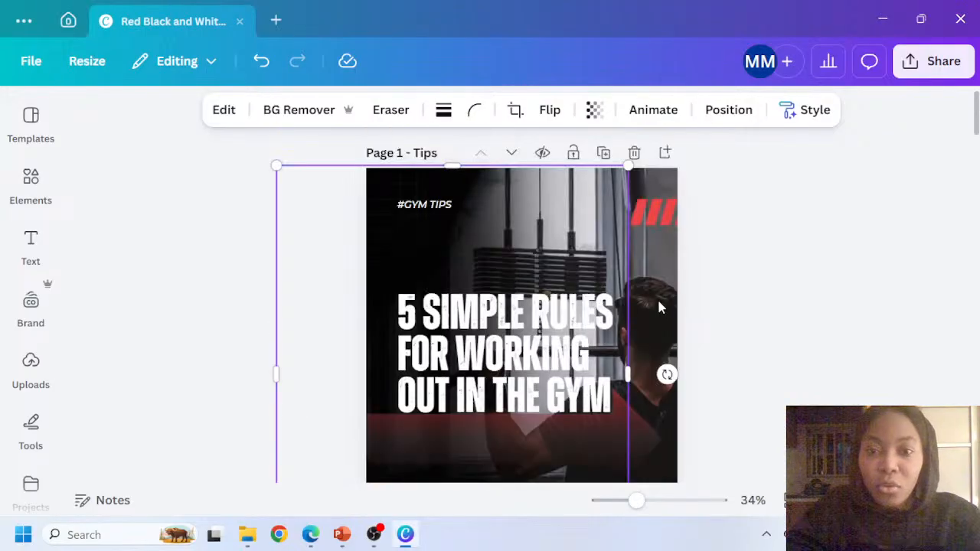
Search the design elements for "Gym" and show all matching photos
click(35, 187)
click(126, 132)
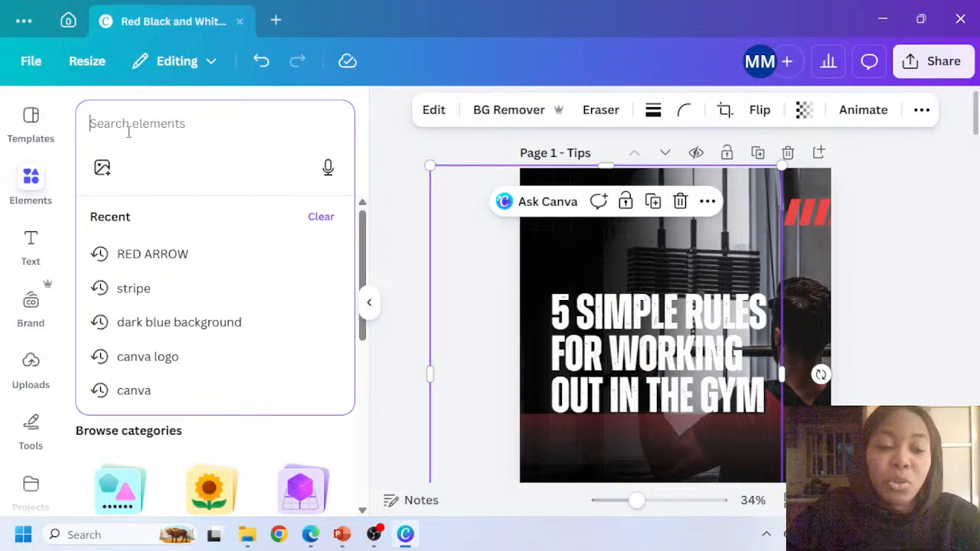
text(Gym)
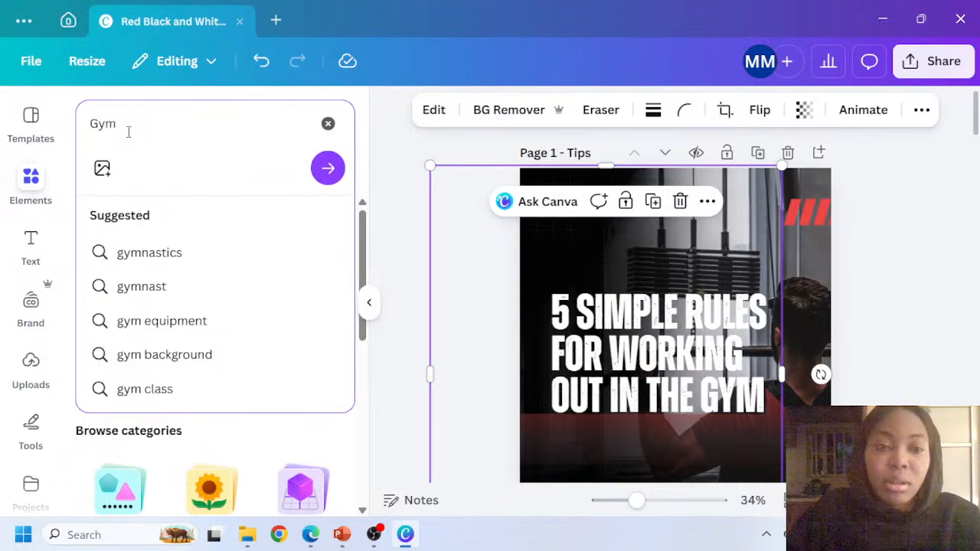
key(Return)
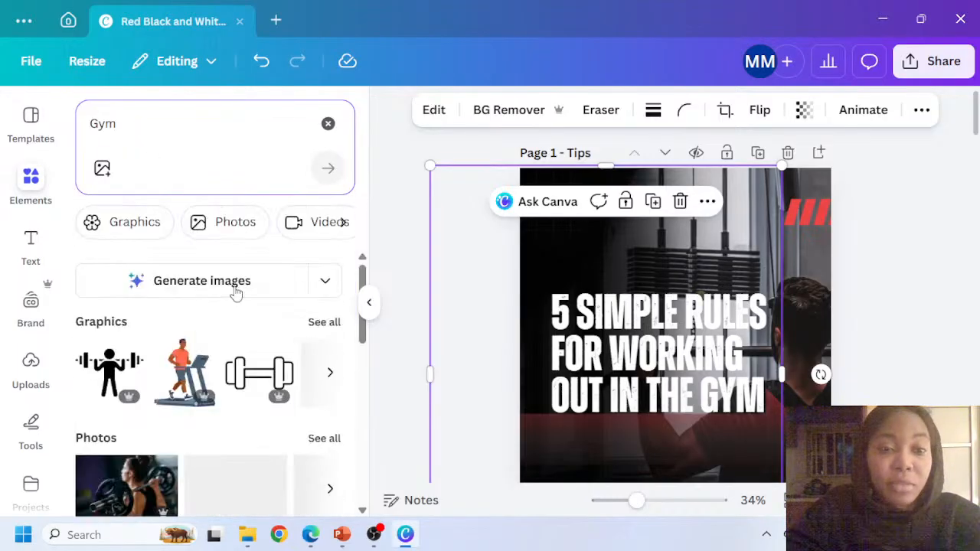
scroll(211, 377, down, 1)
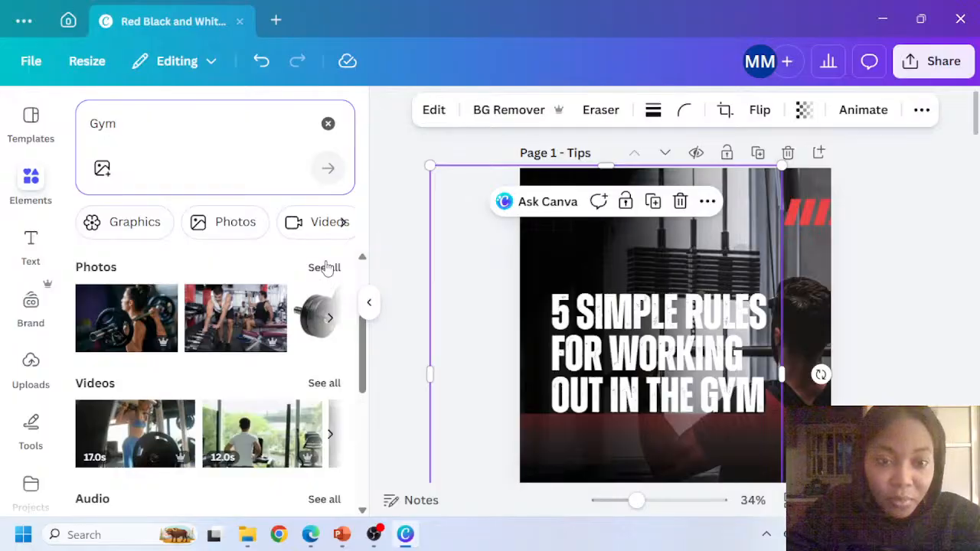
click(324, 268)
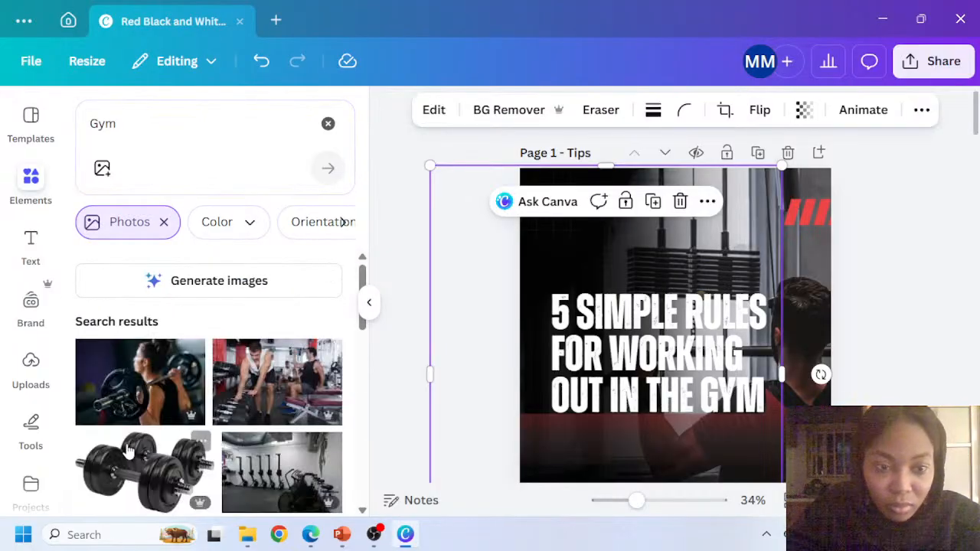
drag(143, 393, 757, 282)
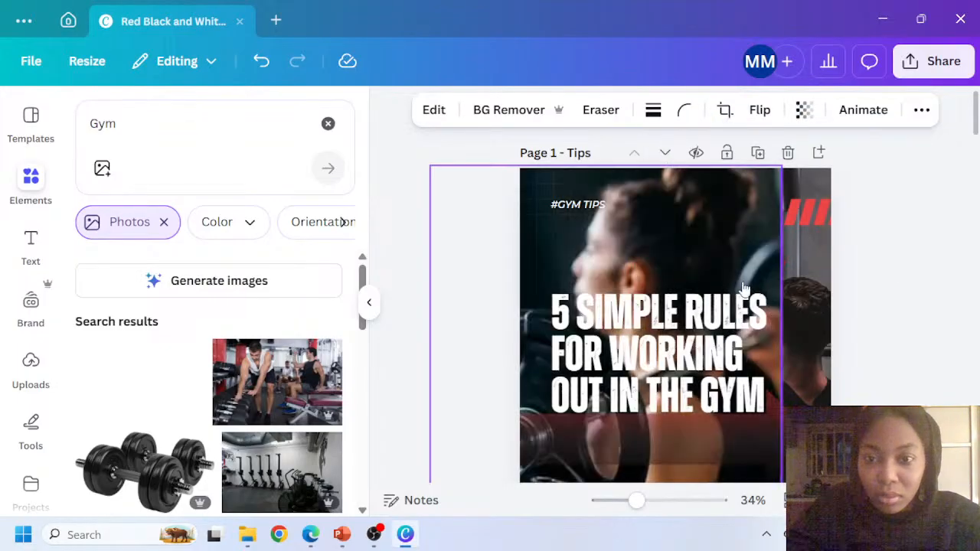
drag(634, 252, 729, 274)
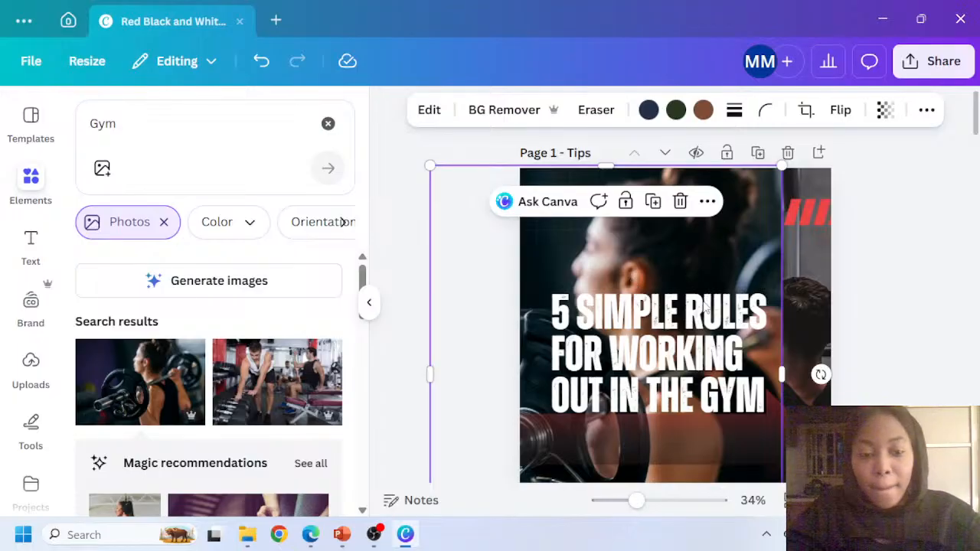
key(ctrl+z)
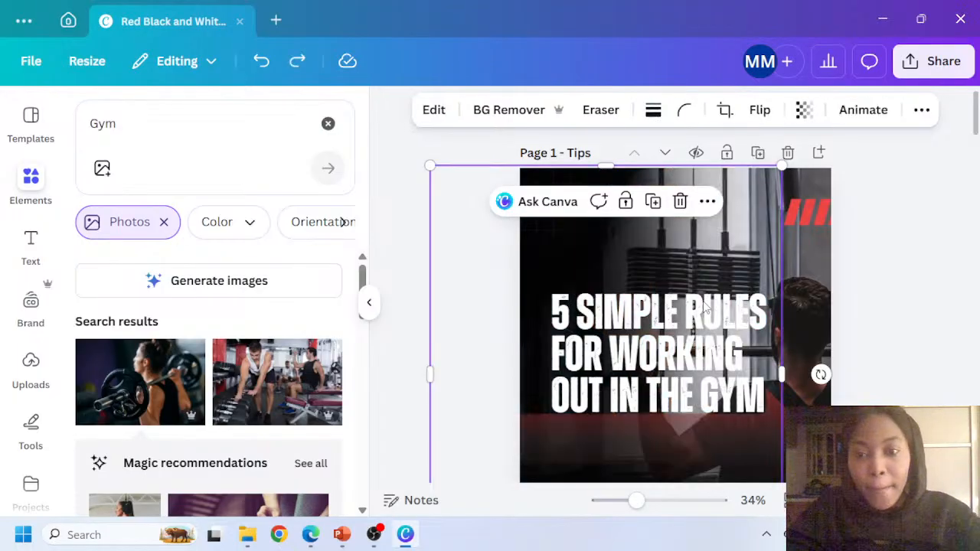
Add the photo of the woman lifting a barbell to the cover page and make it replace the page background
click(162, 390)
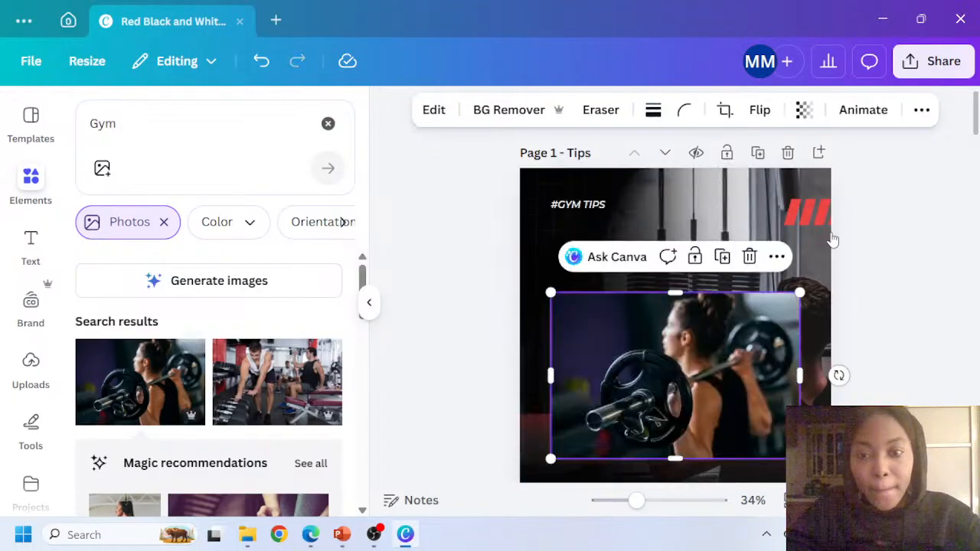
click(777, 257)
scroll(781, 375, down, 4)
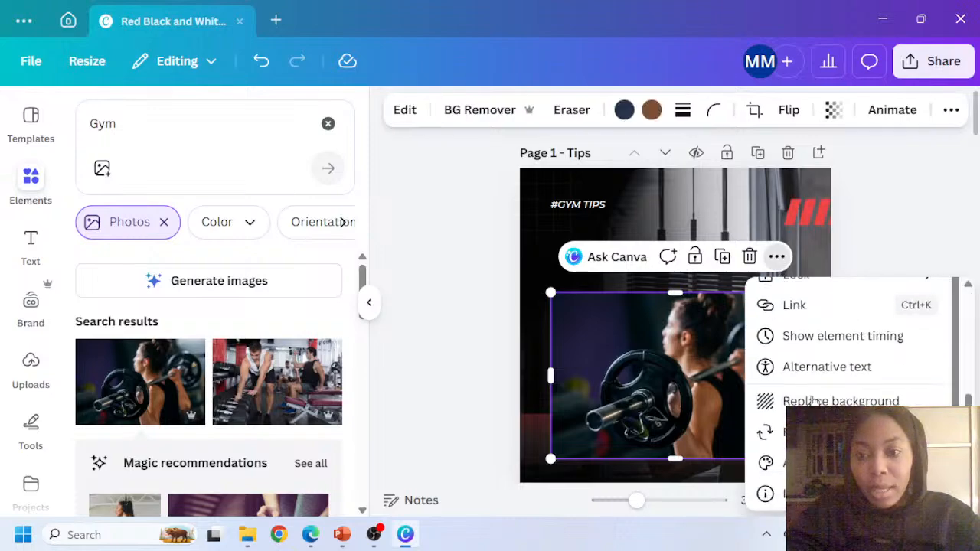
click(815, 402)
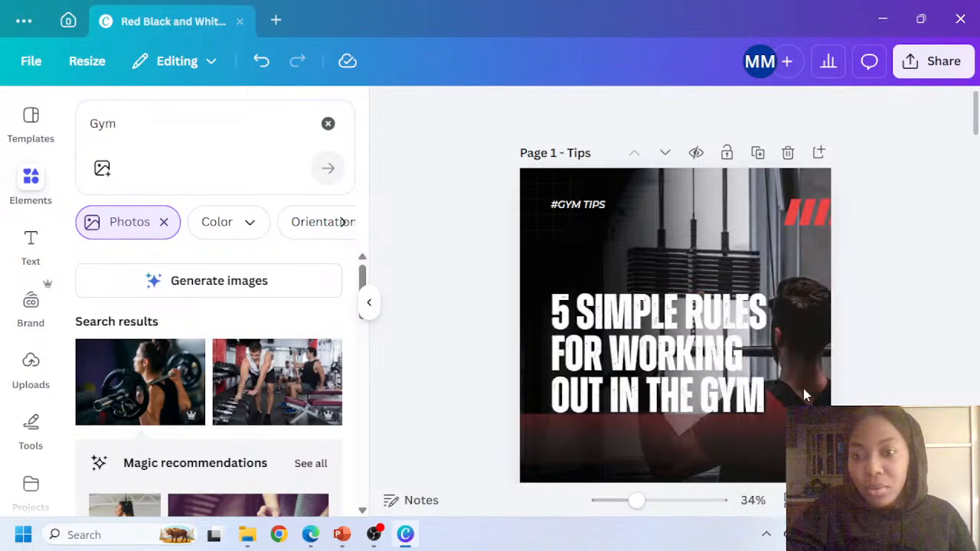
Delete the old photo of the man at the weight machine that covers the new background on the cover
scroll(803, 385, down, 4)
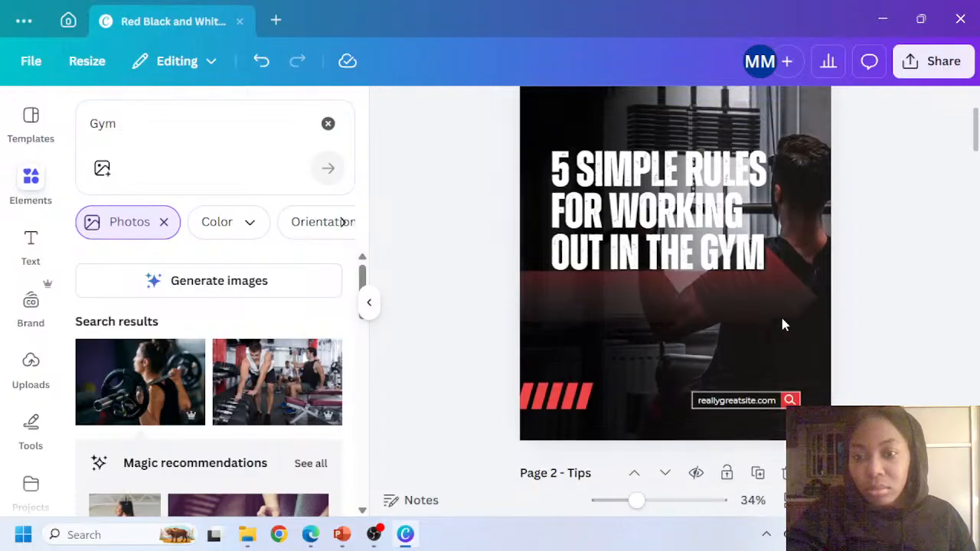
scroll(780, 314, up, 3)
click(758, 244)
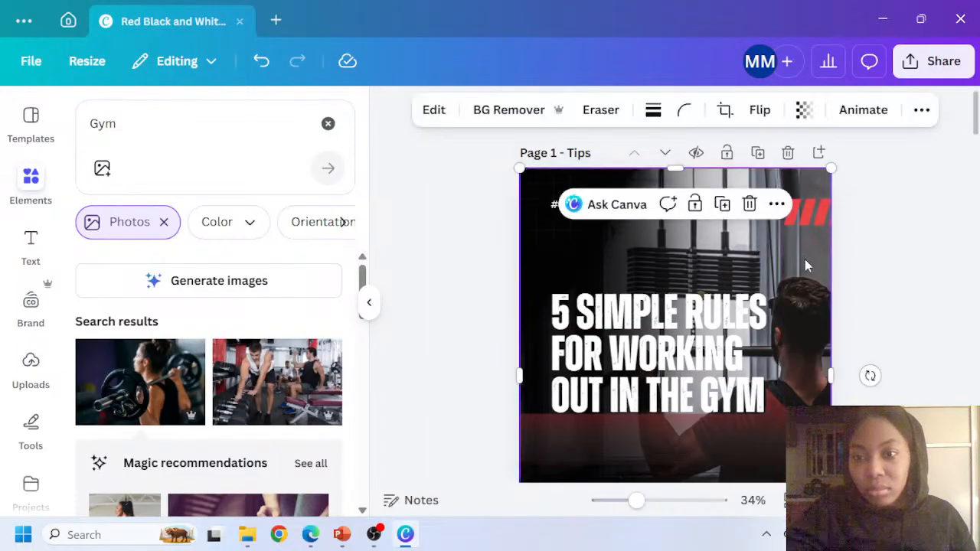
drag(804, 266, 746, 246)
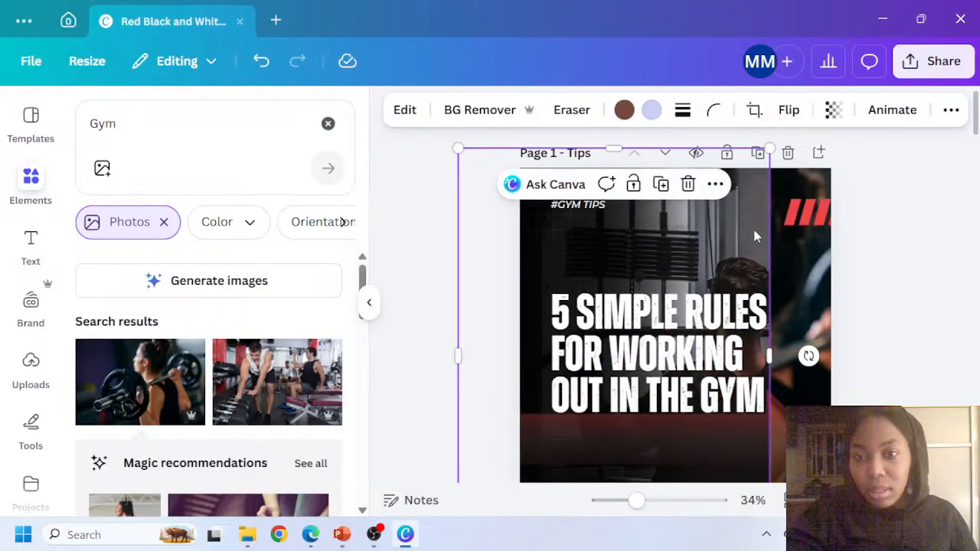
key(Delete)
scroll(823, 232, down, 2)
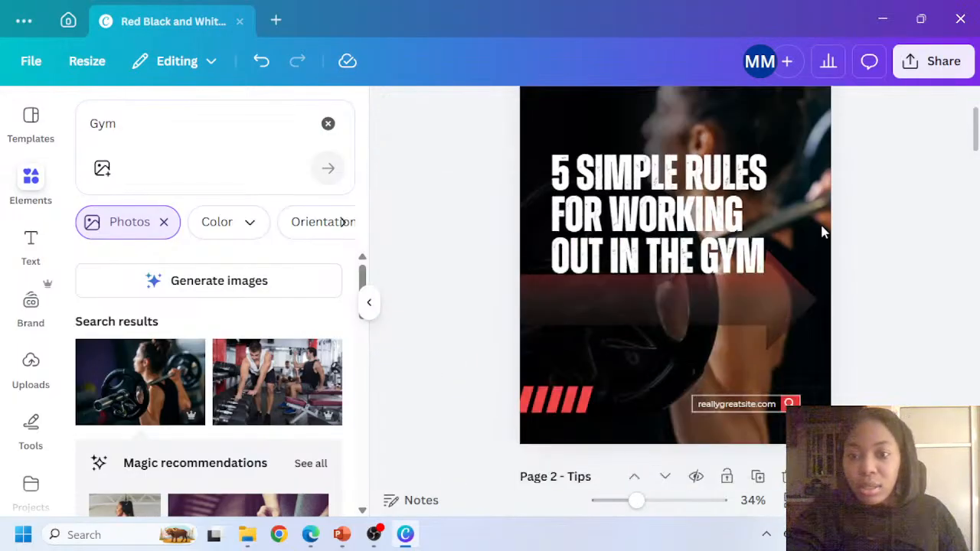
scroll(823, 231, down, 6)
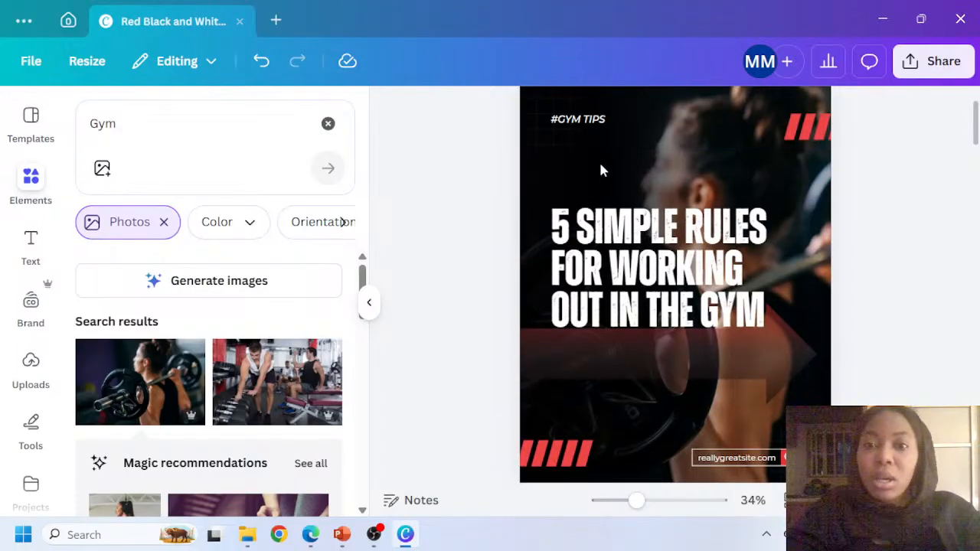
Replace the cover headline with the placeholder "INSERT YOUR TEXT HERE"
click(631, 236)
click(633, 237)
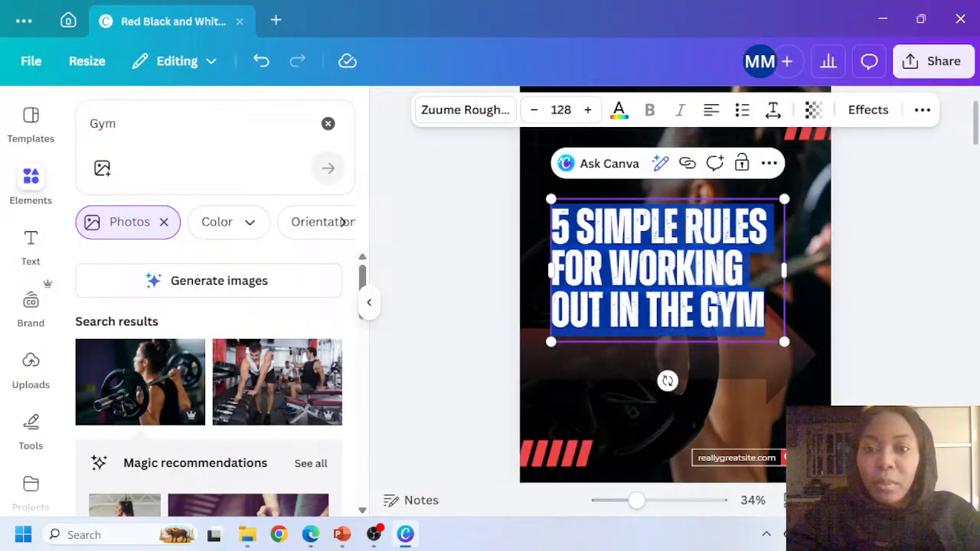
scroll(718, 303, up, 2)
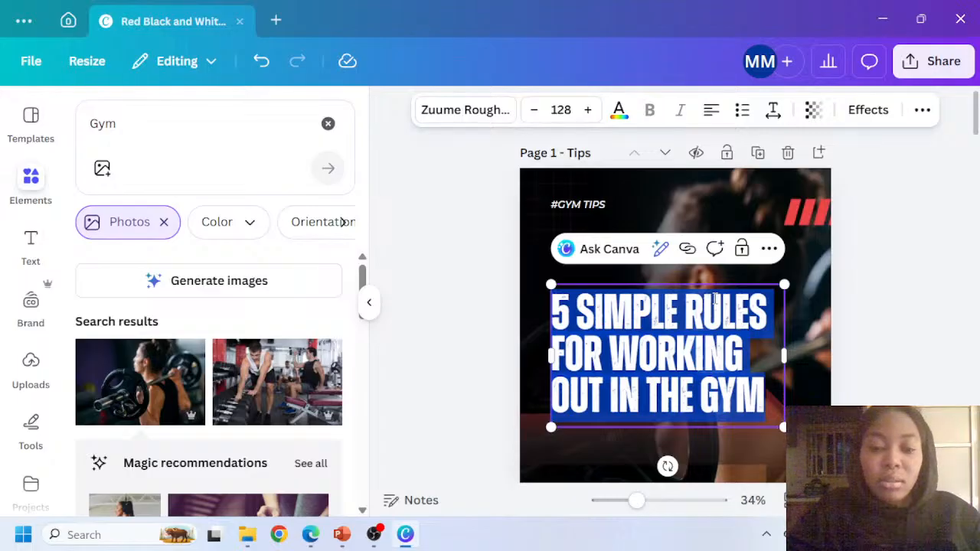
key(BackSpace)
text(INSE)
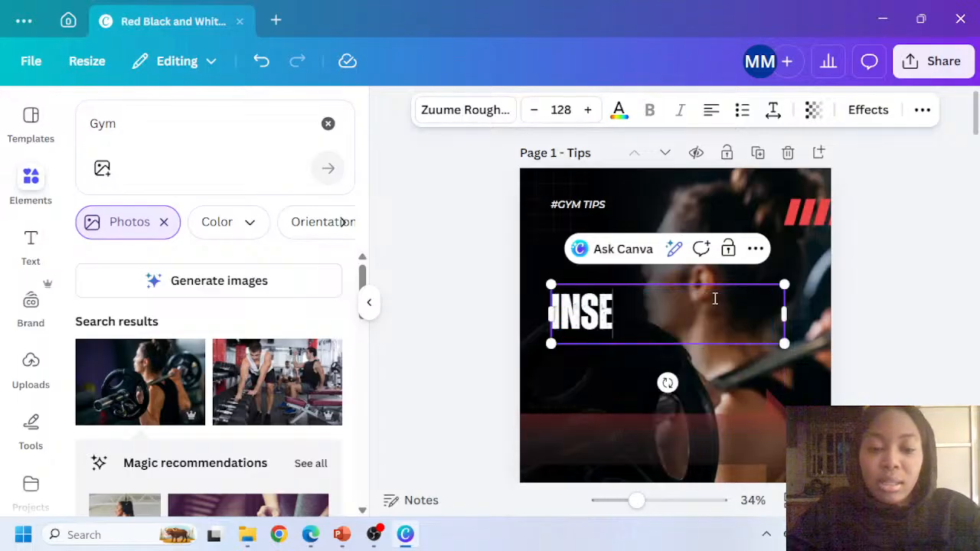
text(RT YO)
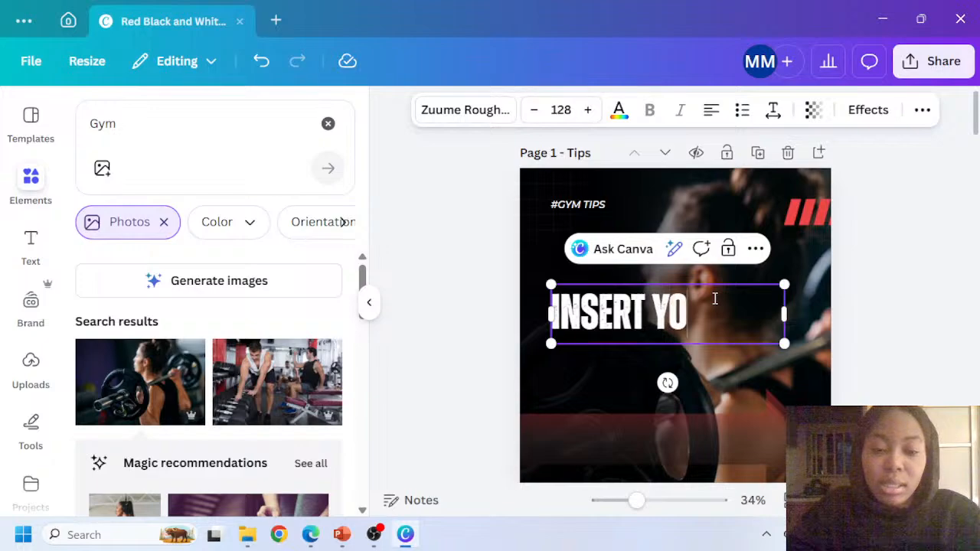
text(UR TEXT)
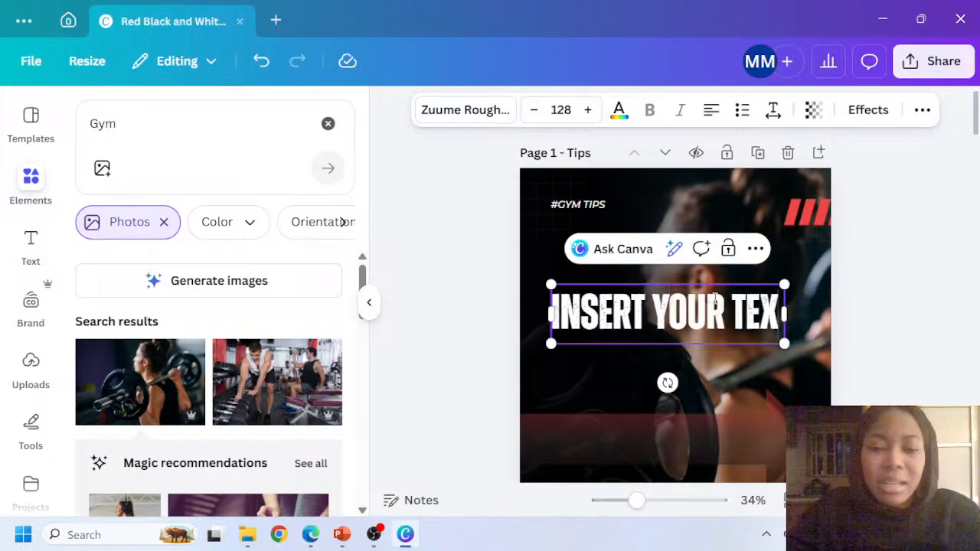
text( HERE)
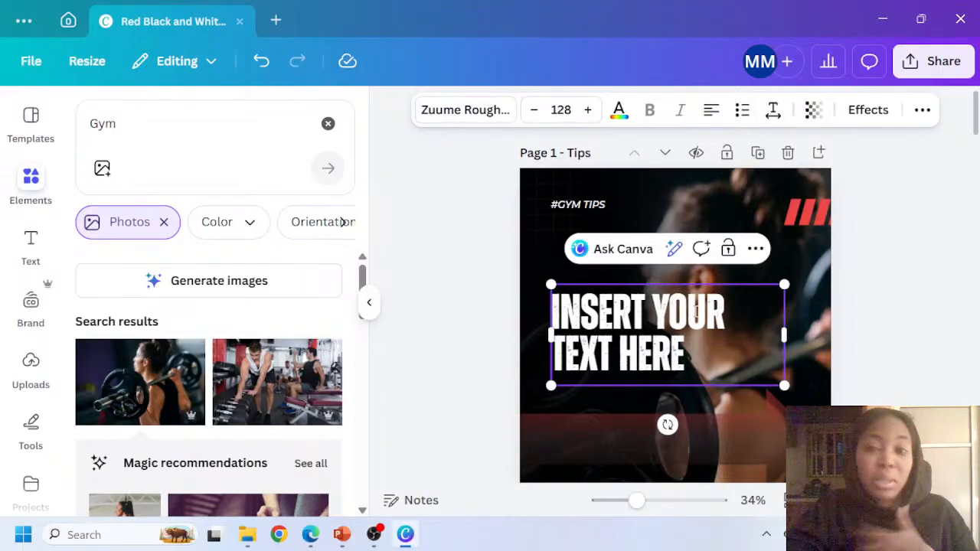
scroll(787, 350, down, 3)
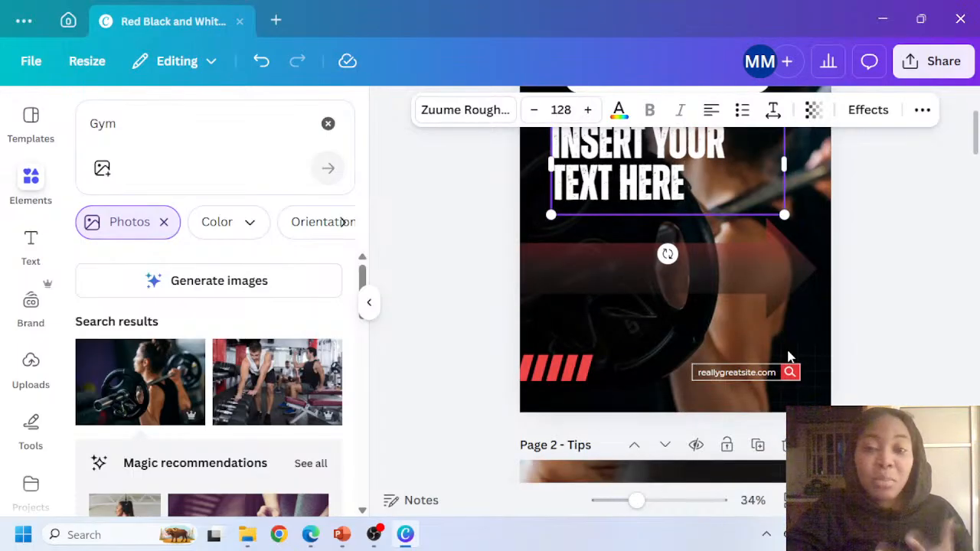
click(851, 390)
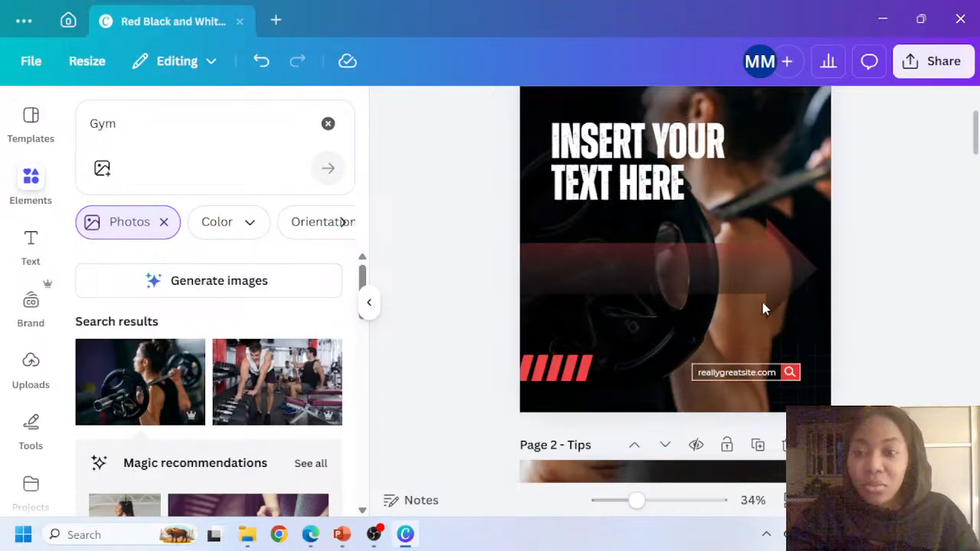
Delete the website search box and its "reallygreatsite.com" text from the lower part of the cover
click(740, 284)
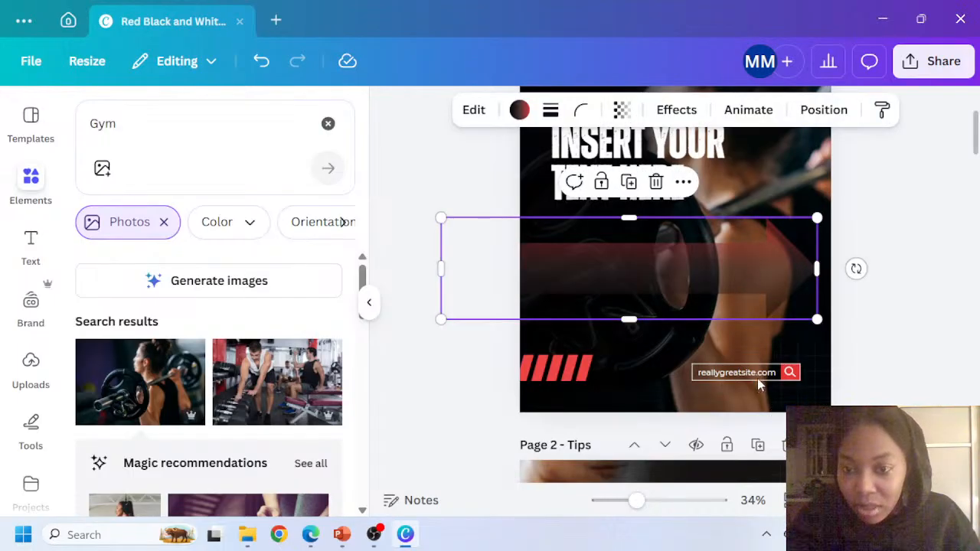
click(757, 380)
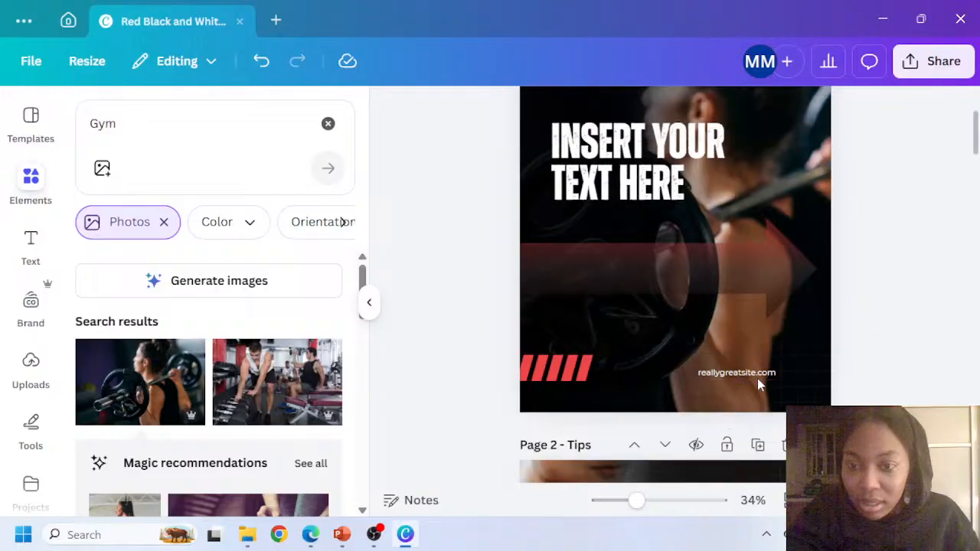
double_click(757, 376)
key(Delete)
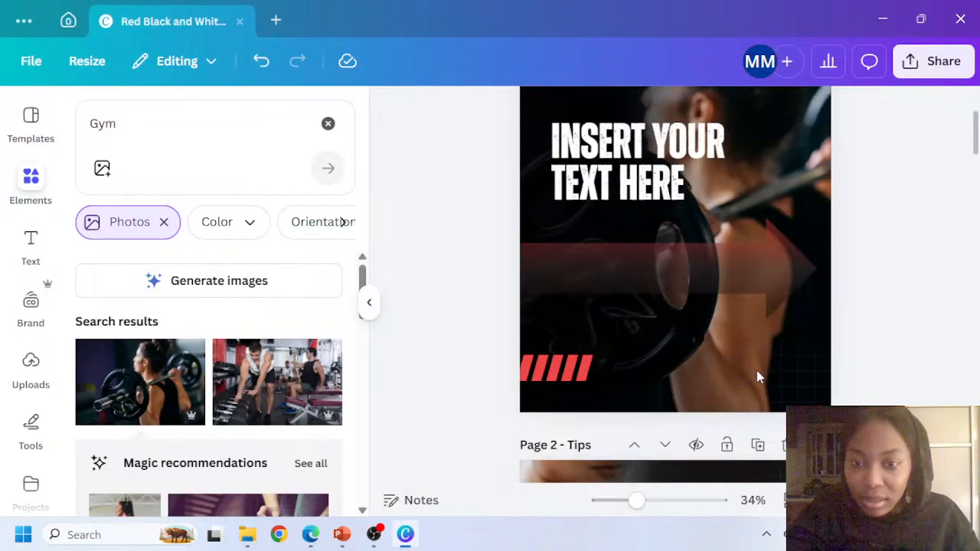
Select the faded red arrow on the cover, search the elements for "ARROW" and remove the Photos filter from the search
click(736, 264)
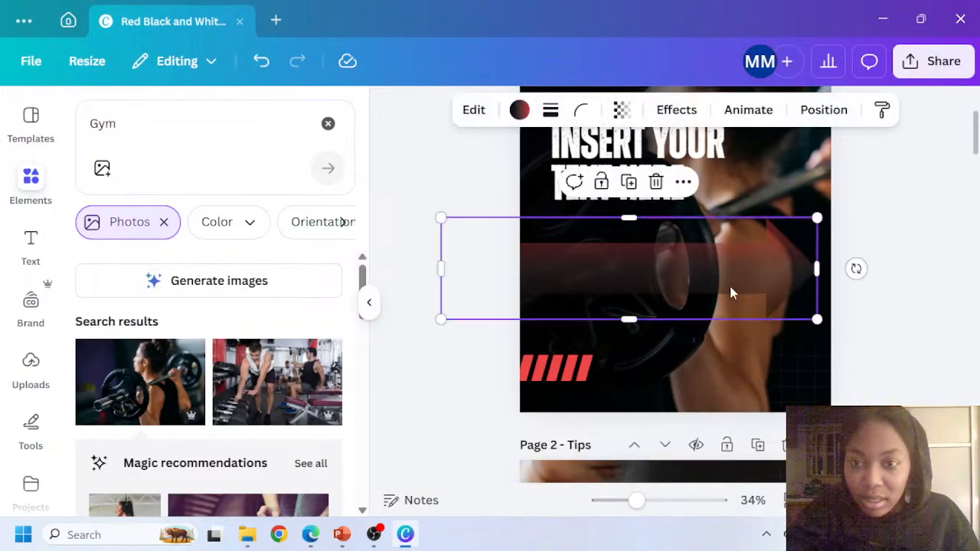
click(81, 130)
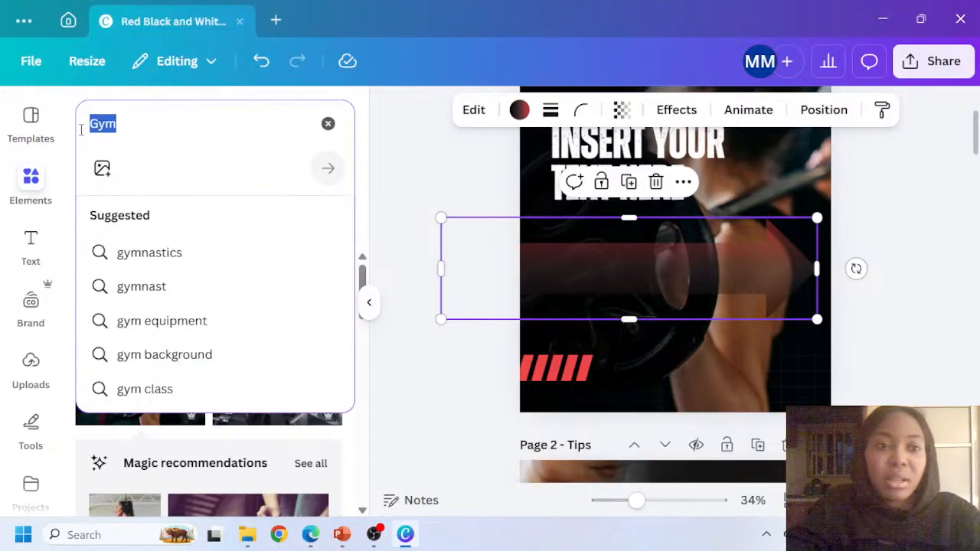
text(AR)
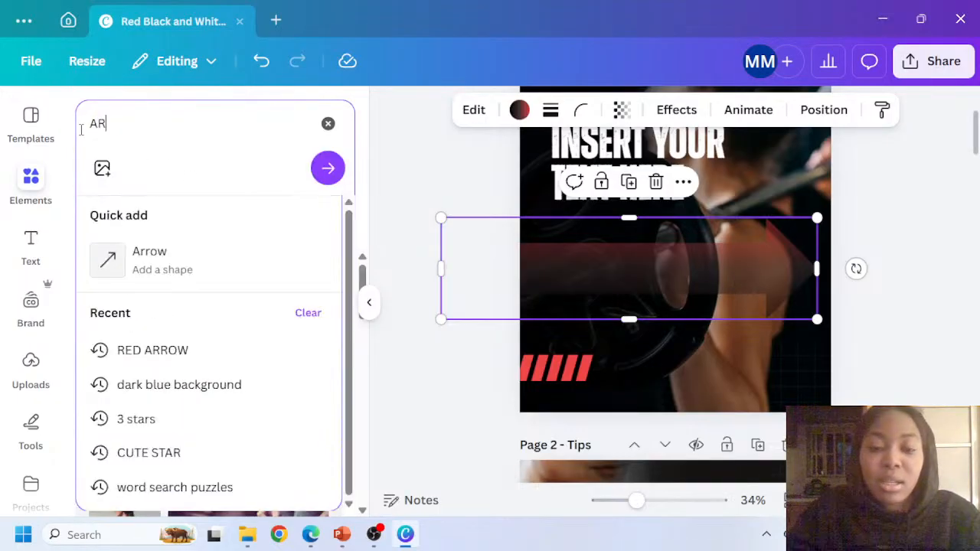
text(ROW)
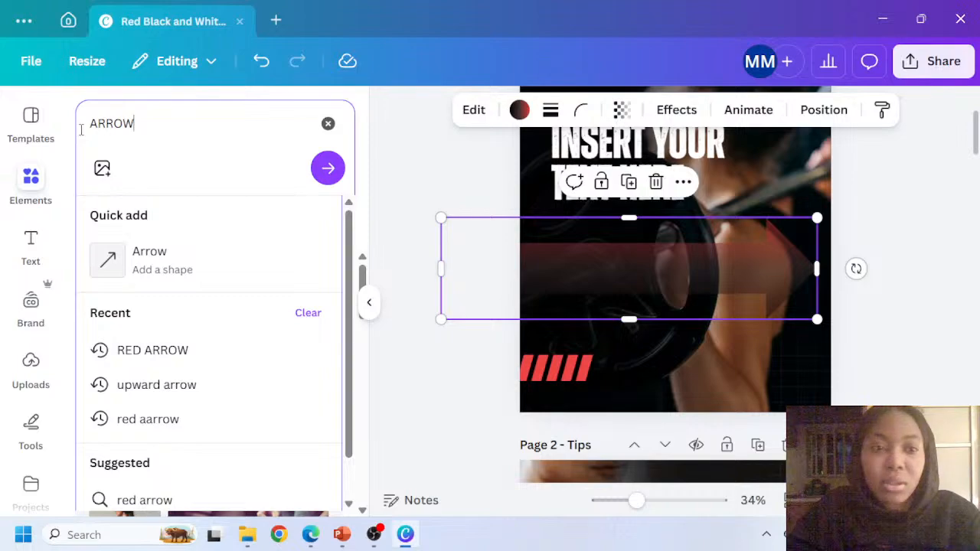
key(Return)
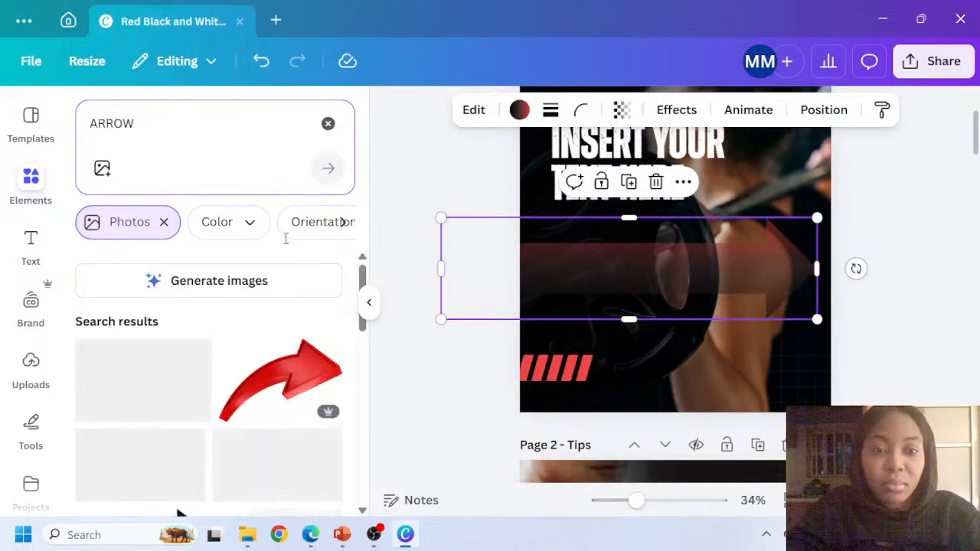
scroll(196, 352, down, 5)
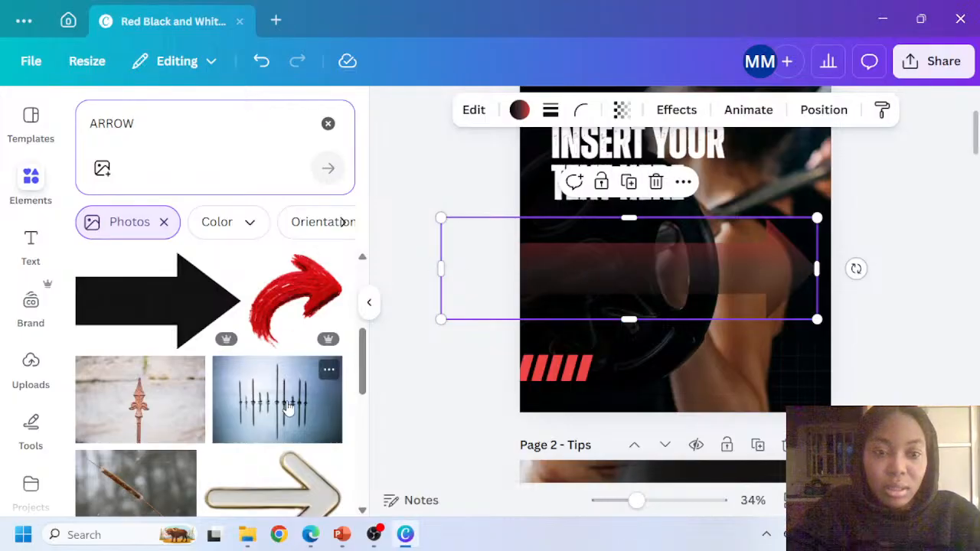
scroll(255, 414, down, 2)
scroll(255, 414, down, 3)
scroll(245, 406, down, 3)
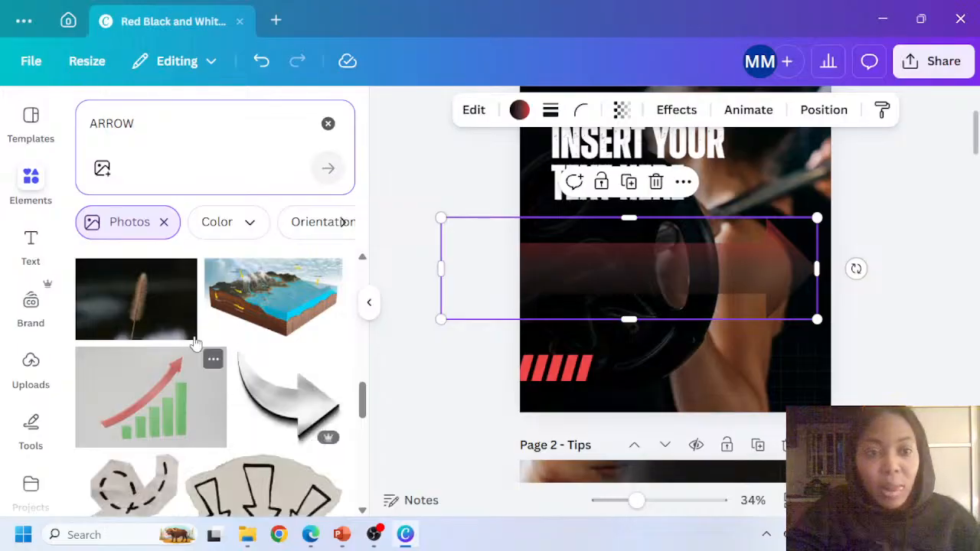
click(163, 222)
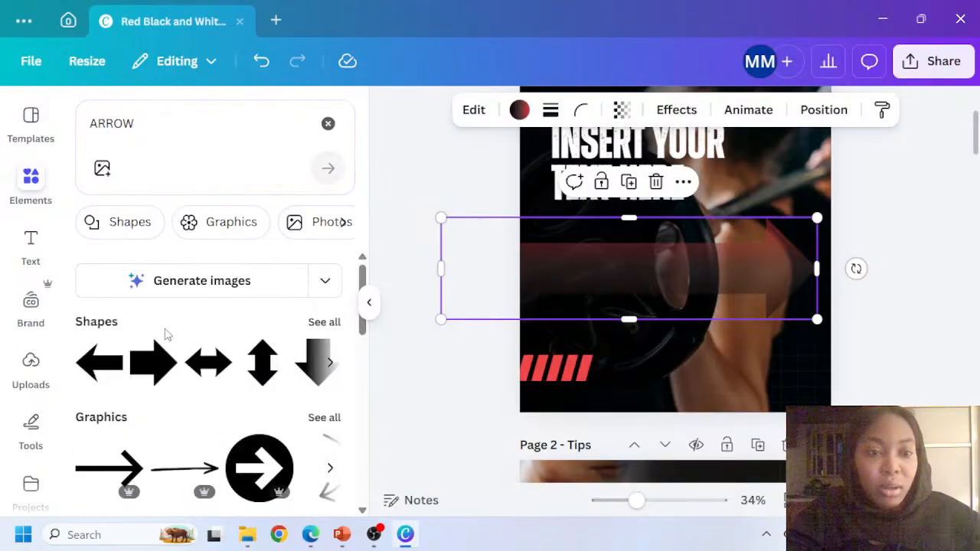
Narrow the arrow search to graphics, browse for a replacement, and delete the faded red arrow from the cover
scroll(176, 401, down, 3)
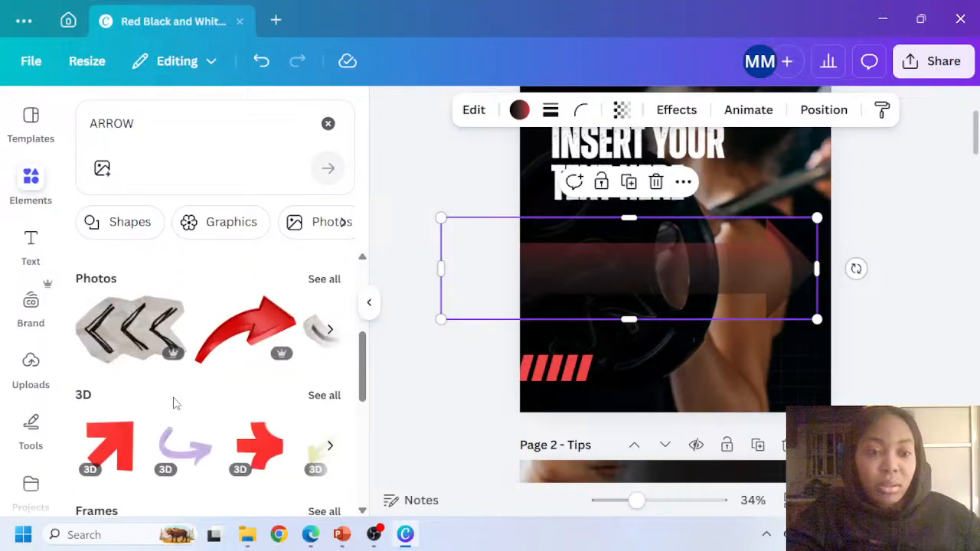
scroll(236, 335, up, 3)
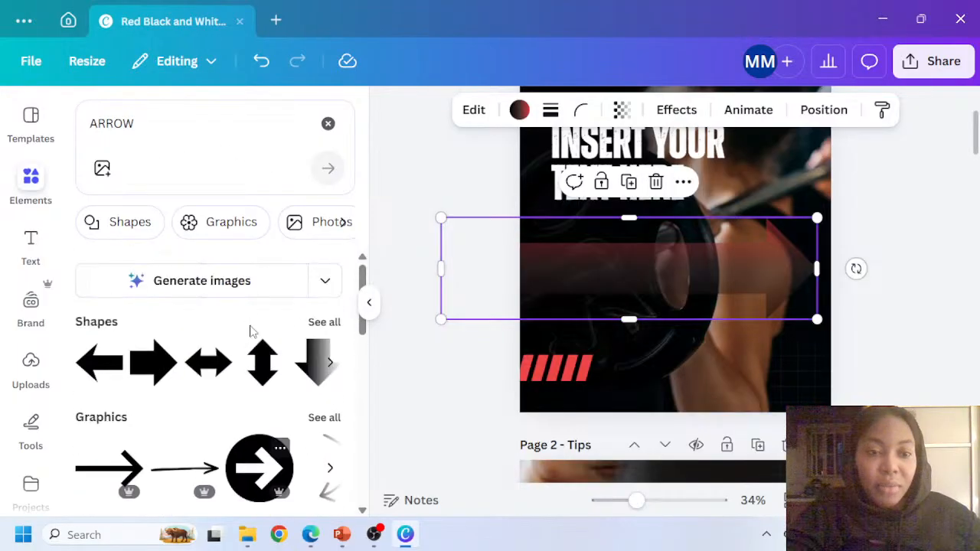
click(324, 416)
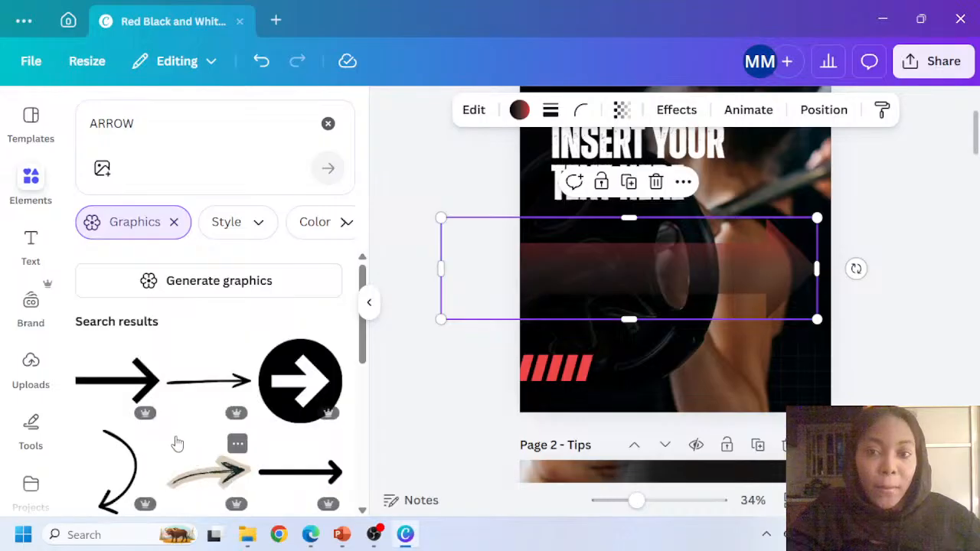
scroll(160, 402, down, 2)
scroll(207, 401, down, 4)
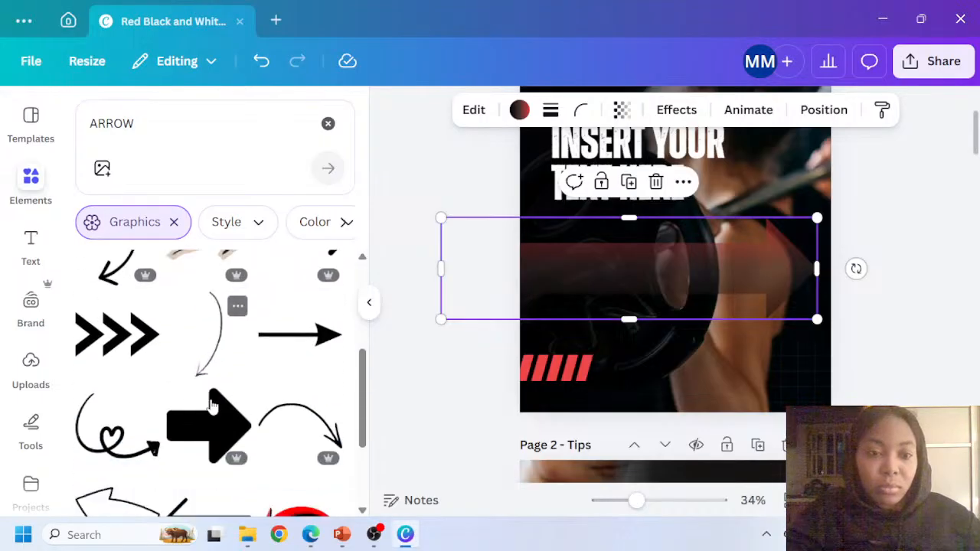
scroll(257, 420, down, 5)
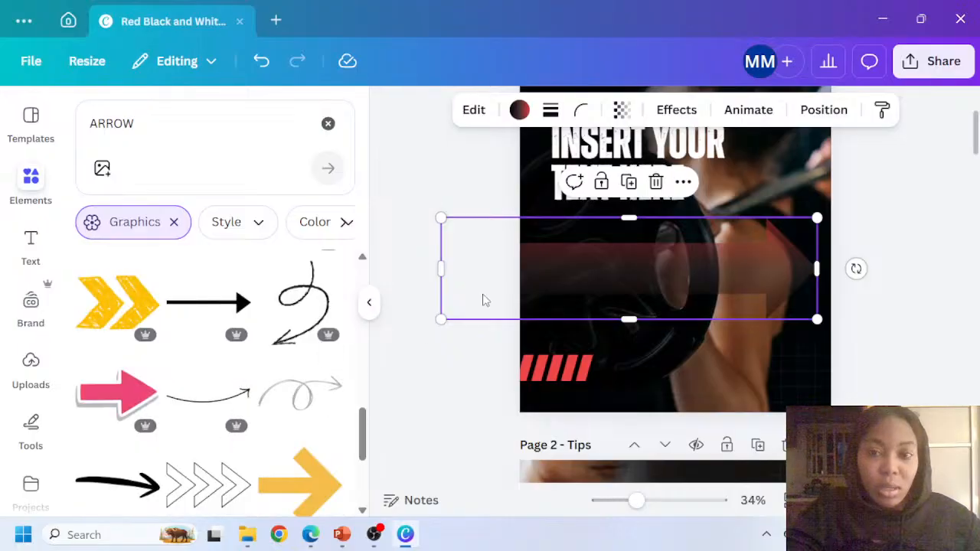
key(Delete)
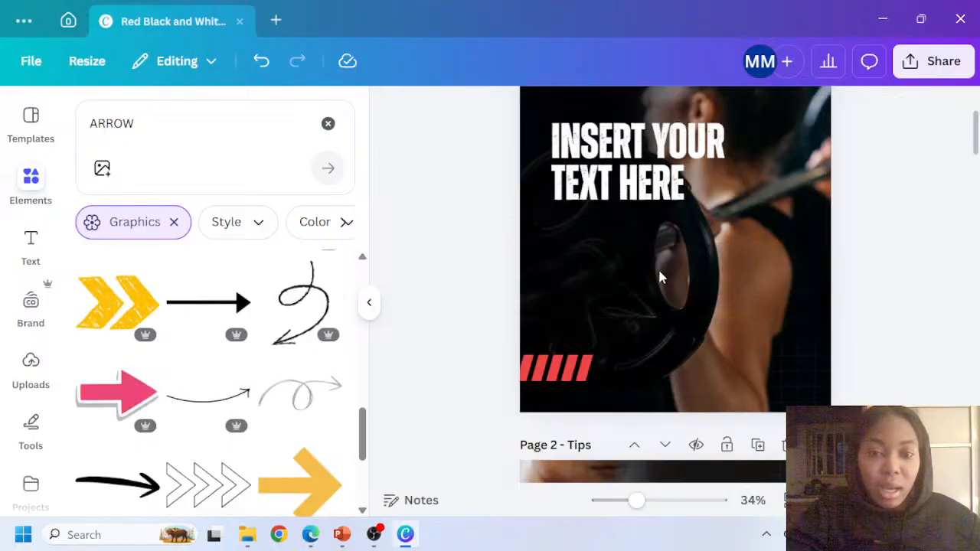
Add the yellow brush-textured double chevron below the cover headline and place a duplicate beside it to form a row of four chevrons
click(89, 302)
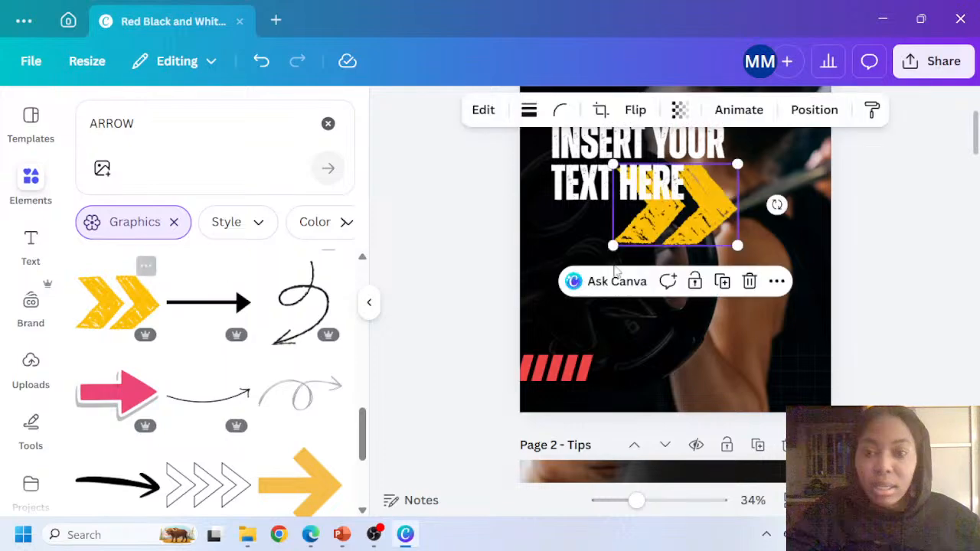
drag(689, 239, 614, 302)
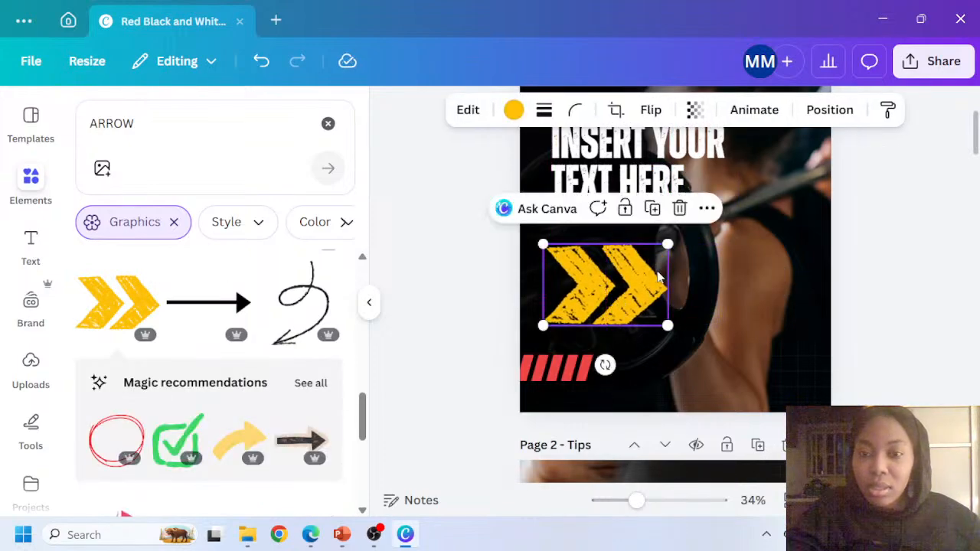
click(653, 214)
drag(676, 291, 728, 287)
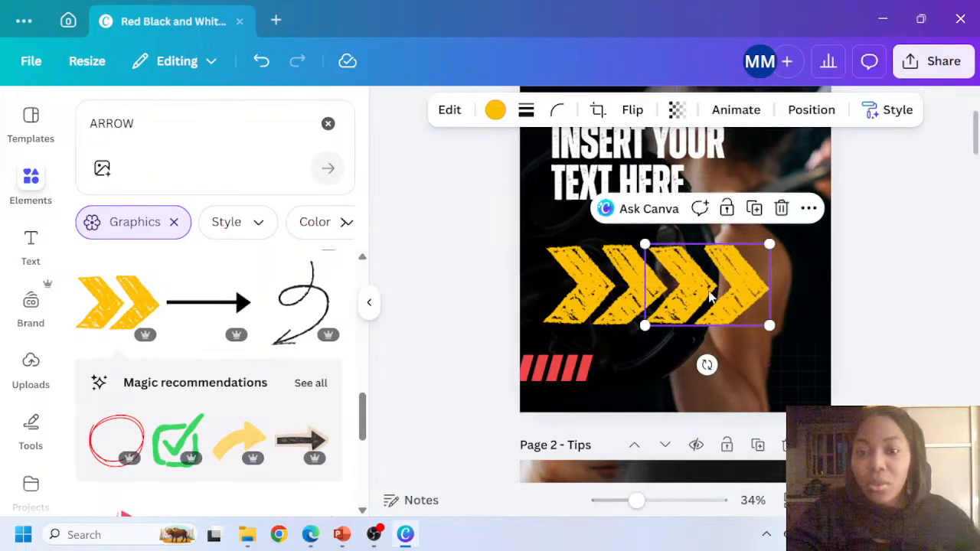
Set the transparency of both yellow chevron graphics on the cover to 68
shift+click(609, 277)
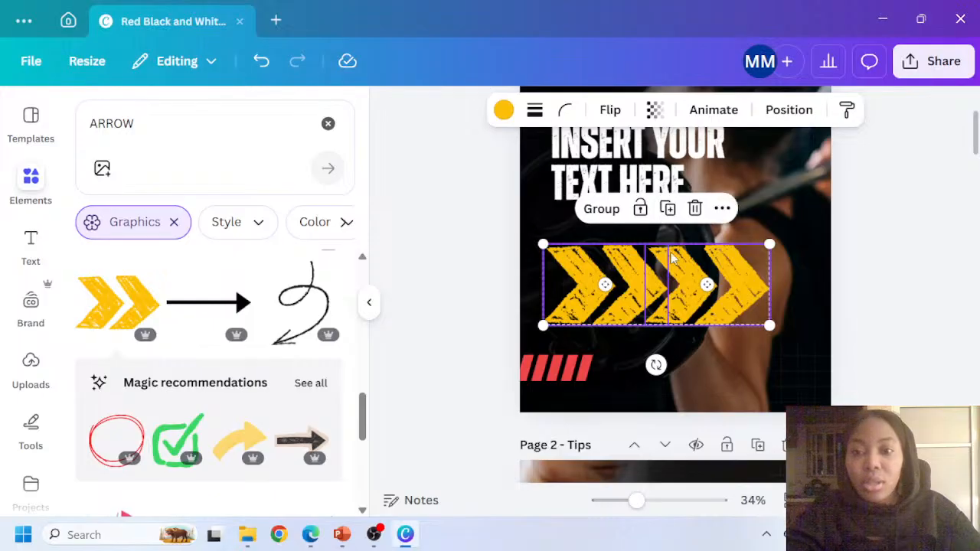
click(667, 111)
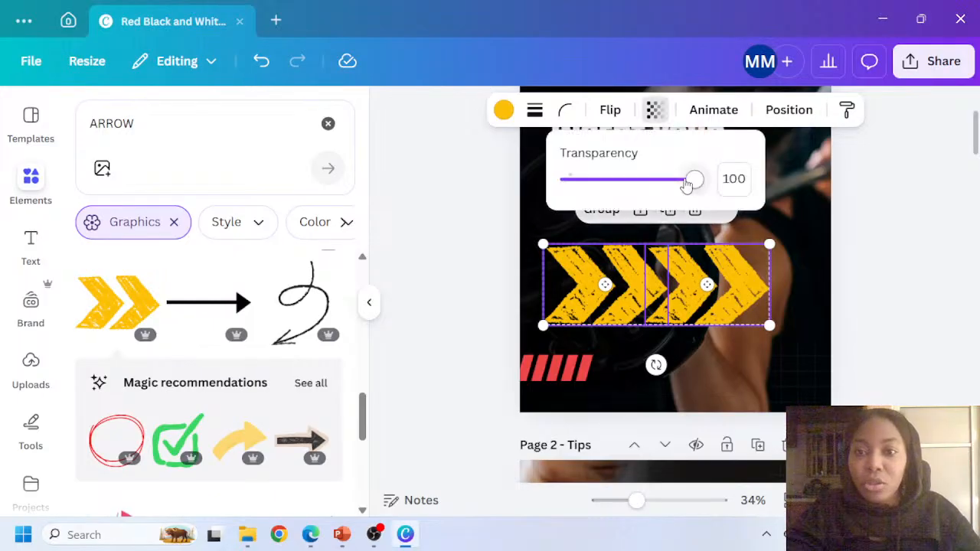
drag(694, 179, 654, 184)
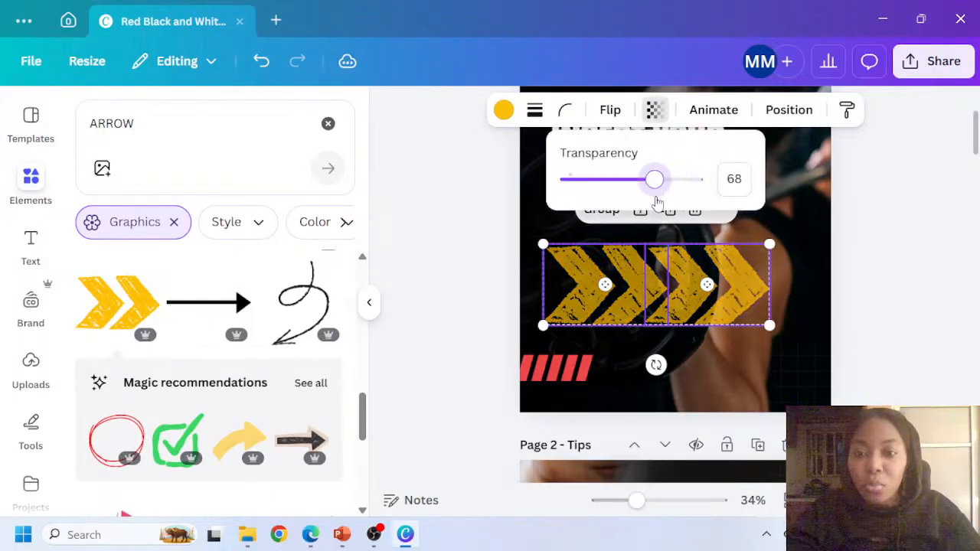
Delete the red stripes in the cover's lower-left corner and move both chevron graphics down near the cover's bottom edge
drag(478, 356, 597, 401)
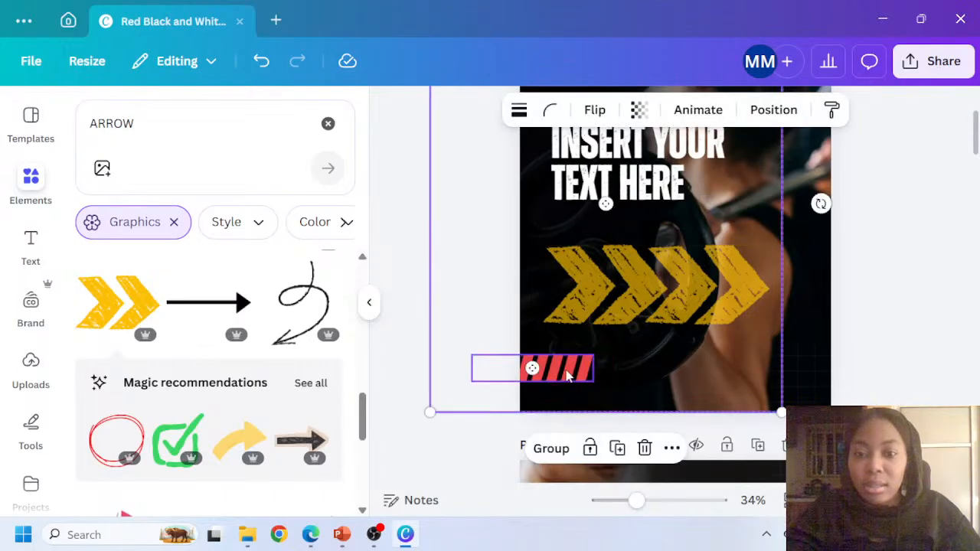
shift+click(710, 388)
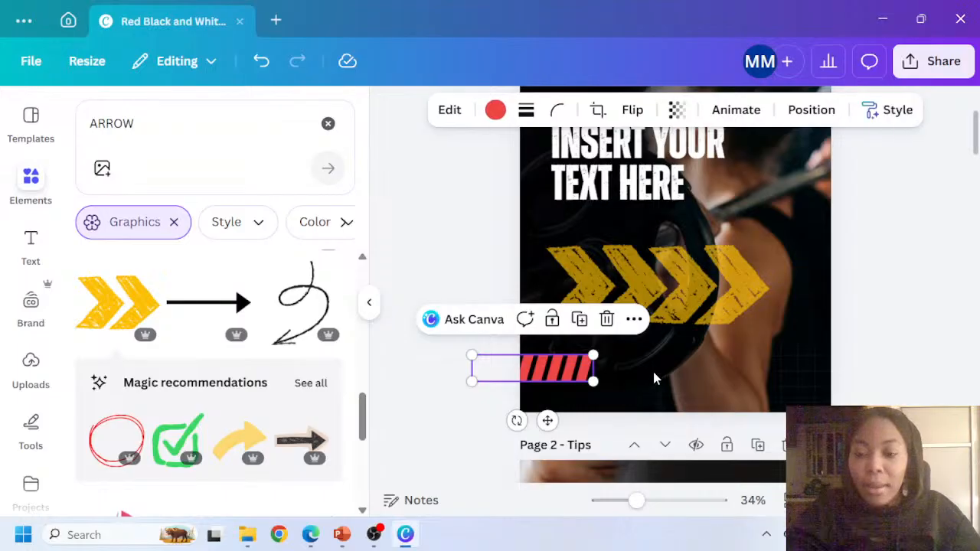
key(Delete)
click(650, 313)
shift+click(706, 304)
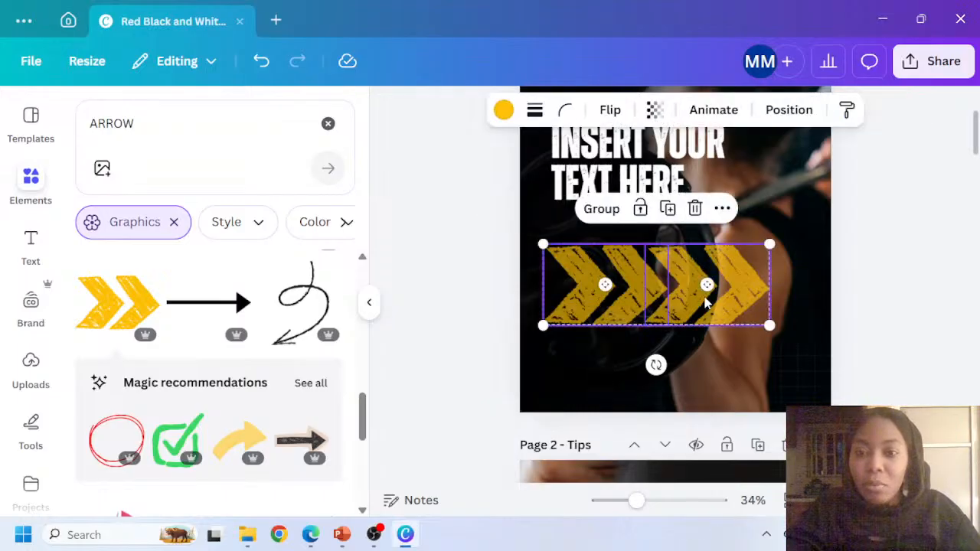
drag(691, 291, 677, 358)
Delete the red stripes in the cover's upper-right corner and check the chevrons on the cover
scroll(868, 281, up, 3)
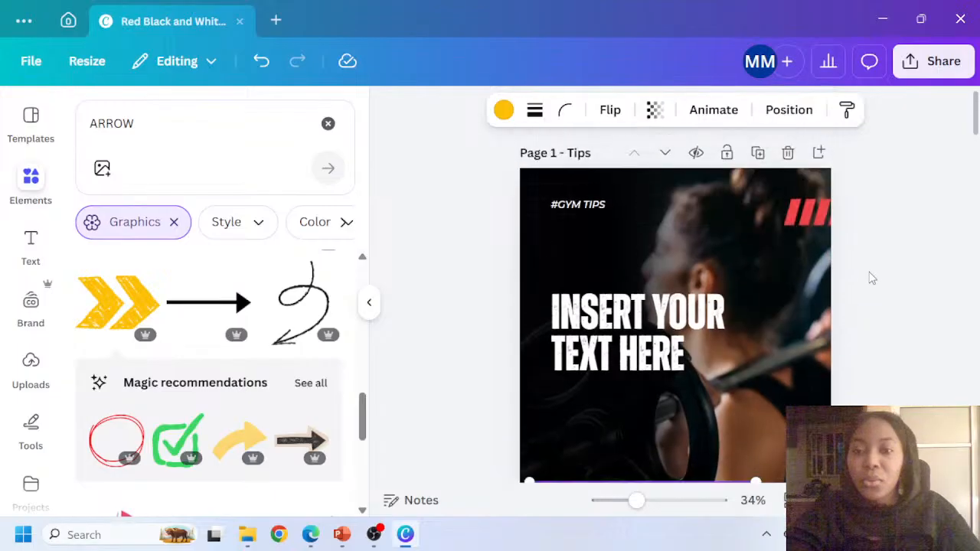
click(809, 216)
key(Delete)
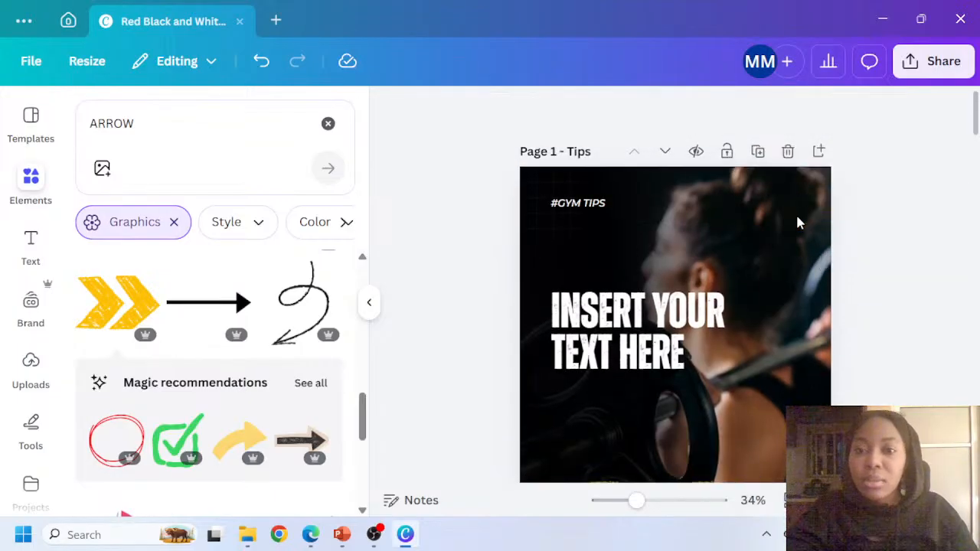
scroll(796, 219, down, 3)
scroll(788, 254, down, 1)
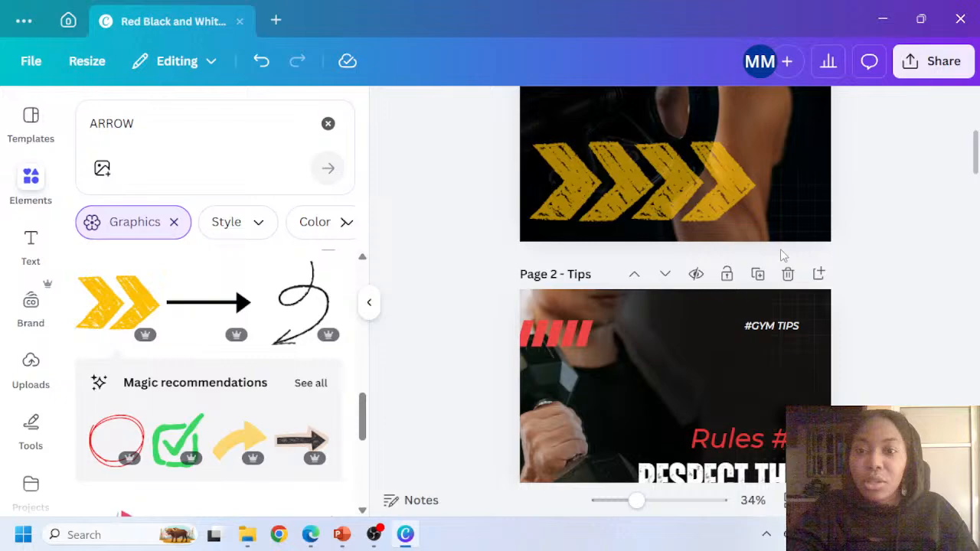
click(679, 209)
Replace the page 2 headline "RESPECT THE EQUIPMENT" with the placeholder "INSERT YOUR TEXT HERE"
scroll(719, 364, down, 3)
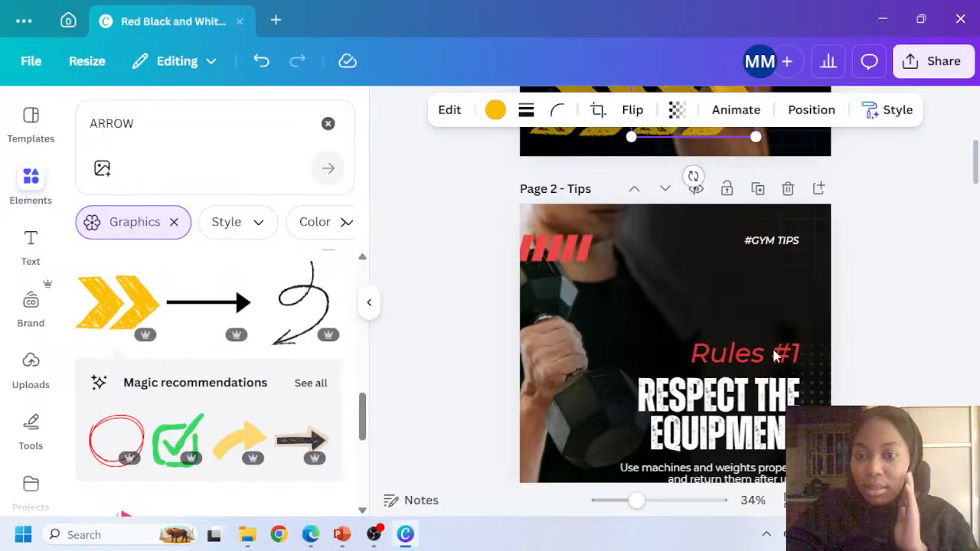
scroll(764, 375, down, 3)
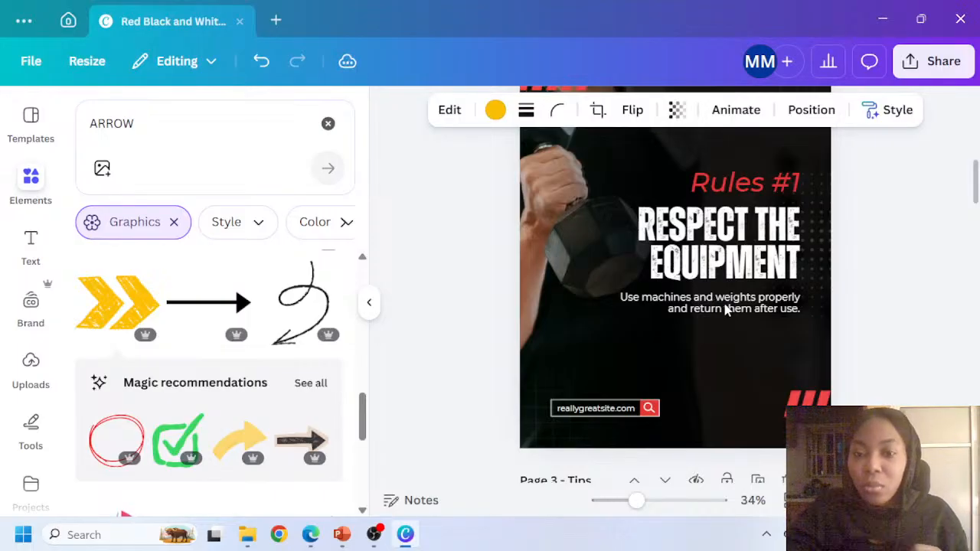
click(702, 222)
click(702, 222)
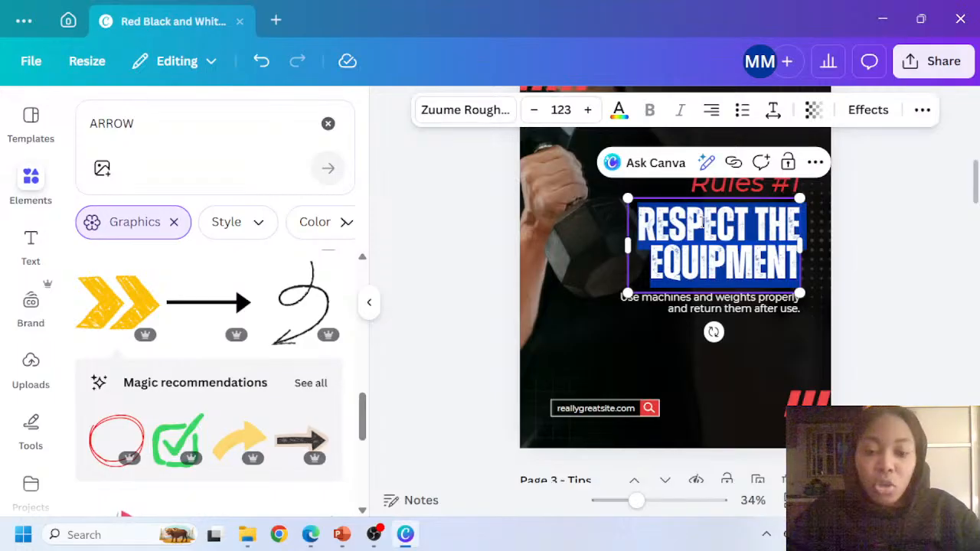
key(BackSpace)
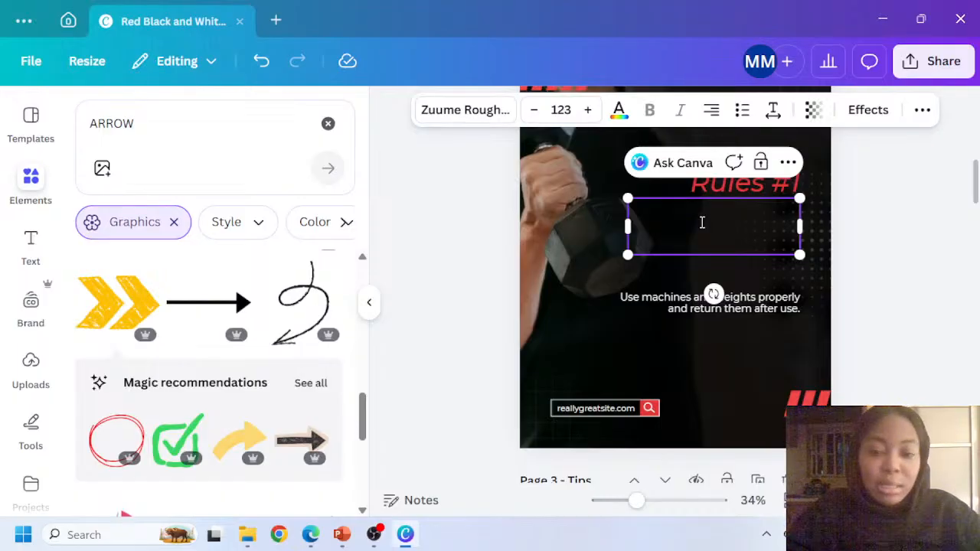
text(INSERT)
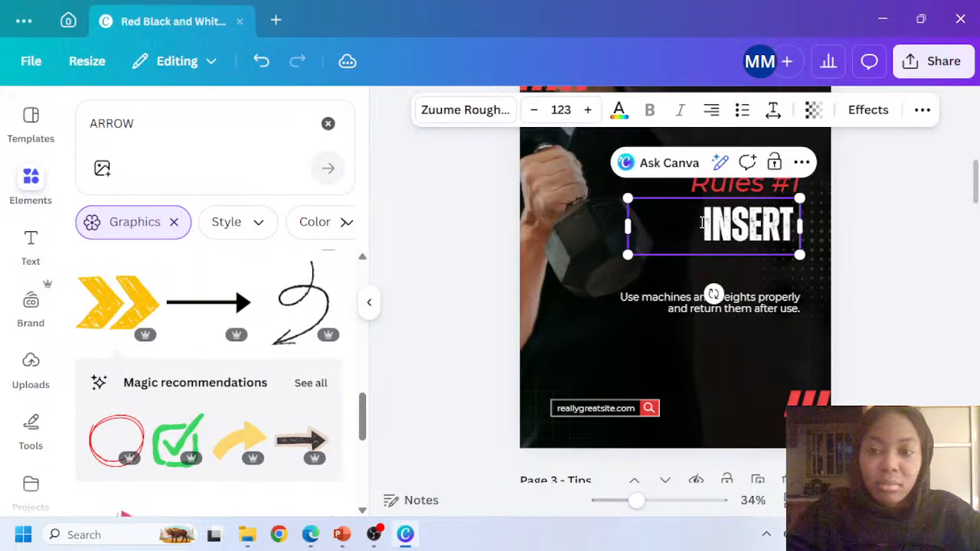
text( YOUR)
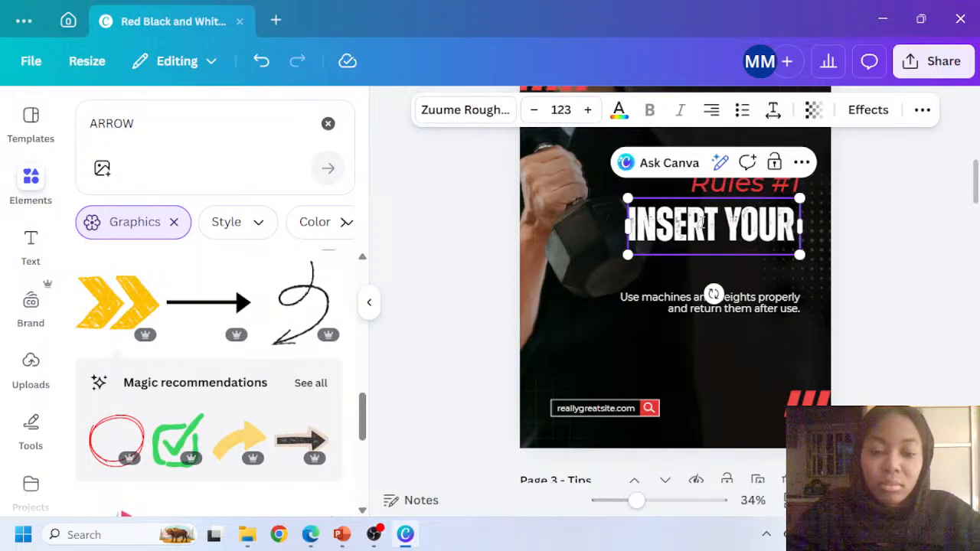
text( TEXT HERE)
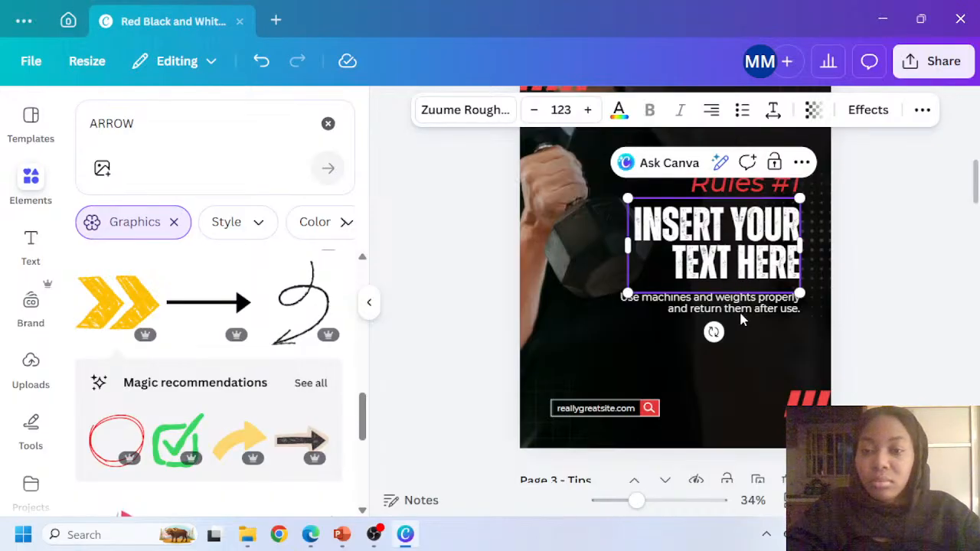
key(ctrl+shift+Right)
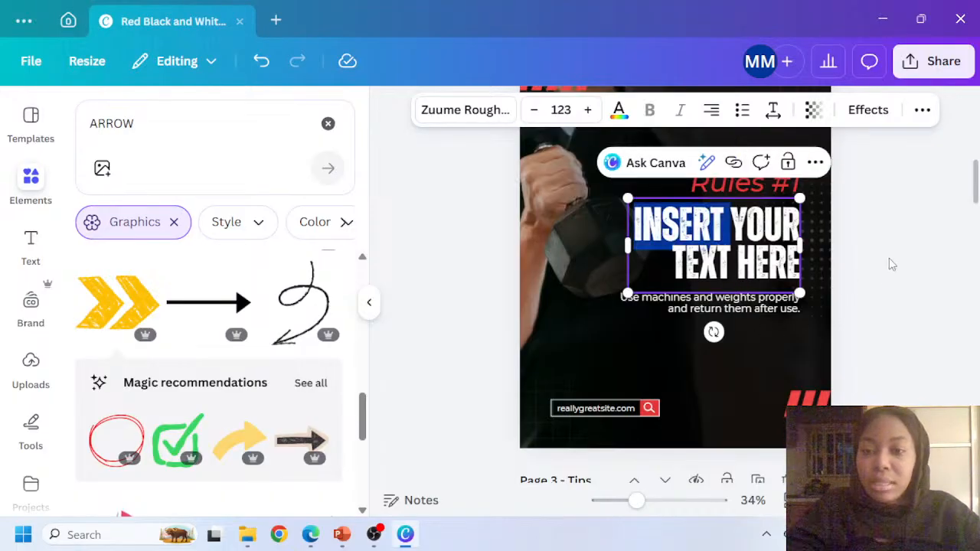
click(890, 264)
Replace the small description under the page 2 headline with "INSERT YOUR TEXT HERE"
click(774, 304)
double_click(775, 304)
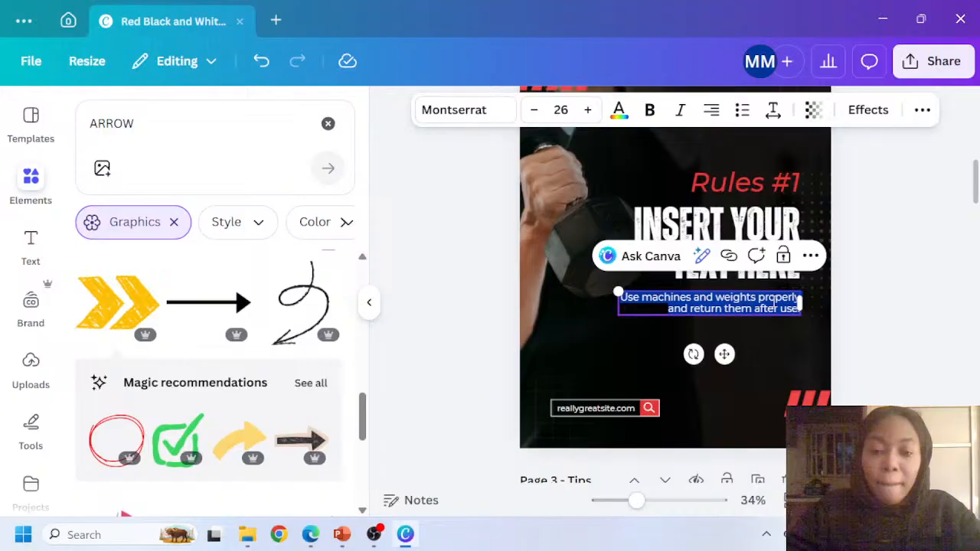
key(BackSpace)
text(INSER)
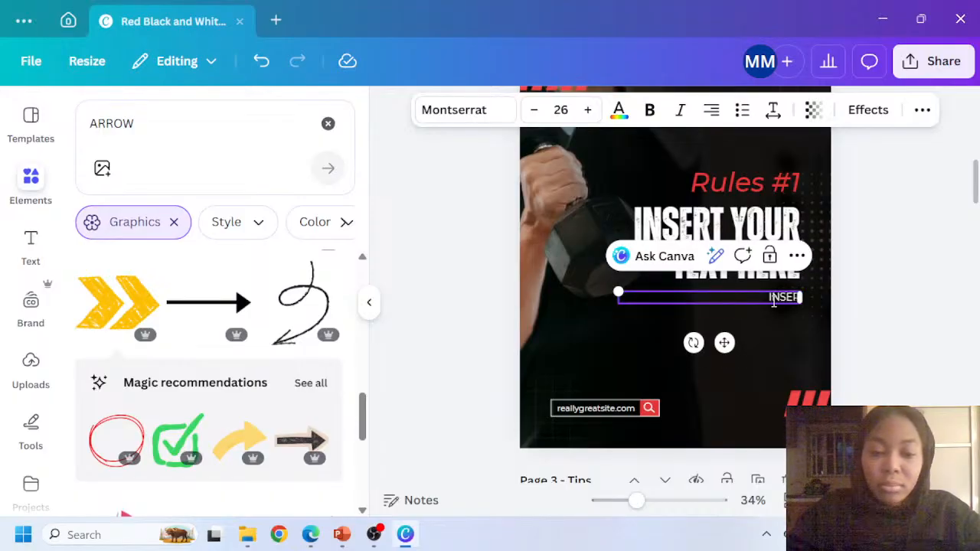
text(T YOUR)
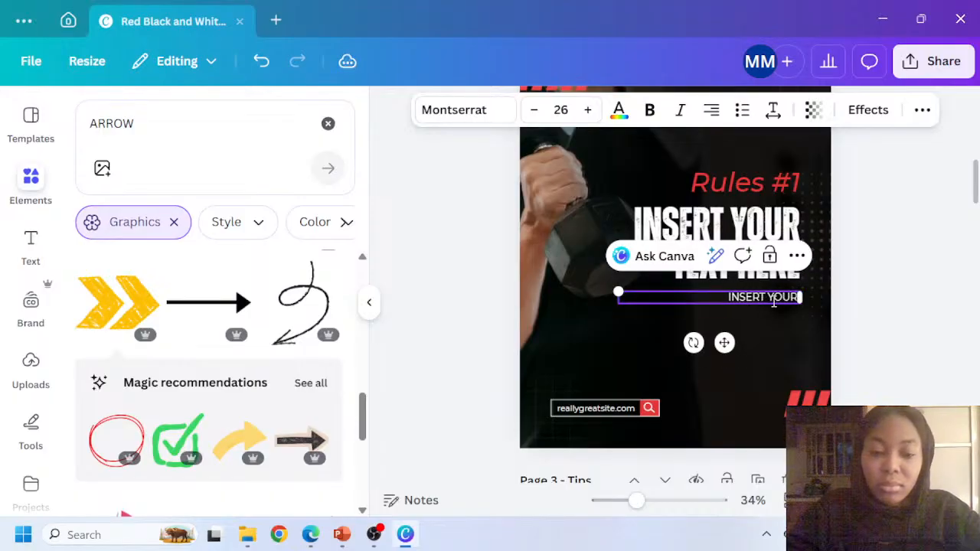
text( TEXT HERE)
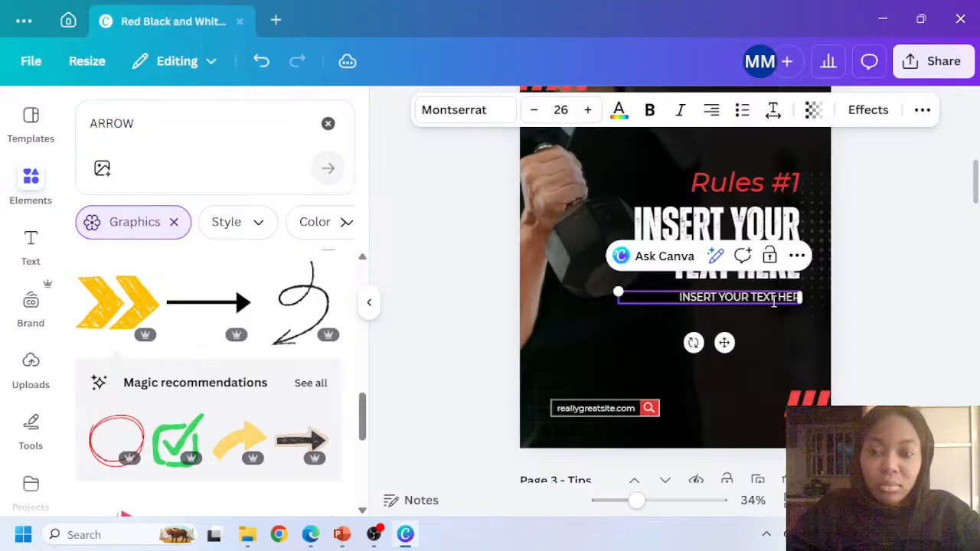
click(900, 267)
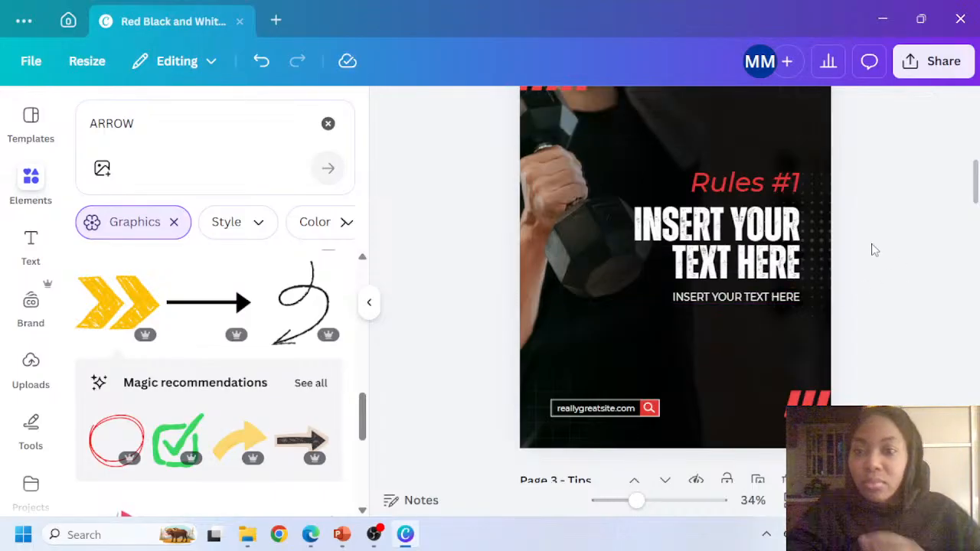
Remove the word "Rules" from the red label above the page 2 headline, keeping only "#1"
scroll(814, 208, up, 2)
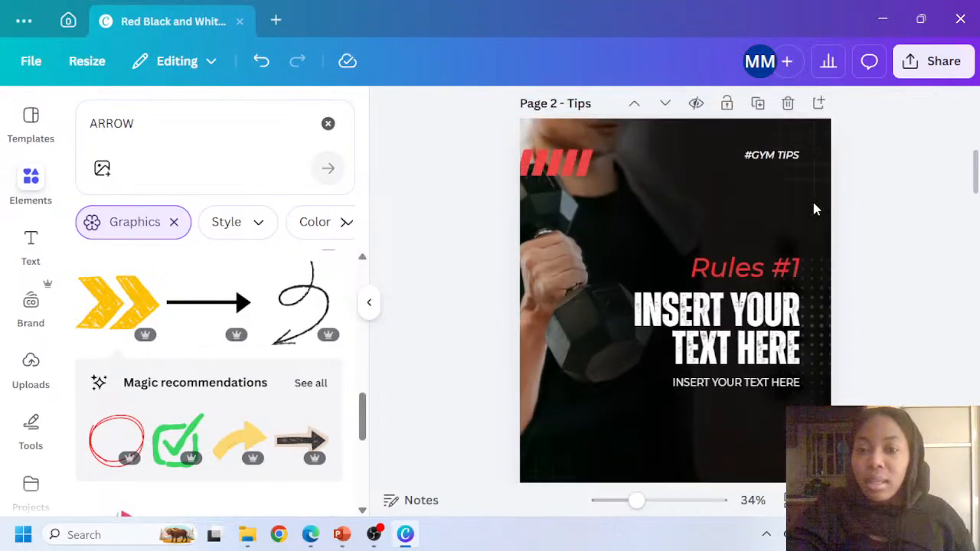
double_click(754, 274)
click(768, 277)
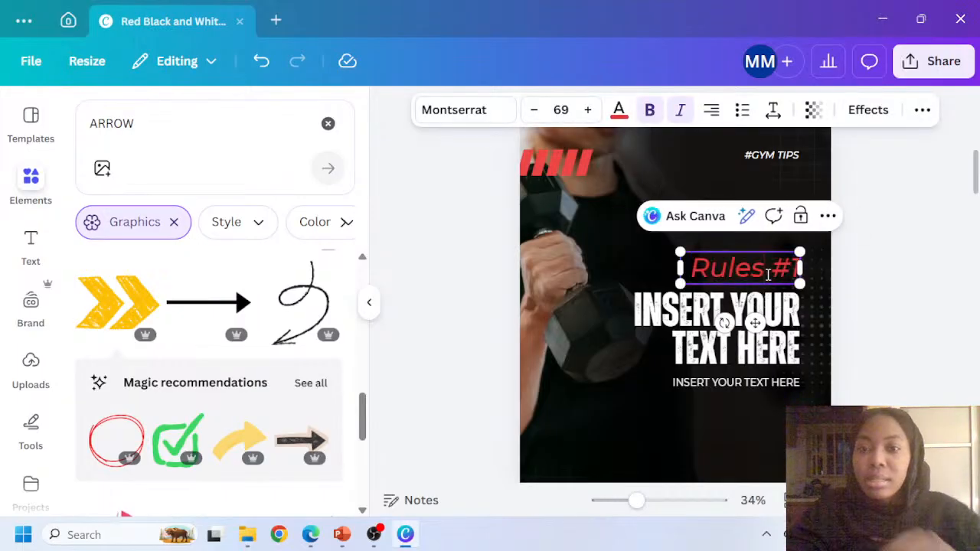
drag(766, 274, 695, 253)
key(BackSpace)
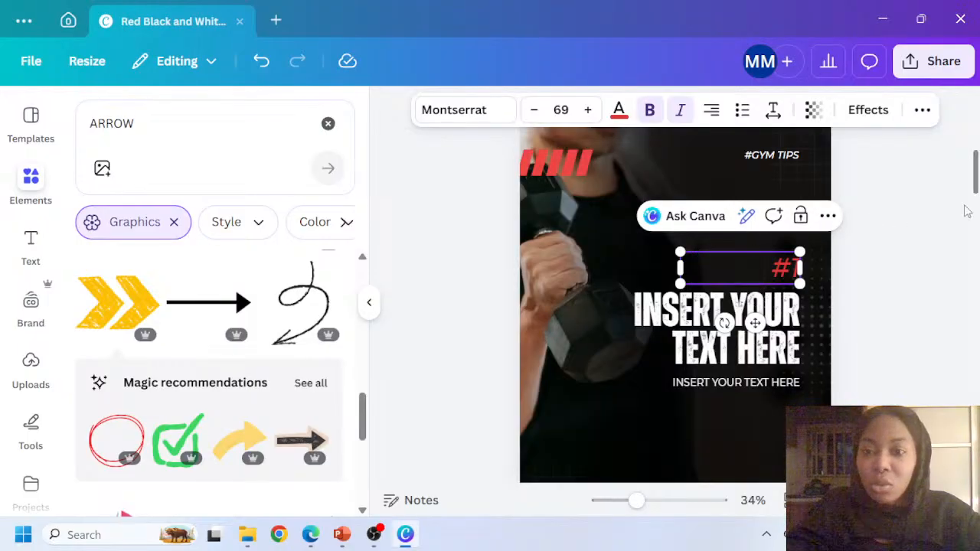
click(911, 256)
scroll(869, 306, up, 2)
scroll(804, 337, down, 1)
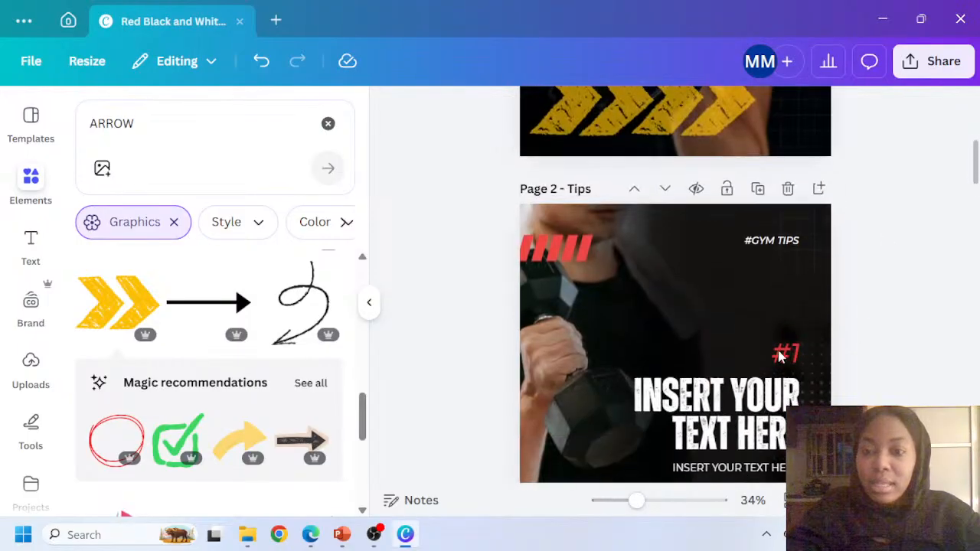
Recolor the page 2 "#1" label in the cover chevrons' yellow (#FDC005) and apply the red-to-yellow change across all pages
scroll(712, 310, up, 3)
scroll(674, 352, down, 3)
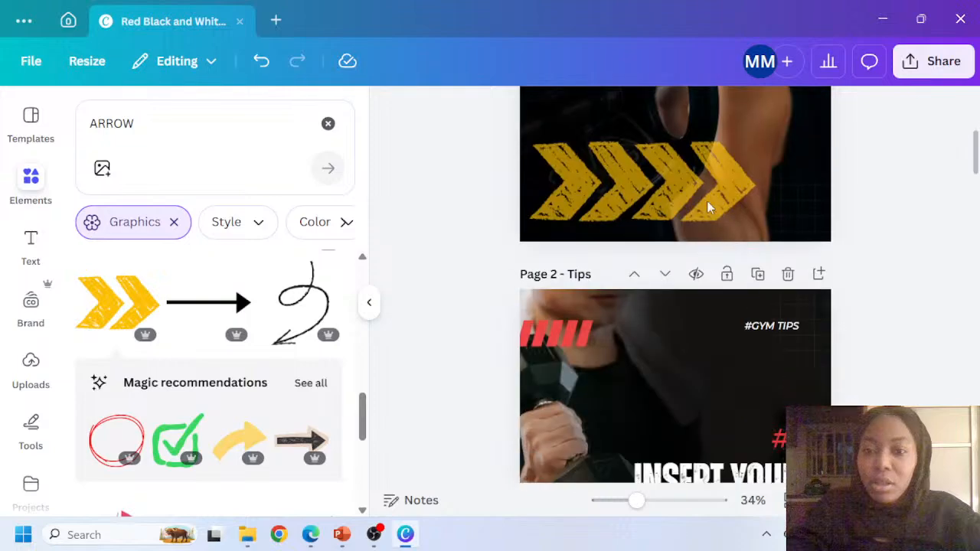
click(706, 197)
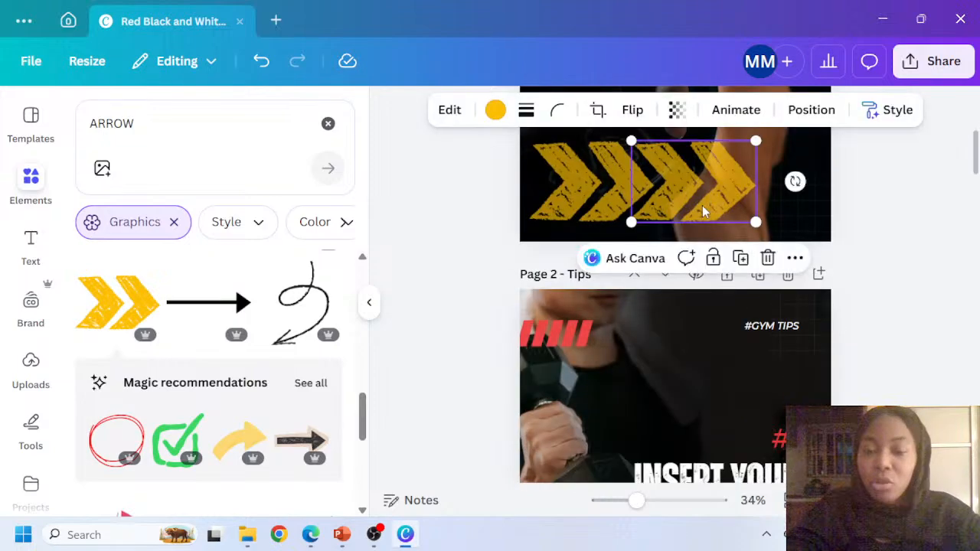
click(494, 109)
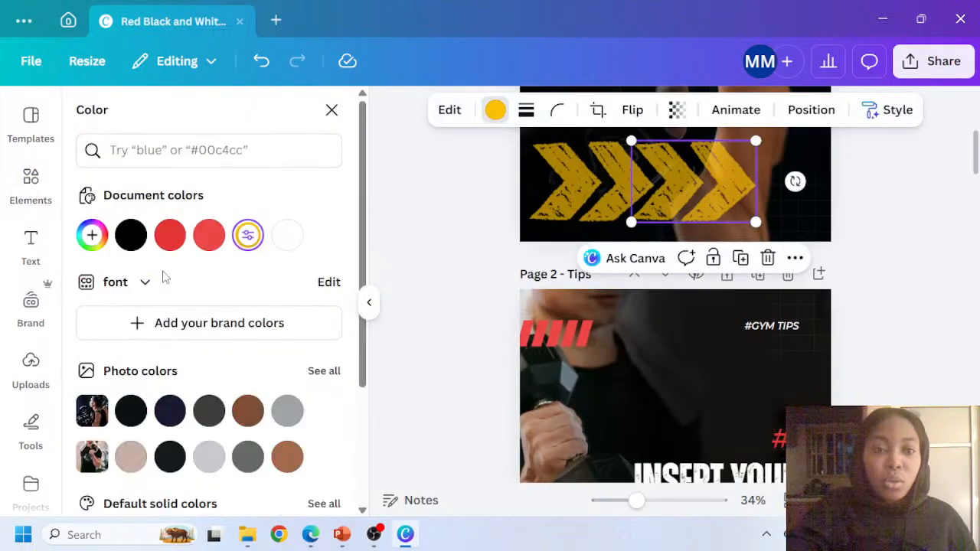
click(91, 236)
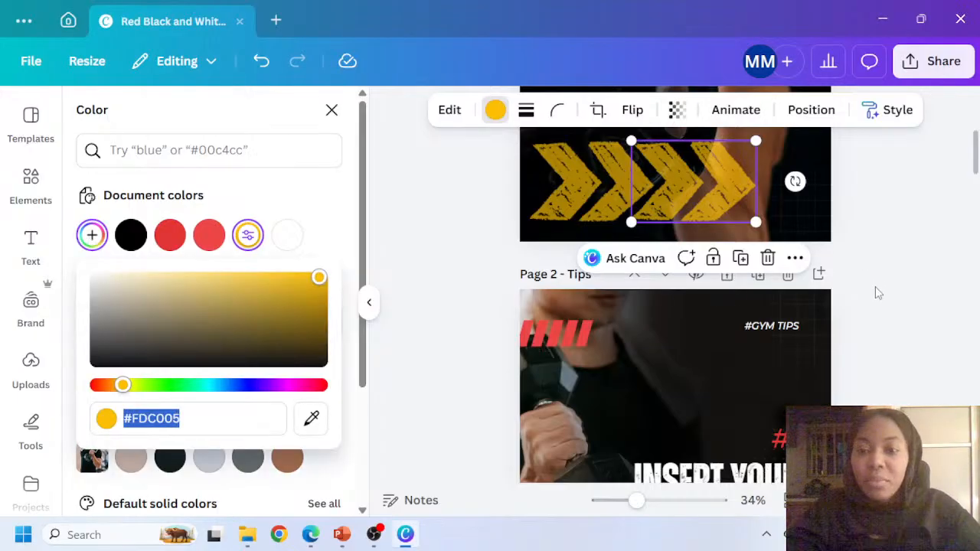
scroll(875, 291, down, 3)
click(787, 270)
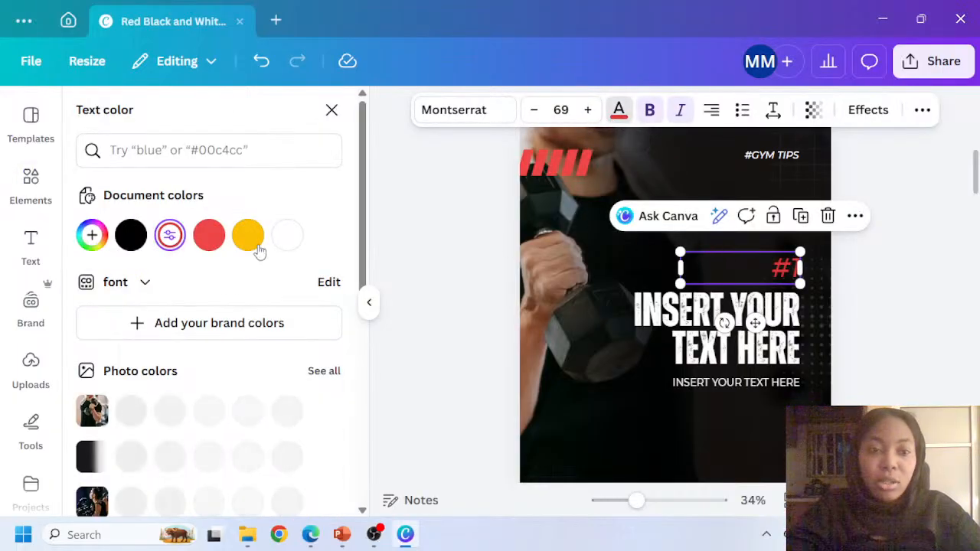
click(247, 234)
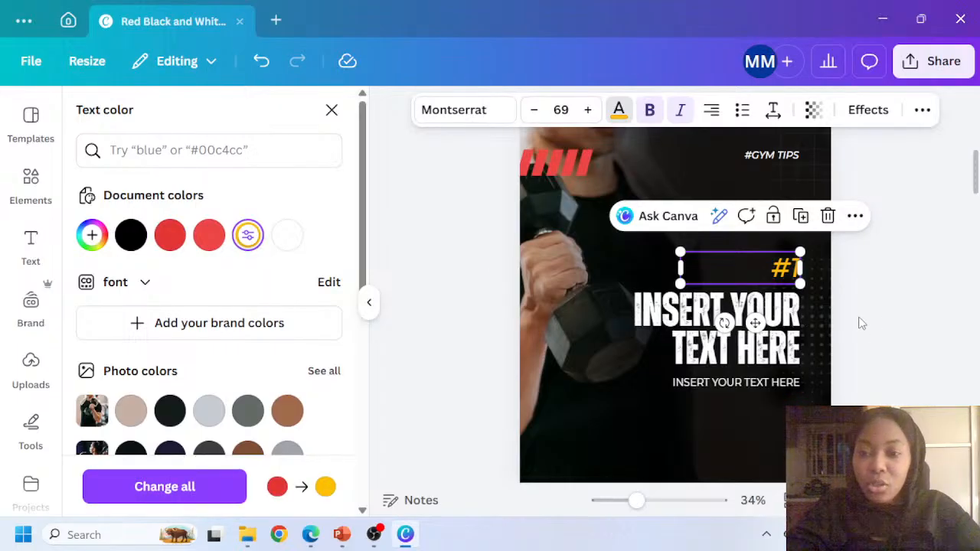
click(183, 490)
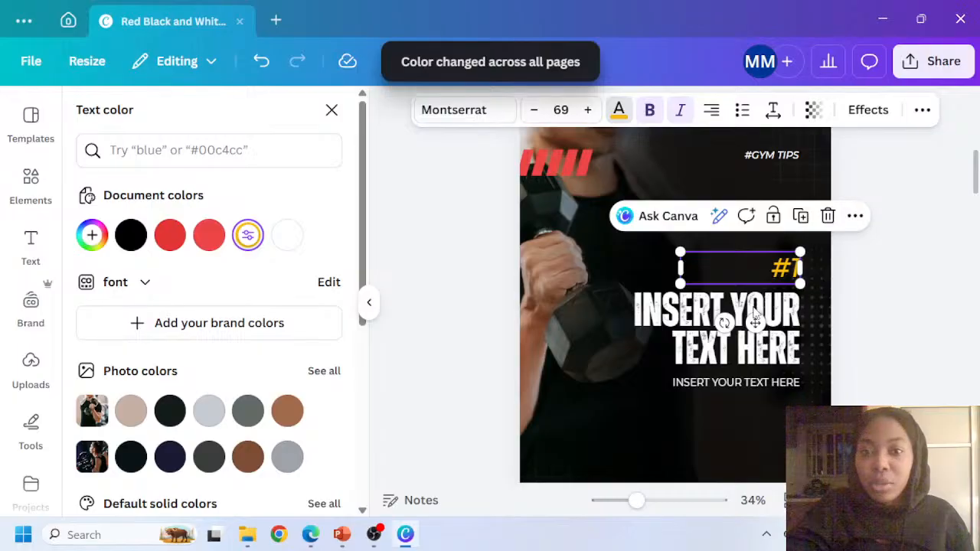
scroll(921, 323, down, 3)
scroll(896, 322, up, 3)
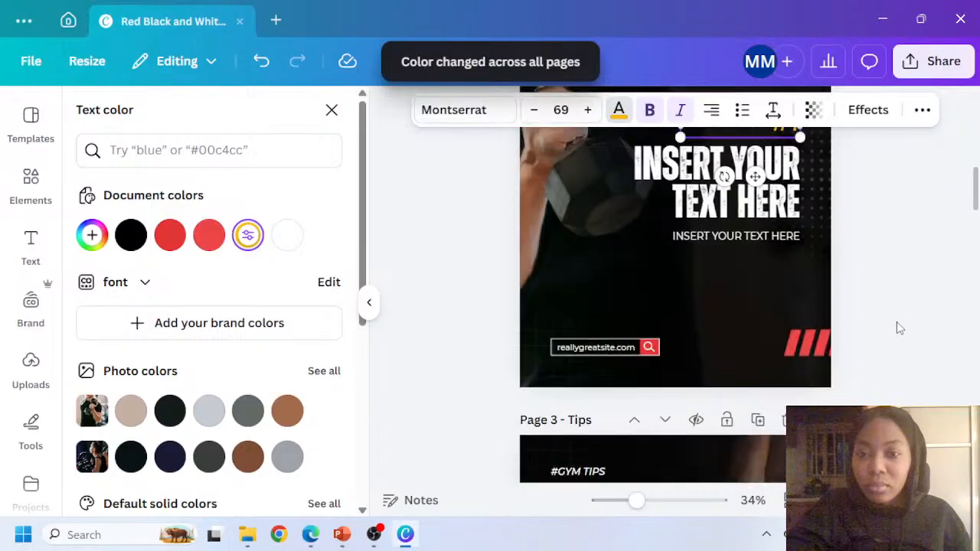
click(331, 109)
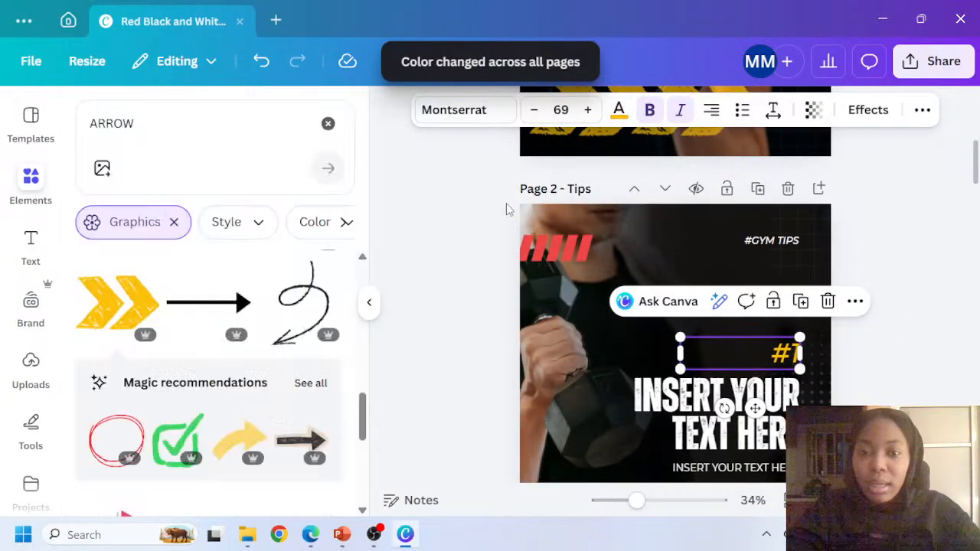
Delete both sets of red slanted stripes on page 2
click(571, 246)
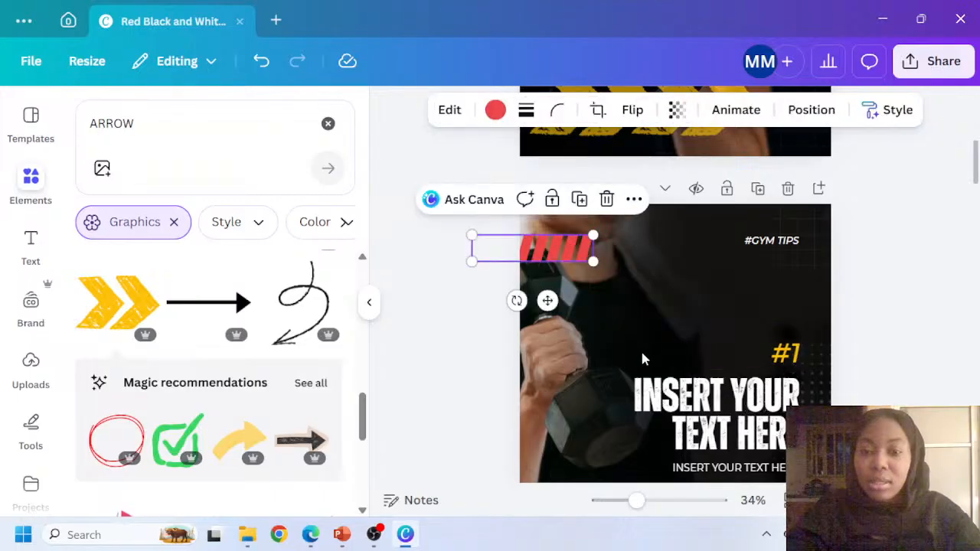
scroll(641, 355, down, 5)
scroll(794, 275, up, 2)
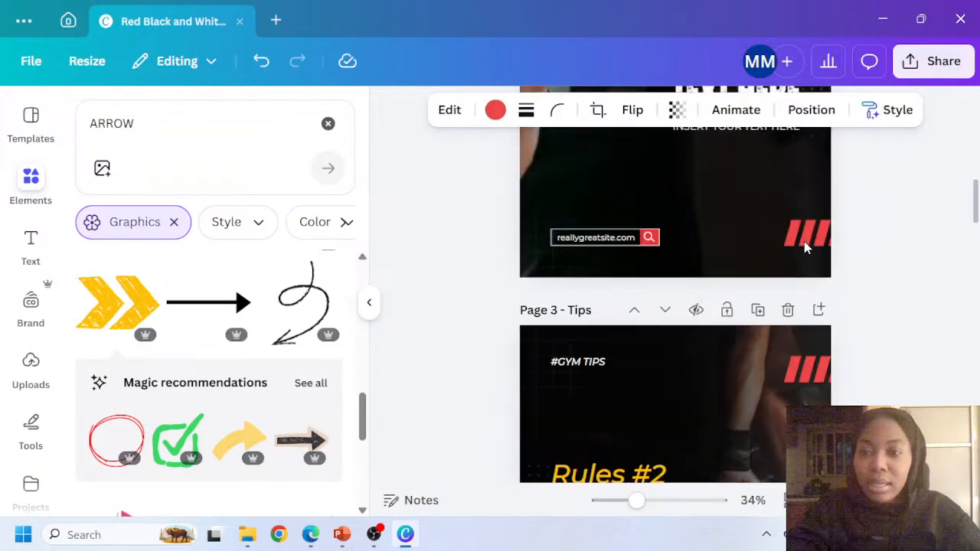
click(810, 244)
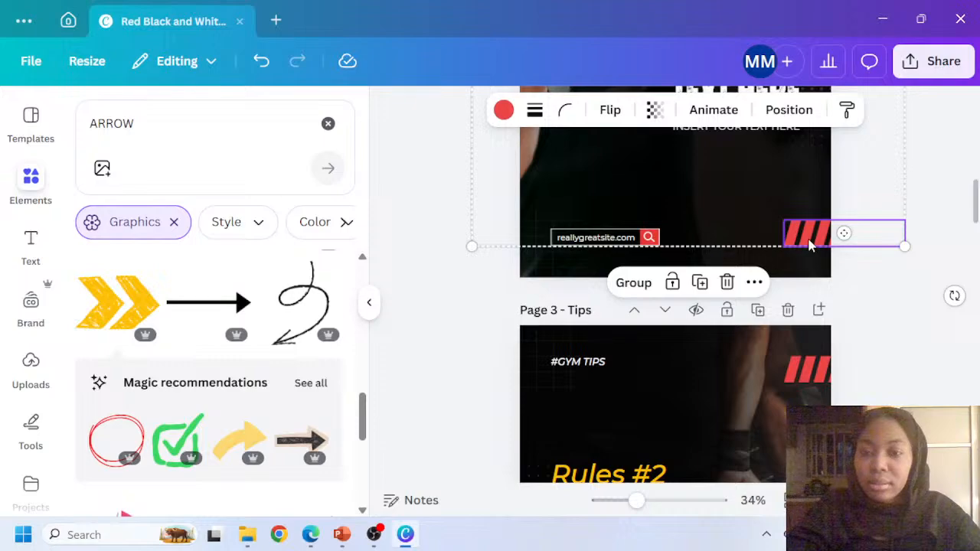
scroll(807, 235, up, 5)
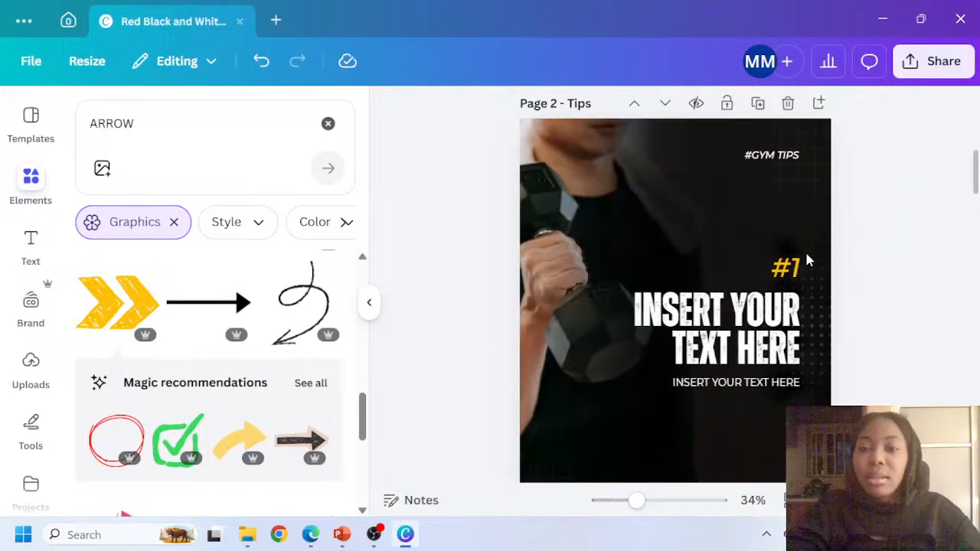
scroll(706, 315, down, 2)
scroll(642, 300, up, 1)
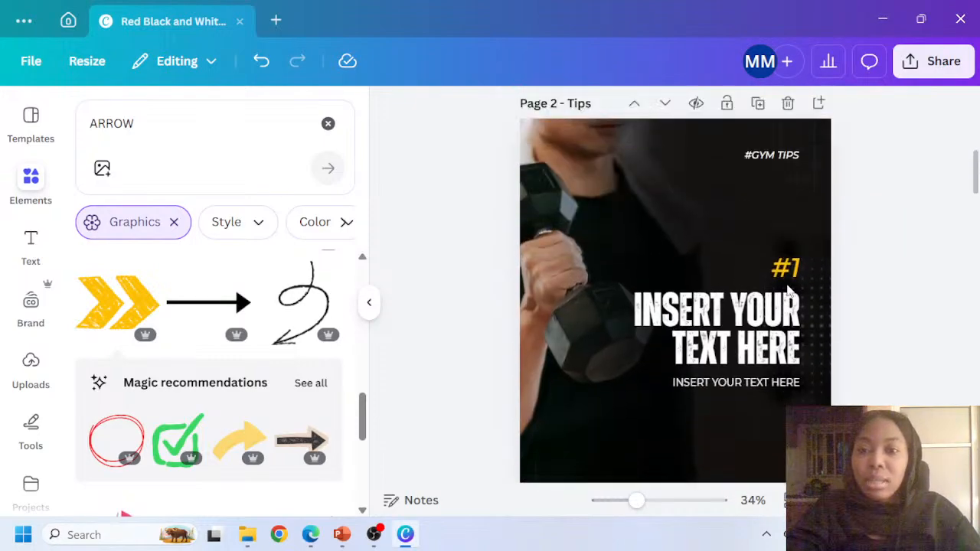
Hide the arrow graphics search results and review the cover page
scroll(773, 290, up, 5)
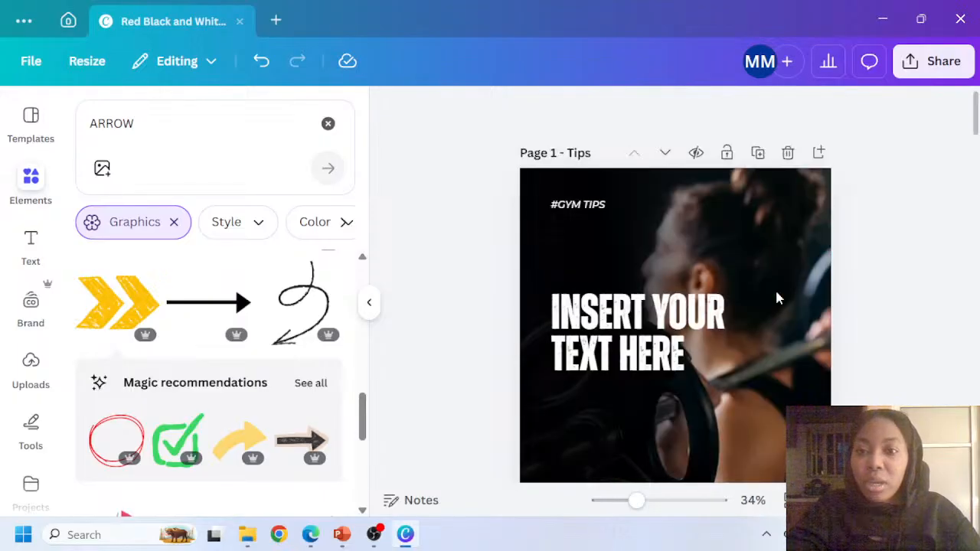
scroll(543, 291, down, 2)
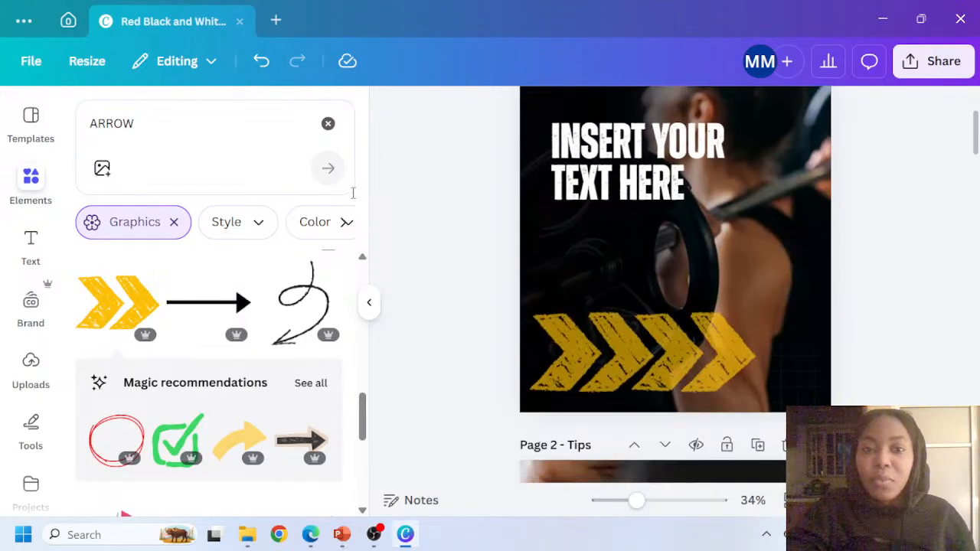
click(368, 302)
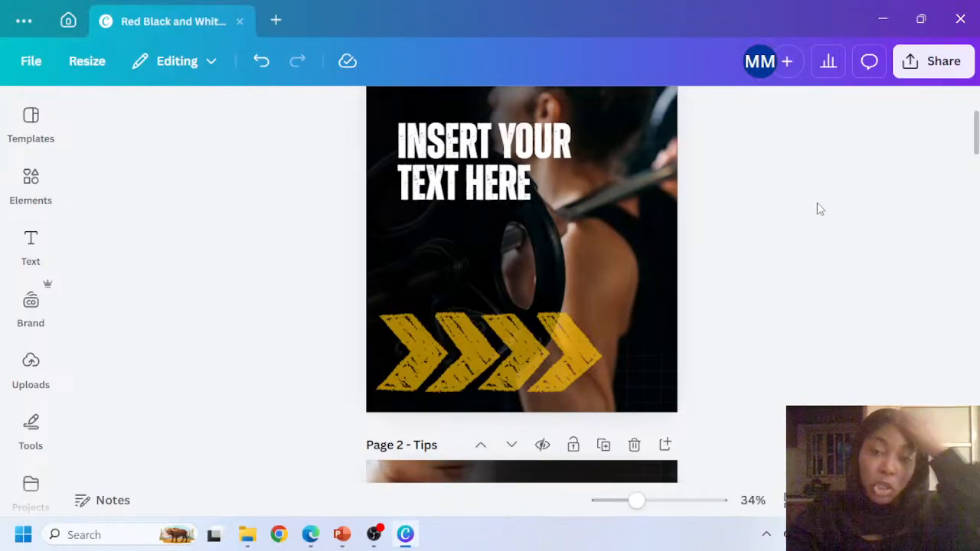
scroll(793, 224, up, 2)
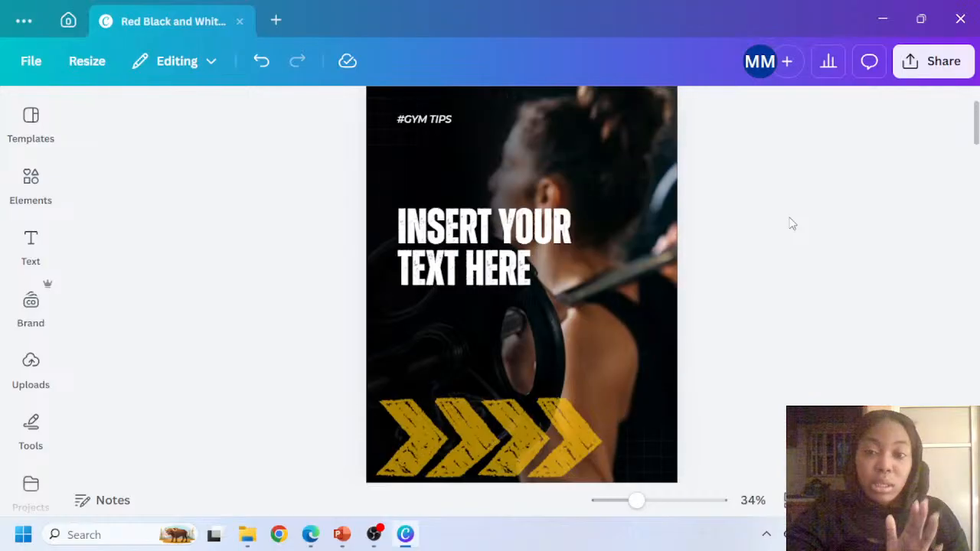
scroll(553, 342, up, 2)
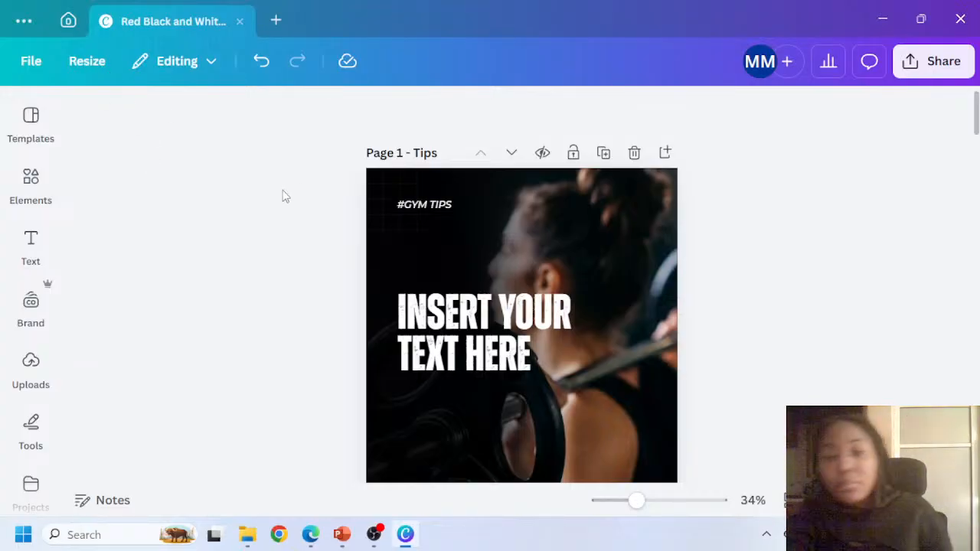
Resize all pages of this design to a custom square size of 1080 × 1080 px, without making a copy
click(79, 67)
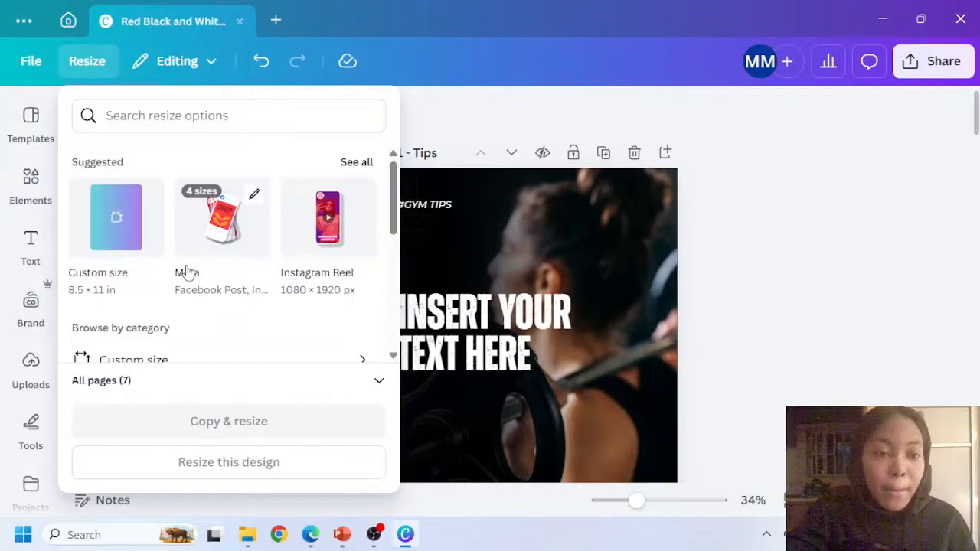
scroll(187, 276, down, 1)
click(178, 275)
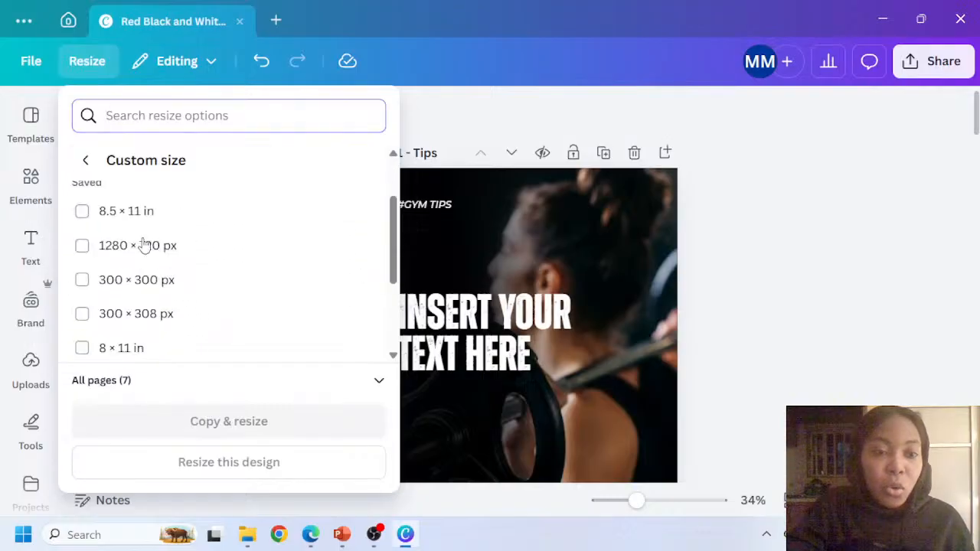
scroll(137, 229, down, 2)
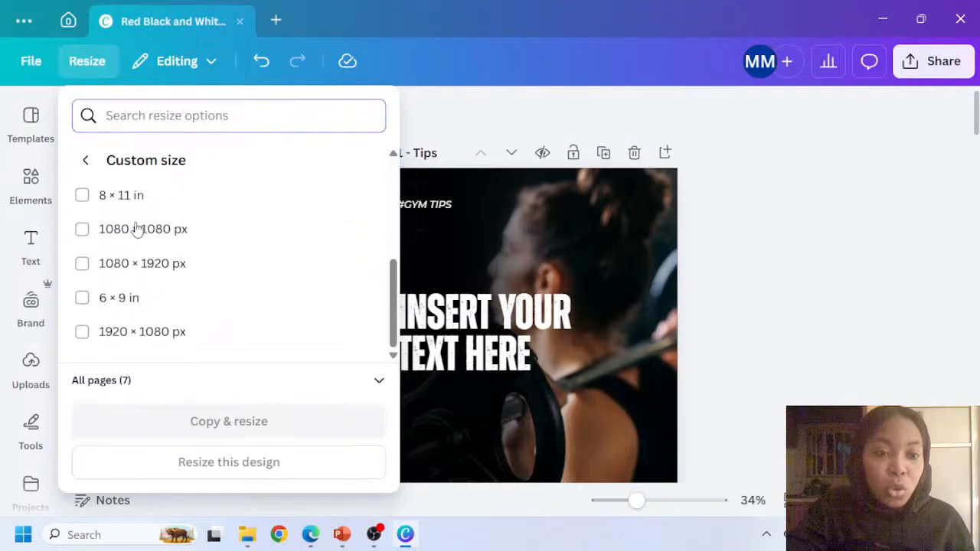
scroll(138, 222, up, 3)
scroll(139, 230, down, 3)
scroll(138, 264, up, 3)
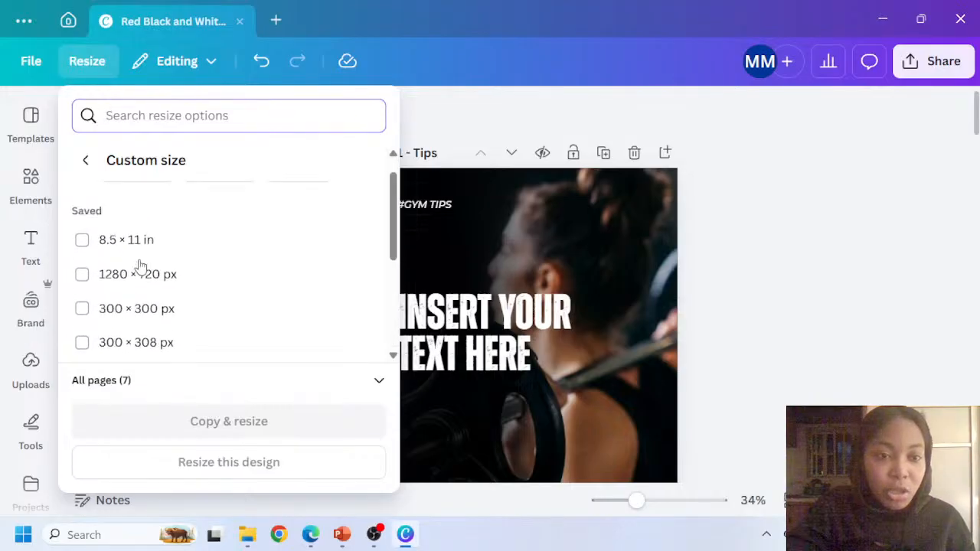
drag(228, 221, 191, 221)
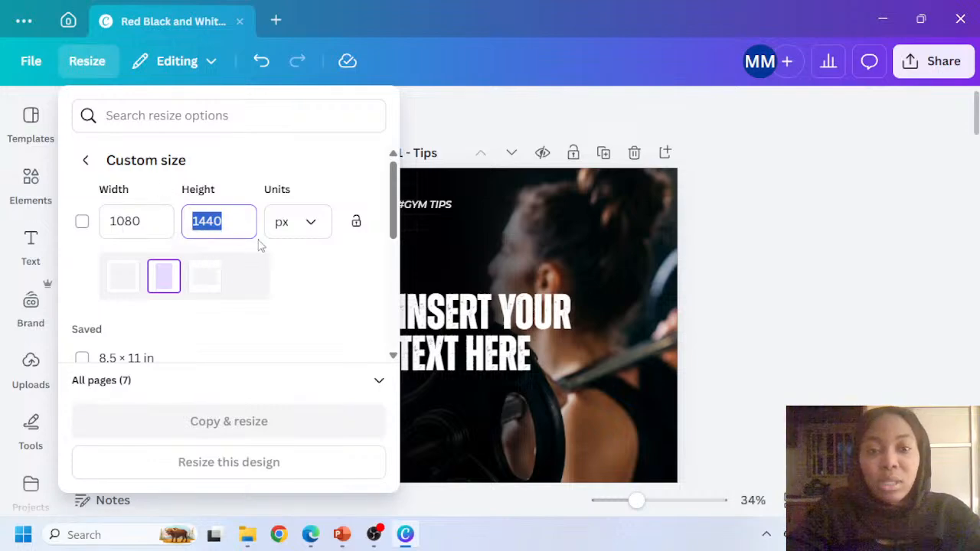
text(1)
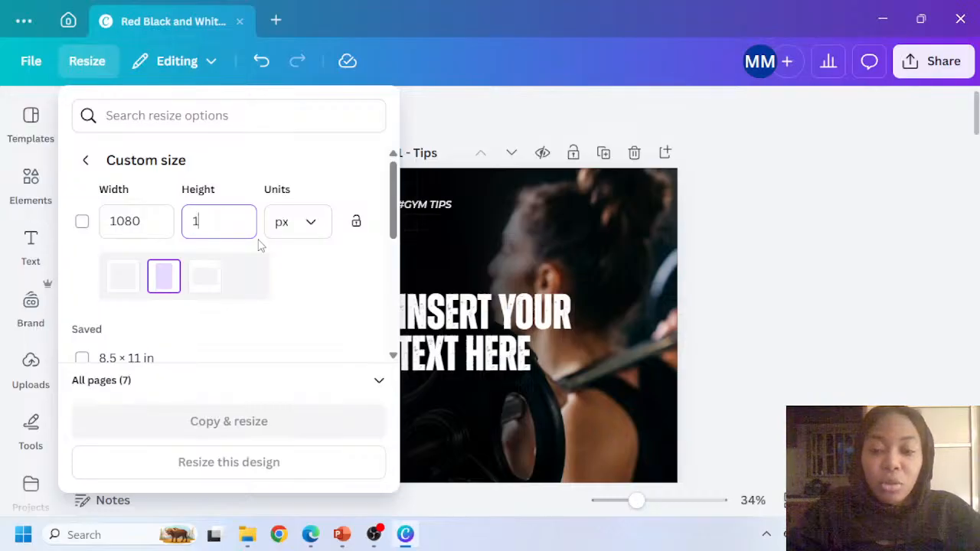
text(080)
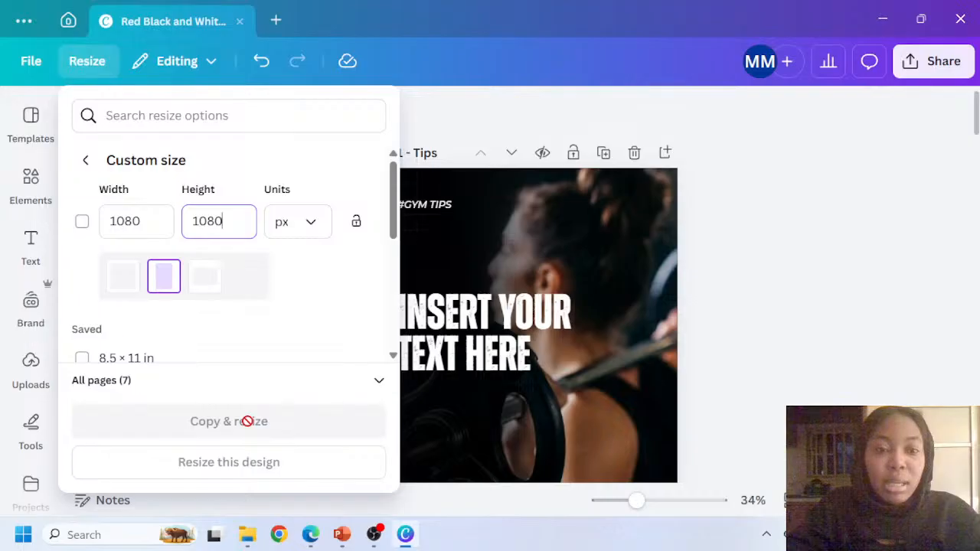
click(128, 285)
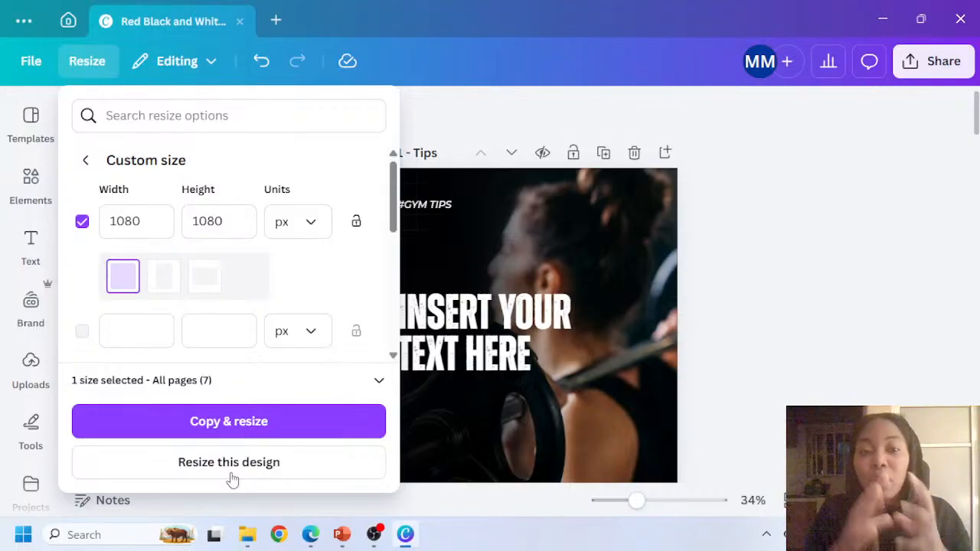
click(285, 469)
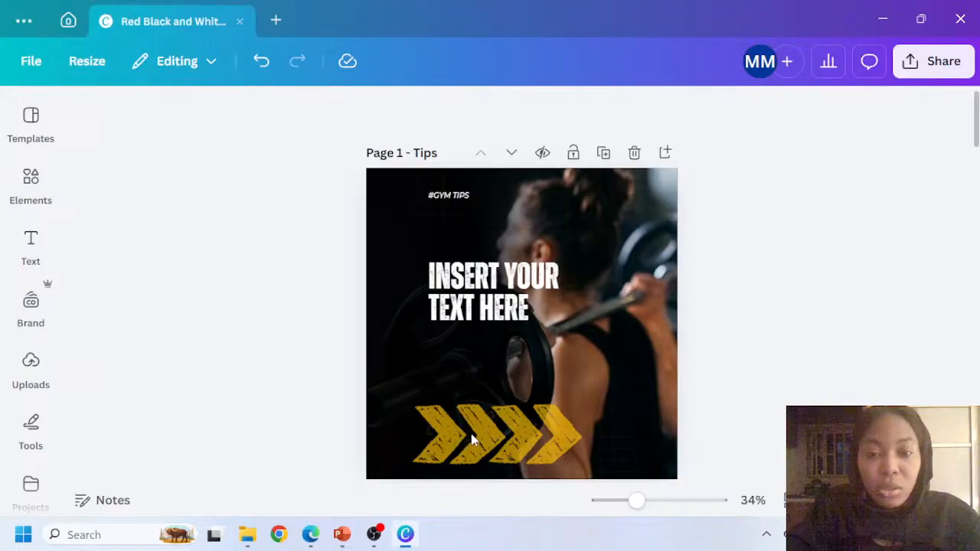
Shift the cover page's "#GYM TIPS" tag, heading and both yellow chevron graphics together to the left, closer to the page's left edge
scroll(642, 325, down, 6)
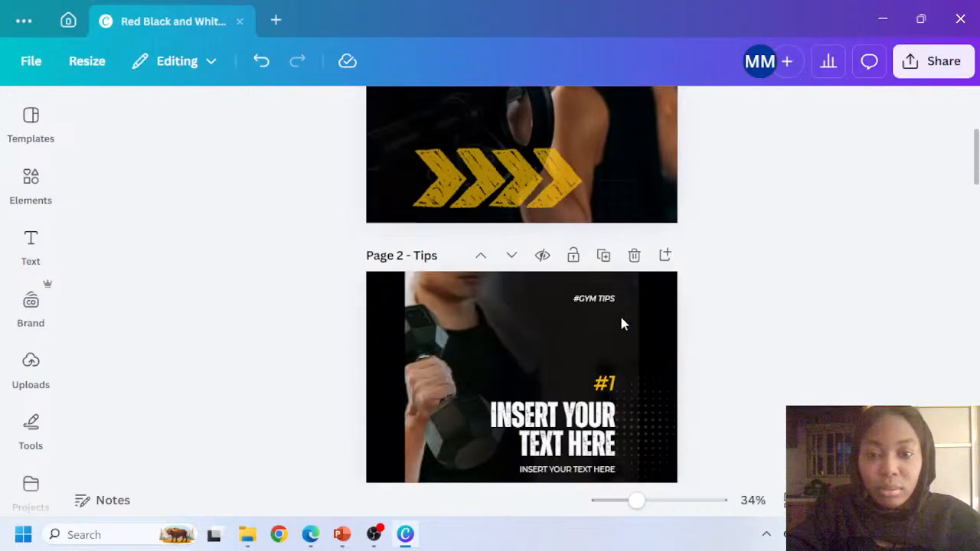
scroll(615, 316, down, 2)
scroll(619, 325, down, 7)
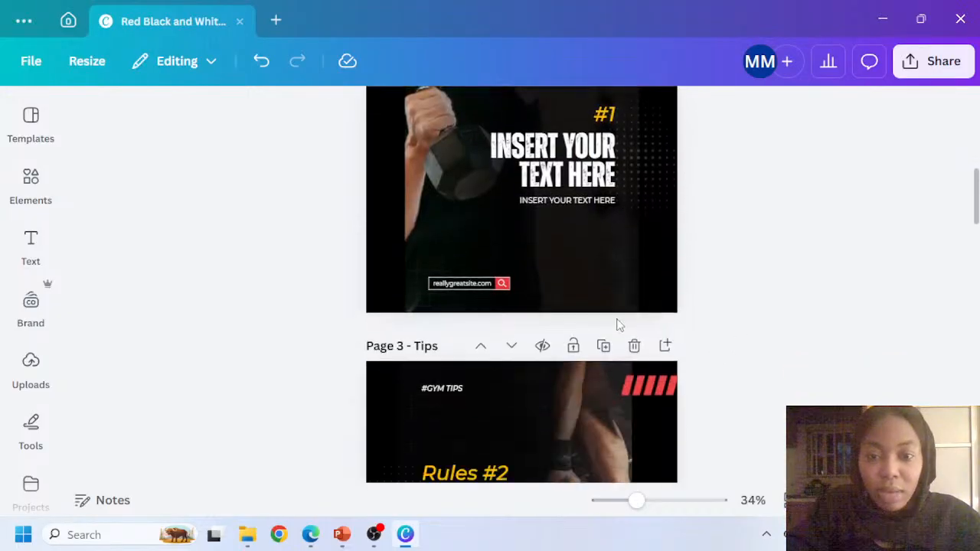
scroll(618, 325, up, 5)
scroll(618, 325, up, 6)
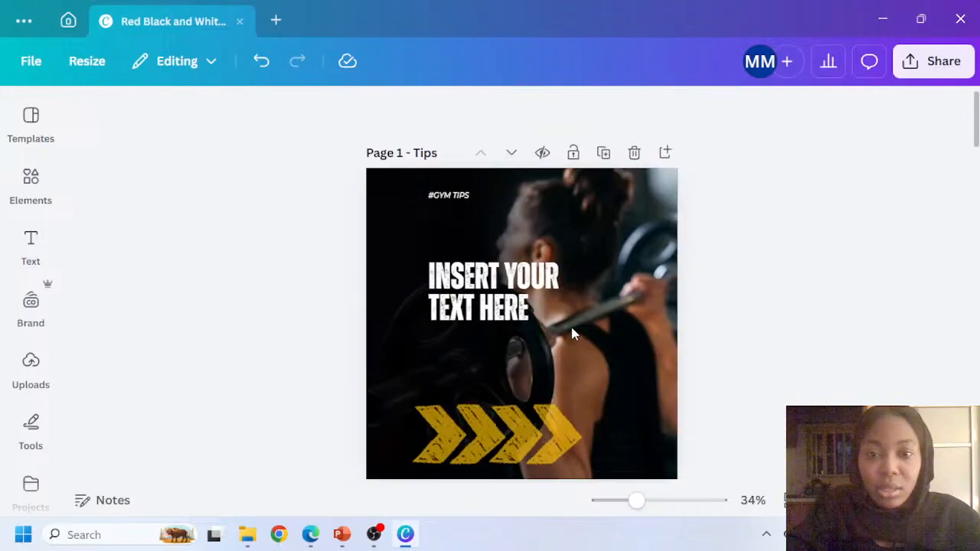
click(502, 438)
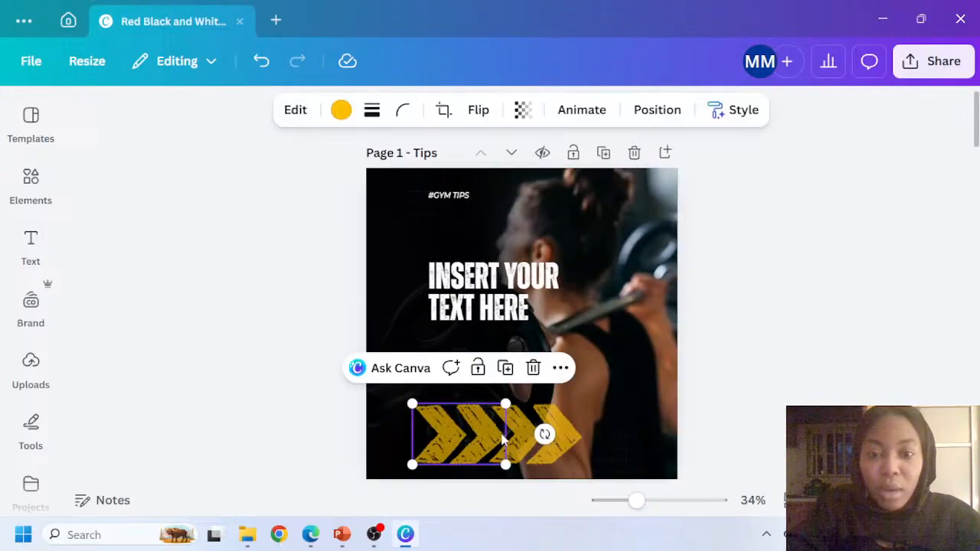
shift+click(527, 423)
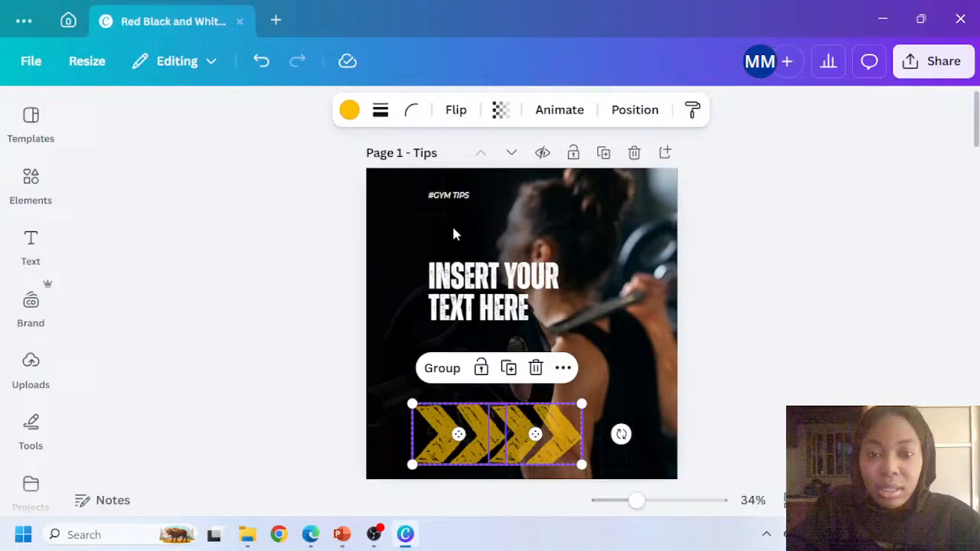
shift+click(469, 270)
shift+click(450, 200)
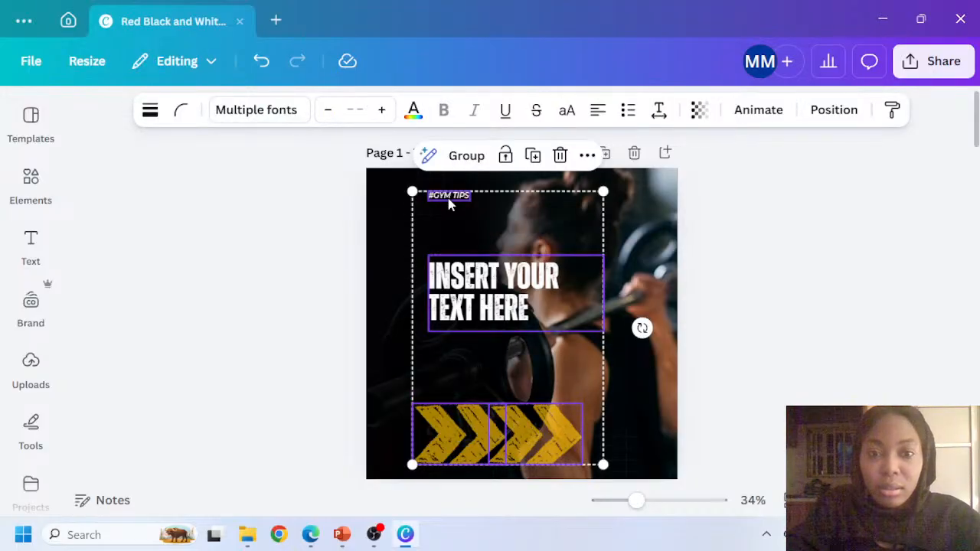
key(Left)
key(Left)
key(Left)
key(Left)
key(Left)
key(Left)
key(Left)
key(Left)
key(Left)
key(Left)
key(Left)
key(Left)
key(Left)
key(Left)
key(Left)
key(Left)
key(Left)
key(Left)
key(Left)
key(Left)
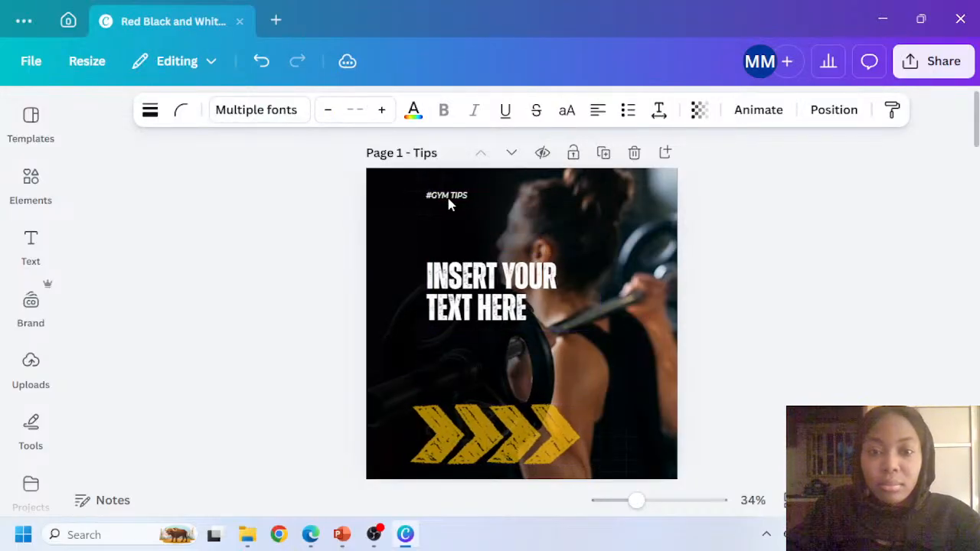
key(Left)
key(Left)
key(Left)
key(Left)
key(Left)
key(Left)
key(Left)
key(Left)
key(Left)
key(Left)
key(Left)
key(Left)
key(Left)
key(Left)
key(Left)
key(Left)
key(Left)
key(Left)
key(Left)
key(Left)
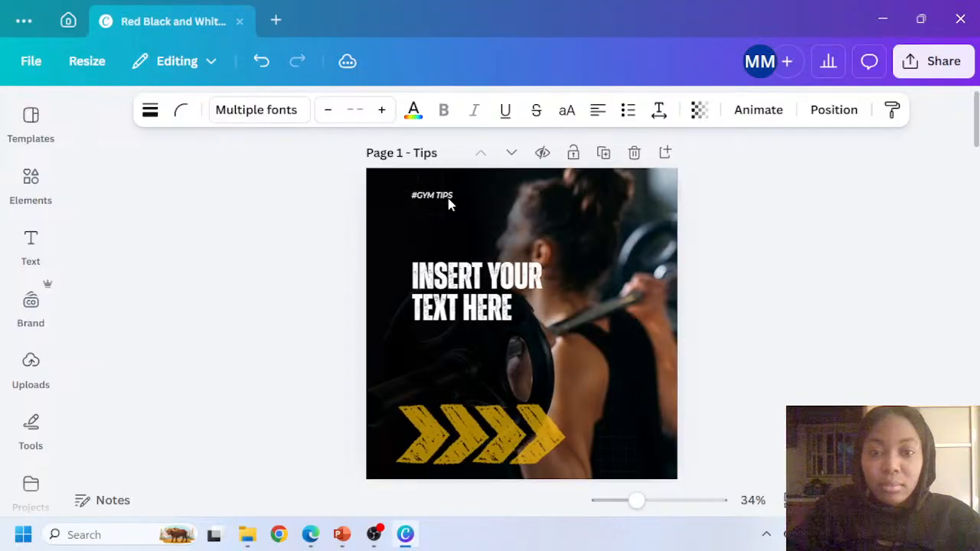
key(Left)
key(Left)
key(Left)
key(Left)
key(Left)
key(Left)
key(Left)
key(Left)
key(Left)
key(Left)
key(Left)
key(Left)
key(Left)
key(Left)
key(Left)
key(Left)
key(Left)
key(Left)
key(Left)
key(Left)
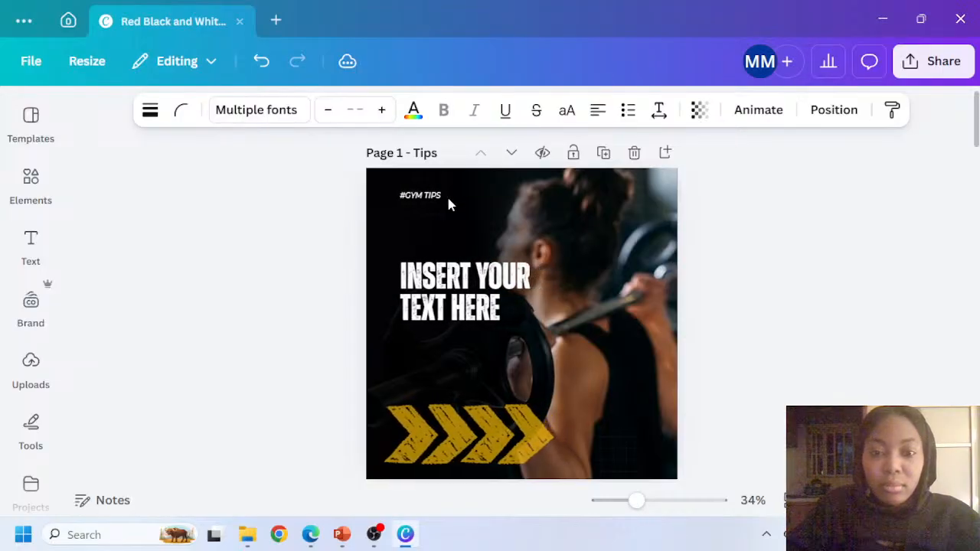
click(827, 320)
Examine how the texts and photo on page 2 fit the square page
scroll(526, 368, down, 5)
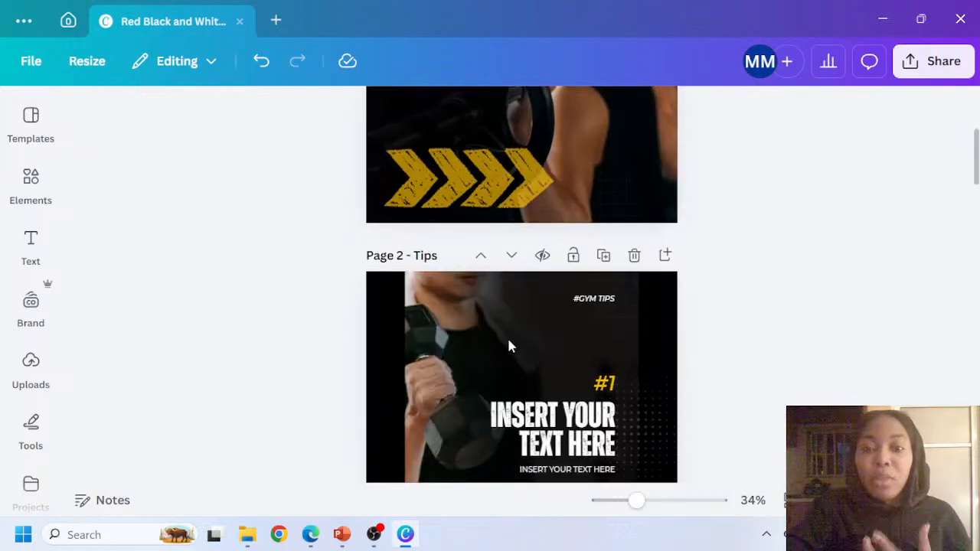
scroll(509, 342, down, 3)
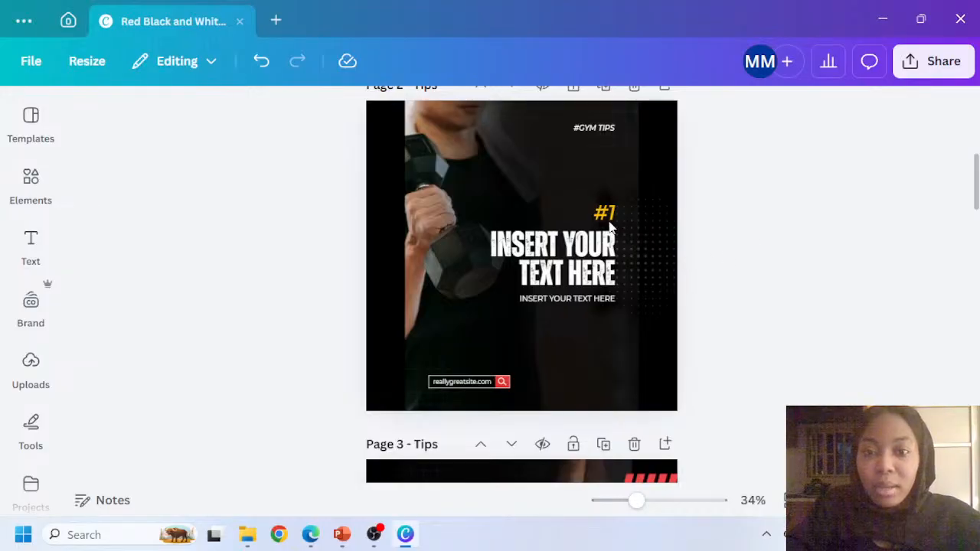
scroll(610, 225, up, 3)
scroll(617, 260, down, 3)
ctrl+scroll(652, 264, up, 3)
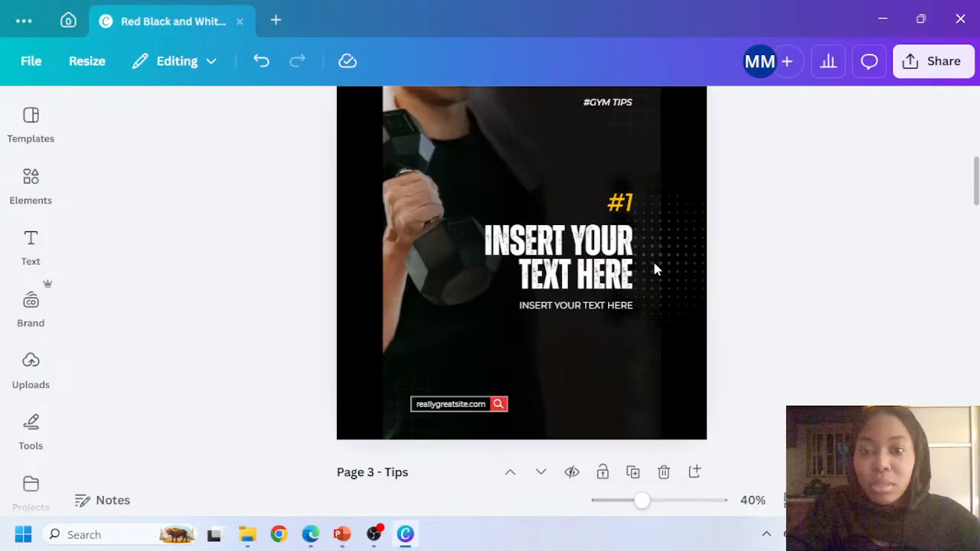
scroll(635, 288, up, 2)
scroll(613, 369, down, 2)
scroll(612, 370, down, 1)
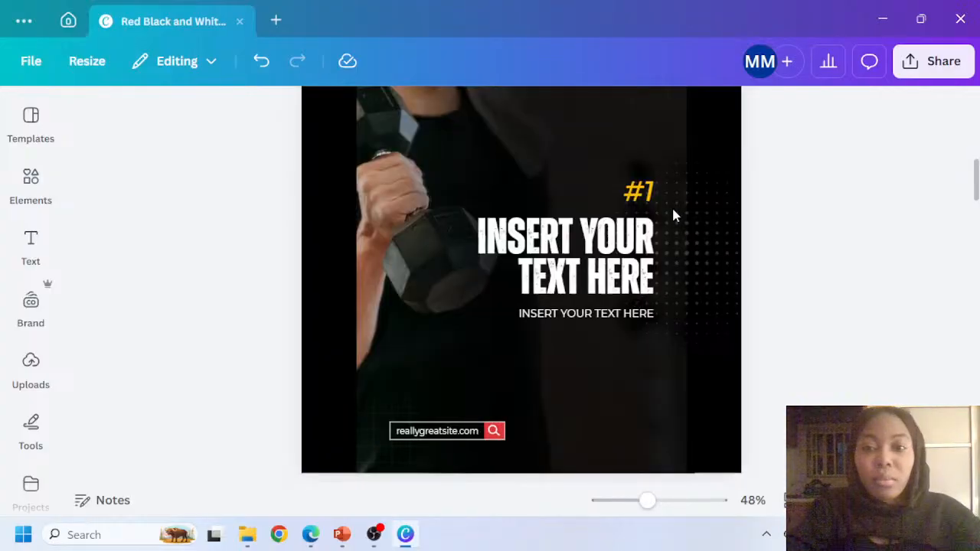
click(641, 195)
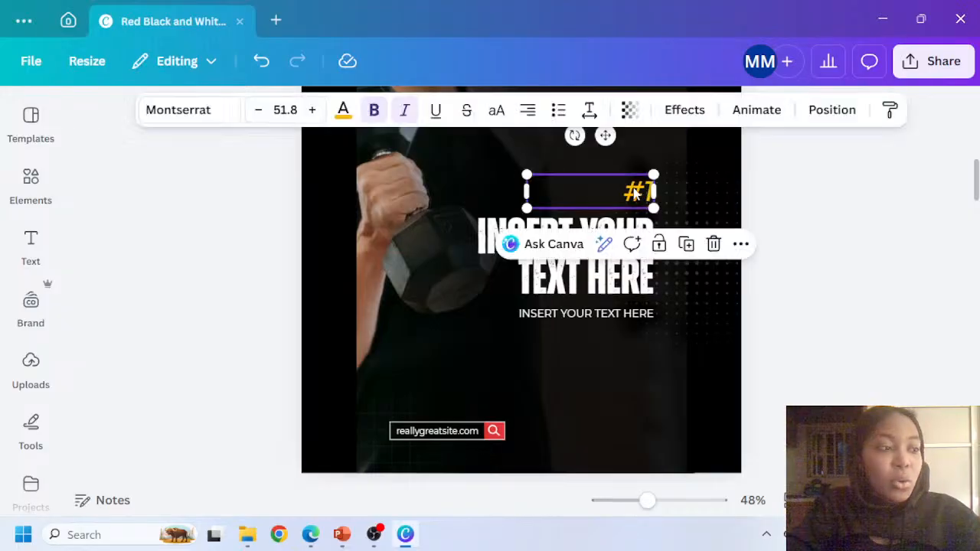
click(602, 280)
click(630, 315)
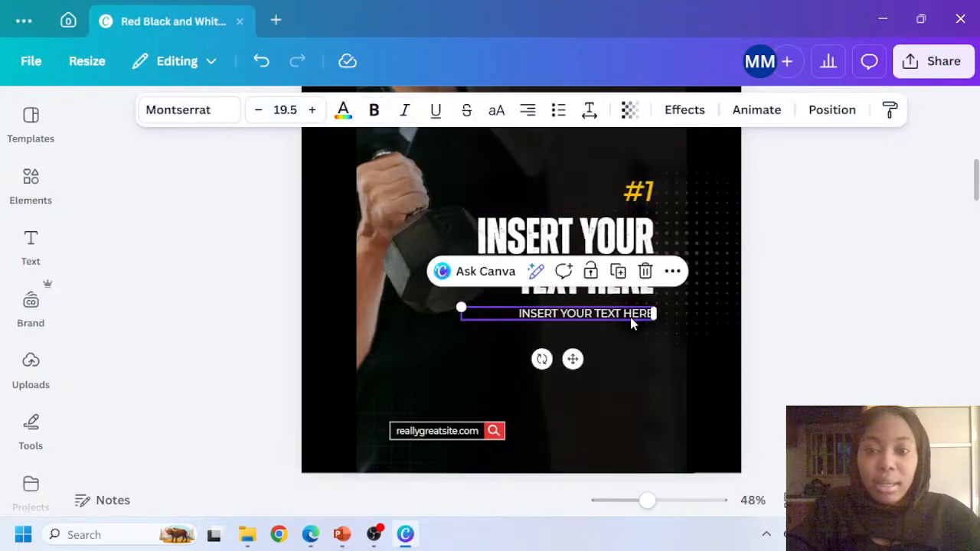
click(758, 247)
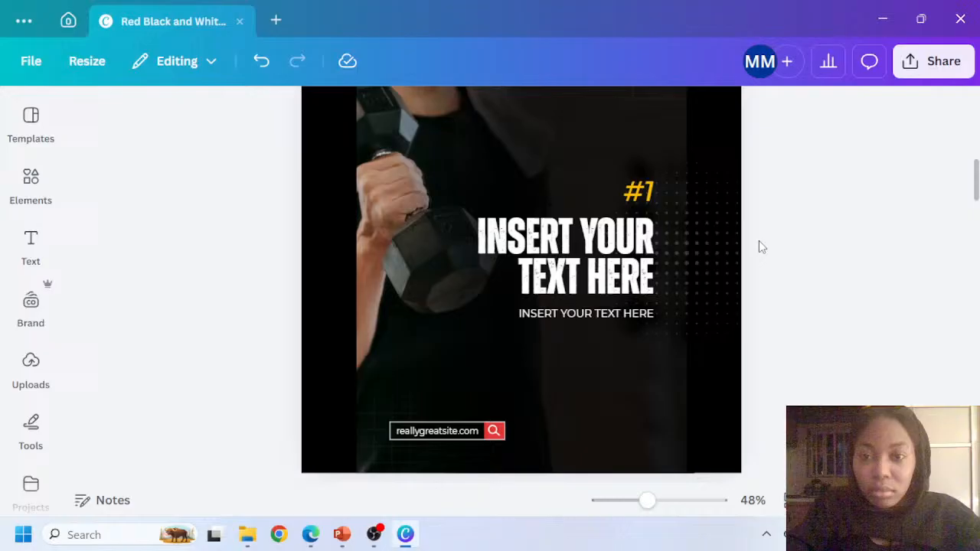
Move page 2's "#1" label, heading and subtext together slightly up and toward the page's right edge
click(643, 195)
click(612, 287)
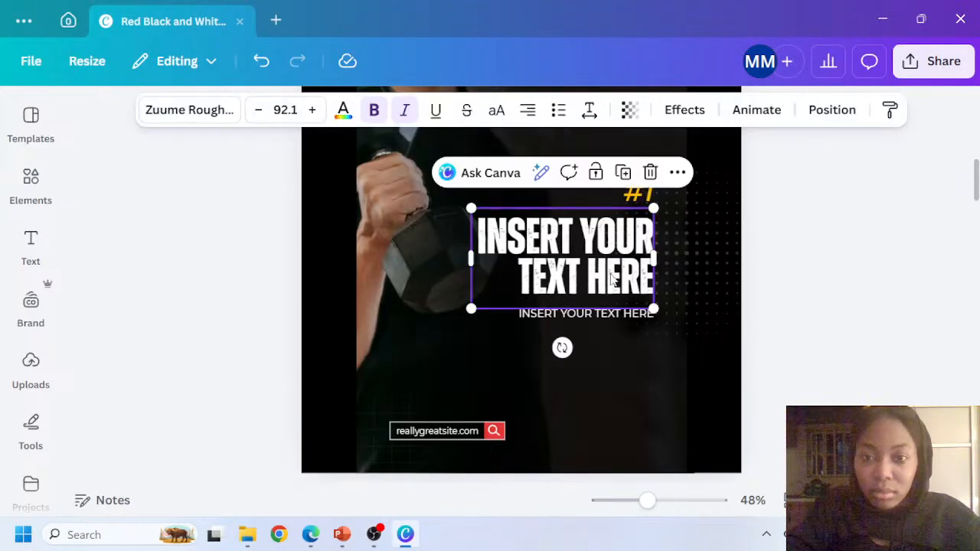
click(617, 316)
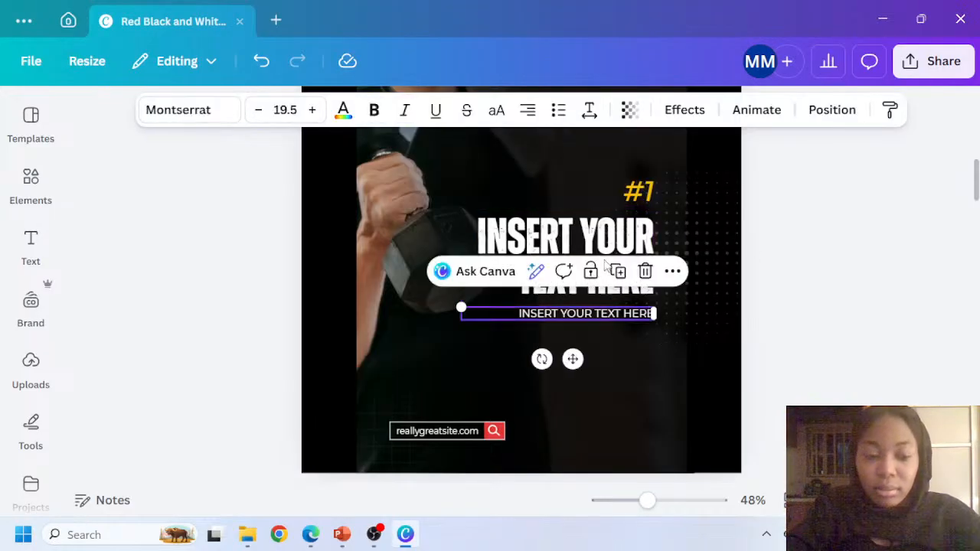
shift+click(609, 228)
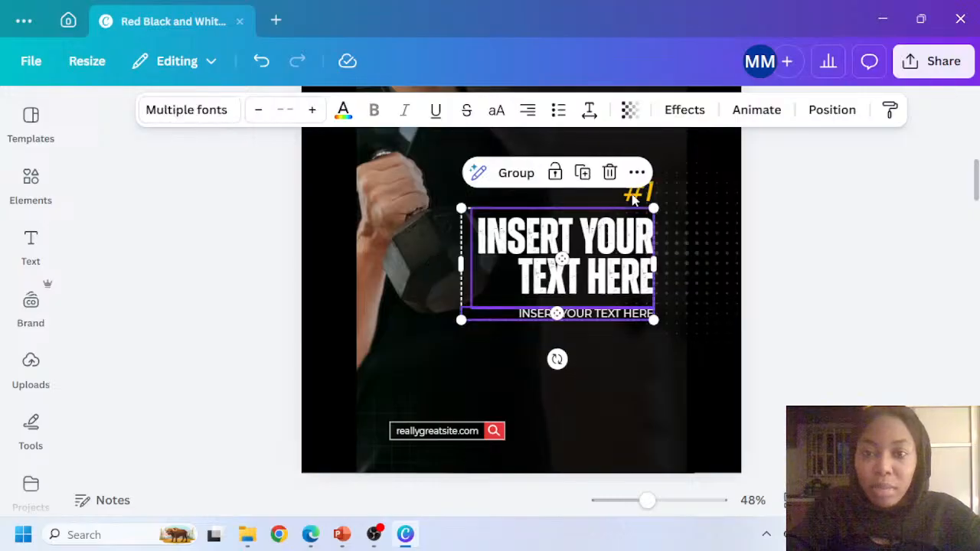
shift+click(632, 197)
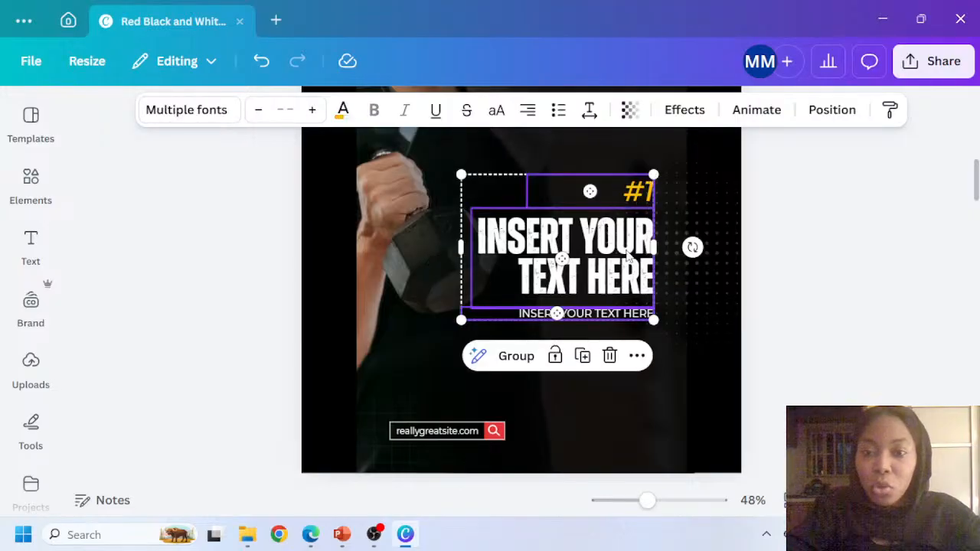
drag(627, 254, 680, 239)
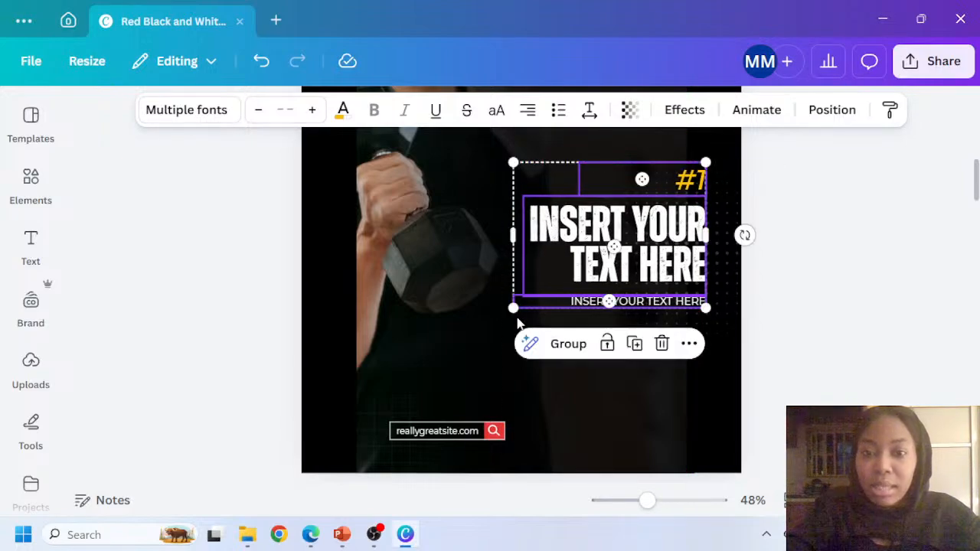
Enlarge page 2's "#1" label, heading and subtext together and align the block with the page's right margin guide
drag(513, 308, 472, 338)
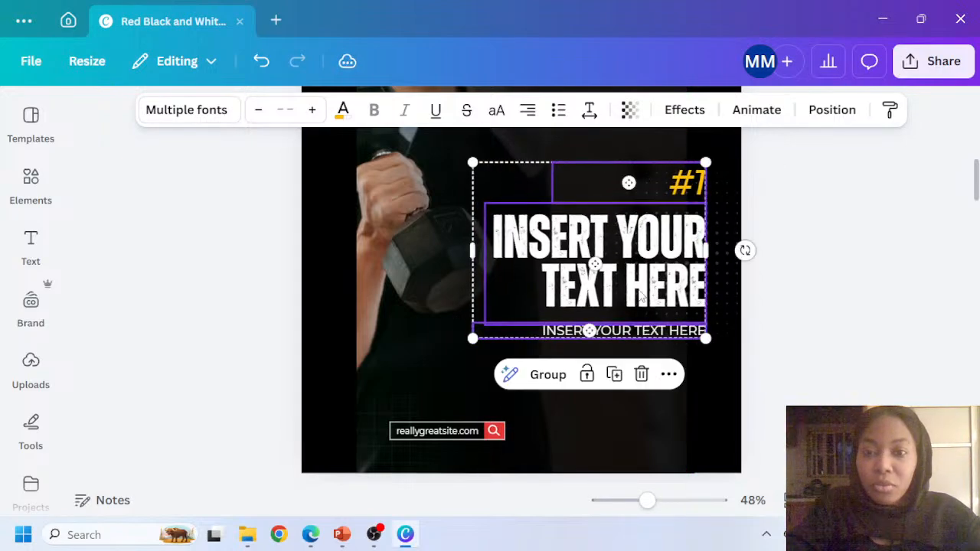
scroll(640, 297, up, 2)
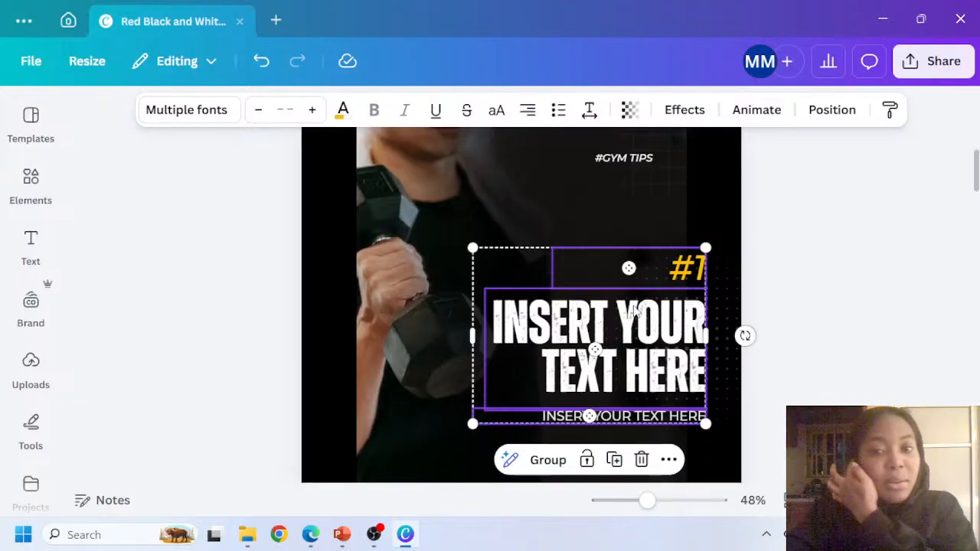
drag(678, 308, 674, 305)
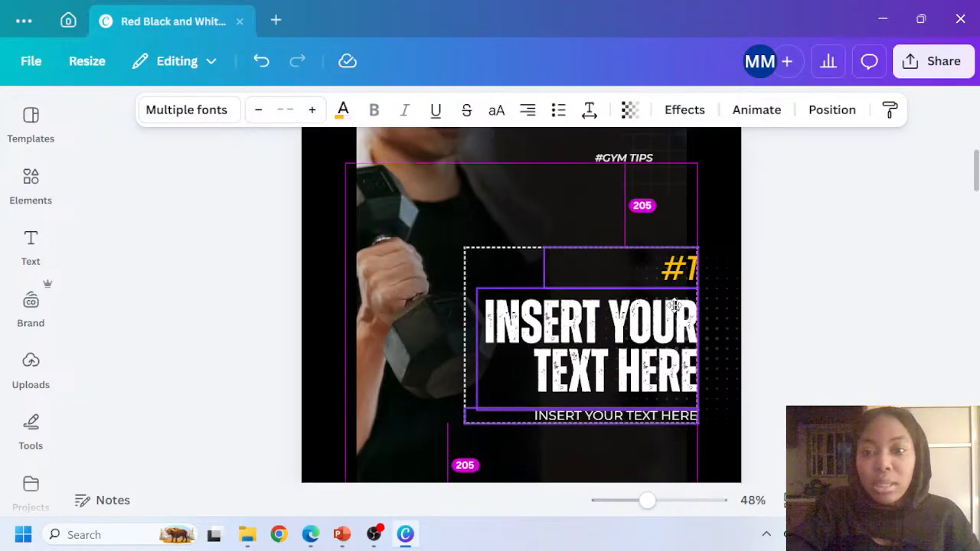
click(821, 256)
Shift page 2's "#GYM TIPS" tag right until it lines up with the right edge of the heading text
click(632, 162)
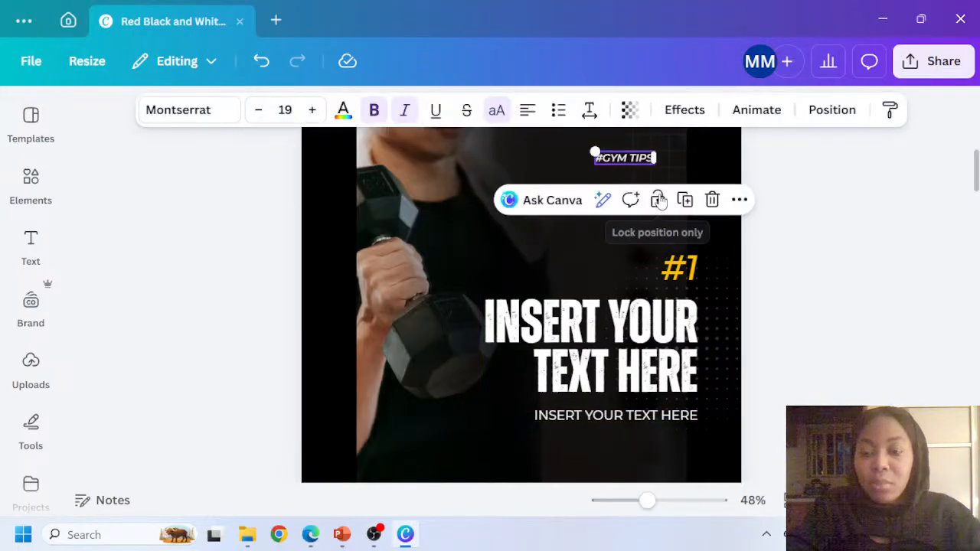
click(658, 196)
key(Right)
key(Right)
key(Right)
key(Right)
key(Right)
key(Right)
key(Right)
key(Right)
key(Right)
key(Right)
key(Right)
key(Right)
key(Right)
key(Right)
key(Right)
key(Right)
key(Right)
key(Right)
key(Right)
key(Right)
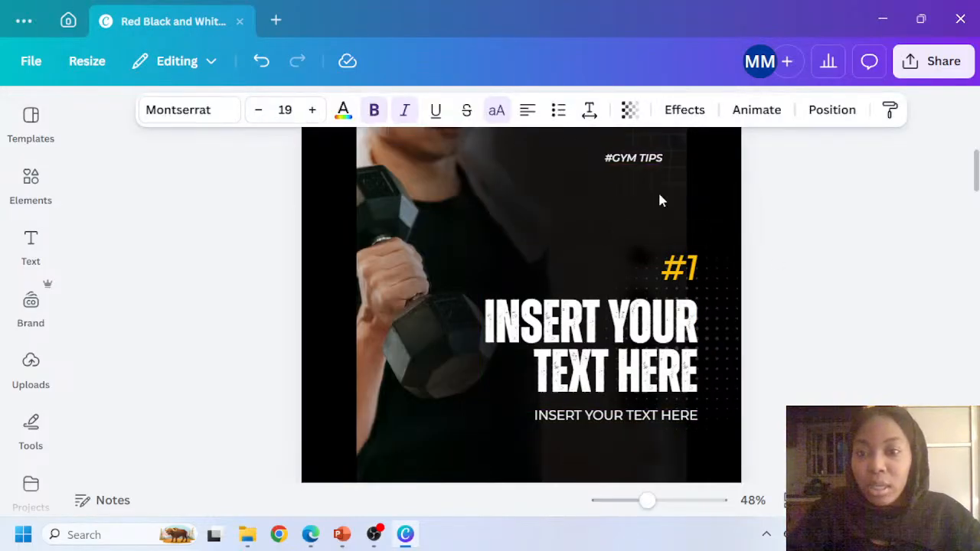
key(Right)
key(Right)
key(Right)
key(Right)
key(Right)
key(Right)
key(Right)
key(Right)
key(Right)
key(Right)
key(Right)
key(Right)
key(Right)
key(Right)
key(Right)
key(Right)
key(Right)
key(Right)
key(Right)
key(Right)
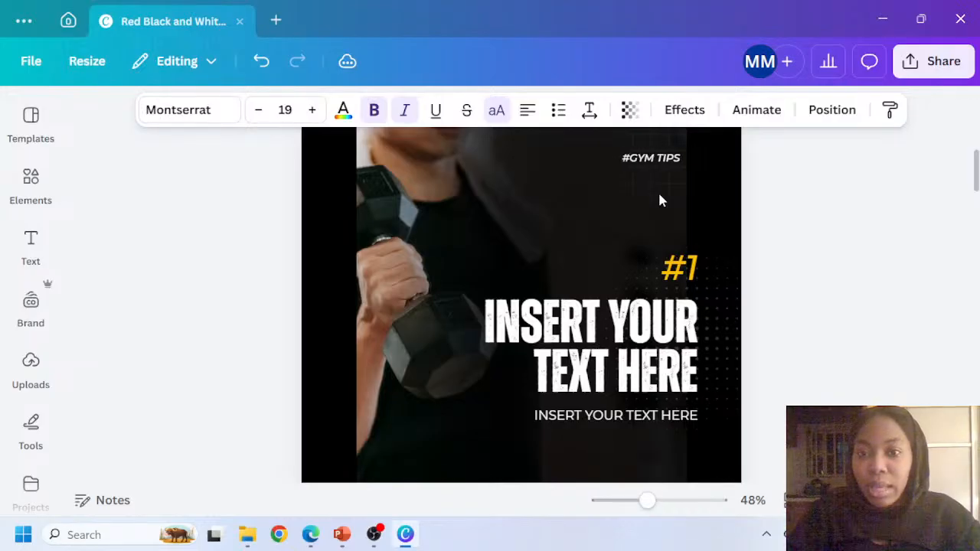
key(Left)
key(Left)
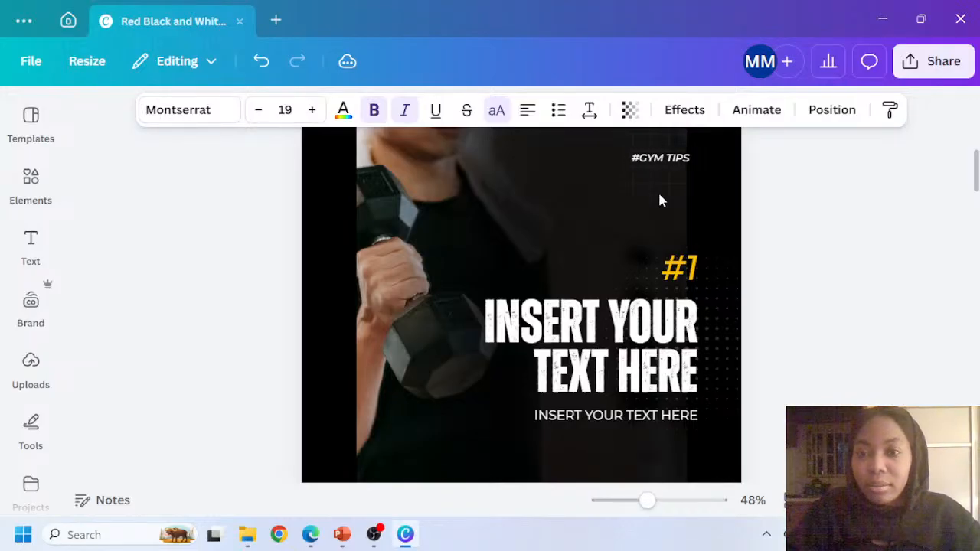
key(Left)
key(Left)
key(Left)
key(Left)
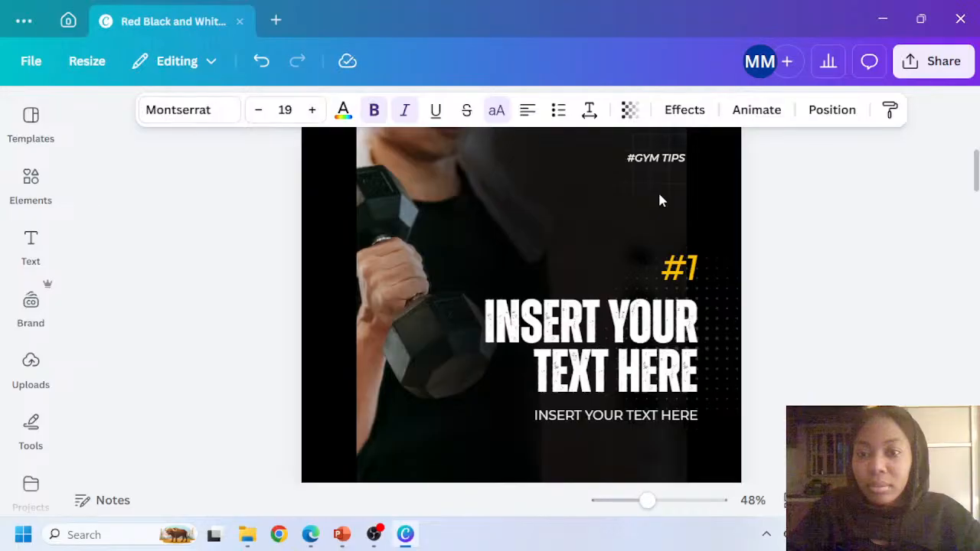
key(Right)
key(Right)
key(Right)
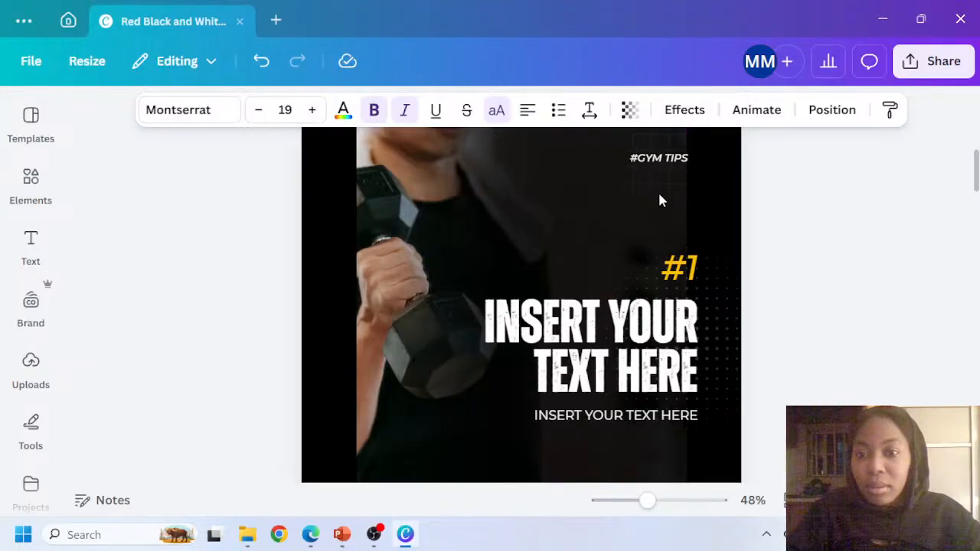
key(shift+Right)
key(shift+Right)
key(shift+Right)
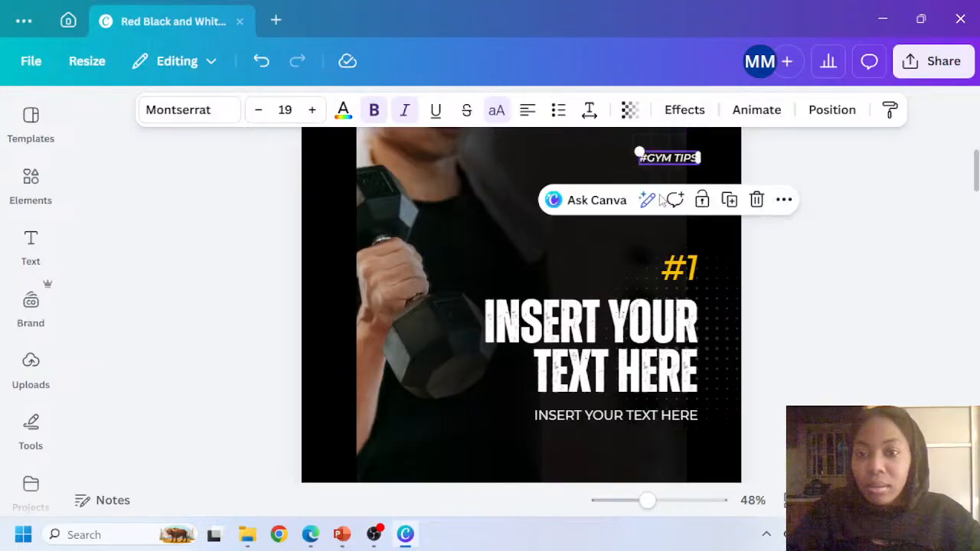
key(Left)
Delete the reallygreatsite.com text and its search bar graphic from the bottom of page 2
scroll(726, 263, down, 5)
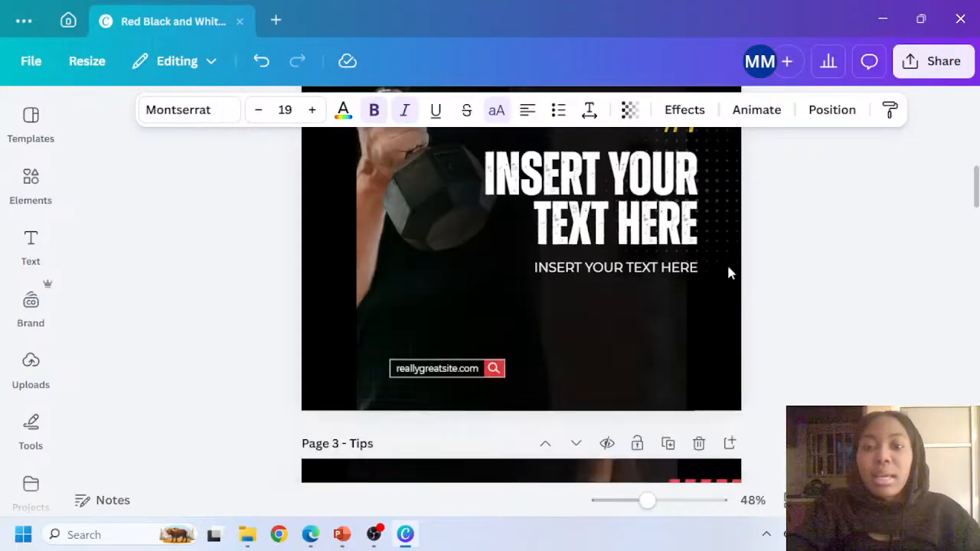
scroll(729, 289, up, 4)
click(433, 350)
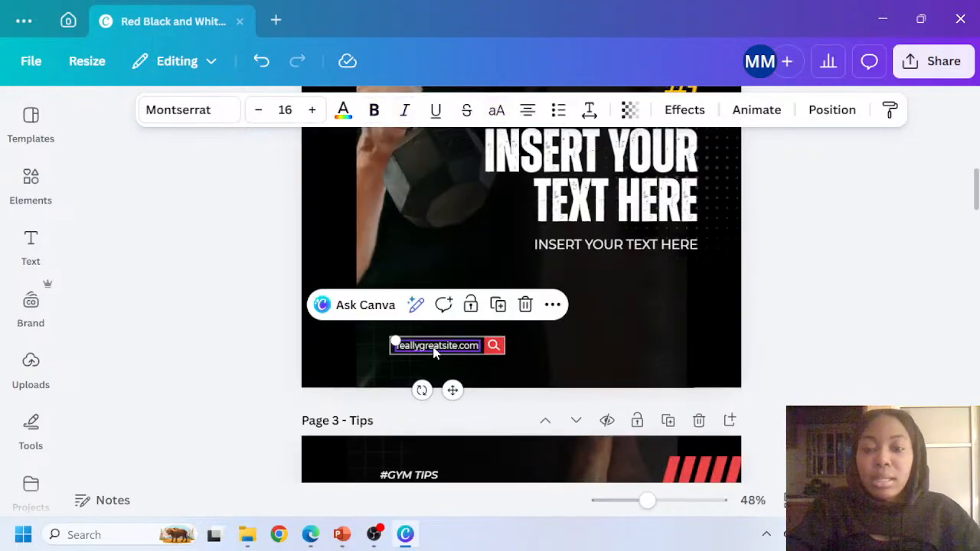
key(Delete)
click(433, 351)
key(Delete)
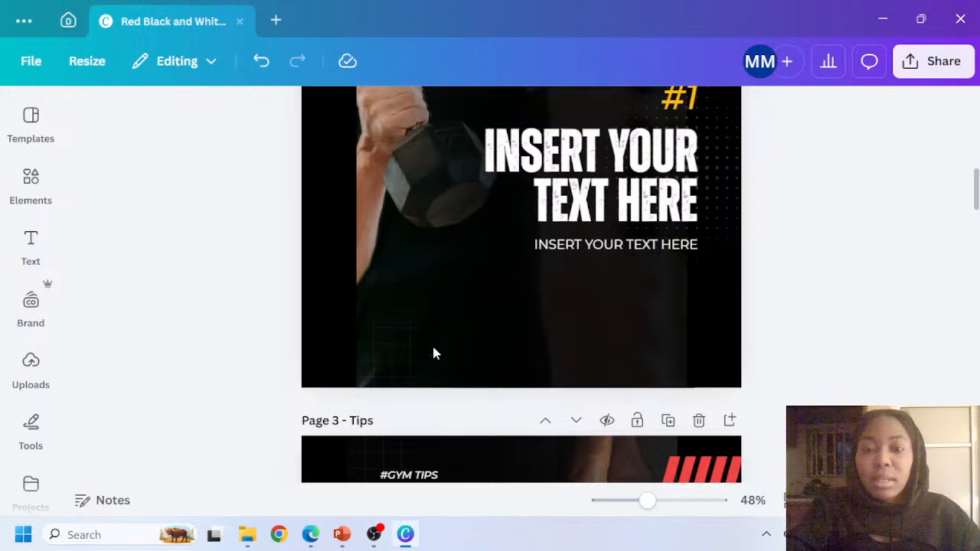
scroll(433, 352, up, 4)
scroll(432, 348, down, 1)
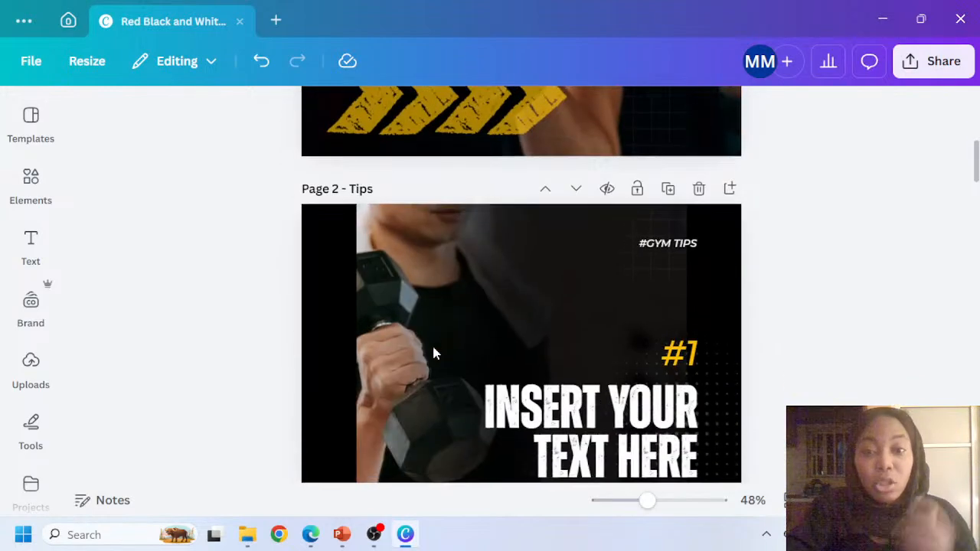
Search the elements library for "Gym equipments"
click(383, 261)
scroll(379, 271, down, 1)
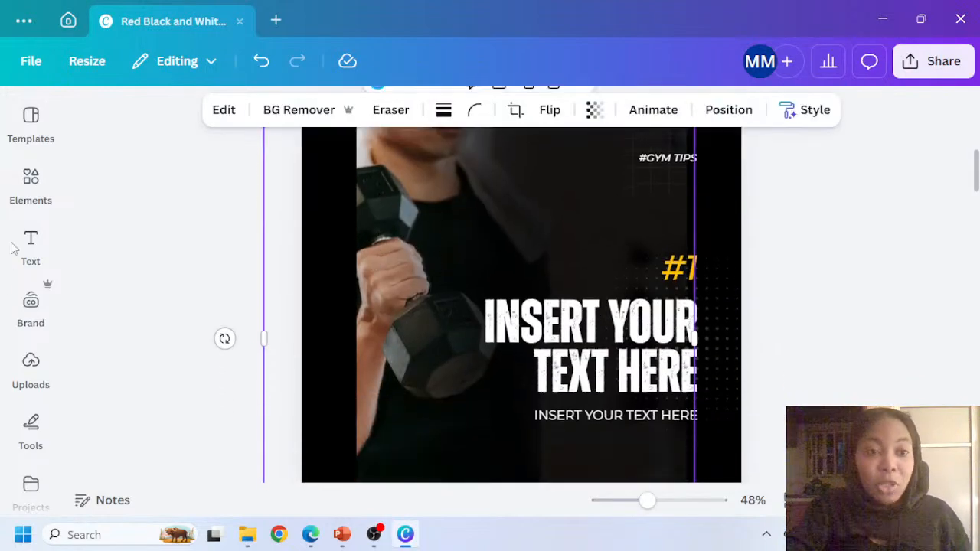
click(31, 180)
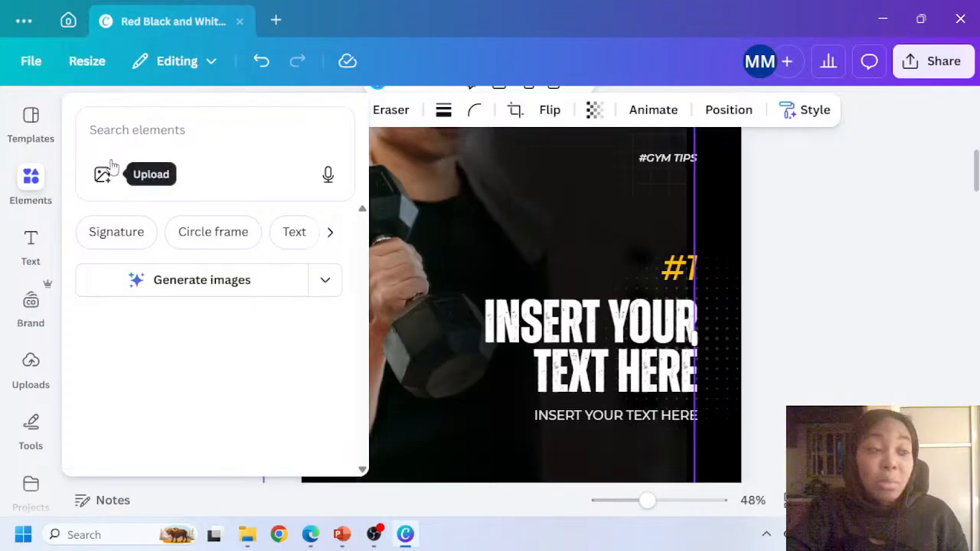
click(24, 225)
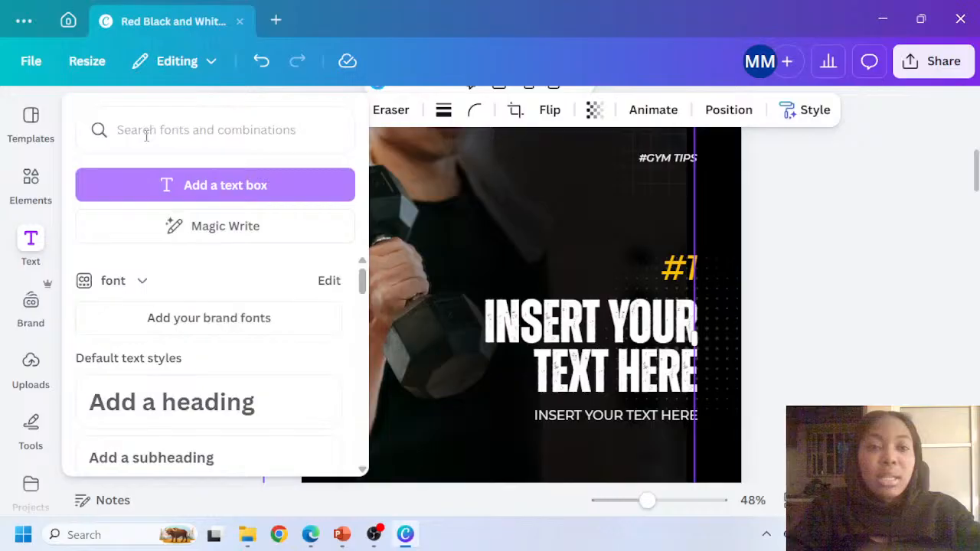
click(16, 182)
click(130, 132)
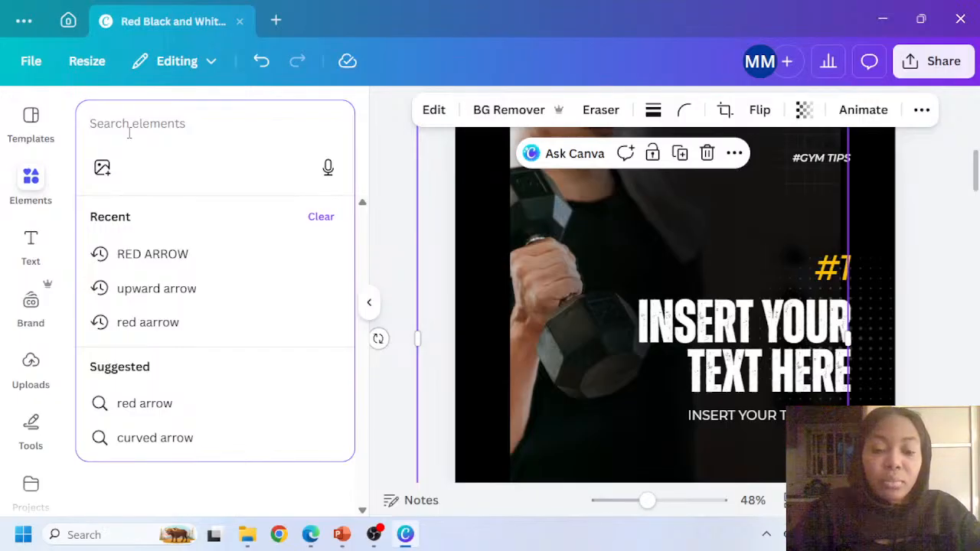
text(Gym e)
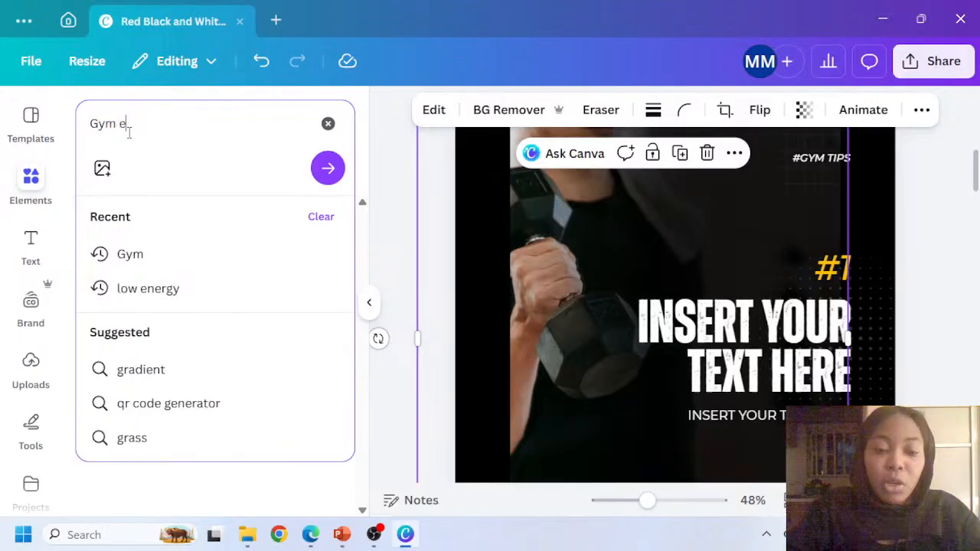
text(quipme)
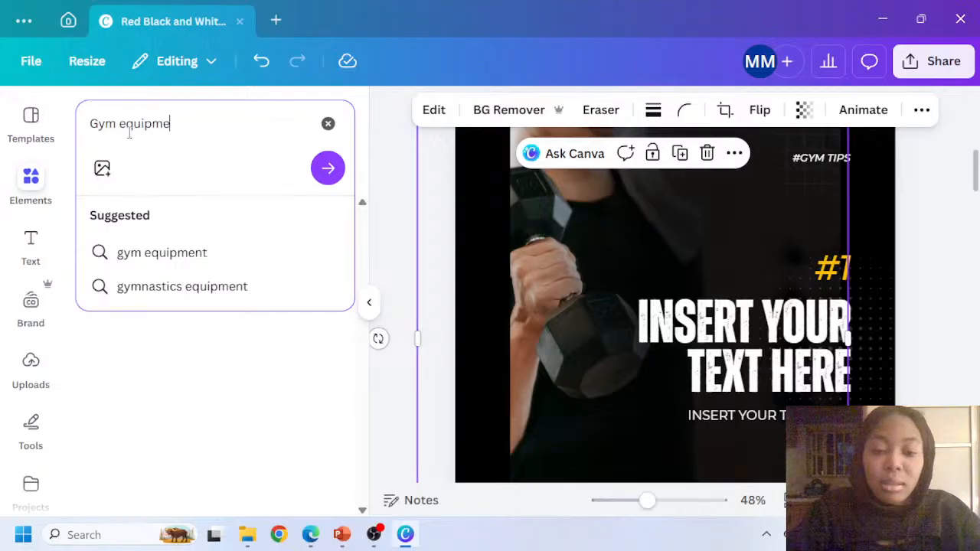
text(nts)
key(Return)
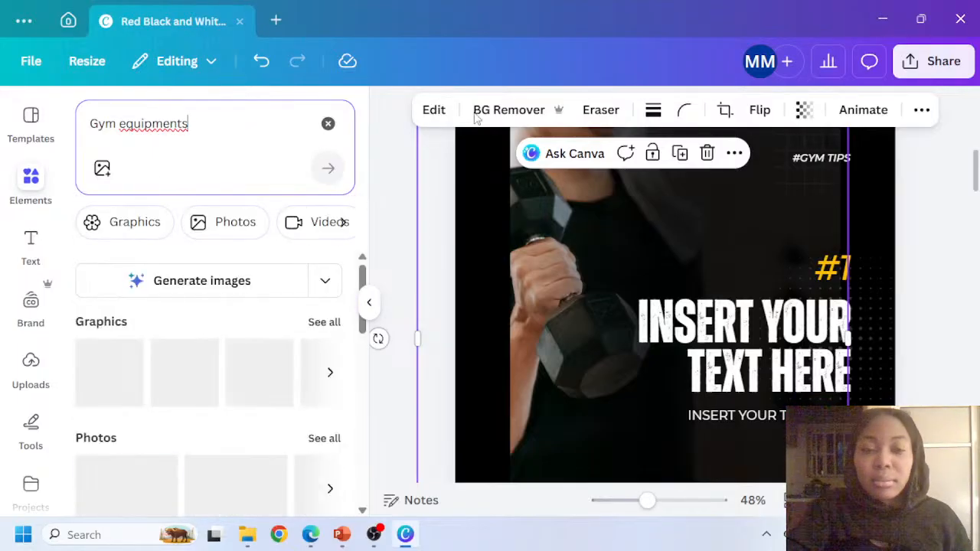
Limit the gym equipment results to photos and examine them for a suitable page 2 image
scroll(184, 329, down, 2)
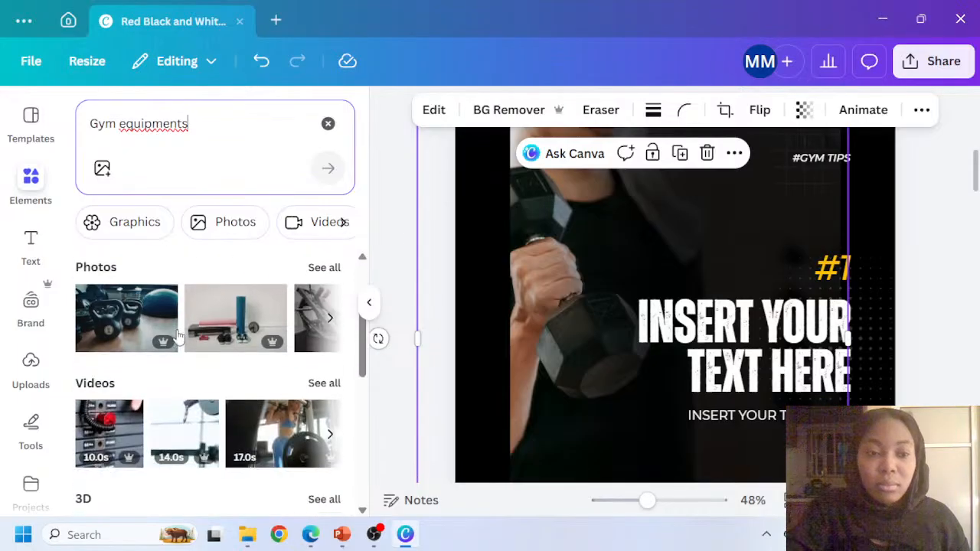
click(324, 268)
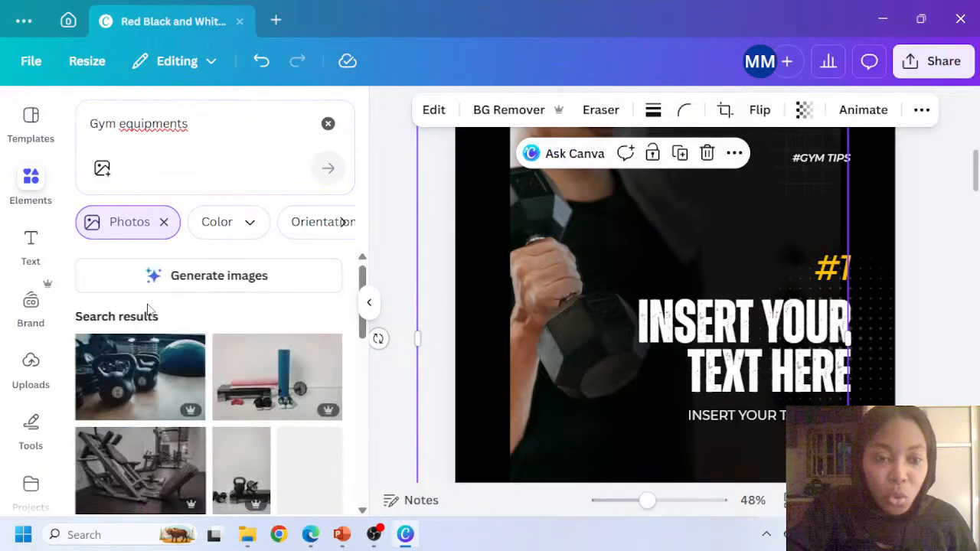
scroll(184, 345, down, 2)
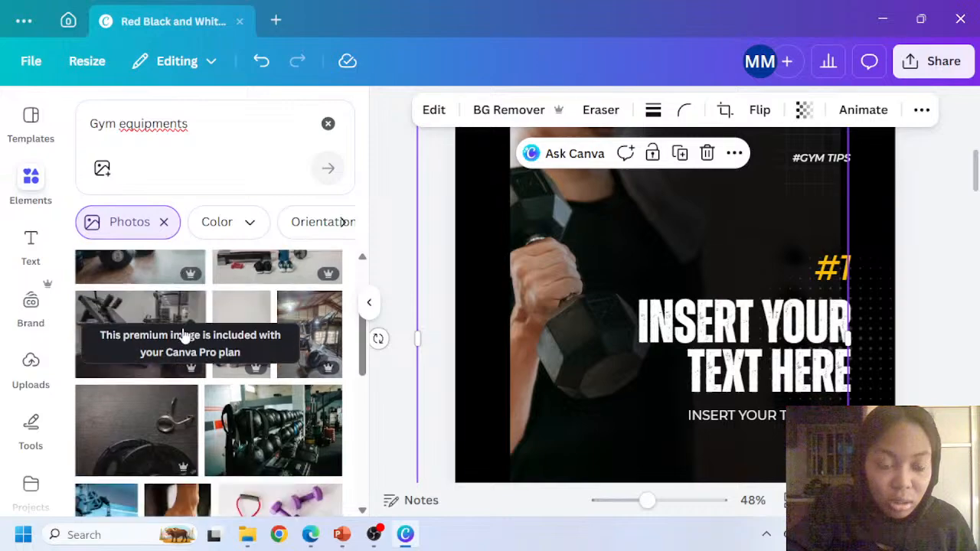
scroll(228, 362, down, 3)
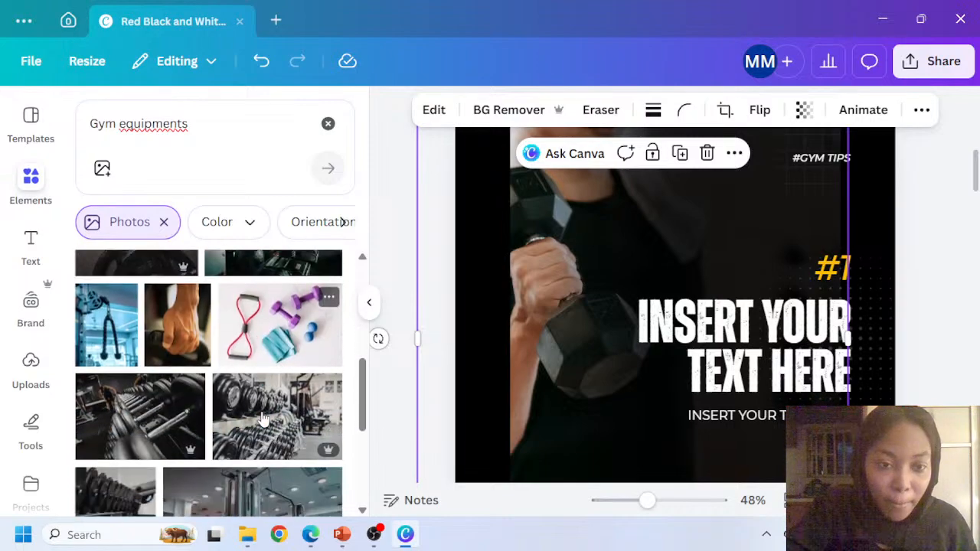
scroll(261, 418, down, 3)
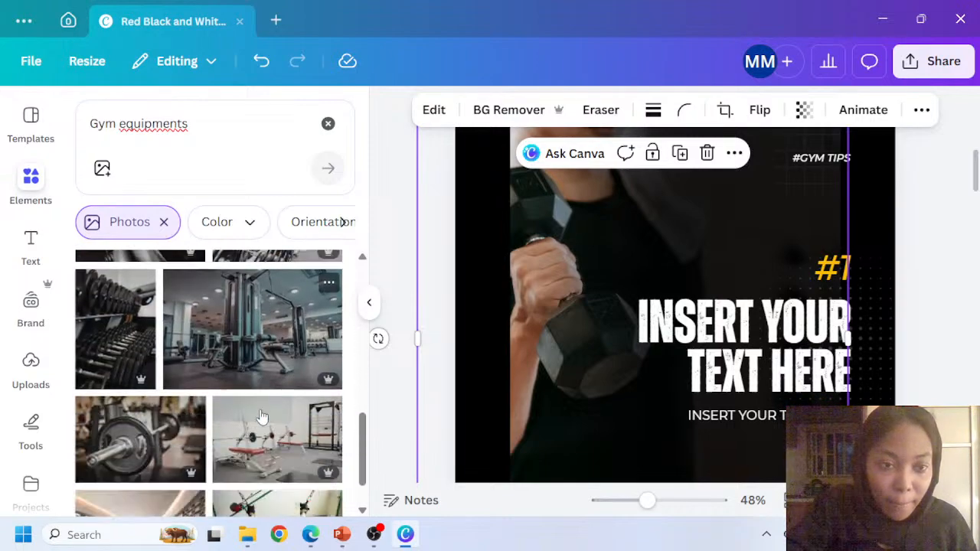
scroll(262, 411, down, 1)
scroll(286, 409, down, 3)
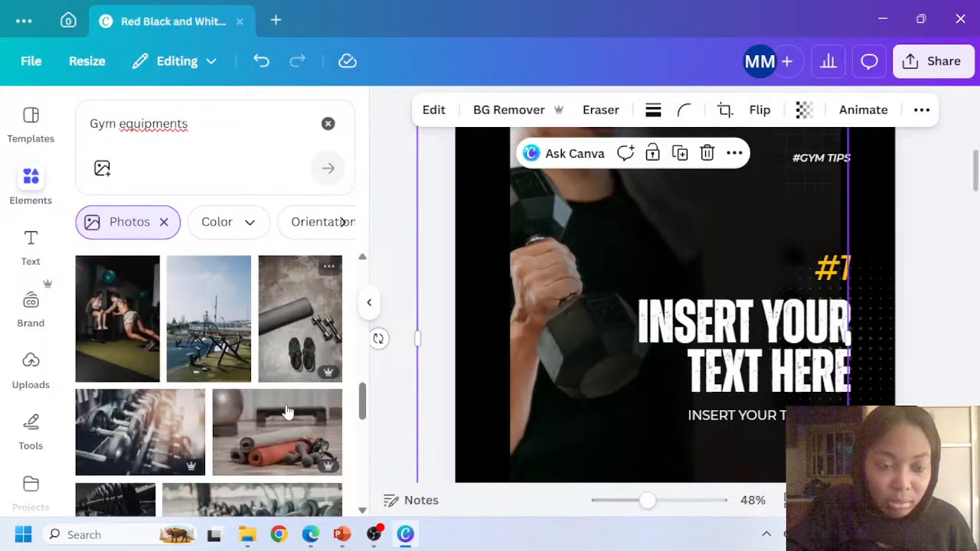
scroll(268, 382, down, 3)
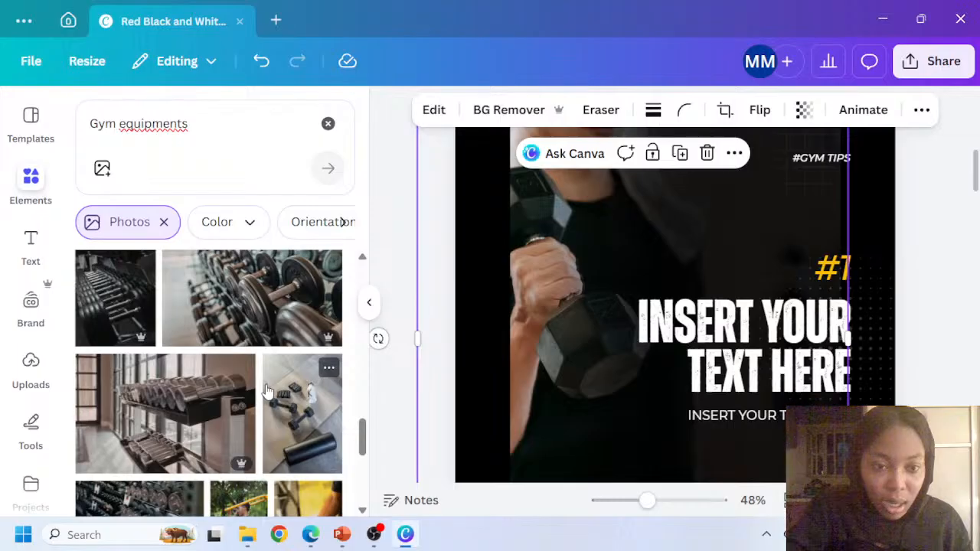
scroll(268, 391, down, 2)
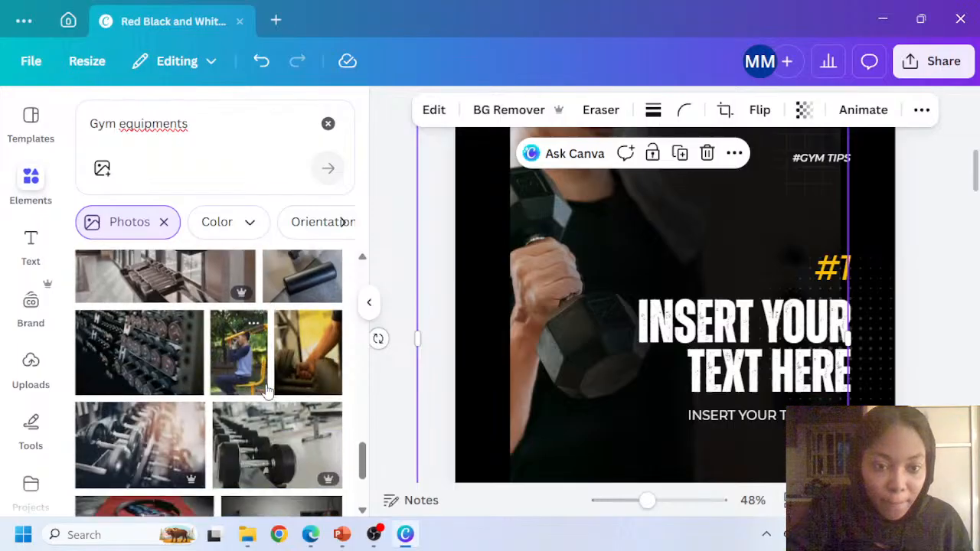
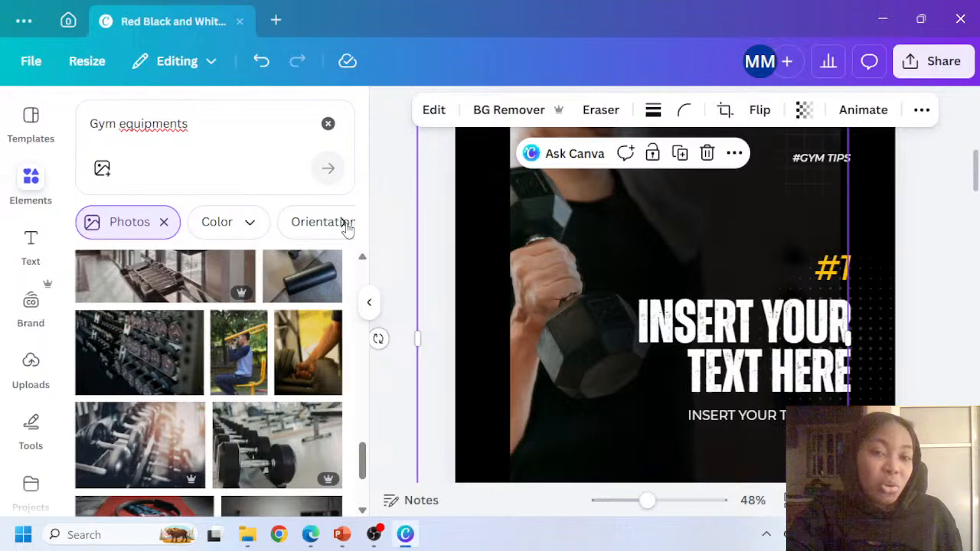
Filter the gym equipment photos by price to show only Free images
mouse_move(242, 296)
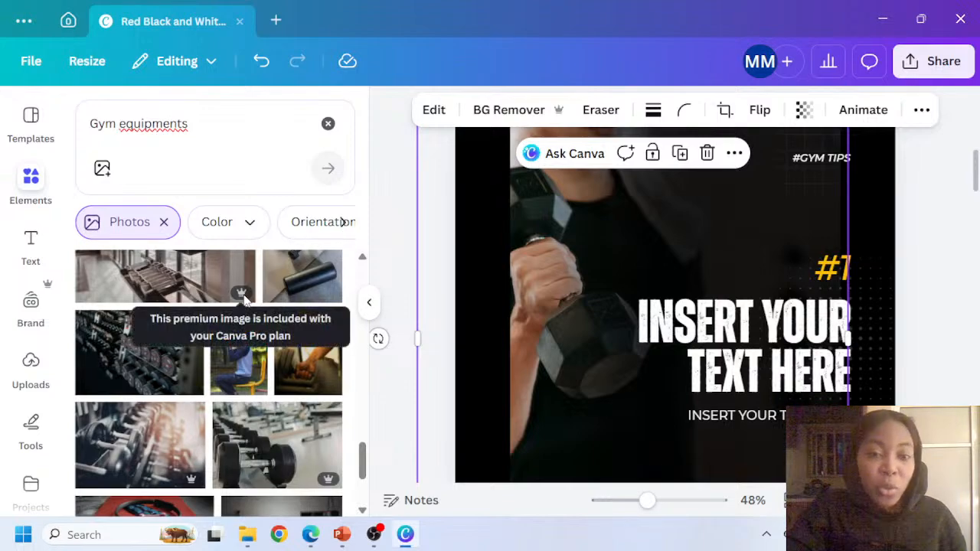
click(344, 227)
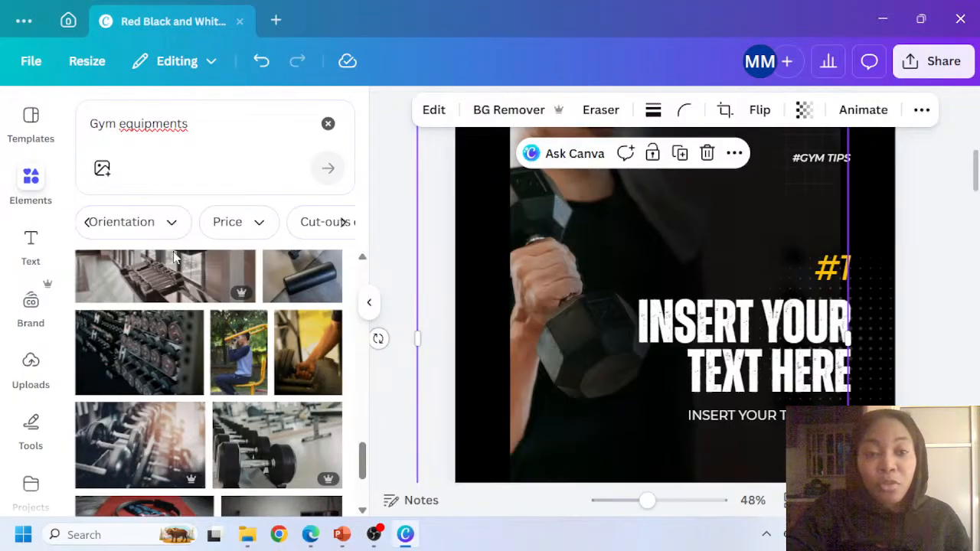
click(170, 225)
click(170, 226)
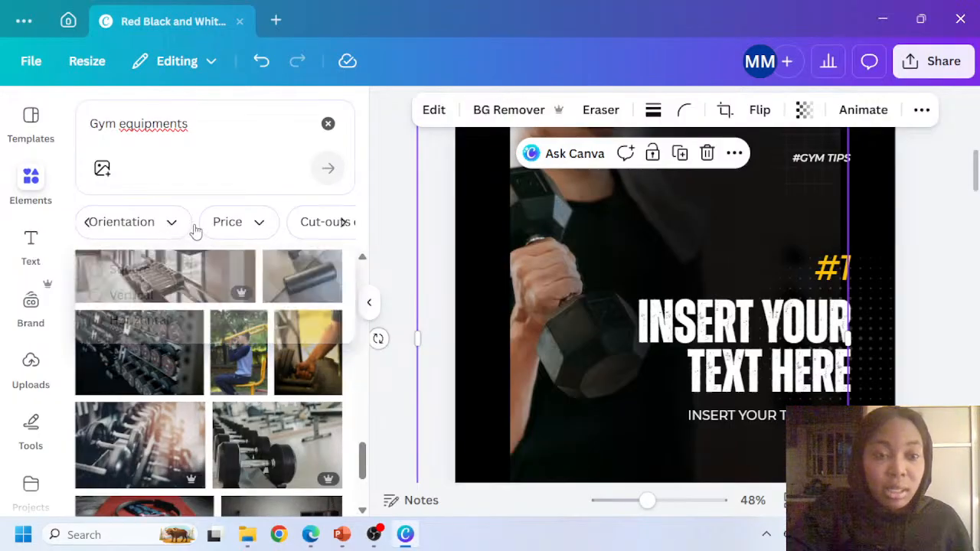
click(262, 222)
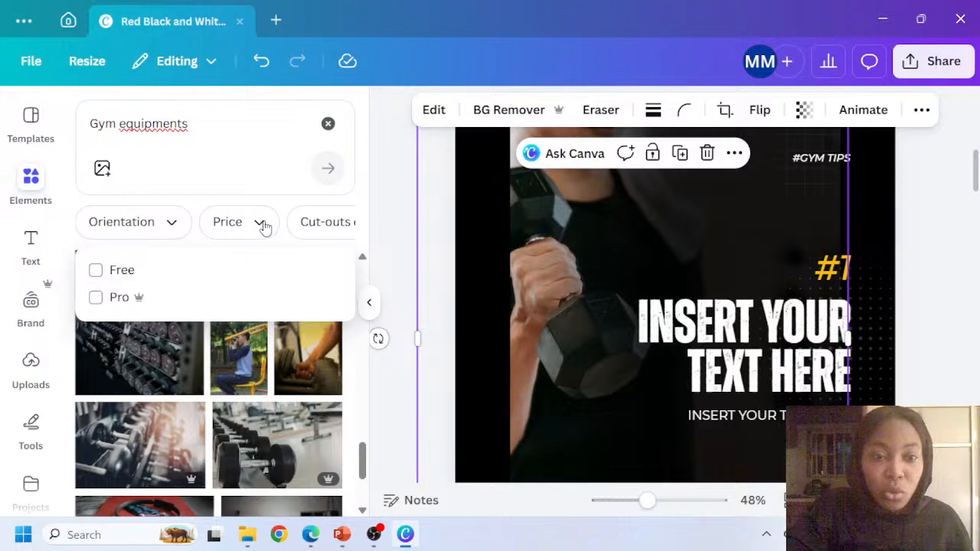
click(92, 272)
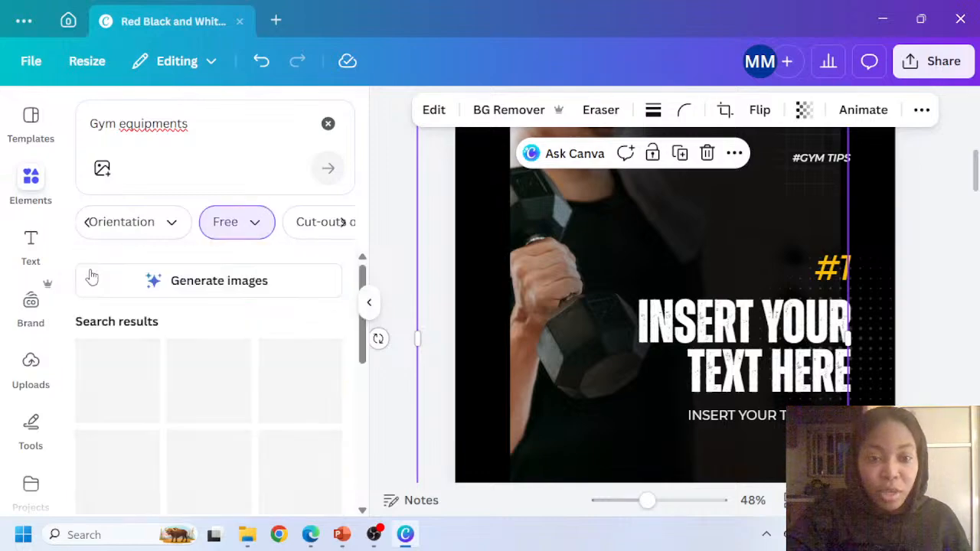
Add the free photo of the woman lifting a dumbbell to page 2 and shift it slightly toward the page's right side
scroll(214, 303, down, 1)
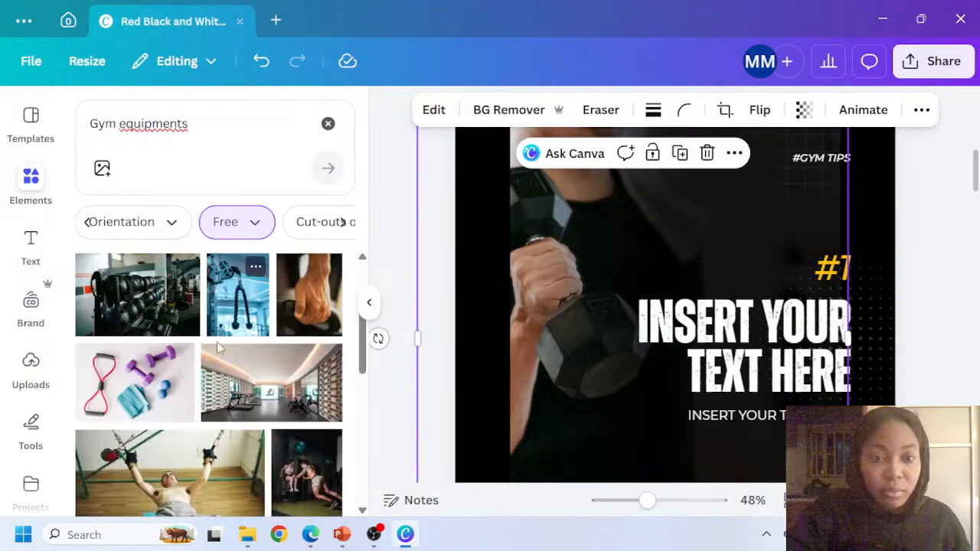
scroll(153, 314, down, 3)
scroll(153, 321, down, 1)
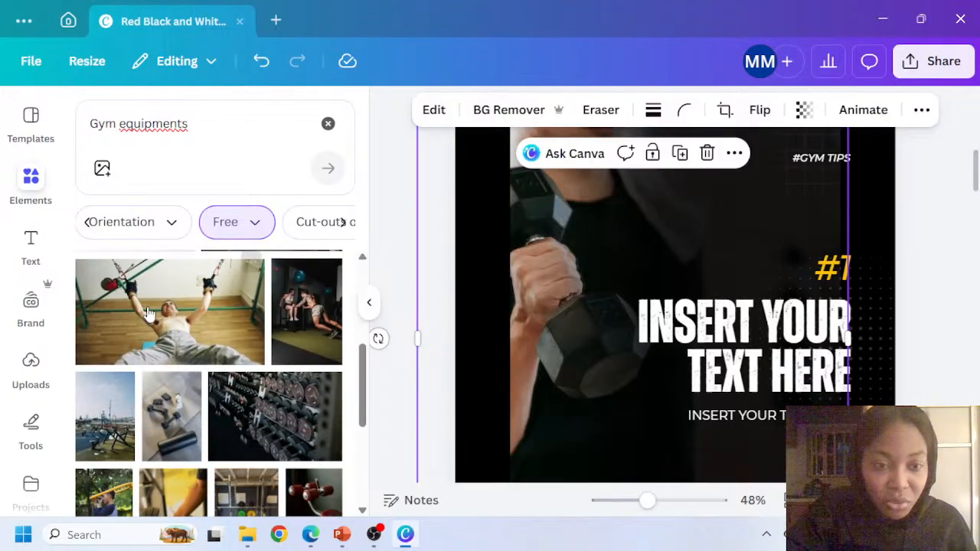
scroll(245, 334, down, 2)
scroll(249, 337, down, 5)
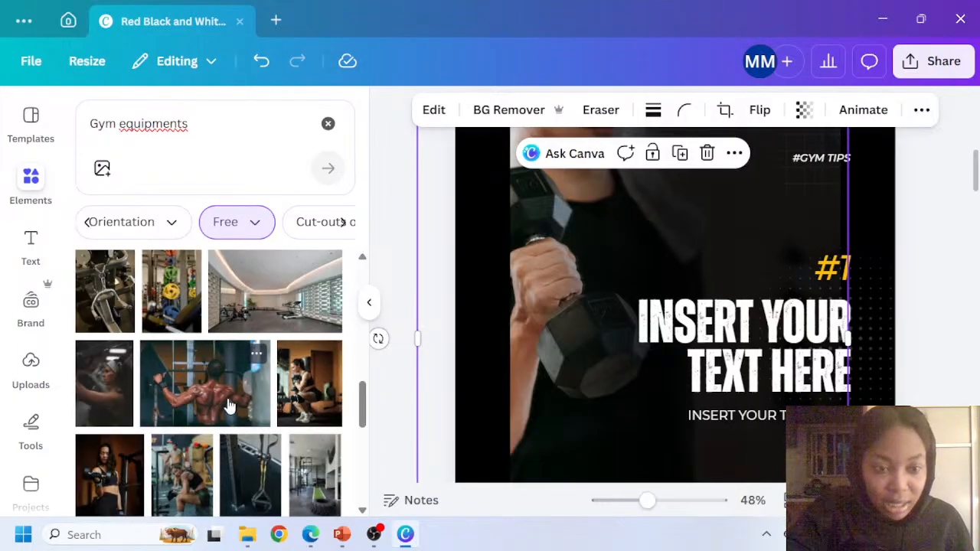
click(111, 482)
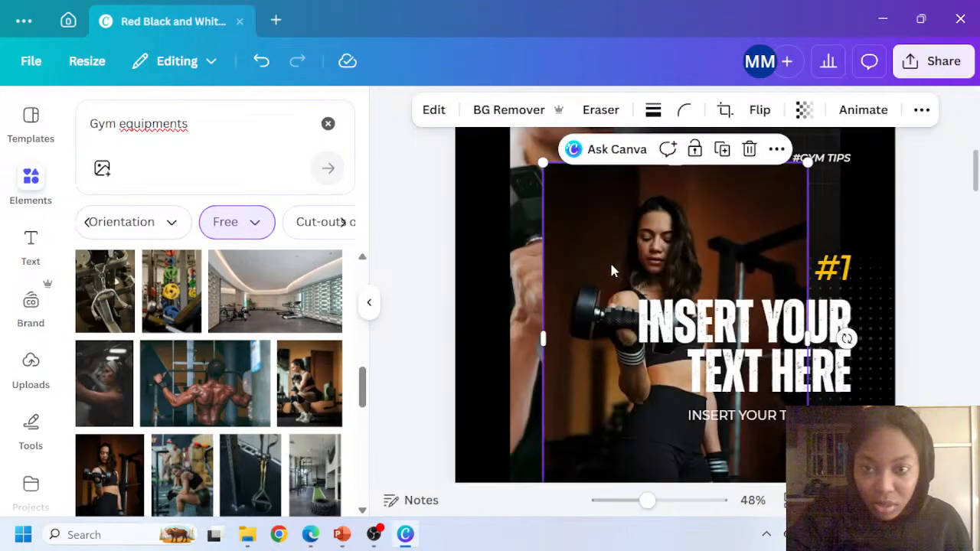
drag(610, 265, 634, 260)
click(524, 225)
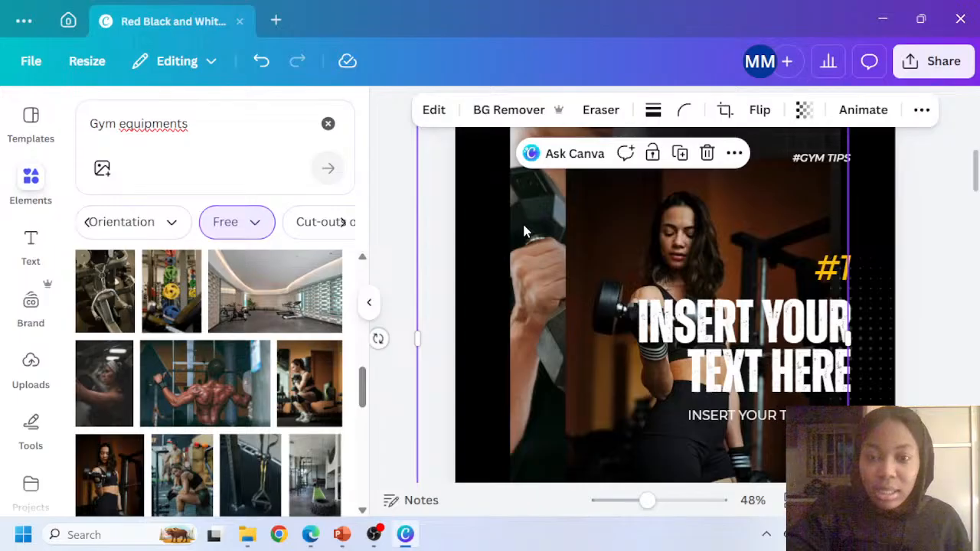
key(Delete)
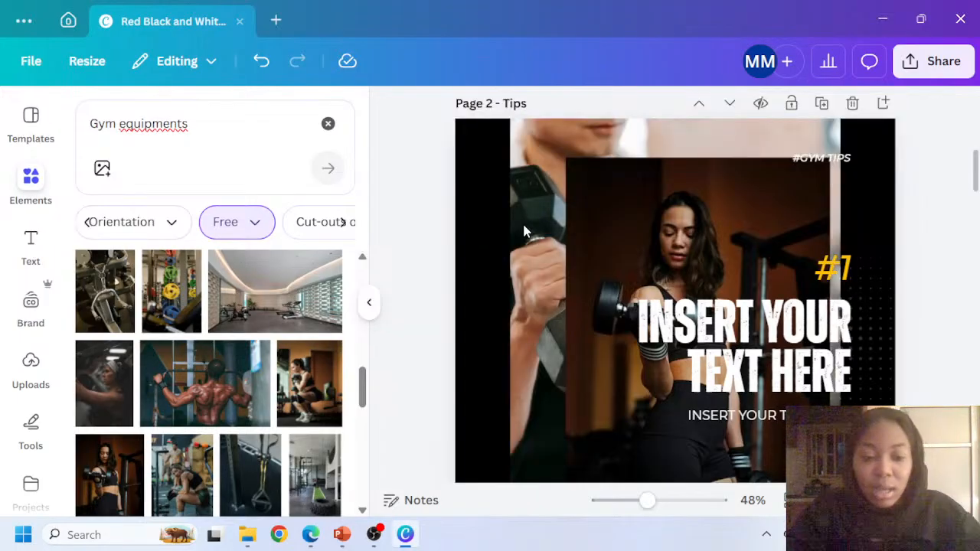
key(ctrl+z)
Shift page 2's dark gradient overlay to the right and delete the old close-up dumbbell photo beneath it
click(570, 211)
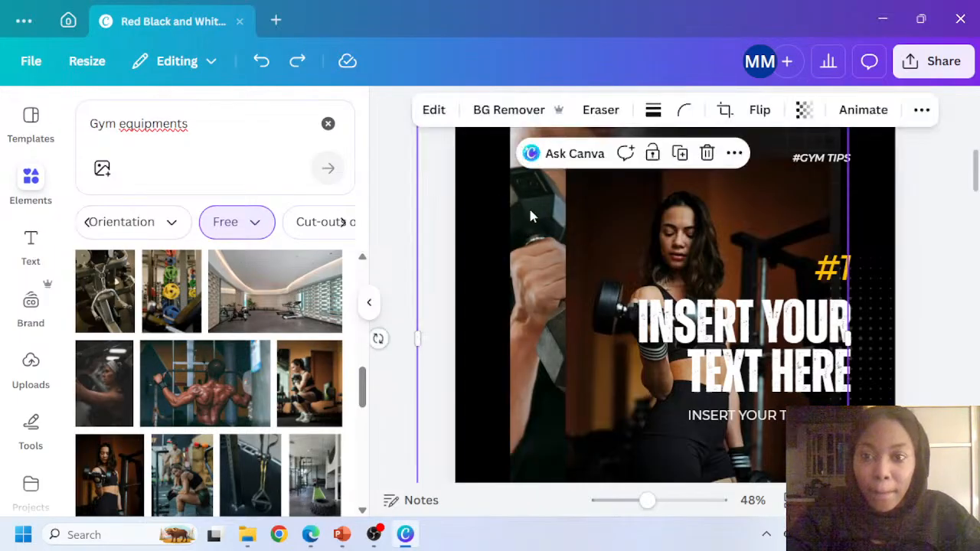
drag(512, 197, 622, 183)
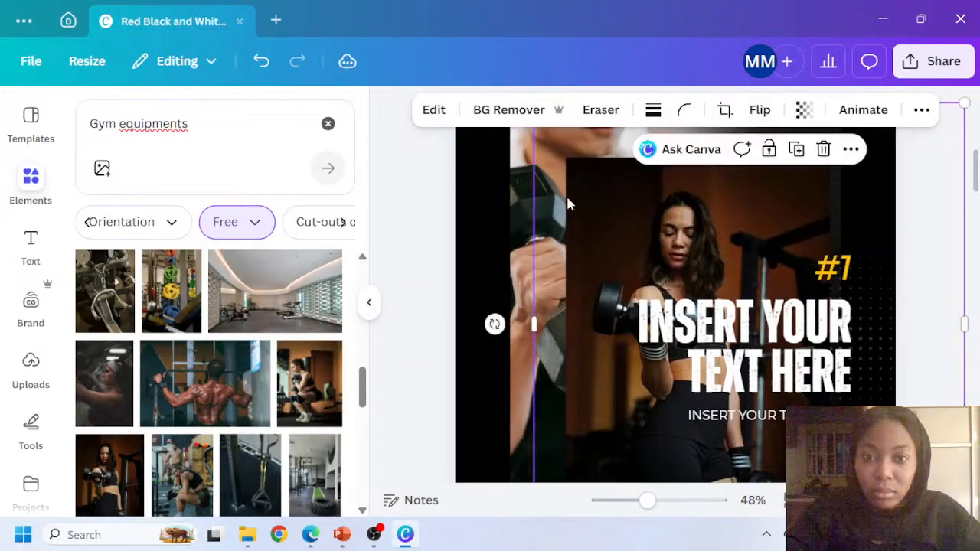
click(521, 184)
key(Delete)
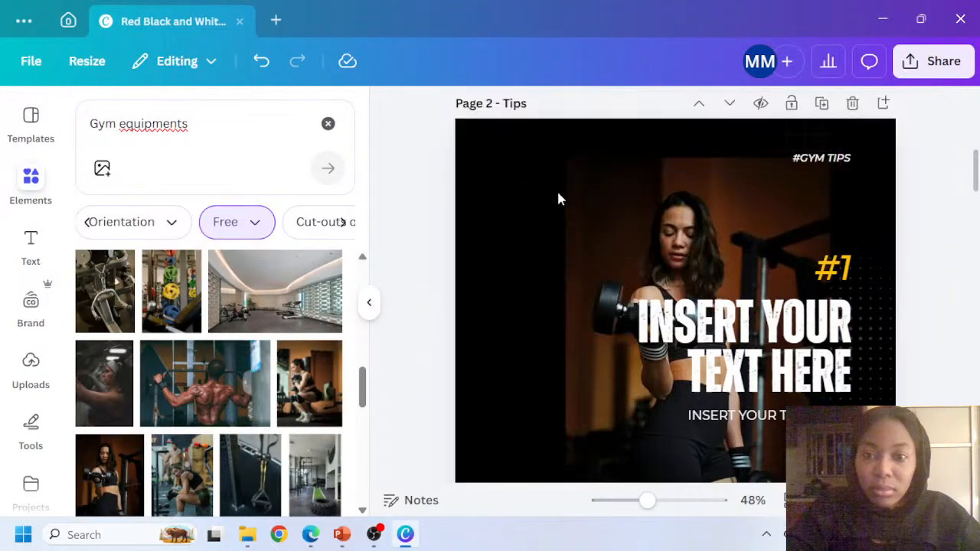
Move the photo of the woman with the dumbbell a little left and set it as page 2's background
click(600, 201)
drag(599, 205, 556, 200)
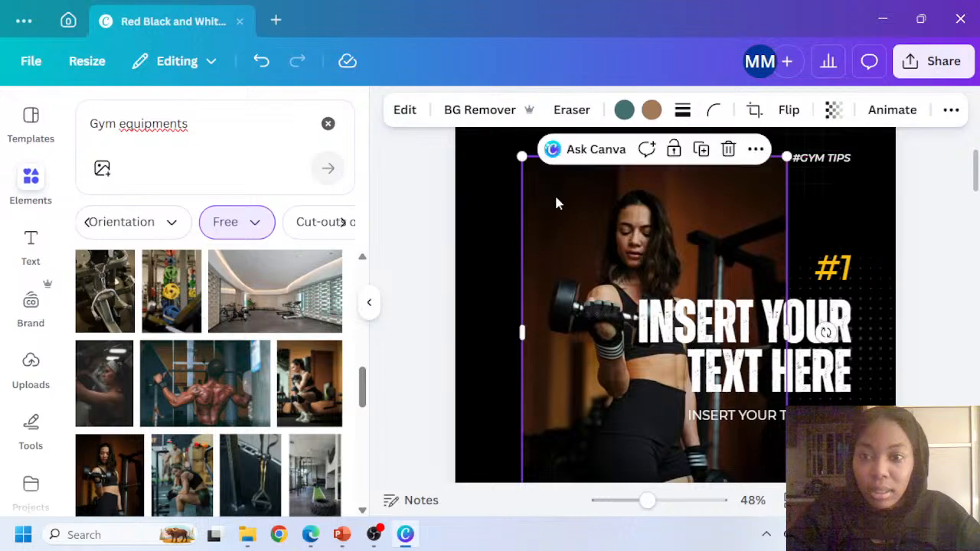
click(755, 150)
scroll(781, 340, down, 3)
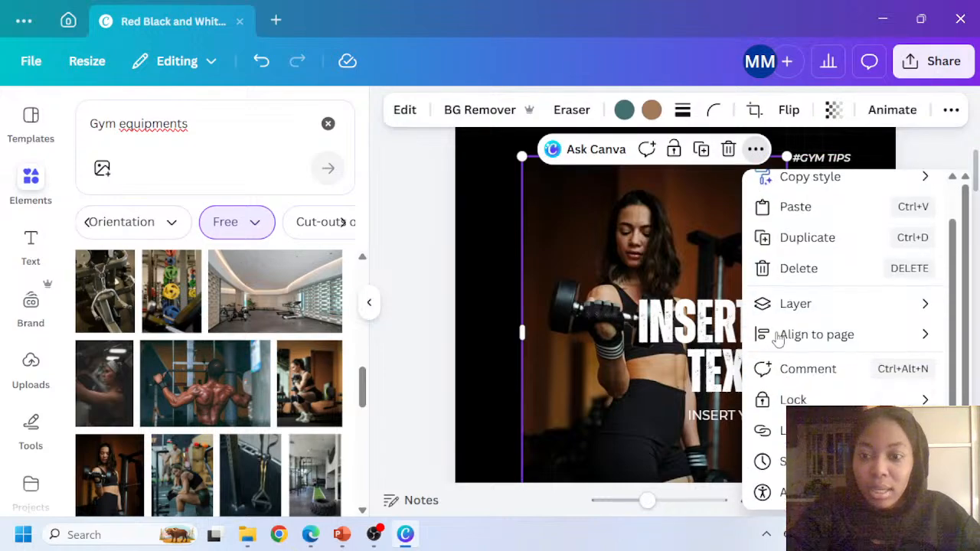
click(837, 400)
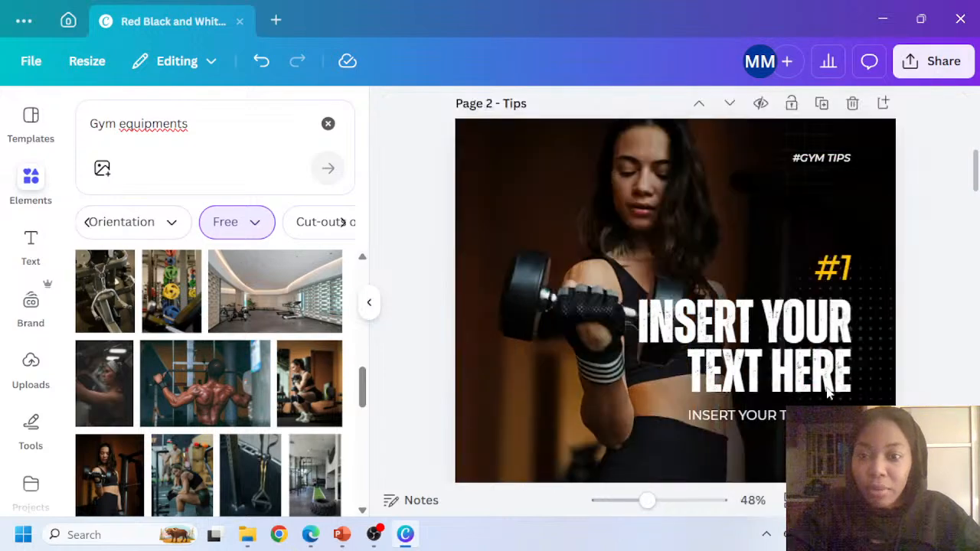
Shift page 2's dark gradient overlay slightly left and up over the new background photo, behind the text
click(859, 203)
drag(861, 211, 836, 192)
key(ctrl+minus)
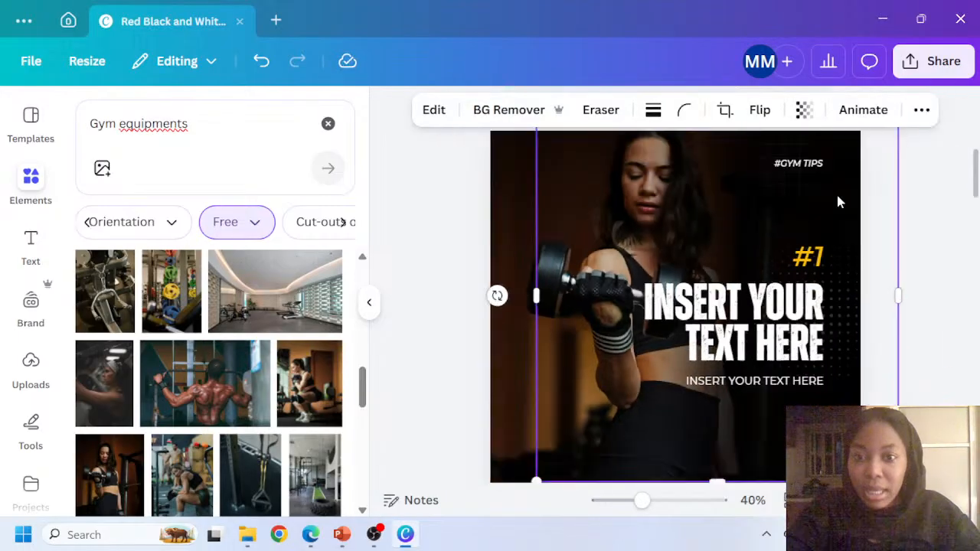
click(880, 219)
scroll(879, 219, down, 3)
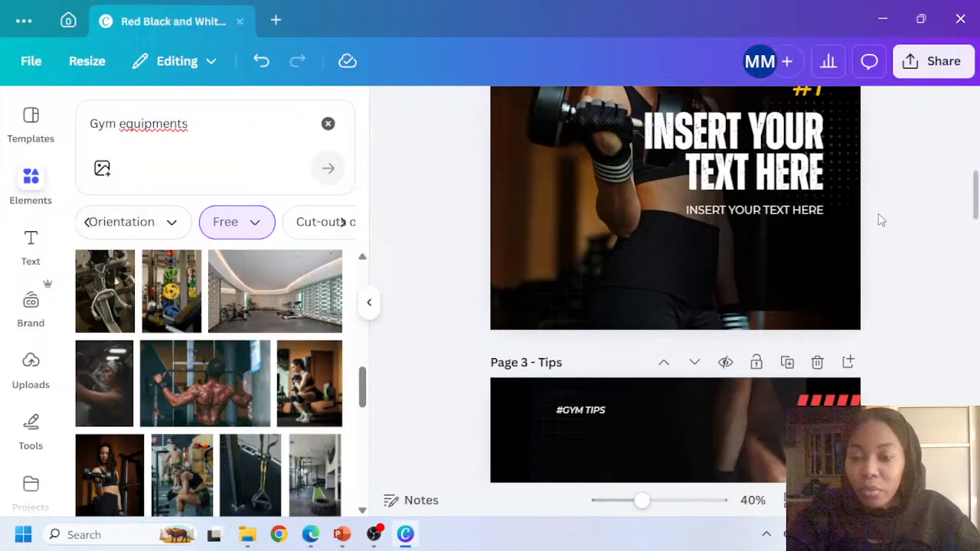
Shift page 1's dark gradient overlay to the left and stretch its right edge further across the photo
scroll(879, 219, up, 3)
scroll(880, 219, up, 5)
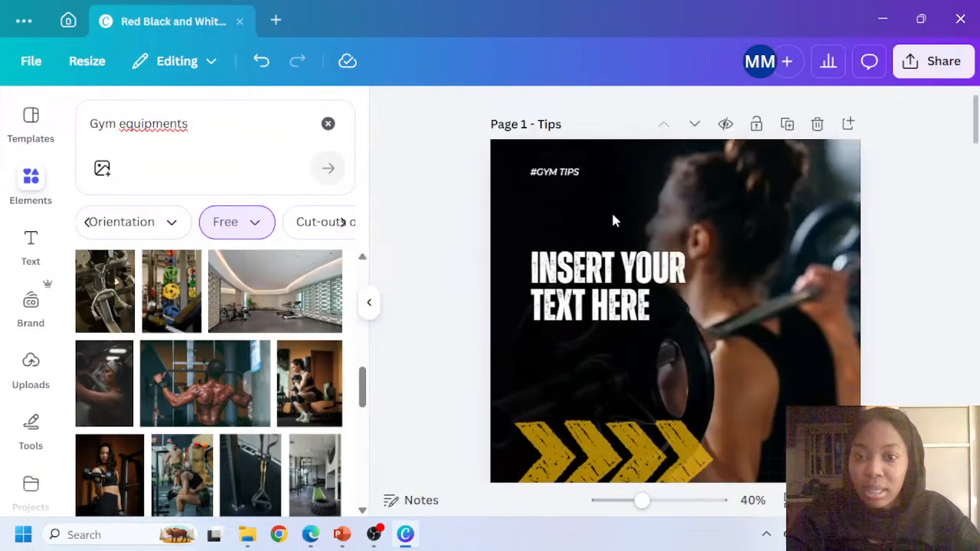
click(613, 219)
drag(617, 212, 584, 210)
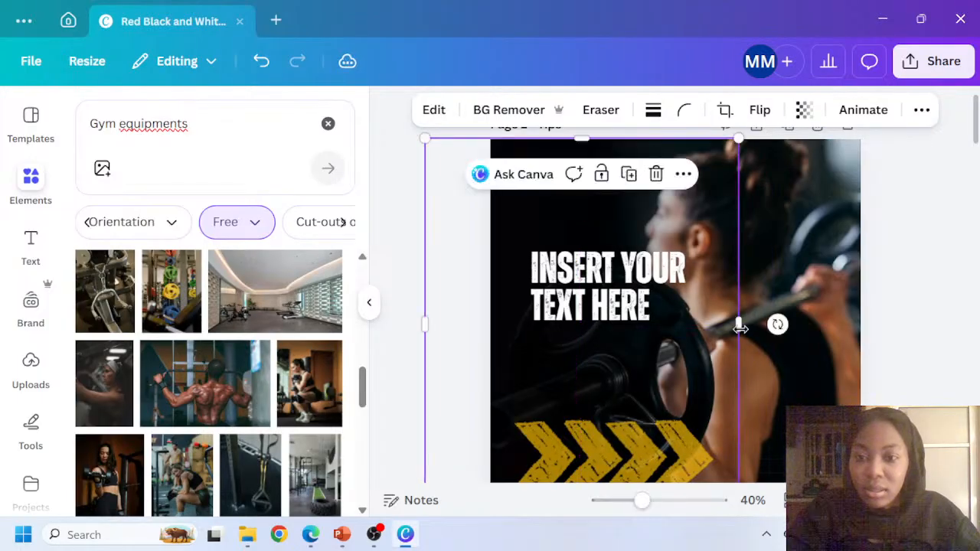
drag(740, 324, 814, 337)
Reposition page 2's dark gradient overlay behind the text, widening it leftward and extending it down to the page's lower edge
scroll(773, 307, down, 5)
click(777, 285)
drag(781, 291, 807, 278)
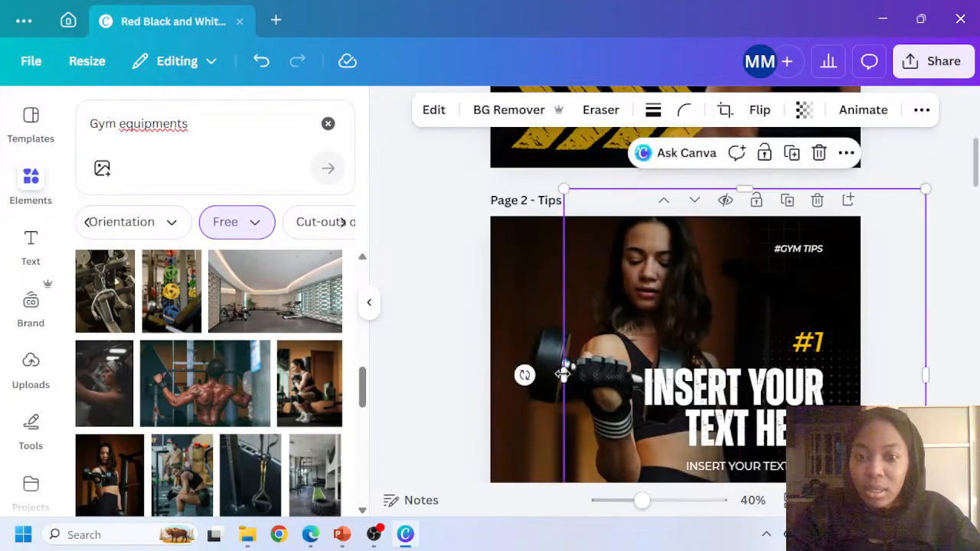
drag(561, 369, 536, 374)
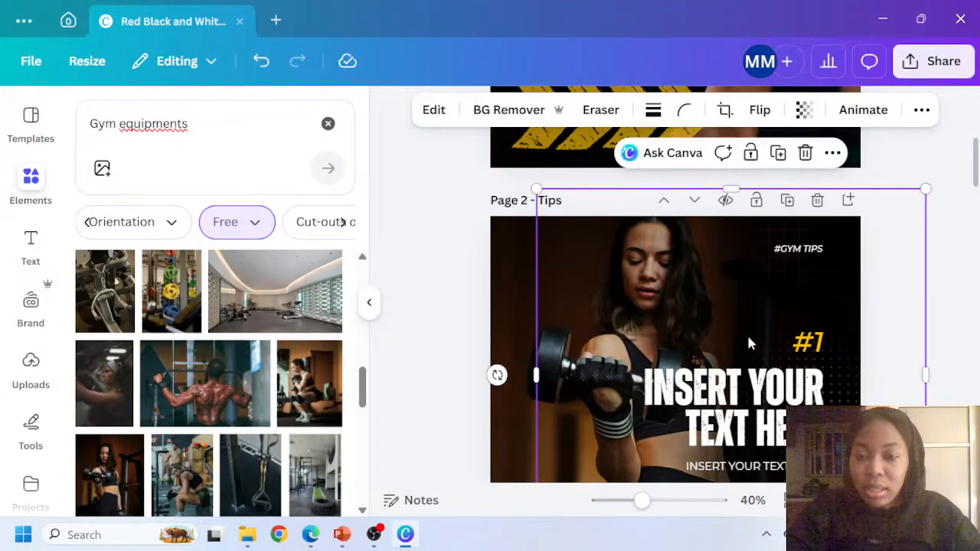
drag(748, 344, 754, 318)
scroll(755, 318, down, 3)
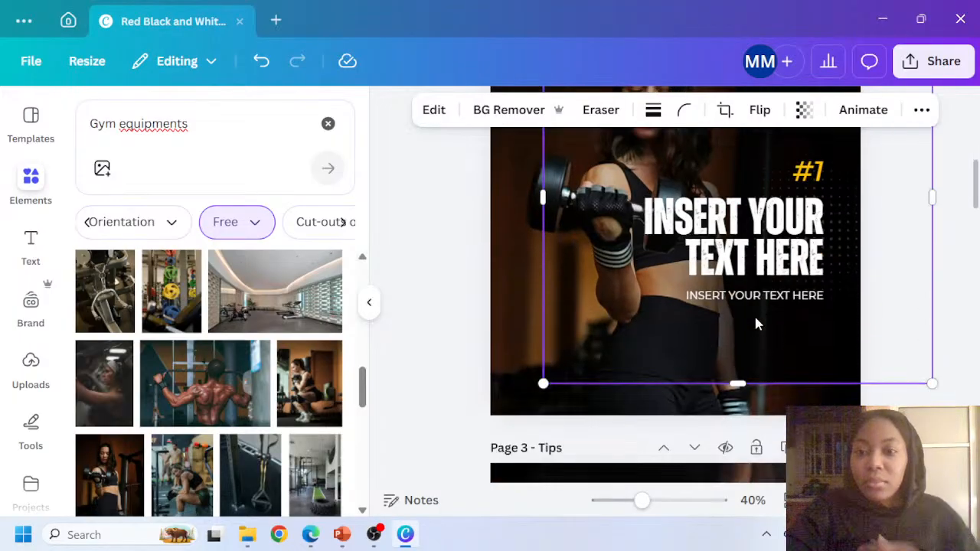
drag(736, 385, 722, 421)
Review page 2's design and compare it with the layouts of pages 3 and 4
scroll(731, 343, up, 2)
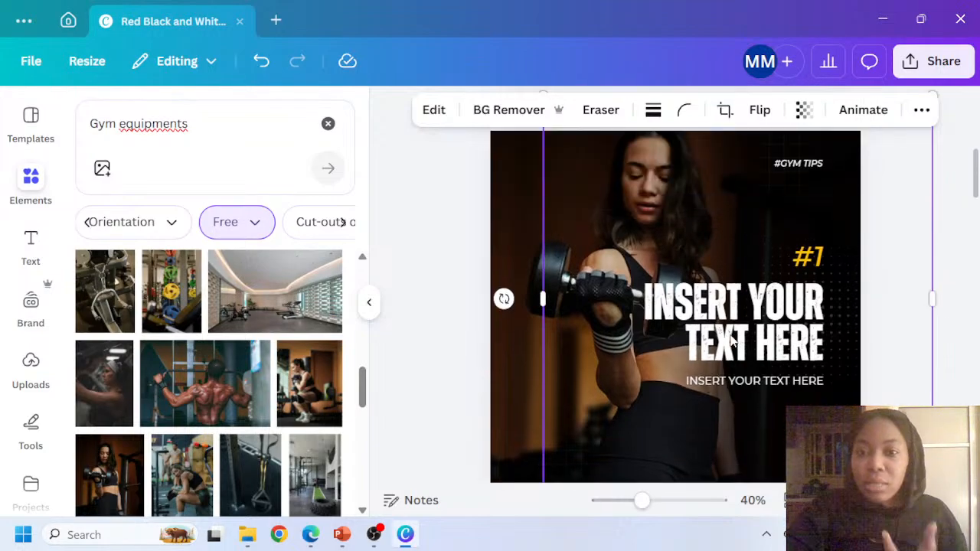
scroll(731, 342, down, 8)
scroll(731, 342, up, 4)
scroll(731, 342, up, 2)
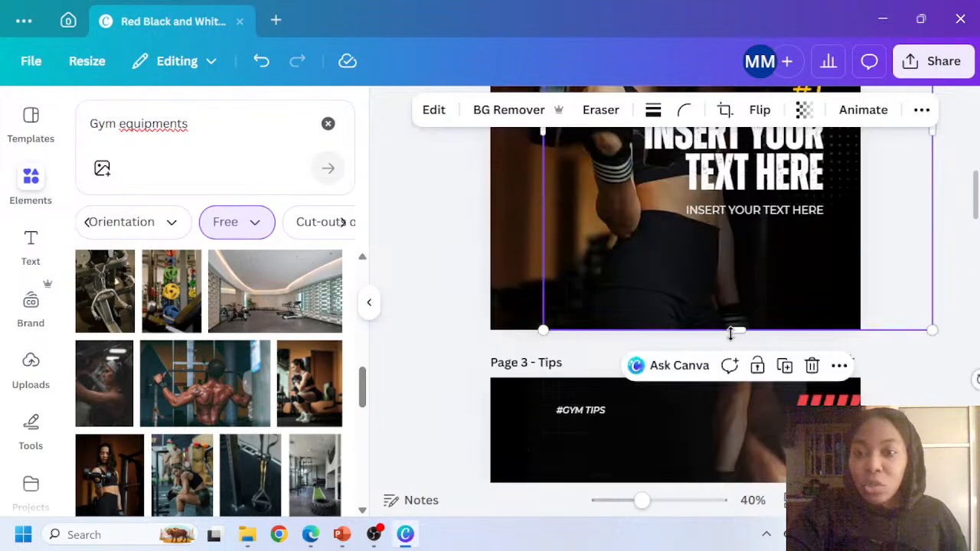
scroll(731, 342, down, 2)
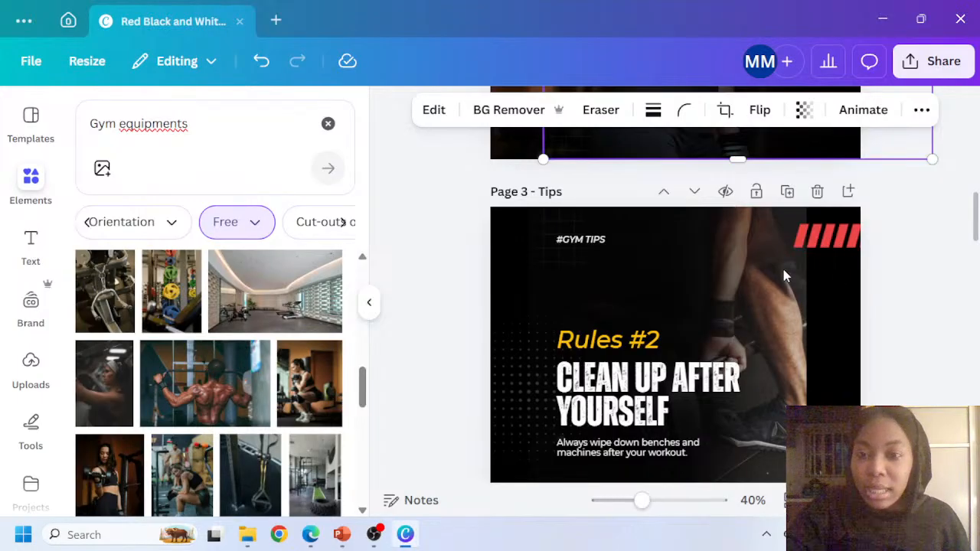
scroll(766, 291, down, 2)
scroll(674, 300, up, 15)
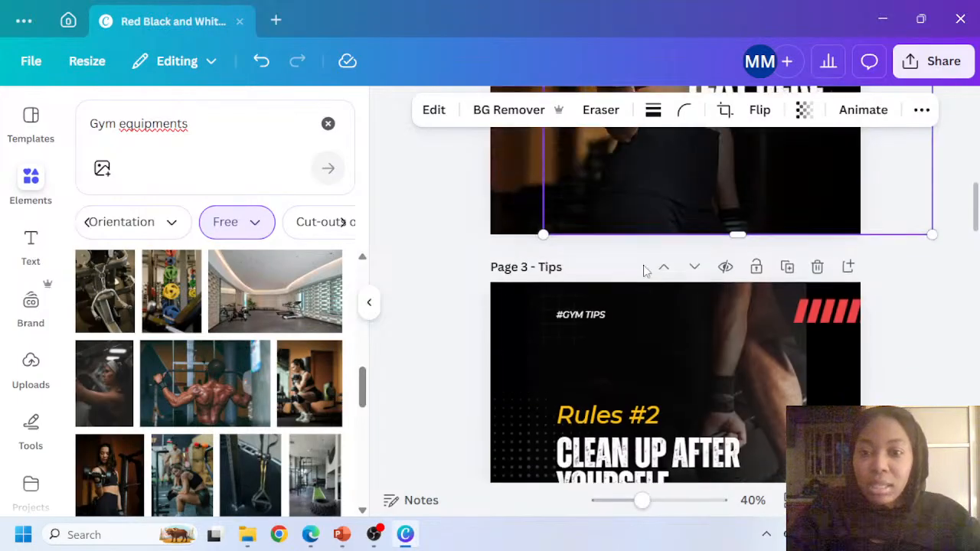
scroll(753, 346, down, 3)
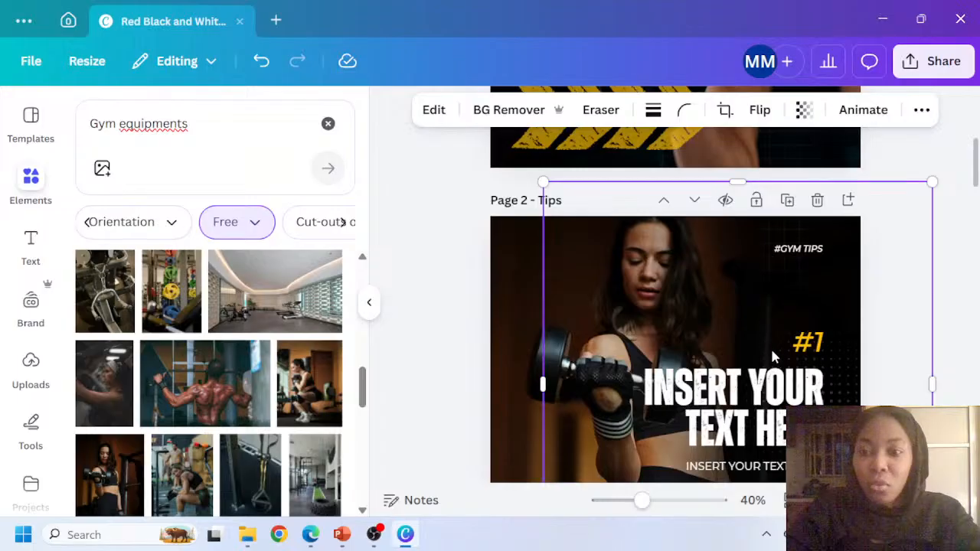
scroll(758, 337, down, 8)
scroll(773, 330, up, 4)
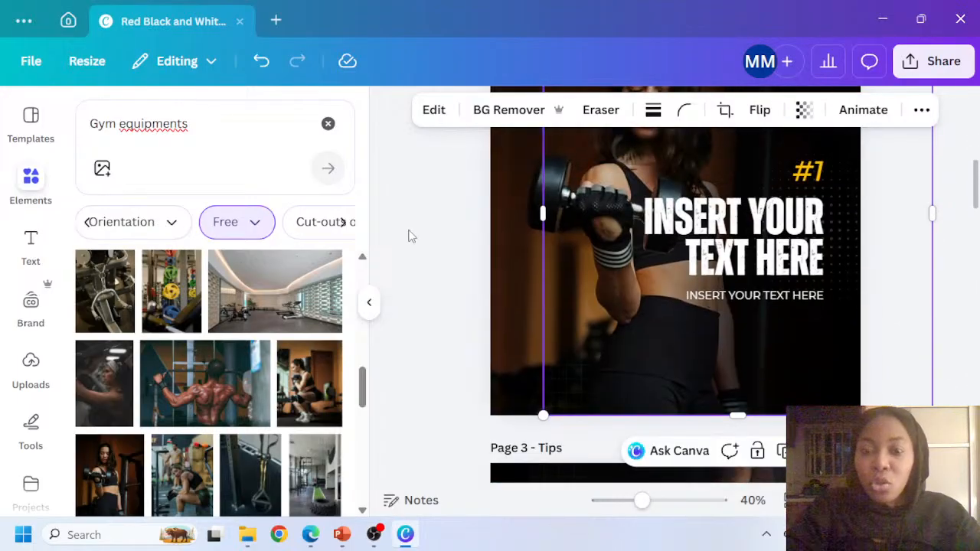
scroll(531, 306, down, 4)
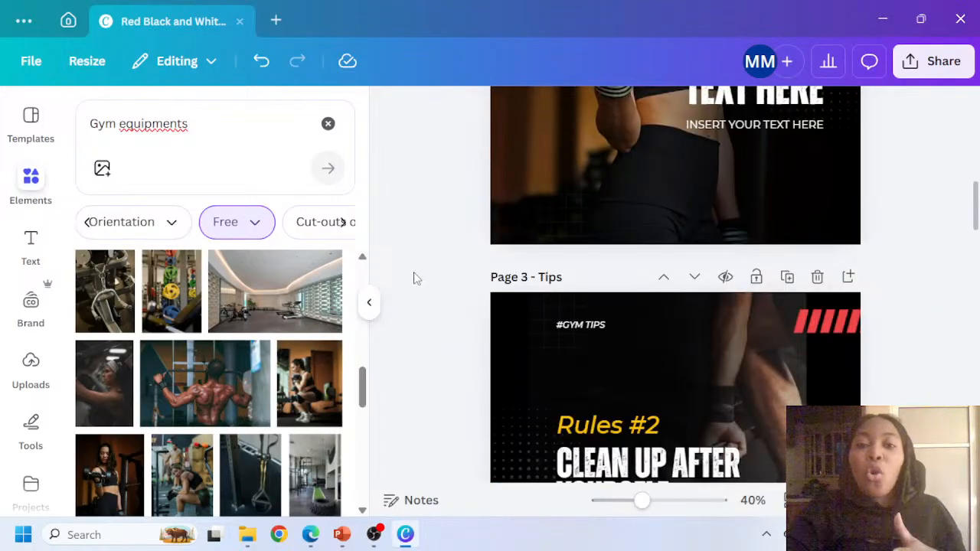
click(369, 303)
scroll(569, 261, up, 2)
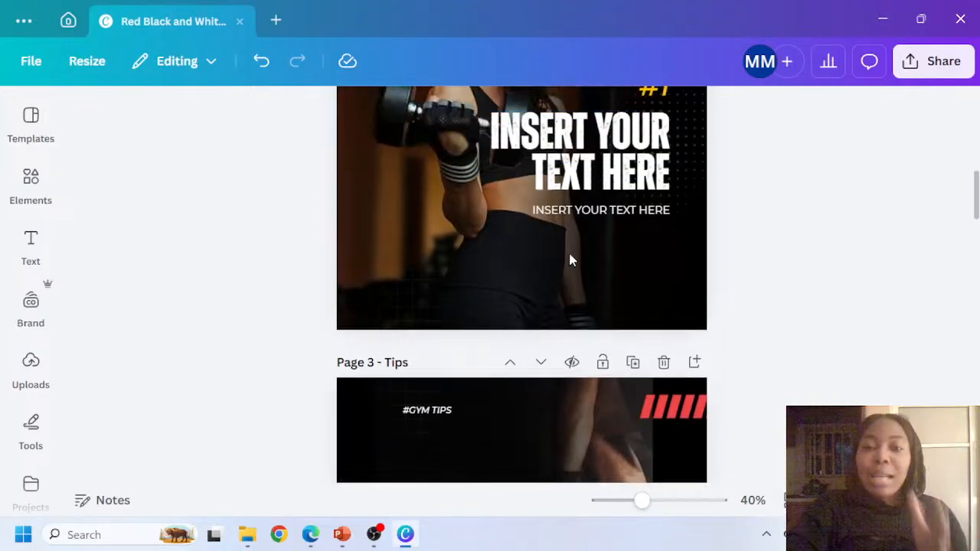
scroll(601, 256, down, 12)
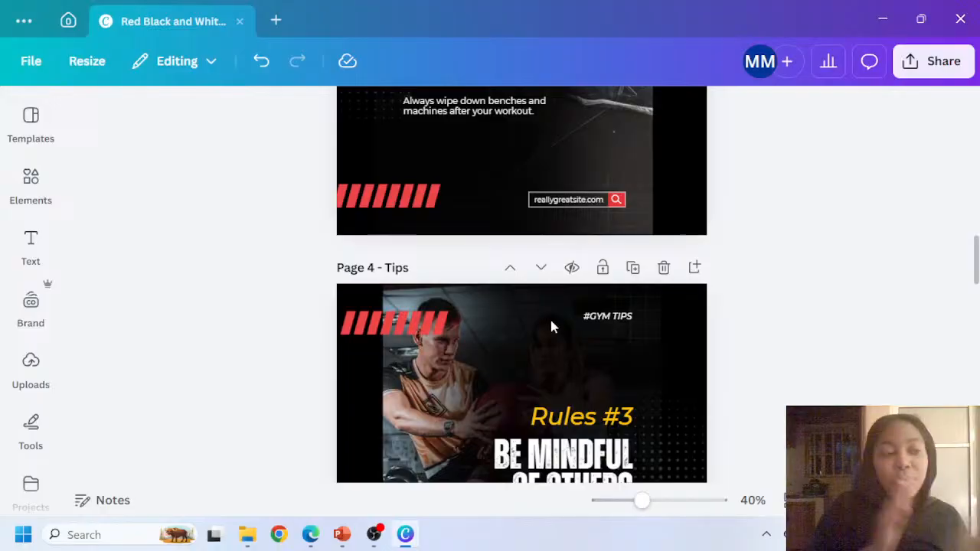
scroll(551, 327, up, 6)
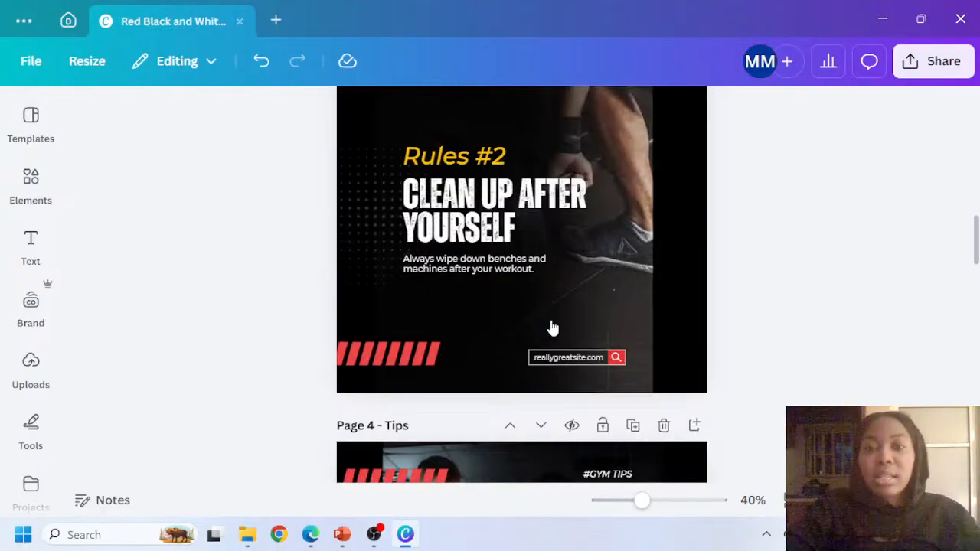
scroll(775, 264, up, 8)
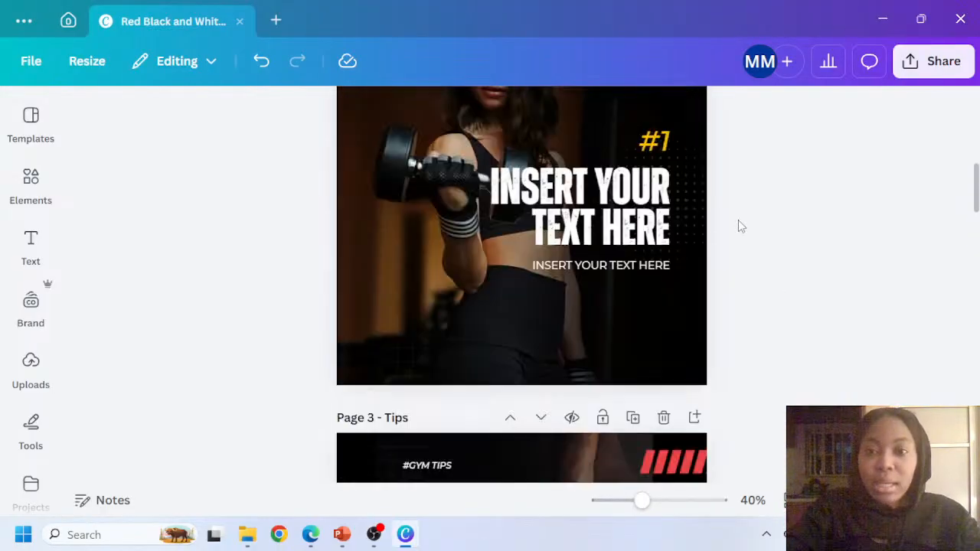
Copy page 2's "#1" label, "INSERT YOUR TEXT HERE" heading and subtext onto page 3
click(655, 175)
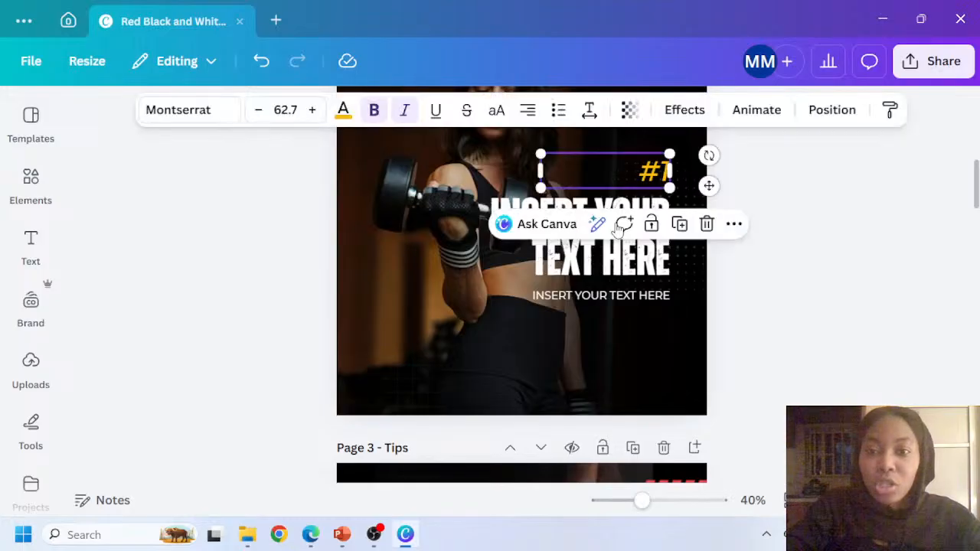
shift+click(608, 253)
shift+click(590, 299)
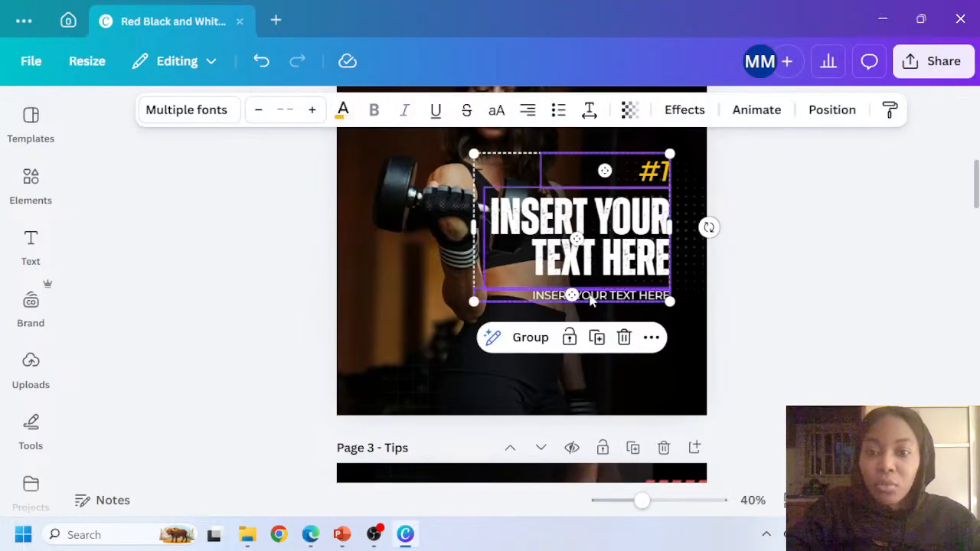
scroll(588, 299, down, 10)
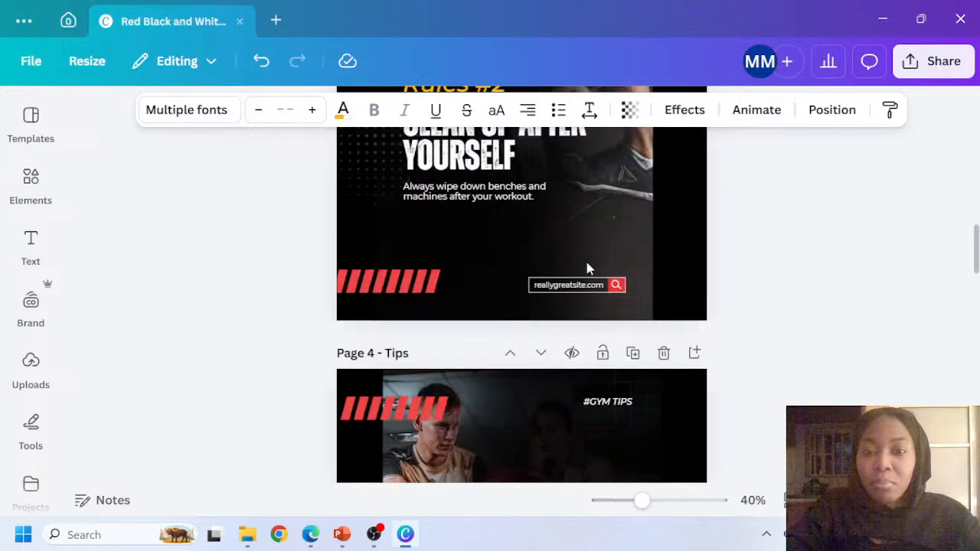
scroll(594, 230, up, 2)
key(ctrl+v)
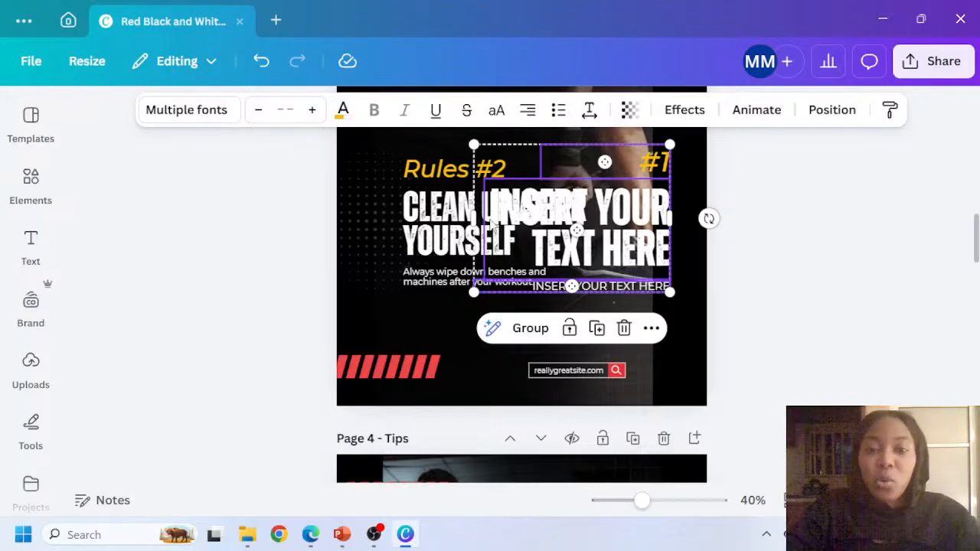
Delete page 3's old "Rules #2" label, "CLEAN UP AFTER YOURSELF" heading and the description below it
click(433, 187)
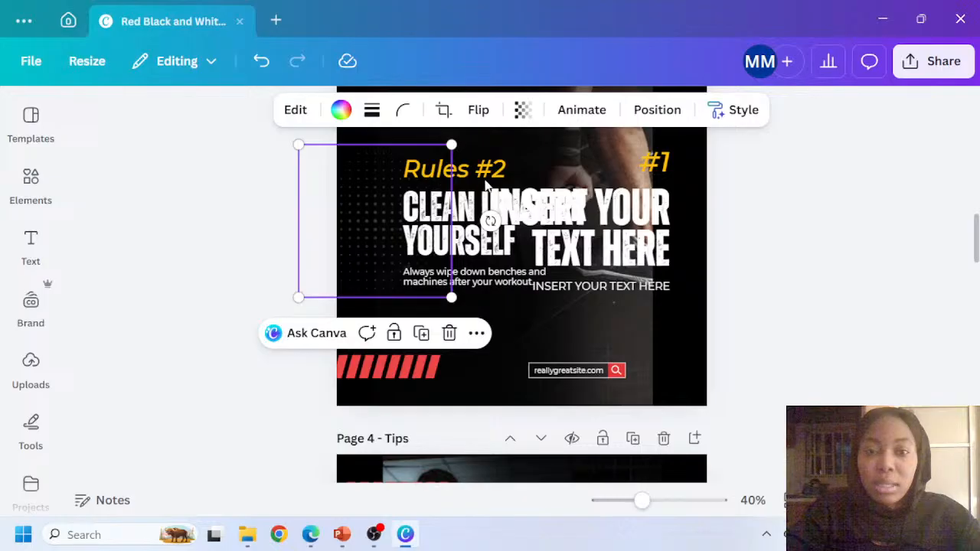
click(469, 171)
click(429, 235)
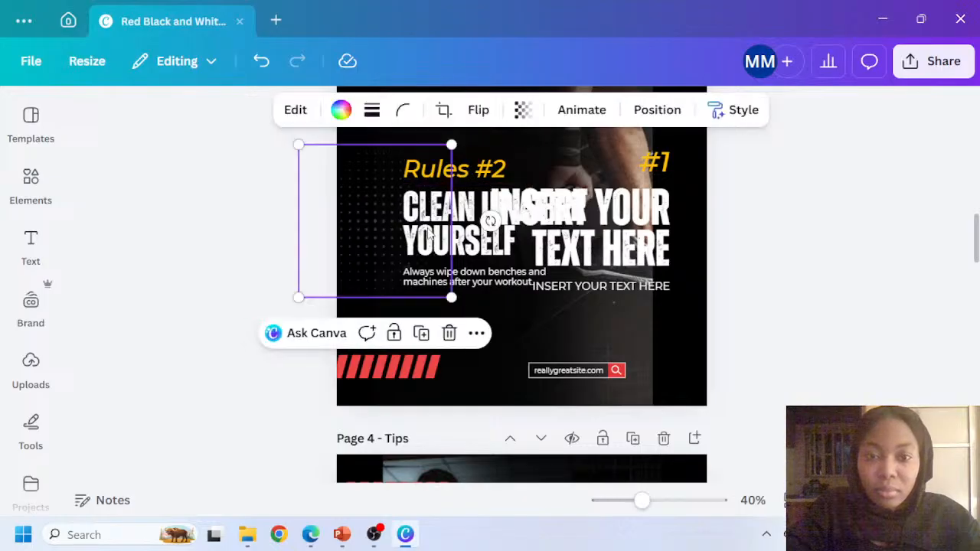
click(459, 245)
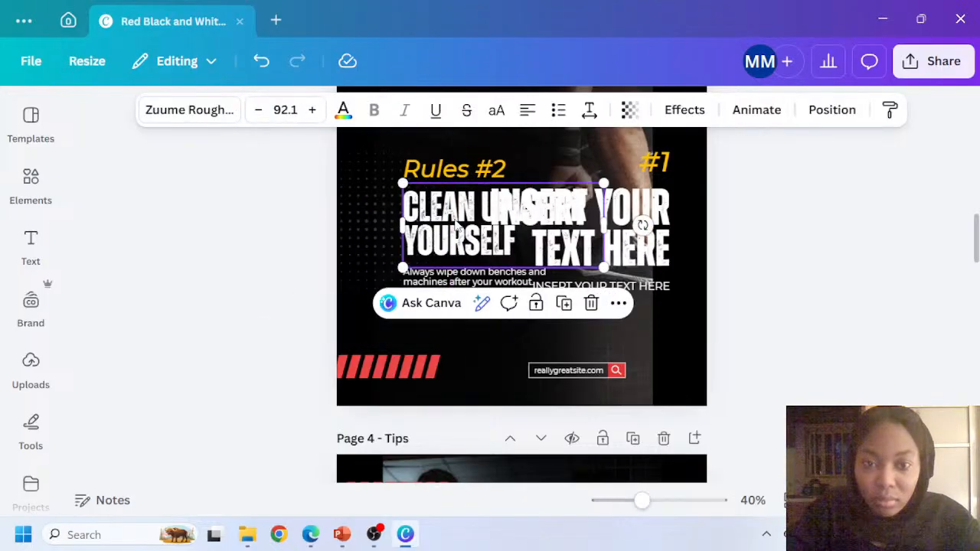
key(Delete)
click(431, 177)
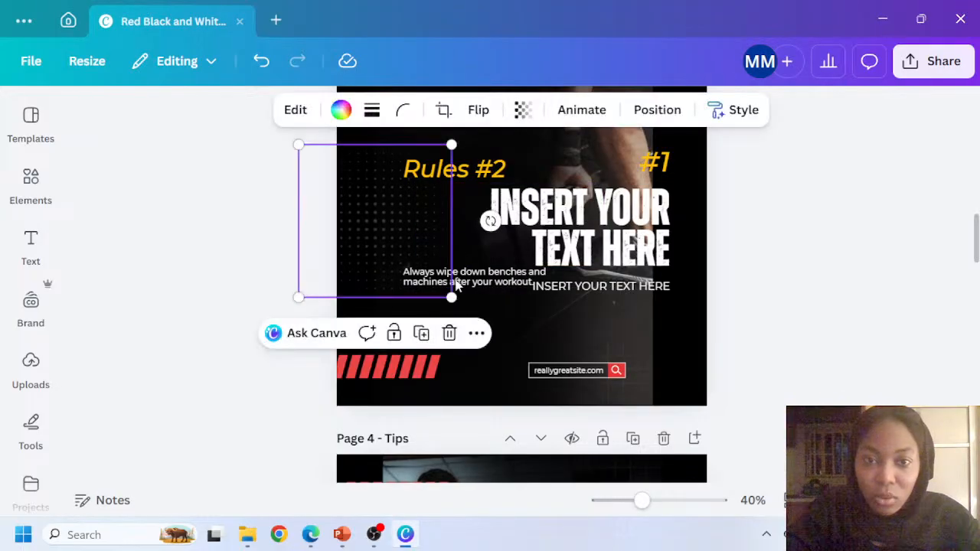
click(473, 280)
key(Delete)
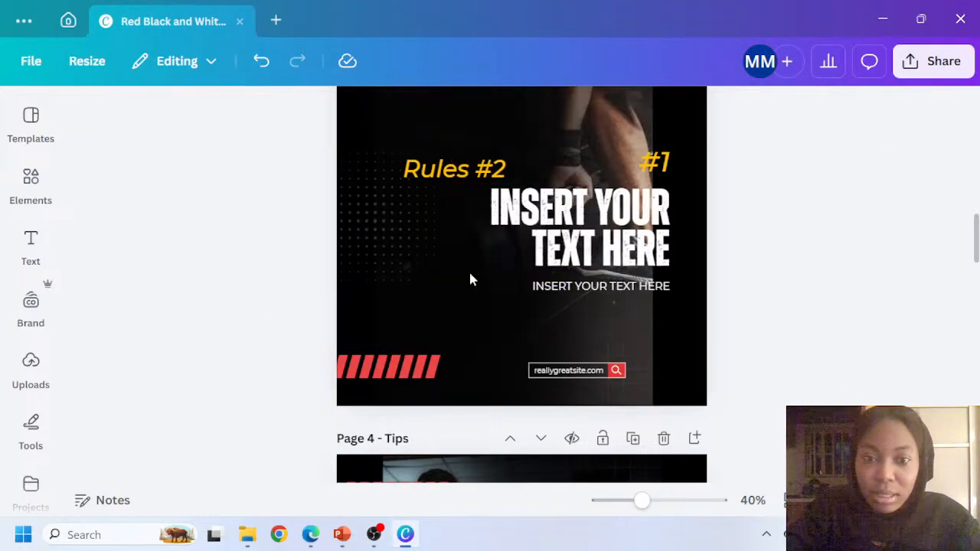
click(456, 179)
key(Delete)
Move page 3's dot pattern from the page's left side to the lower right, beneath the placeholder texts
click(386, 220)
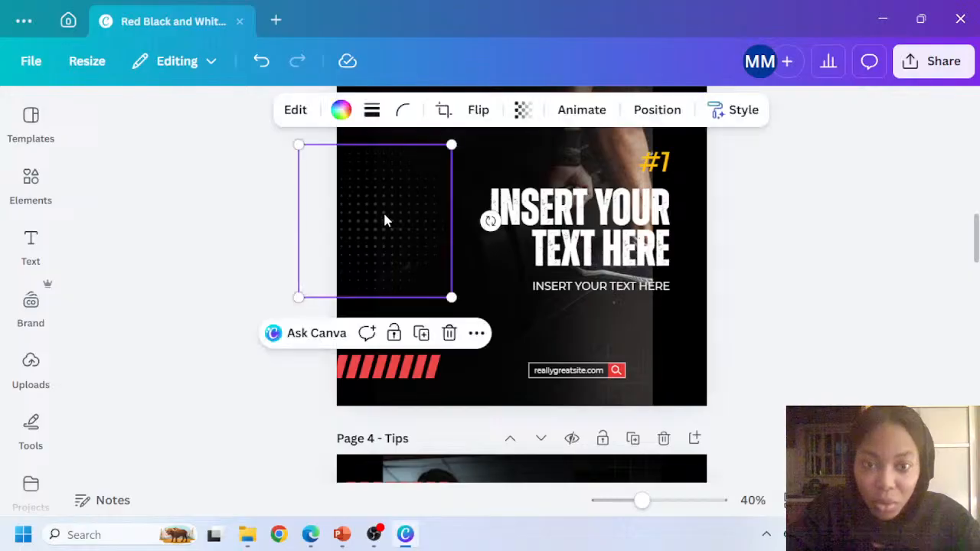
drag(435, 239, 401, 232)
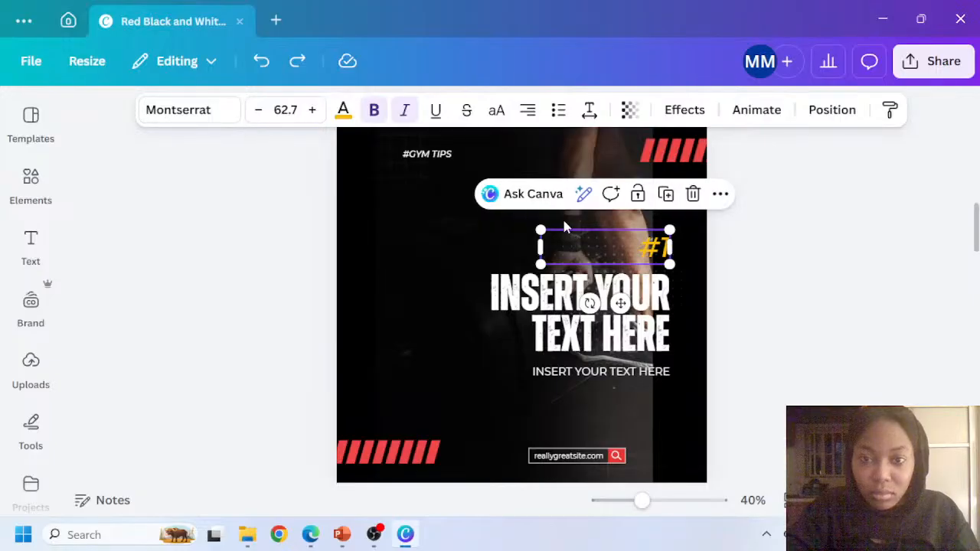
click(564, 225)
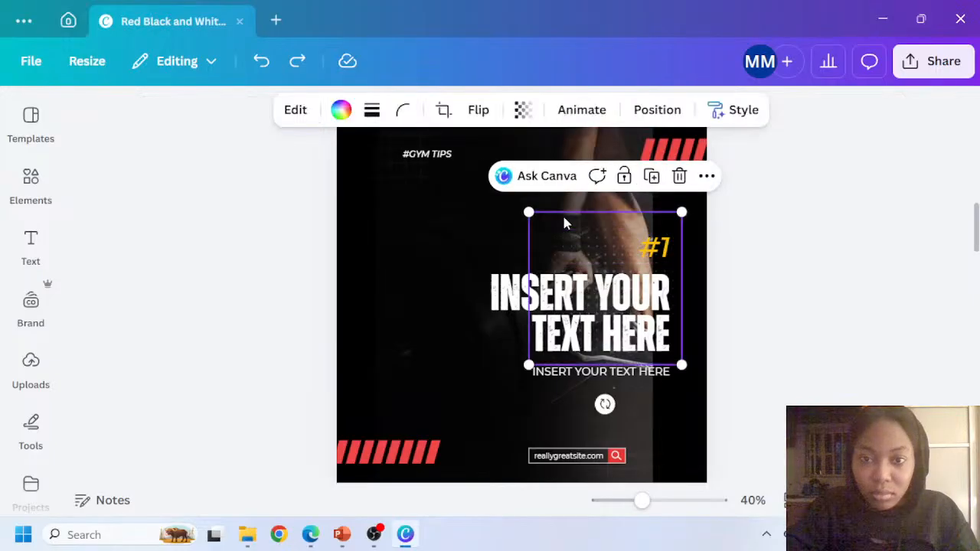
drag(567, 223, 571, 380)
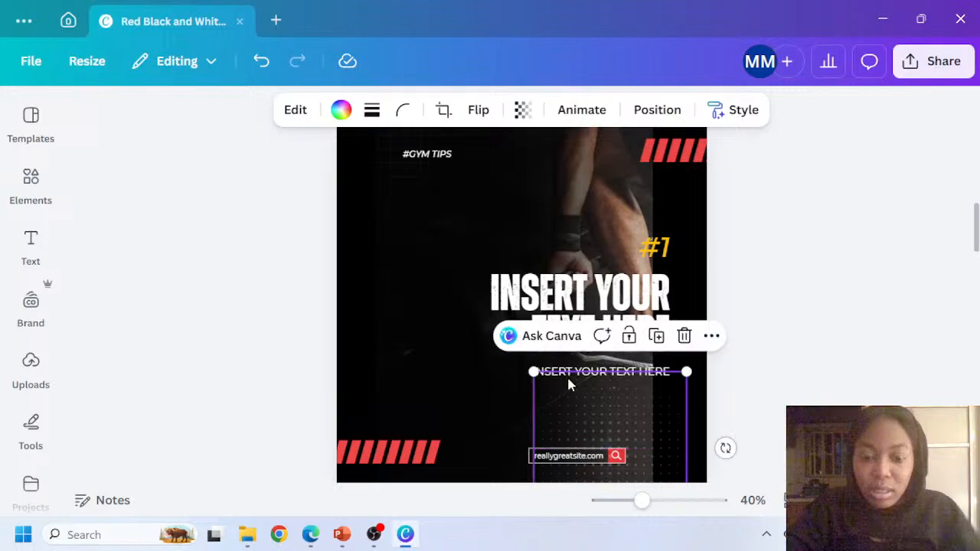
Move page 2's dot pattern down and slightly left so it sits beneath the placeholder subtext
scroll(568, 380, up, 6)
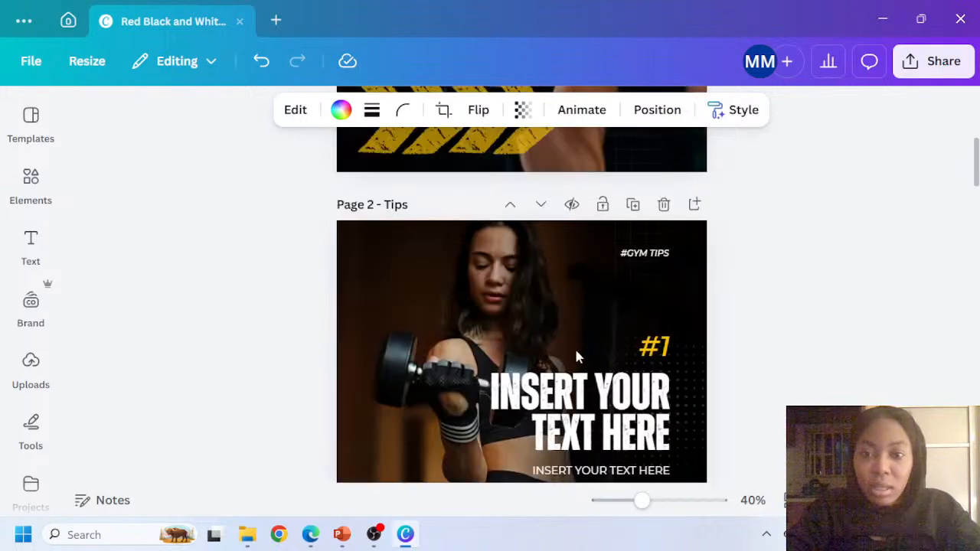
scroll(575, 350, down, 2)
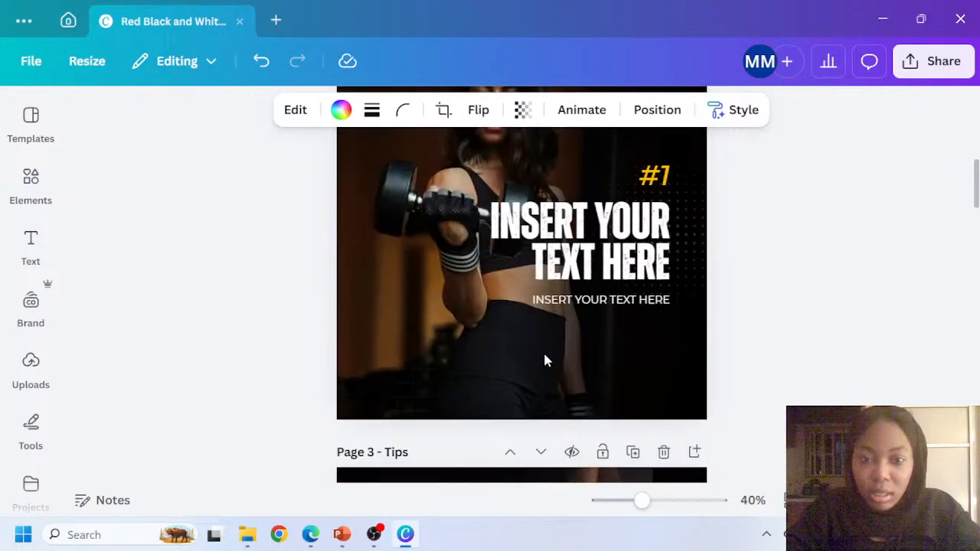
click(691, 269)
drag(695, 278, 643, 390)
Delete the red slanted stripes from page 3's upper right corner
scroll(634, 385, down, 5)
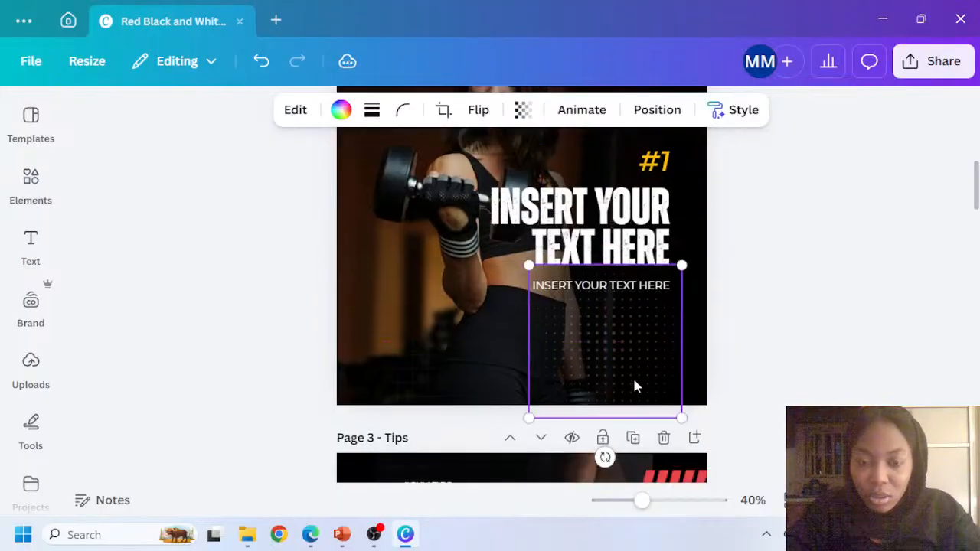
click(663, 255)
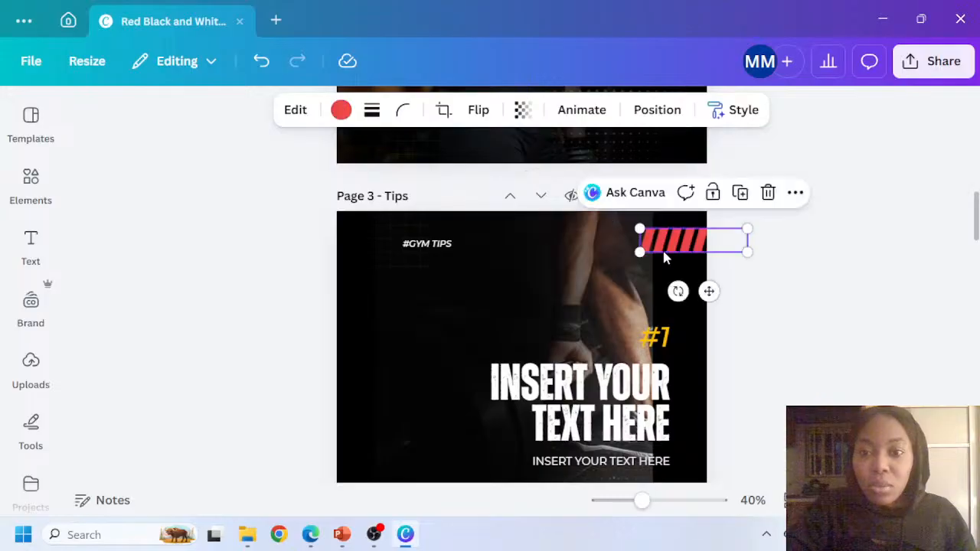
key(Delete)
Delete the red slanted stripes from page 3's lower left corner, keeping the dot pattern
scroll(663, 257, down, 3)
scroll(663, 257, up, 2)
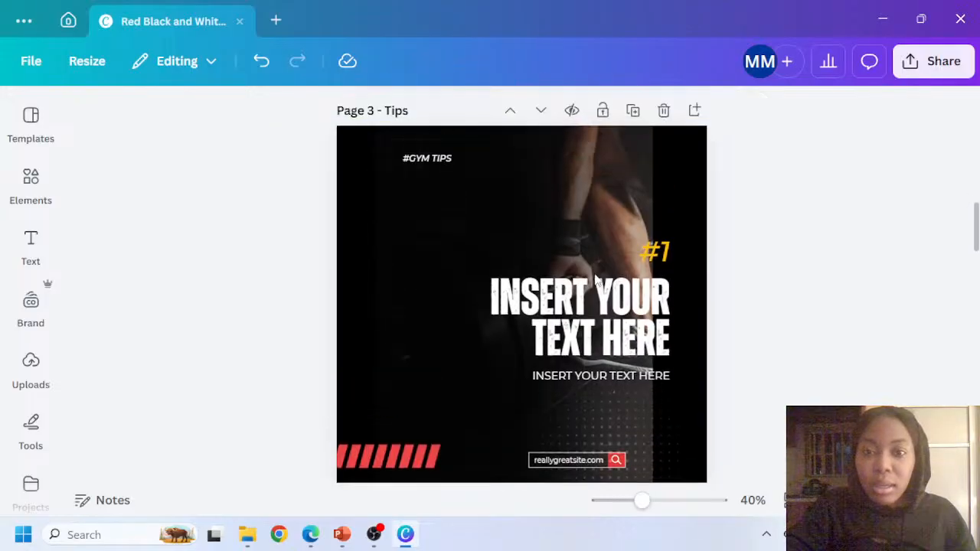
click(374, 454)
shift+click(567, 460)
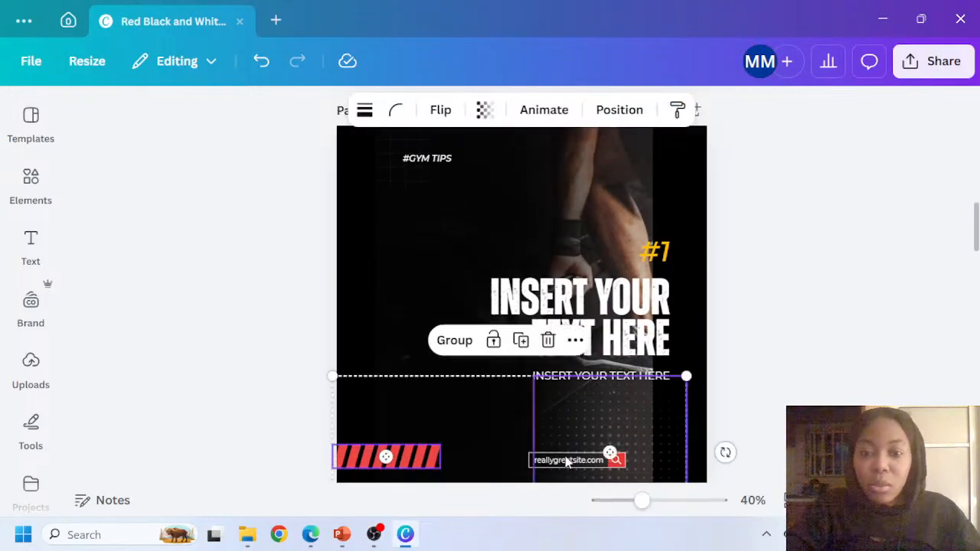
key(Delete)
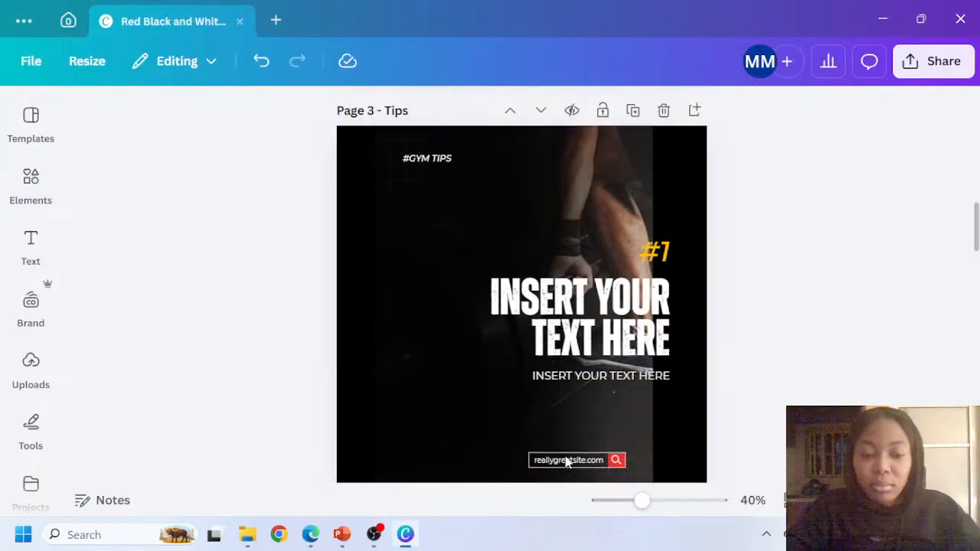
key(ctrl+z)
click(425, 455)
key(Delete)
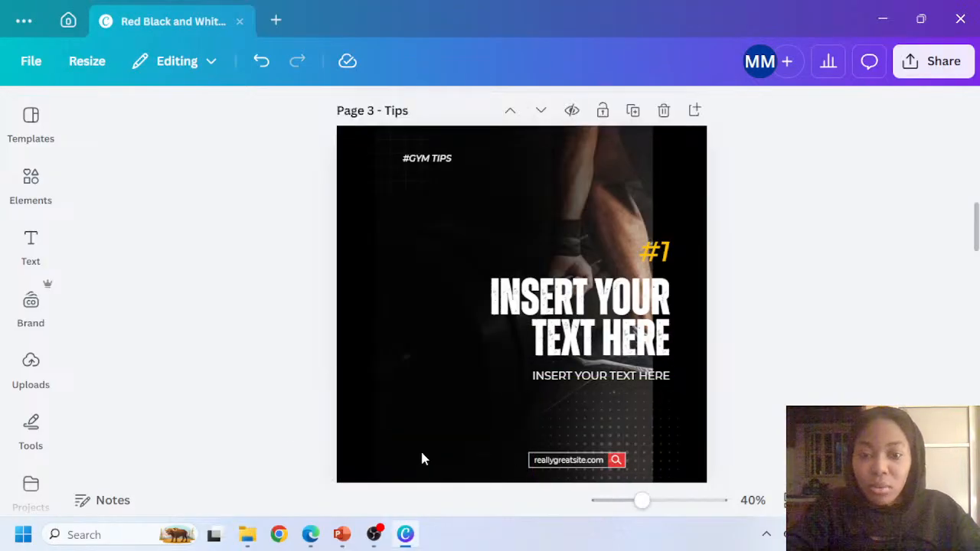
Delete the outlined search box with the red magnifier around page 3's website text
click(563, 463)
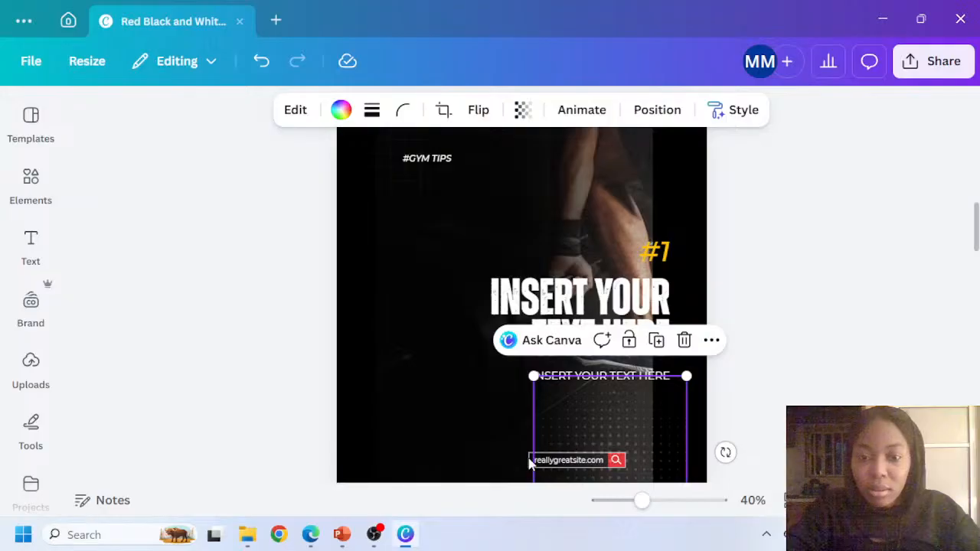
click(530, 463)
key(Delete)
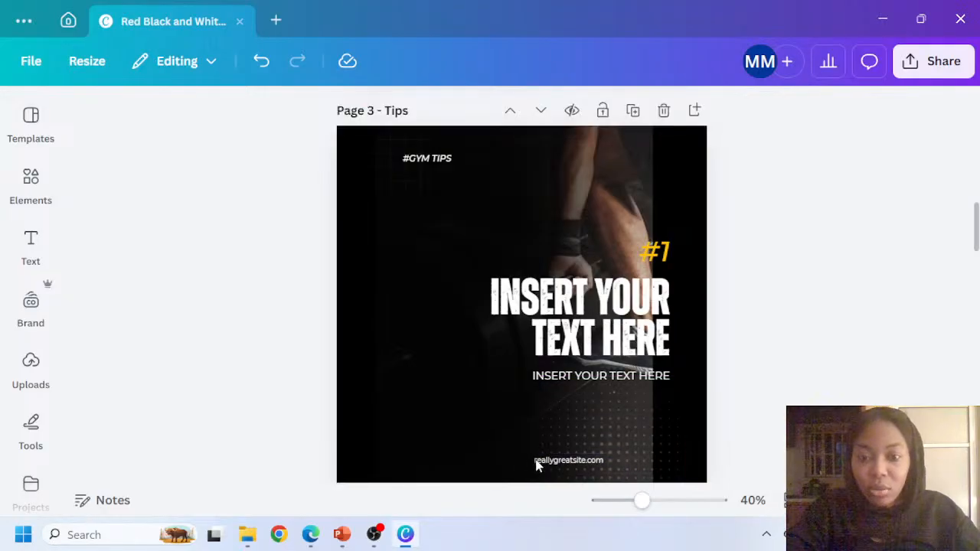
Select the "reallygreatsite.com" text on page 3 through the layer list and delete it
click(529, 463)
click(670, 114)
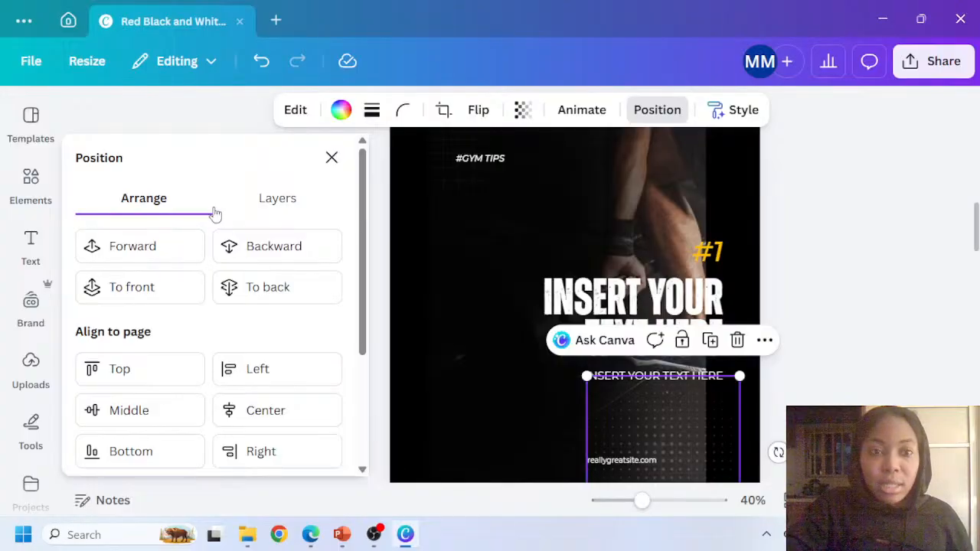
click(279, 198)
scroll(191, 314, down, 2)
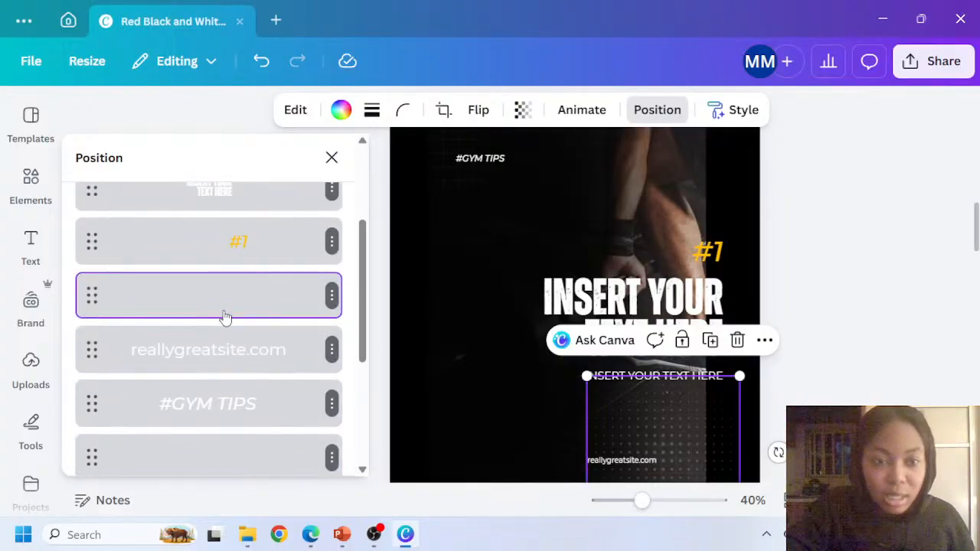
scroll(230, 329, down, 2)
scroll(247, 375, down, 2)
scroll(250, 392, down, 1)
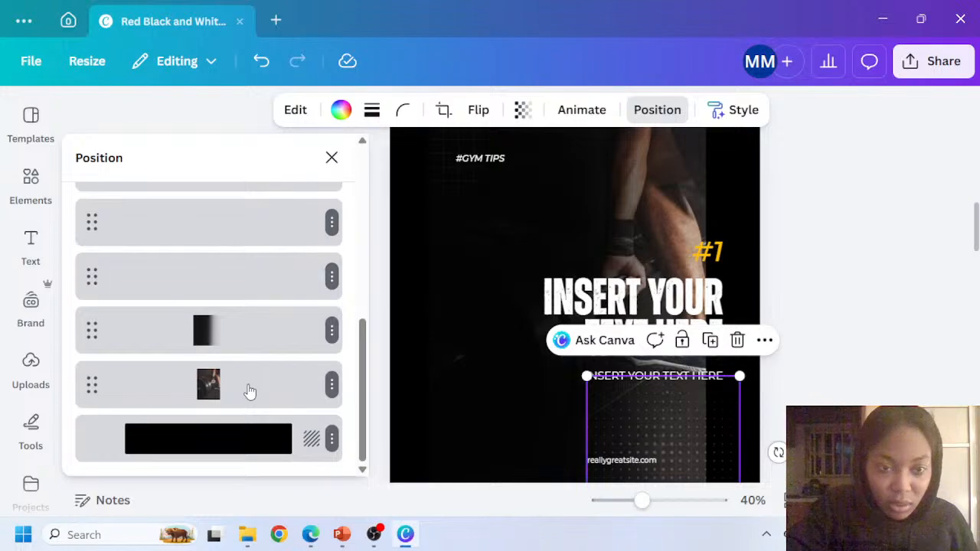
scroll(208, 334, up, 3)
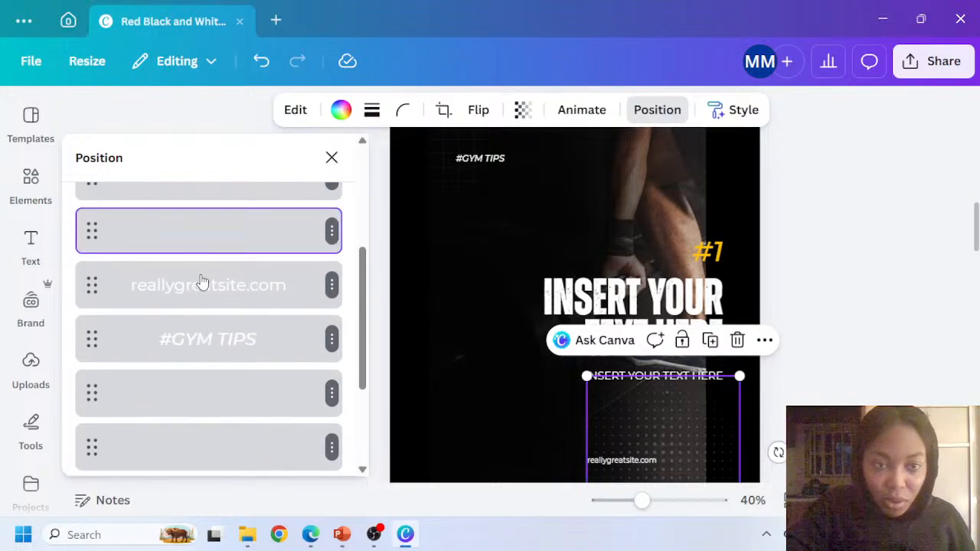
scroll(201, 284, up, 2)
click(227, 372)
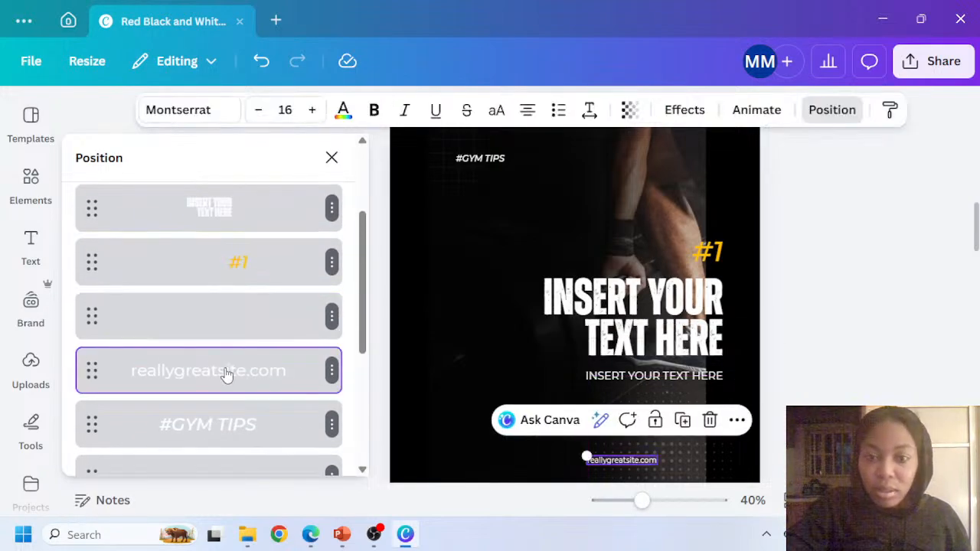
key(Delete)
Move page 3's "#GYM TIPS" label to page 2's upper right corner and paste it at the same spot on page 3
scroll(630, 247, up, 3)
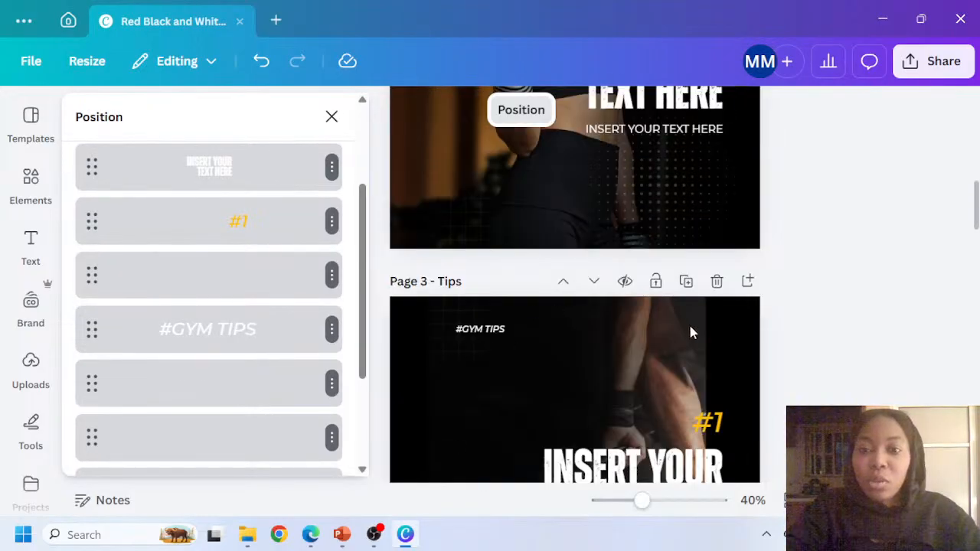
click(481, 331)
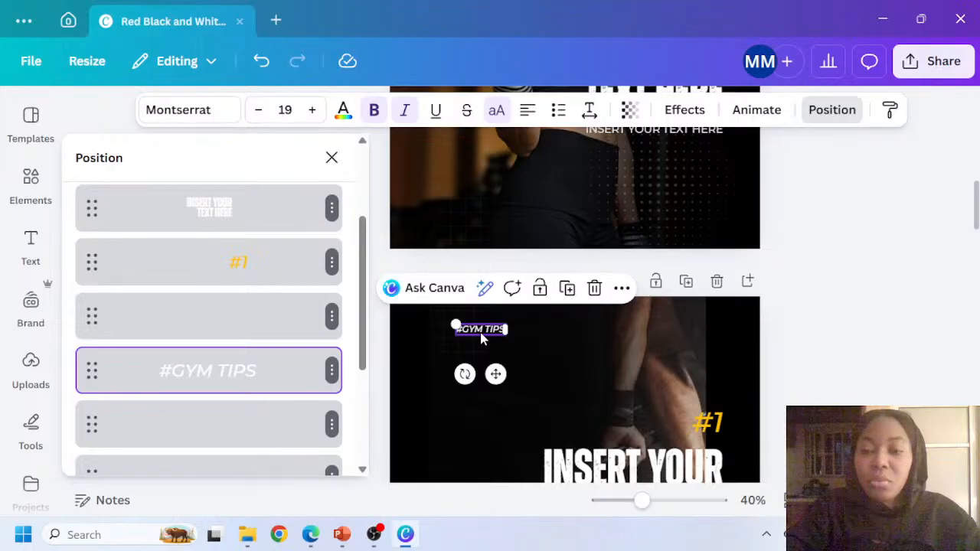
drag(481, 337, 700, 168)
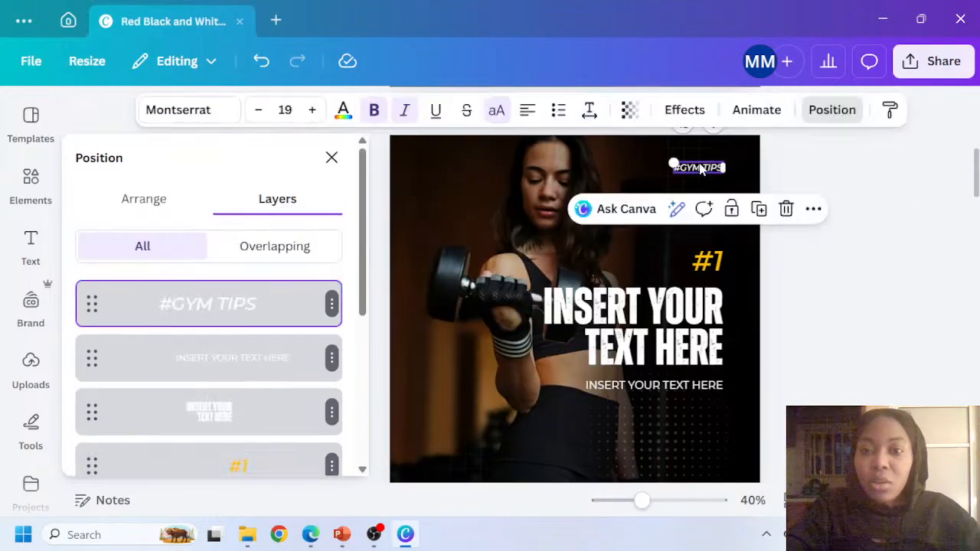
scroll(729, 186, down, 3)
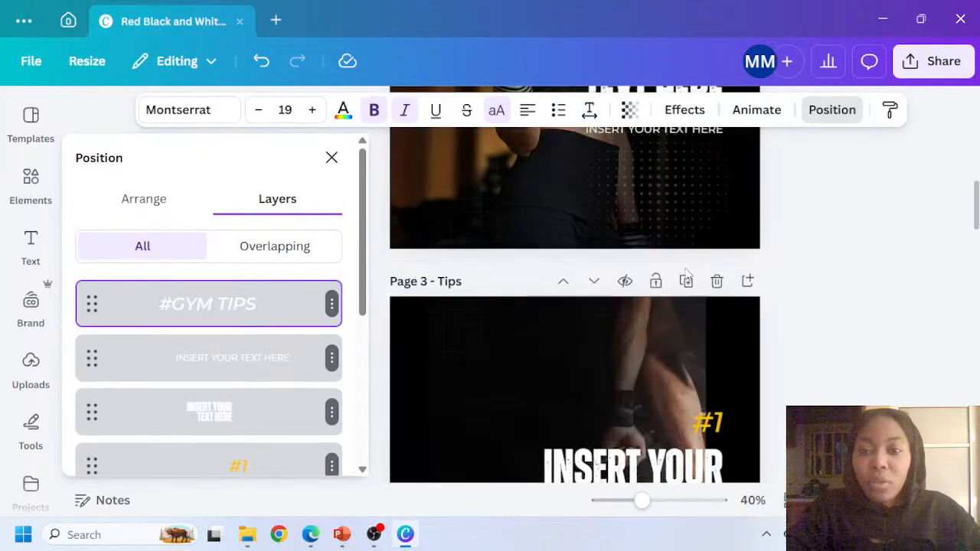
click(684, 319)
key(ctrl+v)
scroll(705, 329, down, 2)
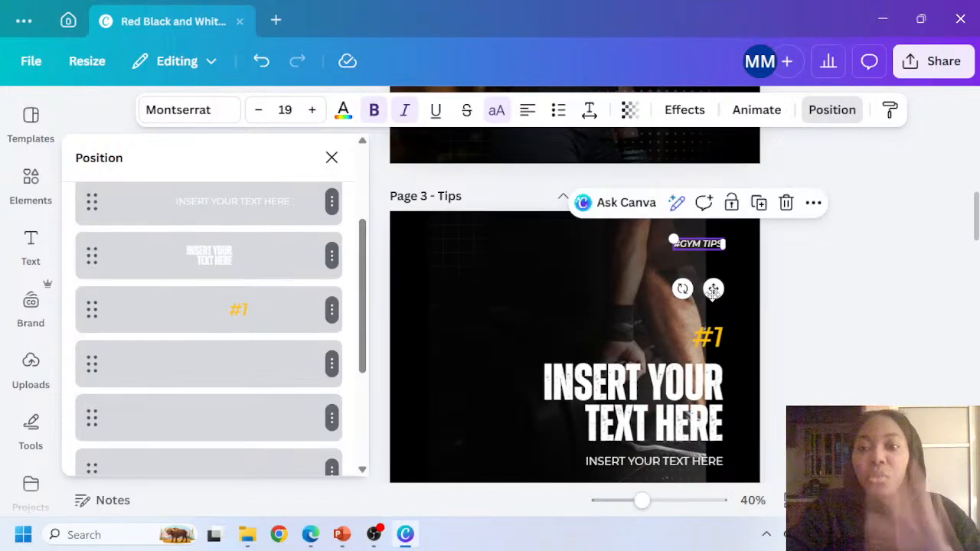
Shift page 3's dark gradient overlay toward the left edge and delete the faint grid pattern in the upper left corner
click(490, 274)
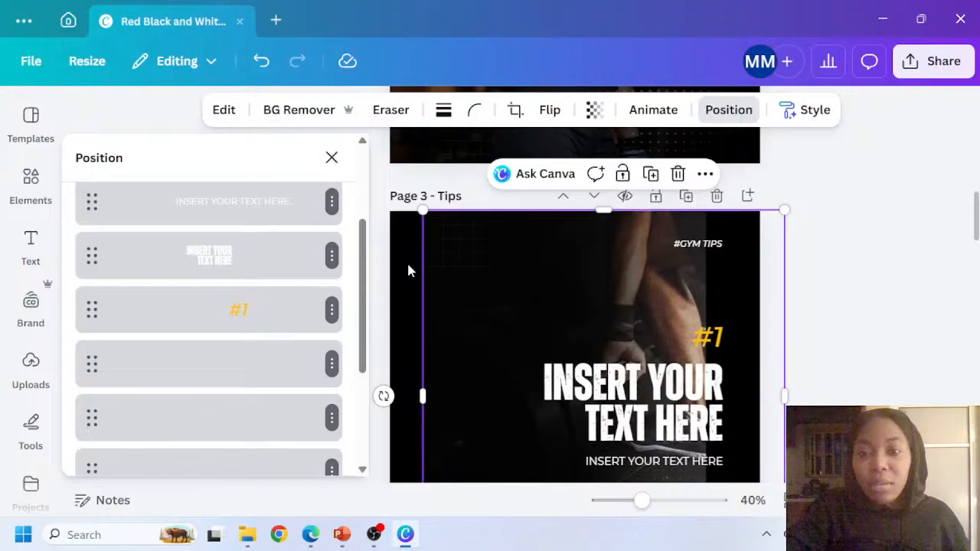
drag(480, 274, 426, 262)
key(Delete)
Move page 3's barbell photo right and slightly down so it reaches past the page's right edge
click(576, 290)
click(672, 310)
drag(655, 276, 719, 267)
scroll(814, 227, down, 2)
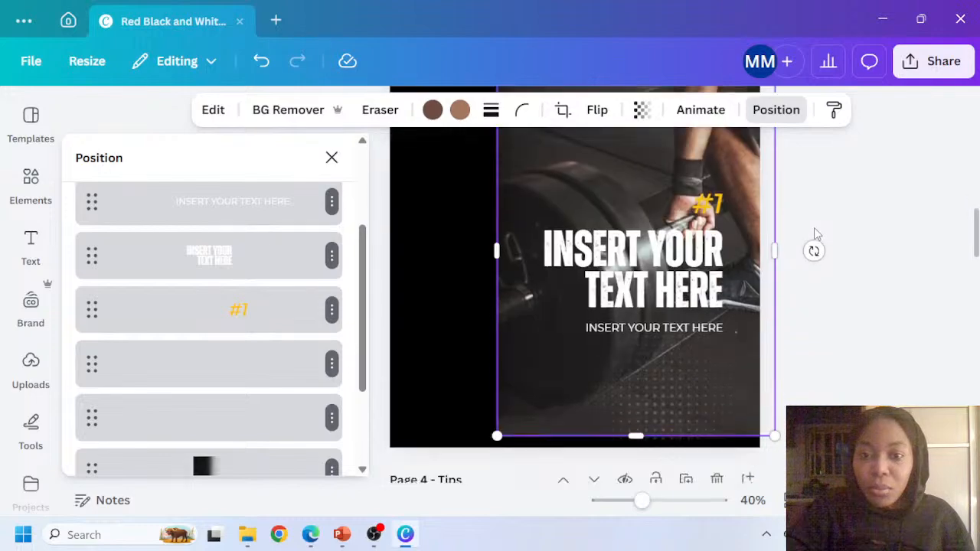
scroll(778, 264, up, 1)
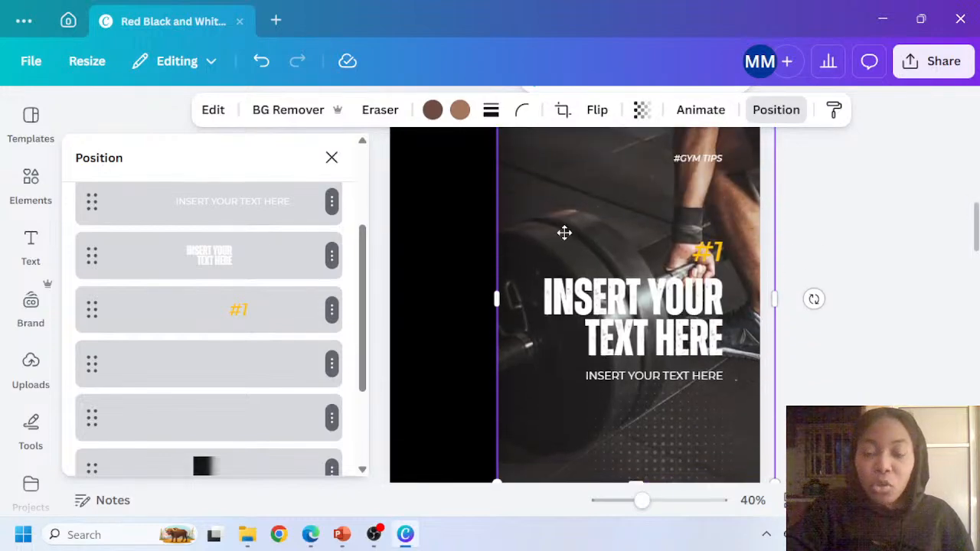
drag(565, 231, 577, 253)
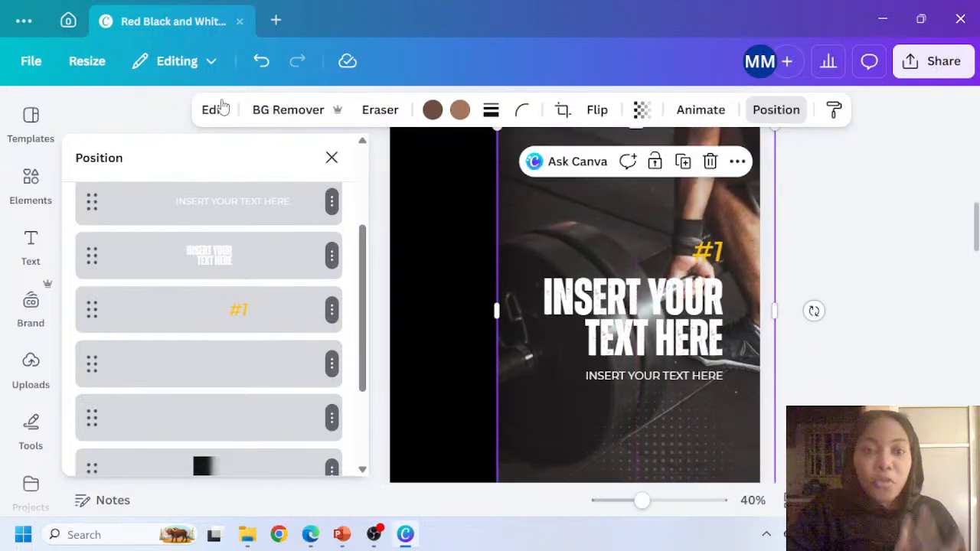
Browse the free "Gym equipments" photos and add the recommended shoelace-tying photo to page 3
click(44, 192)
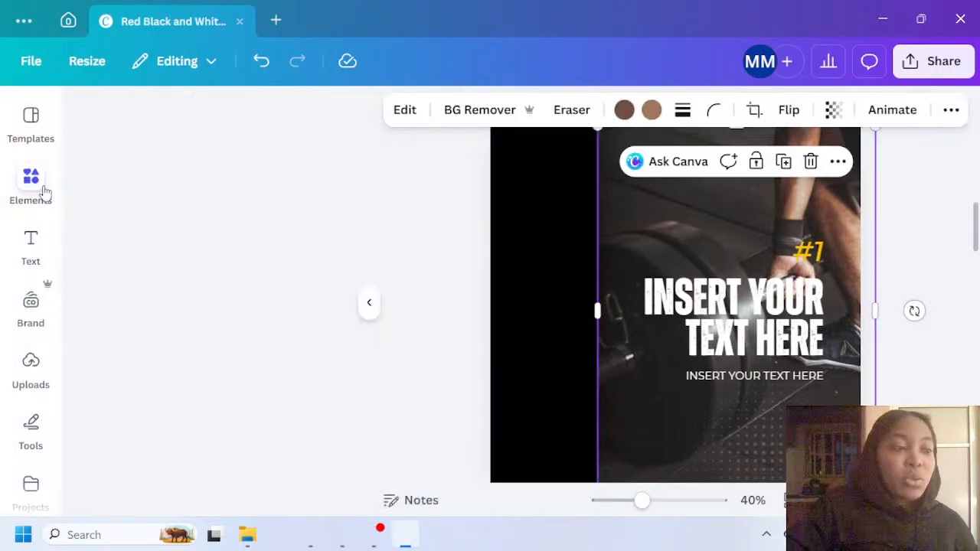
scroll(172, 314, down, 3)
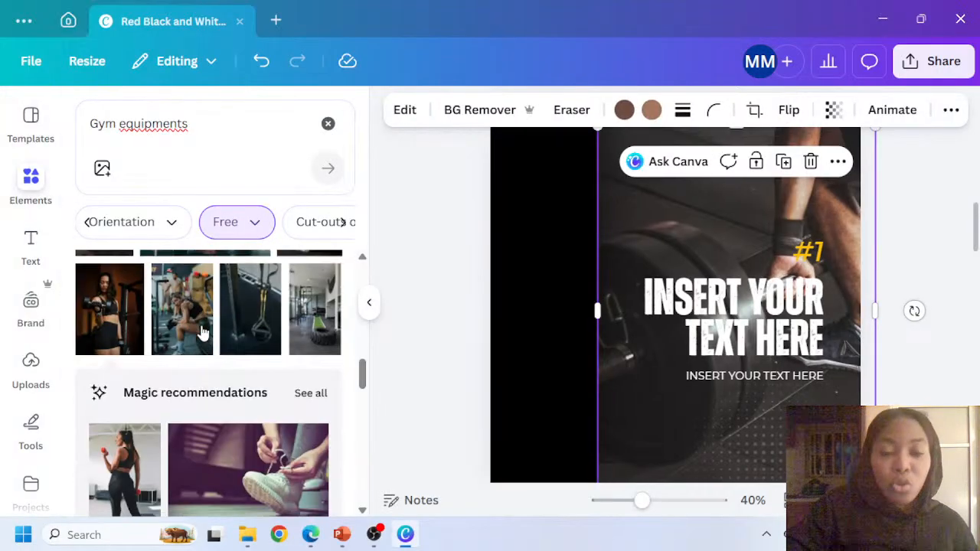
scroll(203, 344, down, 1)
scroll(184, 385, down, 2)
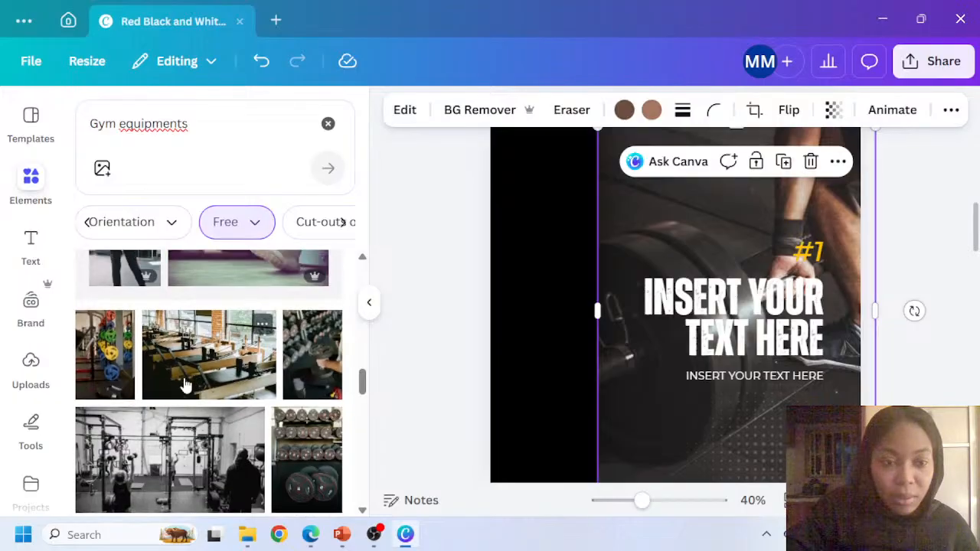
scroll(184, 385, up, 2)
scroll(197, 372, down, 1)
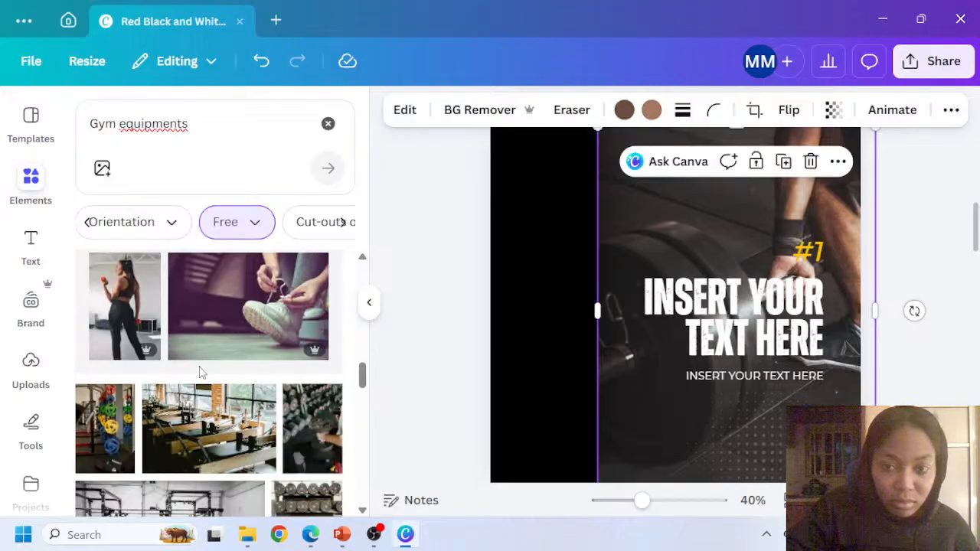
scroll(198, 380, down, 1)
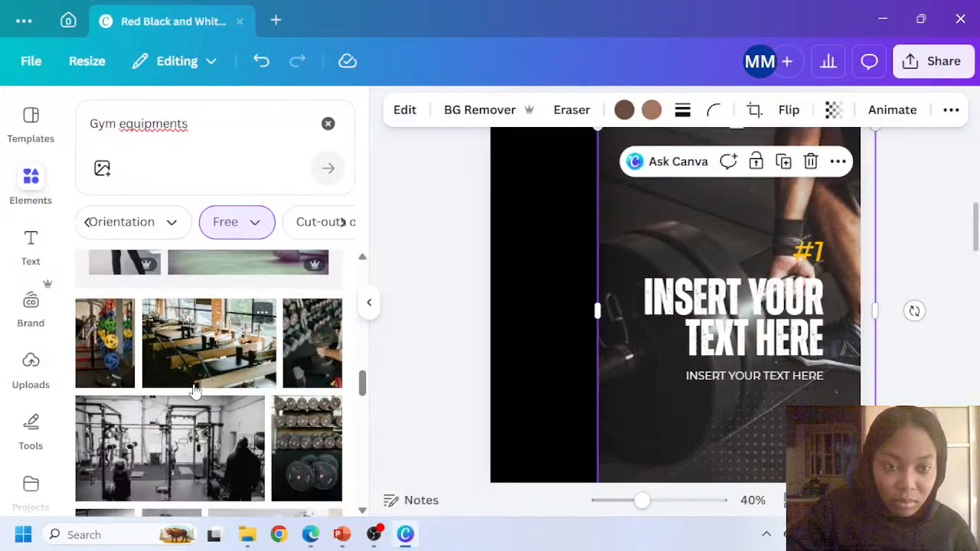
scroll(195, 391, down, 1)
scroll(200, 383, up, 2)
scroll(209, 377, down, 1)
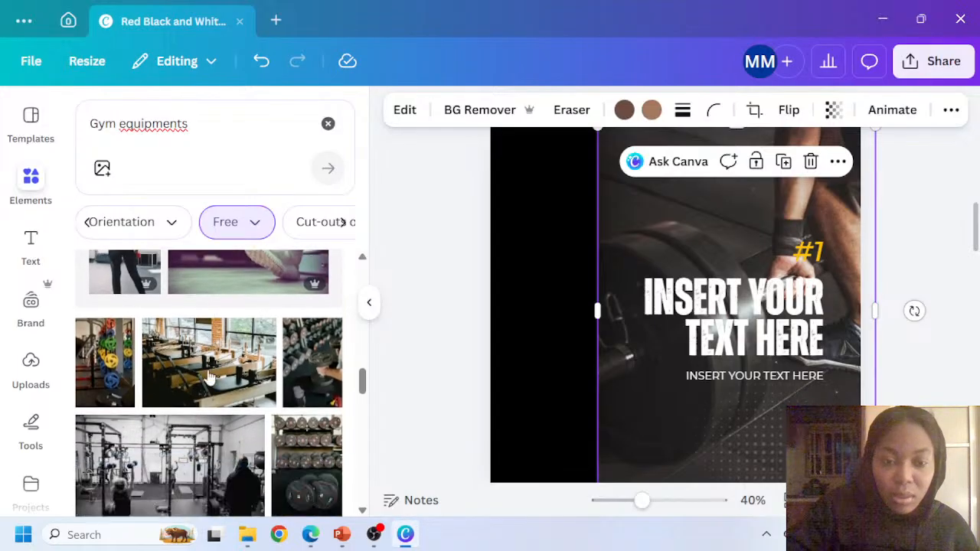
scroll(209, 377, down, 2)
scroll(205, 383, down, 2)
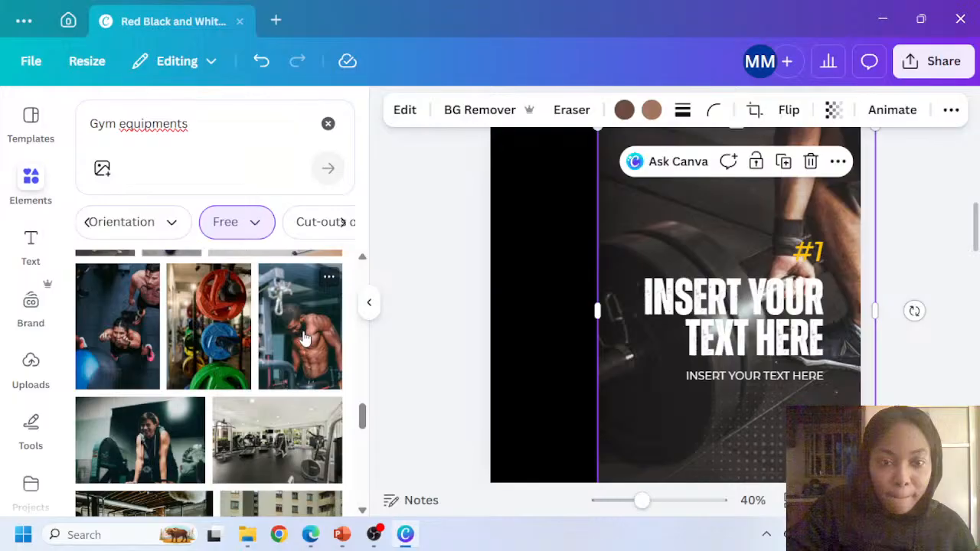
scroll(299, 329, down, 1)
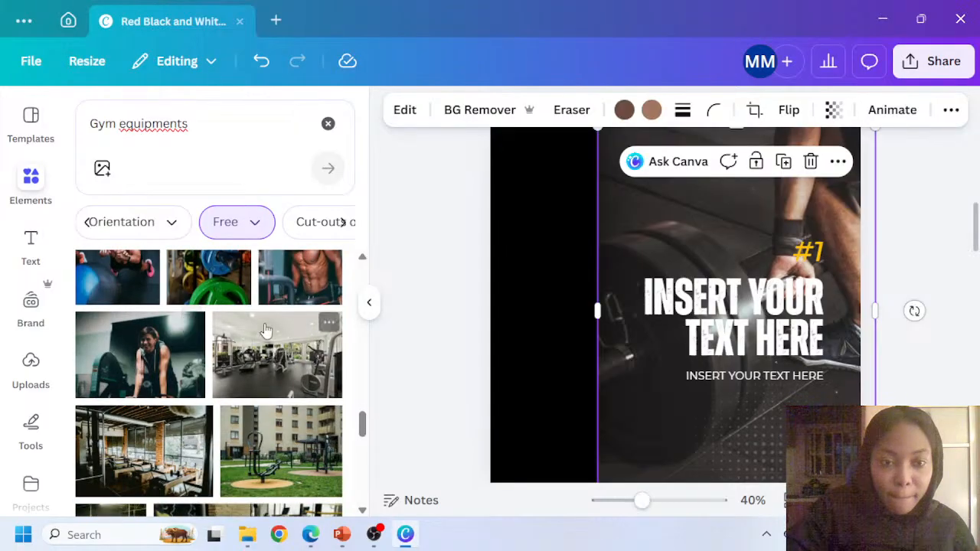
scroll(314, 349, up, 2)
scroll(318, 352, up, 1)
scroll(318, 351, up, 5)
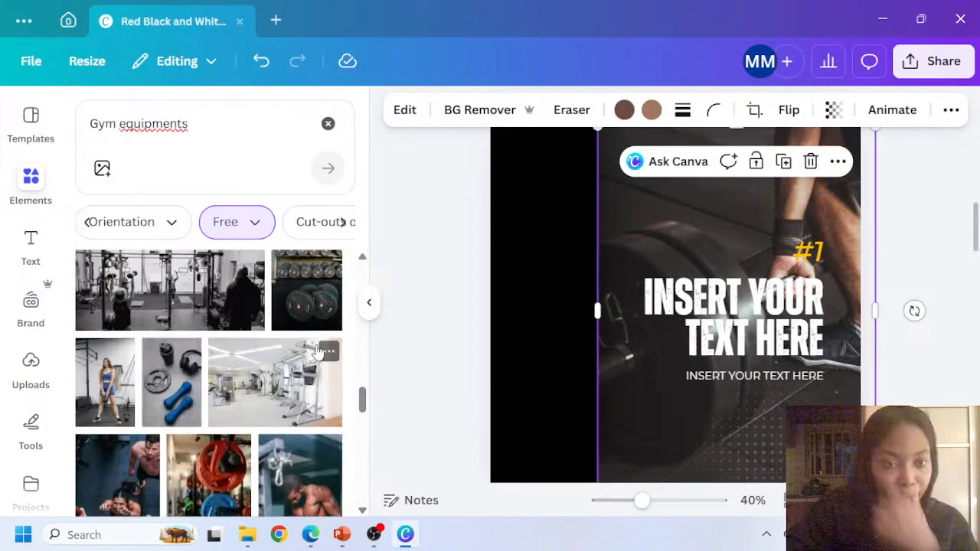
scroll(317, 352, up, 3)
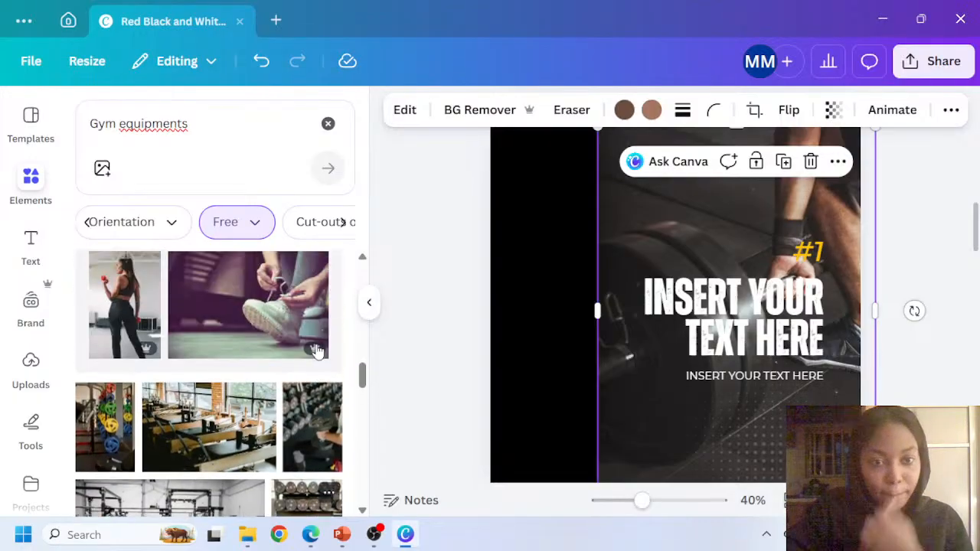
click(277, 403)
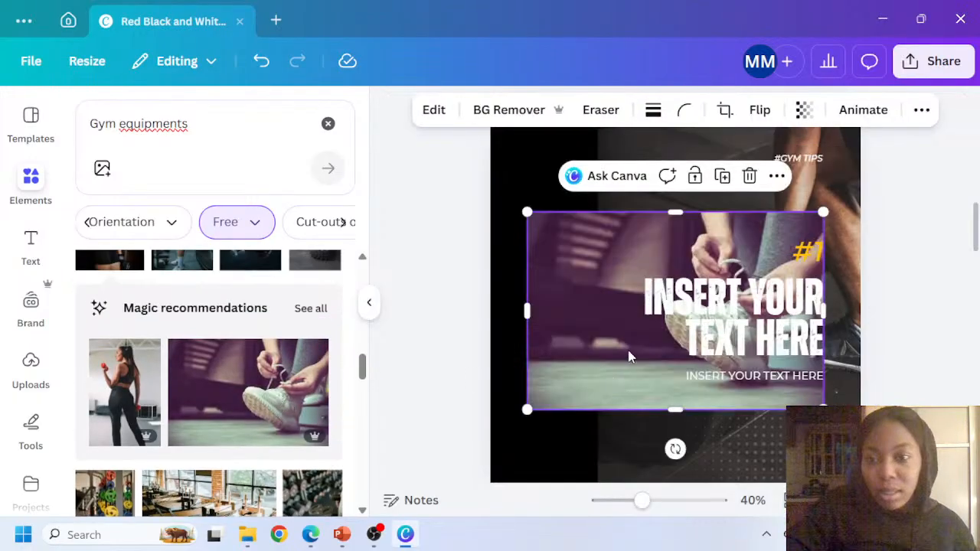
Set the shoelace-tying photo as page 3's background and remove the old barbell photo covering it
drag(645, 317, 714, 268)
key(ctrl+z)
click(588, 290)
drag(587, 290, 611, 220)
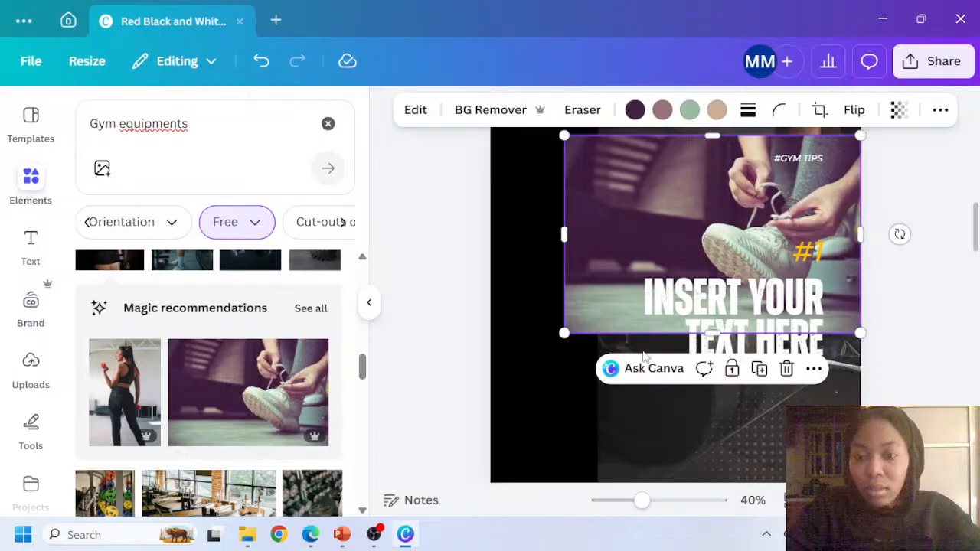
right_click(722, 198)
scroll(826, 352, down, 1)
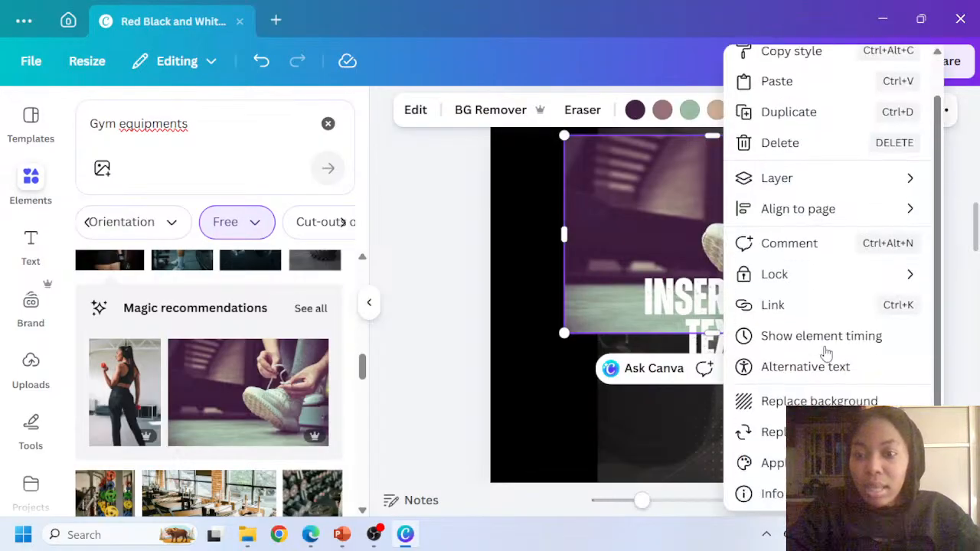
click(826, 396)
click(773, 173)
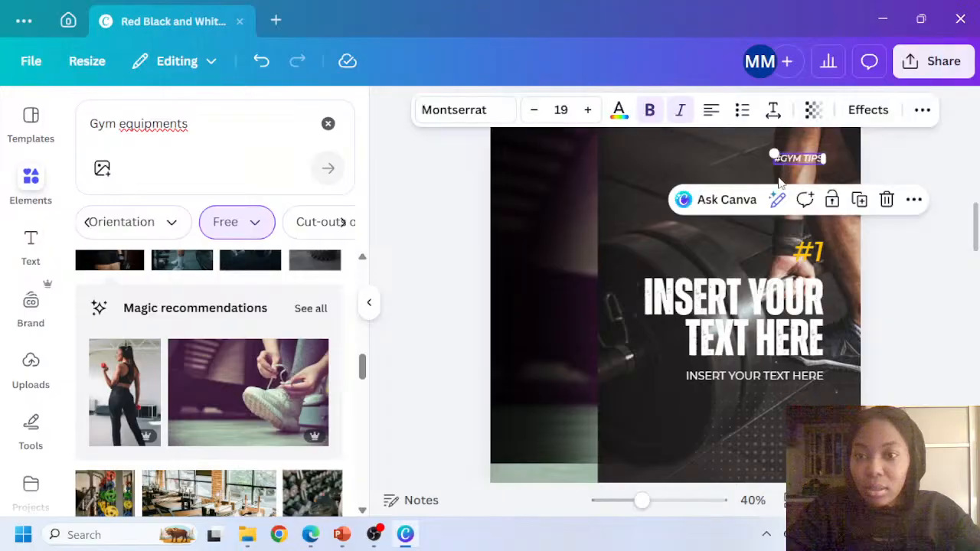
click(703, 159)
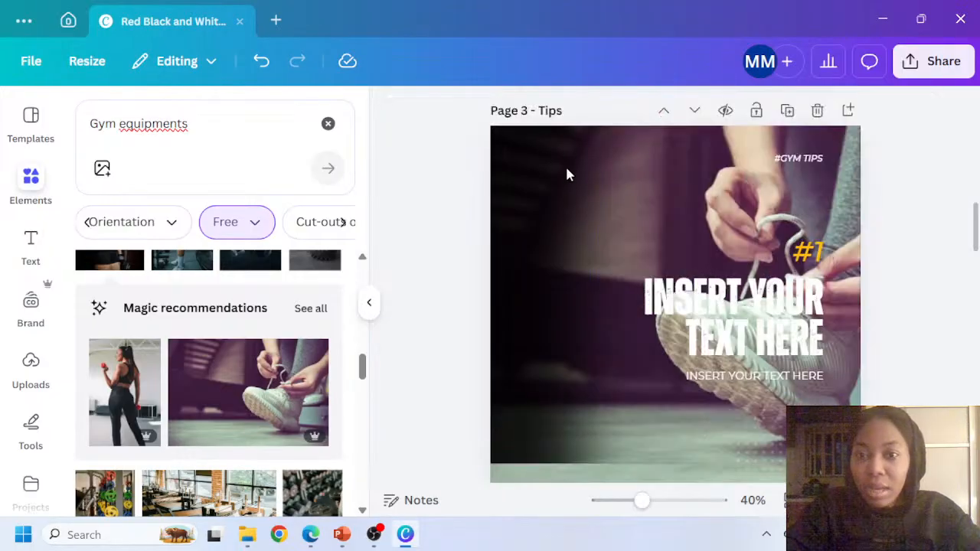
Copy page 2's dark gradient overlay onto page 3 and delete page 3's original left-side gradient
click(568, 184)
scroll(645, 205, up, 4)
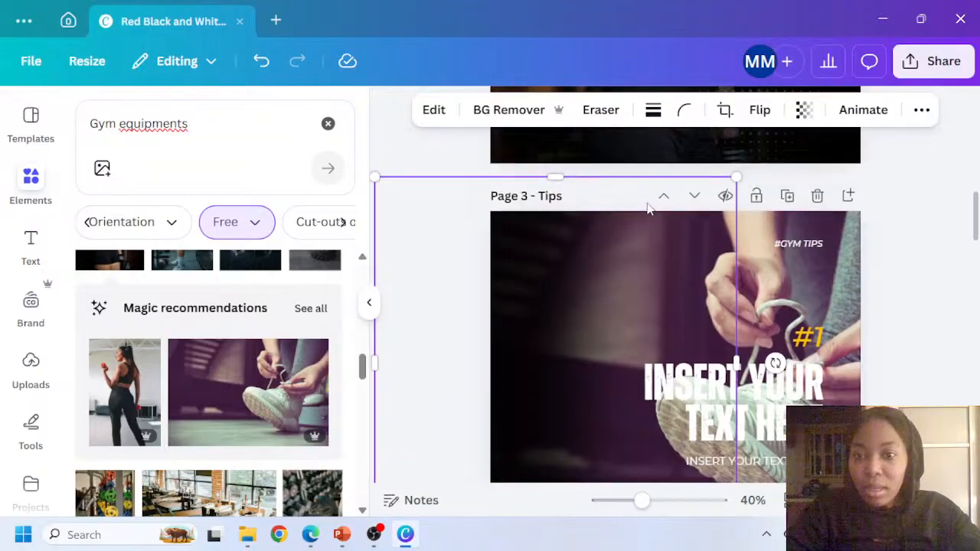
click(708, 264)
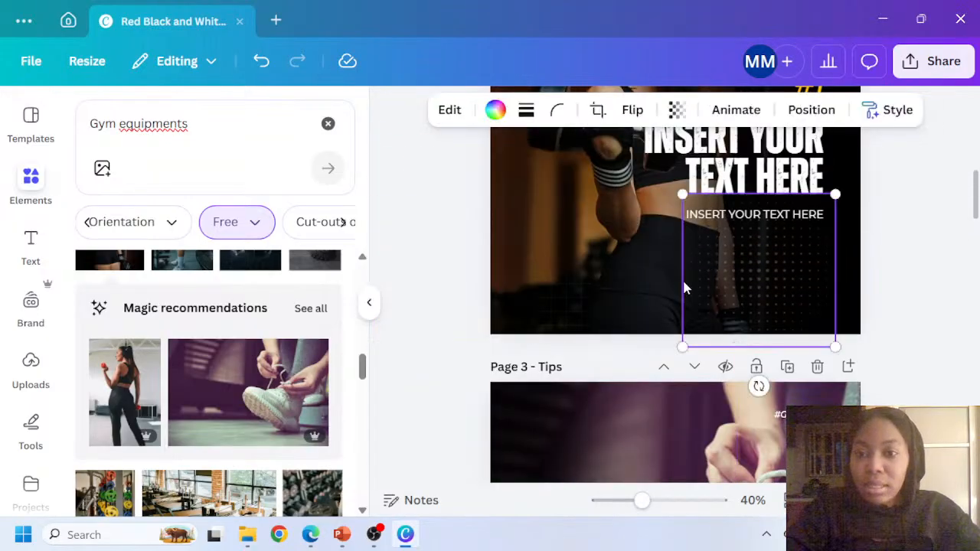
scroll(708, 264, up, 5)
click(719, 262)
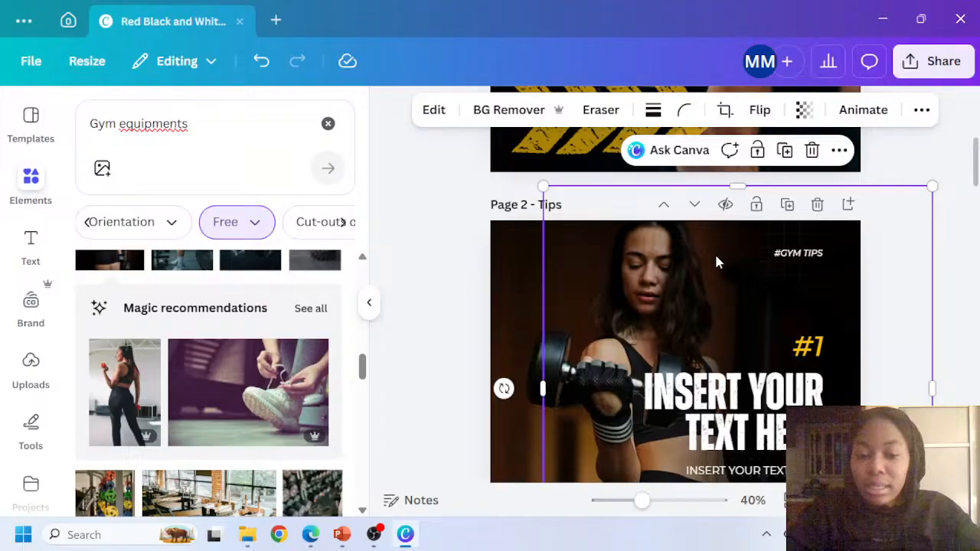
scroll(715, 261, down, 8)
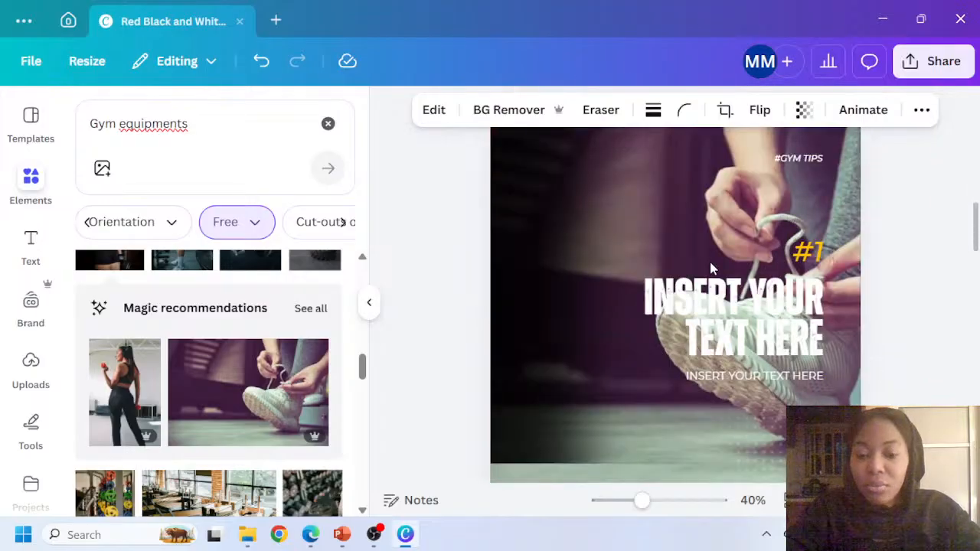
click(710, 262)
click(518, 196)
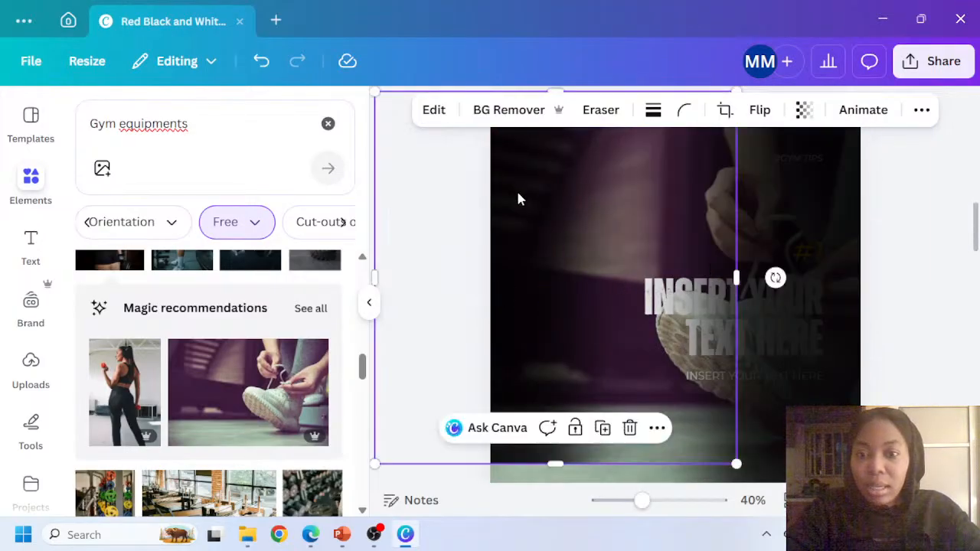
key(Delete)
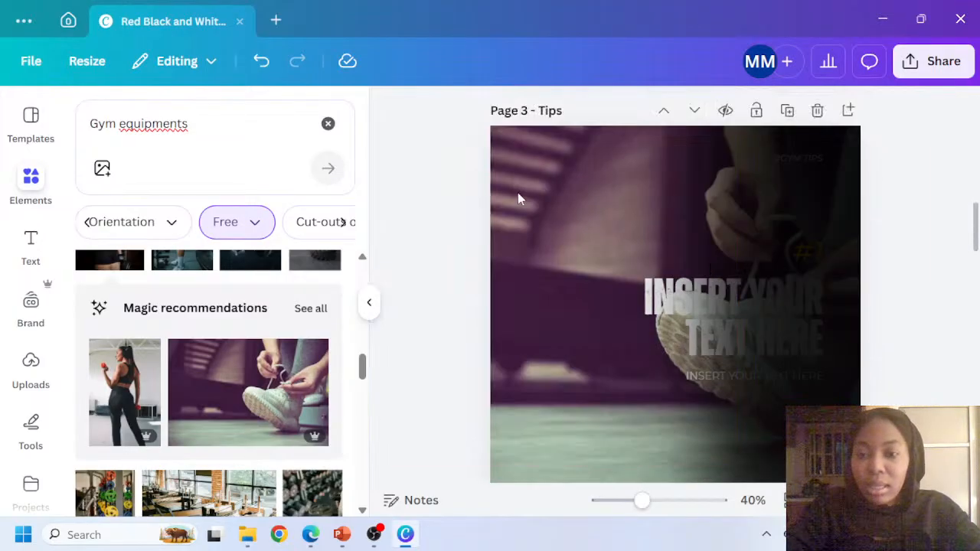
Try shifting the copied gradient overlay to the left edge of page 3, clear of the placeholder texts
click(812, 177)
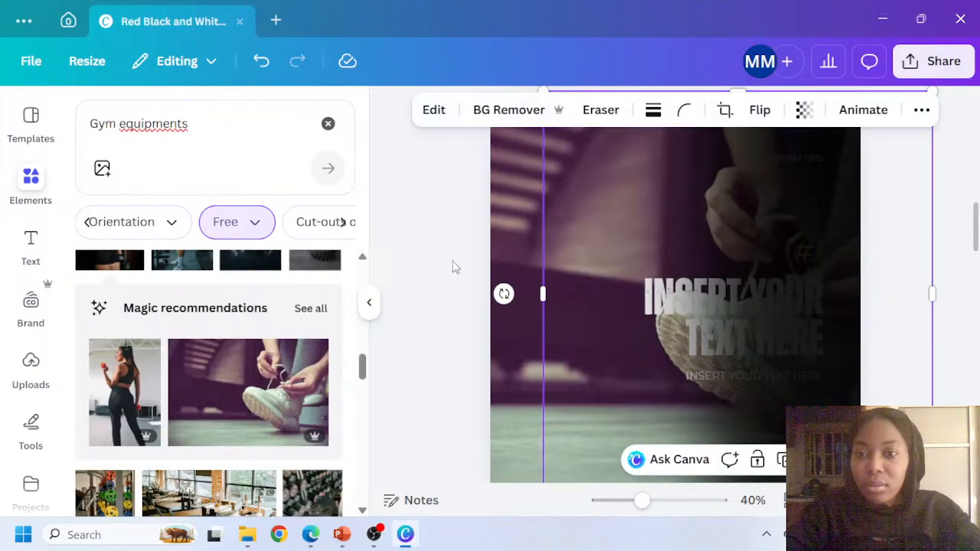
drag(453, 267, 420, 257)
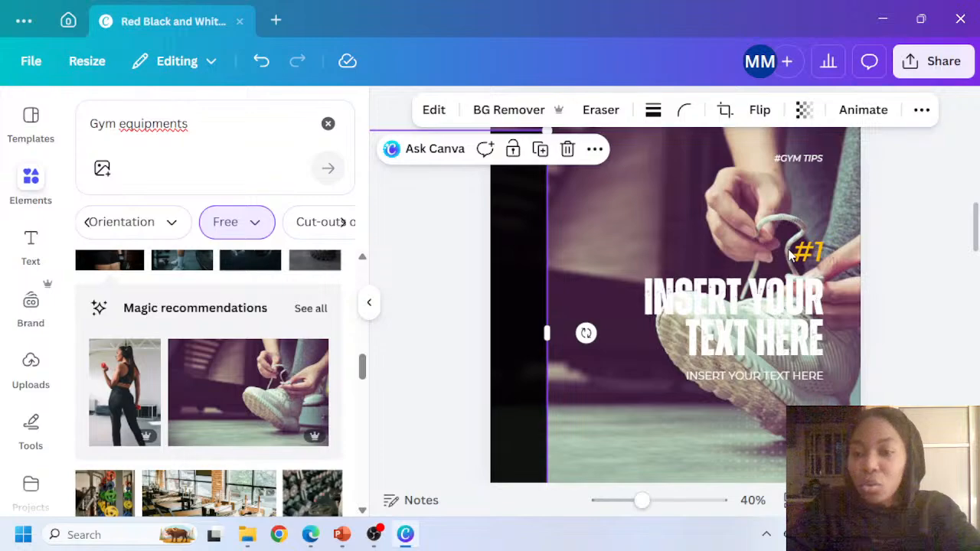
click(811, 204)
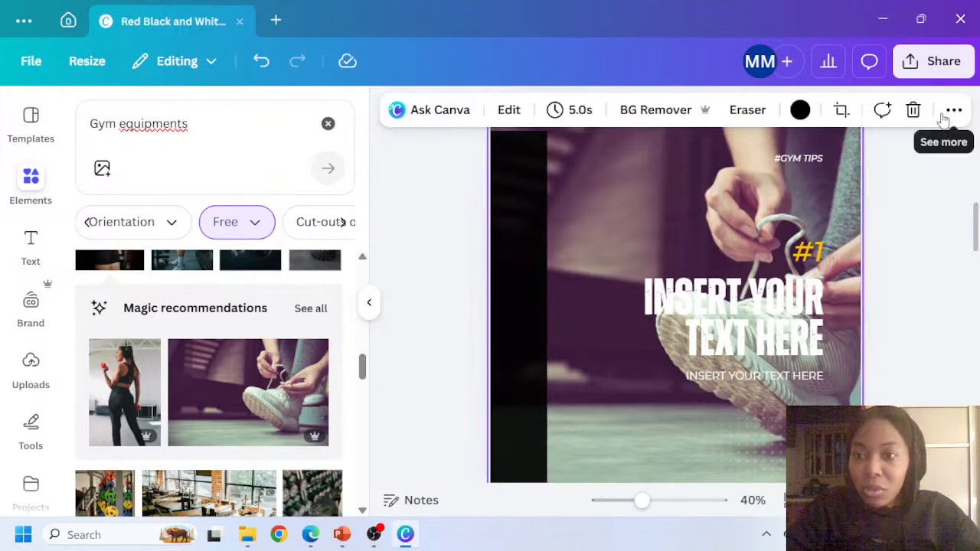
Undo the gradient overlay changes on page 3 and the removal of its barbell photo
key(ctrl+z)
key(ctrl+z)
key(ctrl+z)
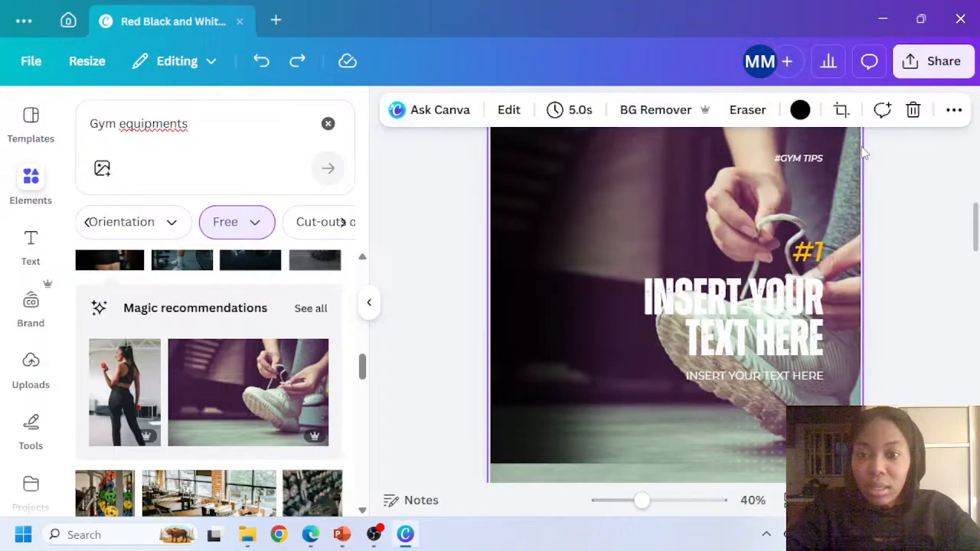
key(ctrl+z)
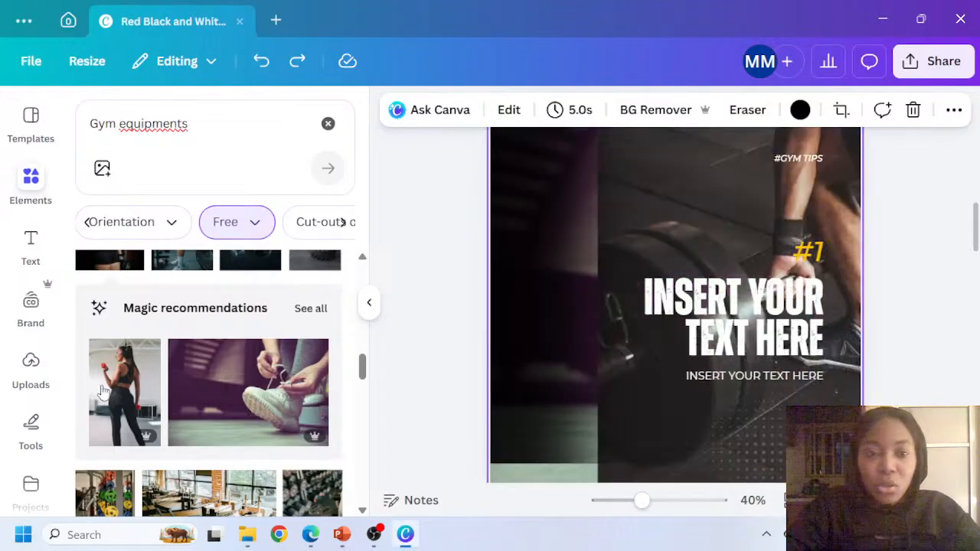
Add the recommended shoelace-tying photo to page 3 again
click(248, 392)
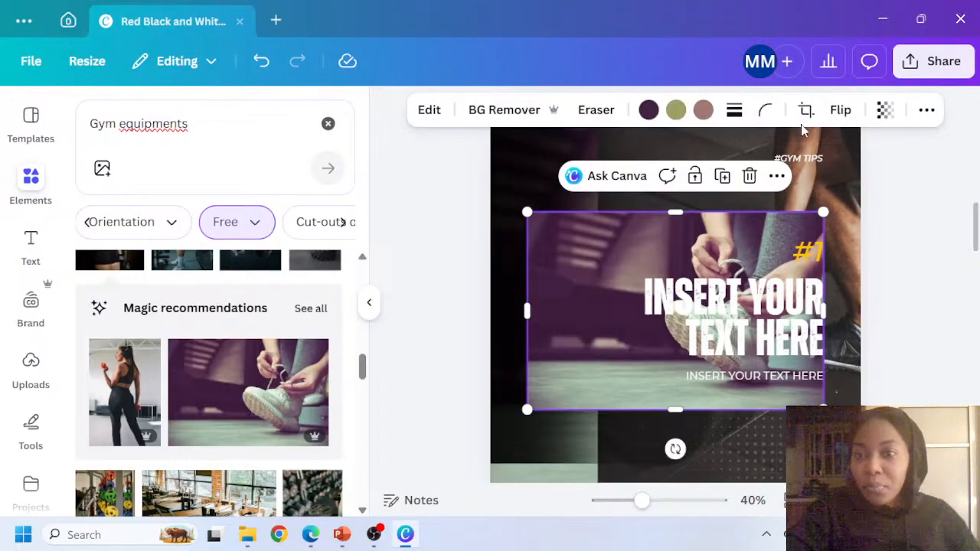
Flip the shoelace-tying photo on page 3 horizontally
click(840, 109)
click(842, 154)
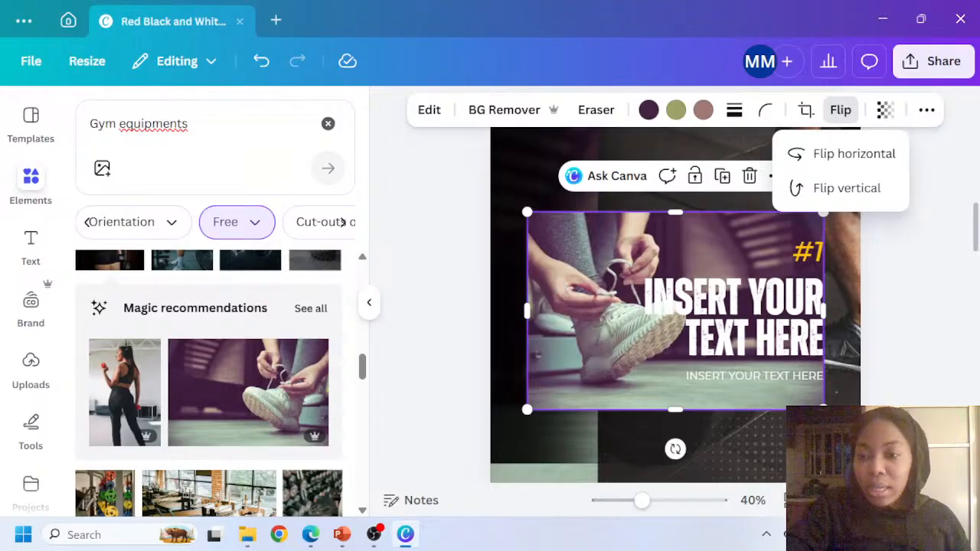
click(828, 500)
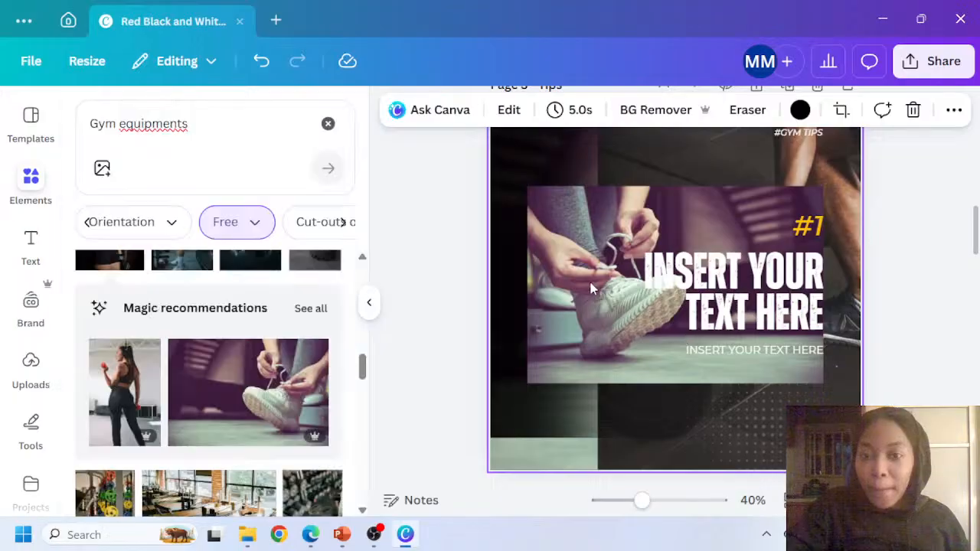
Replace page 3's background with the flipped shoelace-tying photo
click(591, 284)
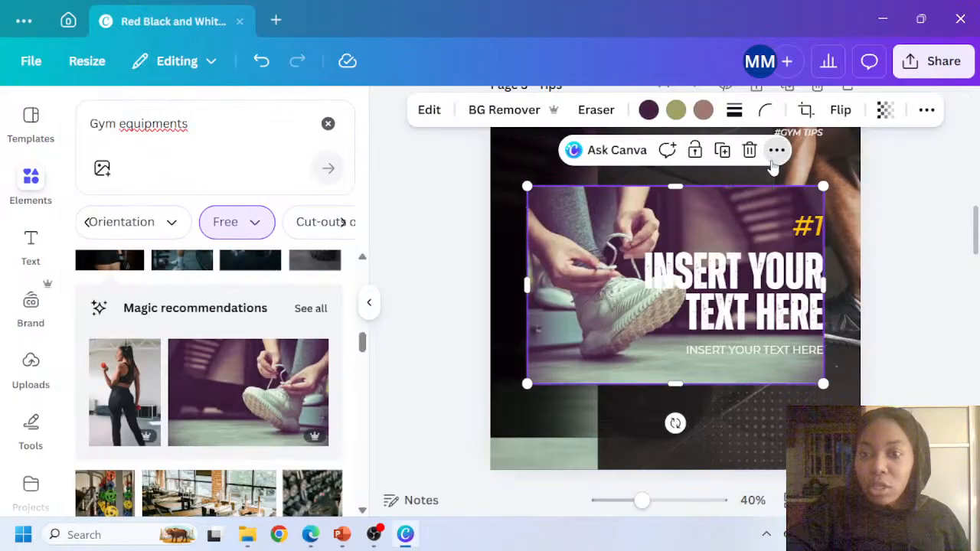
click(776, 151)
scroll(774, 383, down, 3)
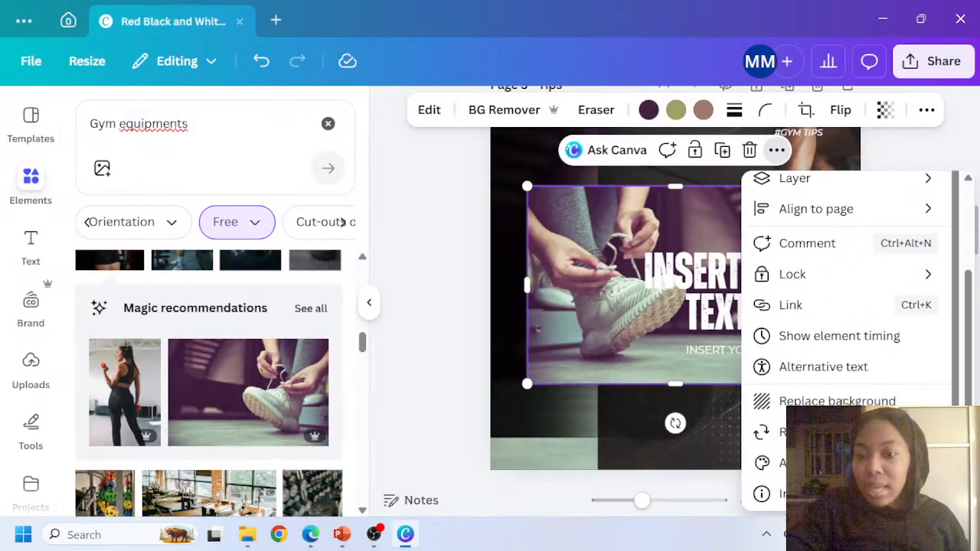
click(837, 401)
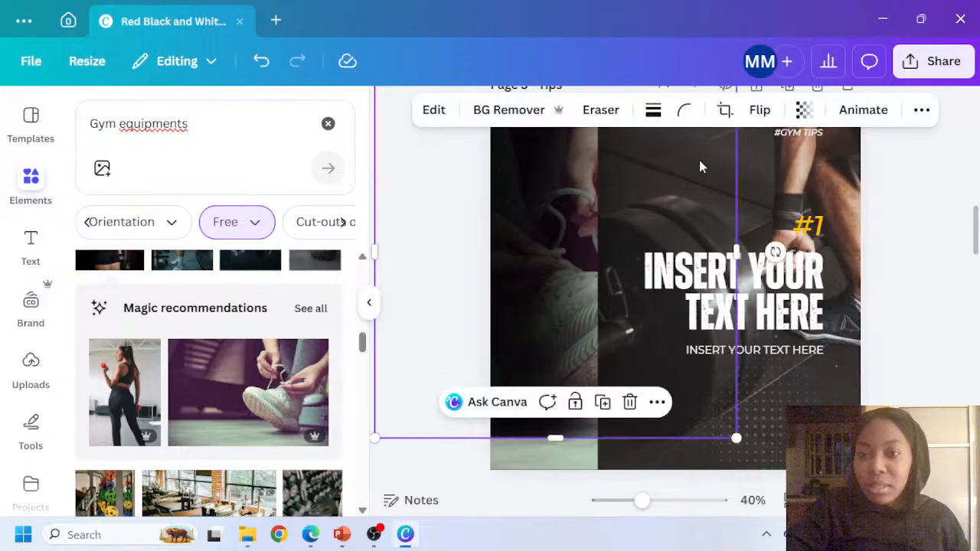
key(Escape)
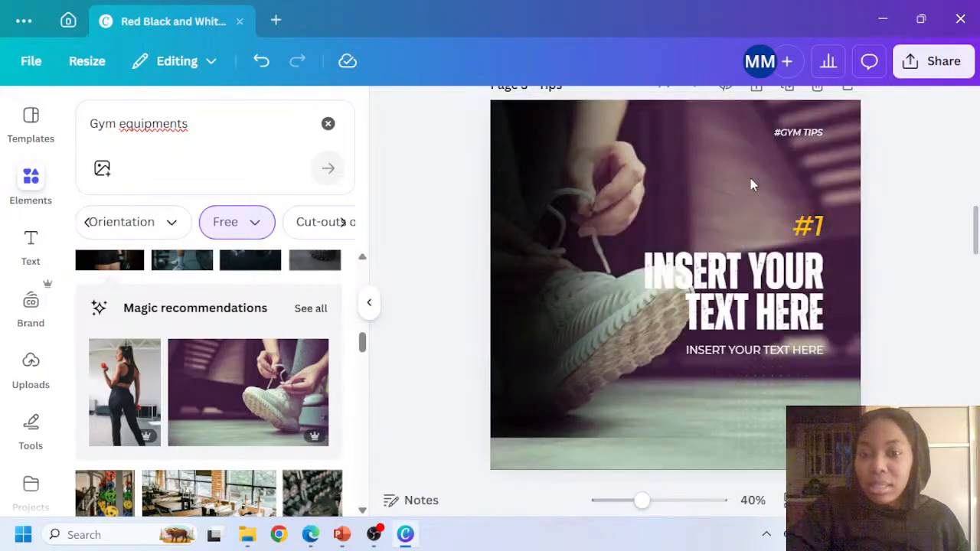
Copy the dark gradient overlay from page 2 onto page 3 and delete page 3's original gradient over the left side
click(531, 282)
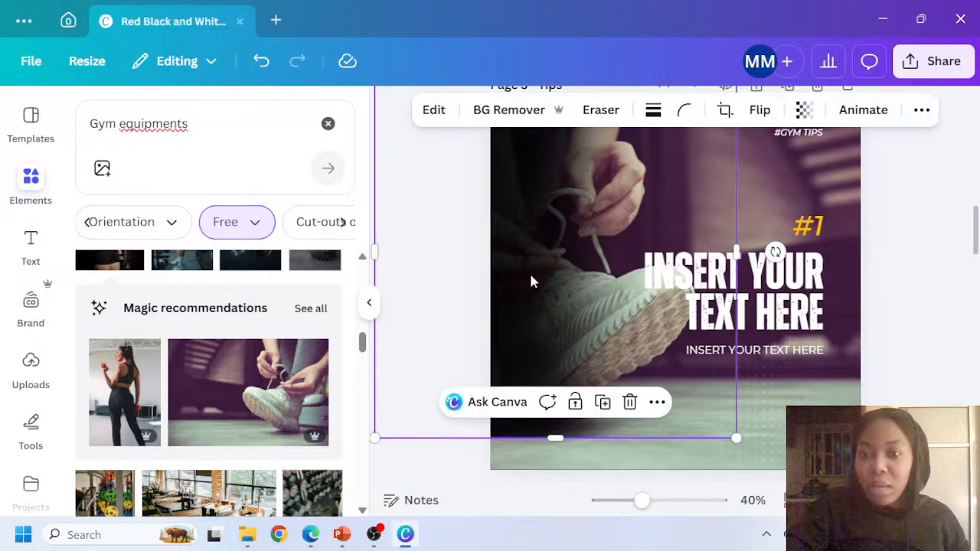
scroll(621, 237, up, 10)
scroll(713, 201, down, 2)
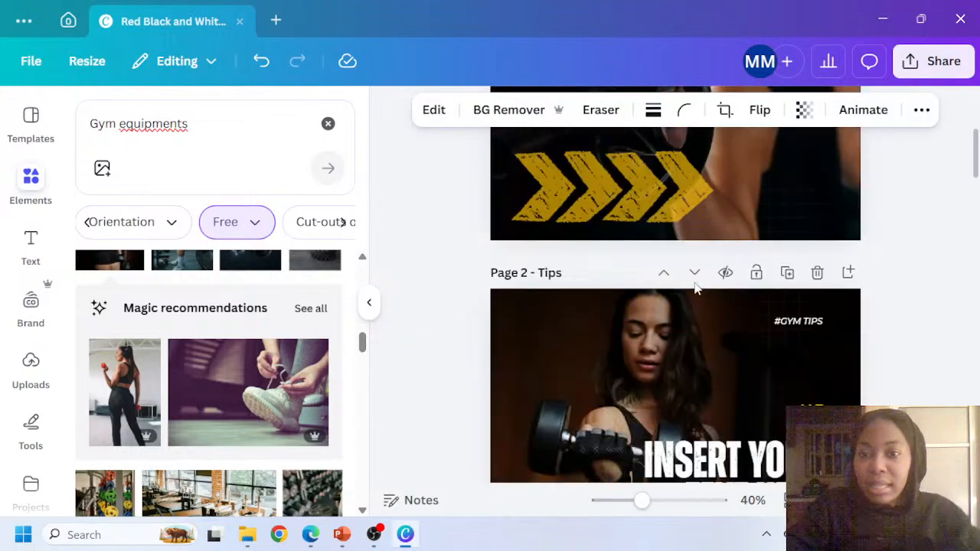
click(716, 297)
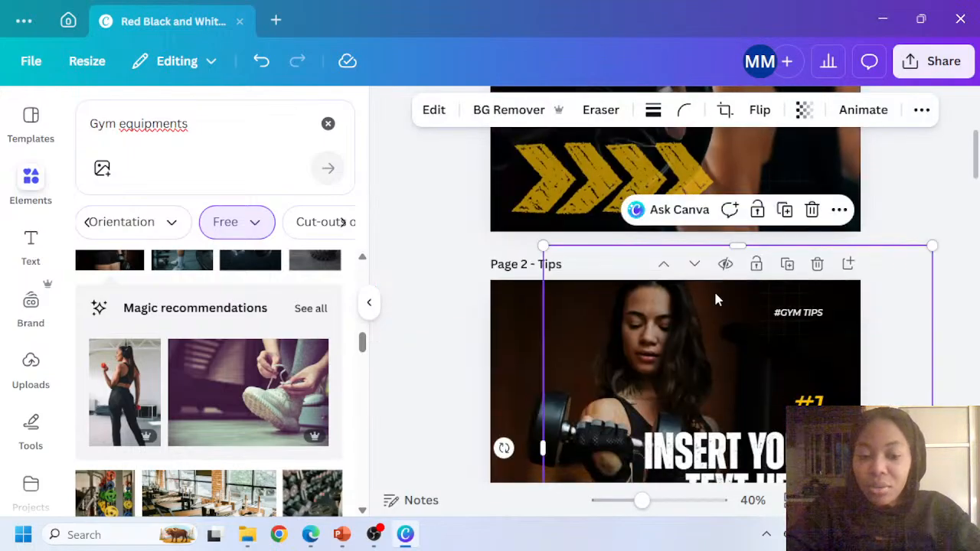
scroll(716, 299, down, 10)
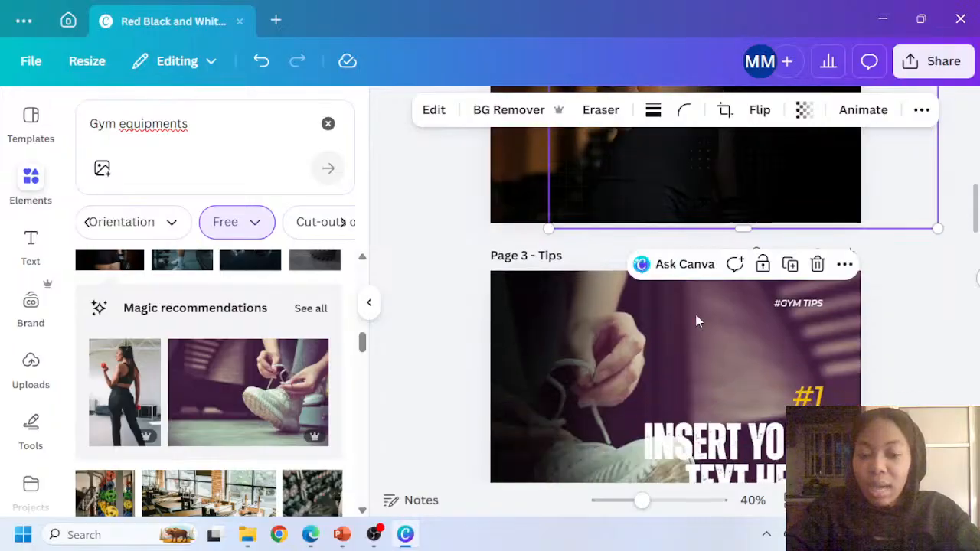
key(ctrl+z)
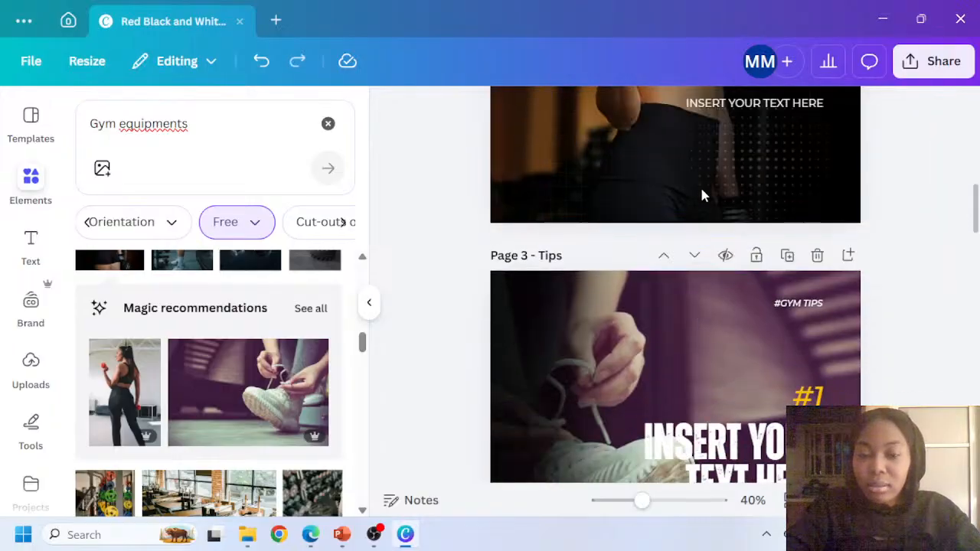
scroll(667, 264, down, 3)
scroll(668, 260, up, 1)
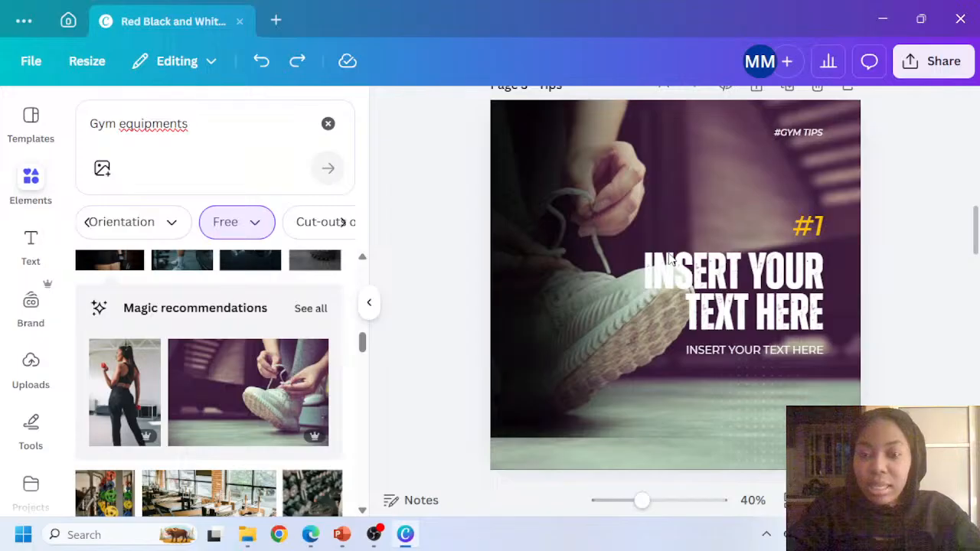
key(ctrl+y)
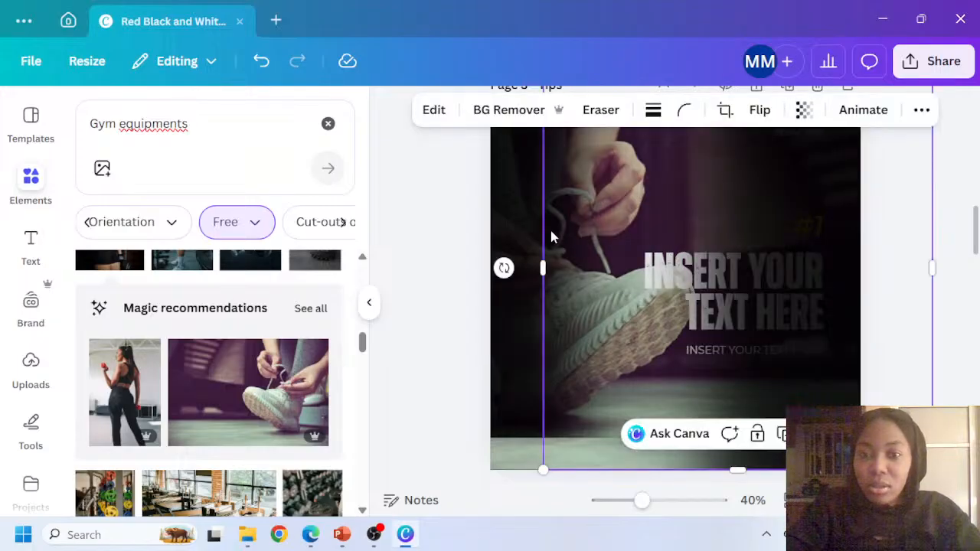
drag(549, 227, 525, 211)
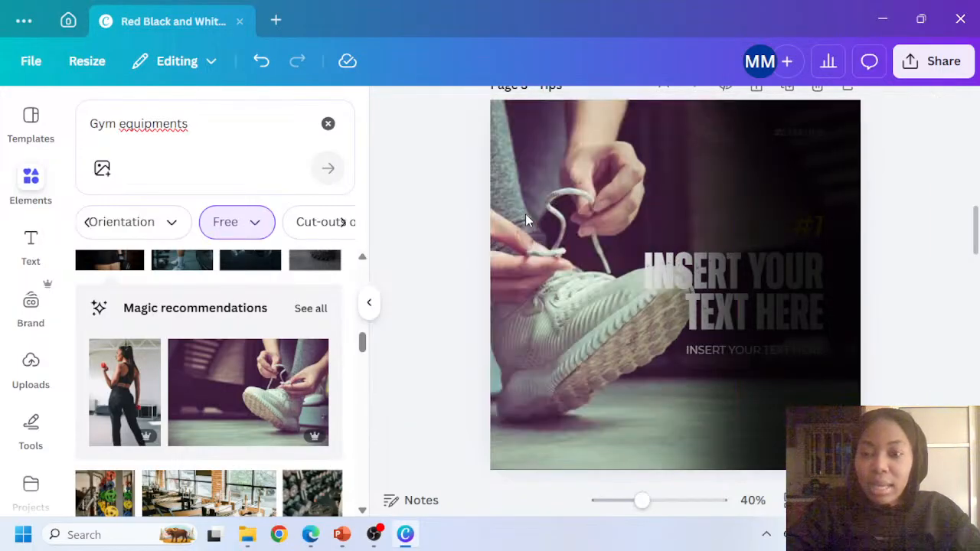
Send the pasted dark gradient on page 3 to the back so it sits behind the text
click(798, 150)
click(922, 110)
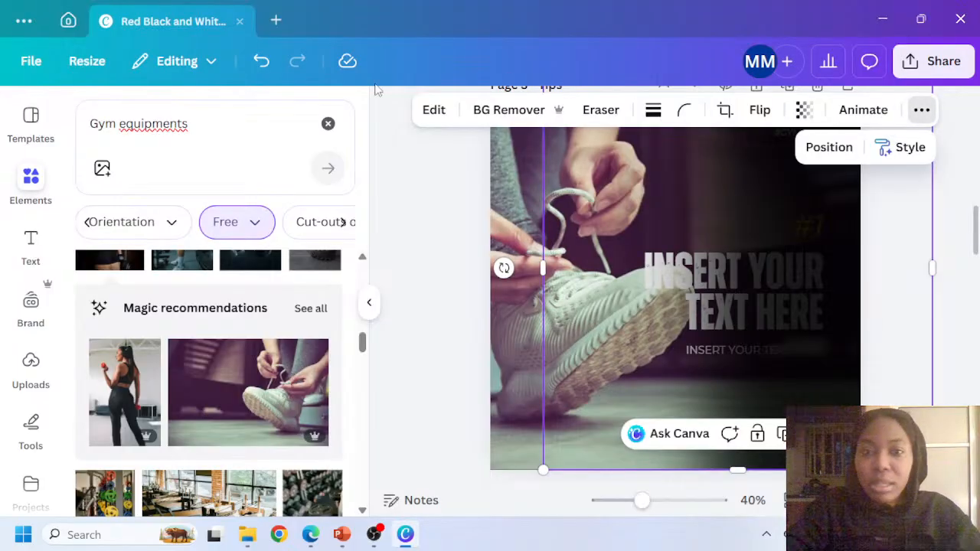
click(813, 147)
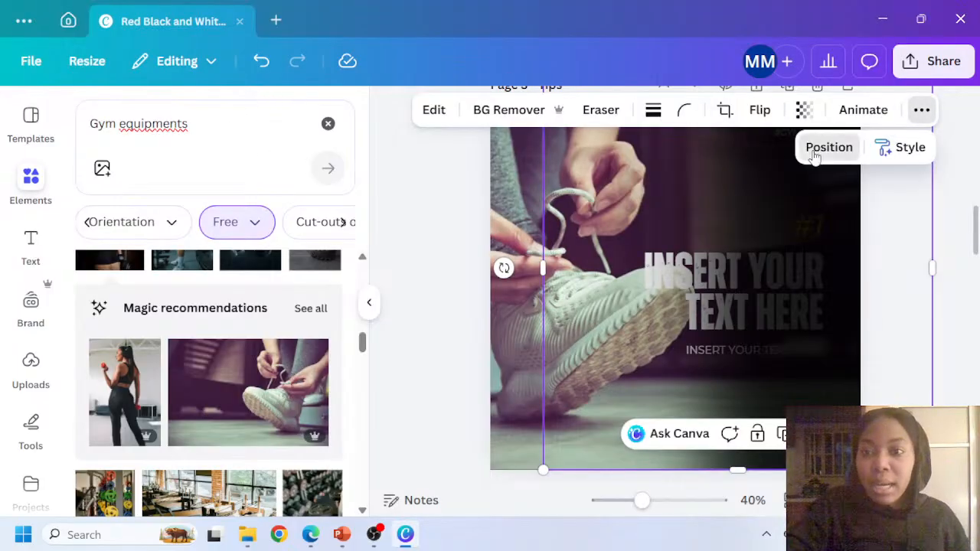
click(179, 150)
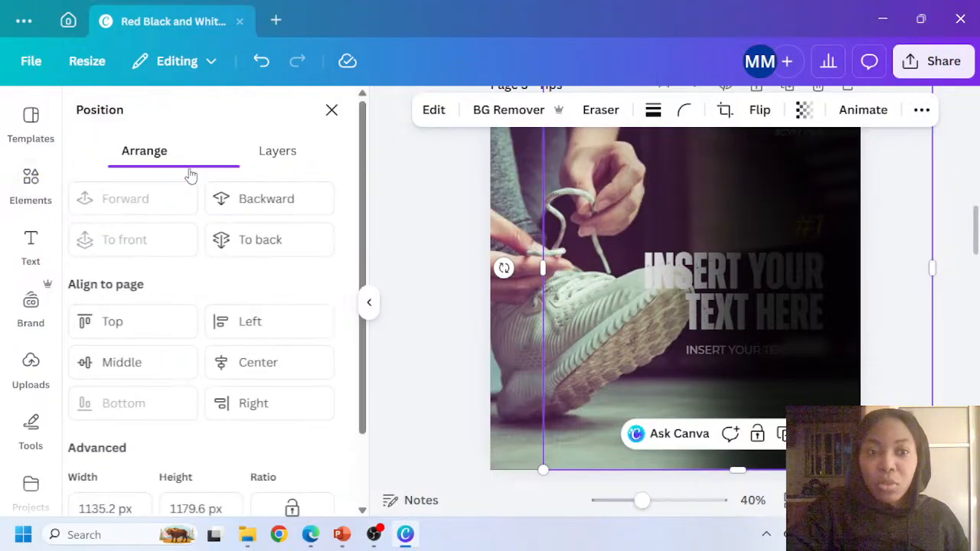
click(246, 241)
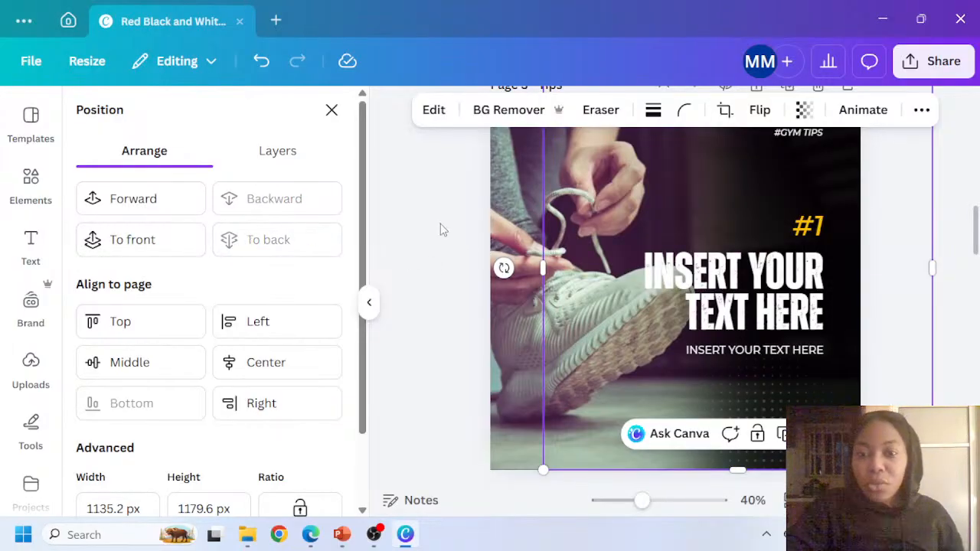
click(332, 110)
Add the free gym photo of the woman squatting with a dumbbell and use it to replace page 3's background
scroll(747, 211, up, 3)
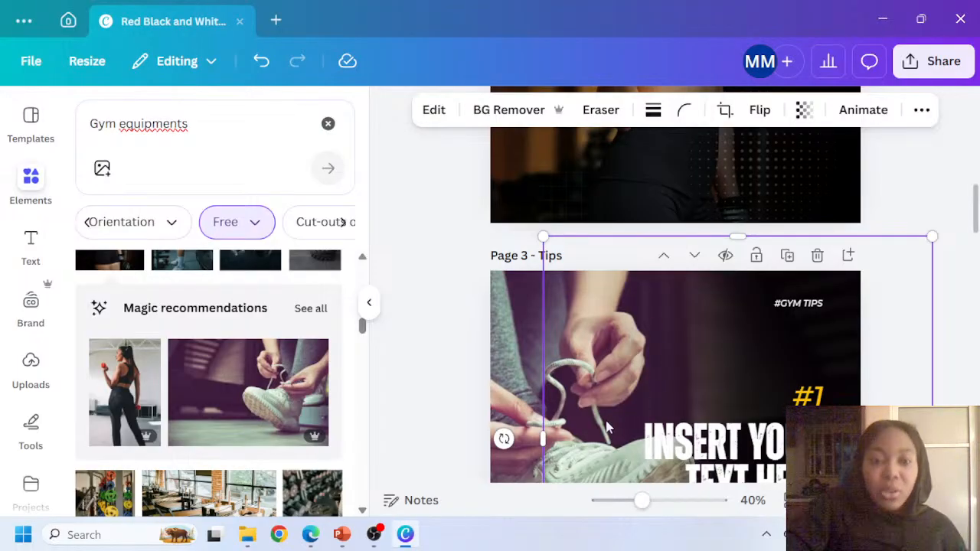
scroll(288, 396, up, 1)
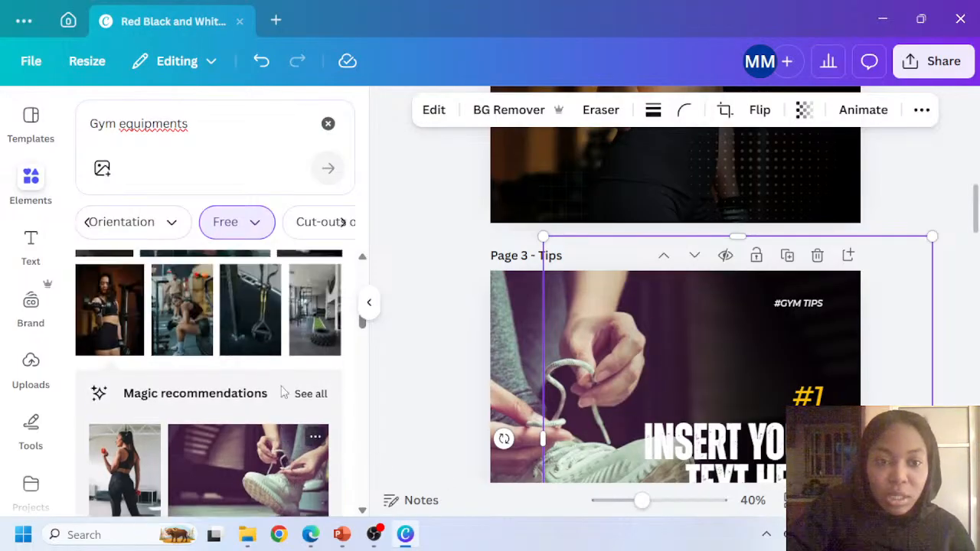
scroll(285, 393, down, 1)
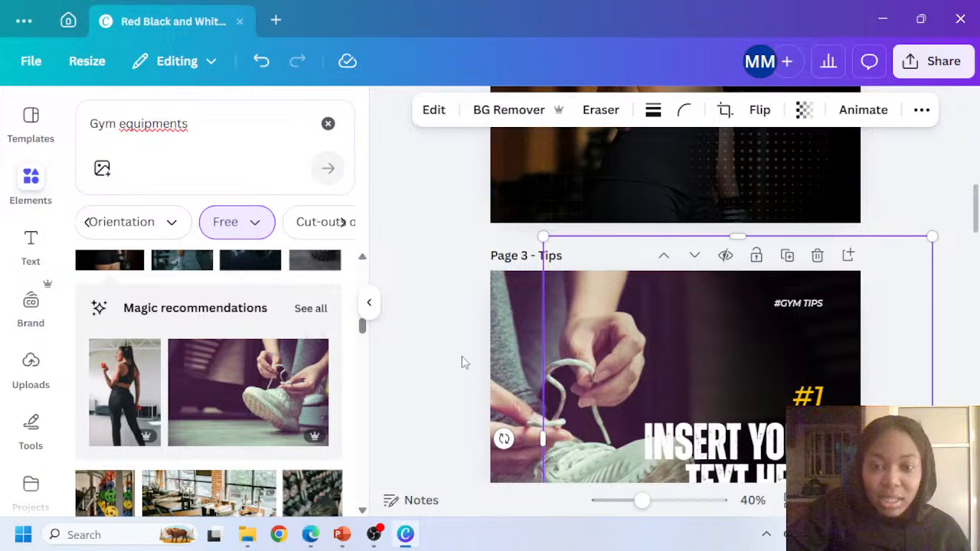
scroll(245, 372, down, 1)
scroll(228, 376, up, 3)
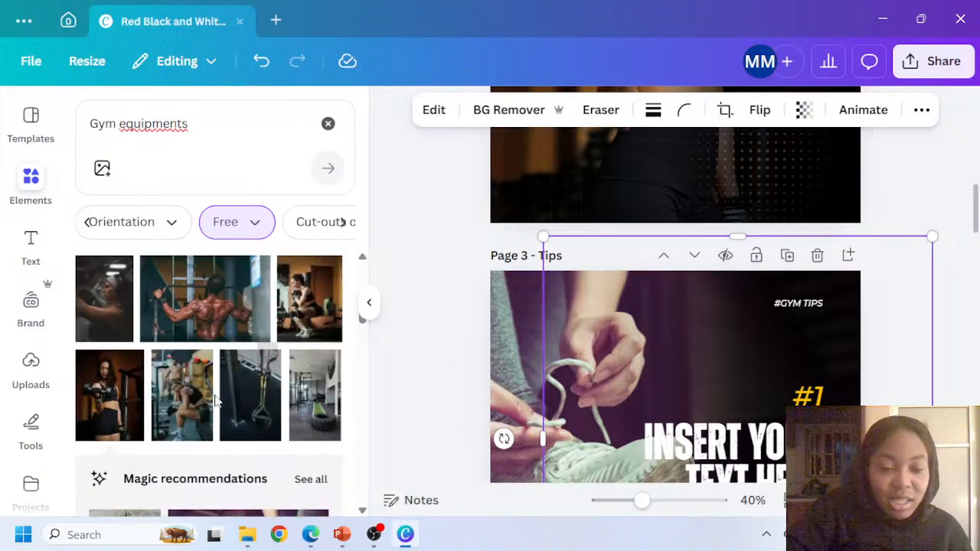
click(312, 305)
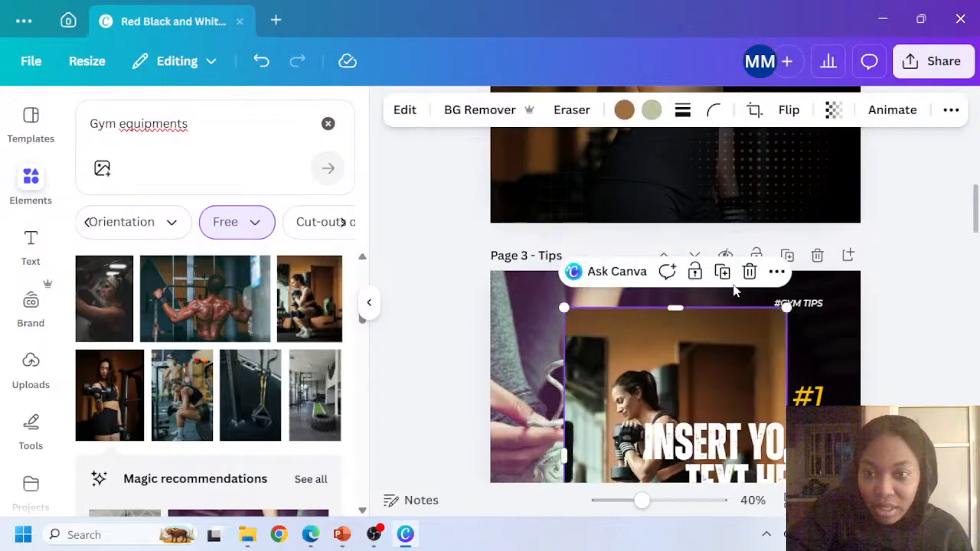
click(777, 272)
scroll(842, 368, down, 5)
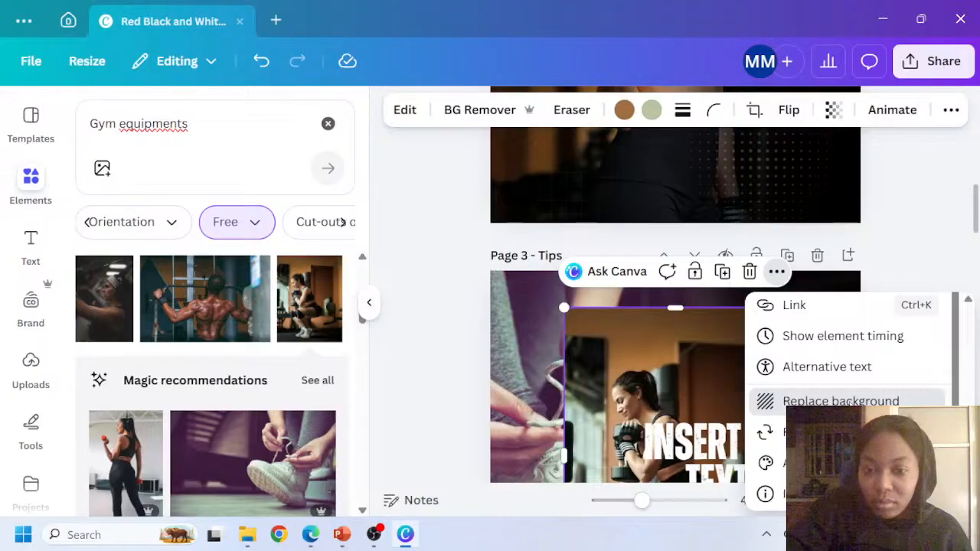
click(841, 402)
scroll(654, 416, down, 3)
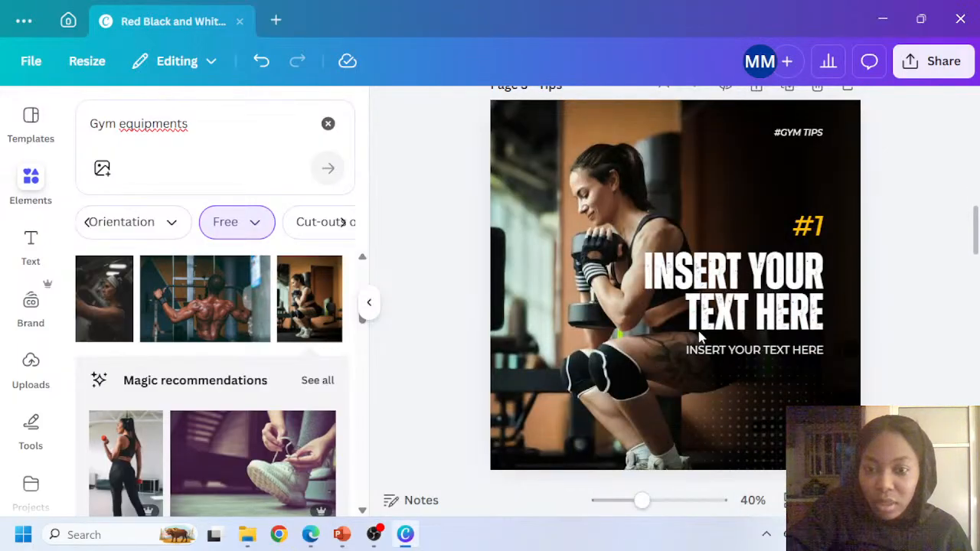
scroll(719, 352, down, 5)
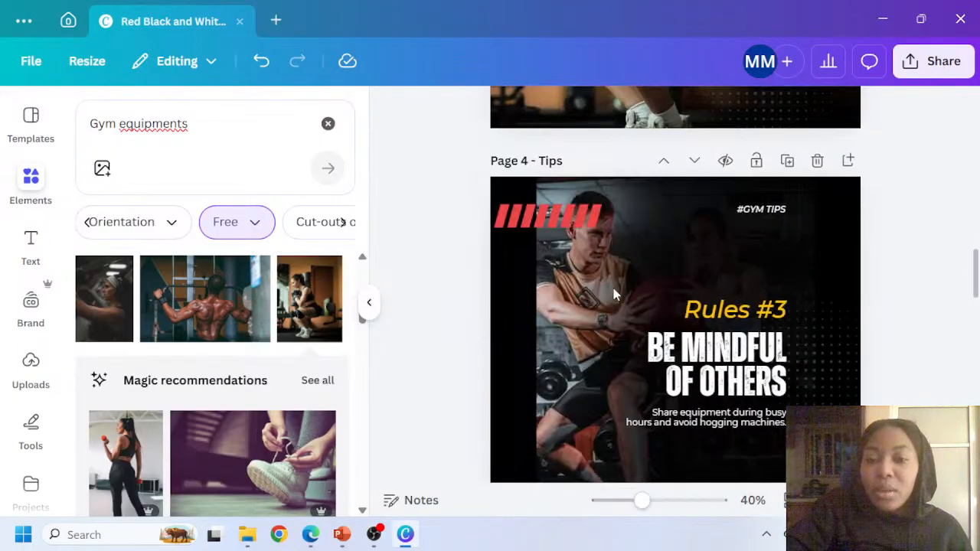
click(583, 275)
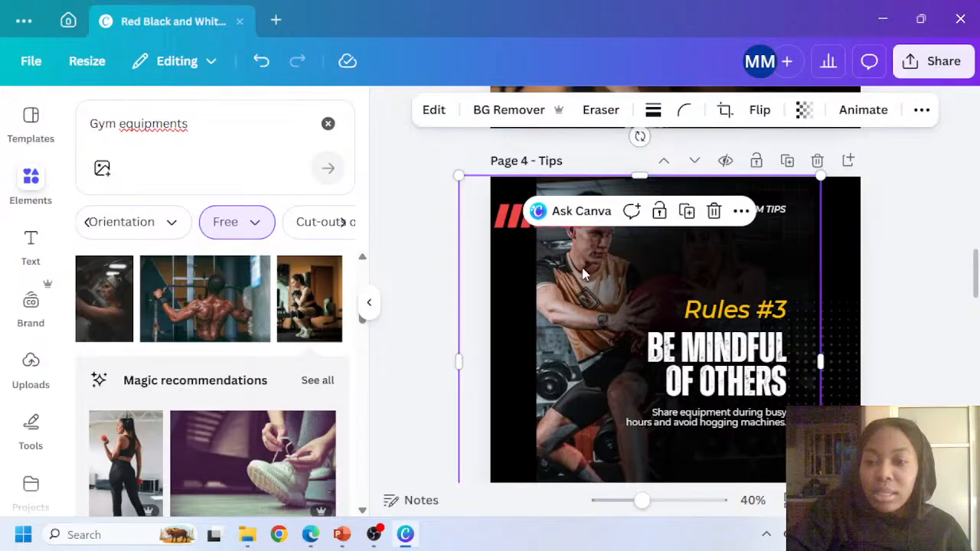
scroll(674, 291, up, 5)
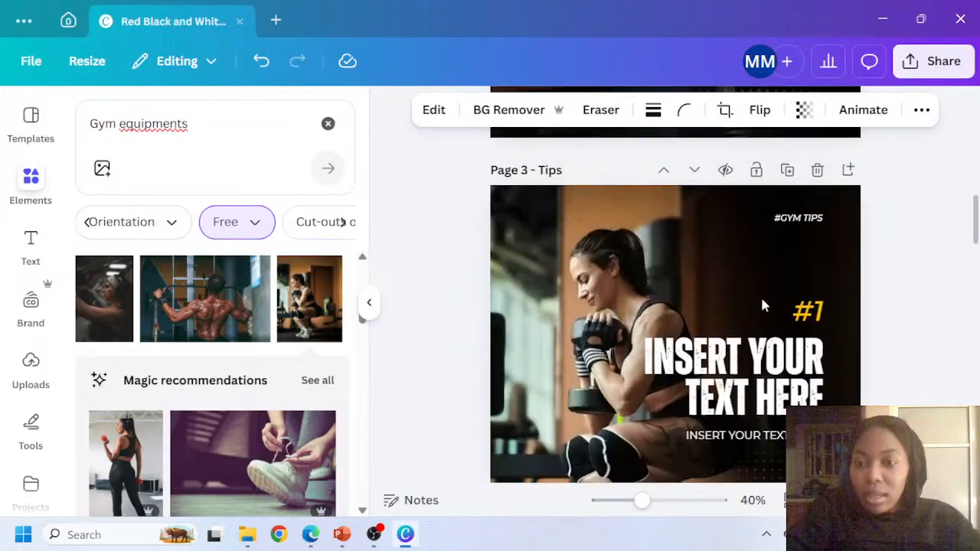
Try to change page 3's yellow tip number to #2 by replacing its whole text, and undo the edit
click(810, 325)
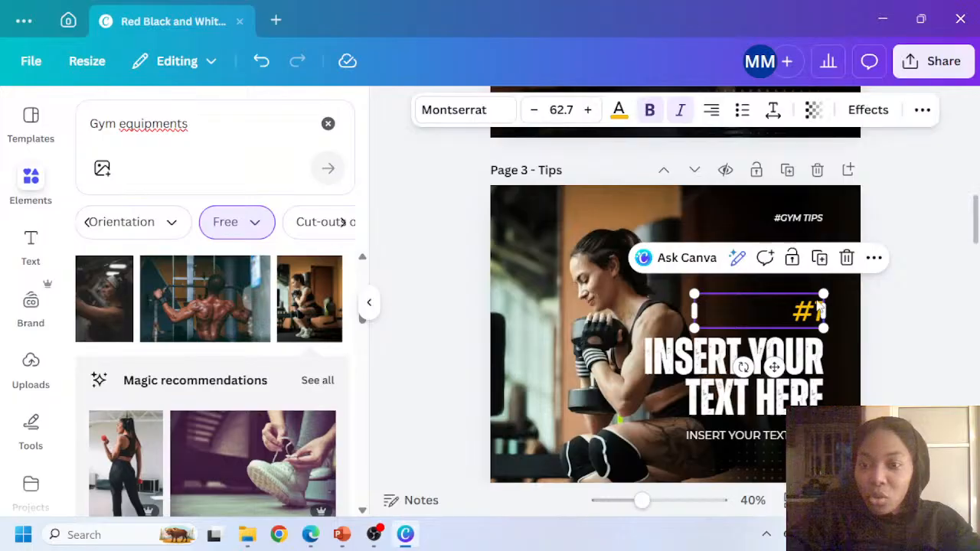
double_click(819, 307)
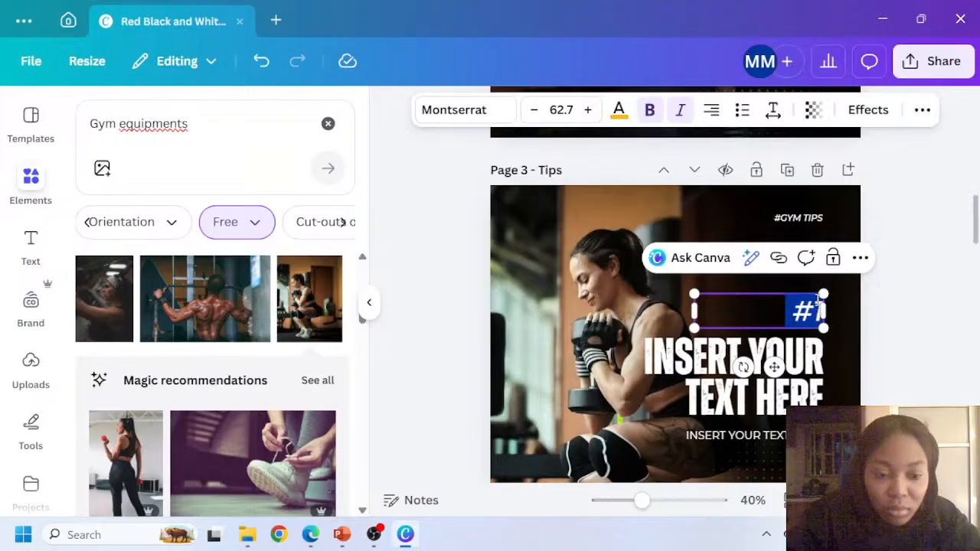
text(#@)
key(BackSpace)
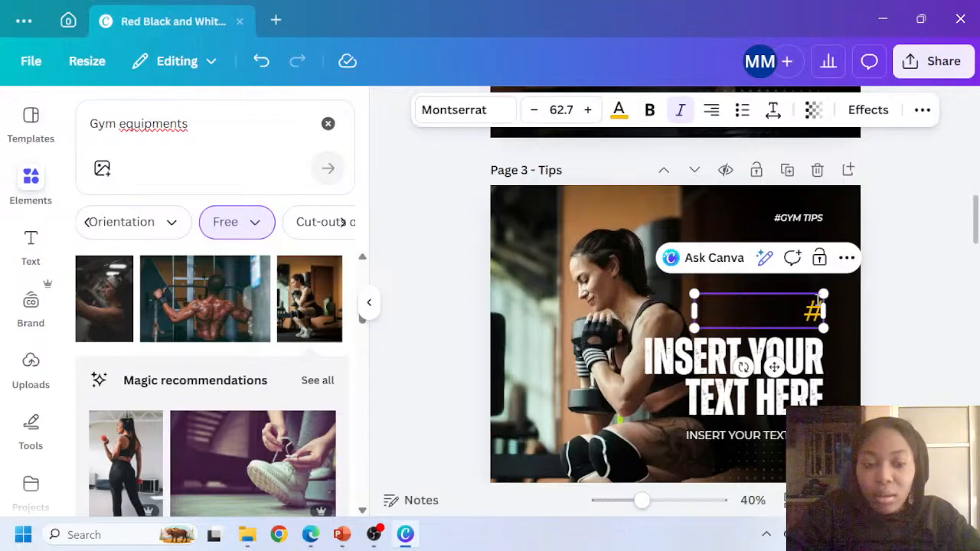
text(2)
scroll(916, 273, down, 4)
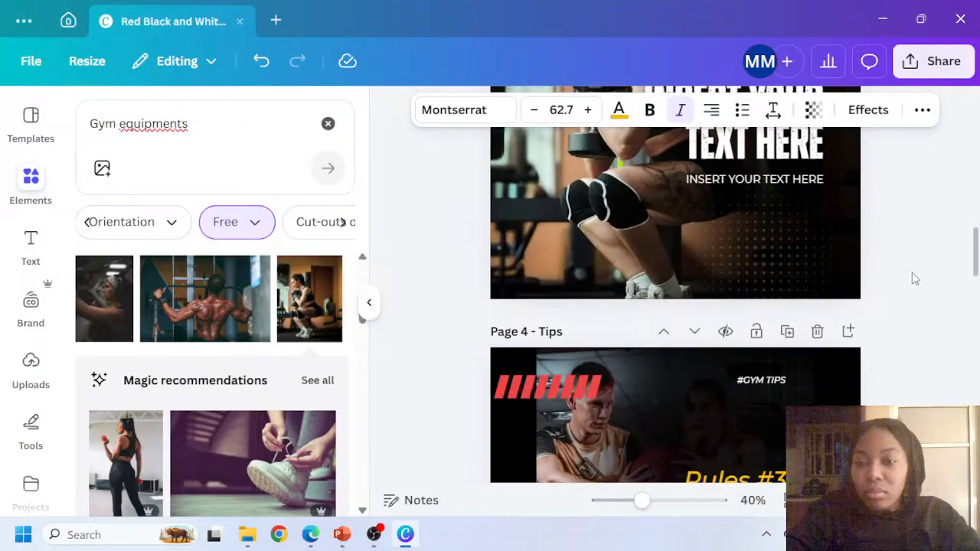
scroll(916, 278, up, 3)
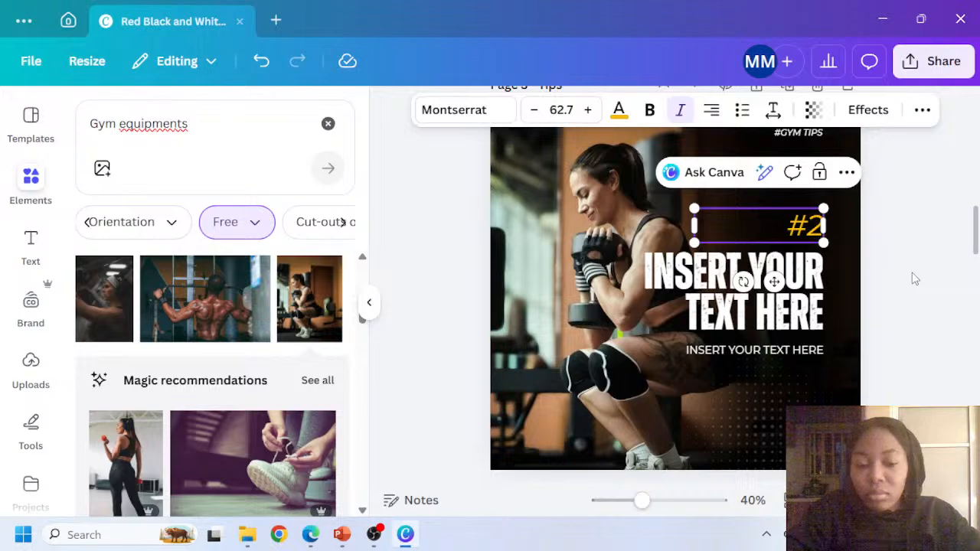
key(ctrl+z)
key(ctrl+z)
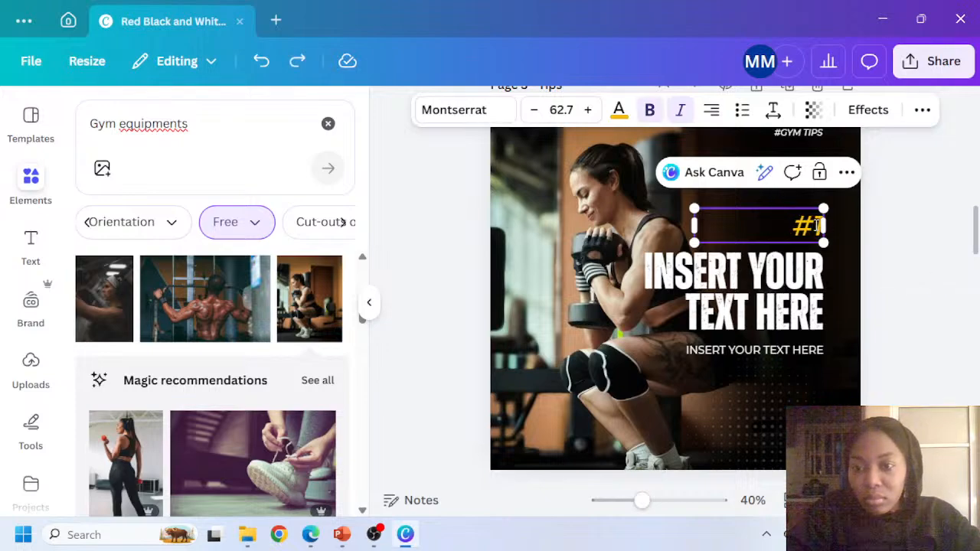
Change page 3's yellow tip number to #2, keeping its bold italic formatting
key(ctrl+y)
key(ctrl+y)
click(947, 261)
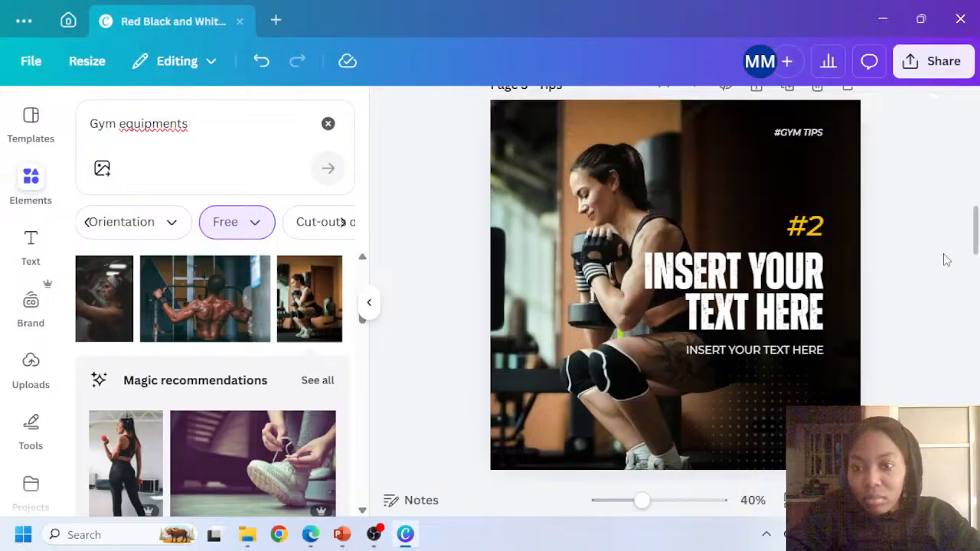
Delete the old Rules #3, Rules #4 and Rules #5 pages from the page overview, keeping the Follow Us page
scroll(917, 265, down, 5)
scroll(835, 305, down, 8)
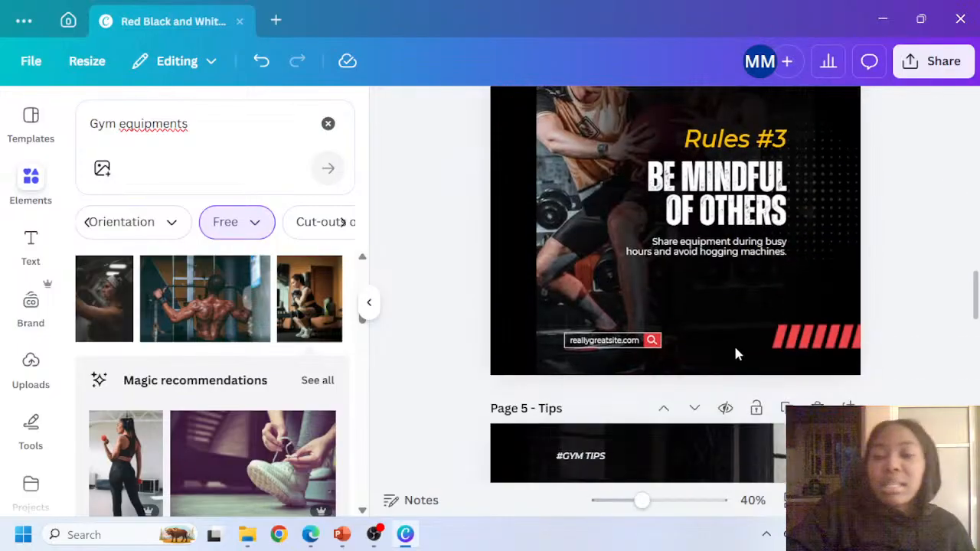
scroll(704, 357, down, 6)
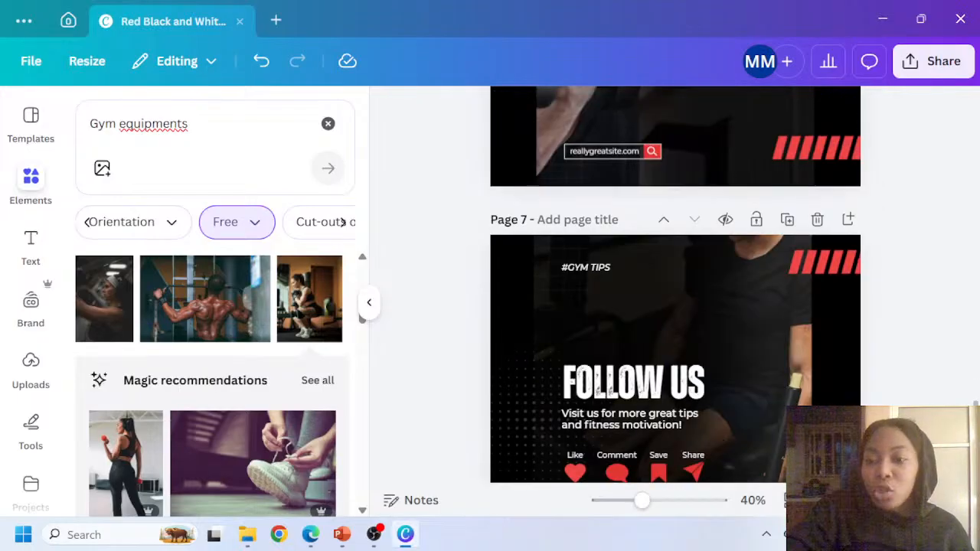
click(789, 500)
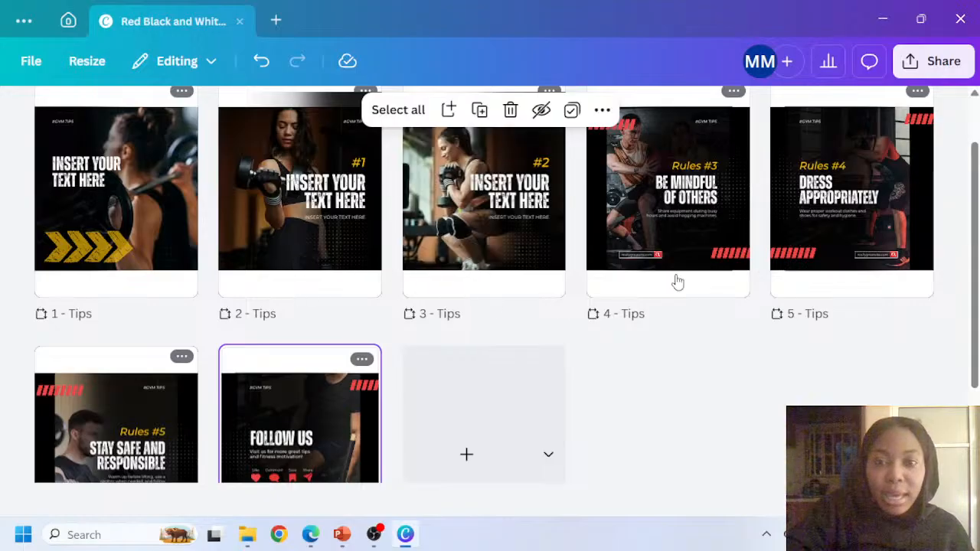
drag(668, 323, 842, 201)
key(Delete)
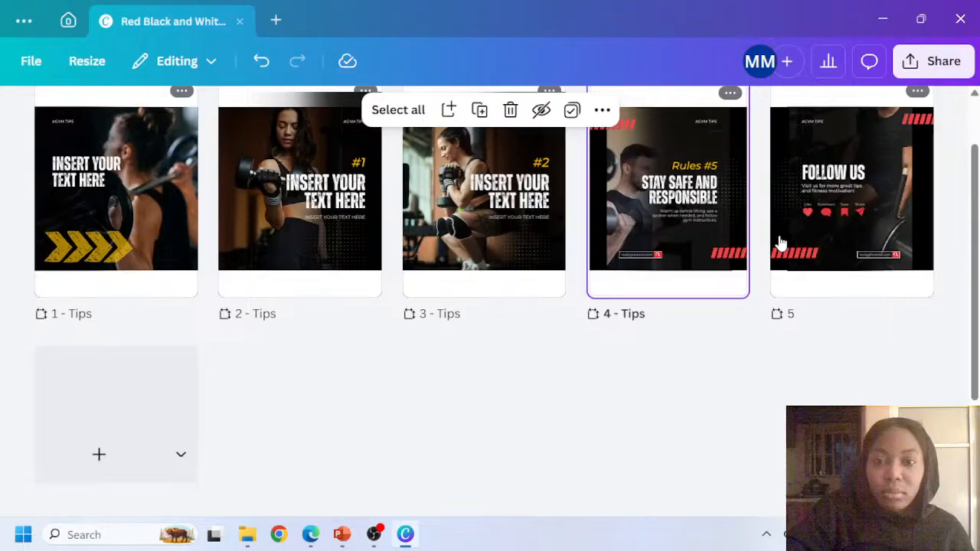
drag(651, 345, 702, 289)
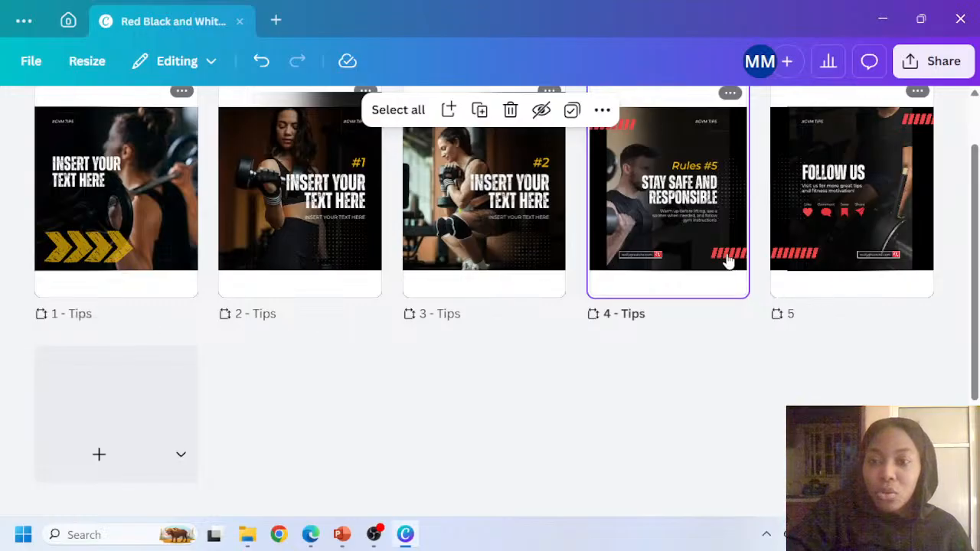
key(Delete)
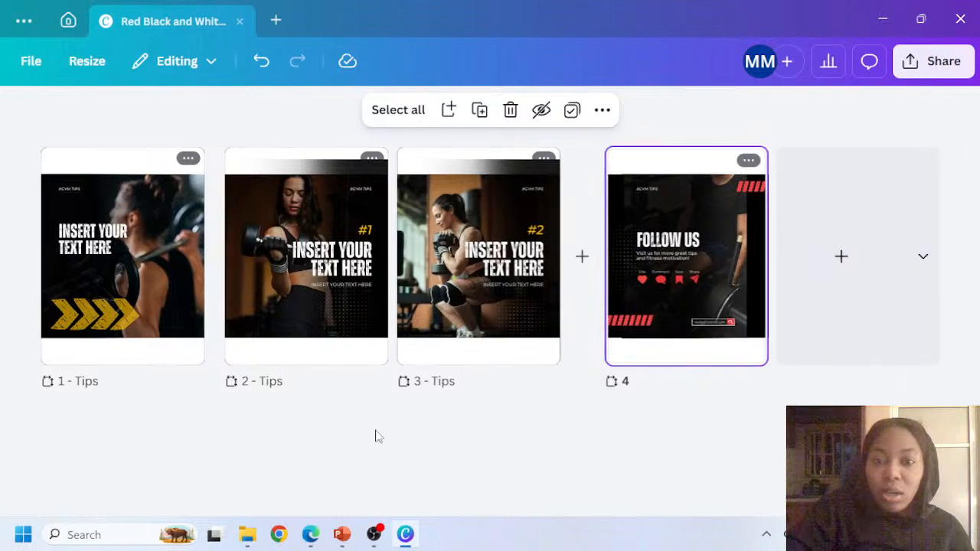
Duplicate the #2 tip page twice to create pages 4 and 5
click(465, 235)
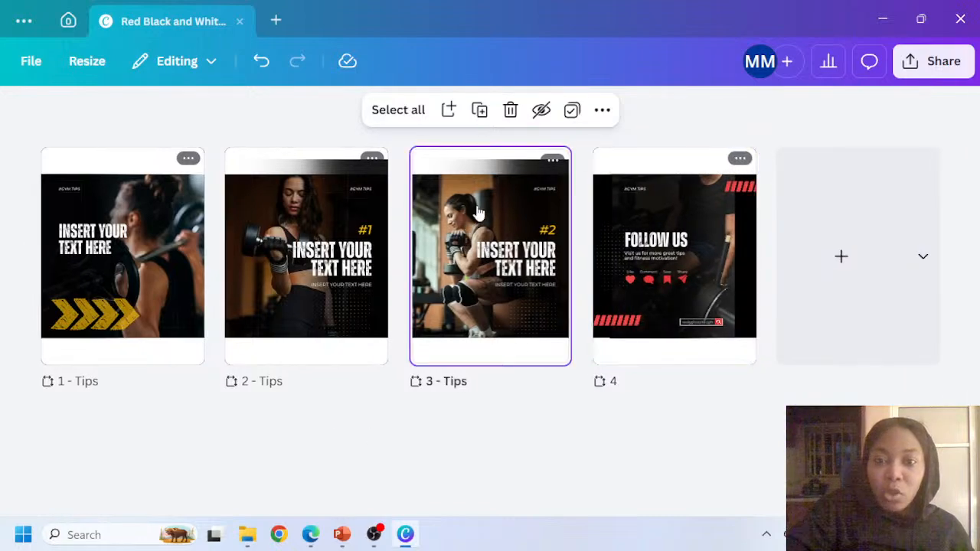
click(479, 109)
click(479, 110)
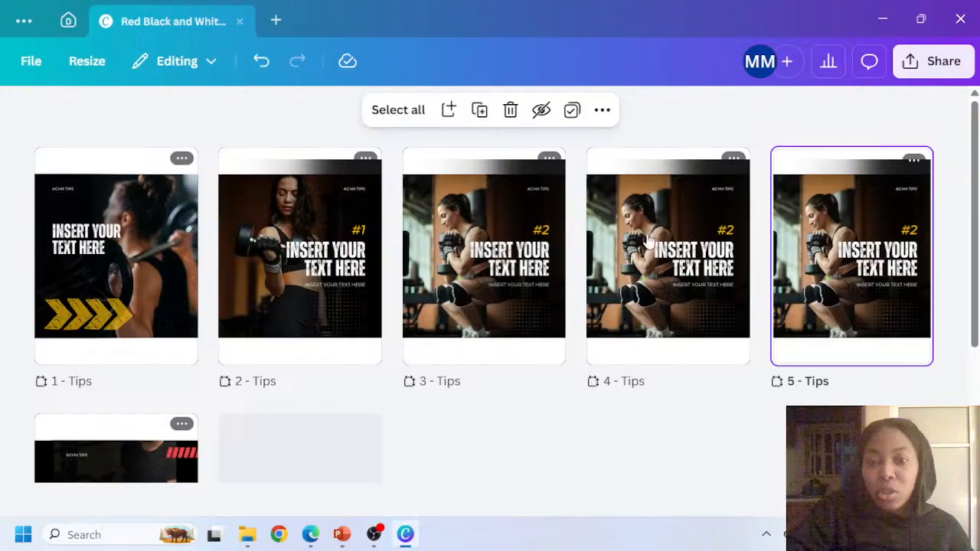
Add the free gym photo of the muscular man seen from behind and use it to replace page 4's background
click(660, 303)
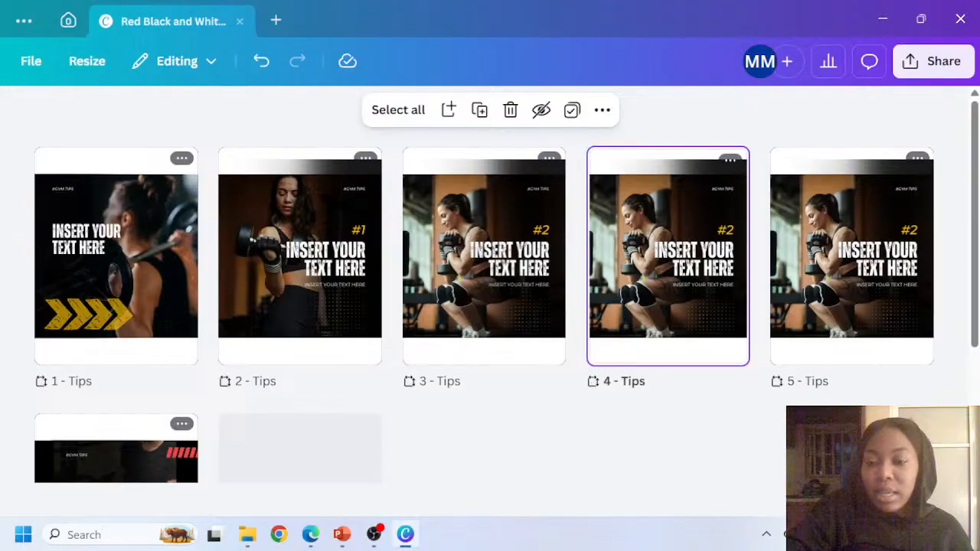
double_click(618, 305)
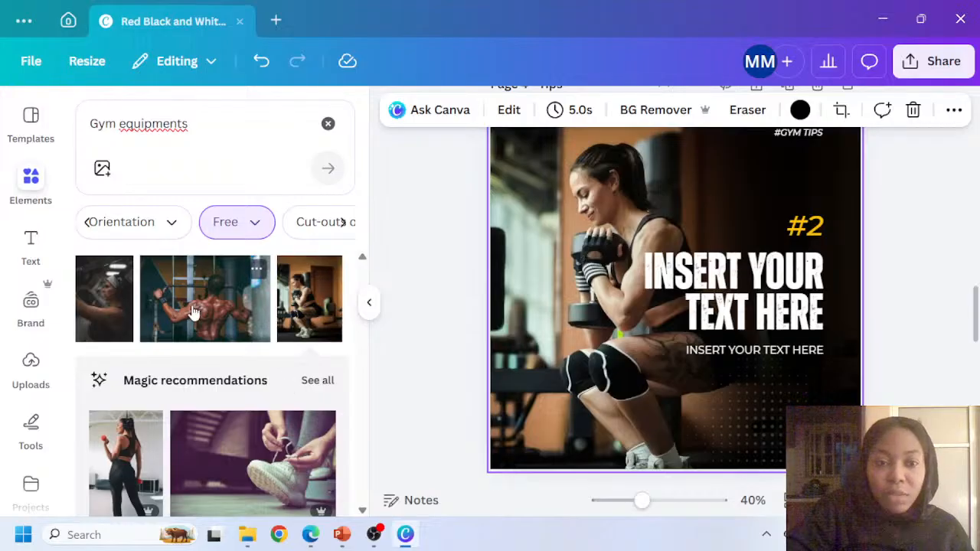
scroll(183, 299, up, 3)
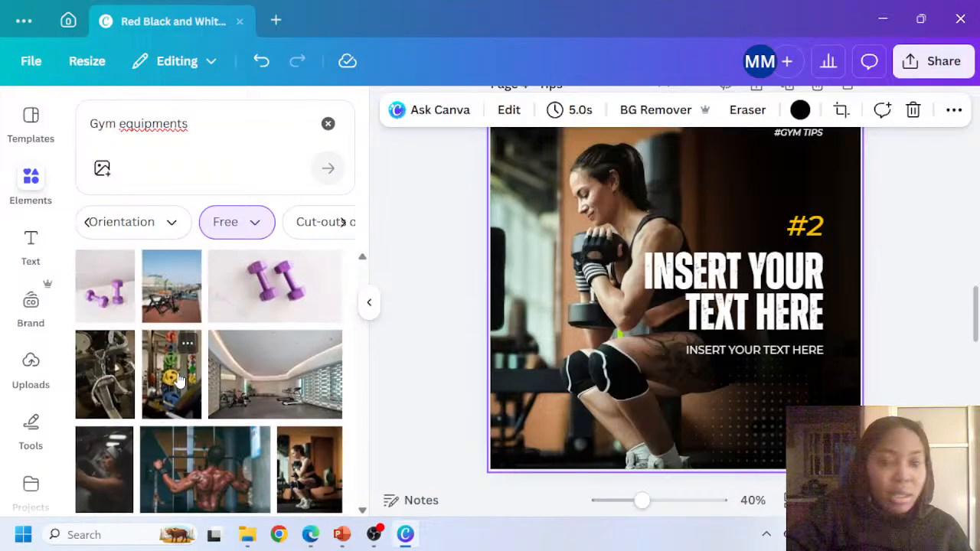
click(205, 461)
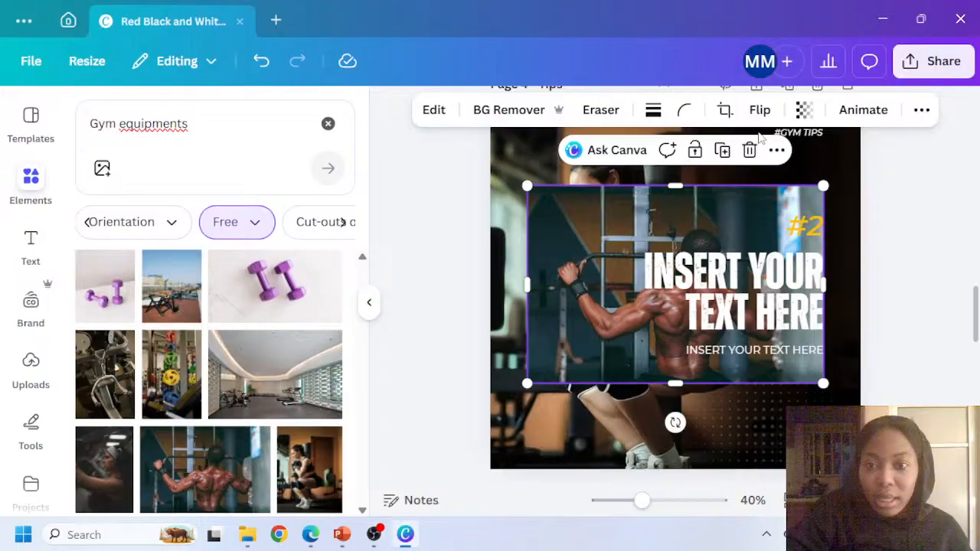
click(776, 150)
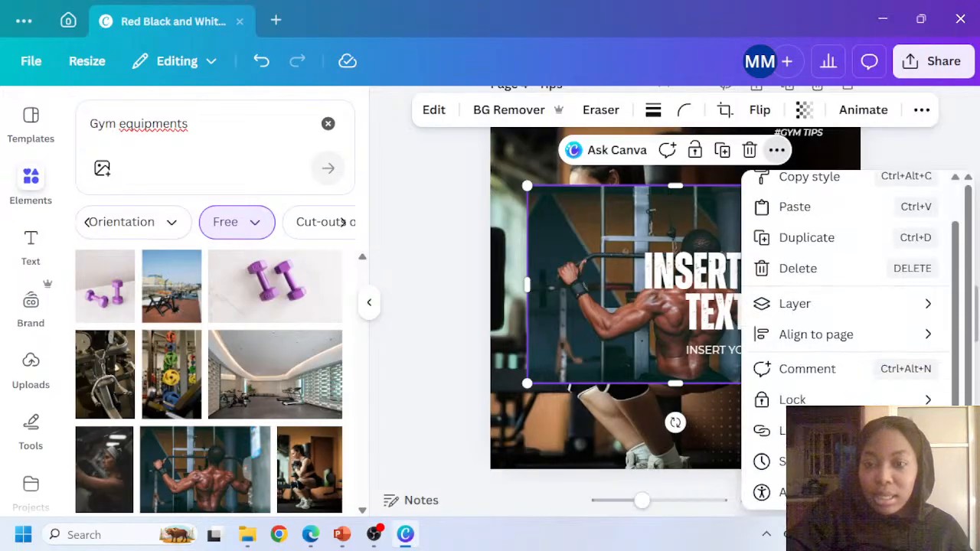
scroll(842, 337, down, 1)
click(811, 441)
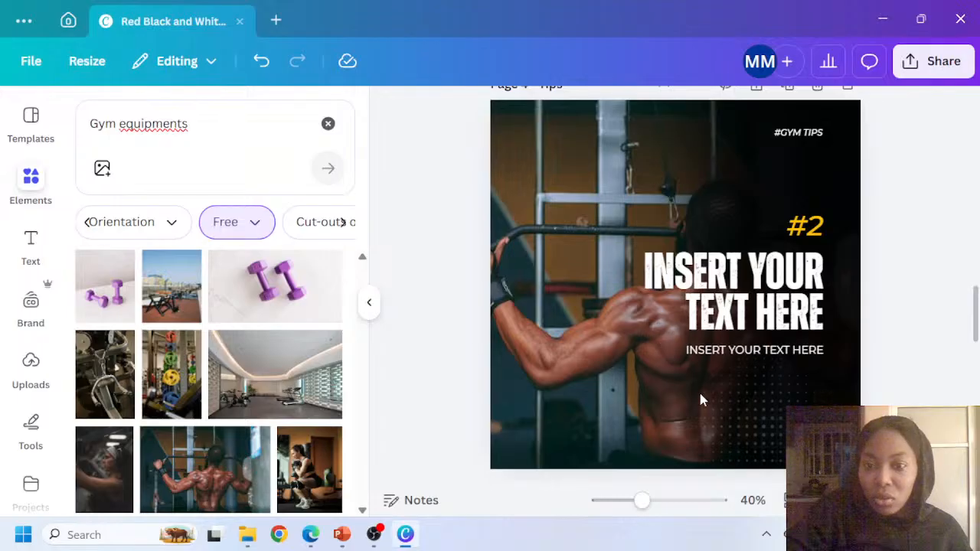
Browse the free gym equipment photos for a new background image for page 5
scroll(595, 310, down, 5)
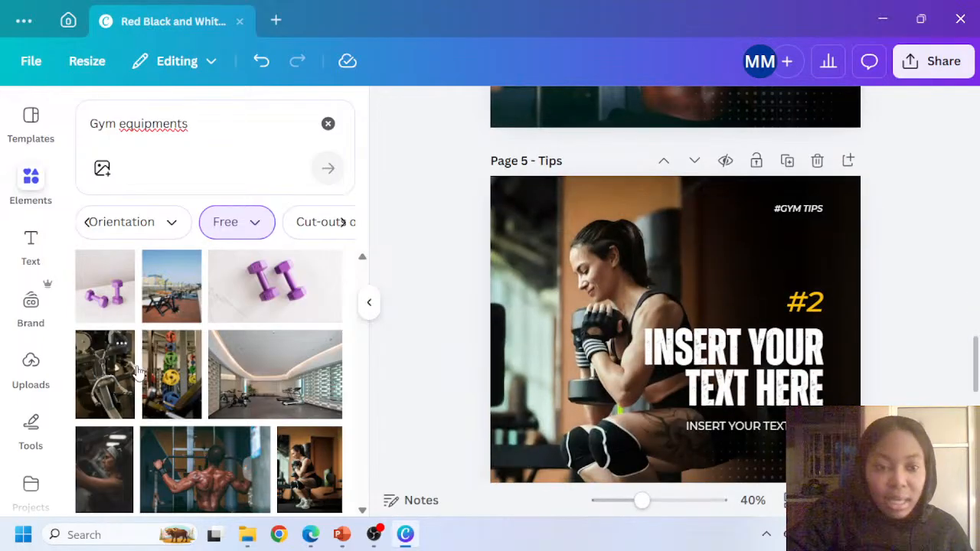
scroll(136, 372, down, 1)
scroll(122, 352, up, 2)
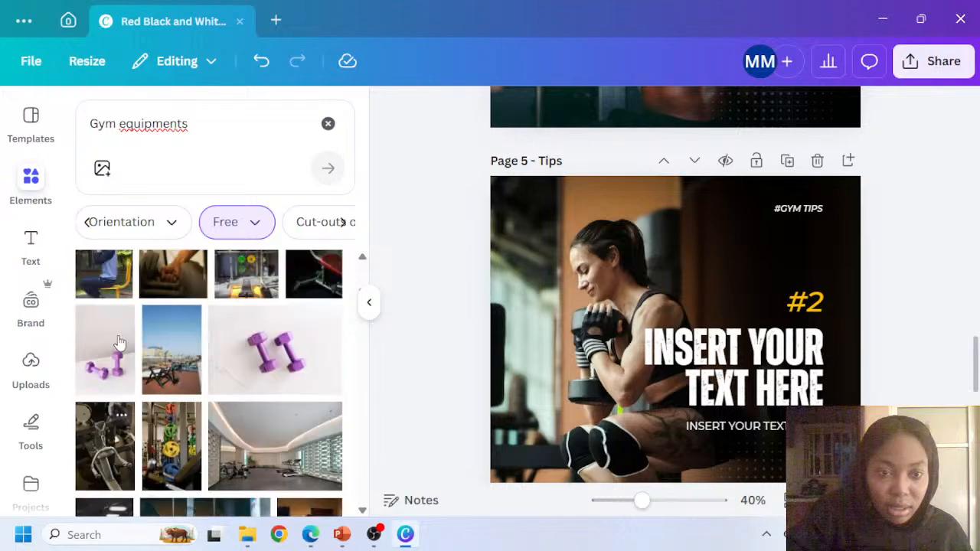
scroll(118, 342, up, 3)
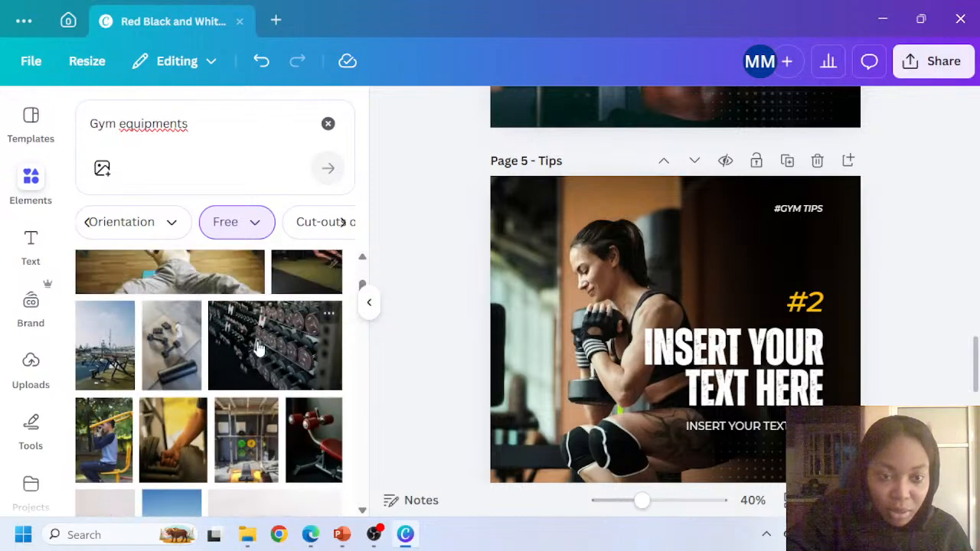
scroll(259, 348, up, 1)
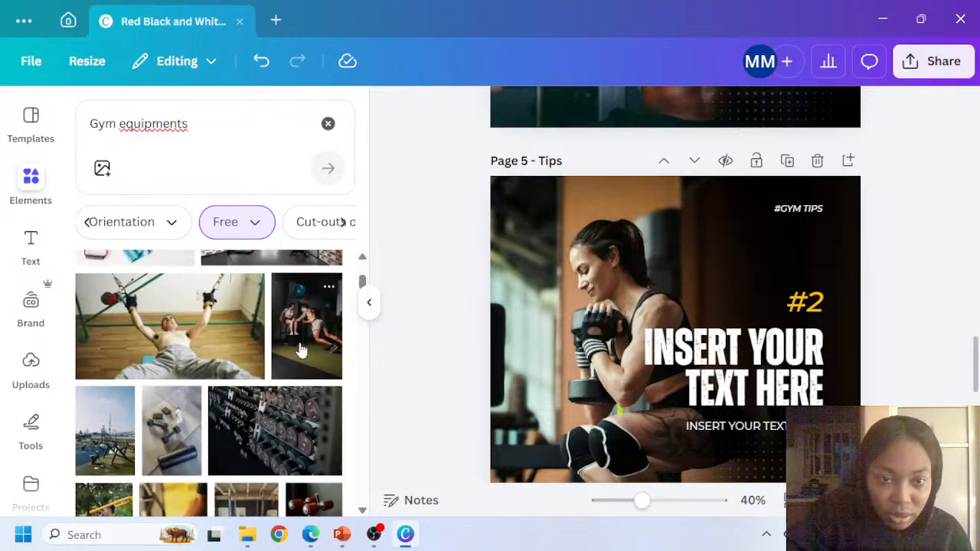
scroll(213, 350, down, 4)
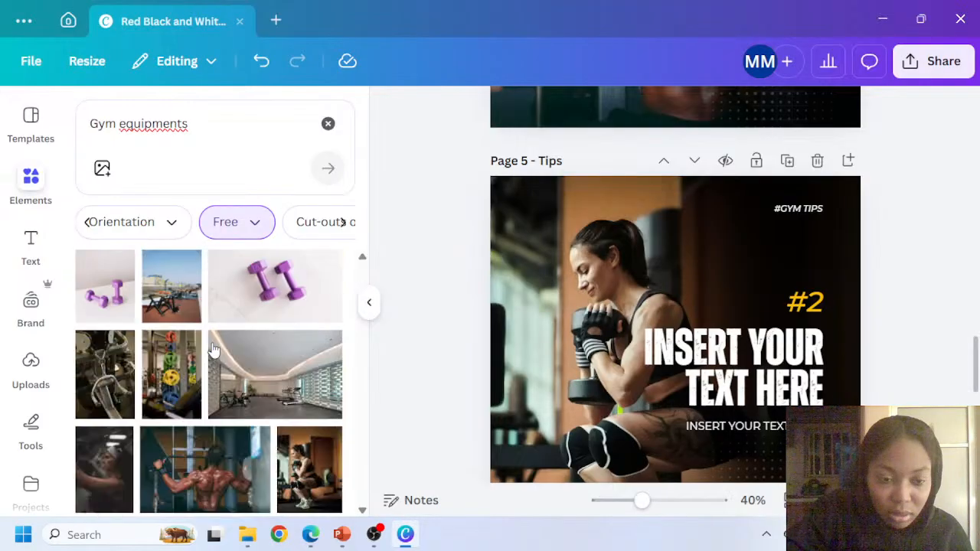
scroll(208, 356, down, 6)
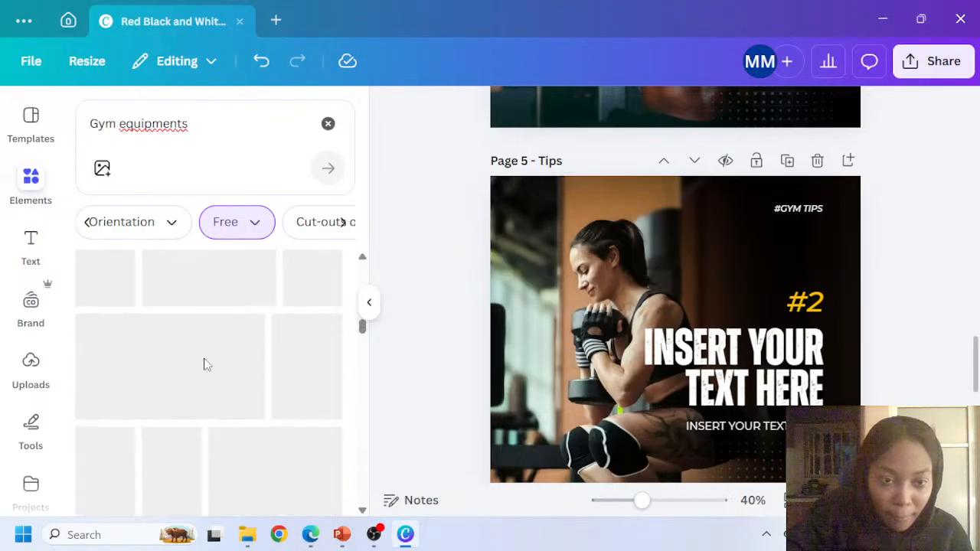
scroll(211, 390, down, 2)
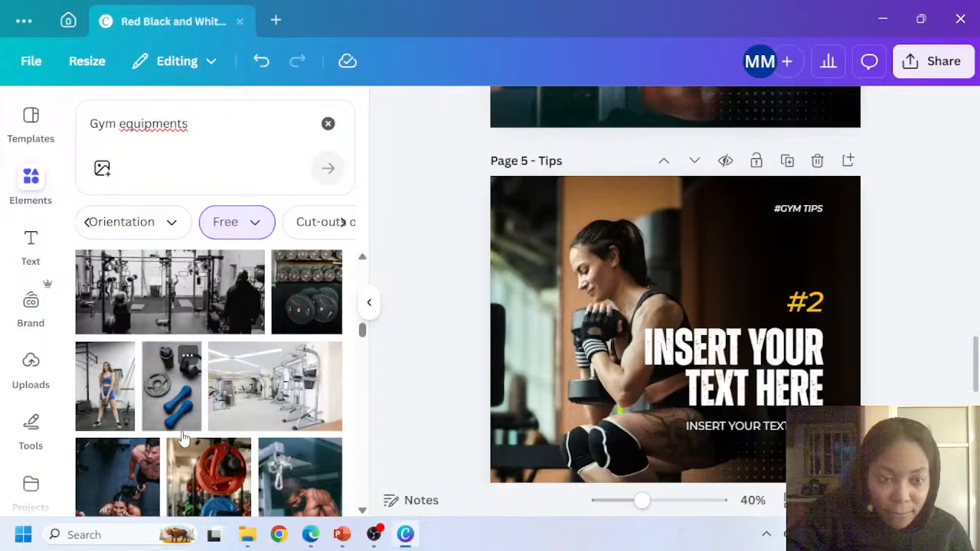
scroll(184, 438, down, 2)
scroll(289, 425, down, 2)
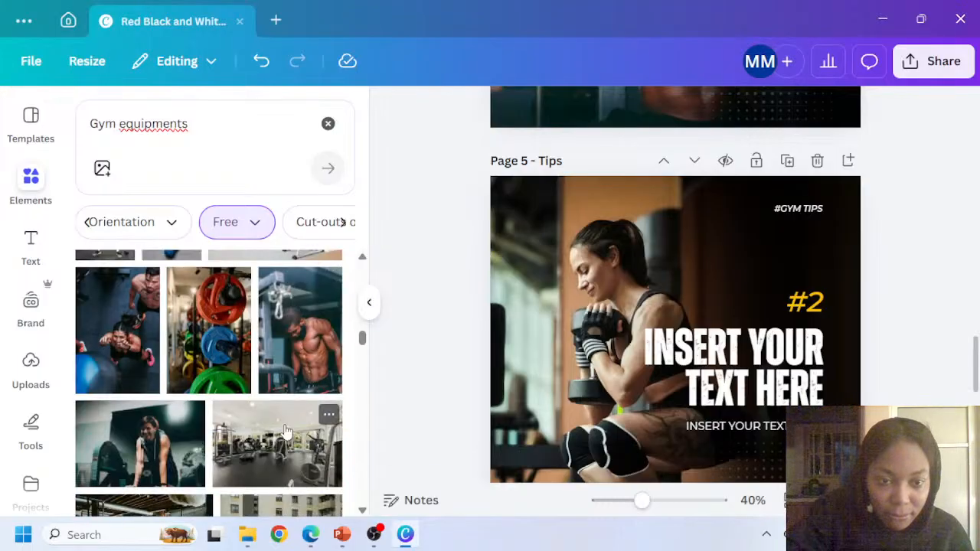
scroll(285, 432, down, 2)
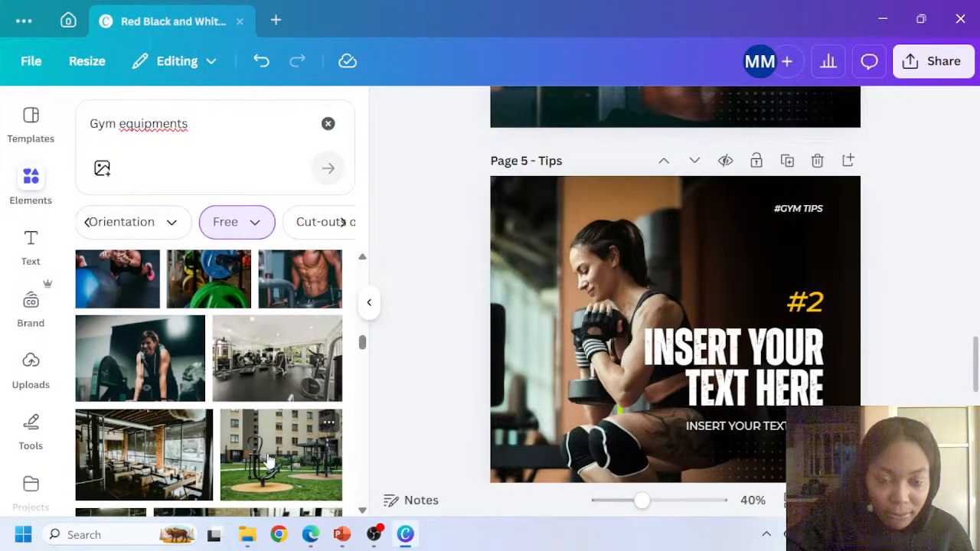
scroll(261, 432, down, 2)
scroll(239, 442, down, 2)
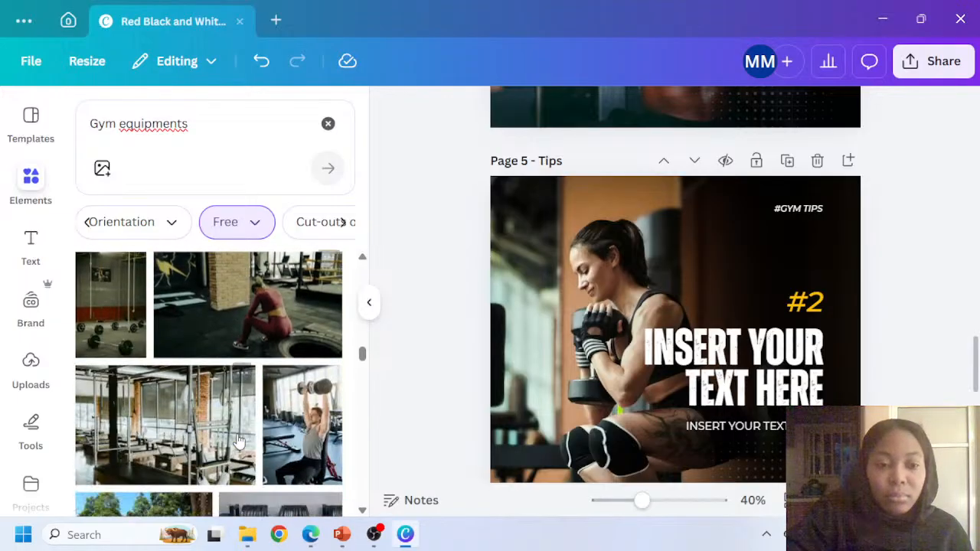
scroll(238, 439, down, 4)
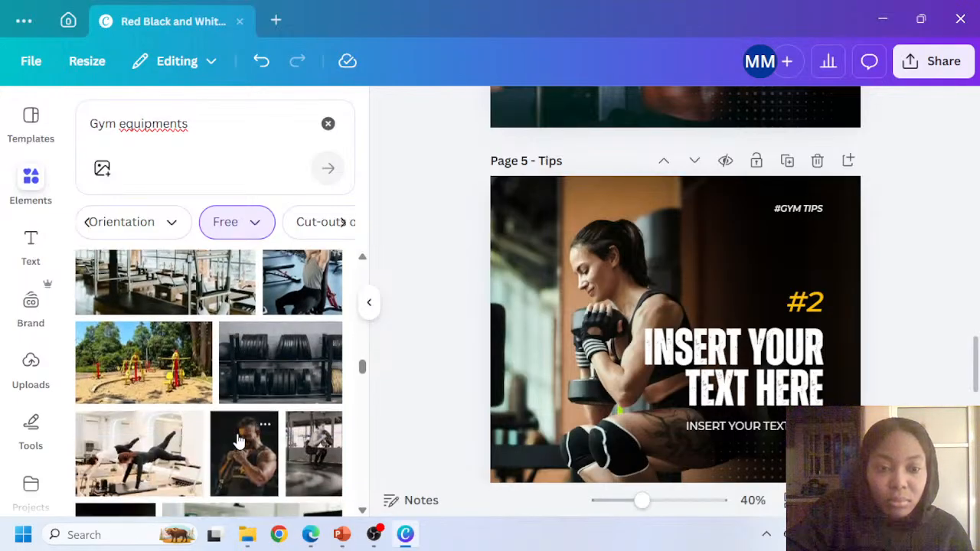
scroll(229, 448, down, 4)
scroll(205, 456, down, 4)
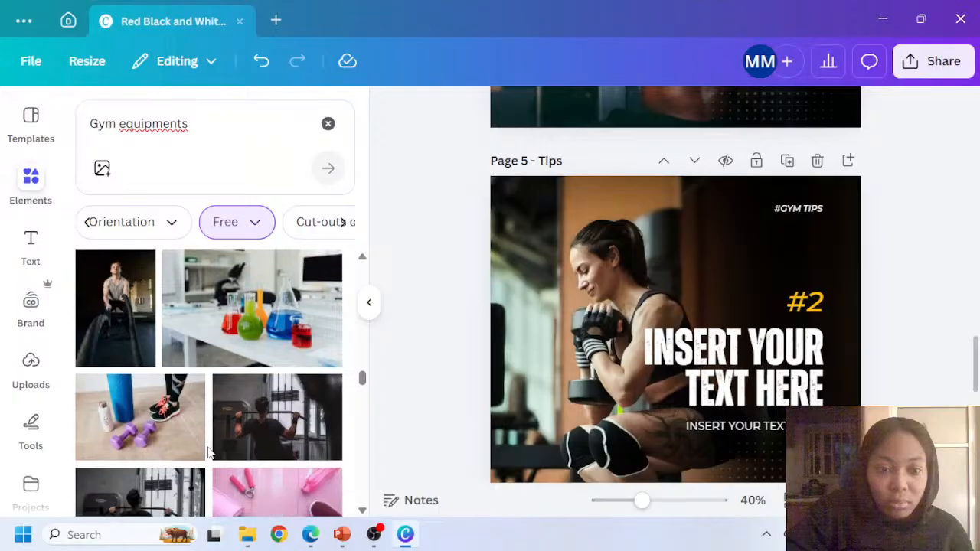
scroll(209, 453, up, 2)
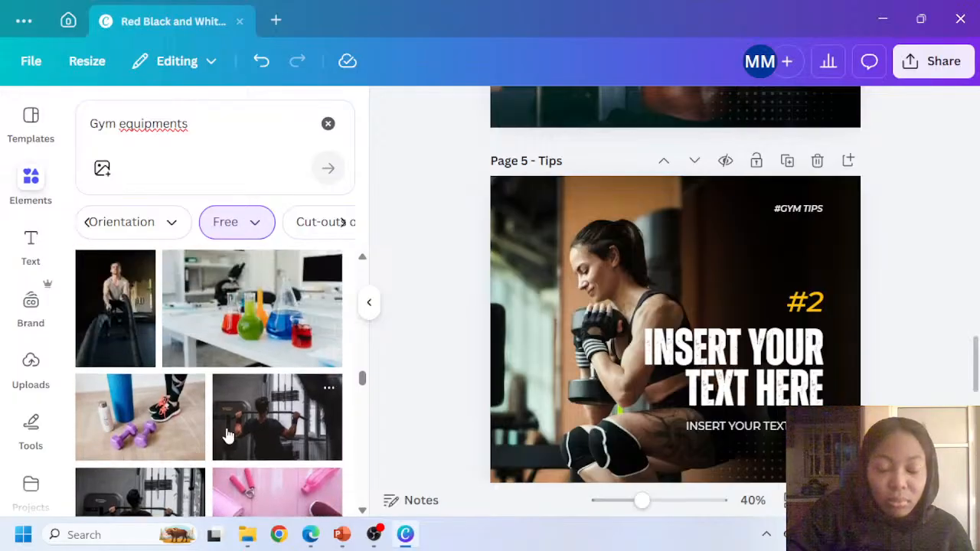
scroll(222, 440, down, 5)
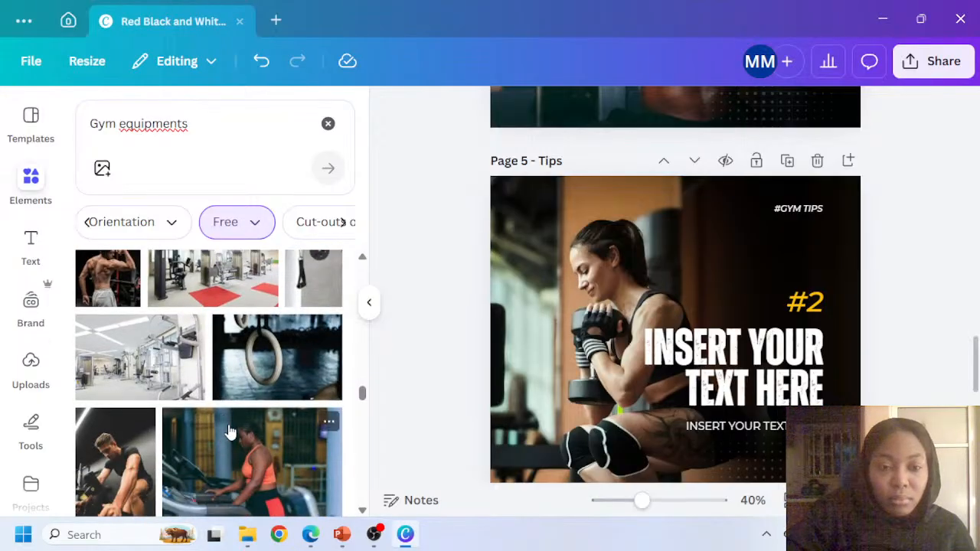
scroll(213, 434, down, 1)
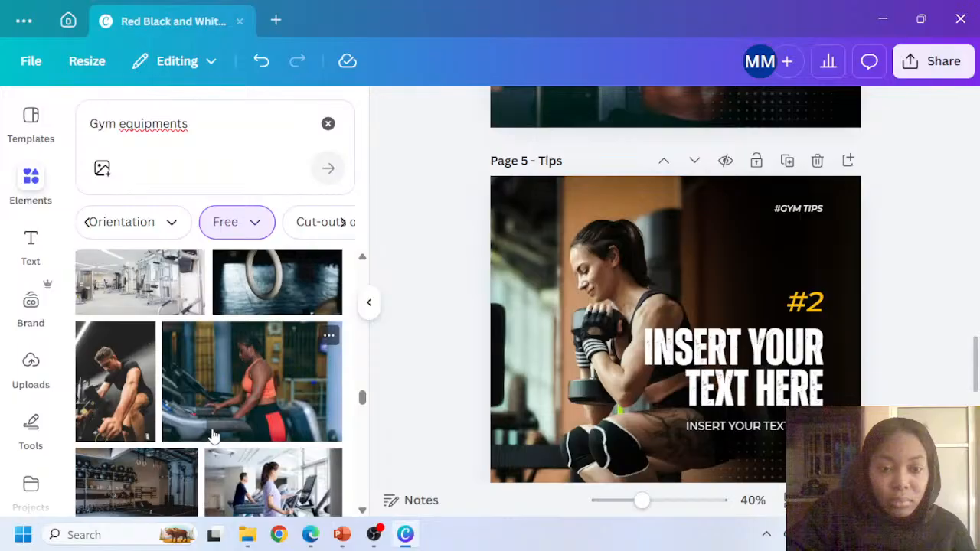
Add the photo of the woman in an orange top on a treadmill and use it to replace page 5's background
click(276, 383)
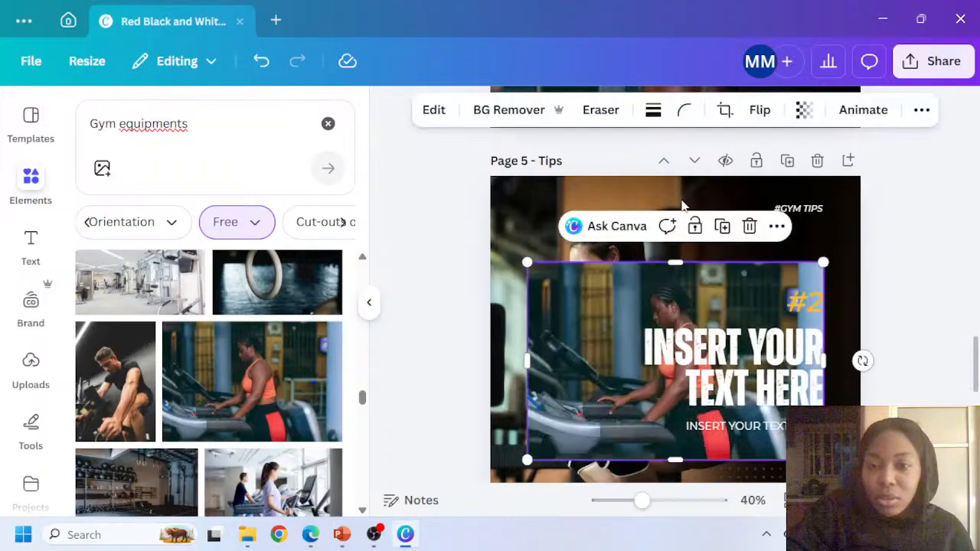
click(777, 226)
scroll(805, 345, down, 4)
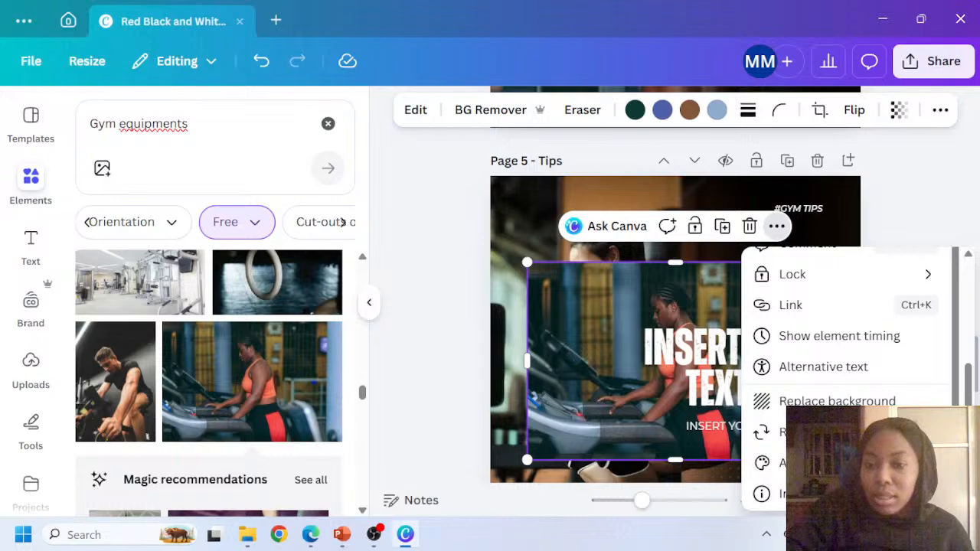
click(797, 399)
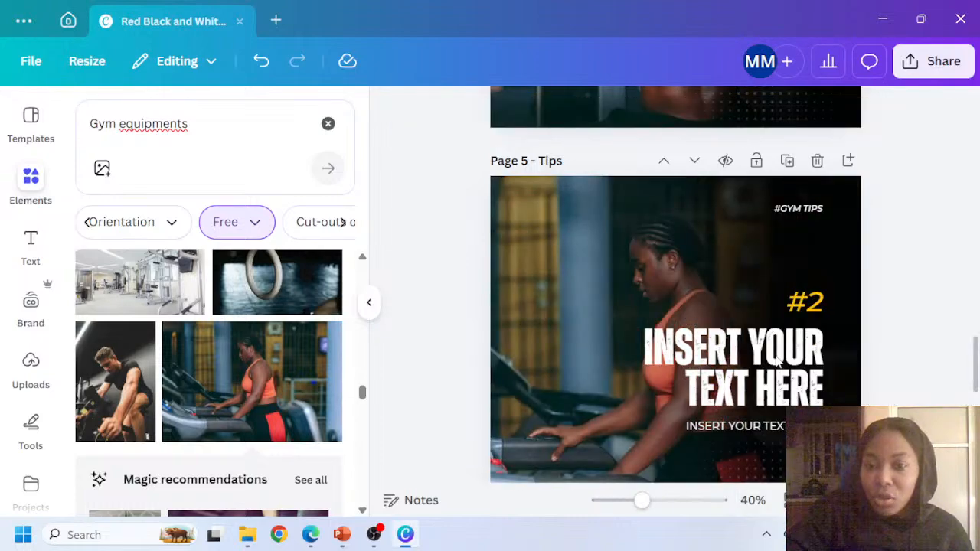
Change the tip number on page 4 to #3
scroll(776, 356, up, 10)
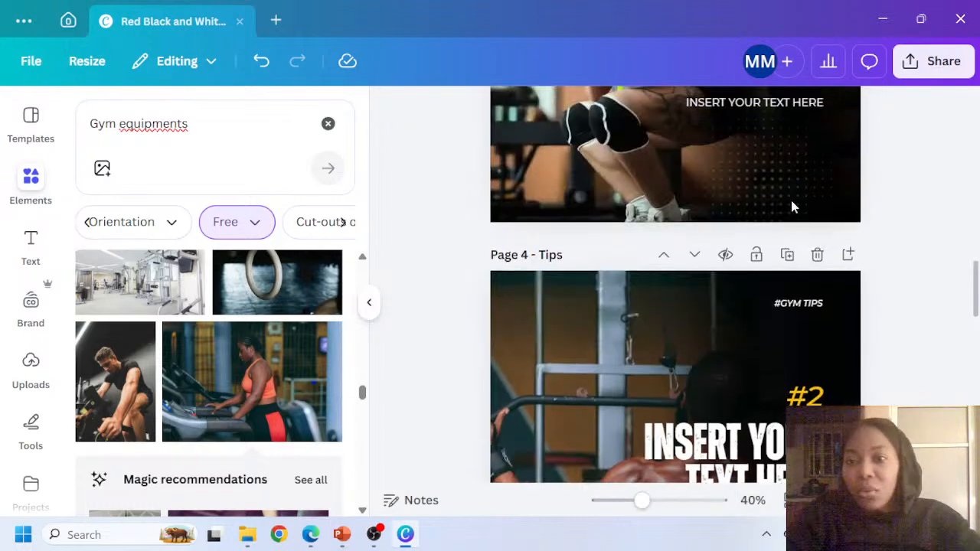
scroll(791, 203, down, 3)
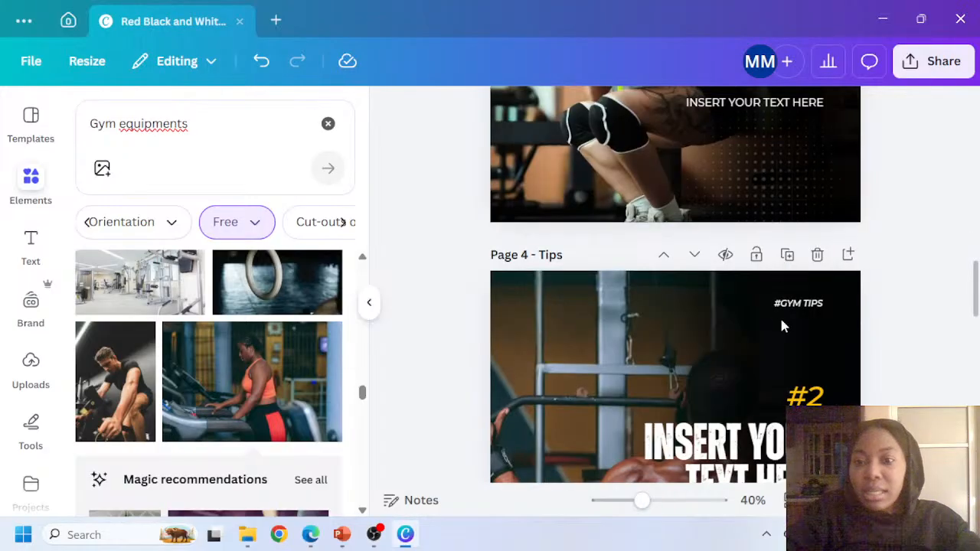
scroll(781, 323, down, 2)
click(813, 311)
click(817, 306)
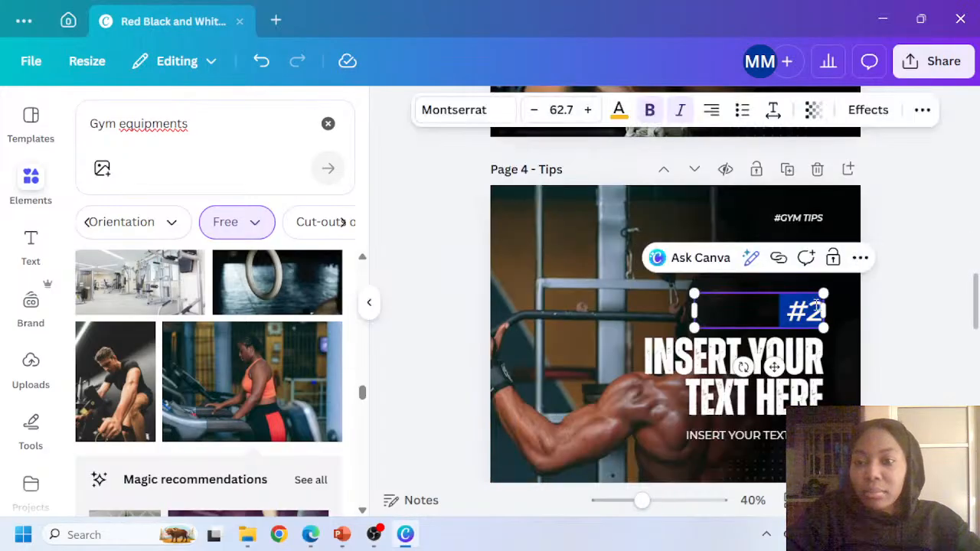
click(814, 306)
key(BackSpace)
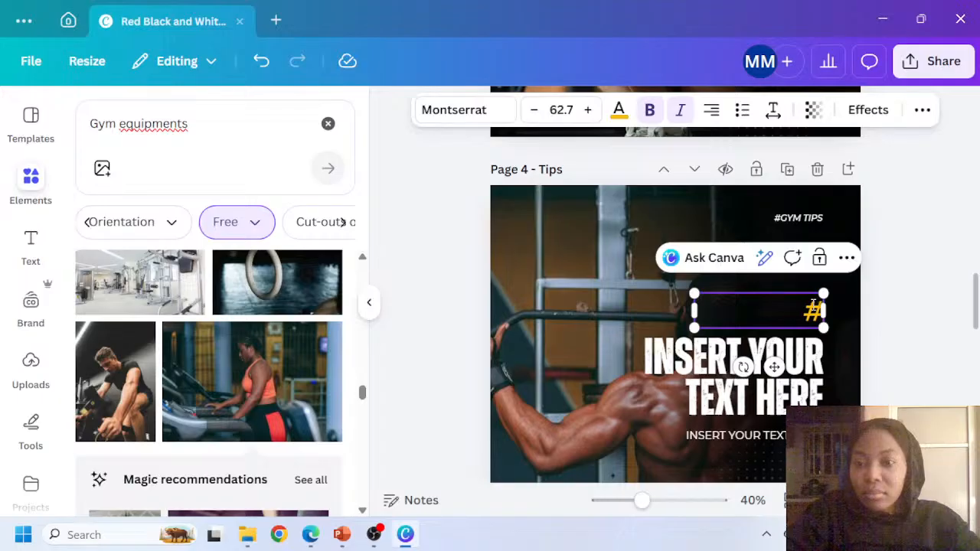
text(3)
Change the tip number on page 5, the treadmill photo page, to #4
scroll(804, 367, down, 5)
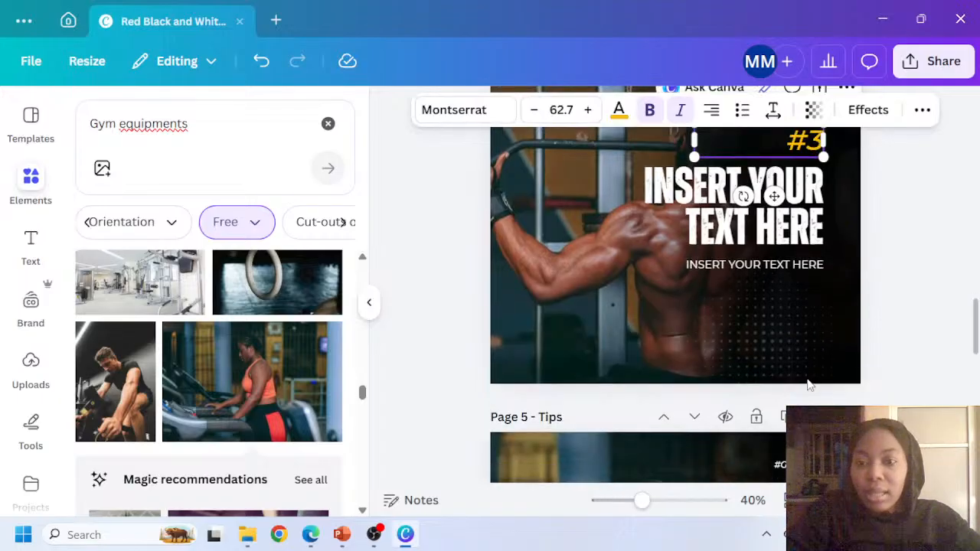
click(801, 389)
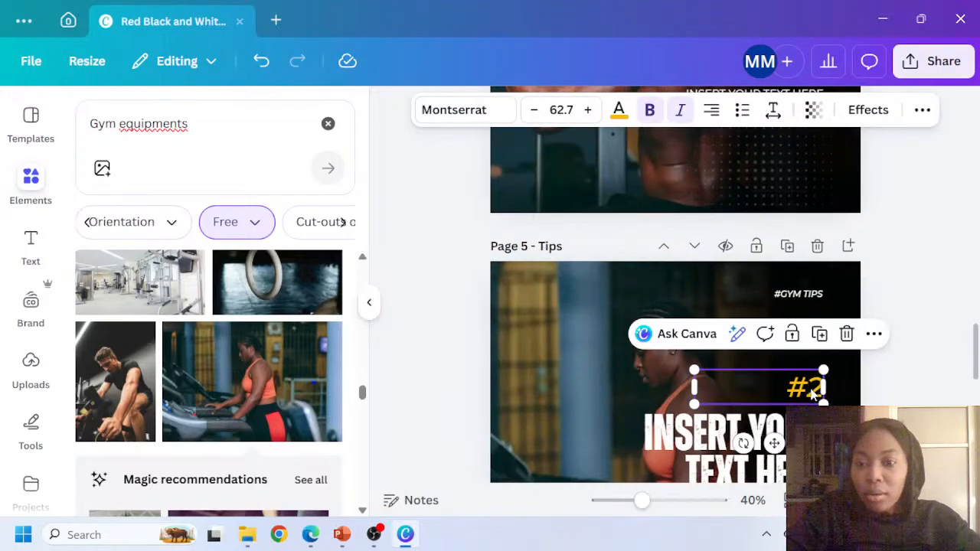
double_click(813, 391)
click(816, 390)
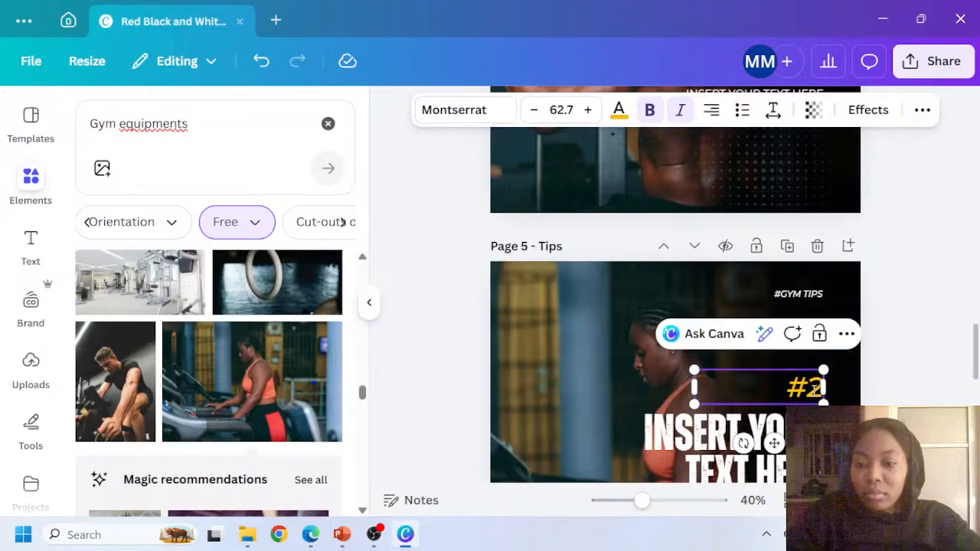
key(BackSpace)
text(4)
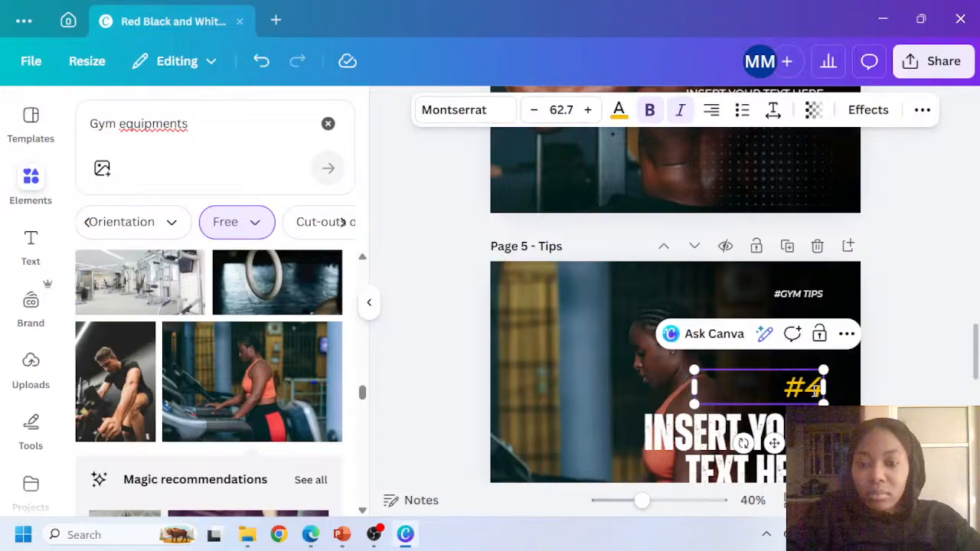
click(897, 355)
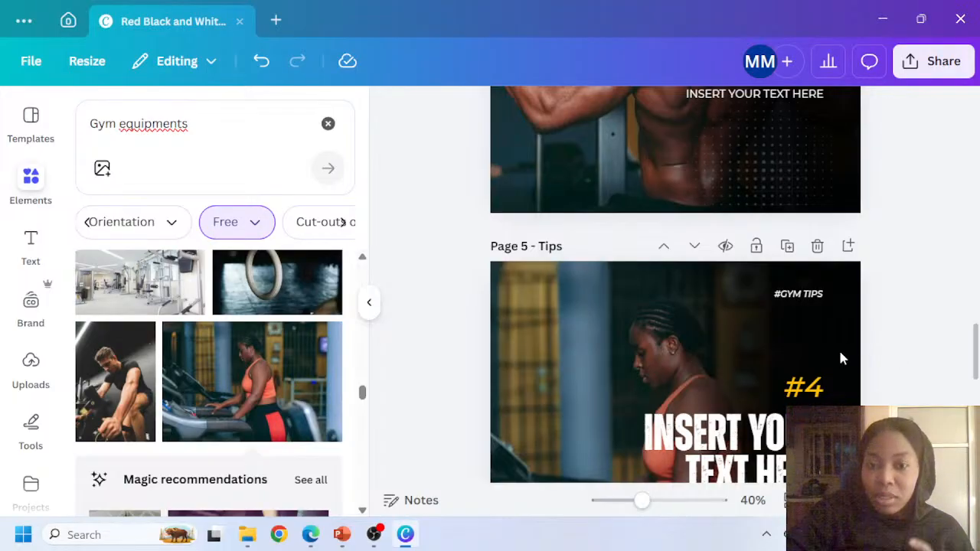
scroll(812, 310, down, 1)
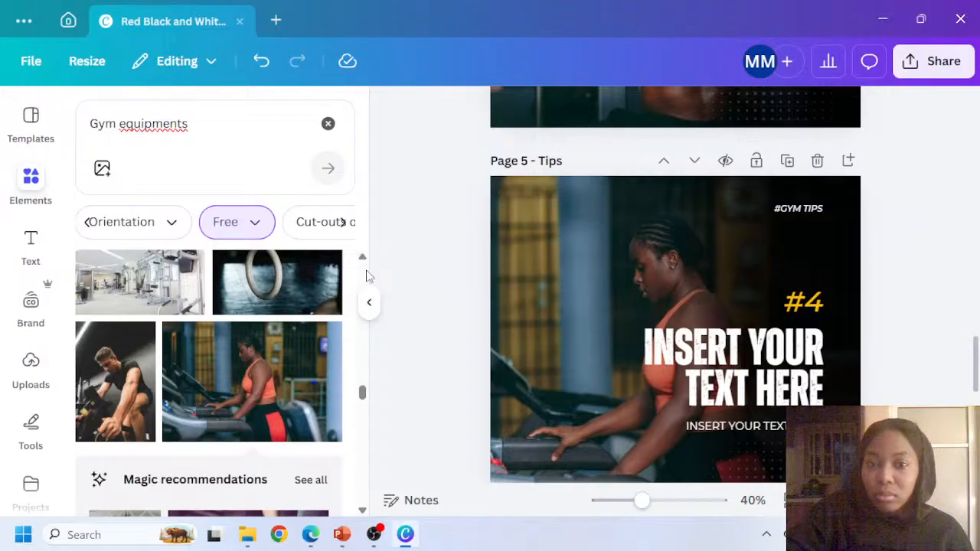
Collapse the side panel, review all carousel pages together in grid view, and return to the page editor
click(369, 303)
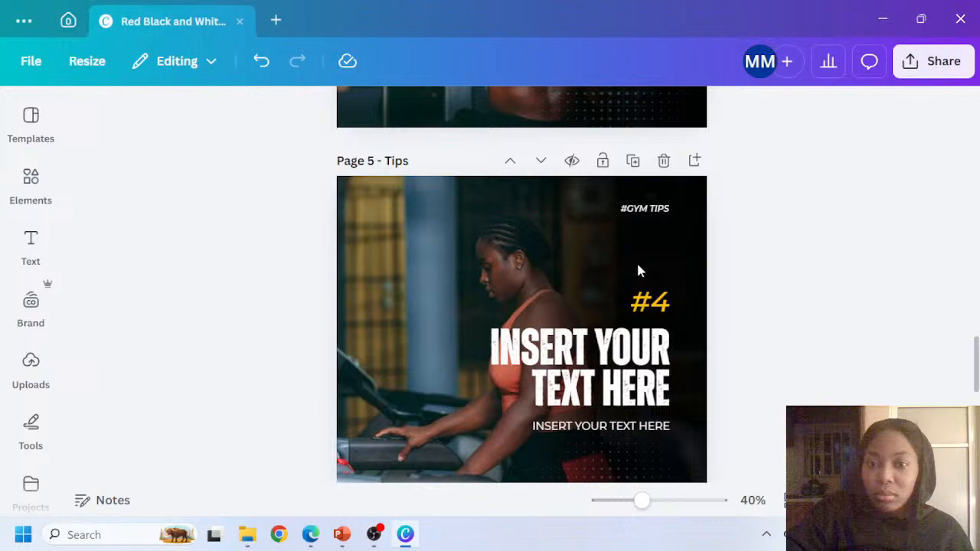
scroll(739, 248, up, 5)
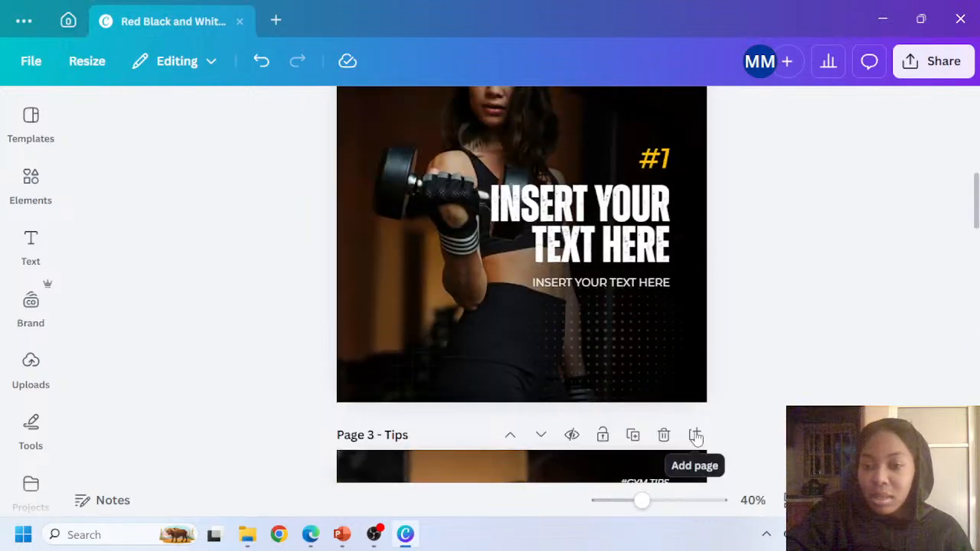
click(695, 435)
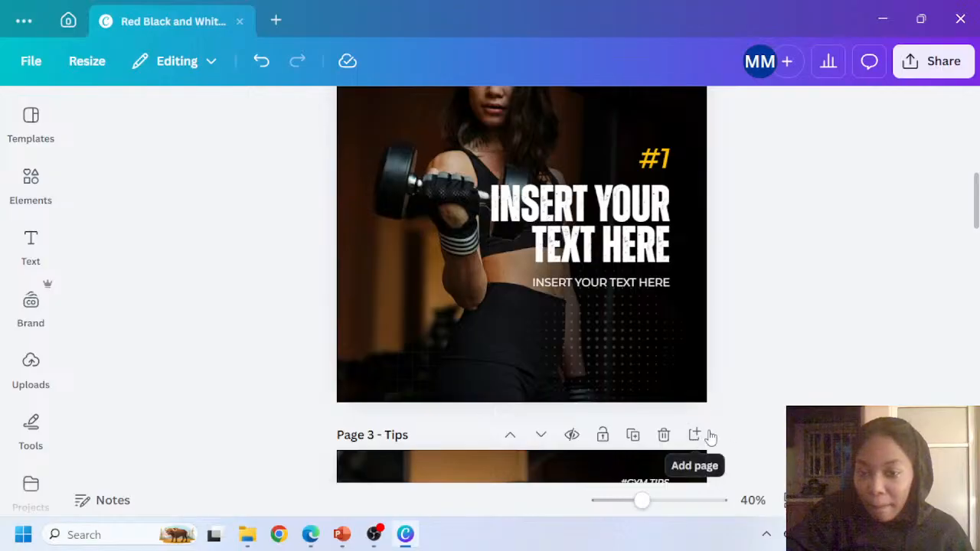
click(793, 500)
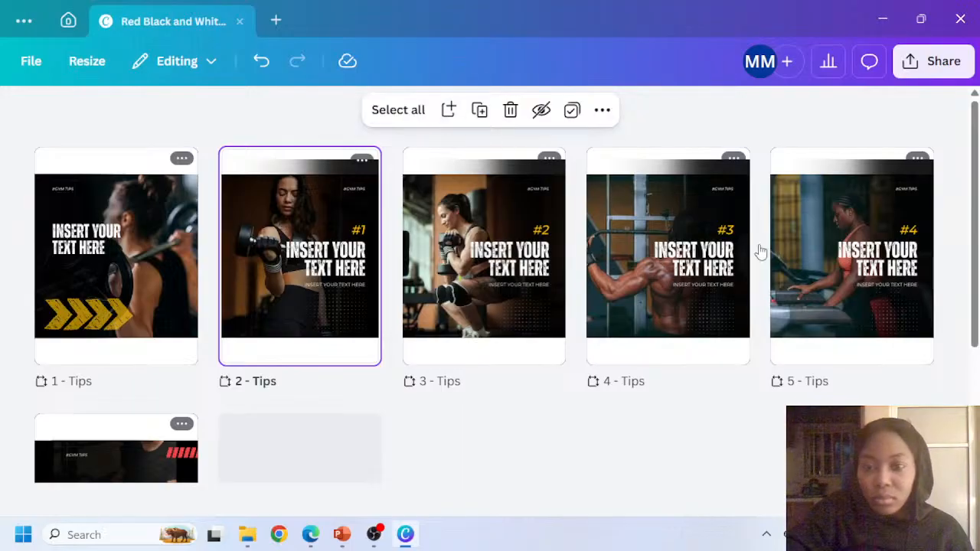
mouse_move(757, 283)
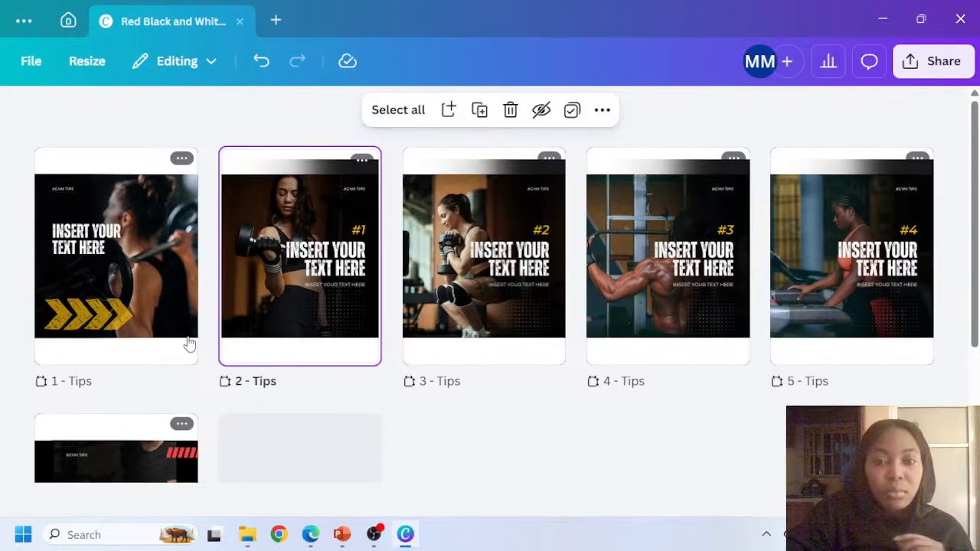
mouse_move(198, 350)
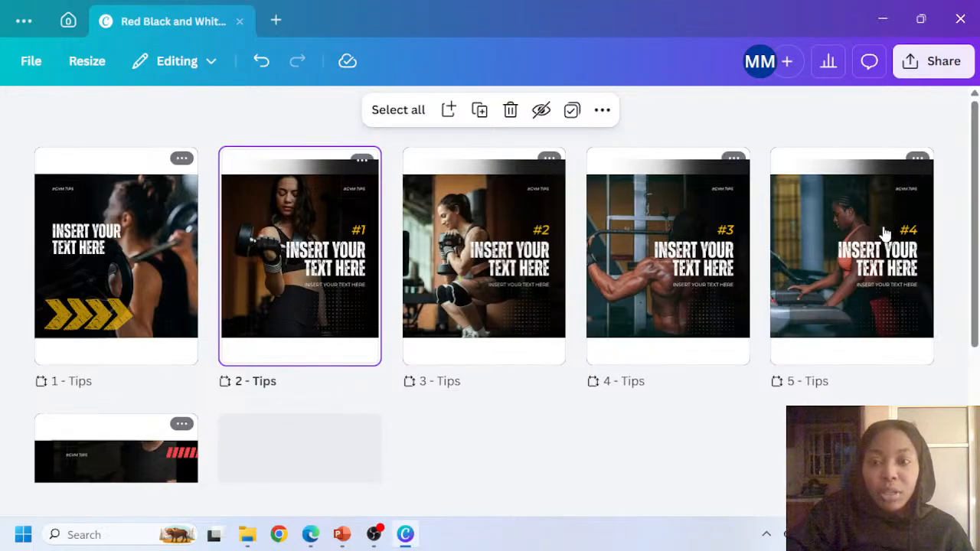
mouse_move(342, 535)
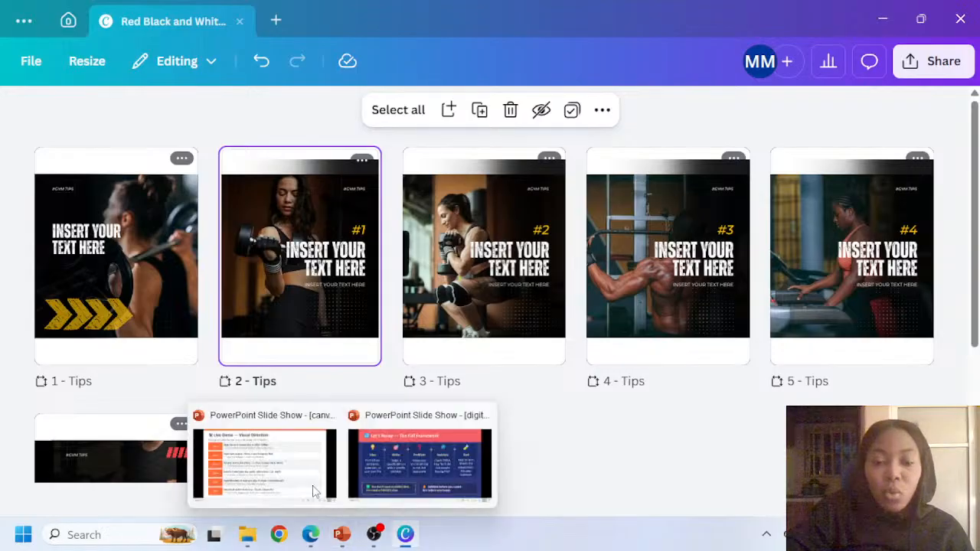
mouse_move(313, 487)
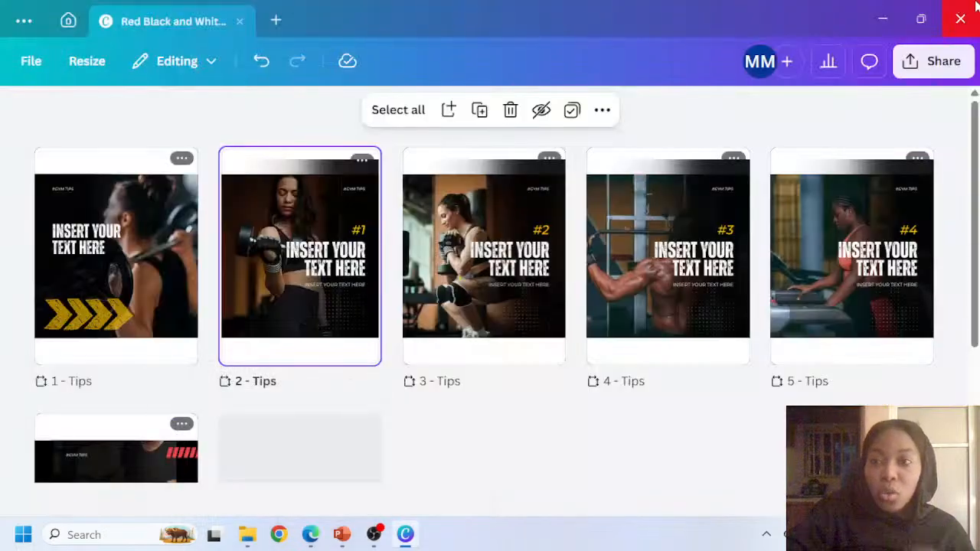
scroll(215, 469, down, 3)
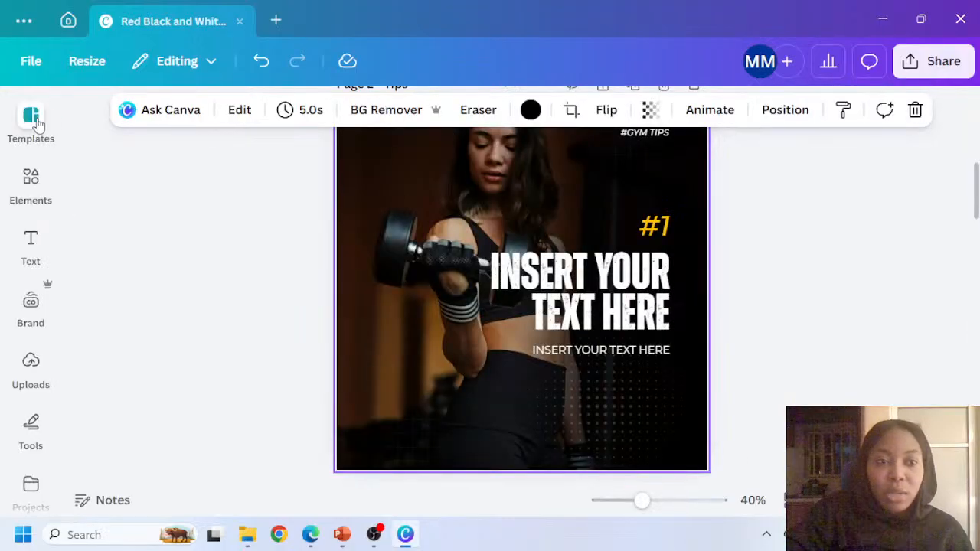
Search the template library for "FITNESS QUOTE" and bring the Follow Us page 6 into view
click(35, 121)
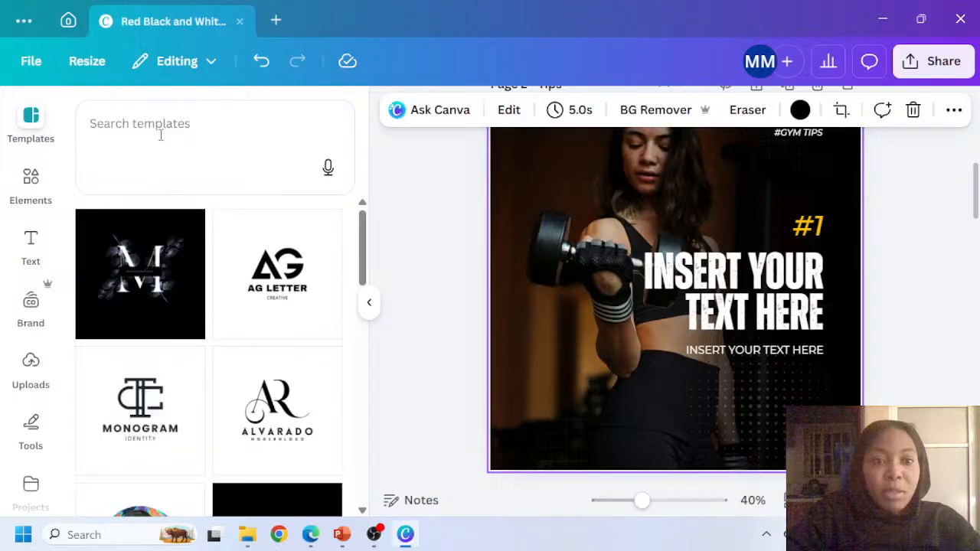
click(160, 134)
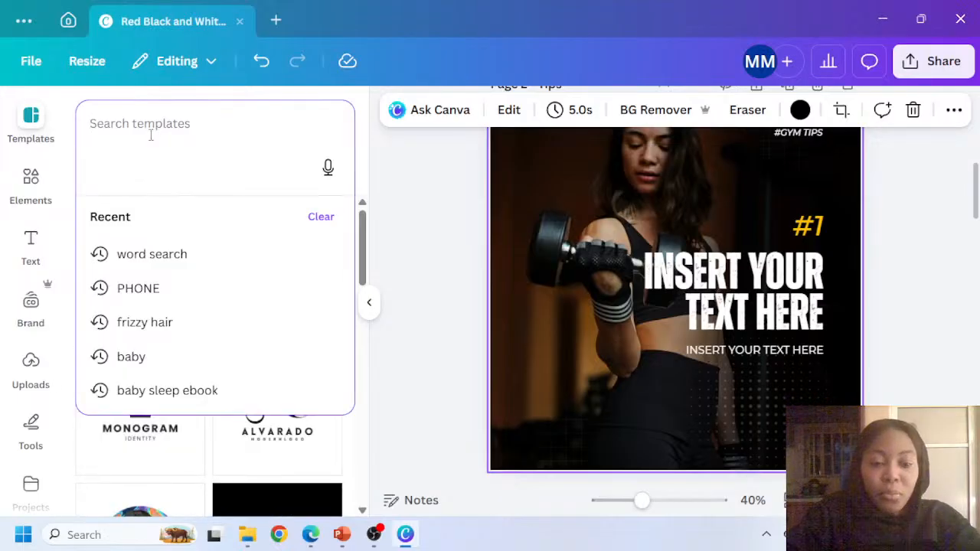
text(FITNESS)
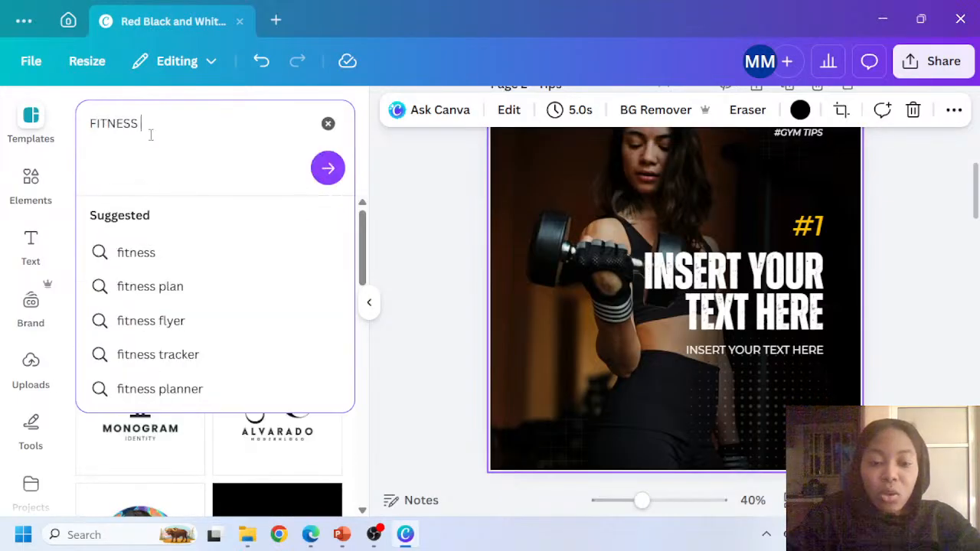
text( QUOTE)
key(Return)
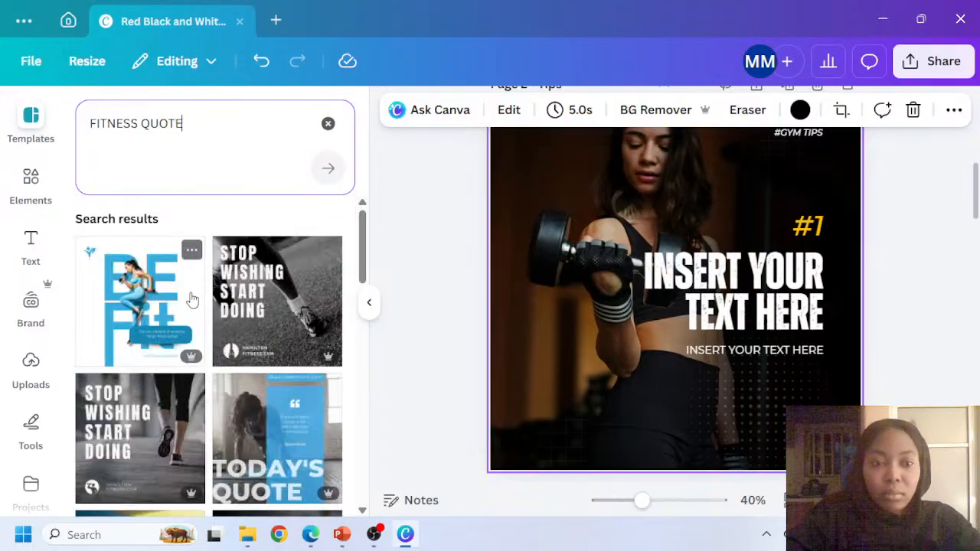
scroll(678, 228, down, 1)
scroll(679, 228, down, 15)
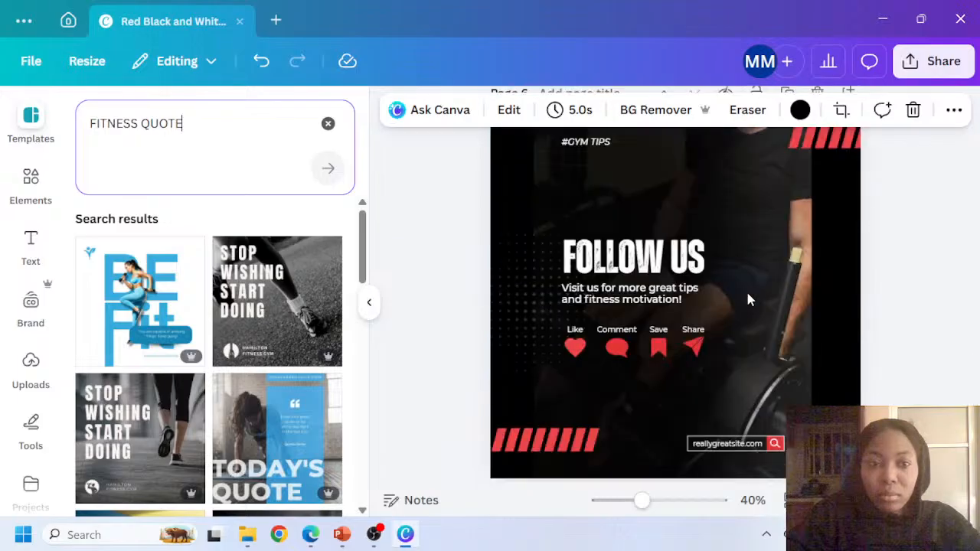
scroll(681, 375, up, 6)
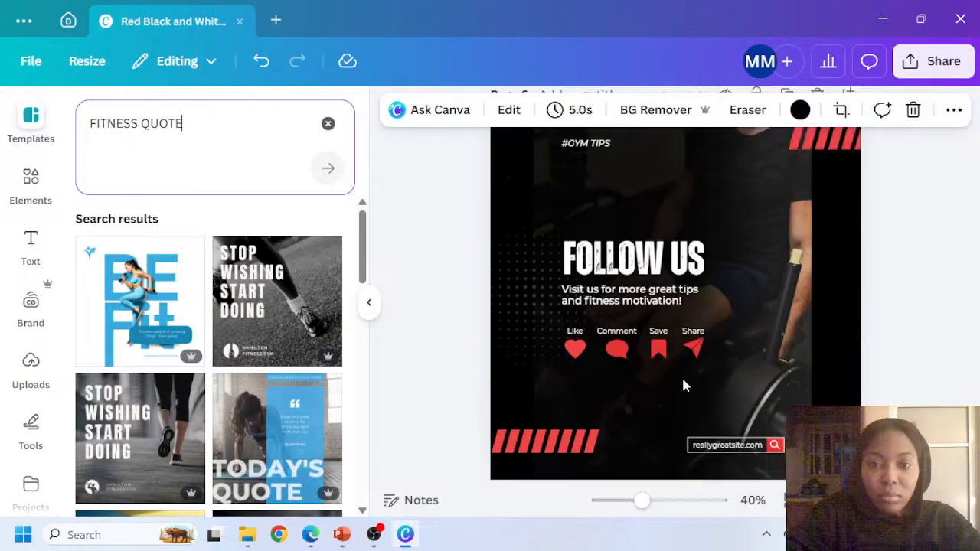
scroll(681, 375, down, 3)
scroll(684, 379, down, 2)
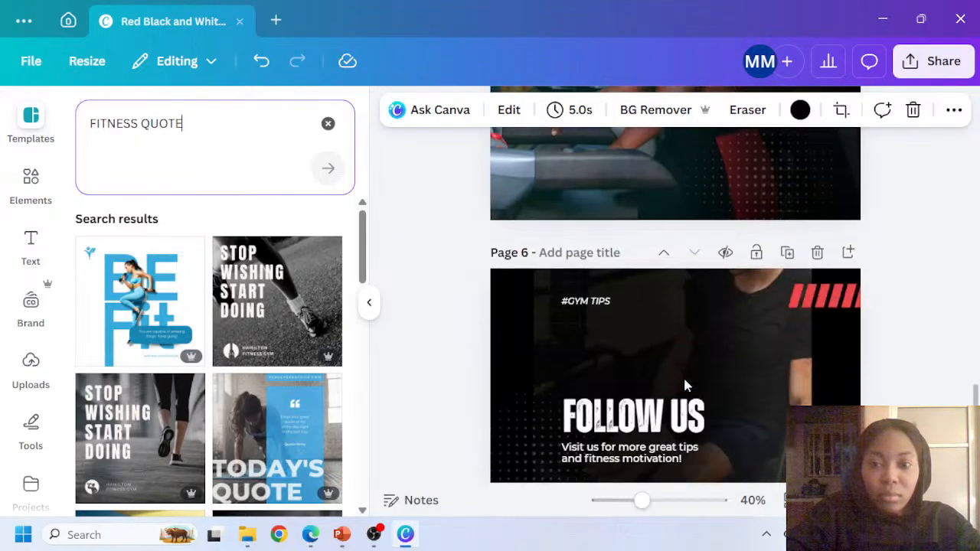
Clear the template search text and browse the fitness quote templates for a design that suits the carousel
drag(186, 126, 94, 139)
key(BackSpace)
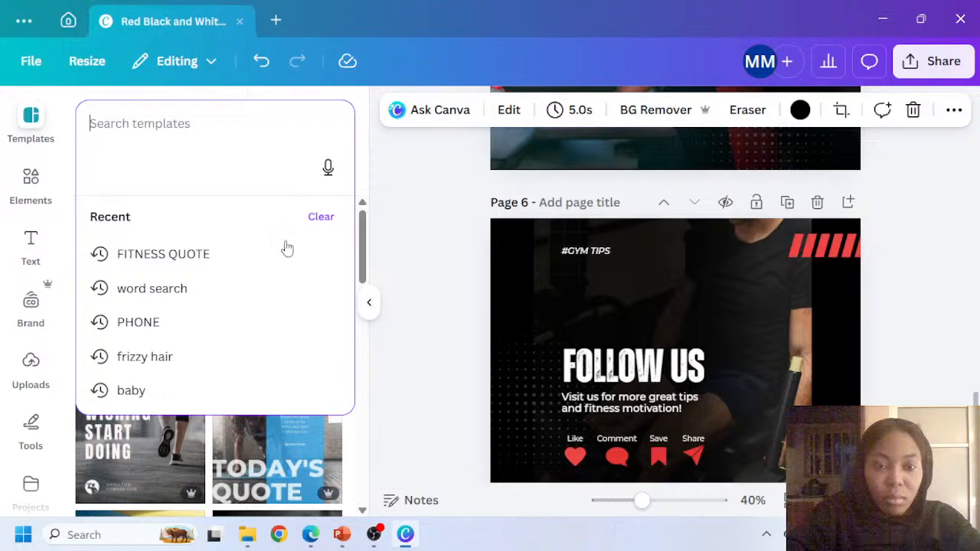
click(364, 153)
scroll(214, 298, down, 3)
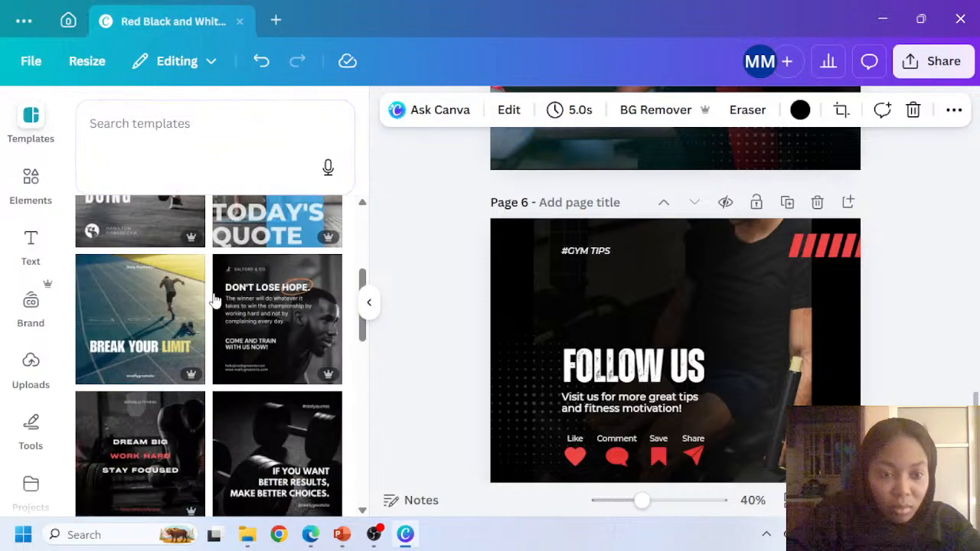
scroll(214, 298, down, 2)
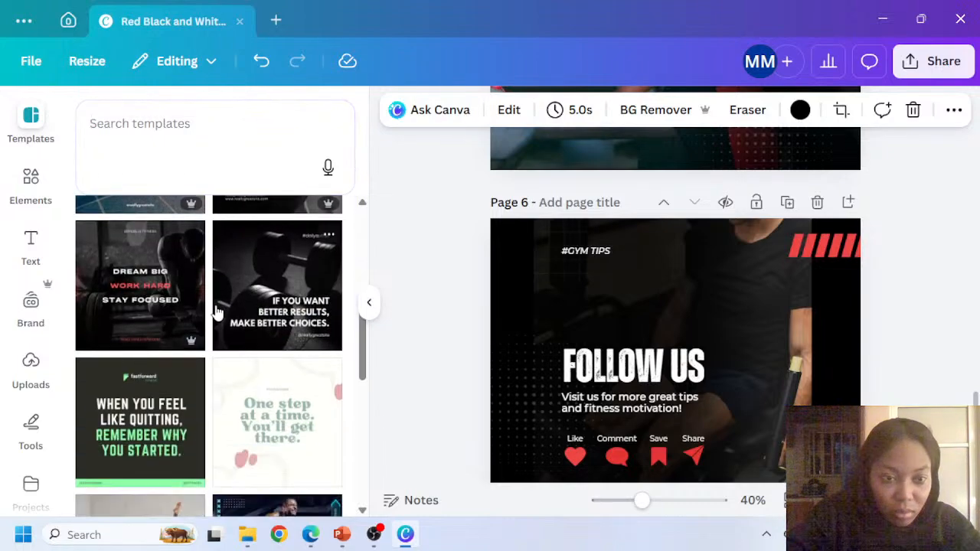
scroll(216, 313, down, 1)
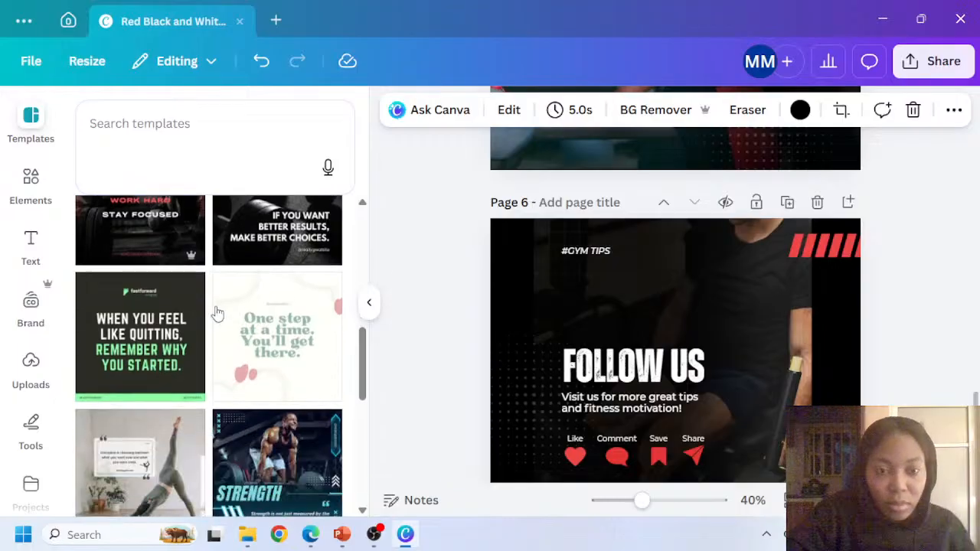
scroll(216, 313, up, 1)
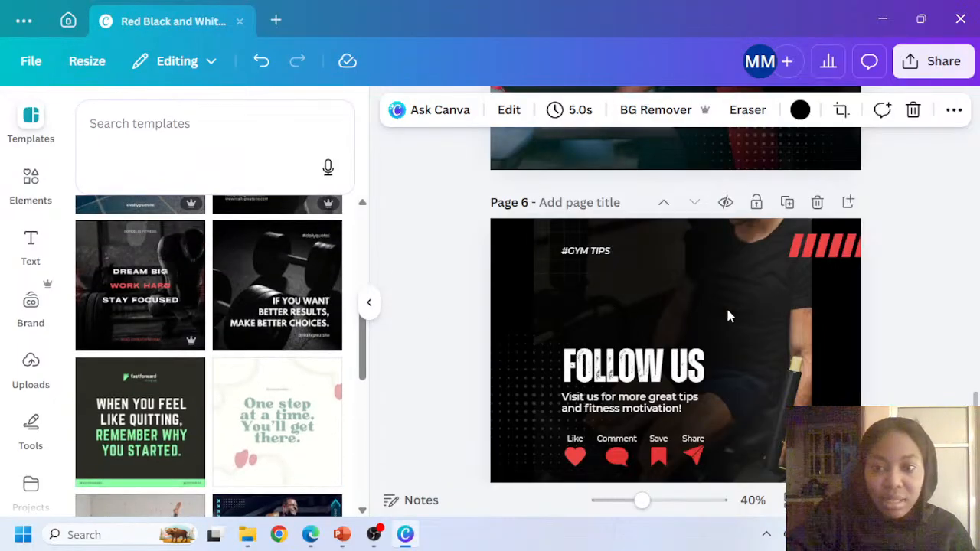
Compare page 6 with the templates and check the options of the "If you want better results, make better choices" template
scroll(747, 299, up, 3)
scroll(778, 303, down, 4)
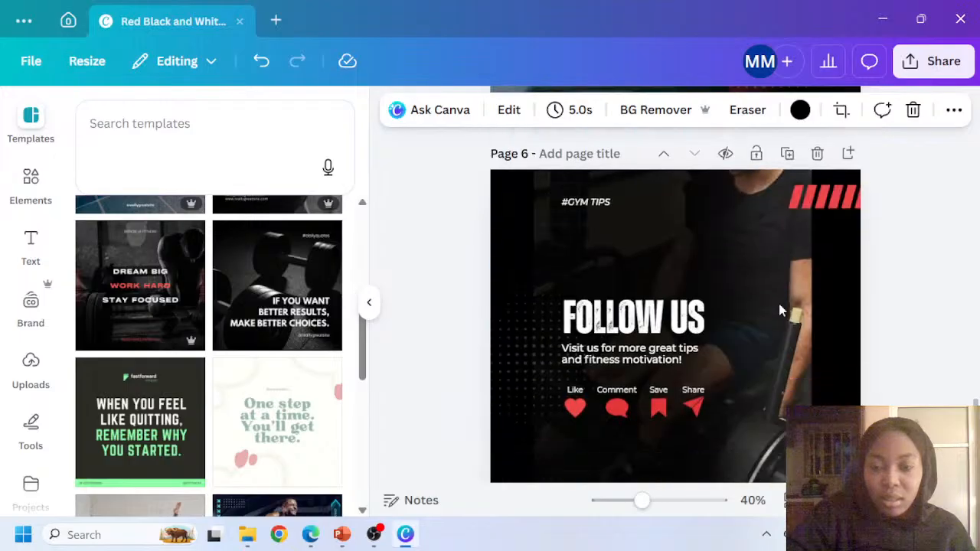
scroll(777, 299, up, 1)
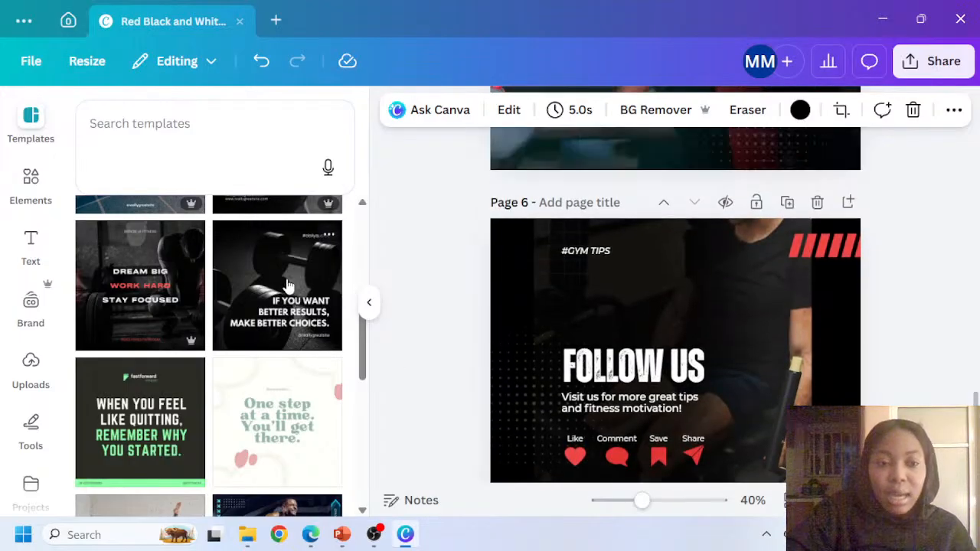
click(327, 235)
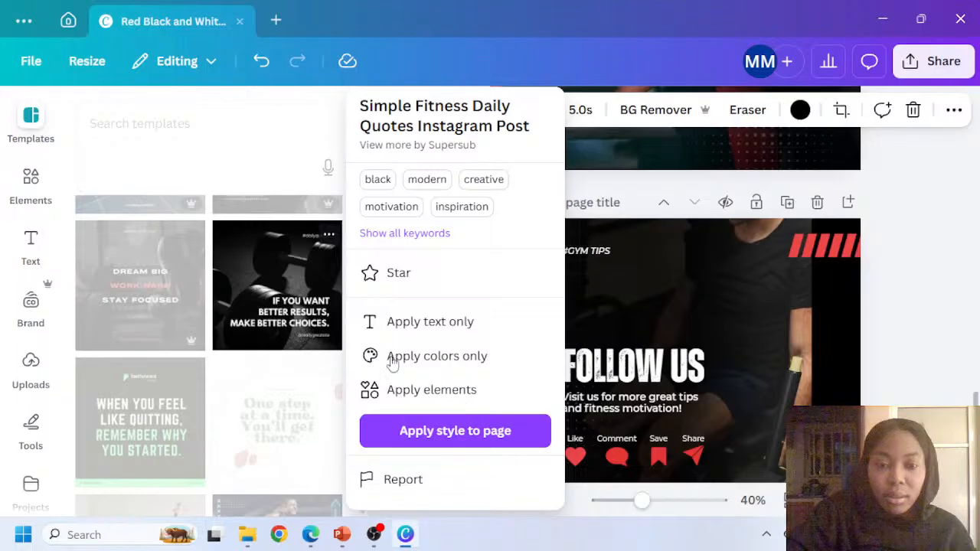
click(463, 72)
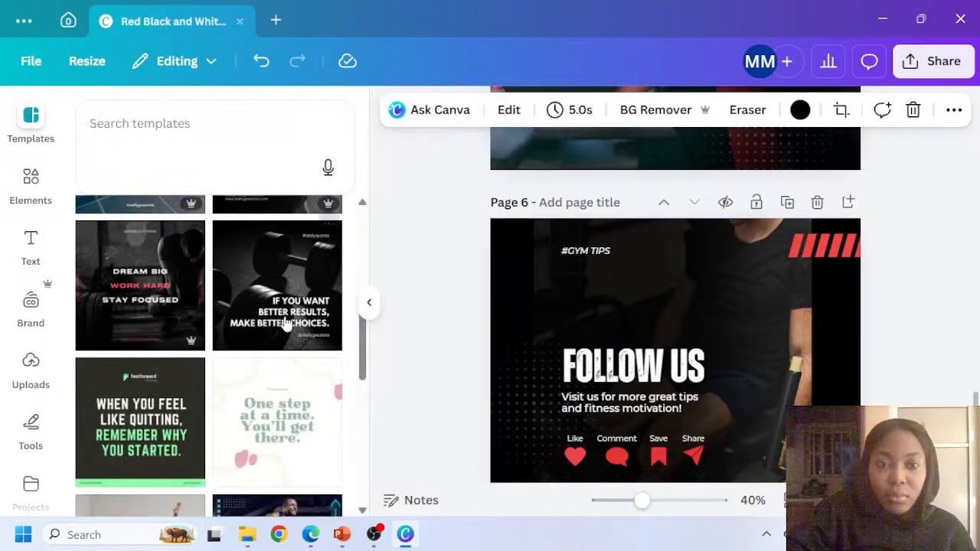
Add the "If you want better results, make better choices" template as a new page after the Follow Us page
click(283, 301)
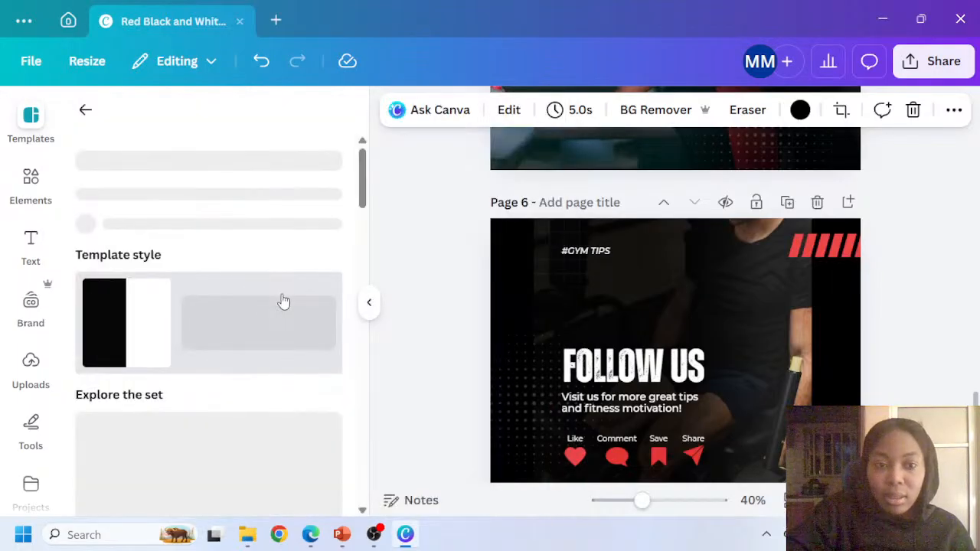
click(167, 352)
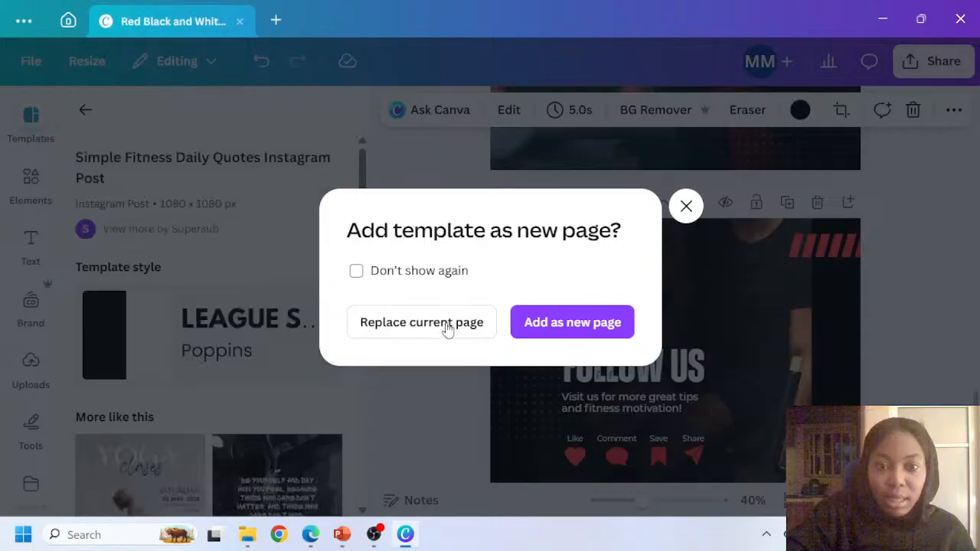
click(552, 326)
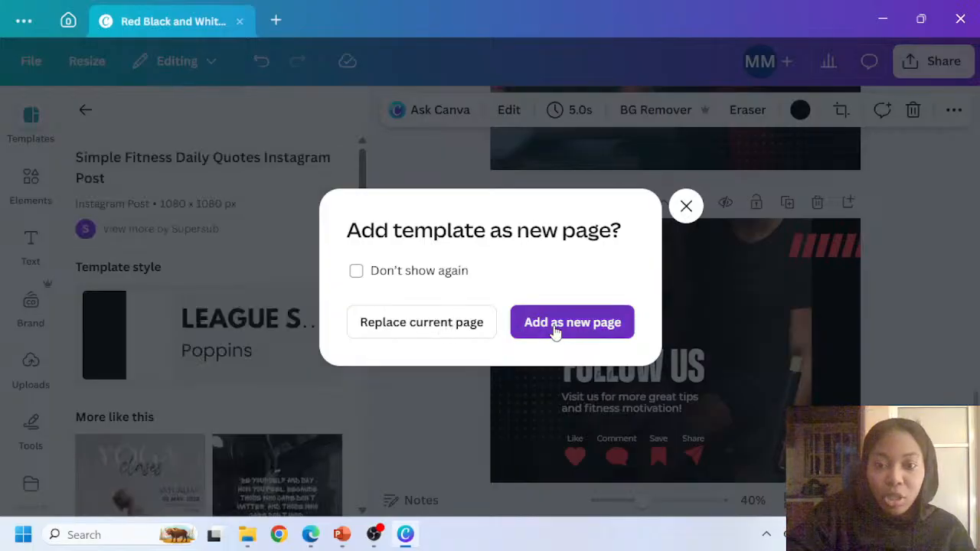
scroll(727, 304, down, 4)
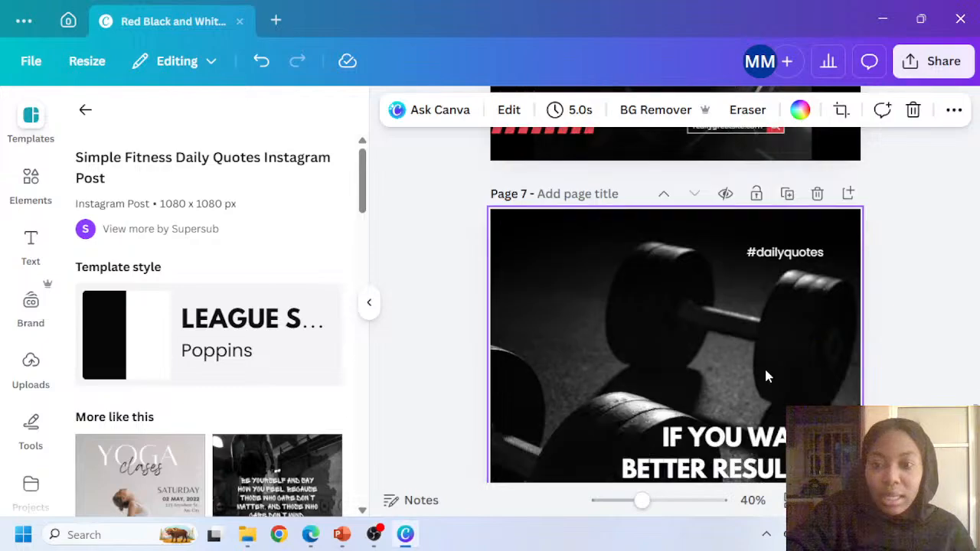
scroll(698, 414, down, 2)
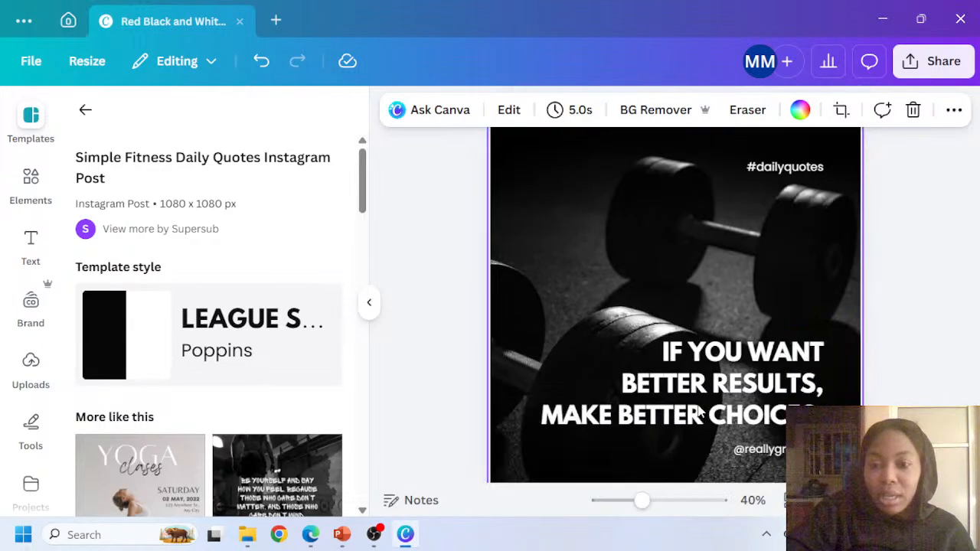
scroll(701, 413, up, 8)
scroll(701, 413, down, 2)
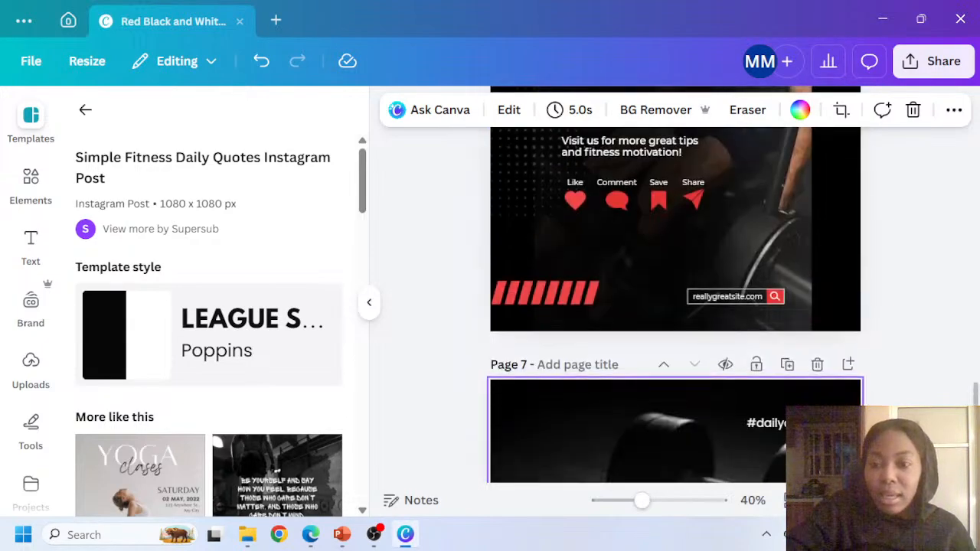
Reorder the pages in grid view so the dumbbell quote page comes before the Follow Us page, and return to the page editor
click(827, 500)
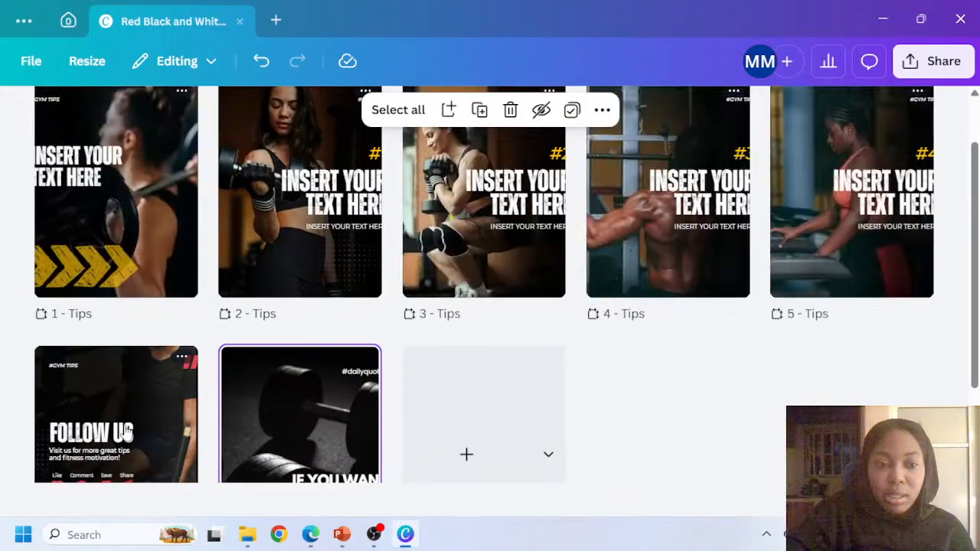
drag(126, 431, 61, 313)
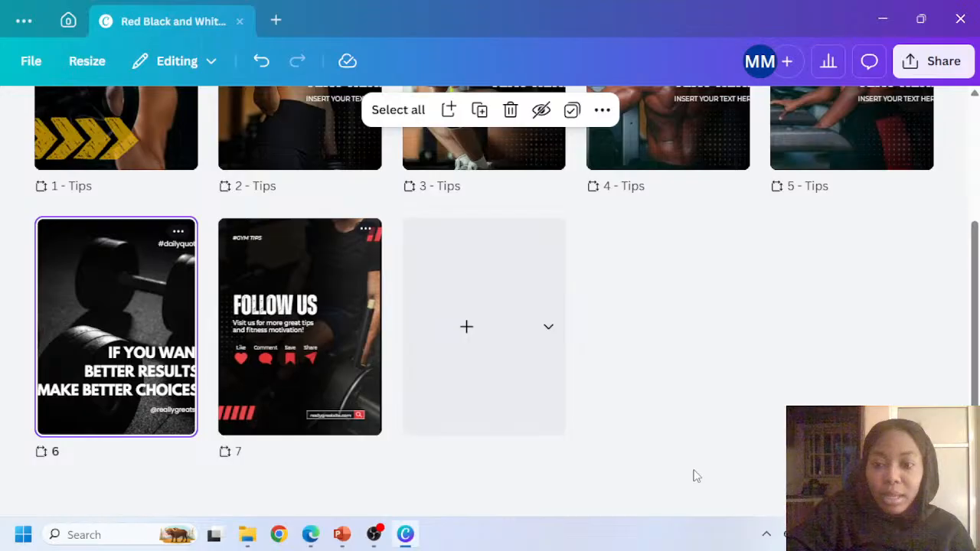
click(826, 500)
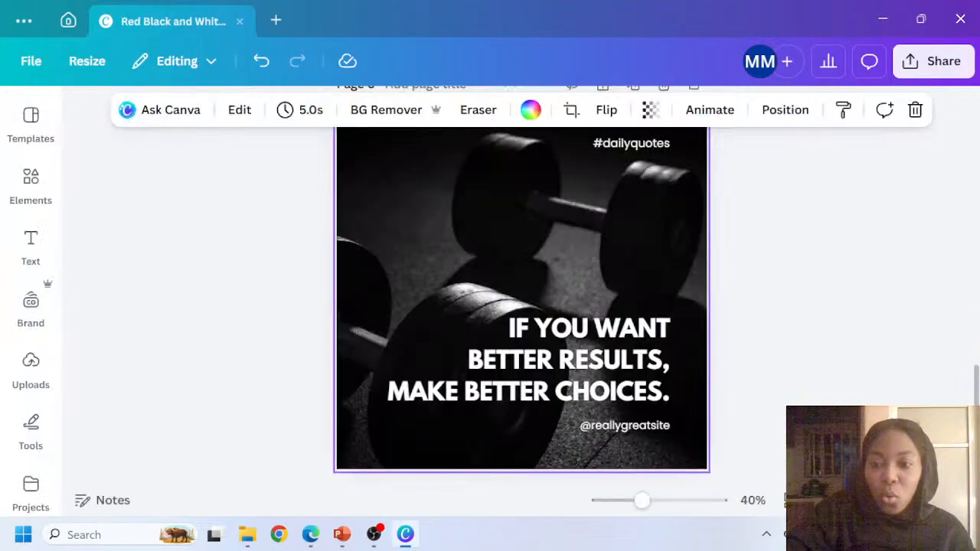
Title page 6 "Quote"
click(582, 345)
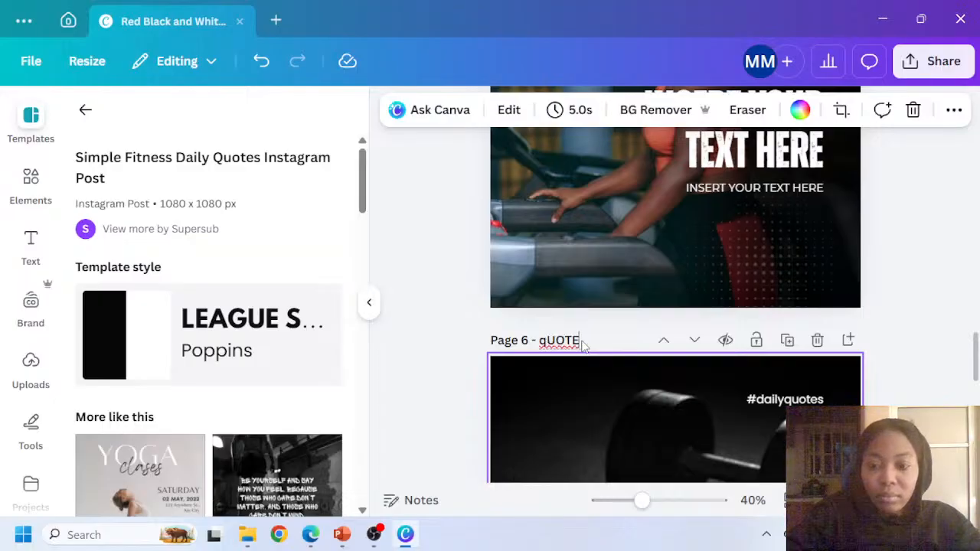
key(BackSpace)
key(BackSpace)
key(BackSpace)
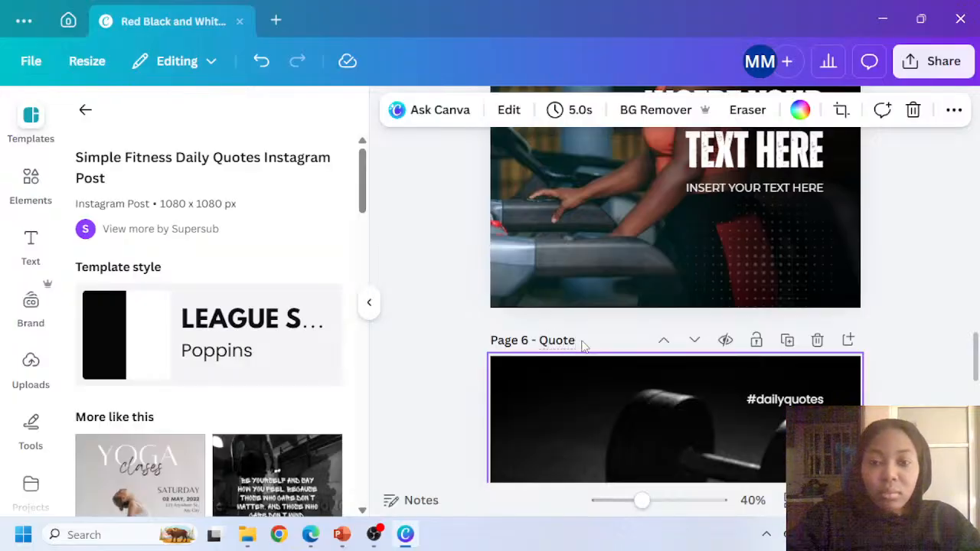
scroll(582, 346, down, 3)
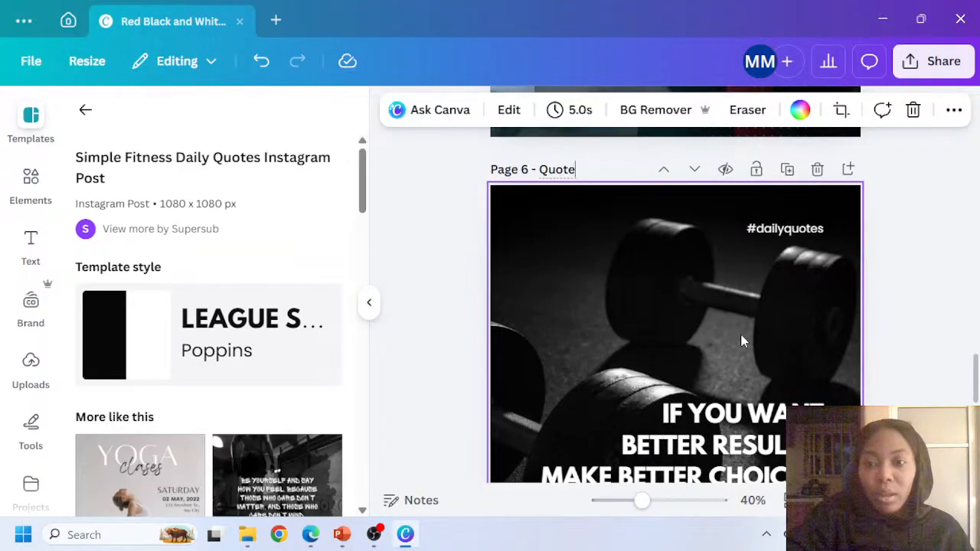
scroll(741, 341, down, 2)
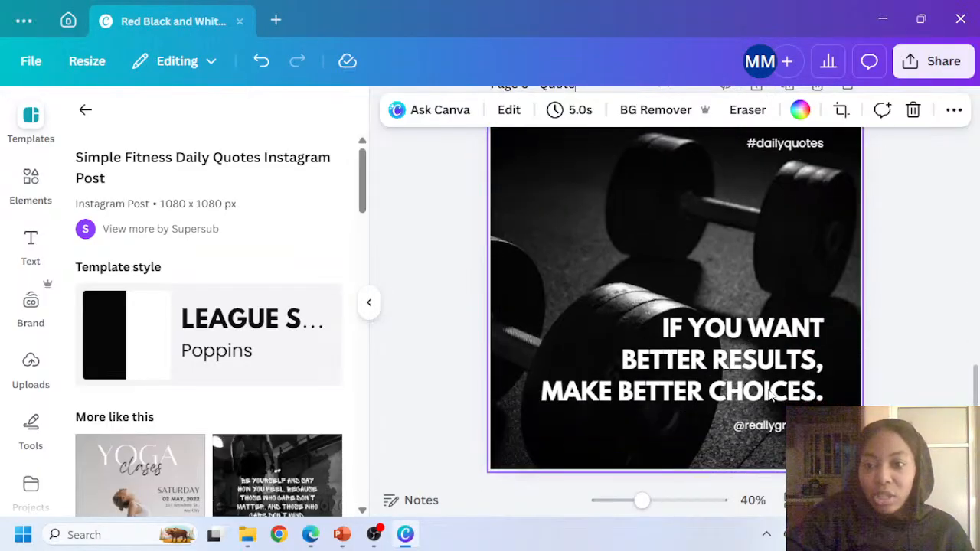
click(768, 430)
key(Escape)
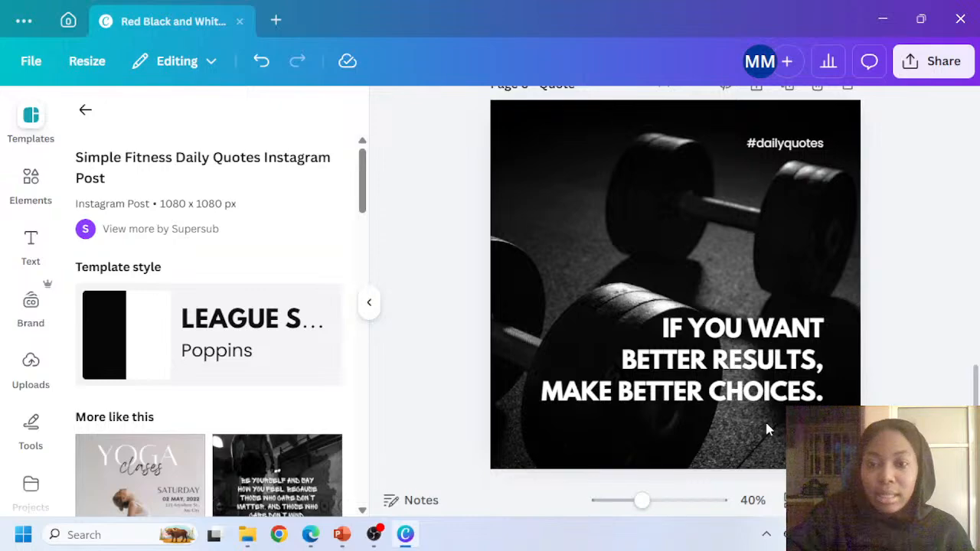
Compare the quote text on page 6 with the heading style of the tip pages above it
scroll(790, 286, up, 9)
scroll(627, 261, down, 10)
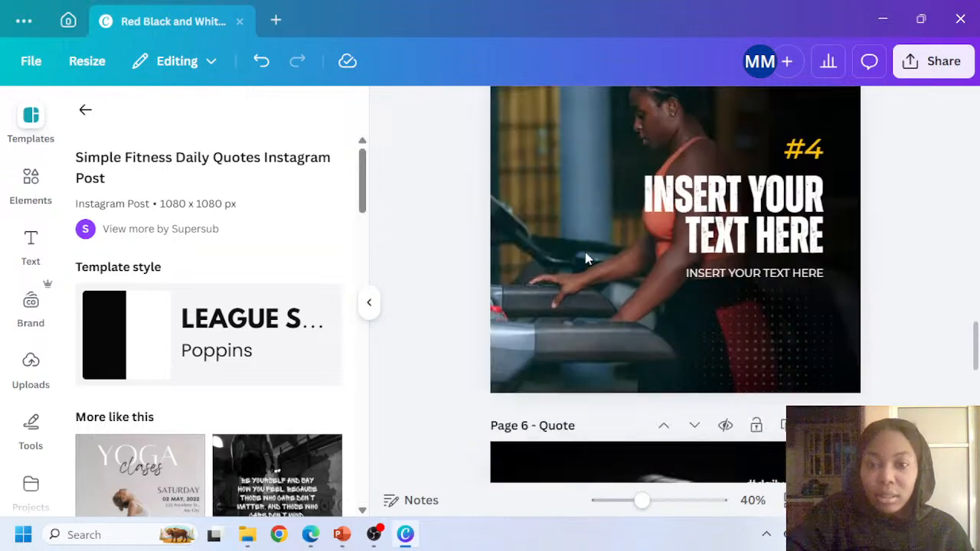
click(575, 216)
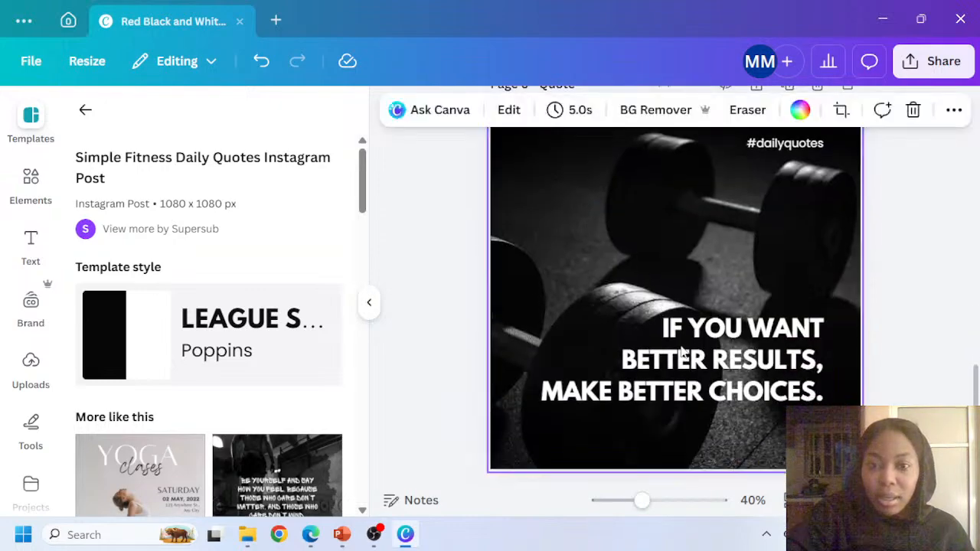
scroll(192, 291, down, 2)
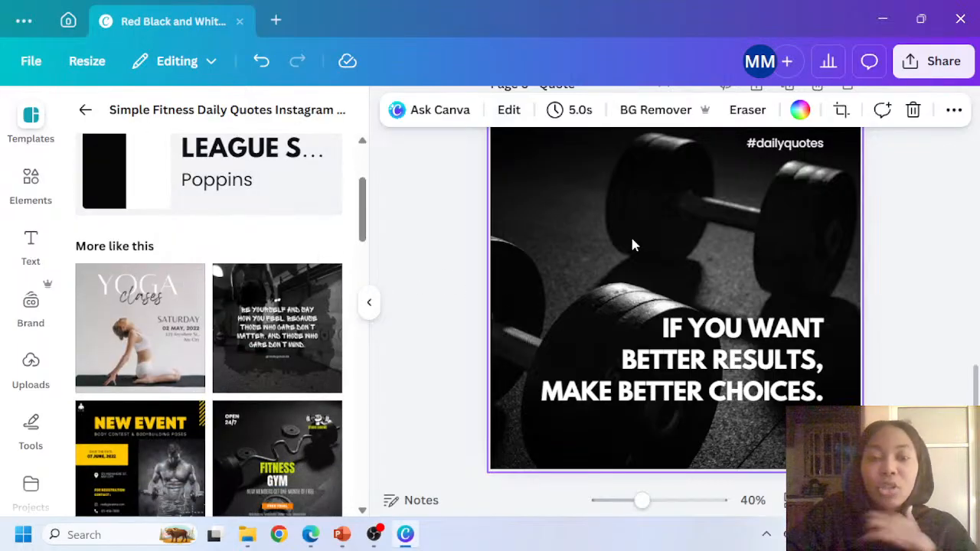
click(753, 363)
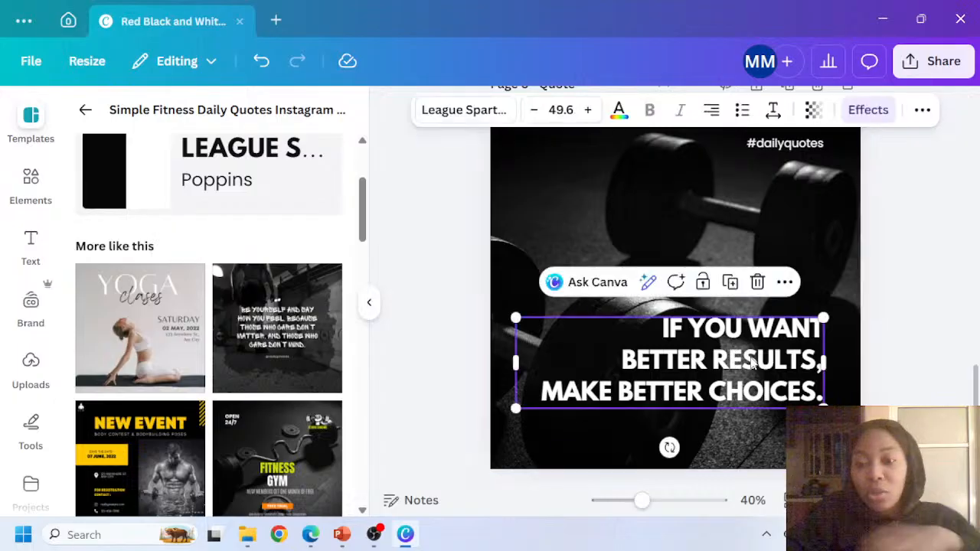
scroll(762, 356, up, 6)
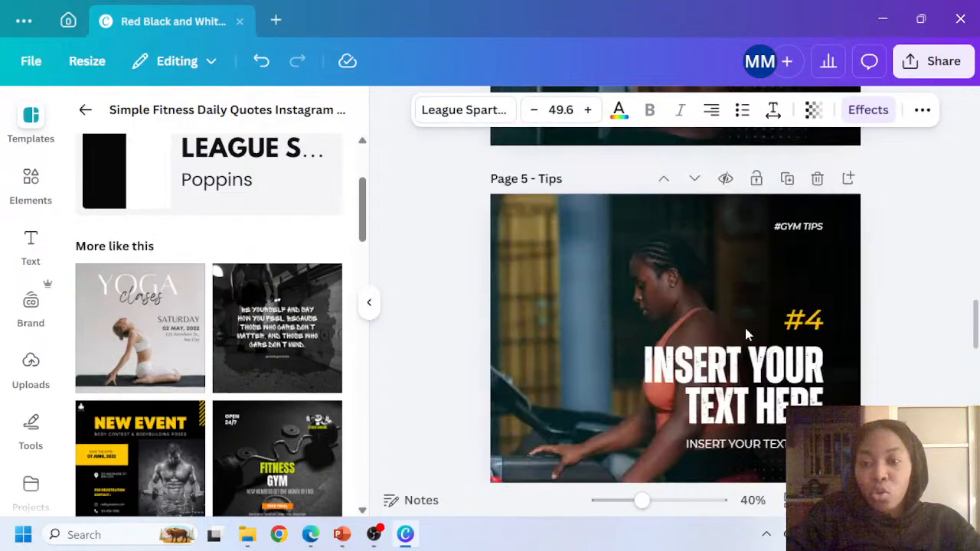
scroll(733, 398, down, 4)
scroll(733, 394, down, 4)
scroll(715, 366, up, 8)
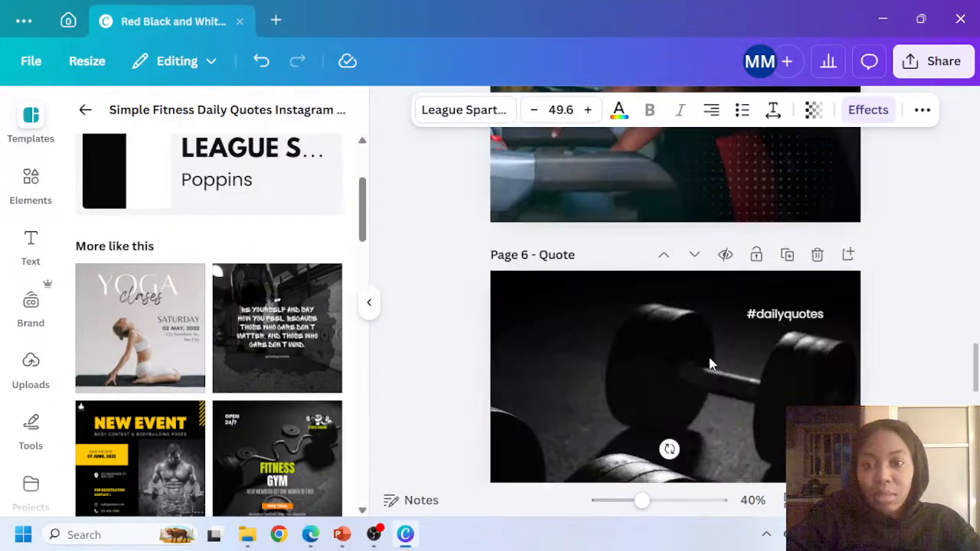
Copy the style of page 5's "INSERT YOUR TEXT HERE" heading onto the page 6 quote and move the quote up to fit the page
click(727, 398)
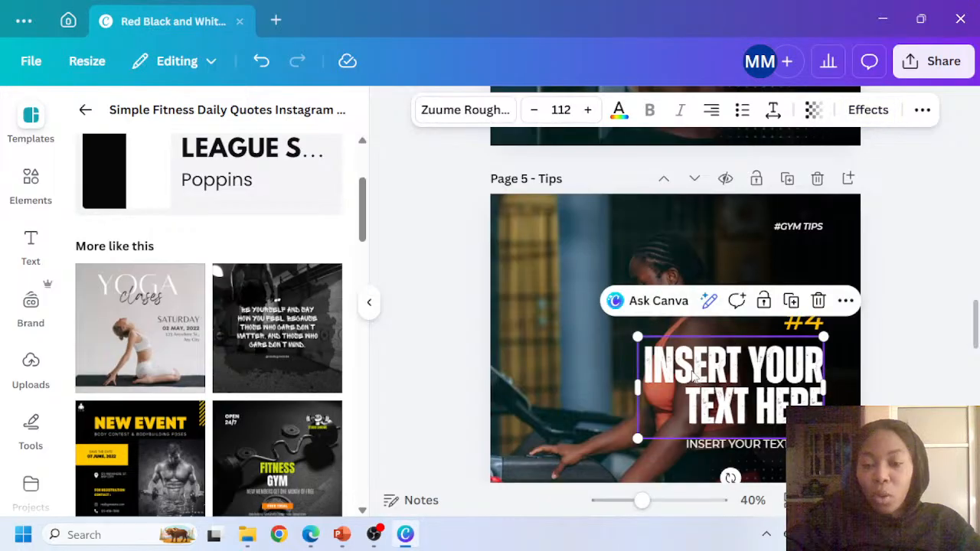
click(922, 110)
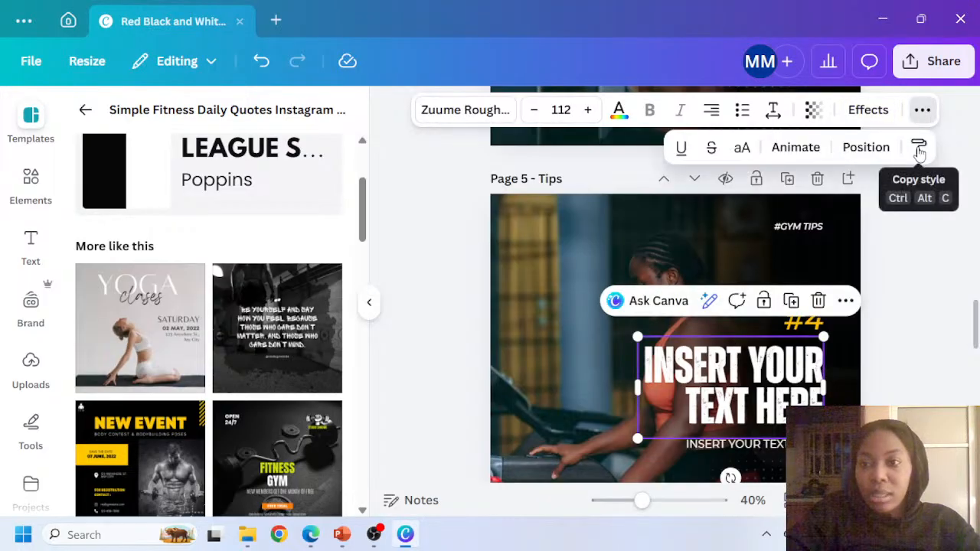
scroll(776, 297, down, 4)
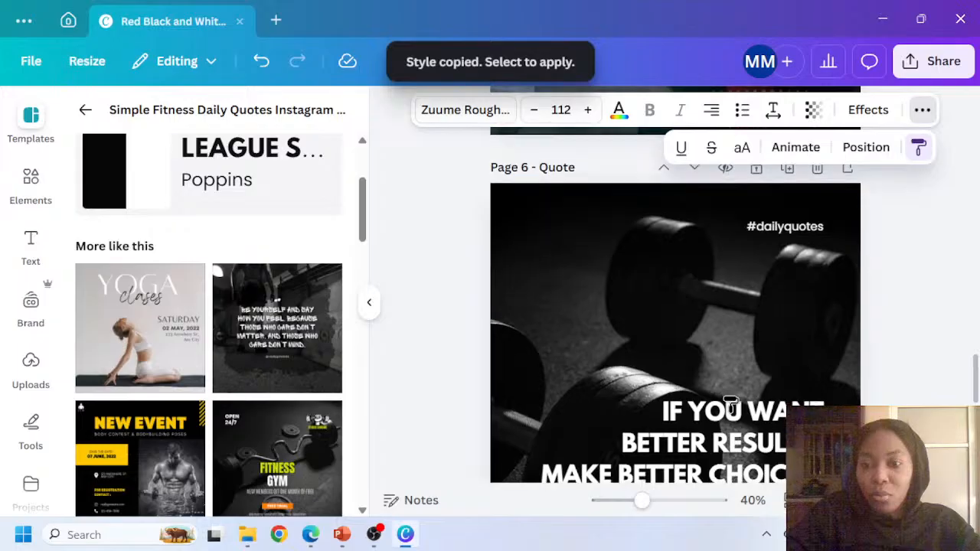
scroll(731, 367, down, 1)
click(731, 369)
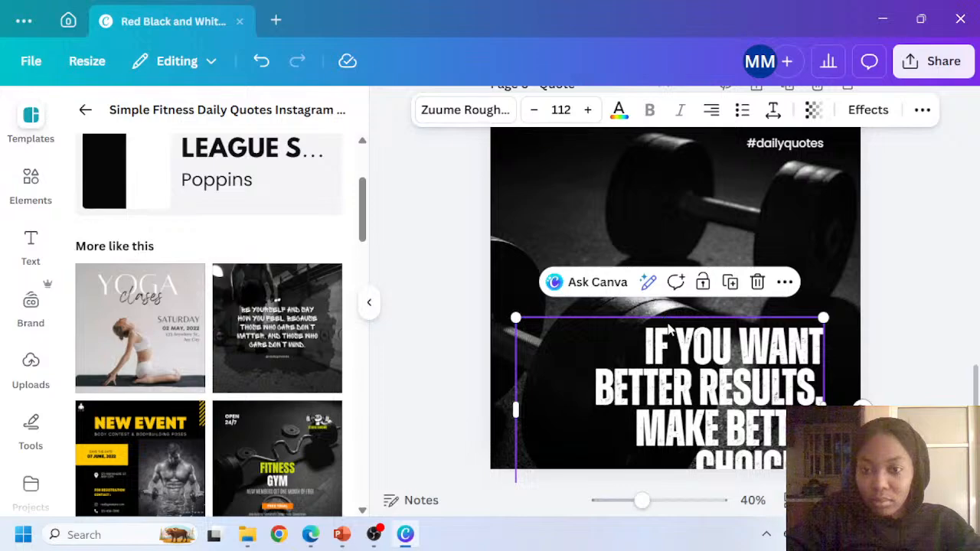
drag(686, 351, 679, 289)
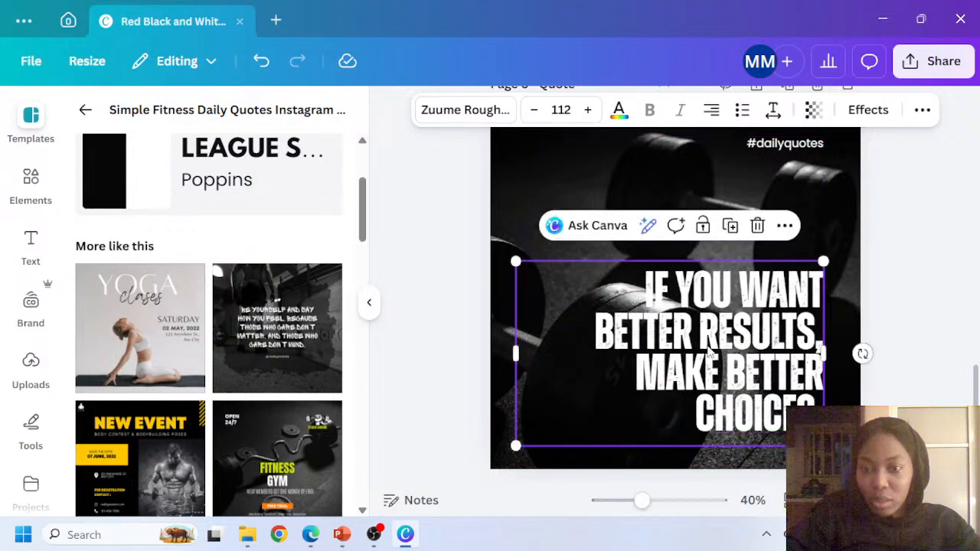
Replace the quote with "INSERT YOUR TEXT HERE" and narrow its text box to two lines, placed near the page's lower edge
double_click(708, 346)
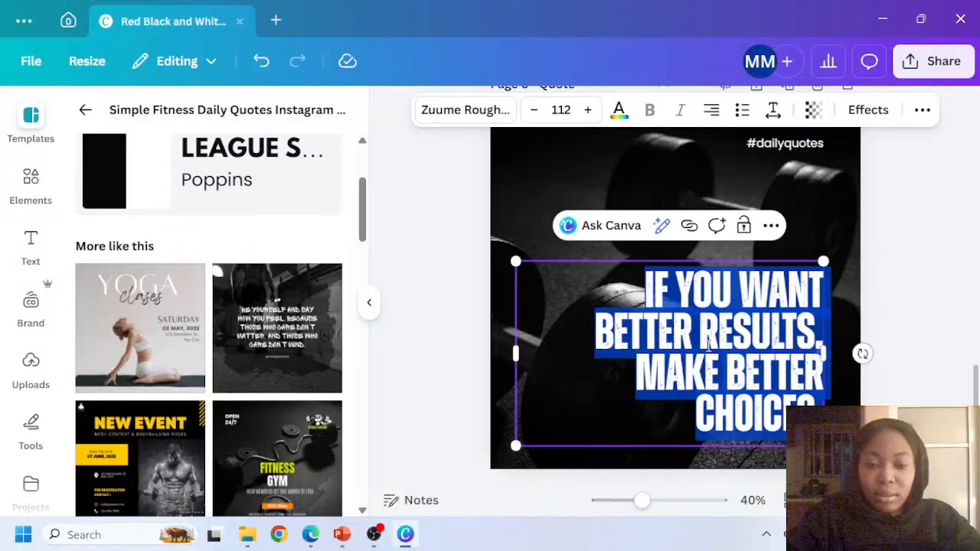
text(INSE)
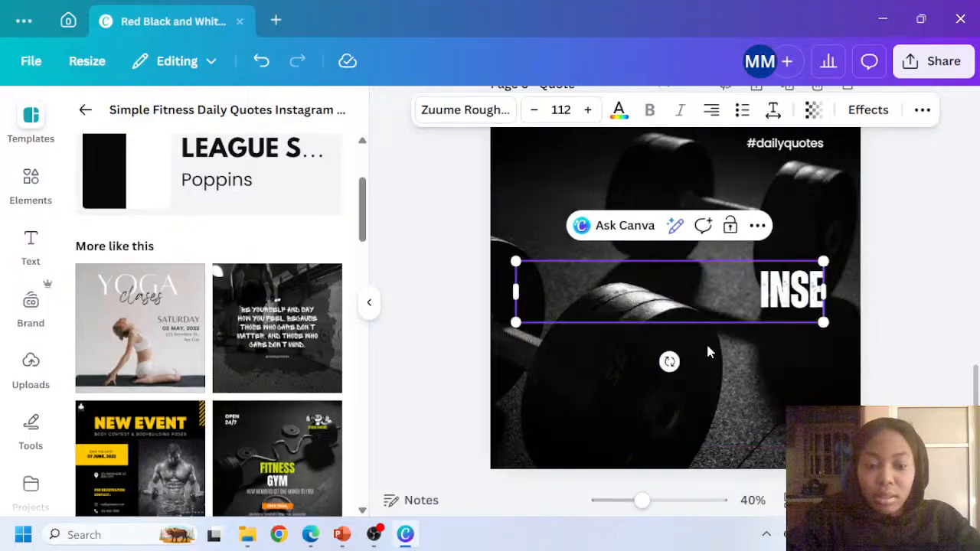
text(RT YOUR T)
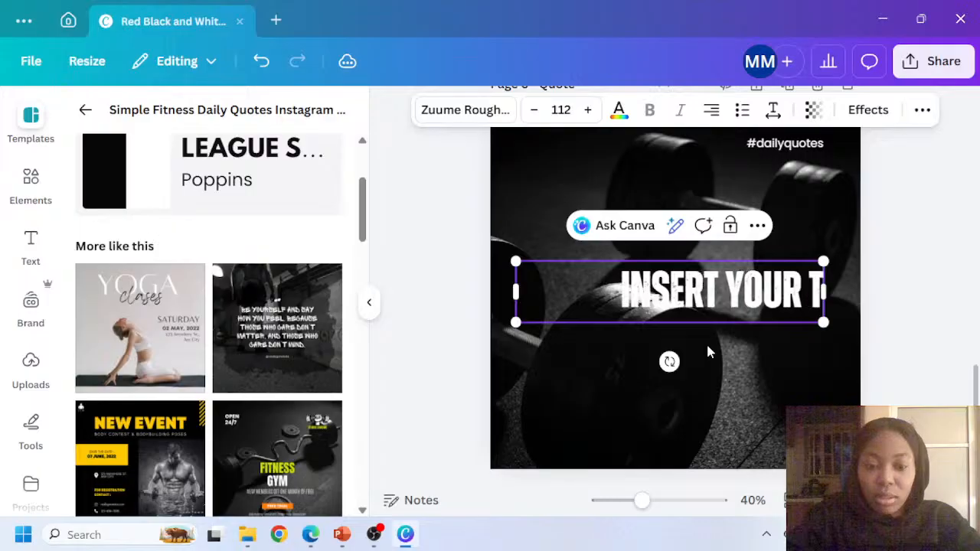
text(EXT HERE)
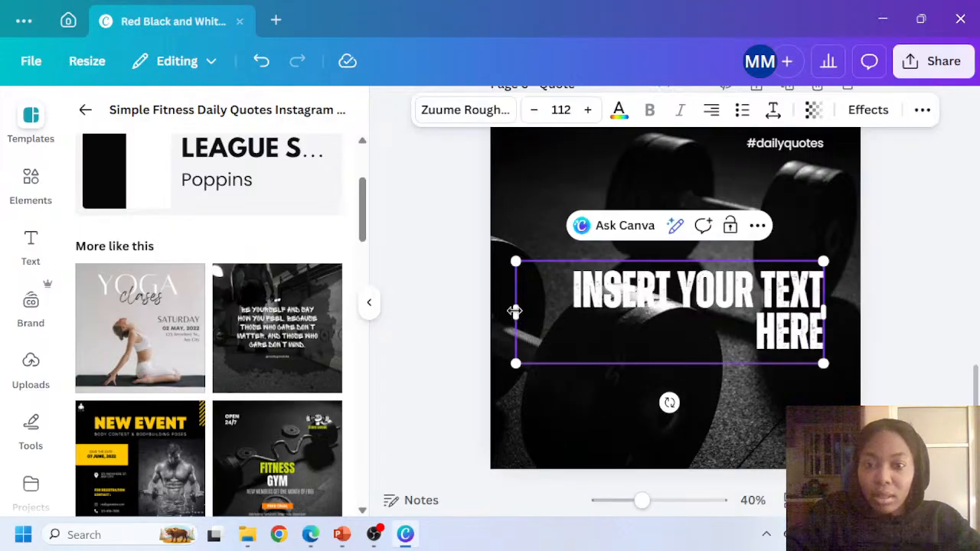
drag(516, 312, 597, 332)
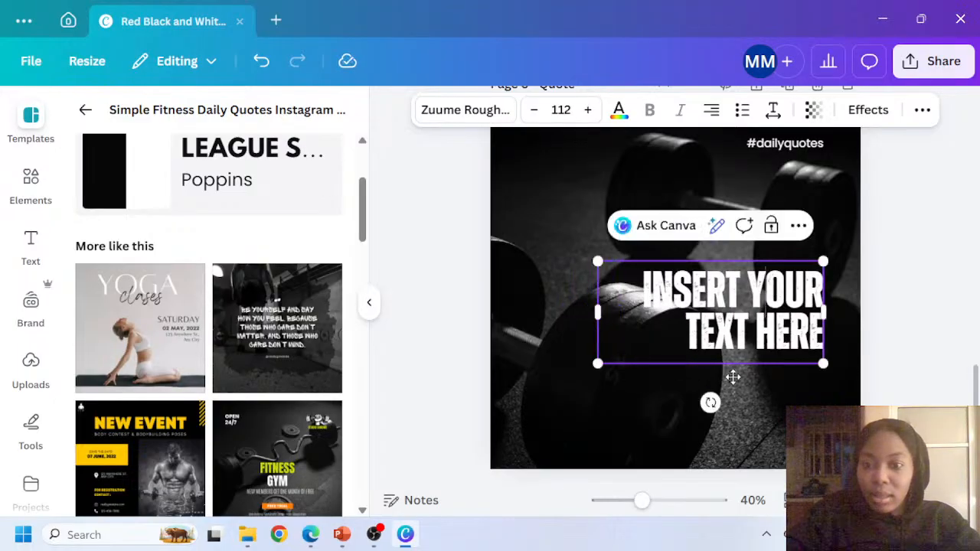
drag(740, 365, 737, 447)
Copy the style of page 4's "#GYM TIPS" text onto the "#dailyquotes" text on page 6
scroll(777, 333, up, 2)
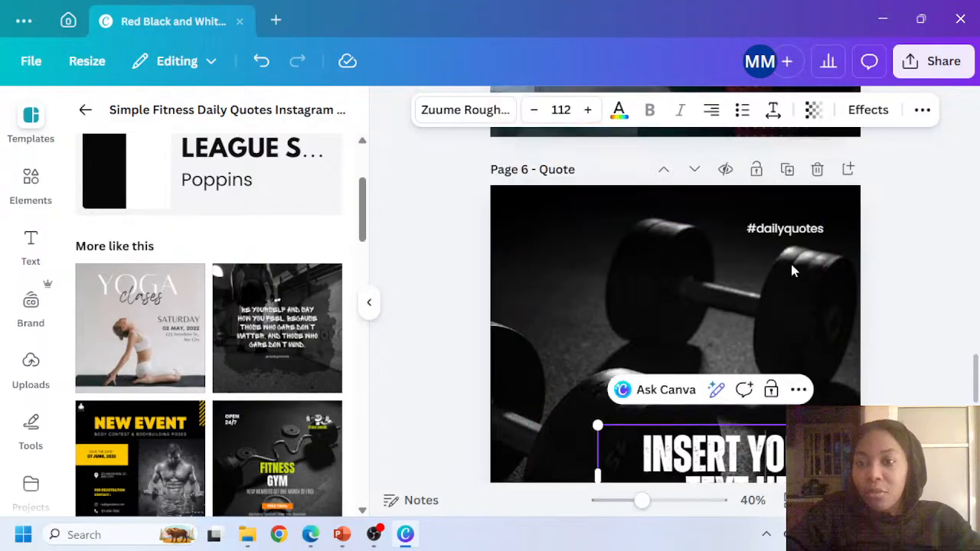
scroll(801, 246, up, 10)
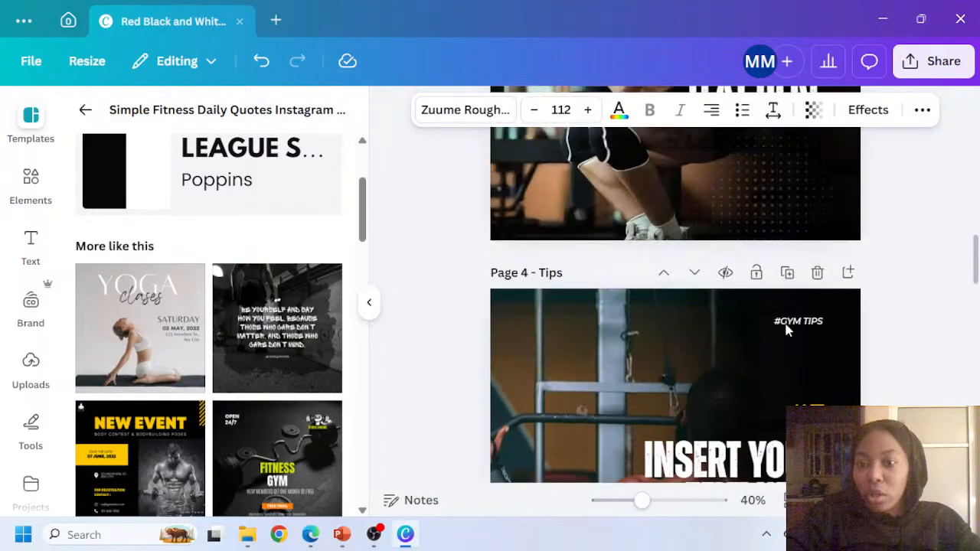
click(786, 327)
click(922, 110)
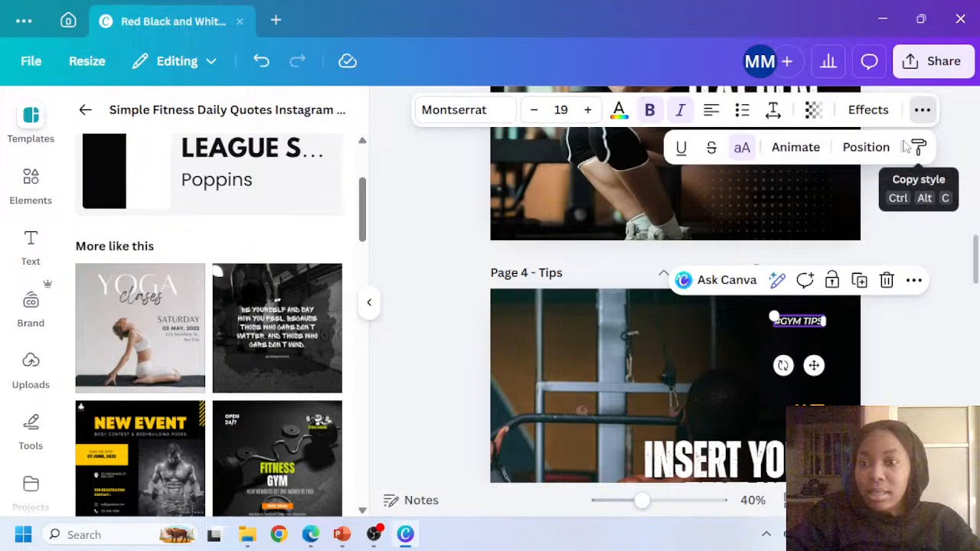
click(919, 147)
scroll(777, 339, down, 10)
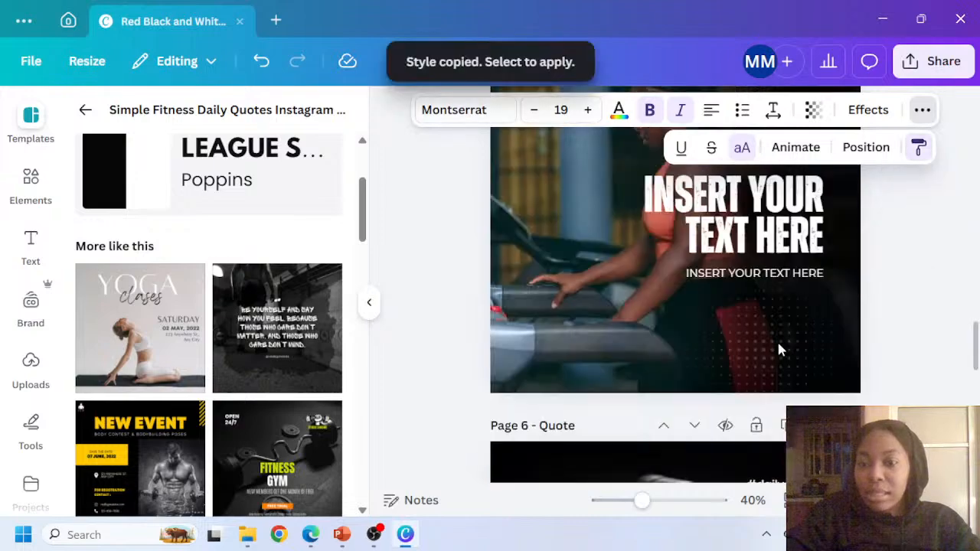
click(794, 314)
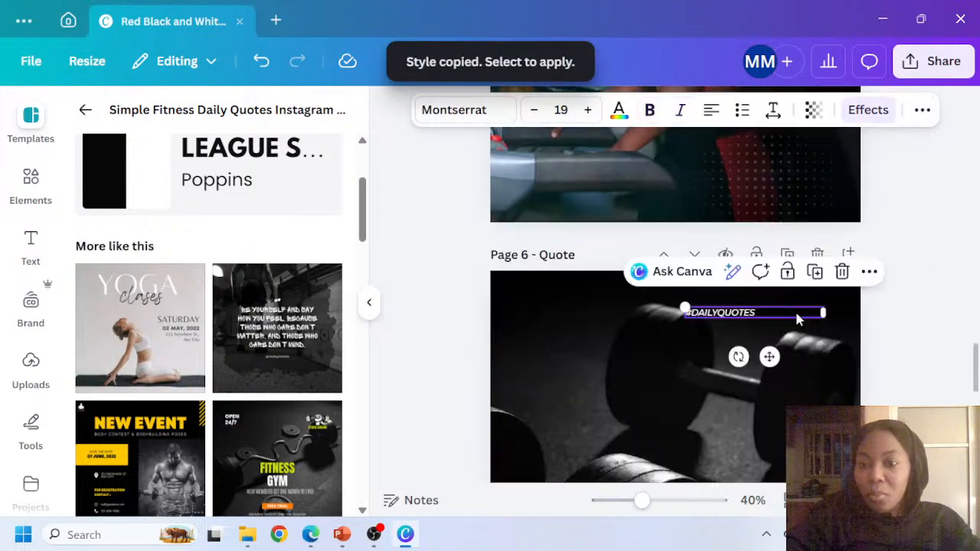
Right-align the "#DAILYQUOTES" text on page 6
click(712, 109)
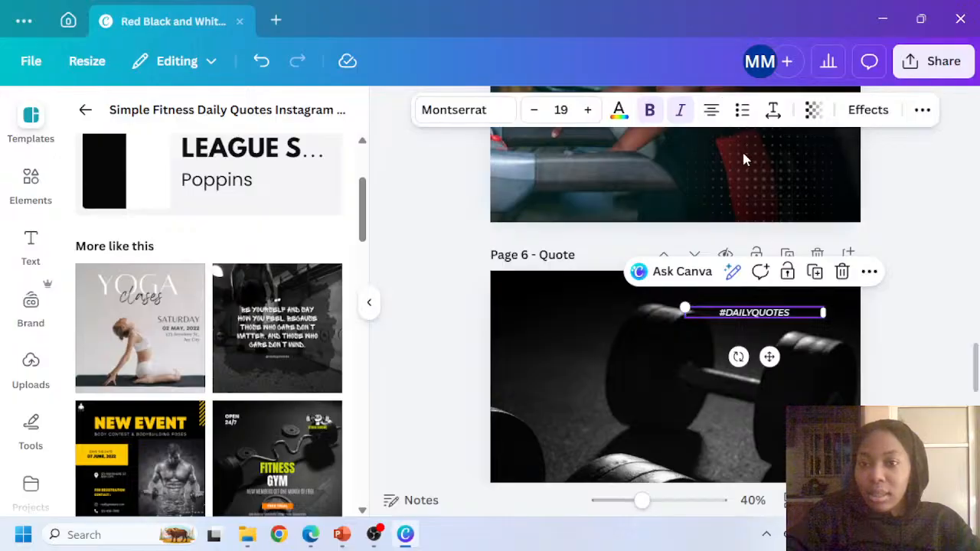
click(712, 112)
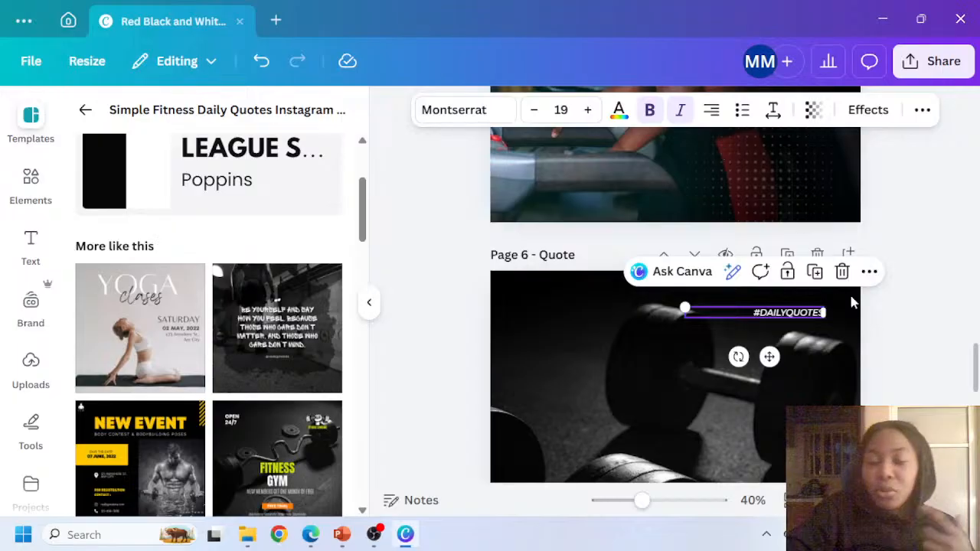
scroll(854, 303, down, 2)
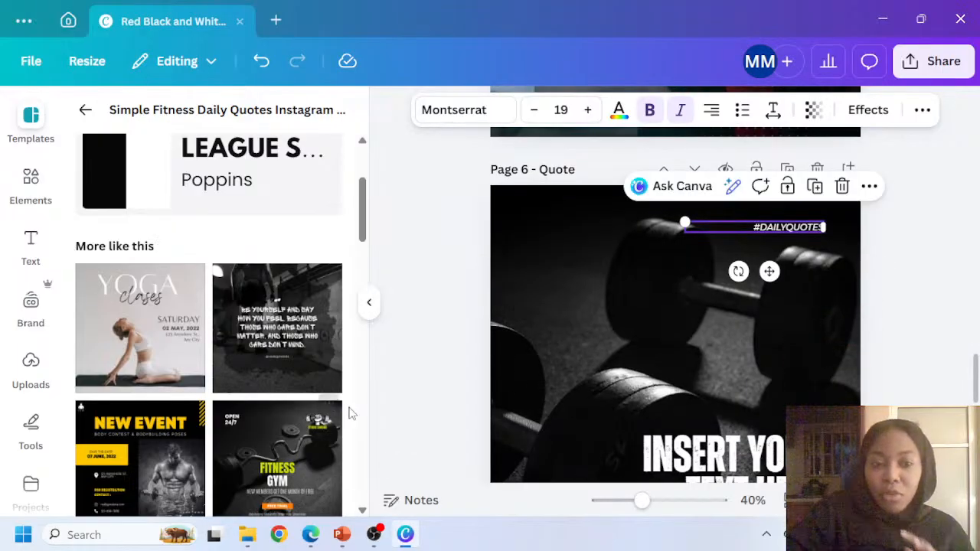
scroll(349, 413, down, 2)
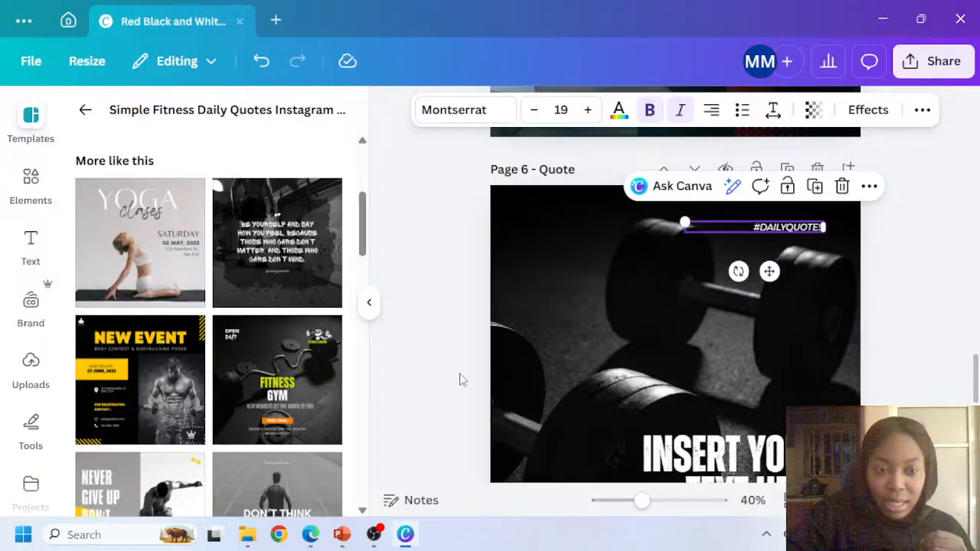
scroll(601, 291, down, 2)
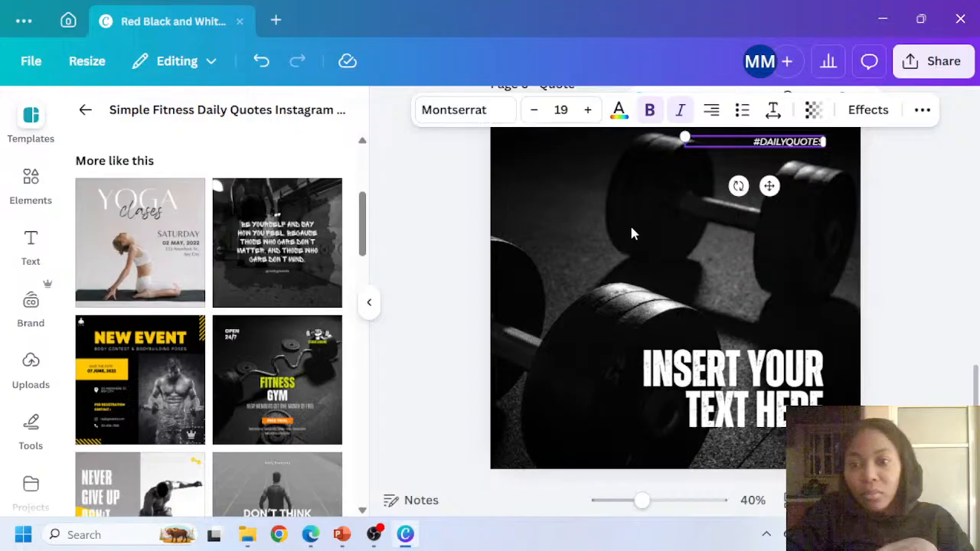
click(633, 230)
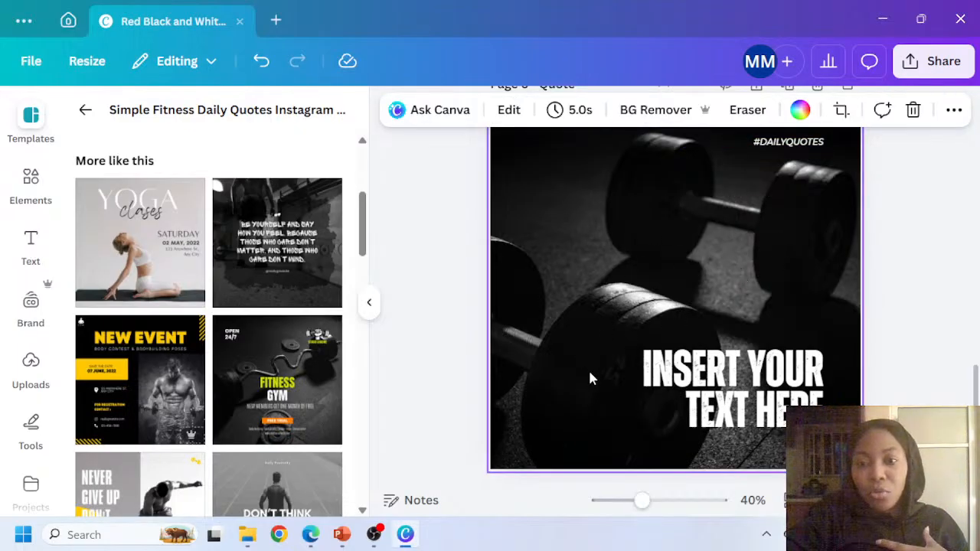
Check the text colour code of the "#4" tip number on page 5
click(766, 379)
click(754, 364)
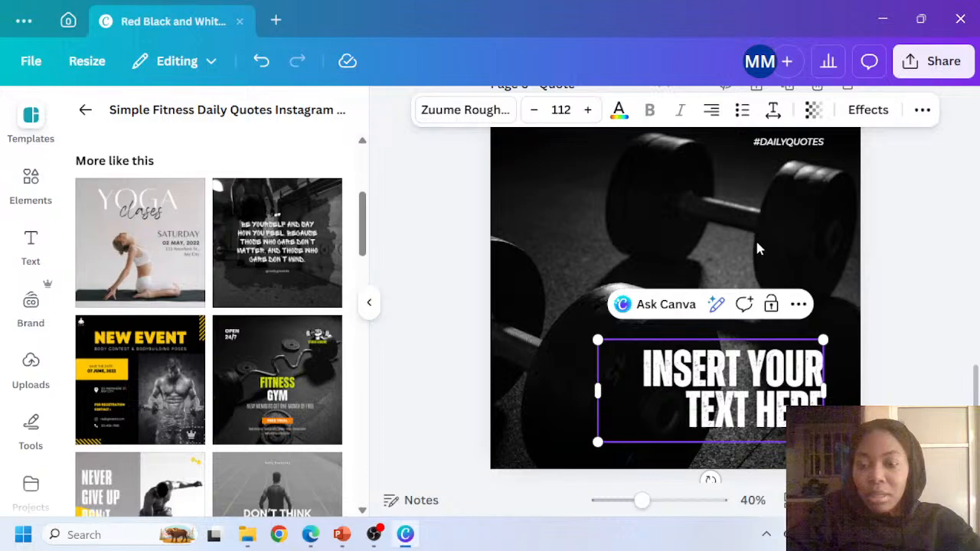
scroll(758, 249, up, 10)
scroll(813, 362, down, 2)
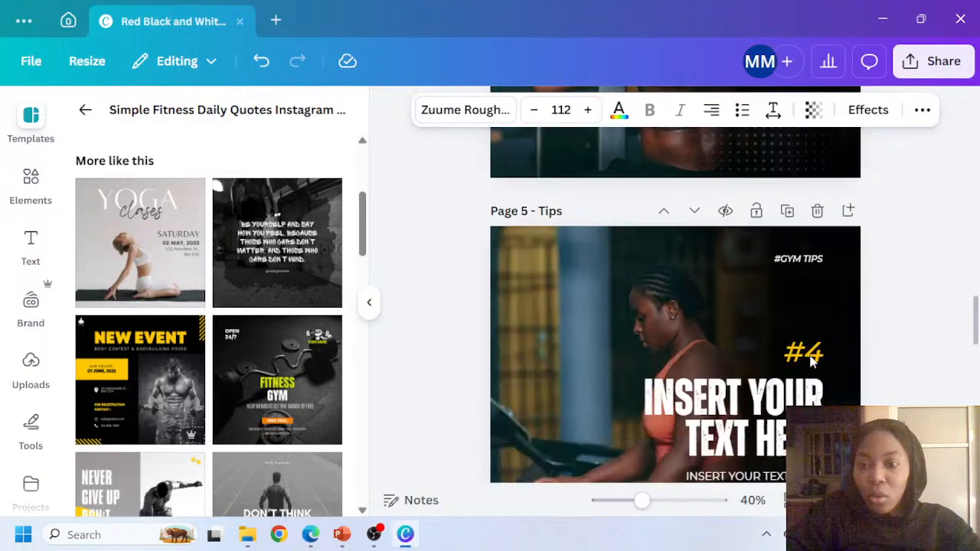
scroll(813, 362, down, 1)
click(810, 321)
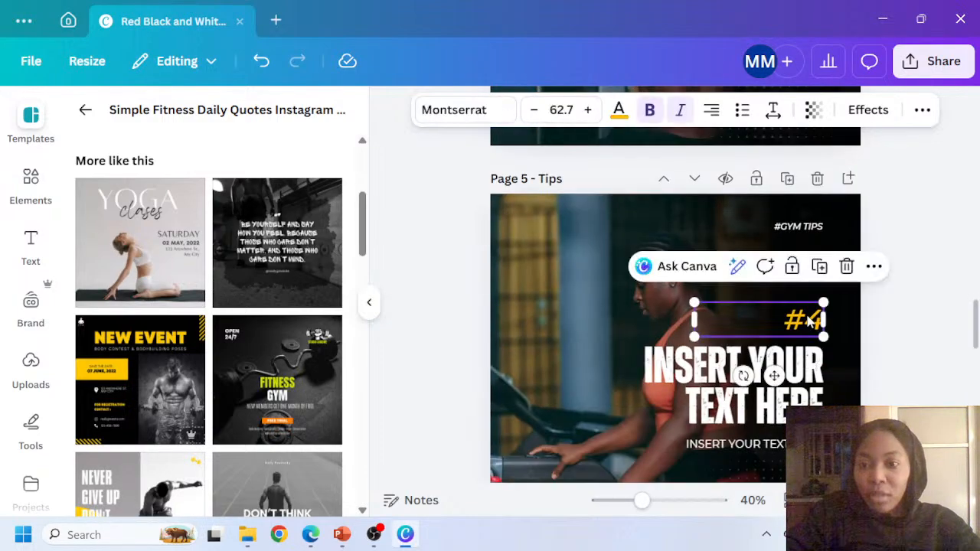
click(621, 110)
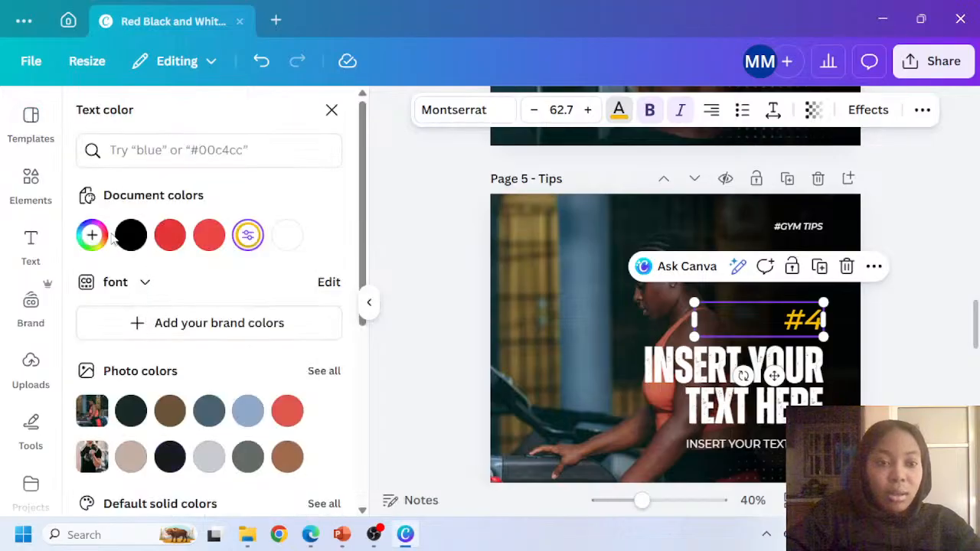
click(92, 237)
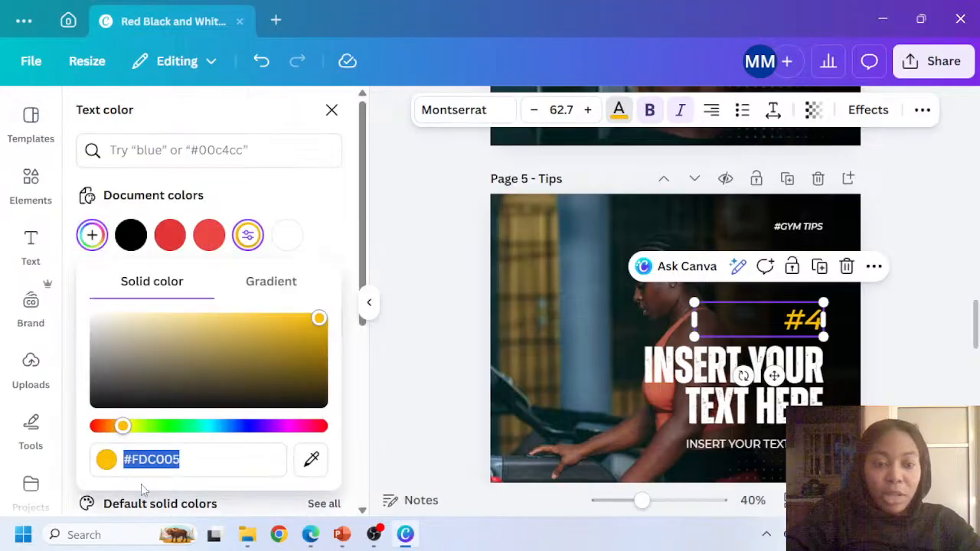
Recolour the words "TEXT HERE" in the page 6 heading to the yellow #FDC005 used for the tip numbers
scroll(656, 314, down, 8)
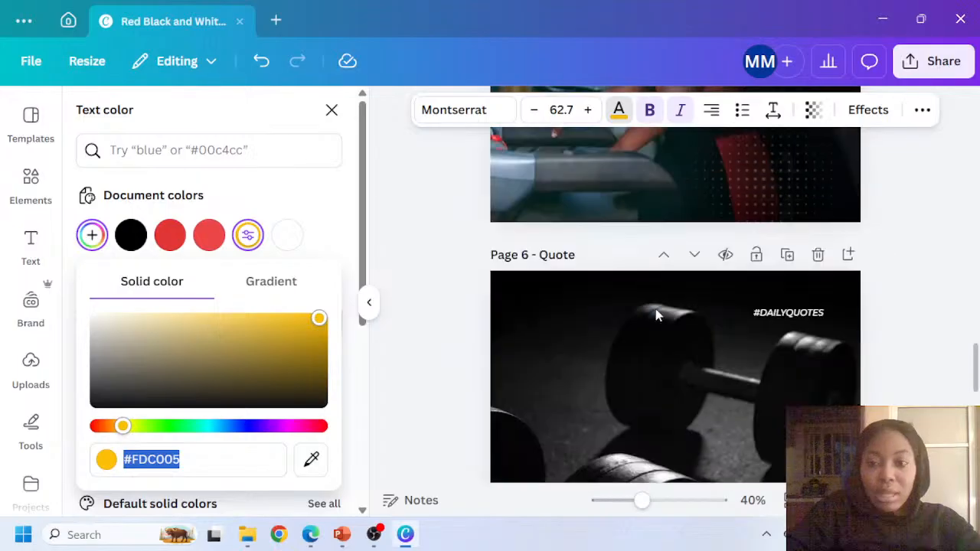
scroll(649, 316, down, 3)
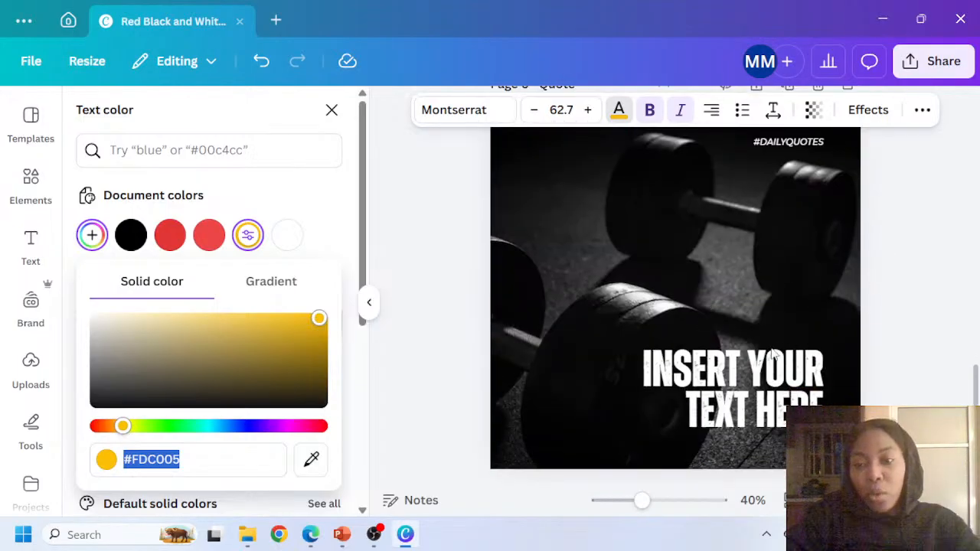
click(753, 382)
double_click(686, 414)
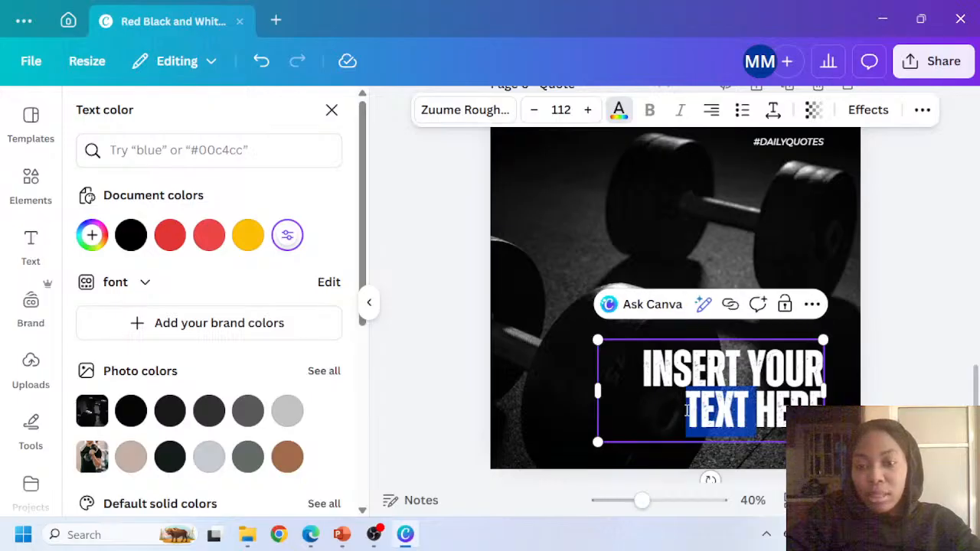
click(687, 410)
drag(687, 411, 824, 397)
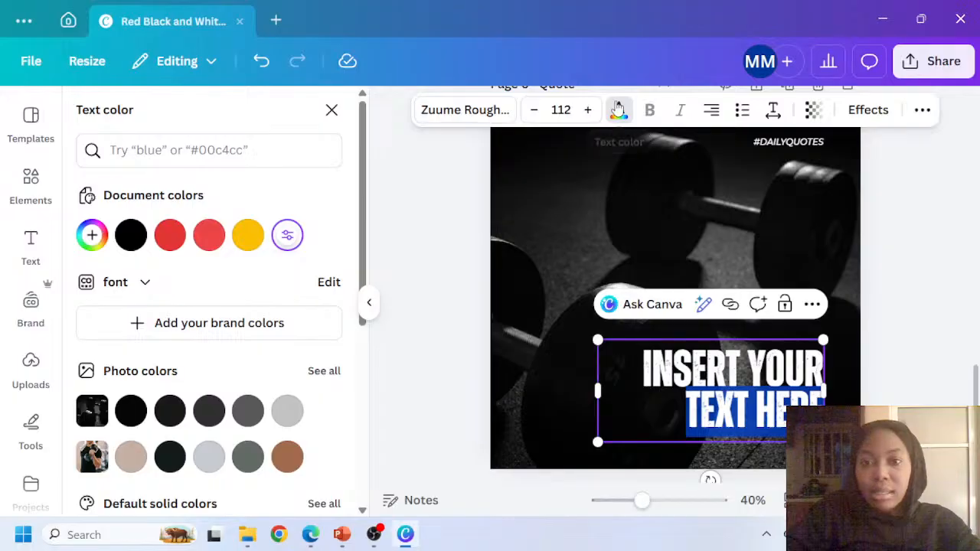
click(248, 235)
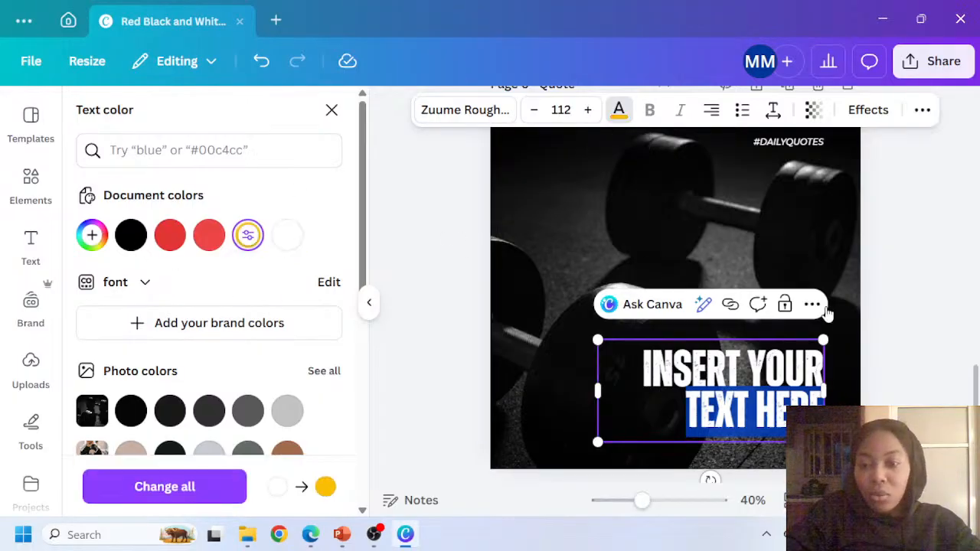
click(925, 285)
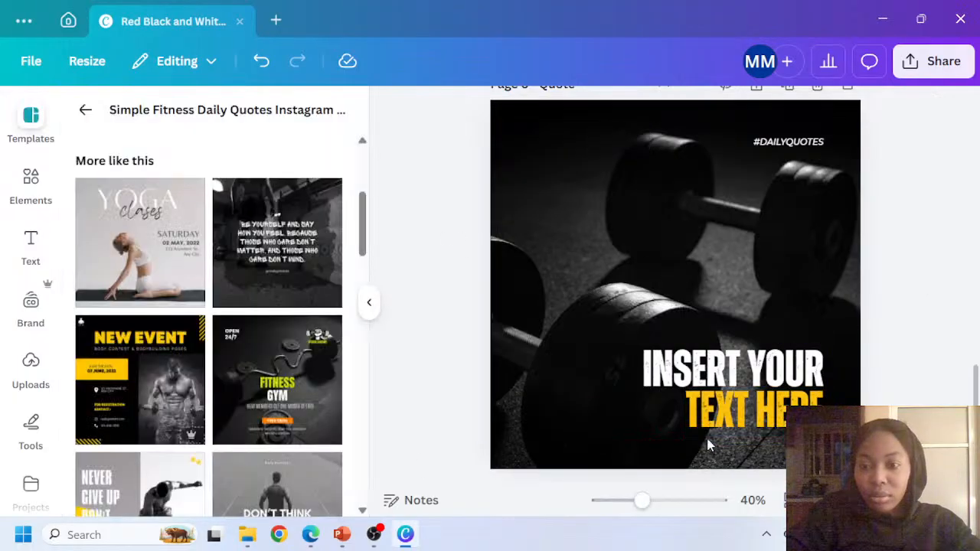
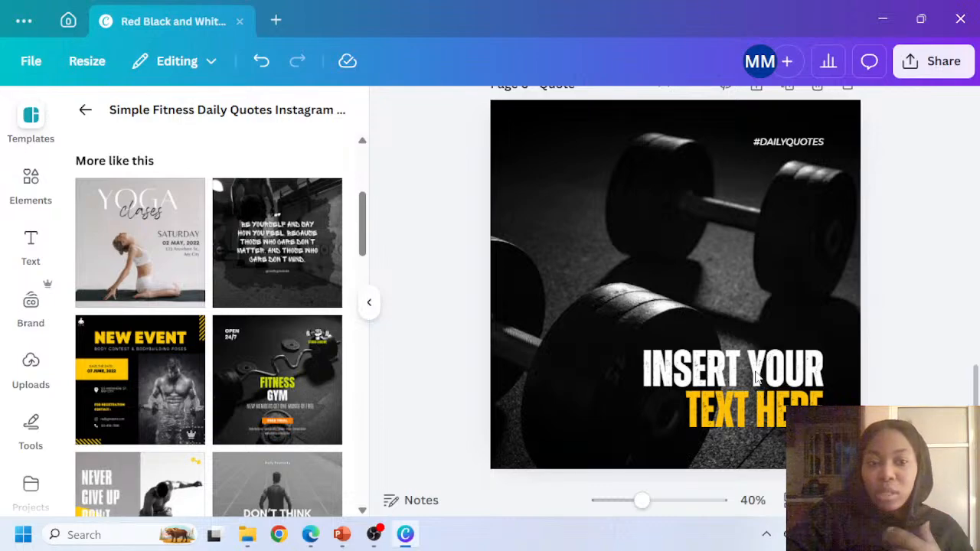
Try a photo of kettlebells beside stacked steps from the free "Gym equipments" results on page 6 and remove it again
click(564, 223)
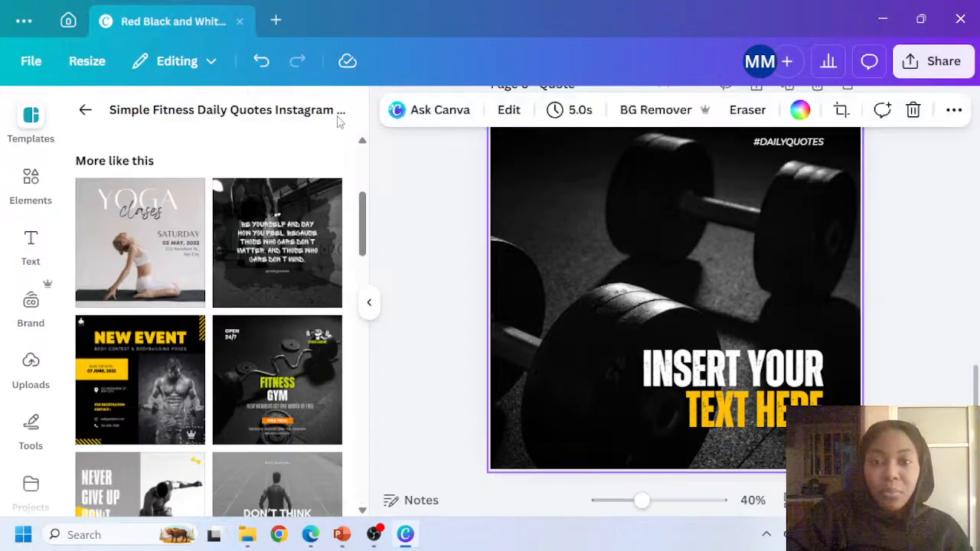
click(31, 184)
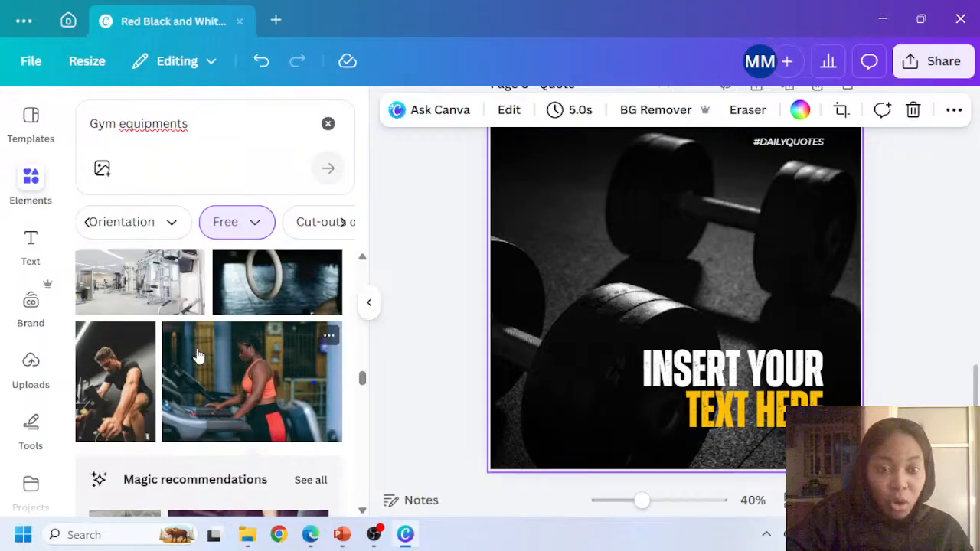
scroll(197, 356, down, 10)
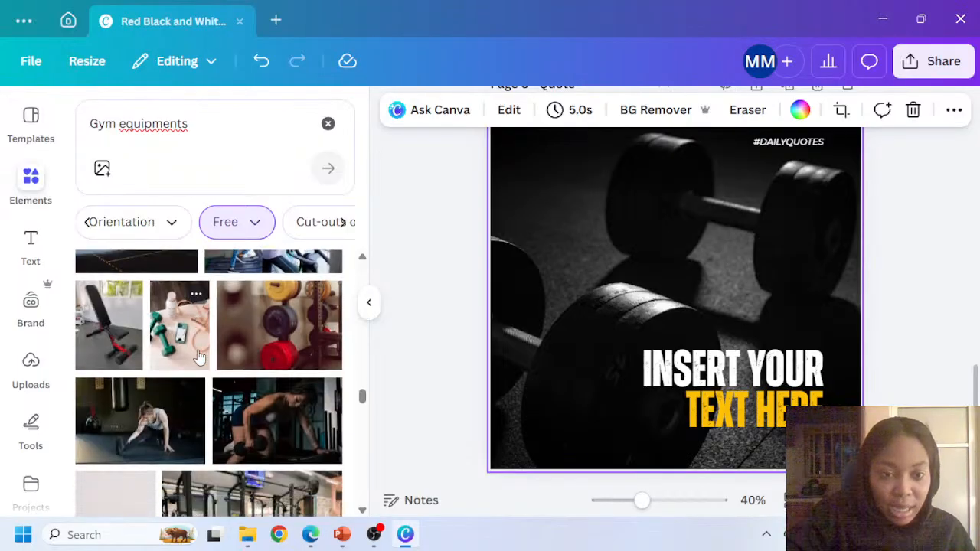
scroll(198, 356, down, 8)
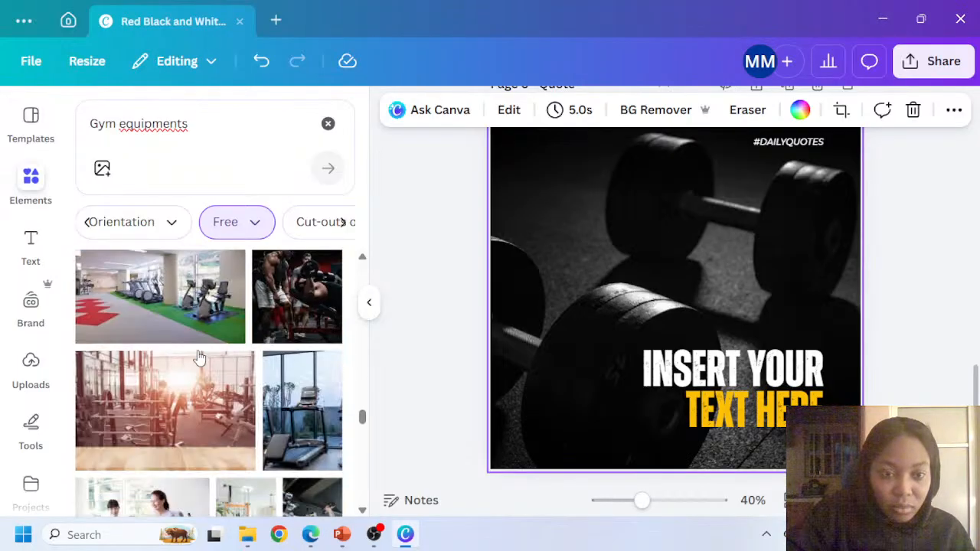
scroll(198, 357, down, 8)
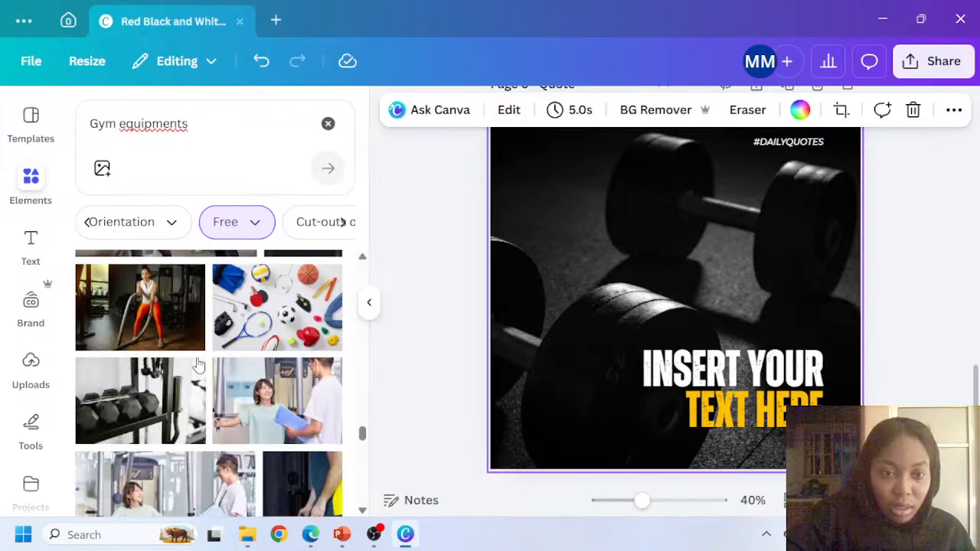
scroll(196, 420, down, 8)
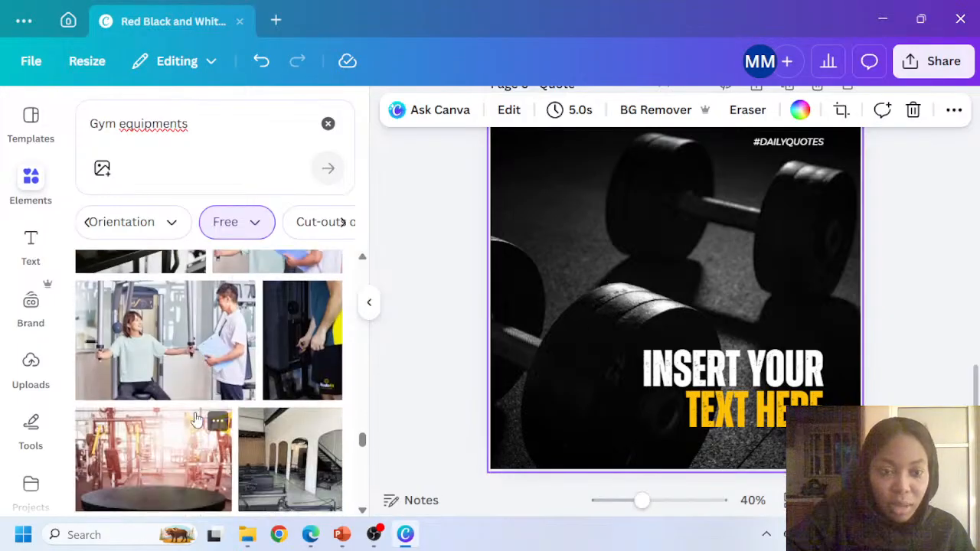
scroll(197, 420, down, 1)
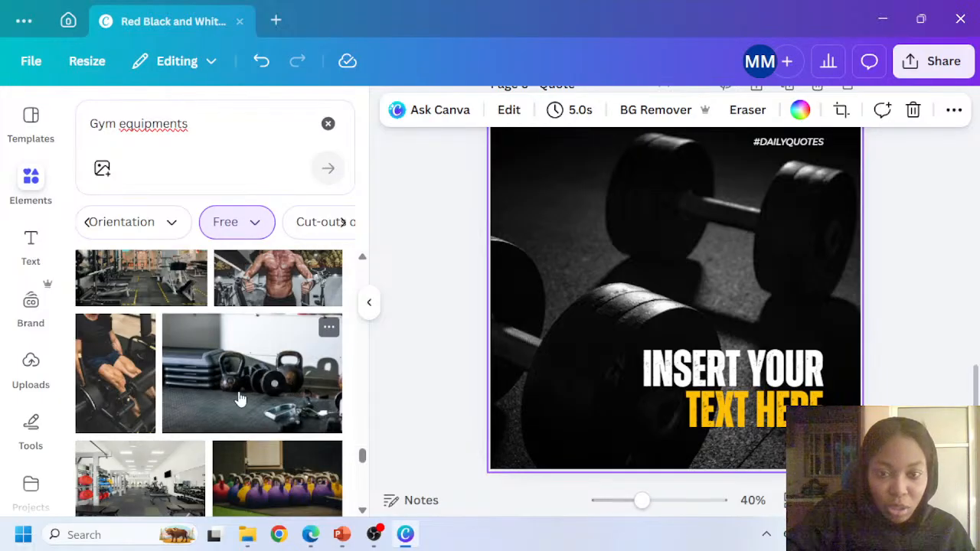
scroll(241, 392, down, 5)
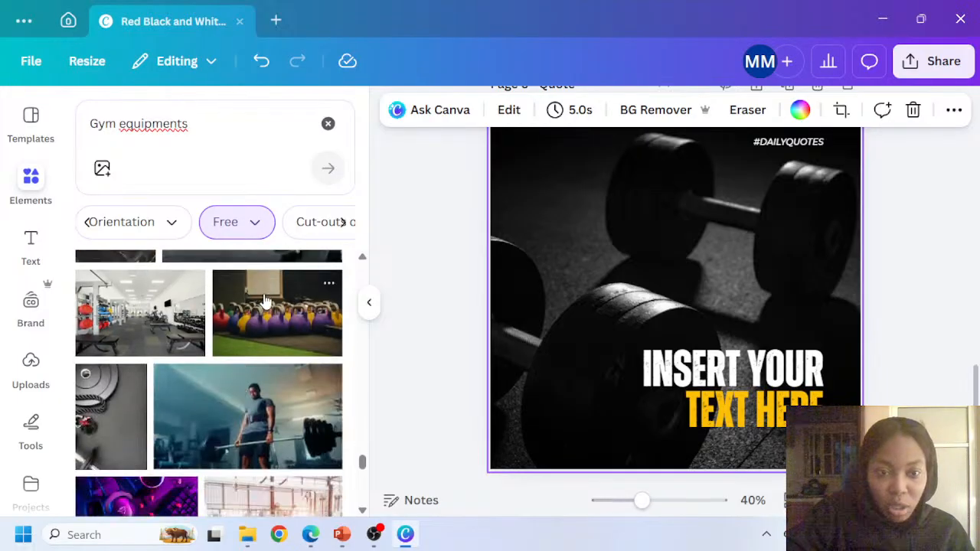
scroll(276, 366, up, 3)
click(263, 327)
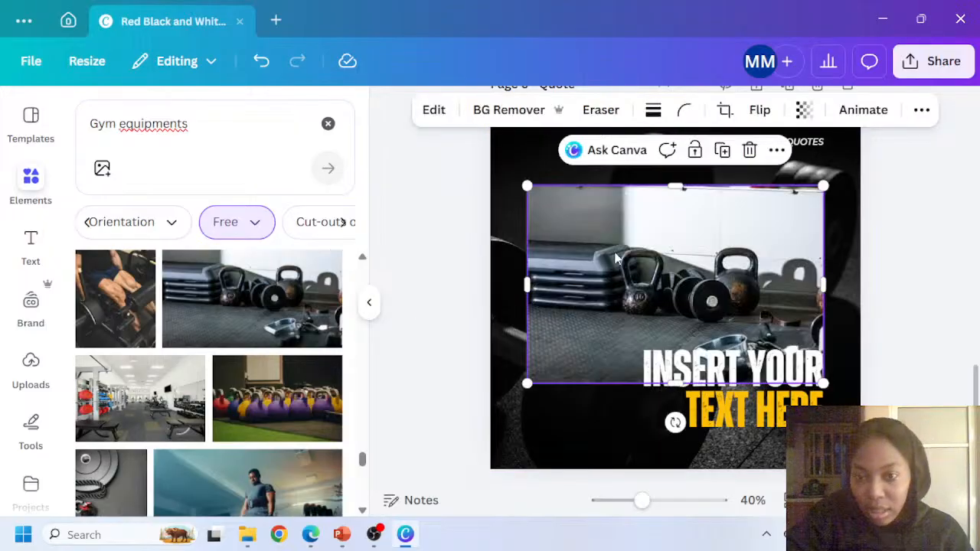
key(Delete)
Try the photo of black dumbbells against a pale wall on page 6 and delete it again
scroll(115, 437, down, 3)
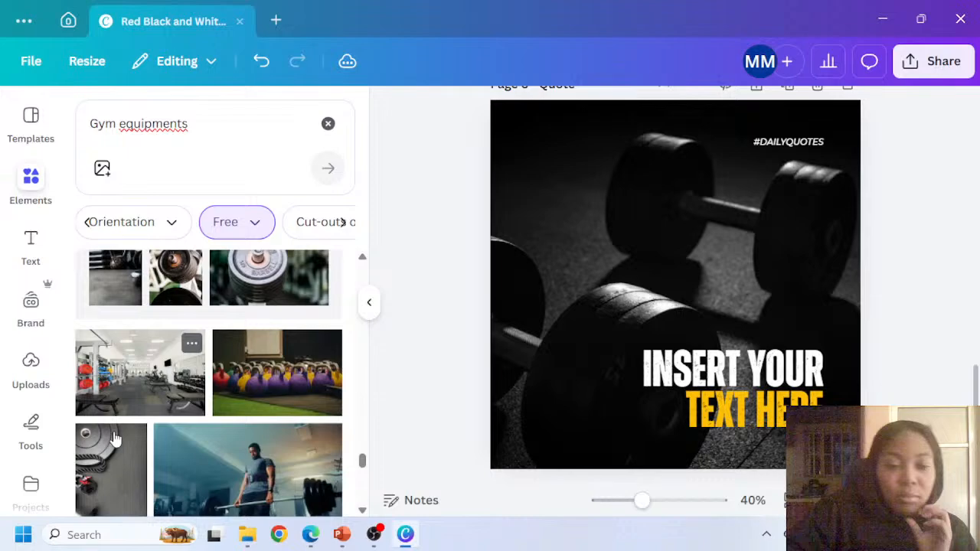
scroll(122, 444, down, 3)
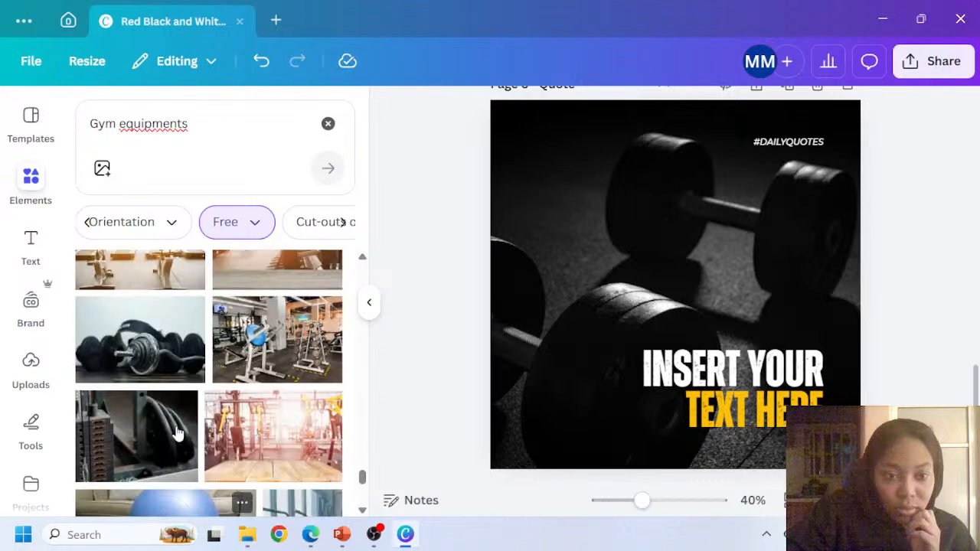
click(183, 387)
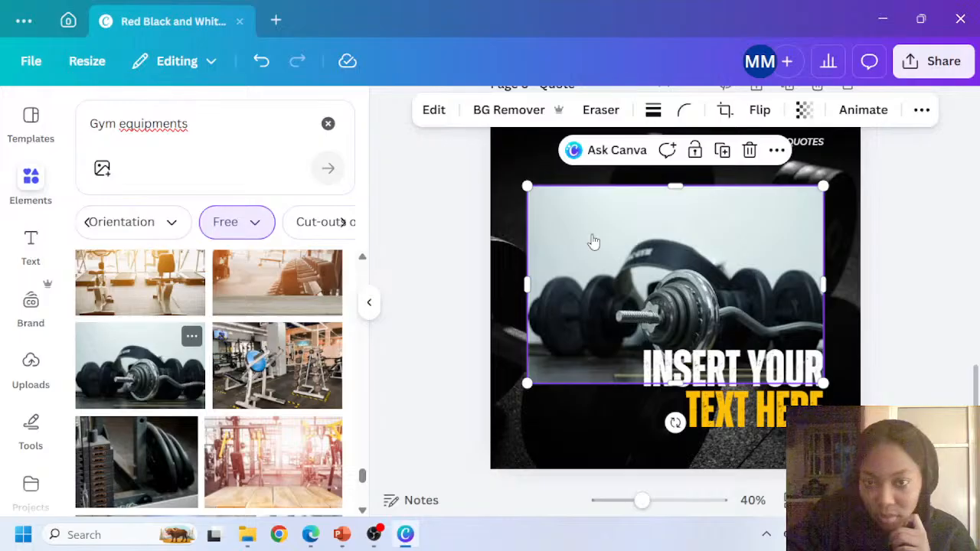
key(Delete)
Look through more of the free "Gym equipments" photo results for a new page 6 background
scroll(135, 415, down, 5)
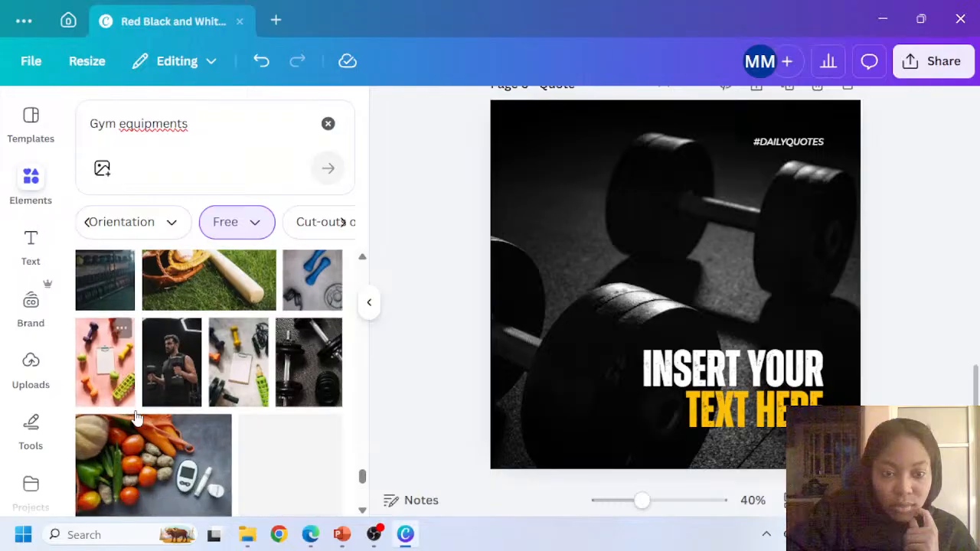
scroll(135, 416, down, 2)
scroll(193, 419, down, 3)
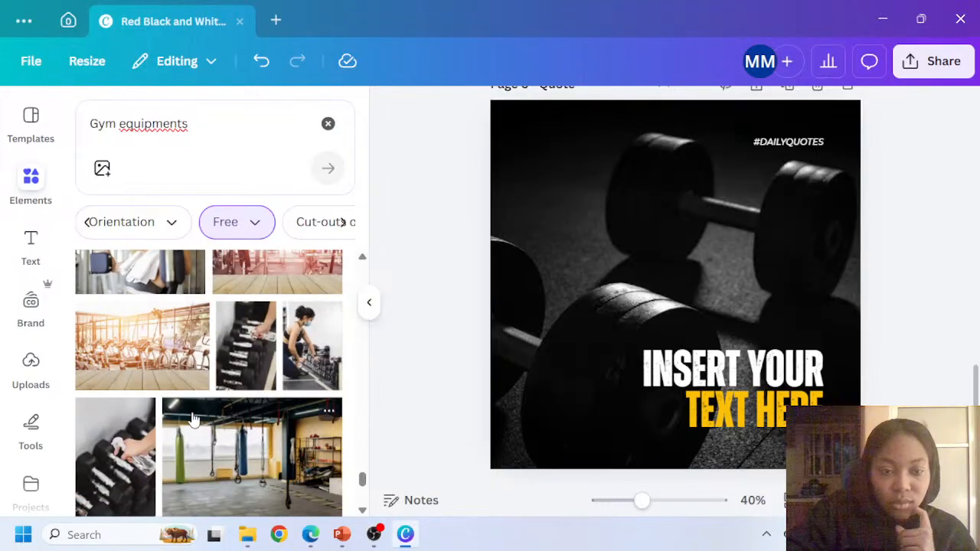
scroll(191, 425, down, 3)
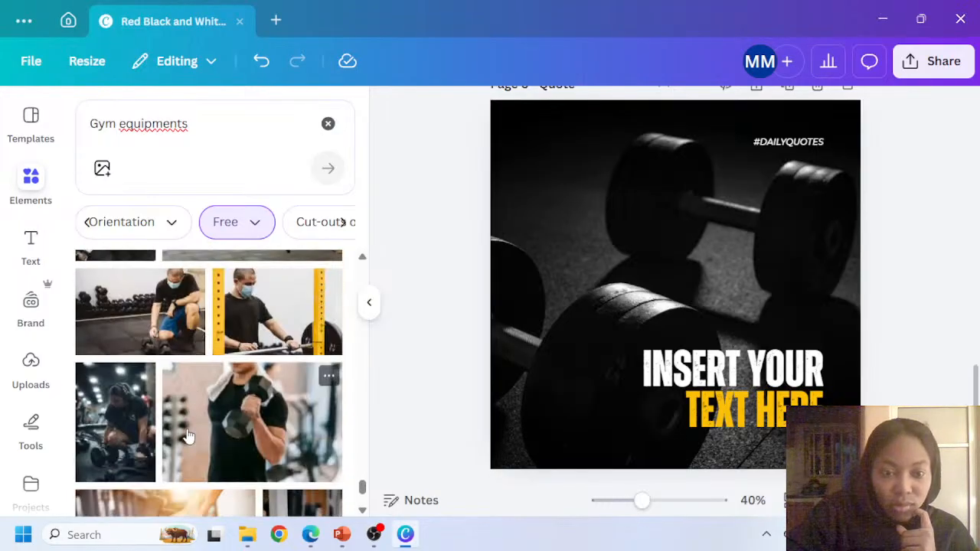
scroll(189, 436, down, 6)
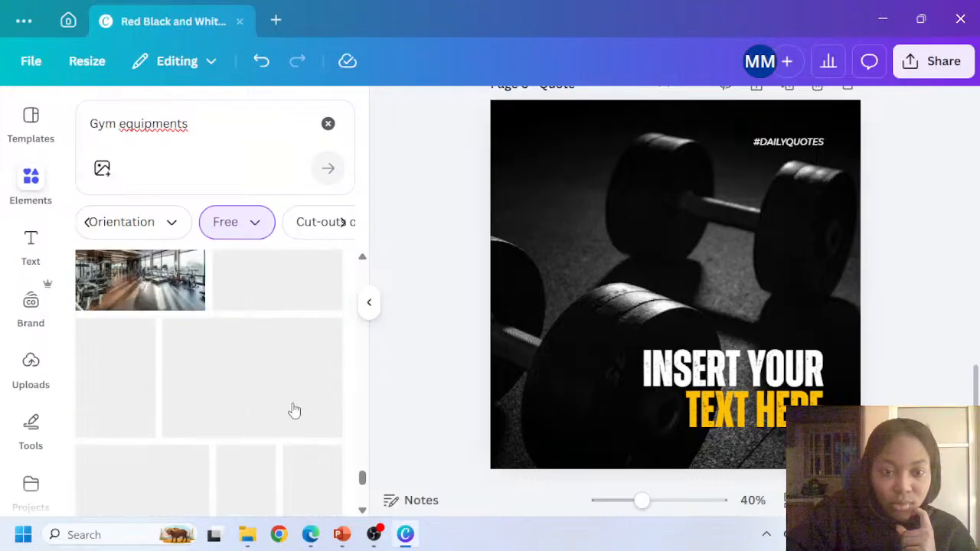
scroll(321, 435, up, 1)
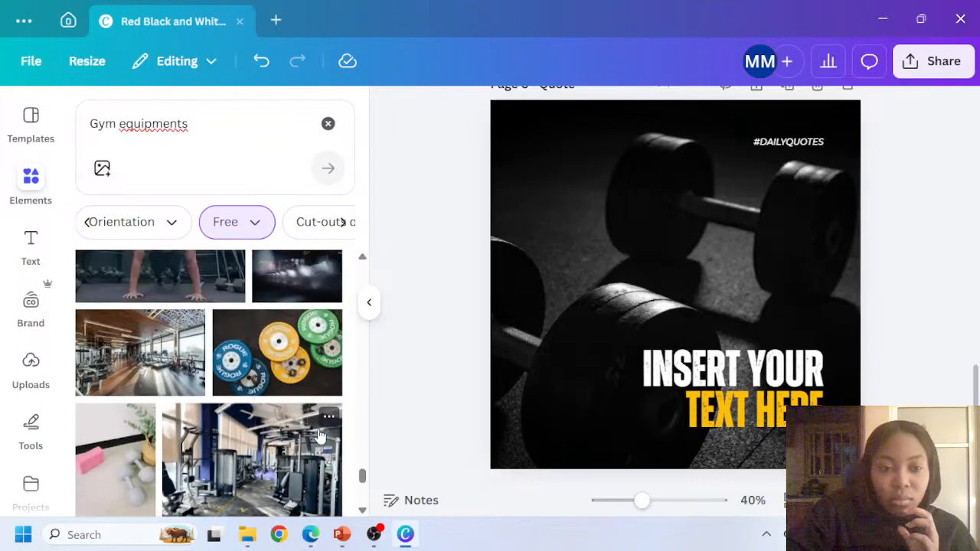
scroll(308, 419, up, 1)
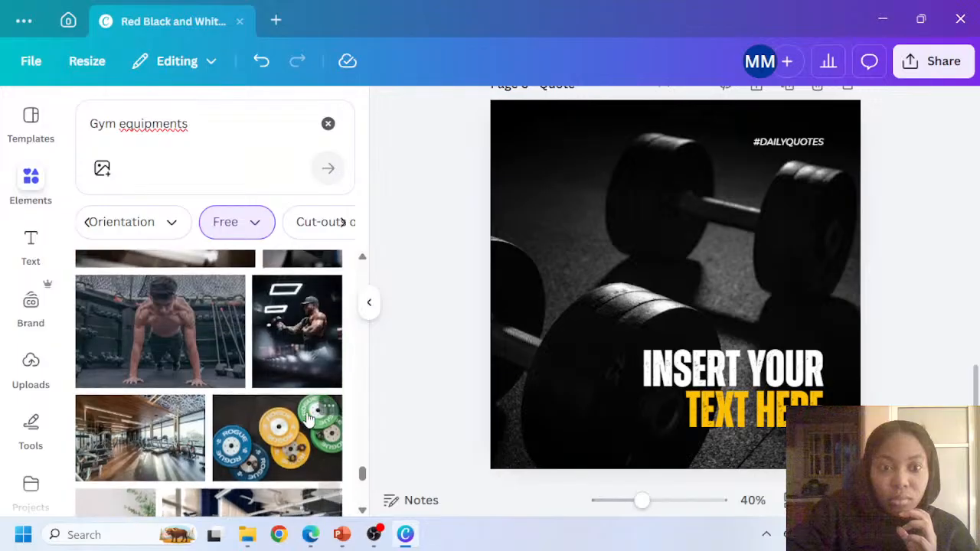
scroll(306, 413, down, 4)
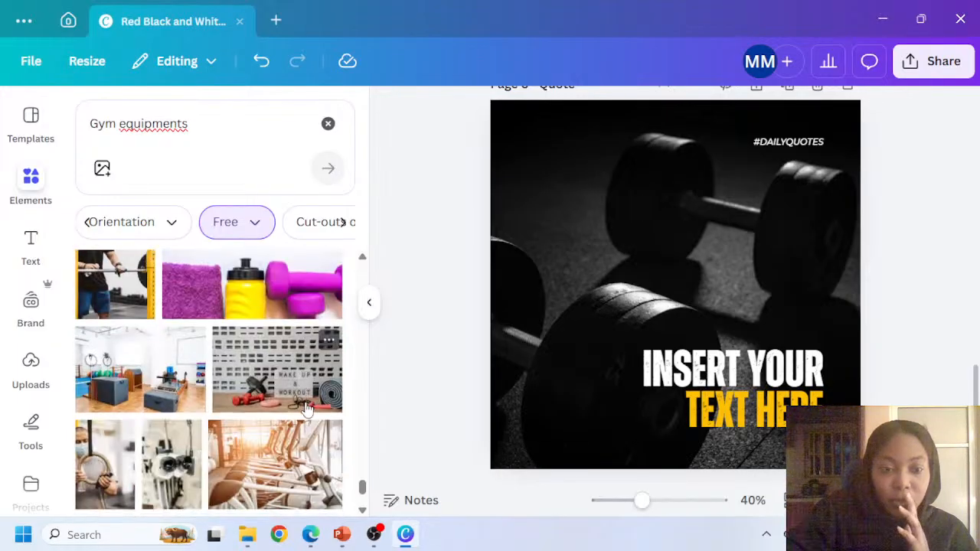
scroll(305, 413, down, 3)
scroll(295, 421, down, 1)
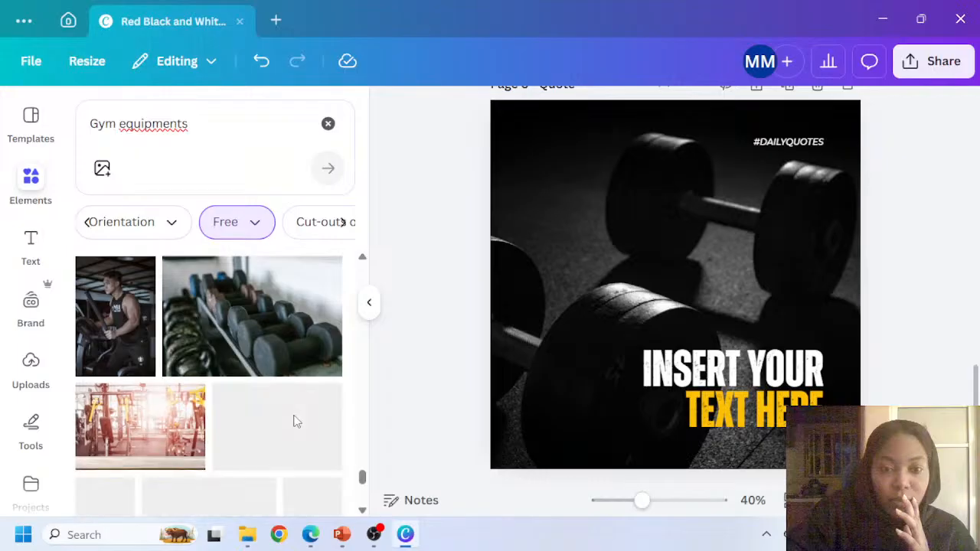
scroll(296, 421, down, 5)
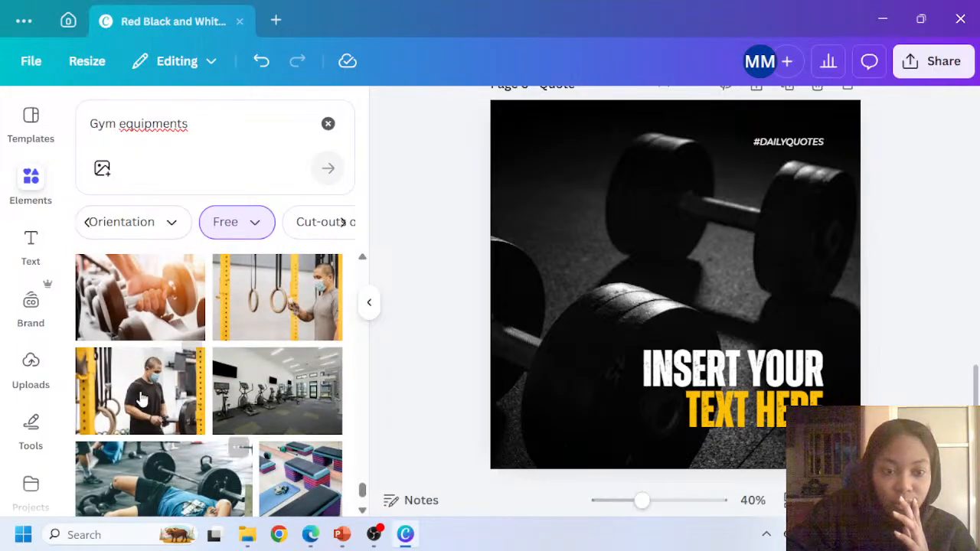
Add the photo of a hand gripping a dumbbell on a rack to page 6 and make it the page background
click(144, 314)
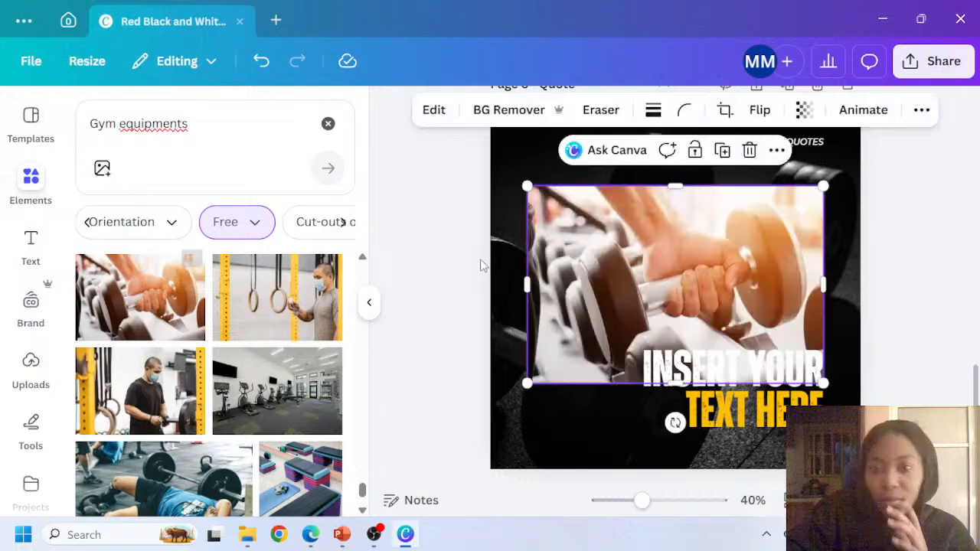
click(777, 151)
scroll(842, 306, down, 3)
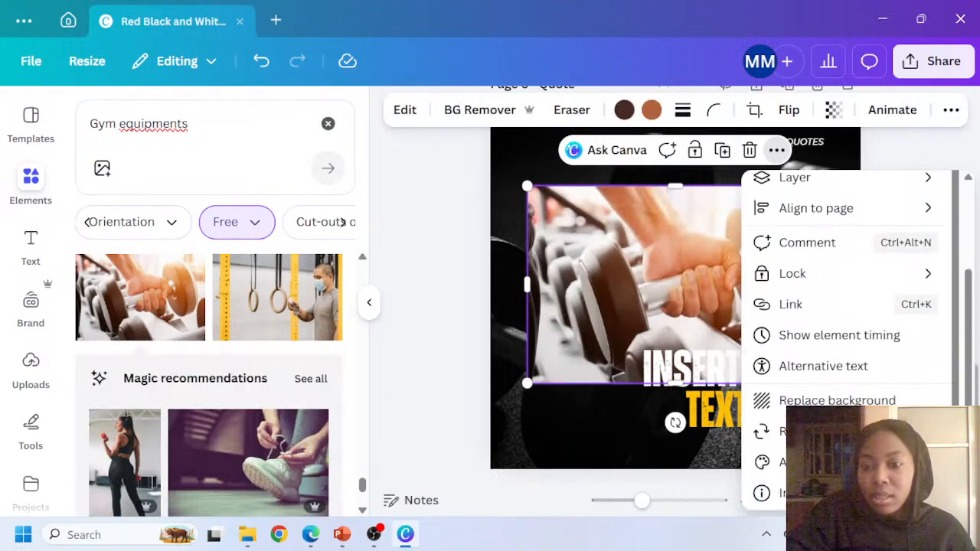
mouse_move(811, 431)
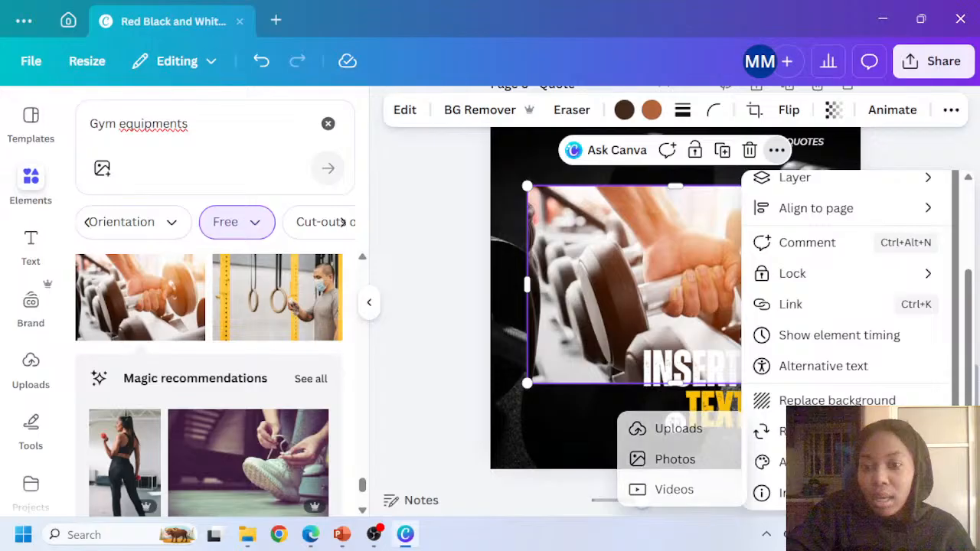
click(836, 401)
click(571, 141)
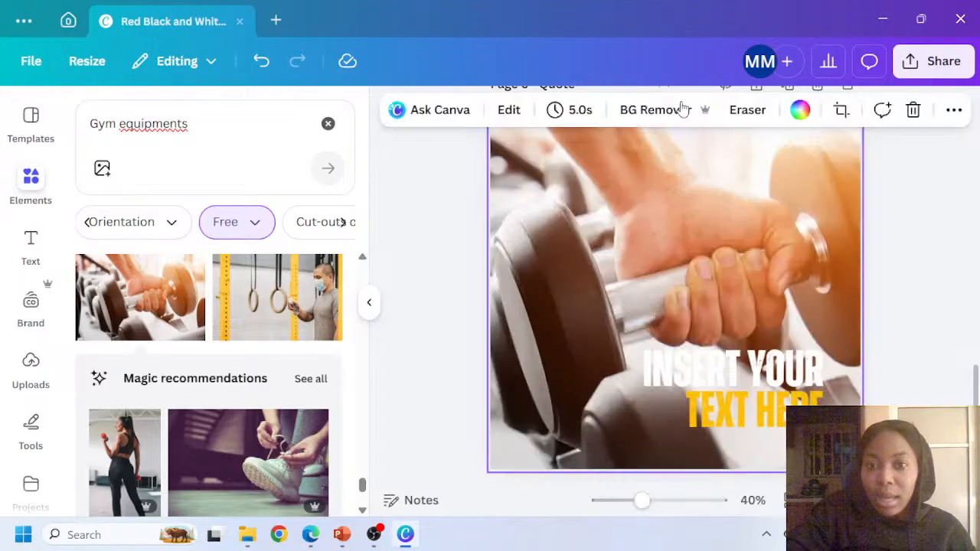
Open the full set of image filters for the page 6 background photo
click(509, 110)
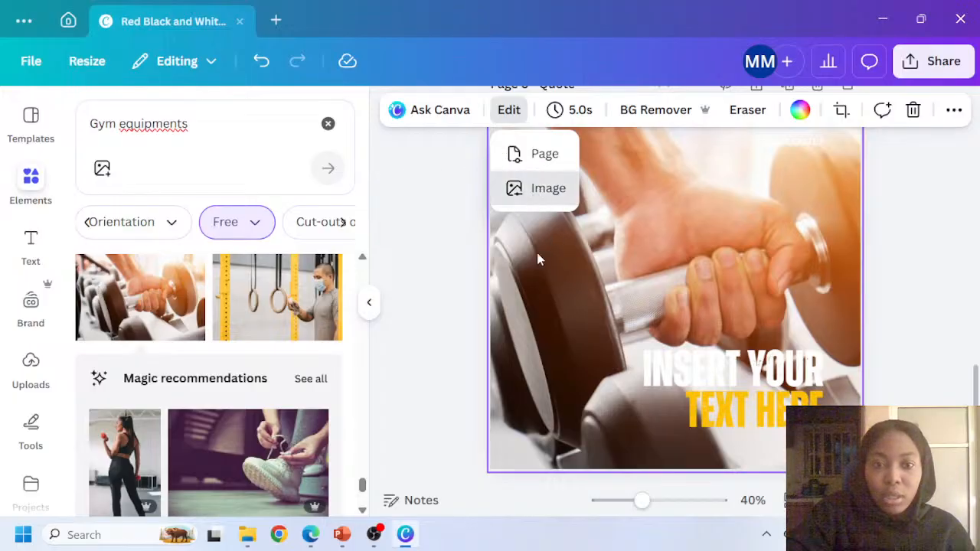
click(542, 188)
scroll(234, 361, down, 3)
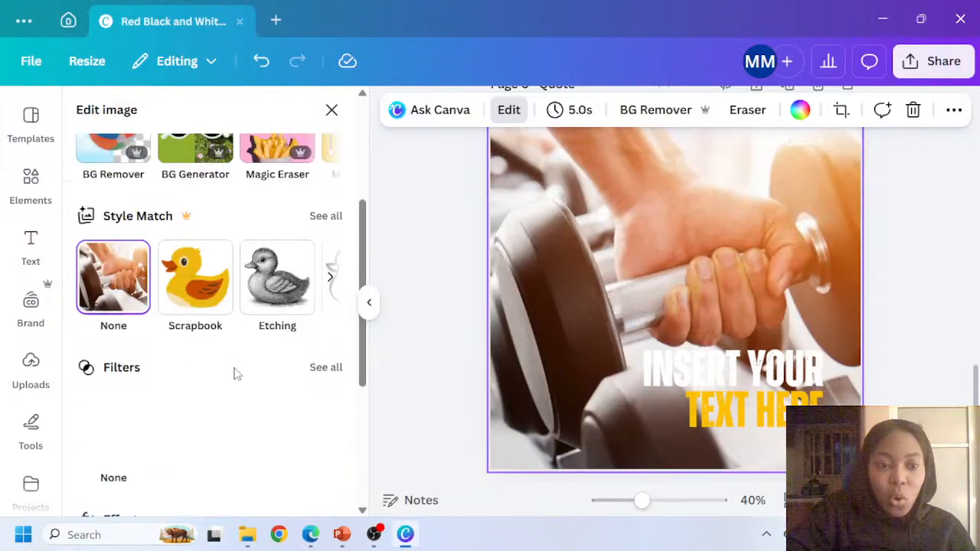
scroll(232, 373, down, 1)
click(322, 342)
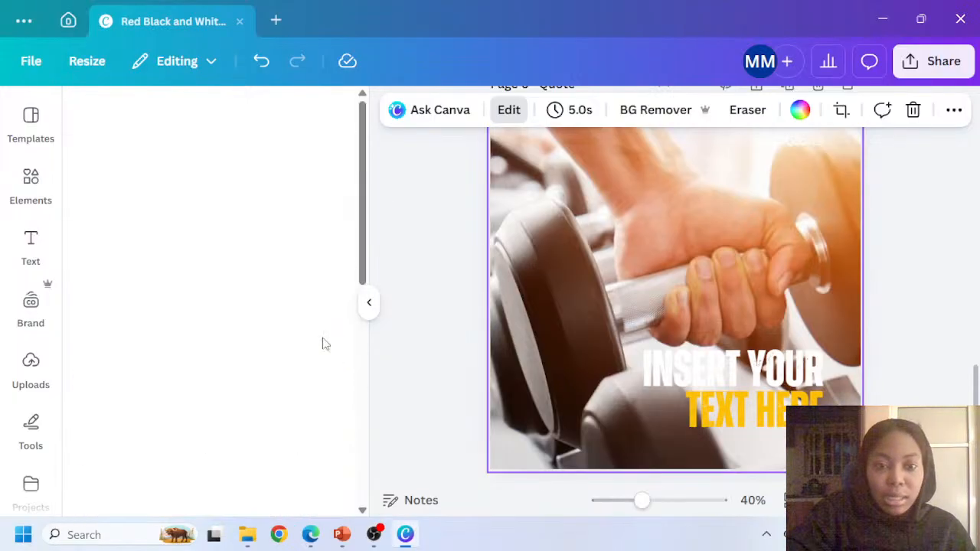
Try the Tundra filter on the page 6 background photo and undo it
scroll(239, 322, down, 3)
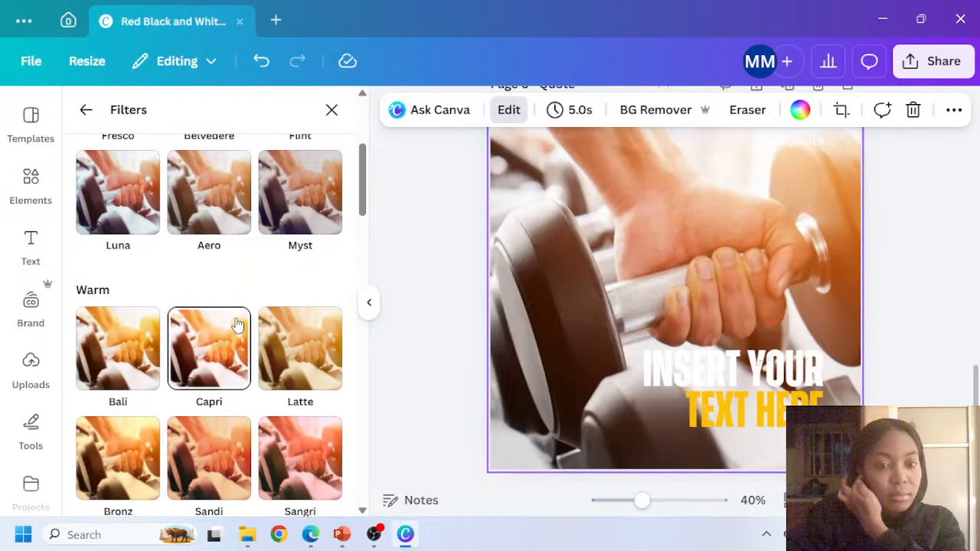
scroll(230, 337, down, 5)
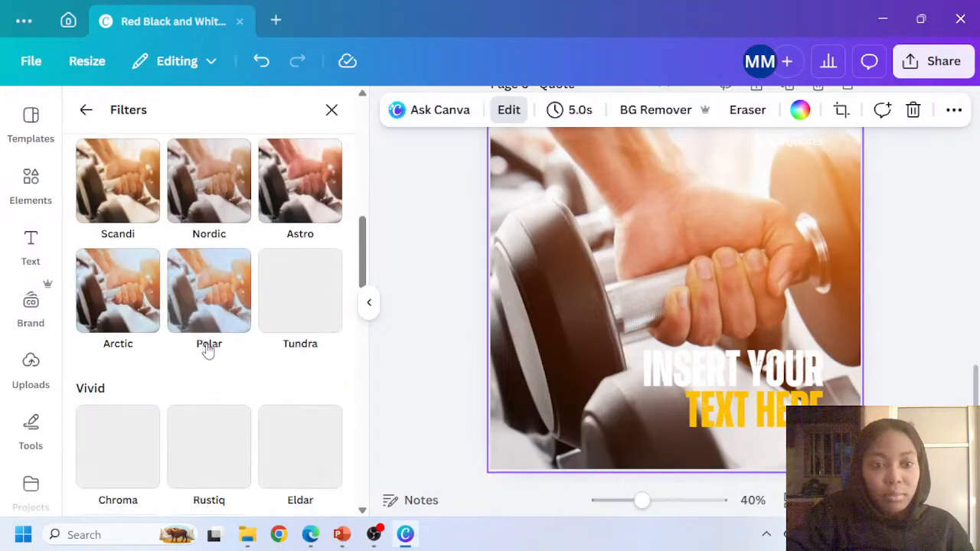
scroll(208, 351, down, 1)
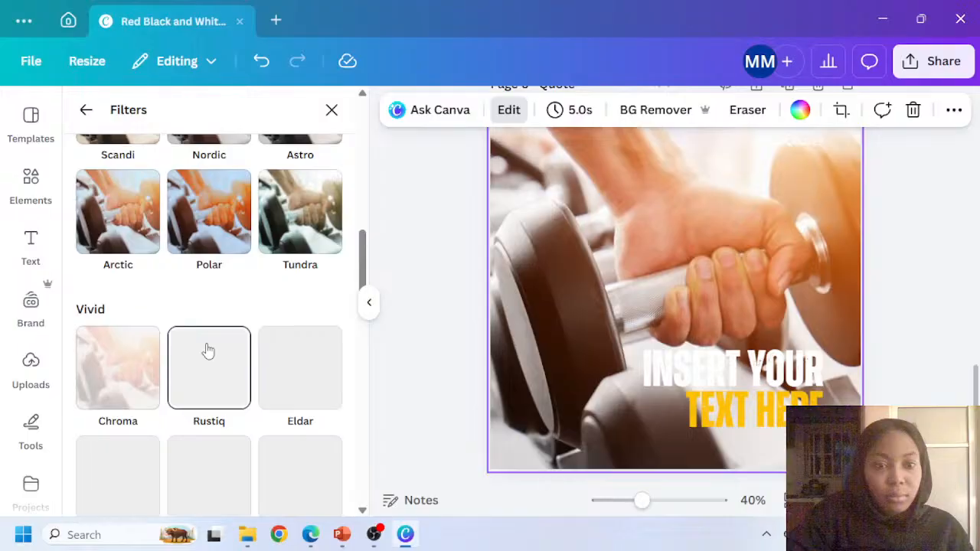
click(297, 239)
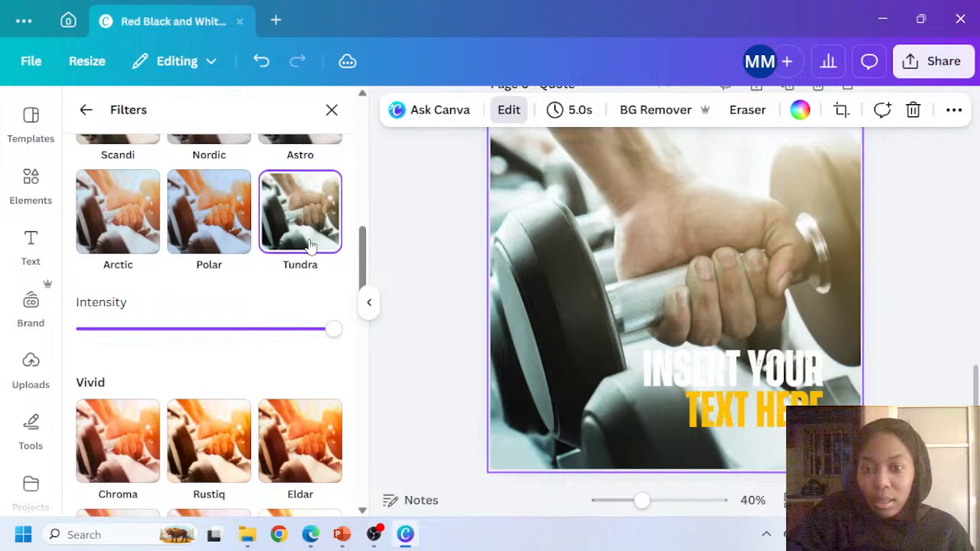
scroll(211, 344, down, 8)
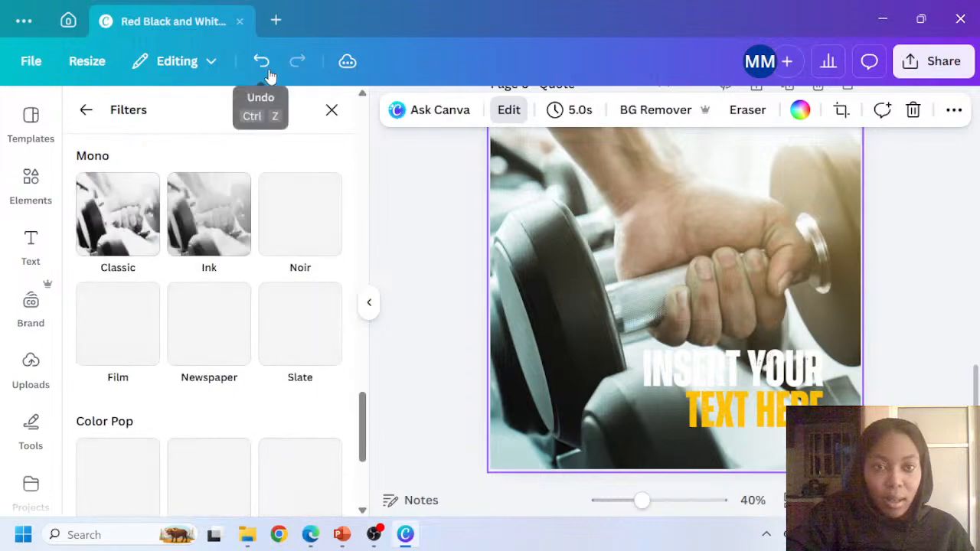
click(264, 68)
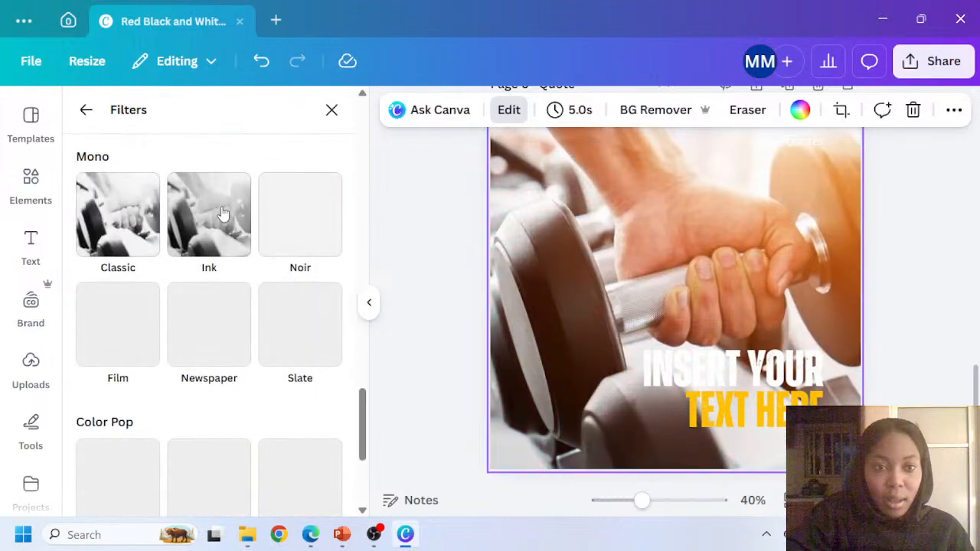
Compare the Mono filters Noir, Newspaper, Film and Slate on the page 6 background photo and apply Slate
click(300, 215)
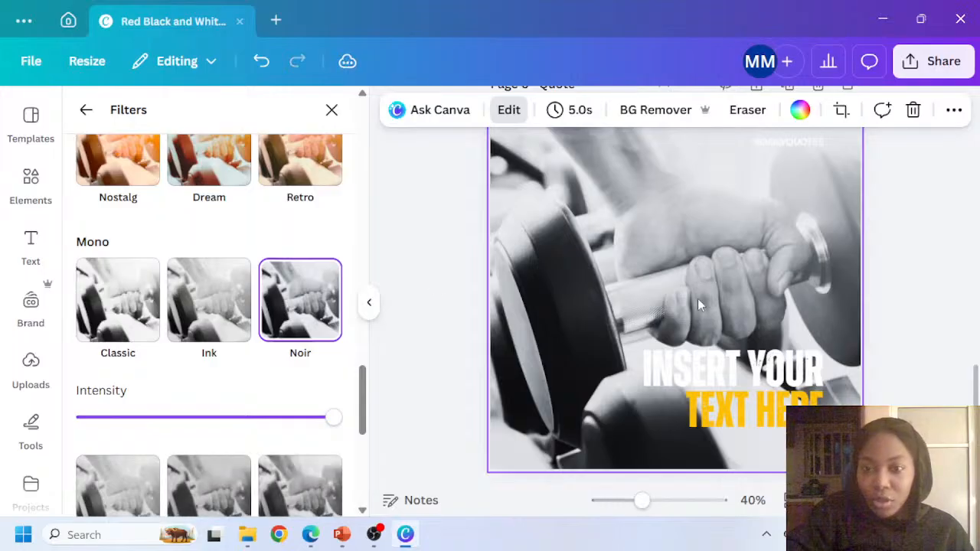
scroll(153, 311, down, 3)
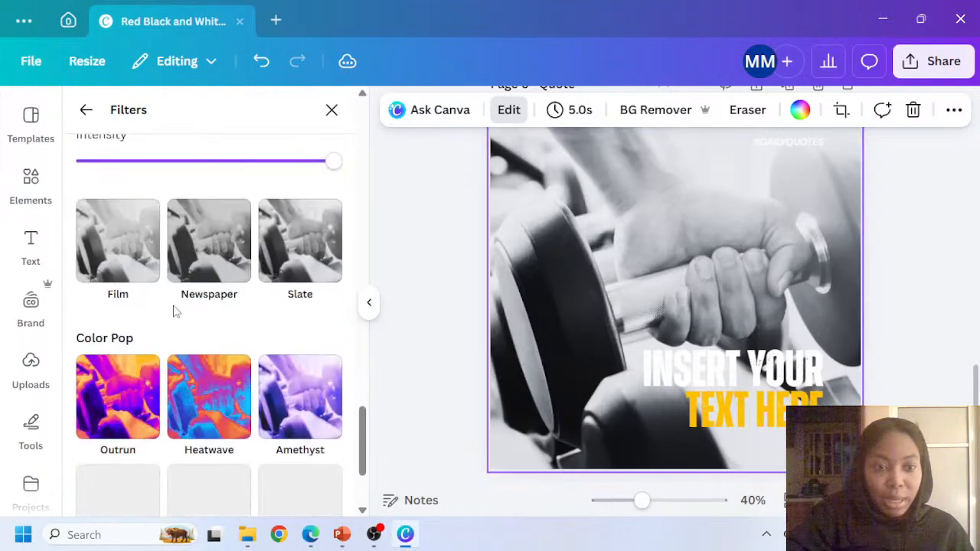
click(213, 231)
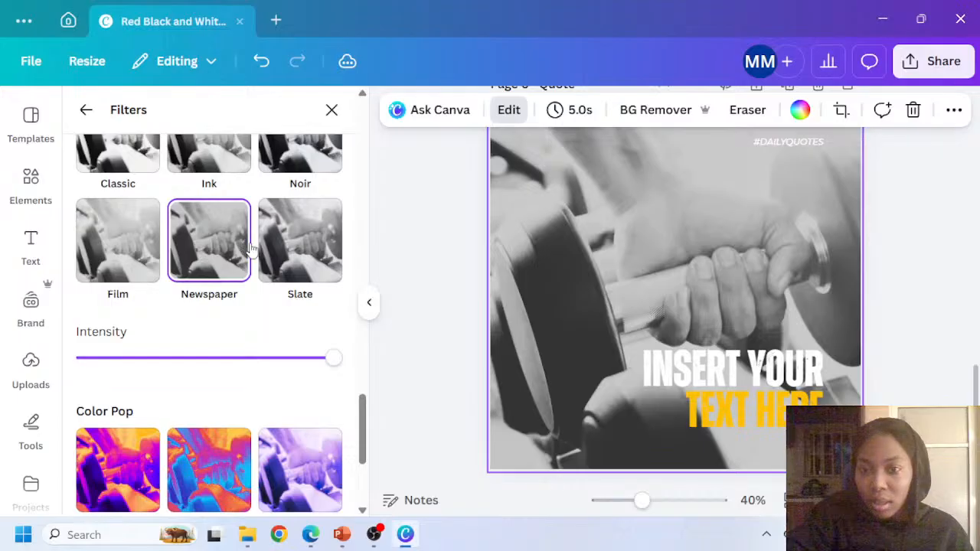
scroll(243, 283, down, 4)
scroll(237, 276, up, 3)
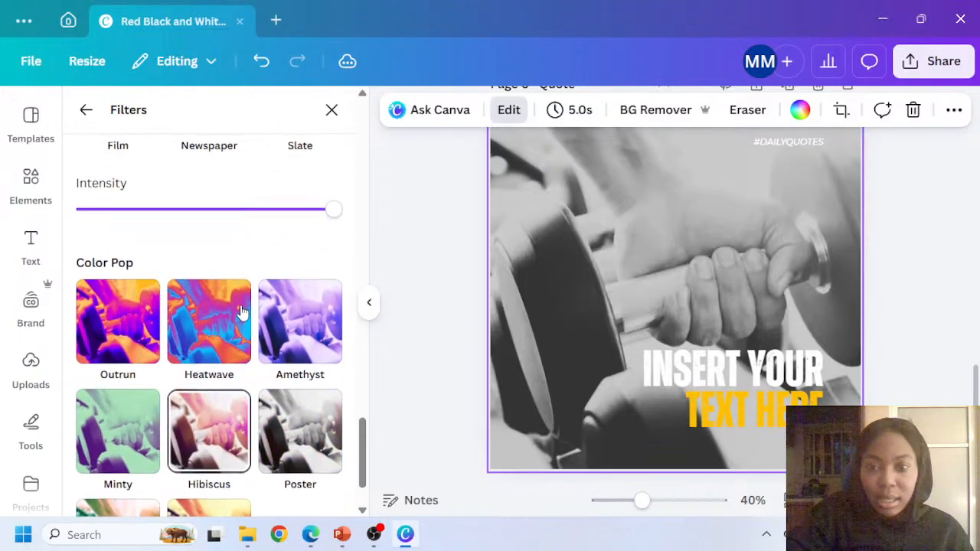
scroll(235, 272, up, 1)
click(274, 275)
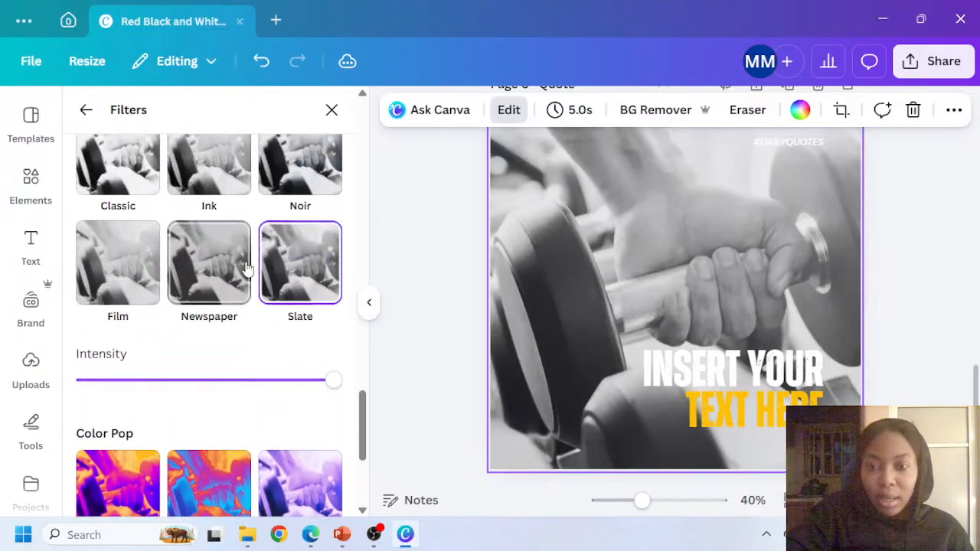
click(237, 260)
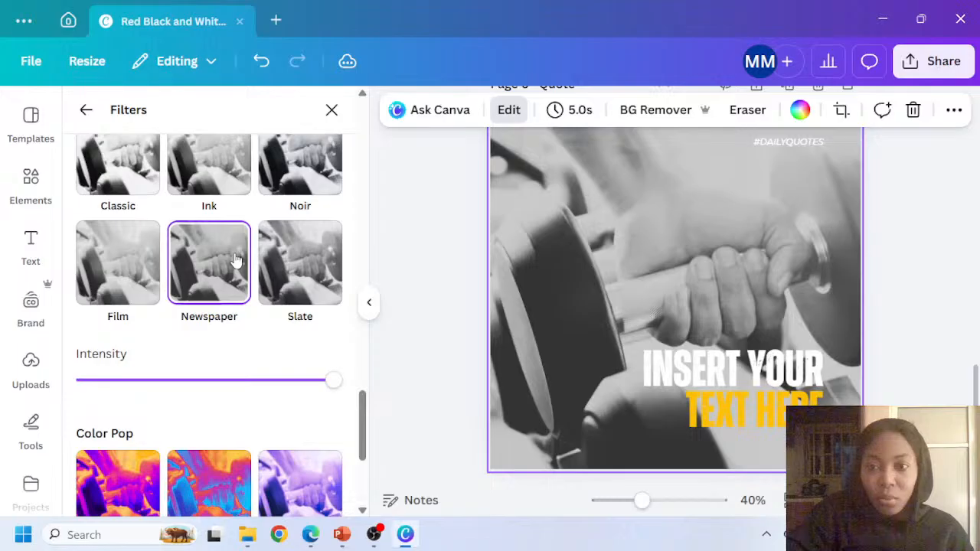
click(123, 264)
click(310, 276)
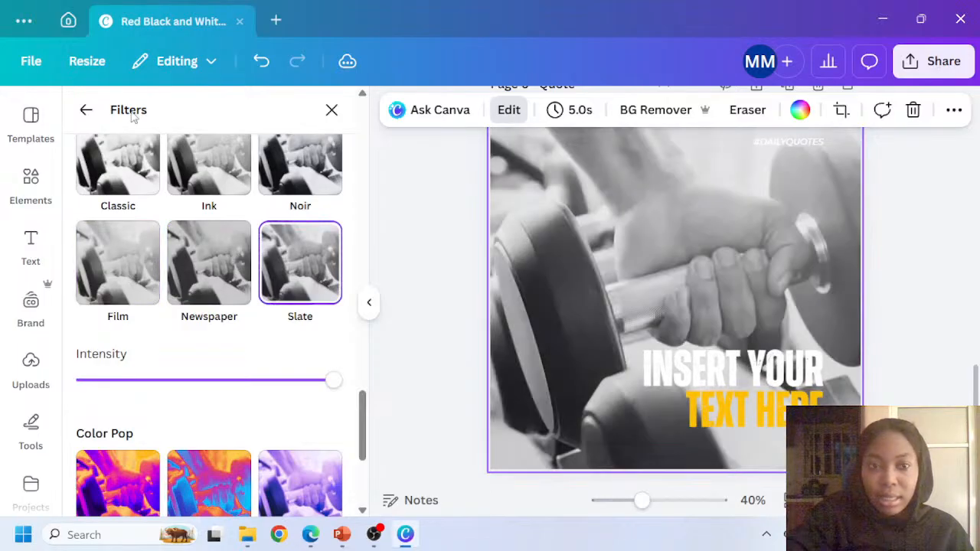
Adjust the light of the page 6 background photo by setting both Shadows and Highlights to -100
click(86, 111)
scroll(138, 213, up, 5)
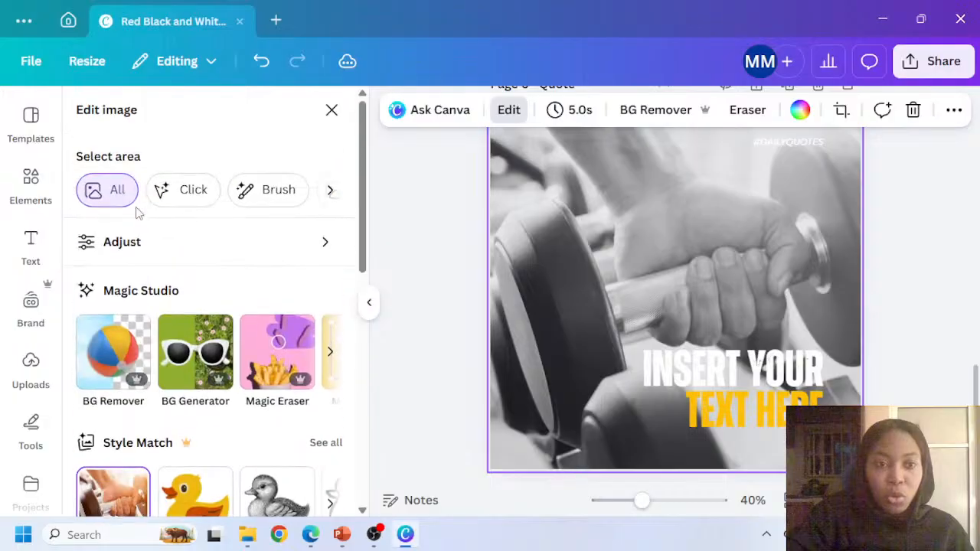
click(123, 242)
scroll(197, 372, down, 4)
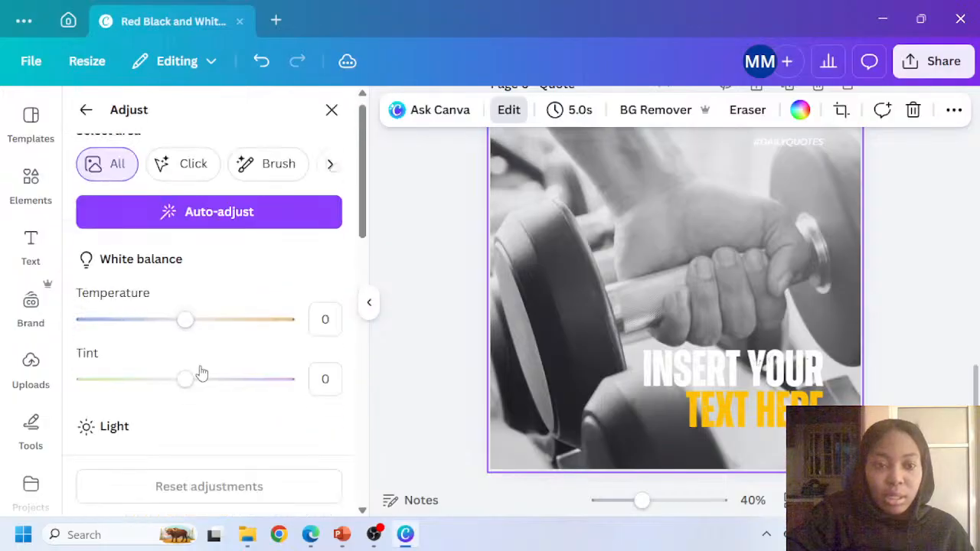
scroll(197, 375, down, 3)
click(184, 337)
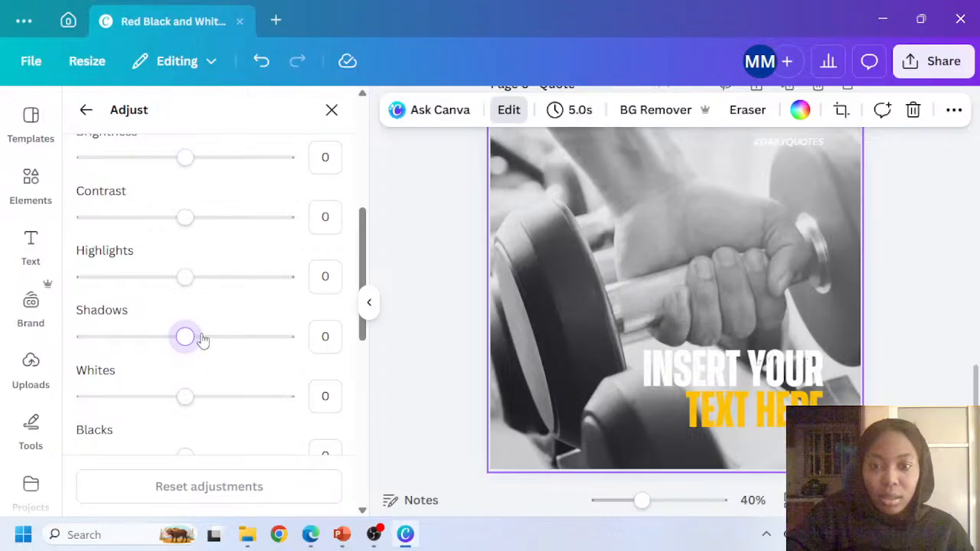
click(280, 337)
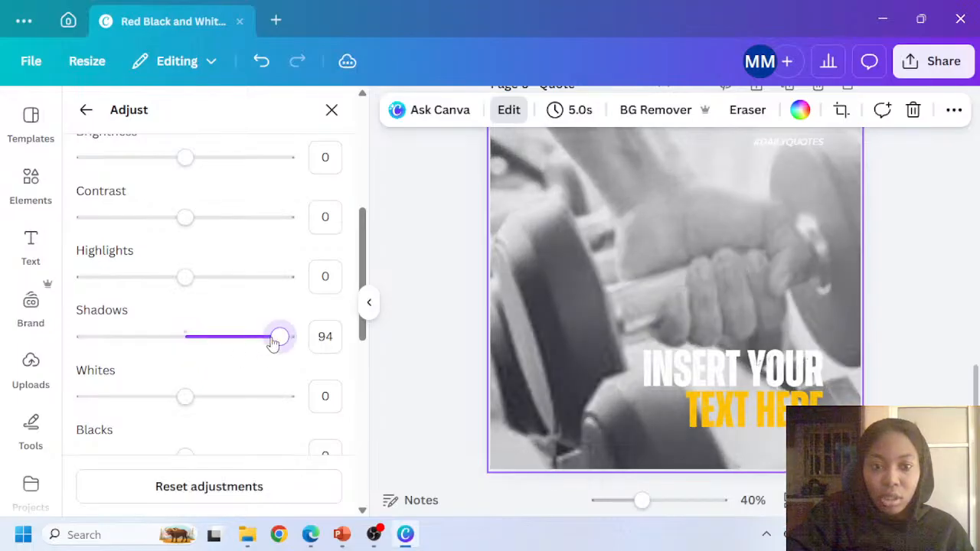
drag(273, 344, 36, 322)
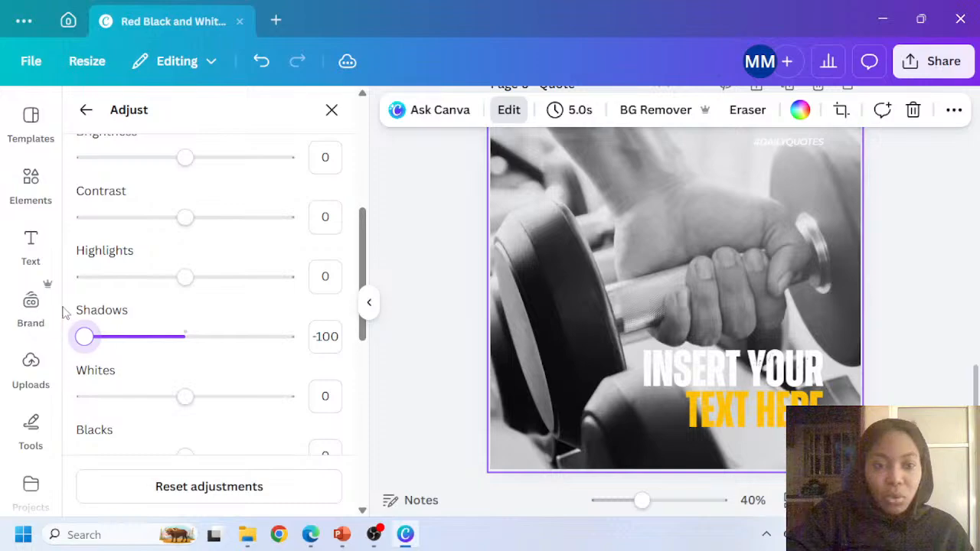
drag(184, 277, 47, 289)
scroll(131, 258, up, 3)
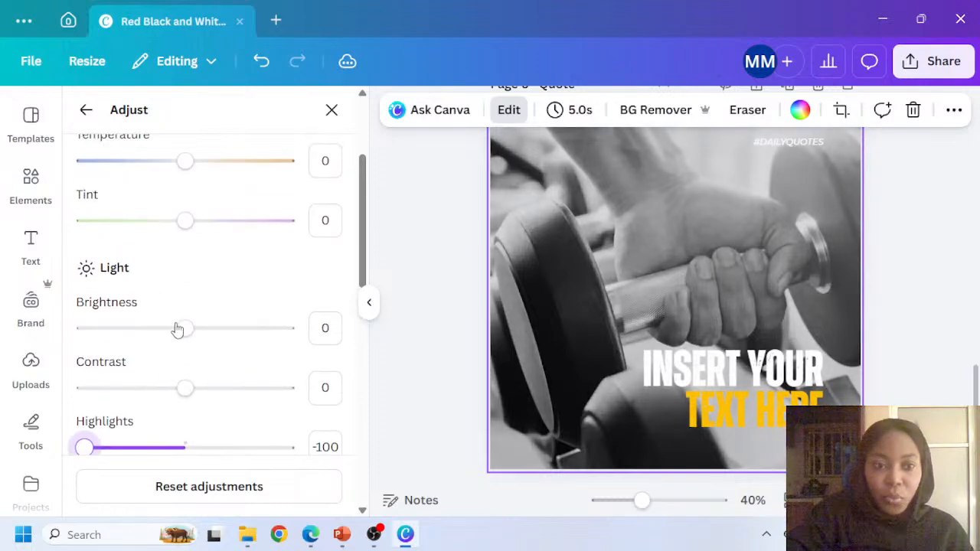
Darken the page 6 background photo by setting Brightness to -69, Whites to -32 and Blacks to 100
drag(176, 329, 116, 322)
scroll(158, 258, up, 1)
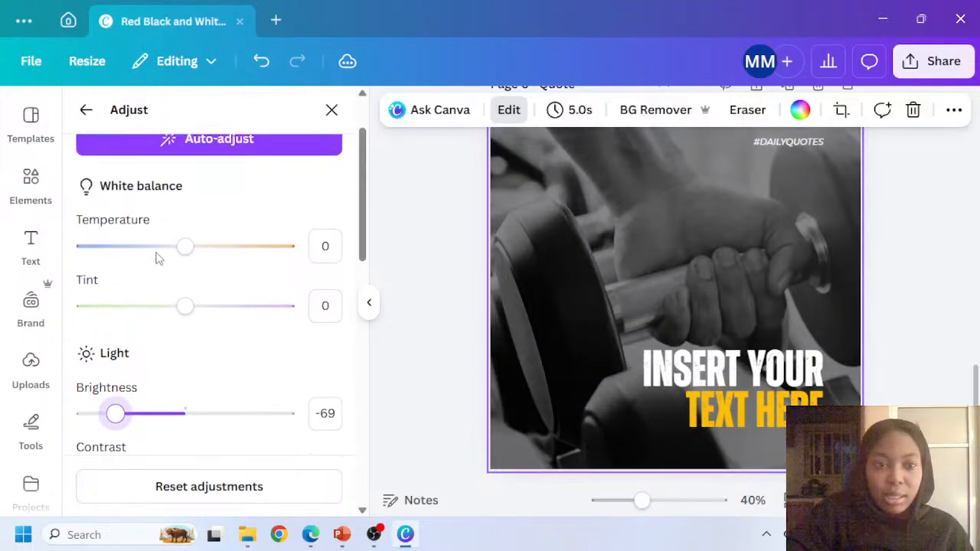
scroll(163, 291, down, 3)
scroll(182, 322, down, 2)
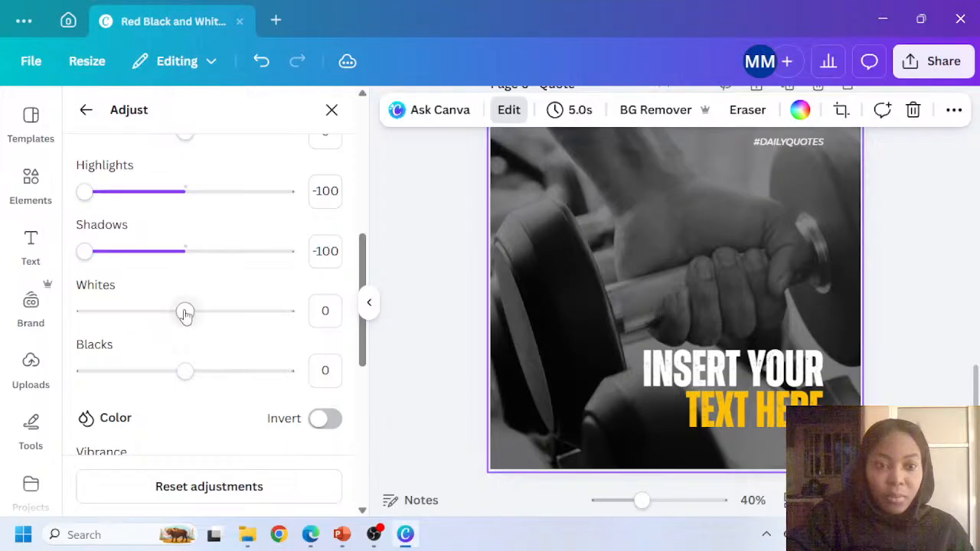
drag(184, 310, 297, 283)
scroll(176, 337, down, 3)
scroll(212, 320, down, 1)
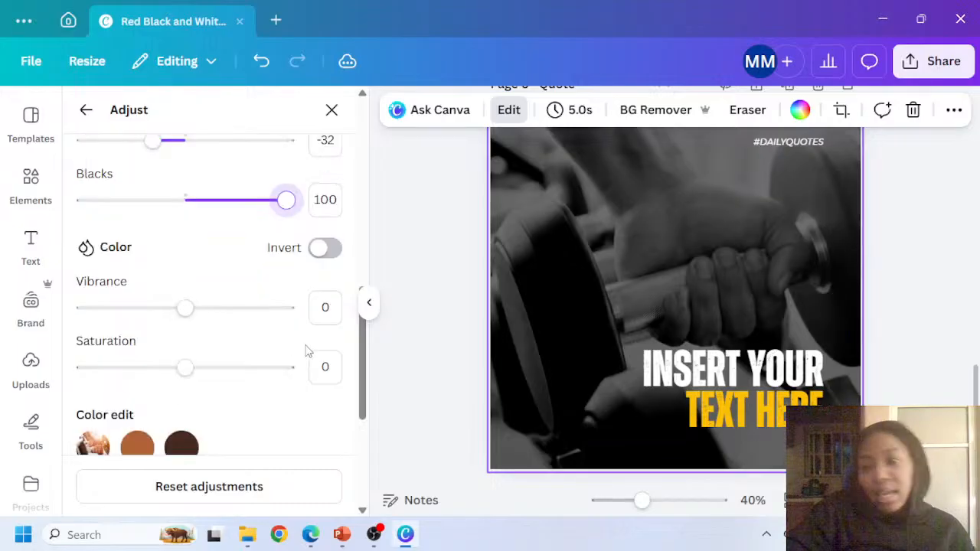
Review the darkened quote design on page 6 and the Follow Us design on page 7
scroll(624, 316, up, 1)
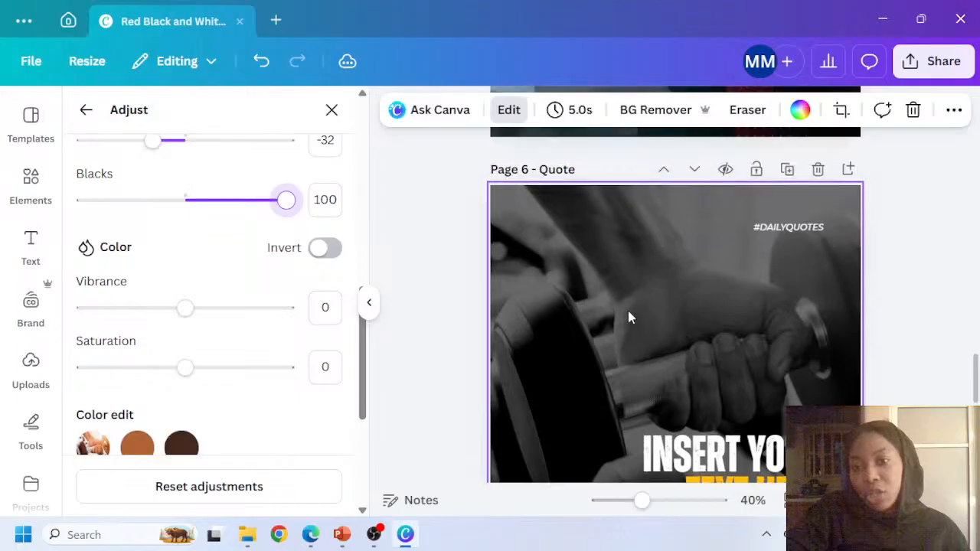
scroll(685, 294, down, 2)
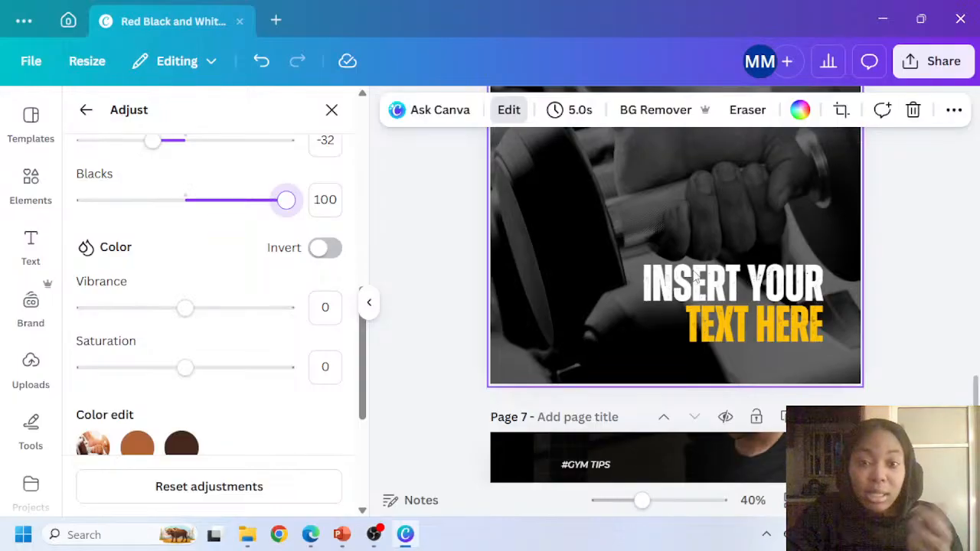
scroll(689, 258, up, 1)
scroll(693, 258, up, 1)
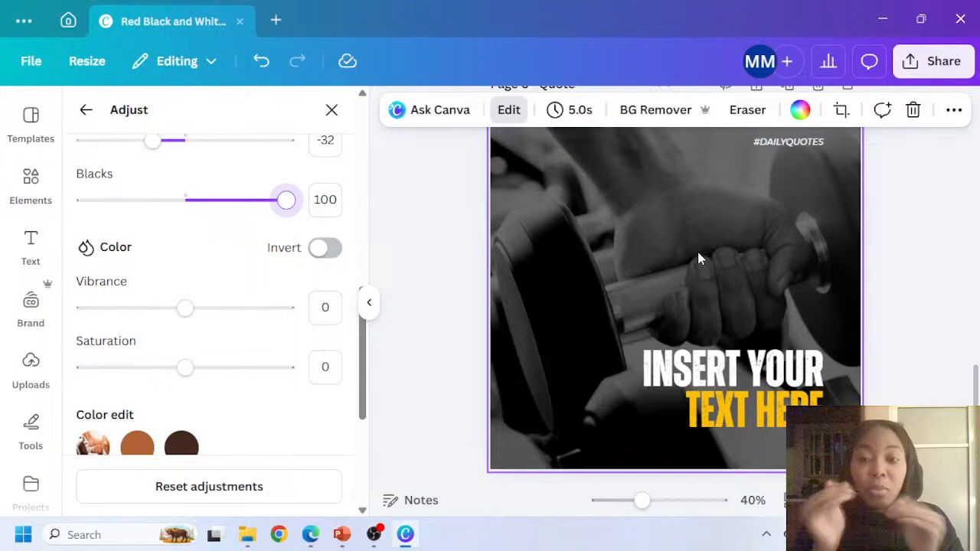
scroll(784, 274, down, 3)
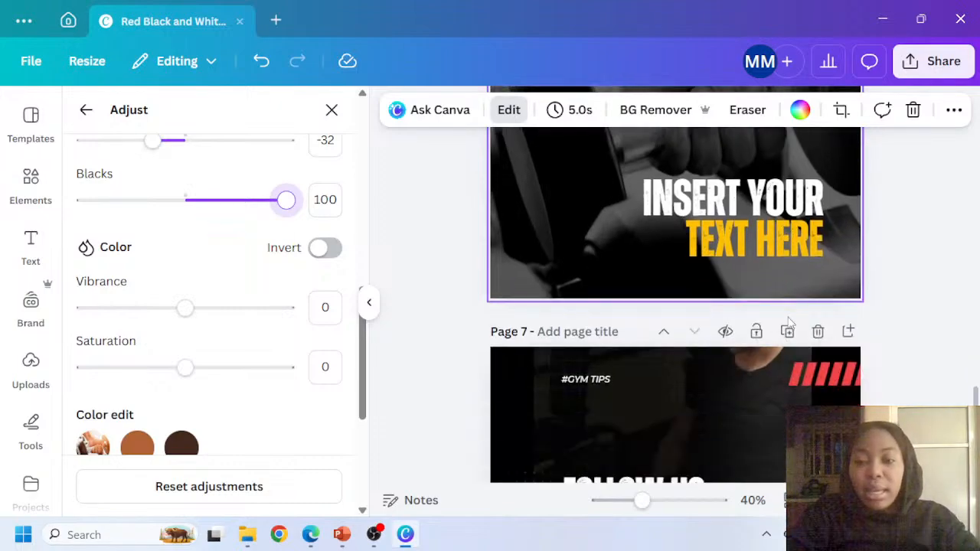
mouse_move(342, 535)
mouse_move(350, 448)
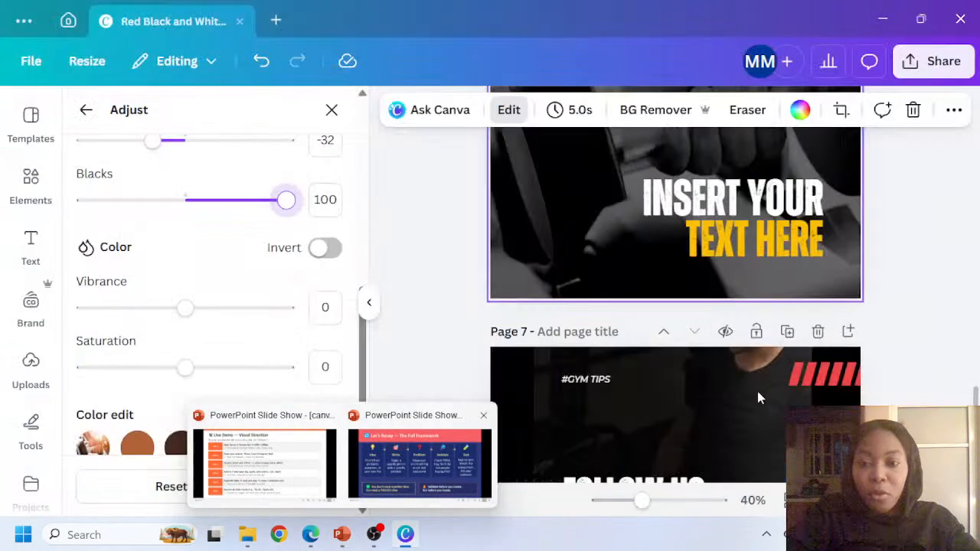
scroll(764, 383, down, 3)
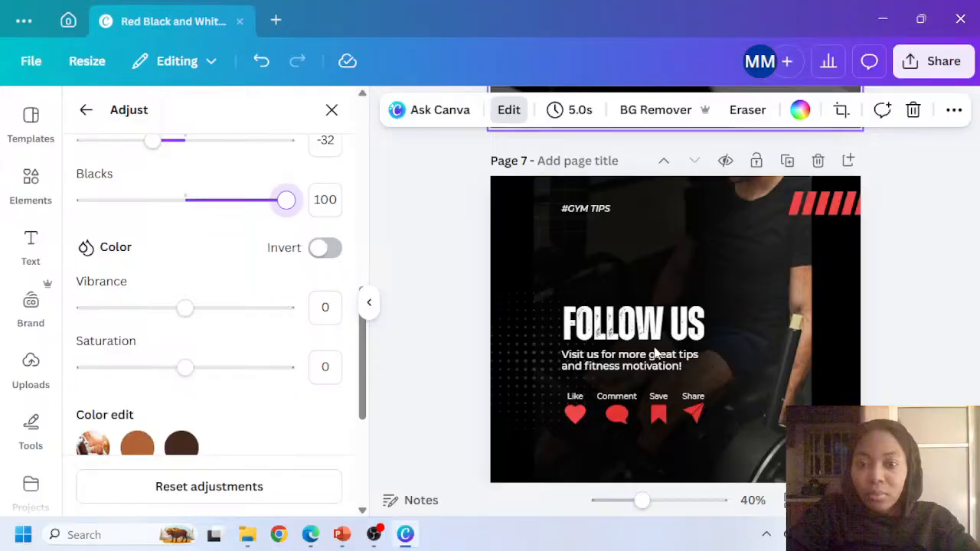
scroll(808, 287, up, 2)
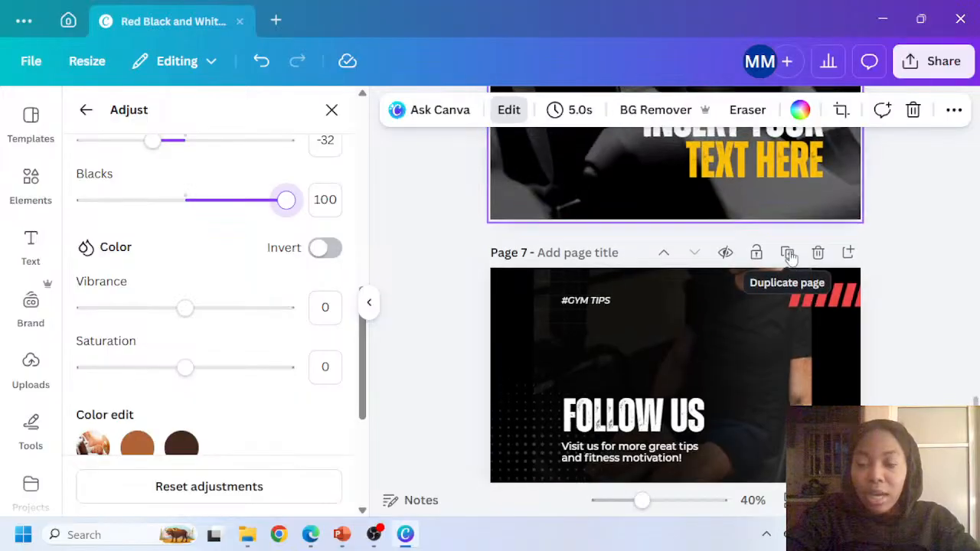
scroll(788, 260, up, 2)
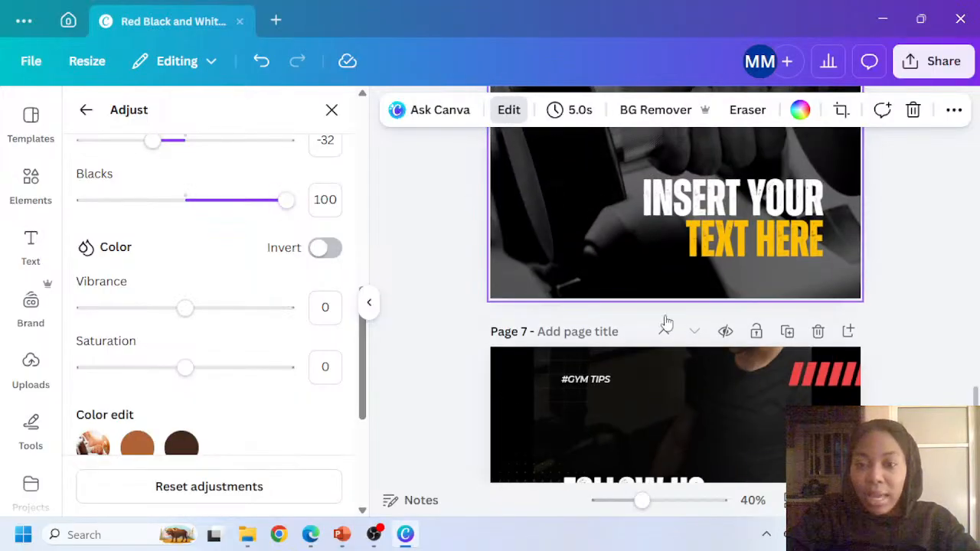
scroll(665, 321, up, 3)
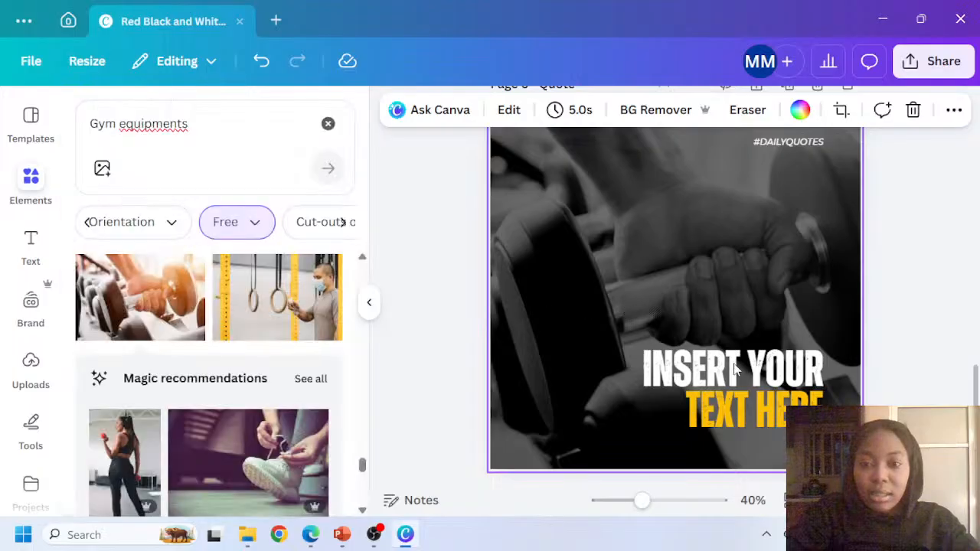
scroll(732, 359, down, 6)
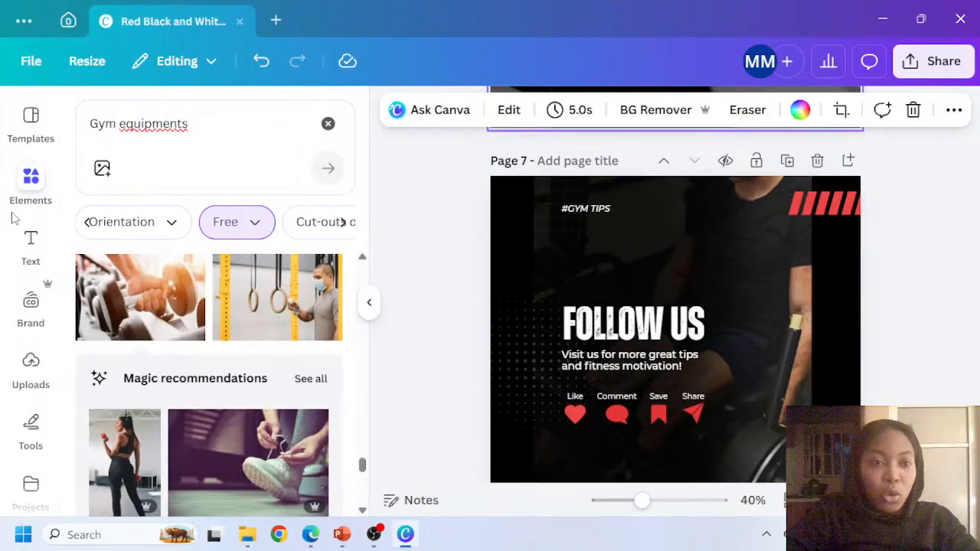
Search the templates for "BEFORE AND AFTER FITNESS" and browse the designs offered
click(43, 122)
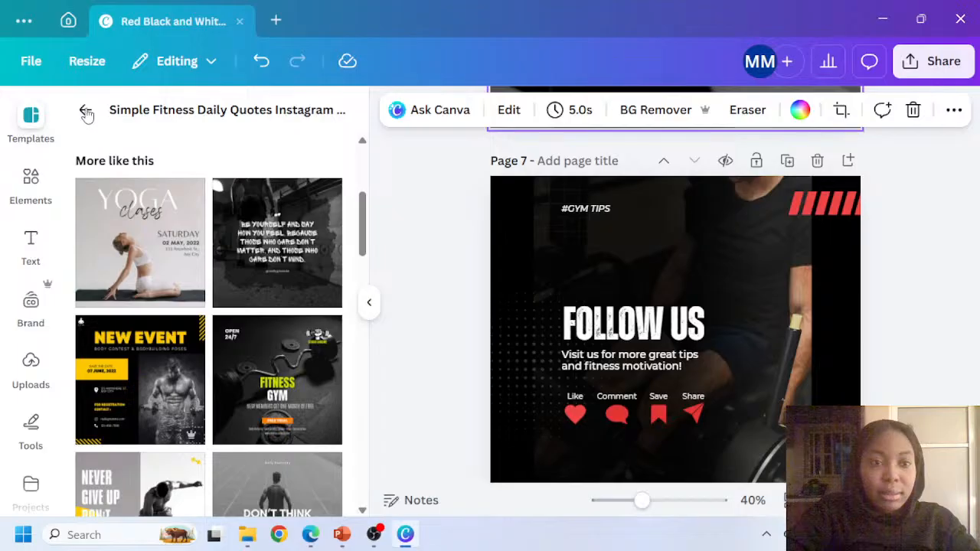
click(84, 109)
click(190, 122)
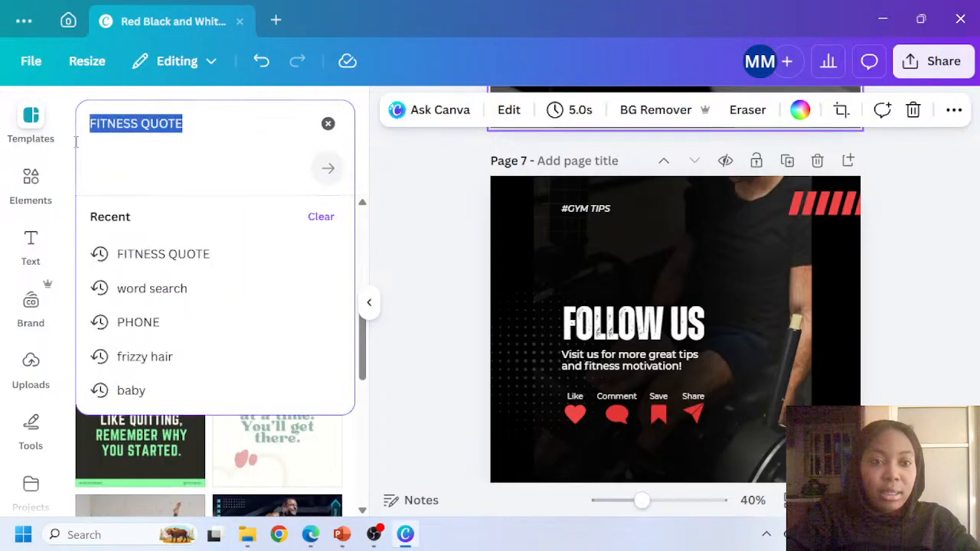
text(BEFO)
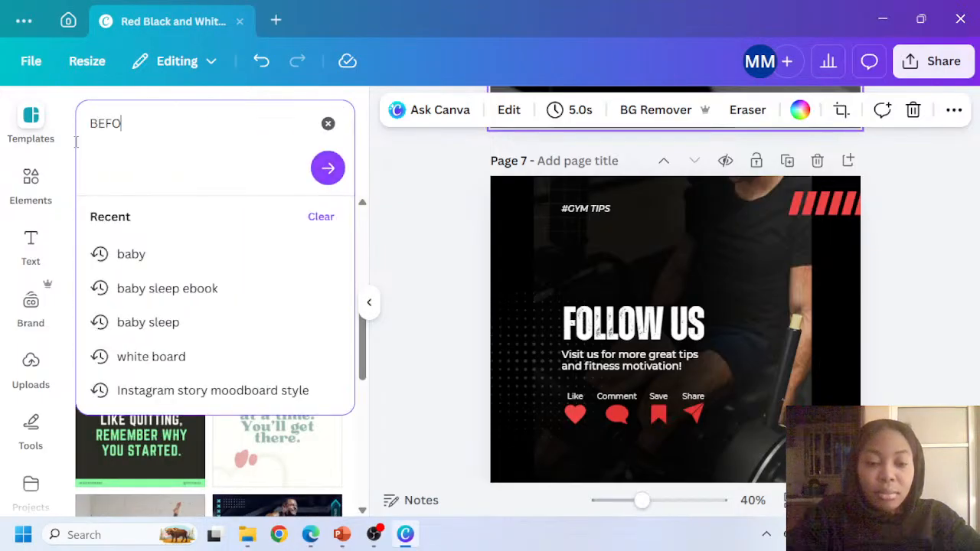
text(RE AND AF)
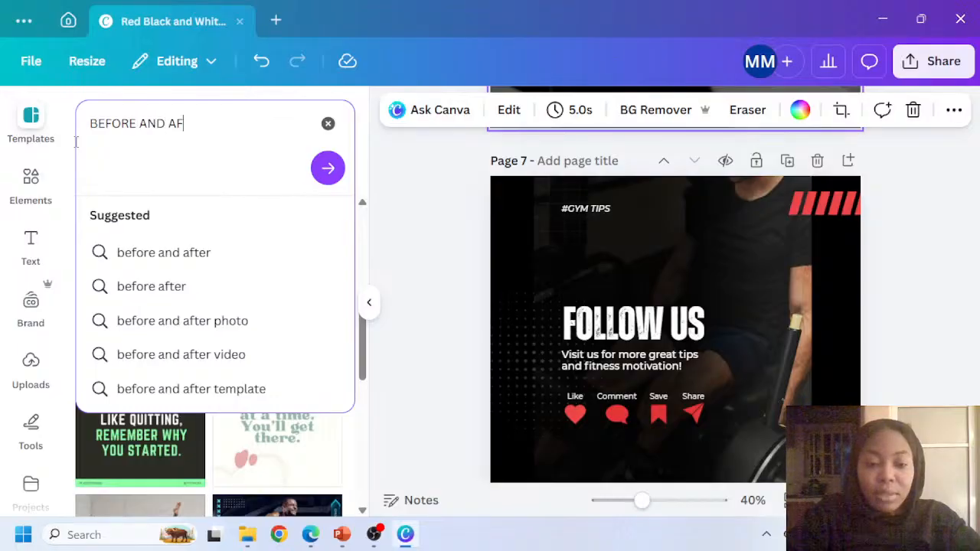
text(E)
key(BackSpace)
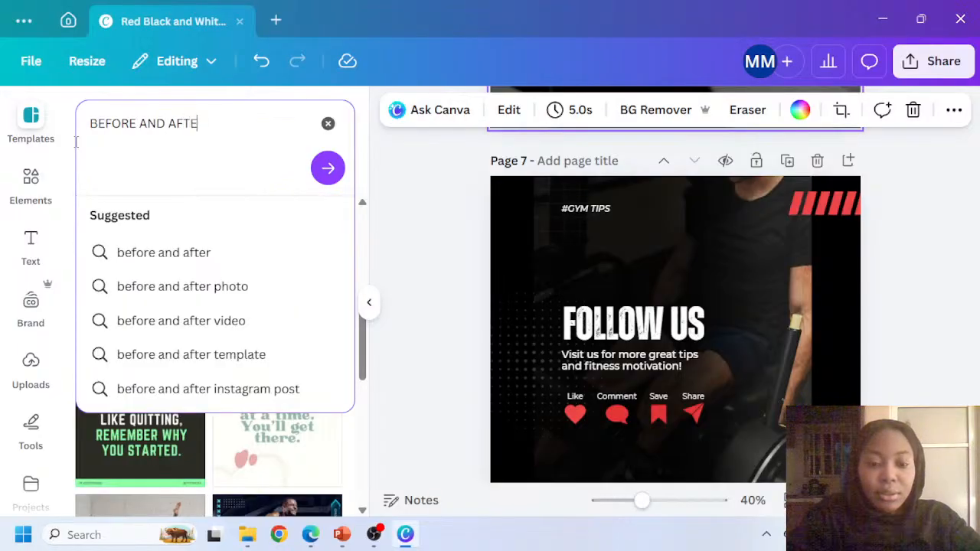
text(TER FIT)
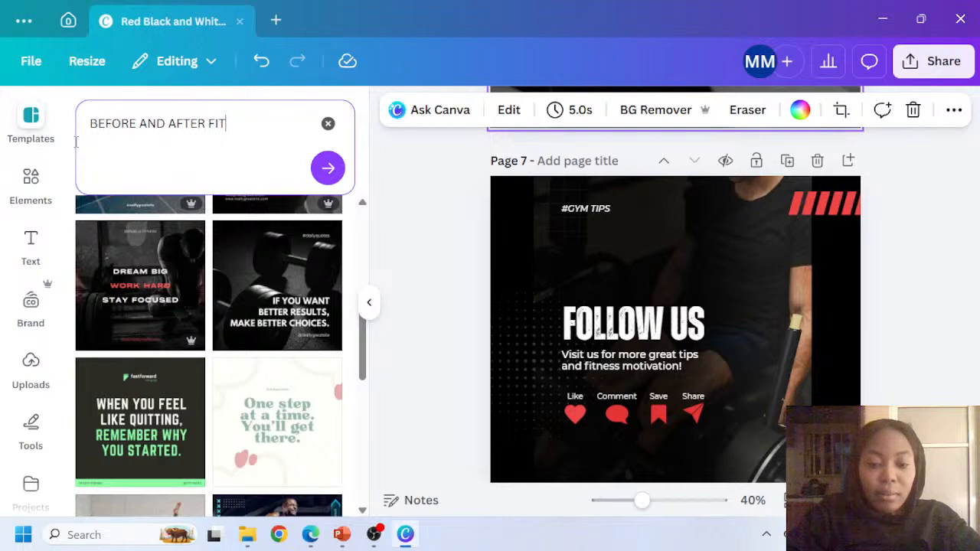
text(NESS)
key(Return)
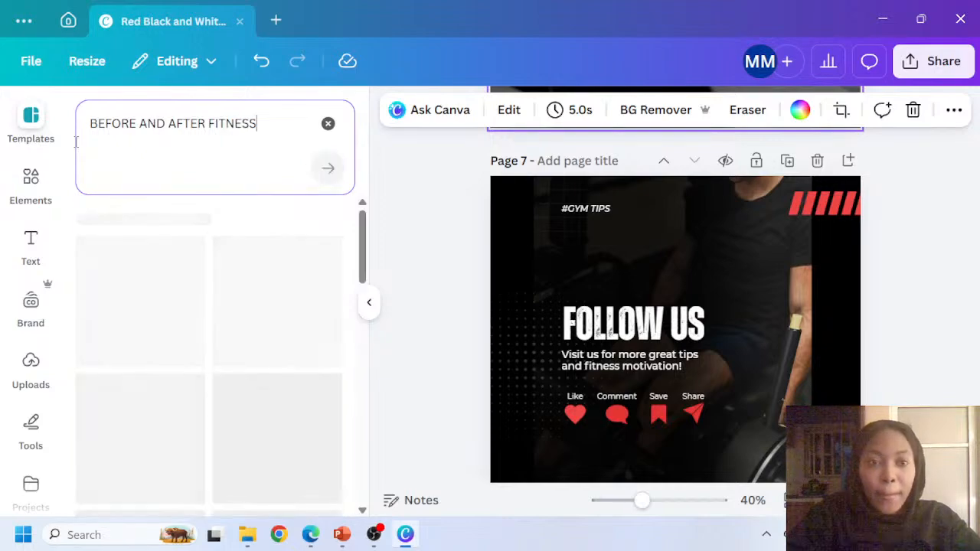
scroll(208, 320, down, 6)
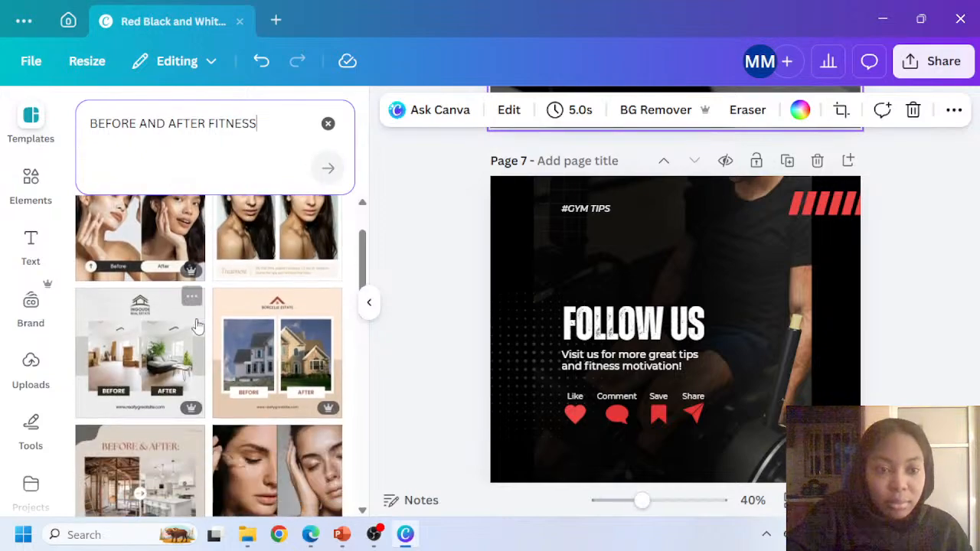
scroll(192, 341, down, 3)
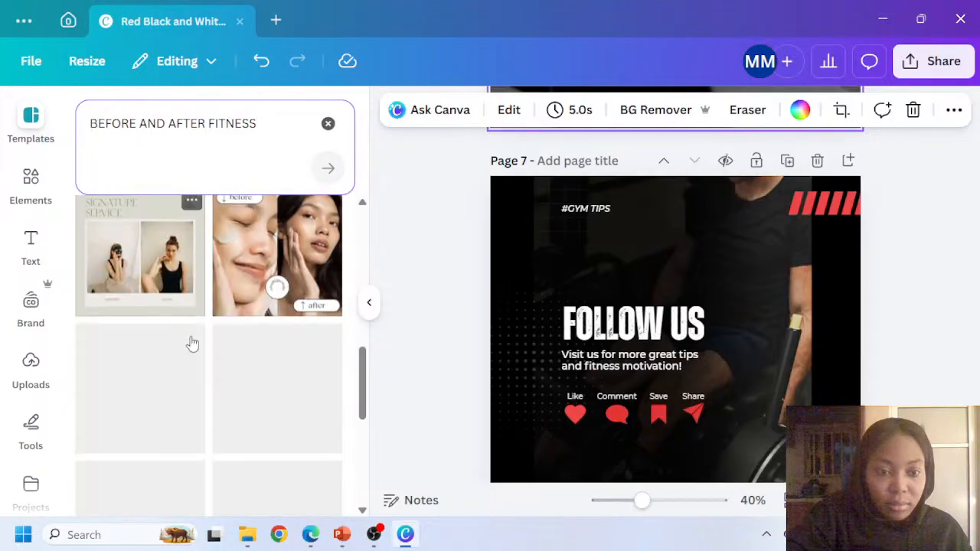
scroll(195, 337, down, 1)
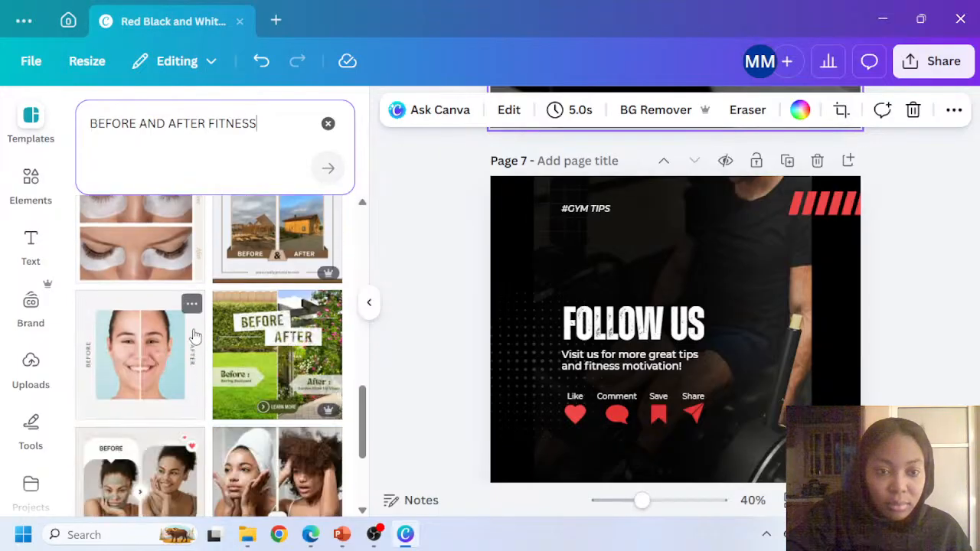
Refine the template search to "BEFORE AND AFTER GYM FITNESS" and look through the designs
click(211, 124)
text(GYM)
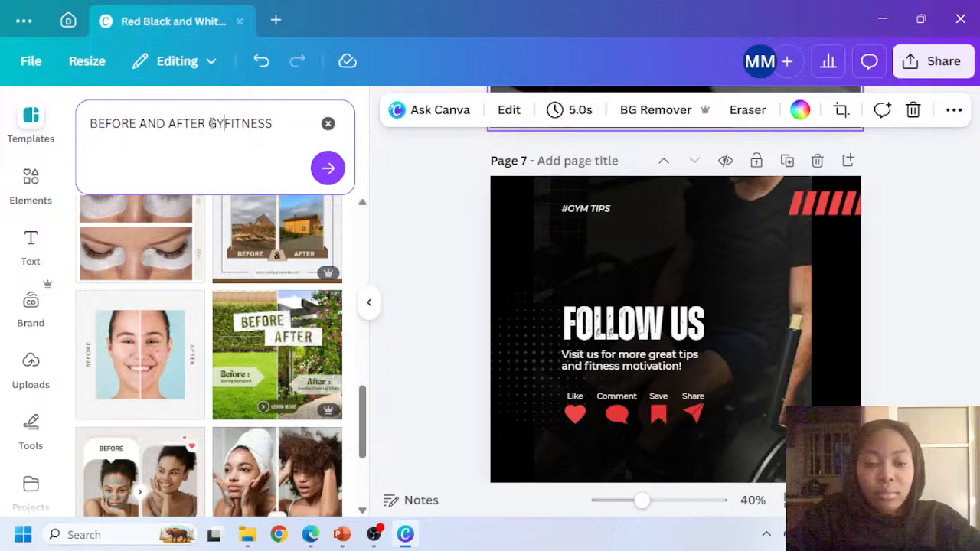
key(Return)
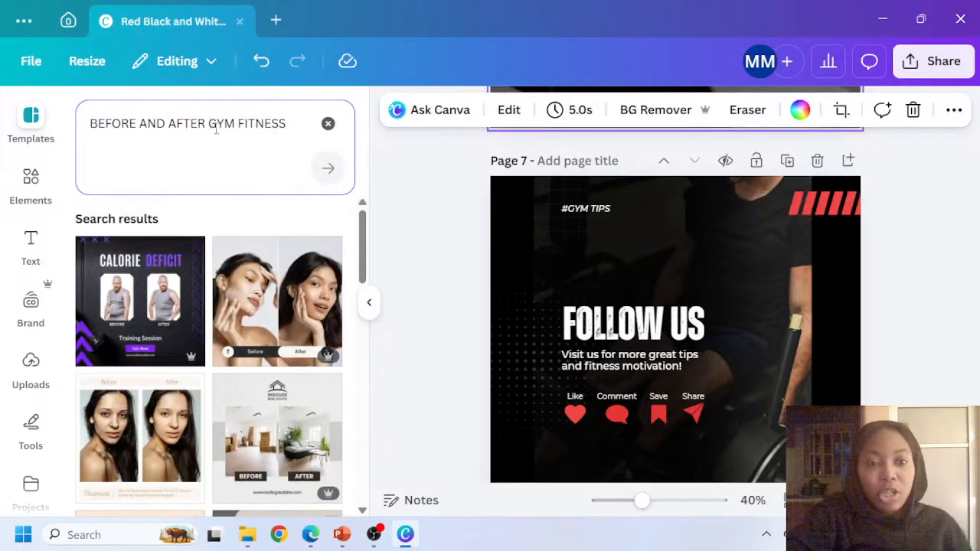
scroll(175, 284, down, 2)
scroll(184, 310, up, 2)
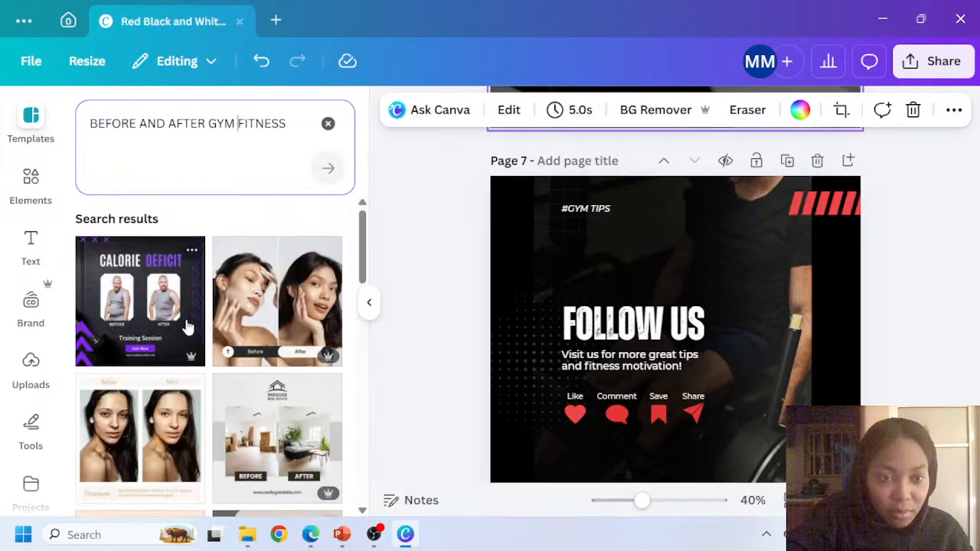
scroll(134, 268, down, 2)
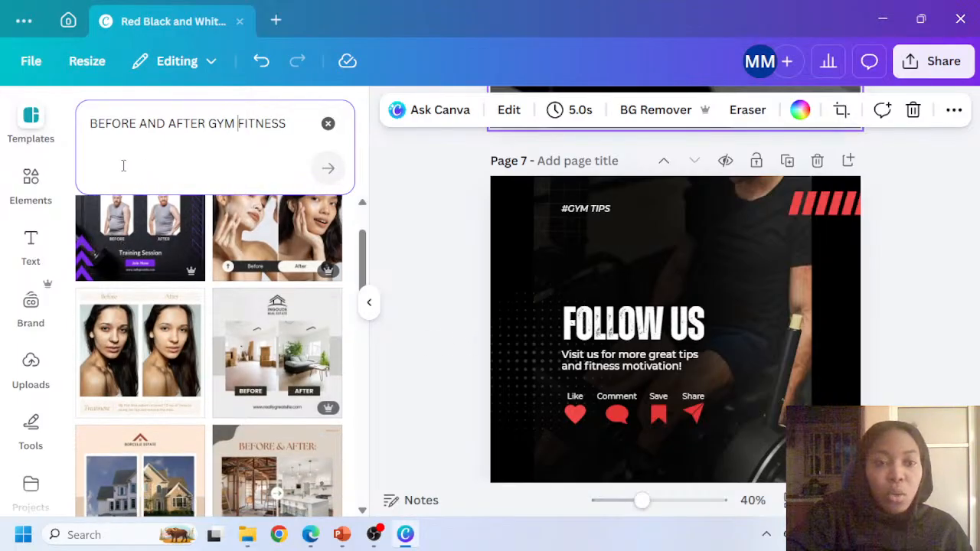
Try removing the upper red stripes from the Follow Us page and undo the change
click(612, 314)
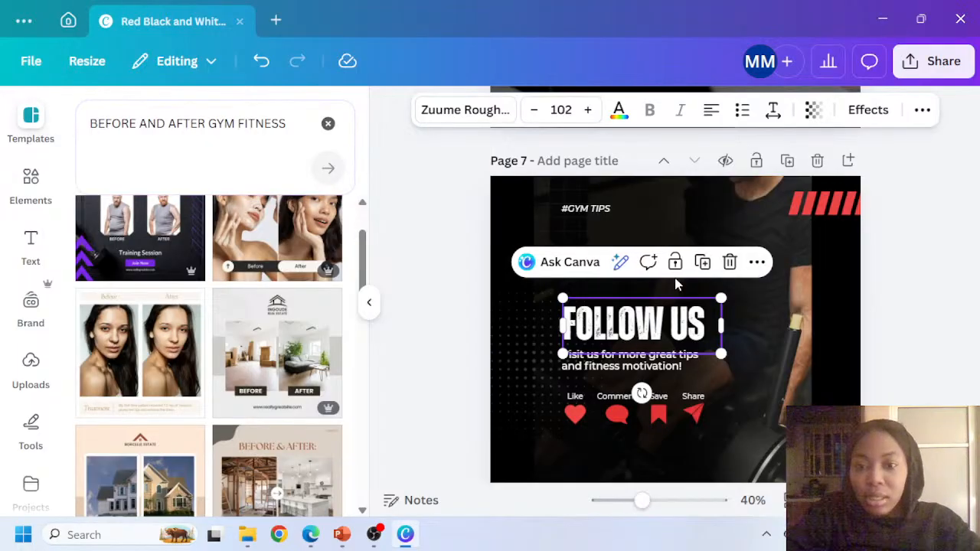
scroll(674, 291, up, 2)
scroll(678, 306, down, 3)
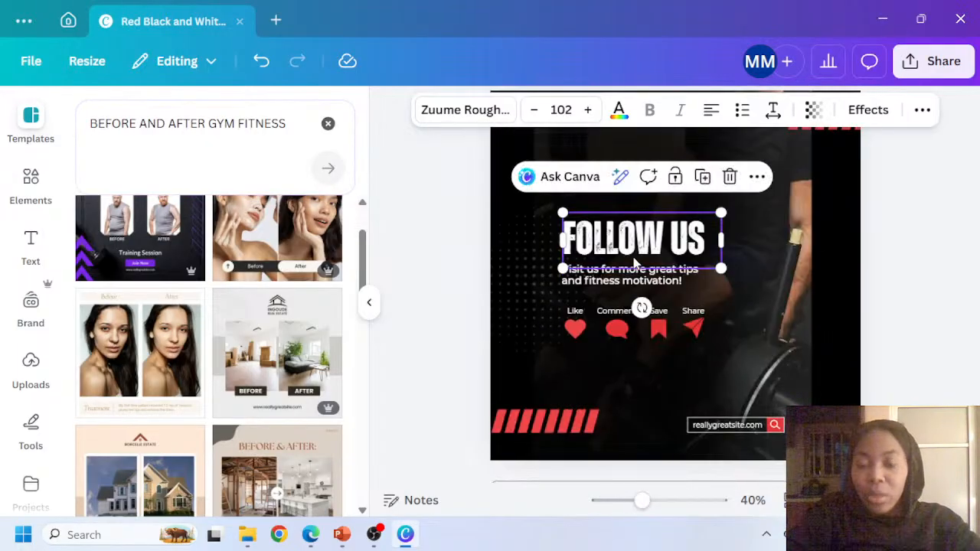
scroll(626, 271, up, 2)
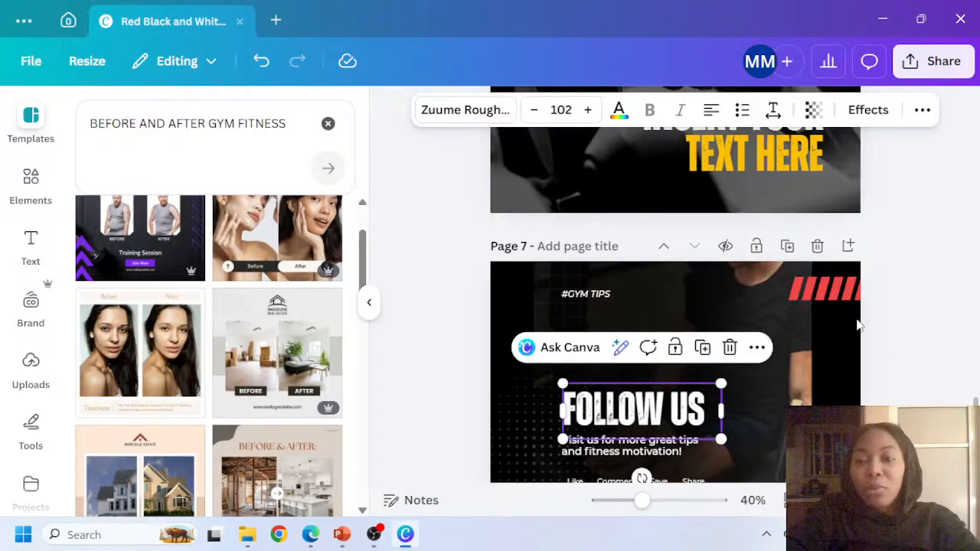
click(835, 301)
key(Delete)
scroll(692, 360, down, 3)
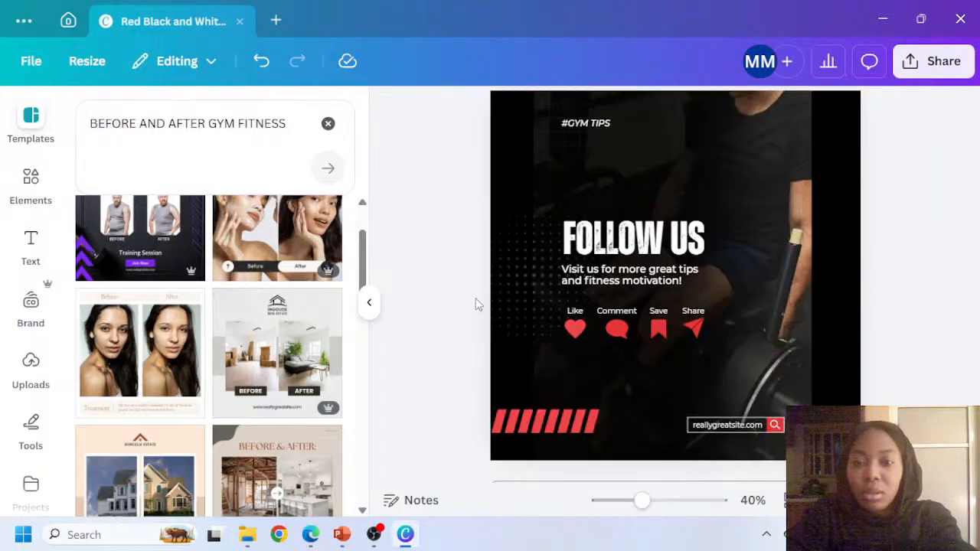
drag(475, 299, 492, 322)
key(ctrl+z)
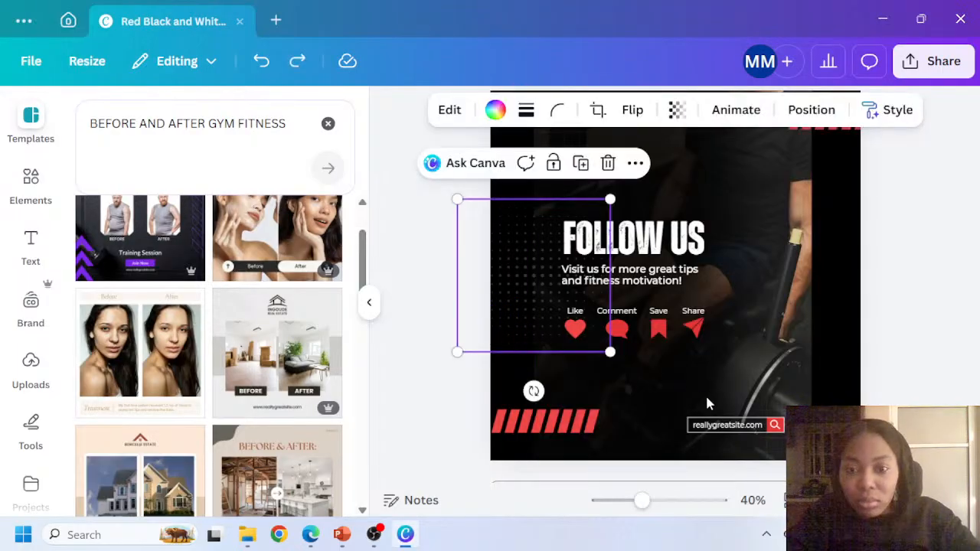
click(949, 299)
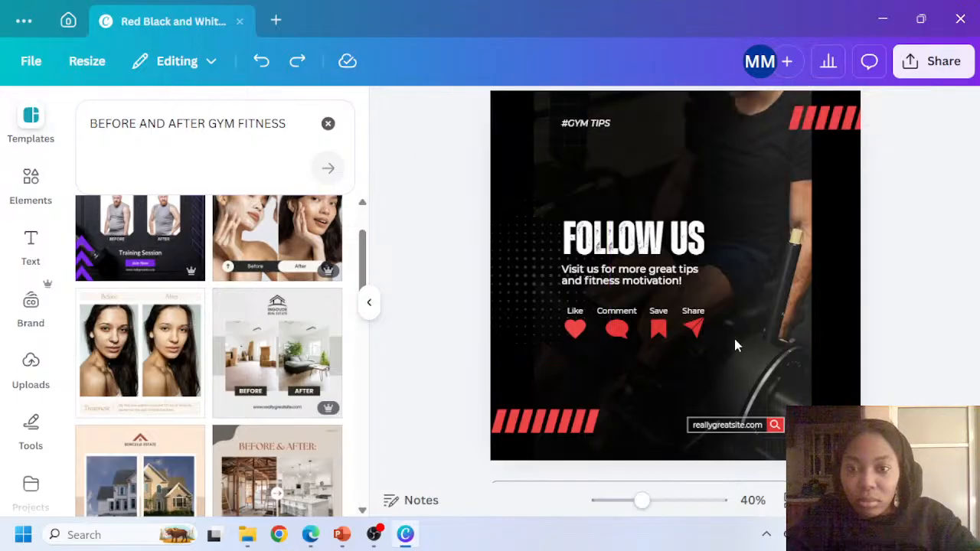
Shift the dark gradient overlay aside on the Follow Us page and set the gym photo as the page background
click(749, 202)
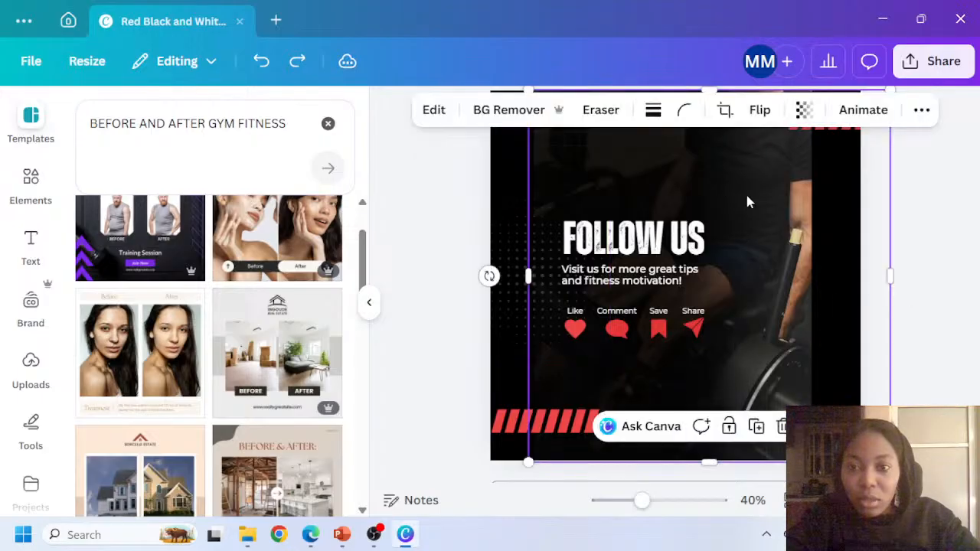
drag(773, 221, 672, 180)
right_click(773, 208)
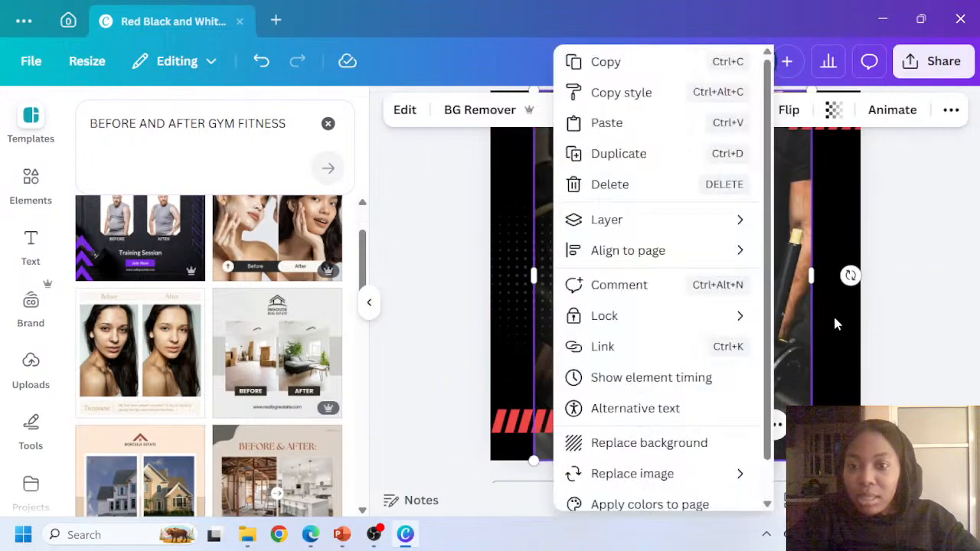
scroll(653, 429, down, 1)
click(655, 407)
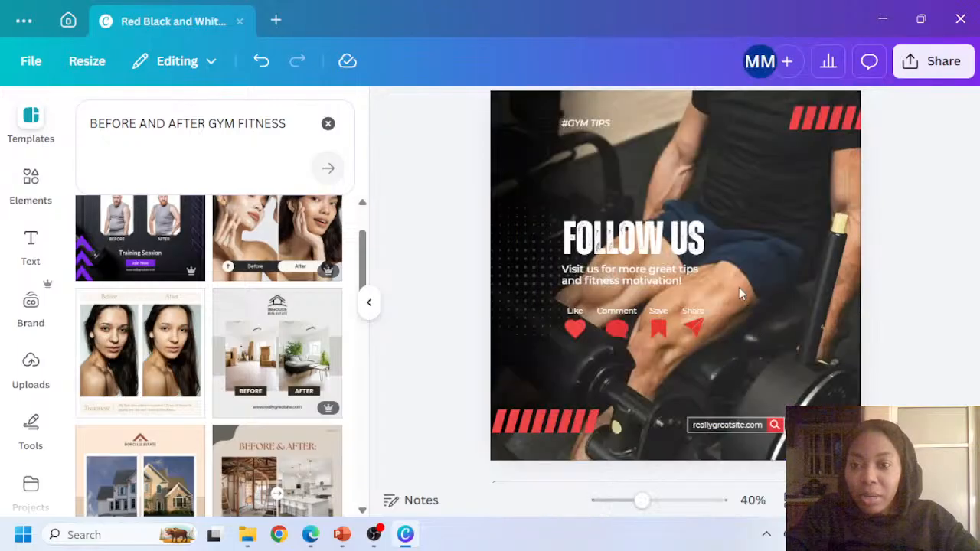
Reposition the dark gradient overlay on the Follow Us page so that it shades the photo behind the text
click(511, 190)
drag(521, 192, 658, 216)
scroll(733, 236, up, 10)
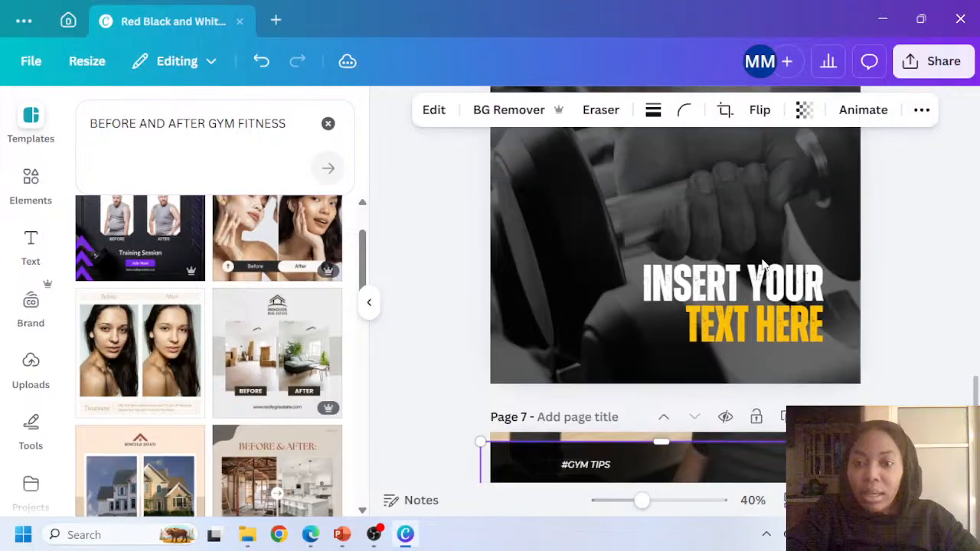
scroll(779, 263, up, 2)
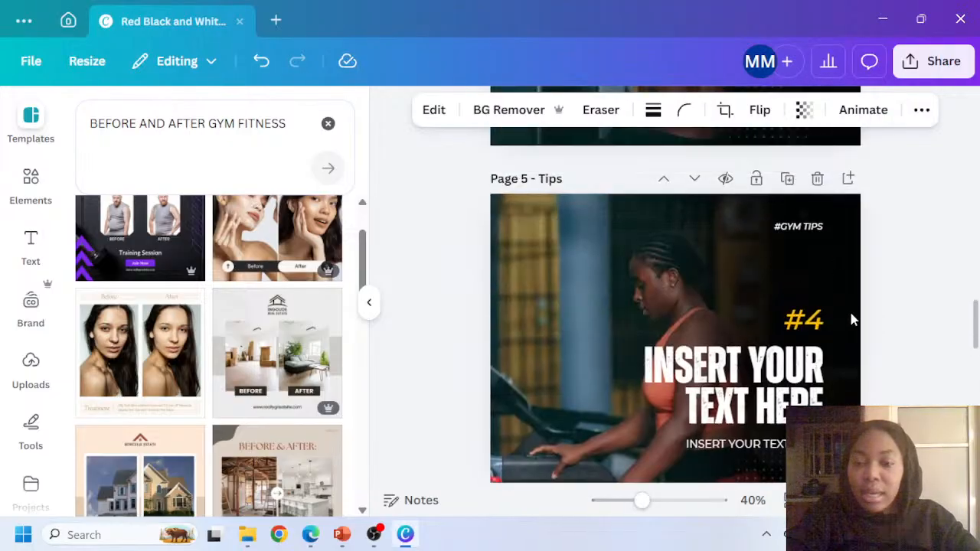
scroll(837, 306, down, 4)
scroll(802, 289, up, 2)
scroll(796, 299, down, 8)
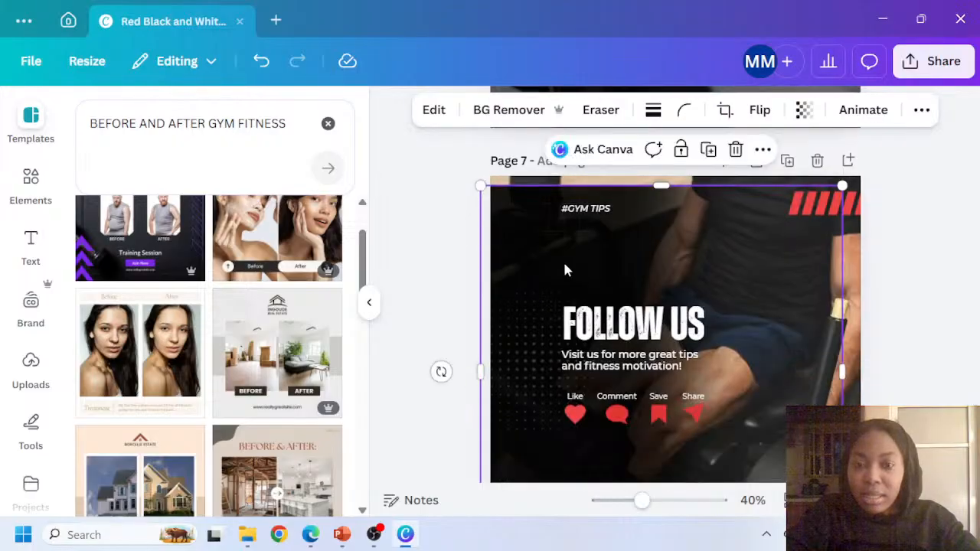
drag(565, 270, 566, 239)
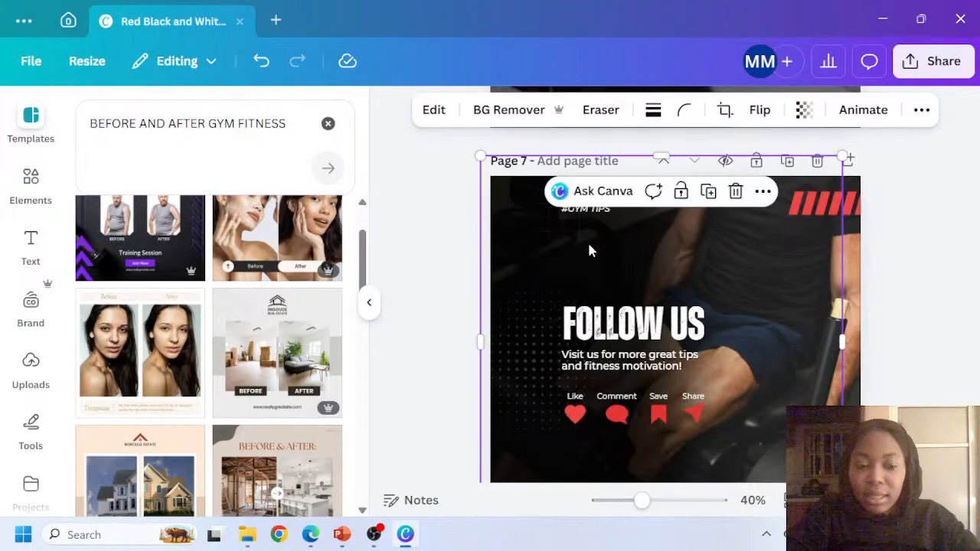
click(392, 300)
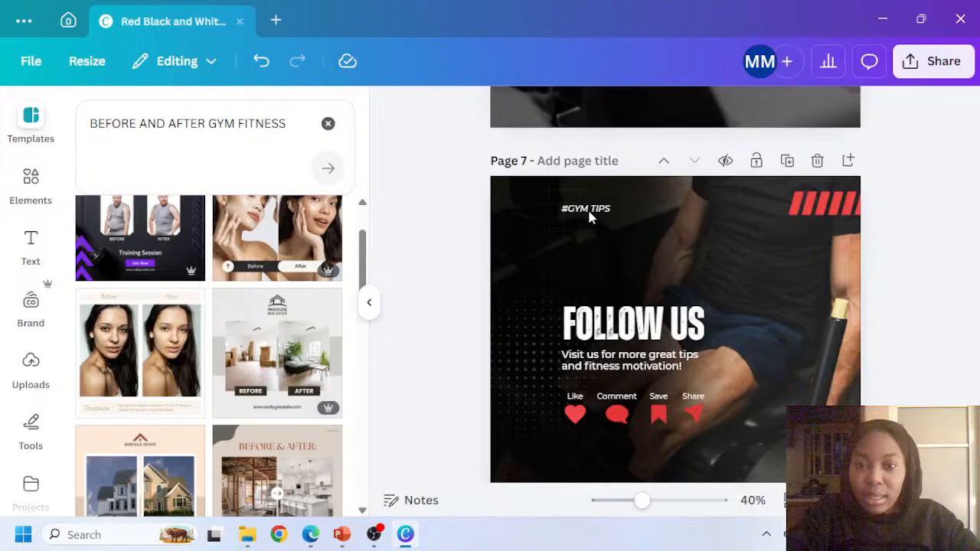
Select the #GYM TIPS label, FOLLOW US heading, tagline and icon row together and move them closer to the page's left edge
click(589, 218)
shift+click(602, 328)
click(482, 281)
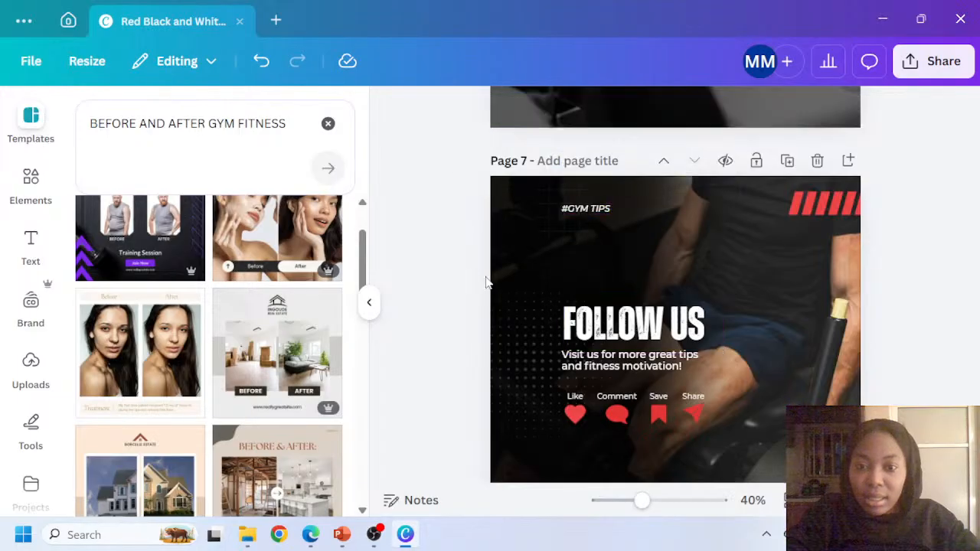
click(624, 331)
shift+click(625, 365)
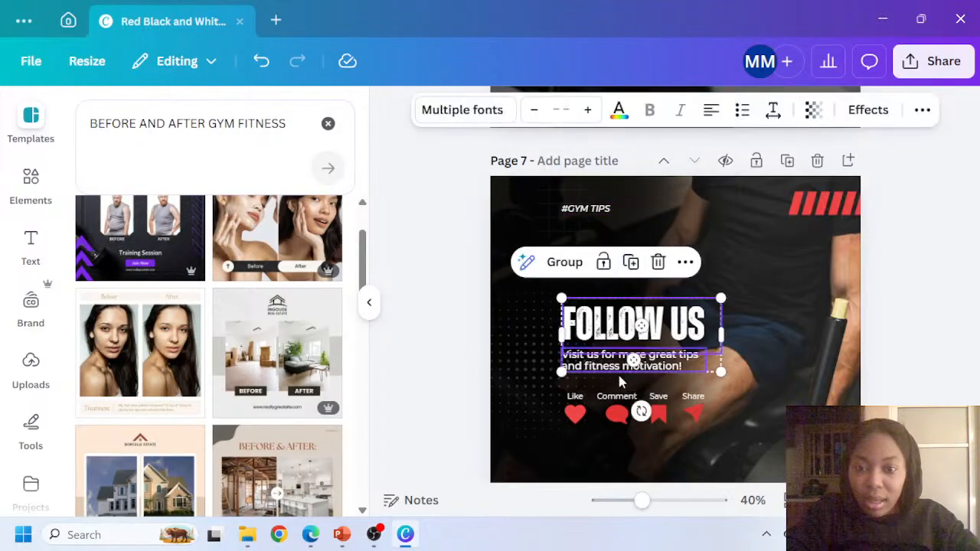
shift+click(578, 411)
shift+click(578, 411)
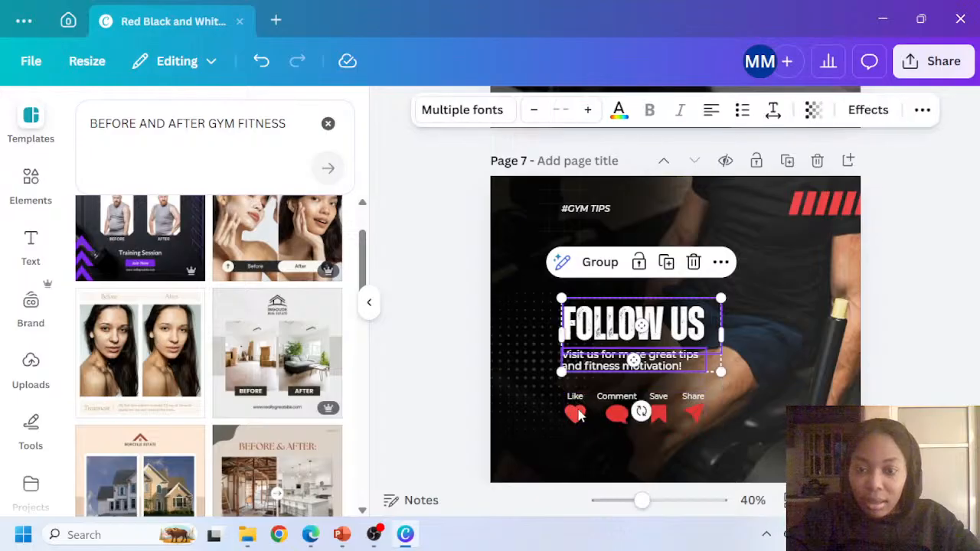
shift+click(578, 414)
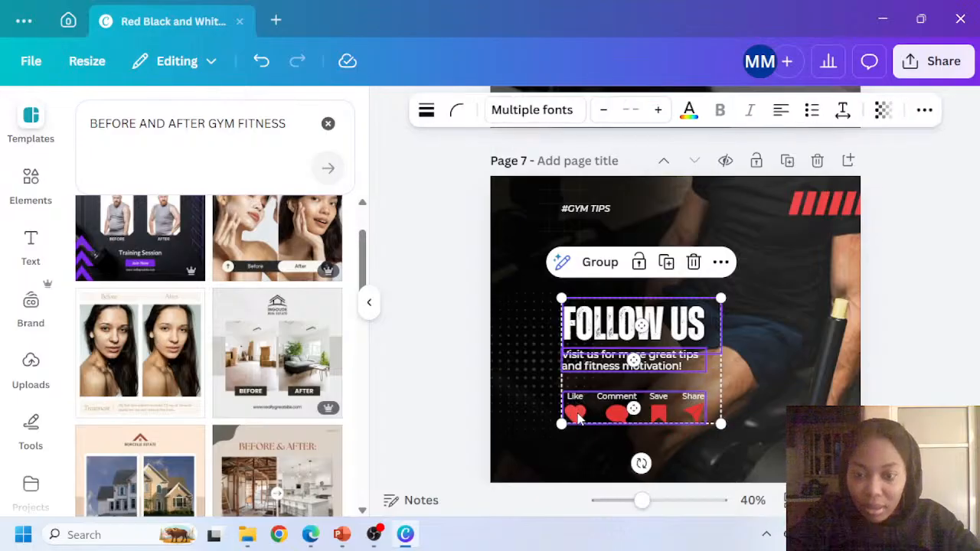
shift+click(569, 218)
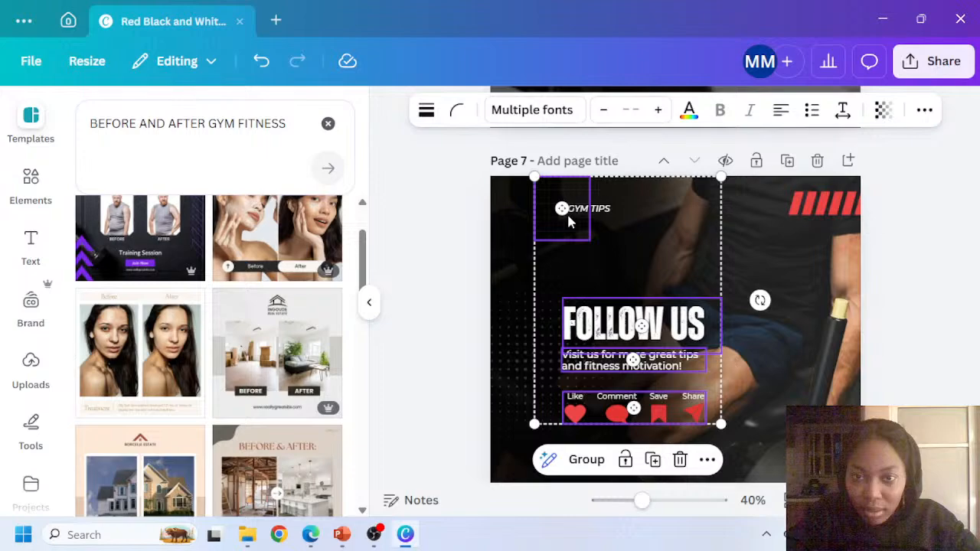
shift+click(564, 203)
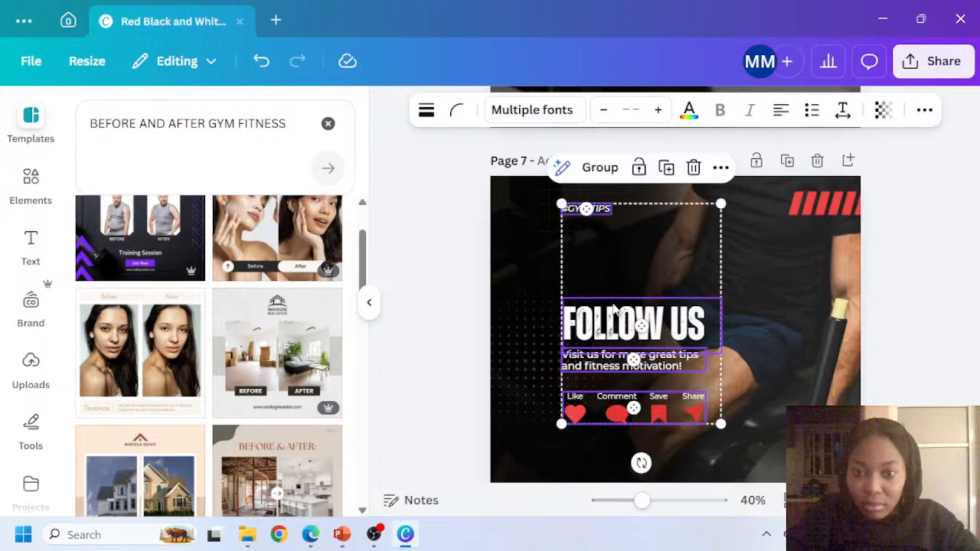
drag(610, 315, 569, 304)
Delete the website address, its search box and the lower red stripes from the Follow Us page
scroll(569, 304, down, 2)
click(728, 384)
key(Delete)
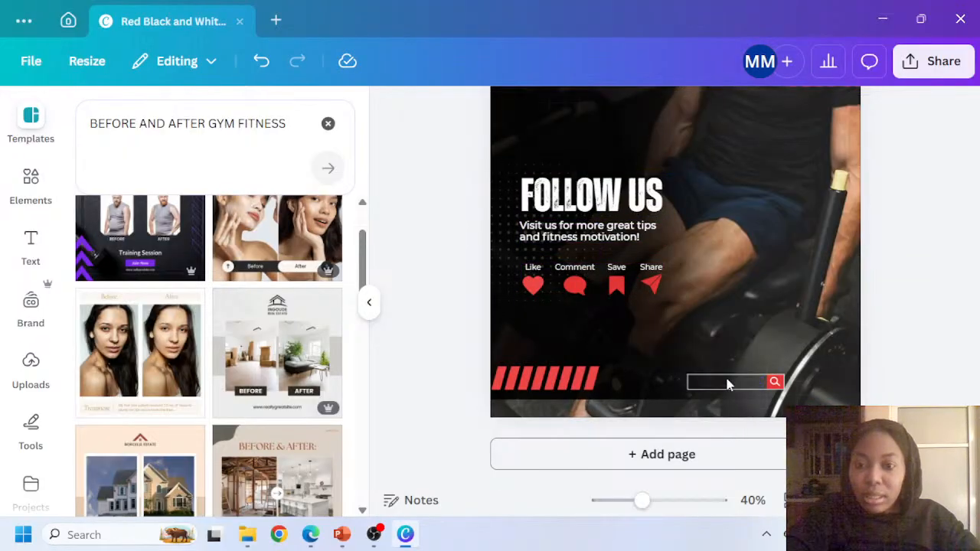
click(728, 384)
key(Delete)
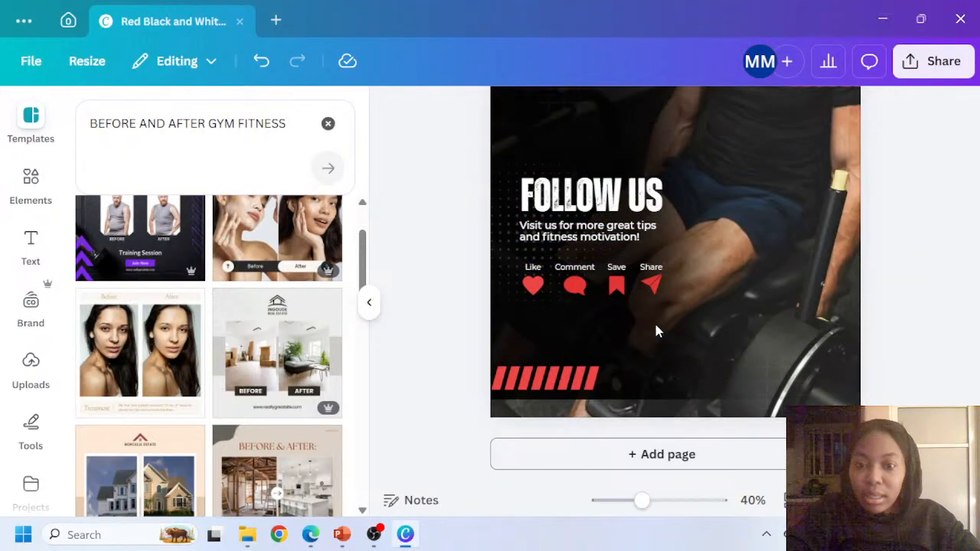
click(586, 383)
key(Delete)
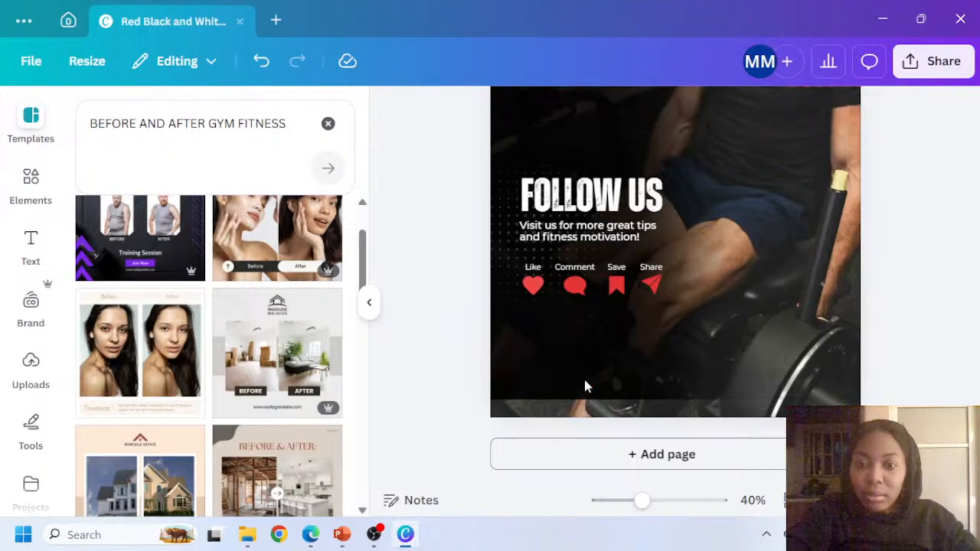
Try applying the yellow document colour to the grouped icon row's text and undo the change
click(656, 292)
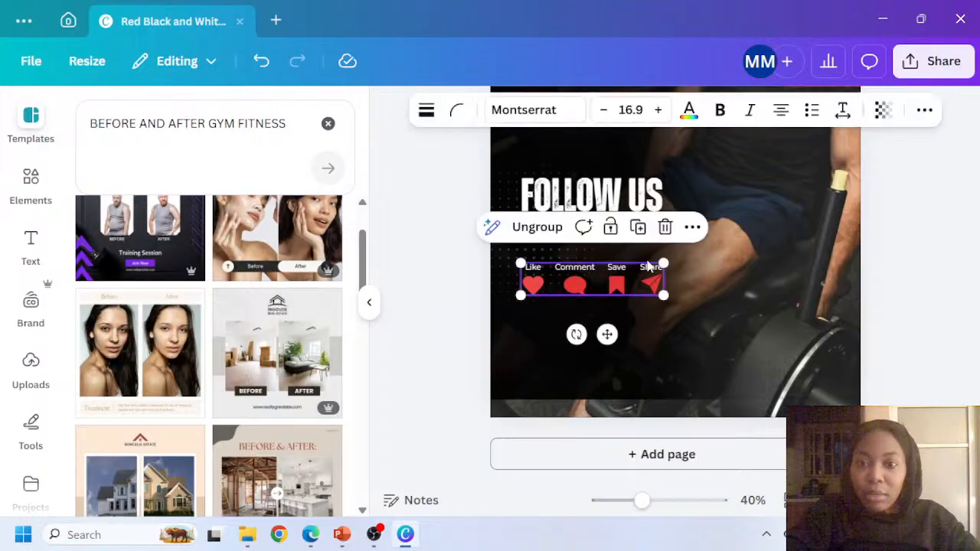
click(689, 111)
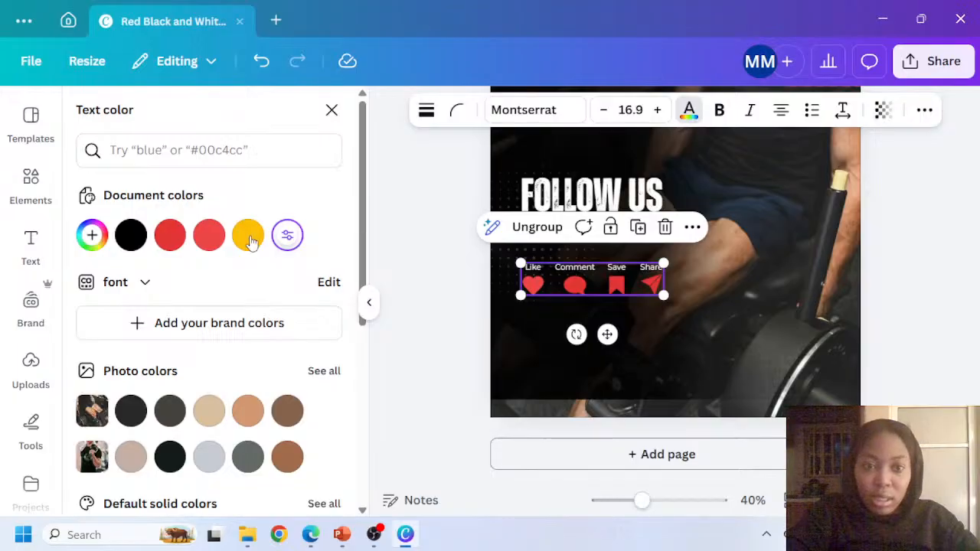
click(248, 235)
key(ctrl+z)
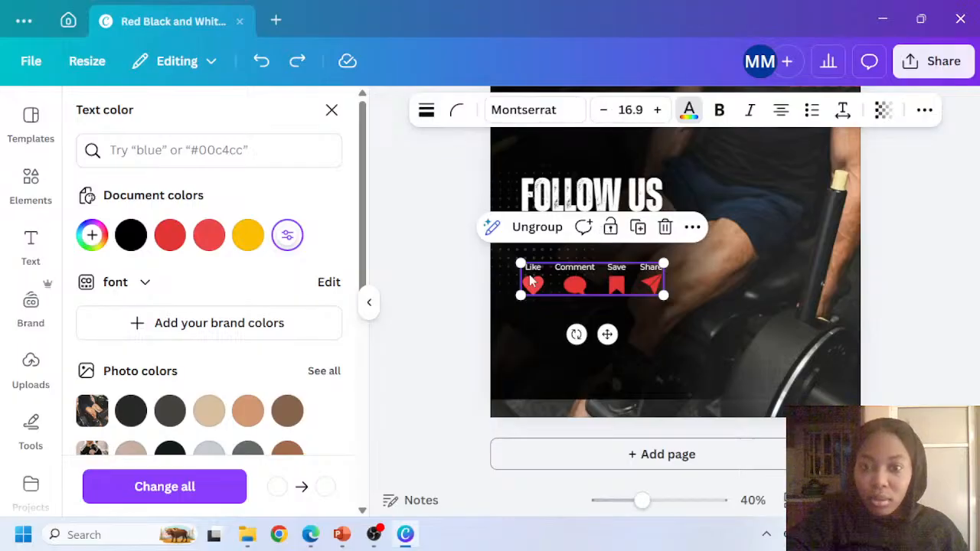
Ungroup the icon row and recolour the heart yellow, trying the colour swap across all pages and undoing only that swap
click(537, 227)
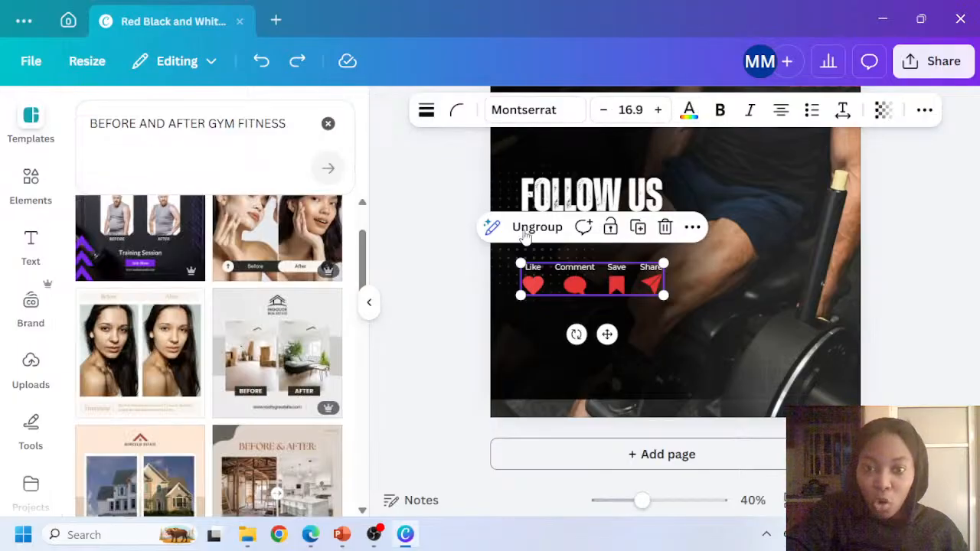
click(448, 271)
click(536, 286)
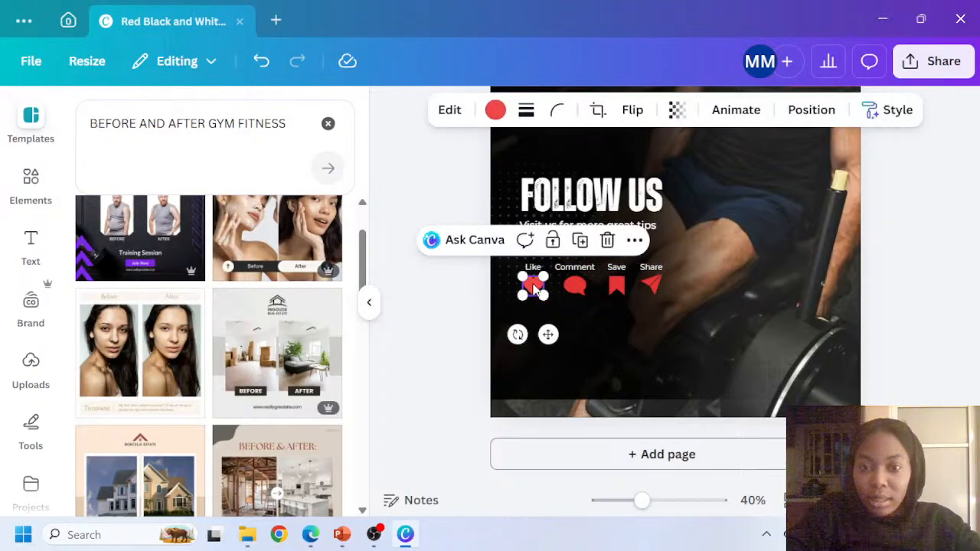
click(495, 110)
click(247, 234)
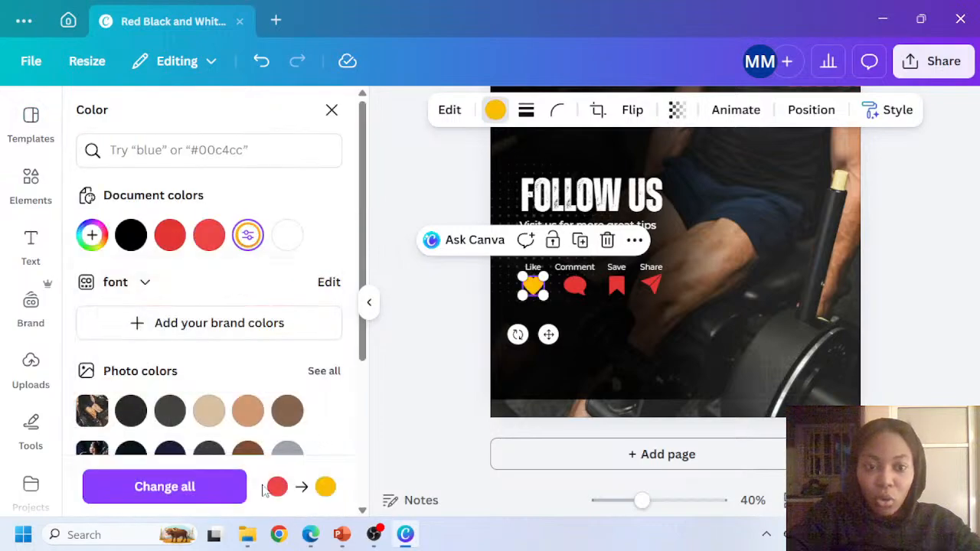
click(201, 496)
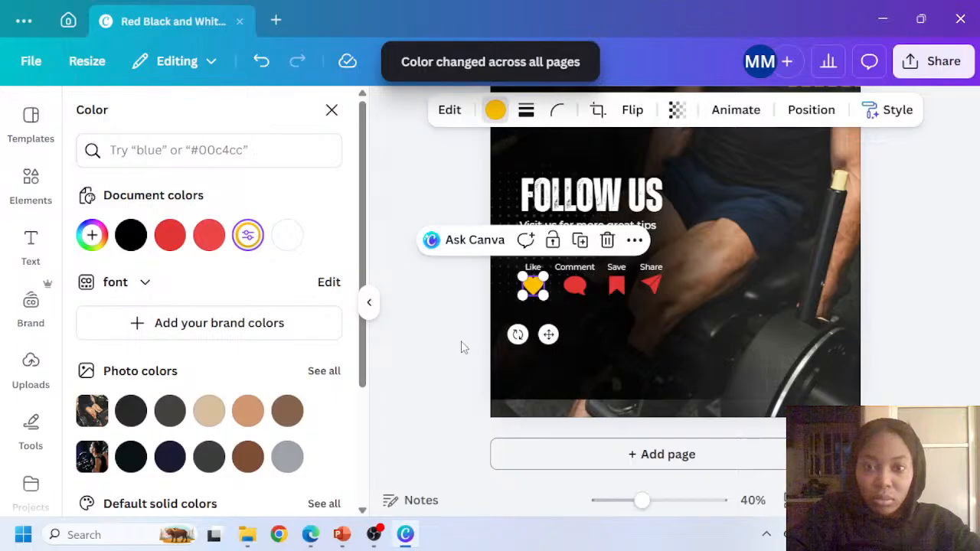
click(260, 62)
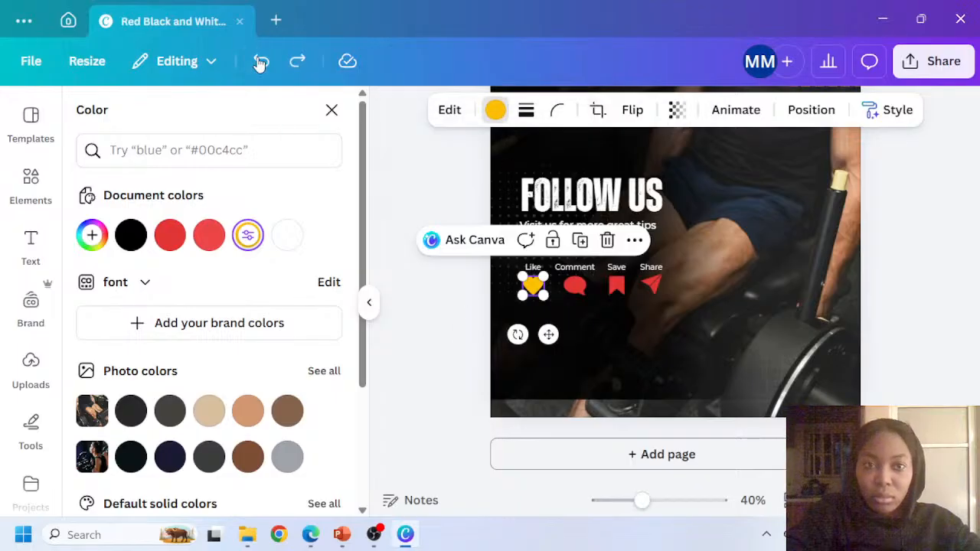
Recolour the Comment, Save and Share icons with the yellow document colour
click(572, 288)
click(249, 237)
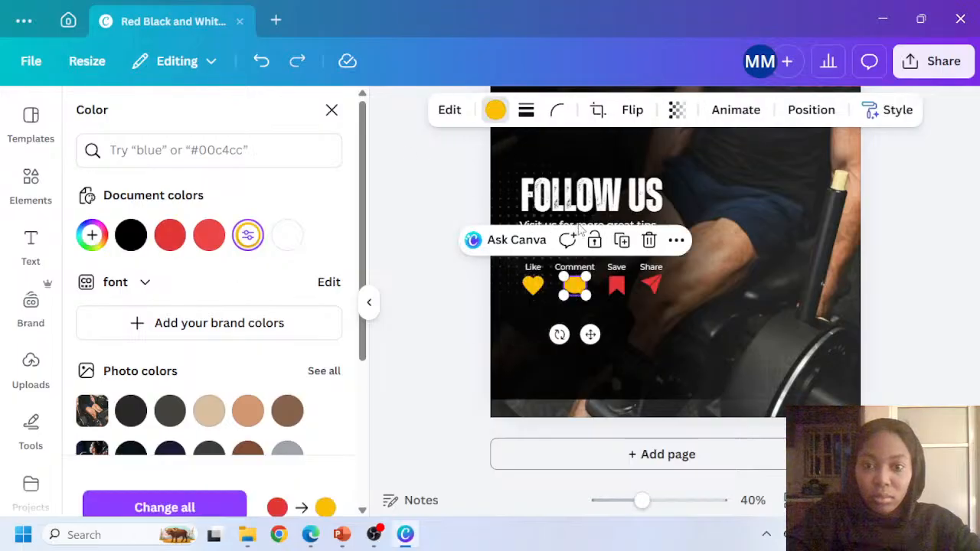
click(617, 285)
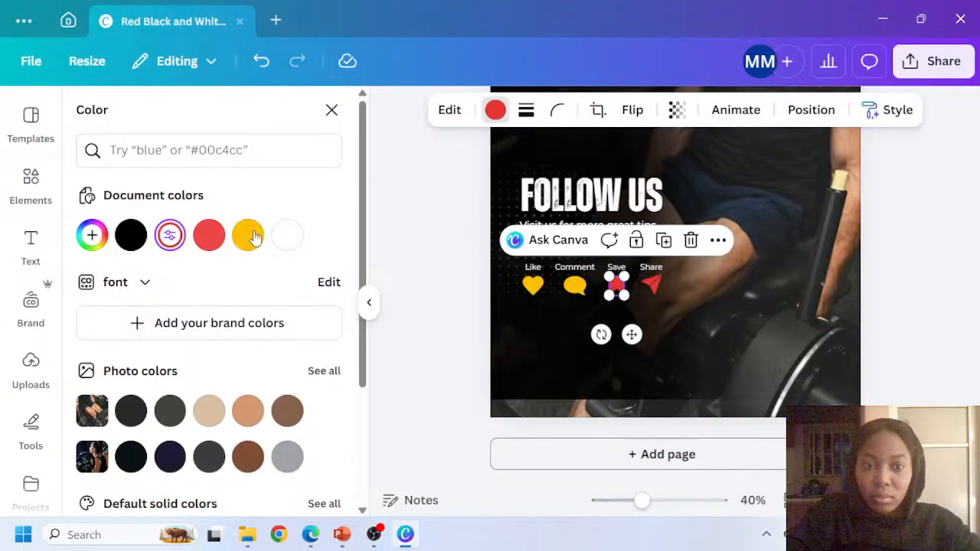
click(248, 235)
click(650, 285)
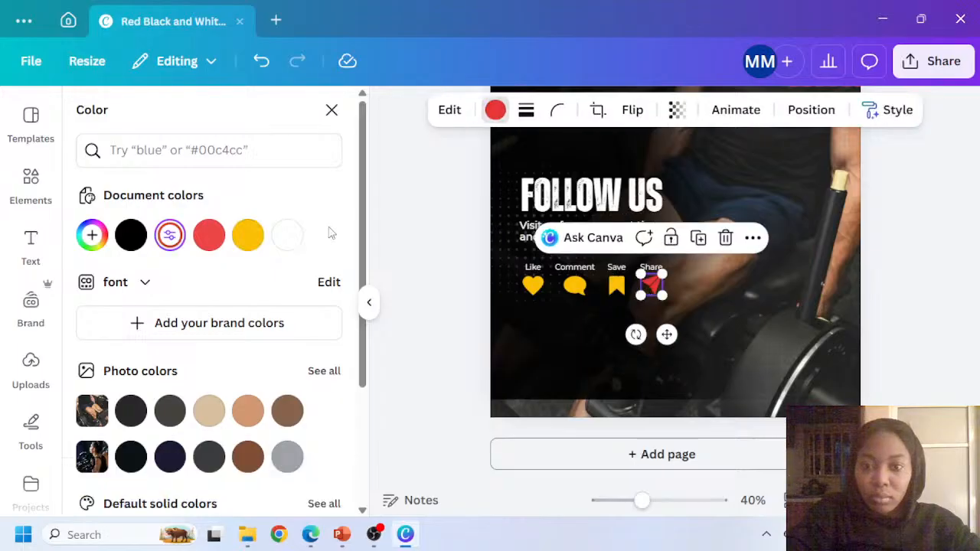
click(247, 235)
click(642, 309)
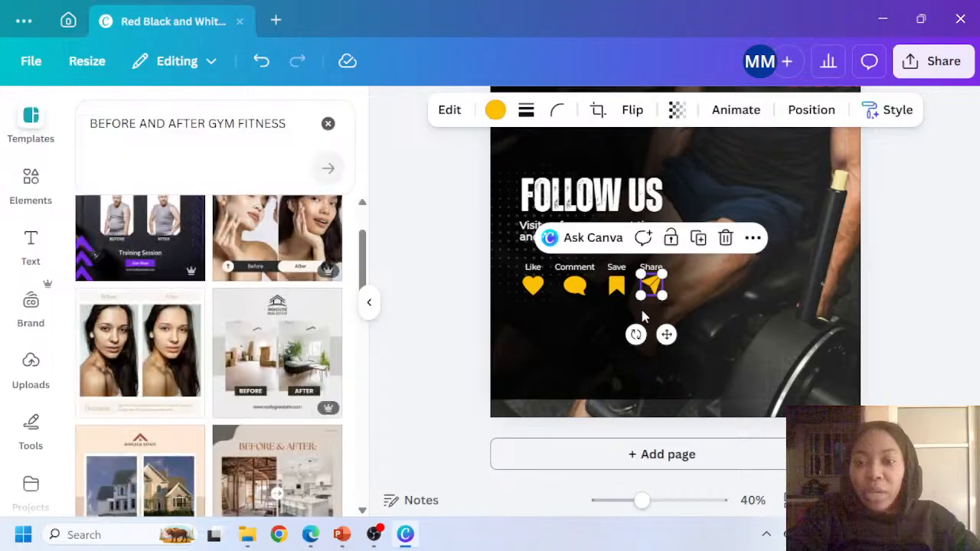
Delete the upper red stripes from the Follow Us page
scroll(602, 283, up, 3)
click(814, 337)
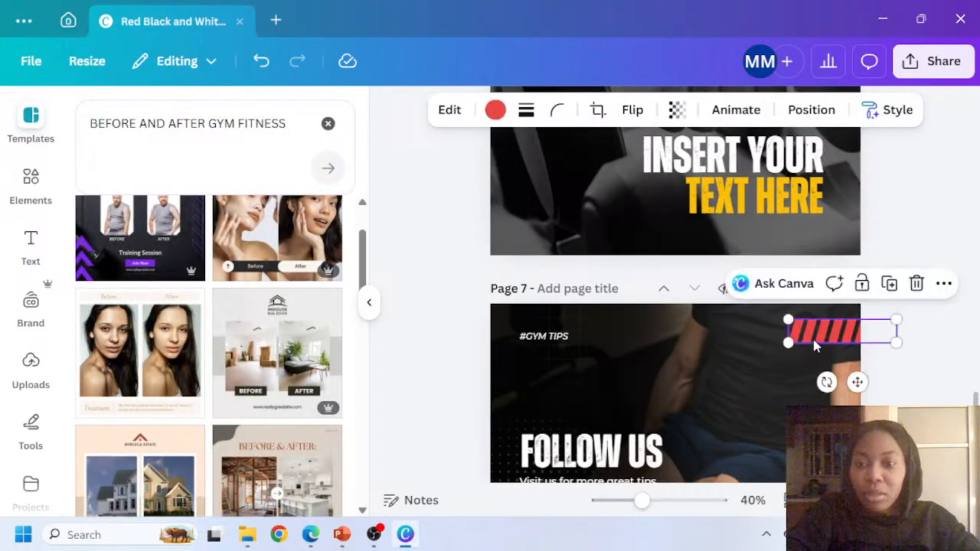
key(Delete)
scroll(520, 322, down, 2)
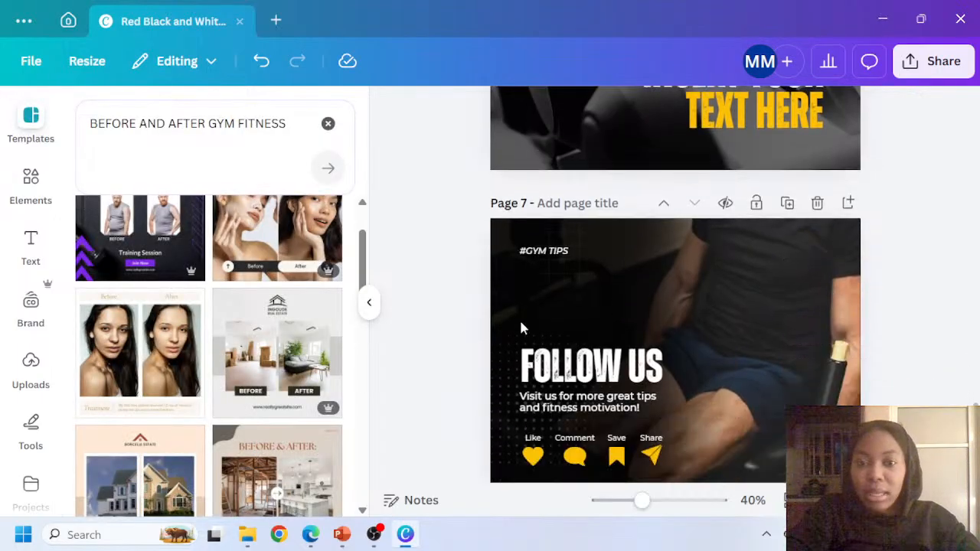
scroll(557, 313, down, 1)
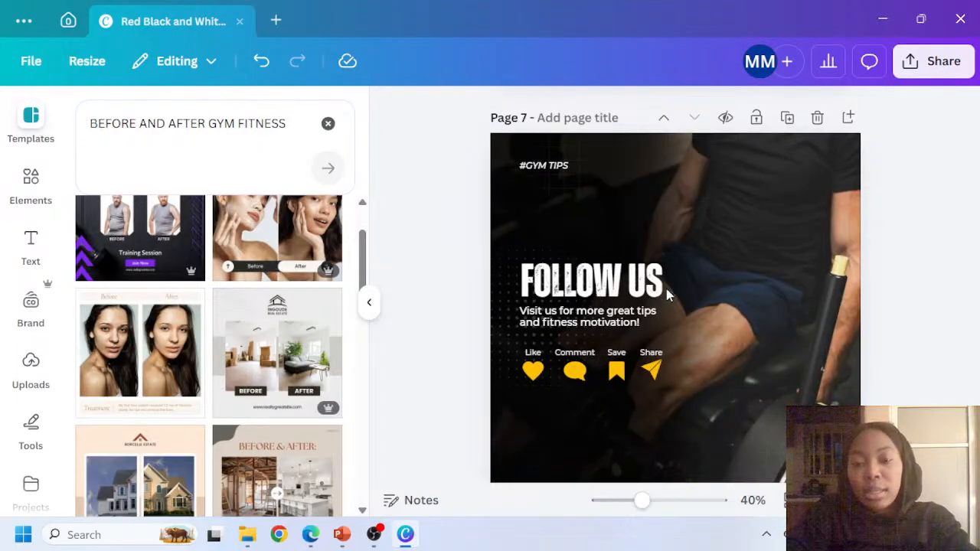
click(583, 320)
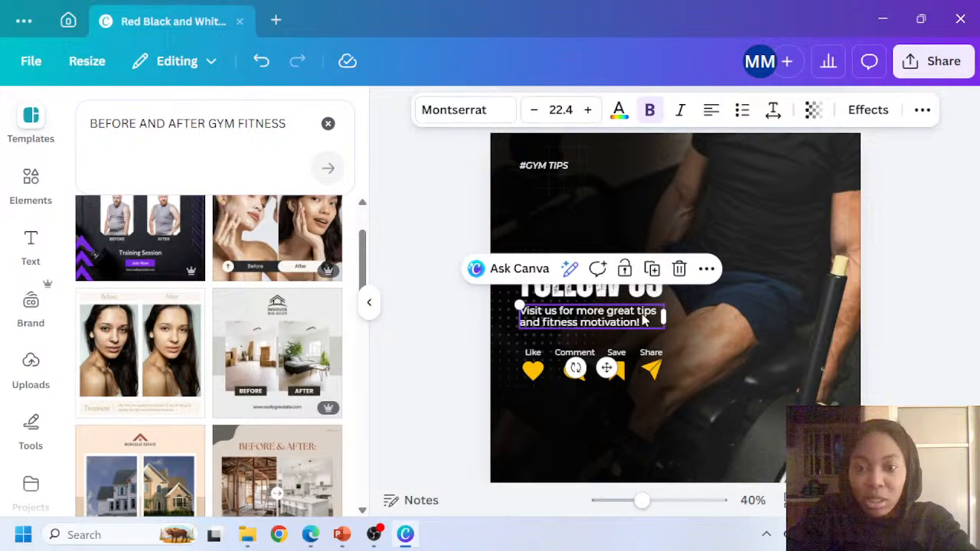
scroll(649, 356, down, 3)
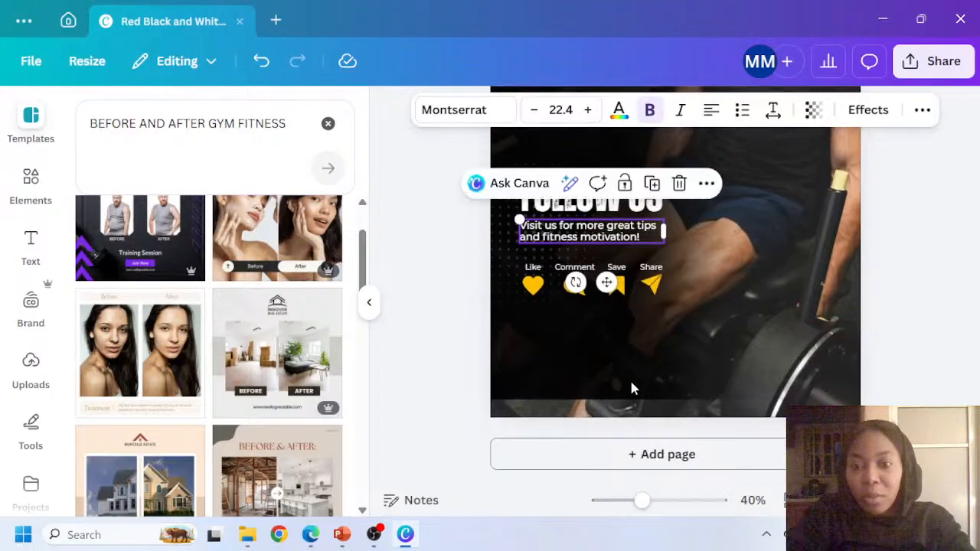
scroll(631, 388, up, 3)
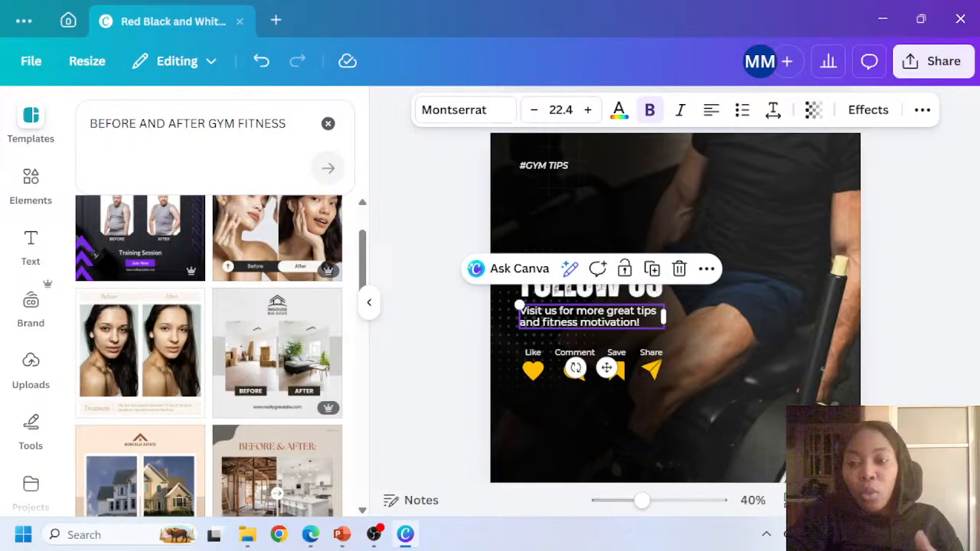
Reorder the pages so the Follow Us page comes directly before the Quote page, and return to editing the Quote page
key(ctrl+alt+3)
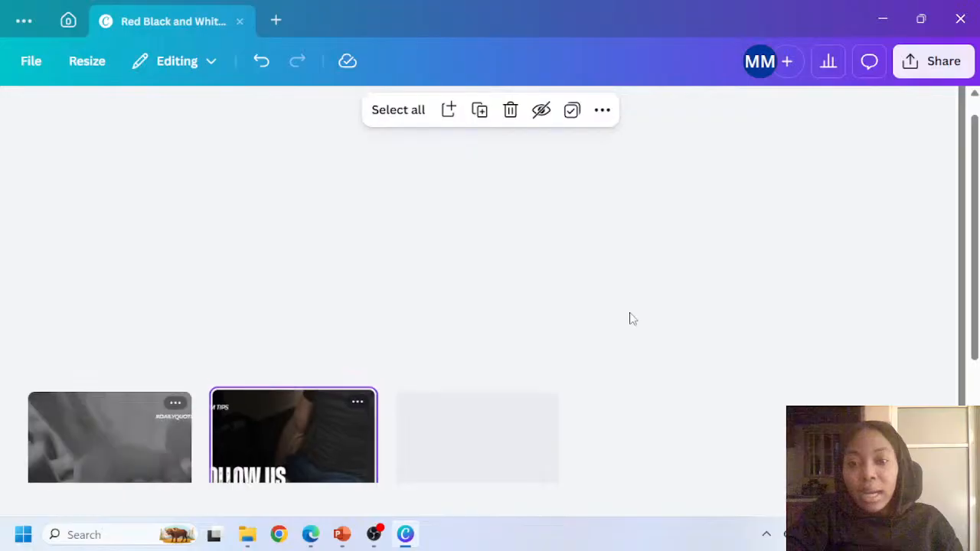
drag(256, 344, 25, 305)
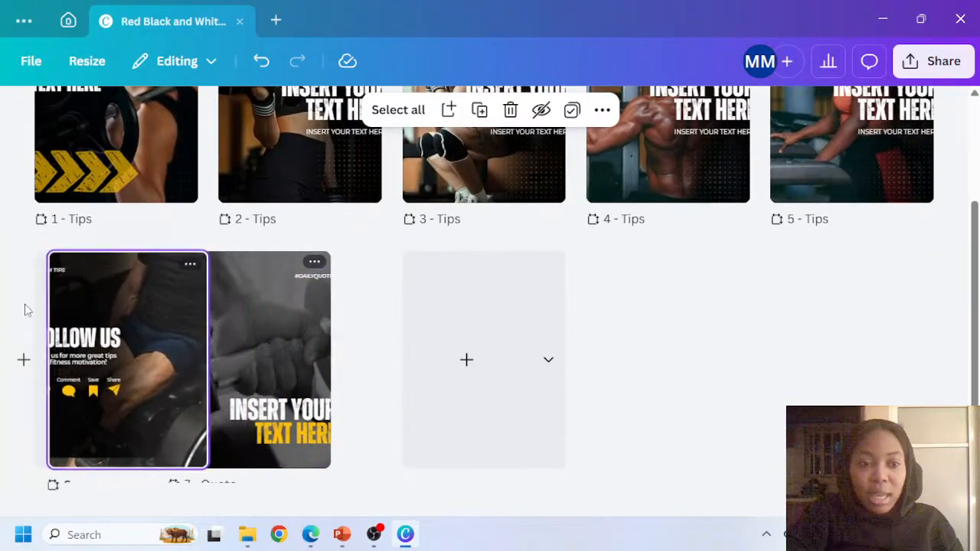
click(302, 344)
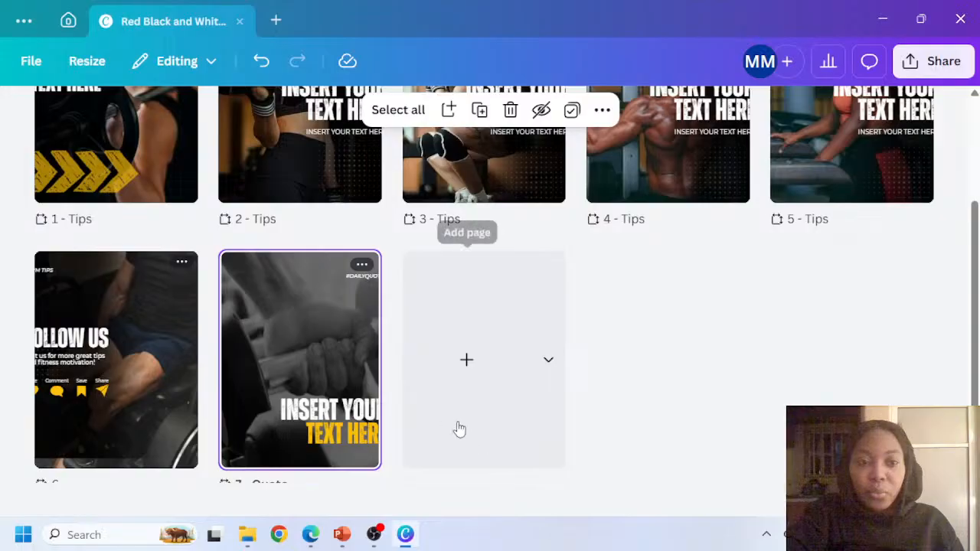
click(912, 499)
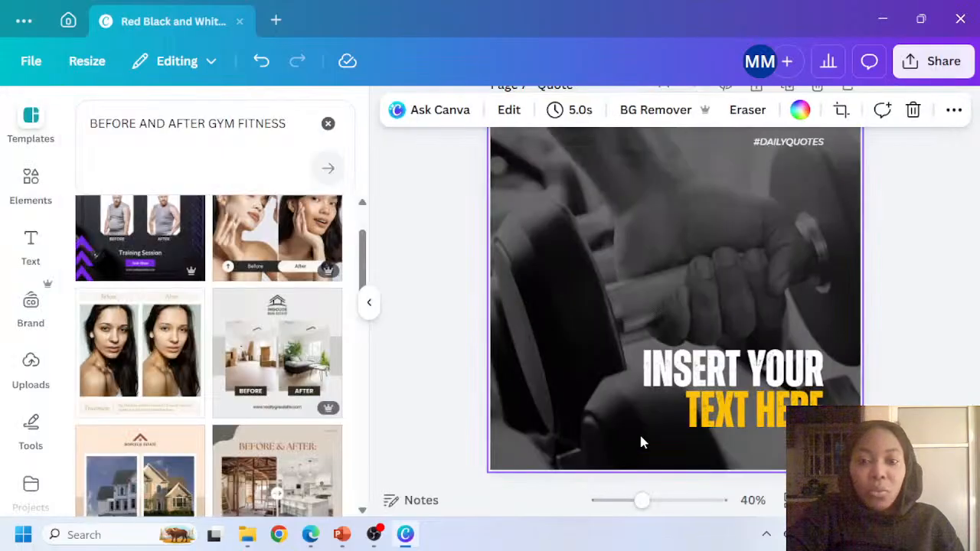
Add a new page after the Quote page and apply the Black Purple Dynamic Gym Training Session template to it
scroll(569, 341, down, 1)
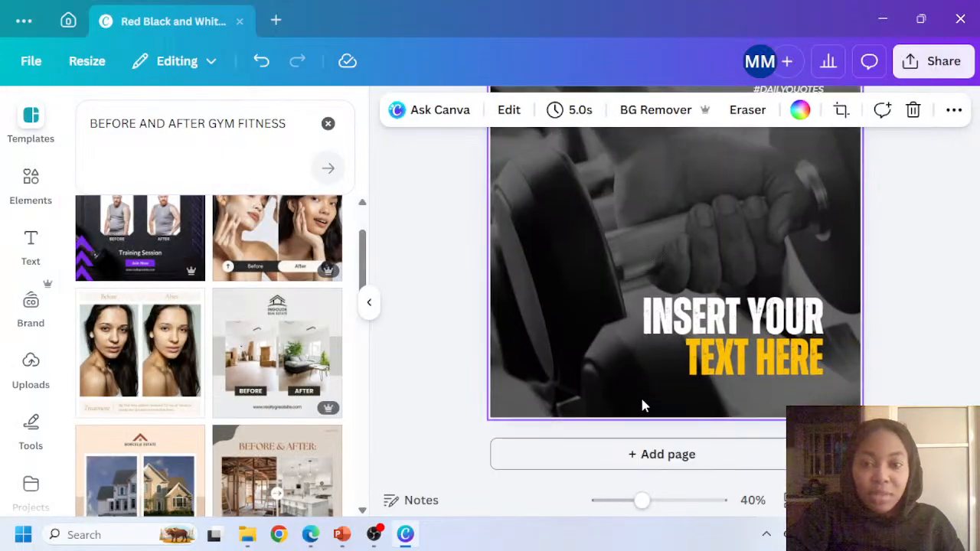
scroll(682, 411, up, 5)
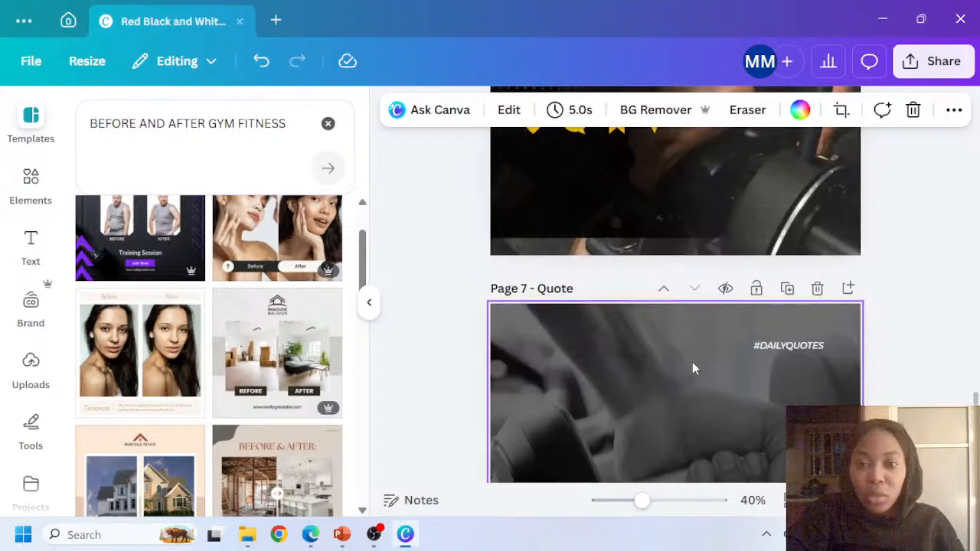
scroll(706, 370, up, 3)
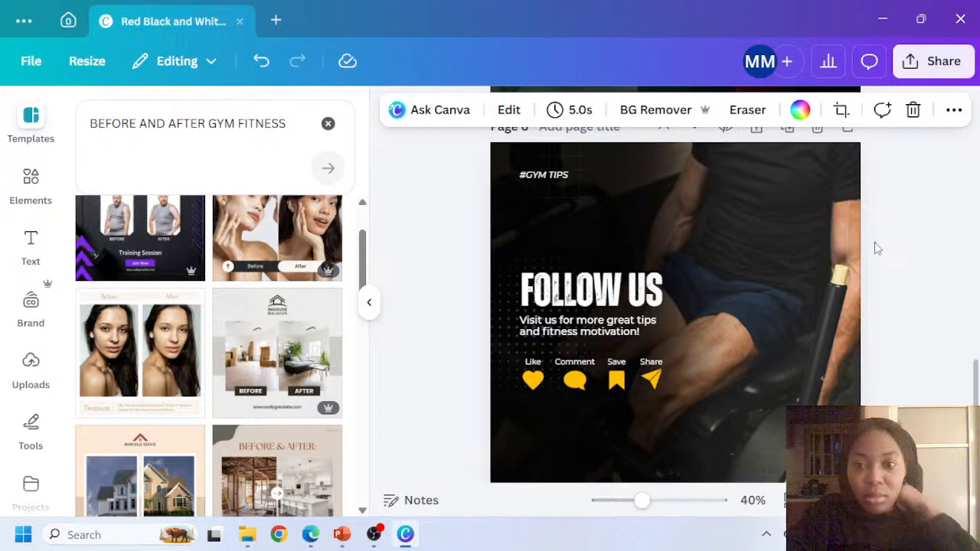
scroll(819, 358, down, 8)
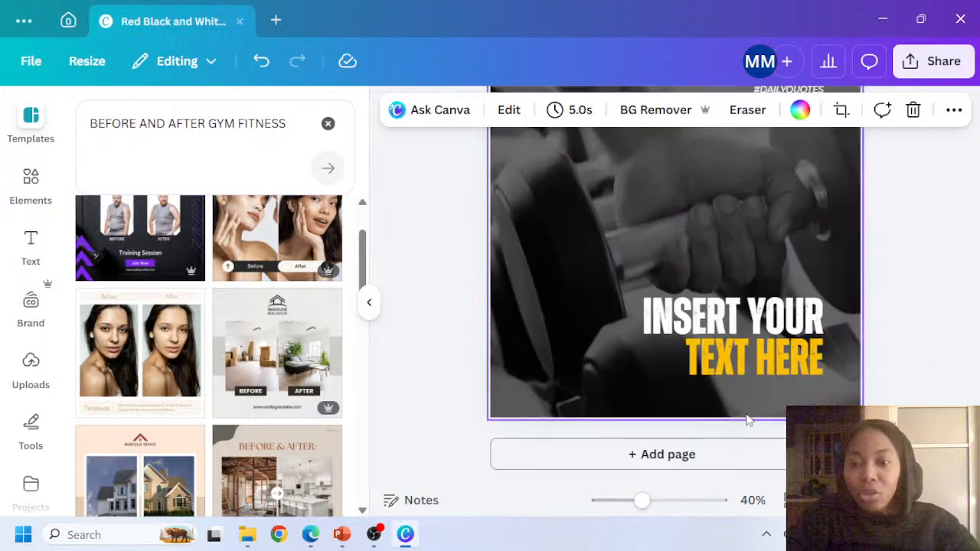
click(647, 459)
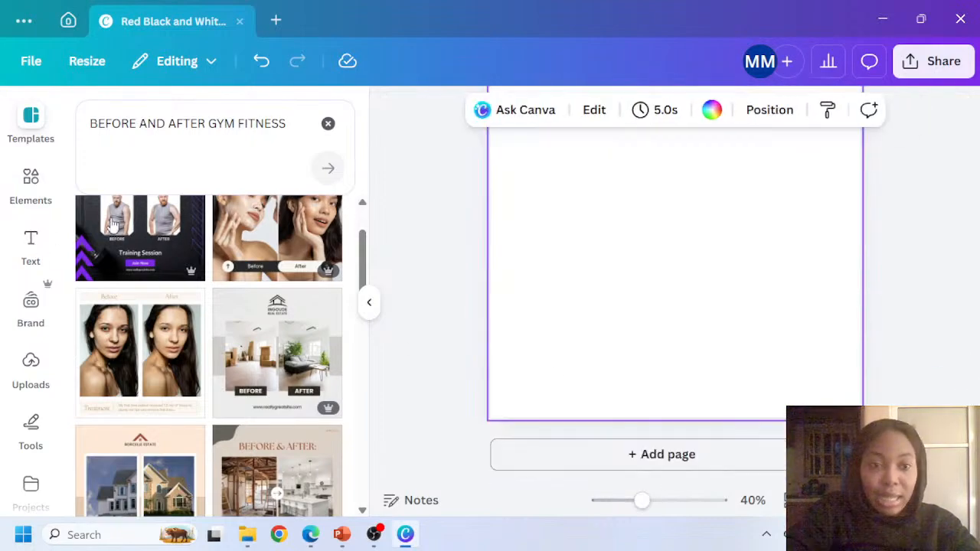
scroll(138, 258, down, 3)
scroll(180, 392, down, 5)
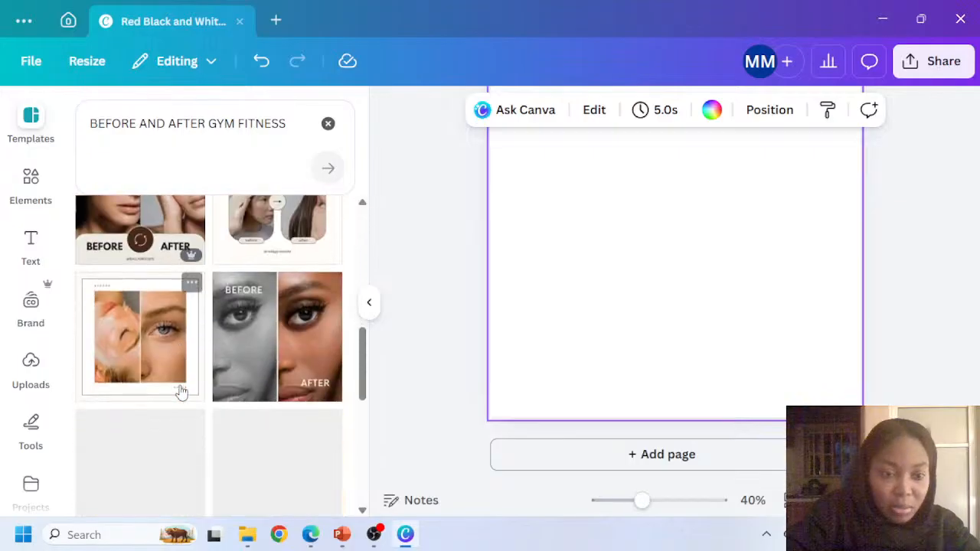
scroll(180, 392, up, 10)
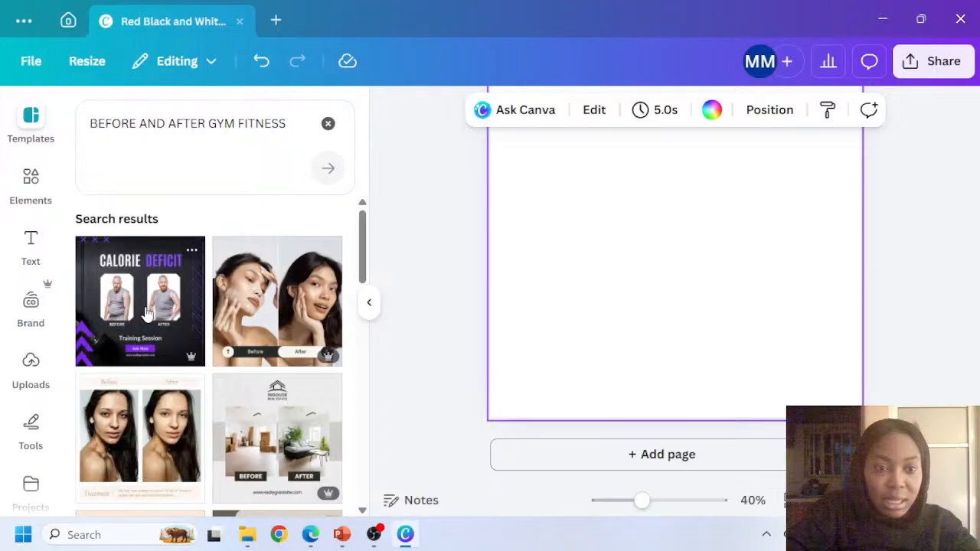
click(147, 314)
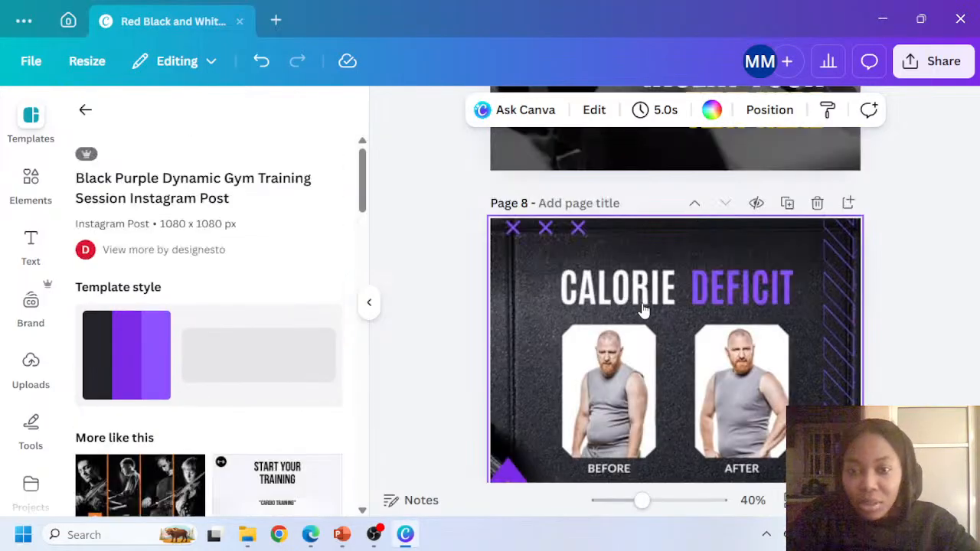
Examine the Before and After photos on page 8 by selecting each in turn
click(600, 306)
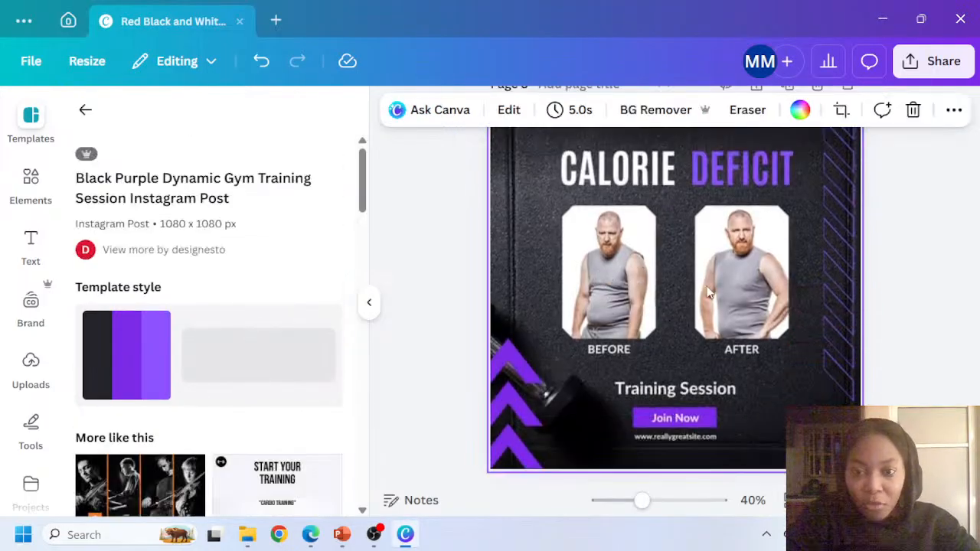
click(738, 271)
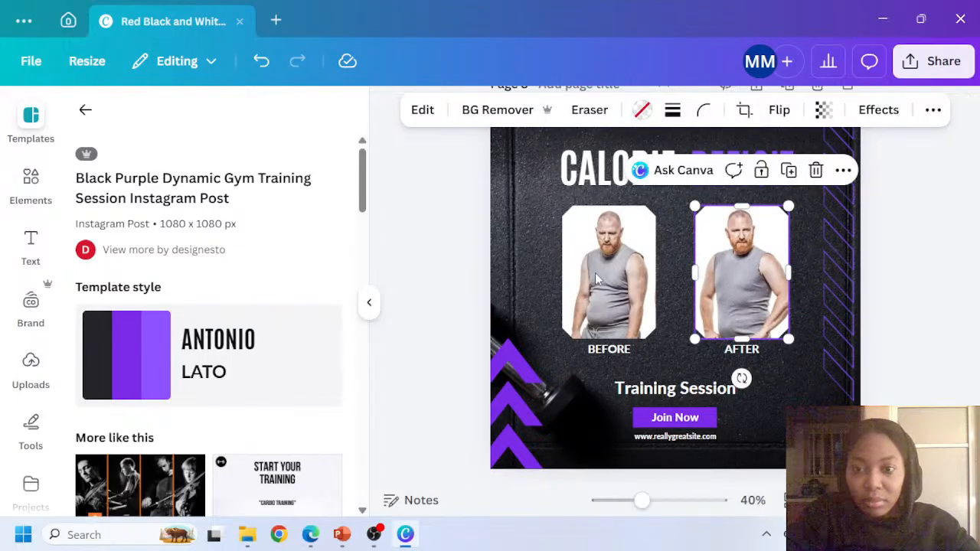
click(595, 272)
click(735, 250)
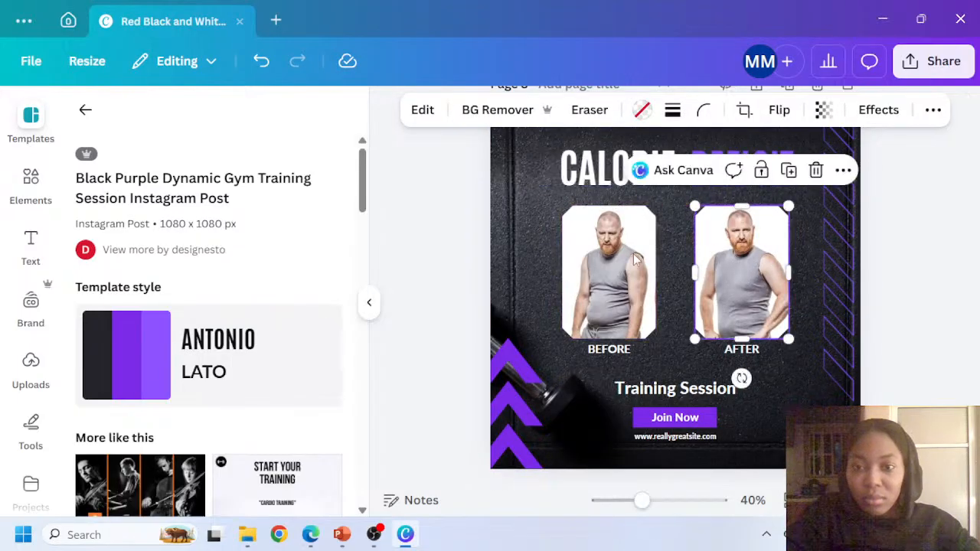
click(627, 248)
click(755, 261)
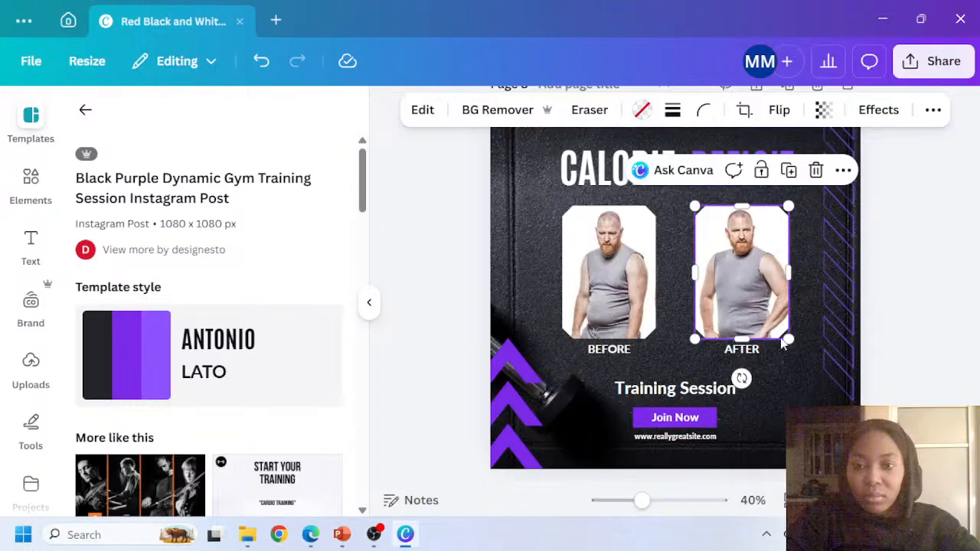
scroll(540, 425, up, 2)
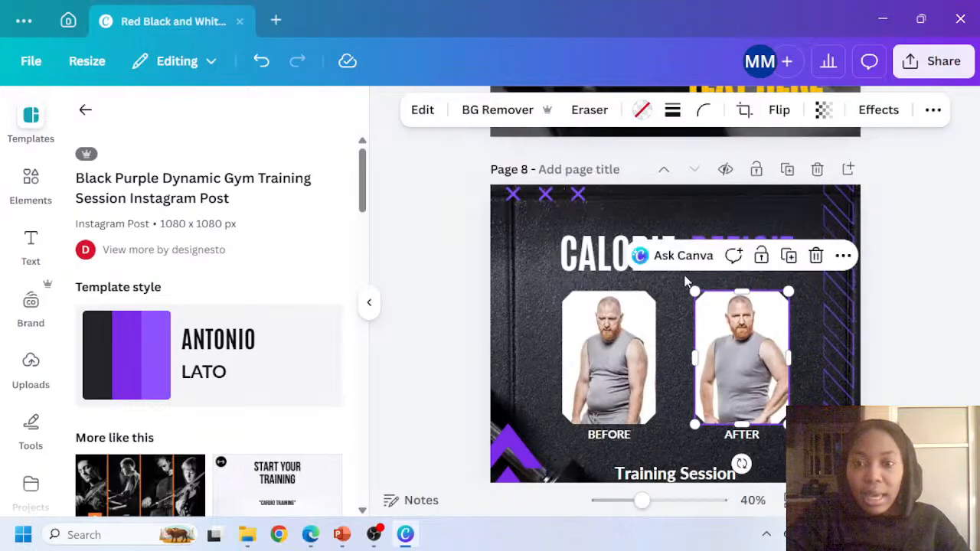
click(443, 222)
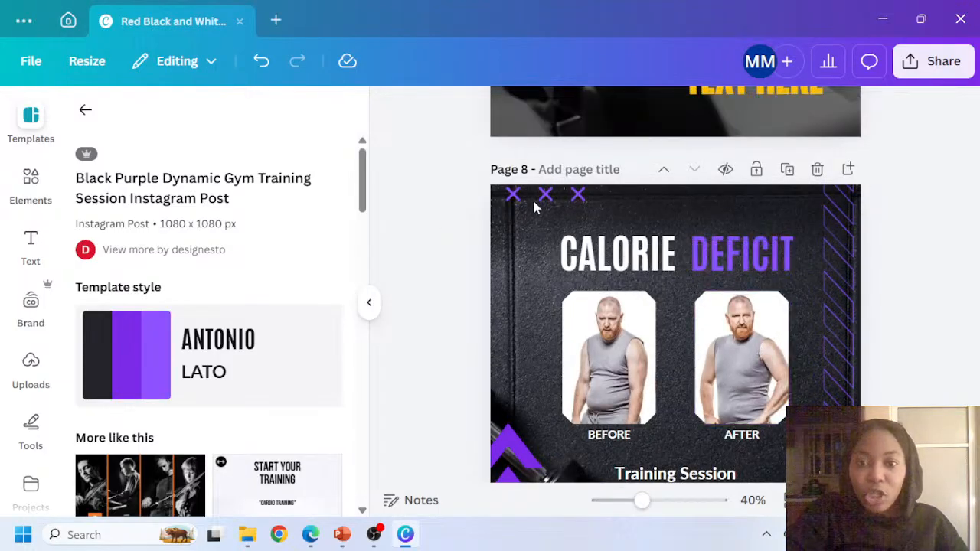
Recolour the crosses on page 8 with the yellow document colour and apply the swap across all pages
click(540, 198)
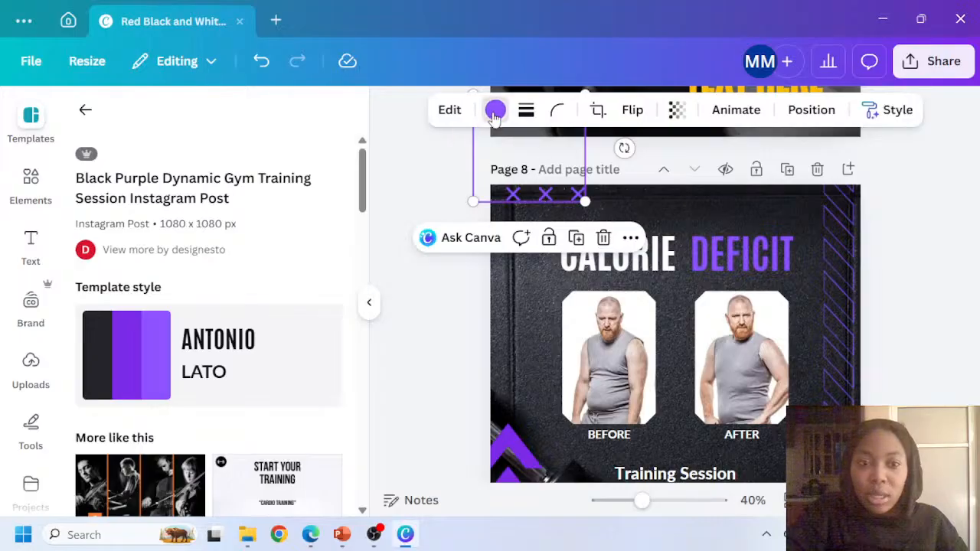
click(495, 111)
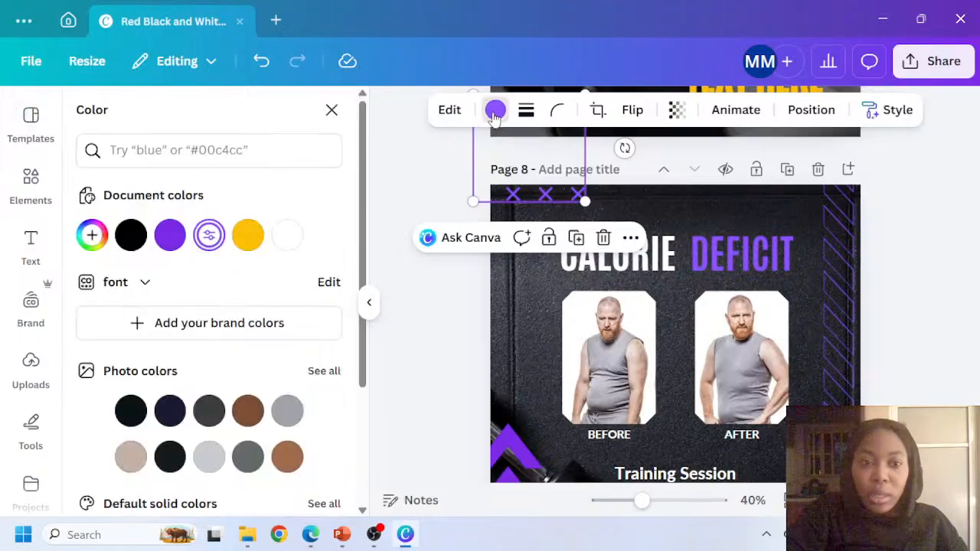
click(249, 233)
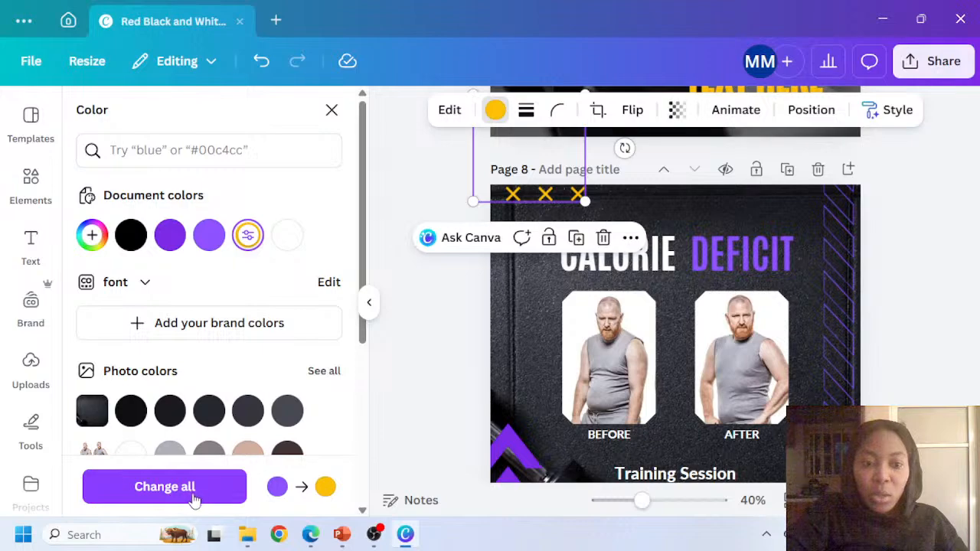
click(197, 490)
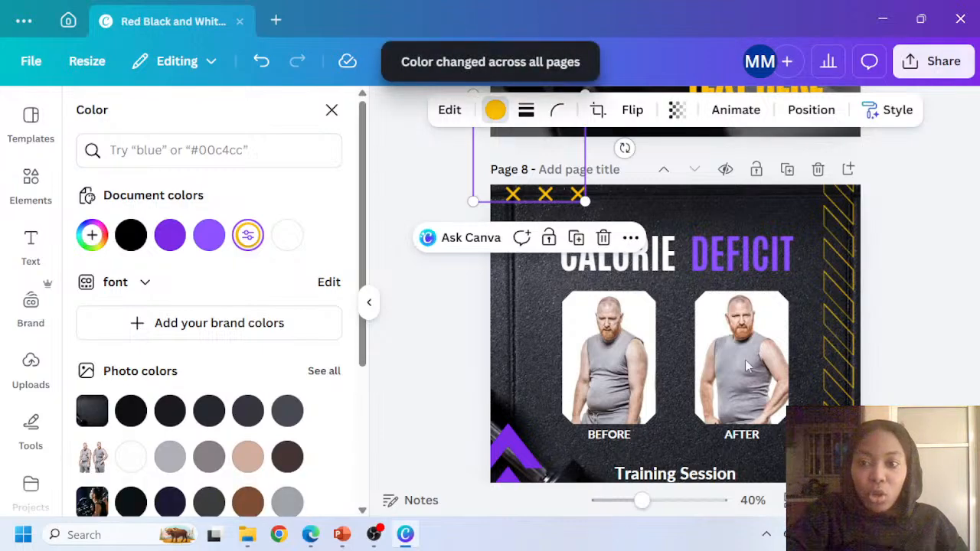
Recolour the word DEFICIT in page 8's heading with the yellow document colour
scroll(880, 307, down, 3)
scroll(877, 298, up, 2)
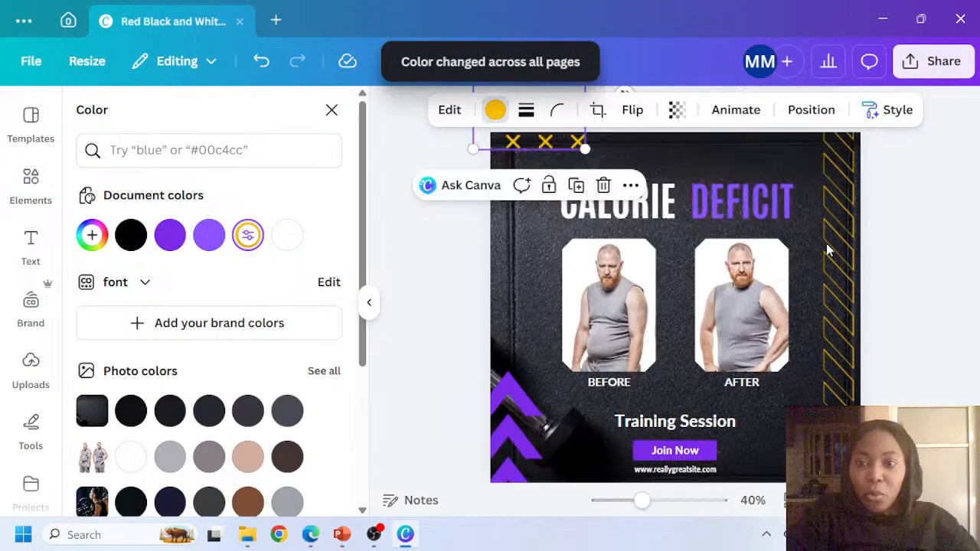
click(733, 214)
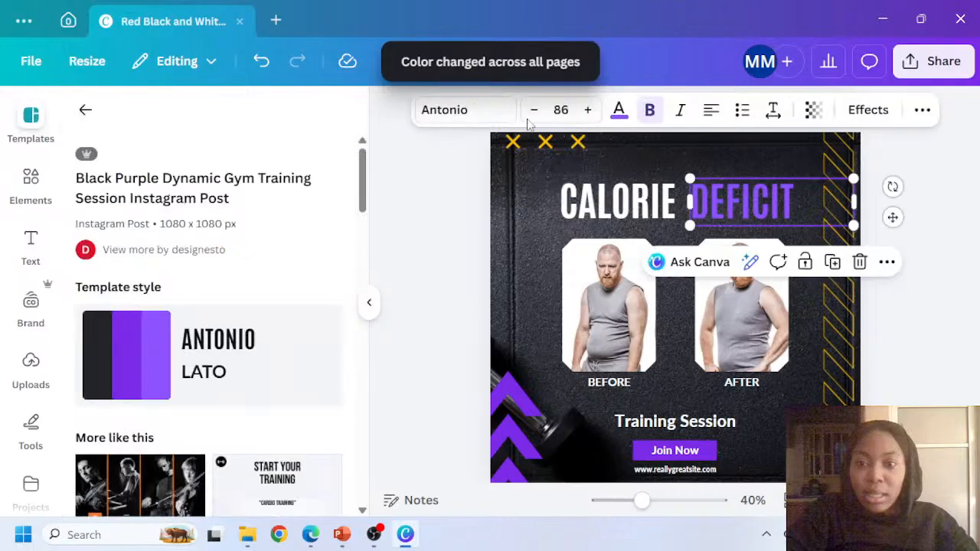
click(617, 111)
click(247, 235)
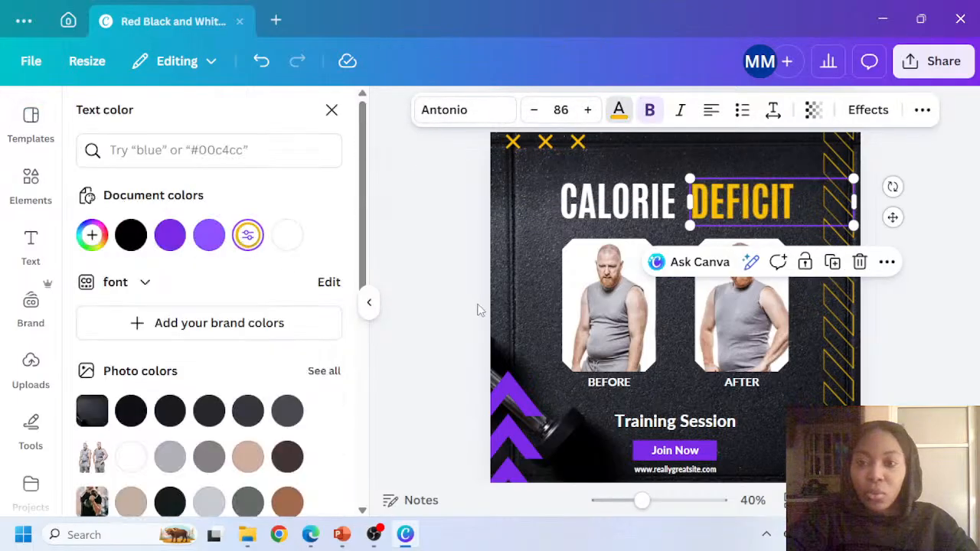
Recolour the upward chevrons in page 8's lower corner with the yellow document colour
click(513, 400)
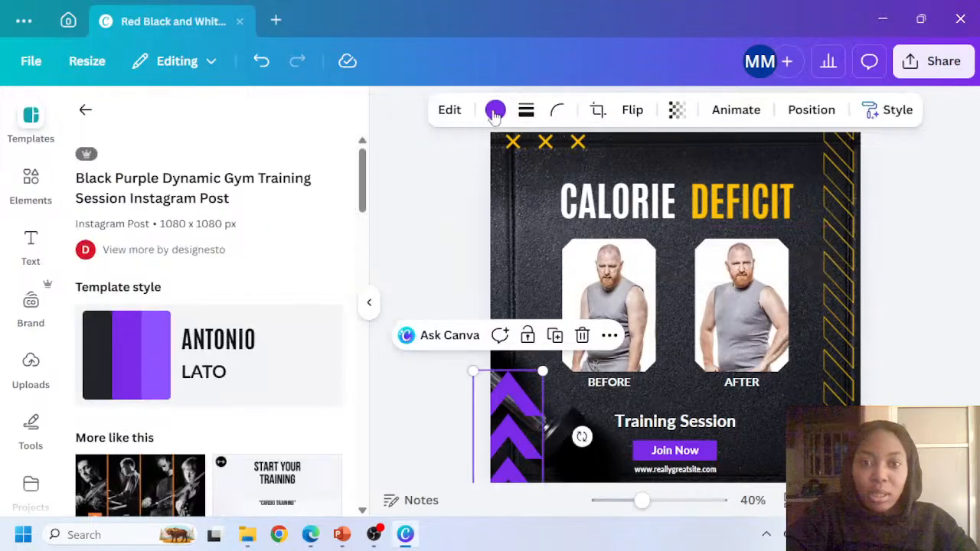
click(494, 113)
click(209, 235)
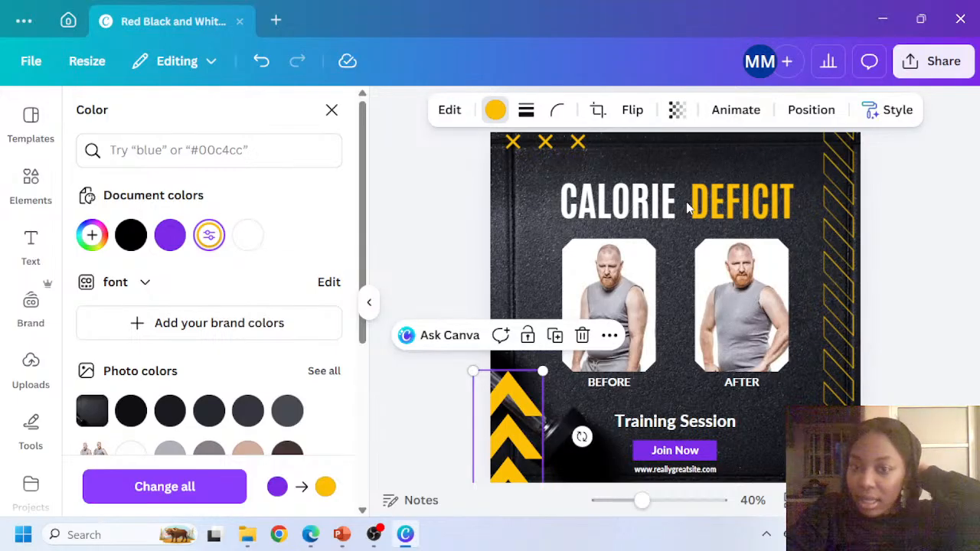
Replace CALORIE with "YOUR TEXT" and DEFICIT with "HERE" in page 8's heading
double_click(657, 213)
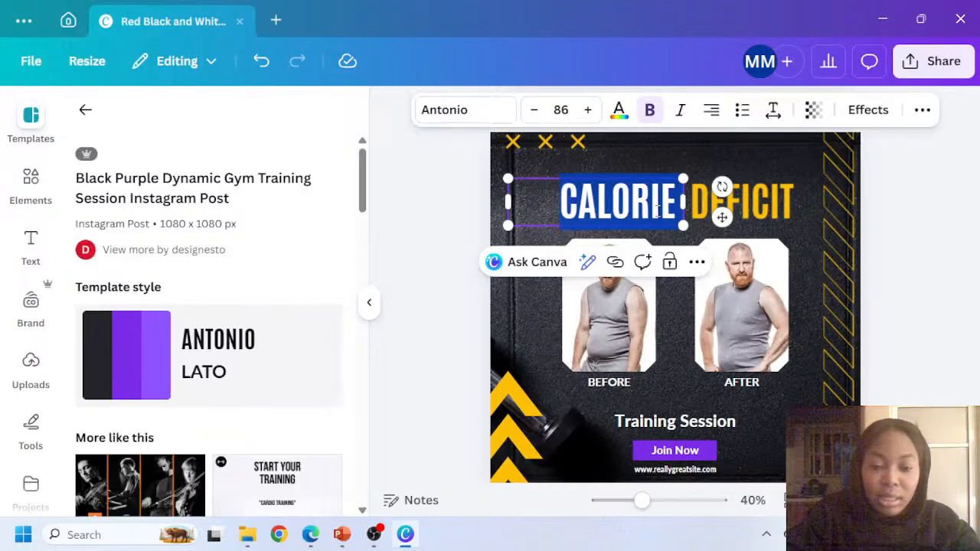
text(YOU)
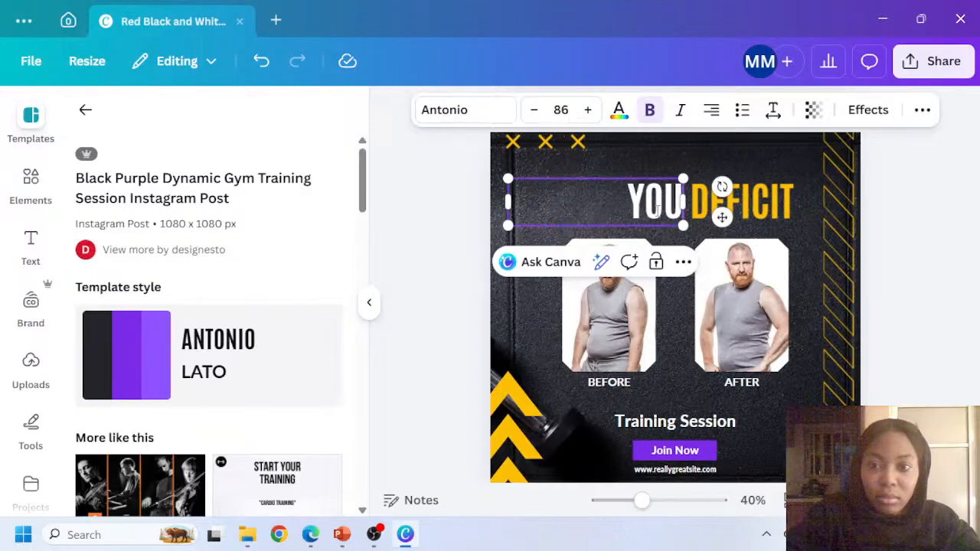
text(R TEXT)
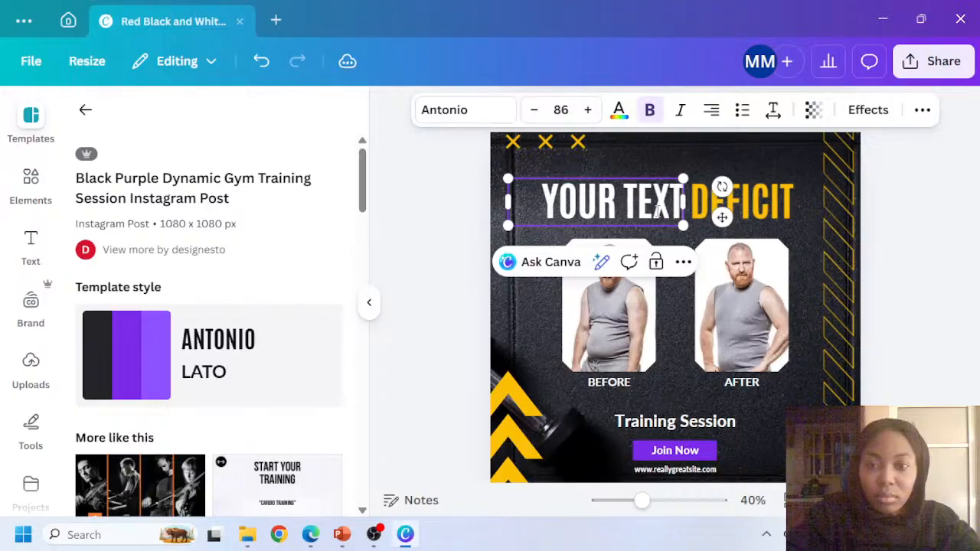
double_click(776, 202)
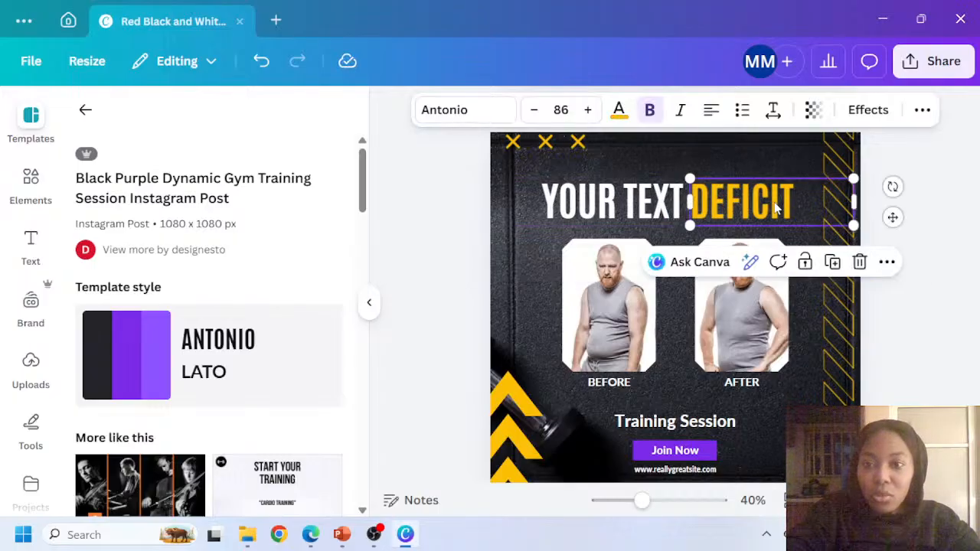
text(HERE)
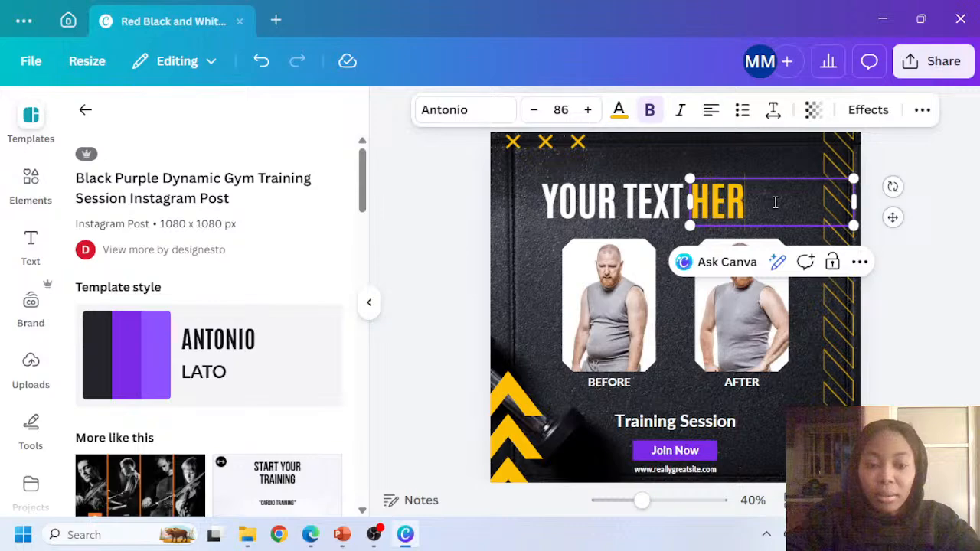
click(963, 271)
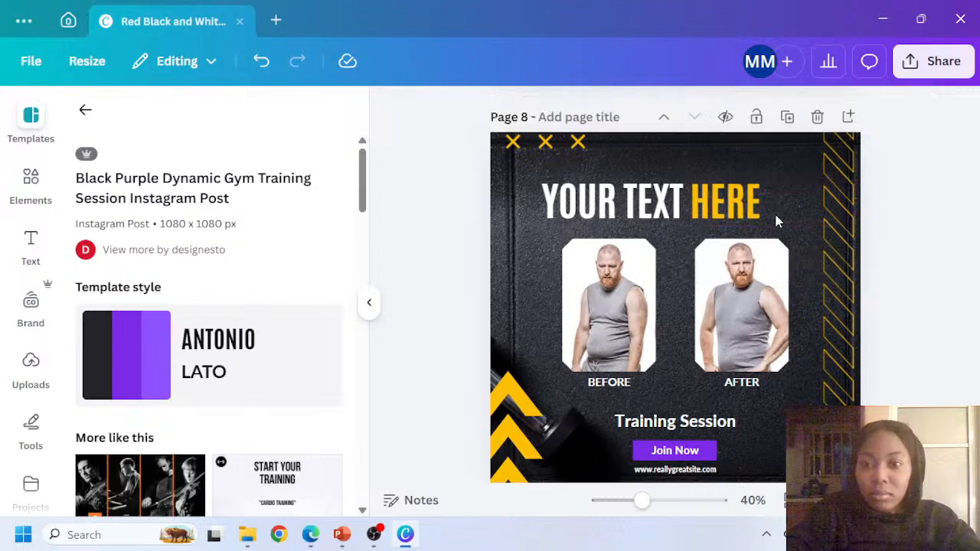
Shift both parts of the YOUR TEXT HERE heading together slightly to the right above the photos
click(774, 211)
shift+click(630, 220)
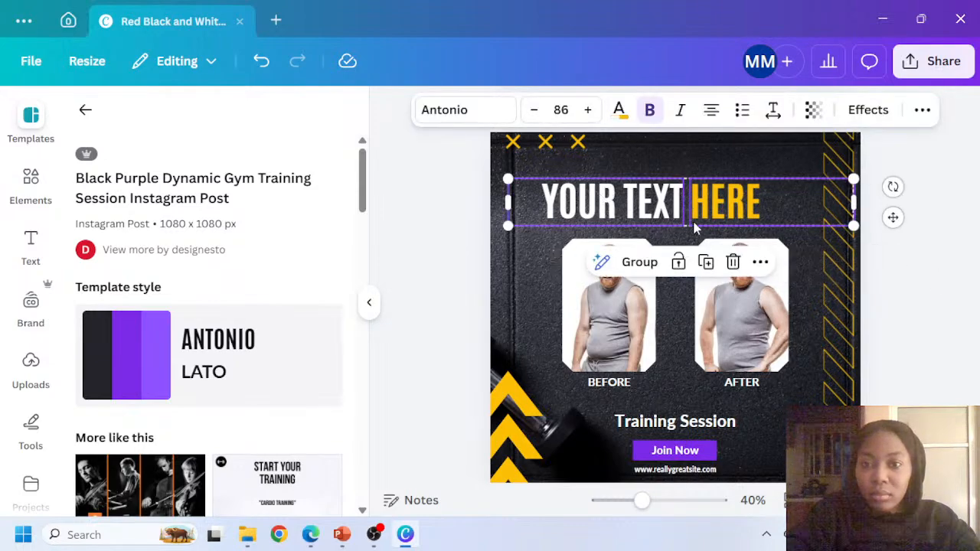
drag(700, 212, 713, 210)
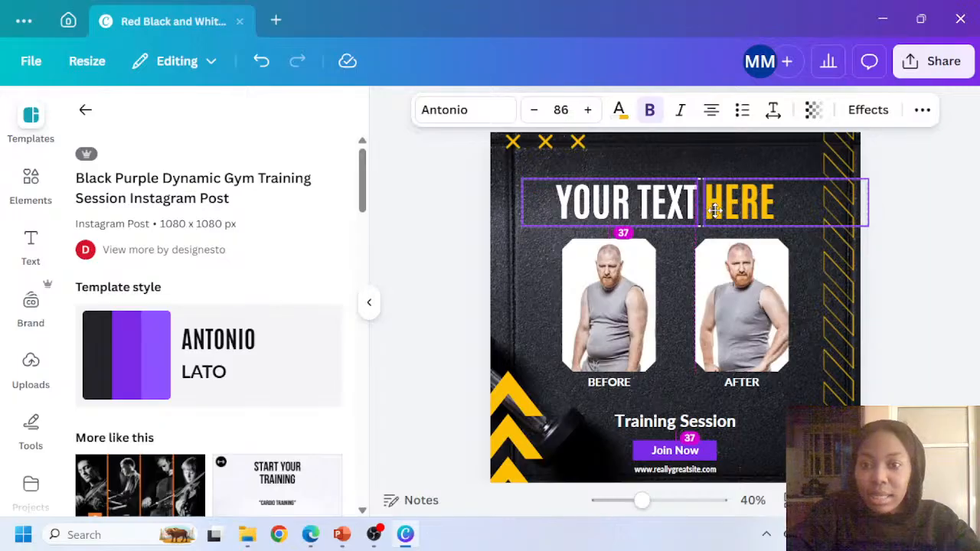
click(931, 185)
scroll(842, 280, down, 1)
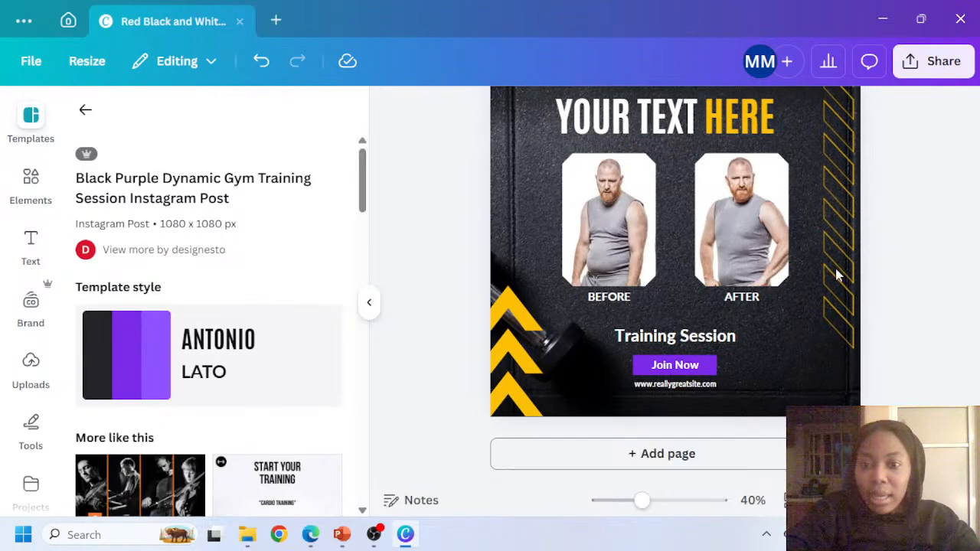
click(622, 198)
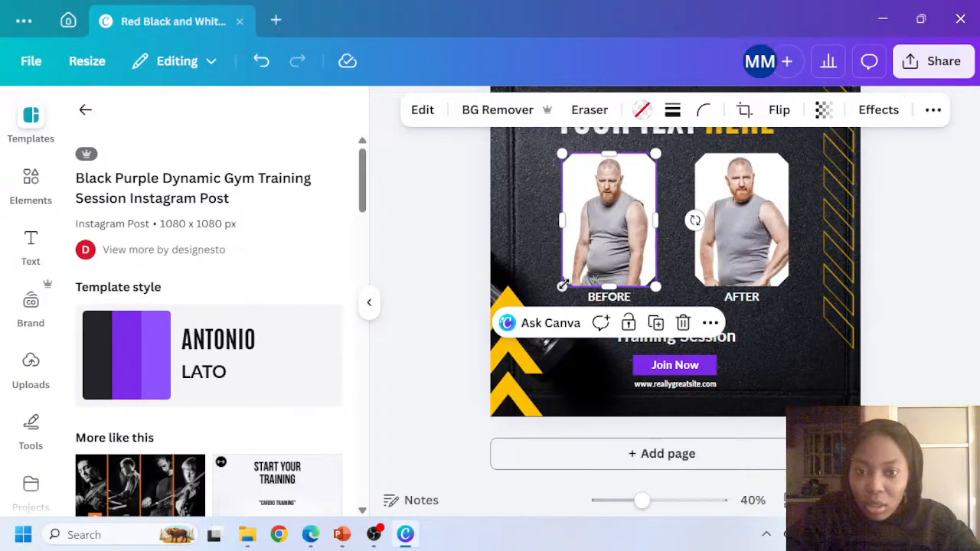
shift+click(608, 297)
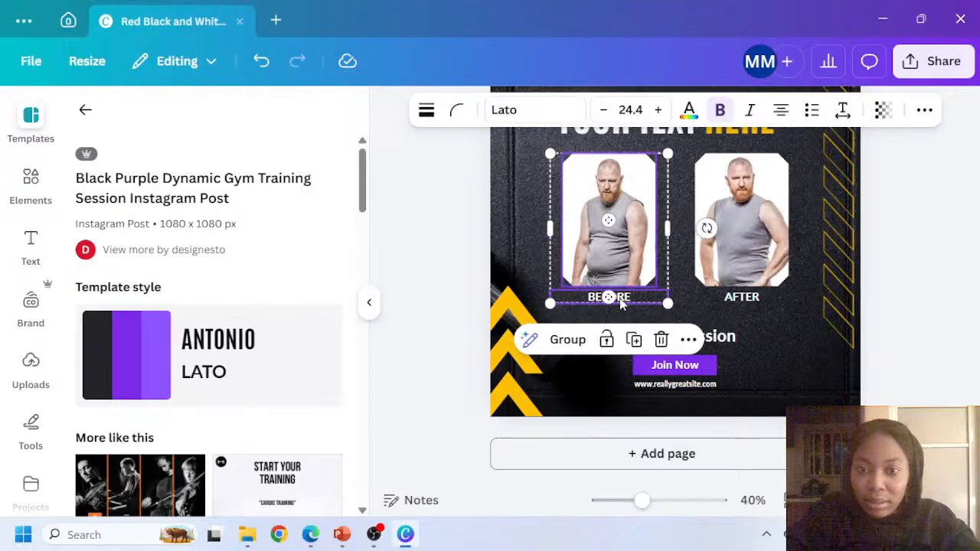
shift+click(741, 300)
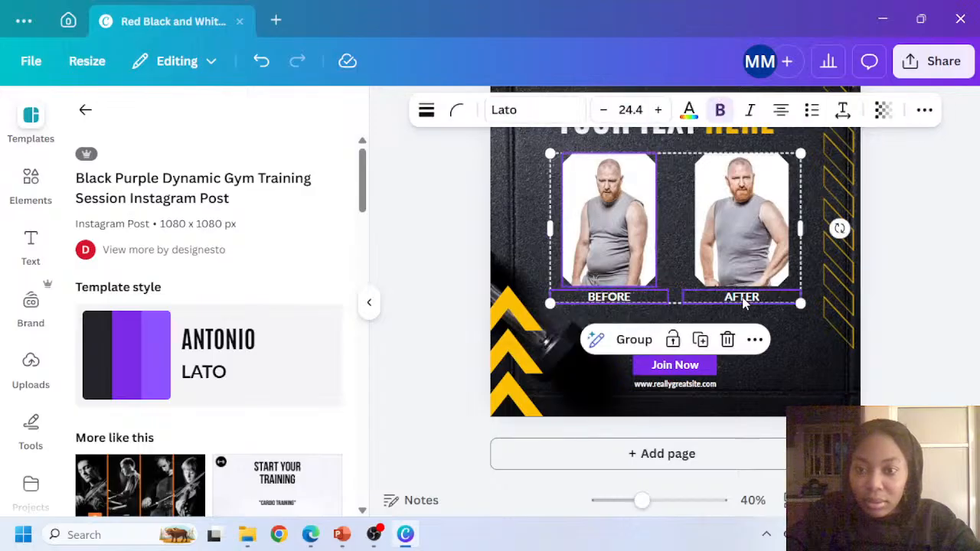
click(793, 306)
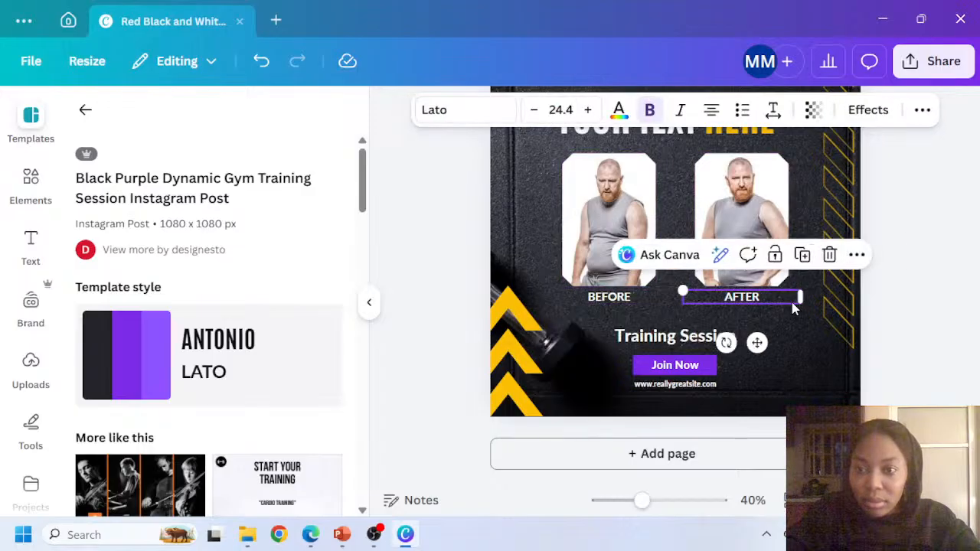
click(734, 218)
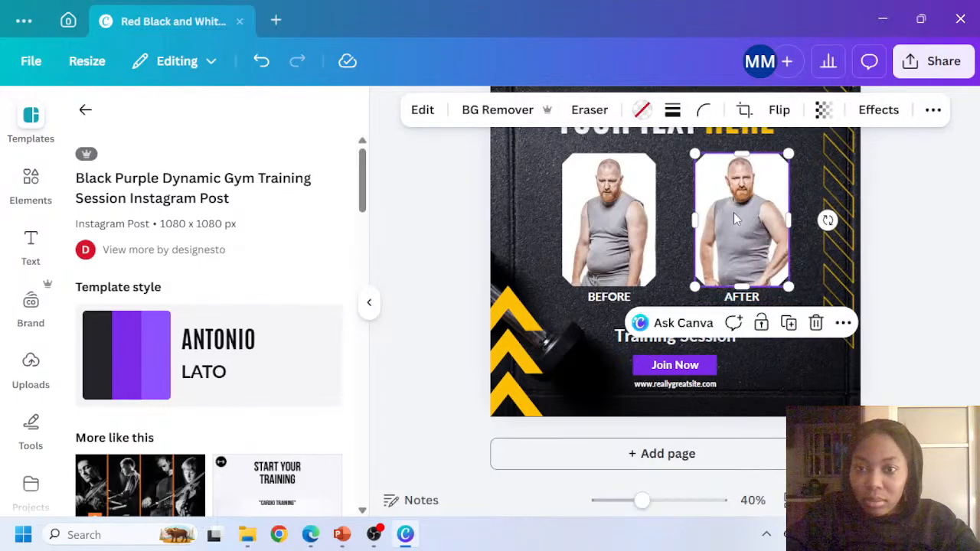
Move page 8's BEFORE photo closer to the AFTER photo, and shift both photos together slightly to the left
click(633, 202)
drag(632, 192, 660, 195)
shift+click(722, 202)
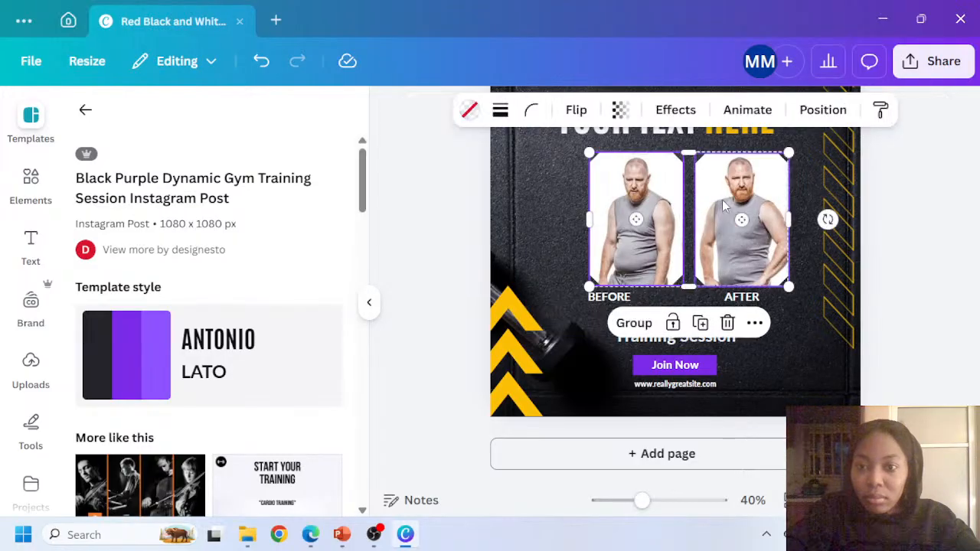
drag(726, 200, 716, 200)
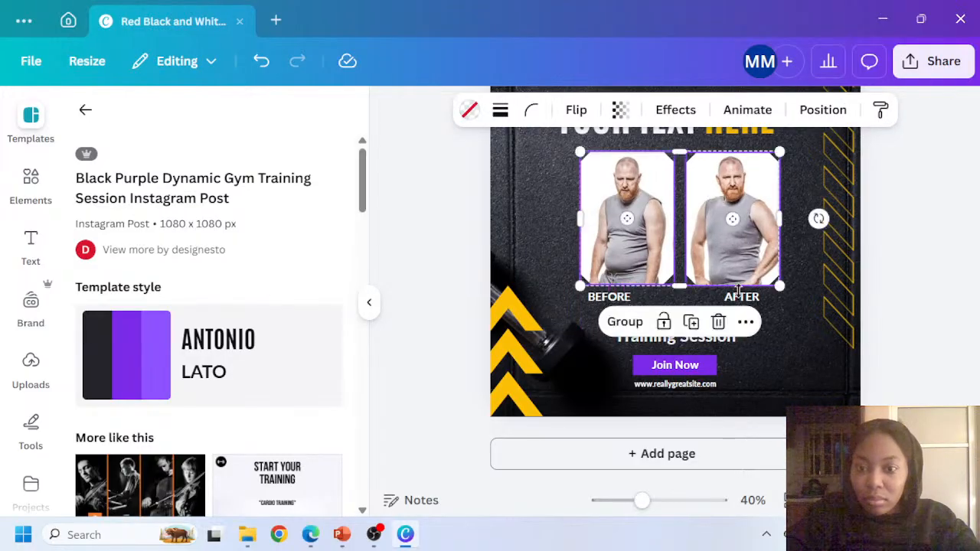
Reposition the AFTER and BEFORE labels so each is centred beneath its photo on page 8
click(736, 297)
drag(734, 297, 732, 297)
click(611, 299)
drag(612, 300, 629, 301)
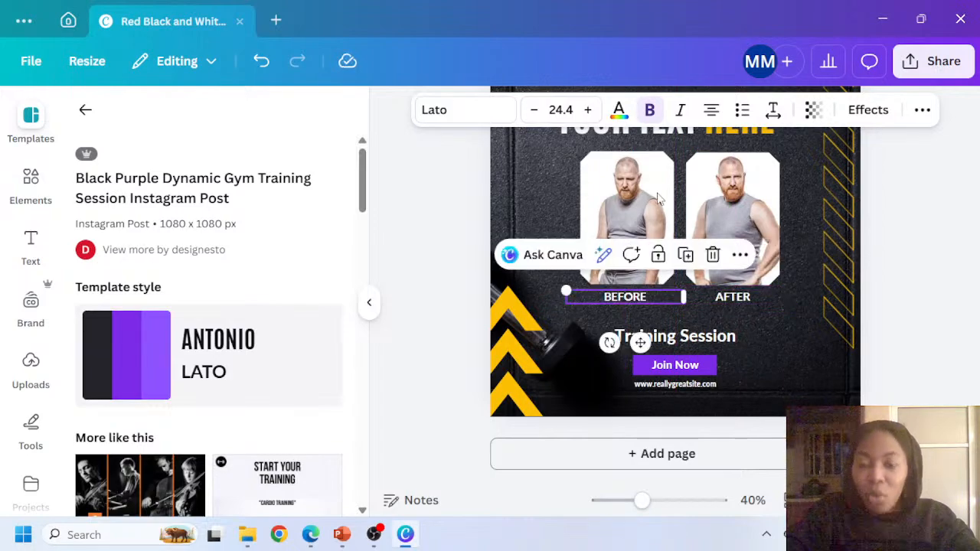
Enlarge both photos and their BEFORE and AFTER labels together, taking the label text to size 35.3, and nudge them slightly up and left
shift+click(699, 206)
shift+click(735, 300)
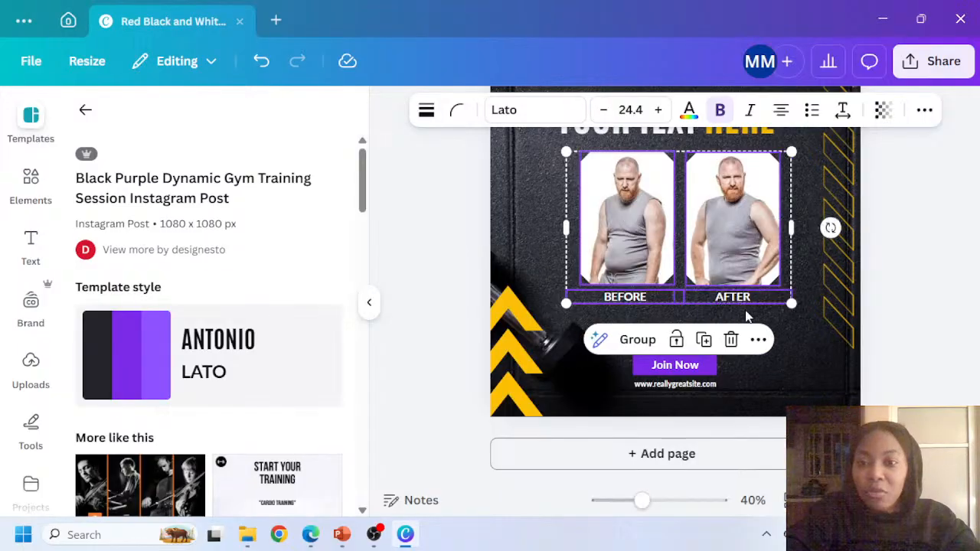
drag(812, 349, 913, 407)
drag(828, 244, 776, 242)
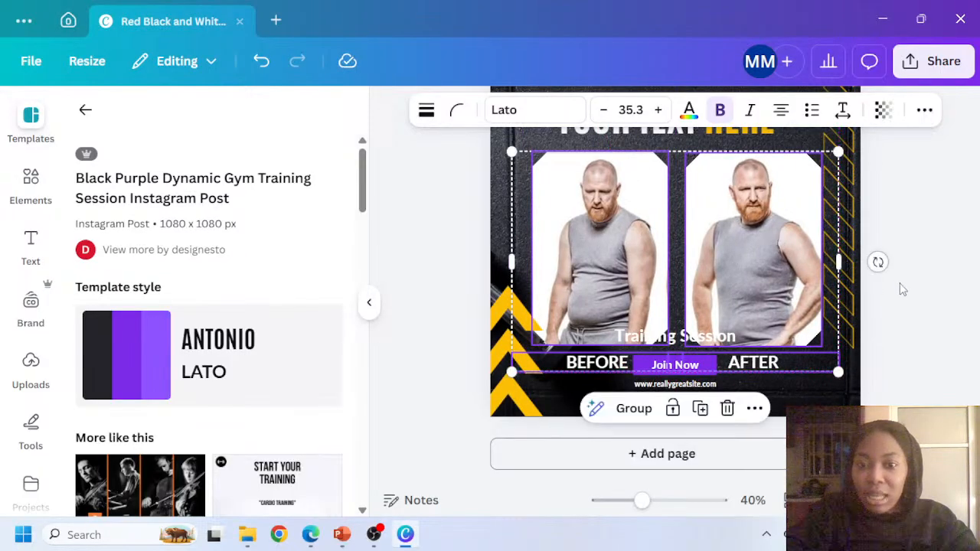
scroll(902, 289, up, 3)
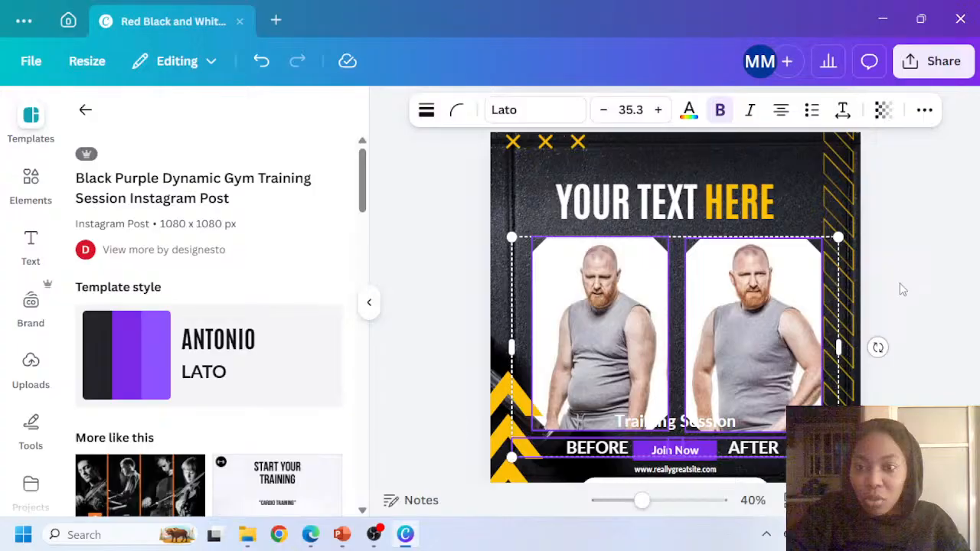
drag(729, 340, 727, 333)
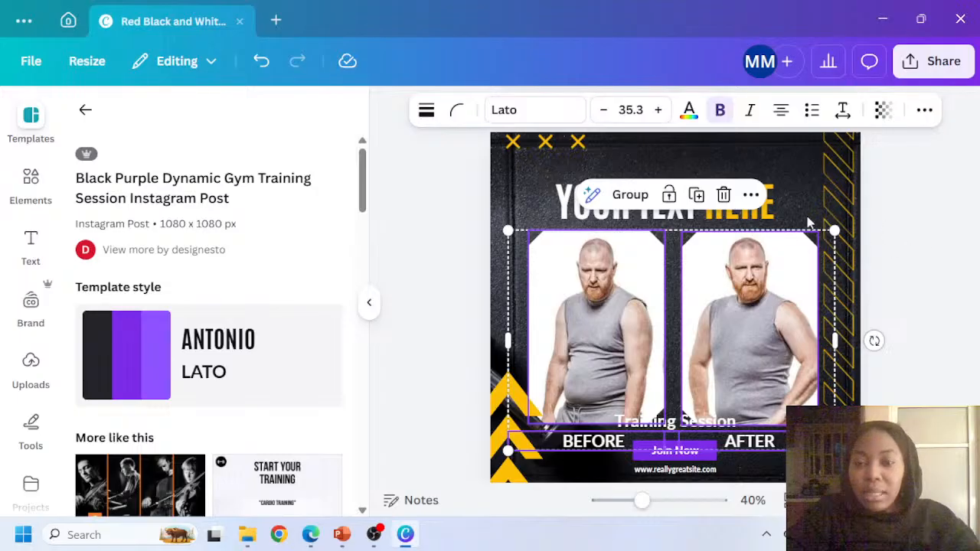
Move the full YOUR TEXT HERE heading, both photos and their labels together upward and slightly left on page 8
shift+click(562, 205)
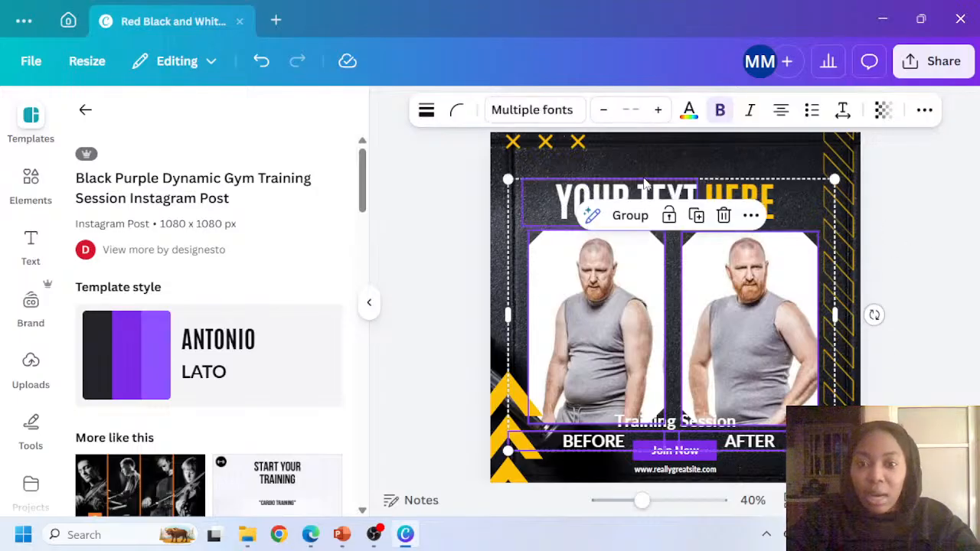
key(ctrl+g)
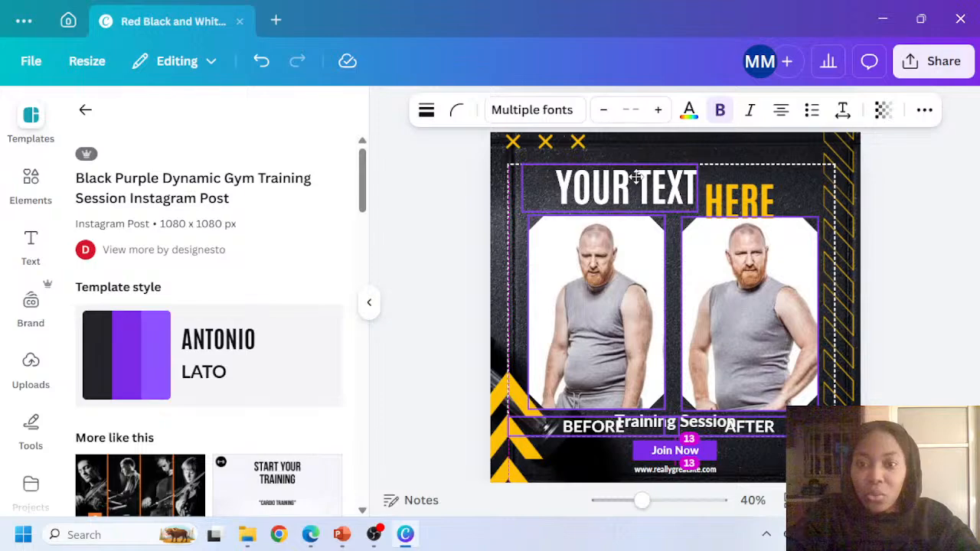
key(ctrl+z)
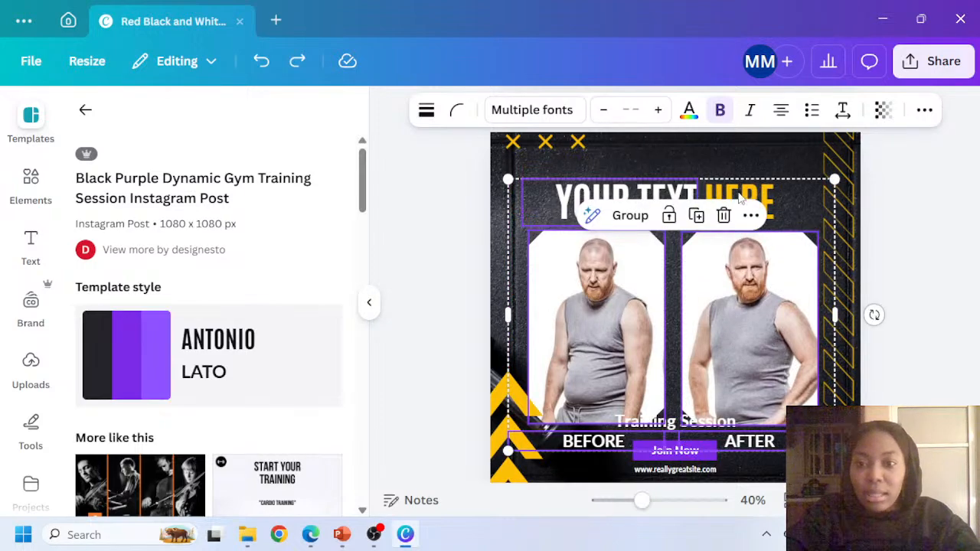
drag(639, 197, 630, 173)
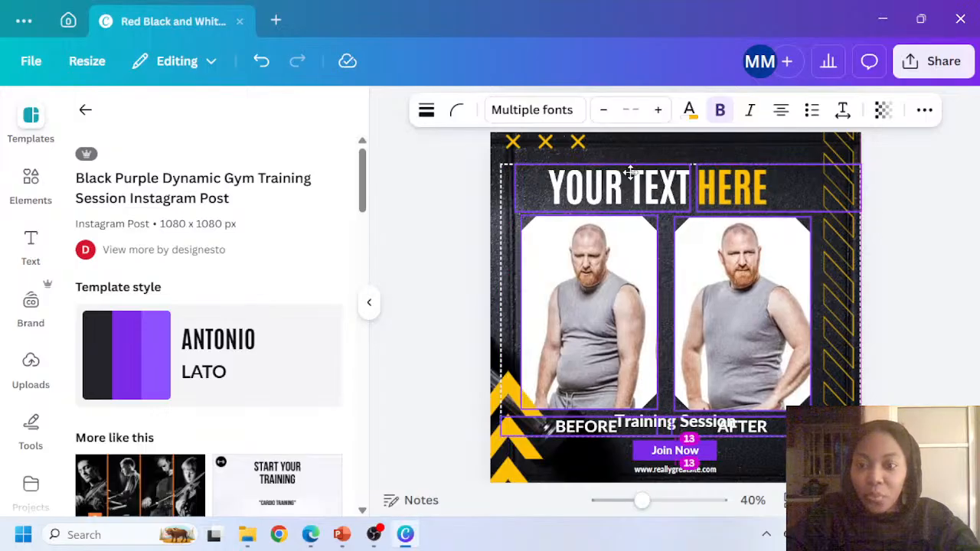
drag(630, 173, 661, 167)
click(943, 304)
Delete the Training Session text that overlaps the BEFORE and AFTER labels on page 8
scroll(725, 416, down, 1)
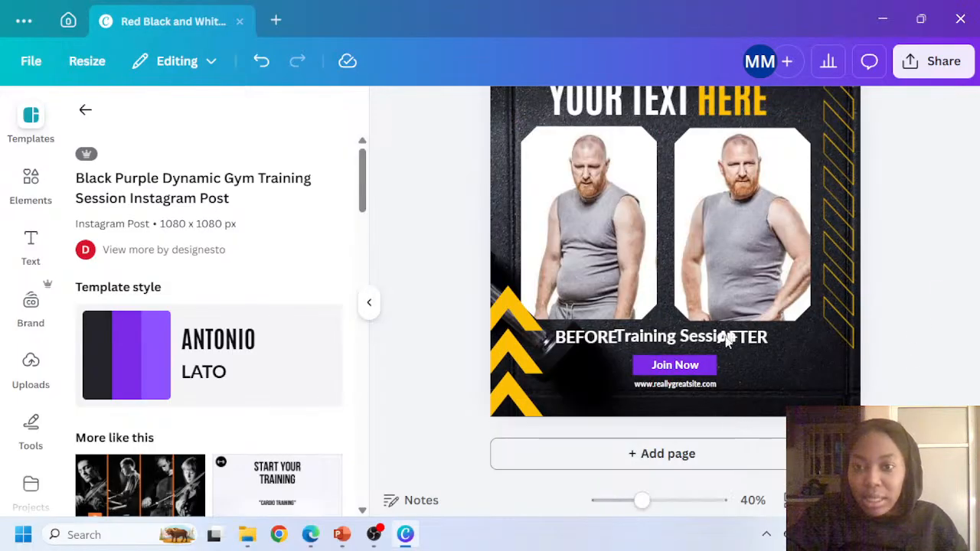
click(647, 348)
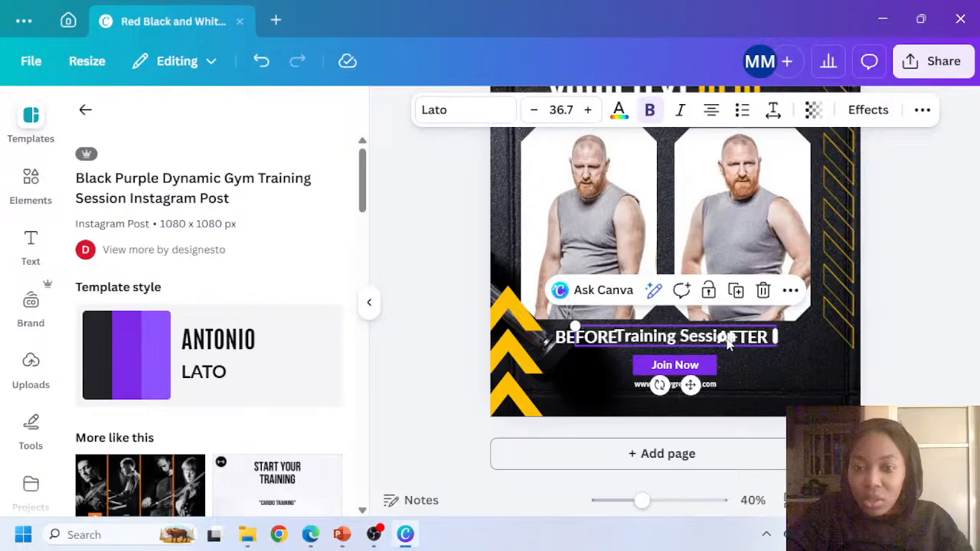
scroll(727, 337, up, 1)
scroll(705, 364, down, 1)
scroll(704, 364, up, 2)
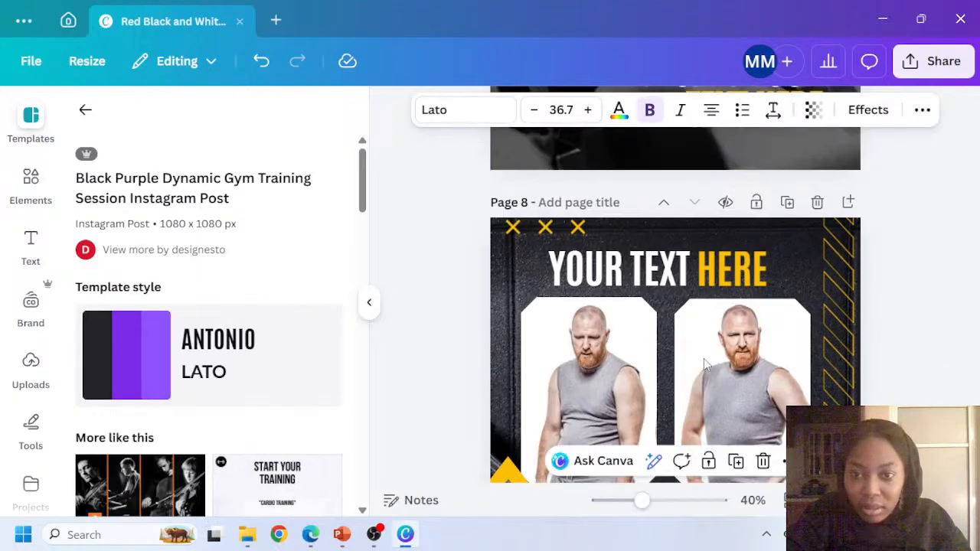
scroll(704, 366, down, 1)
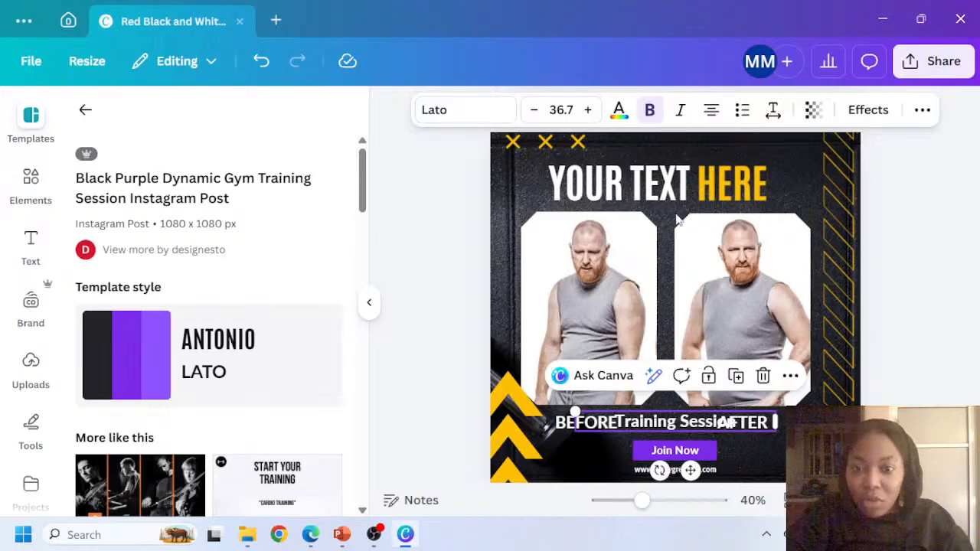
click(677, 189)
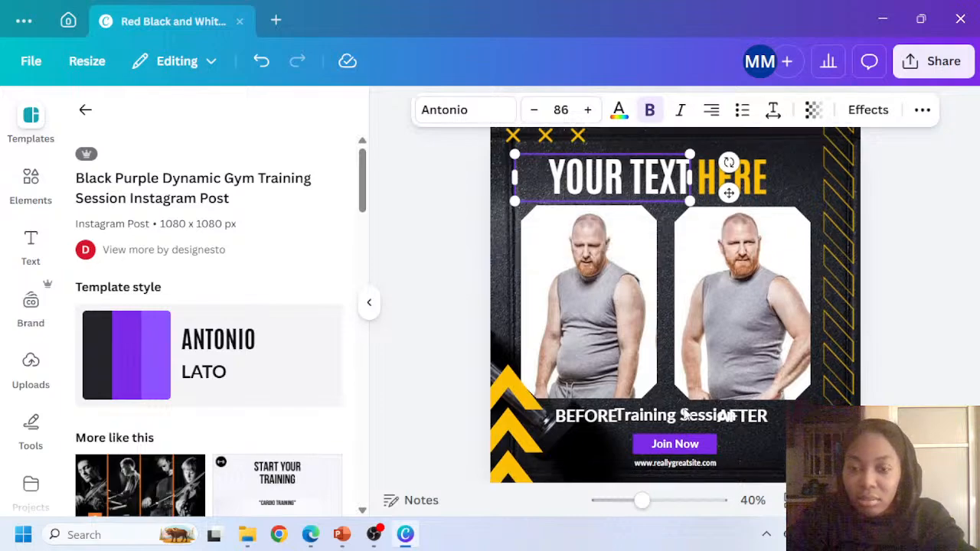
scroll(667, 337, down, 2)
click(666, 346)
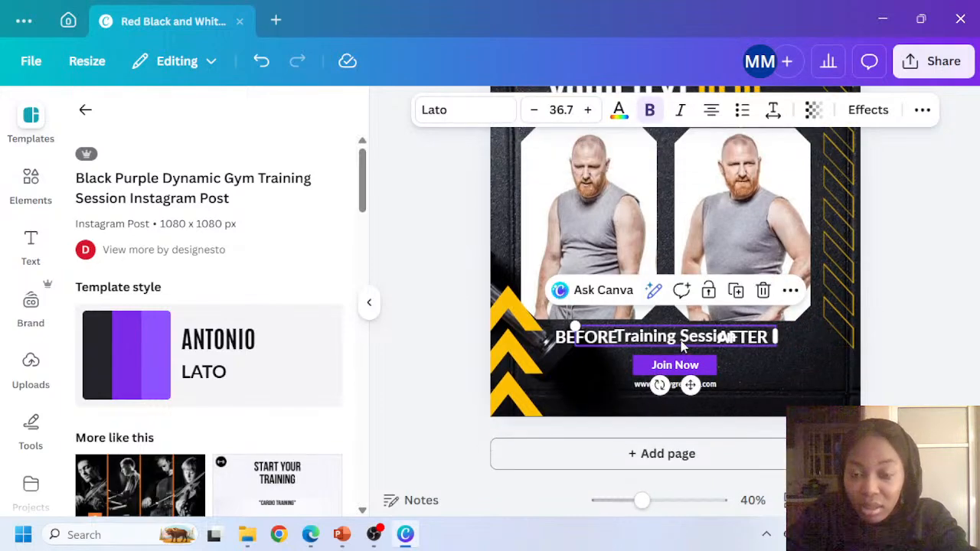
key(Delete)
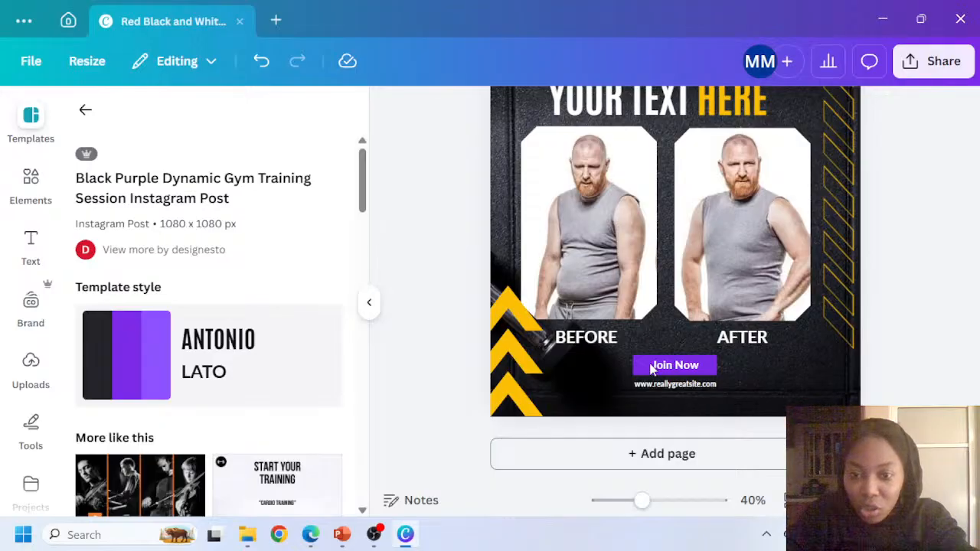
Replace the website address beneath the Join Now button with "YOUR TEXT HERE"
click(699, 388)
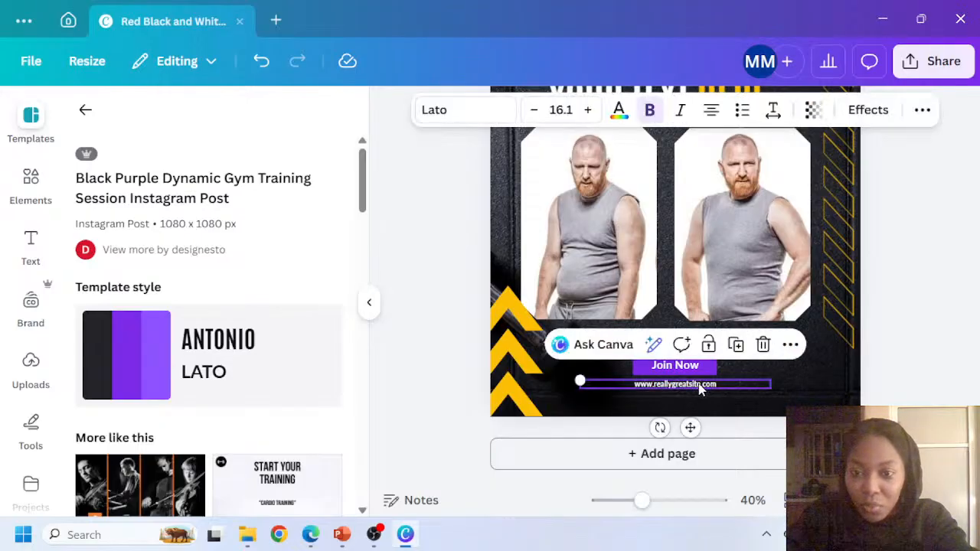
click(699, 385)
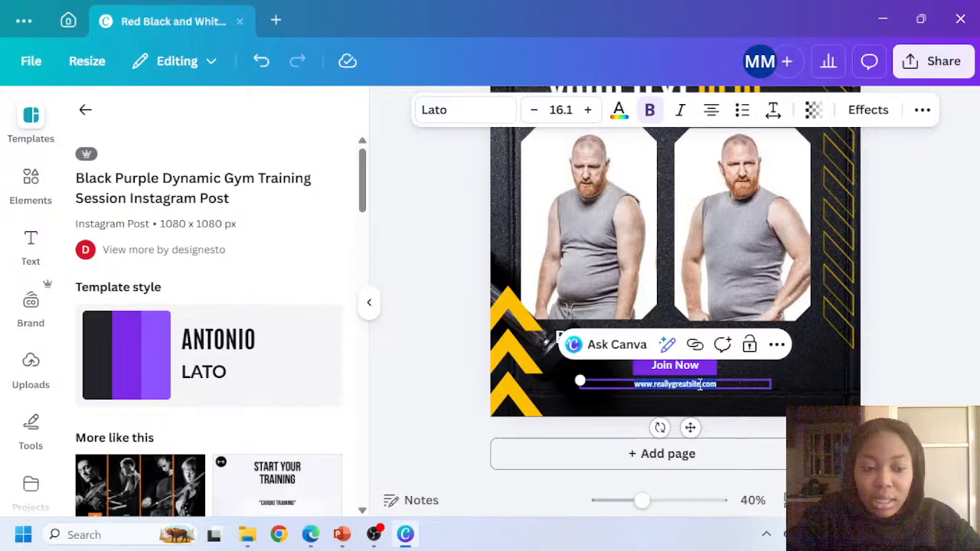
text(YOUR TEXT)
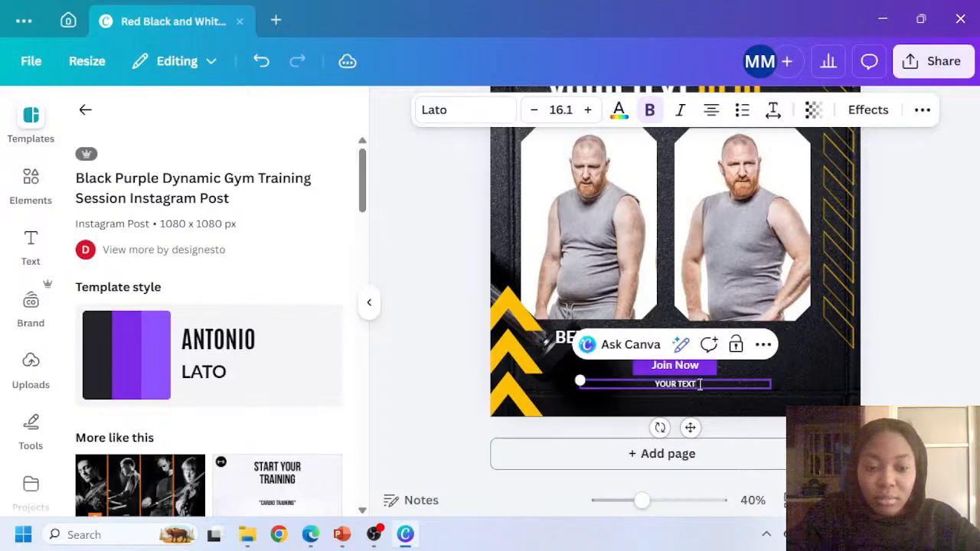
text( HERE)
click(941, 350)
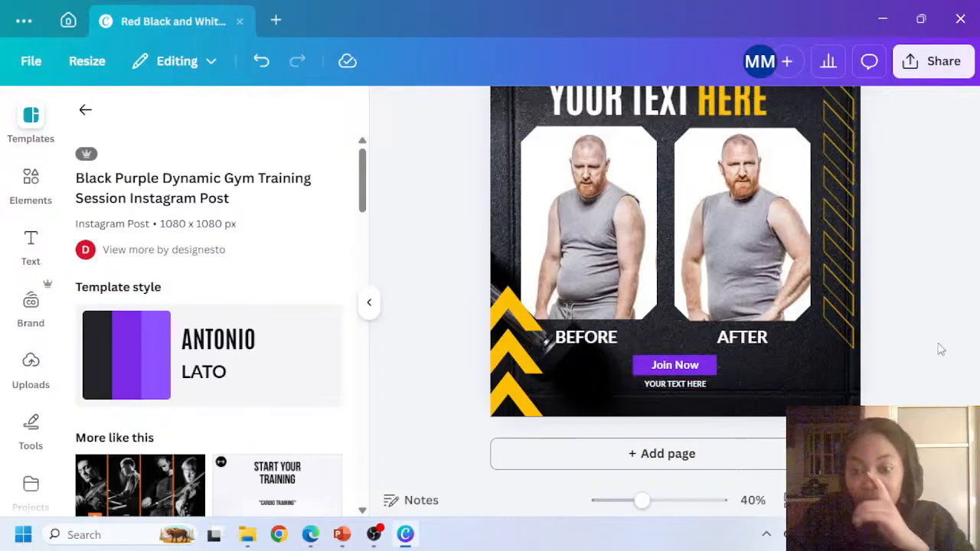
Copy the text style of page 7's INSERT YOUR TEXT HERE heading onto the word HERE in page 8's heading
scroll(952, 326, up, 3)
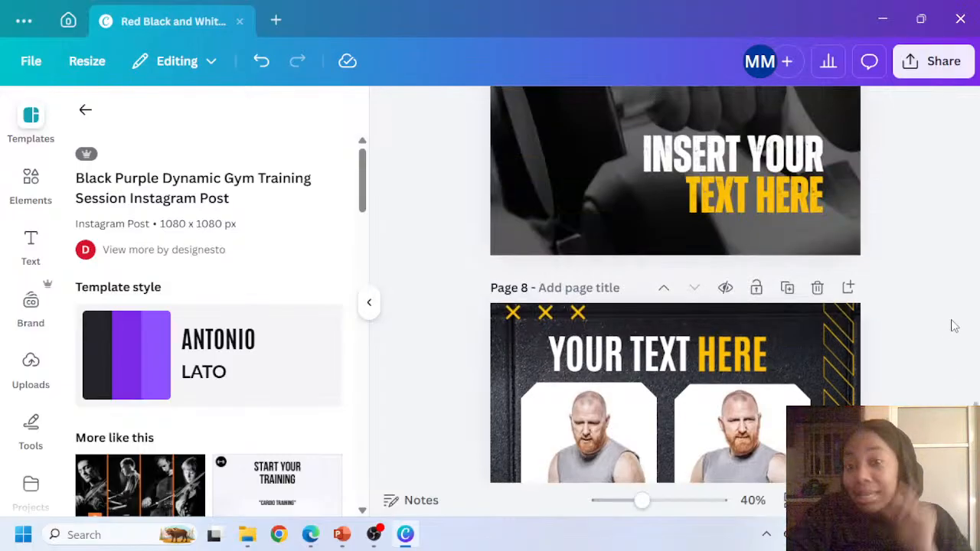
click(752, 174)
click(922, 109)
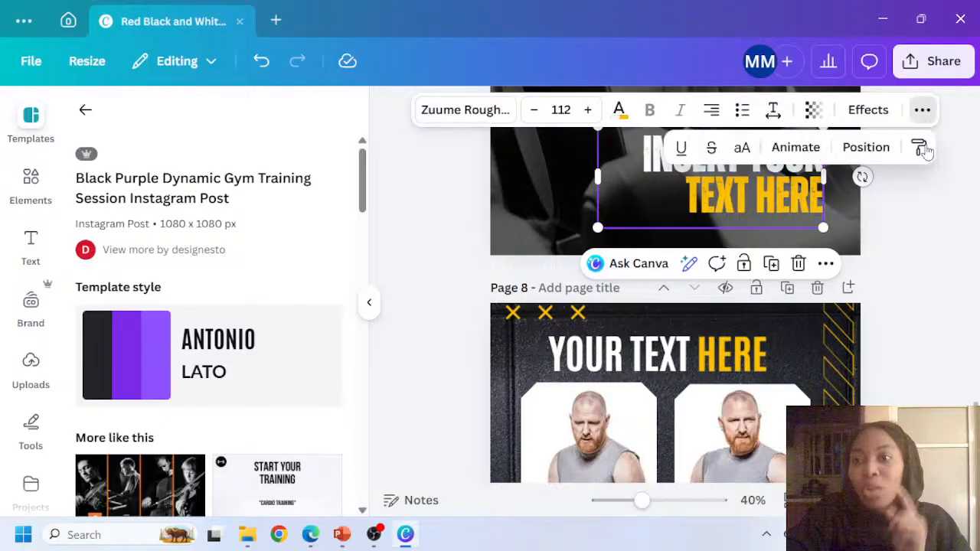
click(921, 149)
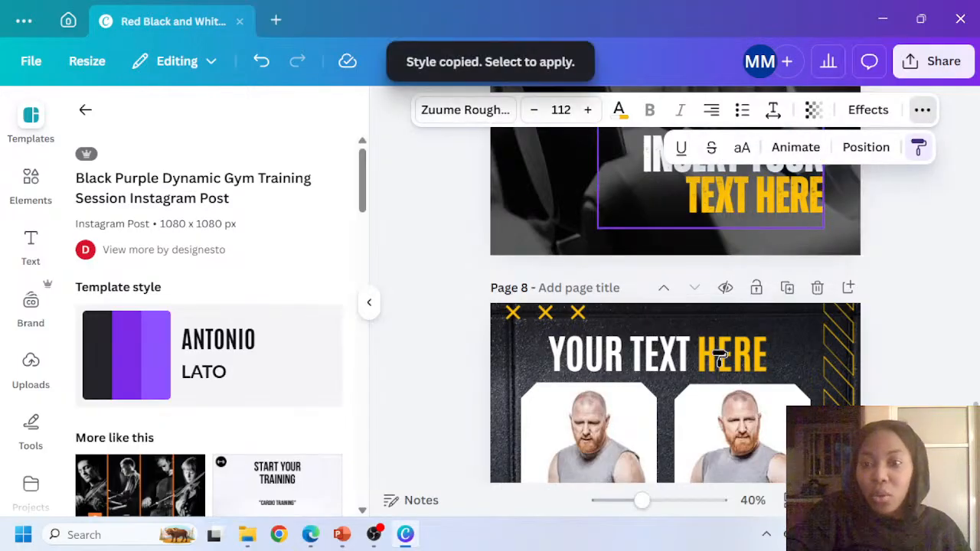
click(720, 356)
Left-align the word HERE in its text box and move it up level with YOUR TEXT
click(711, 110)
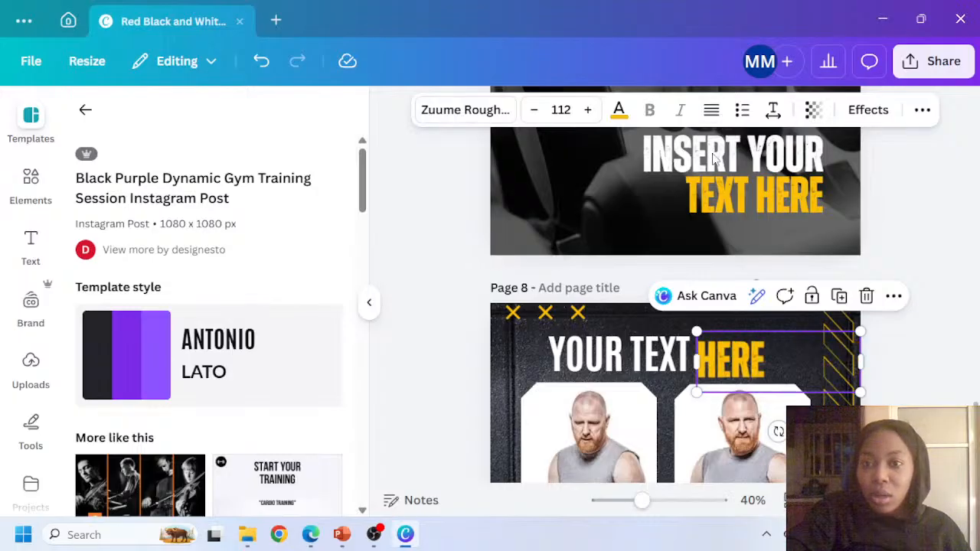
click(712, 110)
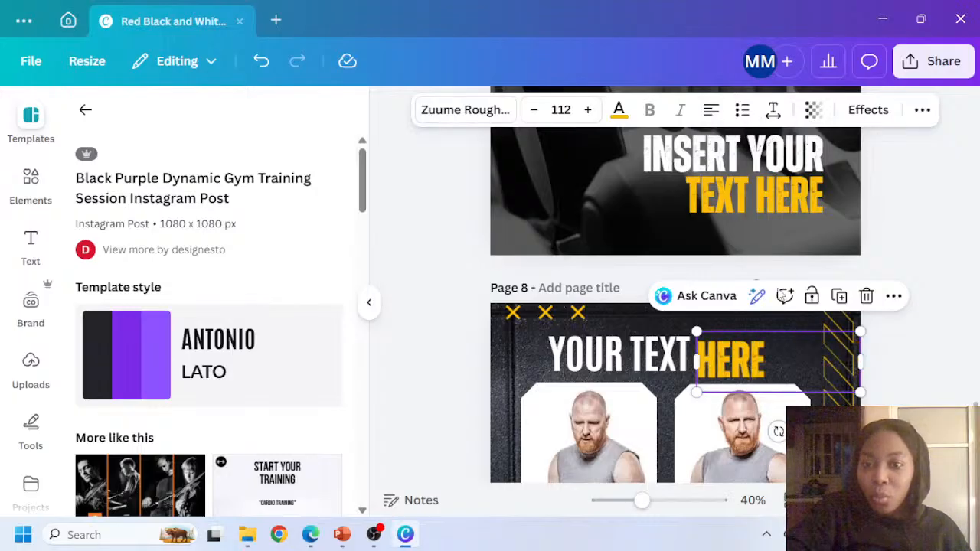
drag(770, 350, 770, 343)
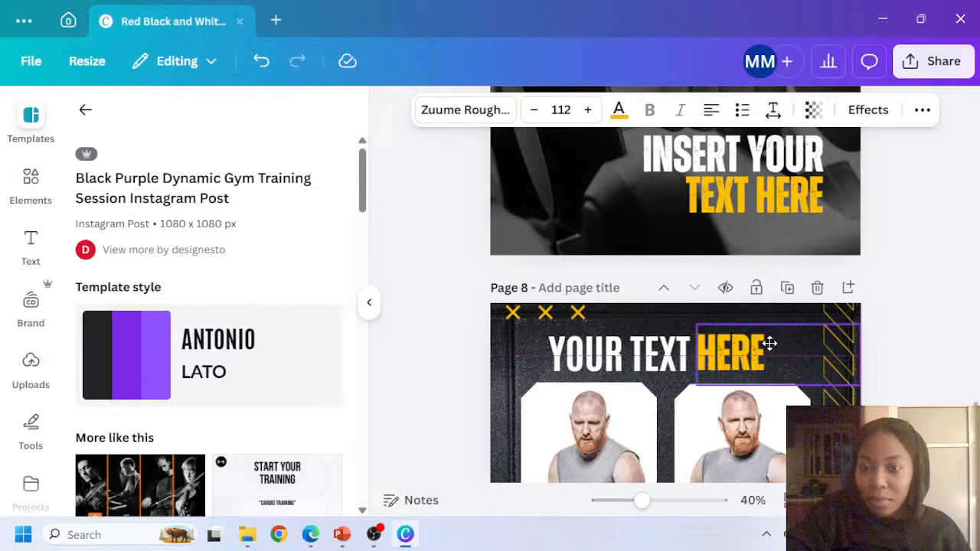
click(923, 110)
click(918, 147)
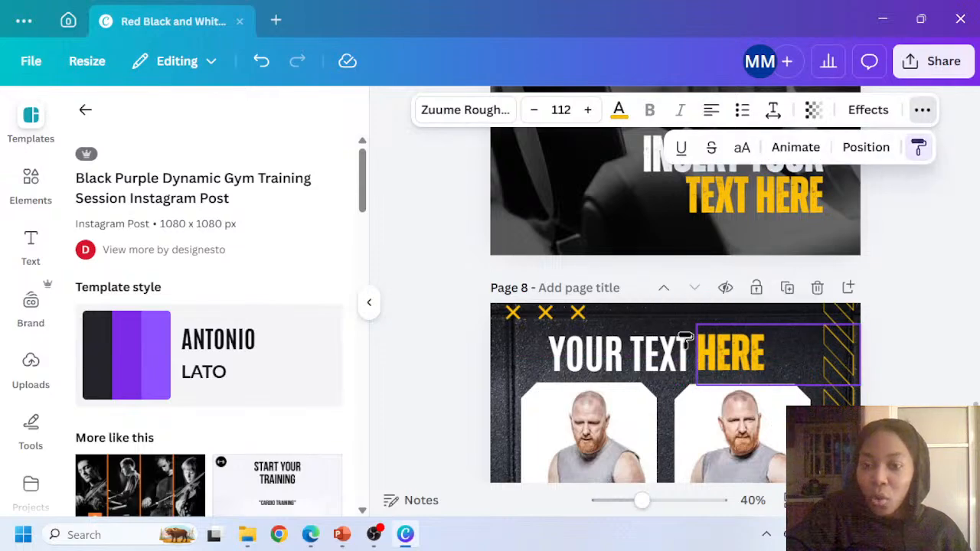
click(653, 352)
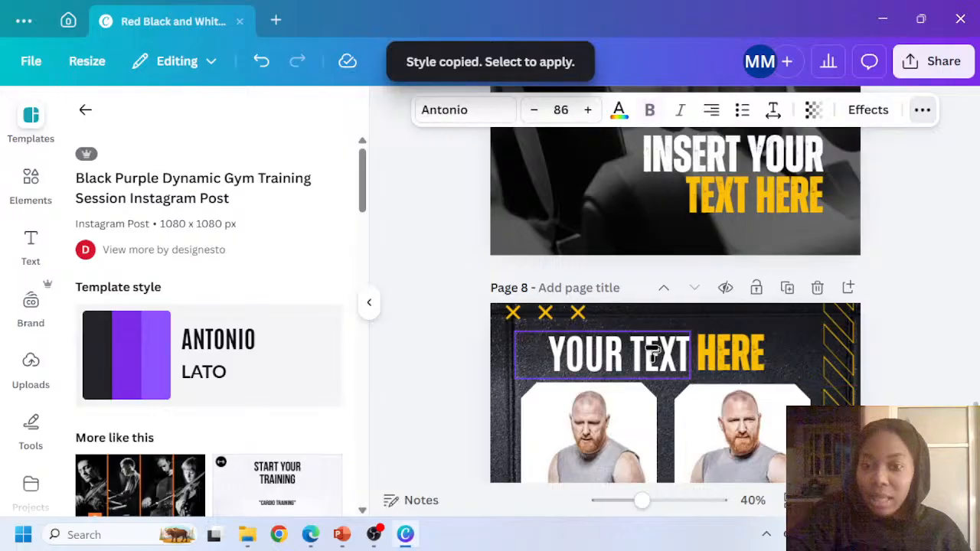
click(653, 353)
key(ctrl+z)
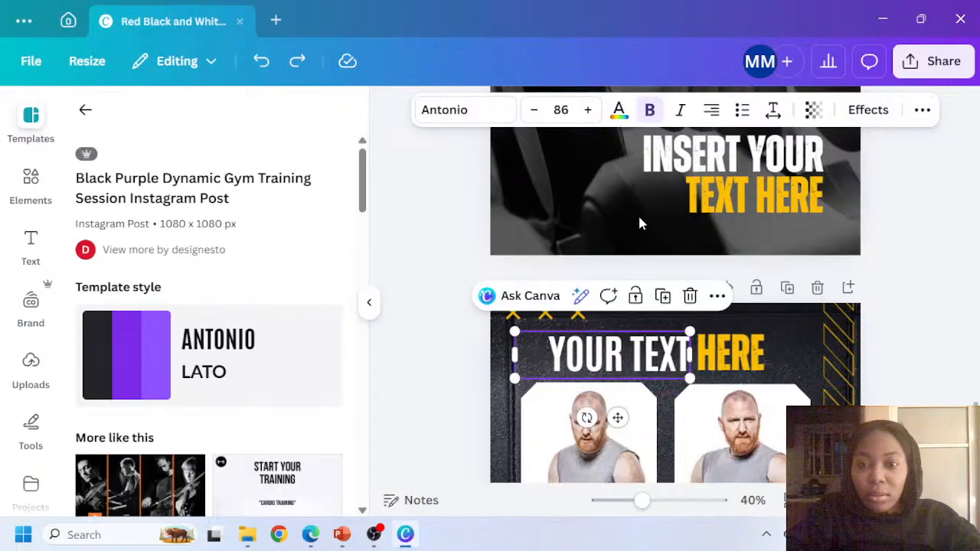
Copy the text style of page 7's INSERT YOUR TEXT HERE heading onto YOUR TEXT in page 8's heading
click(800, 163)
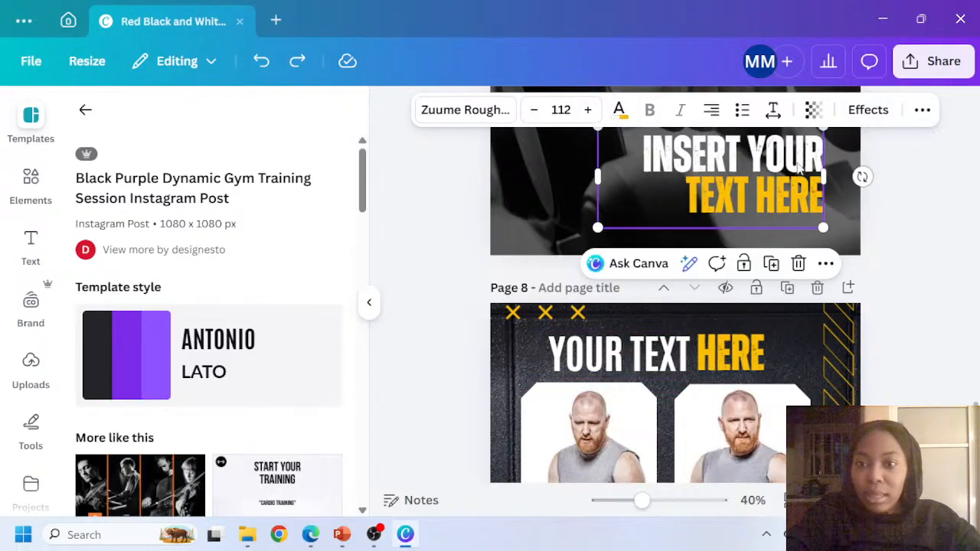
click(922, 110)
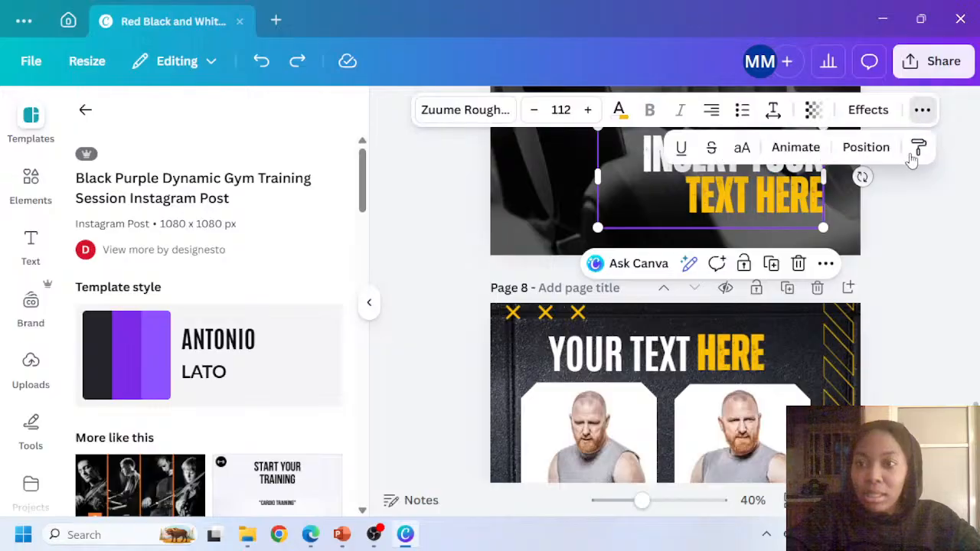
click(919, 147)
click(642, 337)
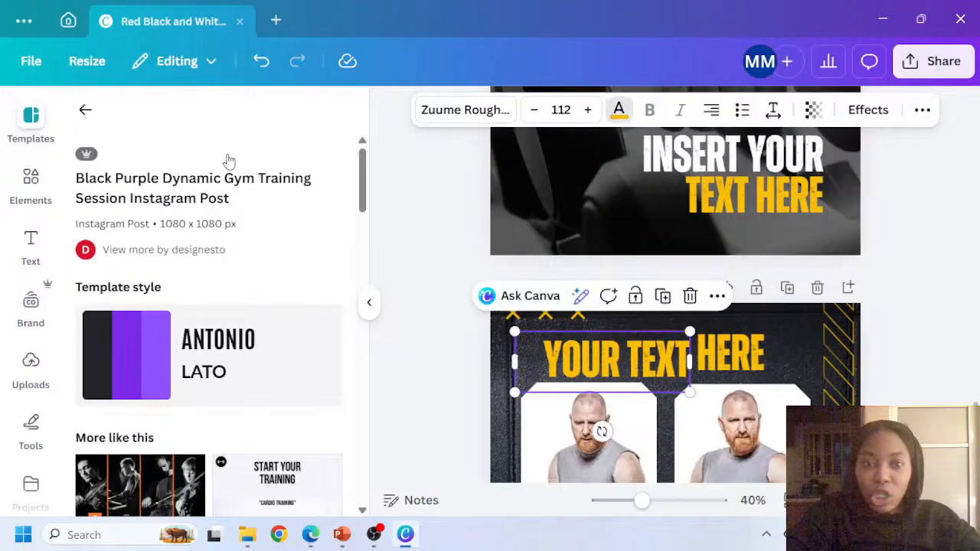
Recolour YOUR TEXT in page 8's heading white and move it up level with the word HERE
click(245, 236)
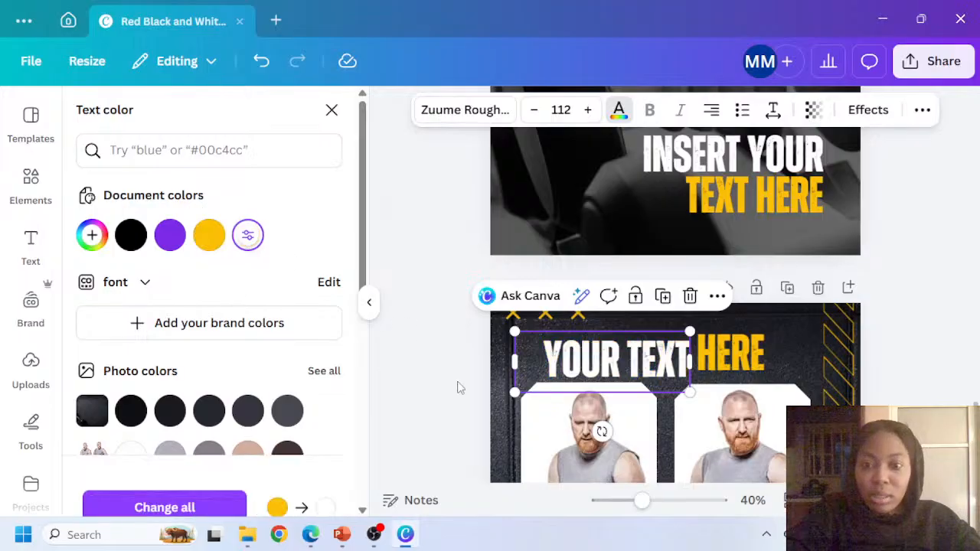
click(916, 280)
mouse_move(638, 358)
mouse_down()
mouse_move(637, 338)
mouse_move(632, 347)
mouse_move(645, 347)
mouse_move(635, 353)
mouse_up()
Copy the text style of the #DAILYQUOTES line on page 7
scroll(930, 266, down, 2)
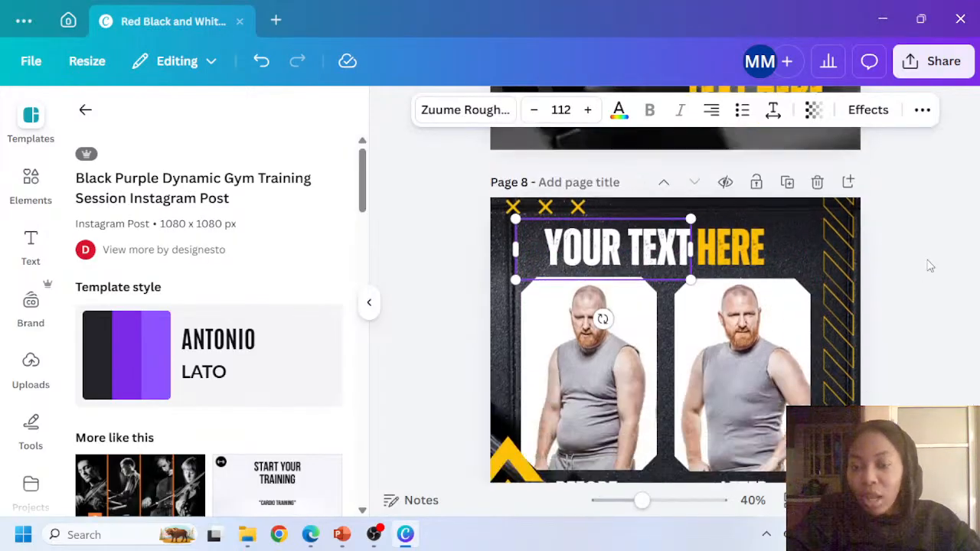
scroll(930, 265, down, 3)
scroll(754, 353, up, 12)
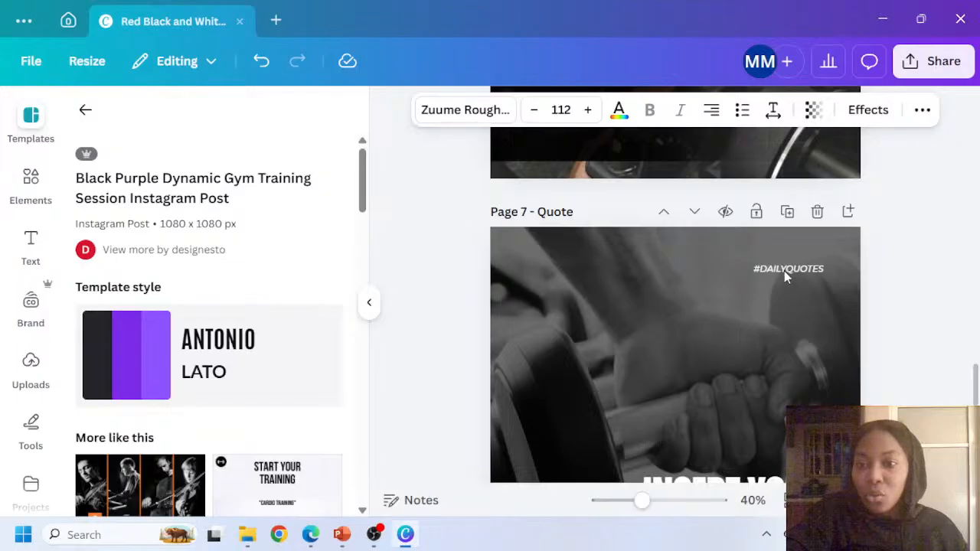
click(783, 271)
click(922, 109)
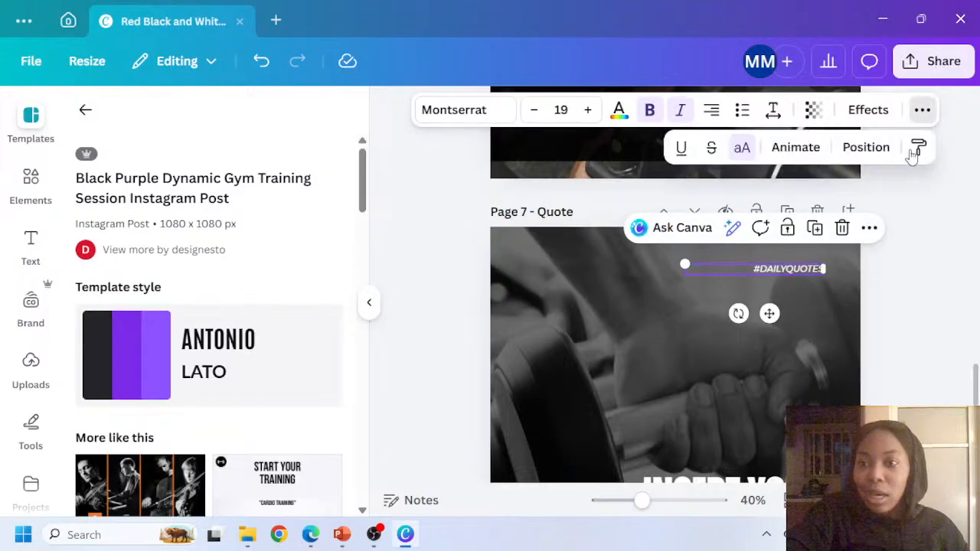
Copy the #DAILYQUOTES text style from page 7 to the AFTER label on page 8 and center-align the label
click(917, 149)
scroll(777, 289, down, 7)
scroll(742, 337, down, 2)
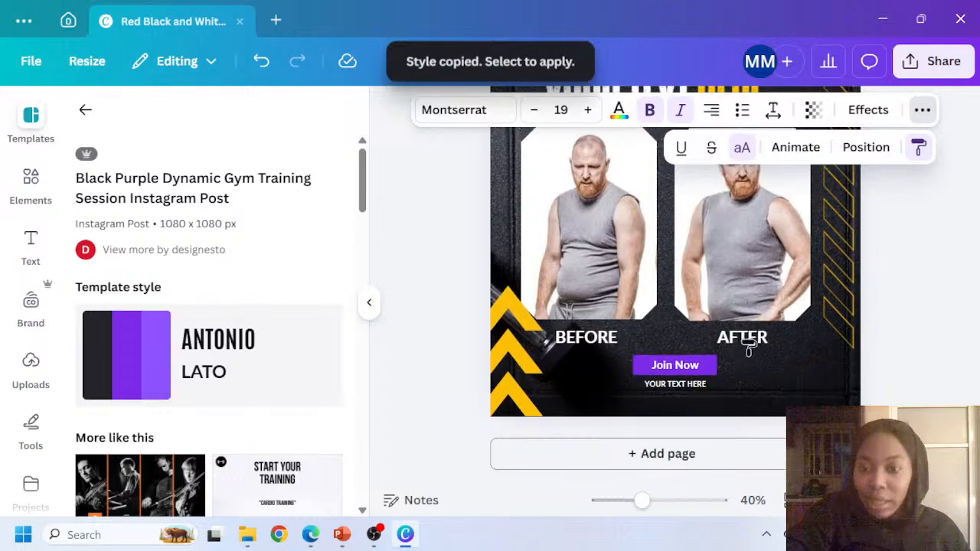
click(747, 342)
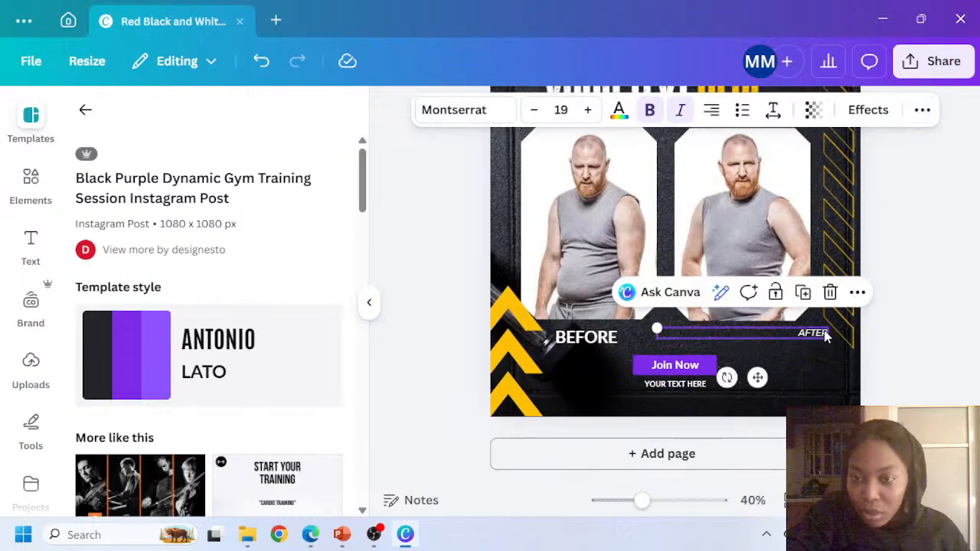
click(711, 111)
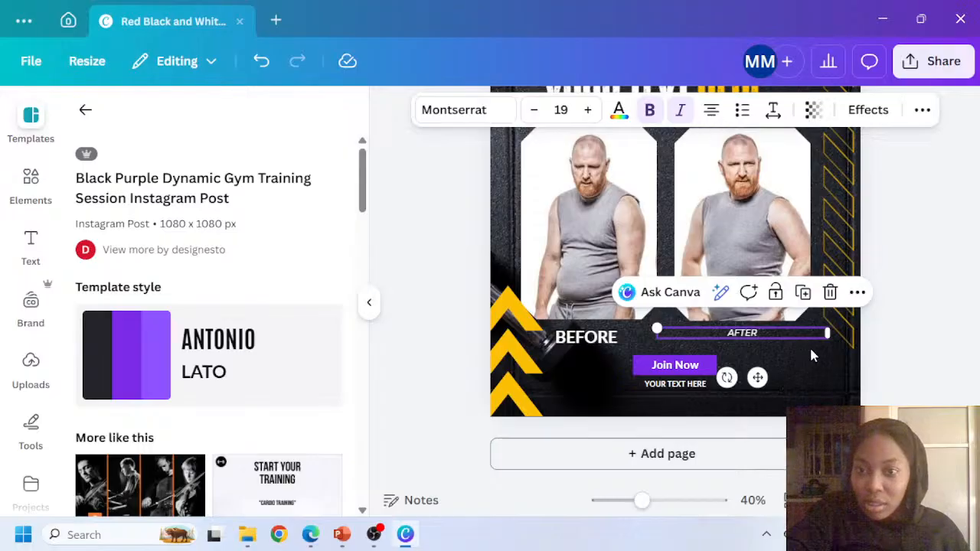
Narrow the AFTER label's text box, scale its text to size 24.6 and center it beneath the second photo
drag(829, 333, 759, 339)
drag(696, 333, 671, 331)
drag(727, 342, 737, 339)
Copy the AFTER label's text style to the BEFORE label
click(923, 110)
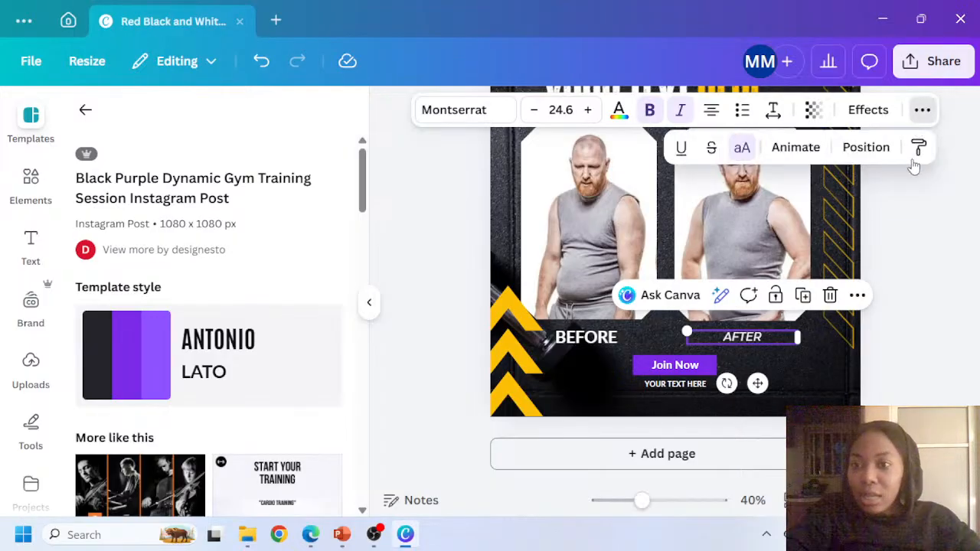
click(593, 341)
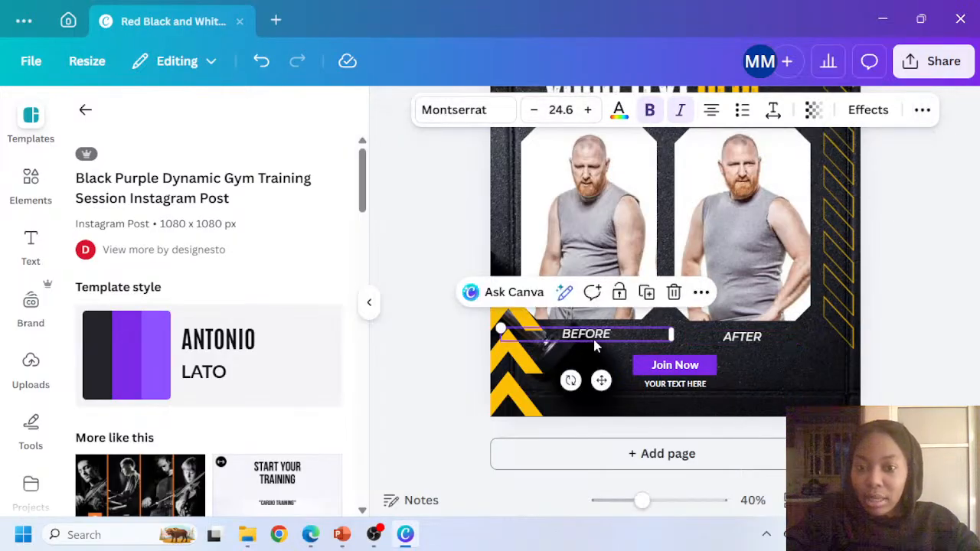
click(934, 225)
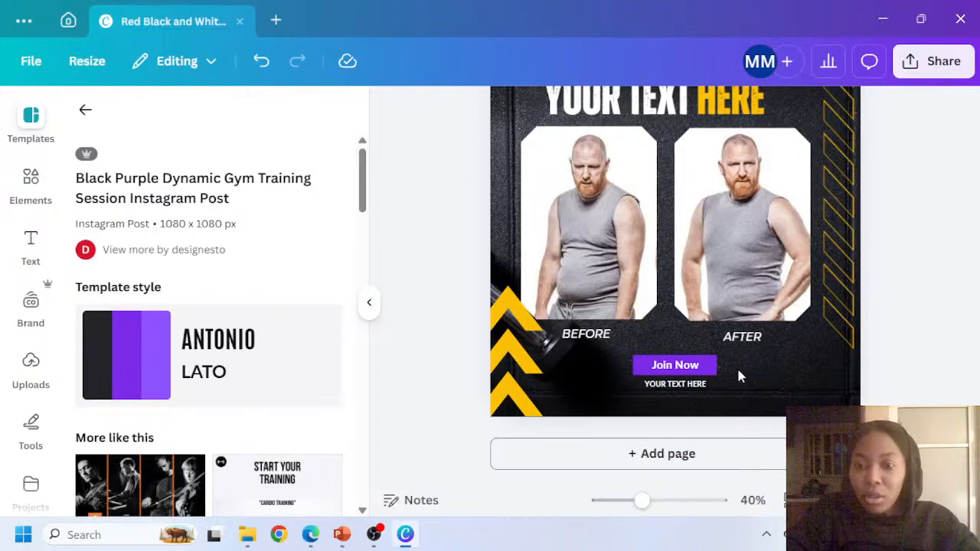
Check which fonts the Join Now text and the YOUR TEXT headline use on page 8
scroll(739, 375, up, 1)
scroll(691, 365, up, 3)
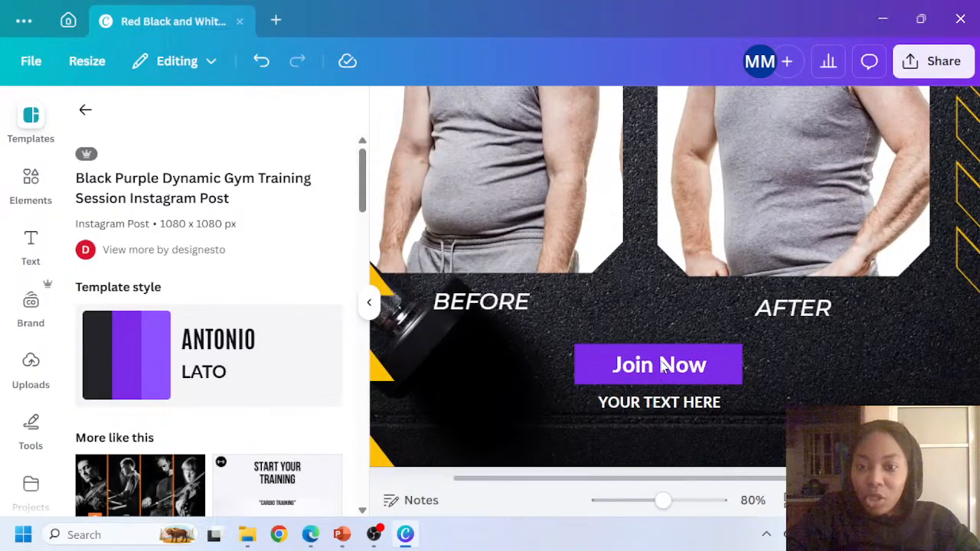
click(663, 367)
scroll(633, 291, up, 5)
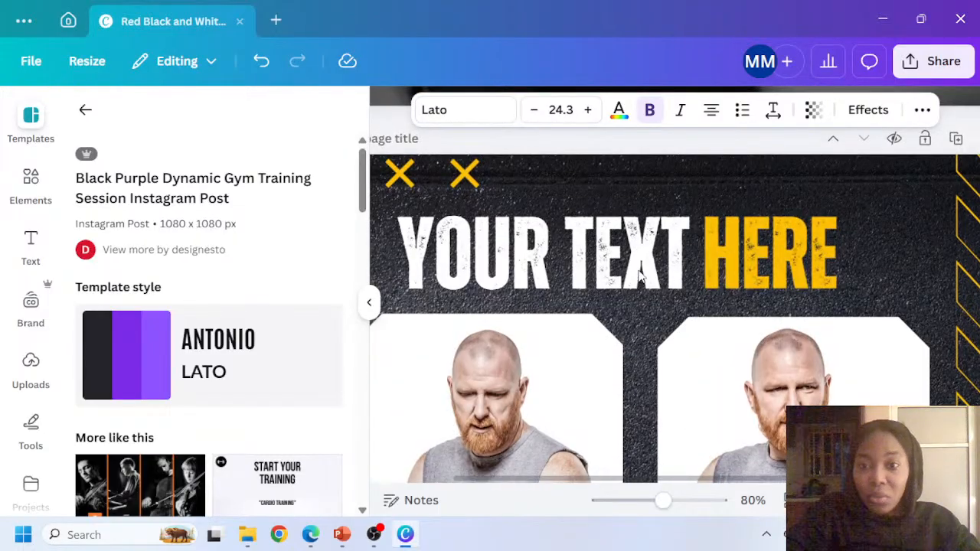
click(642, 278)
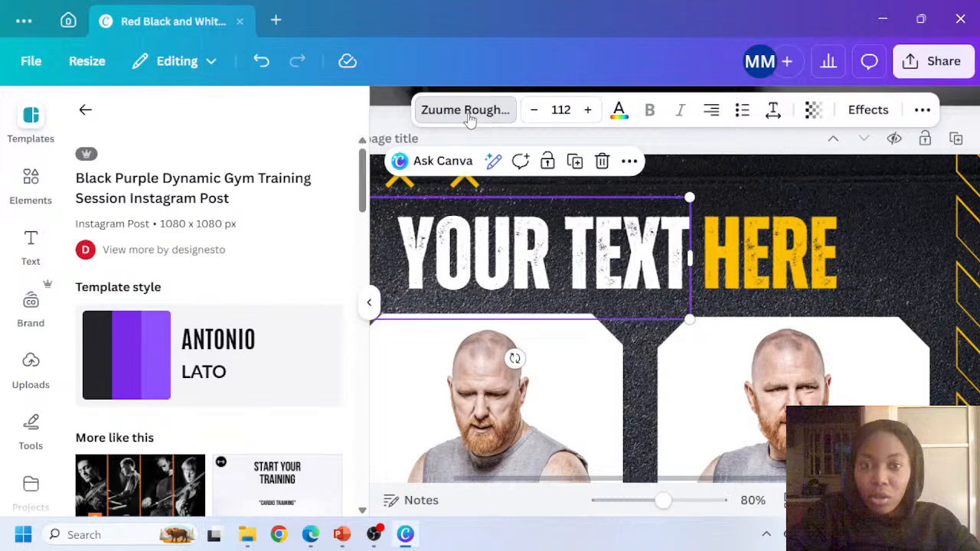
click(468, 111)
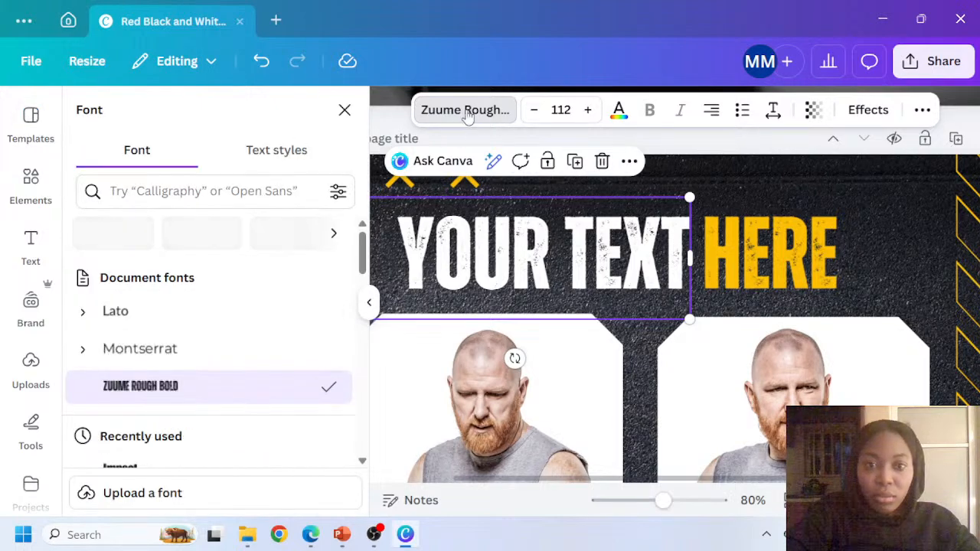
click(467, 111)
click(481, 121)
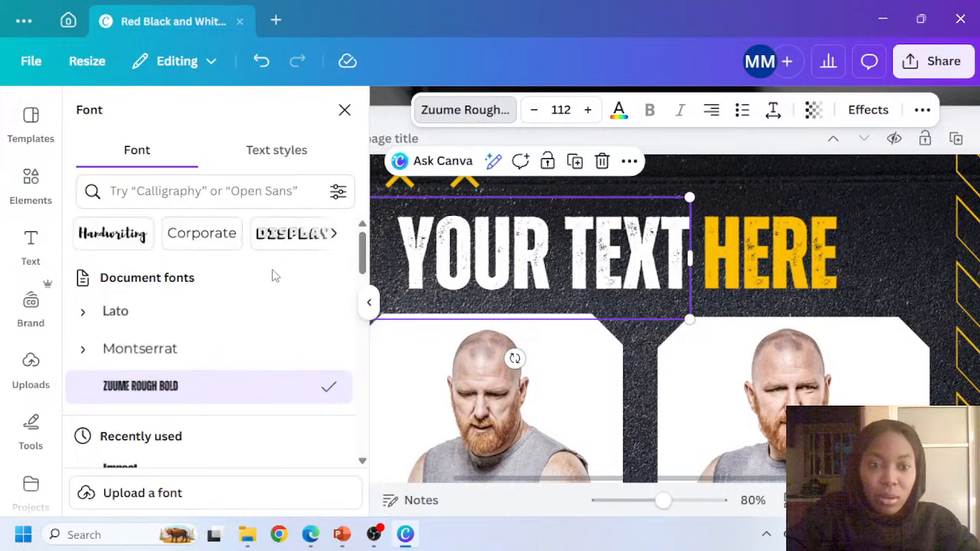
scroll(624, 291, down, 5)
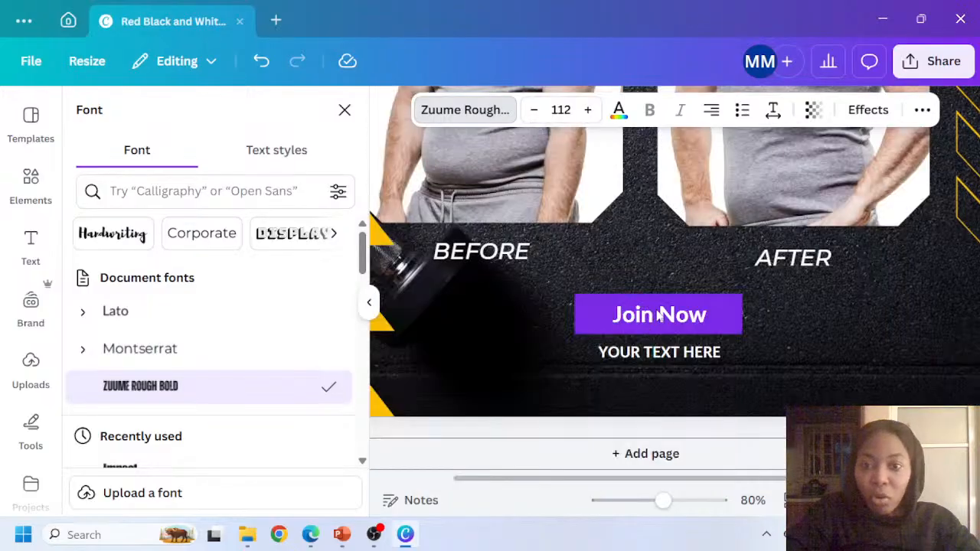
Change the Join Now text's font to Zuume Rough Bold
click(658, 316)
click(433, 115)
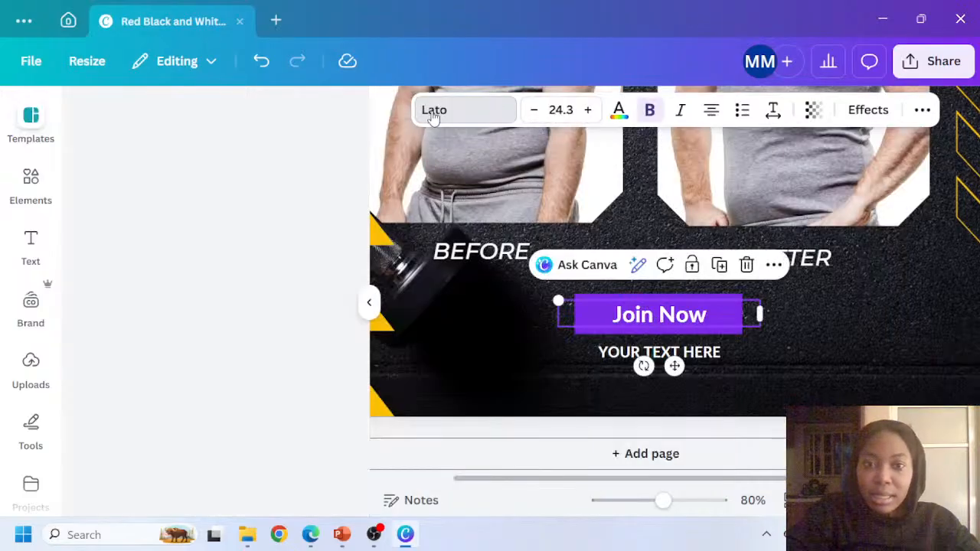
click(237, 191)
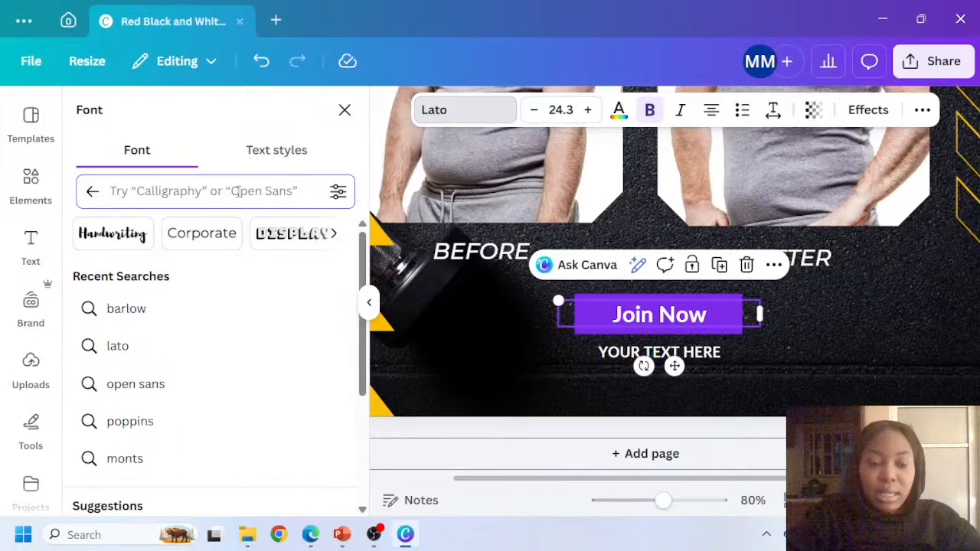
text(ZUUME)
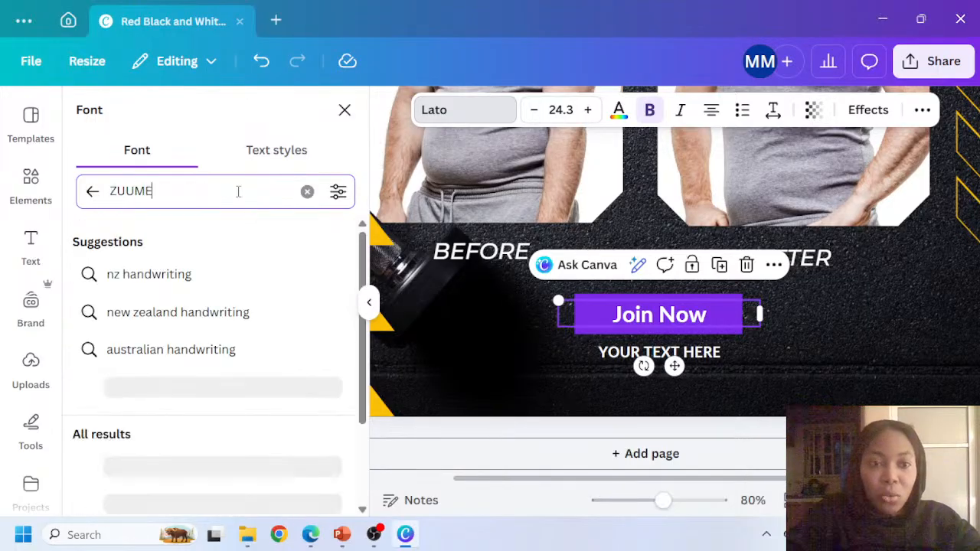
click(167, 280)
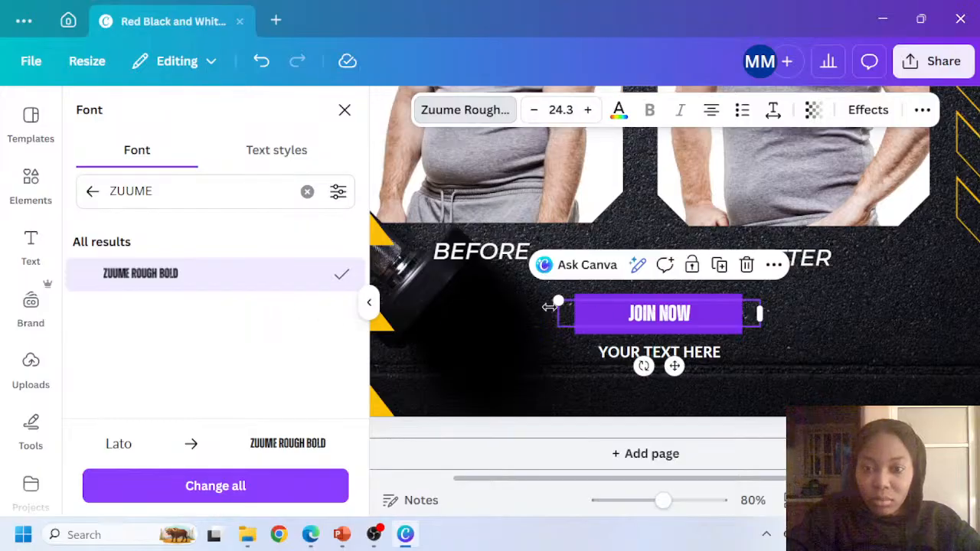
Enlarge the JOIN NOW text to size 33 and center it on the purple rectangle
drag(558, 302, 486, 292)
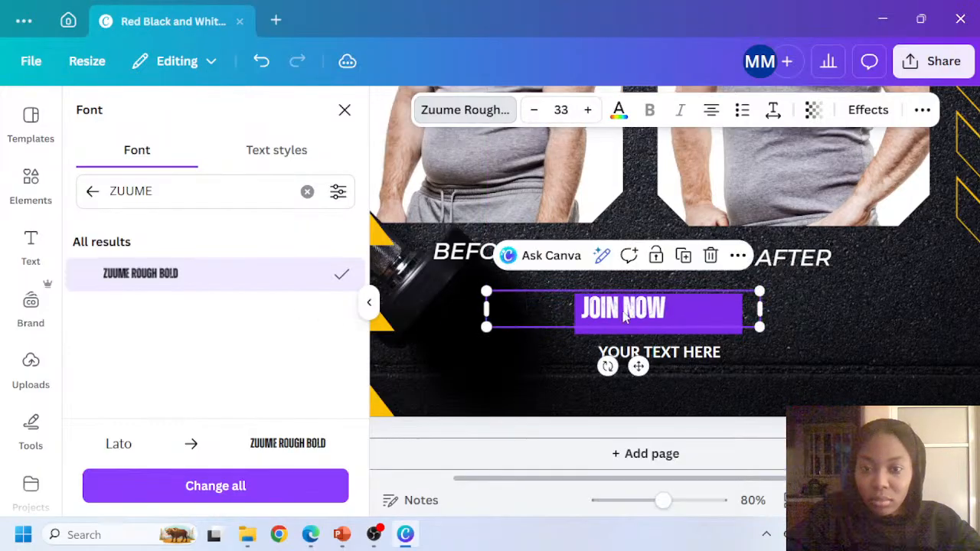
drag(638, 366, 674, 374)
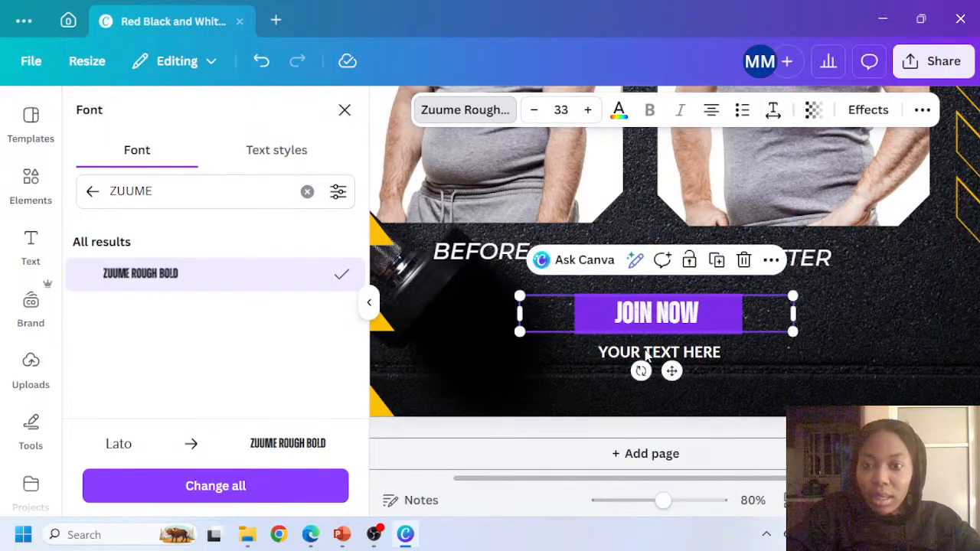
click(518, 251)
Change the font of the YOUR TEXT HERE line below the purple rectangle to Montserrat
click(652, 341)
click(647, 358)
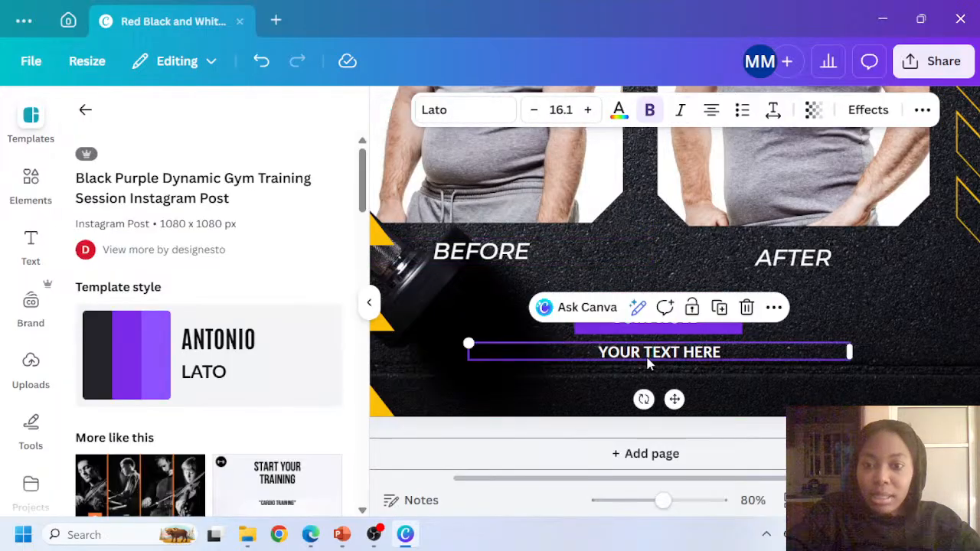
click(460, 109)
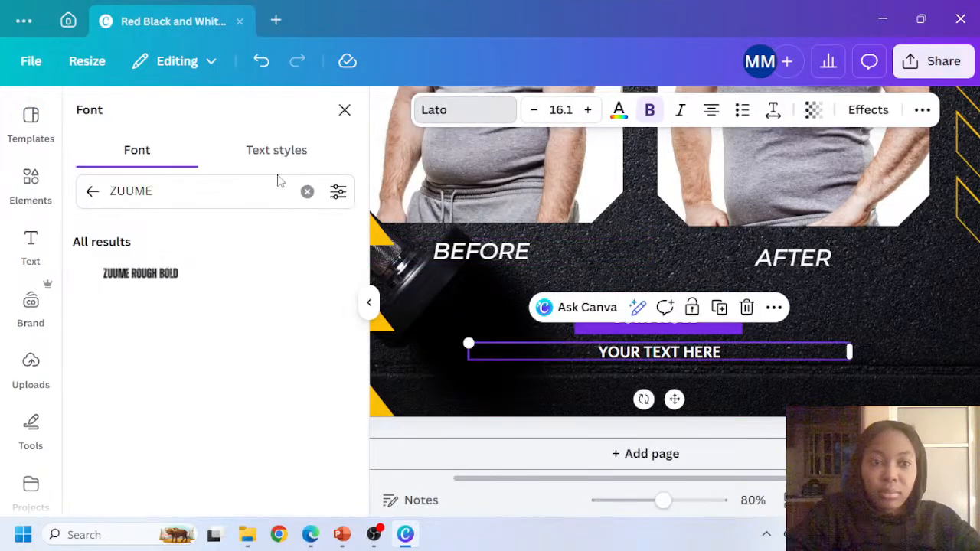
click(198, 195)
key(ctrl+a)
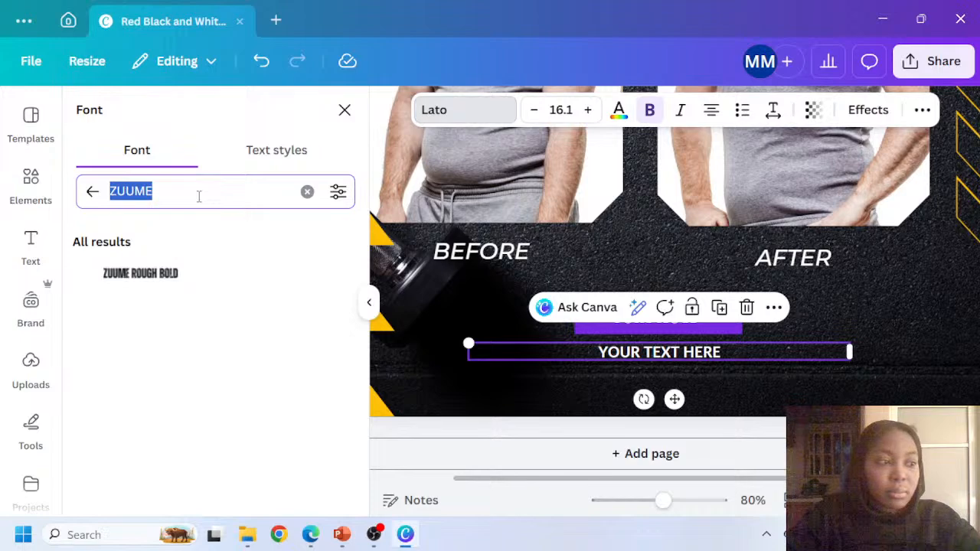
text(MONT)
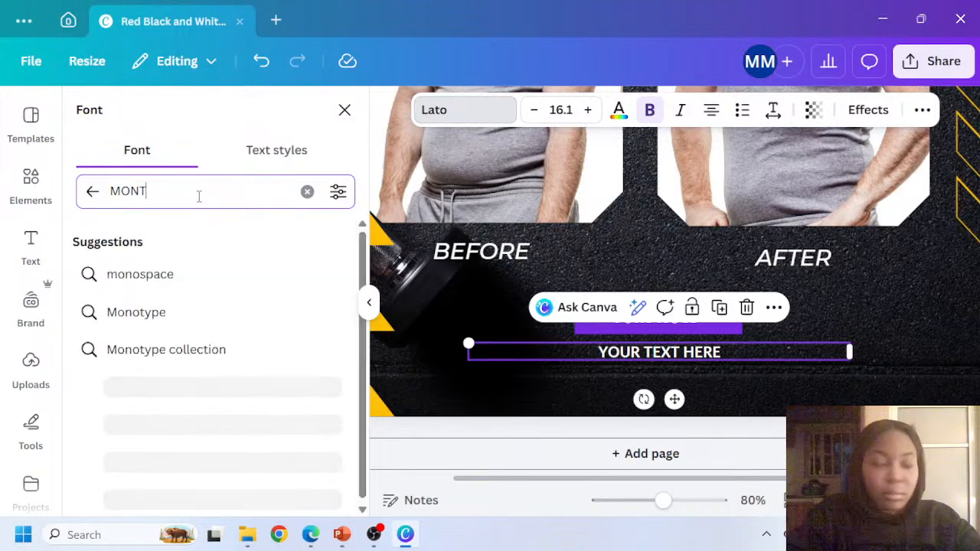
text(SE)
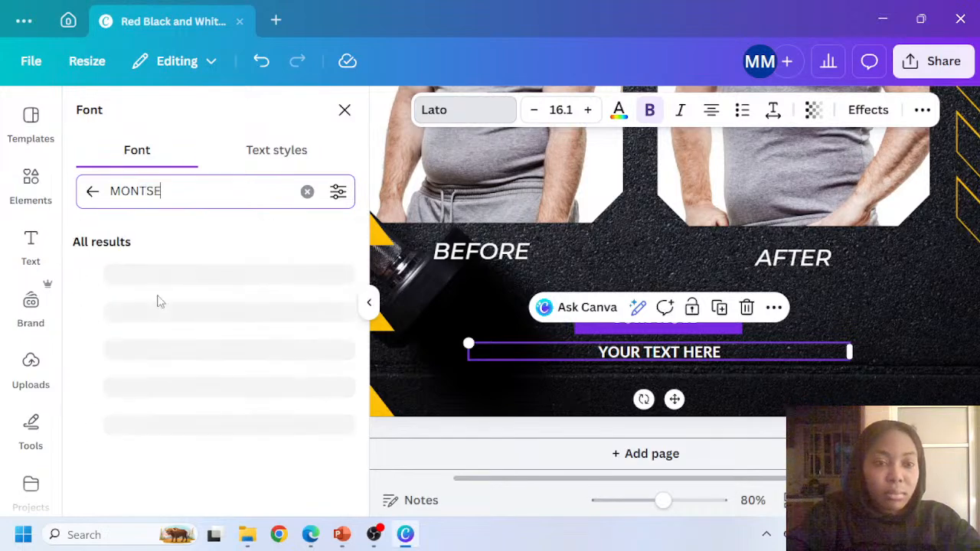
click(162, 288)
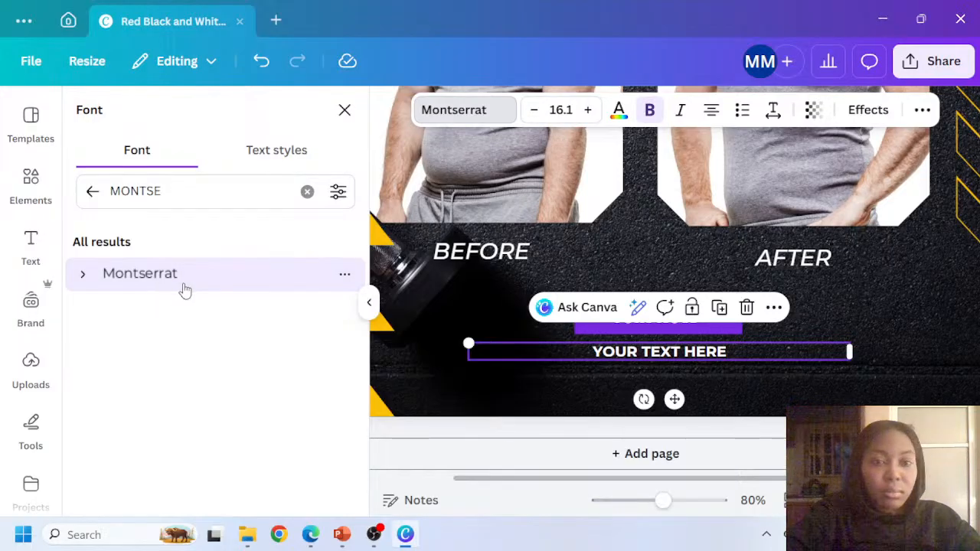
click(346, 112)
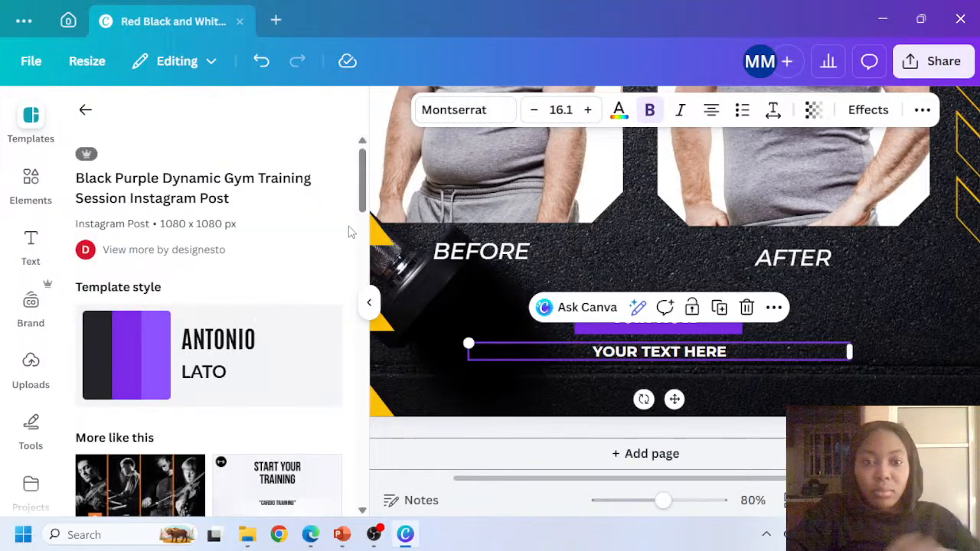
click(369, 302)
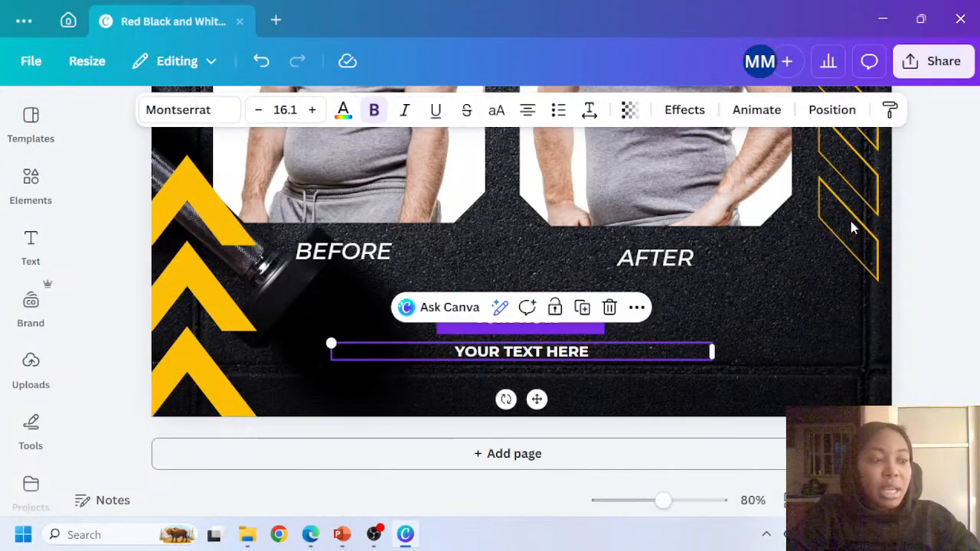
Replace page 8's textured background image with solid black from the document colors
scroll(918, 267, up, 1)
scroll(918, 267, down, 3)
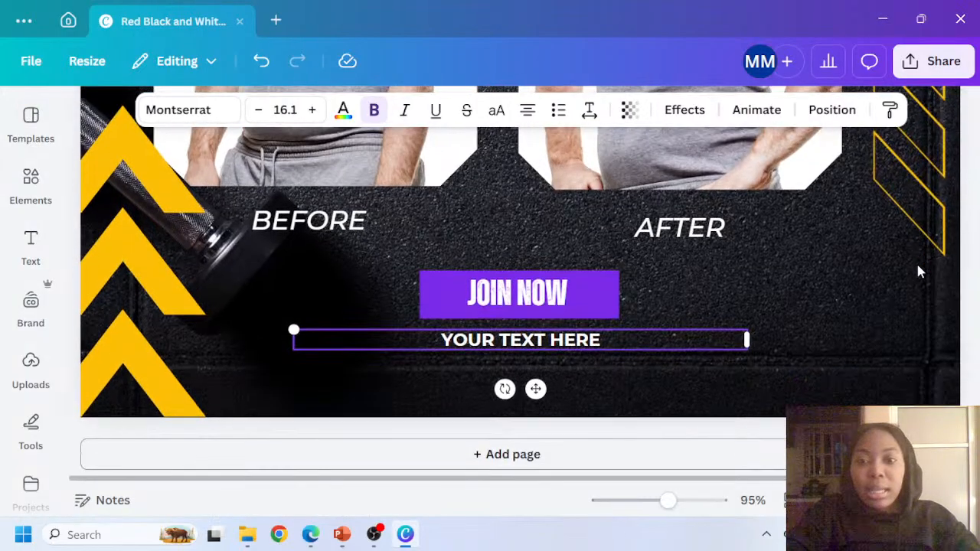
scroll(921, 271, down, 2)
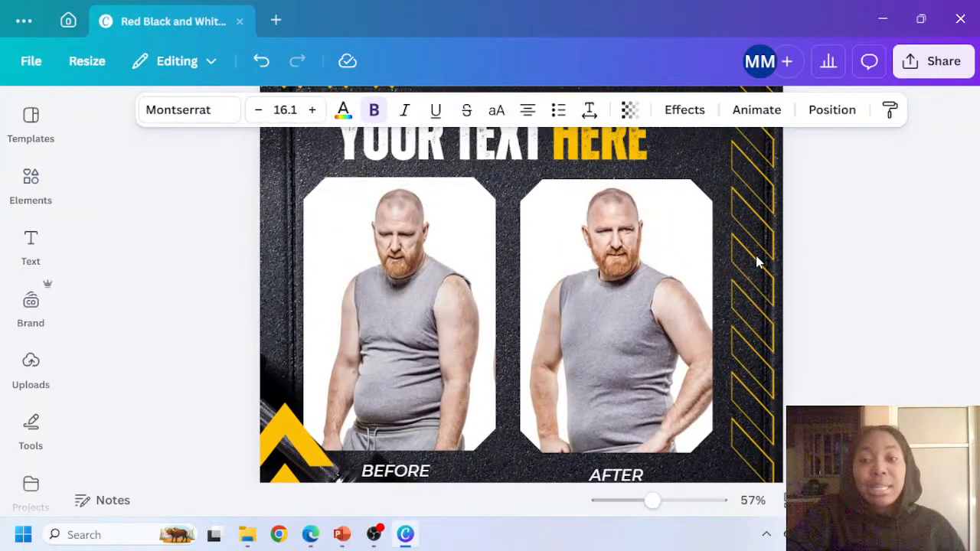
scroll(728, 229, up, 2)
click(685, 181)
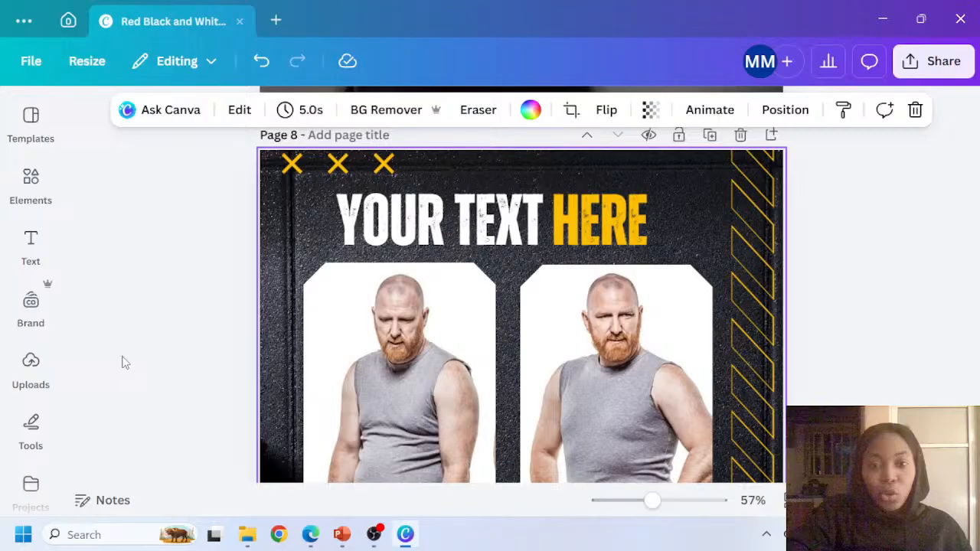
scroll(373, 330, down, 2)
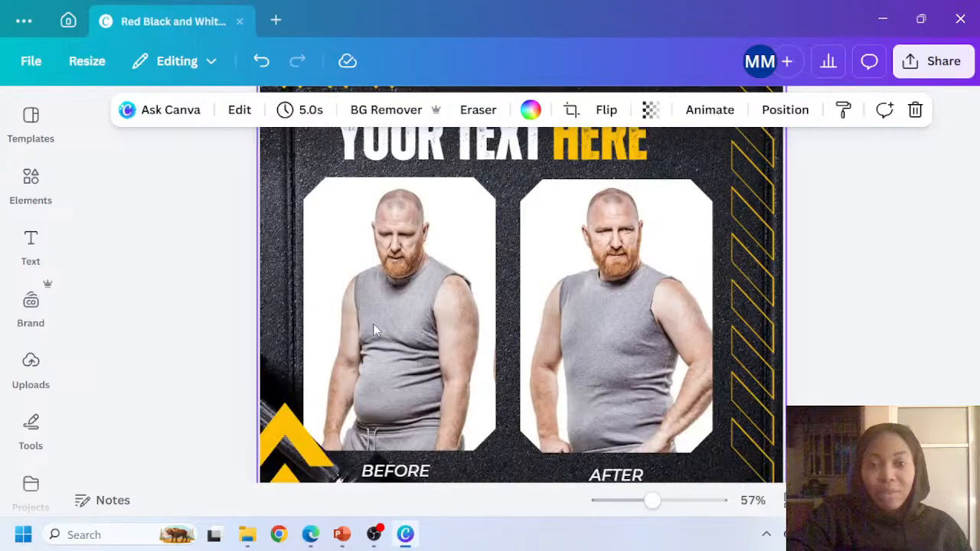
scroll(311, 306, up, 4)
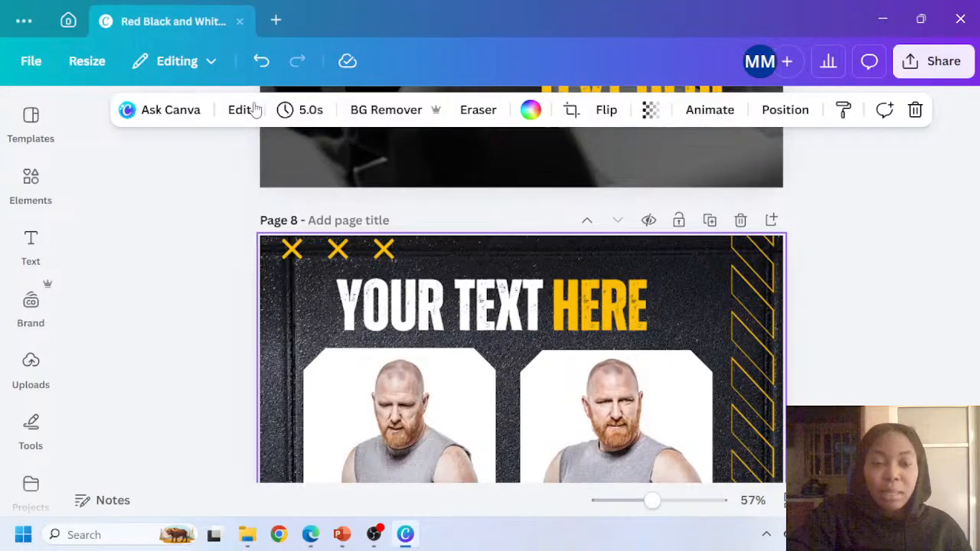
click(531, 109)
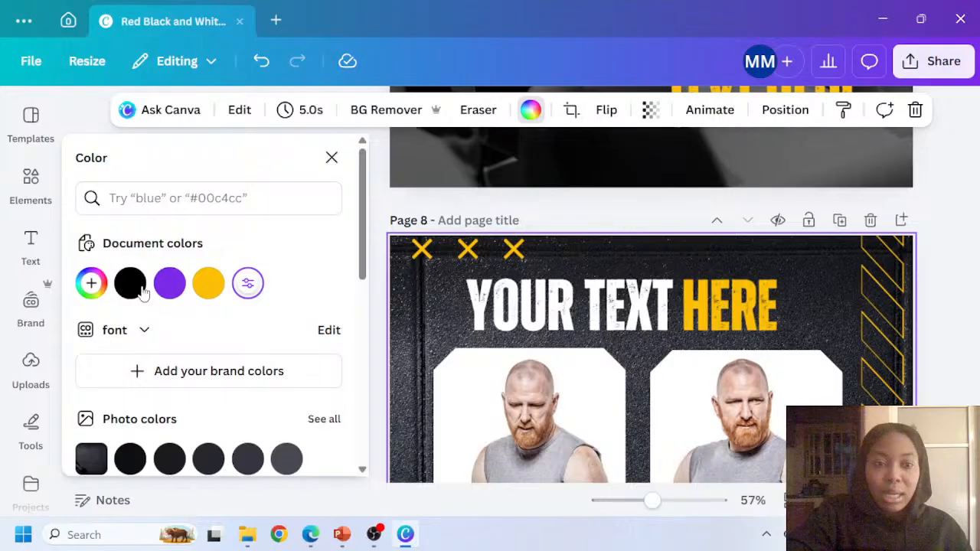
click(130, 283)
scroll(965, 260, down, 3)
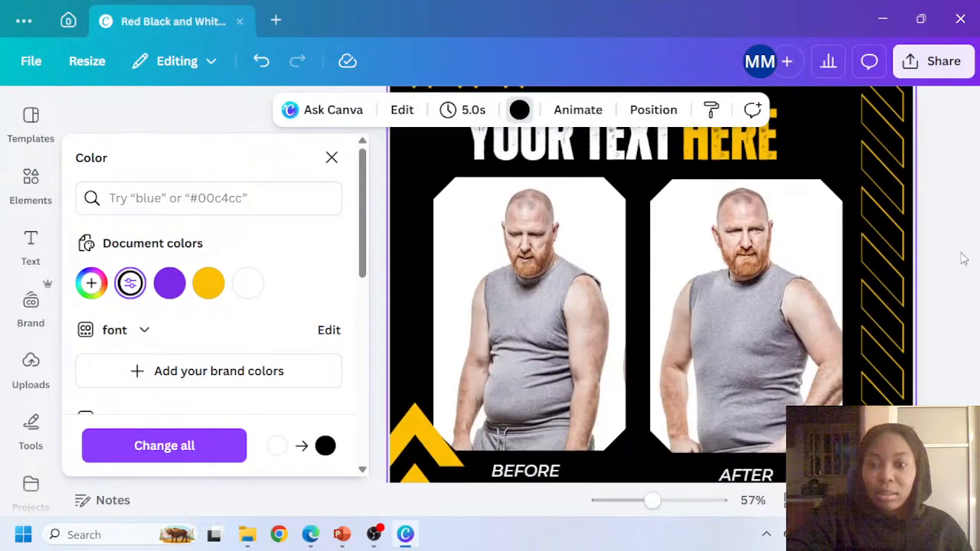
click(963, 259)
scroll(952, 261, down, 2)
scroll(941, 265, down, 1)
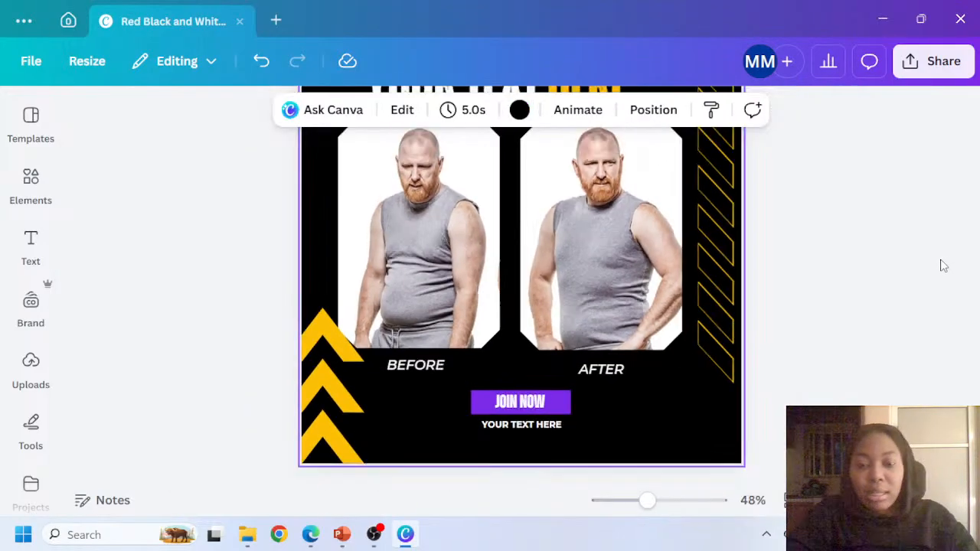
Narrow the JOIN NOW text box to fit around its button and recolor the purple rectangle behind it with the yellow document color
click(557, 413)
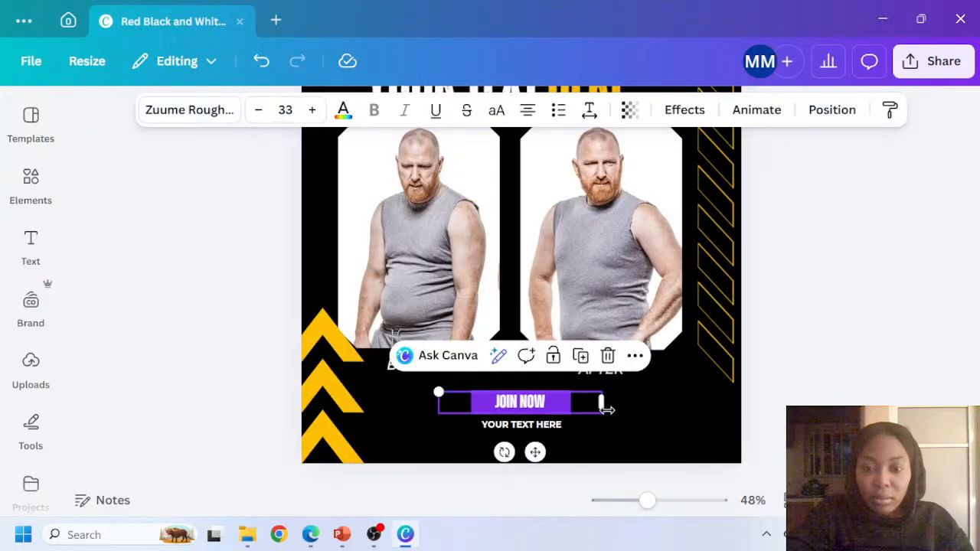
drag(606, 410, 541, 410)
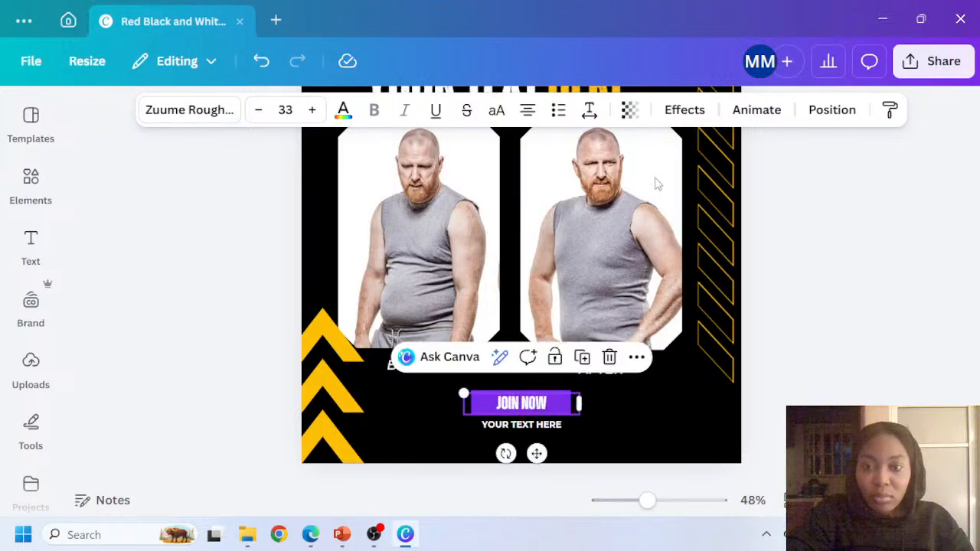
click(833, 110)
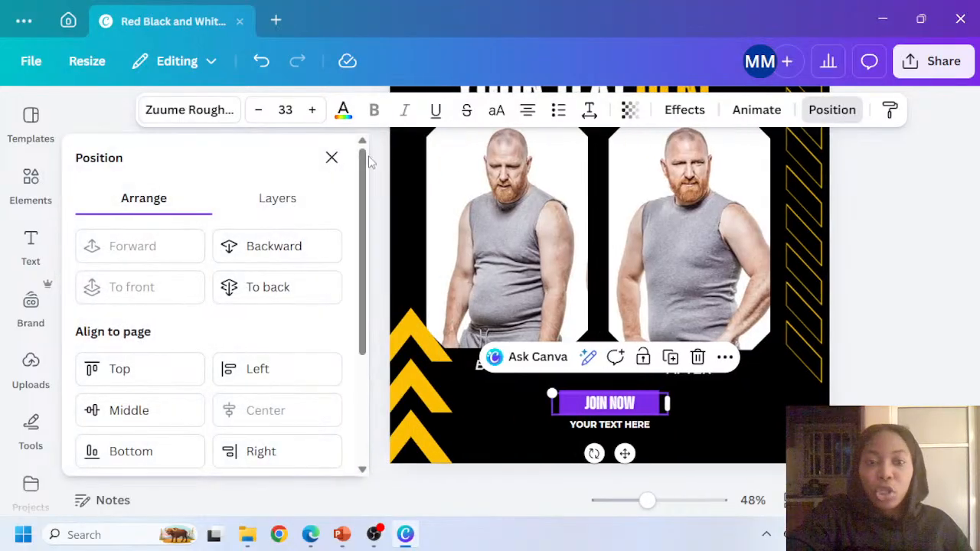
click(277, 198)
scroll(221, 376, down, 3)
click(218, 386)
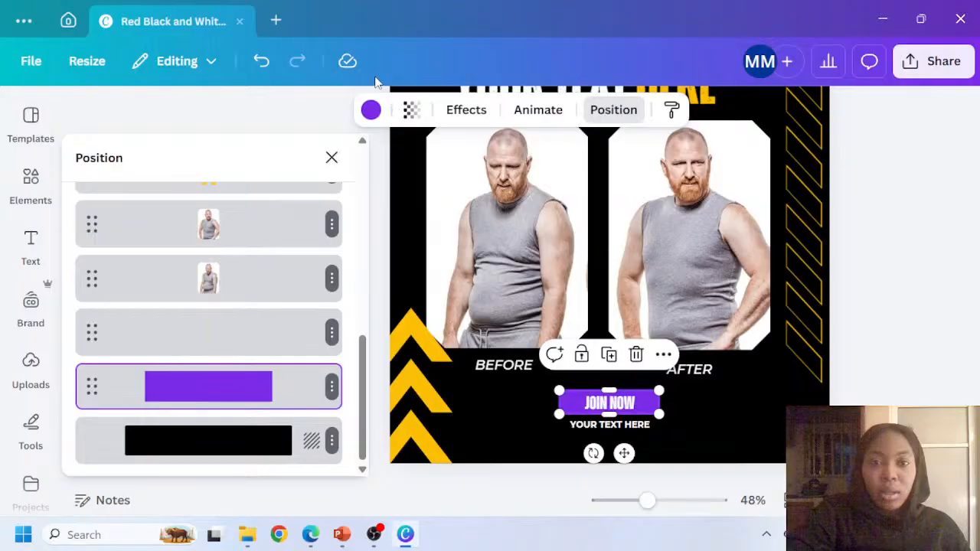
click(371, 105)
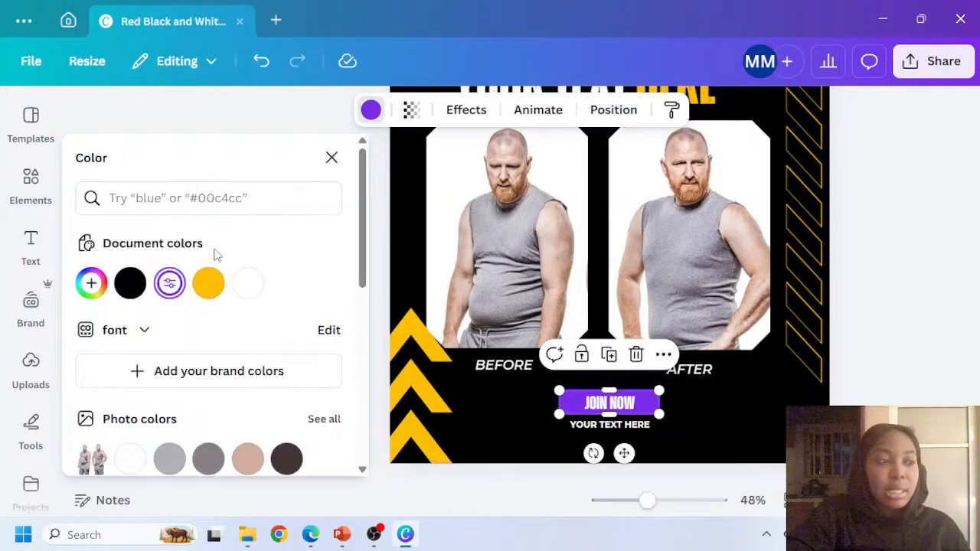
click(211, 282)
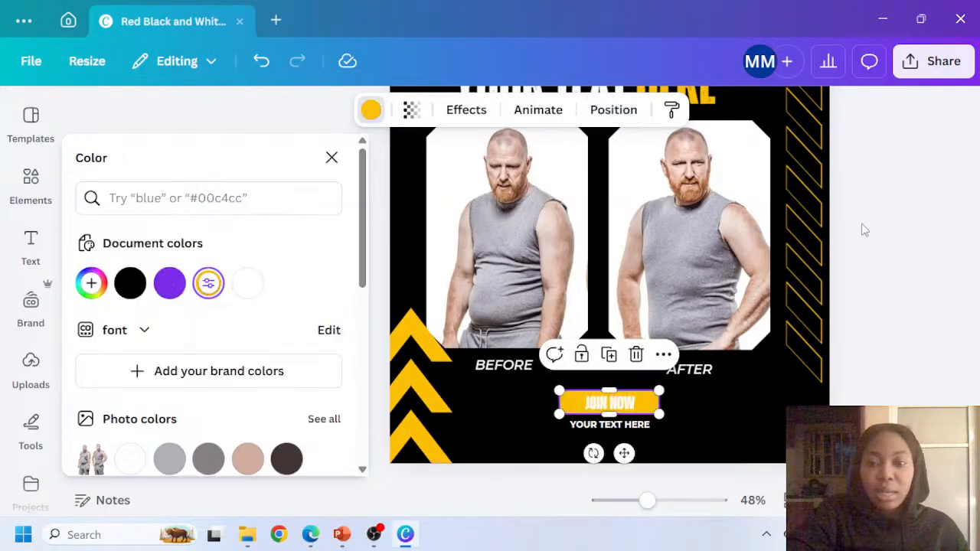
Change the JOIN NOW text color to black from the document colors
click(599, 410)
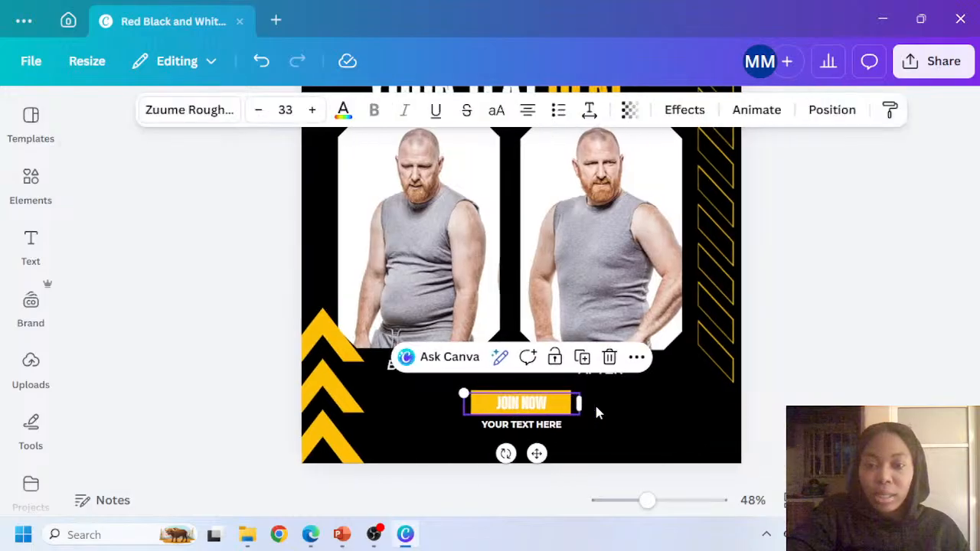
click(343, 109)
click(130, 285)
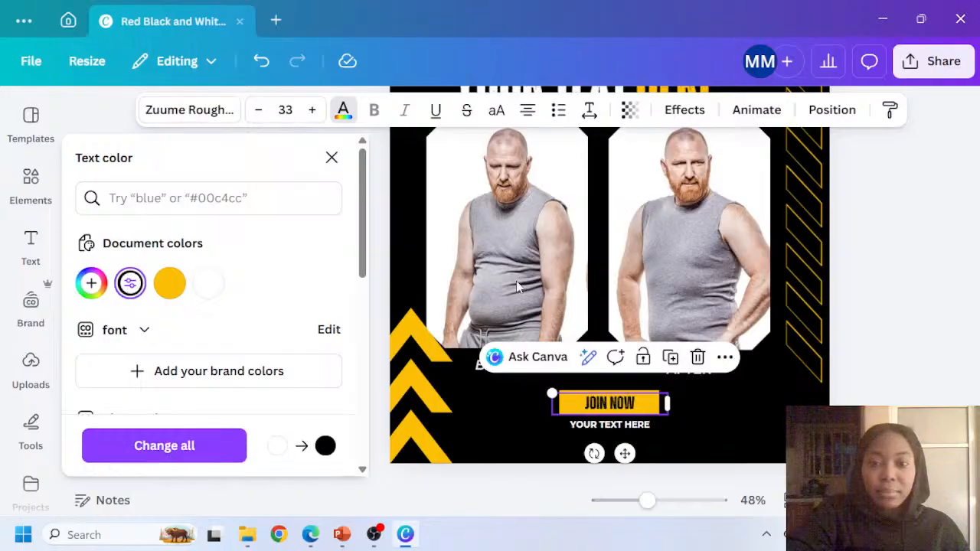
click(893, 319)
scroll(816, 253, down, 1)
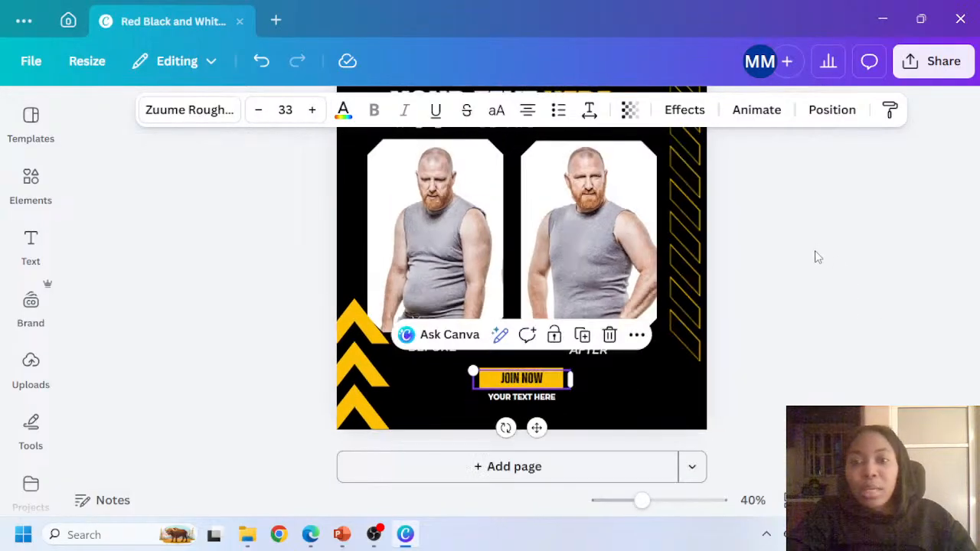
Select both parts of the YOUR TEXT HERE headline on page 8 and nudge them slightly to the right
scroll(813, 257, up, 3)
scroll(816, 259, down, 3)
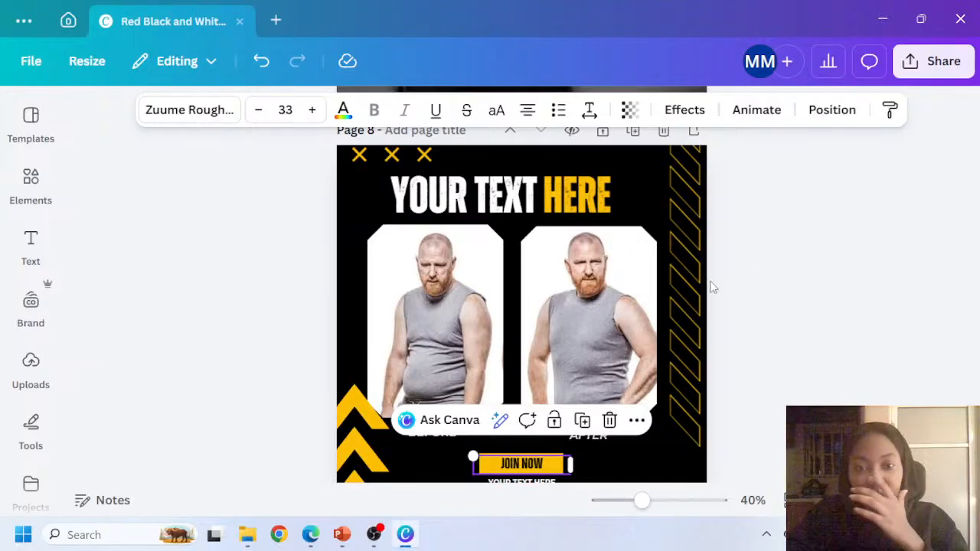
click(470, 201)
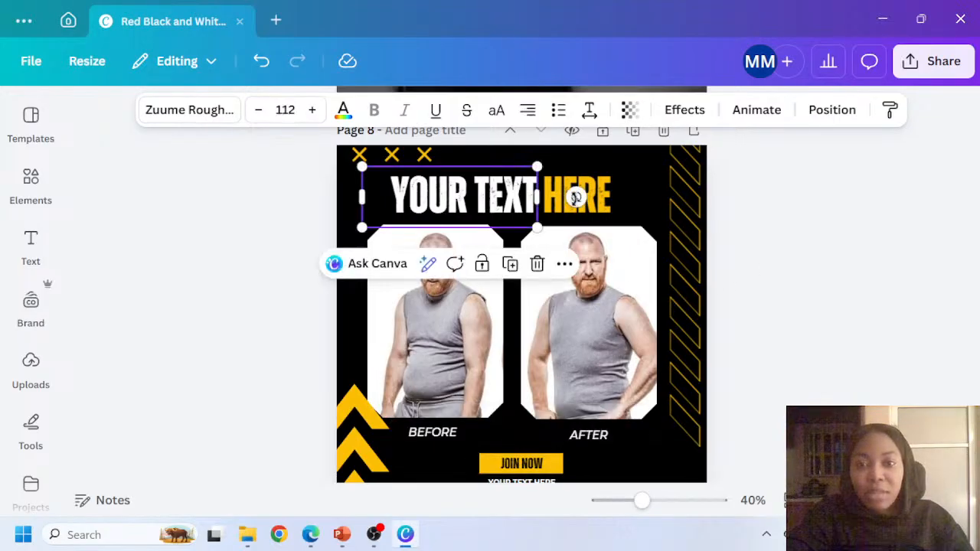
shift+click(564, 185)
drag(565, 185, 565, 186)
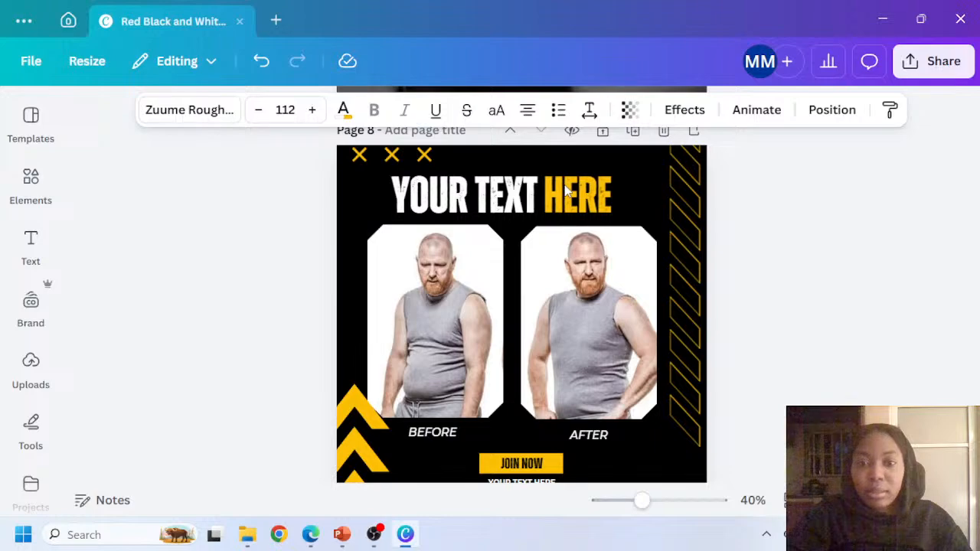
key(Right)
key(Right)
key(Right)
key(Right)
key(Right)
key(Right)
key(Right)
key(Right)
key(Right)
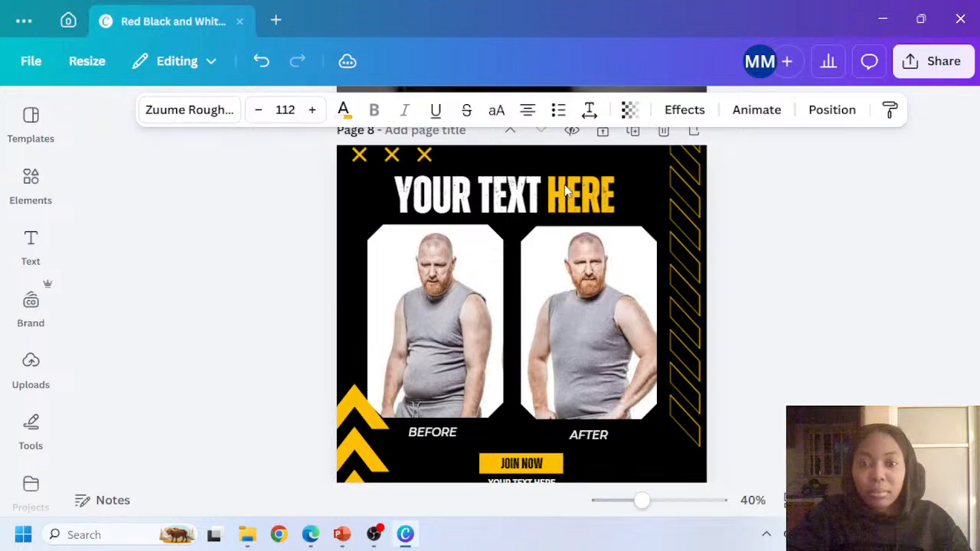
key(Right)
key(Right)
key(Right)
key(Right)
key(Right)
key(Right)
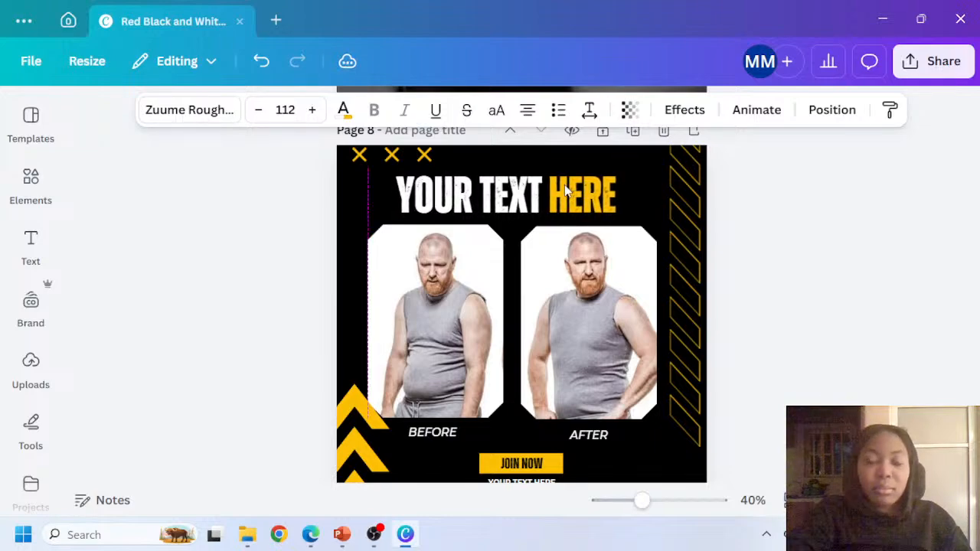
Preview the Live Demo slide in the PowerPoint presentation to check the planned slide types
click(408, 414)
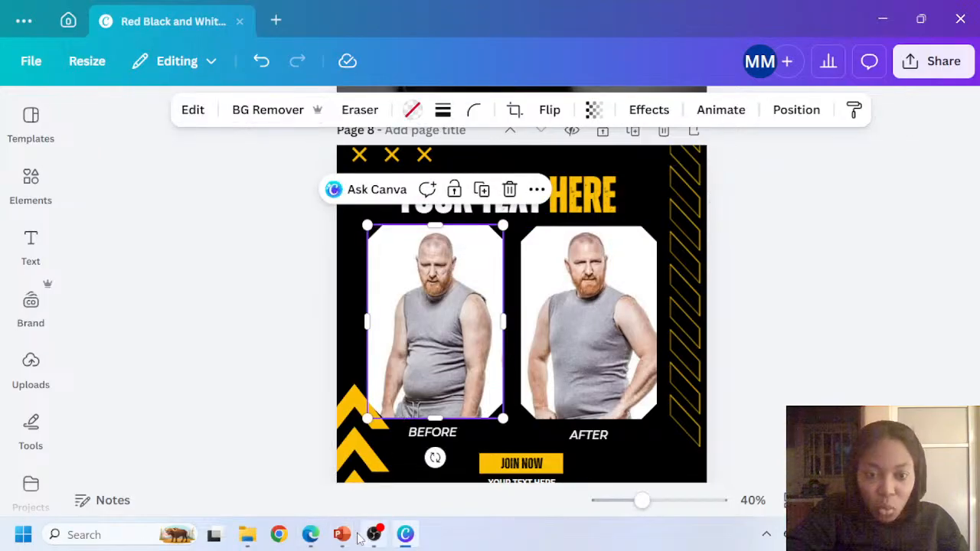
mouse_move(343, 536)
mouse_move(290, 451)
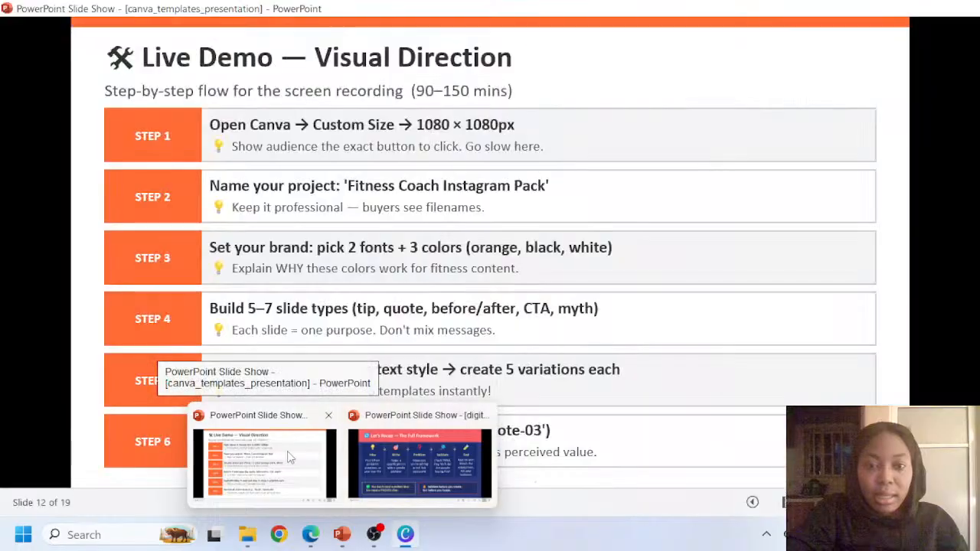
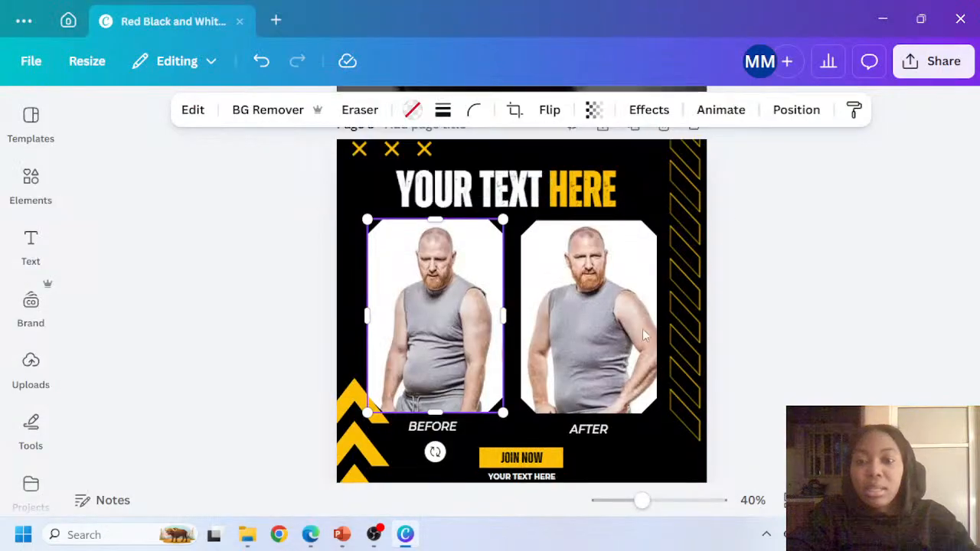
Search the templates for FITNESS MYTH and apply the Dark and Neon Green Abstract Gym Myth vs Fact template to blank page 9
scroll(574, 413, down, 2)
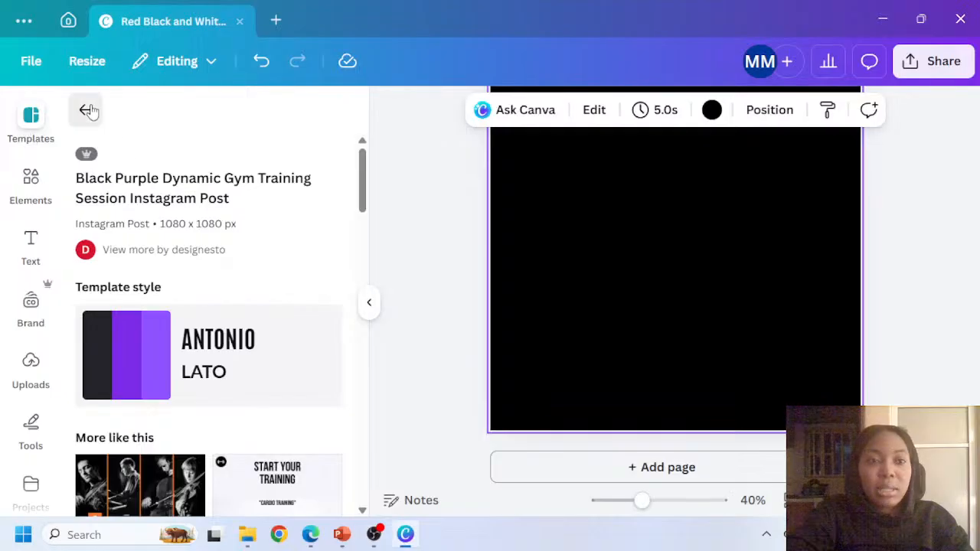
click(88, 111)
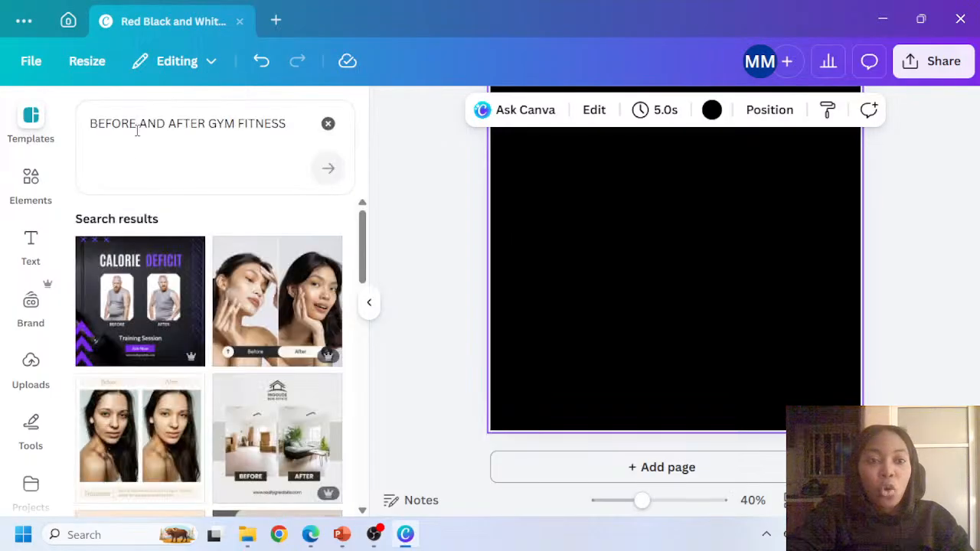
click(137, 130)
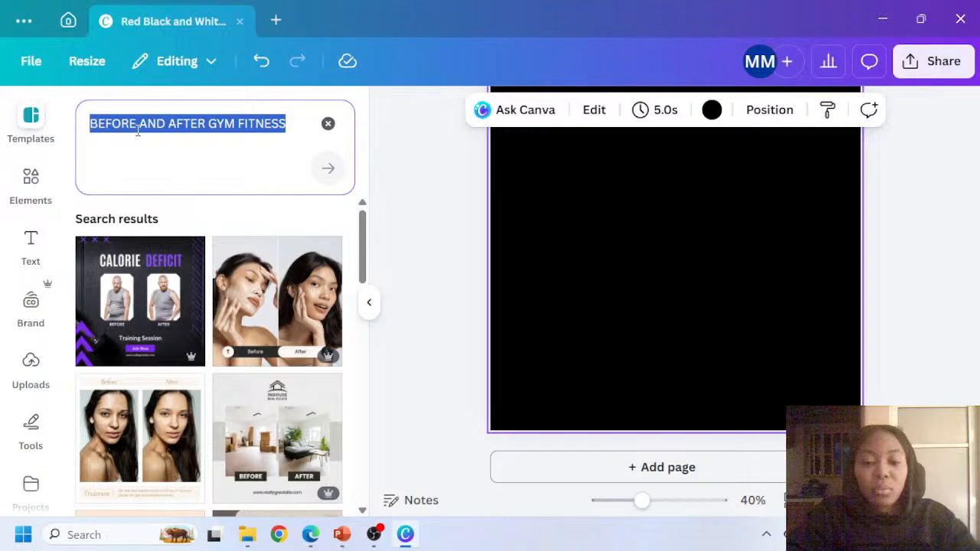
text(FITNE)
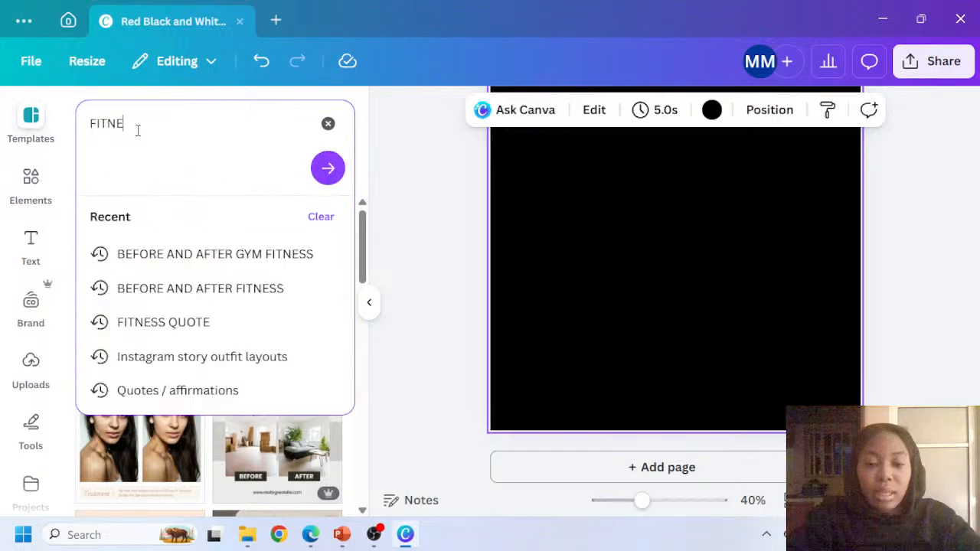
text(SS MYTH)
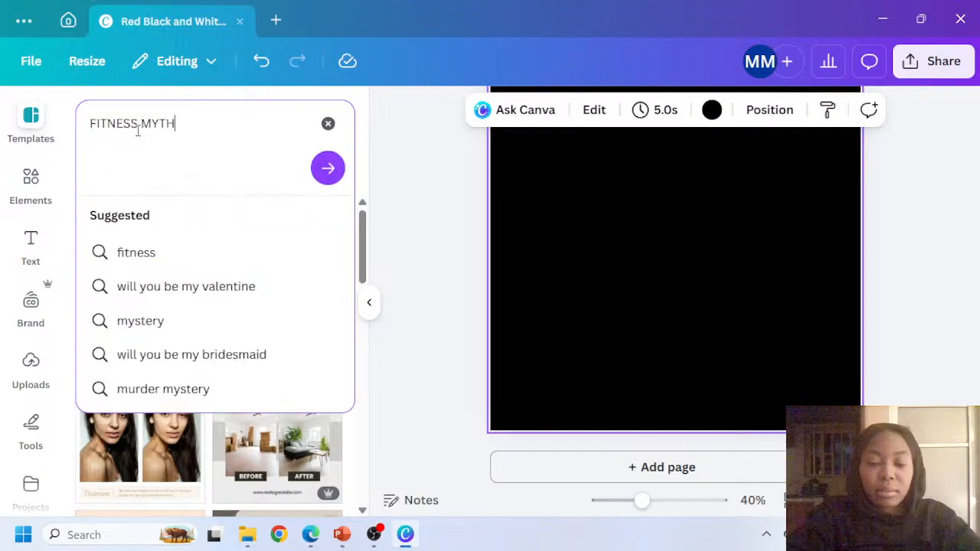
key(Return)
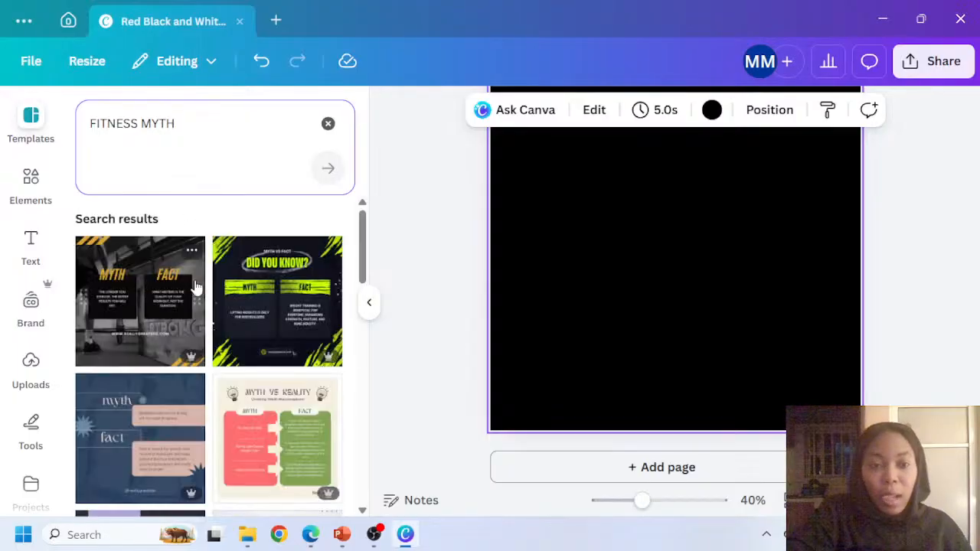
click(273, 308)
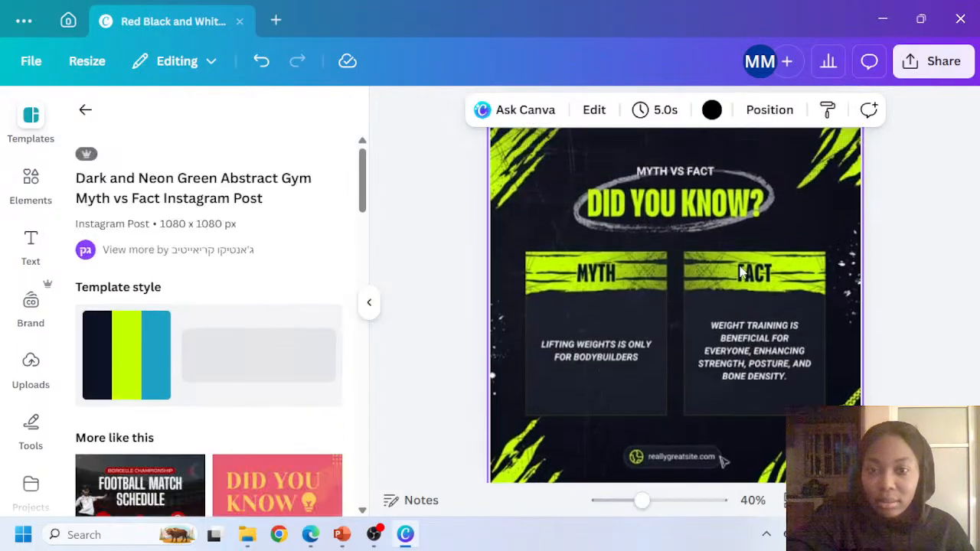
Try applying the Myth vs Fact template's style to page 9, and undo the latest changes
click(517, 178)
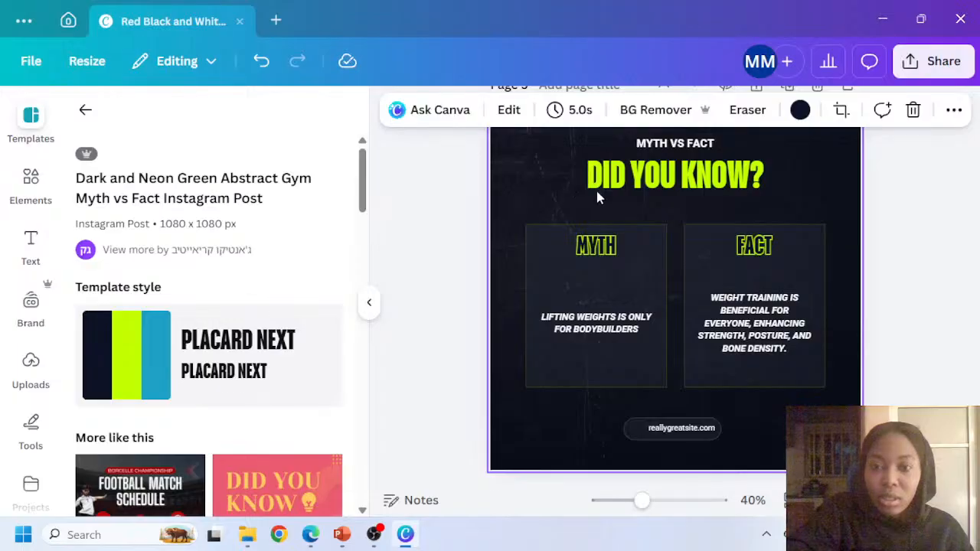
click(127, 366)
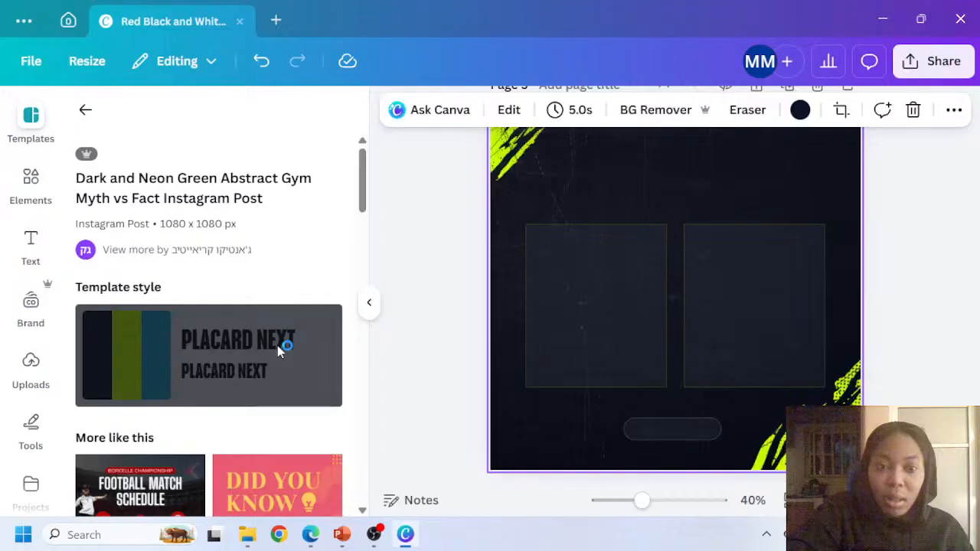
click(262, 63)
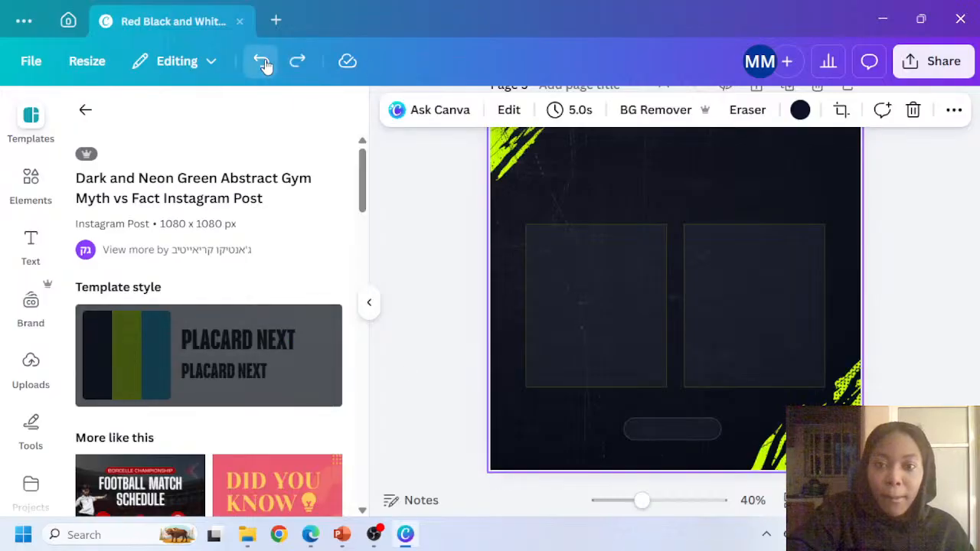
click(262, 62)
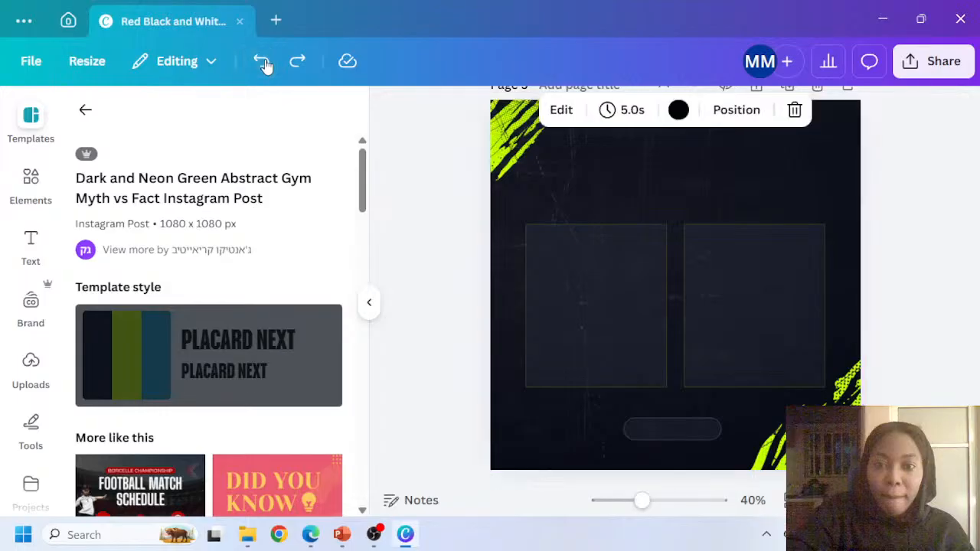
Close the template details and redo the placement of the Myth vs Fact template on page 9
click(368, 306)
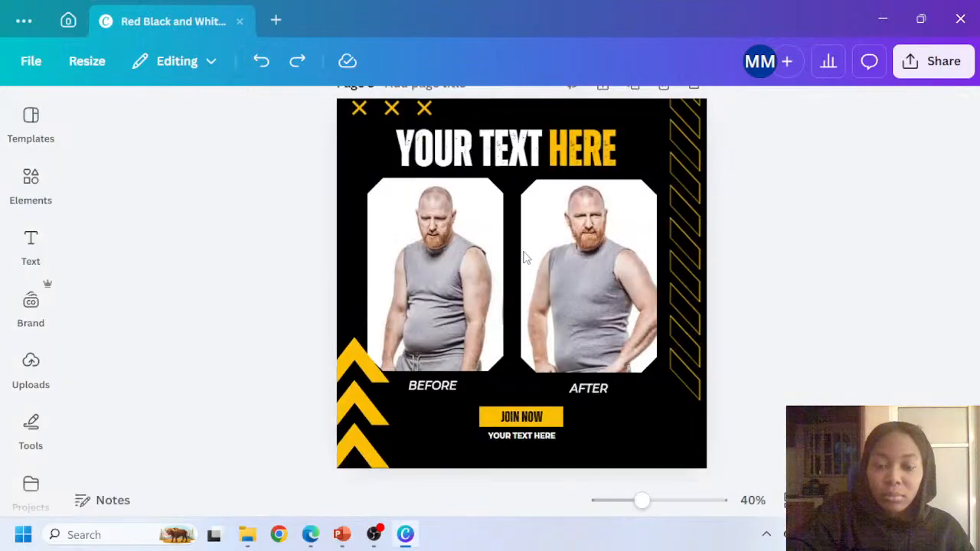
scroll(498, 256, down, 1)
click(296, 62)
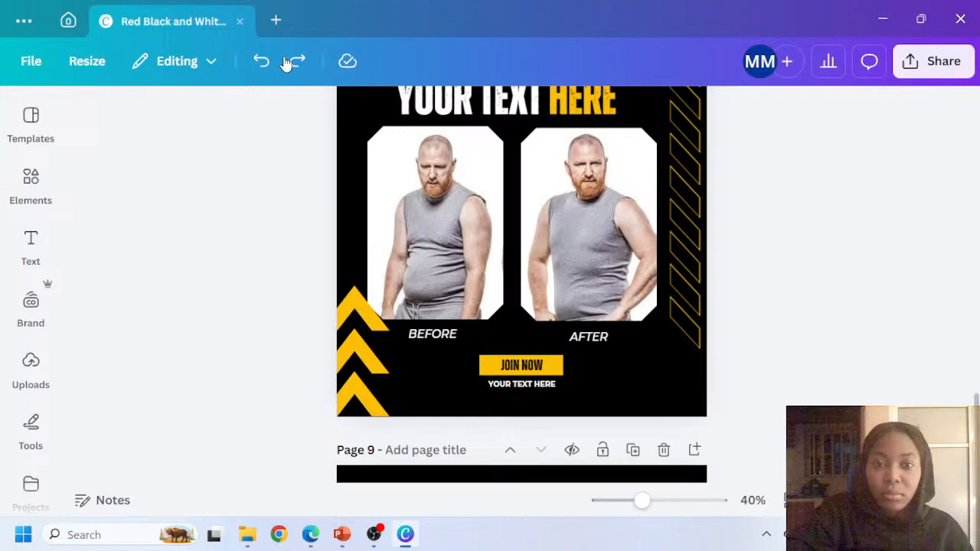
scroll(536, 322, down, 5)
scroll(608, 421, down, 1)
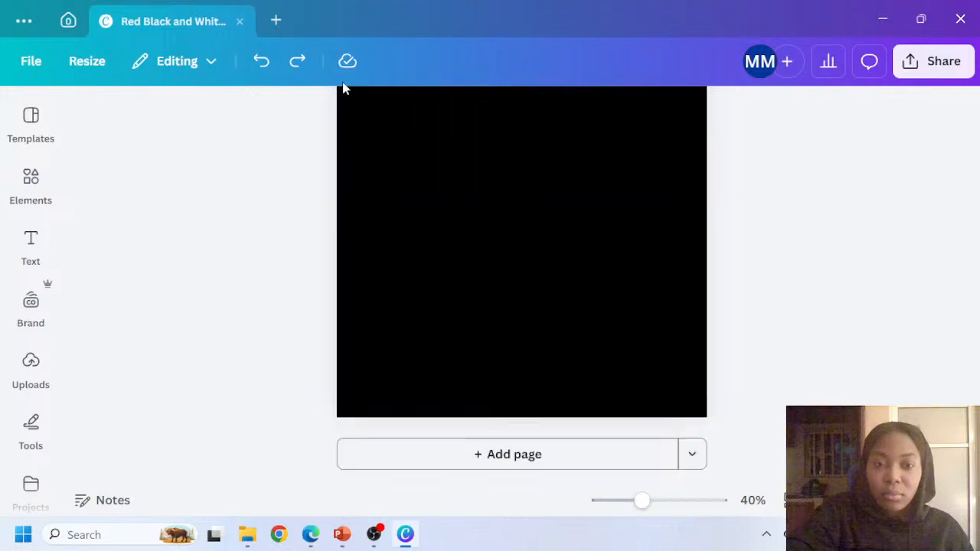
click(297, 61)
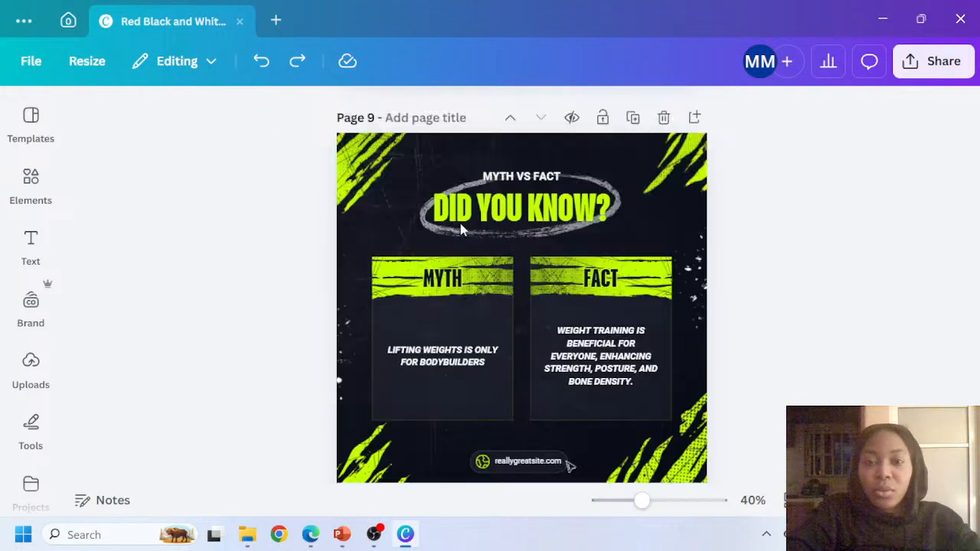
Recolor the DID YOU KNOW? heading on page 9 with the yellow document color
click(491, 214)
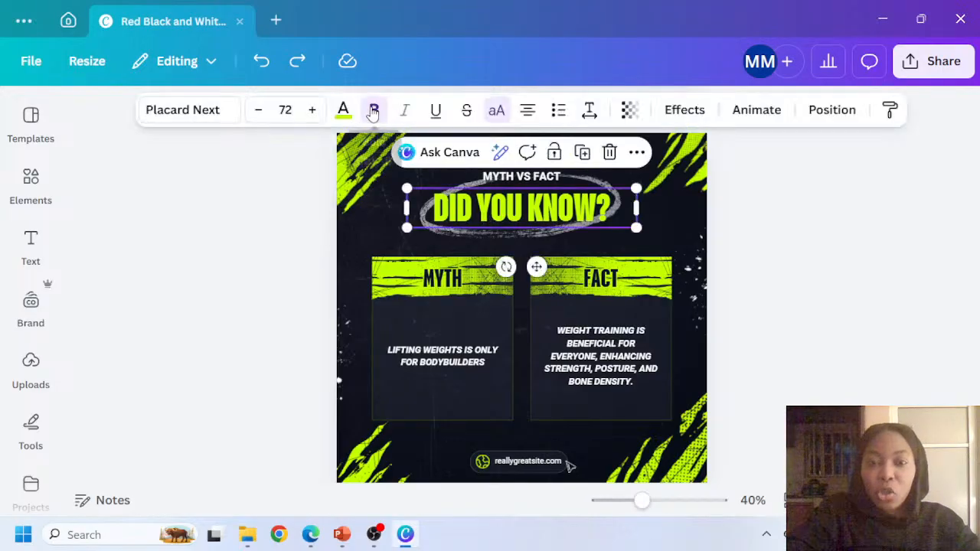
click(343, 109)
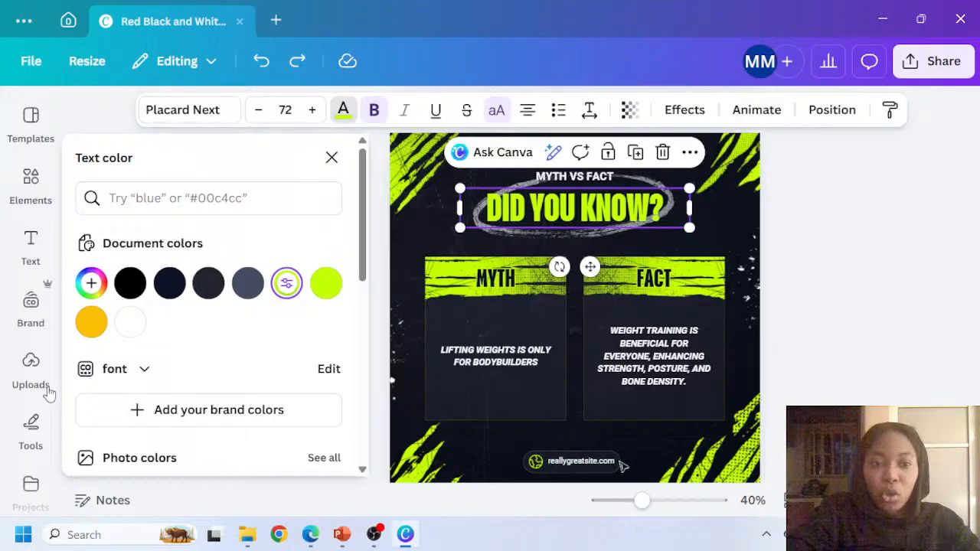
click(91, 323)
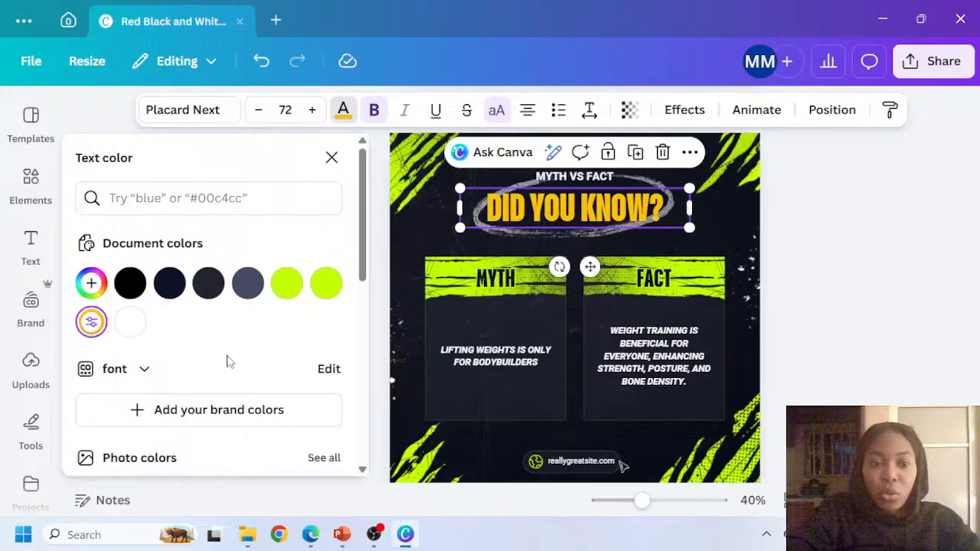
Recolor the lime green MYTH banner on page 9 with yellow #fdc005 and apply that color change to all matching elements
scroll(227, 362, down, 3)
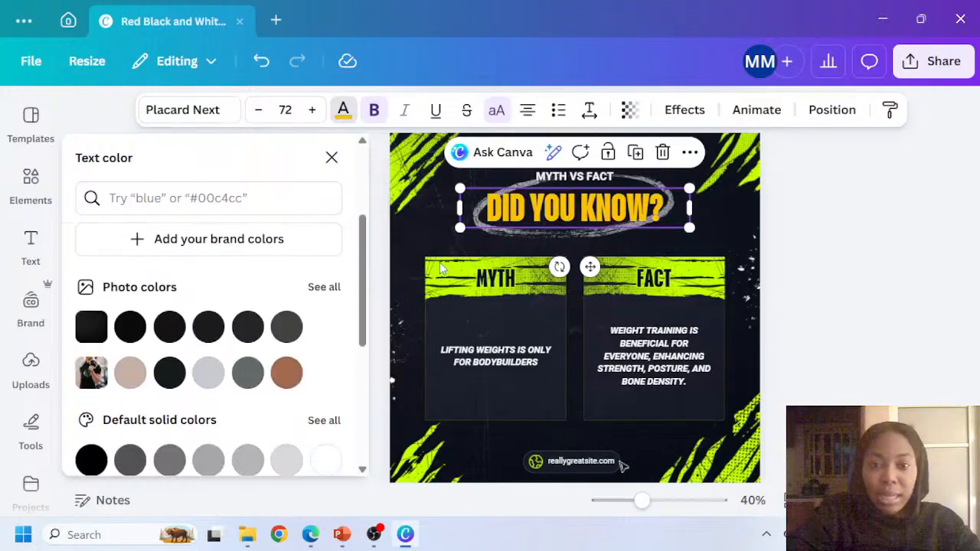
click(440, 268)
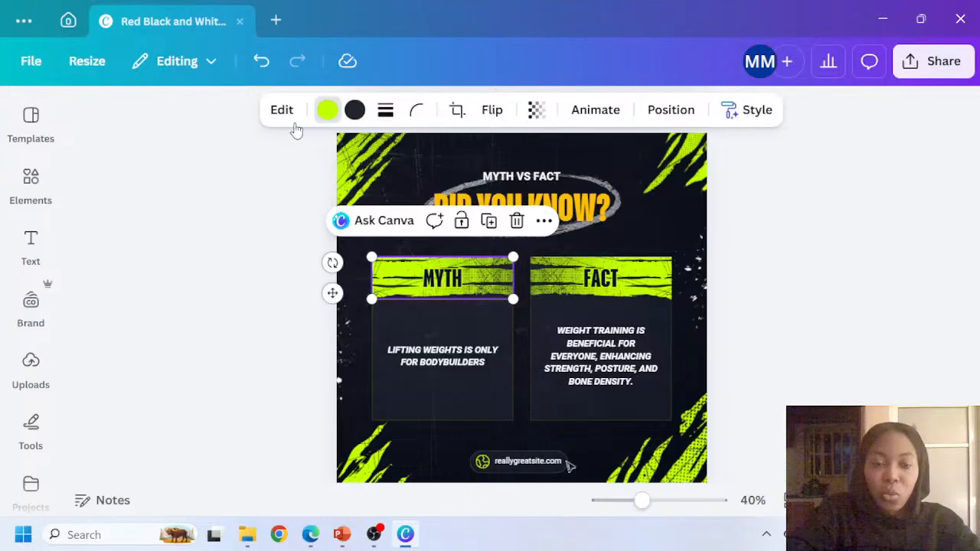
click(327, 110)
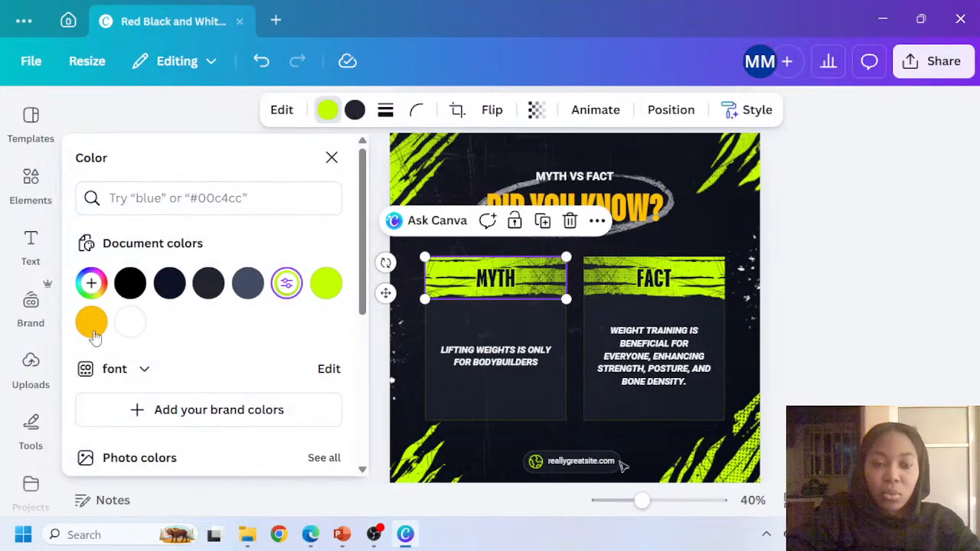
click(92, 327)
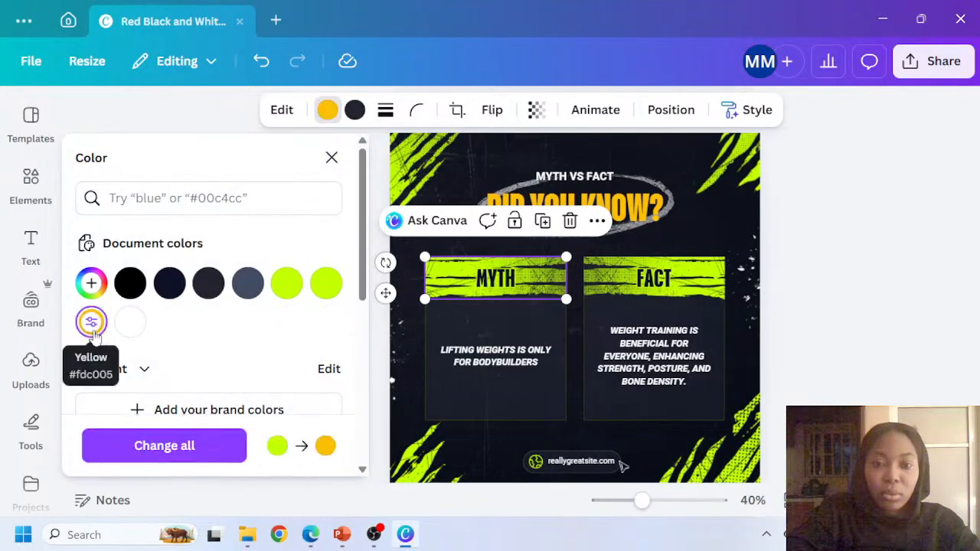
click(184, 448)
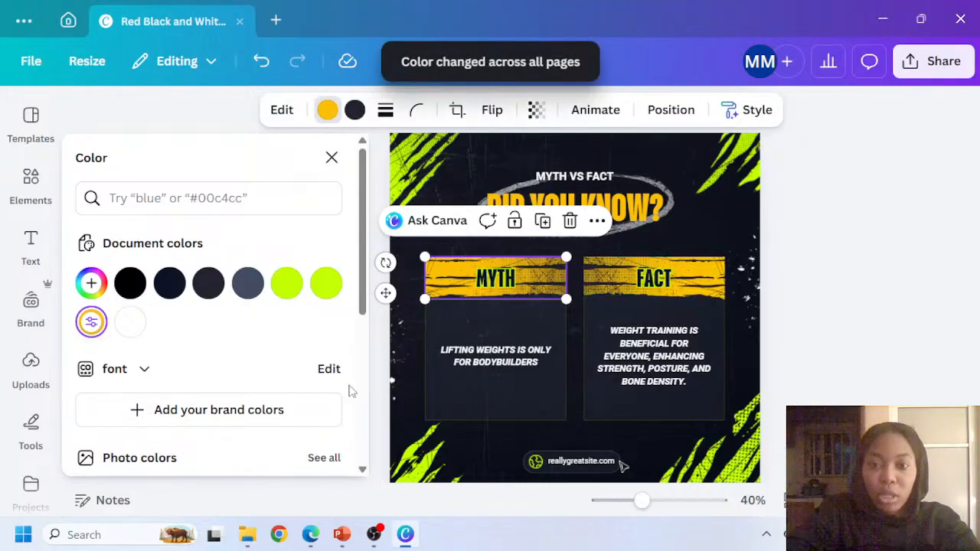
click(741, 156)
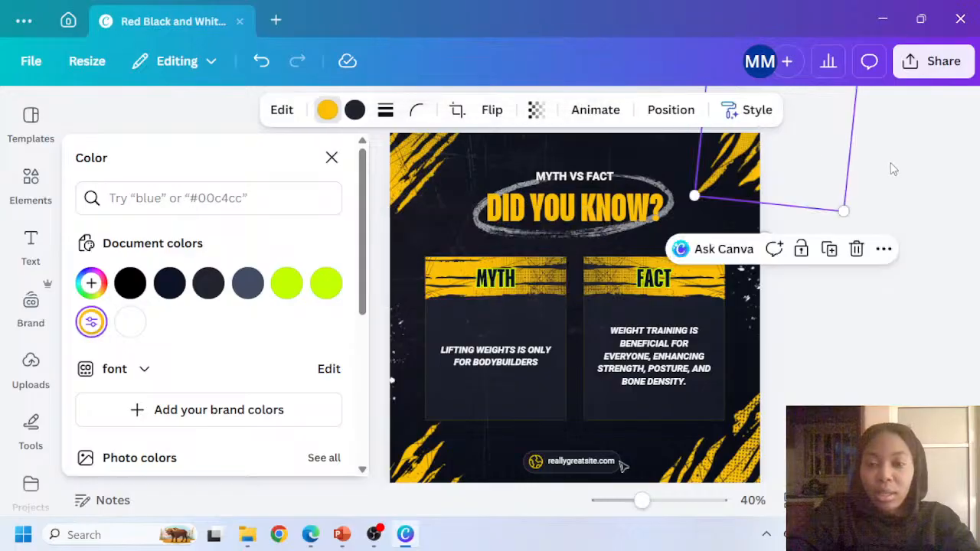
scroll(870, 234, down, 2)
scroll(578, 396, up, 3)
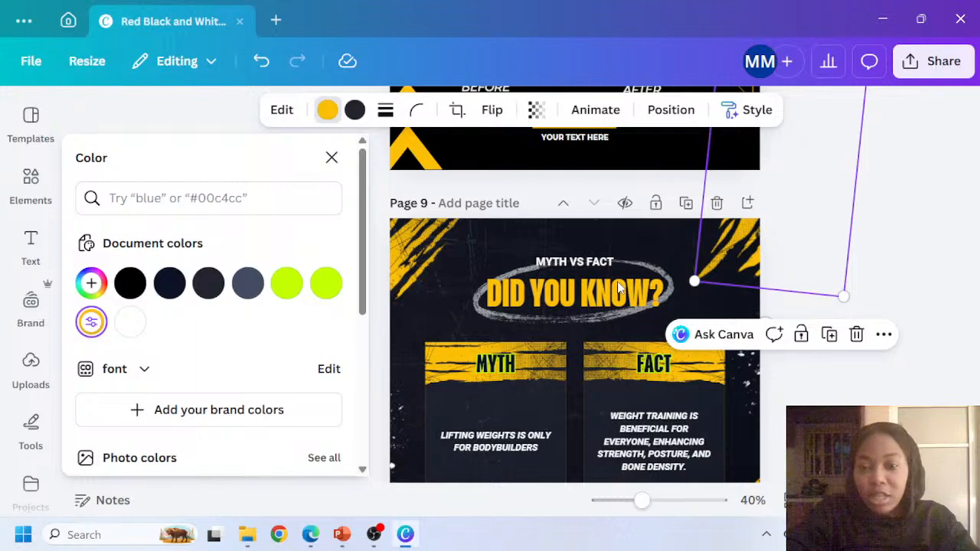
Copy the text style of YOUR TEXT HERE on page 8 onto the MYTH VS FACT subtitle on page 9
click(565, 265)
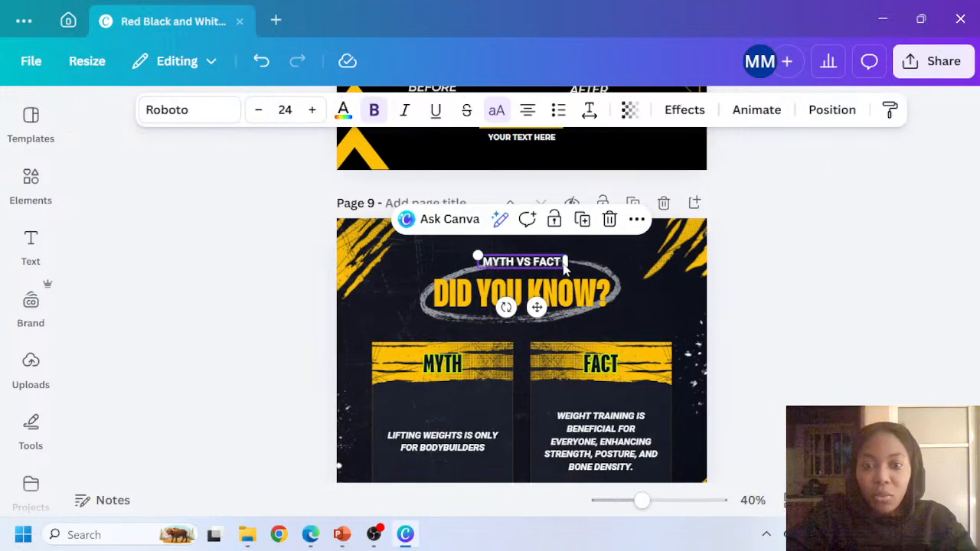
scroll(551, 253, up, 3)
click(538, 313)
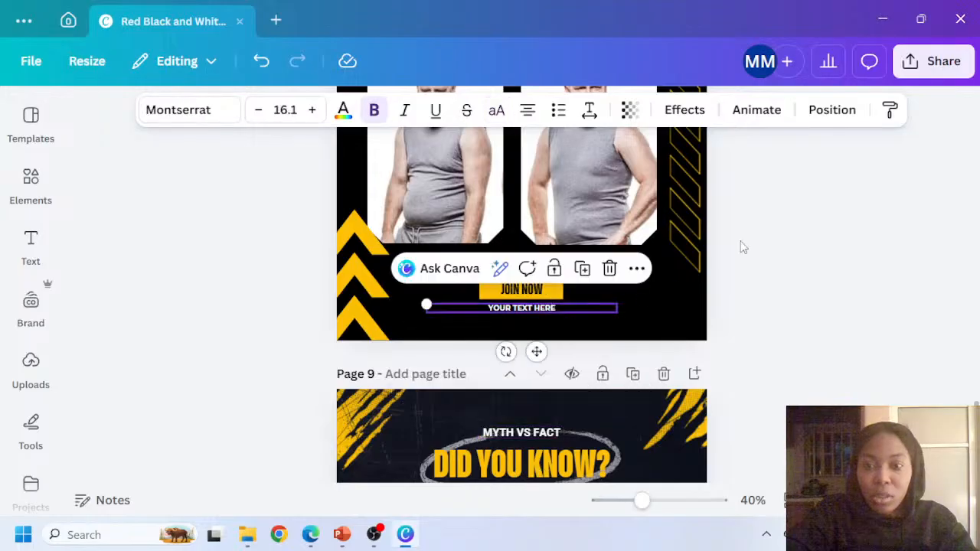
click(890, 110)
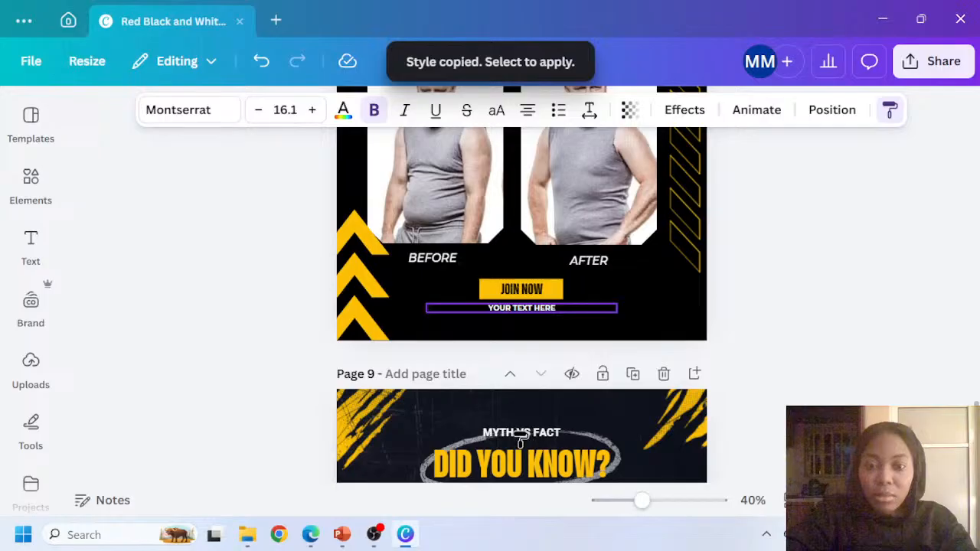
click(520, 433)
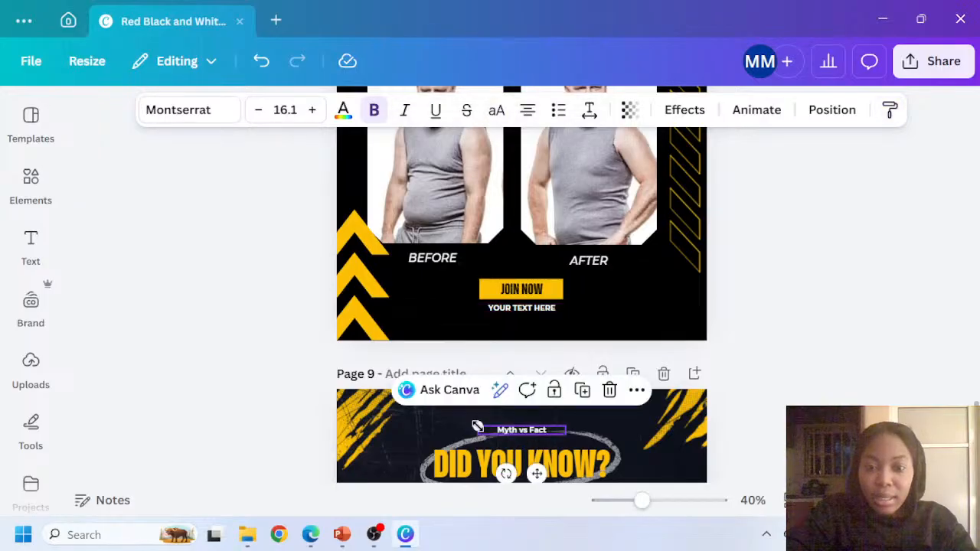
Enlarge the Myth vs Fact subtitle to about size 31.7 and center it above the DID YOU KNOW? heading
drag(474, 426, 392, 418)
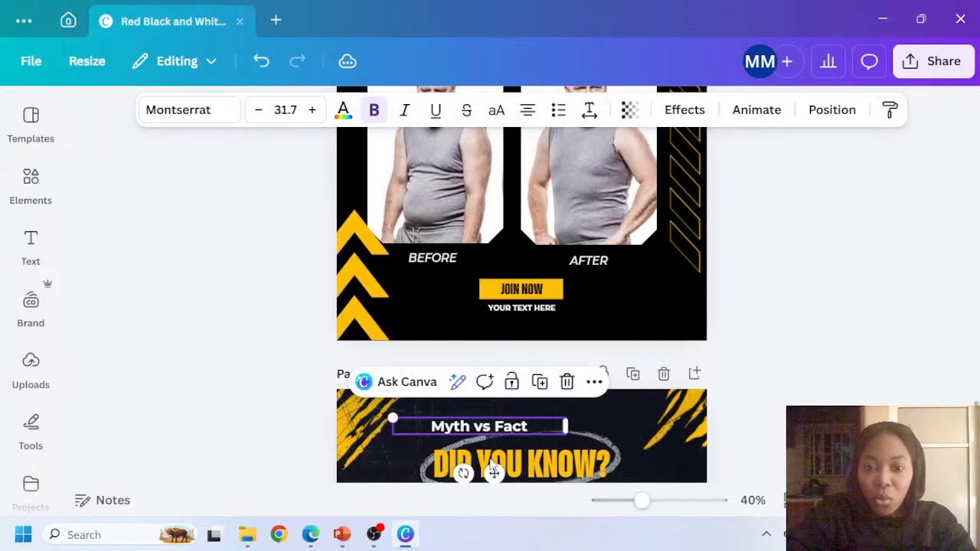
drag(495, 472, 551, 452)
scroll(556, 436, down, 2)
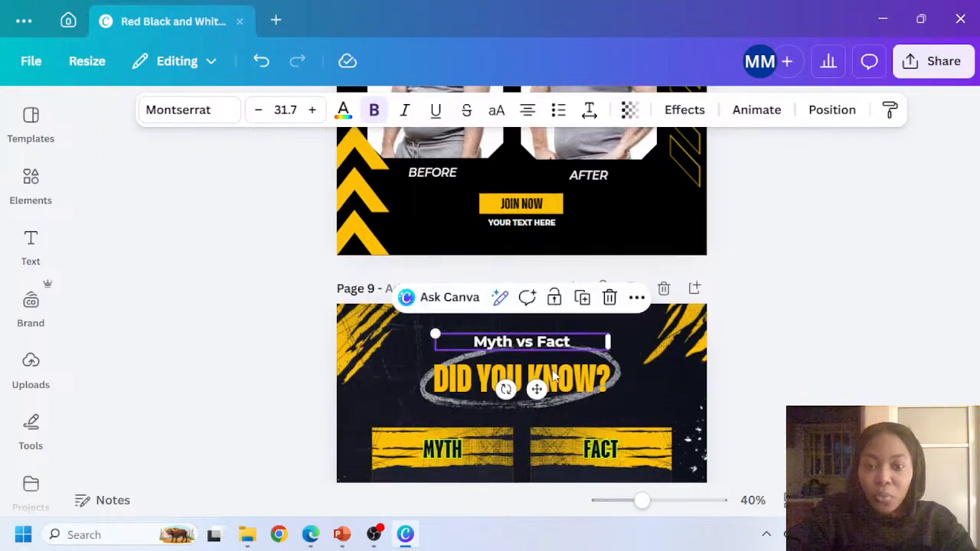
Search the fonts for zumme with the DID YOU KNOW? heading on page 9 selected
click(561, 381)
scroll(563, 380, up, 4)
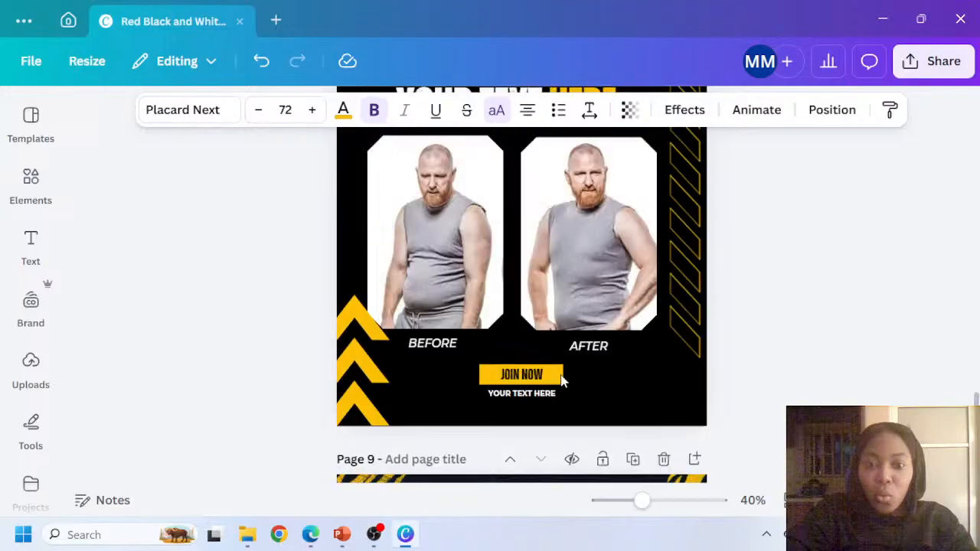
click(223, 110)
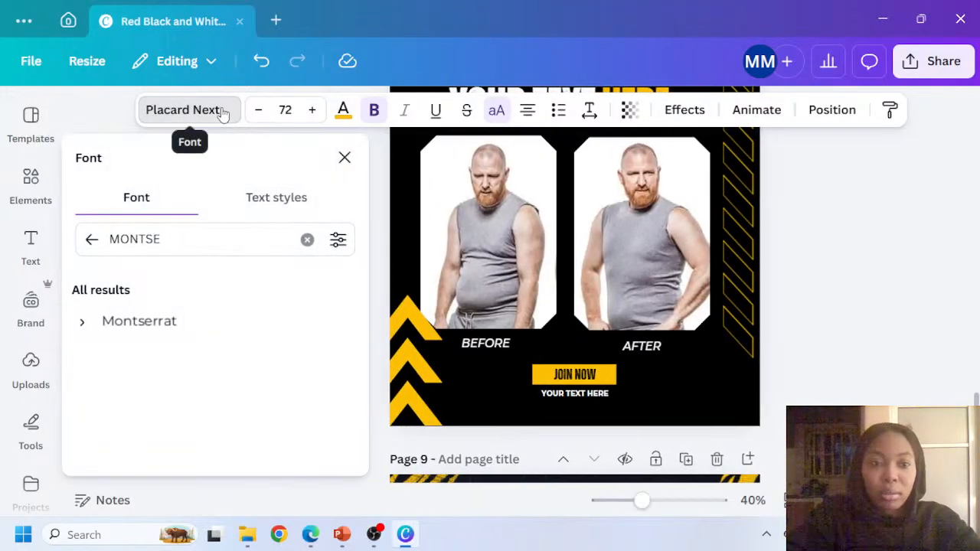
click(153, 246)
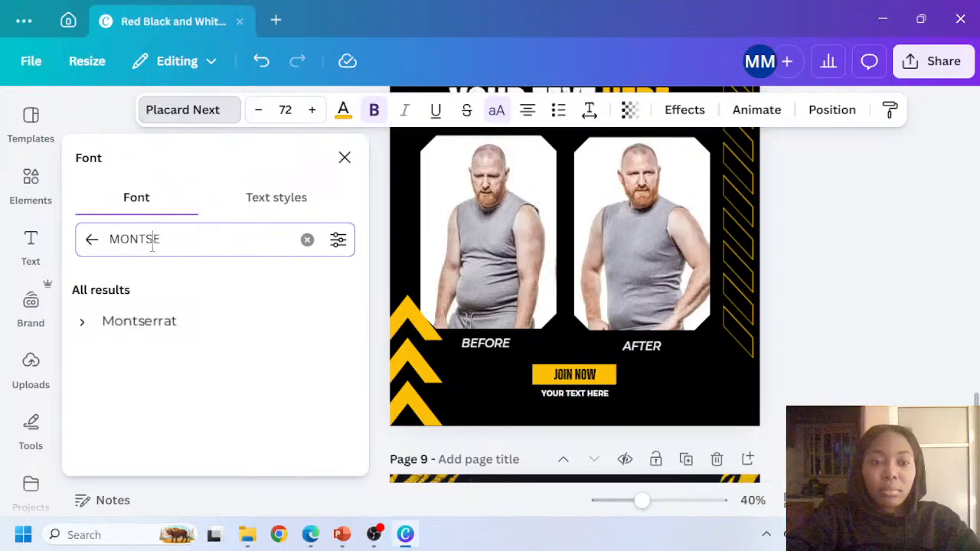
double_click(153, 247)
text(zumme)
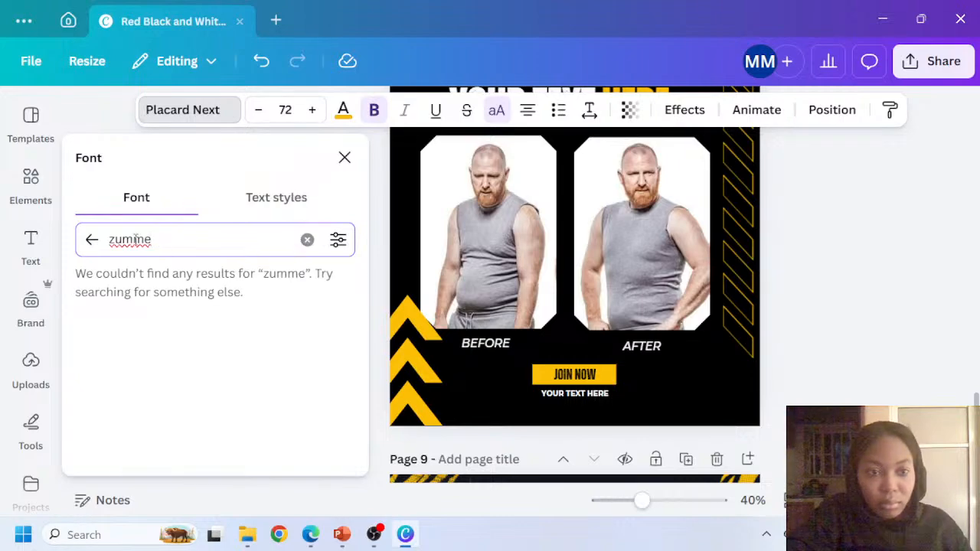
Check the font name of the page 8 heading, search for zuume, and set the DID YOU KNOW? heading to Zuume Rough Bold
scroll(490, 241, down, 3)
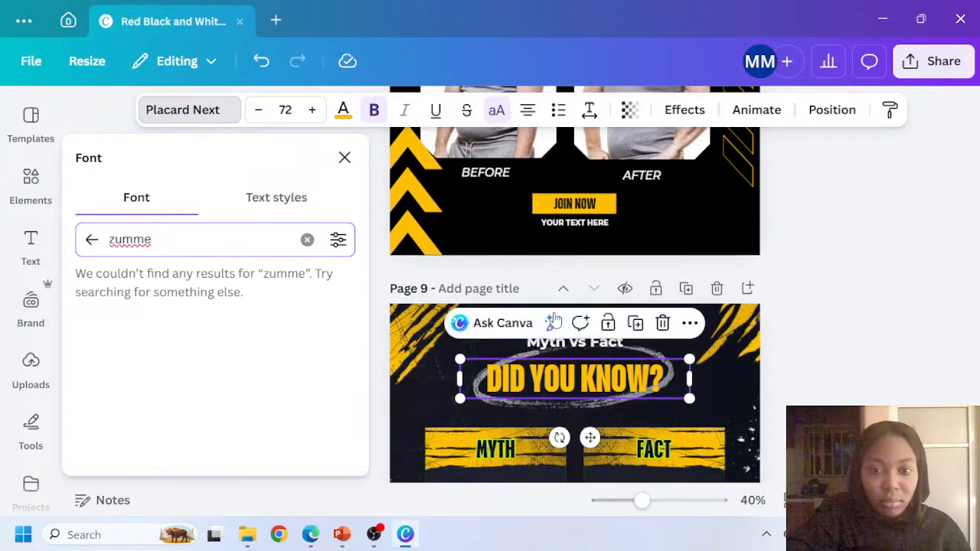
scroll(557, 250, up, 5)
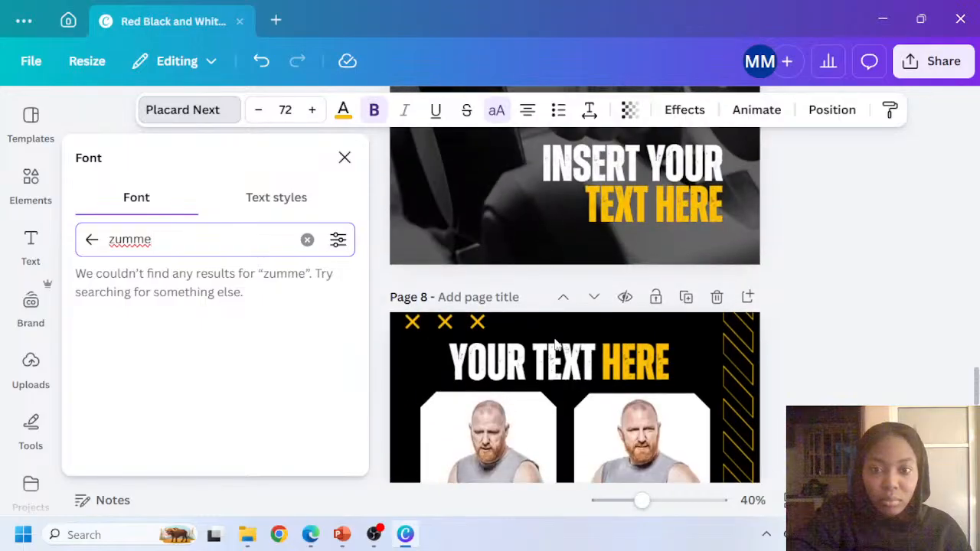
click(558, 384)
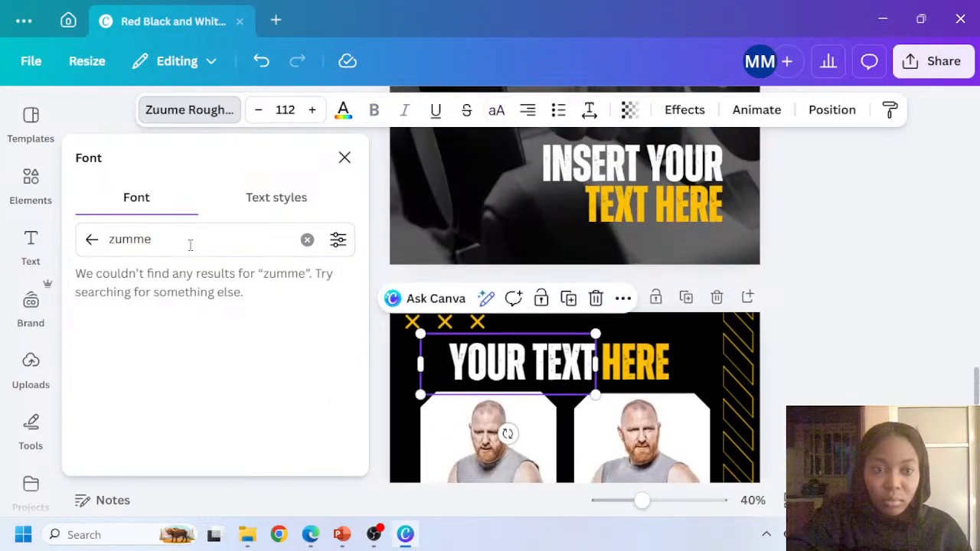
scroll(525, 259, down, 5)
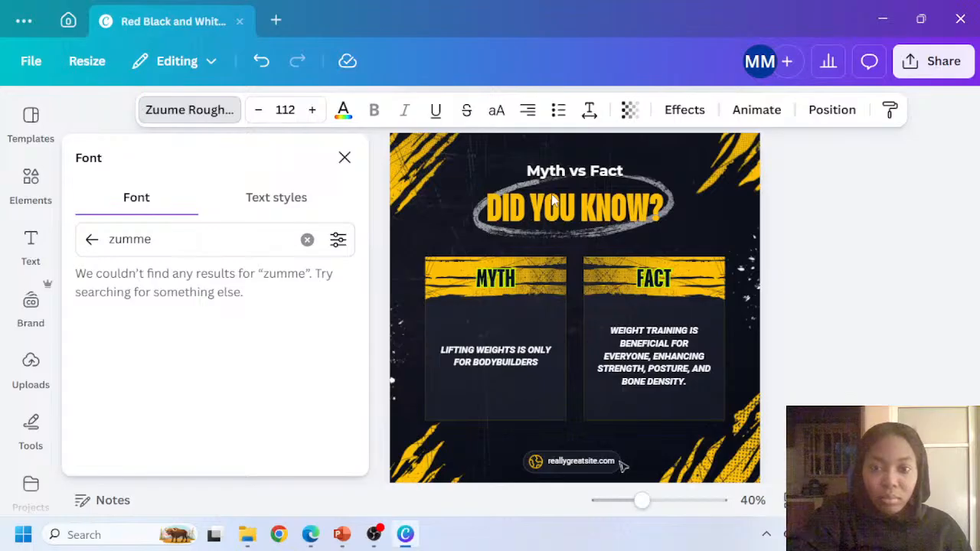
click(557, 208)
click(125, 247)
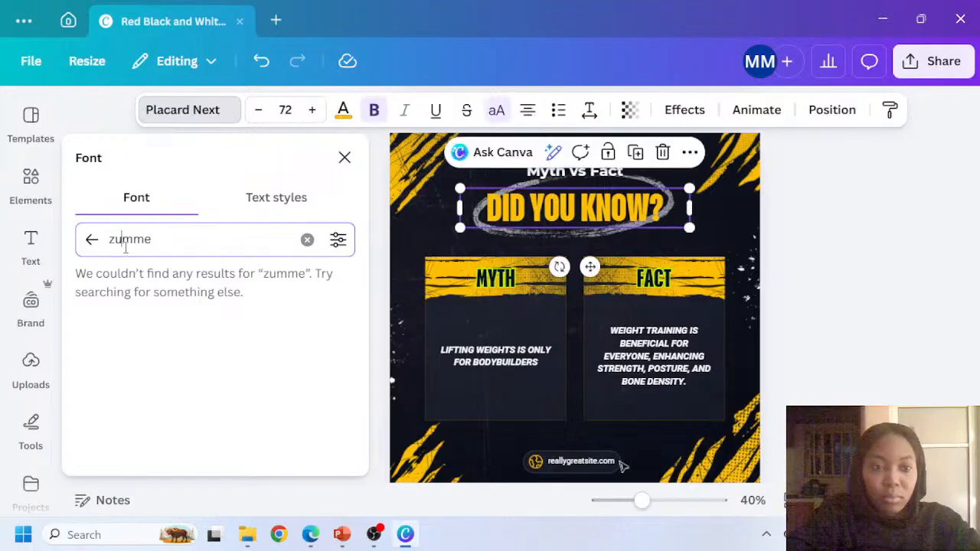
text(u)
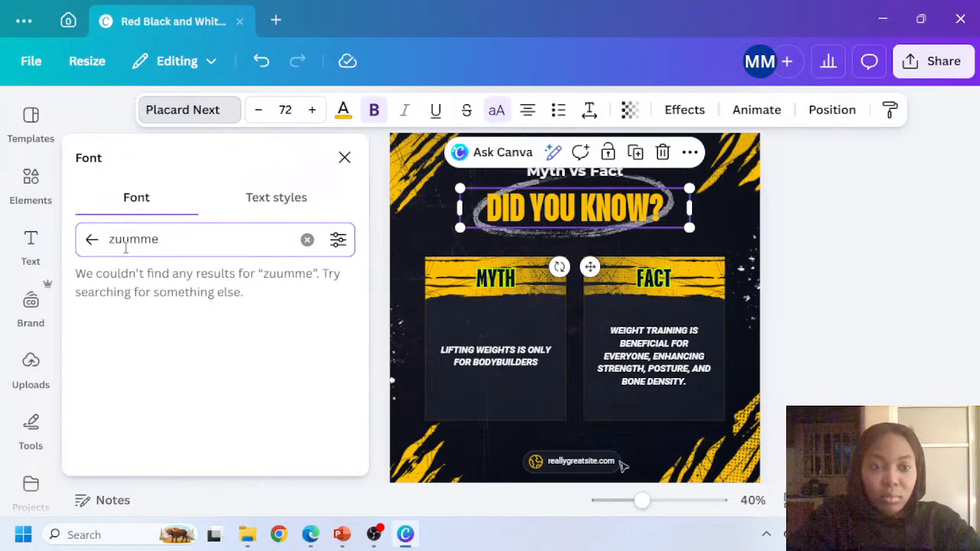
key(Delete)
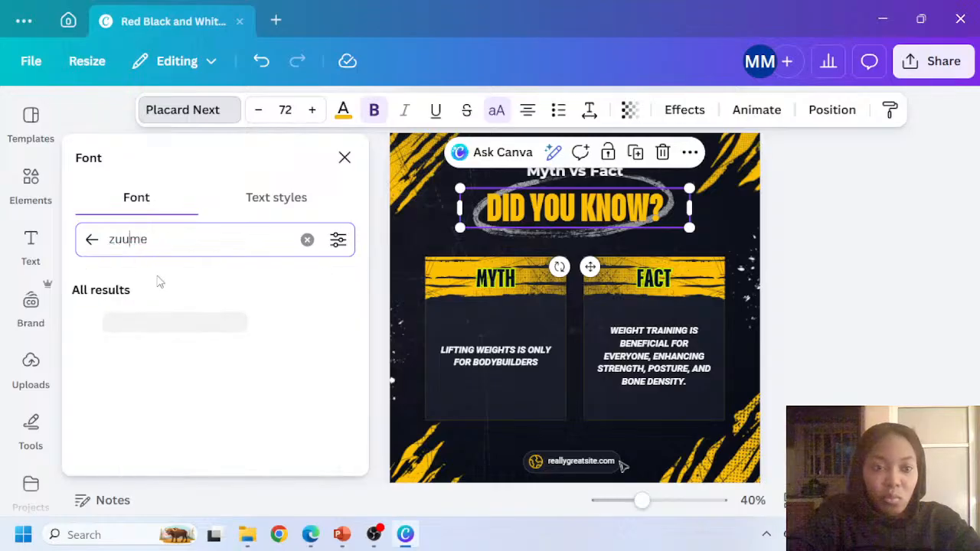
click(170, 329)
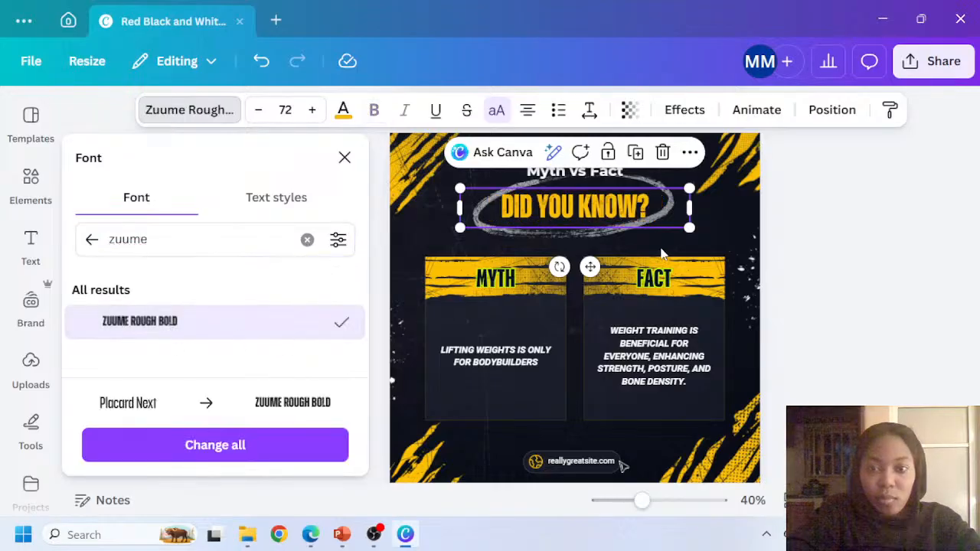
Increase the font size of the DID YOU KNOW? heading on page 9 to 91
click(313, 109)
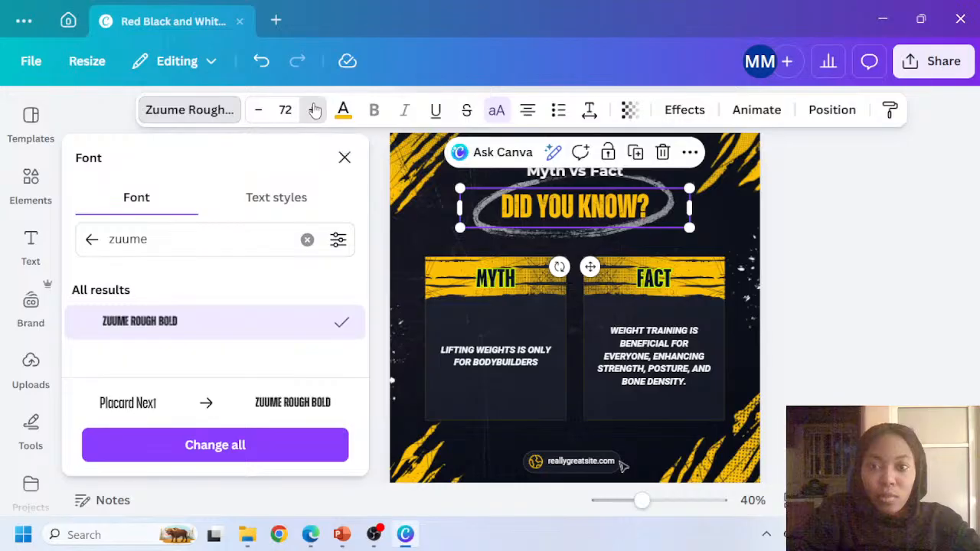
click(314, 110)
click(313, 109)
click(315, 109)
click(315, 110)
click(315, 109)
click(315, 110)
click(314, 110)
click(315, 109)
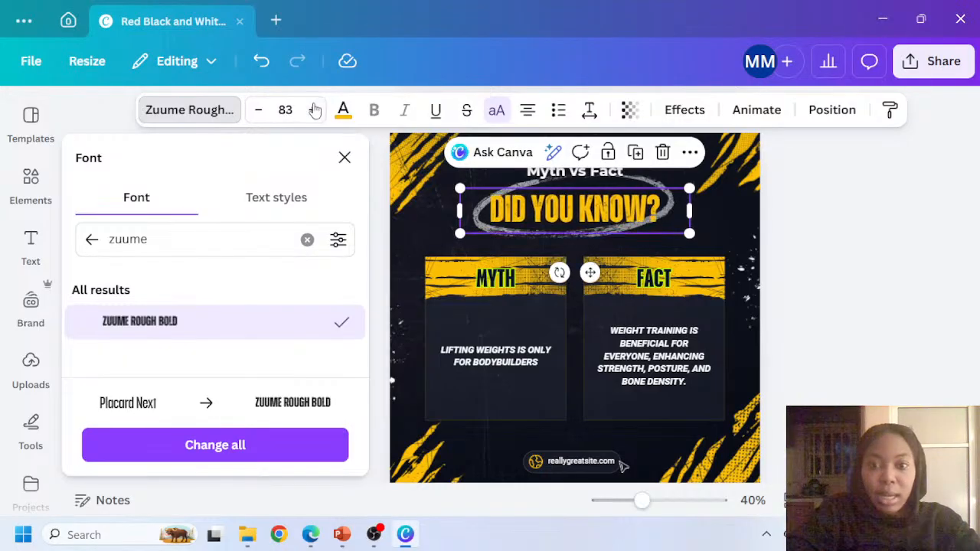
click(315, 109)
click(315, 110)
click(315, 109)
click(314, 109)
click(314, 110)
click(314, 109)
click(314, 110)
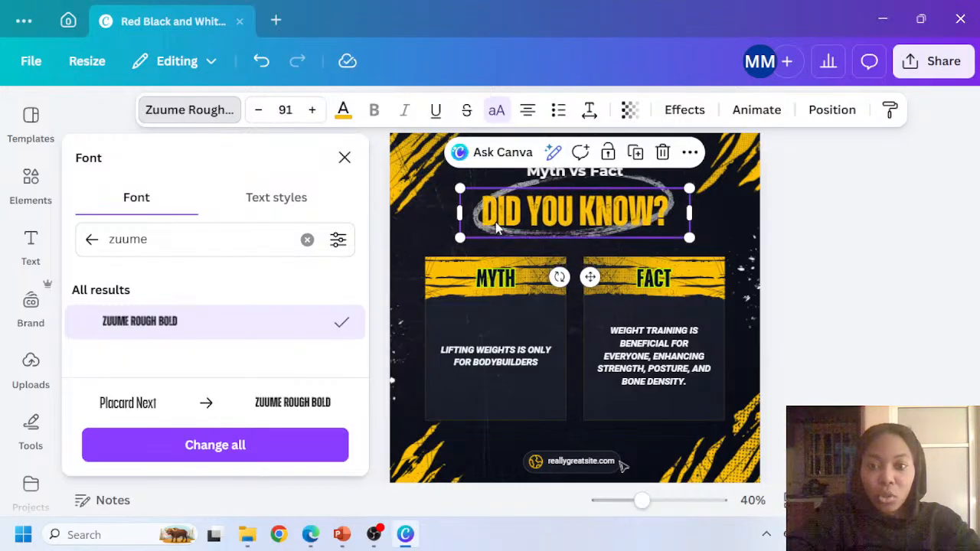
Remove the green outline effect from the MYTH and FACT labels on page 9
click(508, 285)
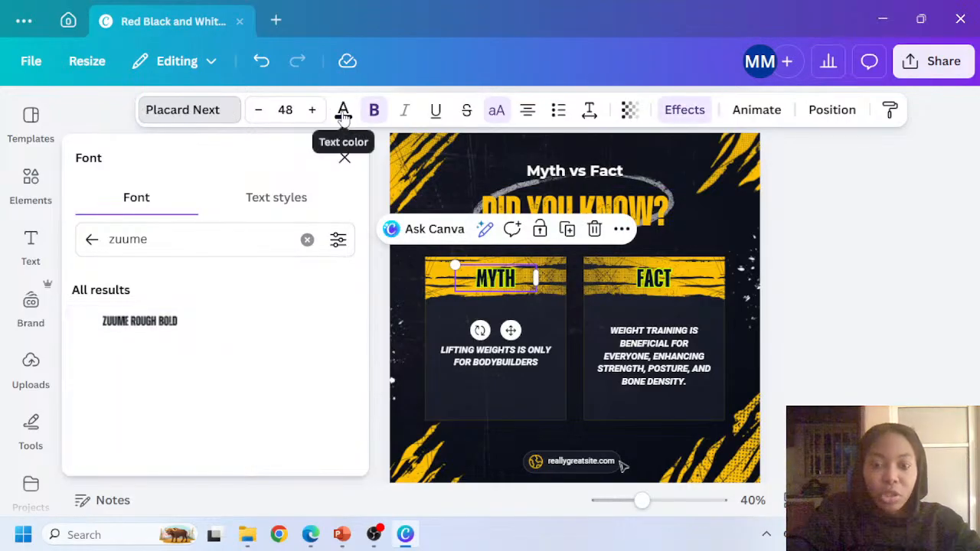
click(684, 110)
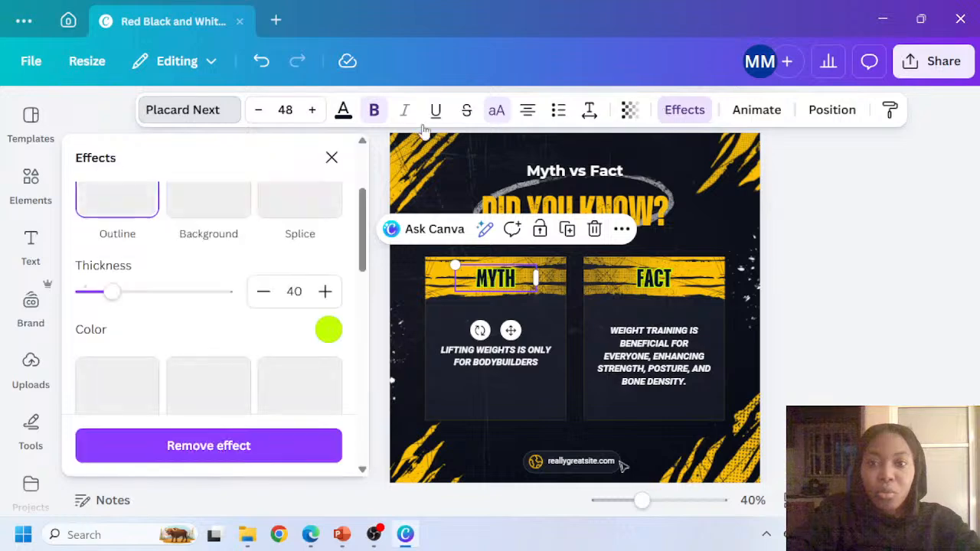
scroll(179, 252, up, 3)
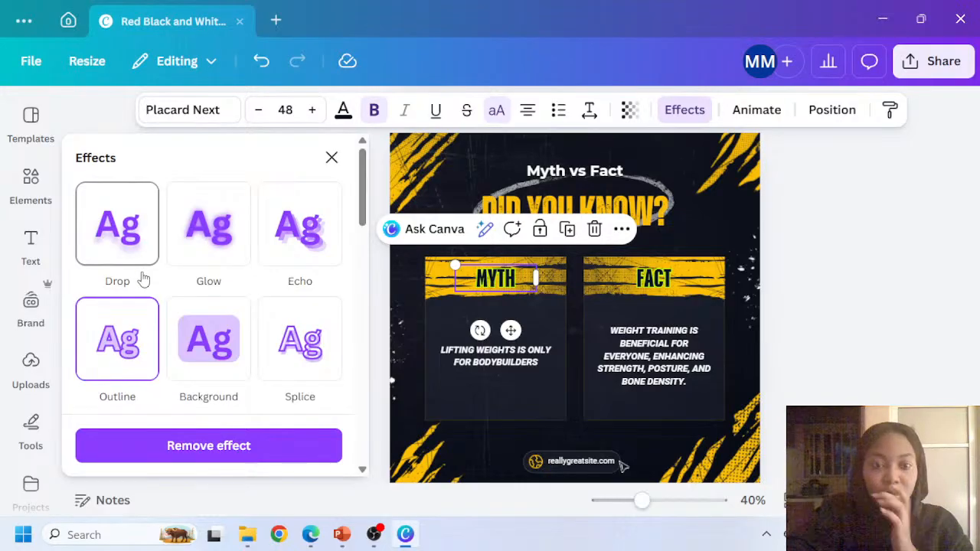
scroll(143, 281, down, 3)
click(214, 451)
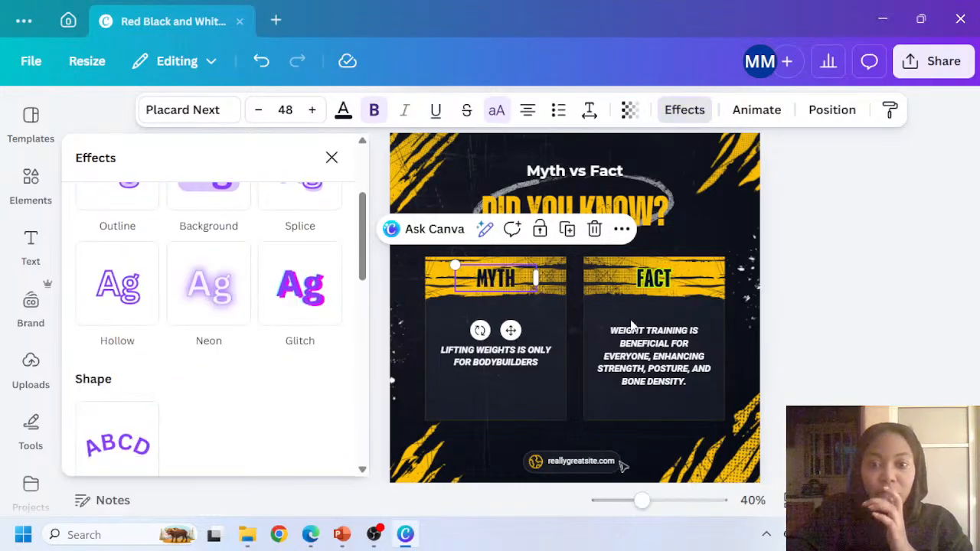
click(669, 278)
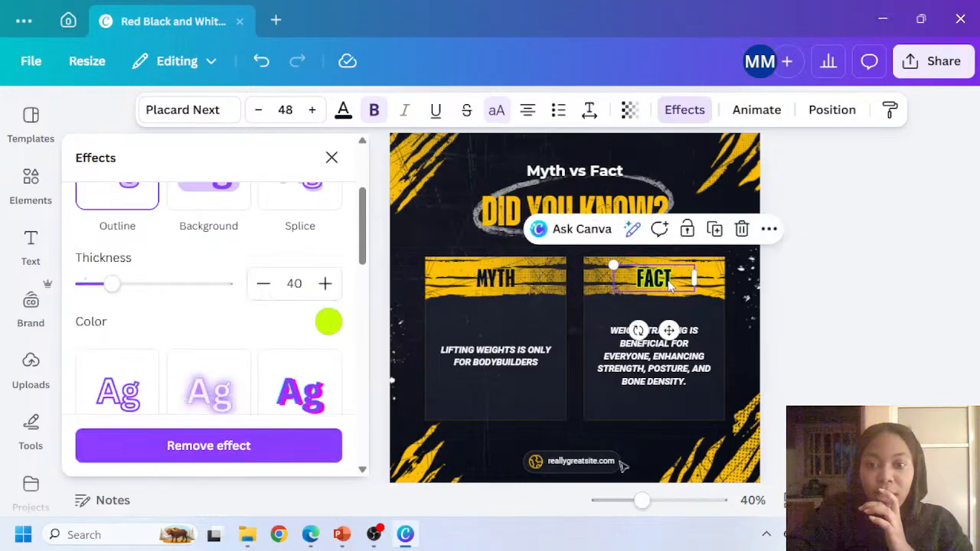
click(269, 451)
scroll(501, 356, down, 2)
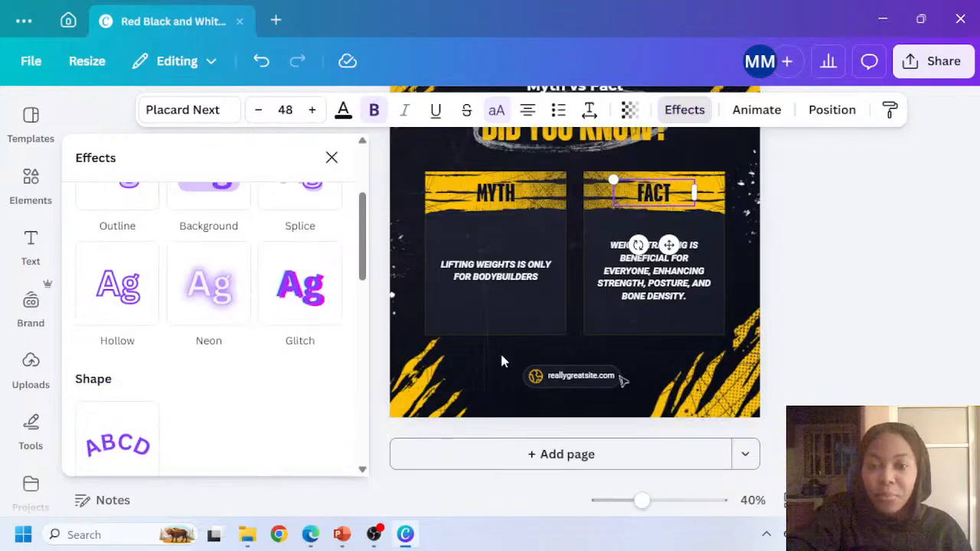
scroll(510, 345, up, 2)
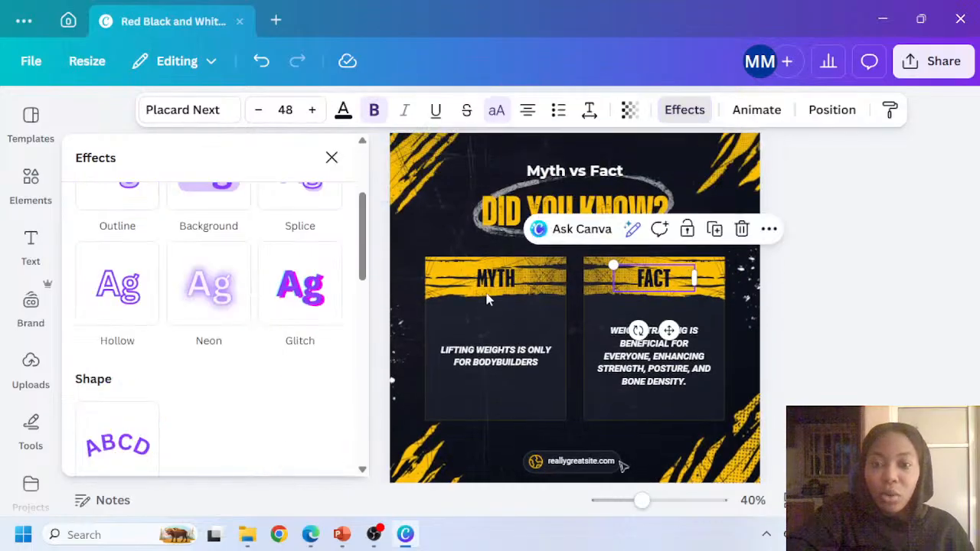
Set the MYTH label on page 9 to Zuume Rough Bold at font size 56
click(492, 280)
click(206, 110)
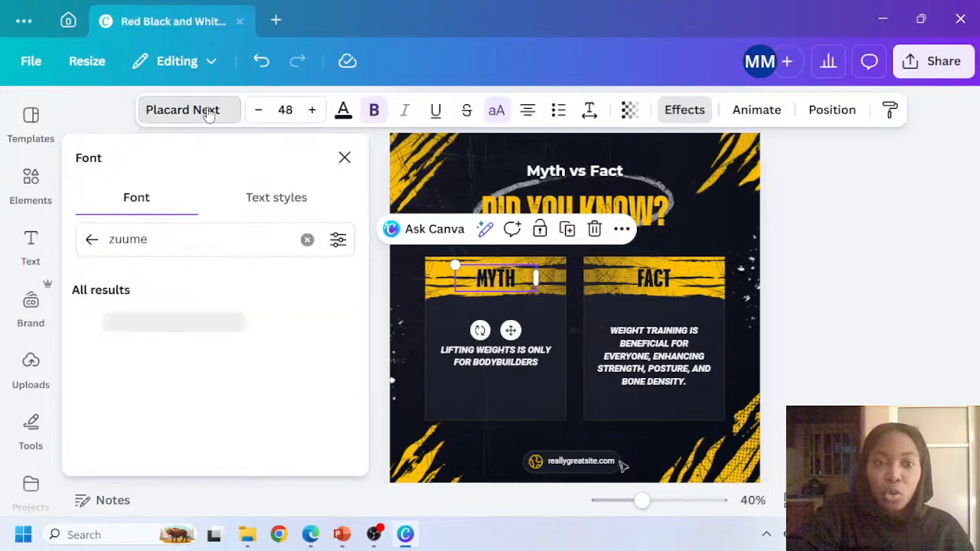
click(137, 333)
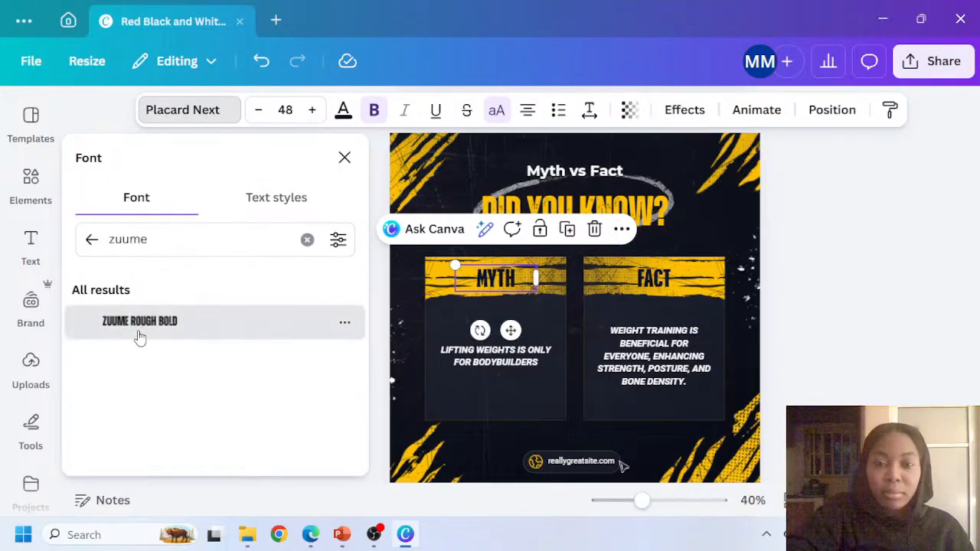
click(312, 111)
click(312, 111)
click(312, 111)
click(313, 111)
click(313, 111)
click(312, 111)
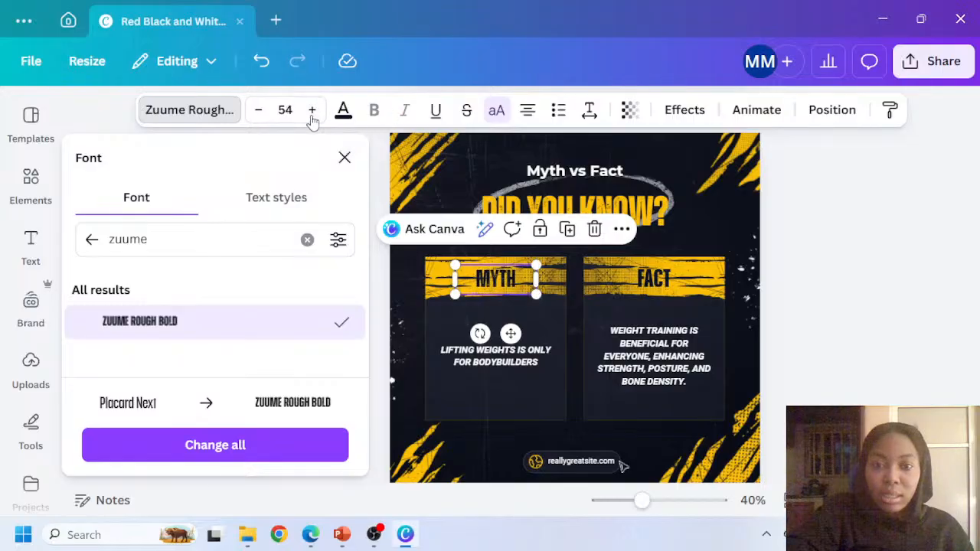
click(312, 111)
click(312, 111)
Copy the MYTH label's text style onto the FACT label
click(890, 111)
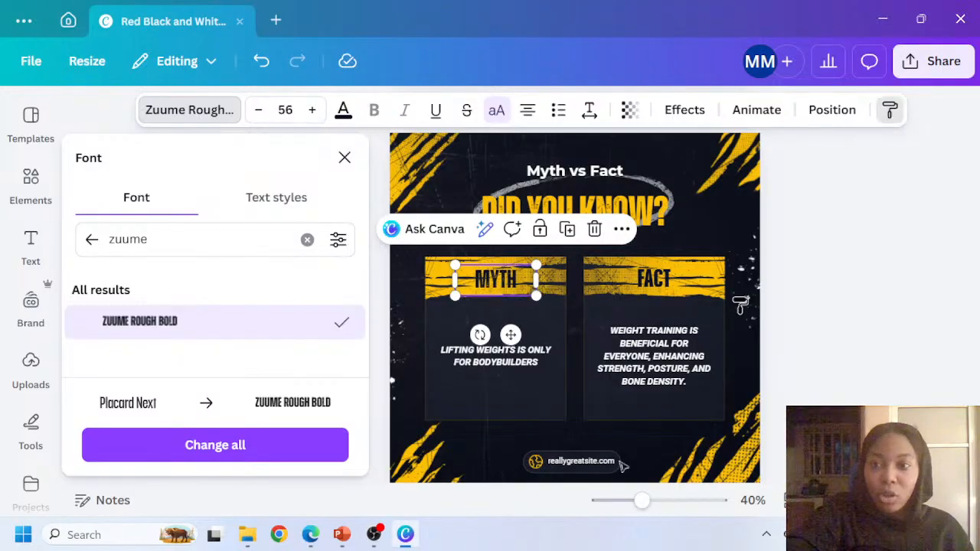
click(658, 281)
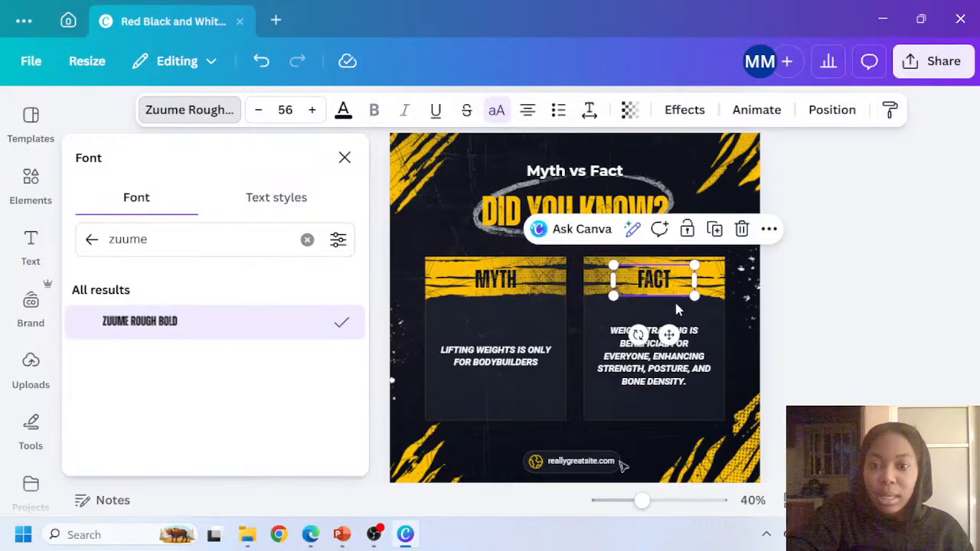
click(499, 282)
scroll(486, 340, down, 2)
scroll(486, 345, up, 3)
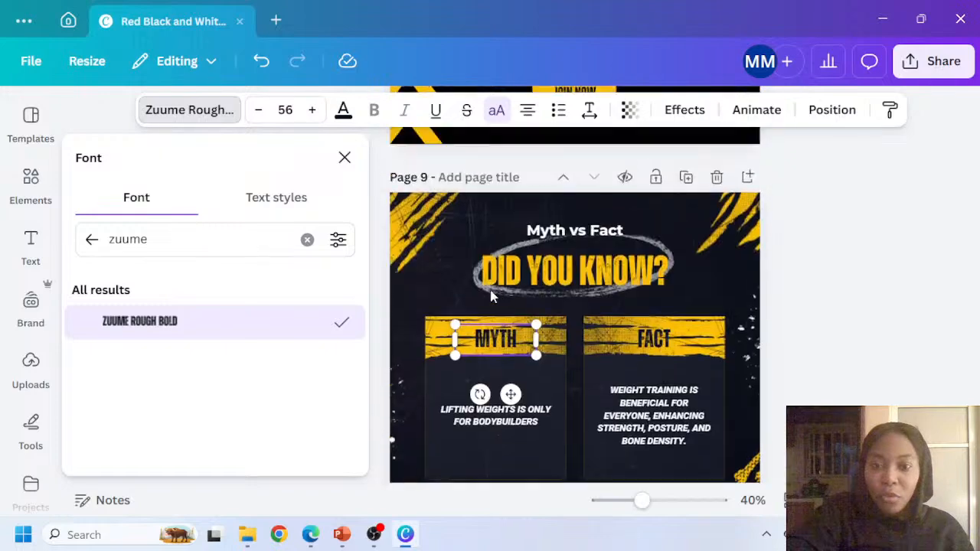
Search the fonts for monts, set the body text under MYTH to Montserrat, and copy its style onto the body text under FACT
click(486, 443)
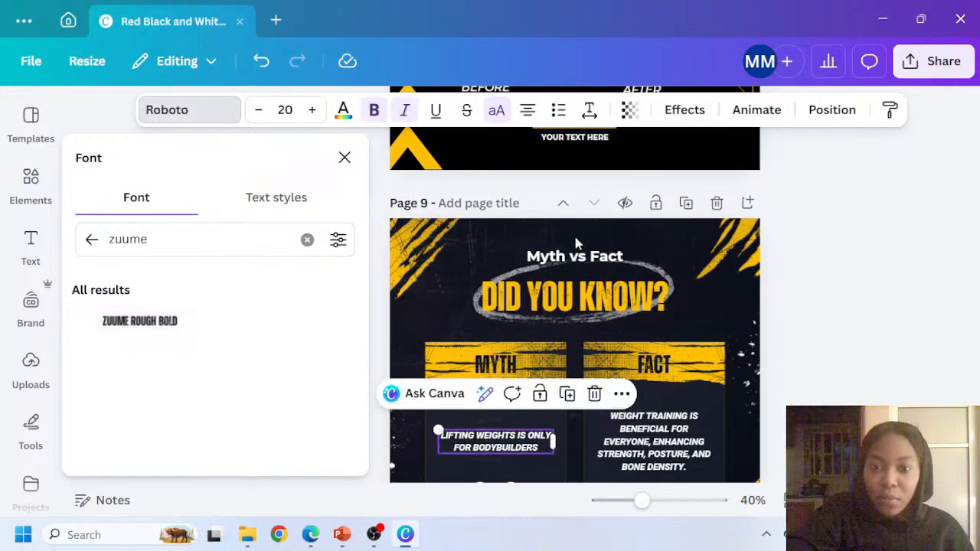
click(572, 263)
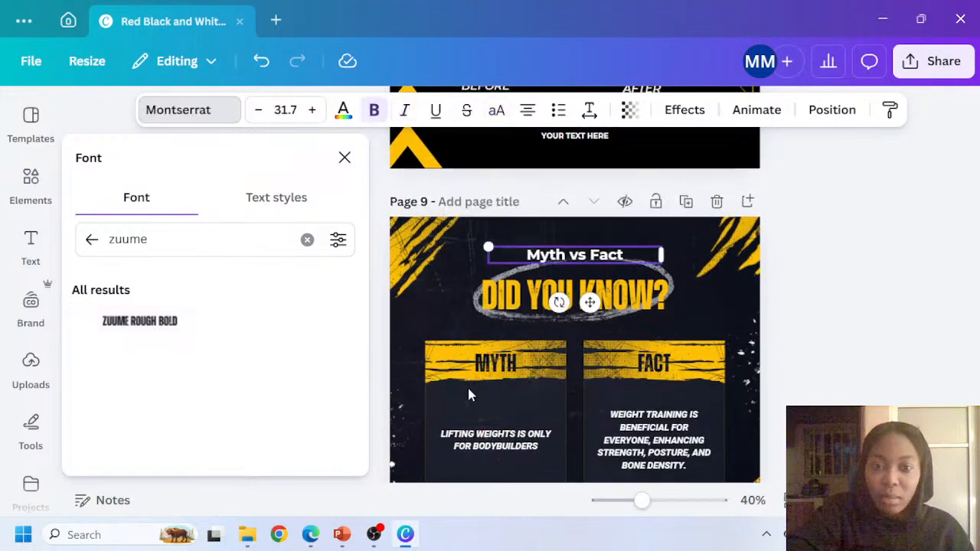
scroll(486, 379, down, 2)
click(490, 371)
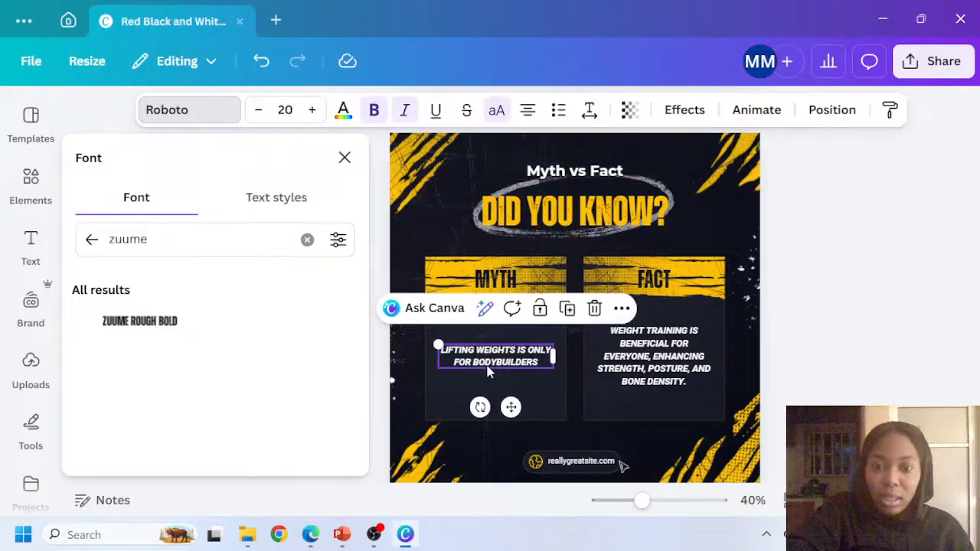
click(204, 111)
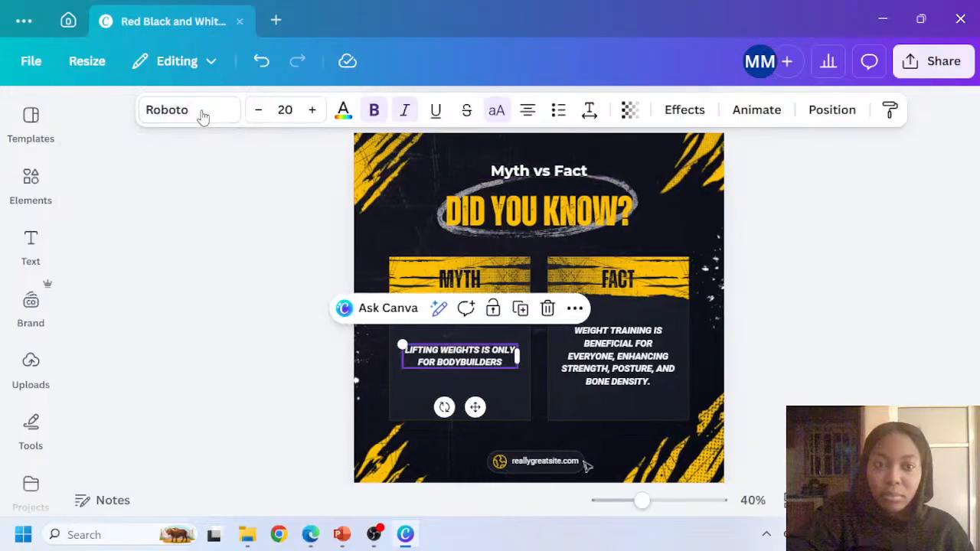
click(208, 115)
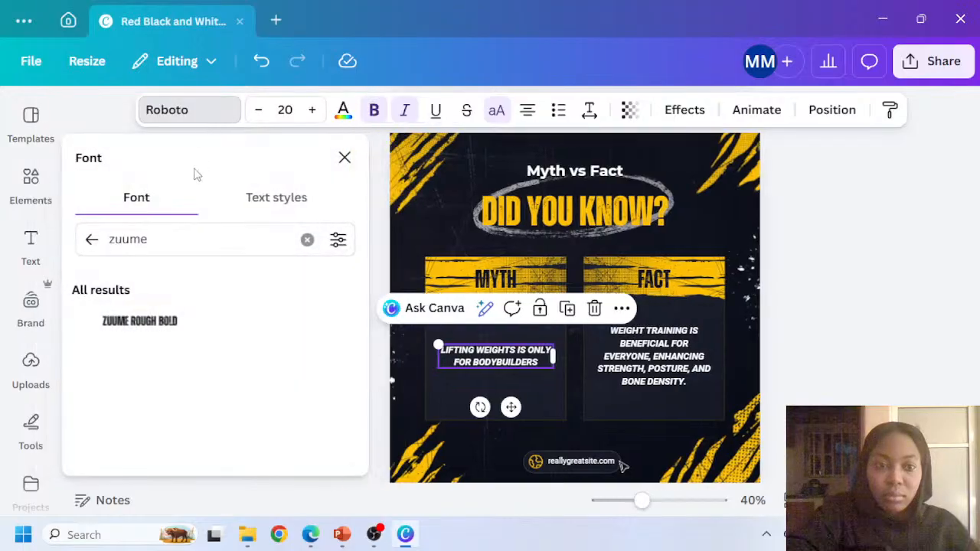
click(152, 240)
double_click(152, 240)
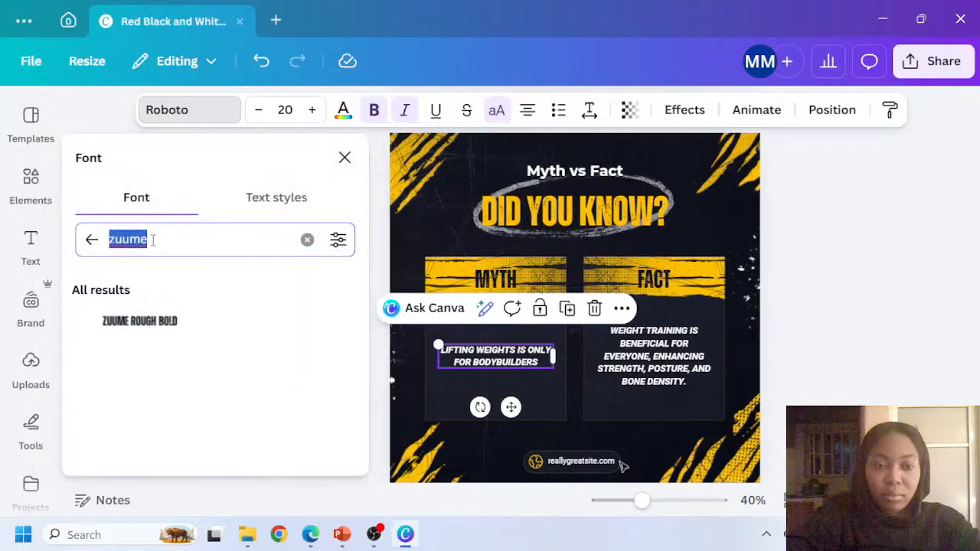
text(mon)
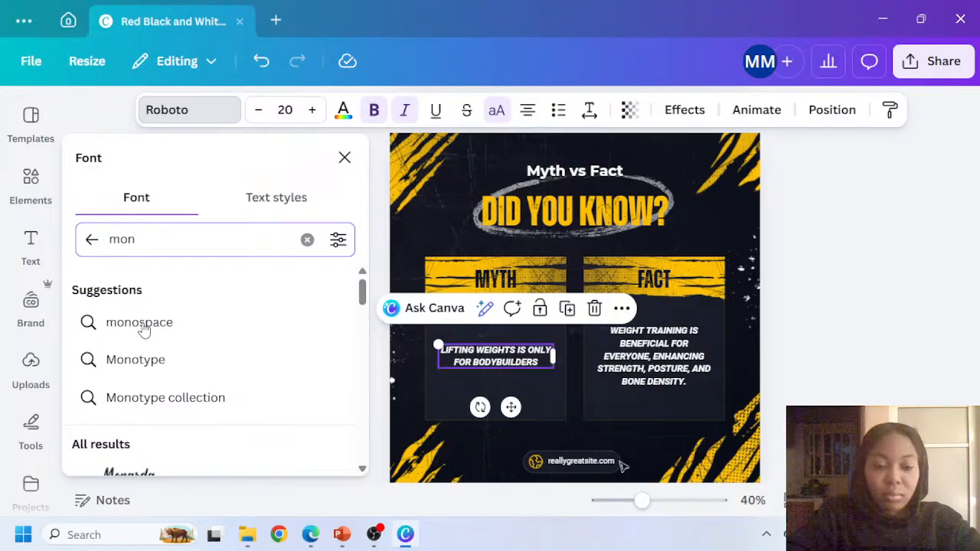
text(ts)
key(Return)
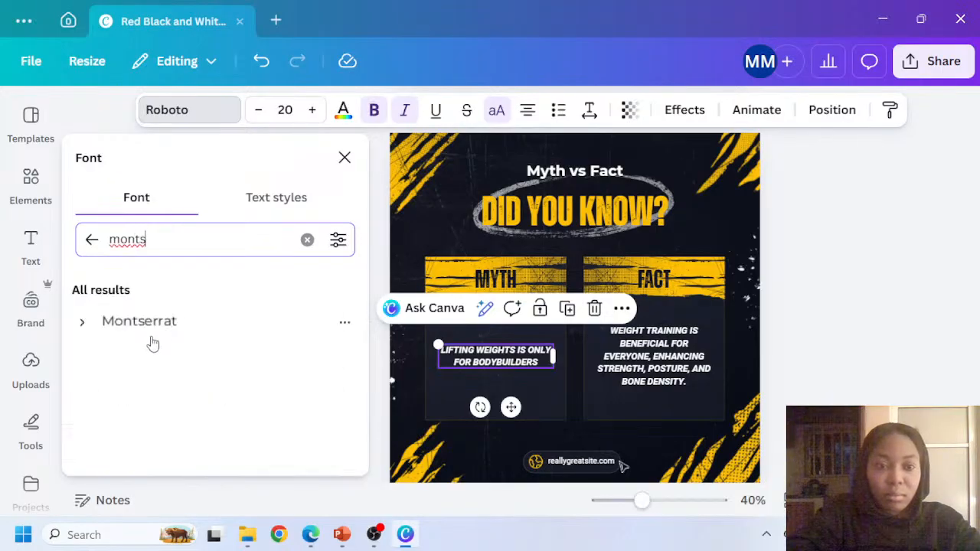
click(157, 327)
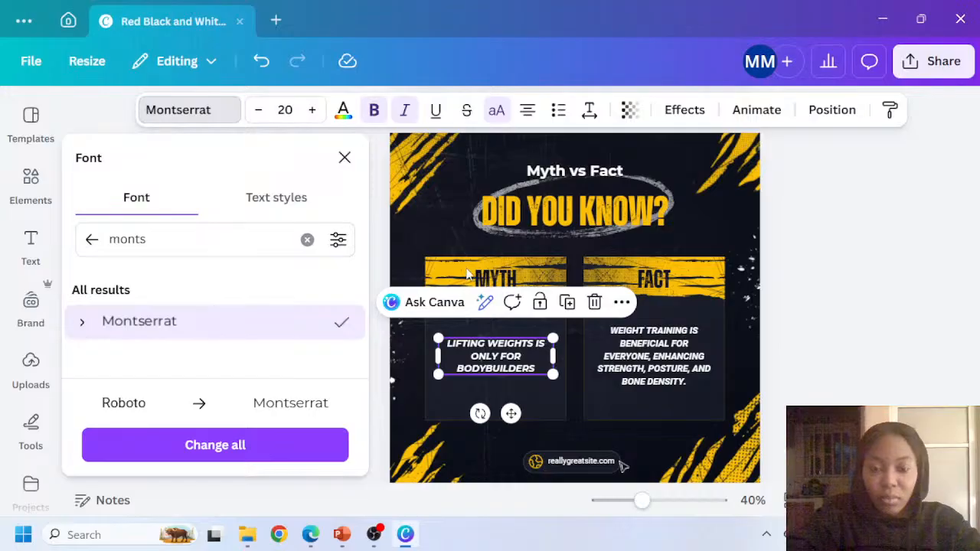
click(889, 110)
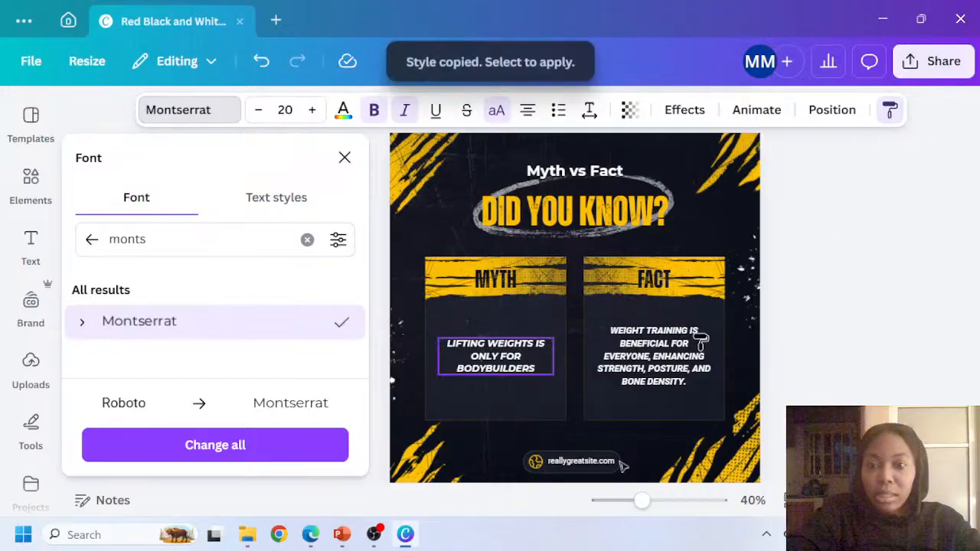
click(677, 354)
Delete the reallygreatsite.com text and the globe icon at the bottom of page 9
scroll(529, 383, down, 1)
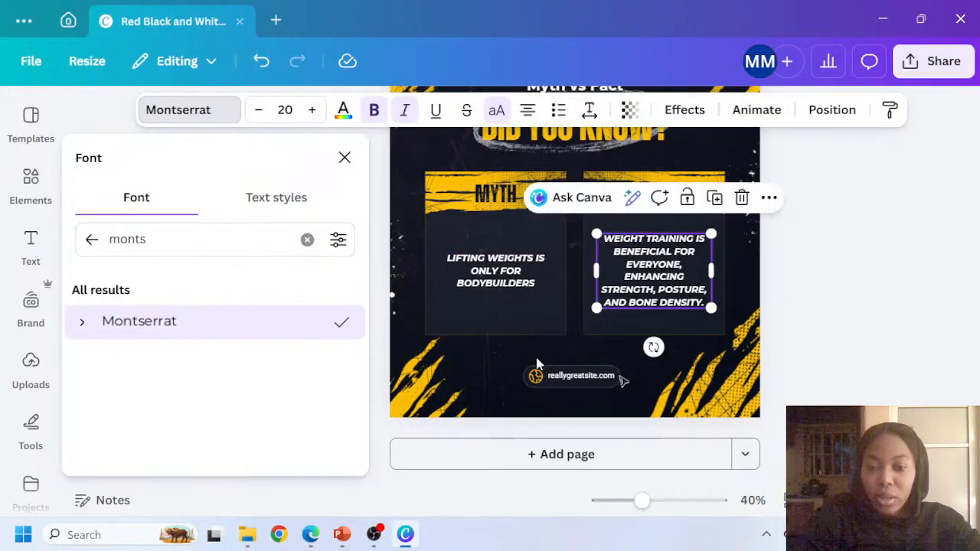
click(573, 377)
key(Delete)
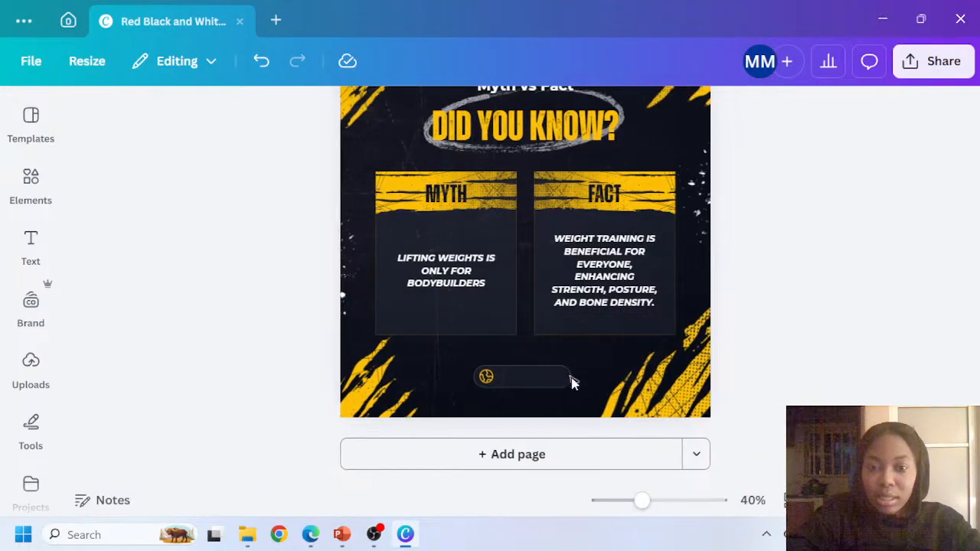
click(481, 377)
key(Delete)
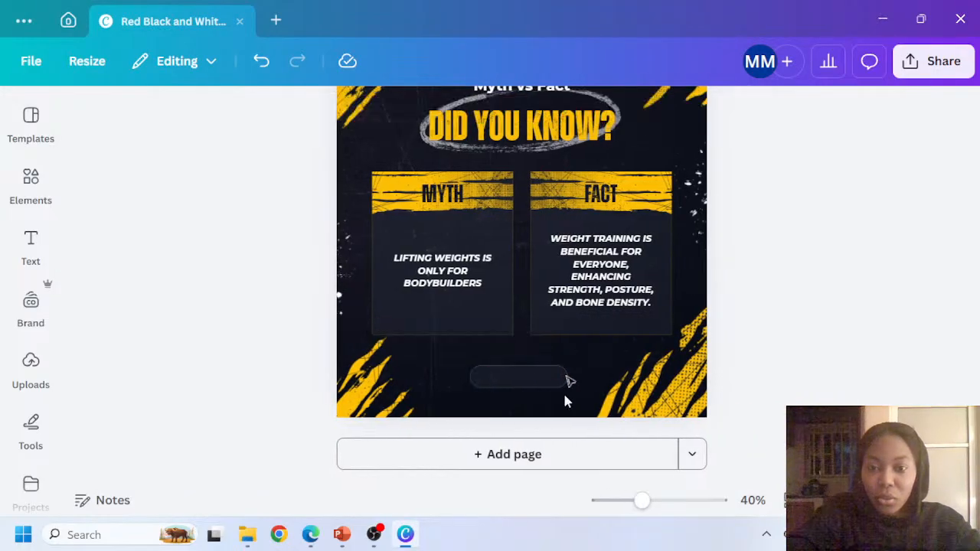
Replace the body texts under MYTH and FACT with the placeholder "Insert text here"
double_click(452, 264)
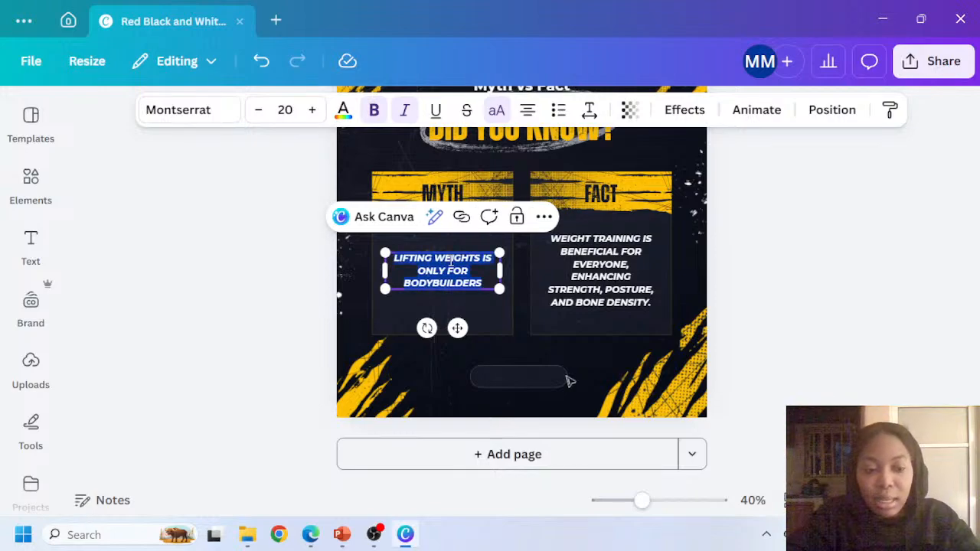
text(Insert te)
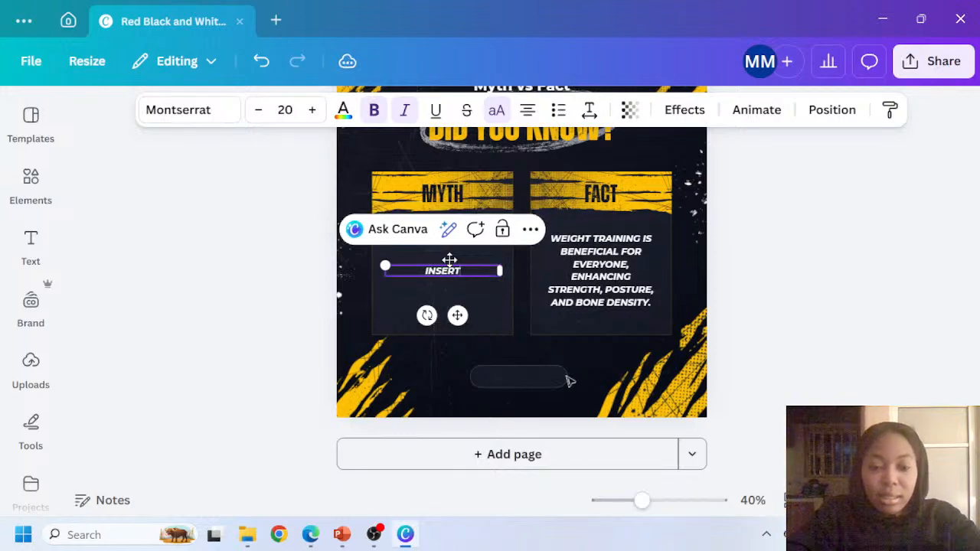
text(xt here)
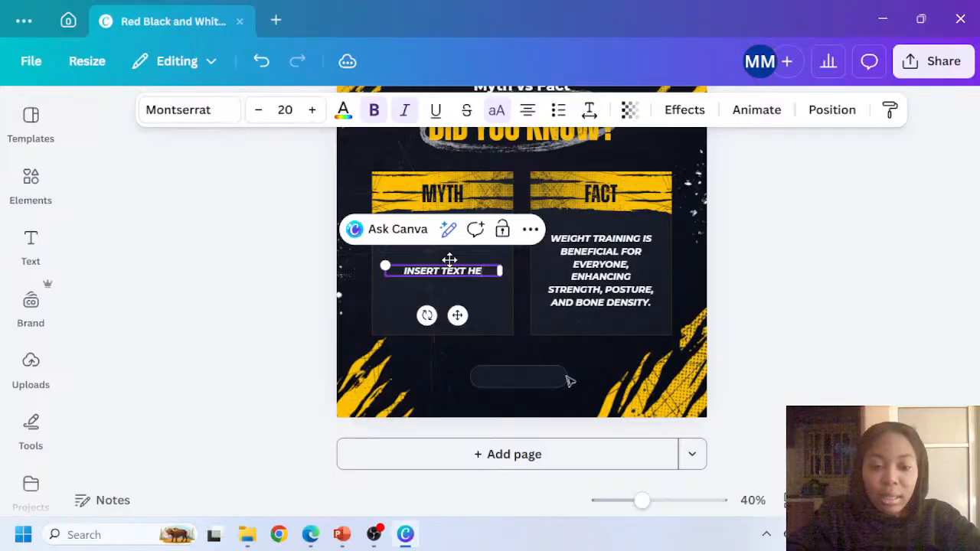
double_click(593, 289)
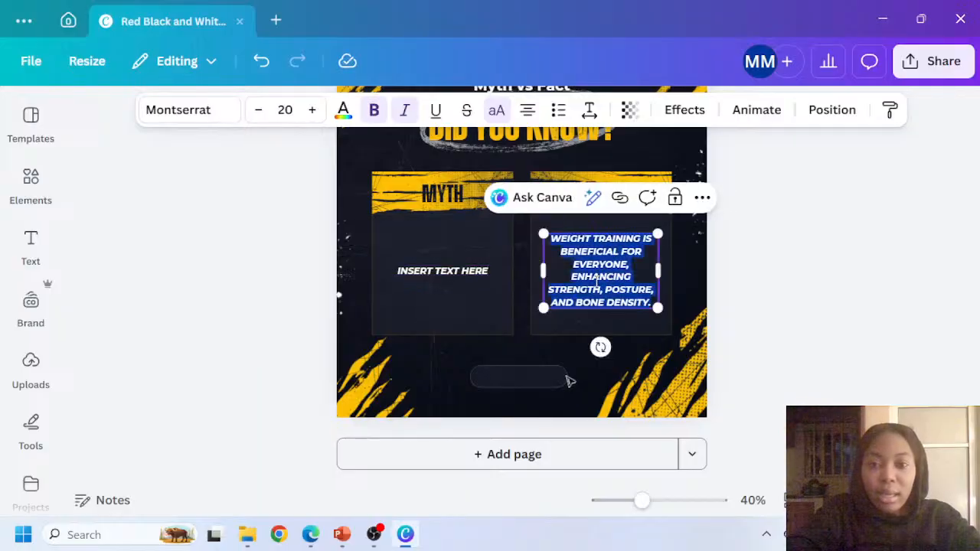
text(Insert t)
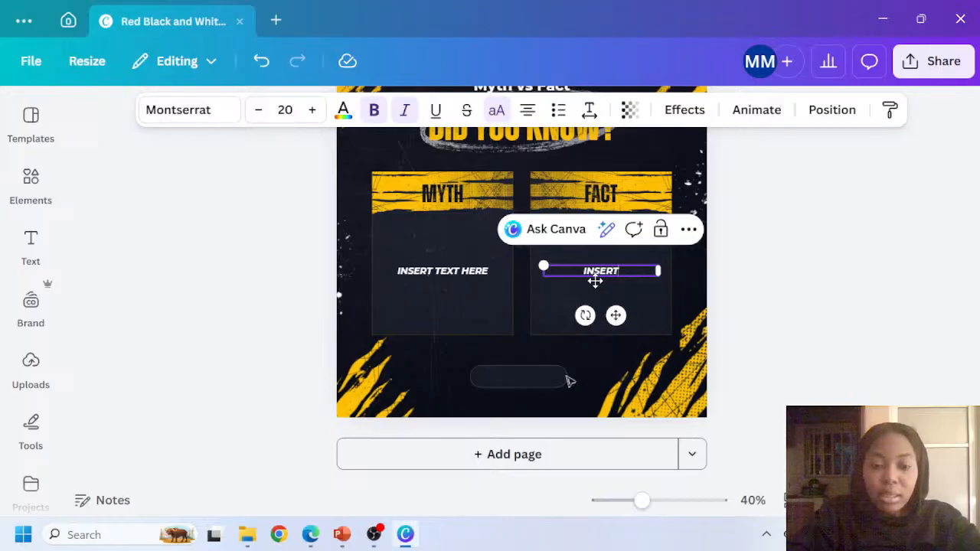
text(ext)
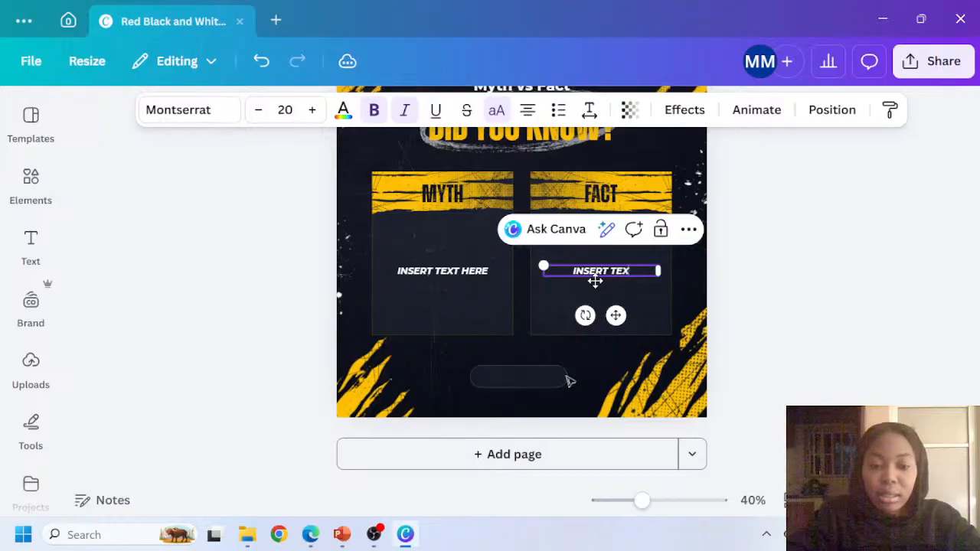
text( here)
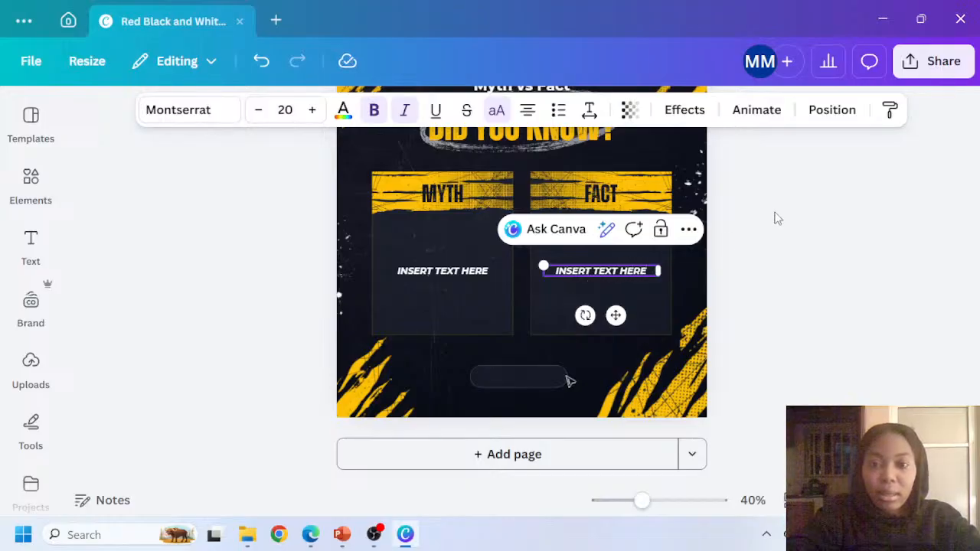
click(775, 218)
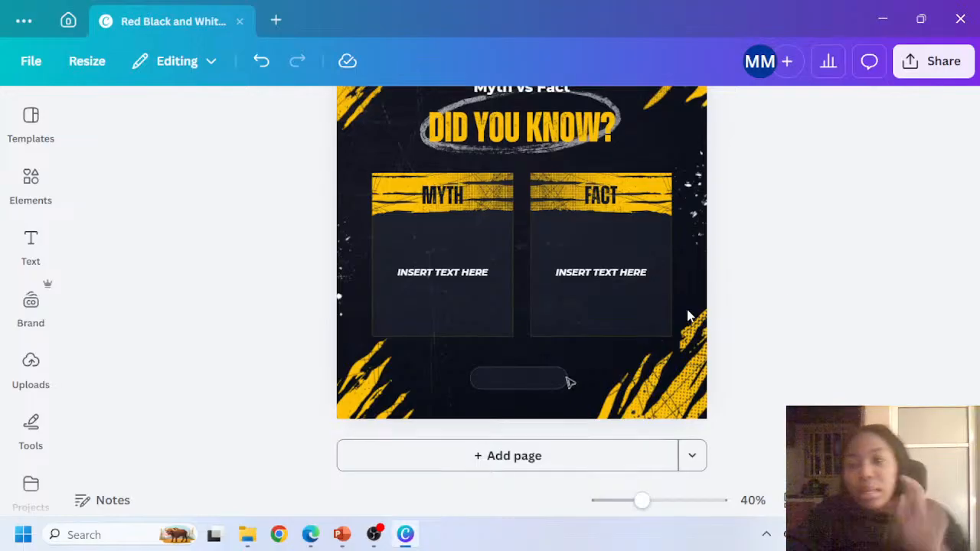
Show all pages of the design in grid view and review the full set through page 9
scroll(689, 316, up, 2)
scroll(618, 350, down, 2)
scroll(627, 329, down, 1)
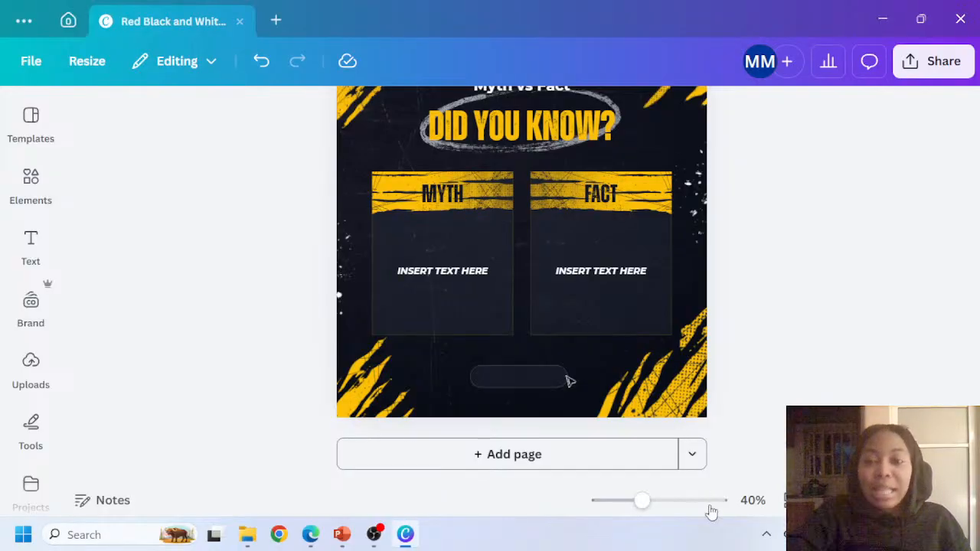
click(790, 499)
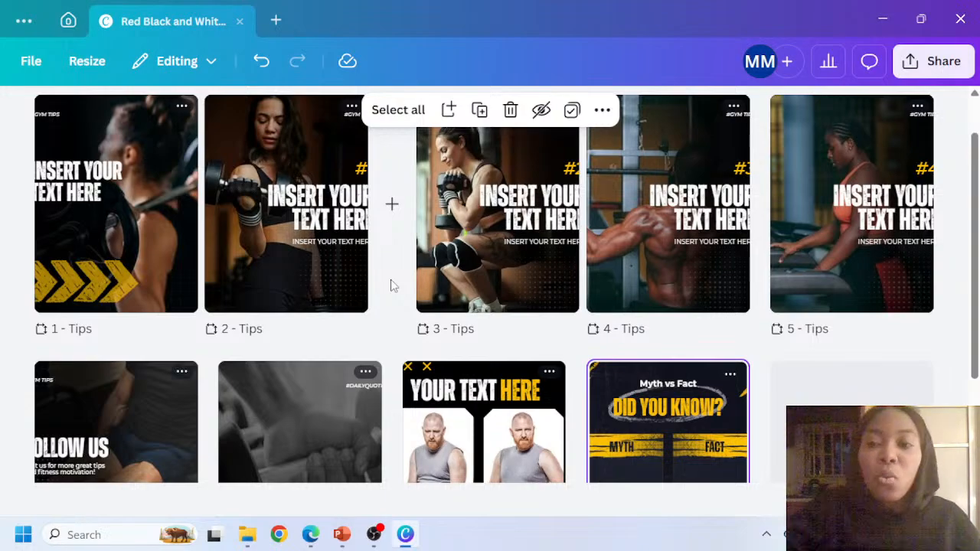
scroll(315, 327, down, 2)
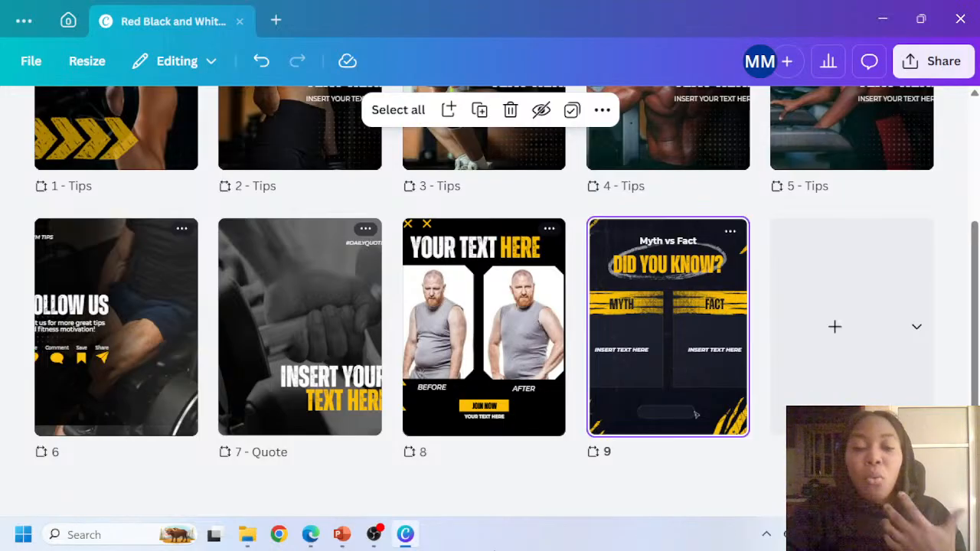
Switch to the PowerPoint slide show to check the Live Demo steps, and return to the Canva page grid to review the pages
mouse_move(342, 534)
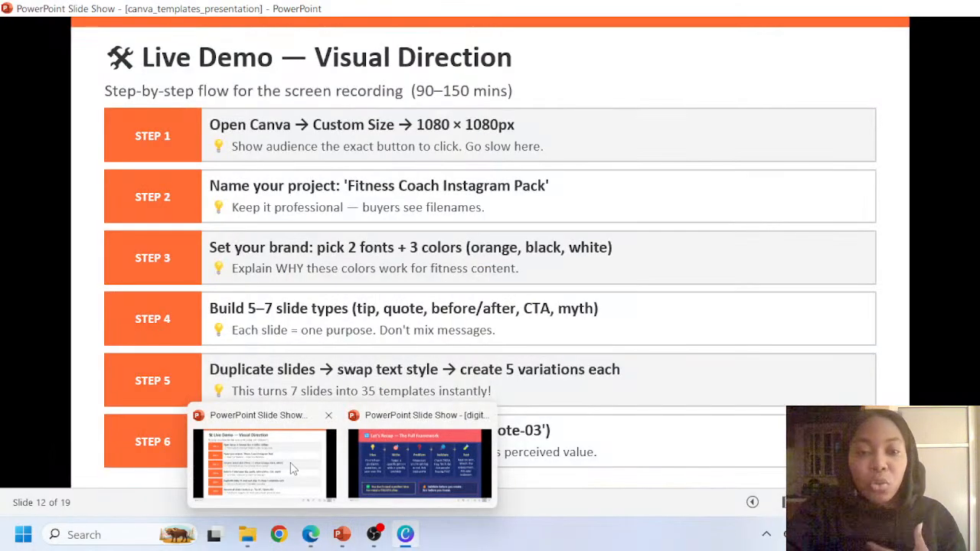
click(293, 467)
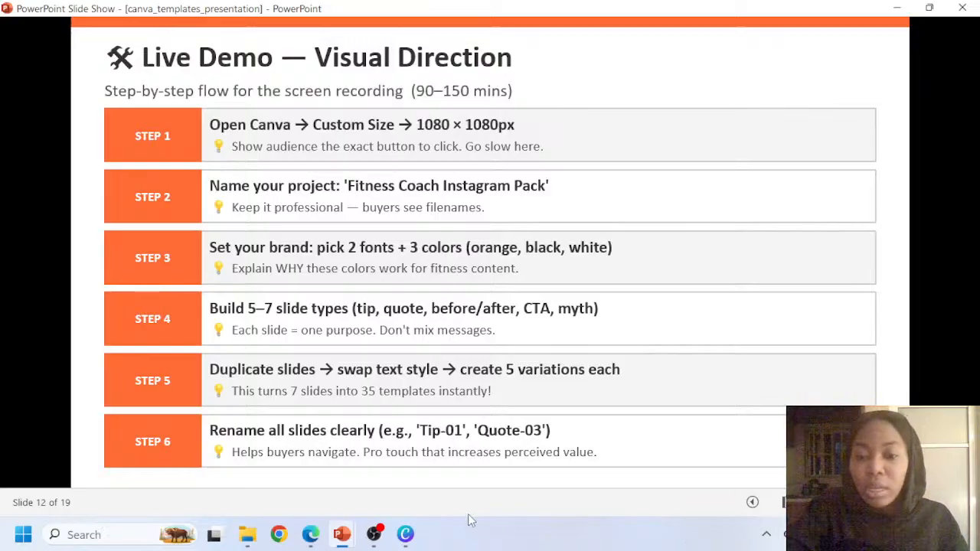
mouse_move(416, 507)
click(429, 467)
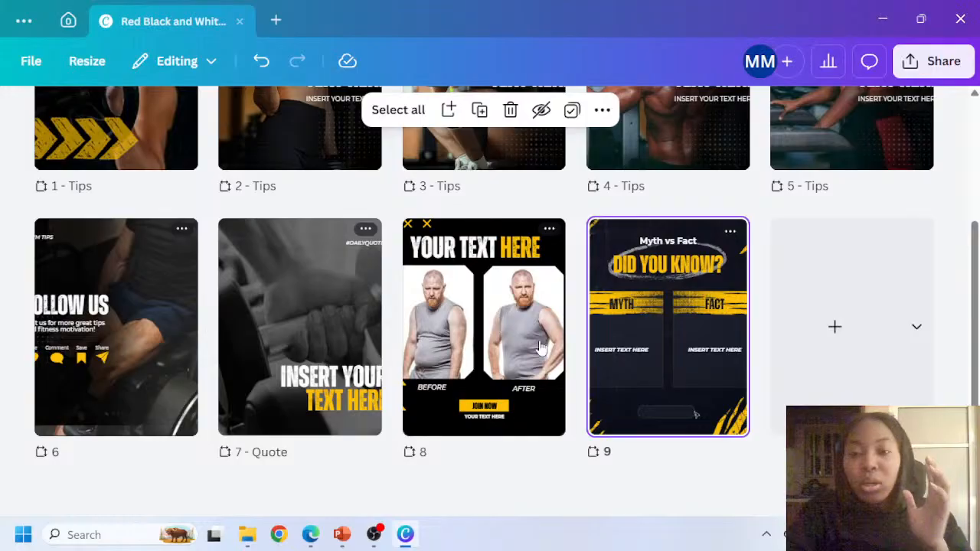
scroll(564, 394, up, 2)
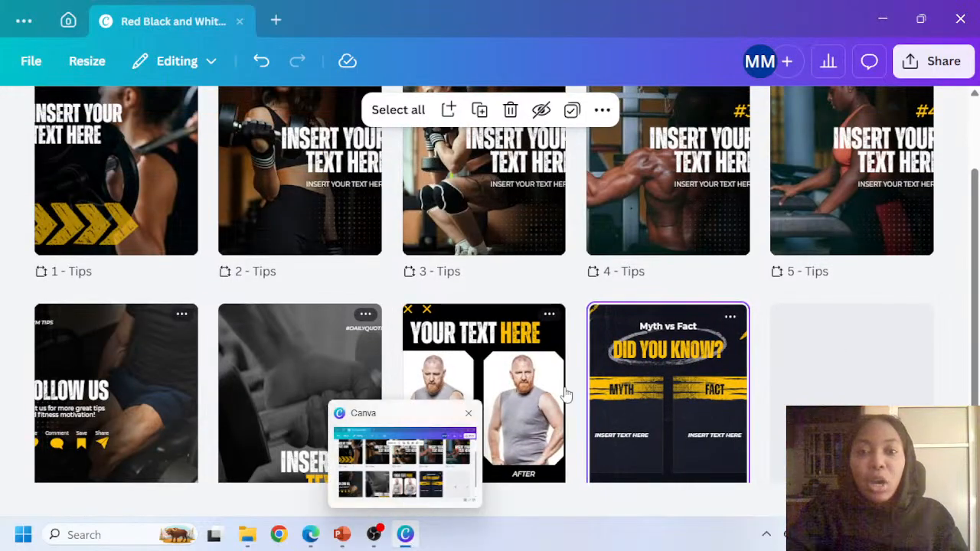
scroll(735, 452, down, 2)
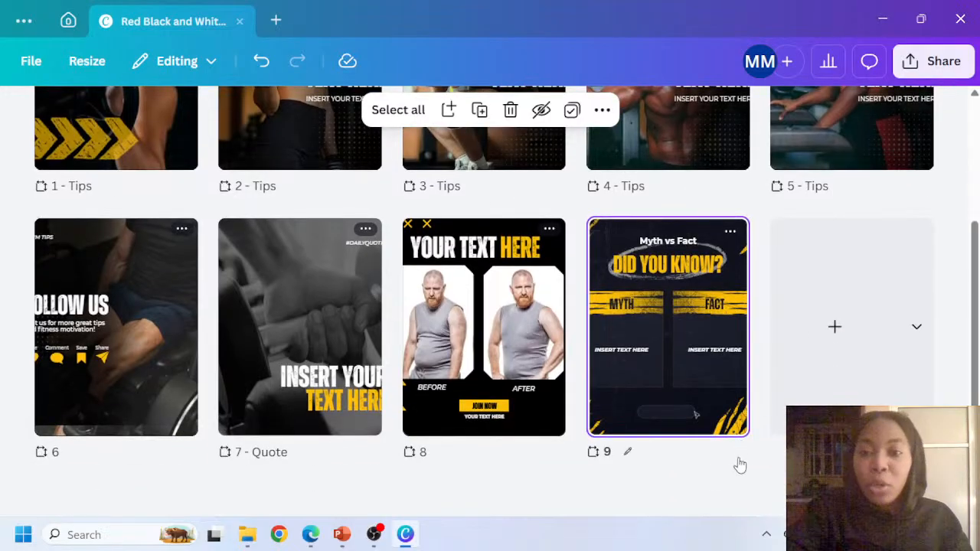
Select all nine pages in the grid and duplicate the set repeatedly until the design has 54 pages
drag(825, 458, 79, 100)
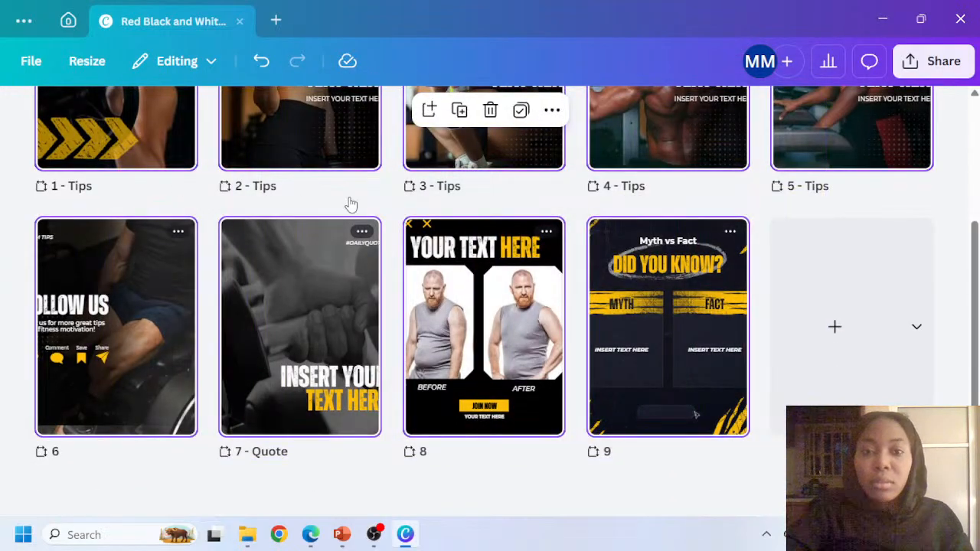
click(460, 111)
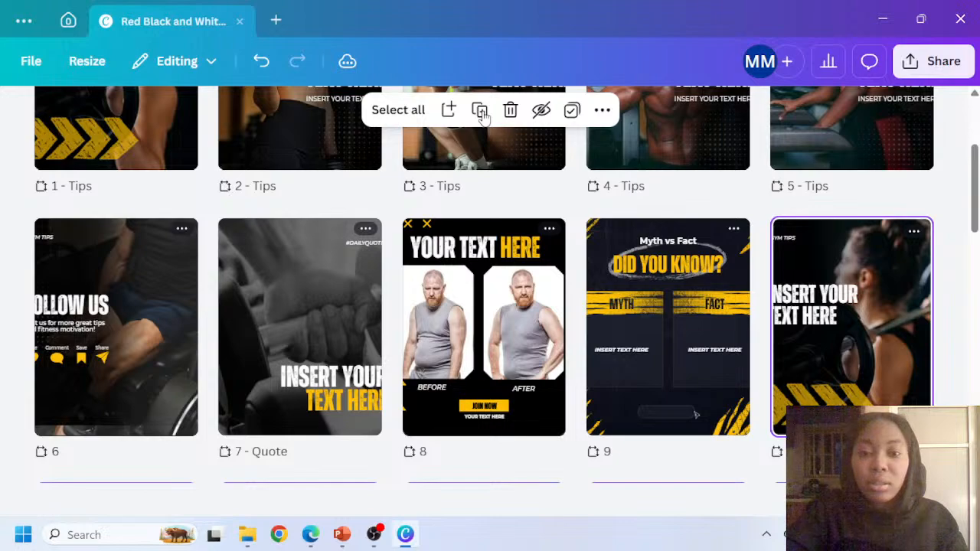
click(480, 111)
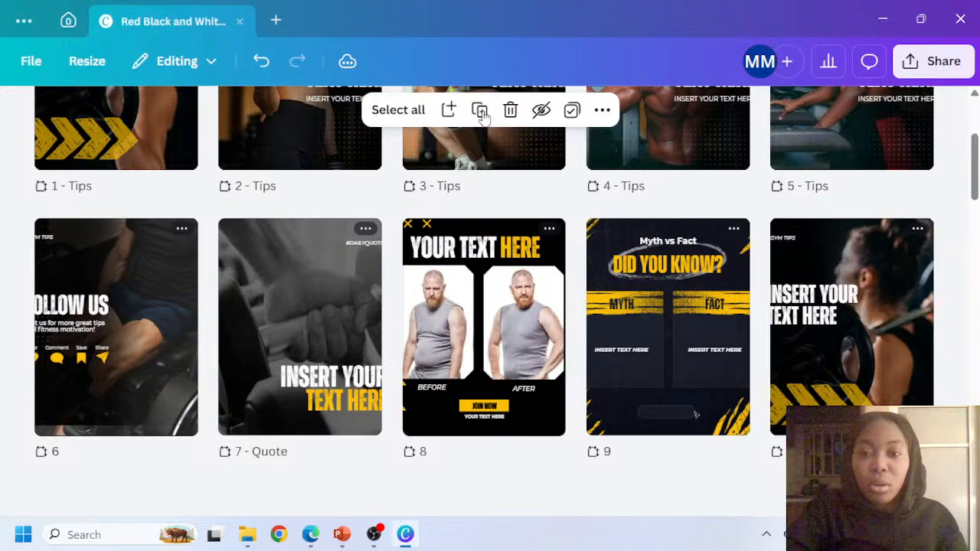
click(481, 112)
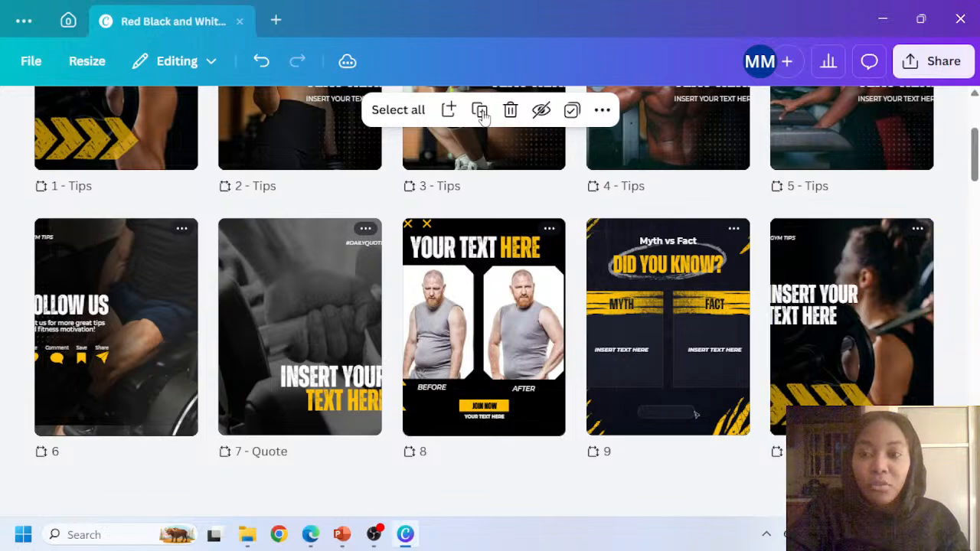
scroll(718, 345, down, 20)
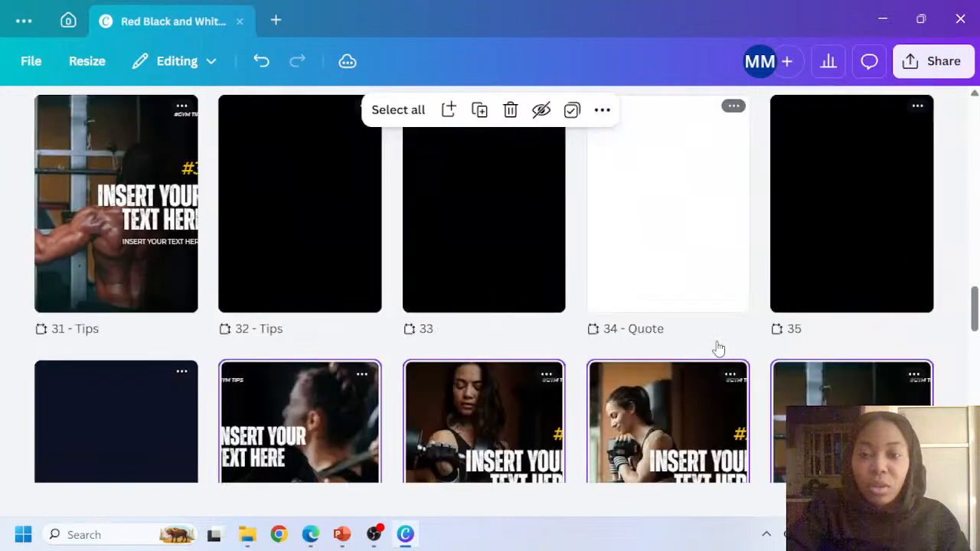
scroll(717, 346, down, 10)
scroll(685, 409, up, 2)
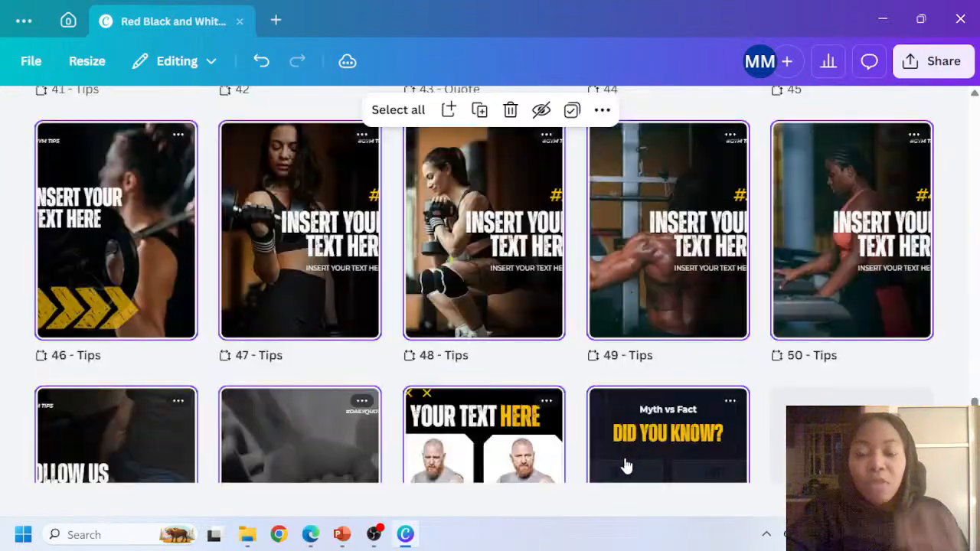
Open page 10, the first page of the duplicated set, for editing
scroll(535, 282, up, 20)
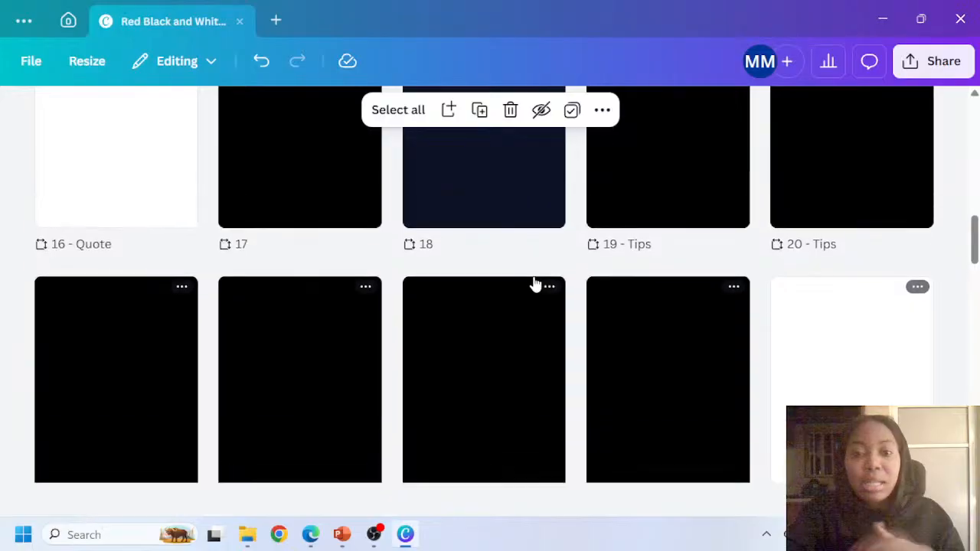
scroll(535, 281, up, 5)
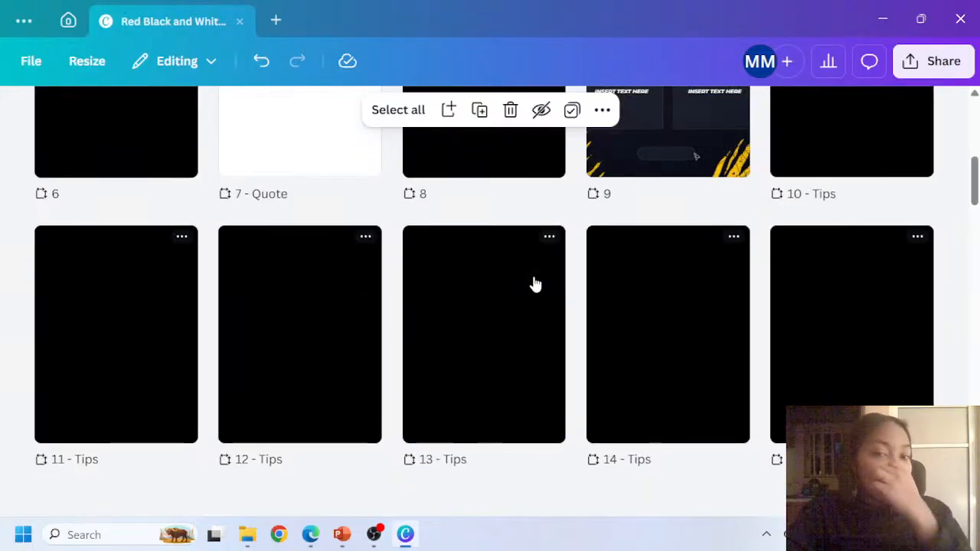
scroll(535, 284, up, 5)
scroll(531, 280, down, 1)
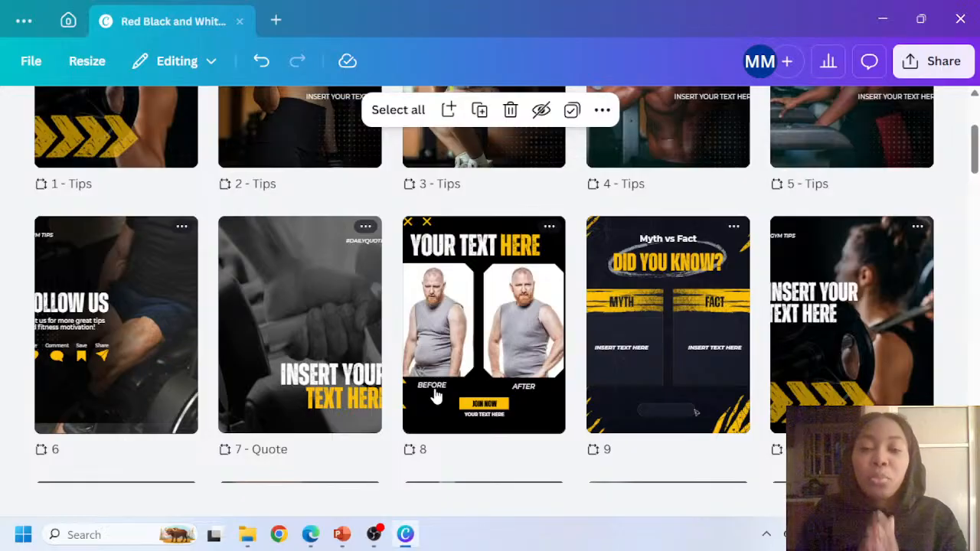
click(879, 289)
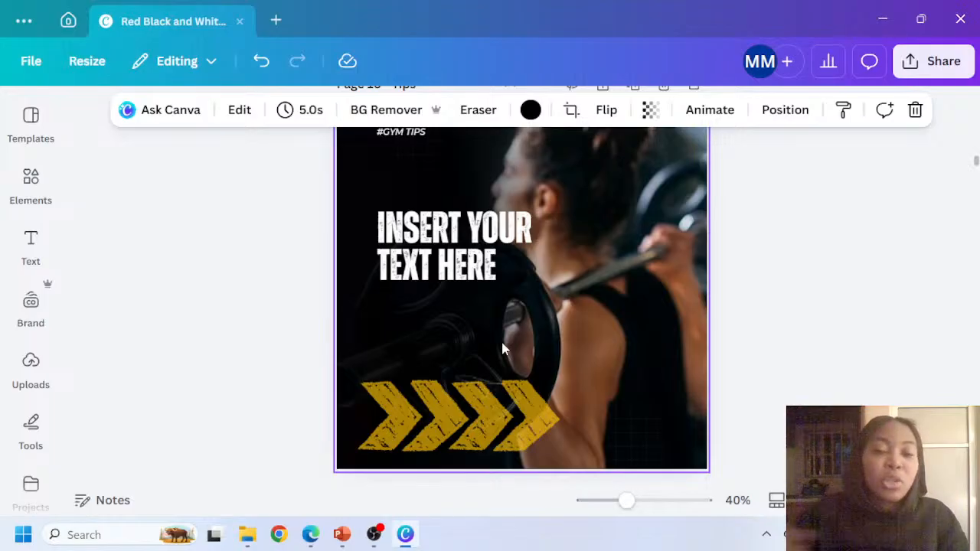
Right-align the heading and #GYM TIPS text on page 10 and move them with the yellow arrows toward the page's right edge
click(469, 260)
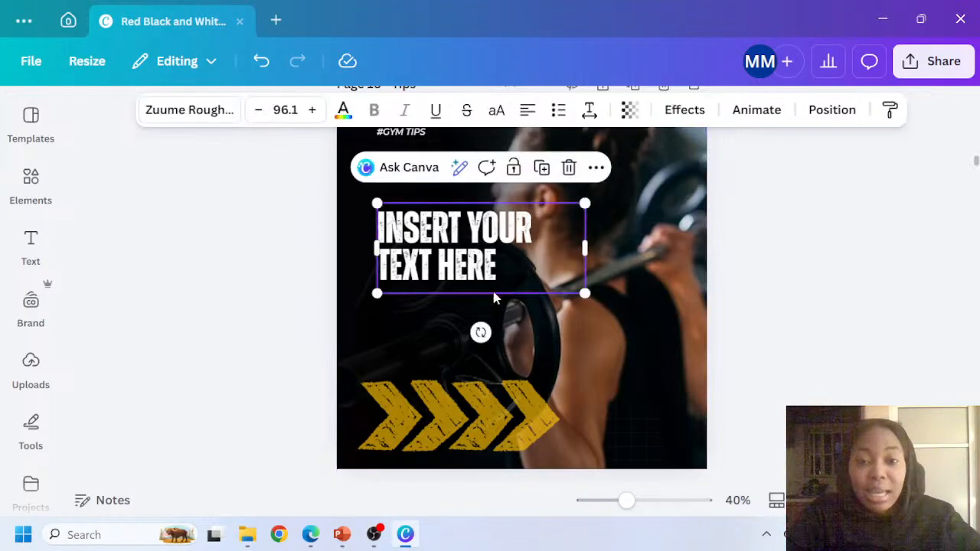
shift+click(393, 140)
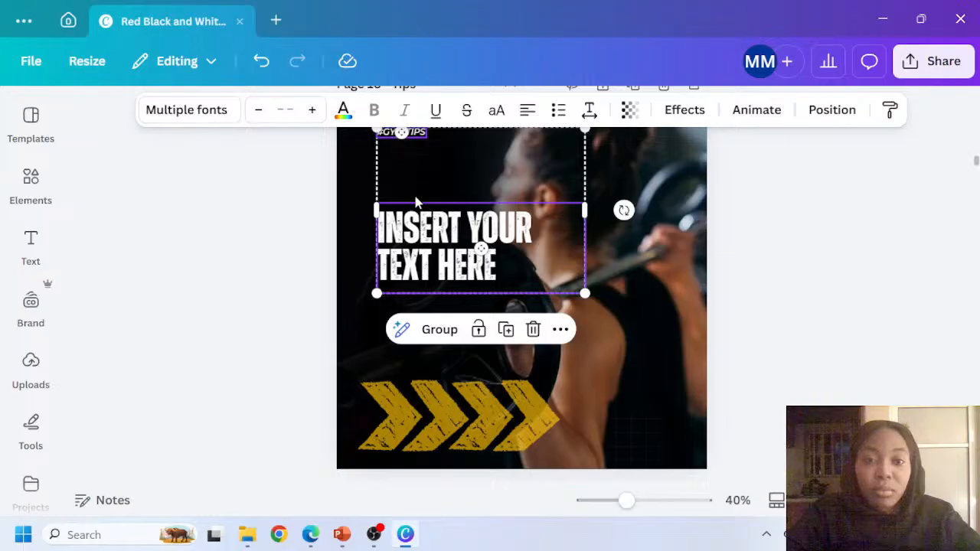
shift+click(398, 425)
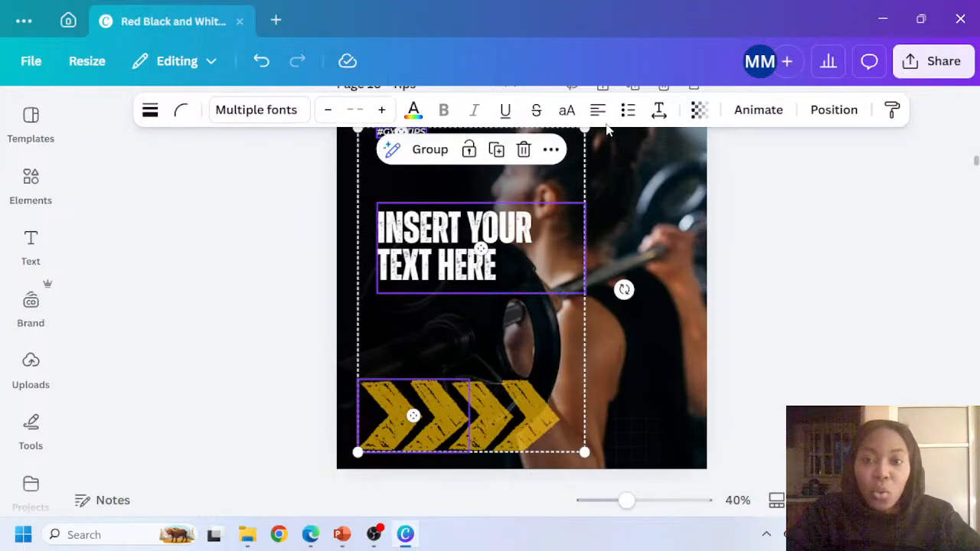
shift+click(460, 435)
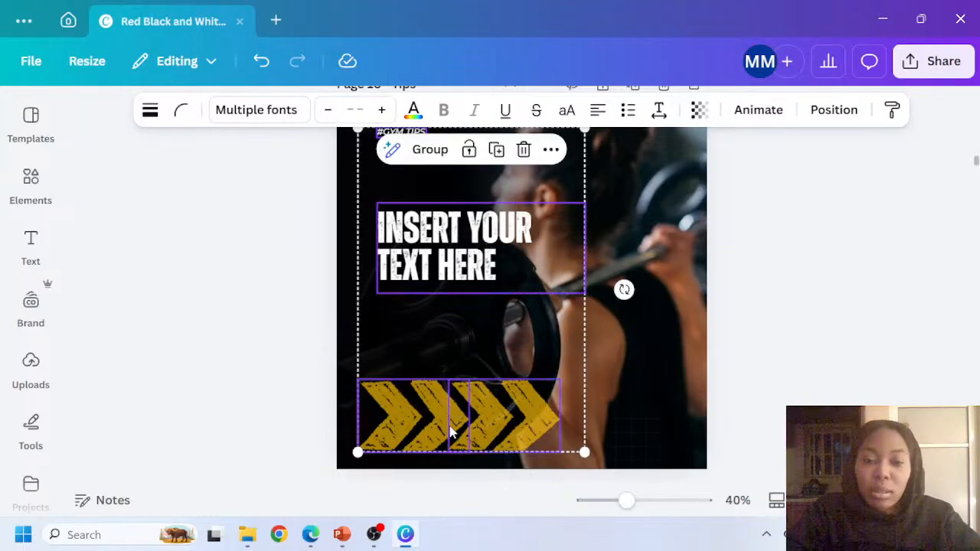
click(600, 111)
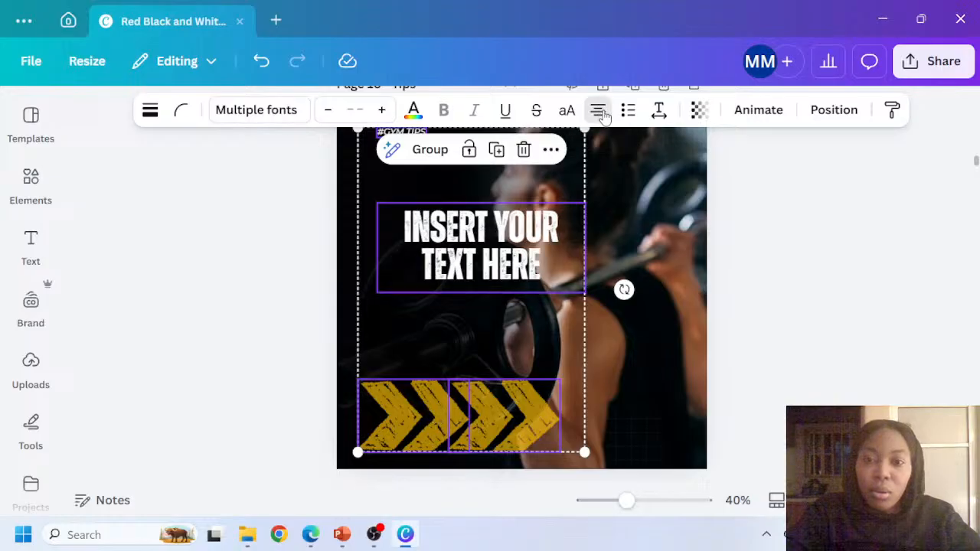
click(599, 111)
drag(540, 313, 641, 316)
scroll(641, 323, up, 2)
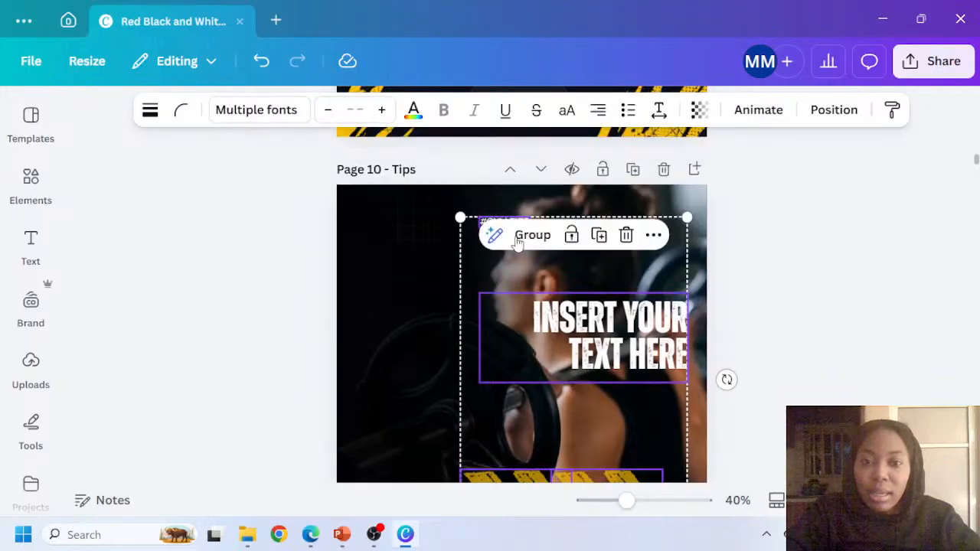
drag(665, 247, 667, 226)
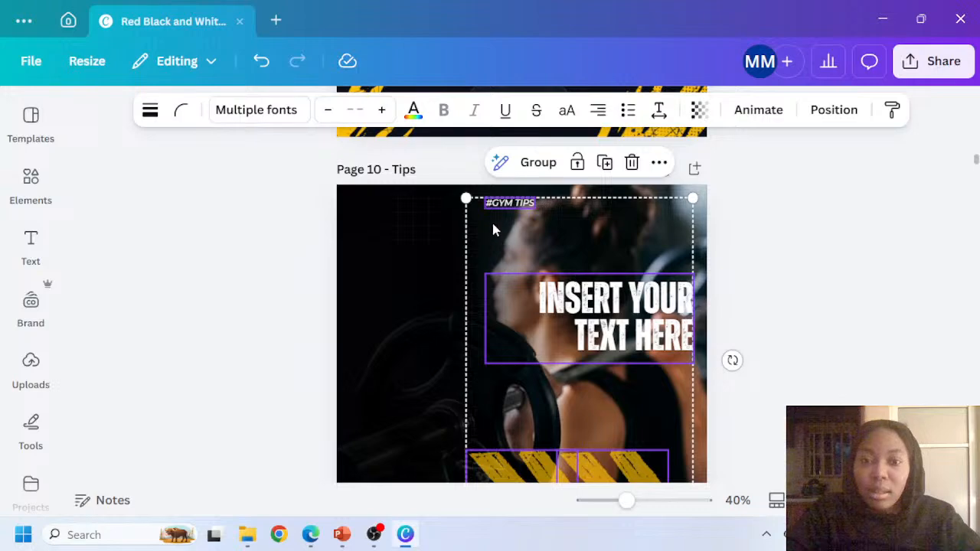
Move the #GYM TIPS label to page 10's upper-right corner and delete the dark gradient overlay
click(496, 207)
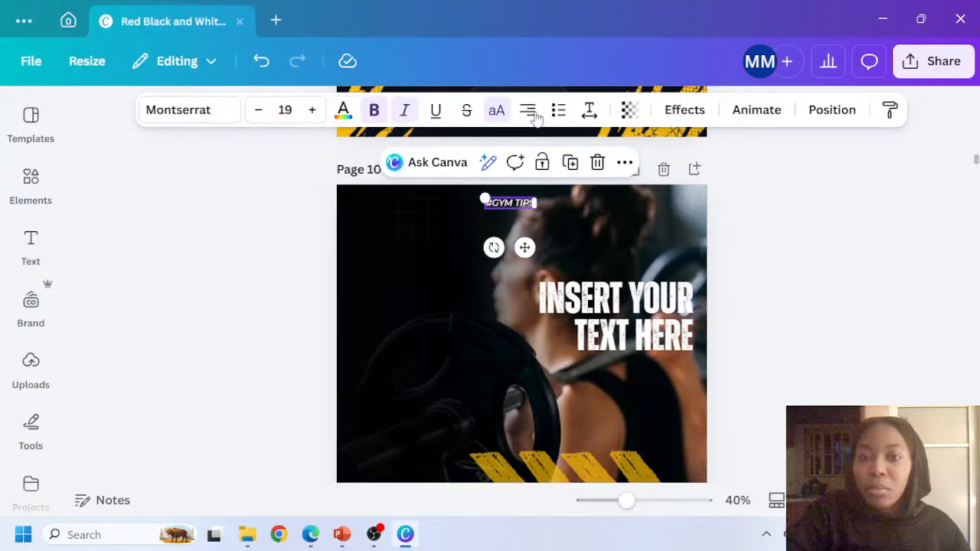
drag(523, 247, 686, 248)
click(471, 238)
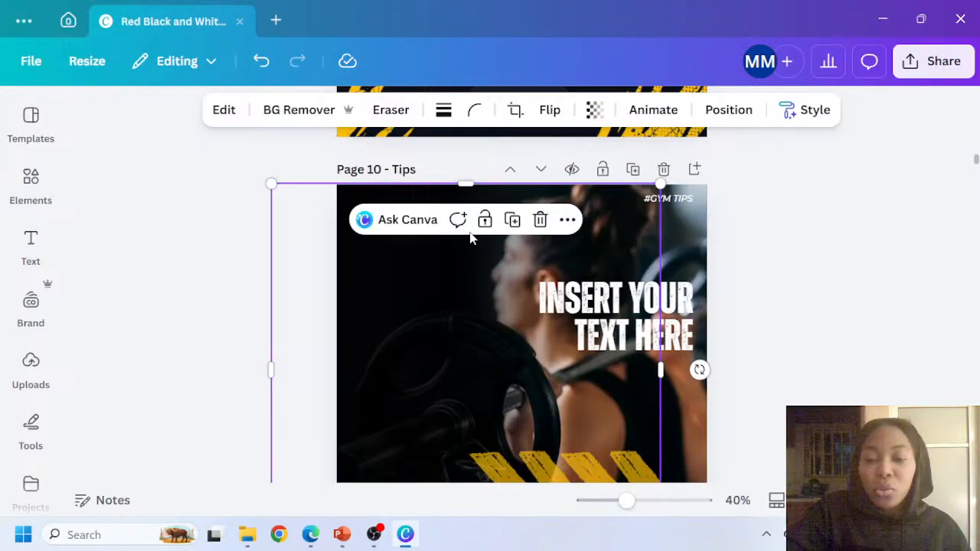
key(Delete)
scroll(459, 345, down, 1)
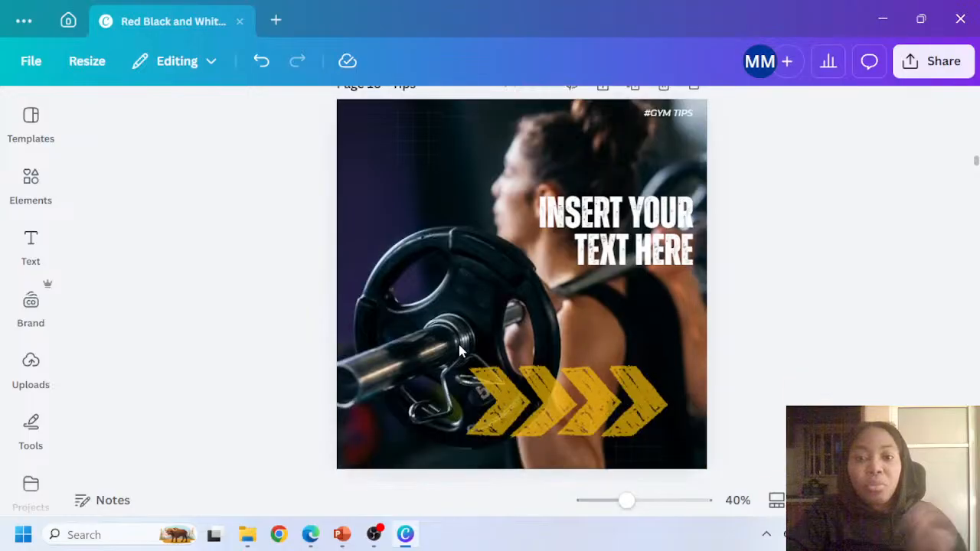
Replace page 10's background with the free push-up photo of a shirtless man from the "Gym equipments" results
click(403, 234)
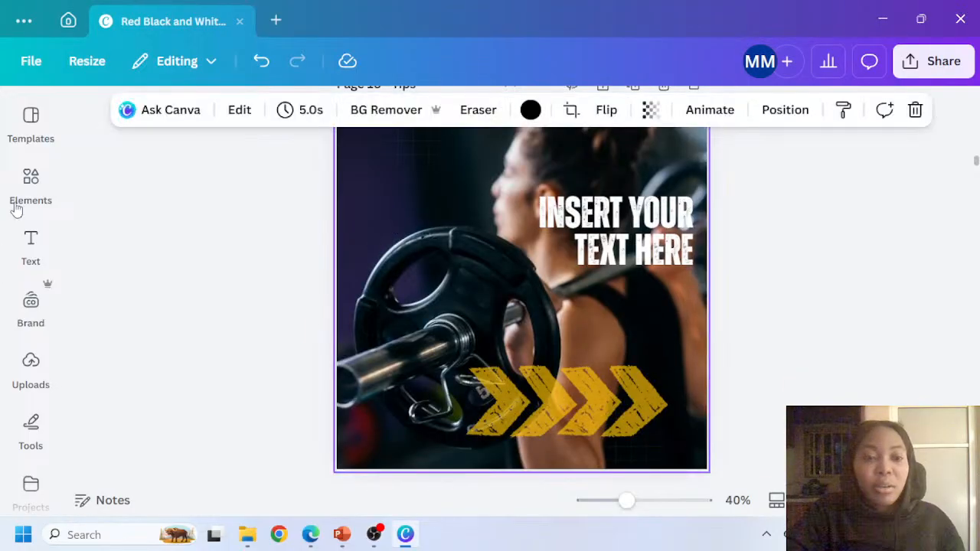
click(29, 184)
scroll(168, 344, down, 3)
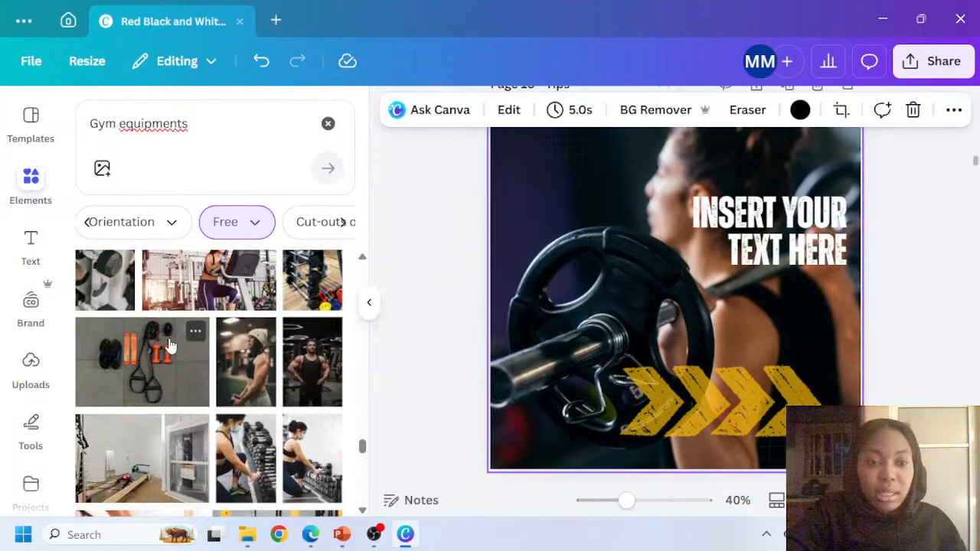
scroll(172, 345, down, 3)
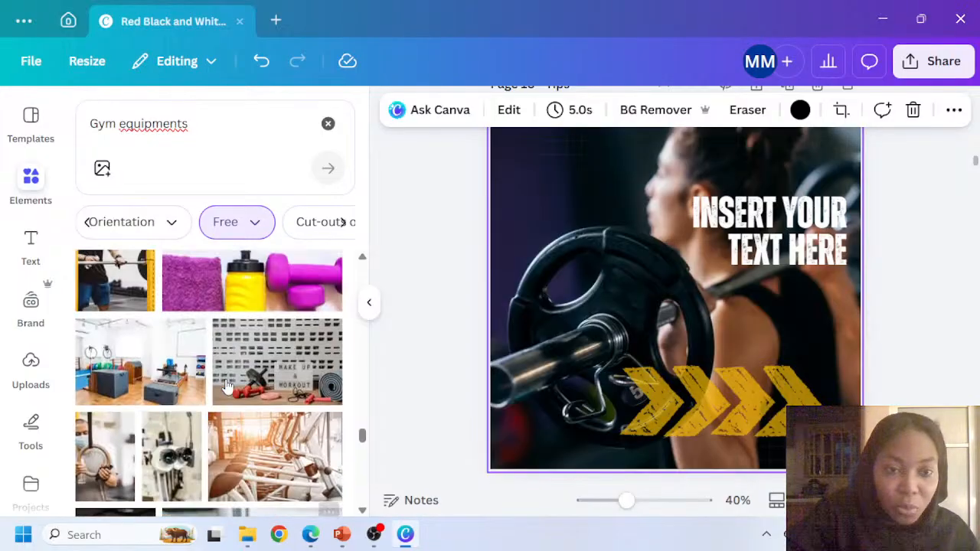
scroll(230, 360, down, 5)
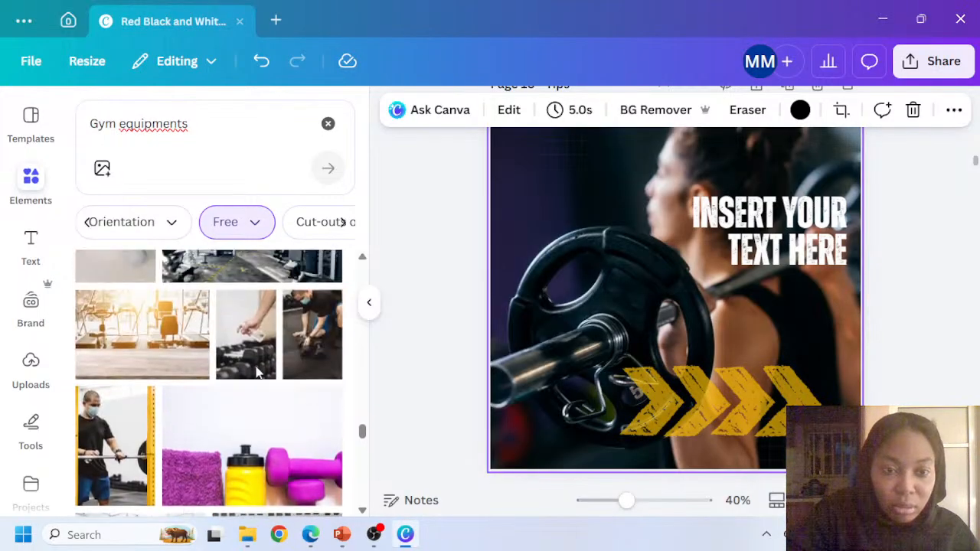
scroll(258, 375, down, 5)
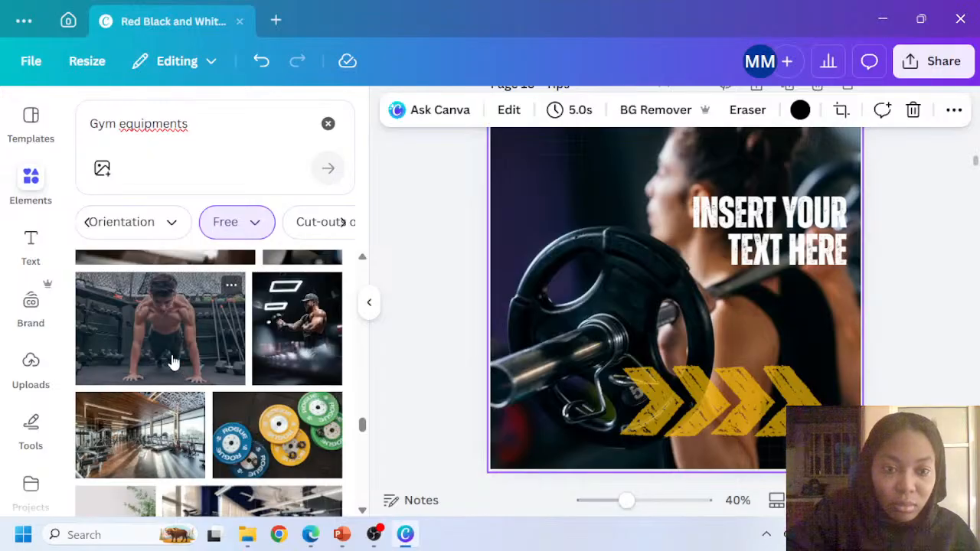
click(168, 354)
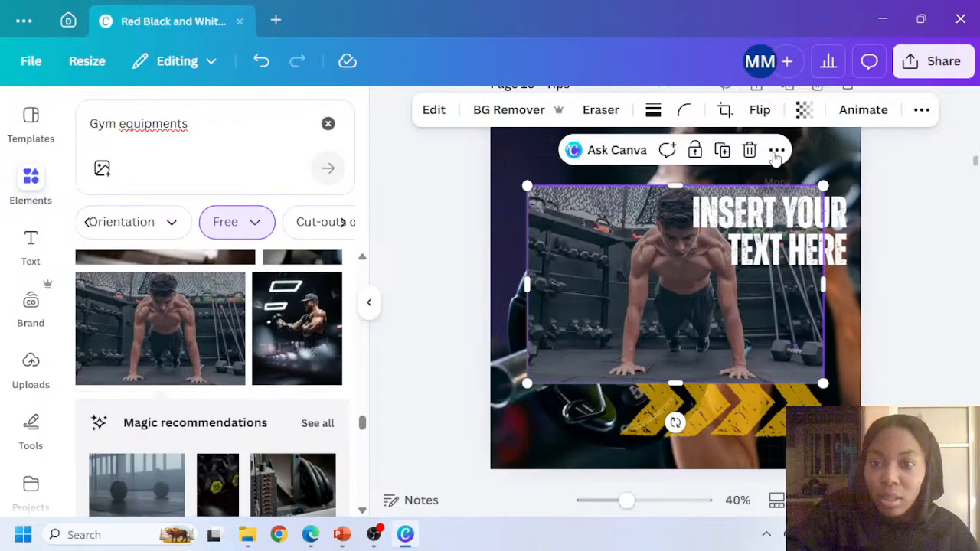
click(777, 150)
scroll(842, 337, down, 2)
scroll(842, 322, down, 2)
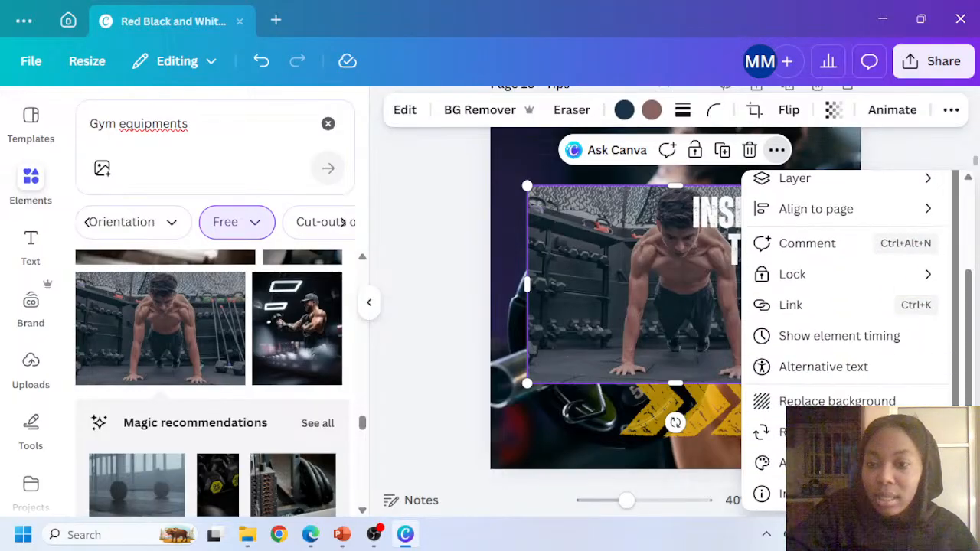
click(837, 401)
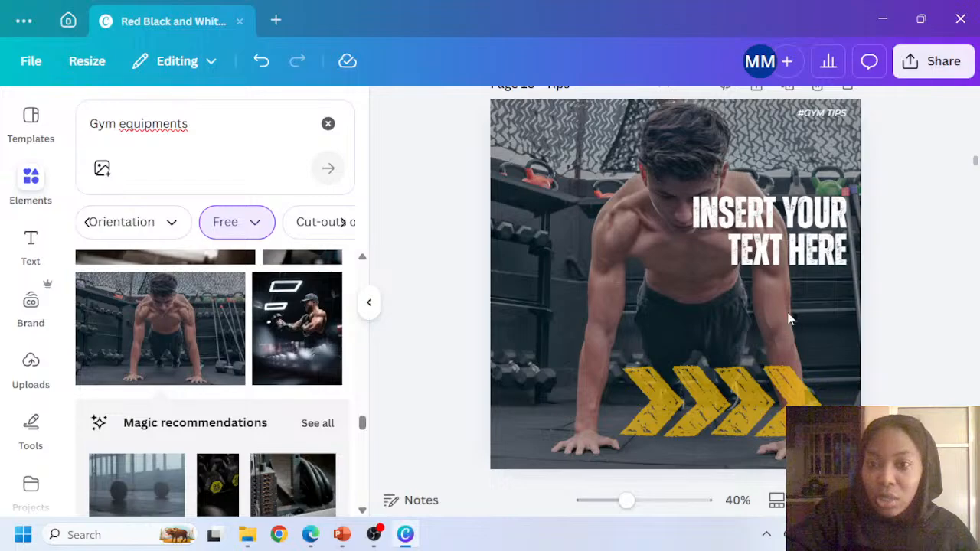
Compare page 10 with page 11 and examine the #1 number and heading text on page 11
scroll(668, 314, down, 5)
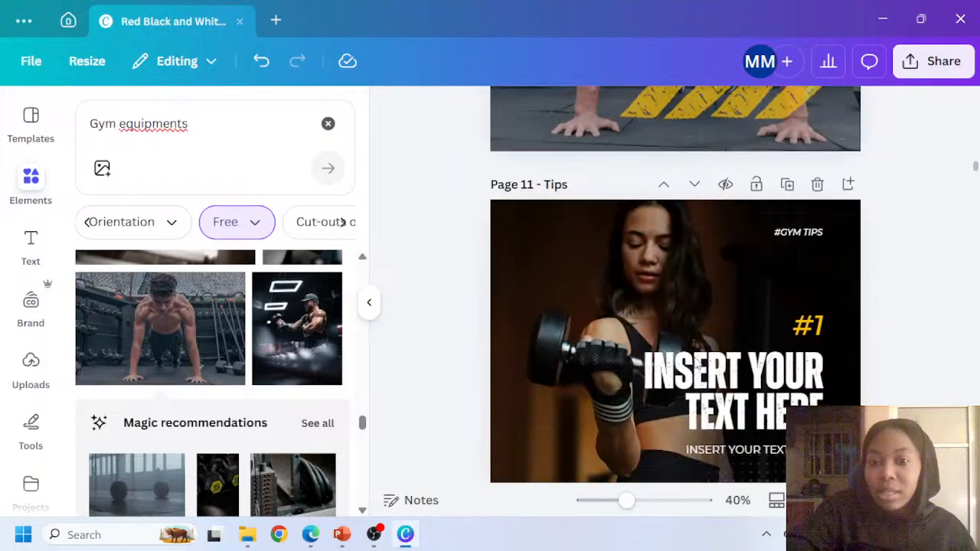
scroll(701, 364, up, 3)
scroll(700, 360, up, 3)
scroll(700, 360, down, 7)
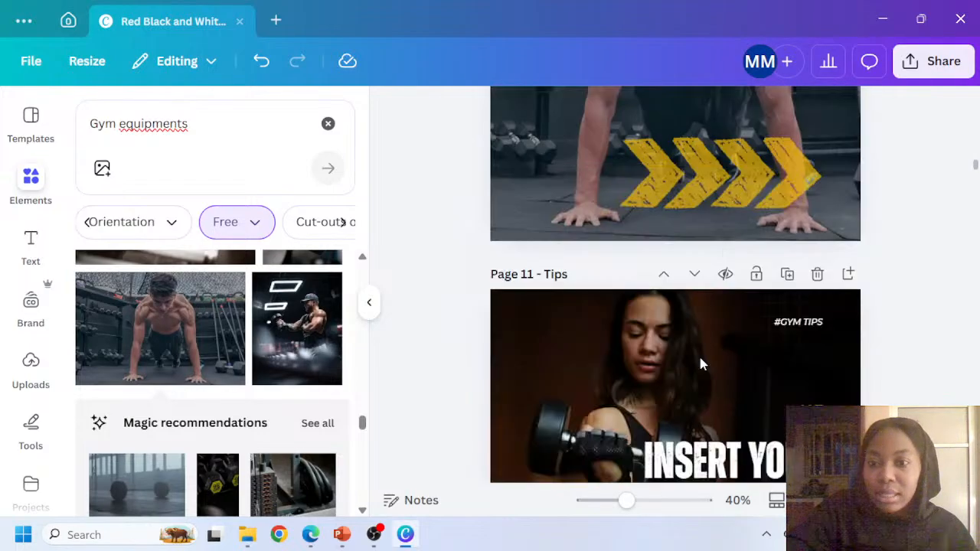
scroll(727, 283, up, 1)
scroll(729, 284, up, 1)
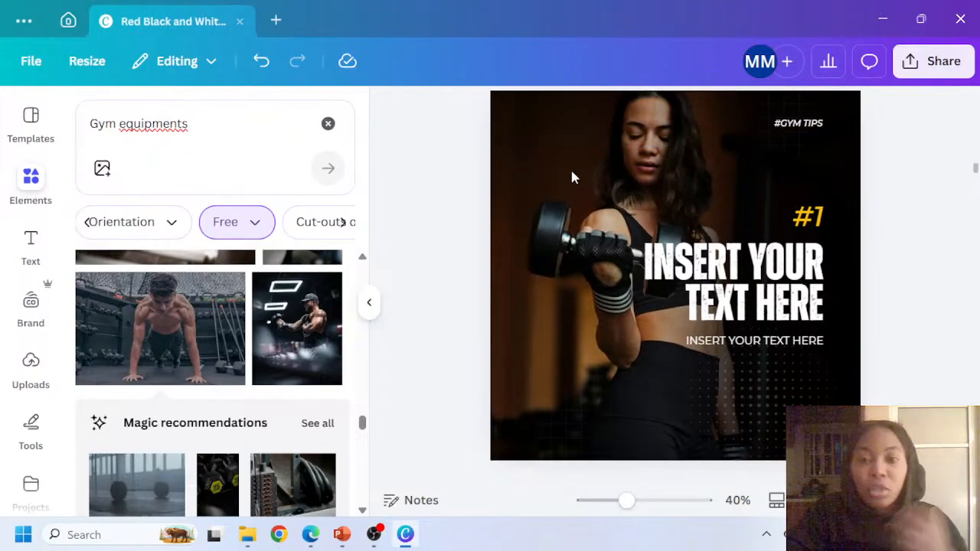
click(818, 221)
shift+click(777, 295)
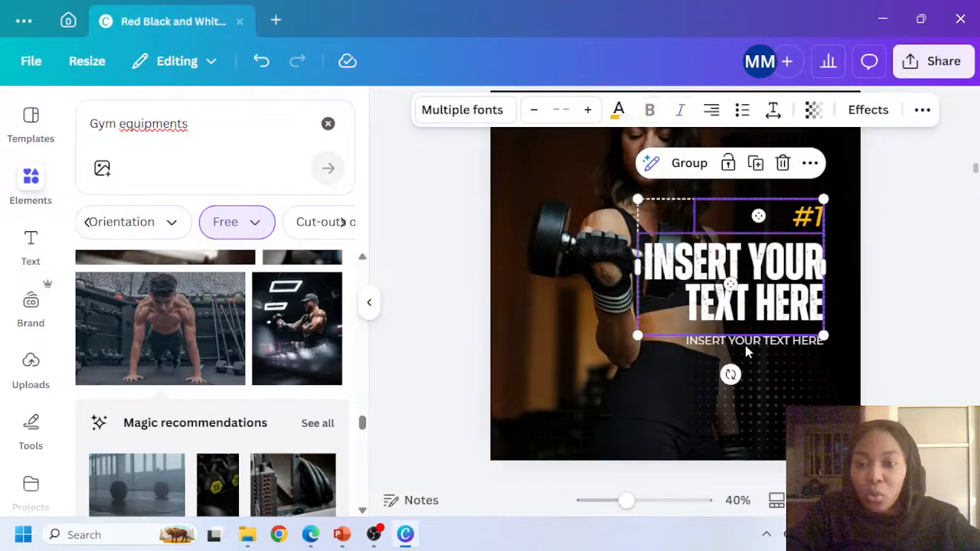
Open the font choices for the heading on page 10
scroll(752, 321, up, 6)
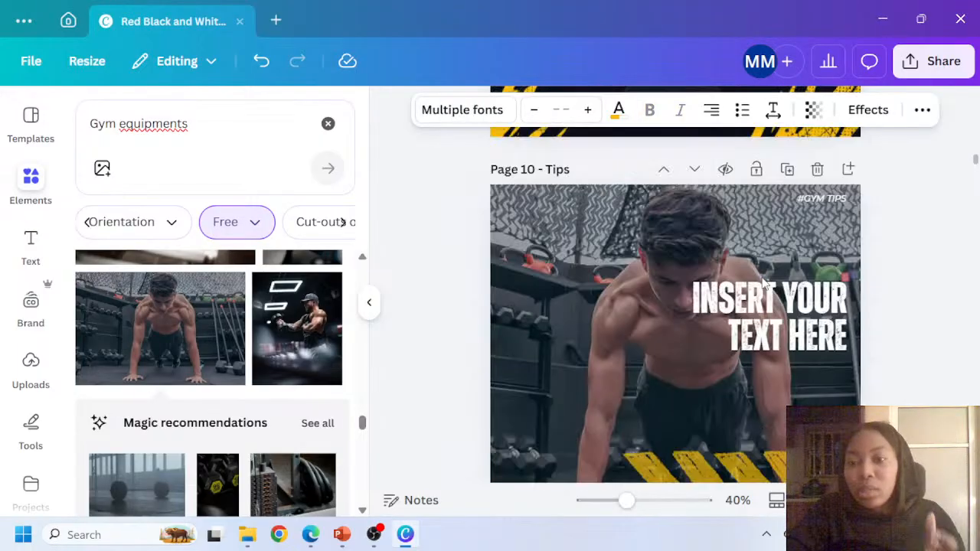
click(781, 322)
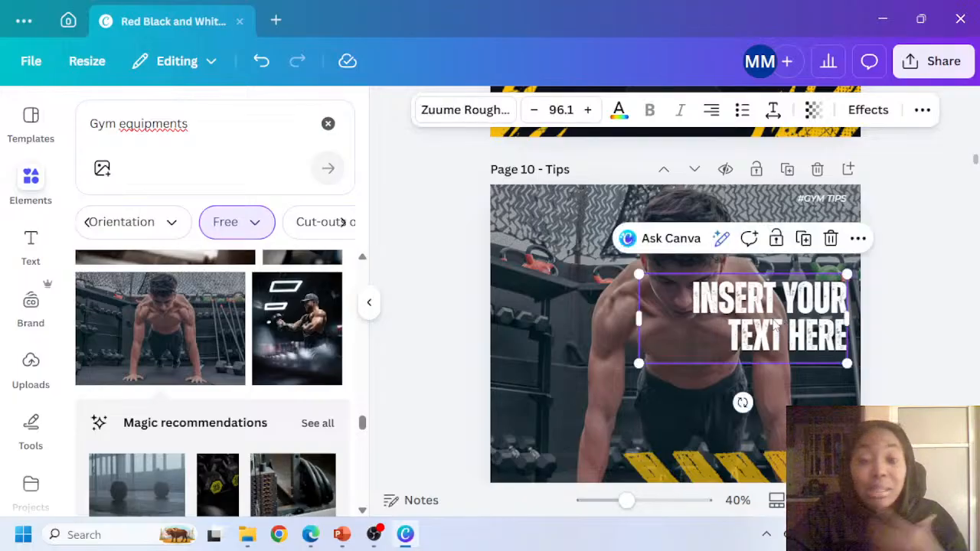
click(470, 110)
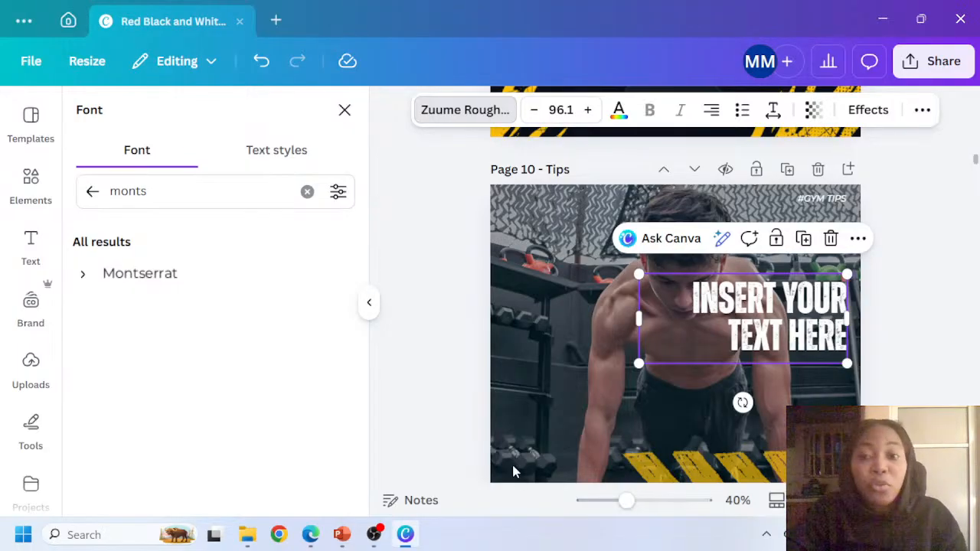
Delete the #GYM TIPS label from page 11
scroll(762, 359, down, 5)
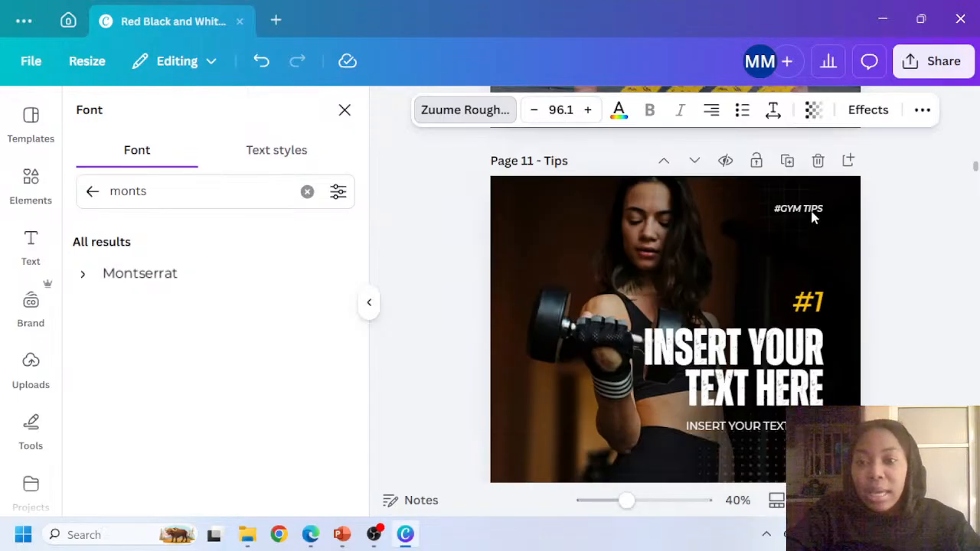
click(813, 215)
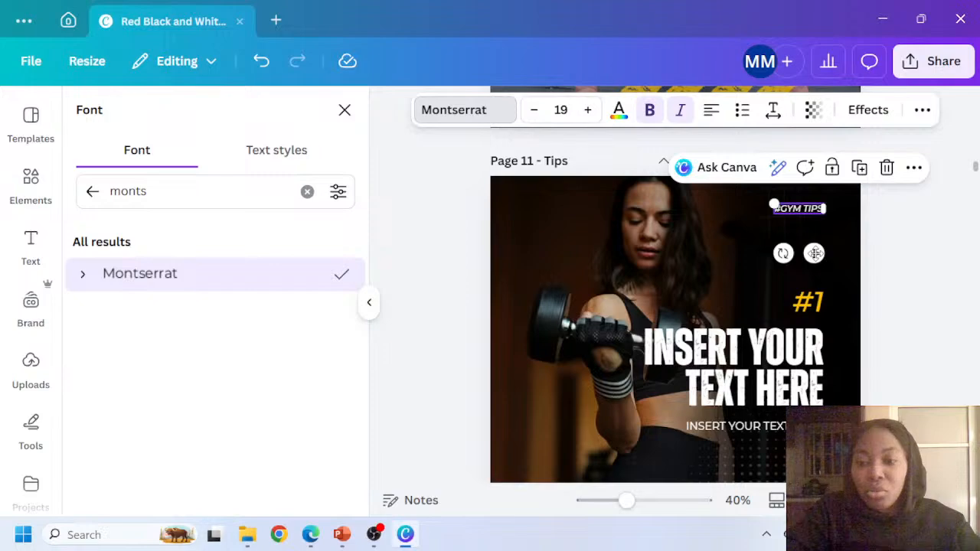
key(Delete)
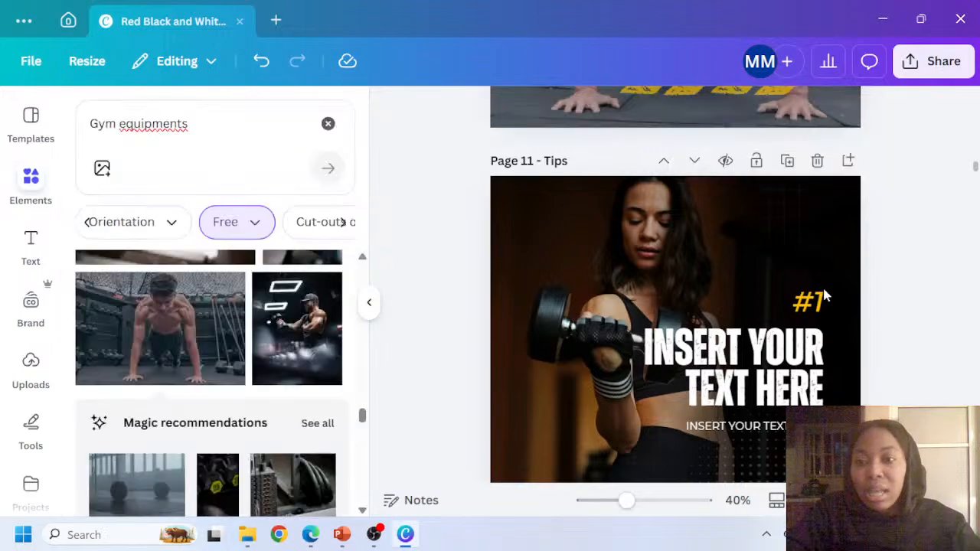
Justify page 11's #1 number, heading and subtext, and move all three together toward the middle of the page
click(808, 301)
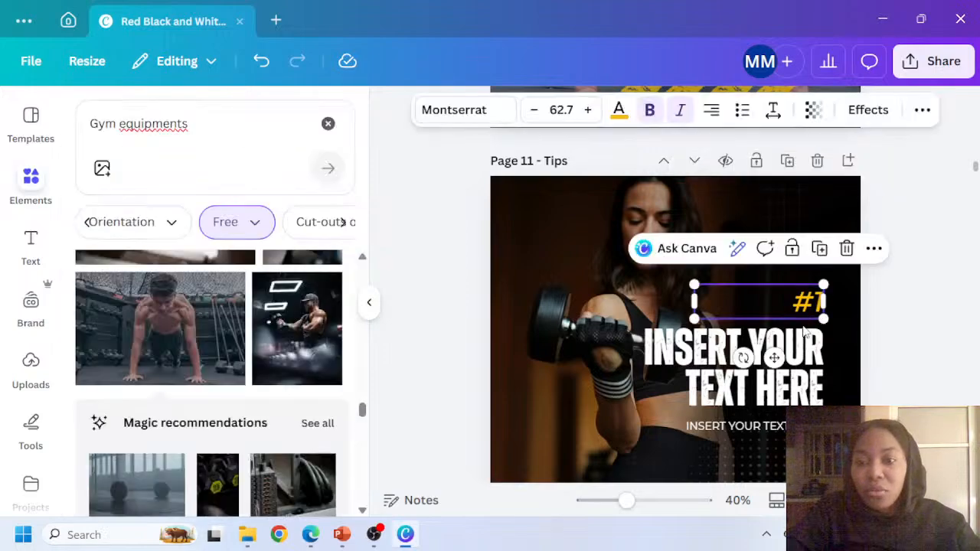
shift+click(729, 350)
shift+click(760, 433)
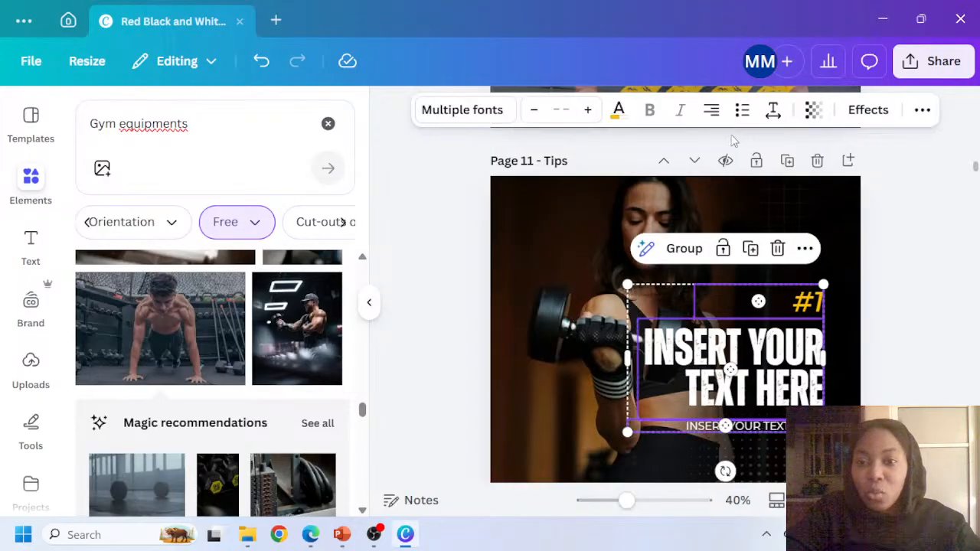
click(711, 110)
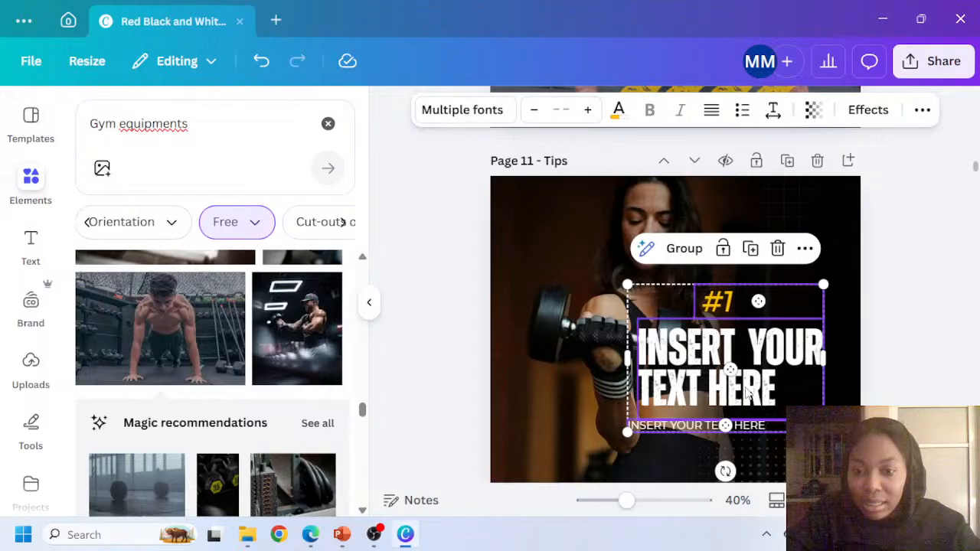
drag(742, 389, 691, 373)
click(885, 370)
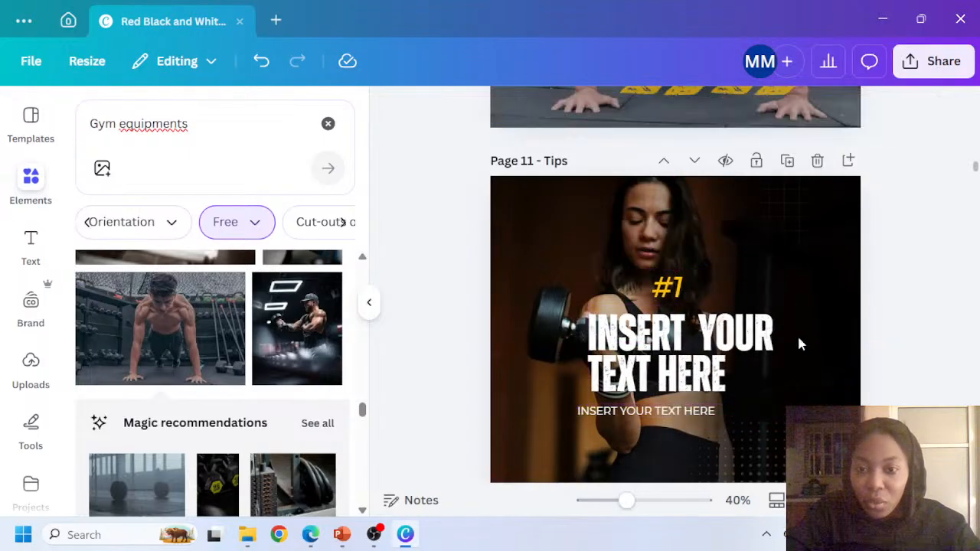
Center-align the heading and the small INSERT YOUR TEXT HERE line on page 11
click(722, 342)
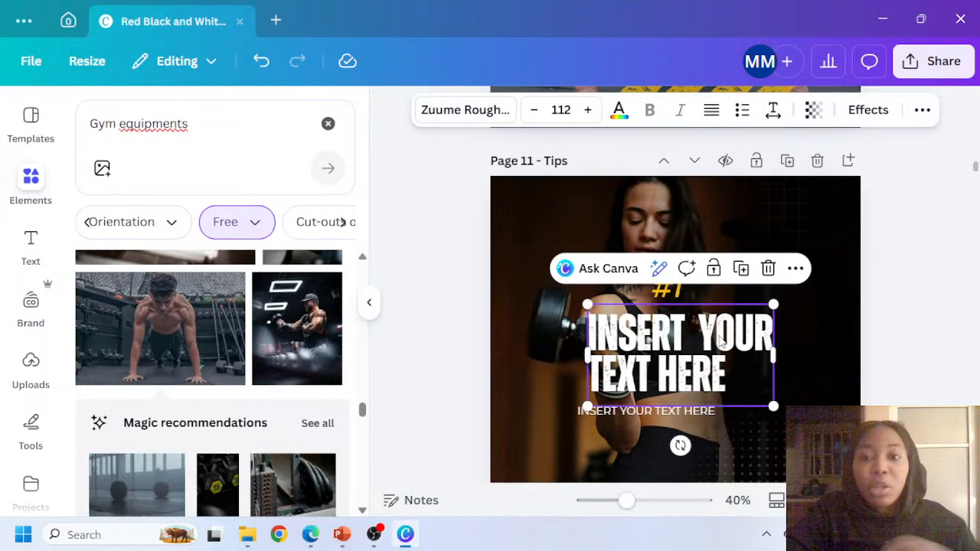
click(711, 111)
click(711, 112)
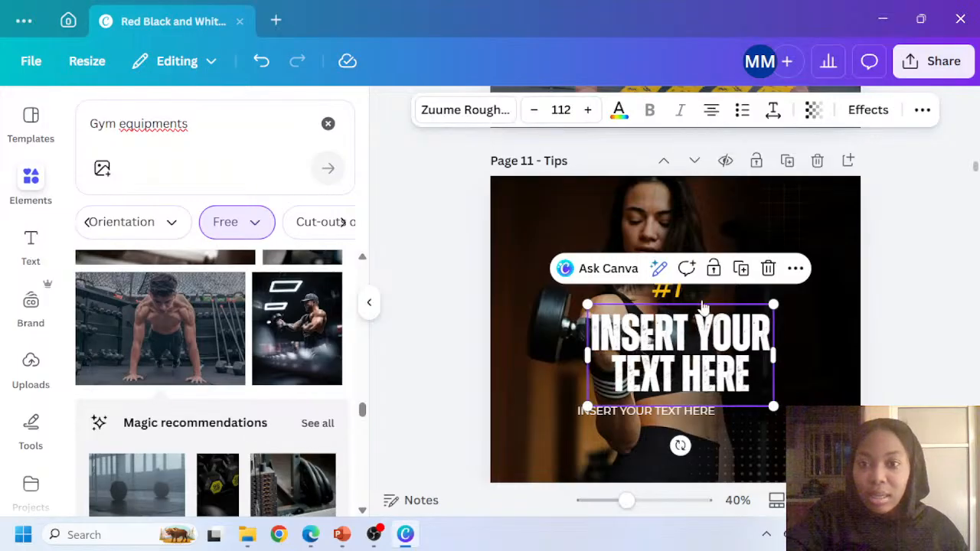
click(675, 414)
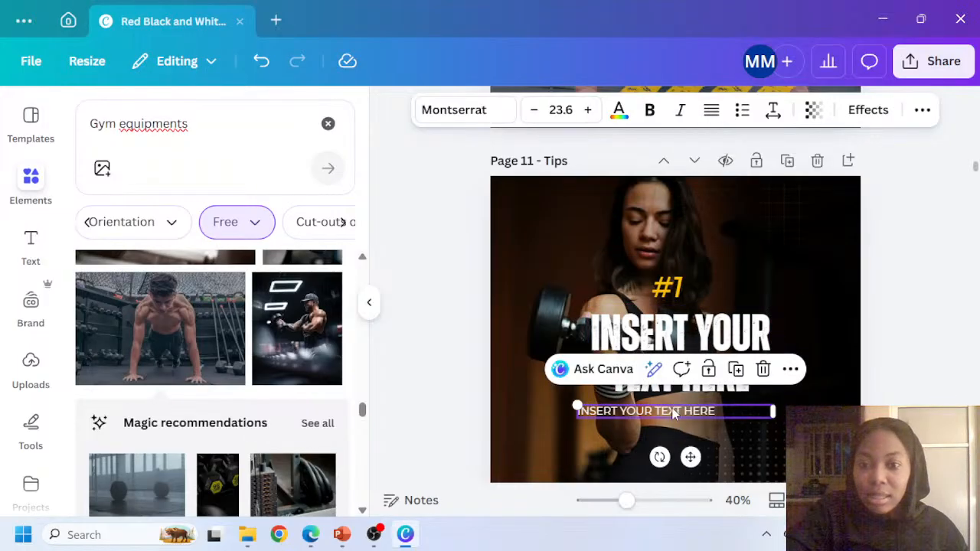
click(711, 111)
click(711, 113)
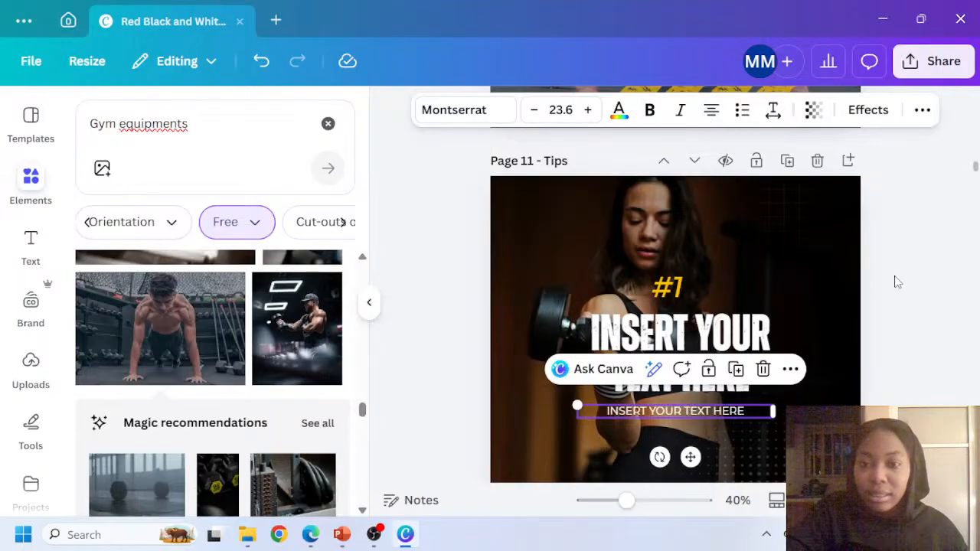
Delete the faint grid graphic and the dark gradient overlay from page 11
click(931, 288)
click(761, 228)
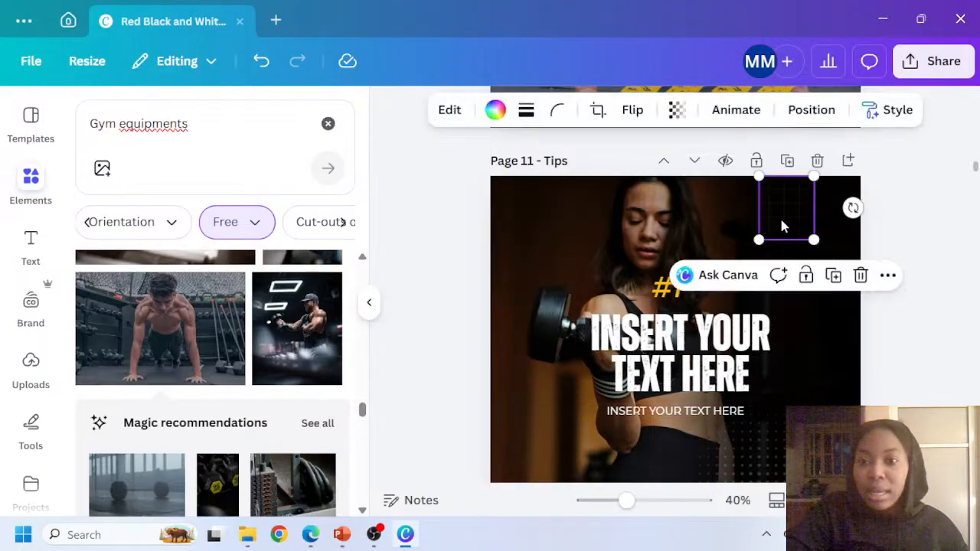
key(Delete)
click(808, 247)
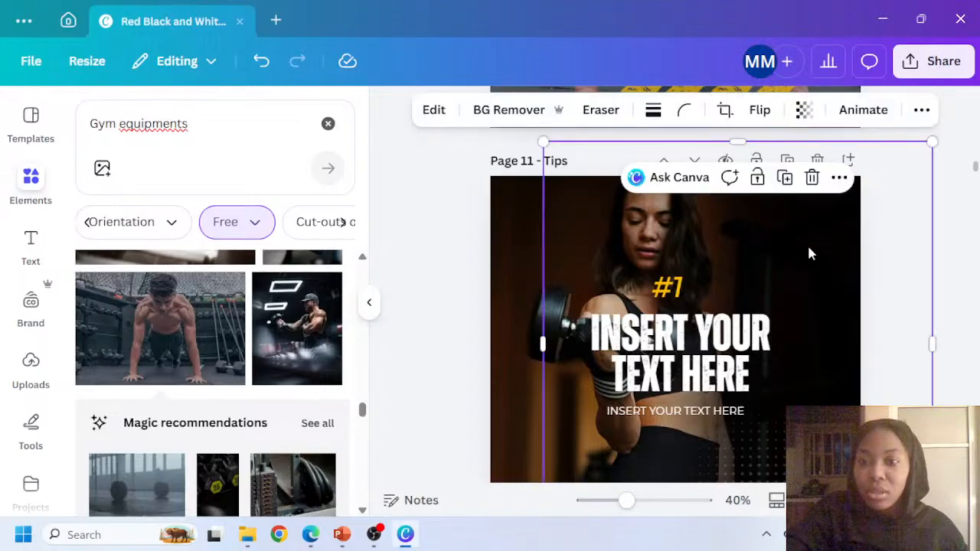
key(Delete)
Try the free "Gym equipments" photo of a seated woman on a gym machine with a trainer on page 11
scroll(186, 352, up, 2)
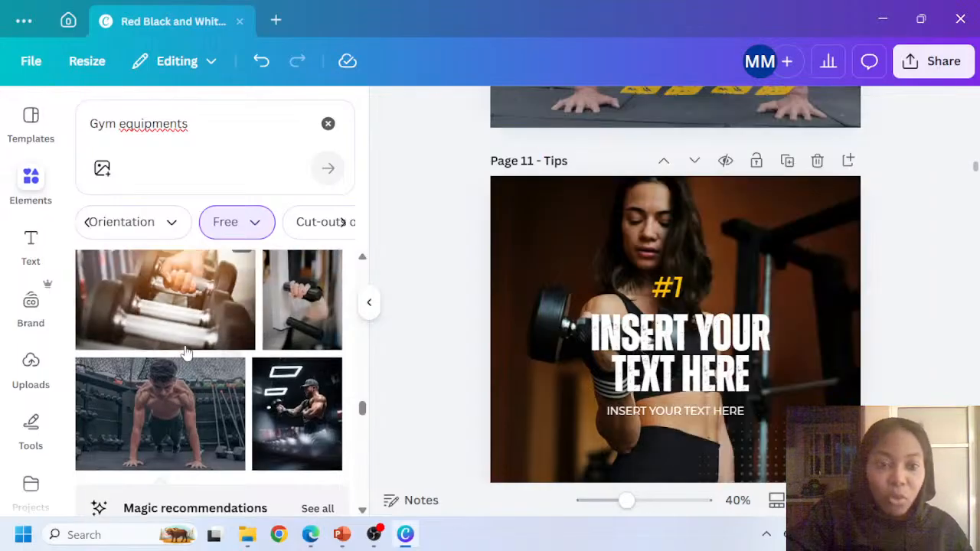
scroll(186, 352, up, 3)
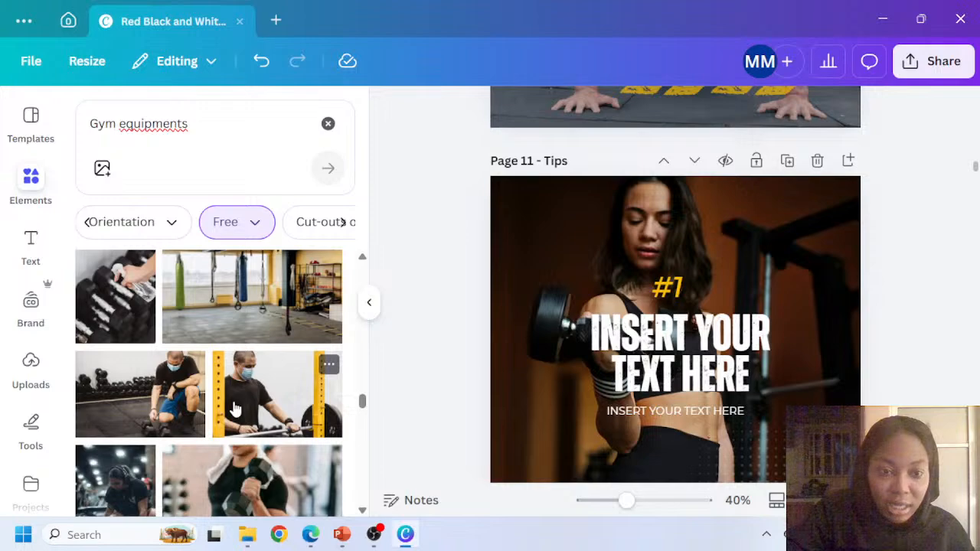
scroll(233, 410, up, 5)
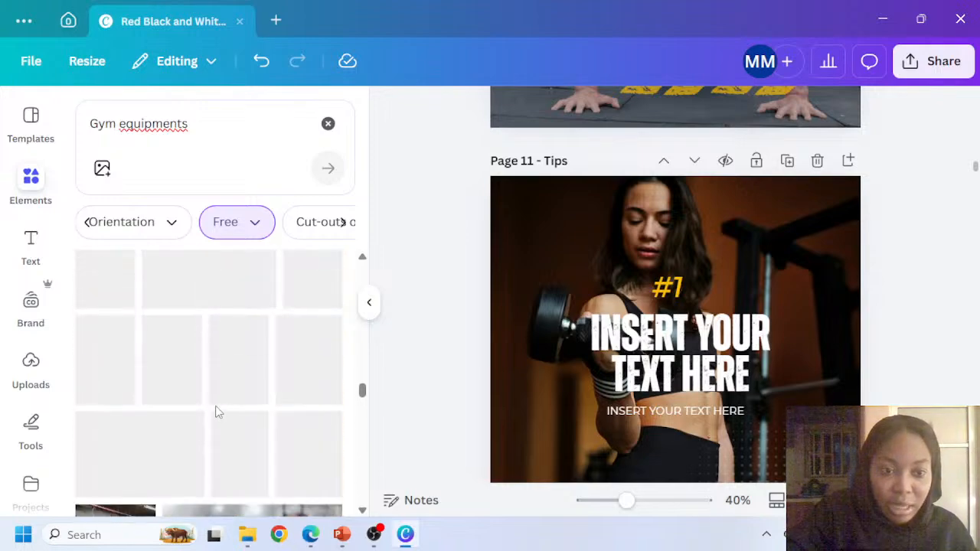
scroll(210, 417, up, 2)
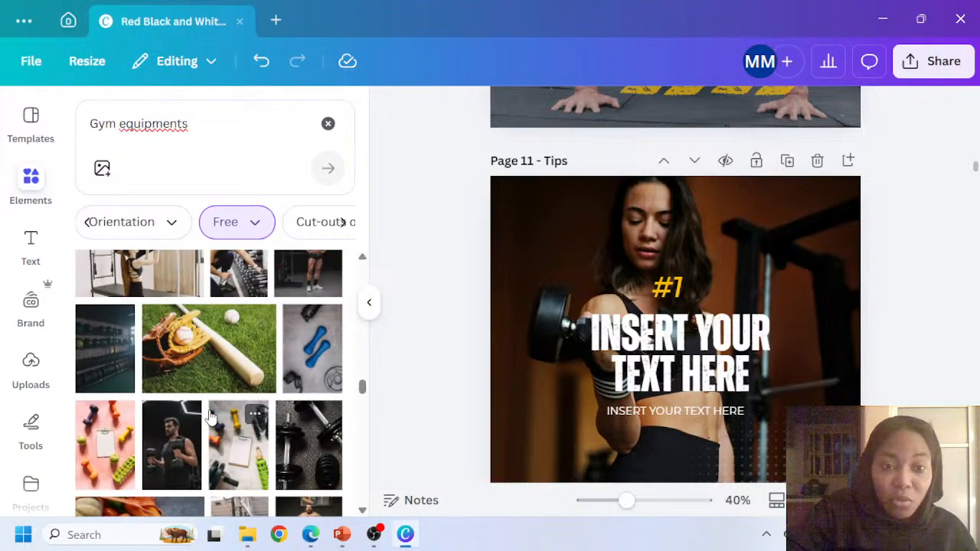
scroll(211, 423, up, 5)
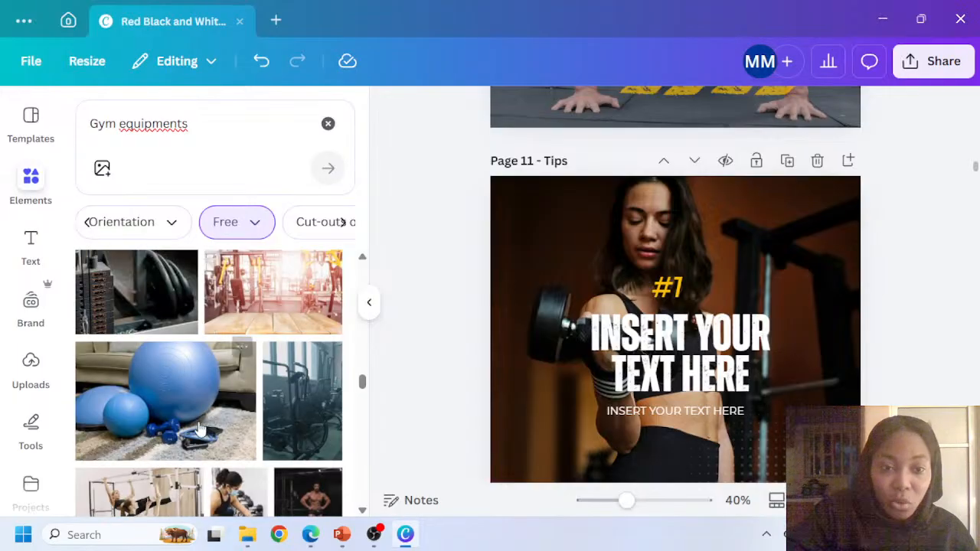
scroll(206, 424, up, 6)
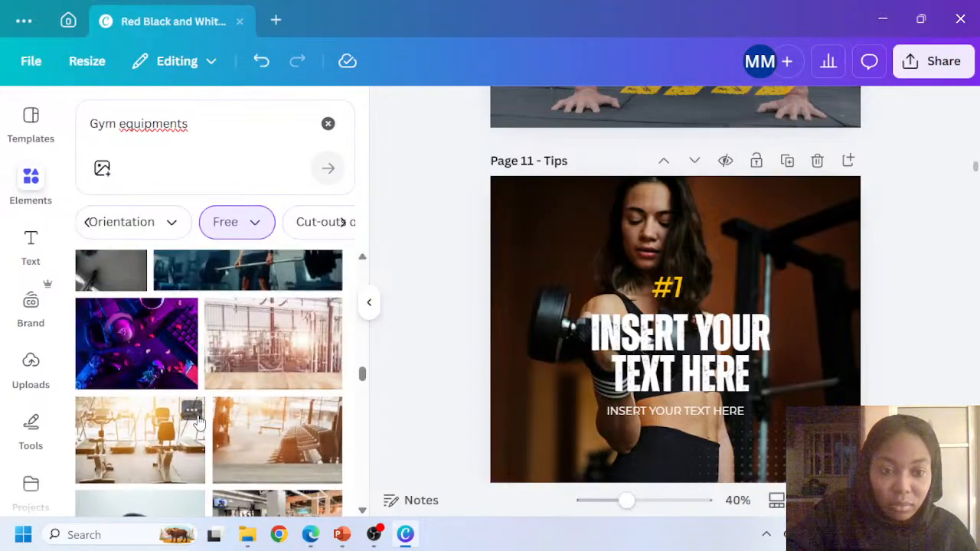
scroll(198, 422, up, 6)
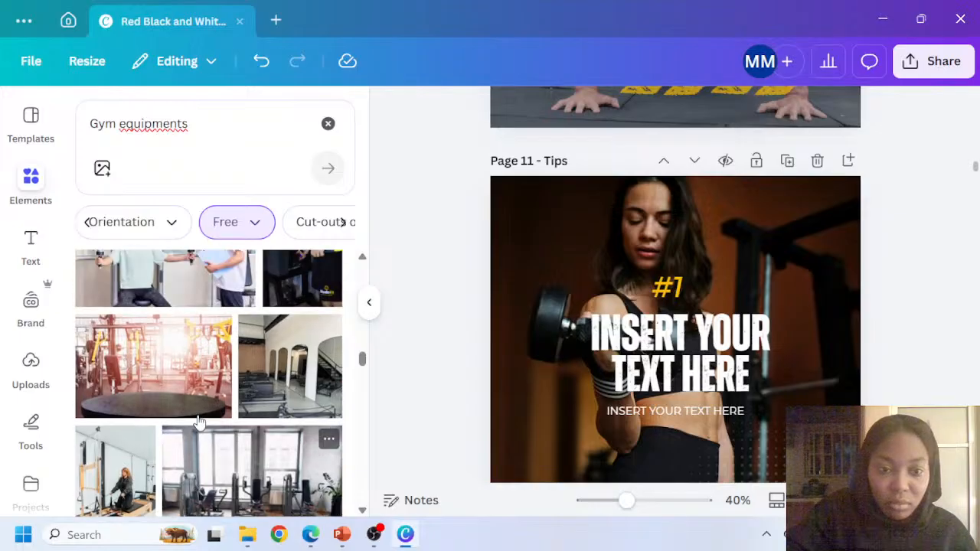
scroll(198, 423, up, 3)
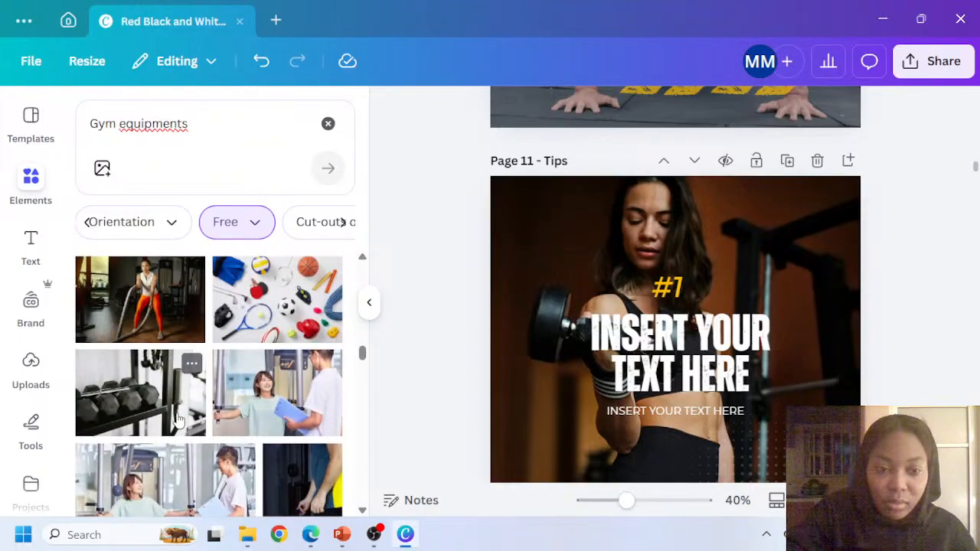
scroll(178, 420, down, 1)
scroll(178, 419, up, 3)
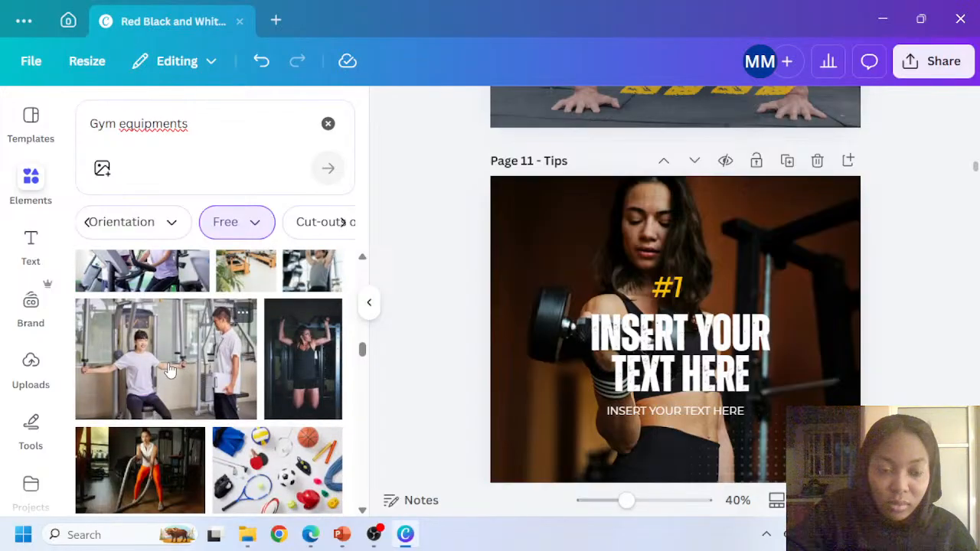
click(169, 370)
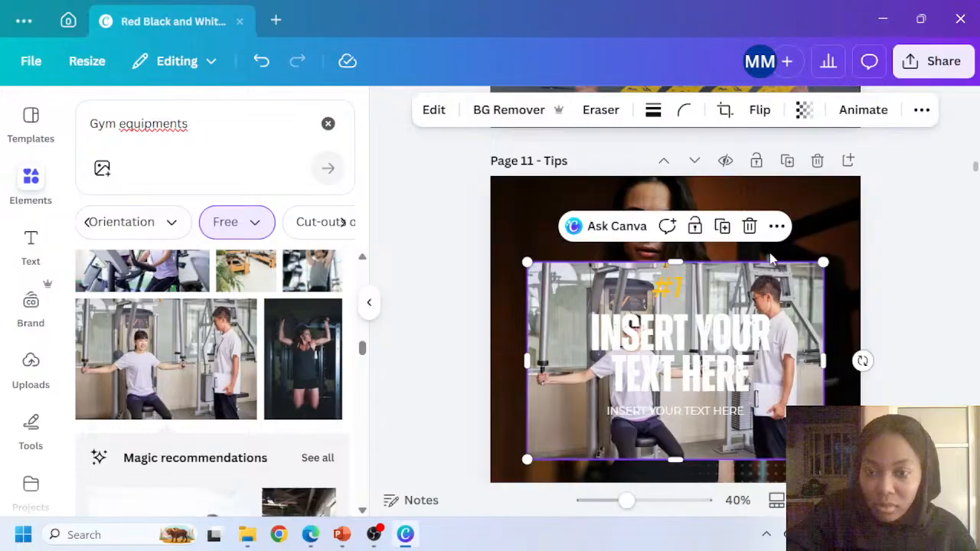
key(Delete)
Replace page 11's background with the free "Gym equipments" photo of a muscular man standing beside a dumbbell bench press
scroll(266, 417, up, 2)
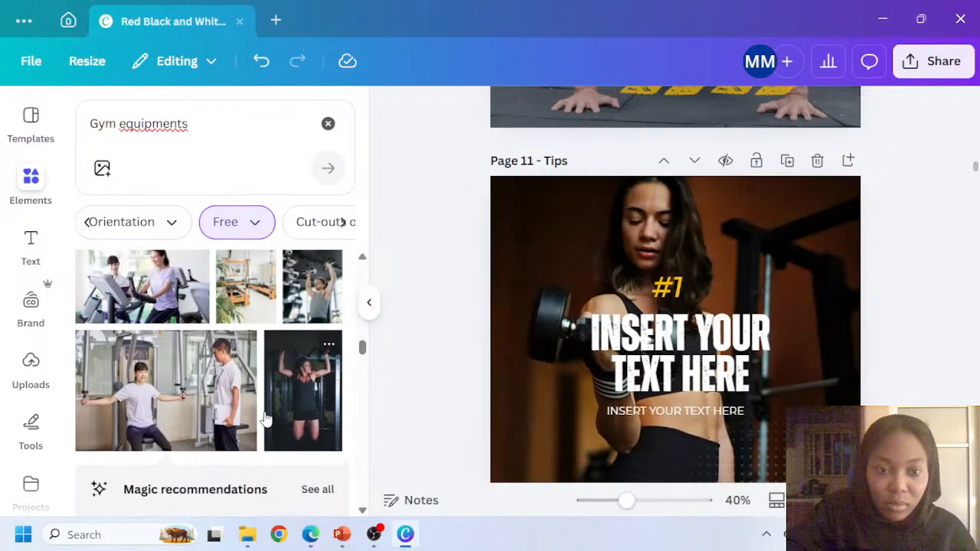
scroll(266, 417, up, 2)
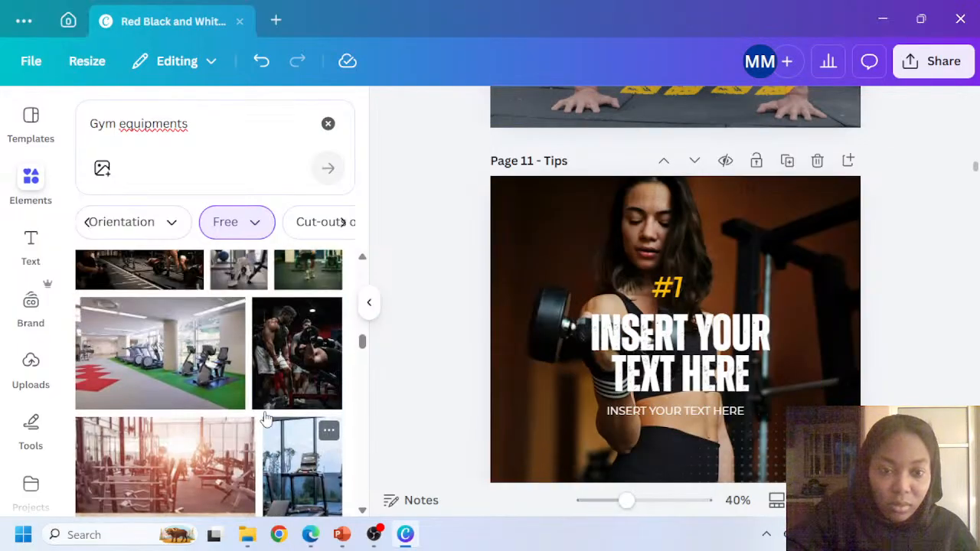
click(297, 357)
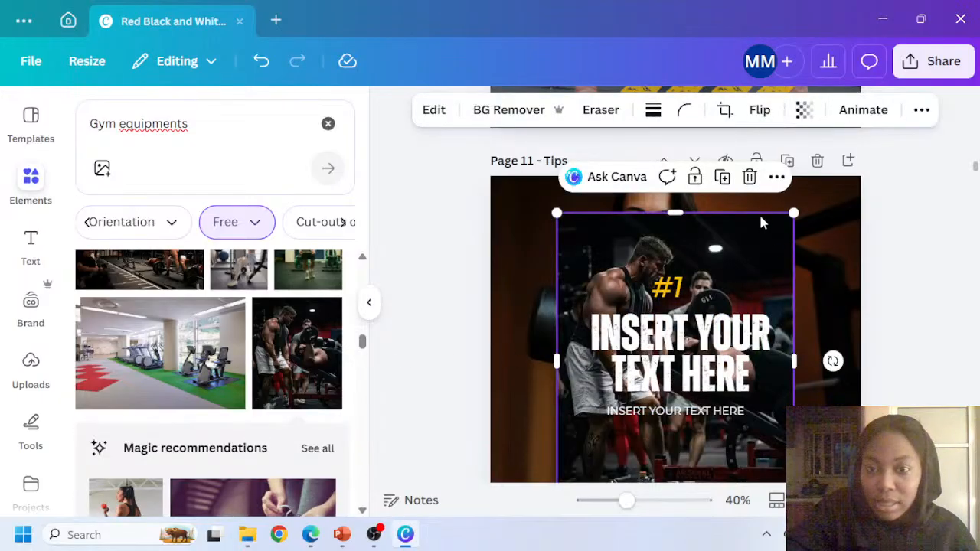
click(777, 177)
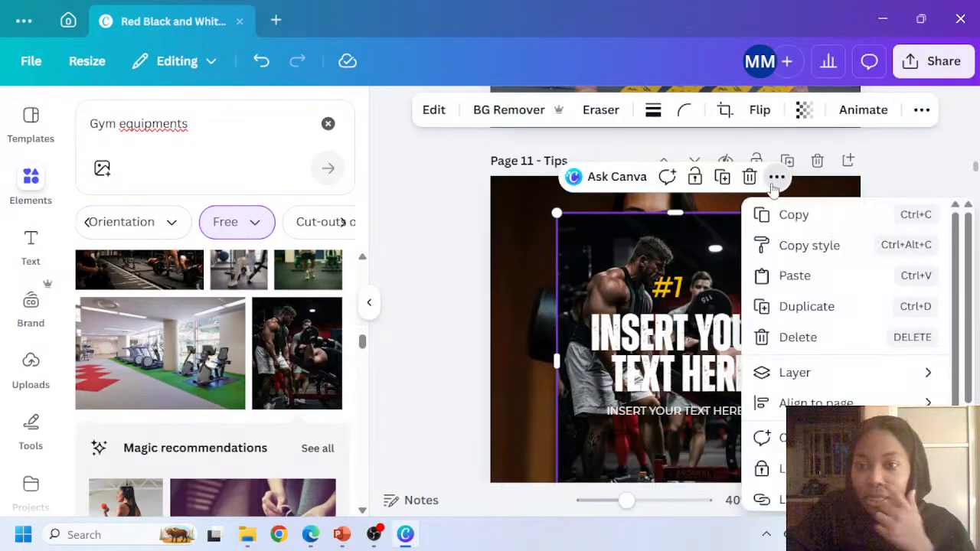
mouse_move(816, 362)
scroll(817, 362, down, 3)
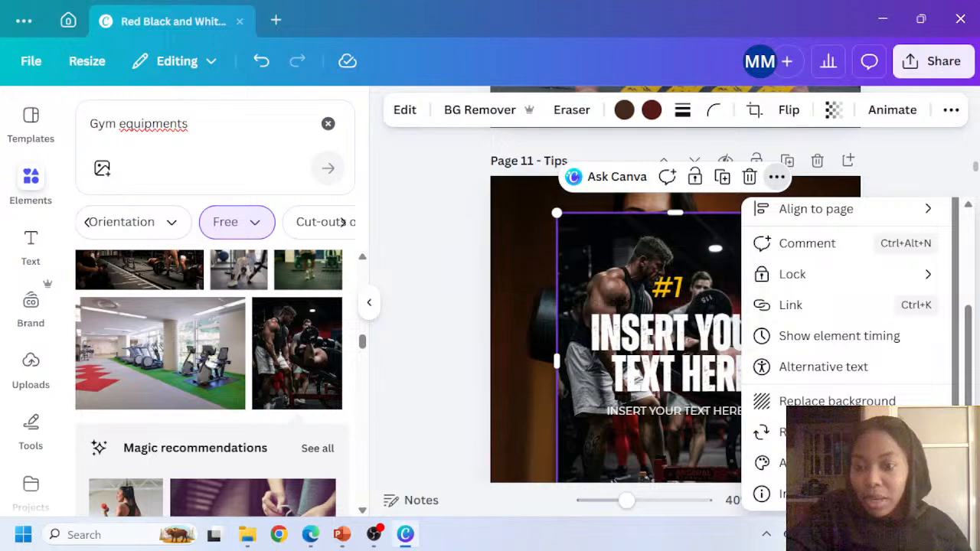
click(836, 401)
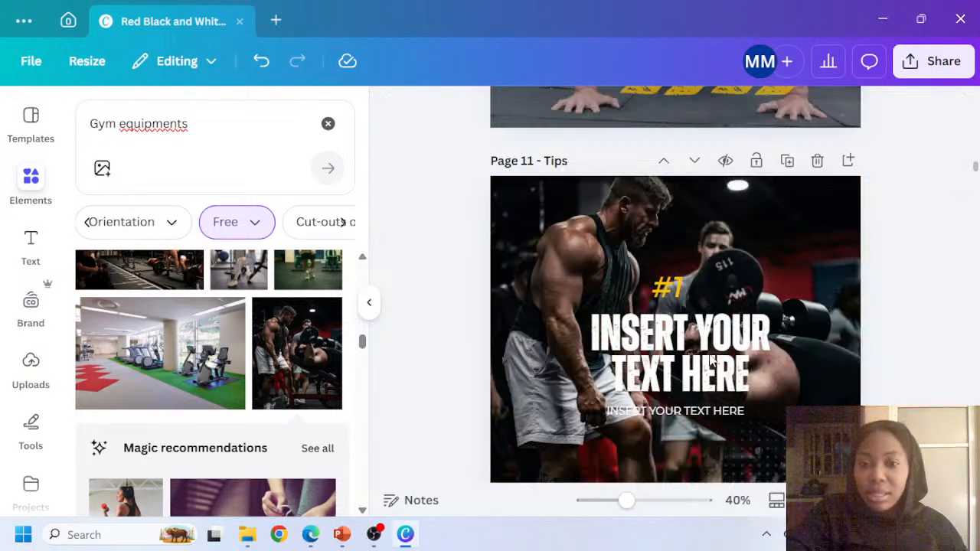
Search the elements for "BLACK GRADIENT" without the photo filter and show all matching graphics
click(31, 186)
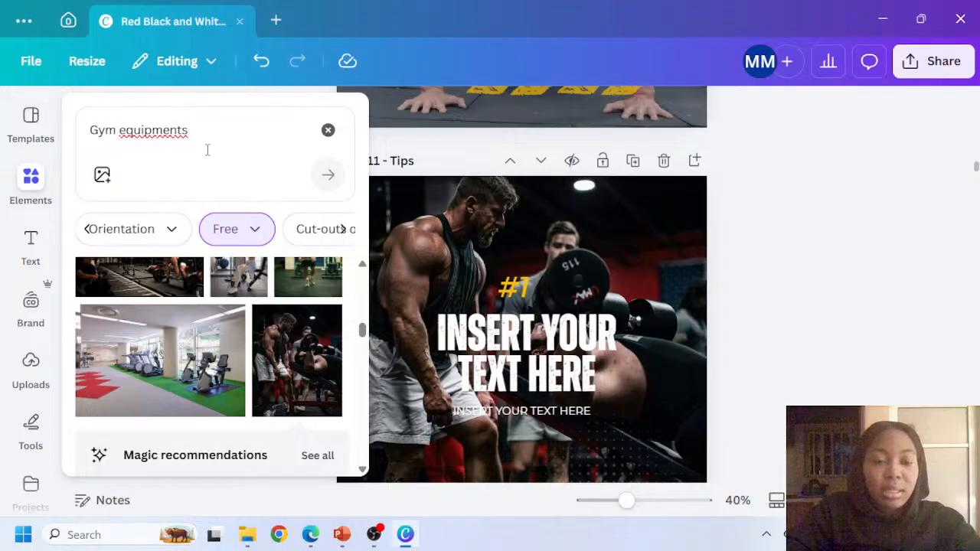
scroll(674, 268, down, 2)
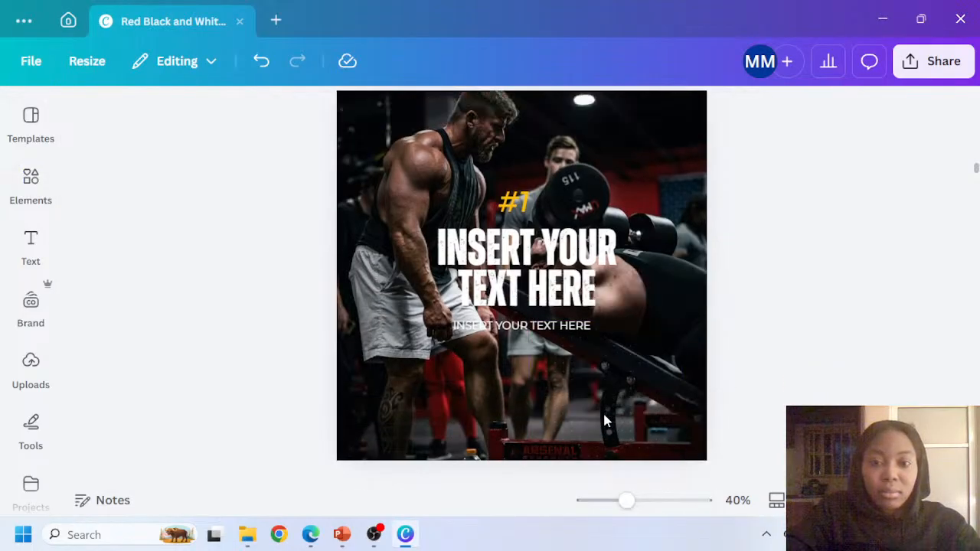
click(30, 189)
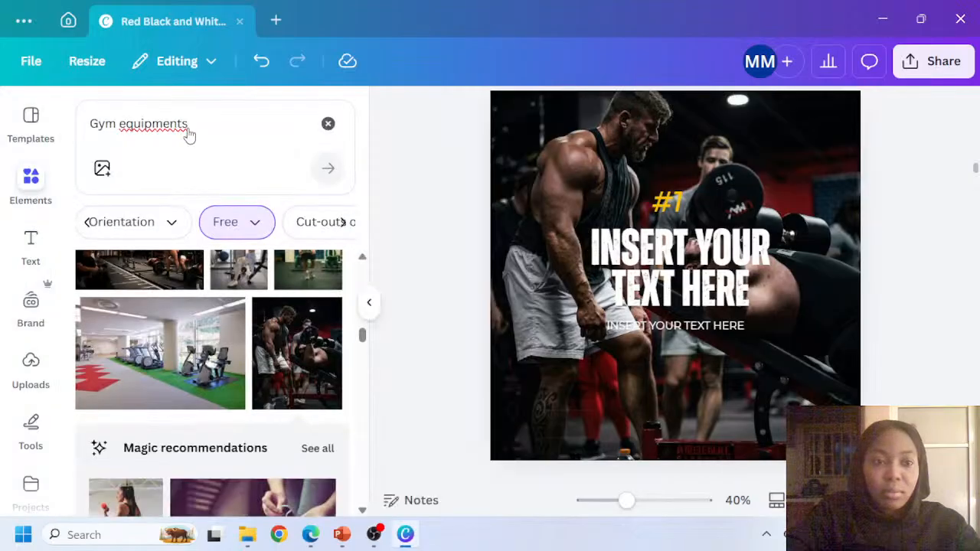
click(204, 122)
key(BackSpace)
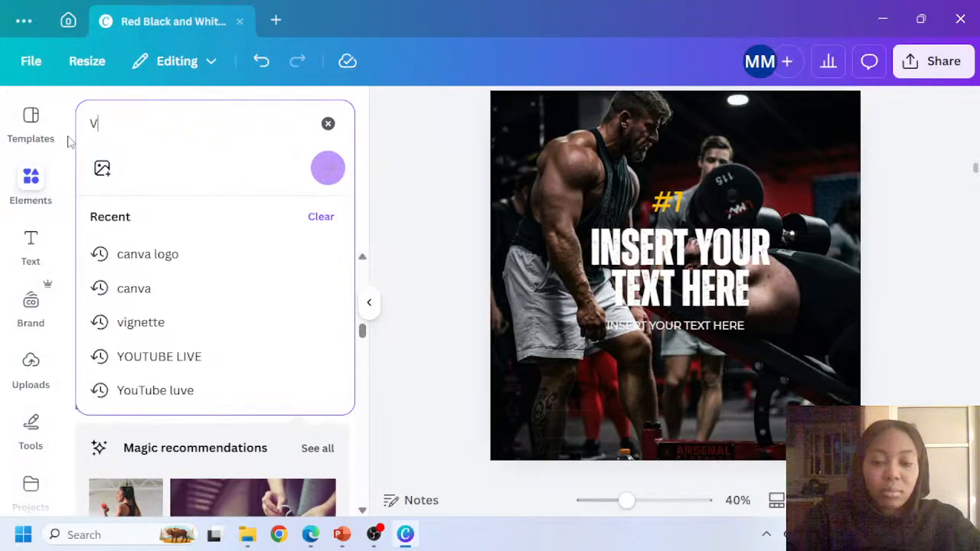
text(BLAC)
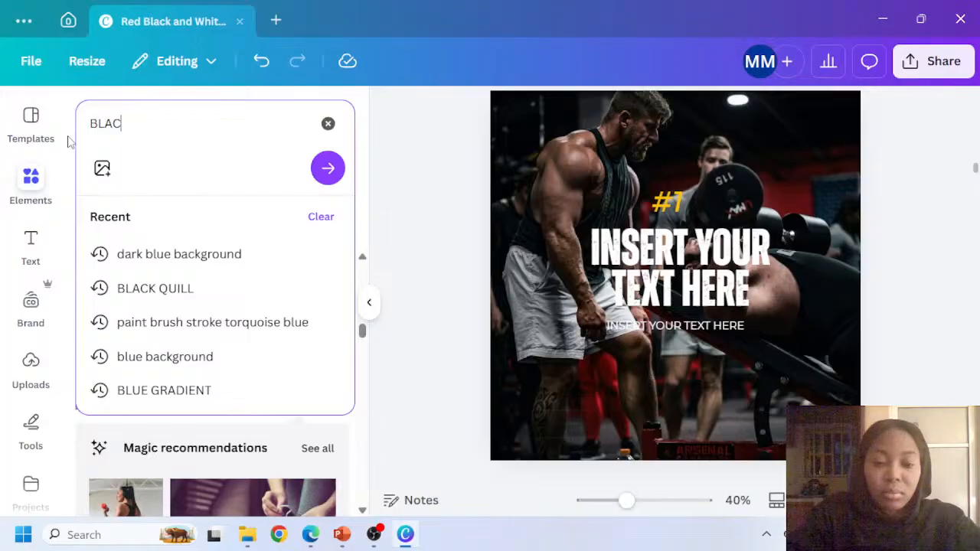
text(K )
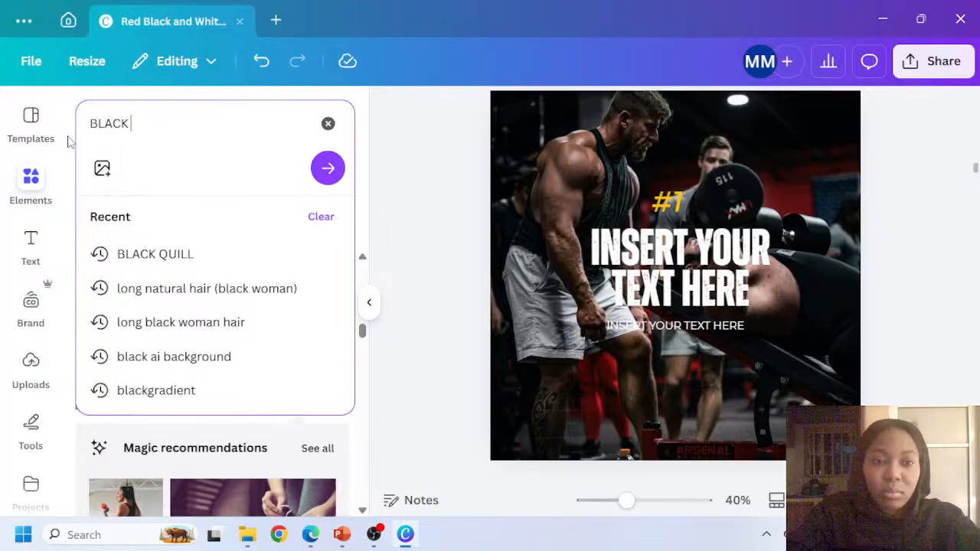
text(GRADIENT)
key(Return)
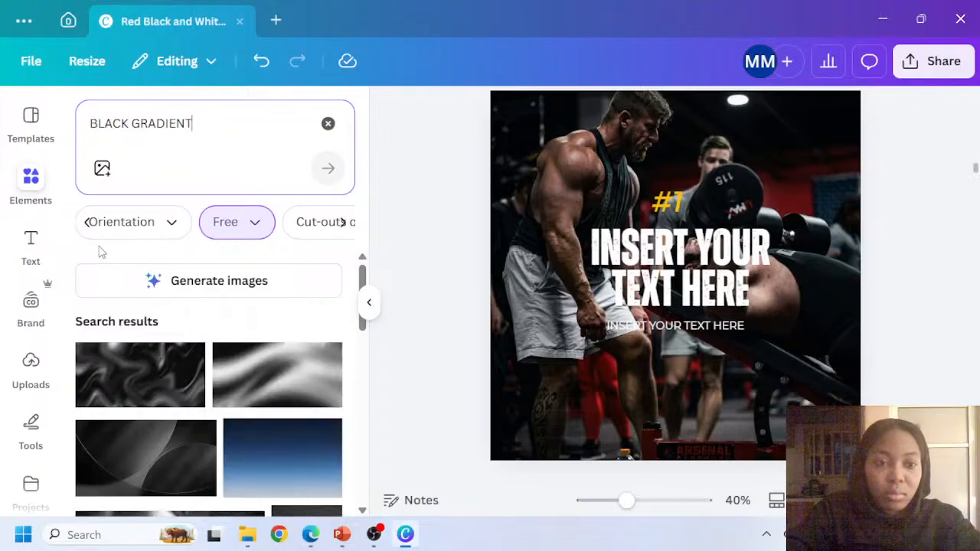
click(85, 222)
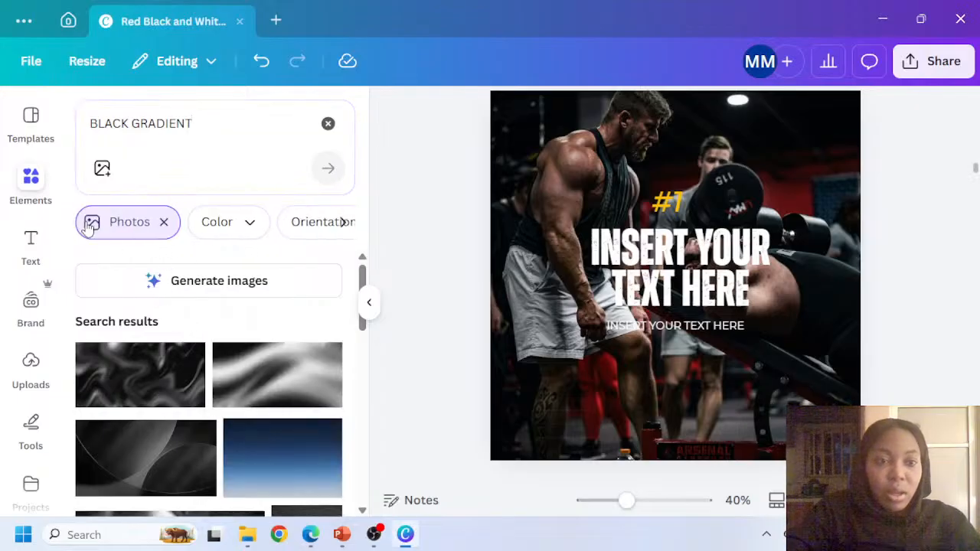
click(163, 223)
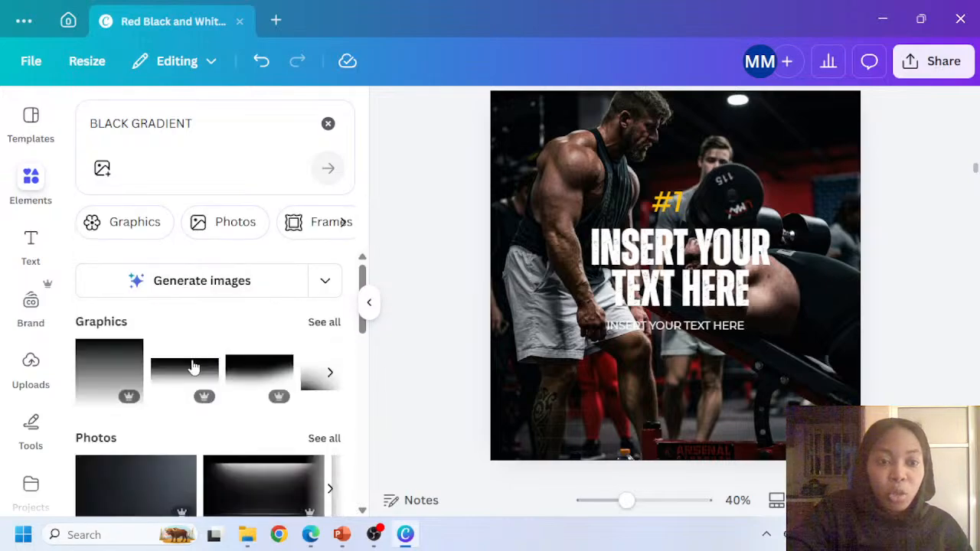
click(324, 322)
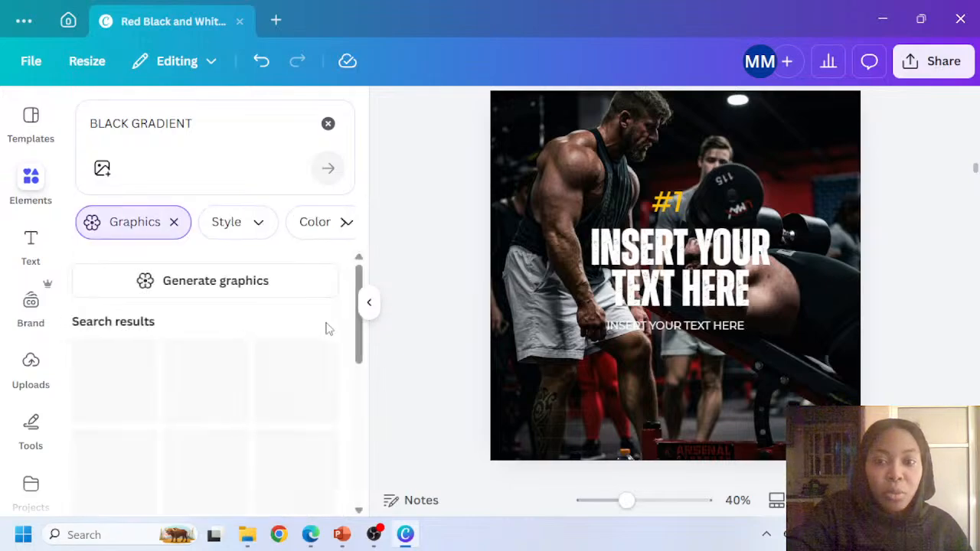
Add the soft-edged grey oval gradient to page 11, rotate it to horizontal and centre it behind the text
scroll(199, 377, down, 2)
scroll(184, 373, down, 4)
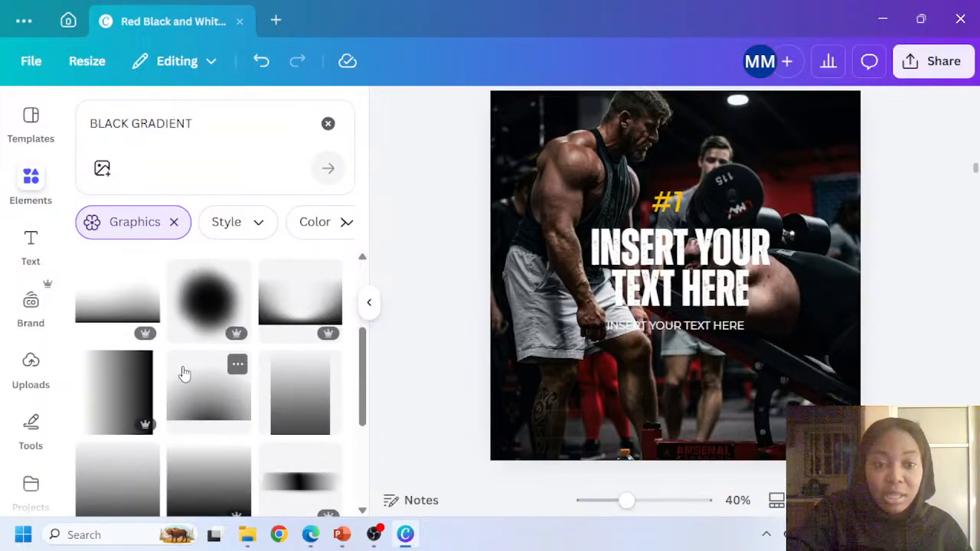
scroll(253, 391, up, 2)
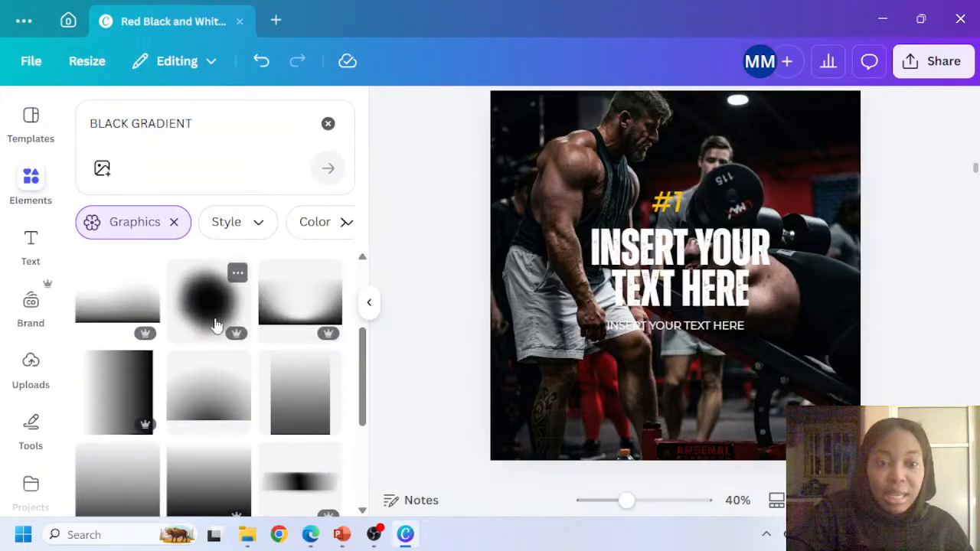
scroll(205, 329, down, 5)
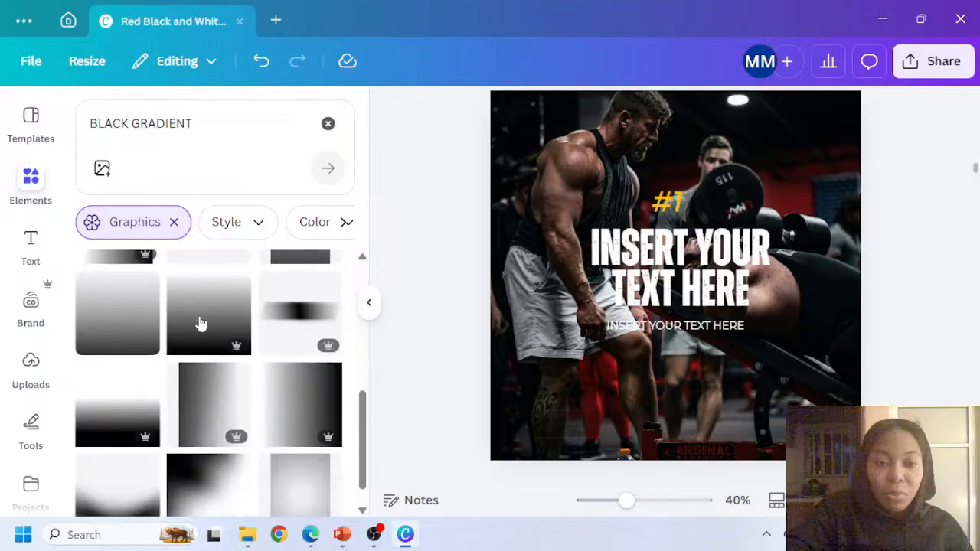
scroll(205, 351, down, 2)
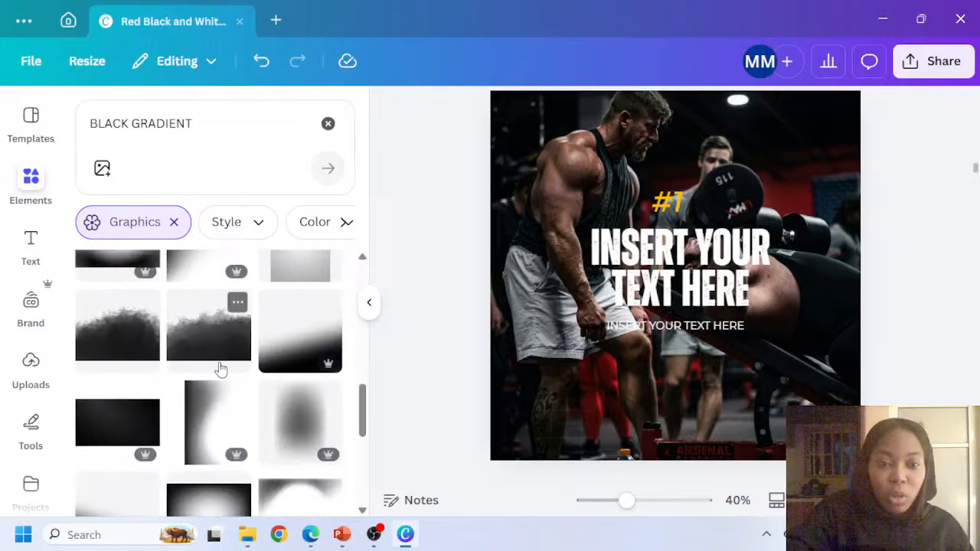
click(302, 427)
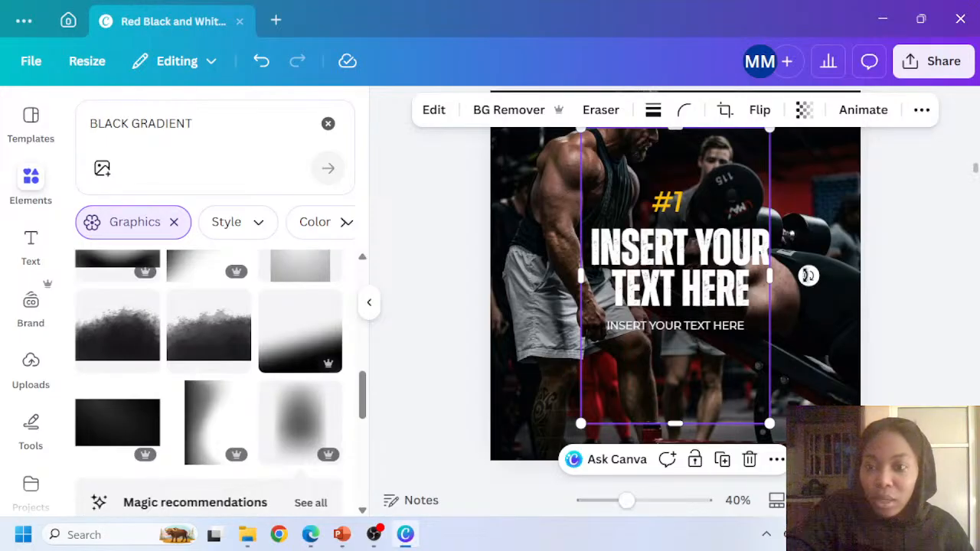
drag(810, 277, 676, 377)
drag(684, 325, 683, 320)
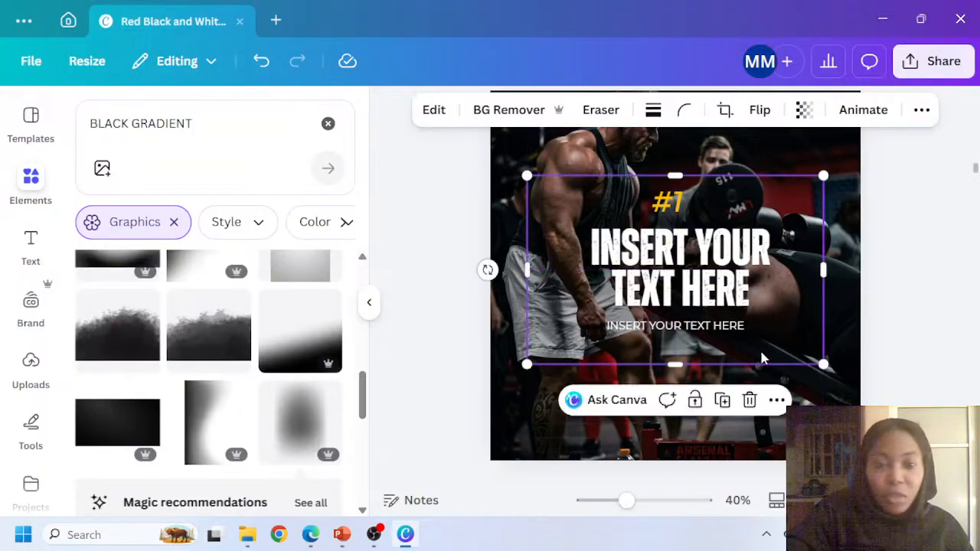
Add the round blurred black gradient behind page 11's text to darken the middle of the photo
scroll(194, 423, down, 5)
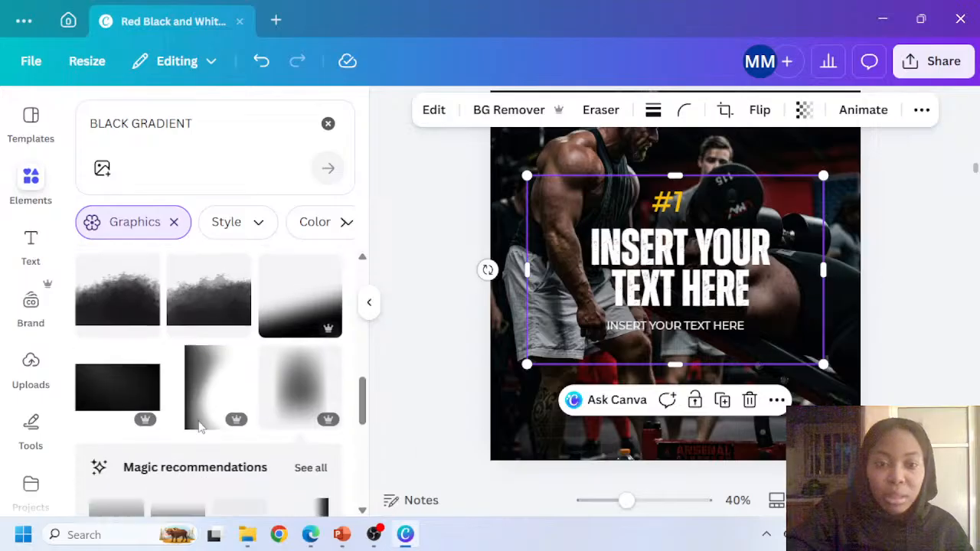
scroll(193, 424, down, 8)
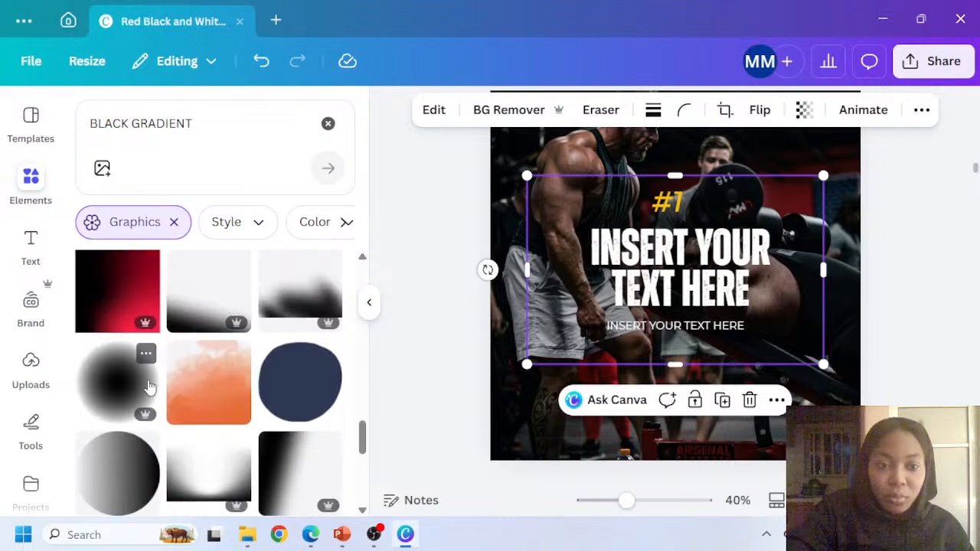
click(129, 382)
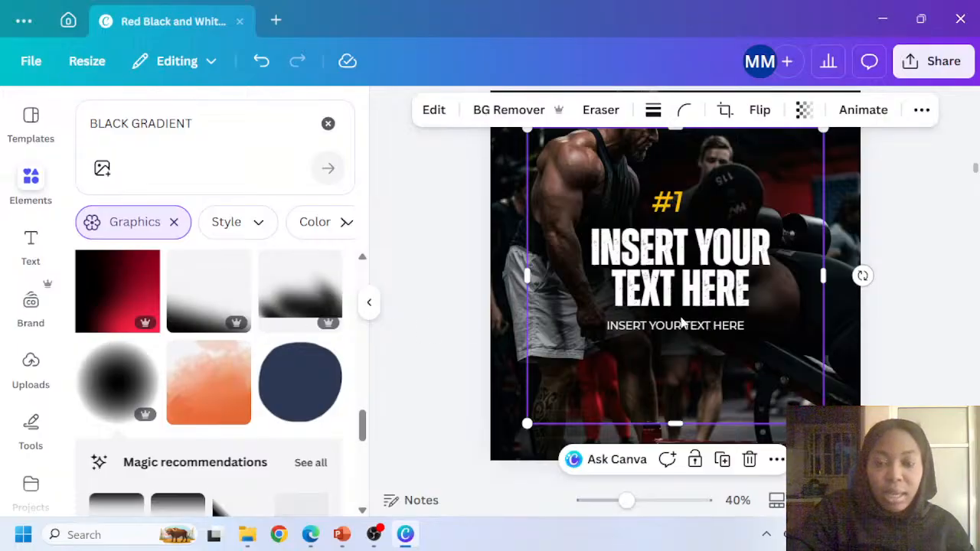
click(898, 265)
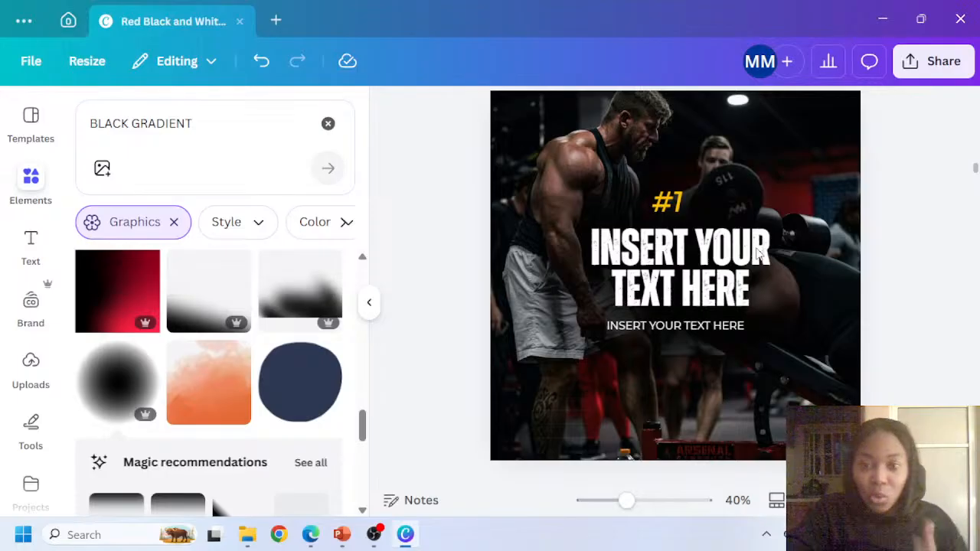
Delete the #GYM TIPS tag, all the remaining text and the overlay graphics from page 12
scroll(758, 251, down, 5)
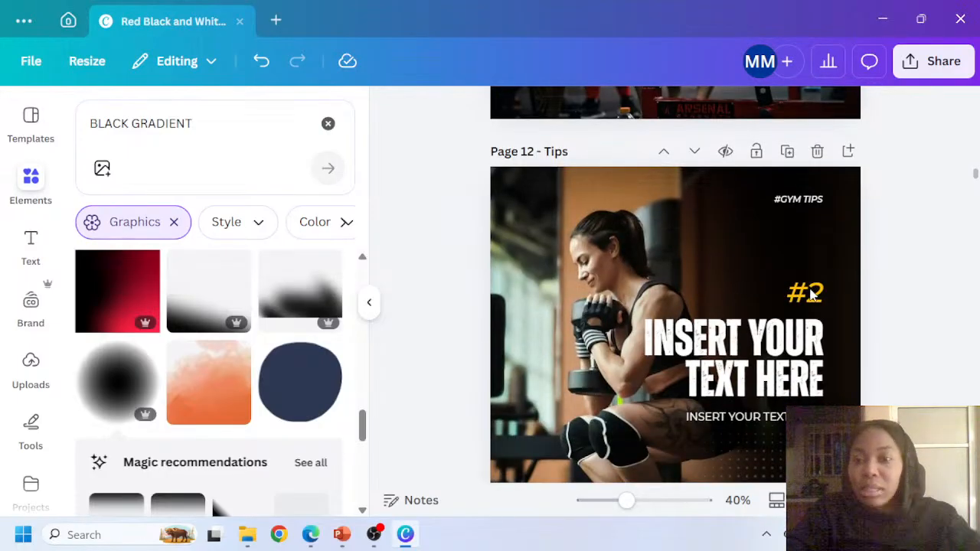
click(797, 200)
key(Delete)
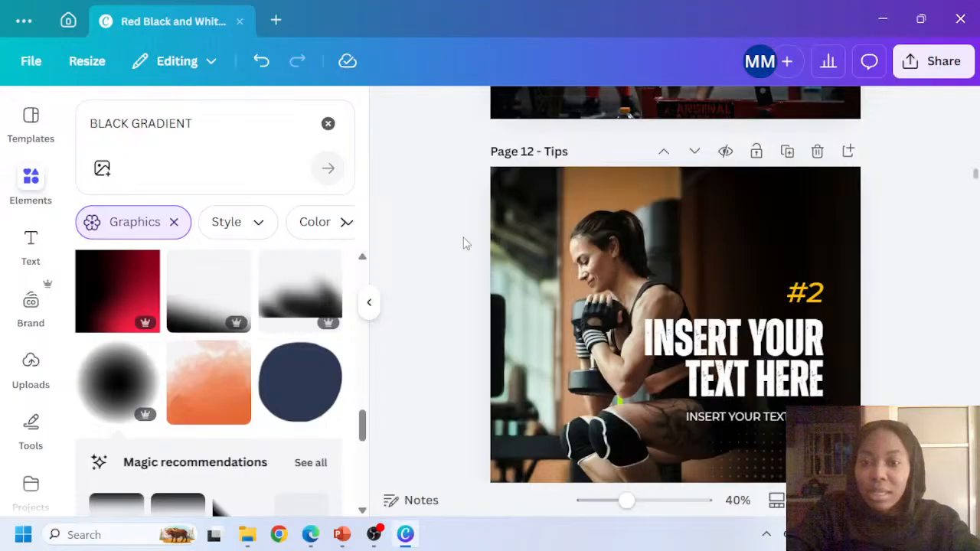
drag(452, 230, 912, 427)
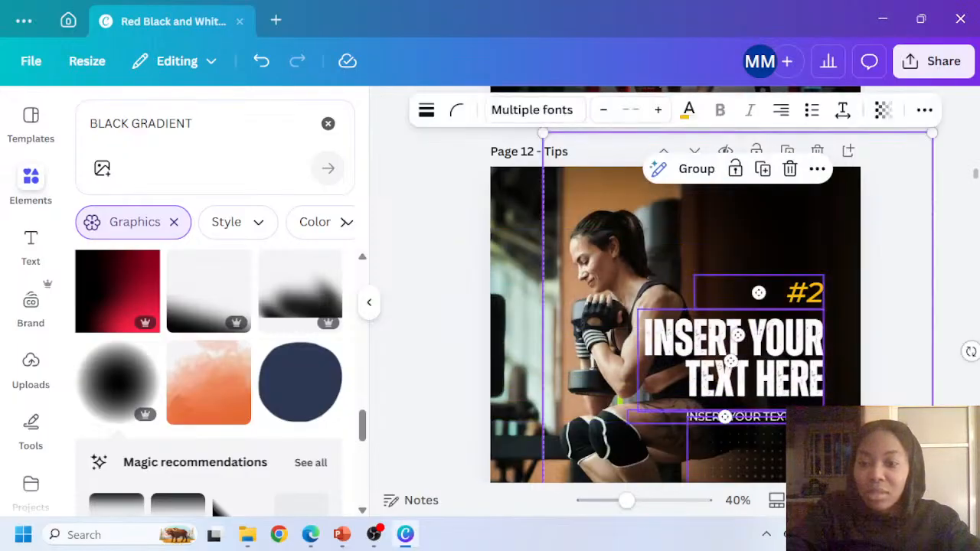
key(Delete)
Copy the centred text block and both dark gradients from page 11 onto page 12
scroll(613, 241, up, 5)
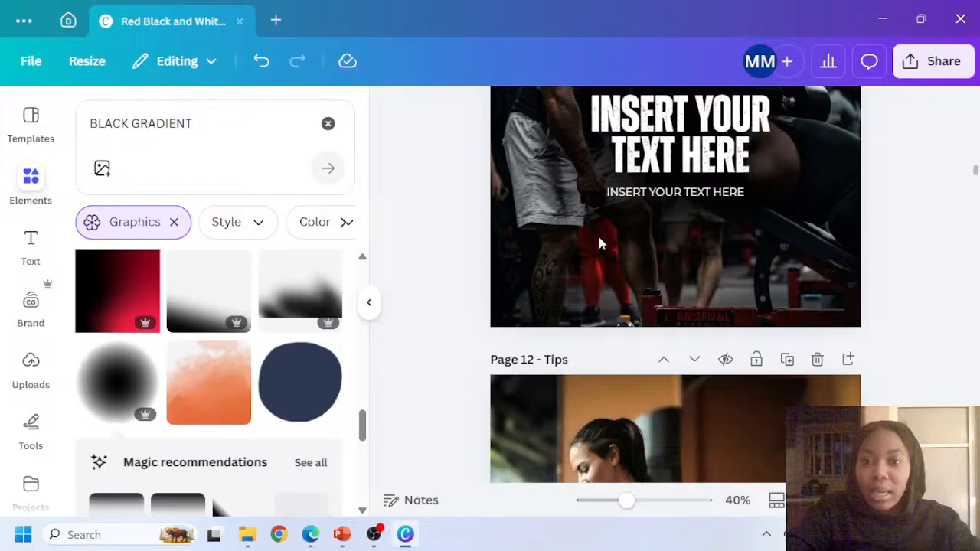
scroll(481, 299, up, 5)
scroll(453, 297, down, 2)
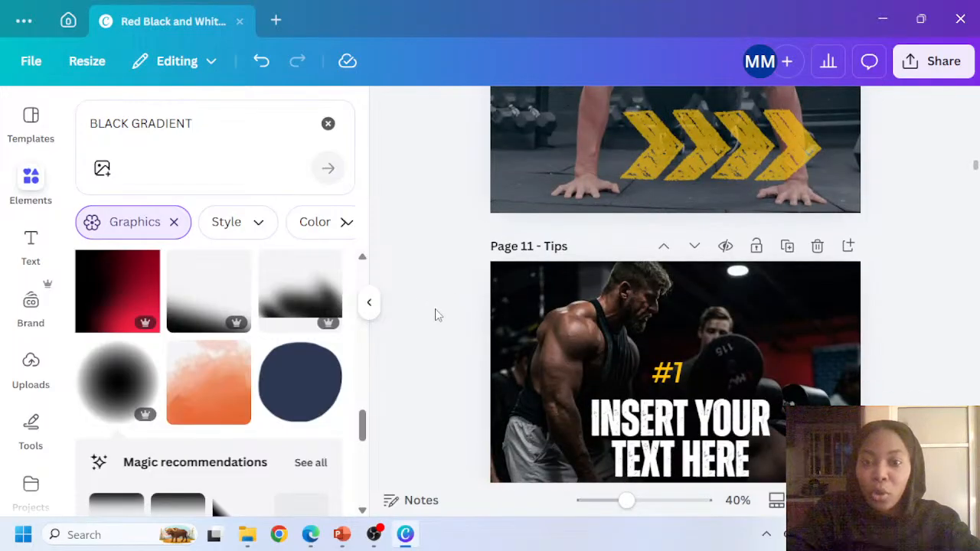
drag(431, 300, 834, 484)
scroll(712, 331, down, 3)
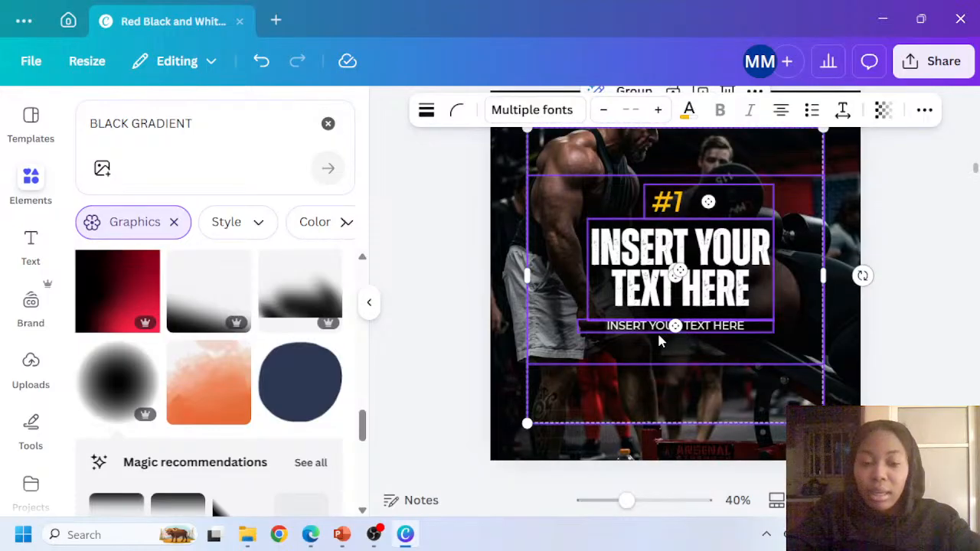
scroll(662, 334, down, 6)
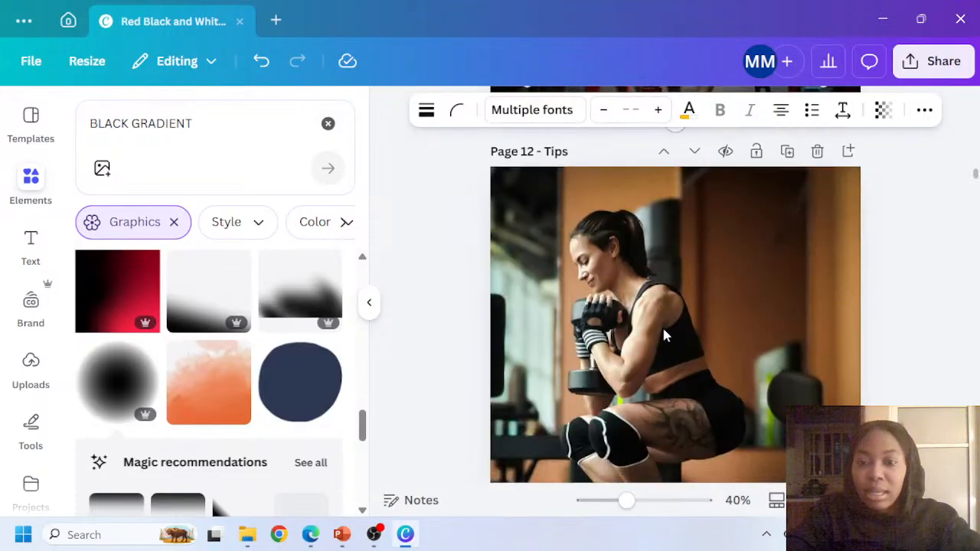
key(ctrl+v)
Change the yellow number above page 12's heading to #2
click(689, 288)
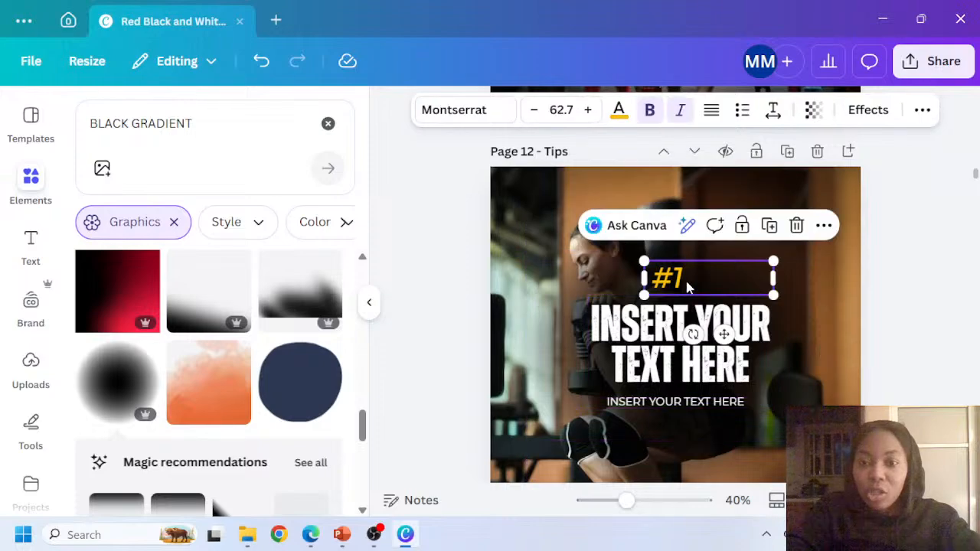
double_click(687, 281)
text(#)
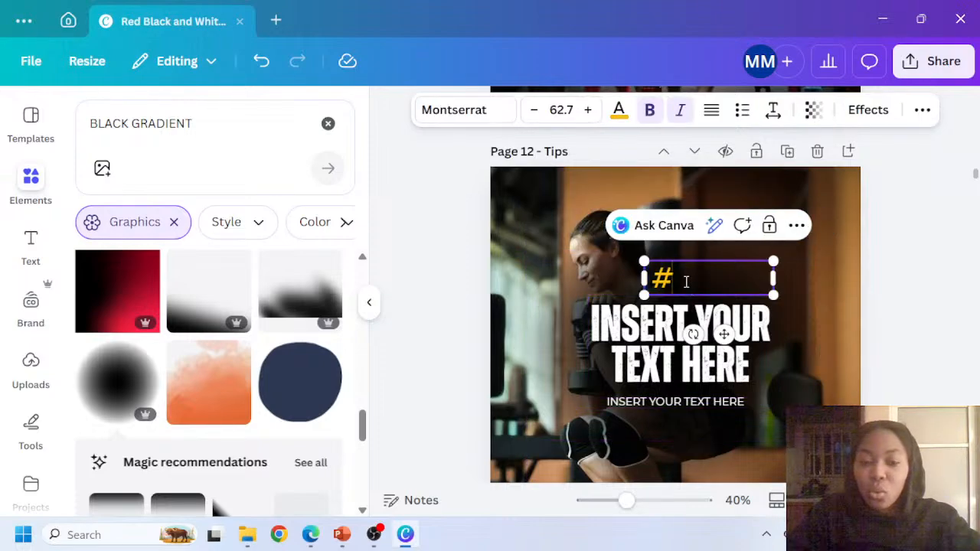
click(515, 227)
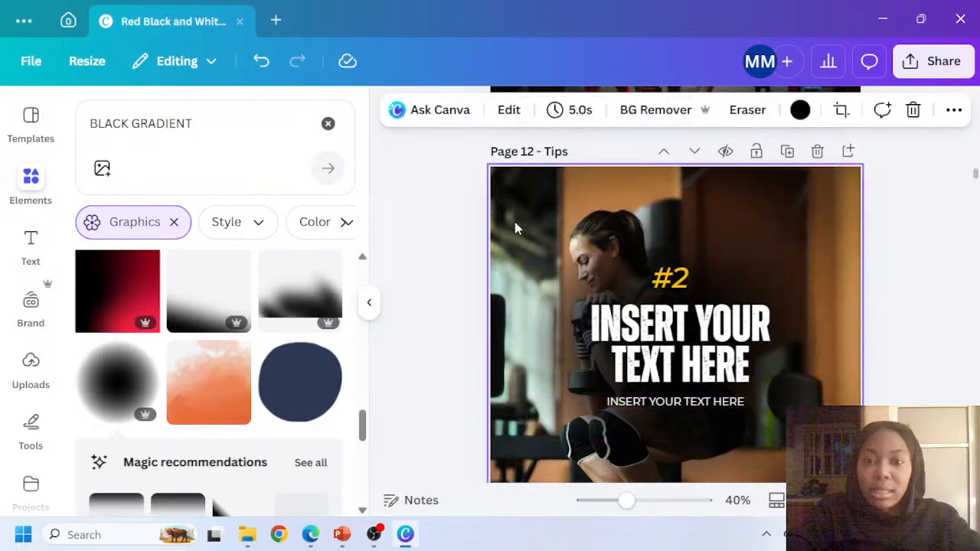
Search the elements for "GYM" without the graphics filter and show all matching photos
drag(191, 129, 87, 143)
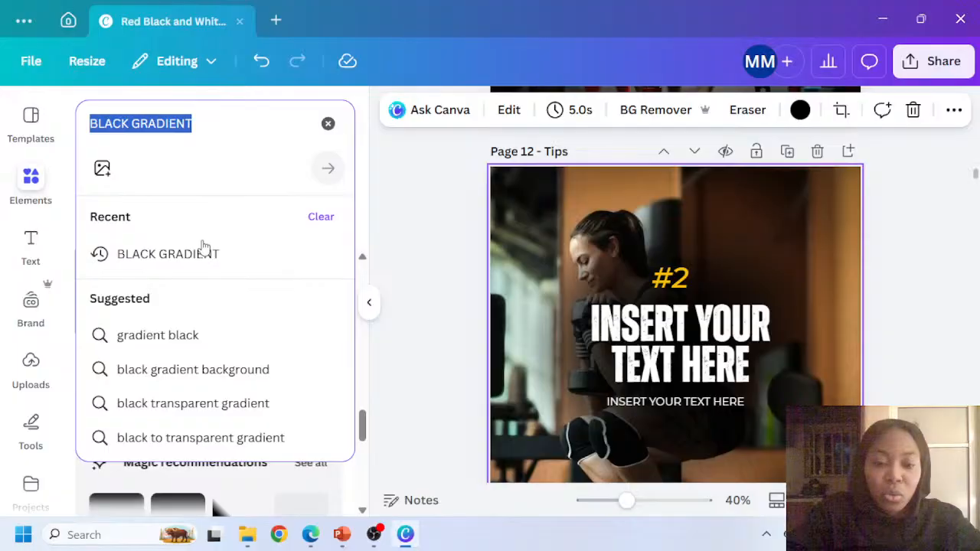
text(GYM)
key(Return)
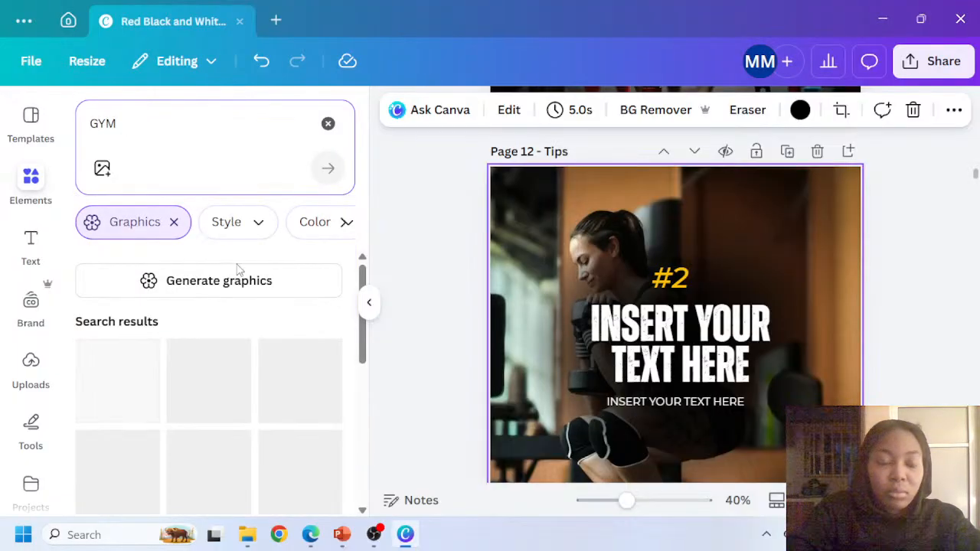
click(175, 232)
scroll(157, 325, down, 1)
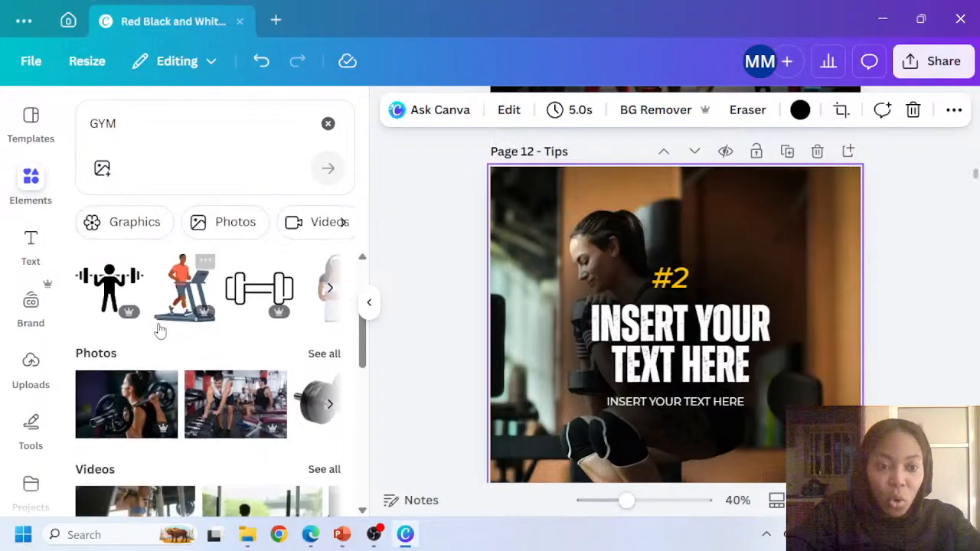
scroll(162, 353, down, 1)
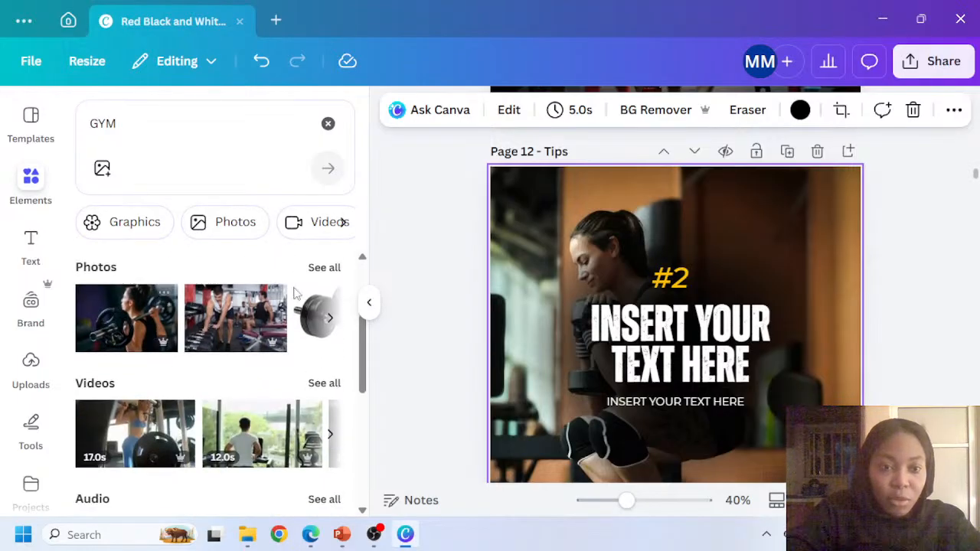
click(322, 268)
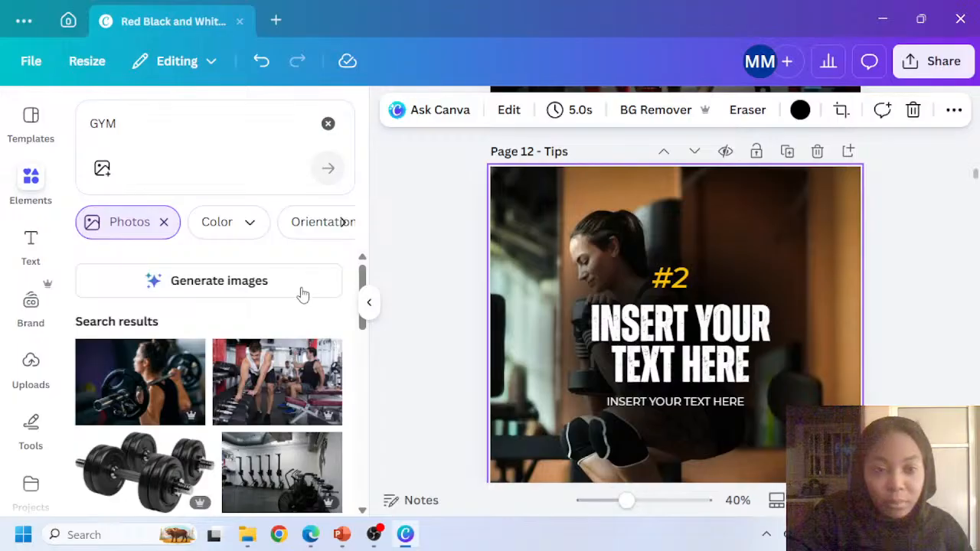
Replace page 12's background with the photo of the woman in a black tank top lifting a dumbbell
scroll(224, 374, down, 2)
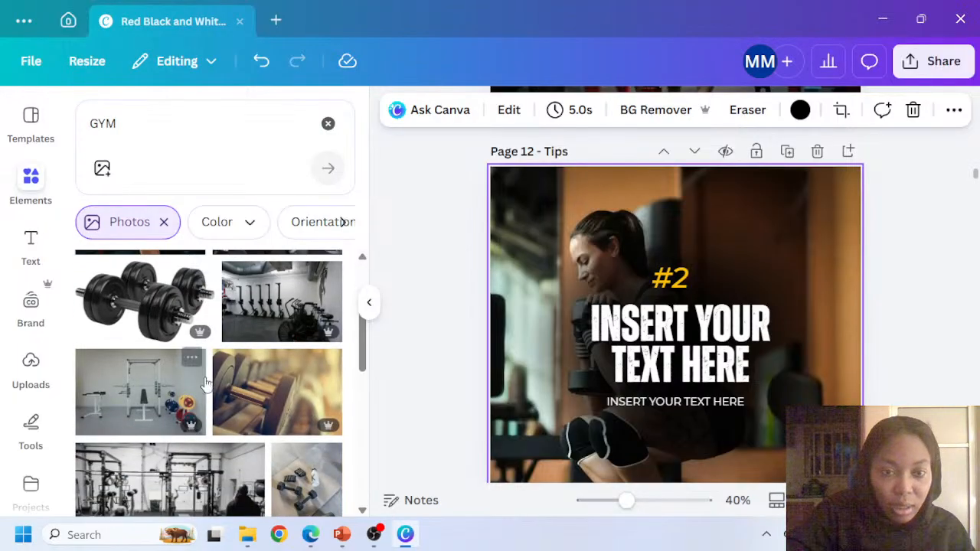
scroll(250, 304, down, 2)
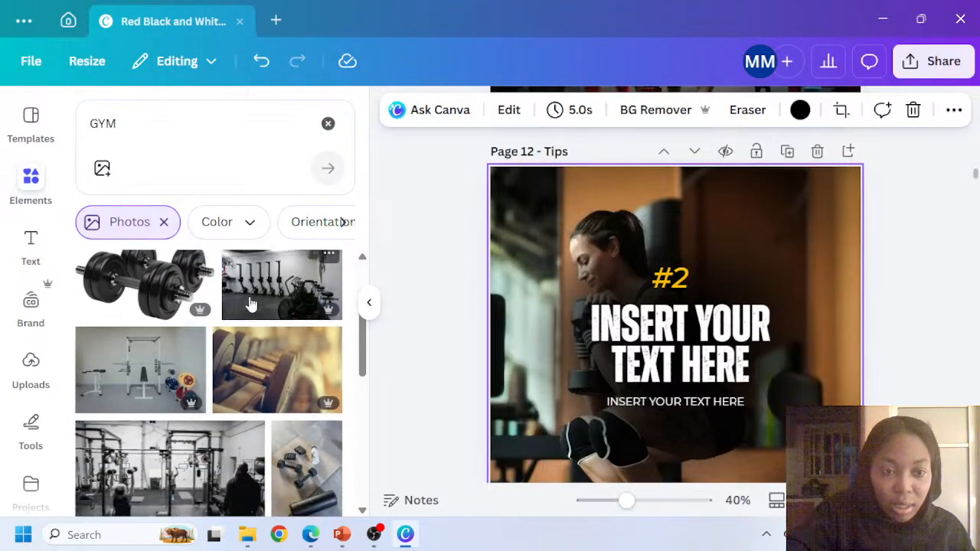
scroll(250, 304, down, 5)
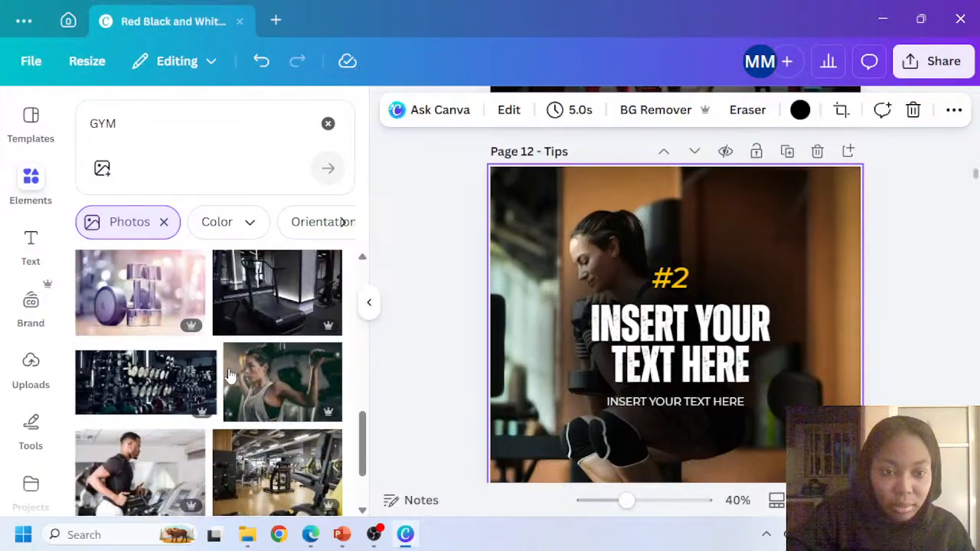
scroll(229, 375, up, 3)
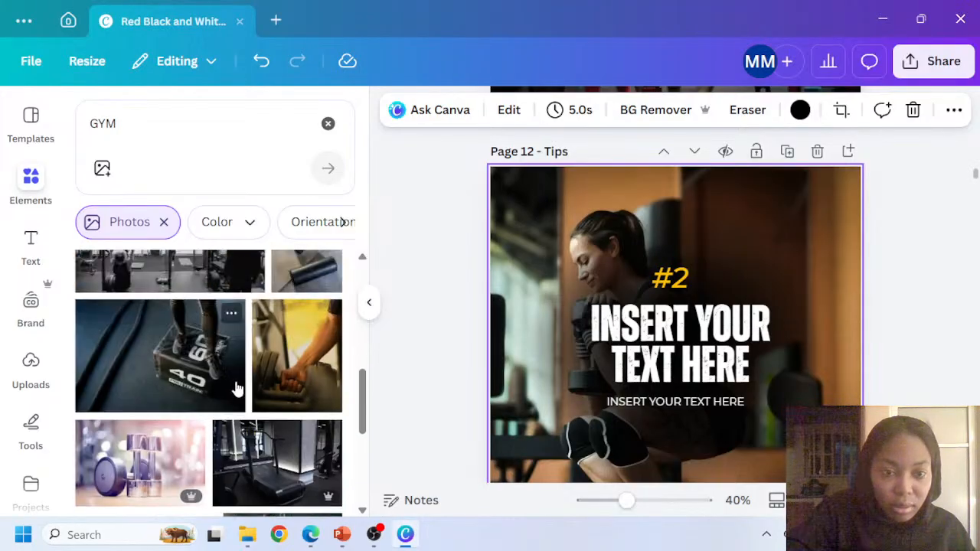
scroll(233, 393, down, 6)
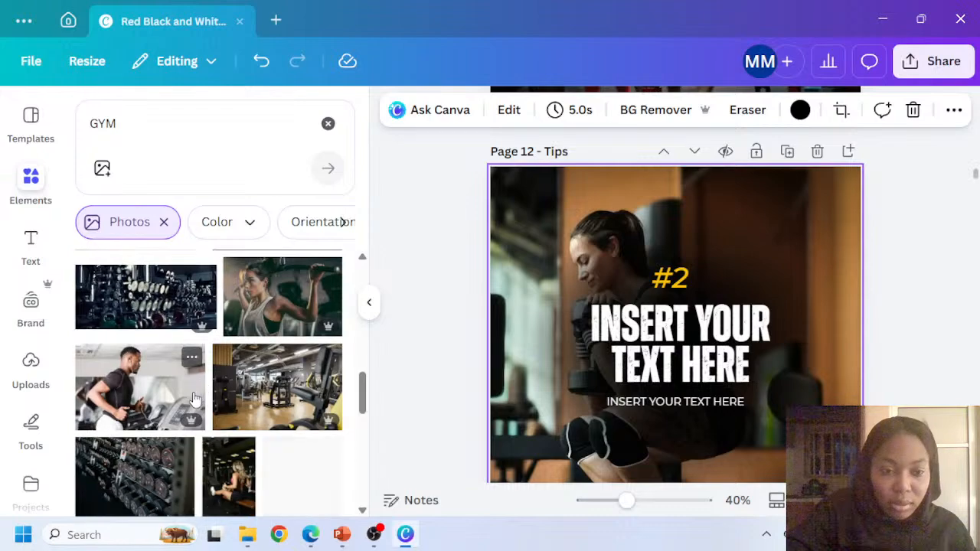
scroll(195, 400, down, 6)
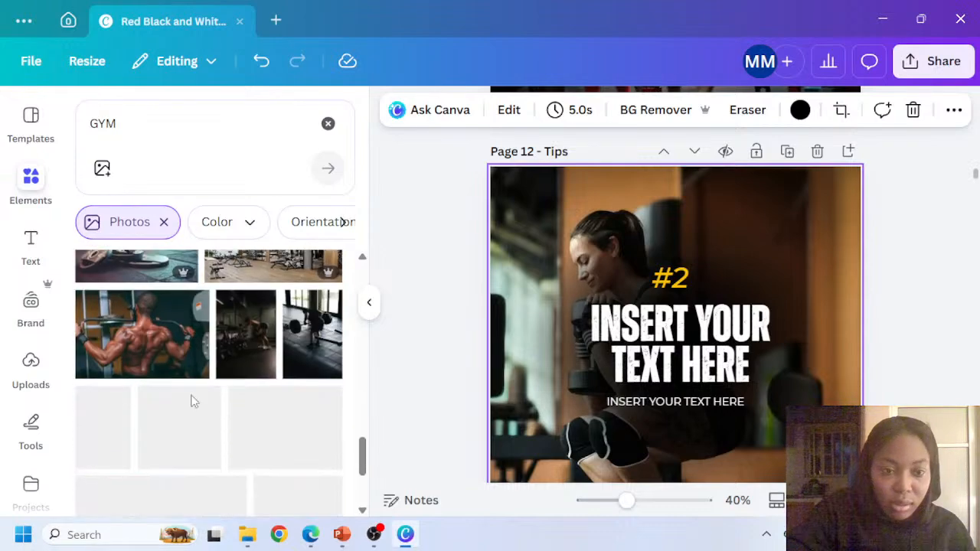
scroll(194, 400, down, 5)
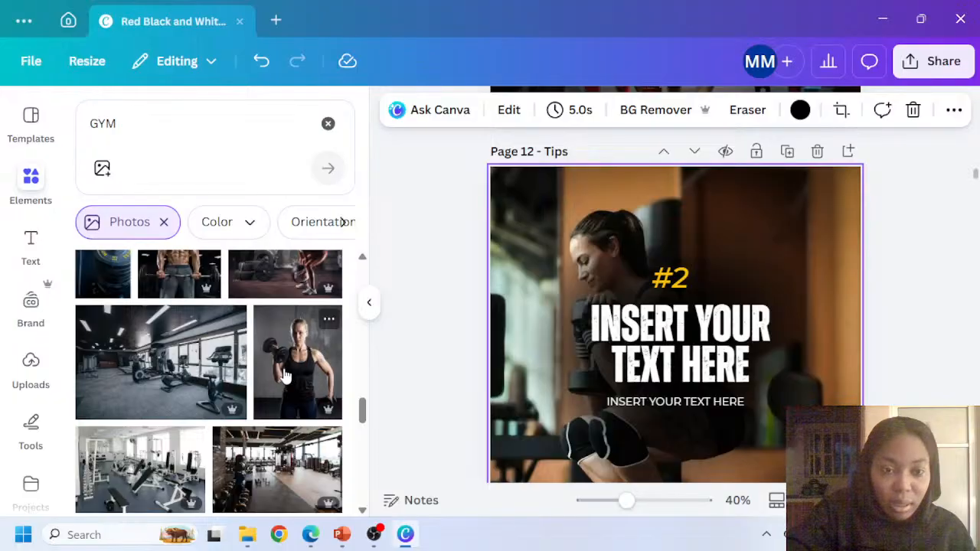
click(283, 375)
click(776, 169)
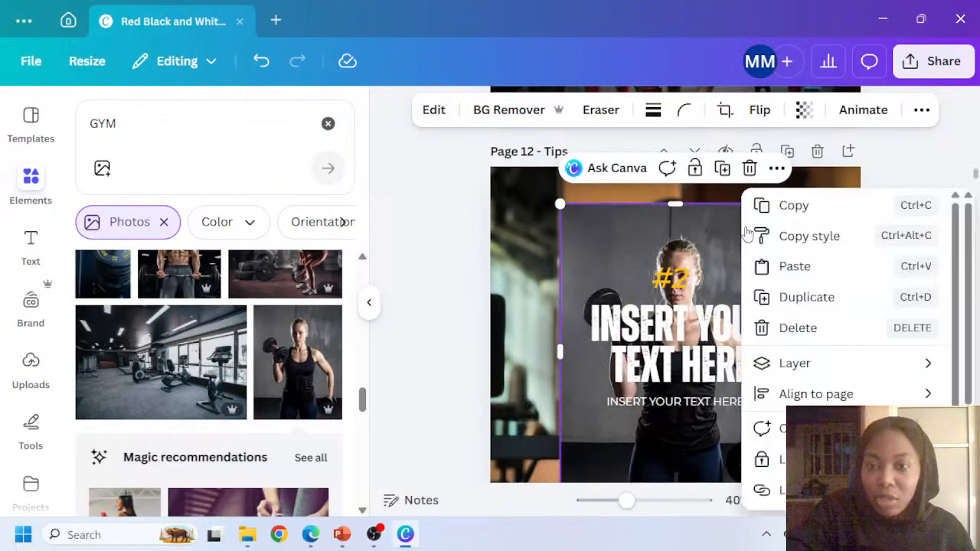
scroll(804, 319, down, 3)
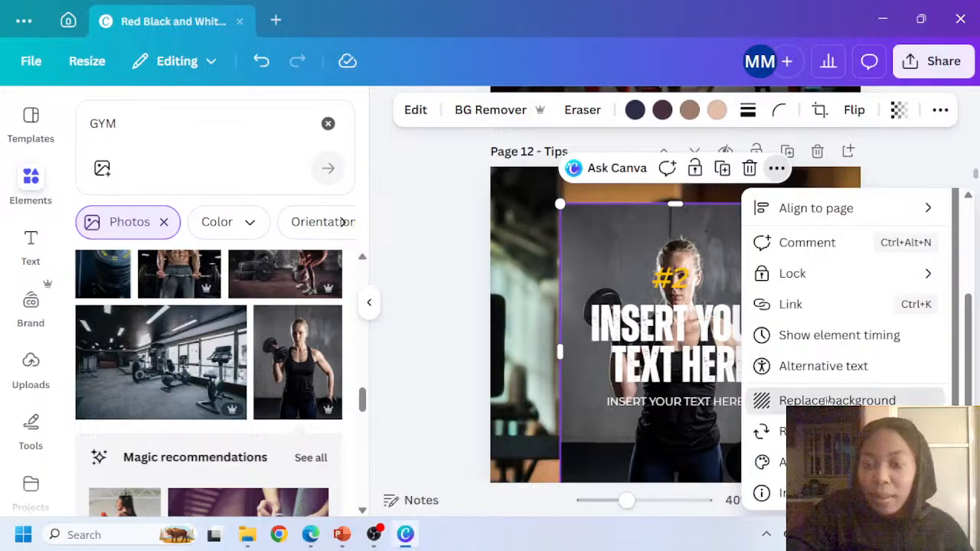
click(825, 400)
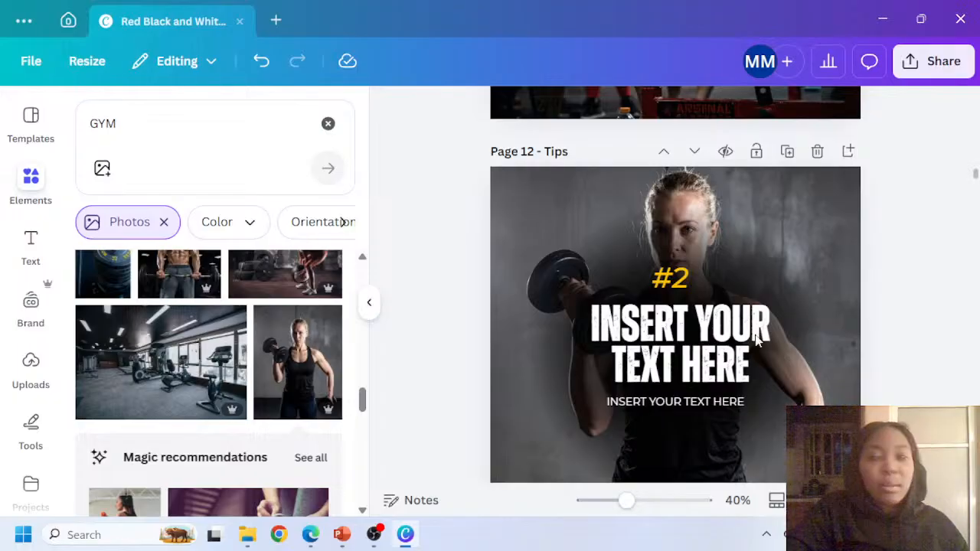
Delete the #GYM TIPS tag, all the text and the overlay graphics from page 13
scroll(771, 347, down, 1)
scroll(695, 312, down, 5)
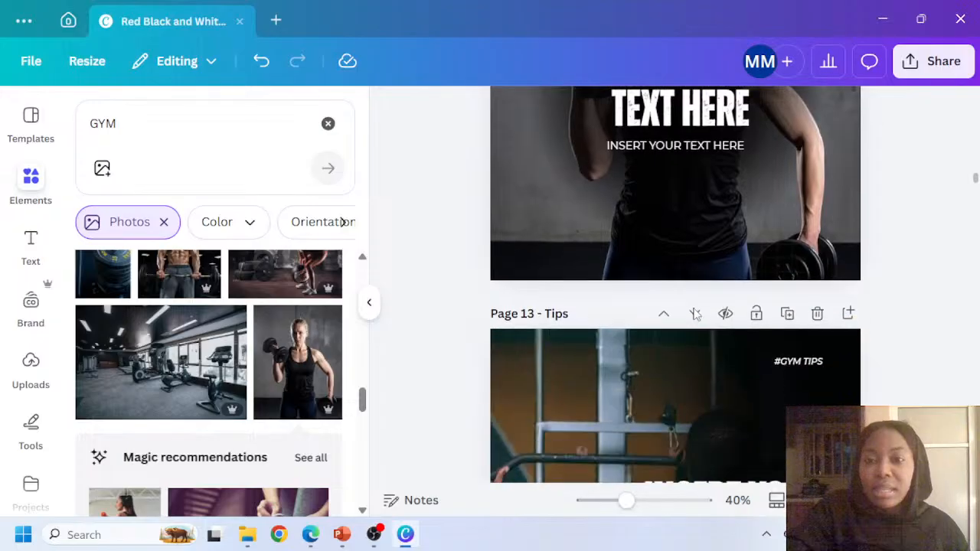
scroll(551, 245, up, 1)
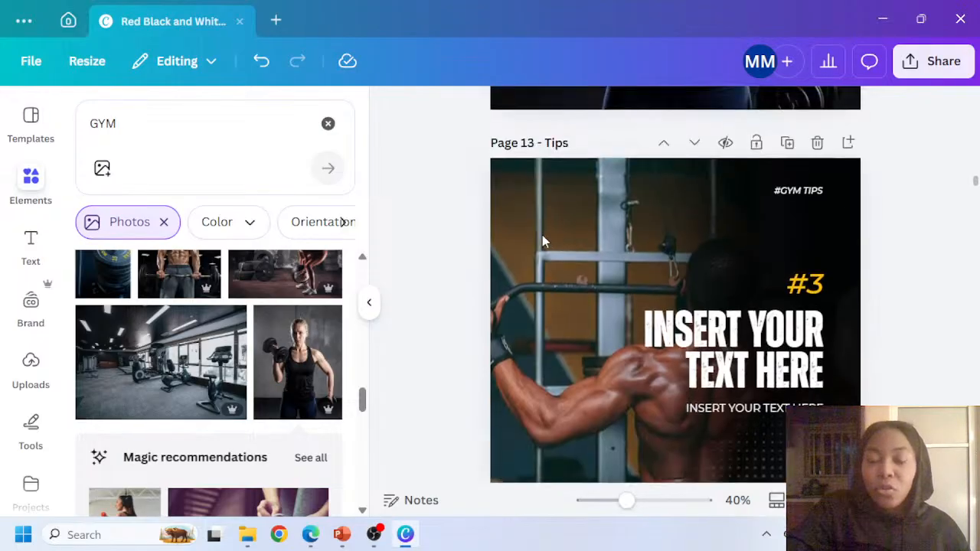
drag(445, 194, 879, 444)
key(Delete)
Copy the centred text block and the dark gradients from page 12 onto page 13
scroll(543, 192, up, 4)
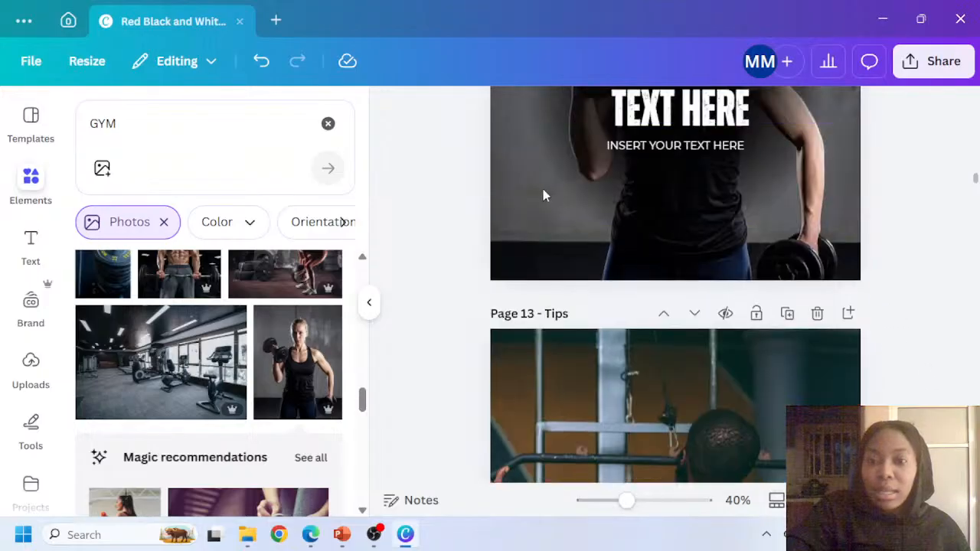
drag(414, 111, 875, 416)
scroll(661, 455, down, 3)
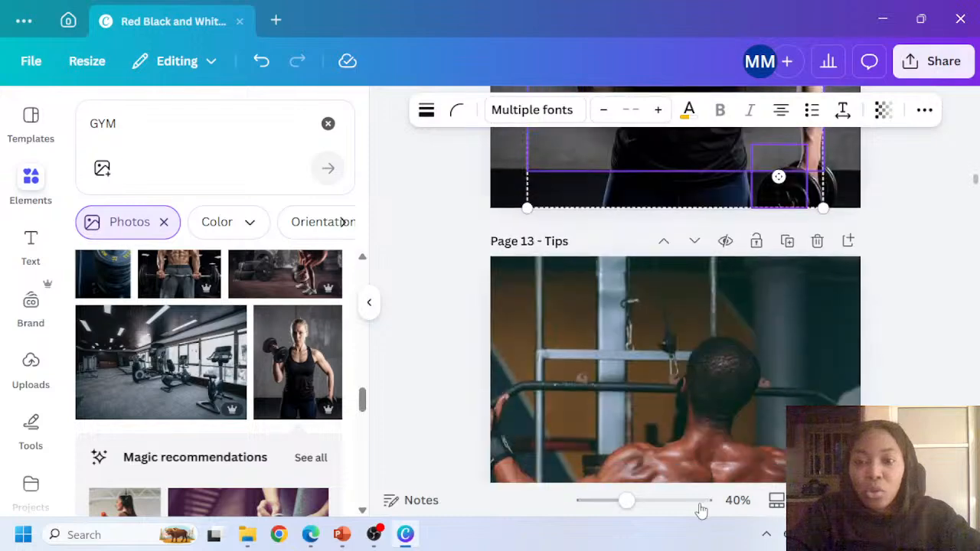
click(661, 455)
key(ctrl+v)
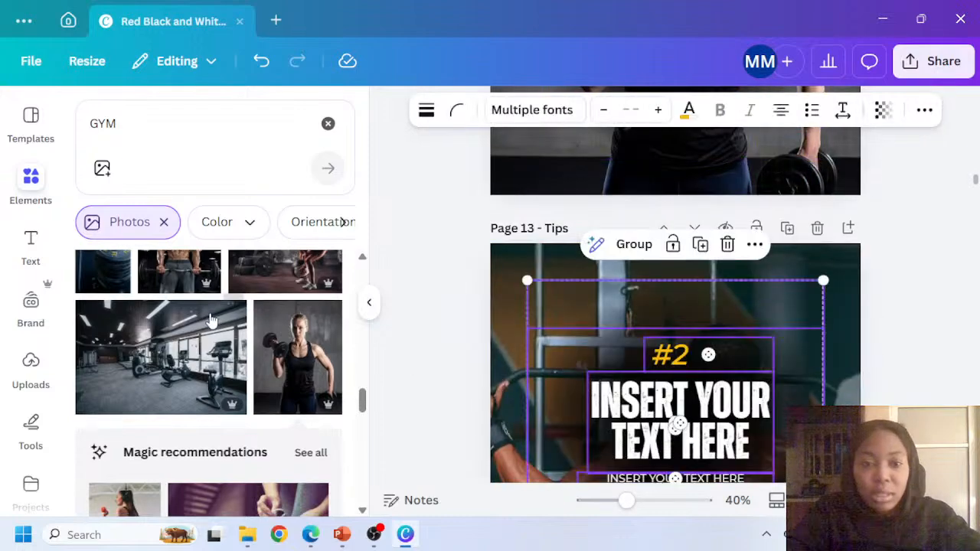
Select page 12's background and limit the GYM photo results to free images
scroll(234, 337, down, 3)
scroll(233, 337, up, 3)
scroll(449, 389, up, 3)
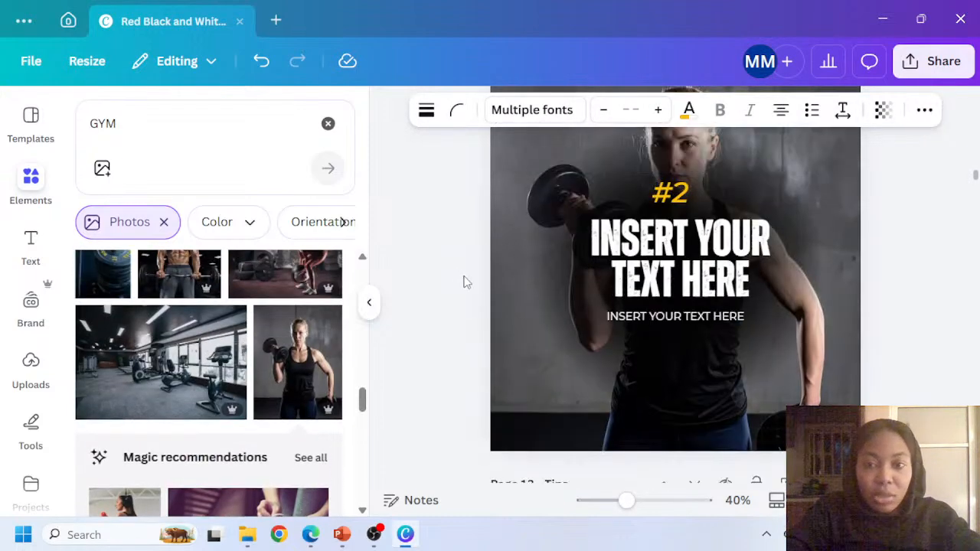
click(492, 366)
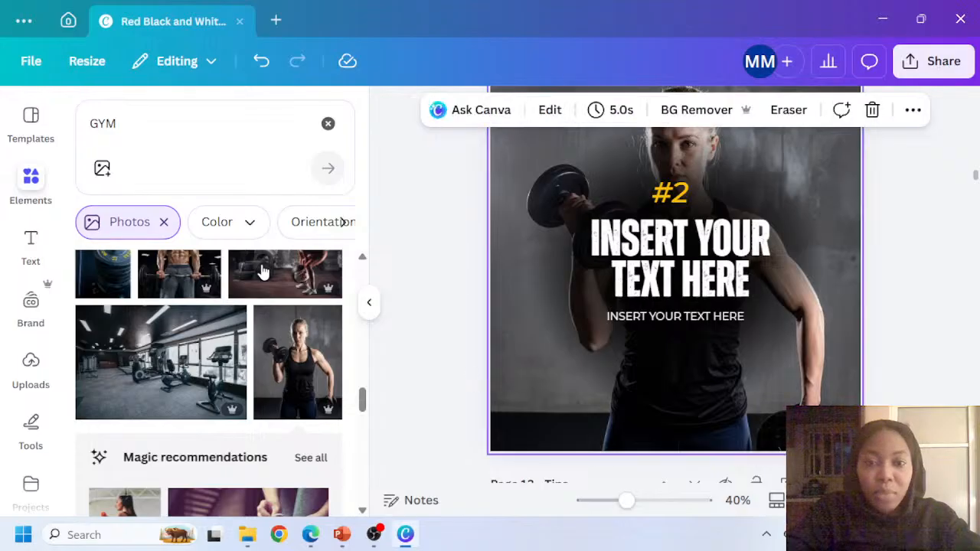
click(342, 222)
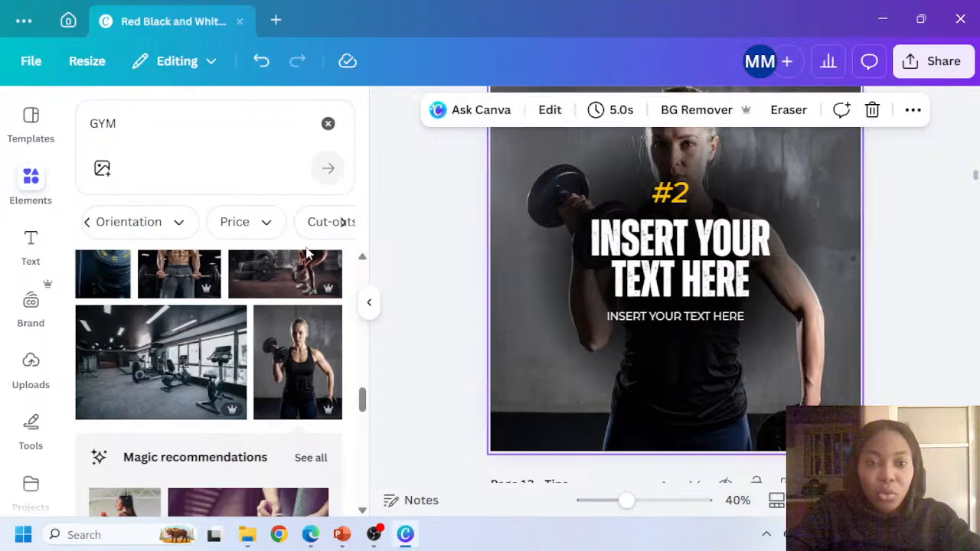
click(255, 223)
click(120, 269)
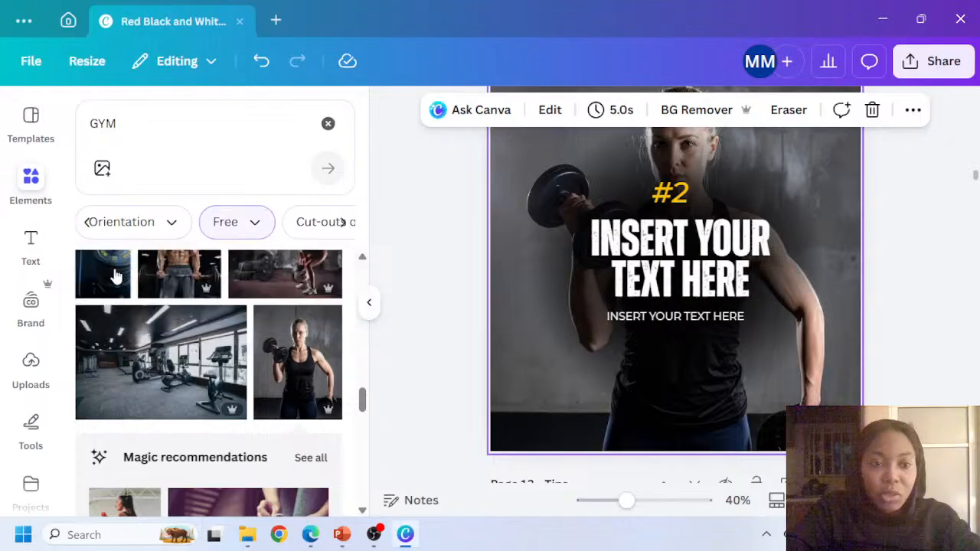
Replace page 12's background with the free photo of the blonde woman seated on a gym bench
scroll(229, 368, down, 3)
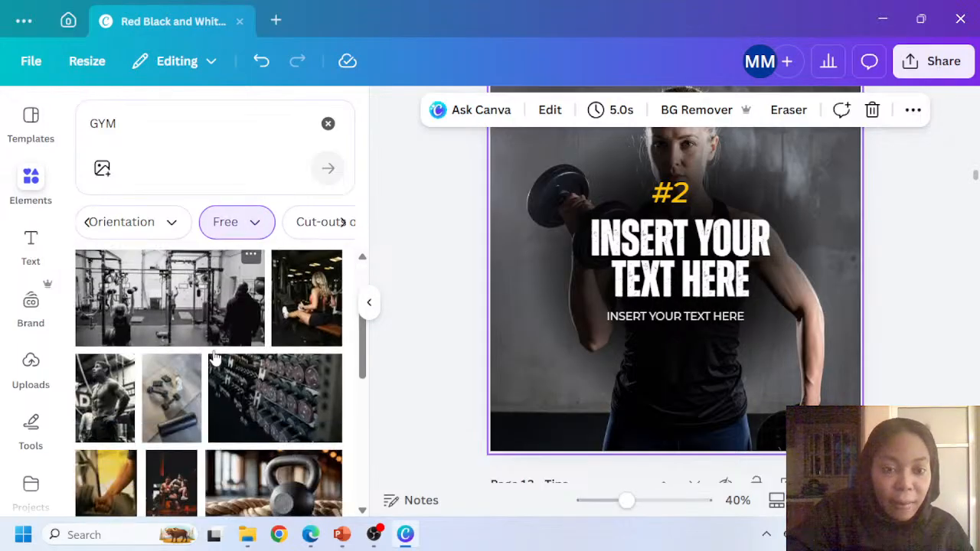
scroll(298, 360, up, 1)
drag(300, 360, 527, 361)
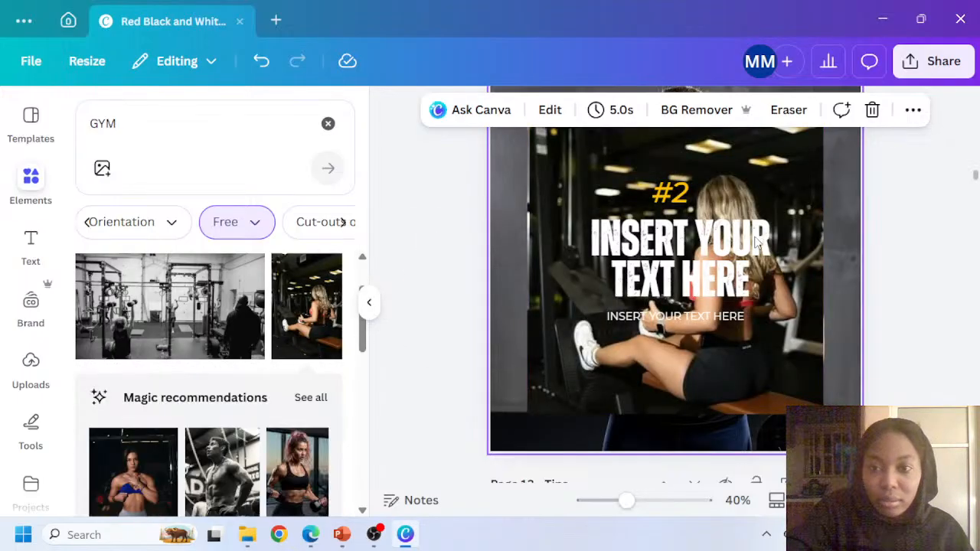
scroll(758, 241, up, 2)
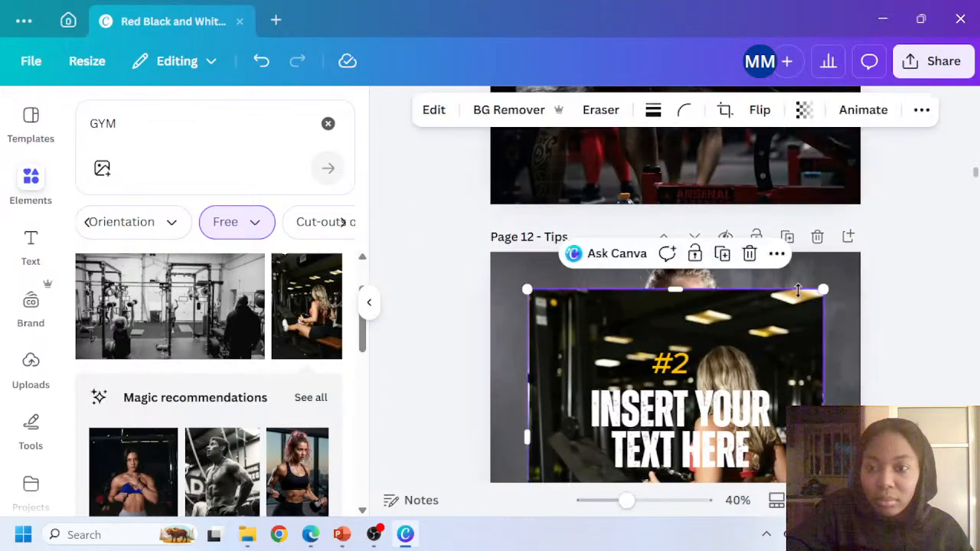
click(777, 253)
scroll(820, 365, down, 3)
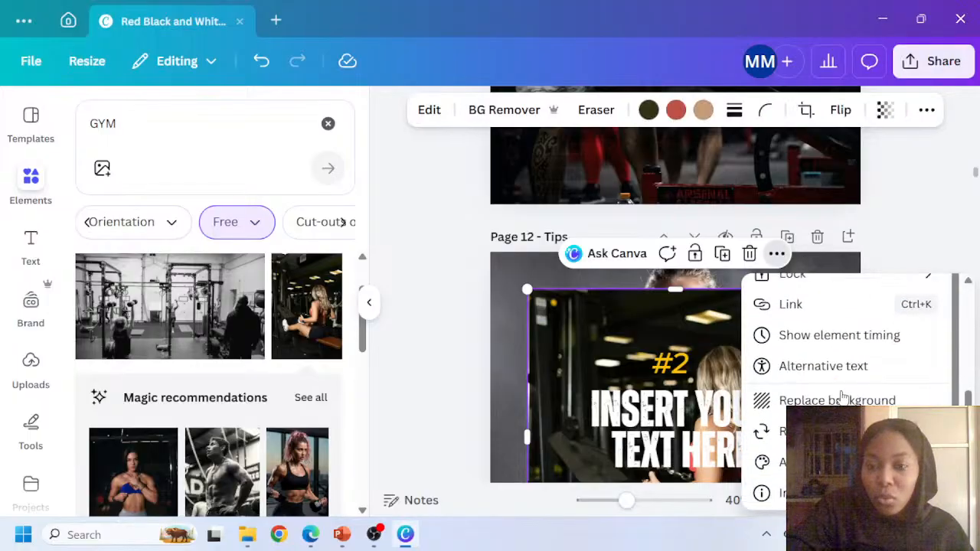
key(Escape)
Replace page 13's background with the black-and-white photo of the shirtless muscular man
scroll(702, 368, down, 5)
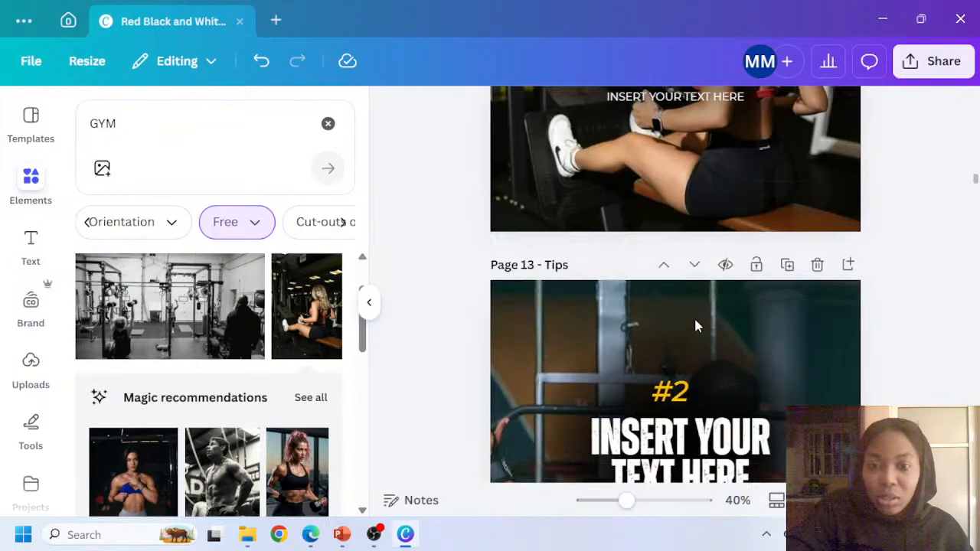
scroll(694, 326, down, 4)
click(542, 394)
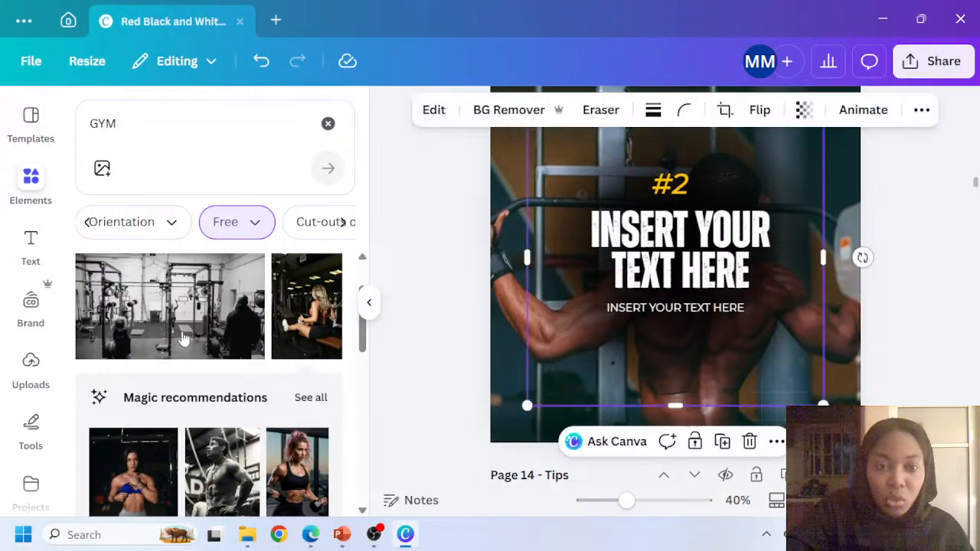
scroll(145, 321, down, 2)
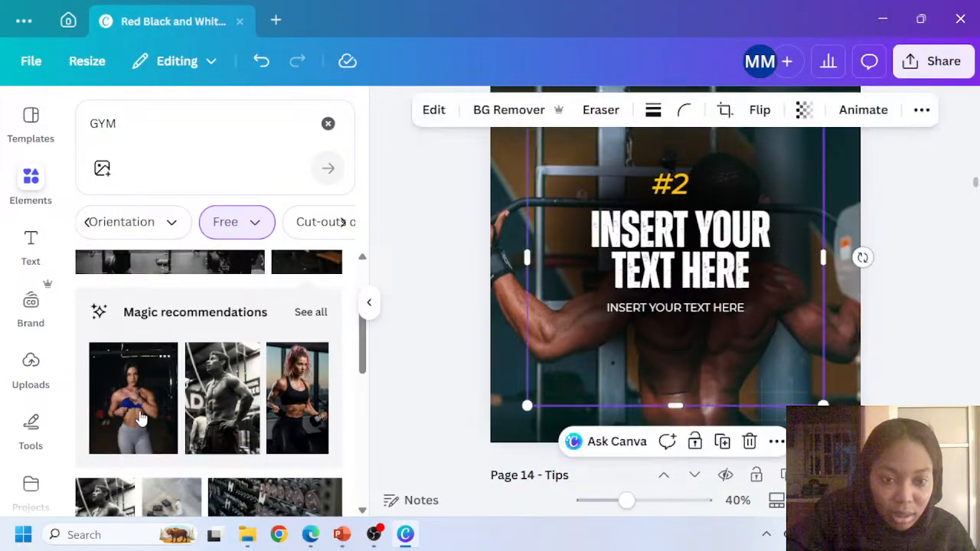
scroll(230, 344, down, 2)
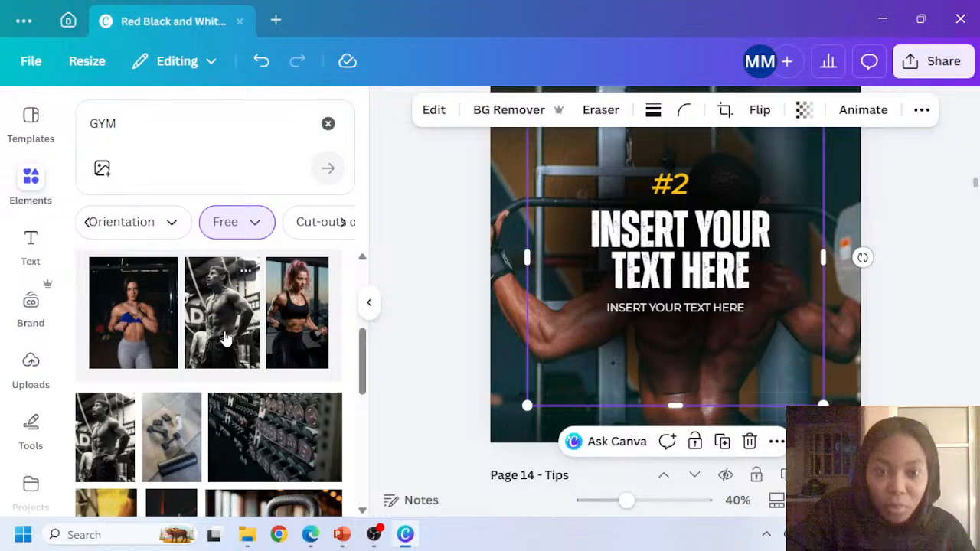
click(226, 339)
scroll(789, 348, up, 3)
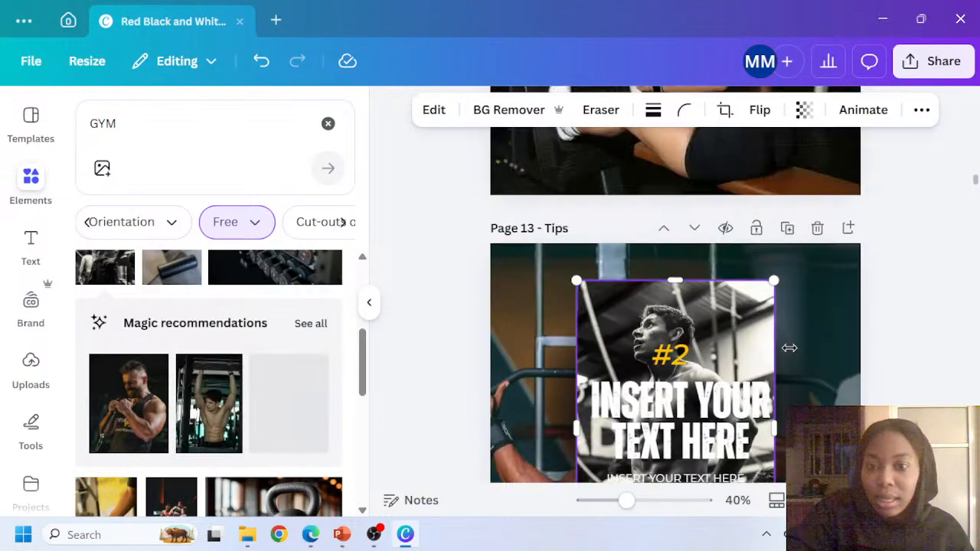
scroll(722, 291, down, 3)
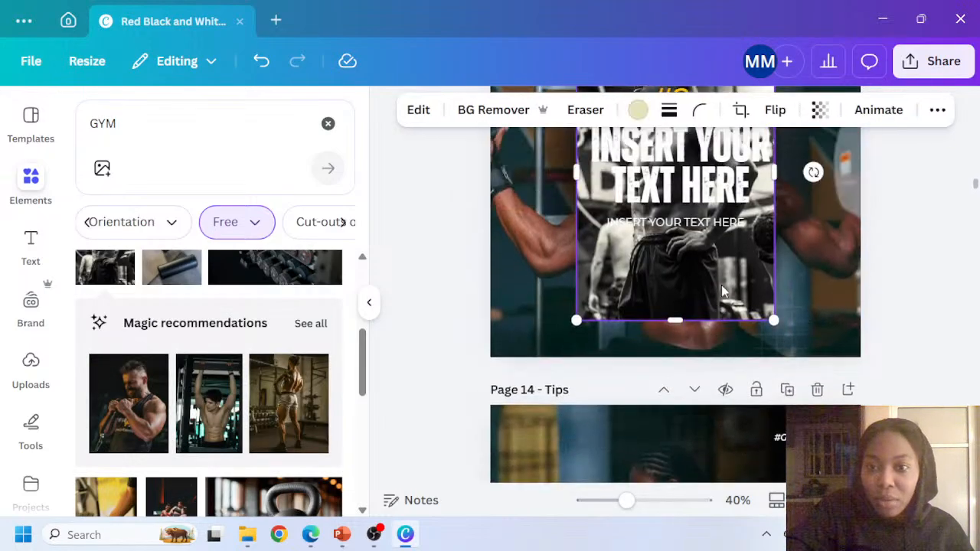
click(777, 356)
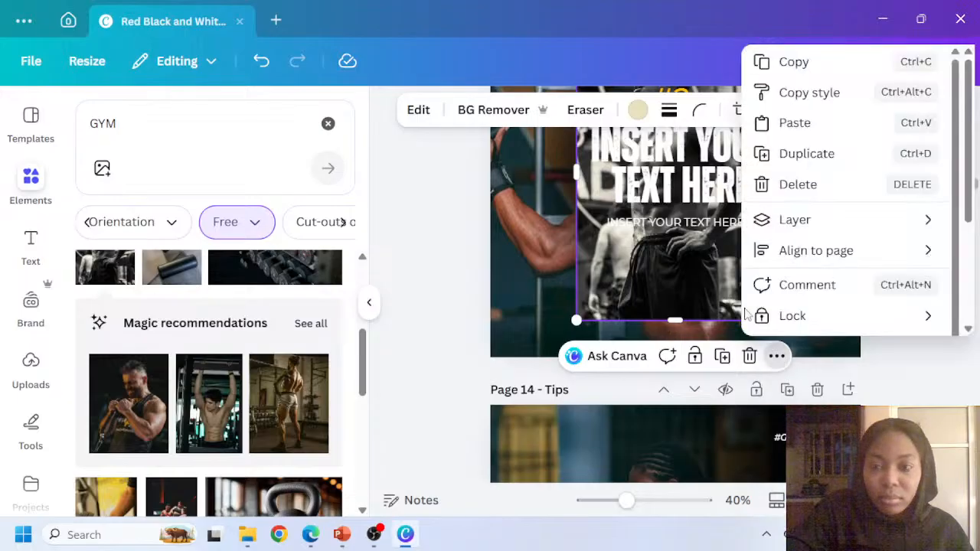
scroll(788, 280, down, 3)
click(826, 225)
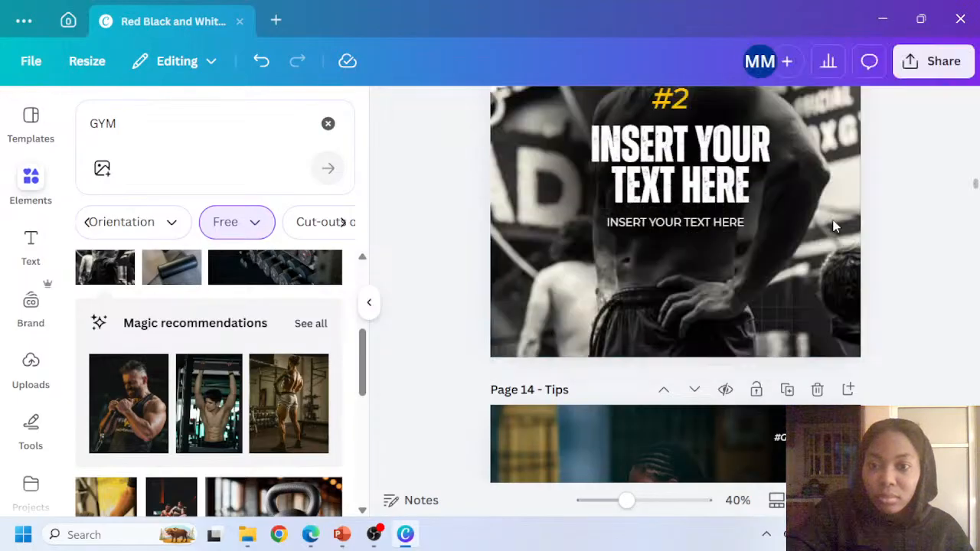
Change the yellow number above page 13's heading to #3
scroll(702, 284, up, 2)
click(686, 186)
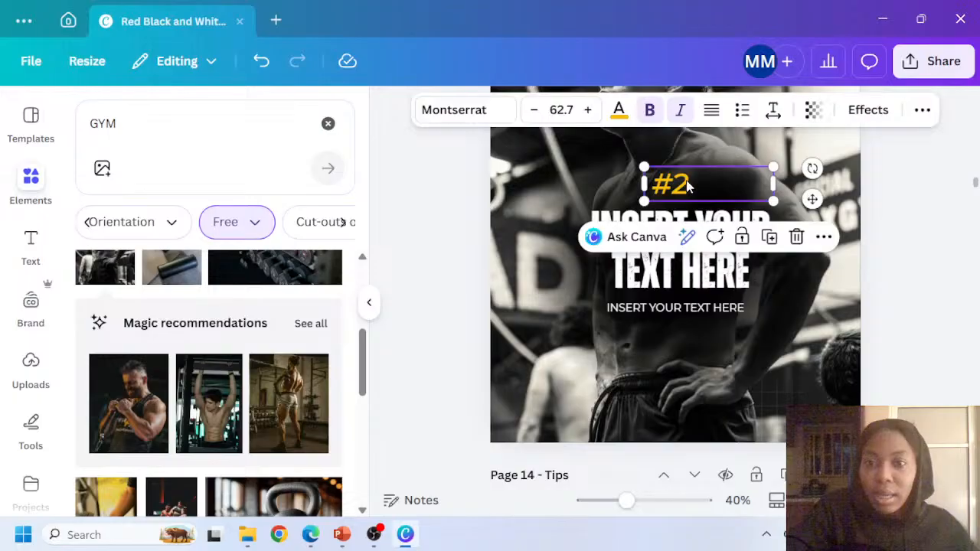
double_click(687, 182)
click(686, 182)
key(BackSpace)
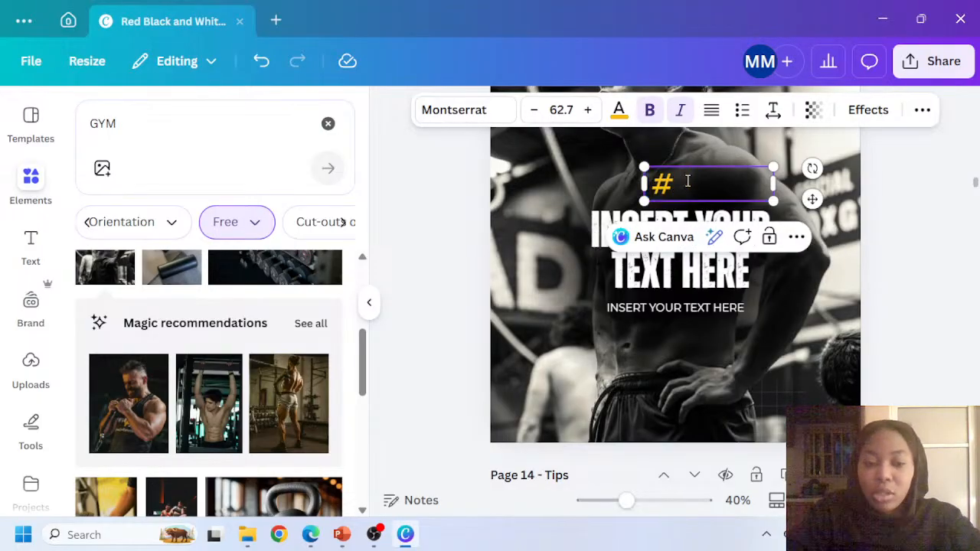
text(3)
scroll(684, 225, down, 5)
scroll(684, 225, down, 5)
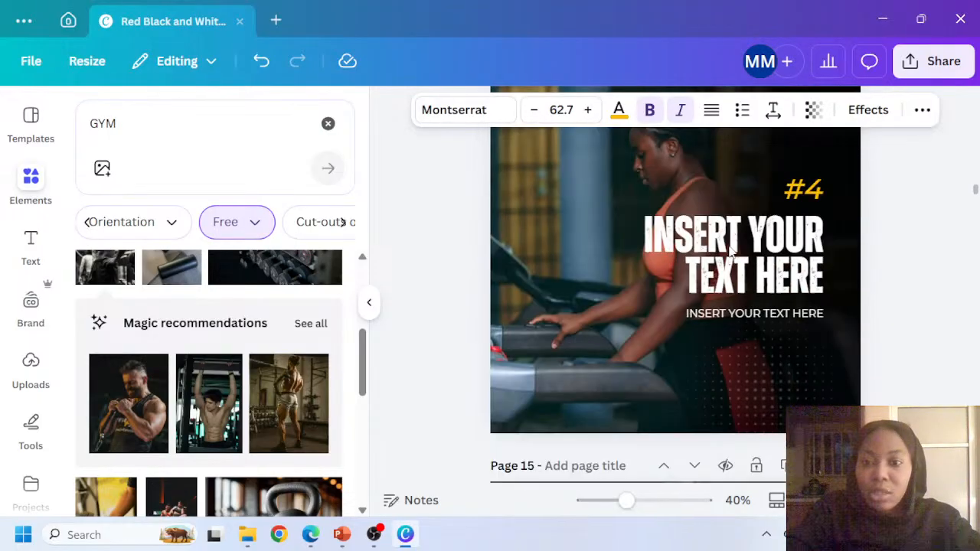
scroll(745, 241, up, 4)
scroll(751, 309, down, 2)
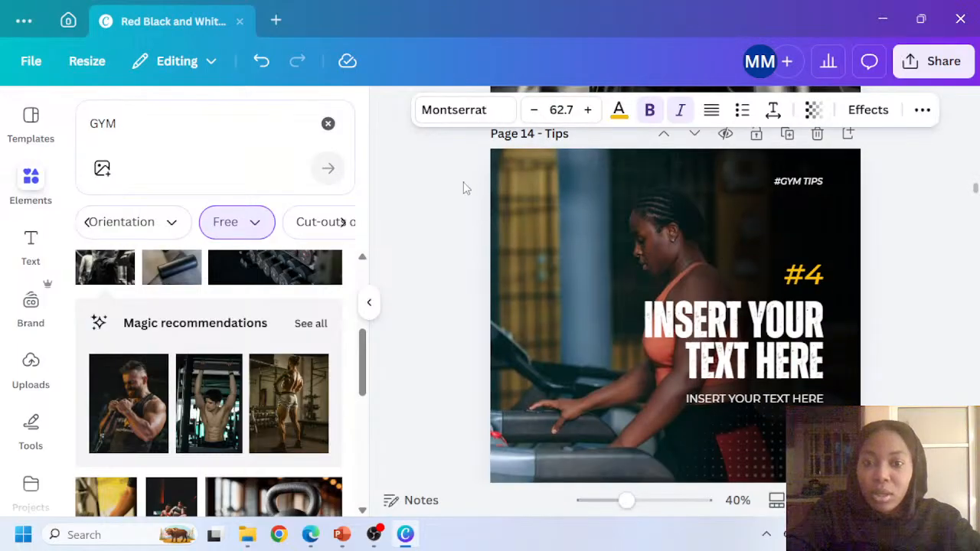
Clear page 14's text and overlays and paste in page 13's centred text with its dark gradient
drag(463, 182, 935, 469)
key(Delete)
scroll(674, 293, up, 4)
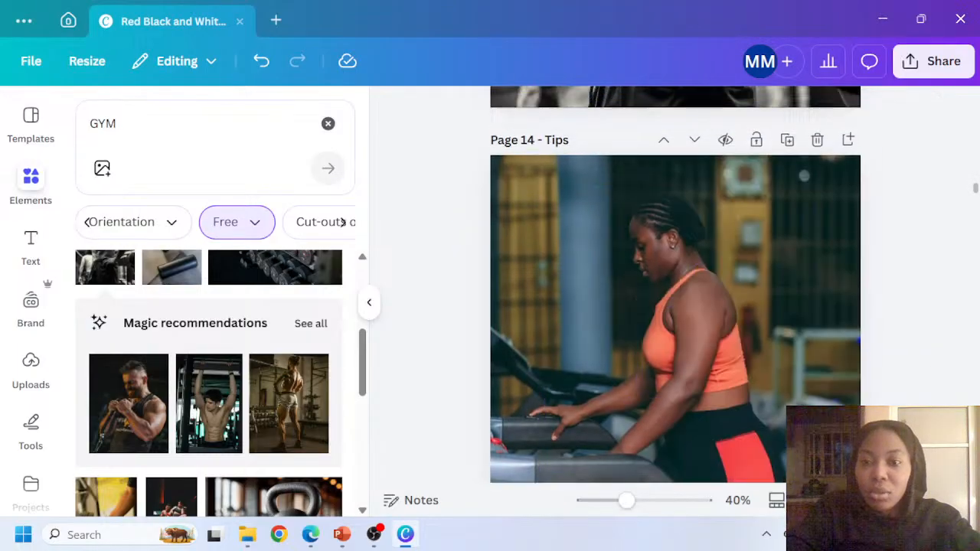
drag(460, 156, 814, 379)
scroll(715, 364, down, 3)
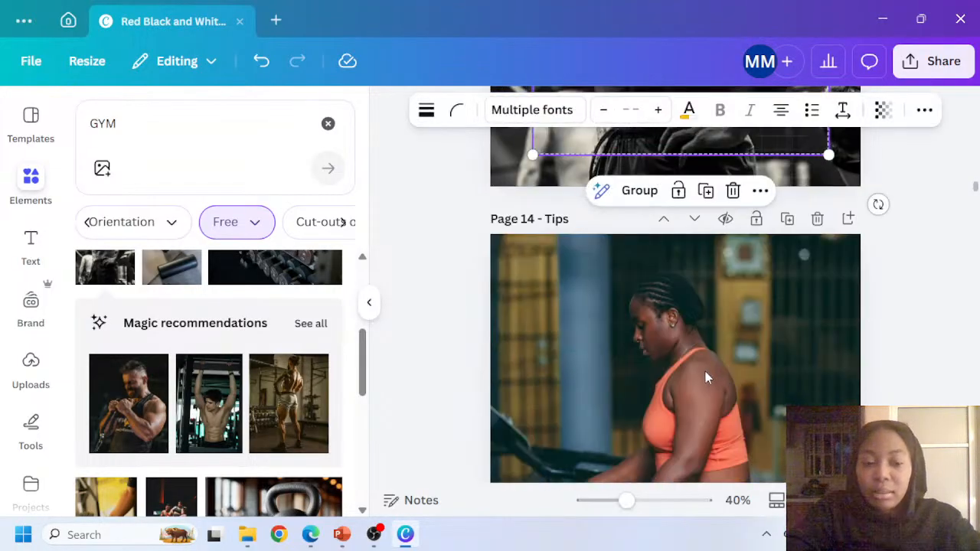
key(ctrl+z)
scroll(689, 375, down, 3)
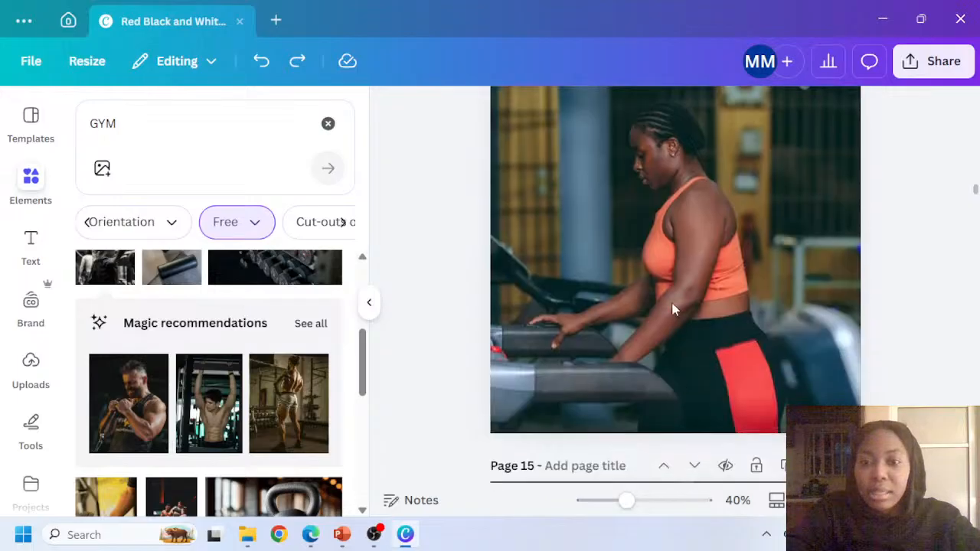
key(ctrl+v)
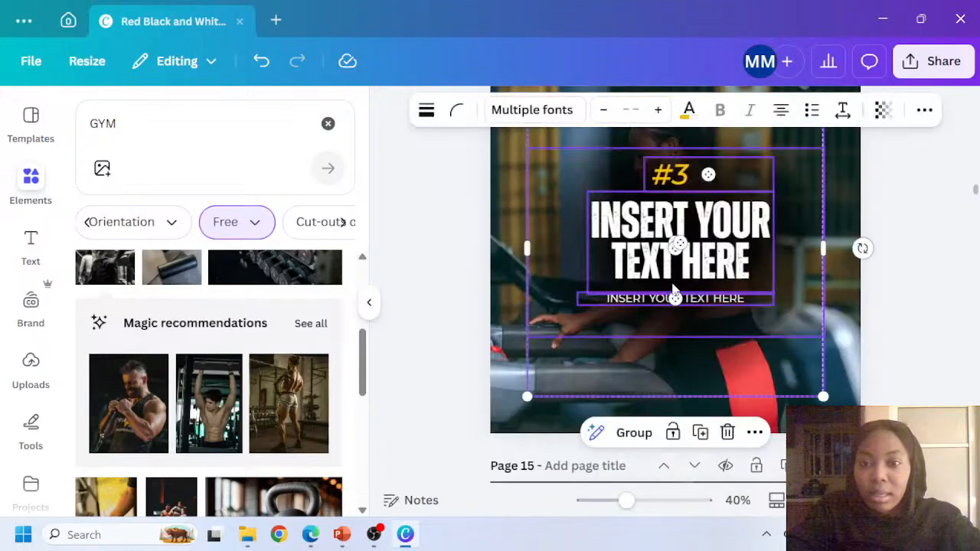
Replace page 14's background with the free photo of the black kettlebell and rope
scroll(234, 379, down, 1)
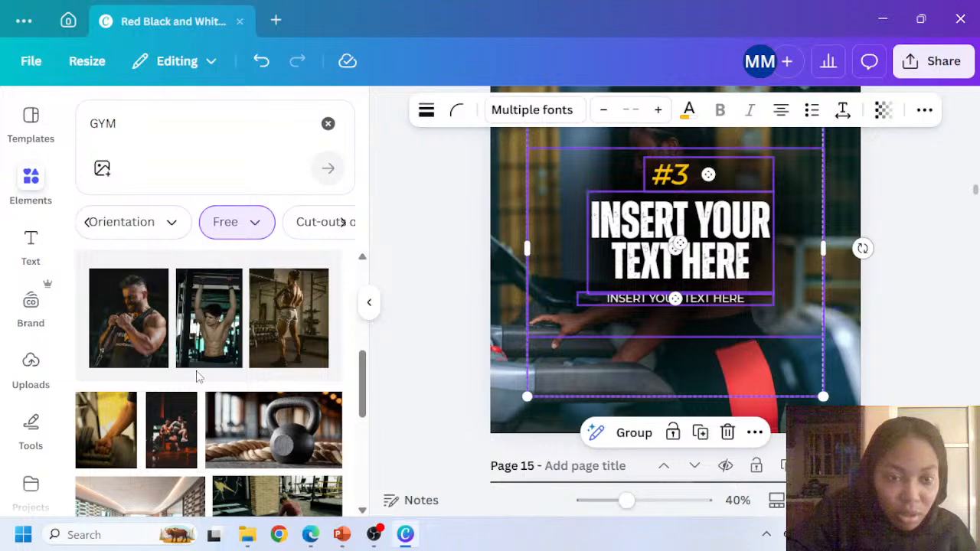
scroll(197, 376, down, 1)
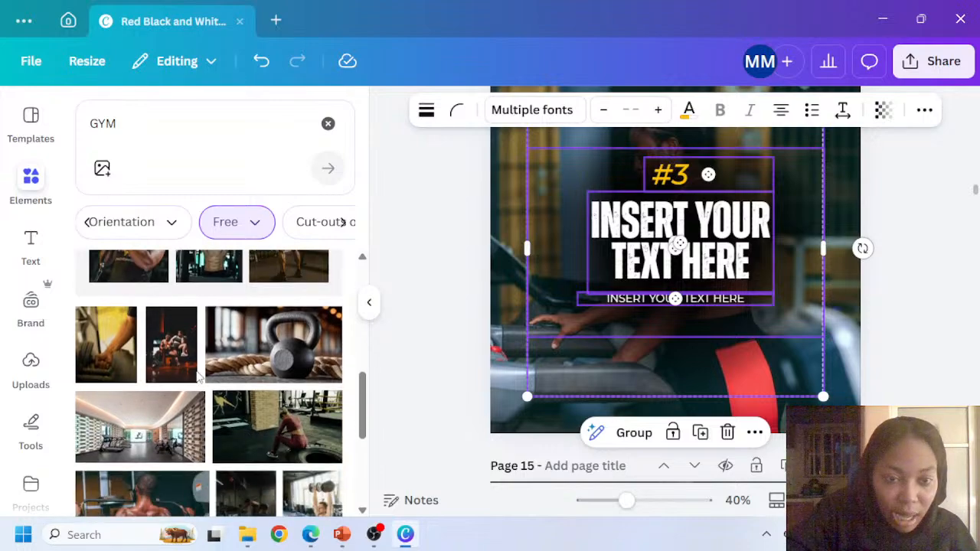
click(299, 368)
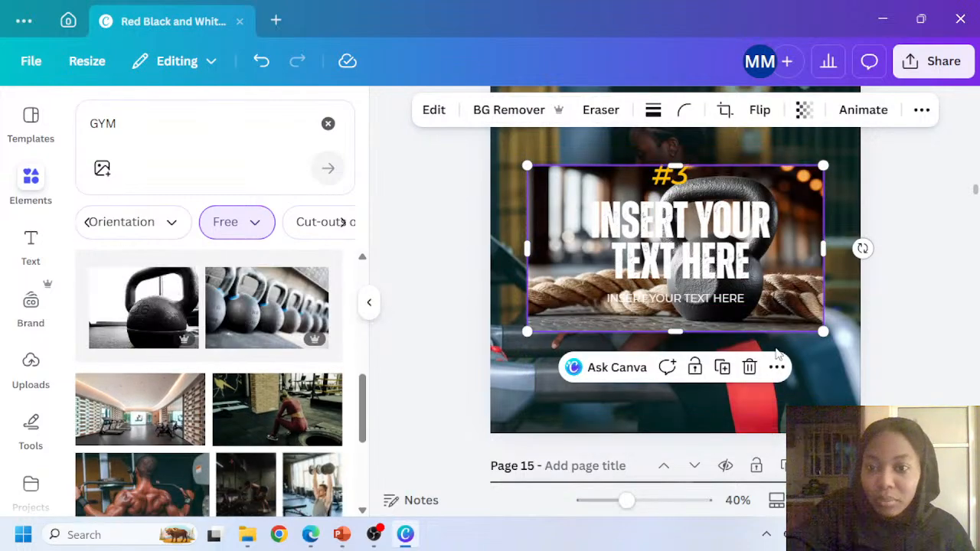
click(776, 367)
scroll(803, 312, down, 3)
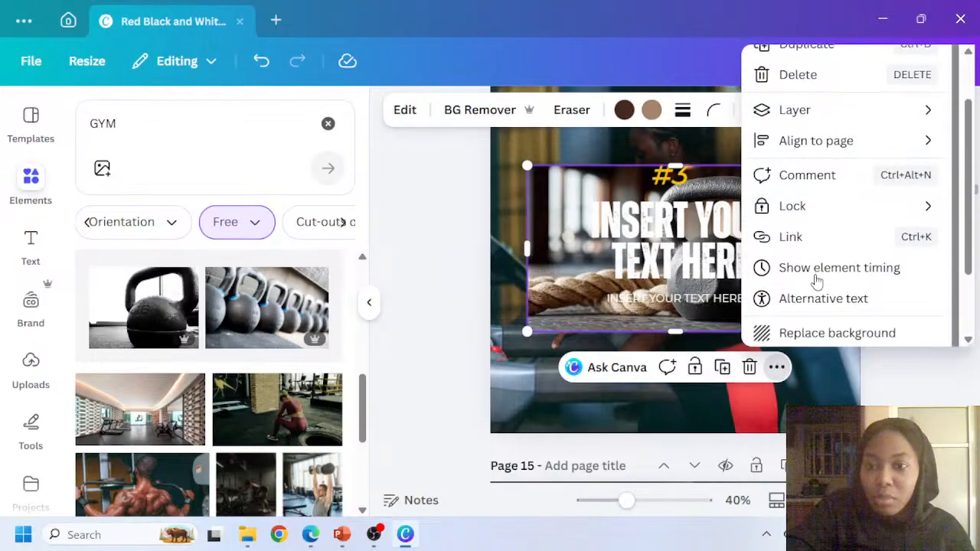
scroll(816, 281, down, 2)
click(829, 238)
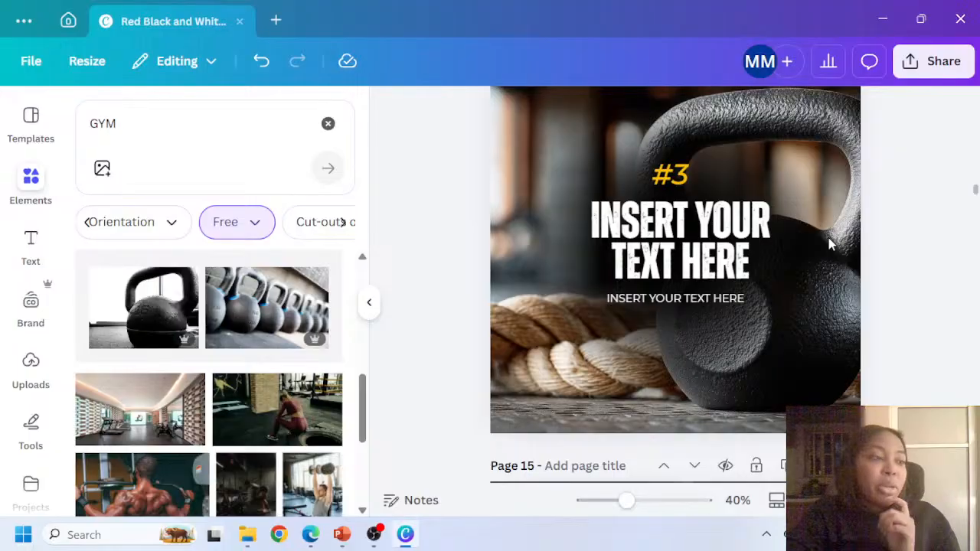
Delete the #GYM TIPS tag and the dotted pattern behind the text from page 15
scroll(821, 255, down, 5)
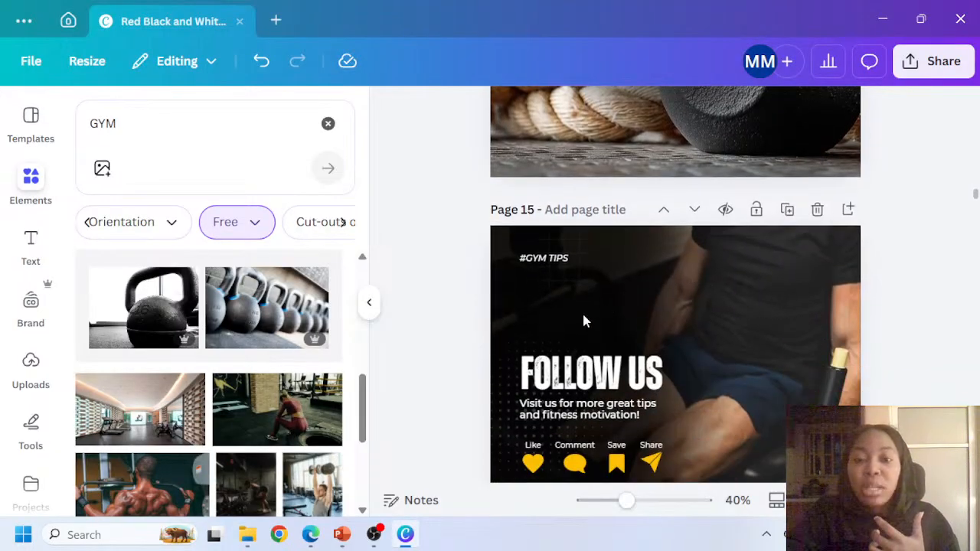
click(543, 260)
key(Delete)
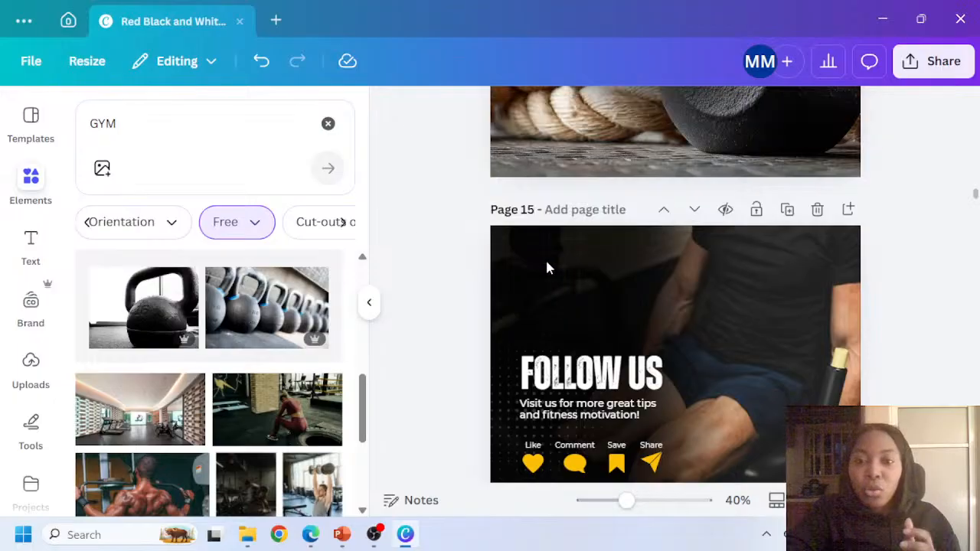
click(547, 267)
click(634, 297)
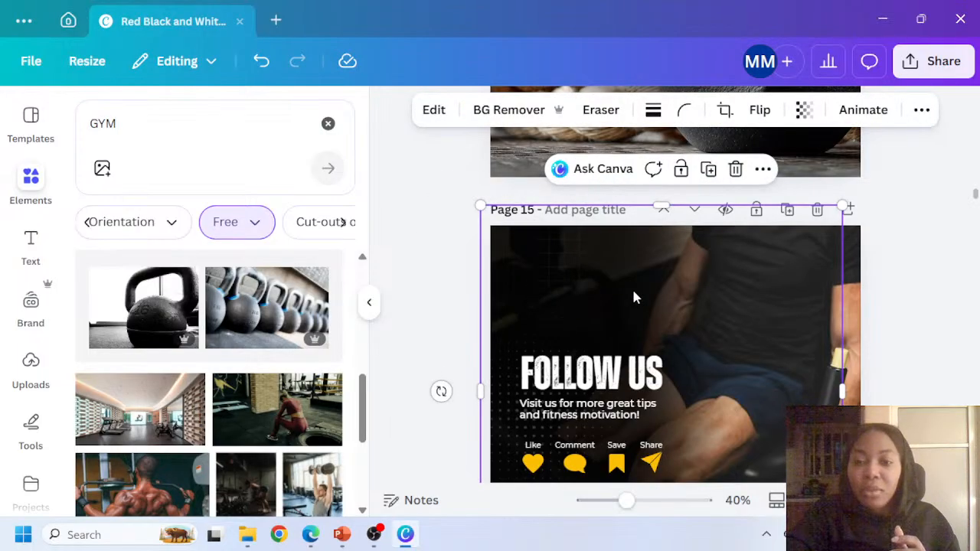
scroll(633, 297, down, 1)
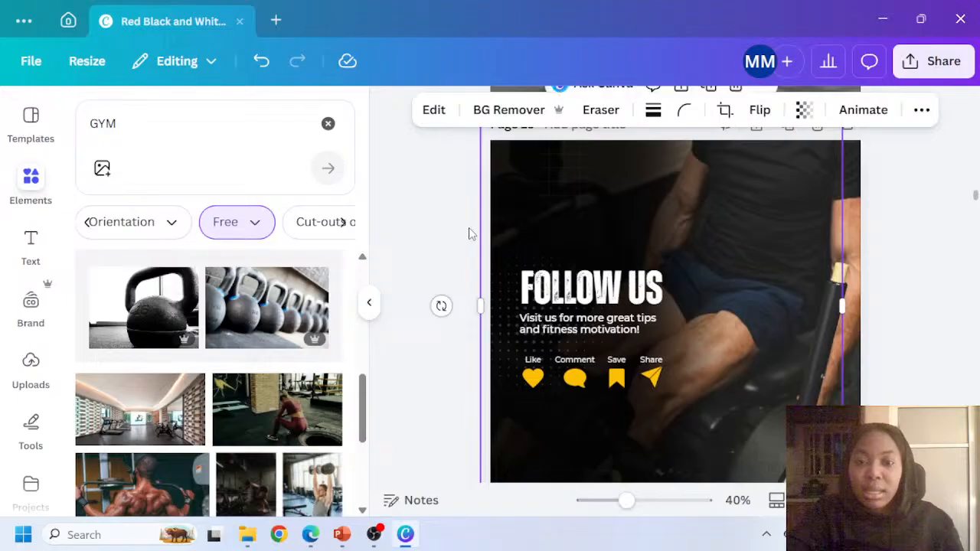
click(588, 286)
click(587, 329)
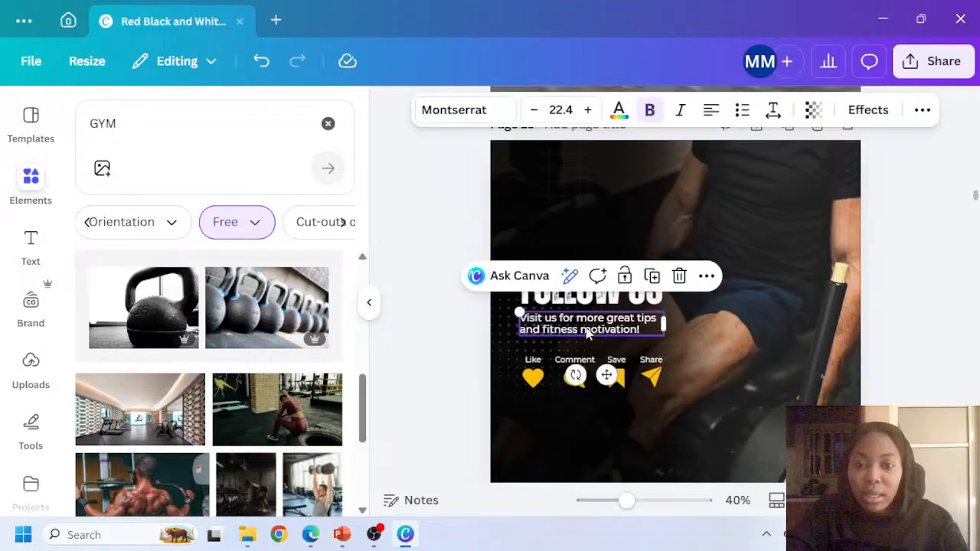
click(475, 368)
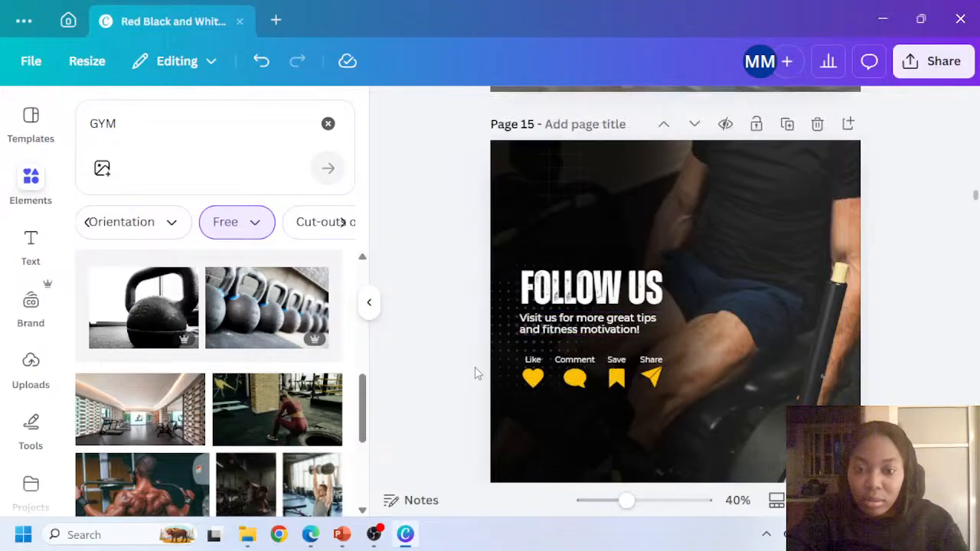
click(505, 342)
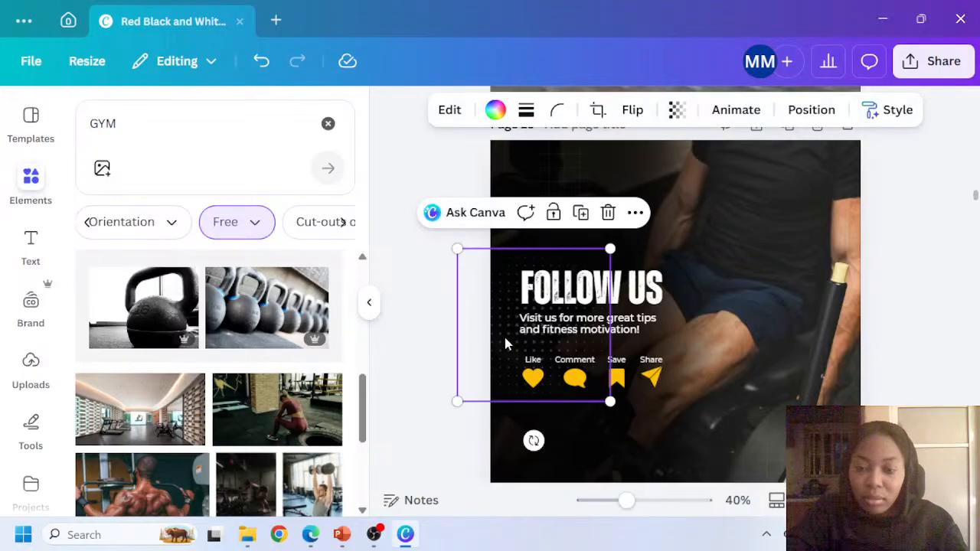
key(Escape)
Group page 15's Like, Comment, Save and Share icons with their labels and move them with the FOLLOW US text to the page centre
drag(579, 358, 679, 392)
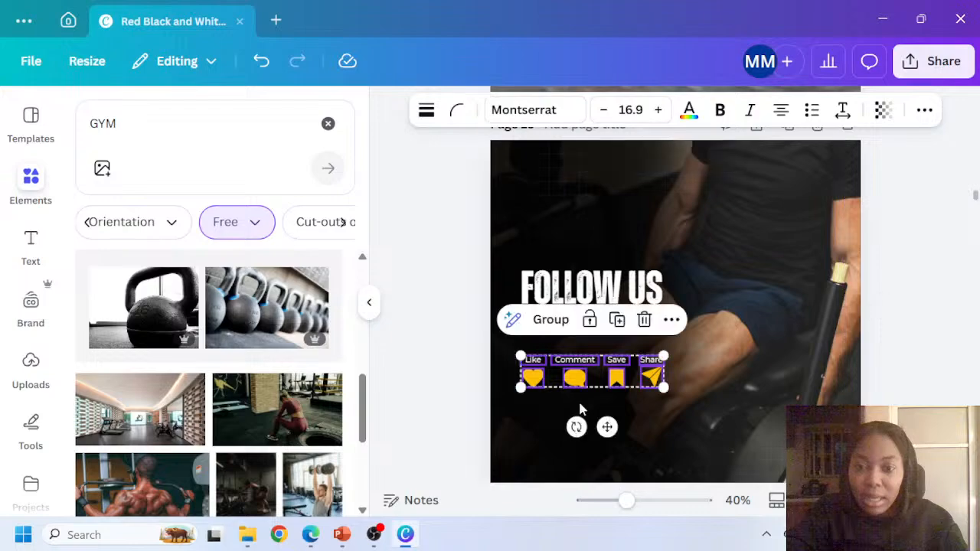
click(553, 320)
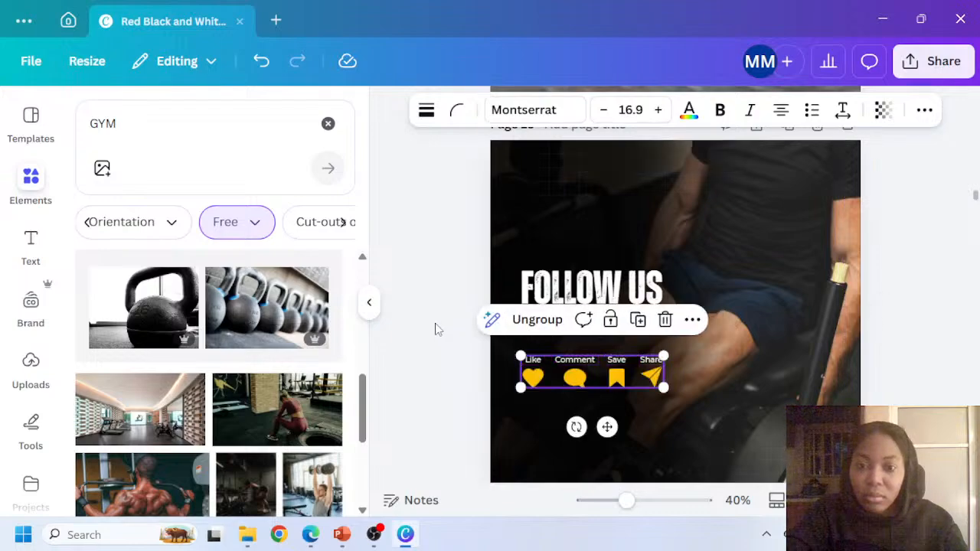
drag(466, 268, 641, 392)
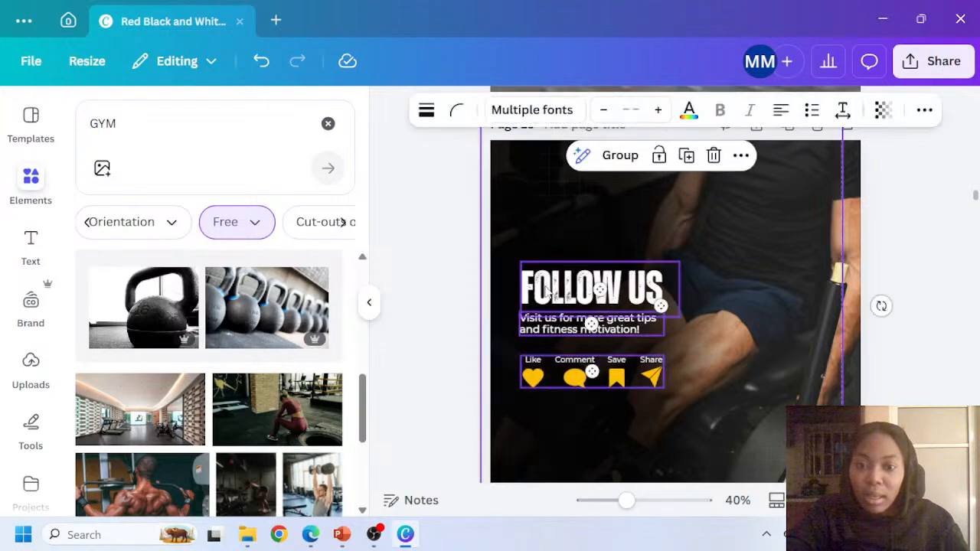
drag(600, 312, 678, 289)
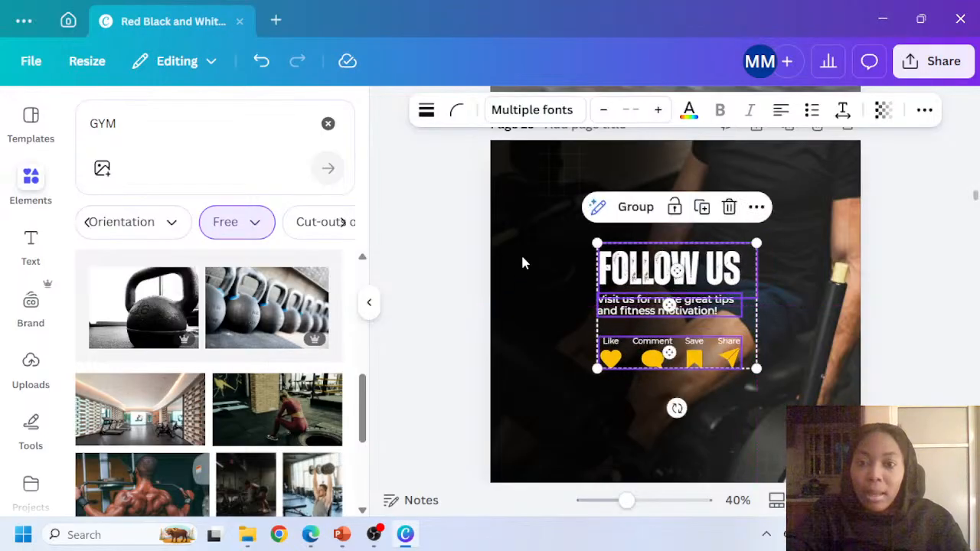
Replace page 15's dark side overlay with page 14's soft dark gradient, placed centrally against the page's upper edge
click(538, 244)
scroll(537, 244, up, 3)
scroll(588, 259, up, 2)
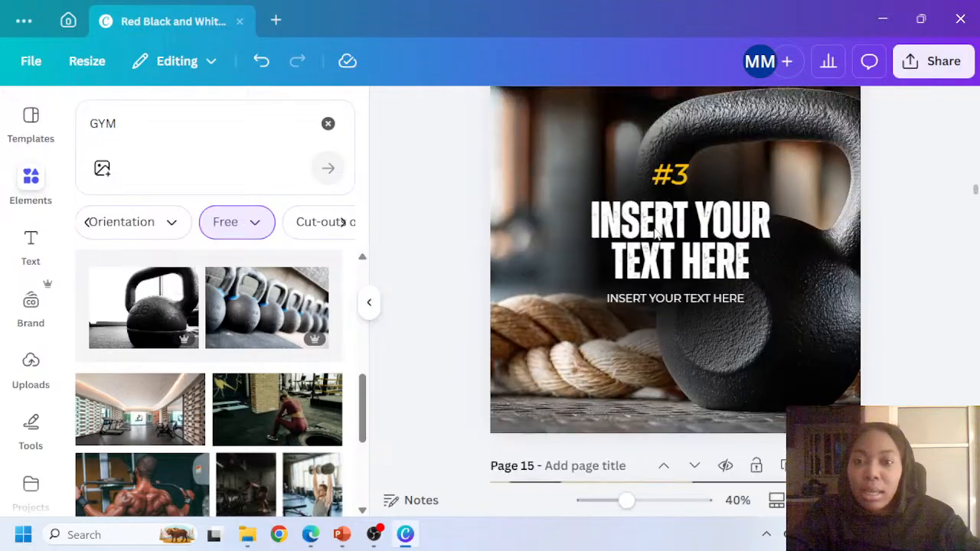
click(572, 220)
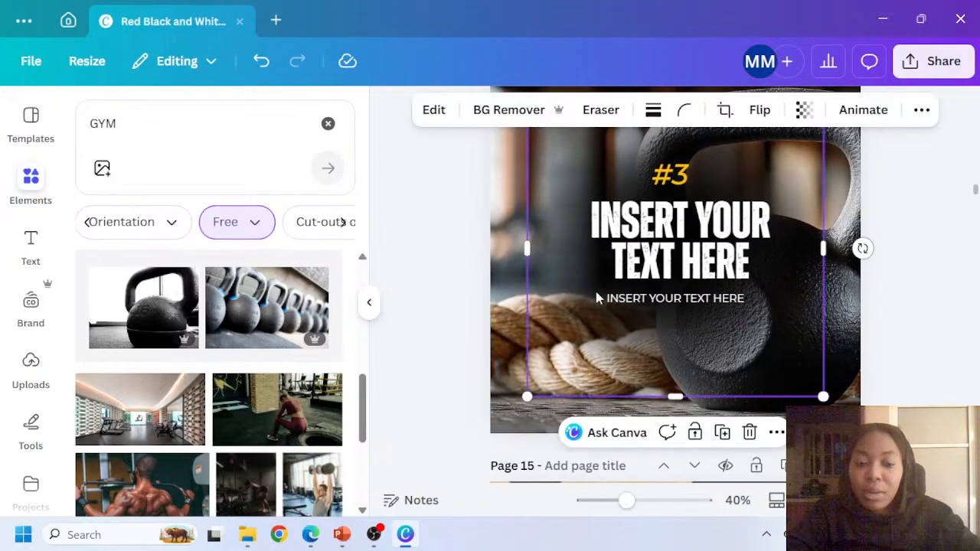
scroll(597, 297, down, 4)
click(656, 358)
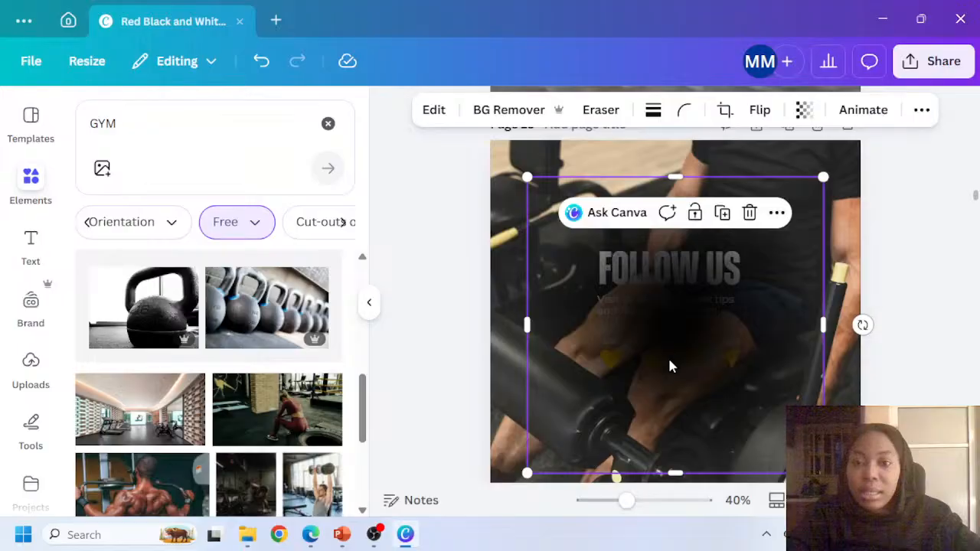
drag(667, 366, 667, 326)
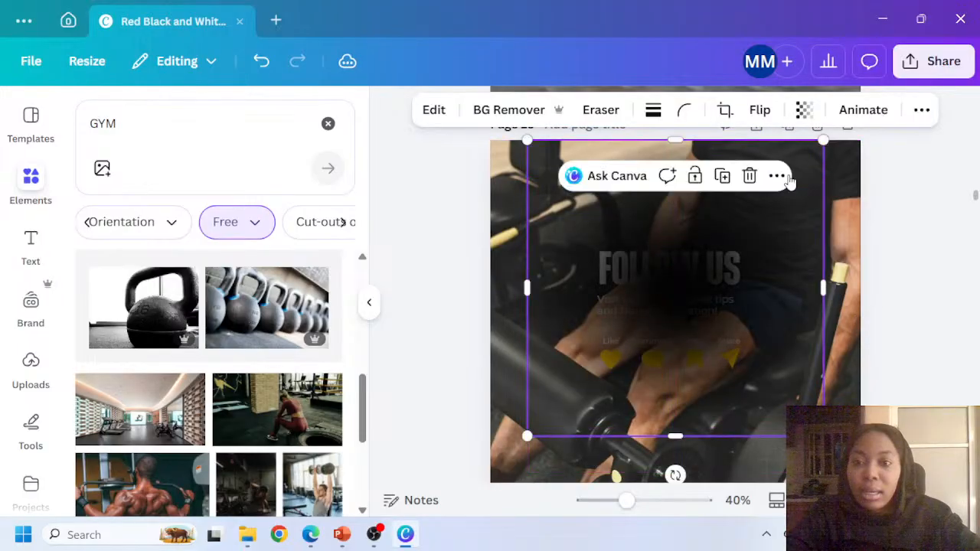
Send page 15's dark gradient to the back, behind the text and icons
click(922, 109)
click(829, 147)
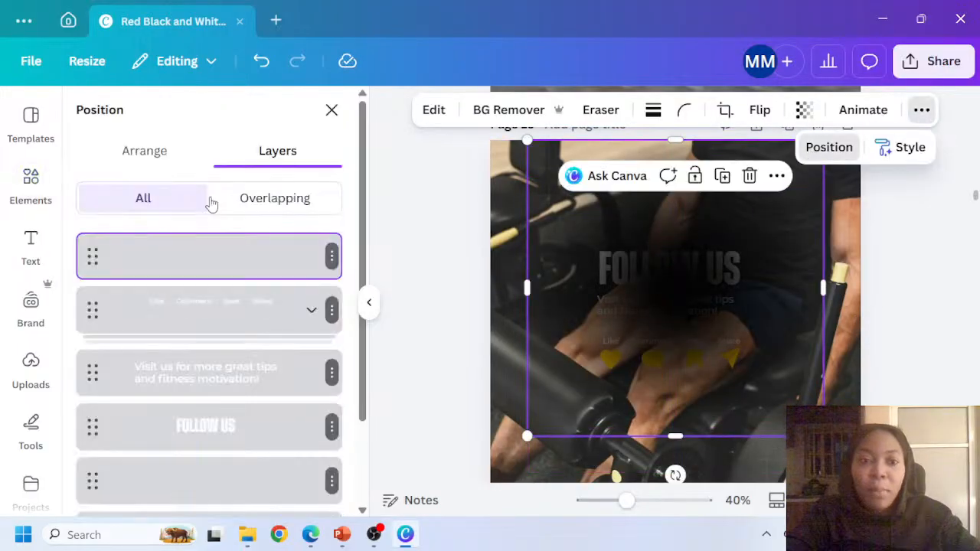
click(167, 157)
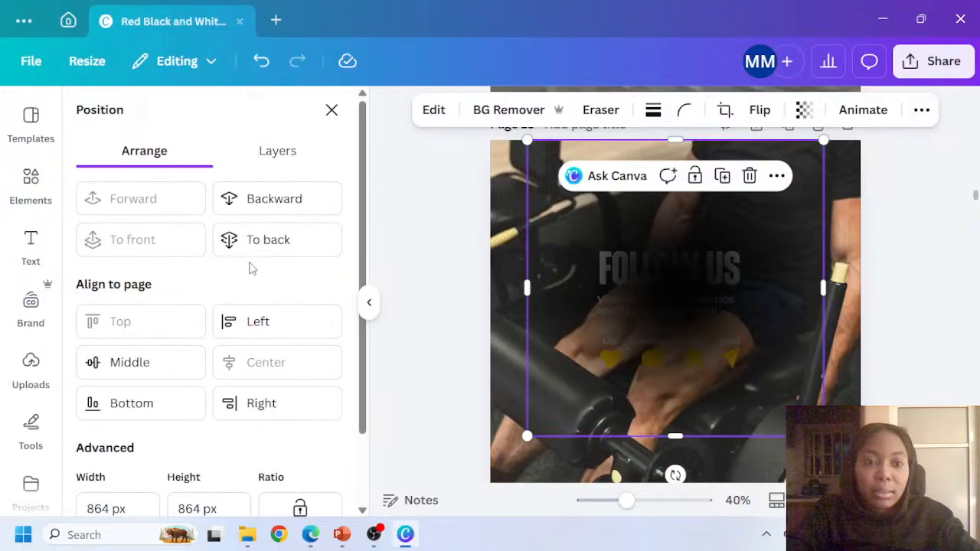
click(253, 246)
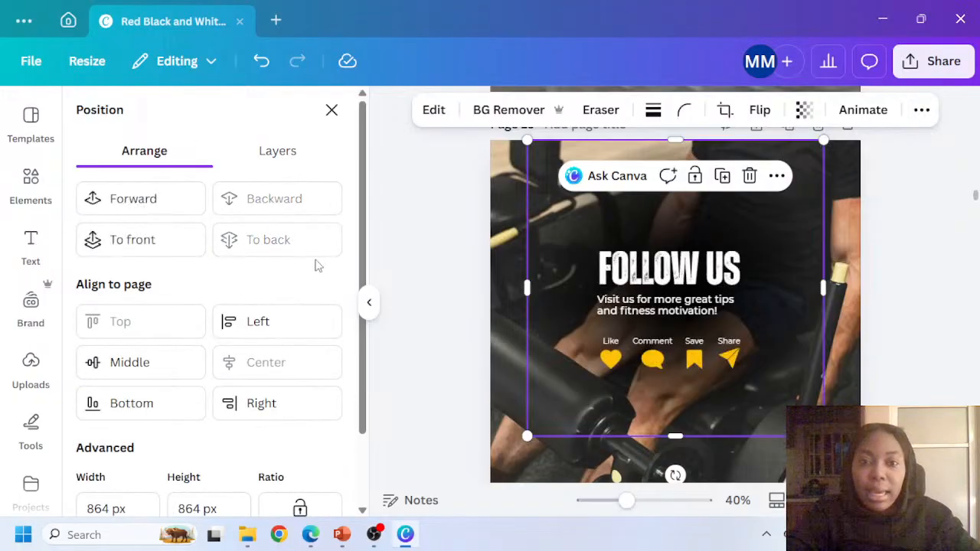
click(333, 113)
Replace page 15's background with the free photo of the shirtless man flexing, seen from behind
scroll(222, 435, down, 1)
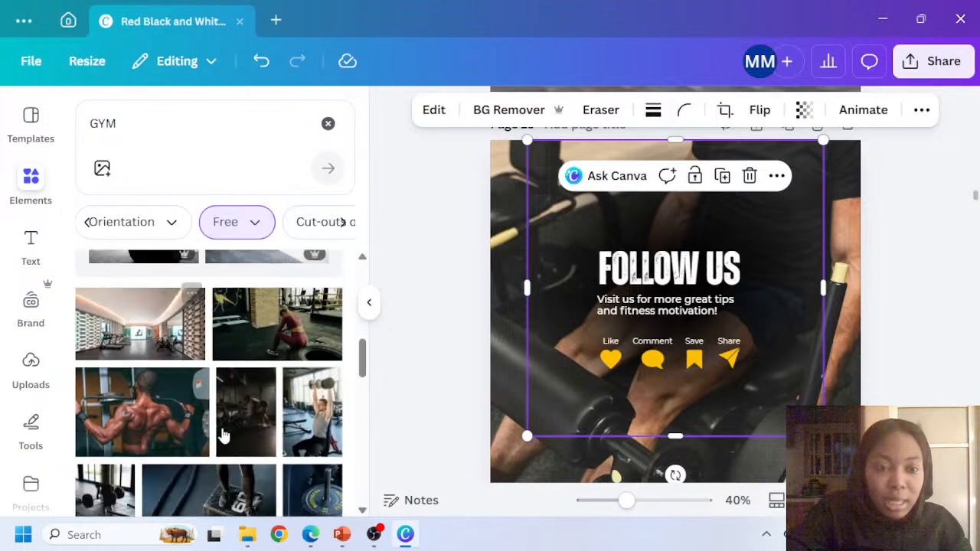
scroll(222, 435, down, 1)
scroll(296, 358, down, 2)
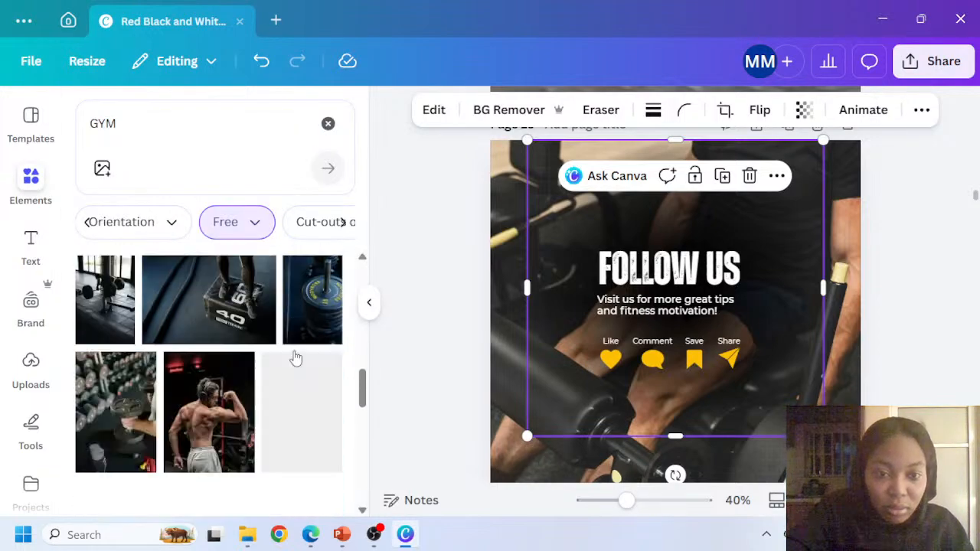
scroll(296, 359, down, 1)
click(209, 365)
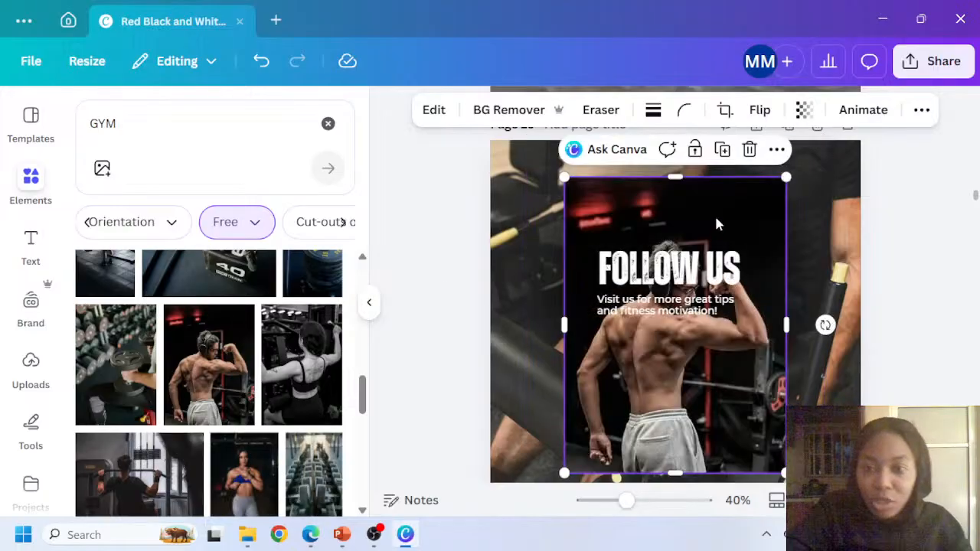
click(777, 150)
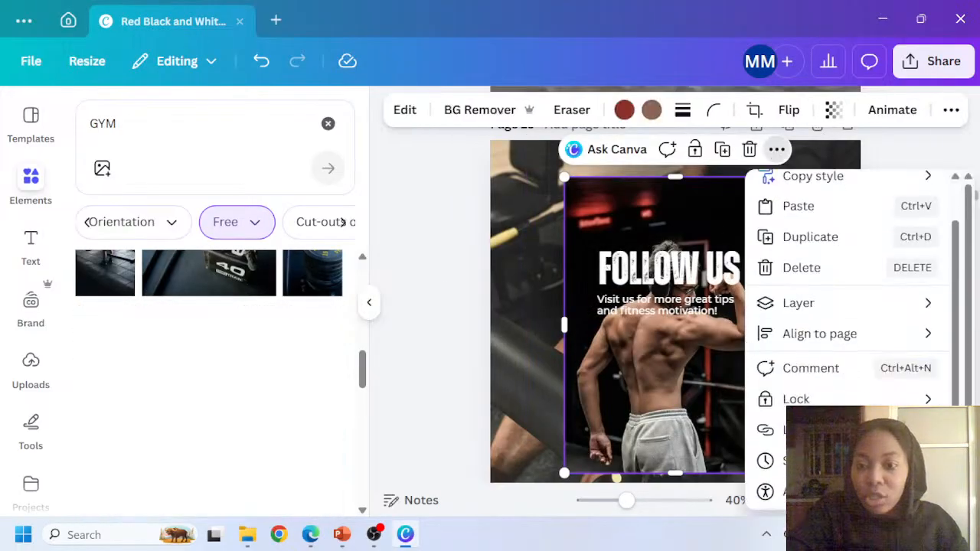
scroll(846, 306, down, 2)
click(840, 400)
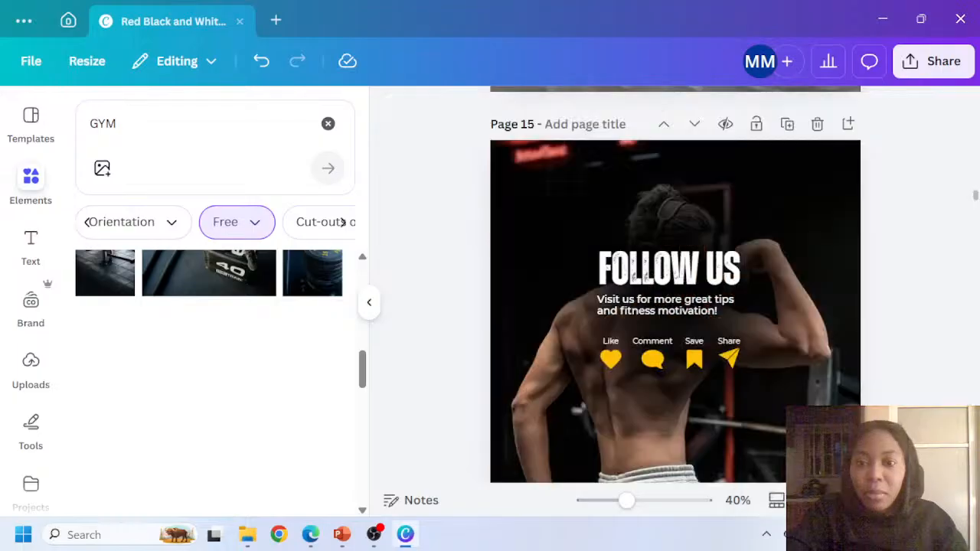
scroll(842, 291, up, 2)
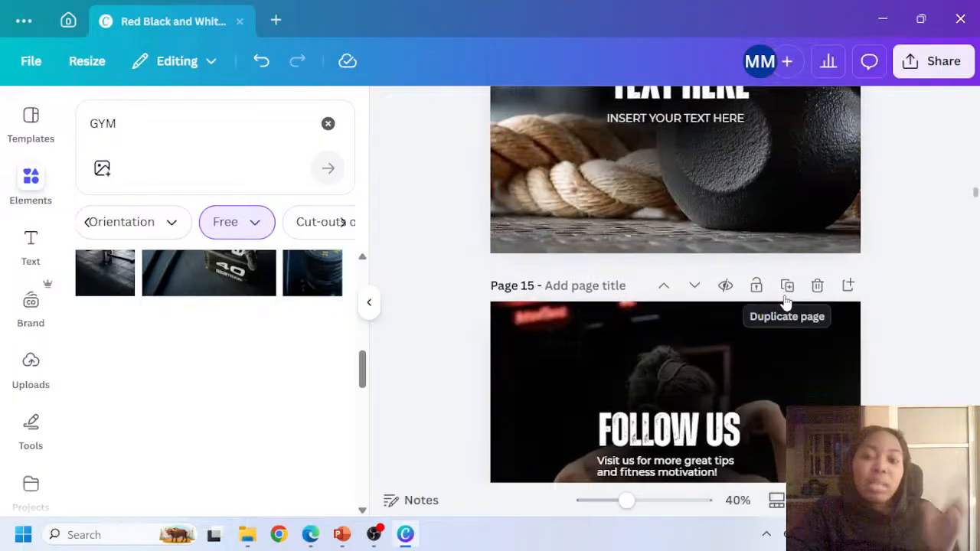
scroll(783, 295, down, 3)
scroll(785, 301, down, 3)
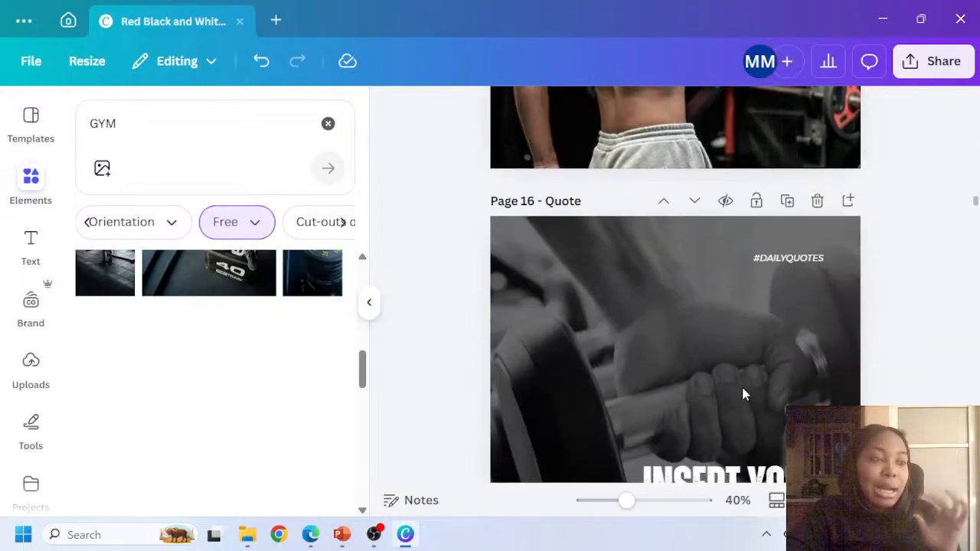
scroll(677, 368, down, 5)
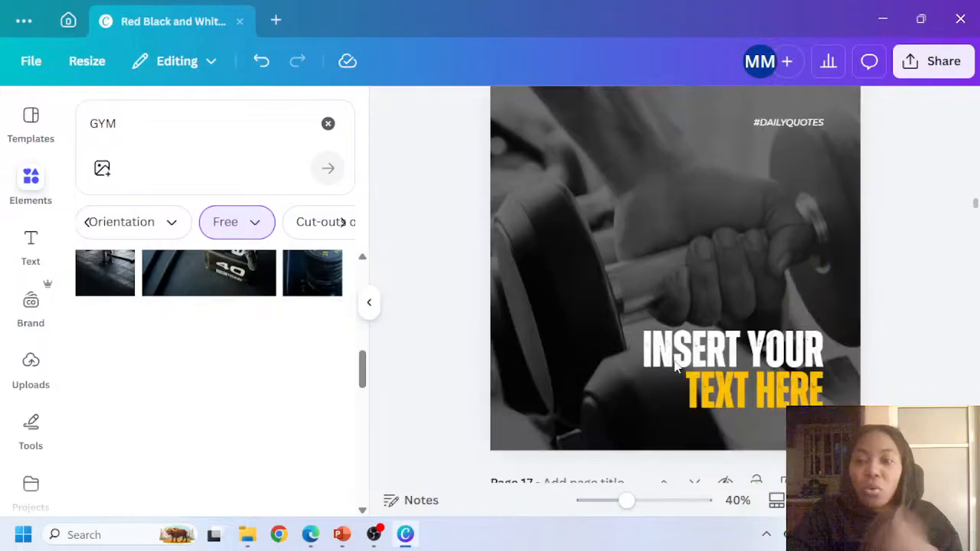
Read the Live Demo — Visual Direction slide in the PowerPoint canva_templates_presentation, returning to the Canva design when done
scroll(676, 368, down, 6)
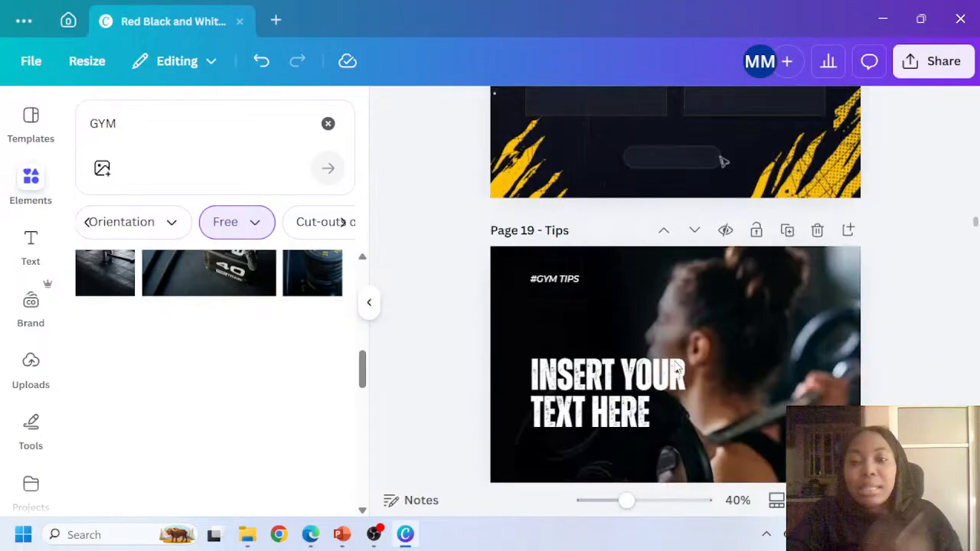
scroll(677, 367, up, 3)
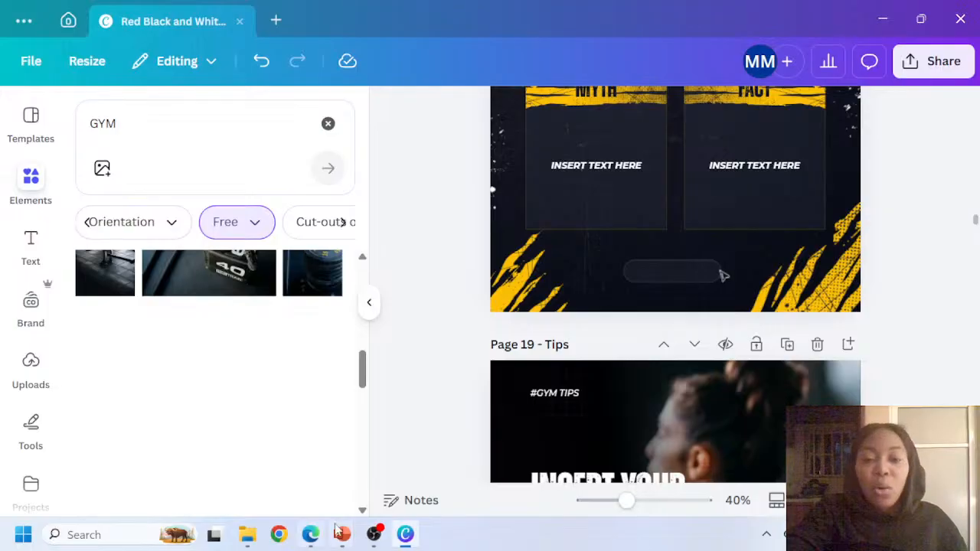
mouse_move(341, 534)
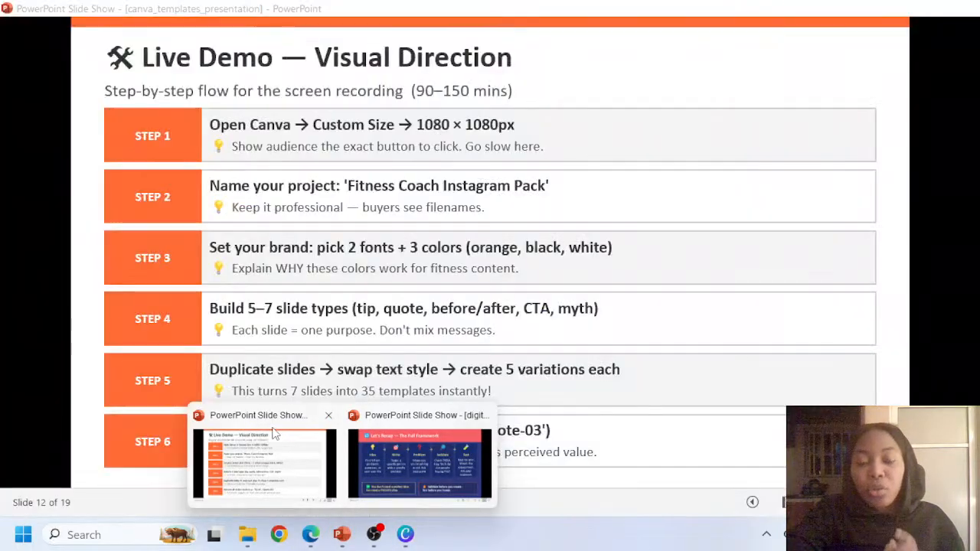
click(275, 434)
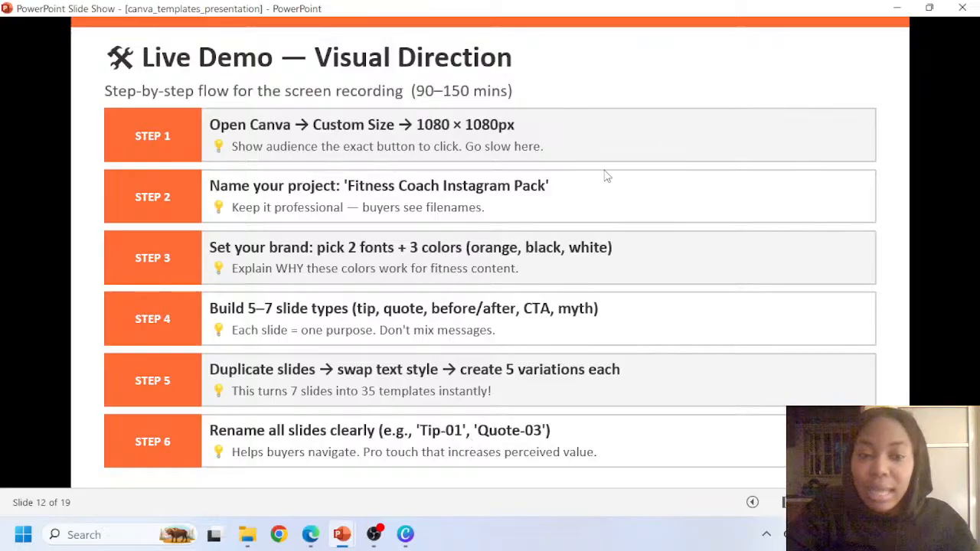
click(897, 8)
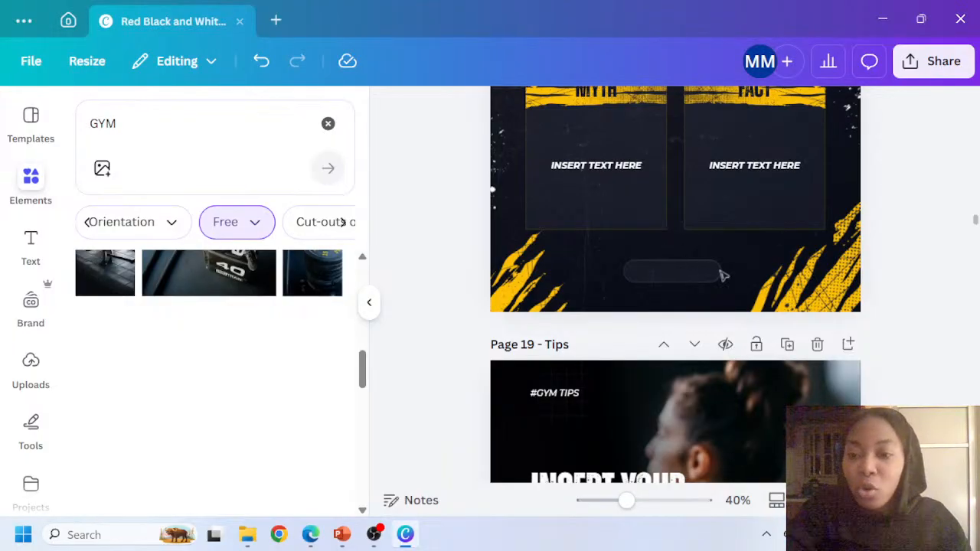
Show all pages as a grid and retitle pages 1 to 5 as TipS 01, Tips 02, Tips 03, Tips 04 and Tips 05
click(776, 500)
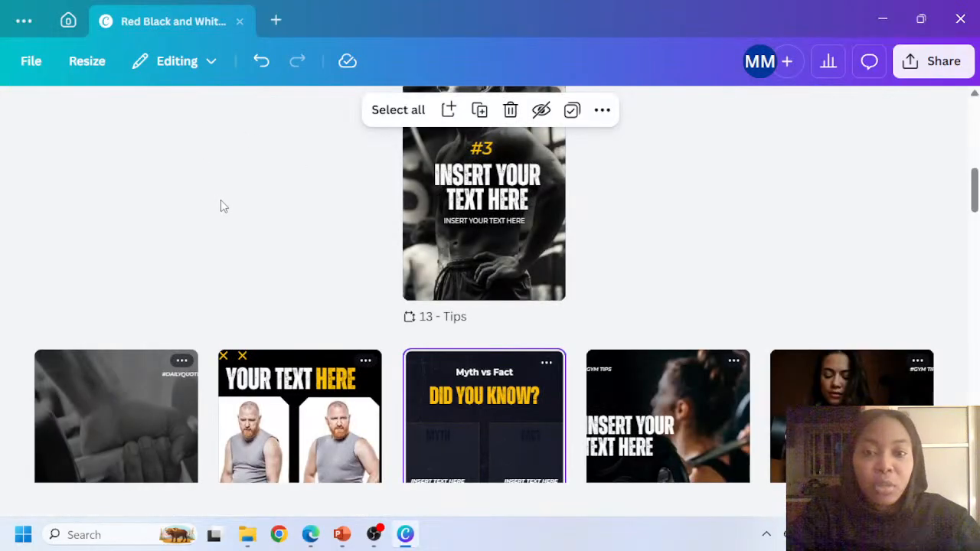
scroll(221, 206, up, 7)
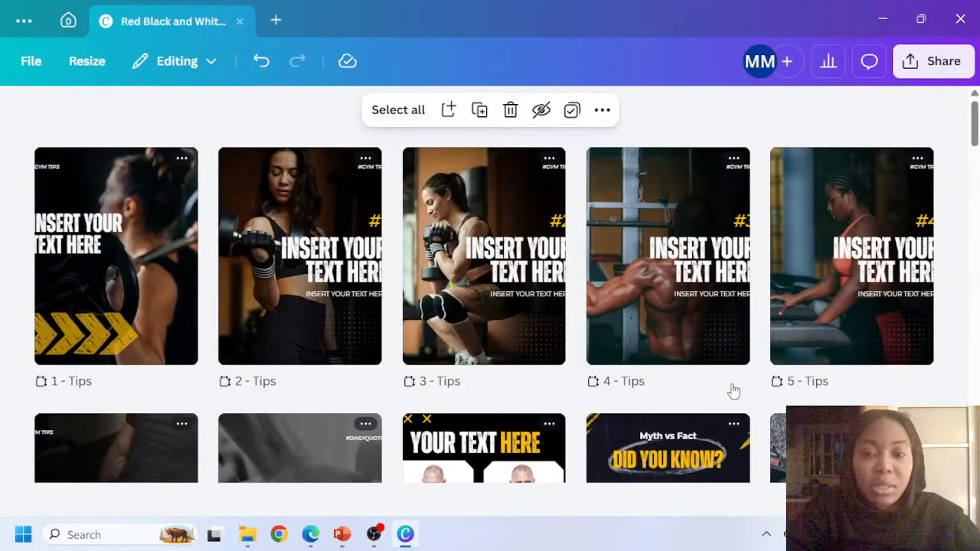
scroll(733, 391, down, 8)
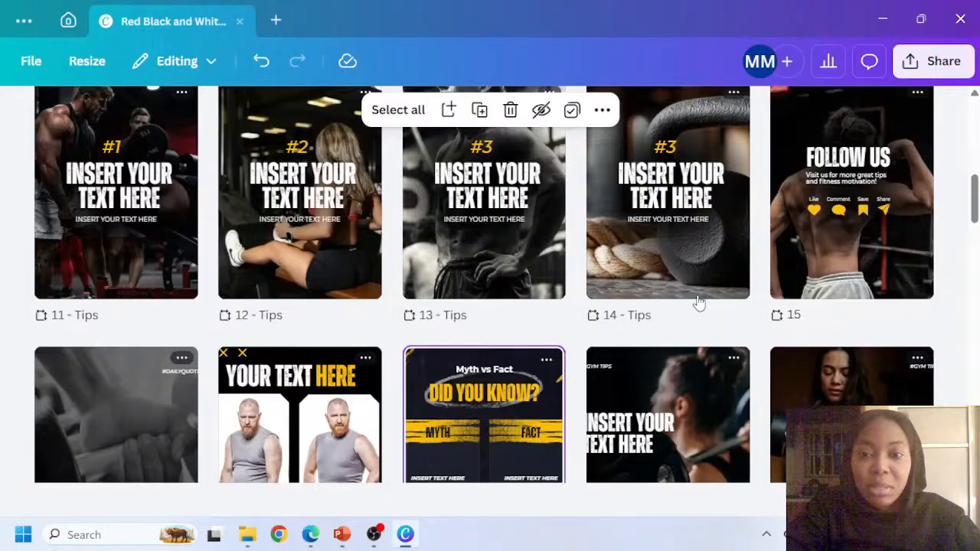
scroll(261, 181, up, 5)
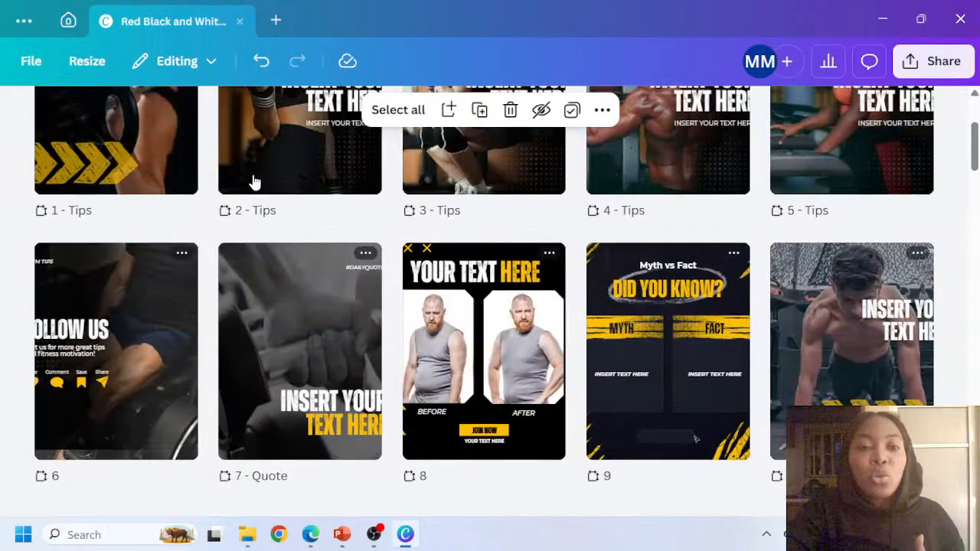
scroll(255, 182, up, 2)
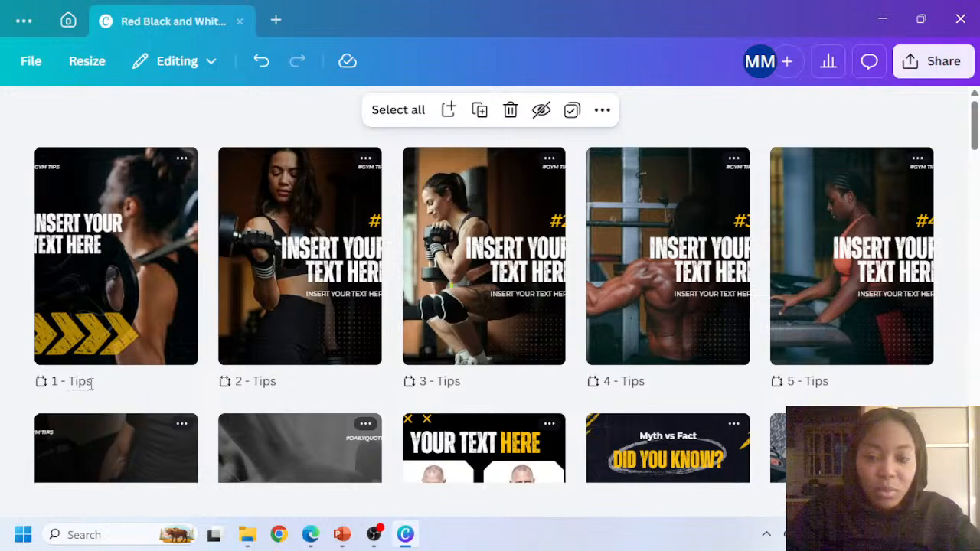
click(92, 381)
key(BackSpace)
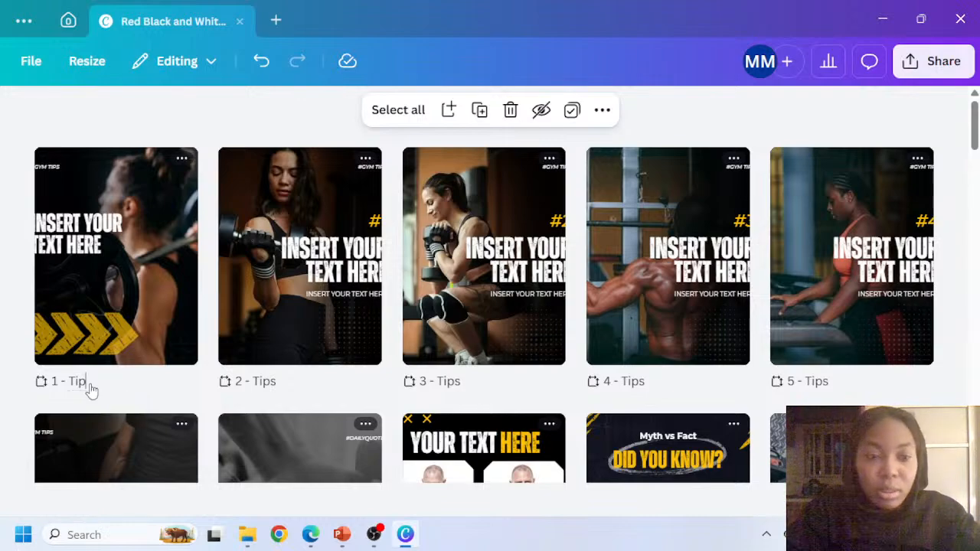
text(s)
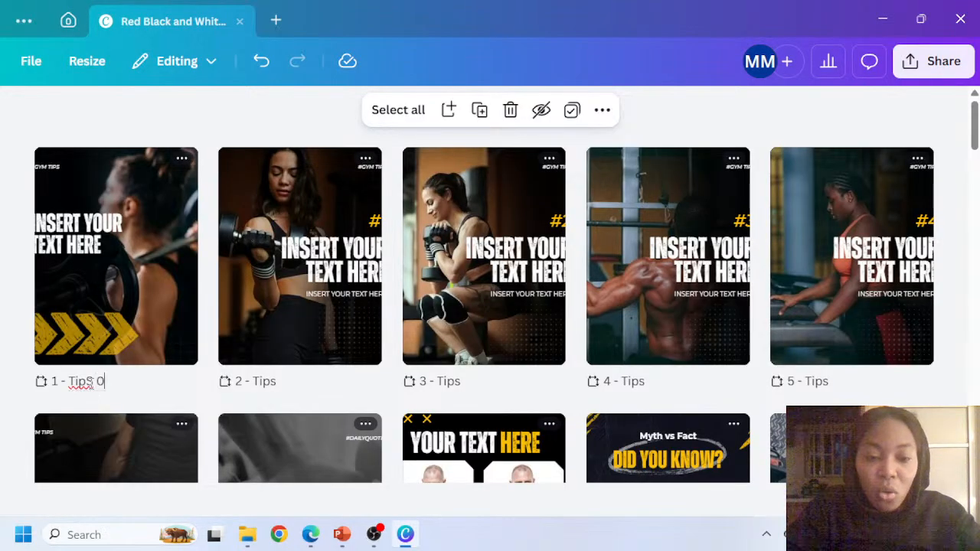
drag(276, 383, 271, 383)
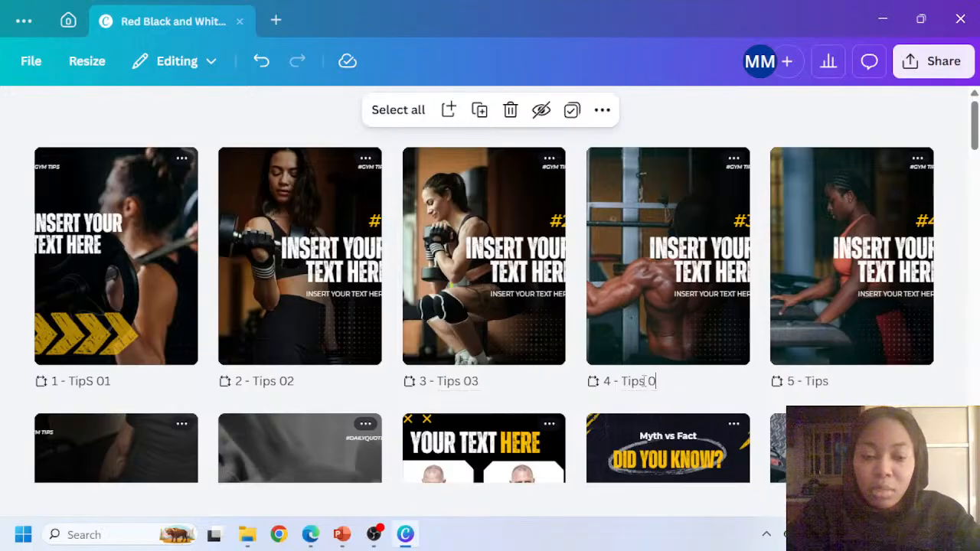
text(4)
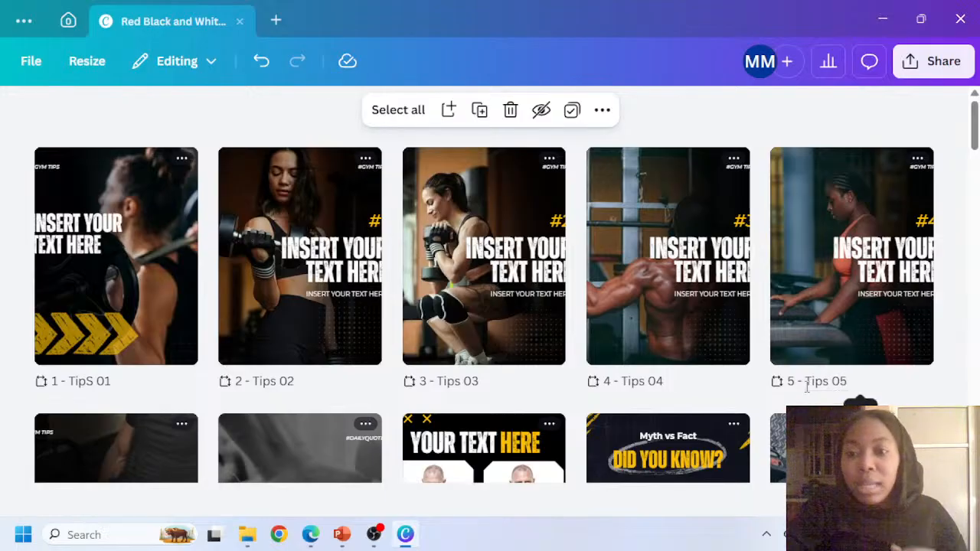
Append the set number 1 after a hyphen to the titles of pages 1 to 5, such as "Tips 02 - 1"
click(69, 381)
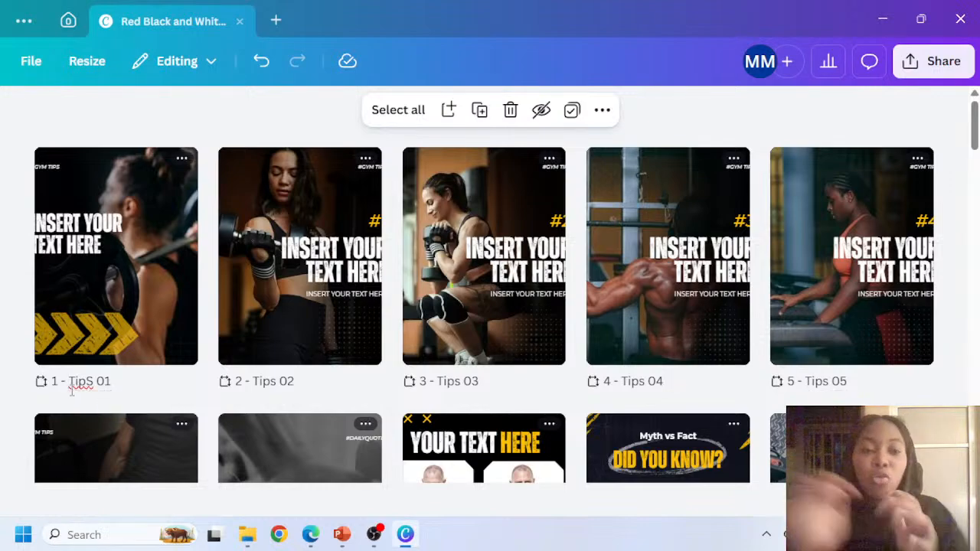
click(109, 382)
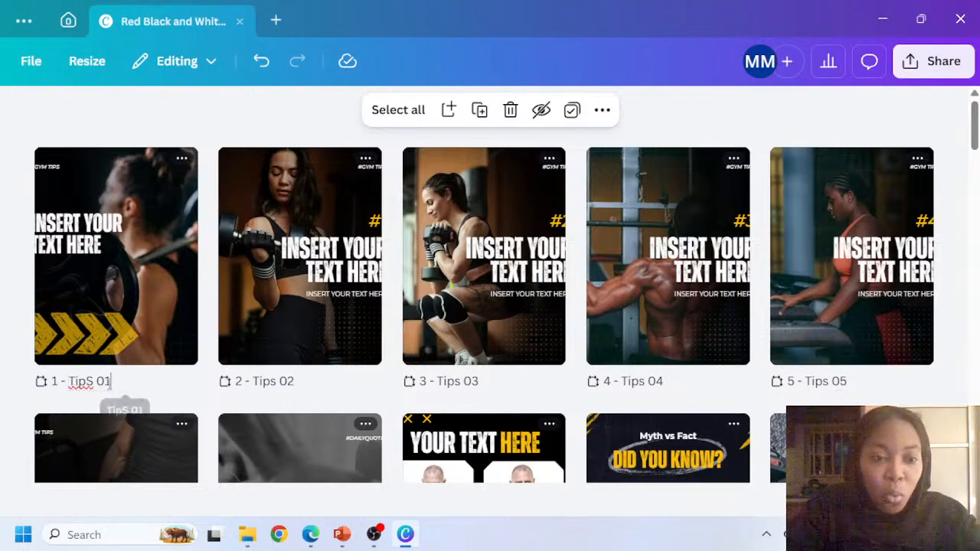
click(120, 381)
click(305, 382)
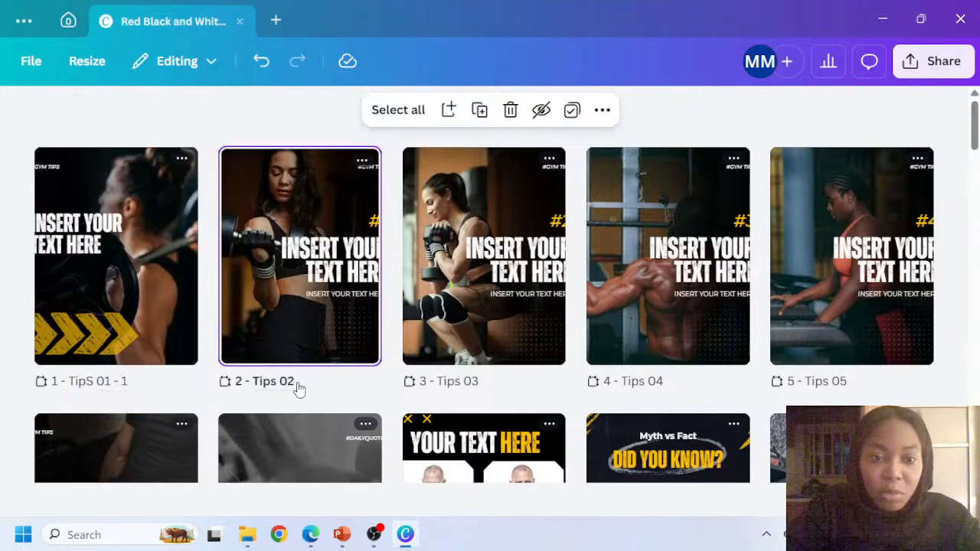
text(- 1)
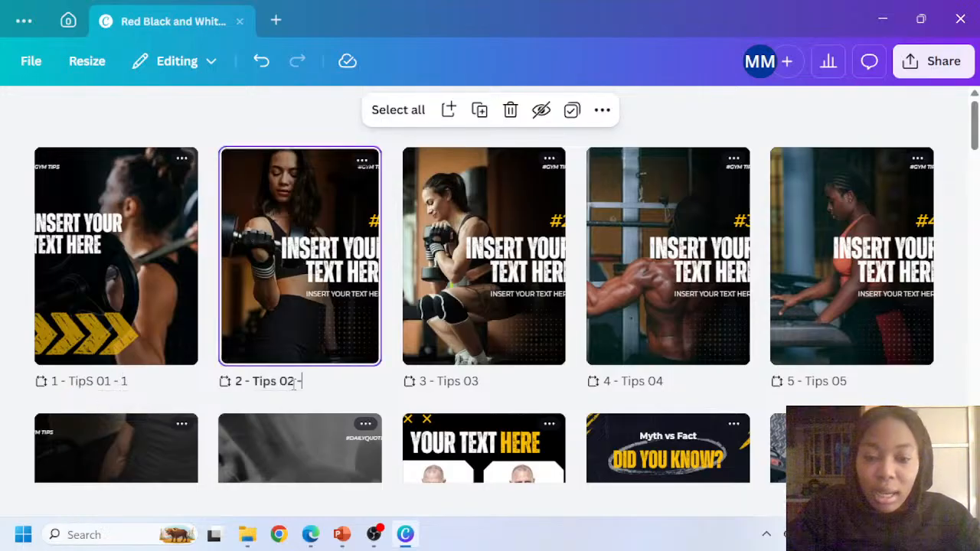
click(482, 382)
text(-1)
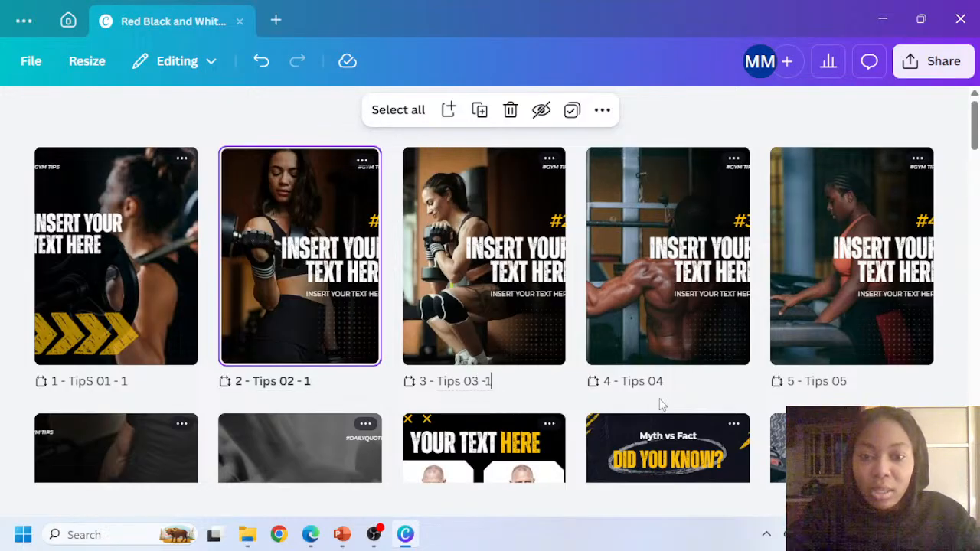
drag(656, 382, 670, 392)
click(668, 386)
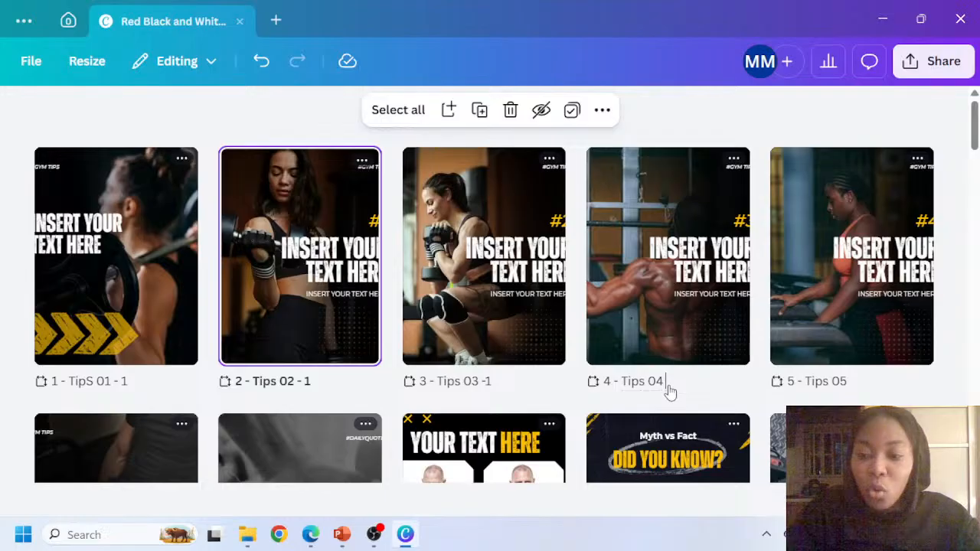
text(-1)
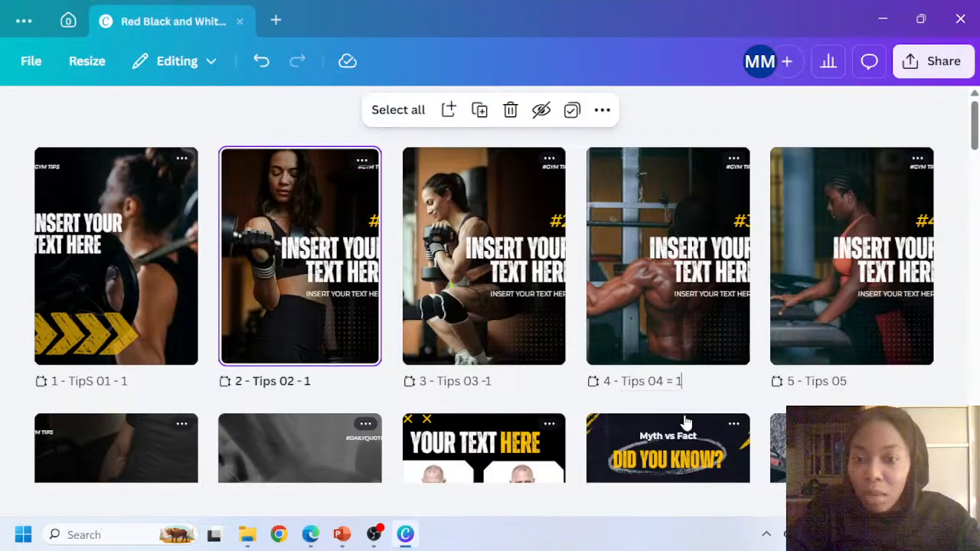
click(673, 385)
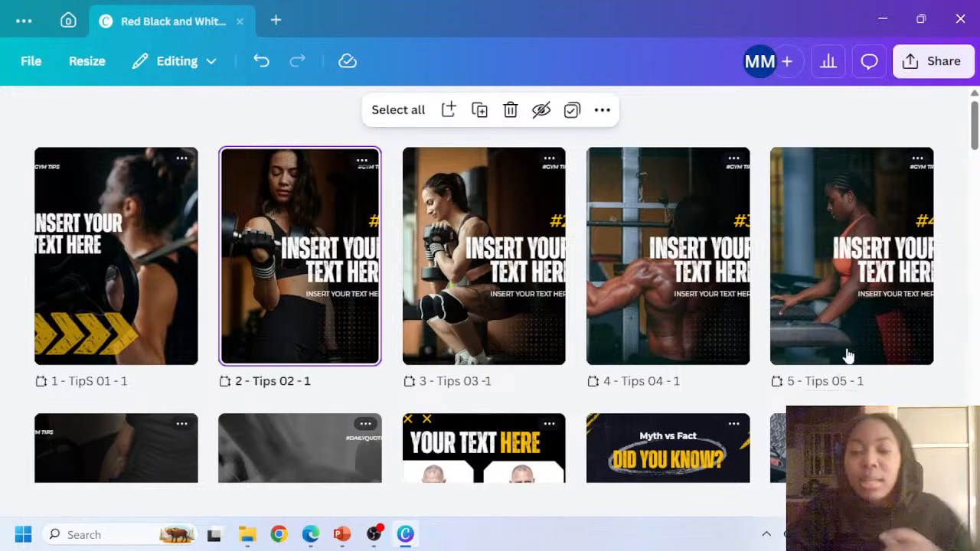
Review the page titles in the first rows of the grid, and switch to PowerPoint to check the Live Demo slide's renaming step
scroll(846, 357, down, 2)
scroll(396, 291, down, 2)
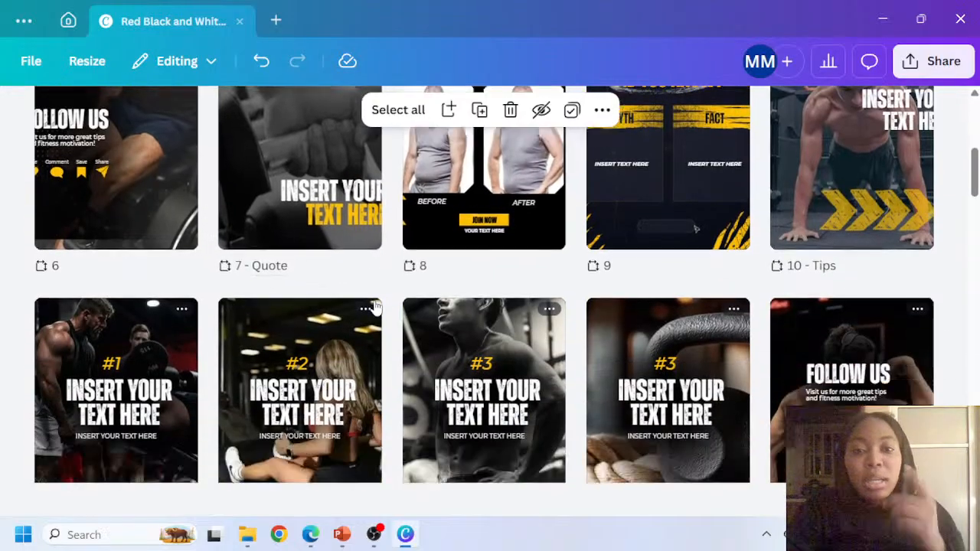
scroll(383, 303, up, 3)
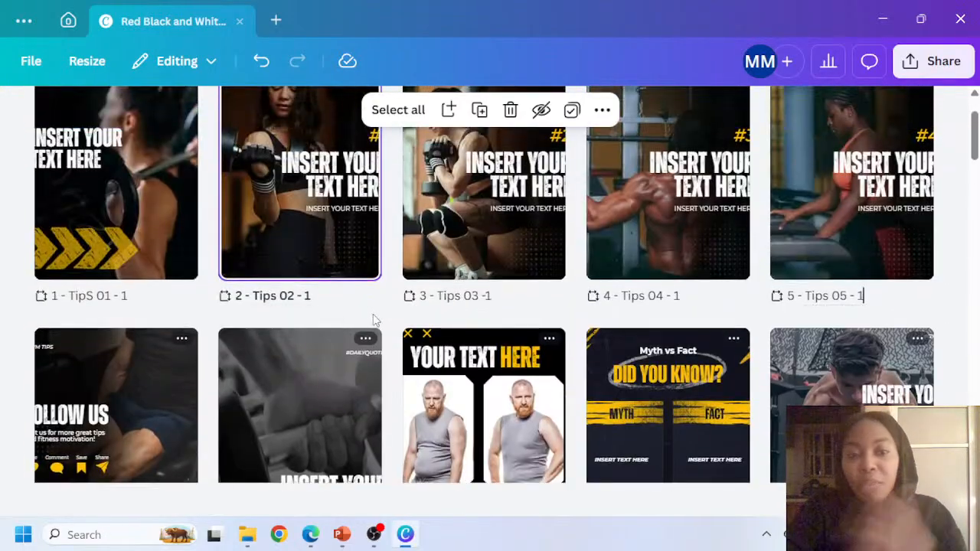
scroll(546, 447, down, 1)
mouse_move(573, 448)
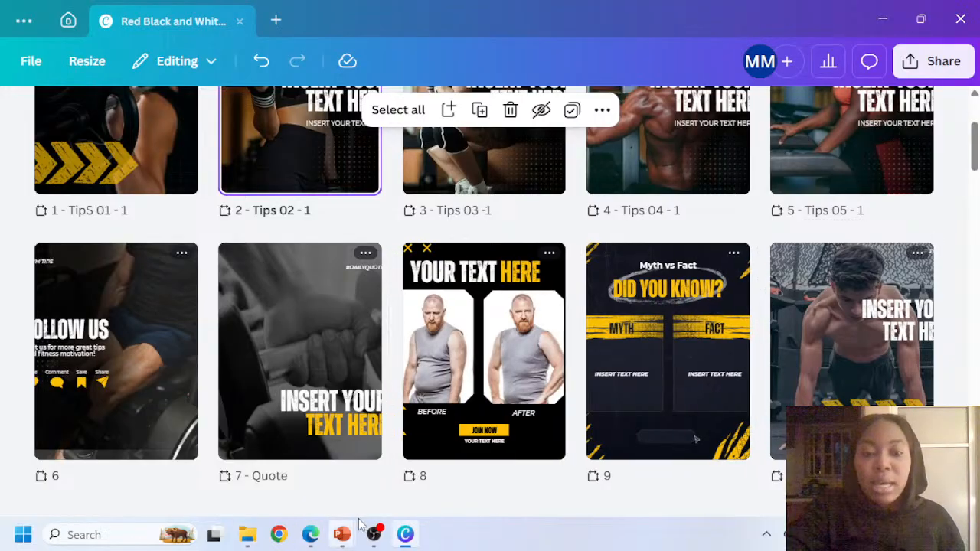
mouse_move(346, 537)
click(304, 465)
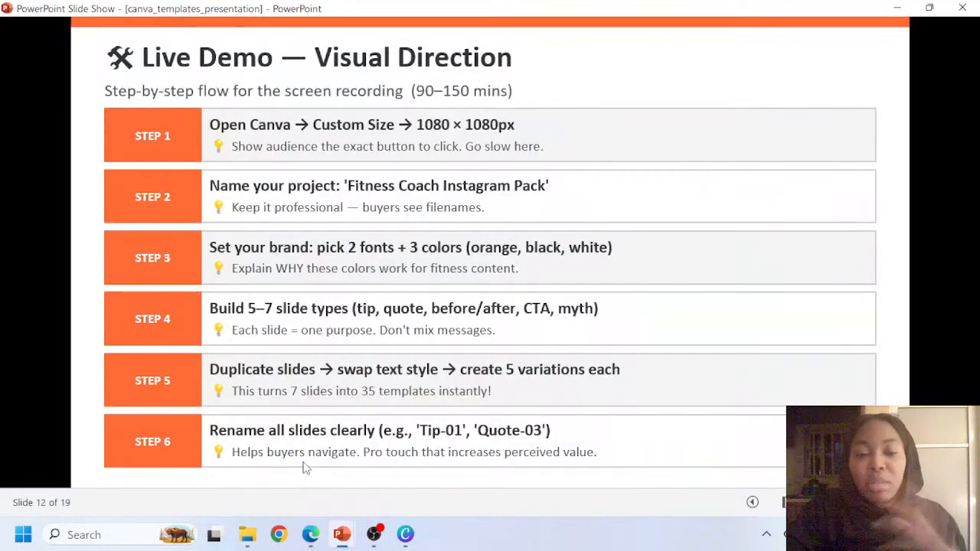
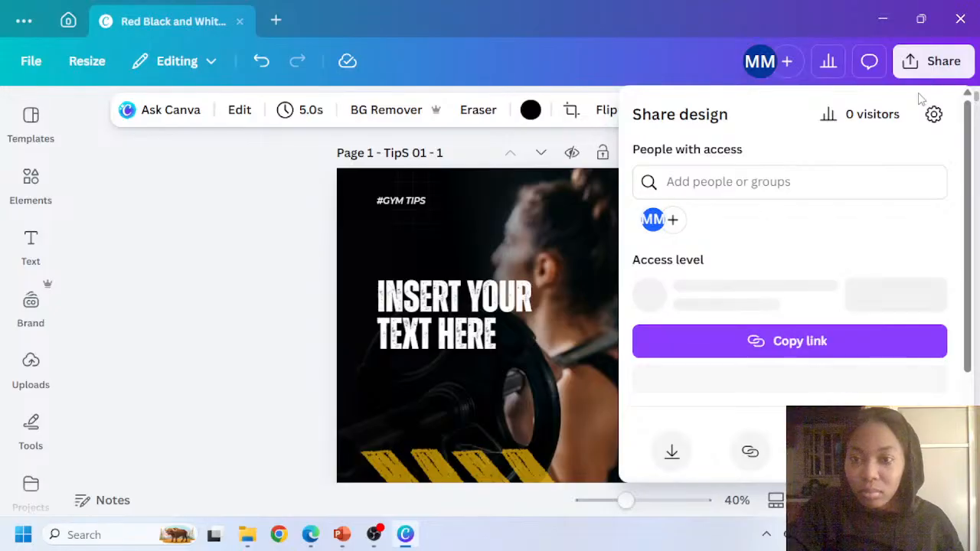
click(211, 279)
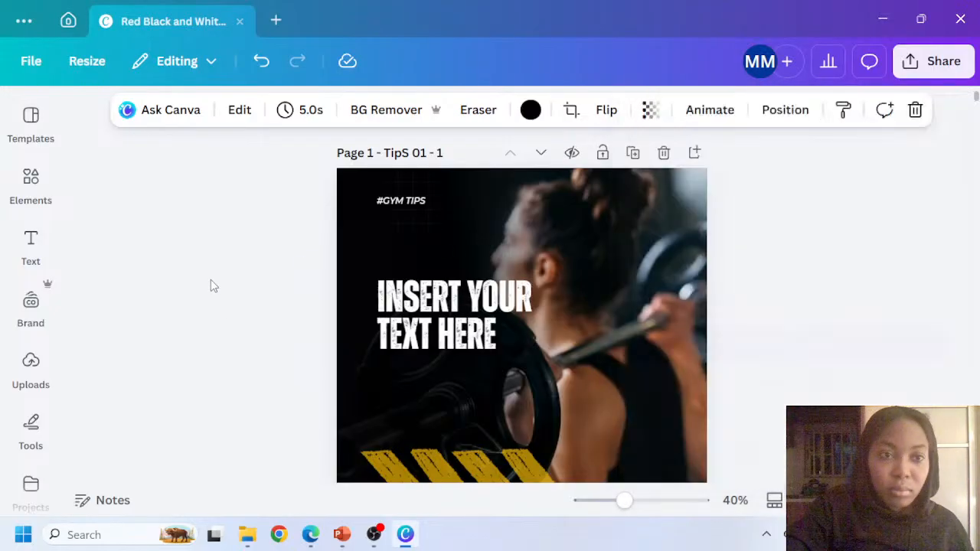
click(205, 63)
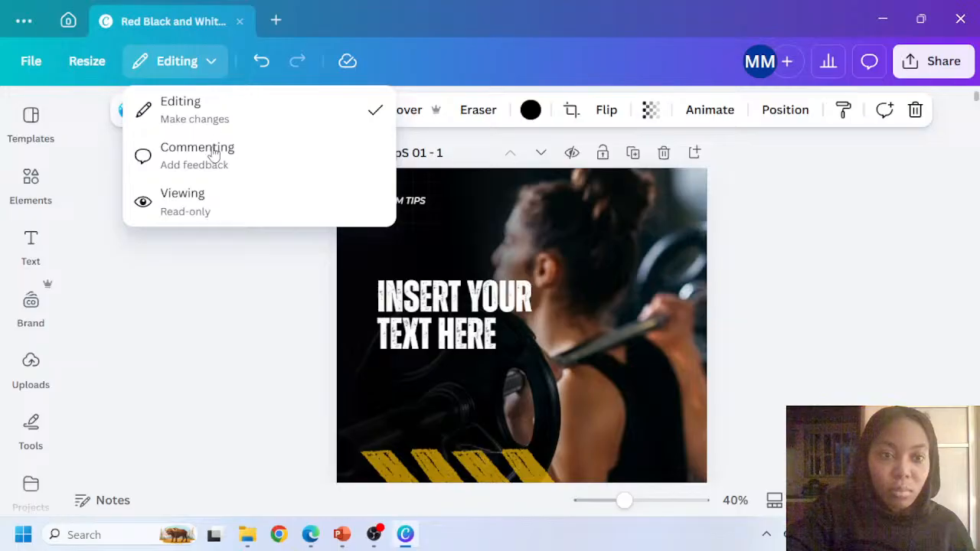
click(142, 290)
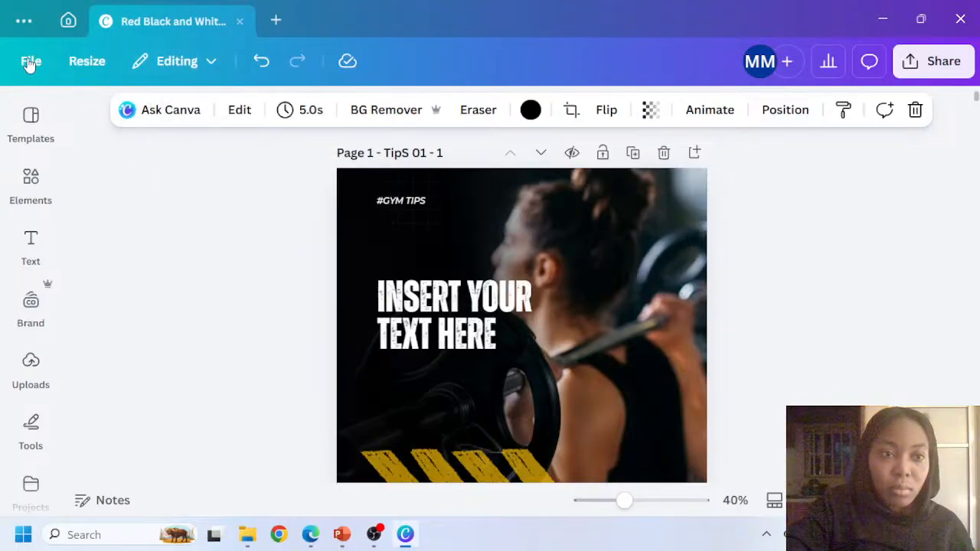
click(31, 118)
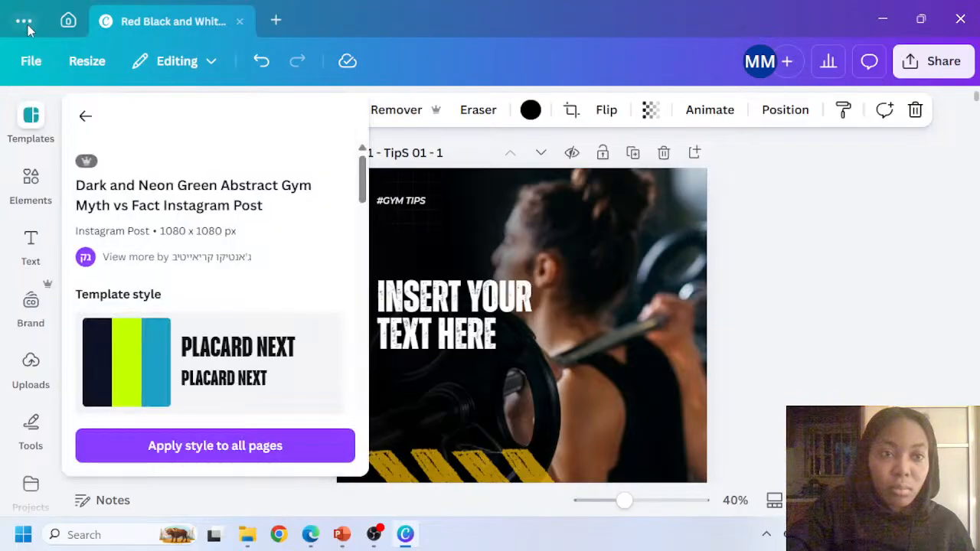
right_click(175, 21)
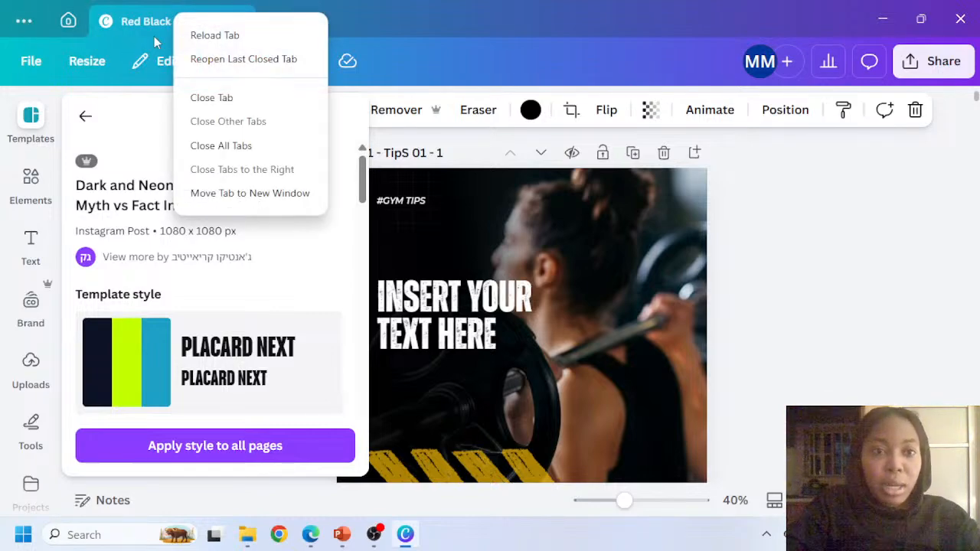
click(779, 183)
click(780, 184)
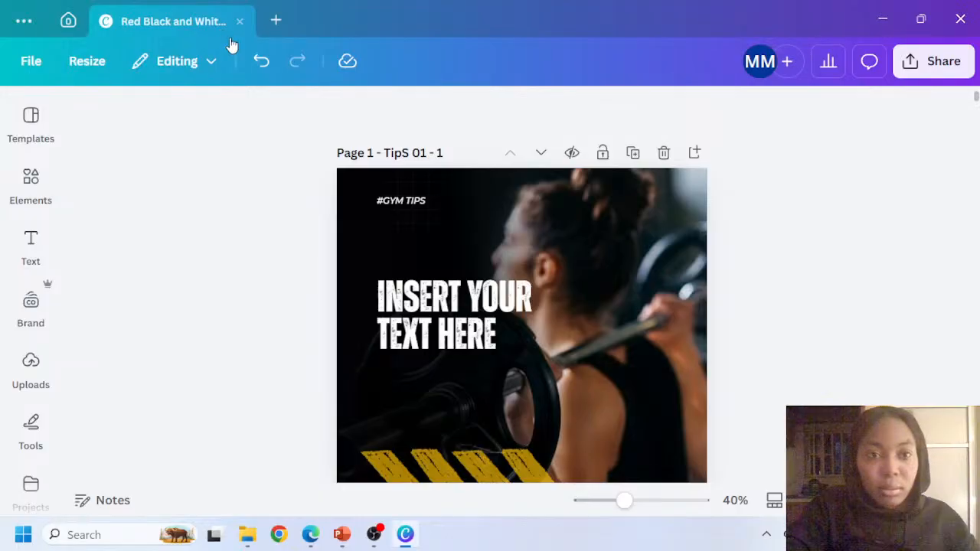
click(209, 64)
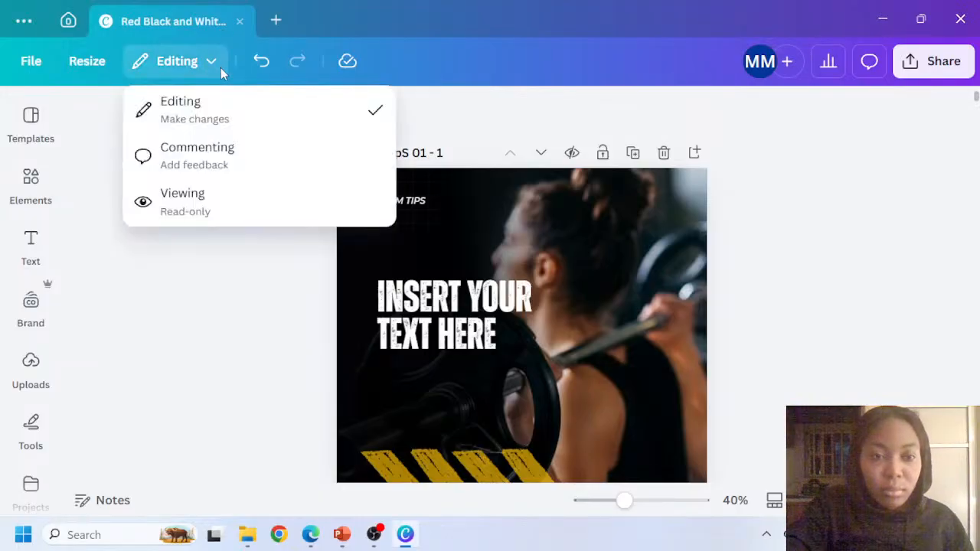
click(221, 67)
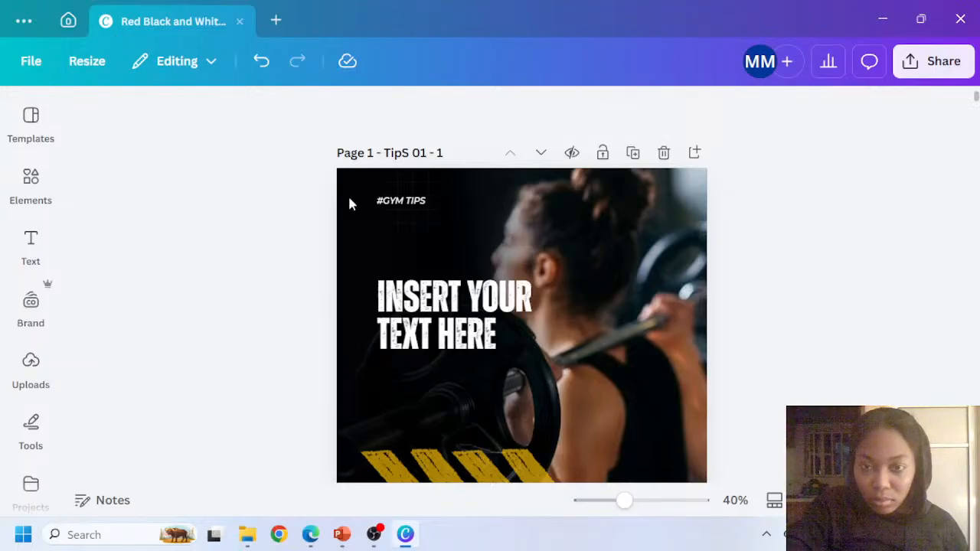
click(540, 154)
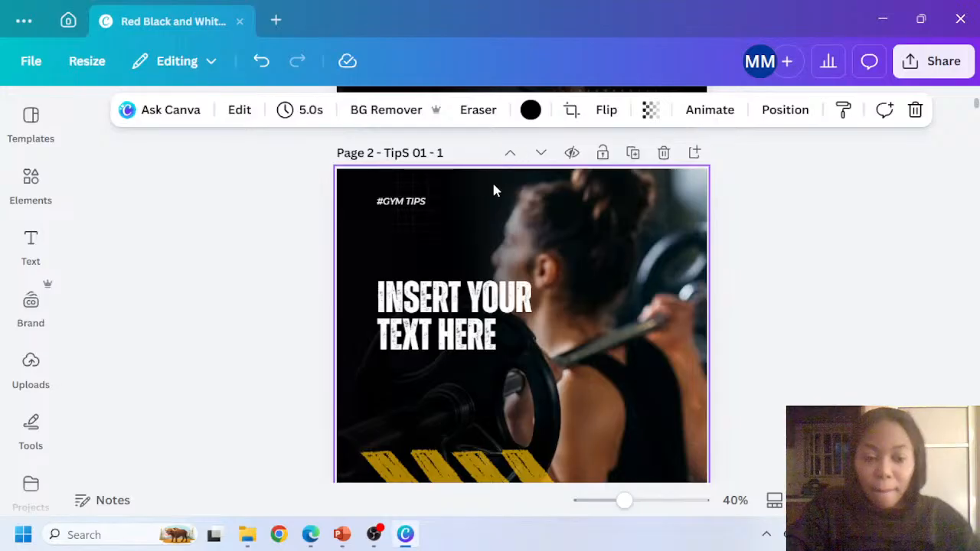
key(ctrl+z)
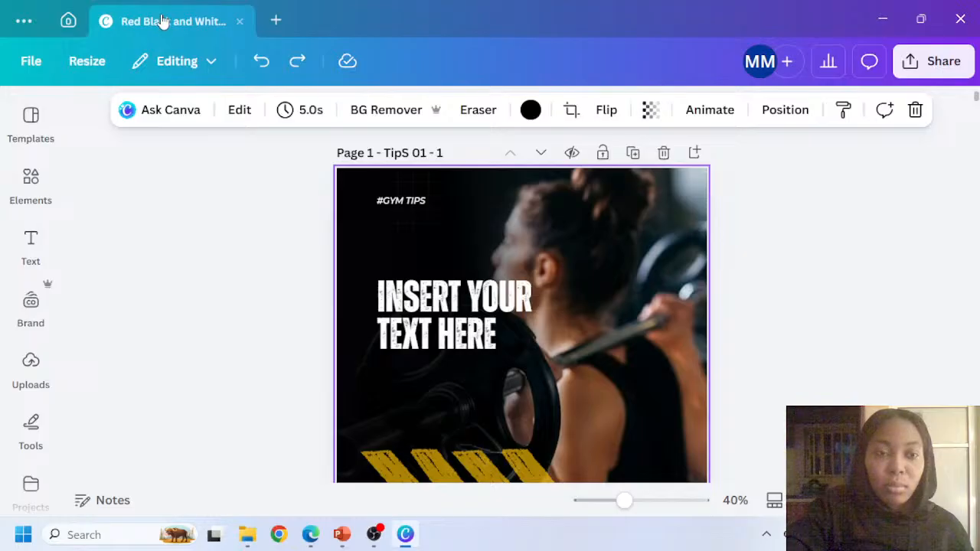
right_click(138, 18)
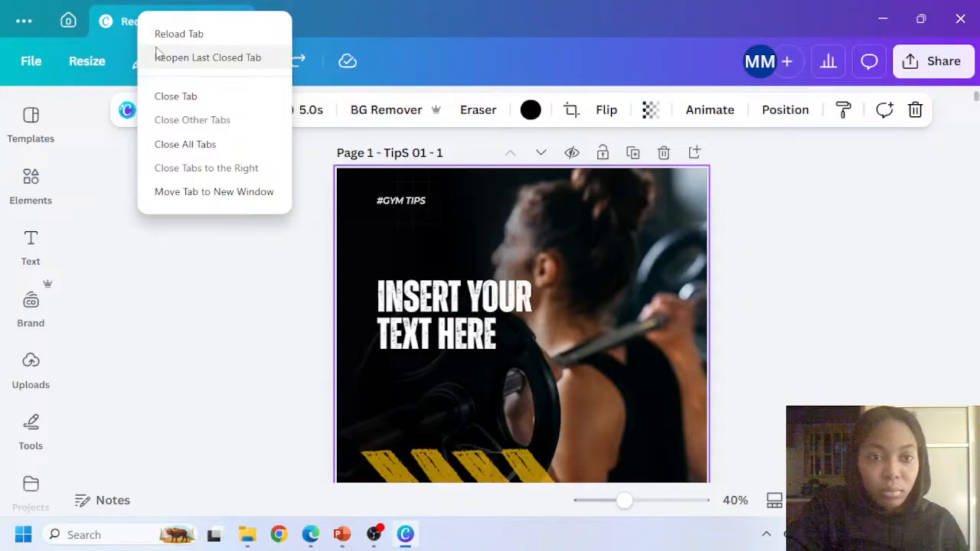
click(191, 263)
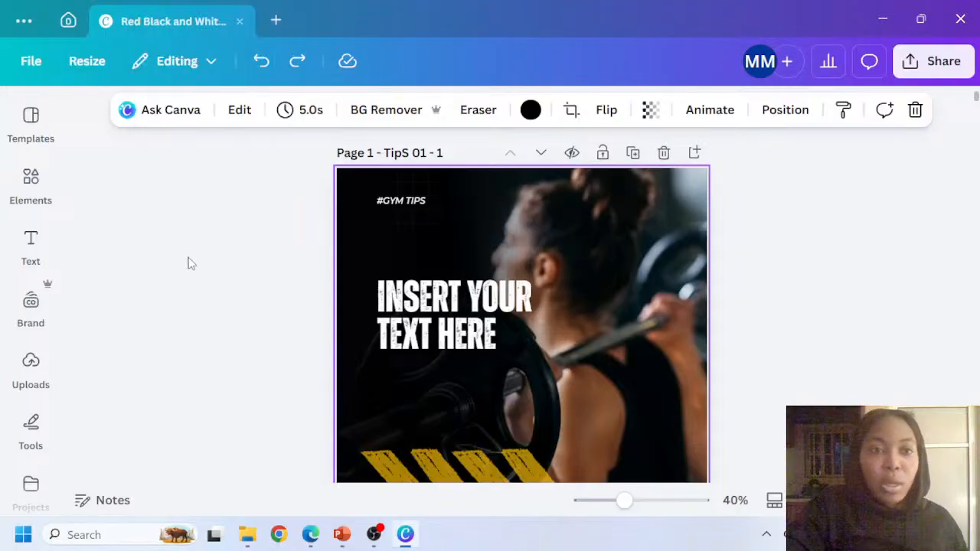
Leave the open design and show the list of all projects
click(67, 21)
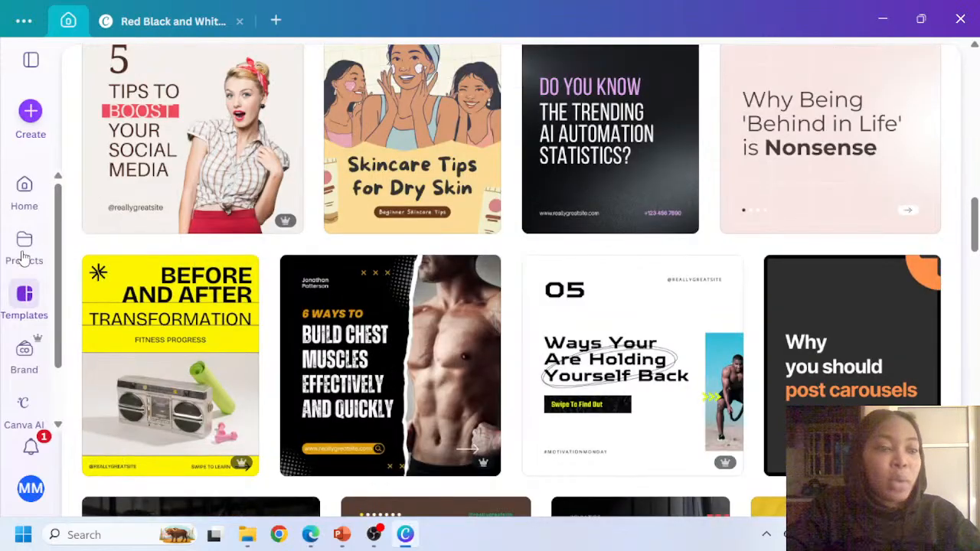
click(24, 253)
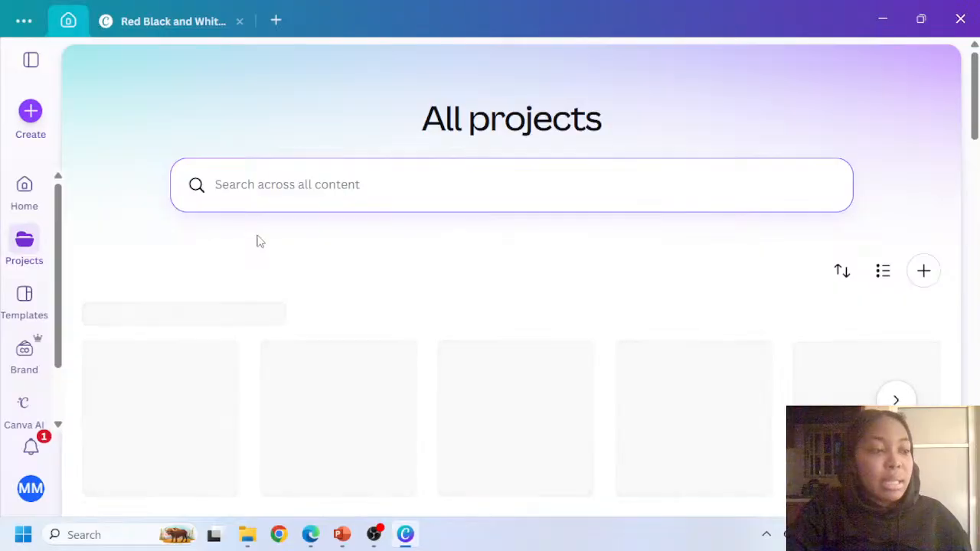
Rename the recent Red Black and White Bold Gym Tips project as "54 INSTAGRAM FITNESS COACH TEMPLATE PACK"
scroll(212, 278, down, 1)
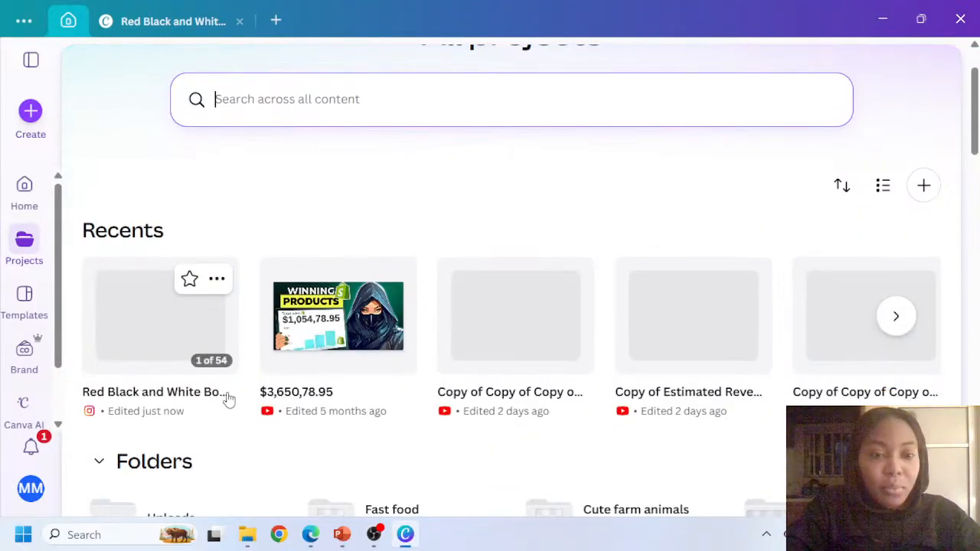
click(227, 450)
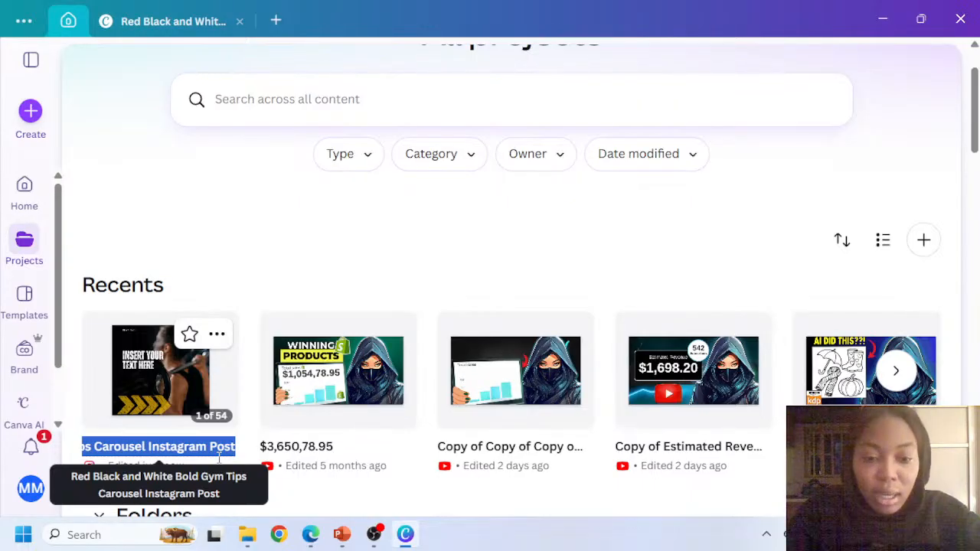
text(53)
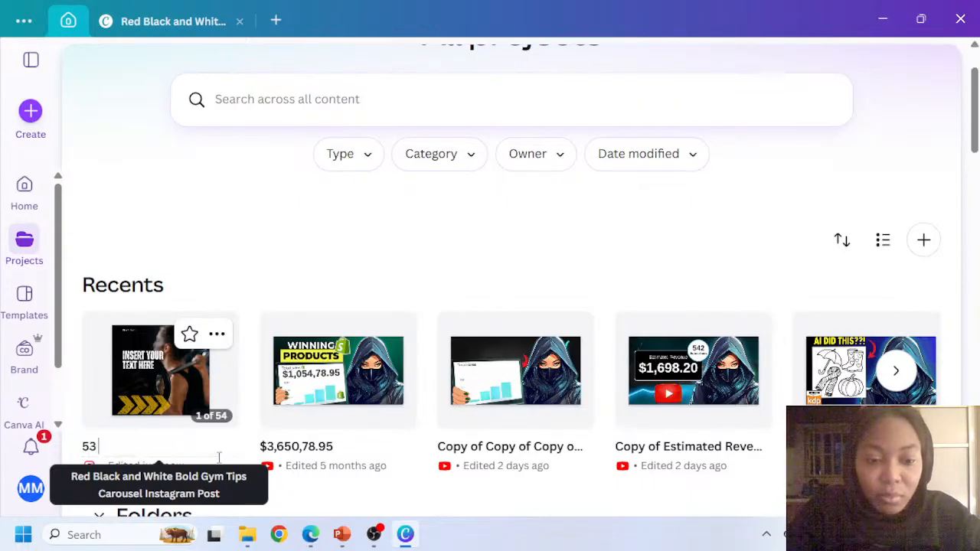
key(BackSpace)
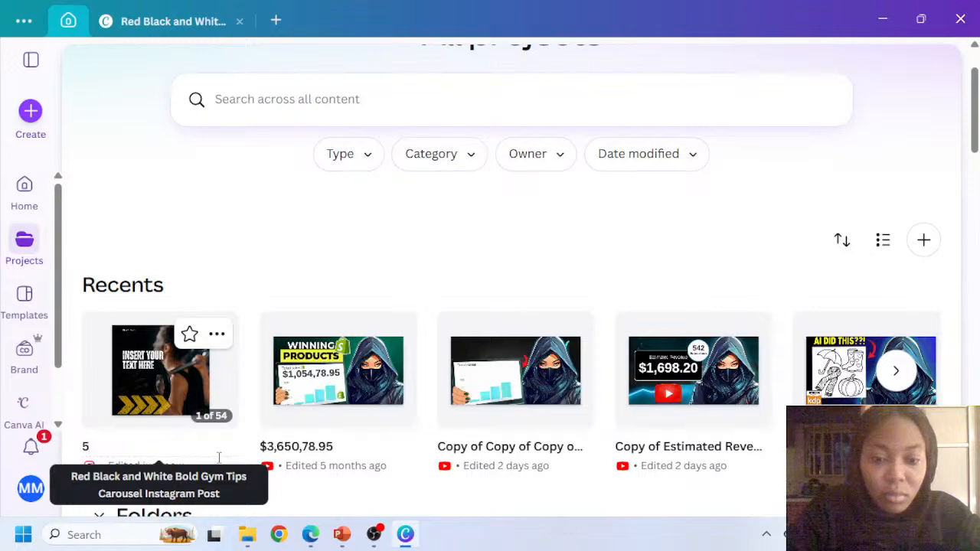
text(4 IN)
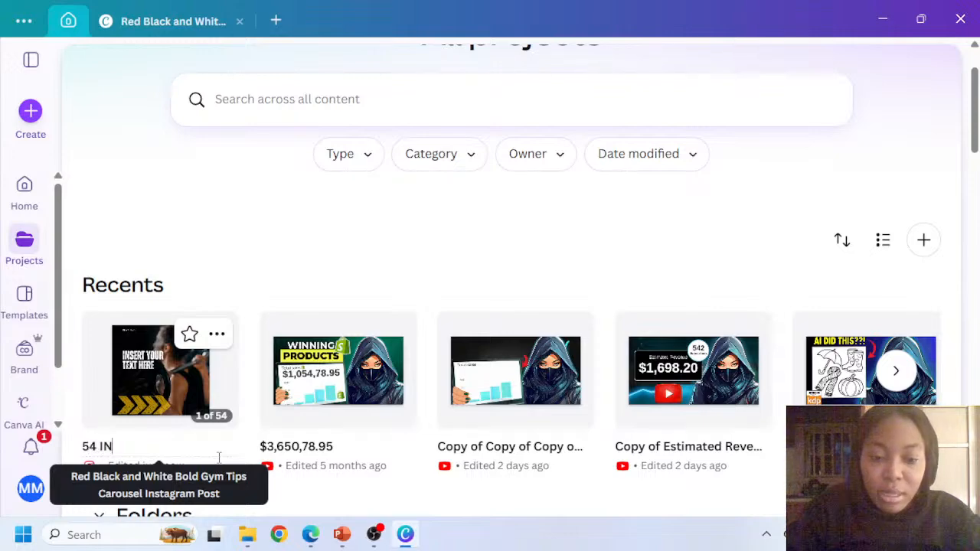
text(STAG)
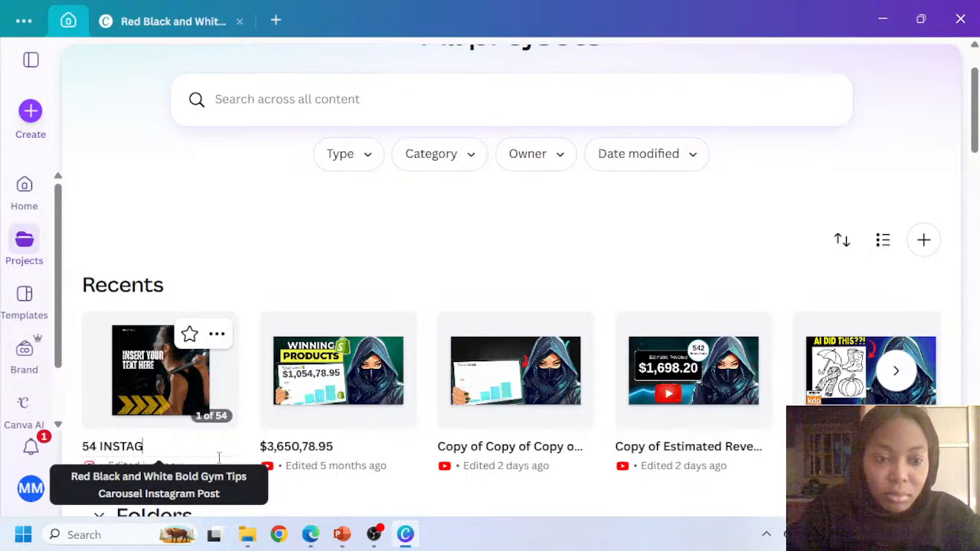
text(RAM FIT)
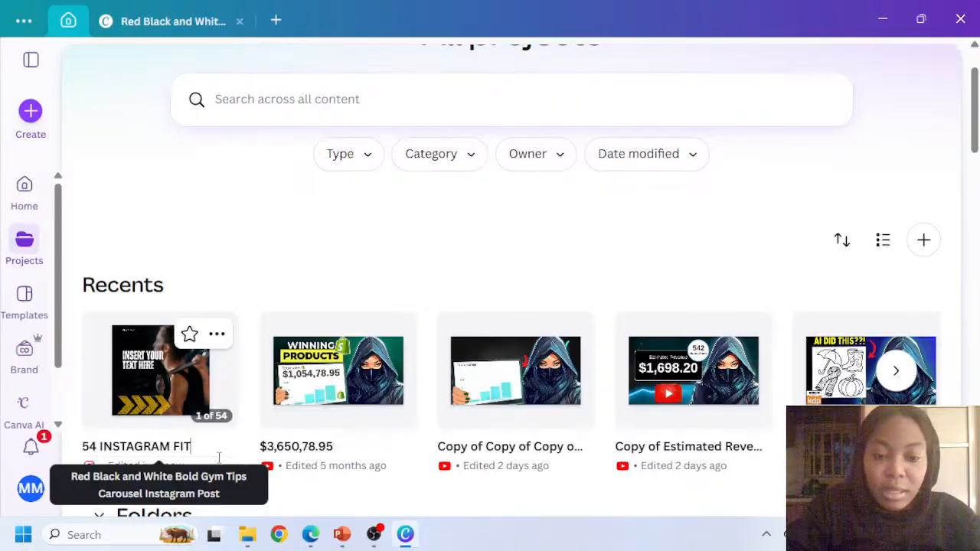
text(NESS COACH)
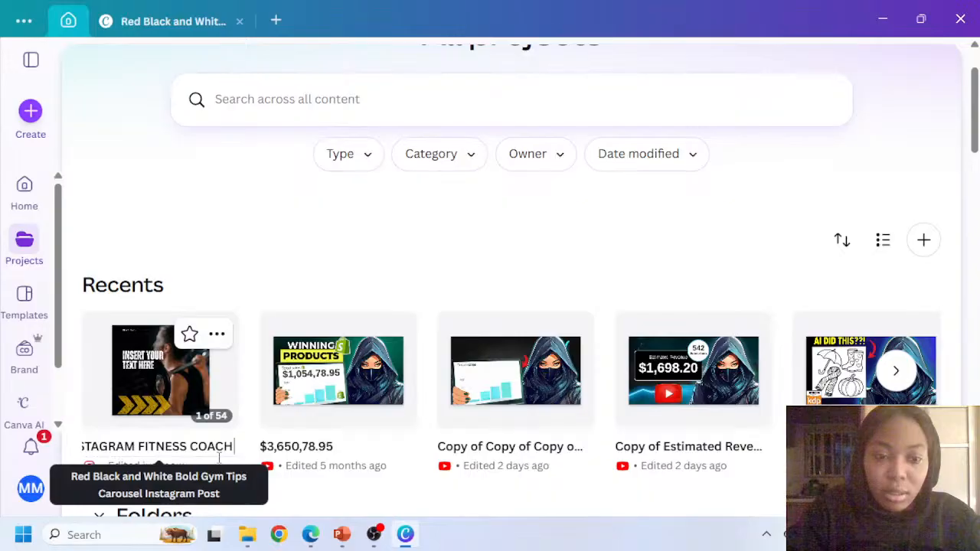
text( TEMPLATE)
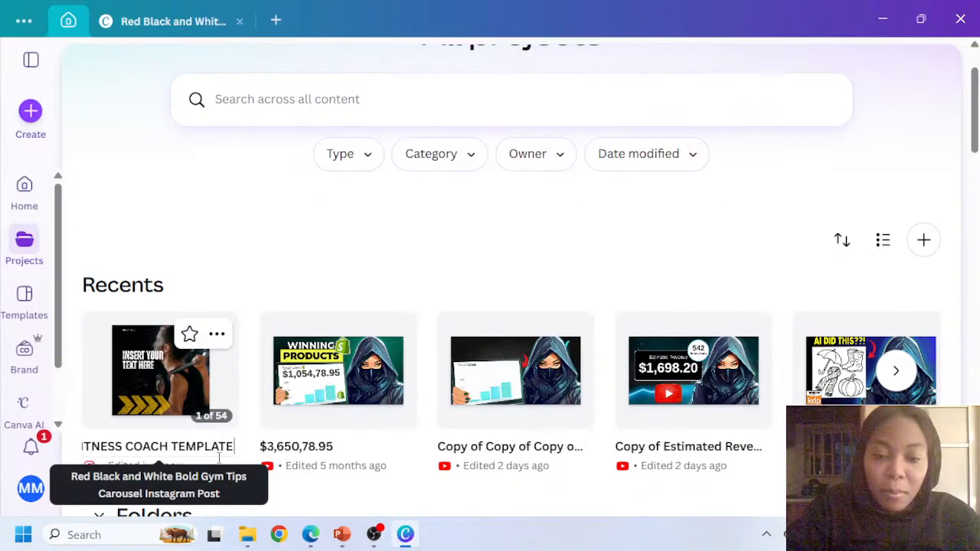
text( PACK)
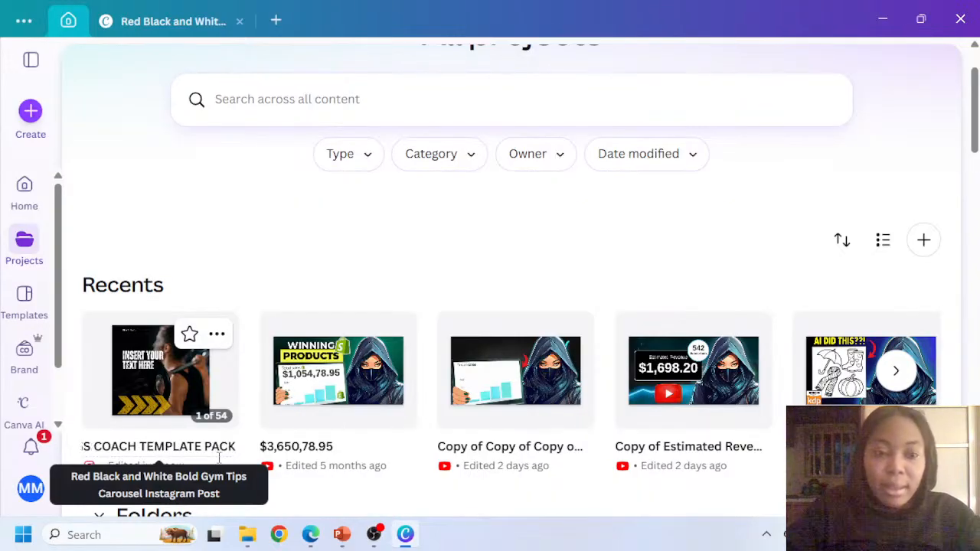
key(Return)
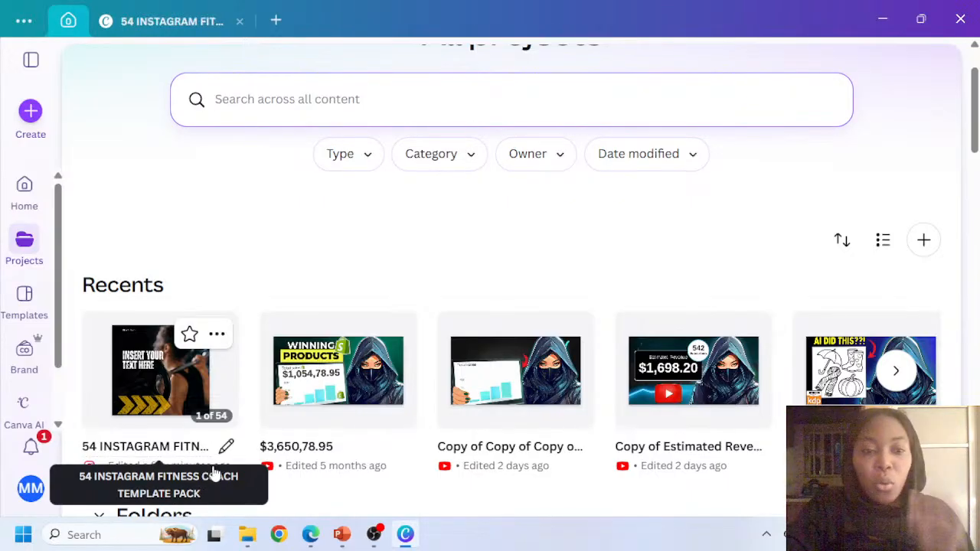
Open the 54 Instagram fitness design and check the "Show Buyers How To Use It" slide in PowerPoint before returning to Canva
click(164, 19)
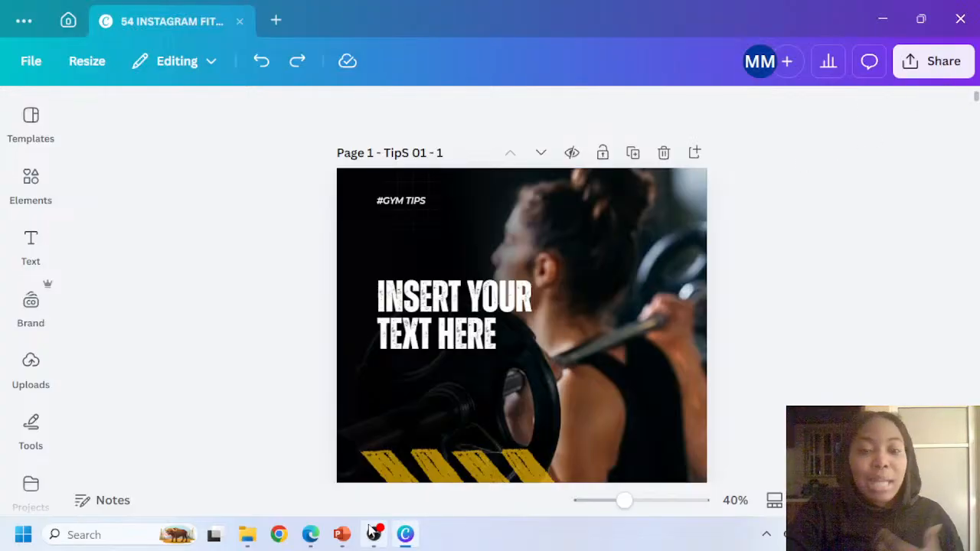
mouse_move(342, 535)
click(289, 479)
click(389, 400)
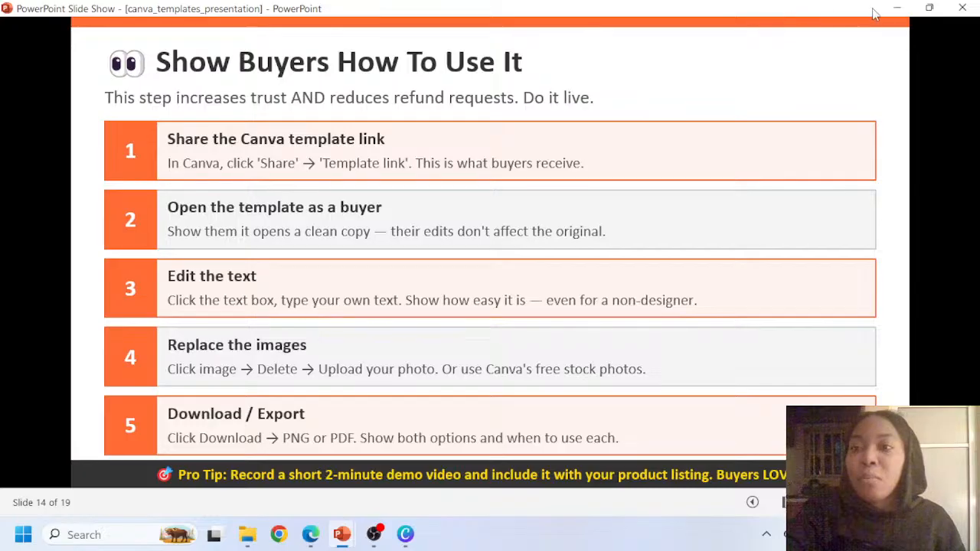
click(894, 14)
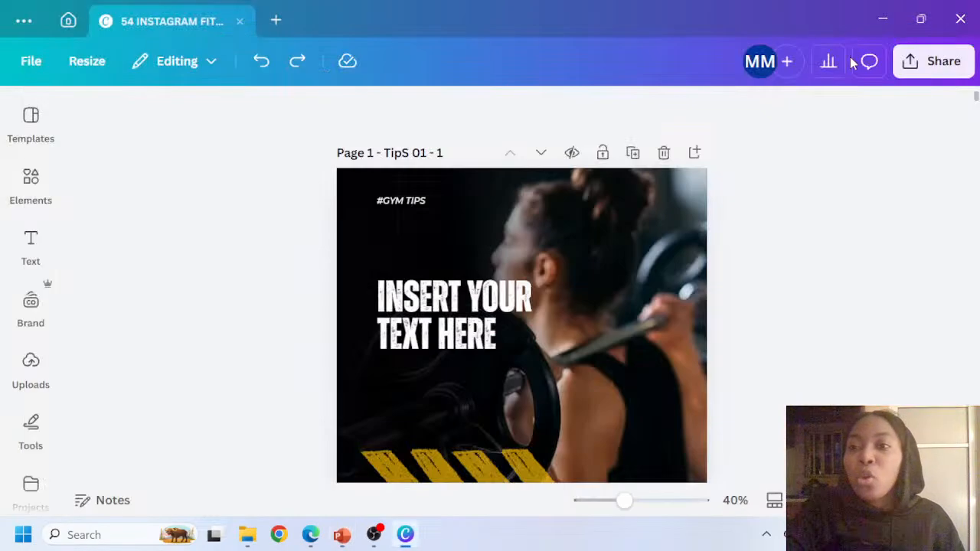
Examine the design's sharing options, including the Template link page, without creating a link
click(924, 69)
scroll(727, 306, down, 1)
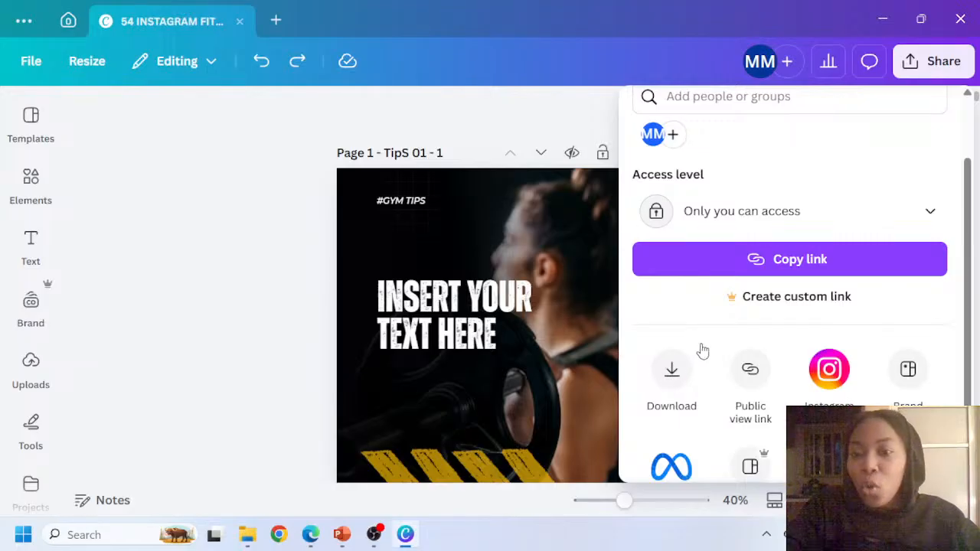
scroll(733, 327, down, 1)
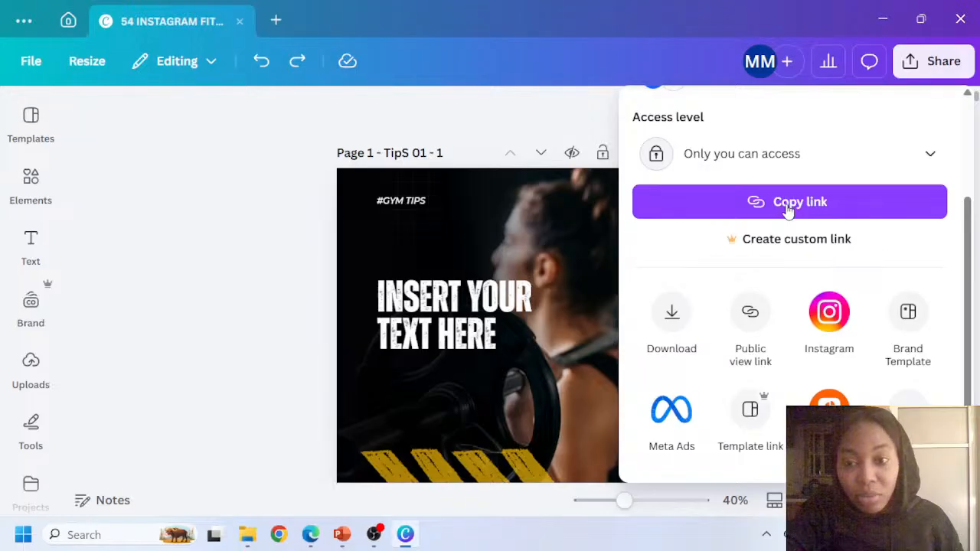
click(752, 412)
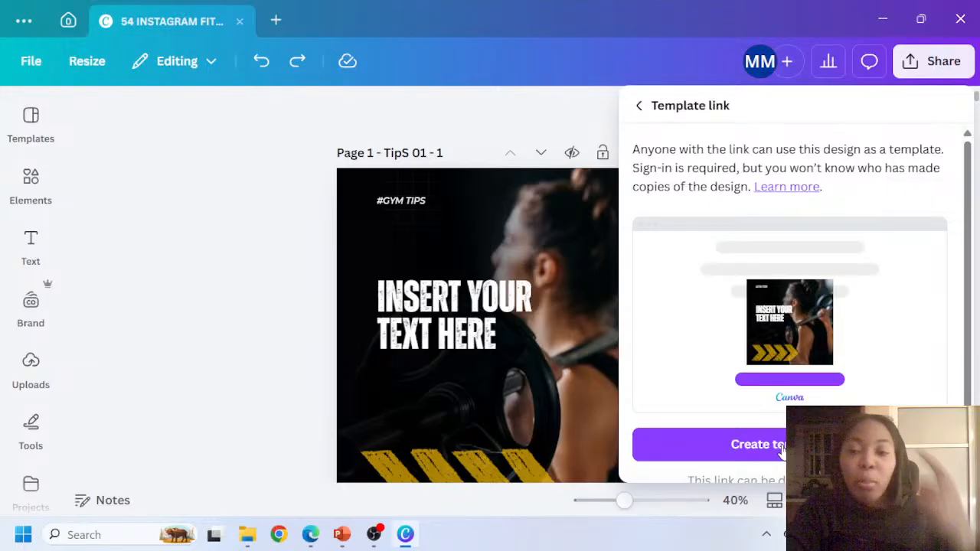
click(639, 107)
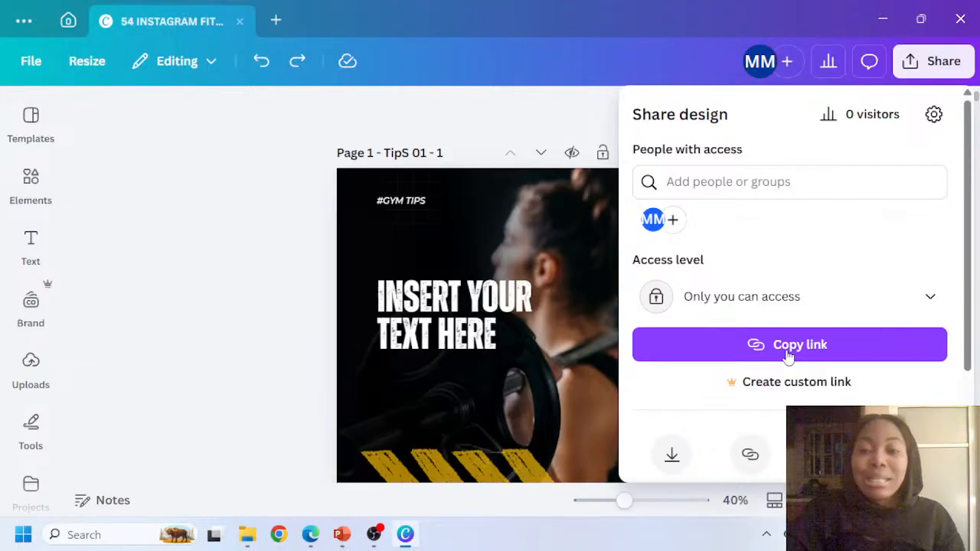
scroll(781, 356, down, 2)
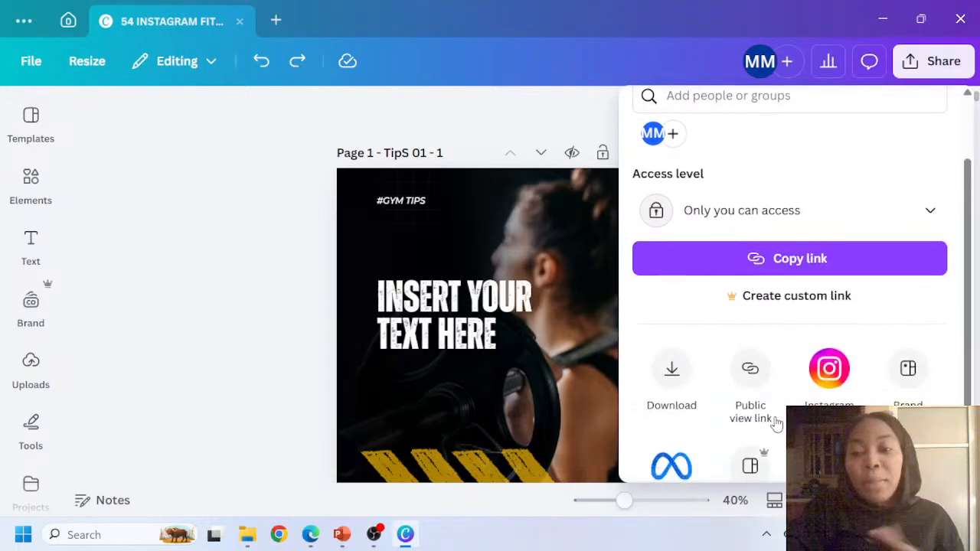
scroll(776, 424, down, 1)
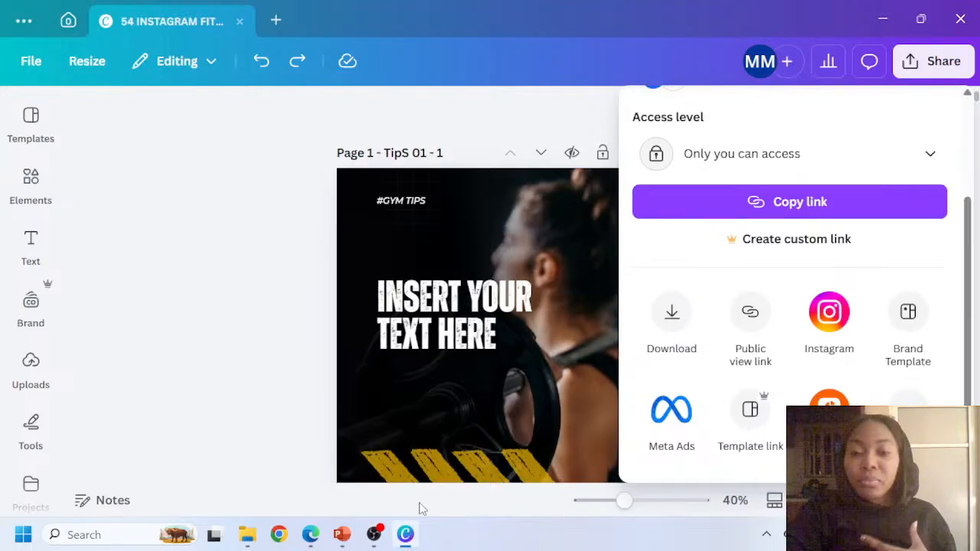
Recheck the buyer instructions slide in PowerPoint, return to the Canva design and close its sharing options
mouse_move(356, 539)
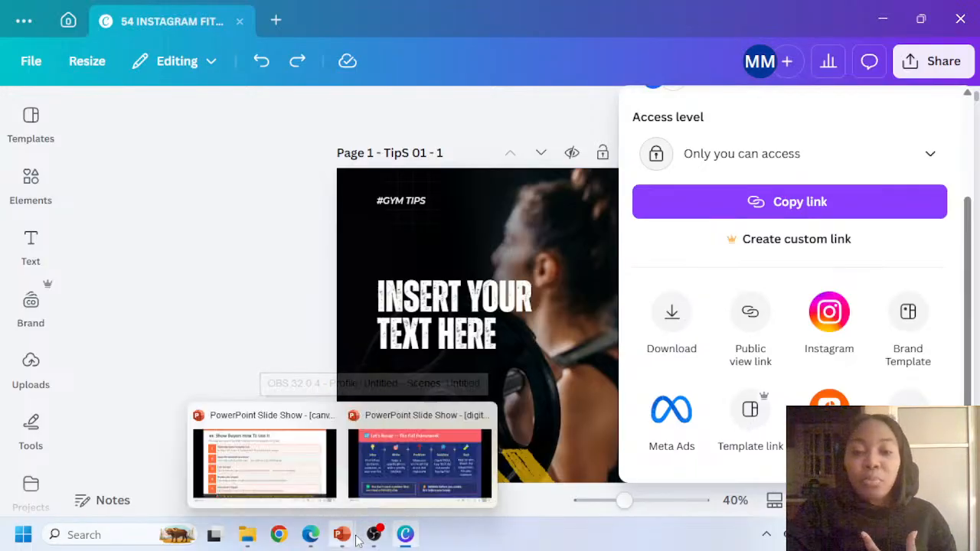
click(253, 451)
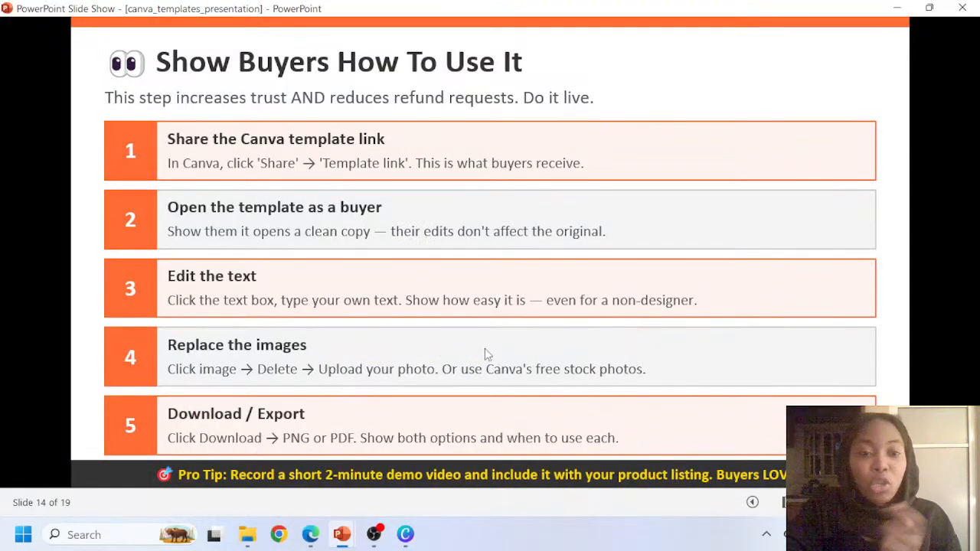
click(428, 335)
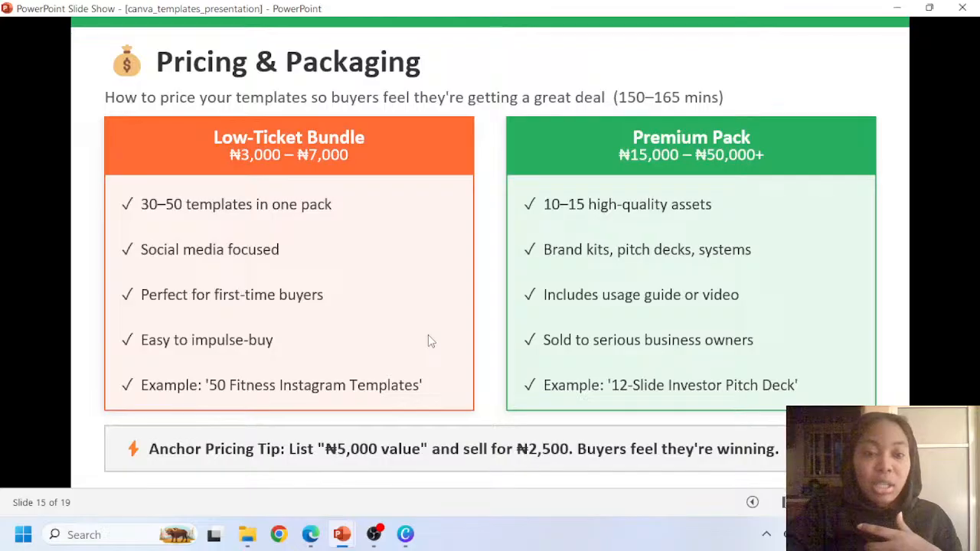
key(Left)
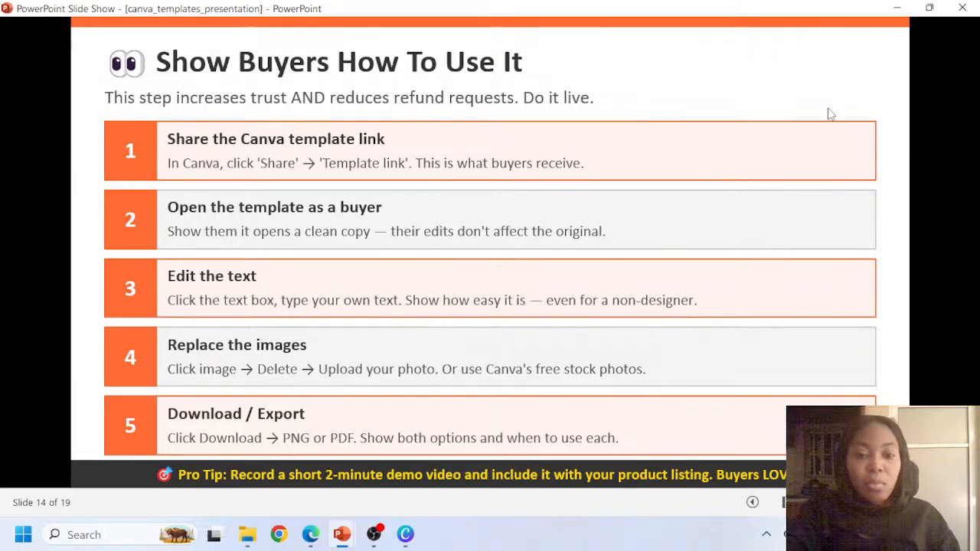
click(897, 7)
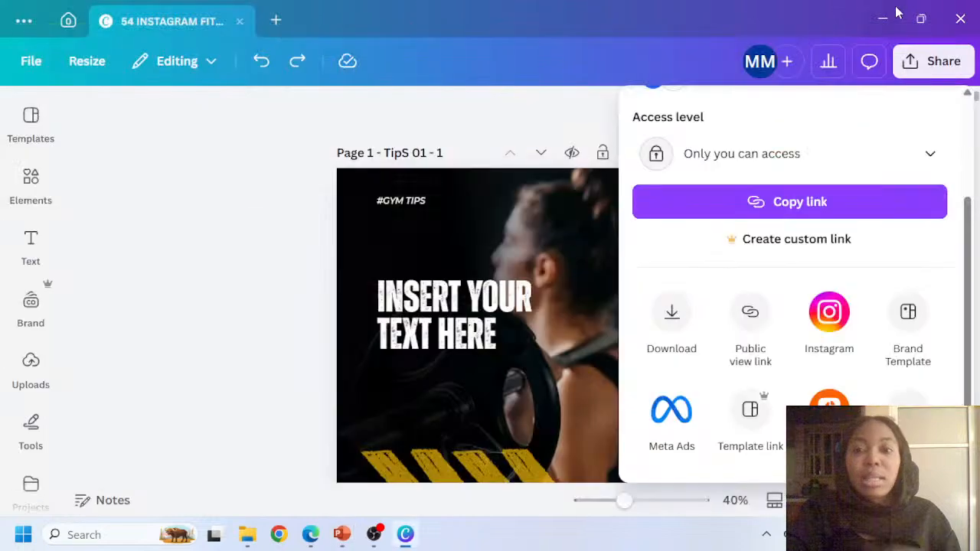
click(291, 195)
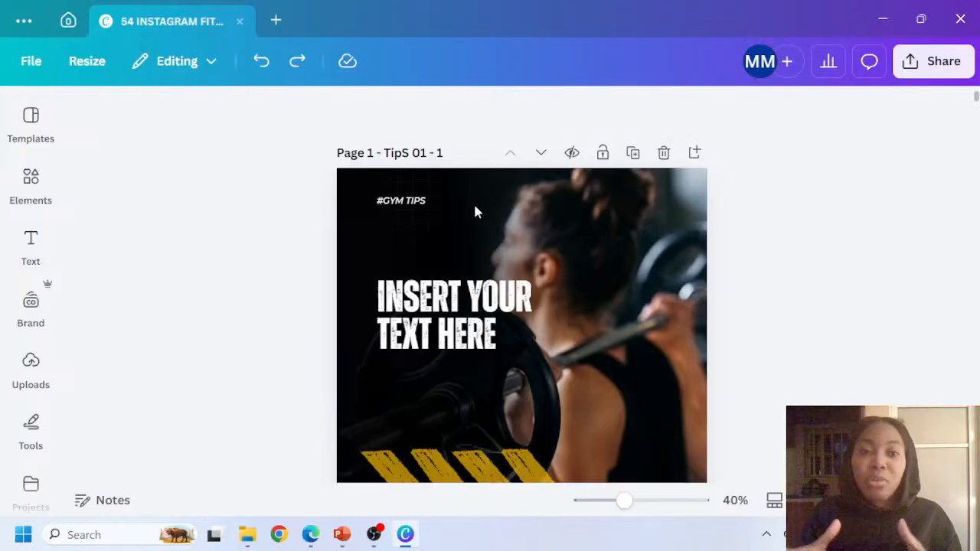
Create a new custom-size design of 1080 × 1080 px
click(276, 23)
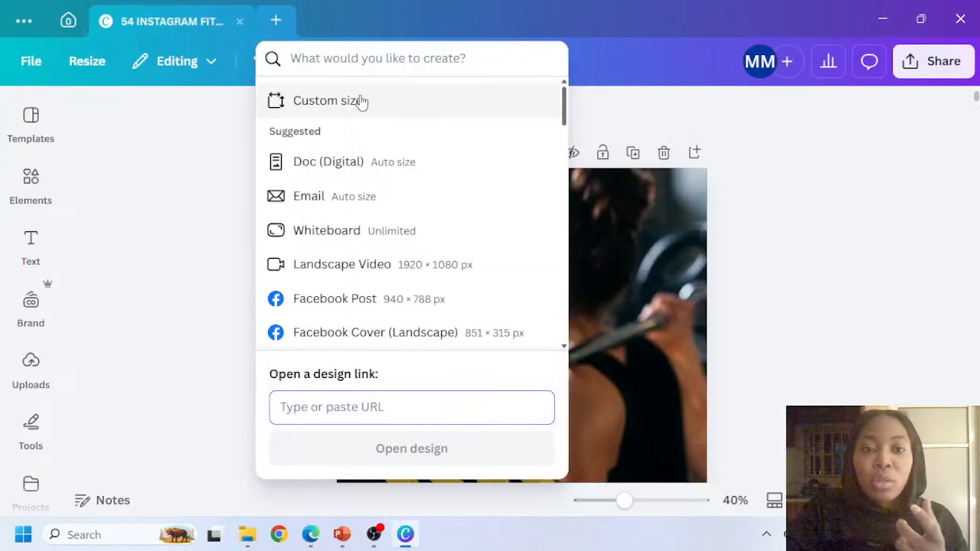
click(362, 102)
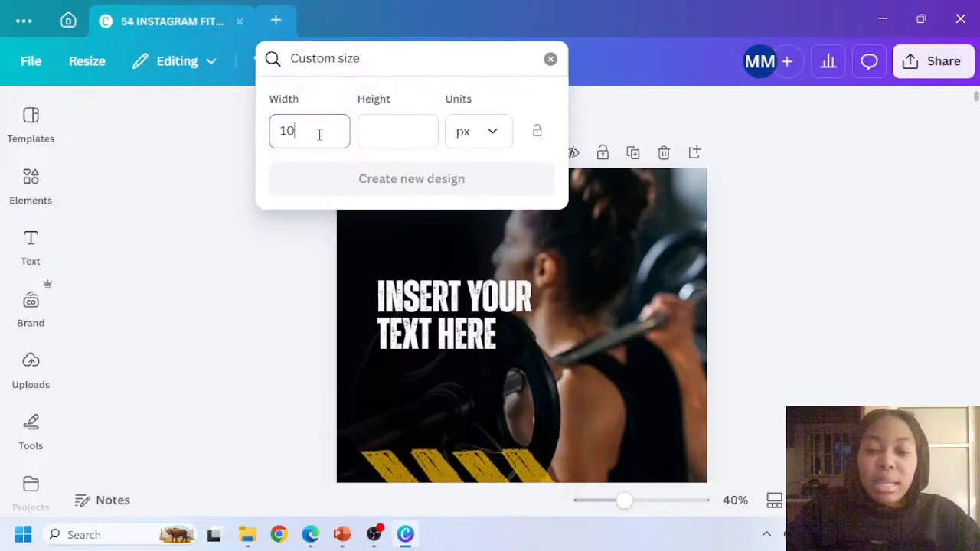
click(403, 131)
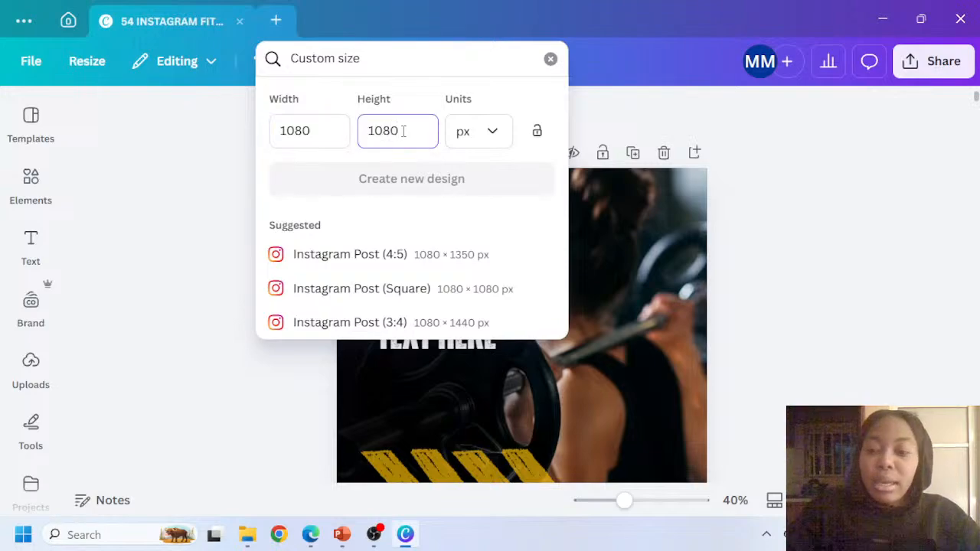
click(388, 198)
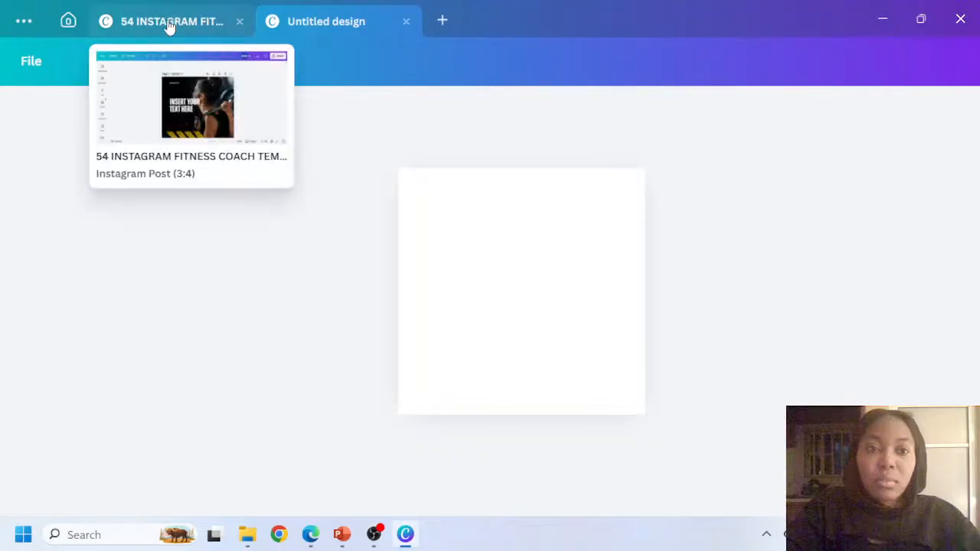
Search the templates for "FITNESS INSTGRAM COVER" in the new 1080 × 1080 px design after glancing at the 54 Instagram fitness design
click(169, 23)
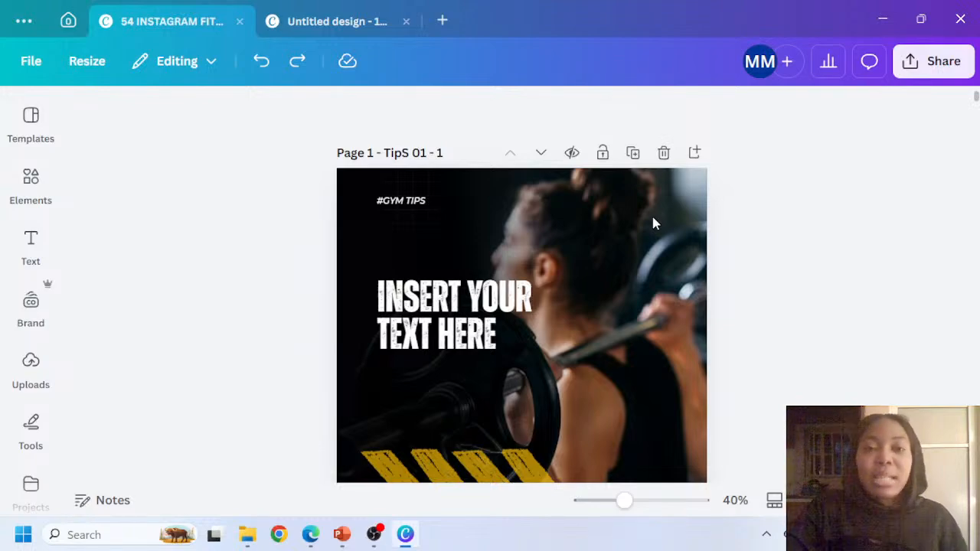
click(297, 26)
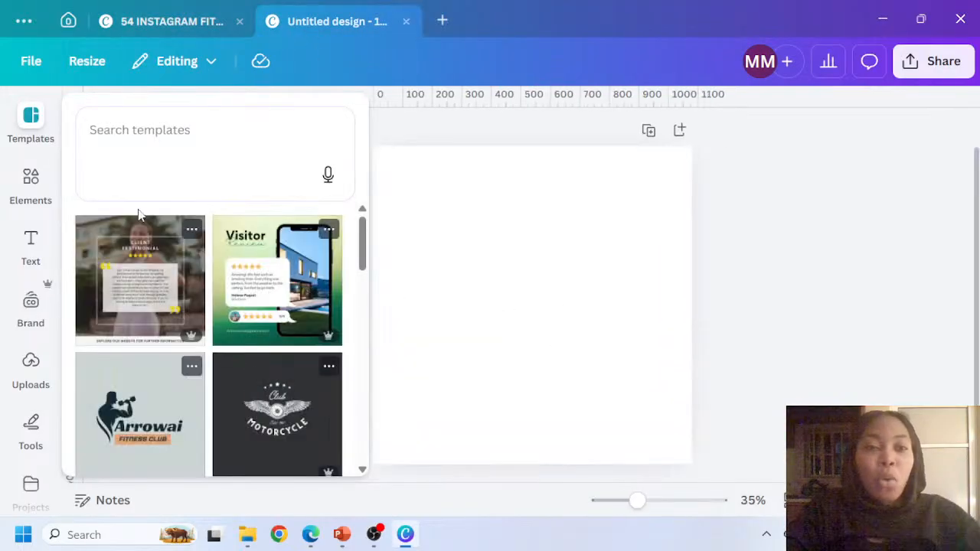
click(114, 131)
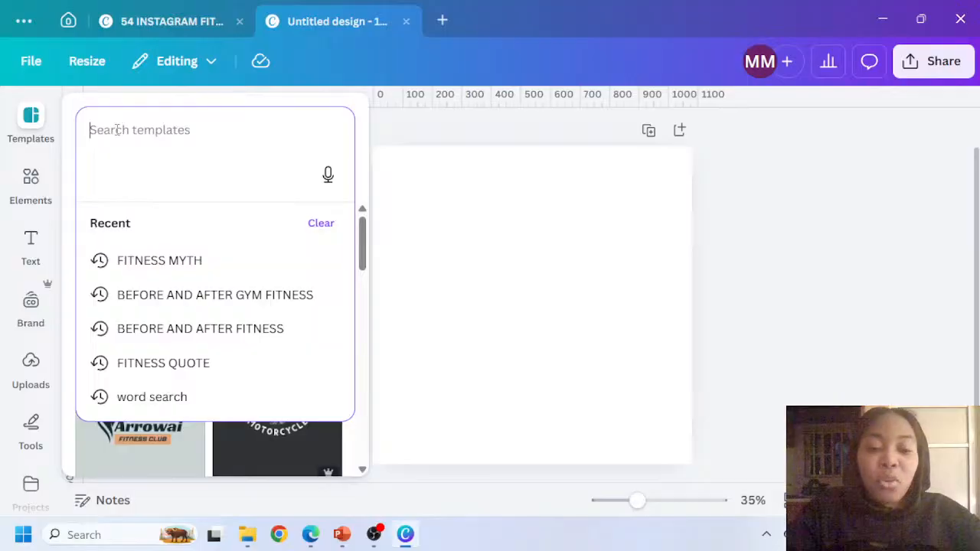
text(FiTNES)
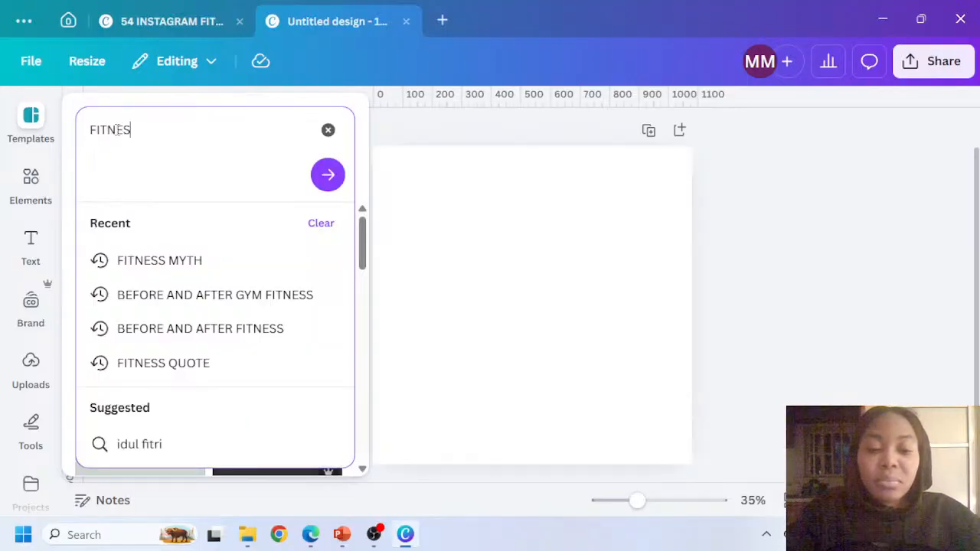
text(S TEMP)
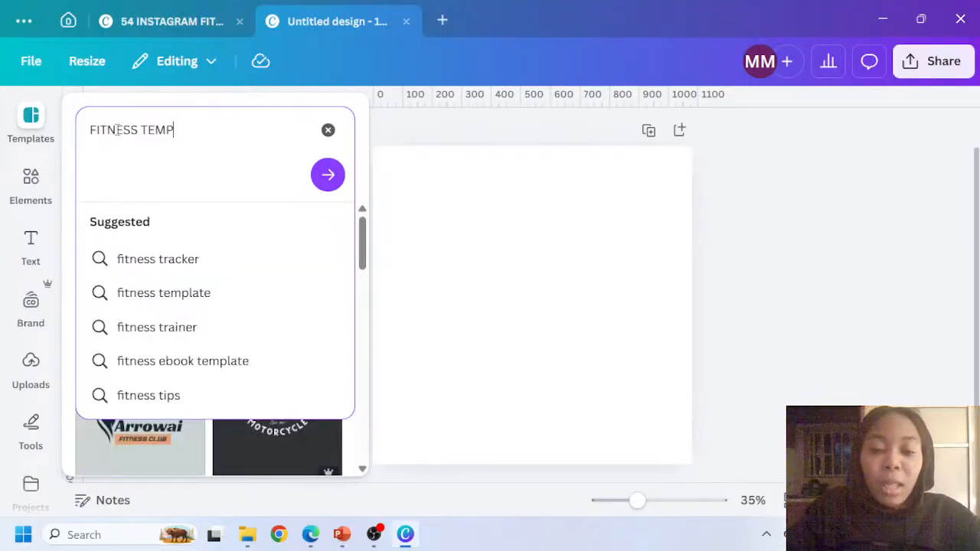
text(LATE)
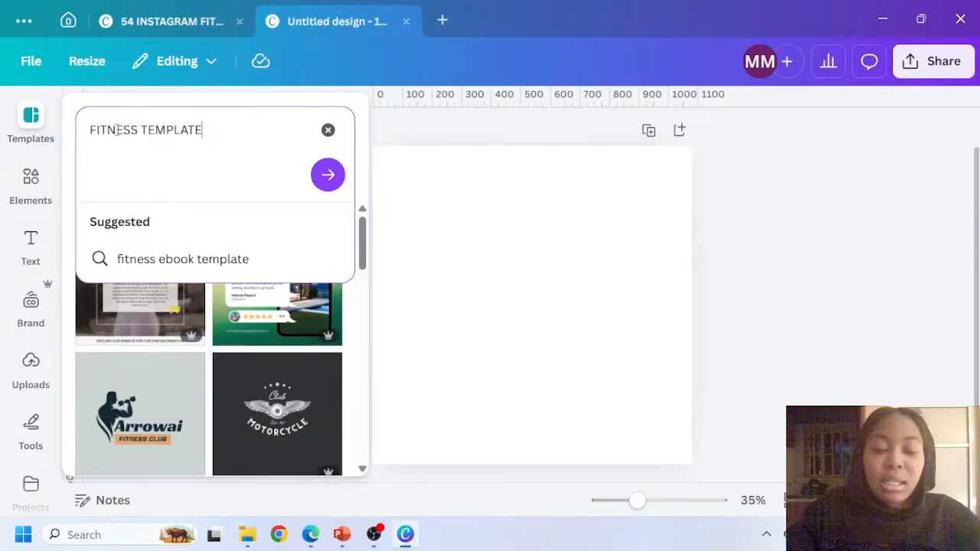
key(BackSpace)
key(BackSpace)
key(BackSpace)
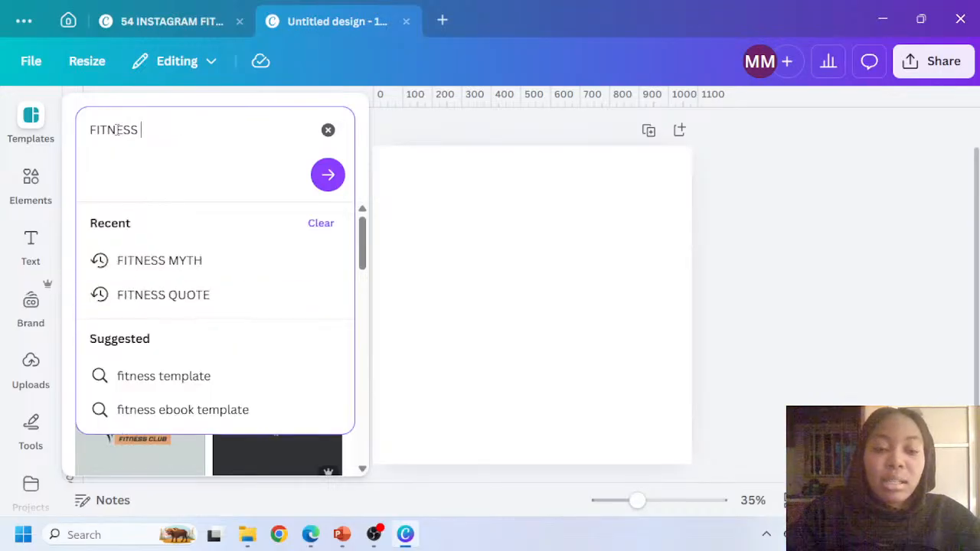
text(COVER)
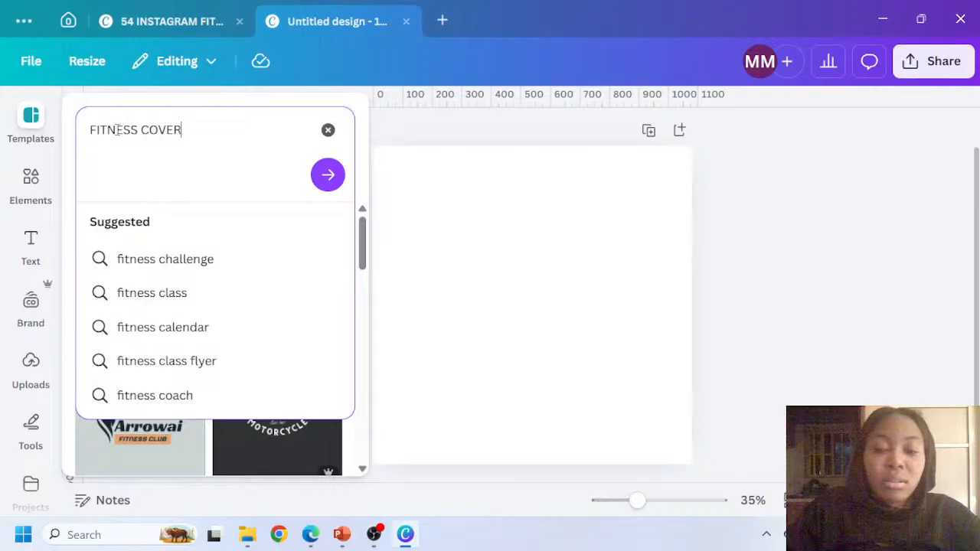
key(BackSpace)
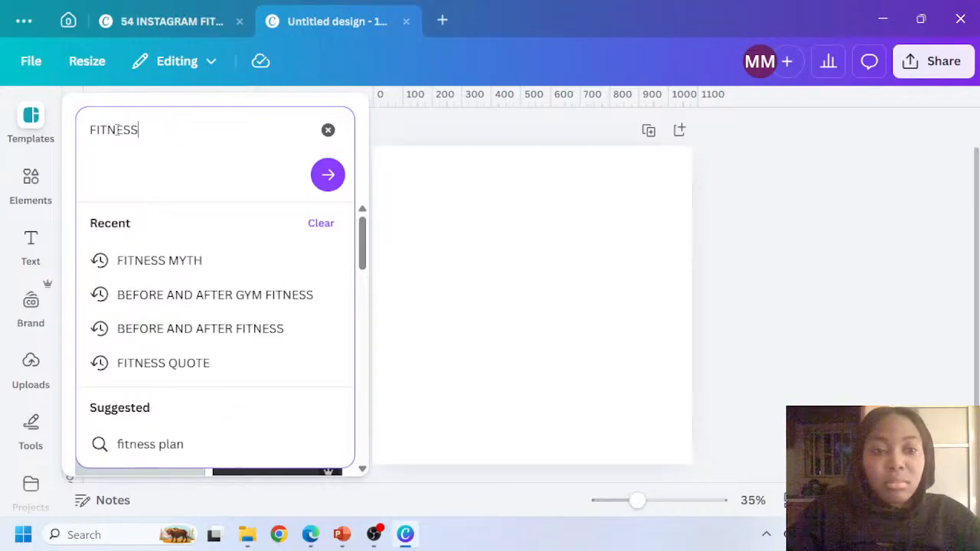
text(CO)
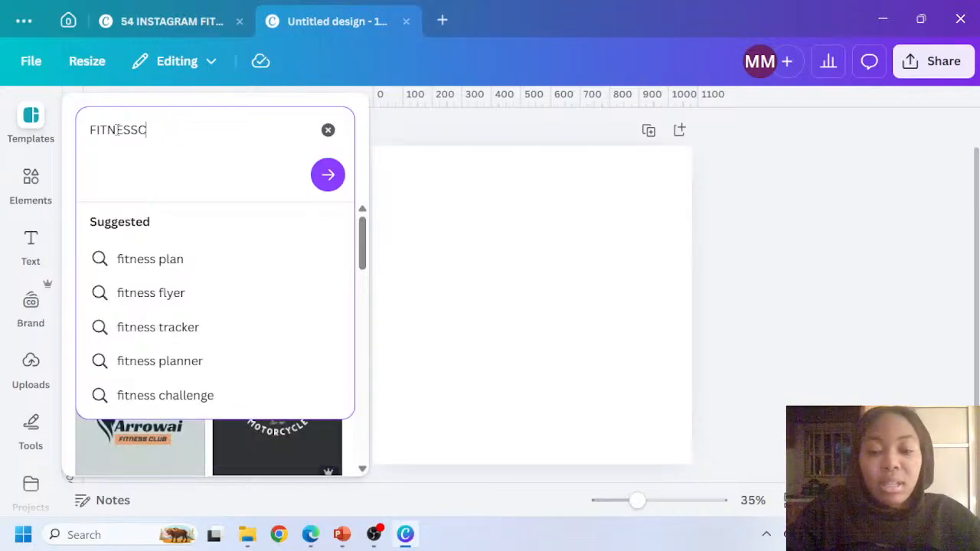
key(BackSpace)
key(BackSpace)
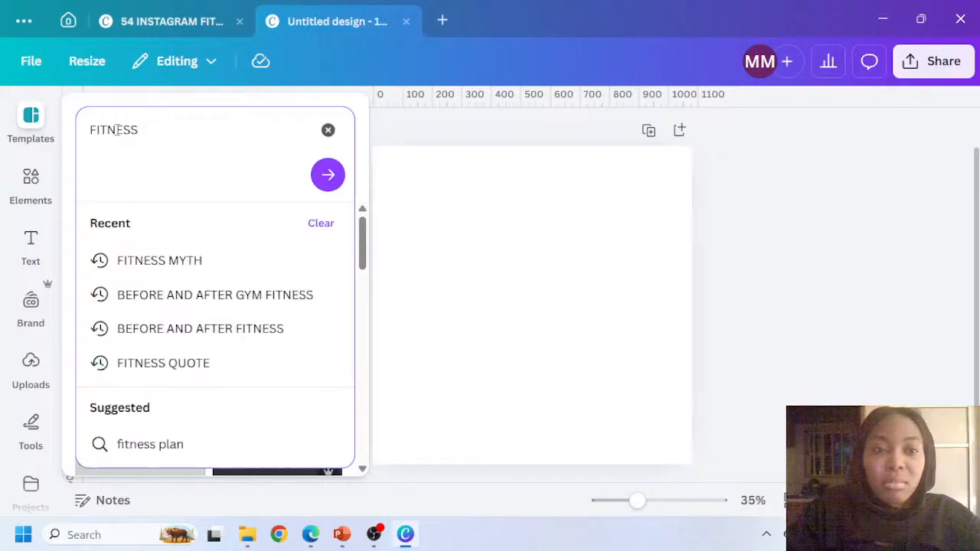
text(IN)
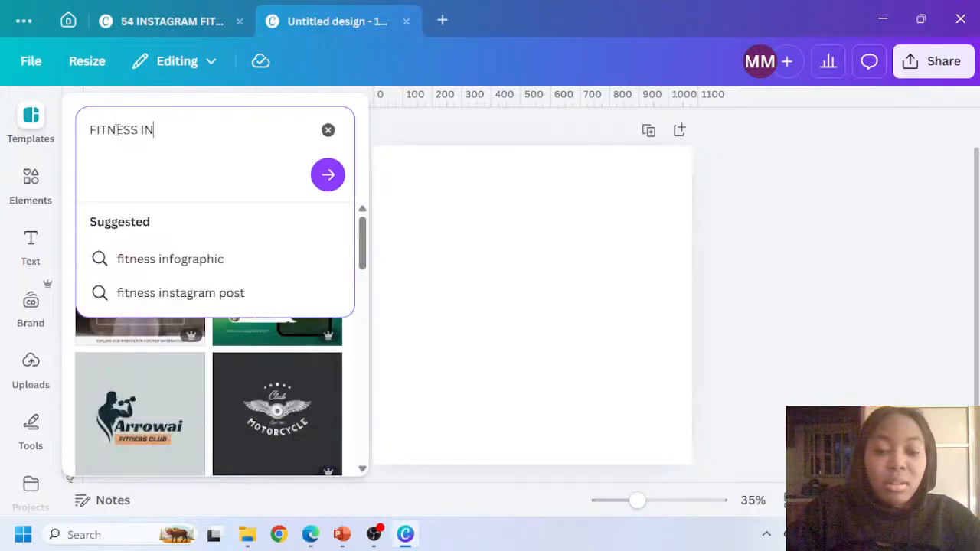
text(STGAR)
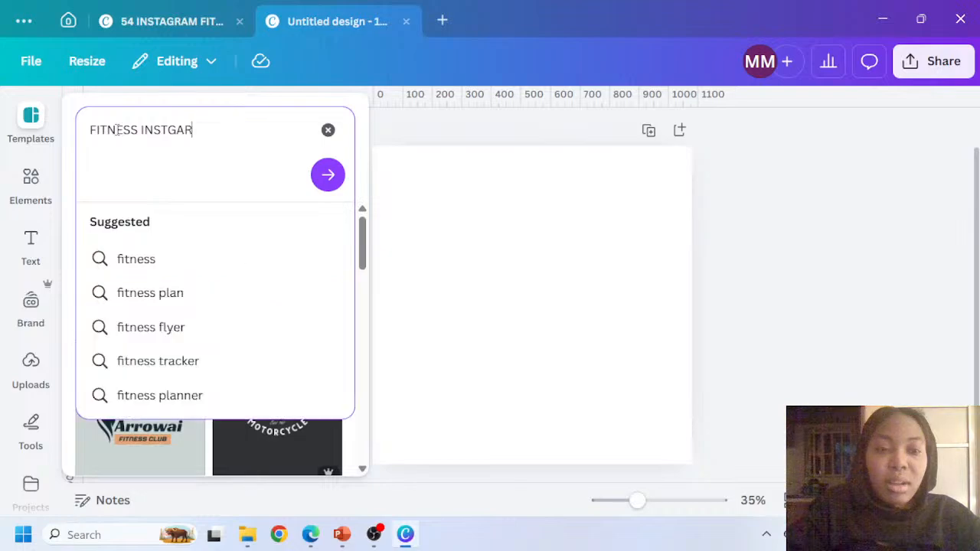
key(BackSpace)
key(BackSpace)
text(RAM)
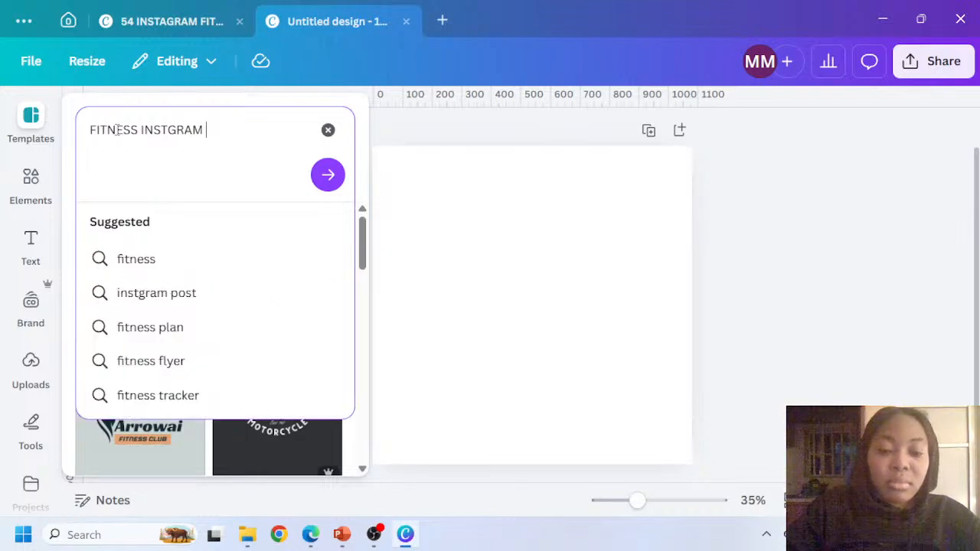
text( COVER)
key(Return)
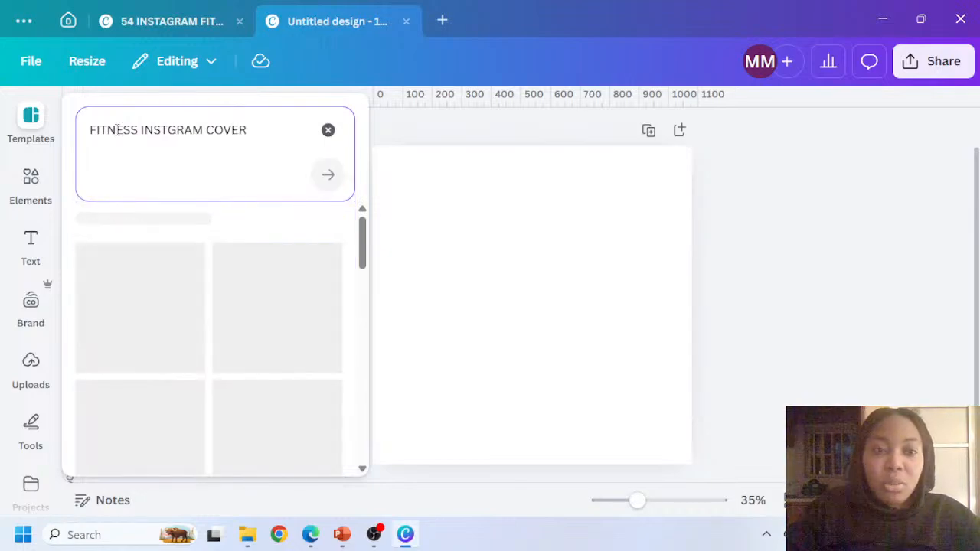
Browse the template results for a suitable fitness cover design
scroll(219, 280, down, 2)
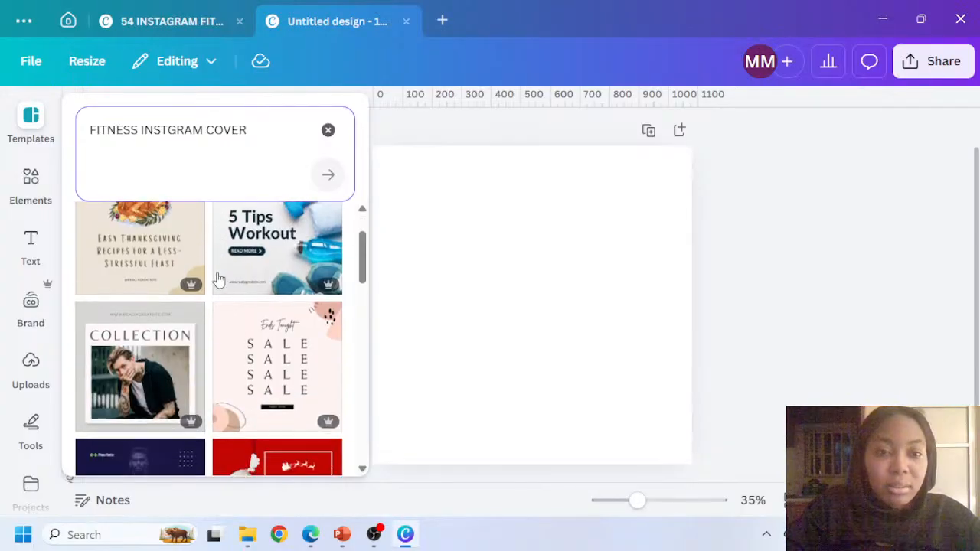
scroll(247, 305, down, 5)
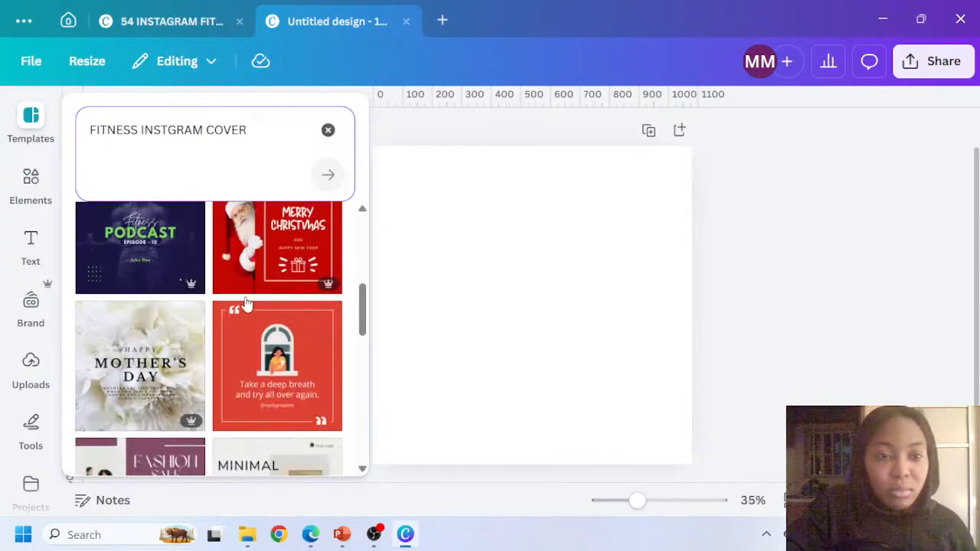
scroll(247, 305, down, 6)
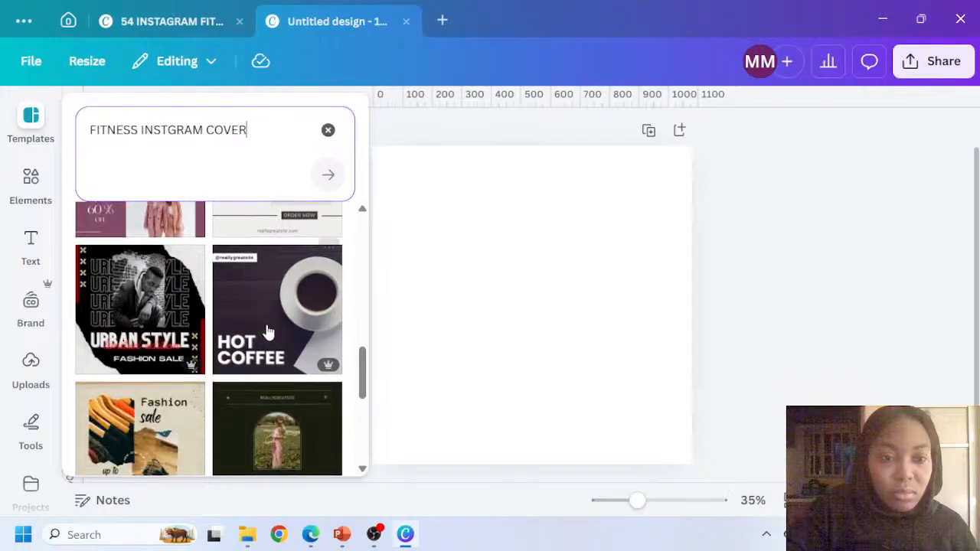
scroll(283, 382, down, 3)
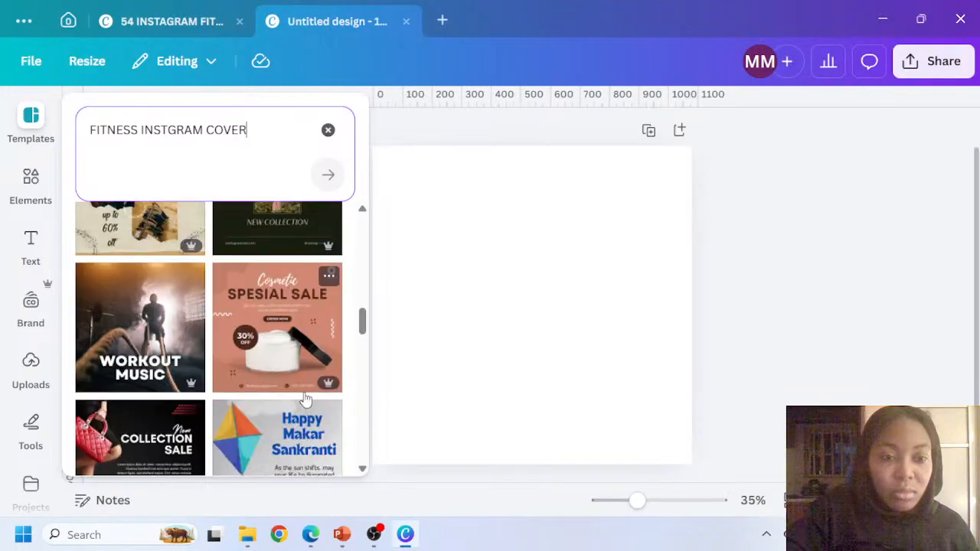
scroll(283, 391, down, 5)
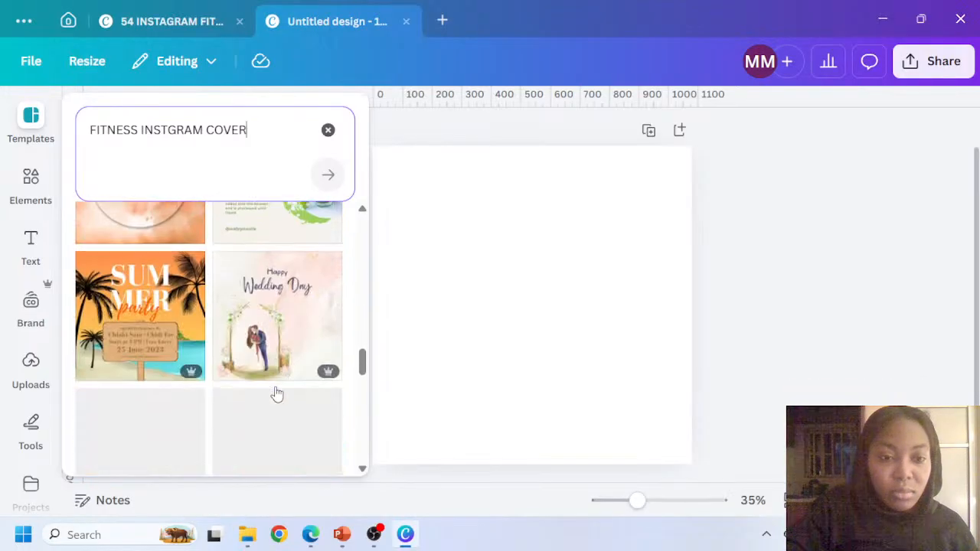
scroll(272, 380, up, 5)
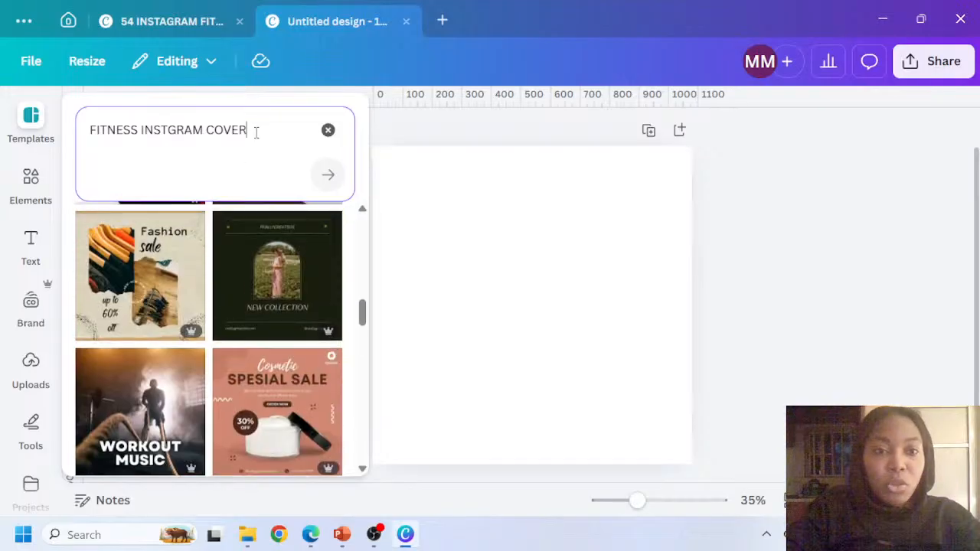
Shorten the template search to "FITNESS" and look through the square fitness designs
drag(253, 131, 143, 136)
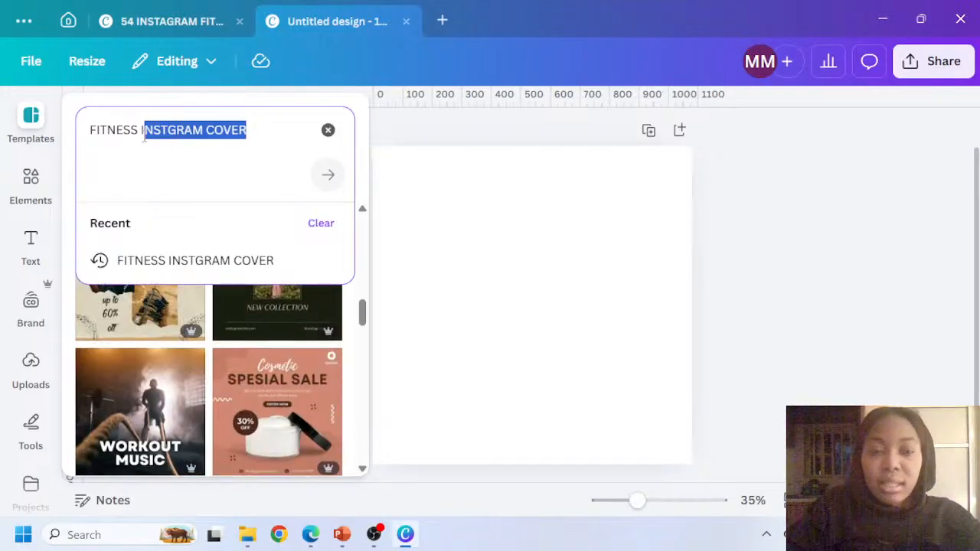
key(BackSpace)
key(BackSpace)
key(Return)
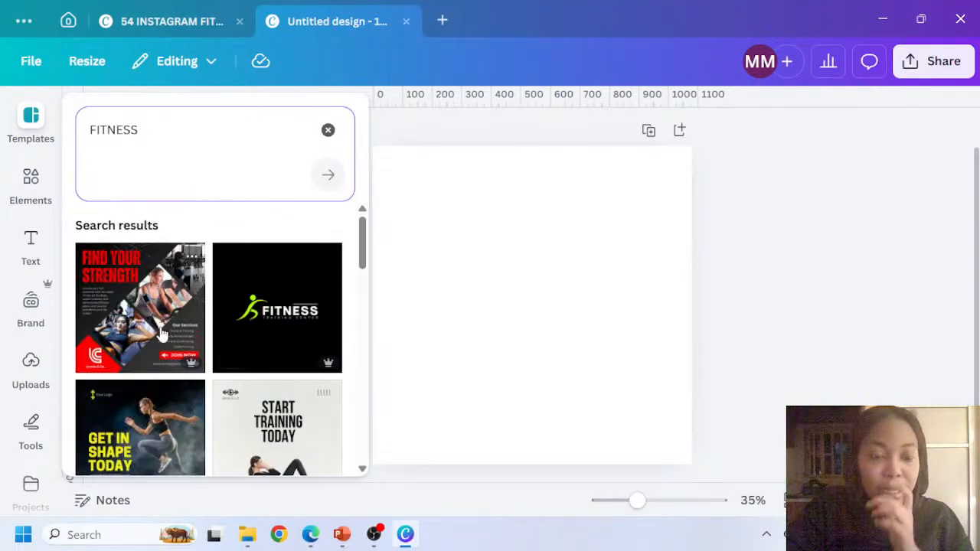
scroll(161, 337, down, 4)
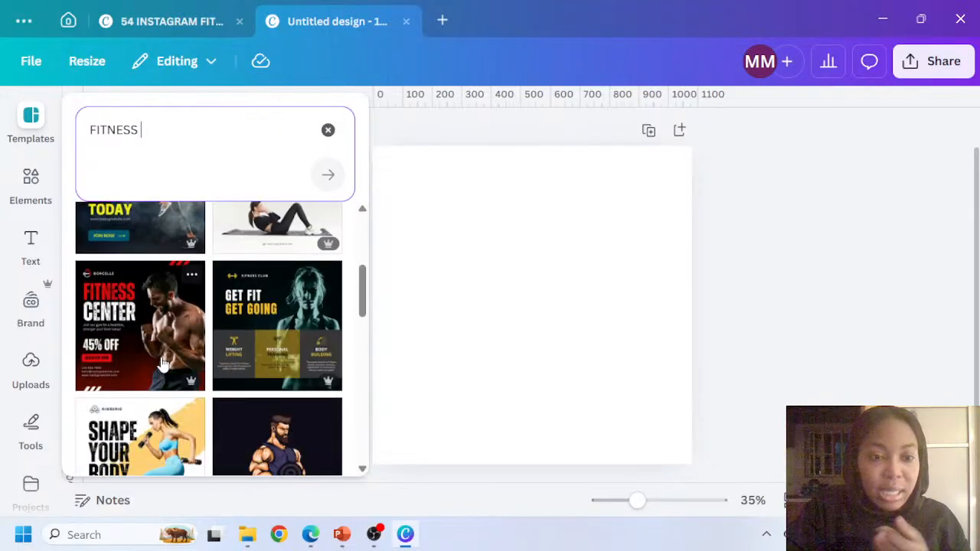
scroll(150, 352, down, 2)
scroll(115, 268, up, 7)
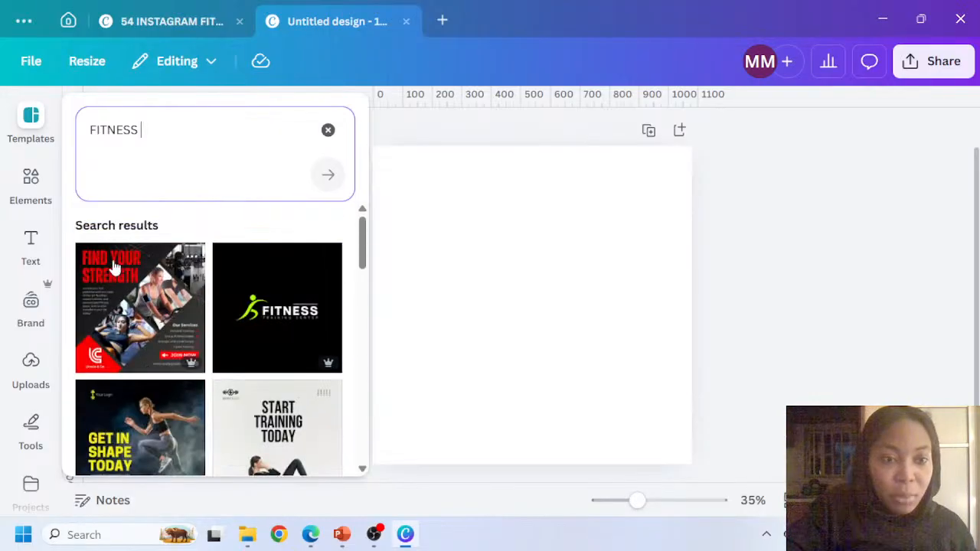
Apply the Red And Black Modern Fitness Center Instagram Post template to the blank page and close the template details
click(142, 328)
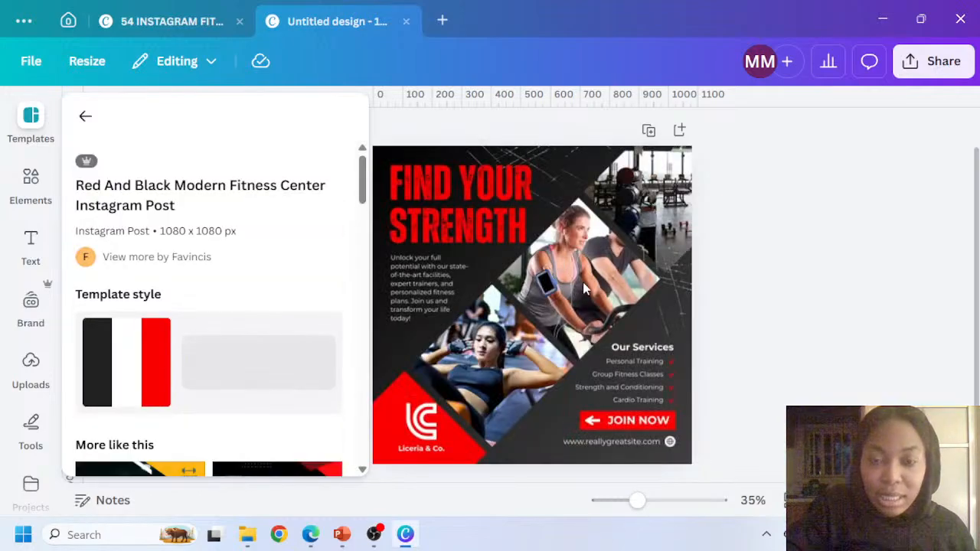
click(612, 228)
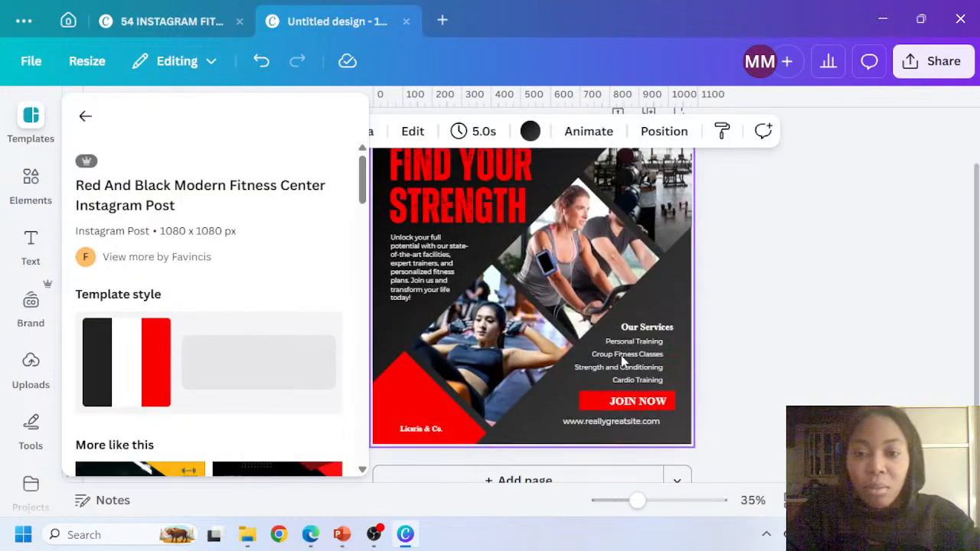
click(863, 373)
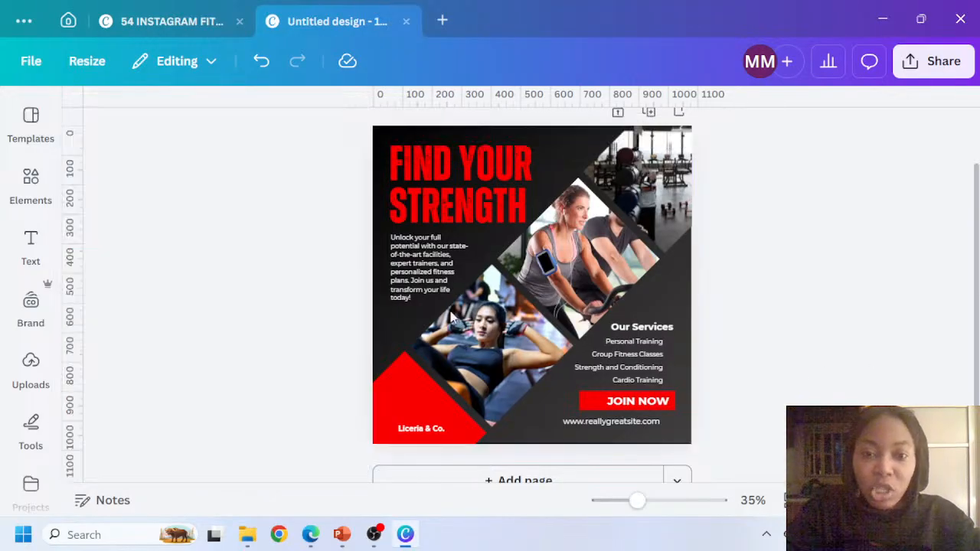
Switch to the 54 Instagram fitness design, open its PNG download options and clear the selection of all pages
click(170, 22)
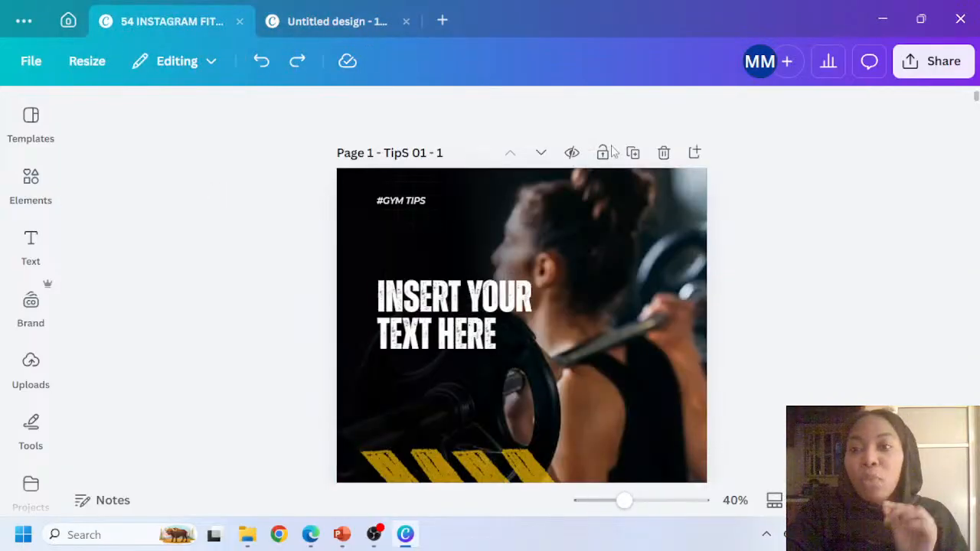
click(935, 67)
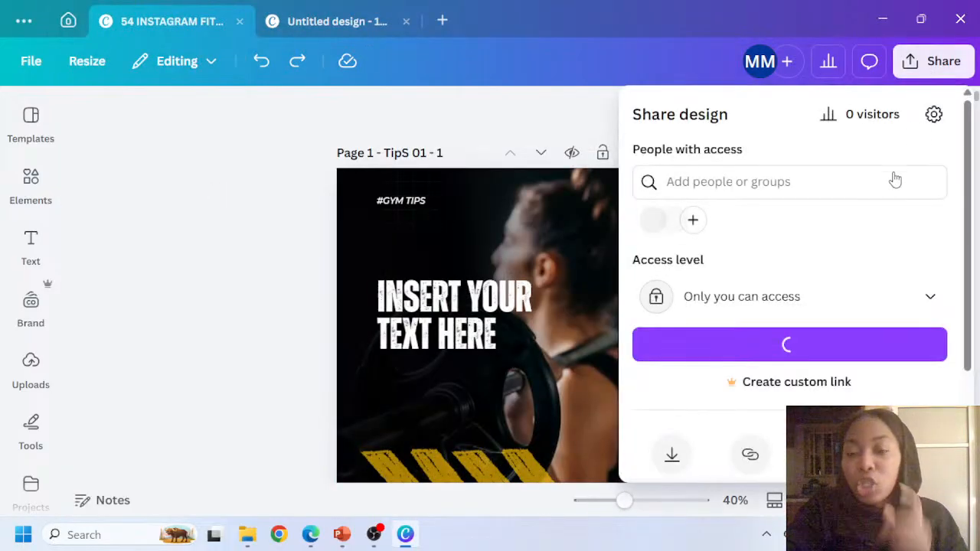
click(671, 454)
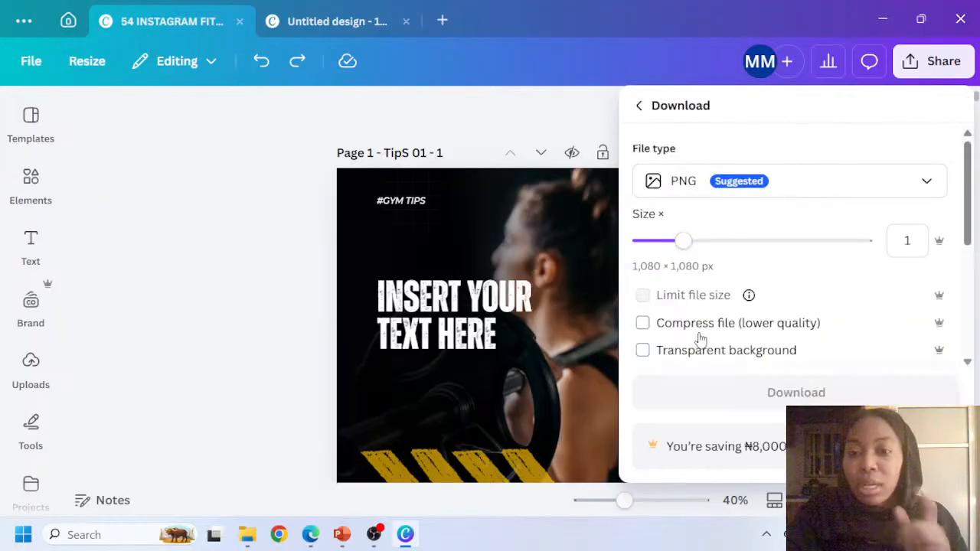
scroll(704, 329, down, 3)
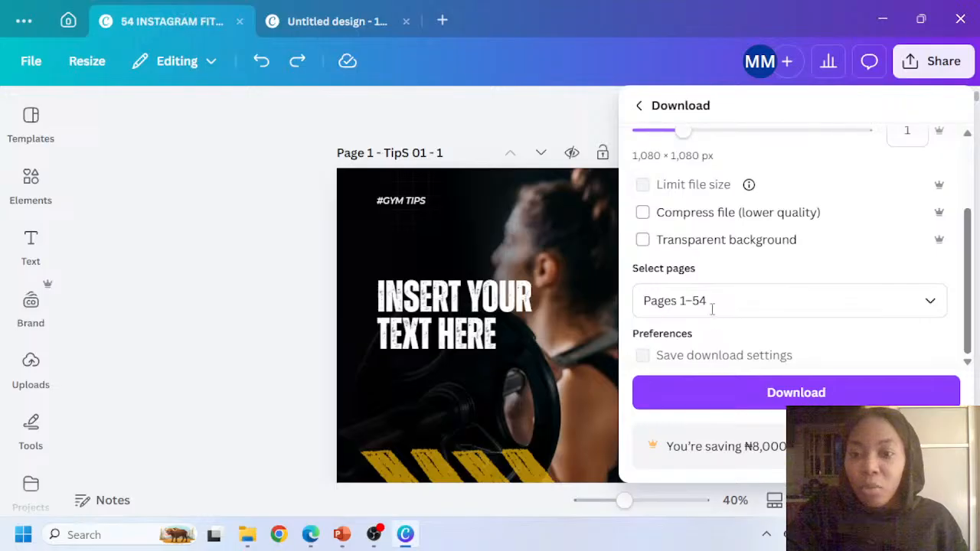
click(881, 307)
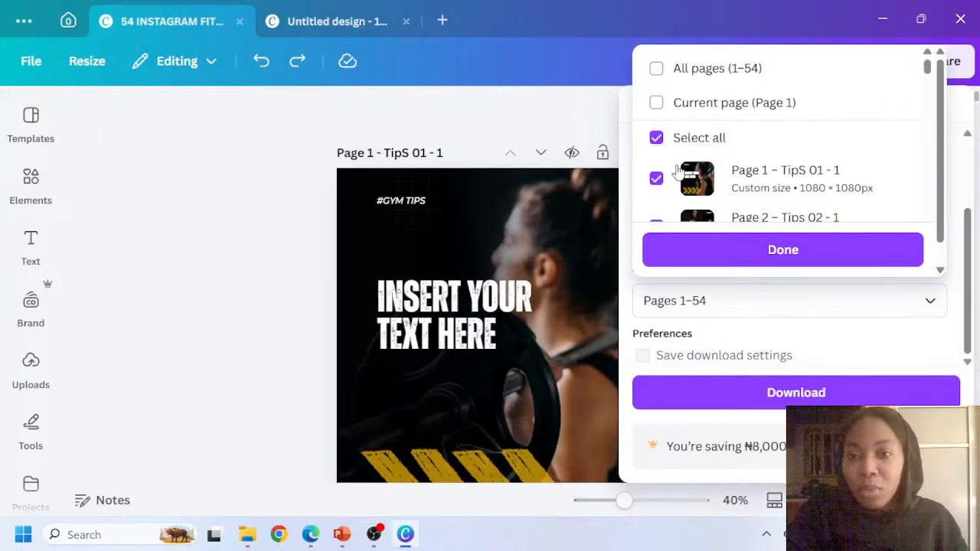
click(657, 137)
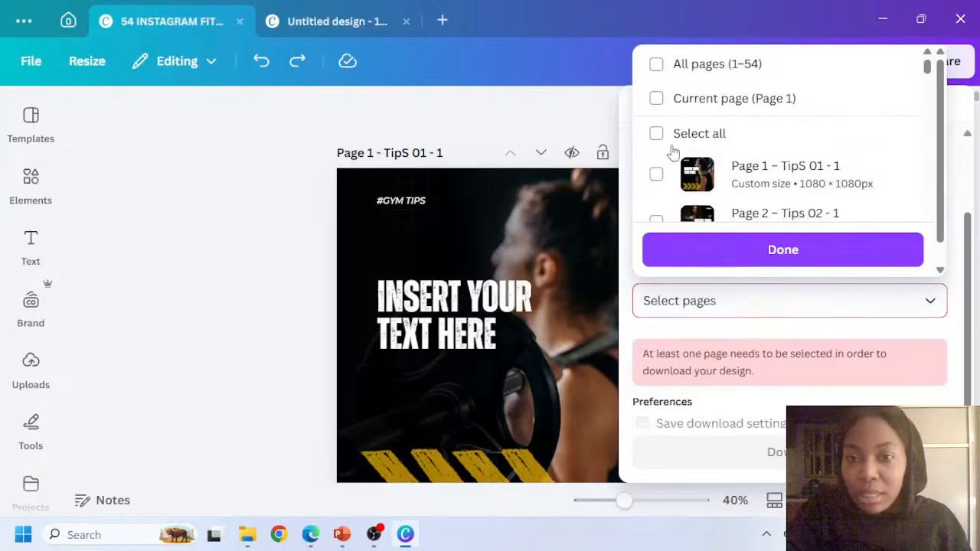
scroll(665, 145, down, 2)
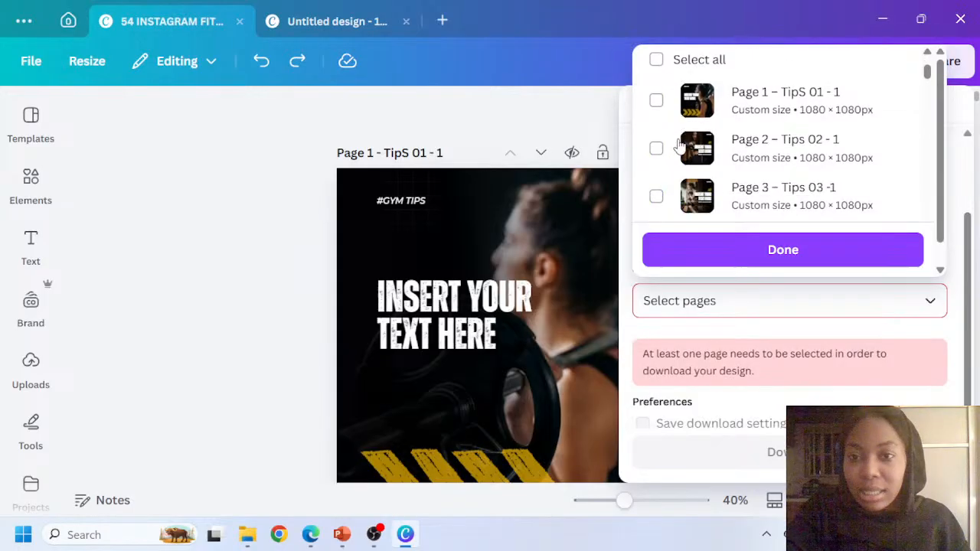
Choose pages 1, 7, 8 and 9 of the template pack for the download
click(656, 91)
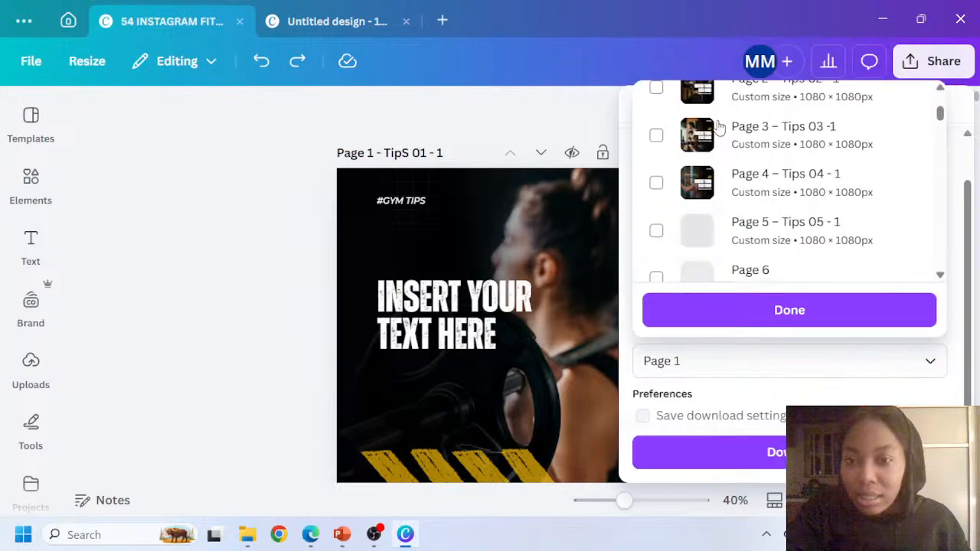
scroll(711, 183, down, 2)
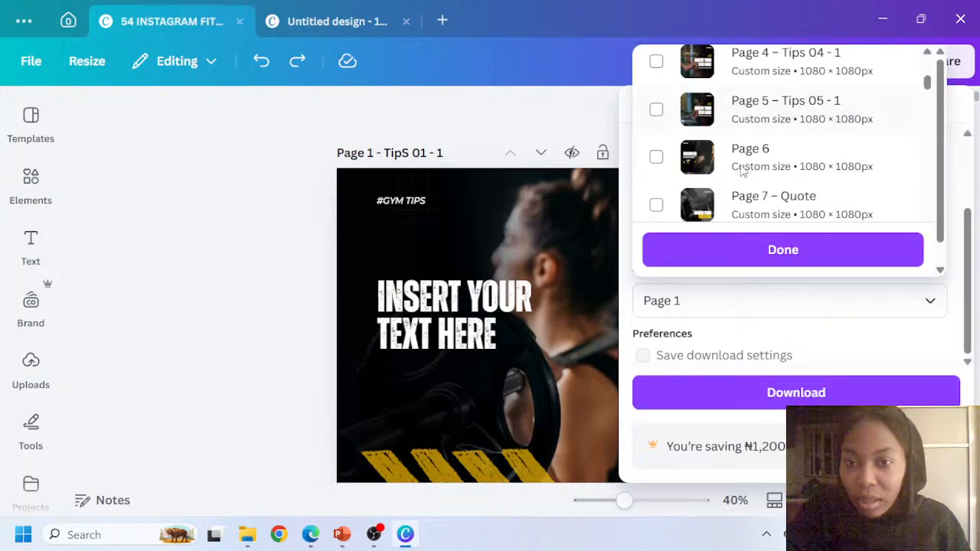
click(656, 205)
scroll(735, 161, down, 2)
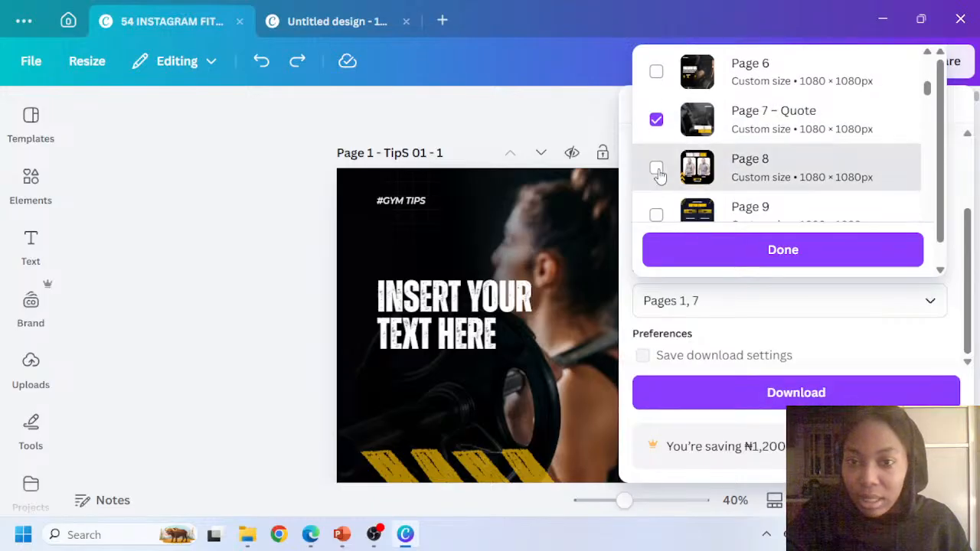
click(656, 168)
scroll(654, 214, down, 2)
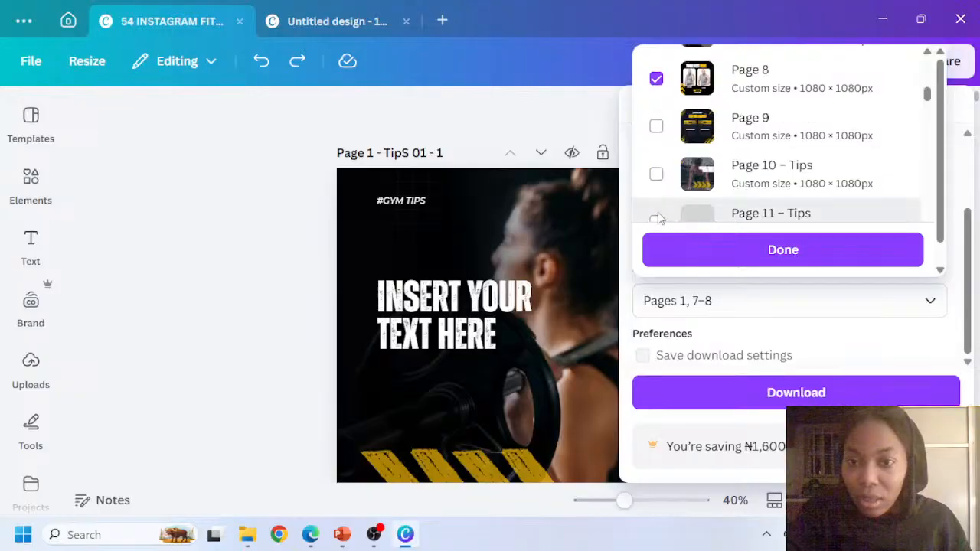
click(656, 126)
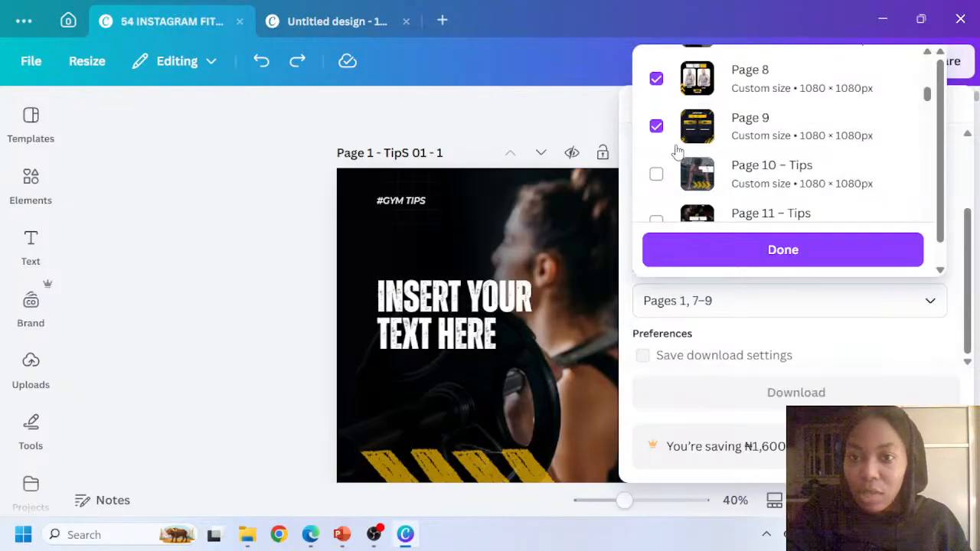
Download the chosen pages and save them as a ZIP file named 54 INSTAGRAM FITNESS COACH TEMPLATE PACK in Downloads
click(776, 253)
click(818, 403)
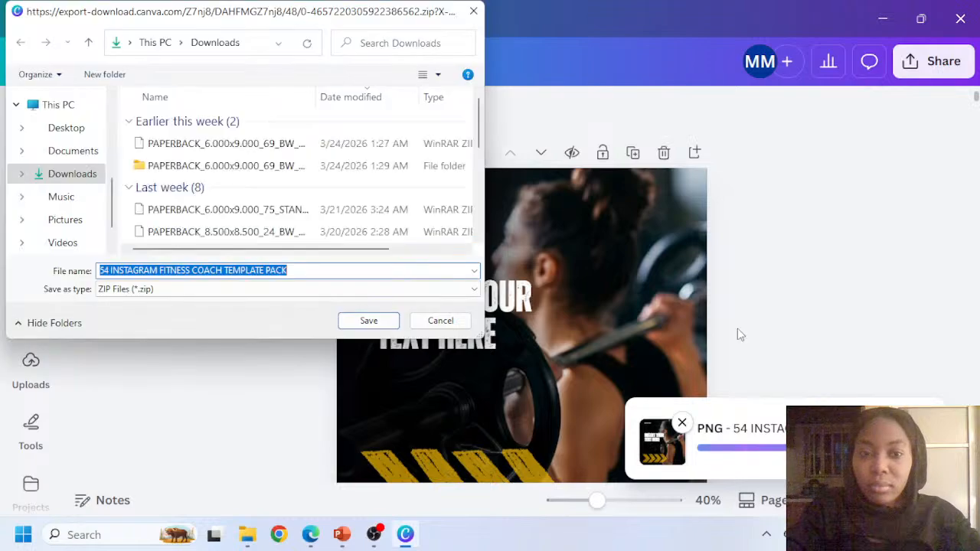
click(369, 321)
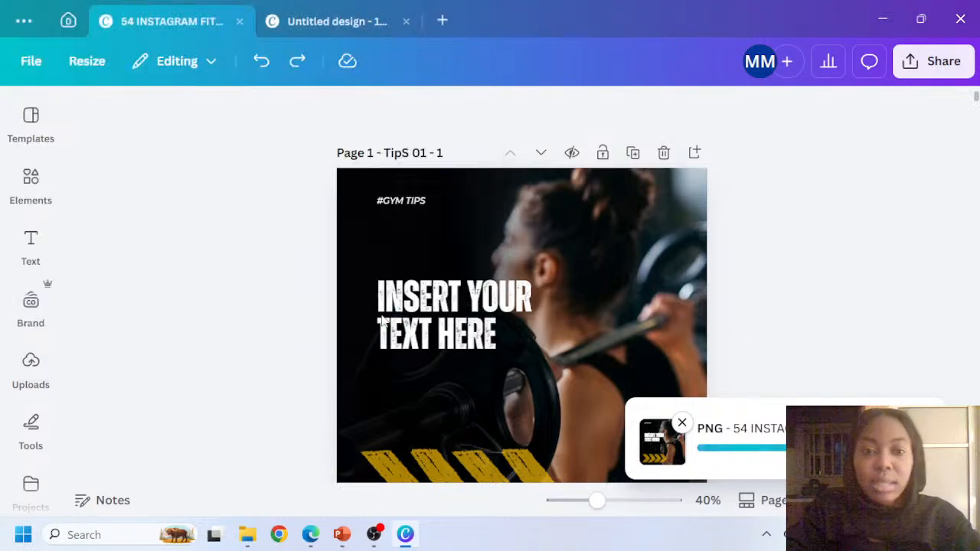
Switch to File Explorer and extract the 54 INSTAGRAM FITNESS COACH TEMPLATE PACK archive in the Downloads folder
mouse_move(249, 545)
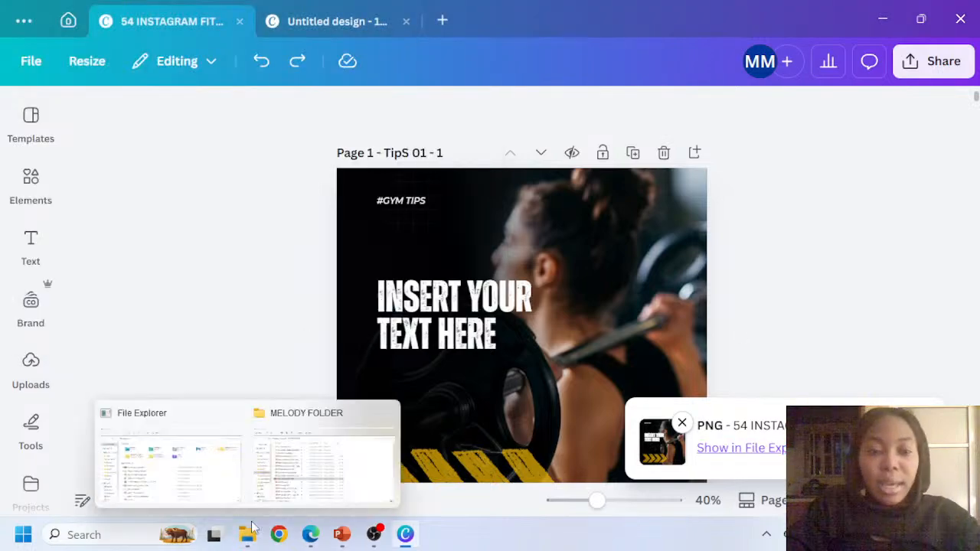
click(167, 483)
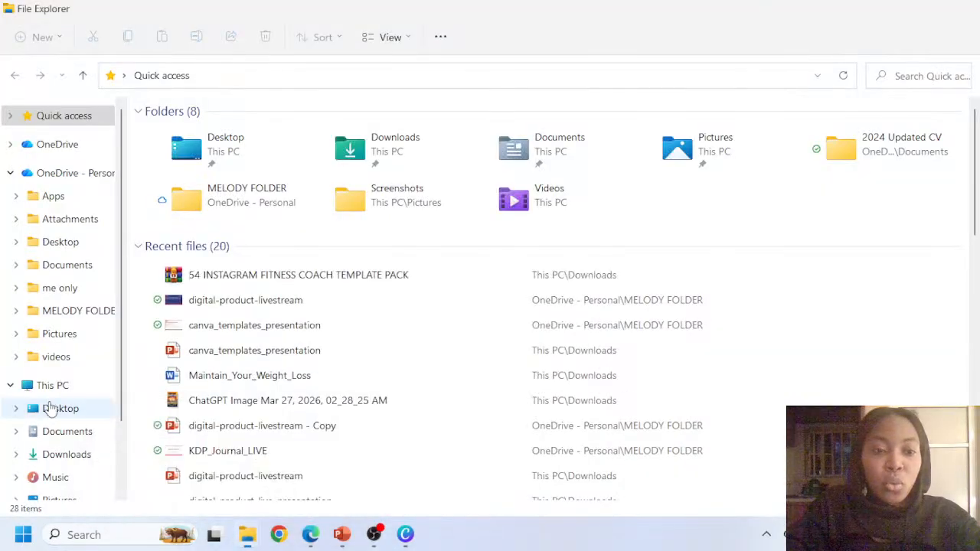
click(65, 310)
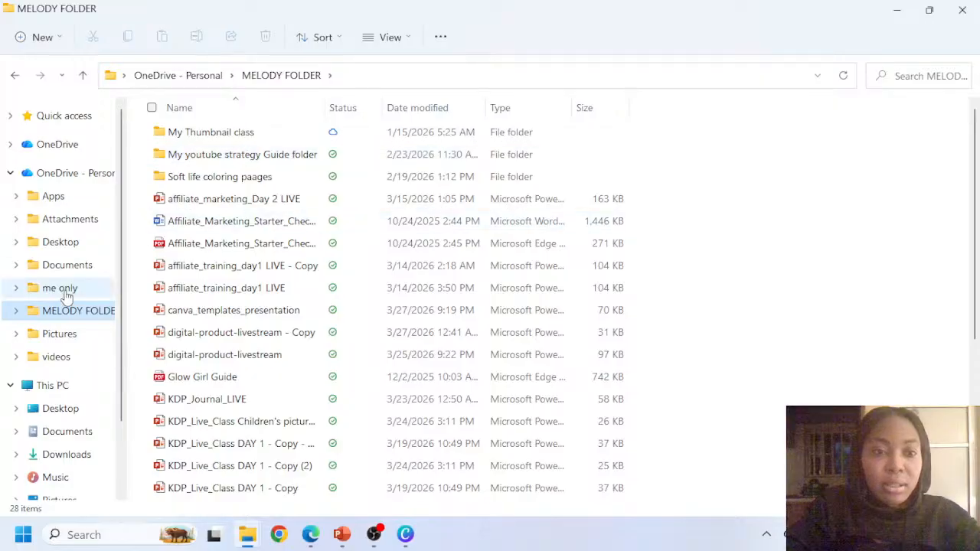
click(76, 454)
click(234, 157)
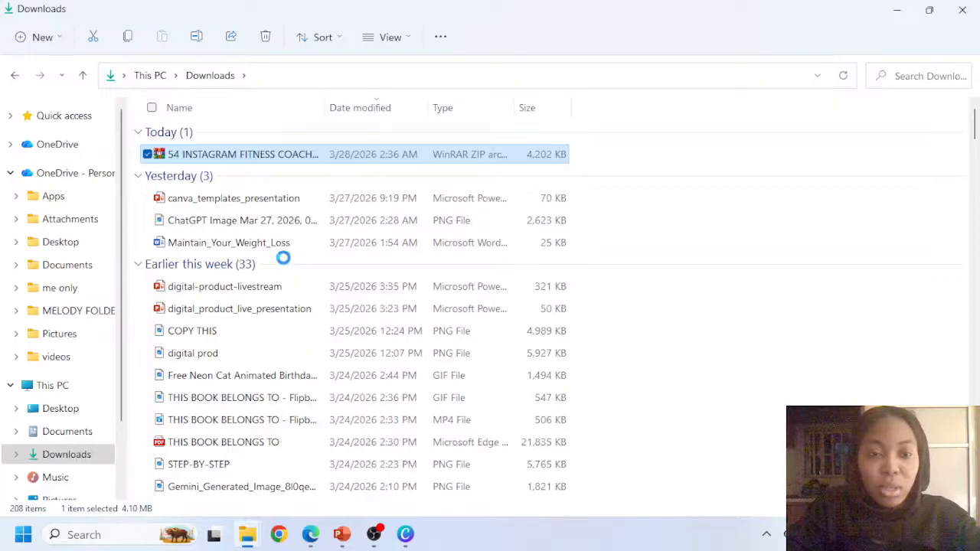
right_click(256, 157)
click(295, 260)
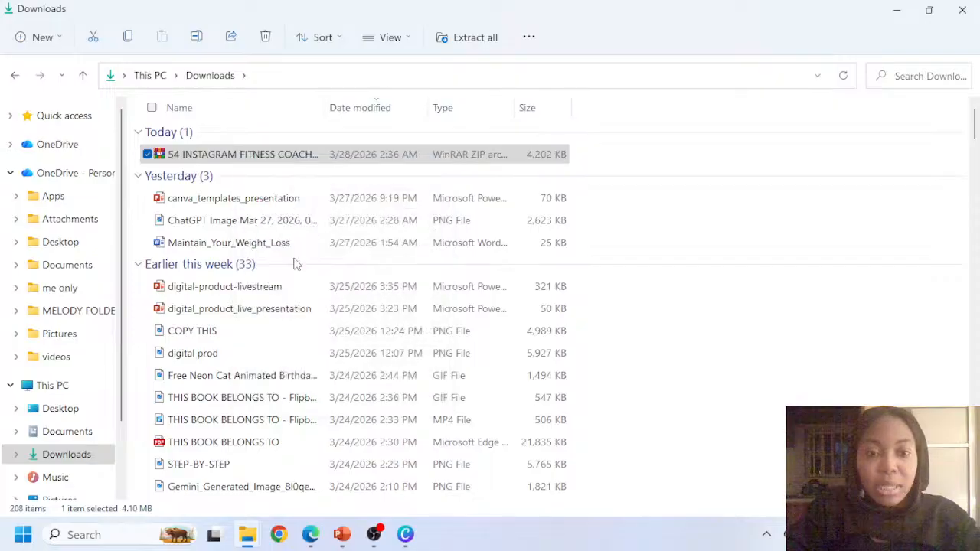
click(622, 405)
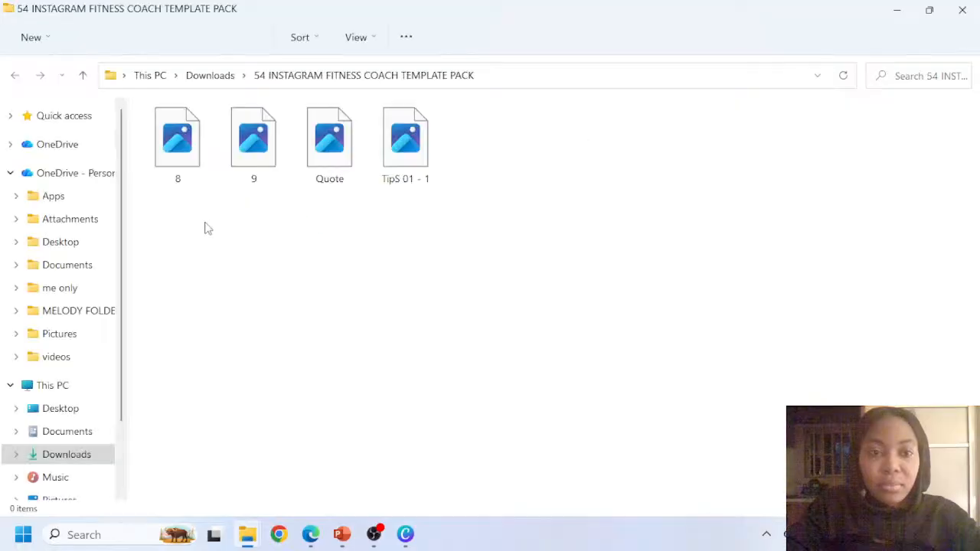
Move the four extracted images from the template pack folder up into Downloads, then minimize the File Explorer windows
drag(483, 212, 409, 181)
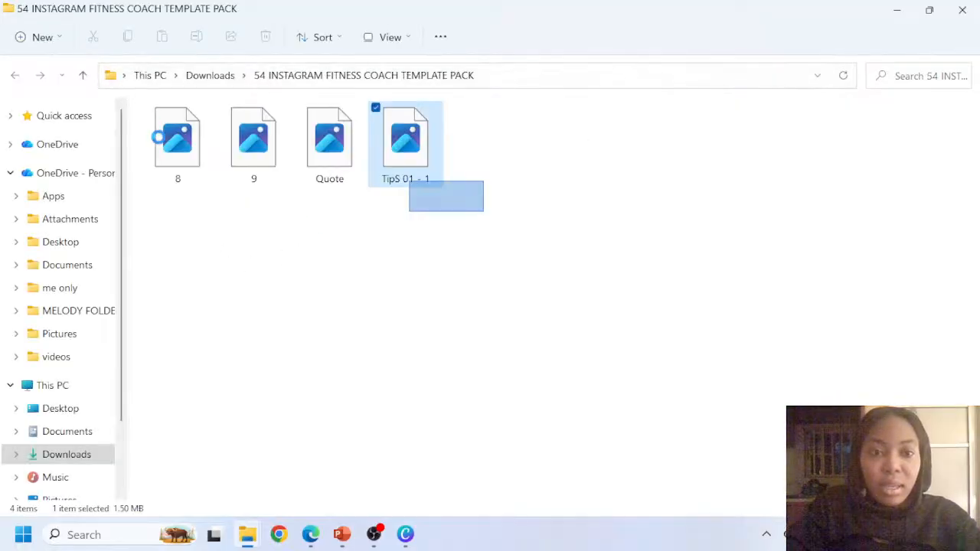
drag(219, 200, 227, 197)
drag(191, 136, 218, 113)
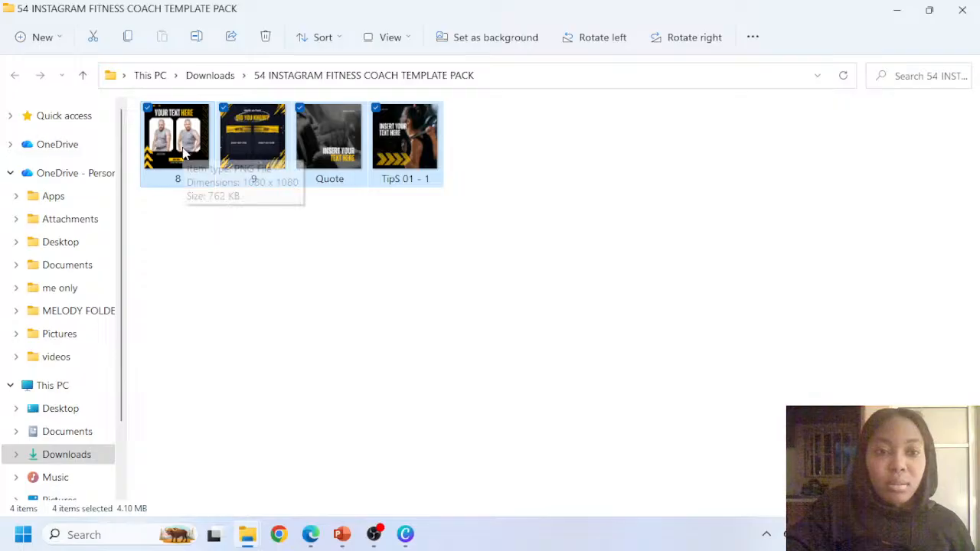
drag(184, 156, 212, 70)
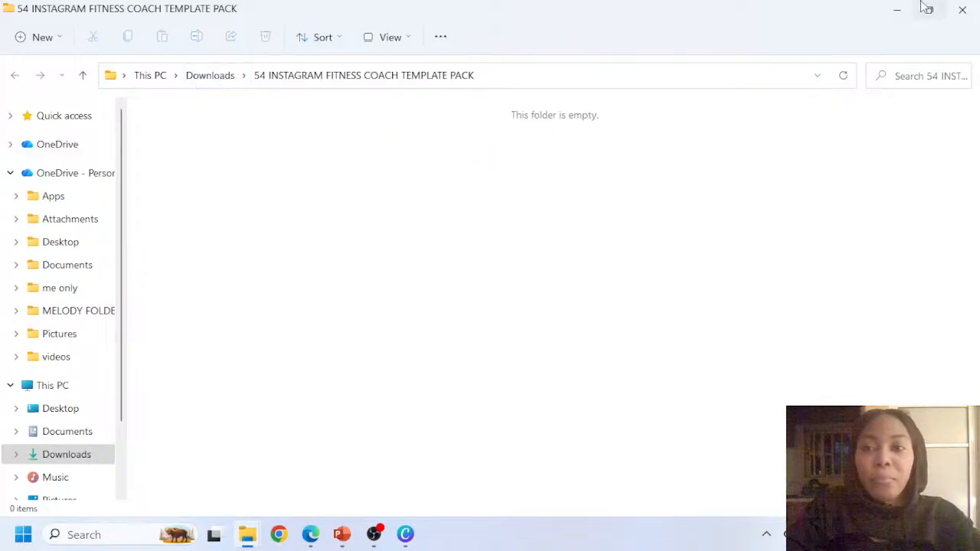
click(888, 13)
click(896, 10)
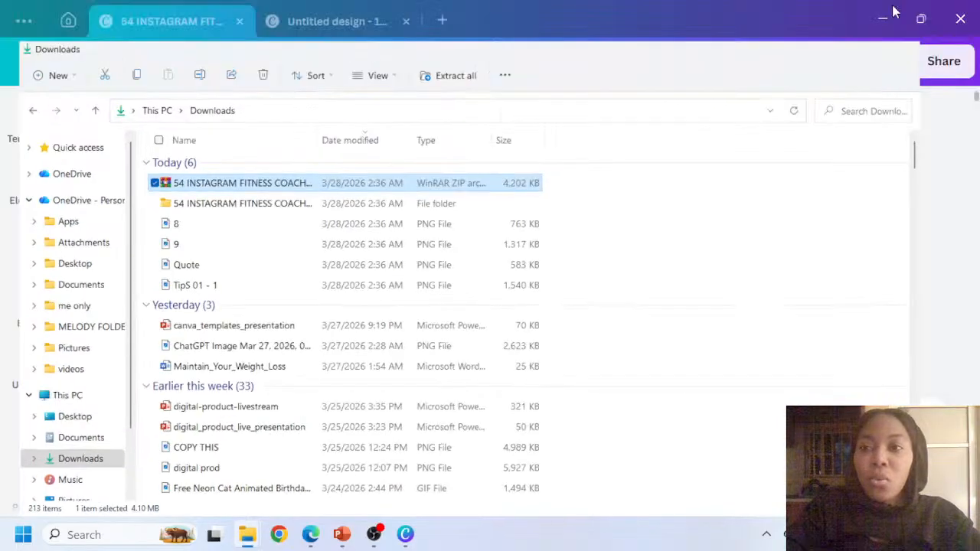
Upload the images 8, 9, Quote and TipS 01 - 1 from Downloads to the untitled cover design
click(336, 31)
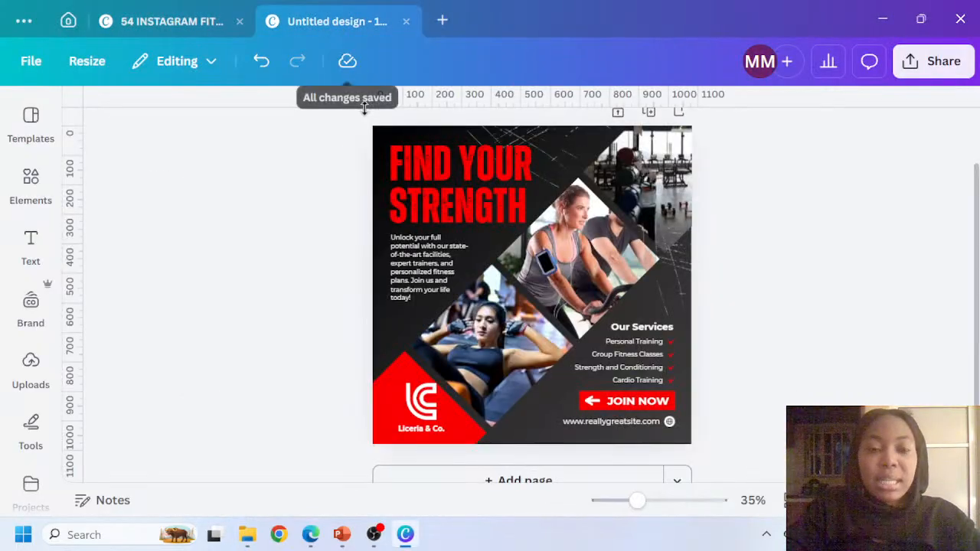
click(32, 304)
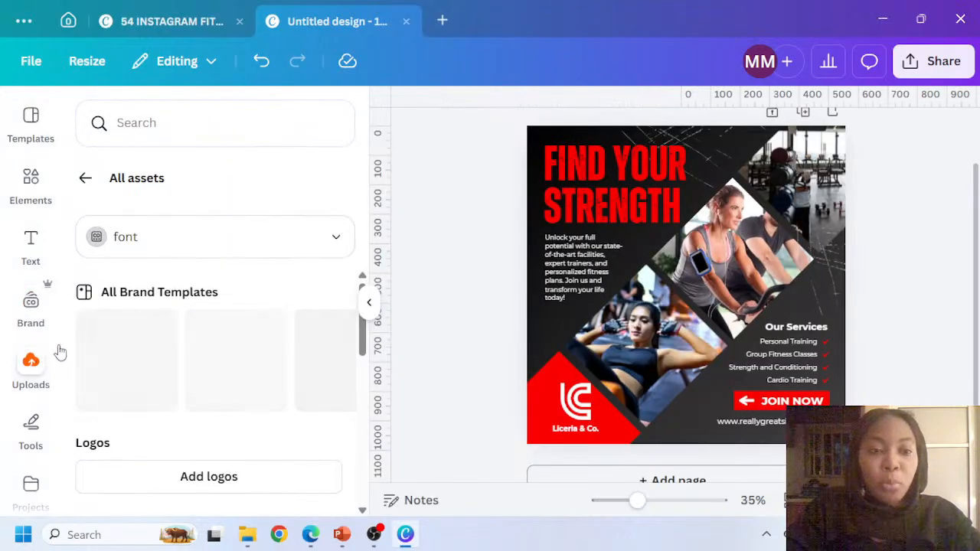
click(46, 357)
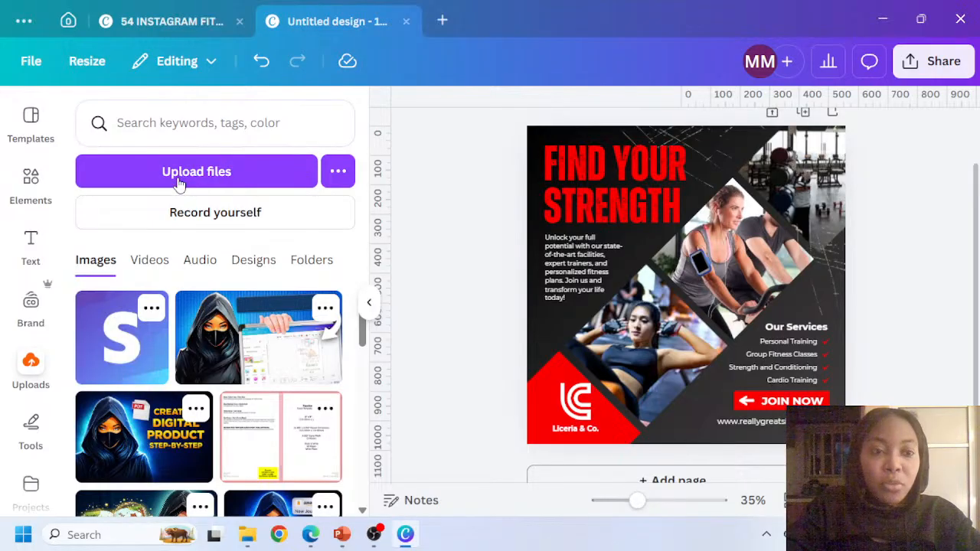
click(184, 187)
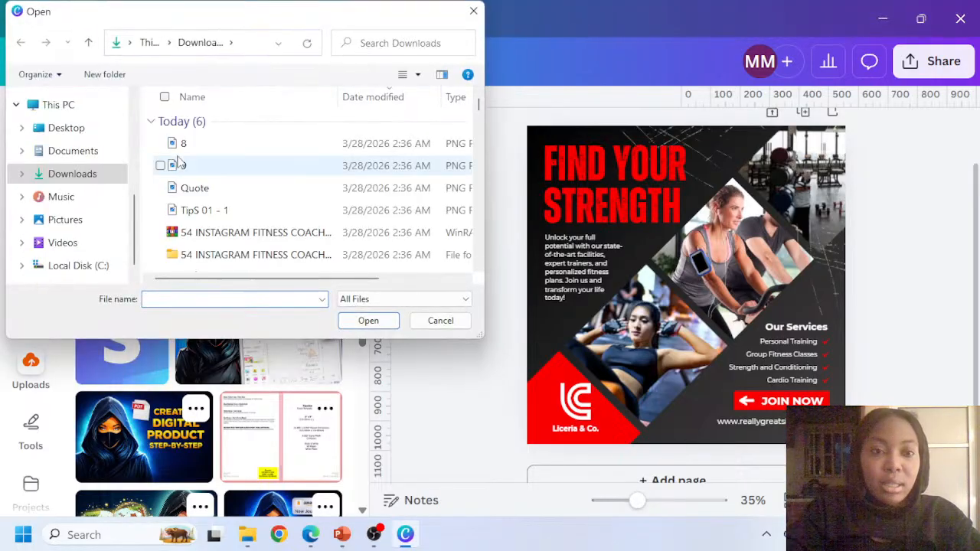
drag(151, 136, 203, 215)
key(Return)
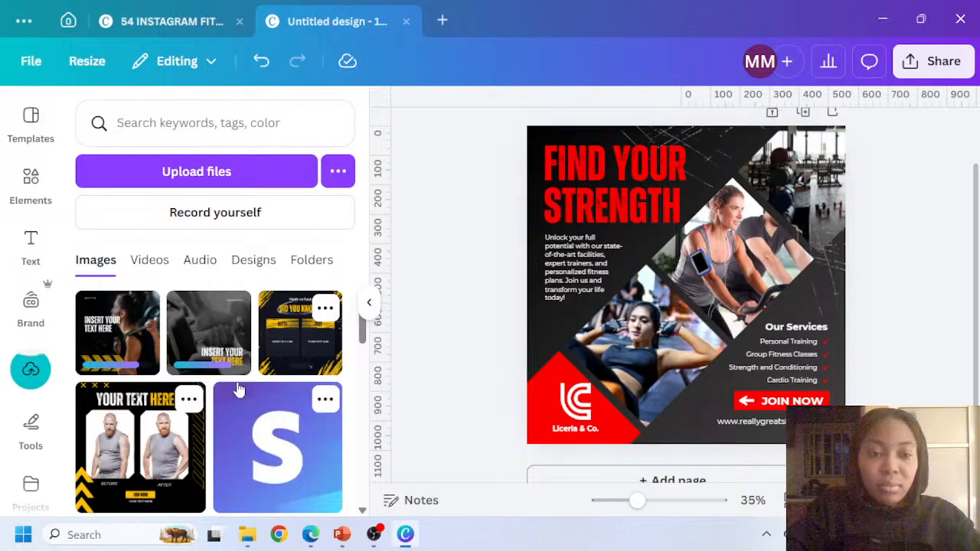
Add the uploaded TipS 01 - 1 image to the cover page
scroll(229, 379, down, 1)
scroll(233, 383, up, 1)
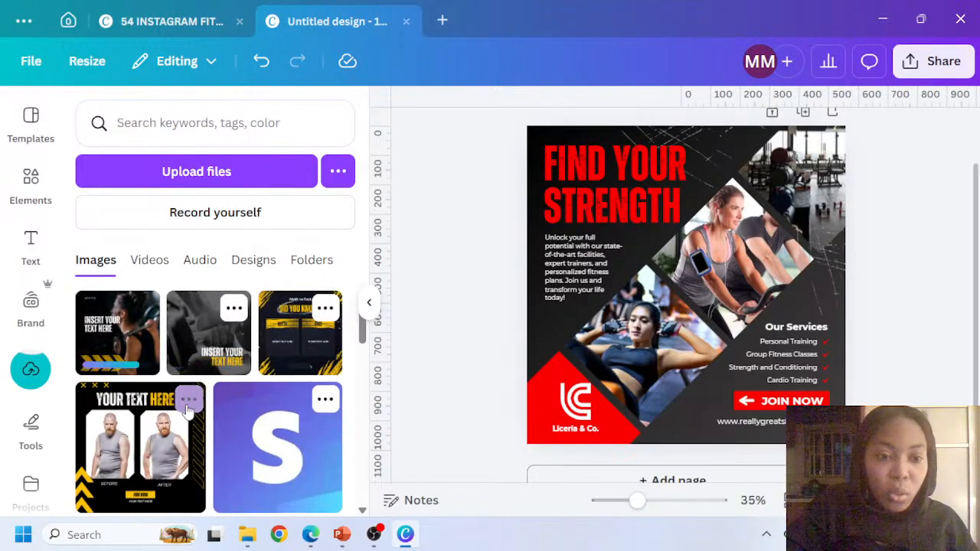
click(107, 337)
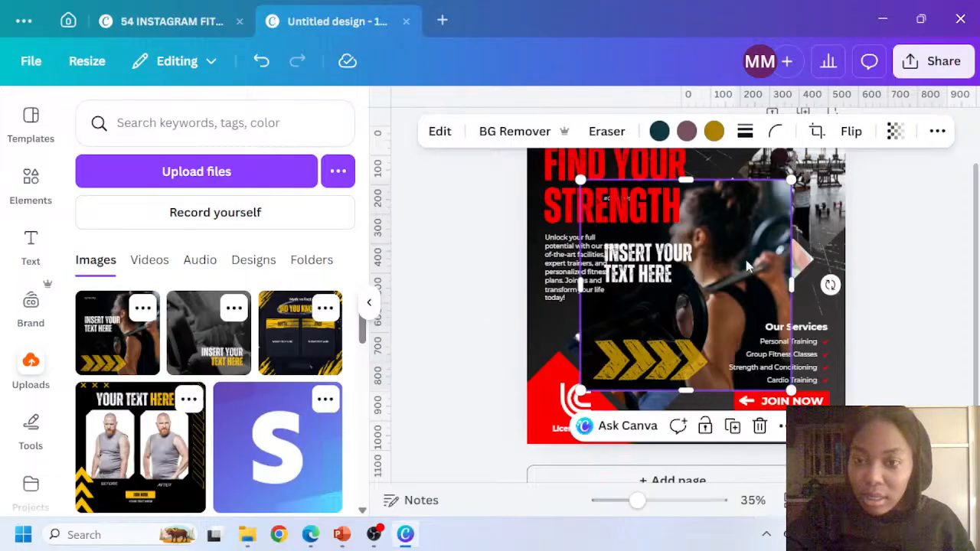
Try placing the TipS 01 - 1 image in the lower diamond photo frame, open its crop settings, and undo the placement
drag(749, 266, 681, 328)
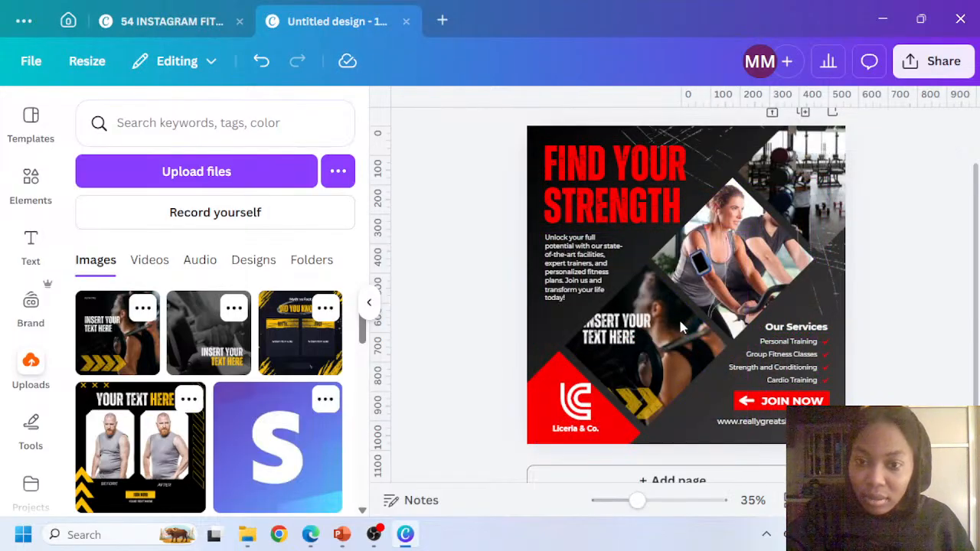
click(663, 344)
double_click(663, 344)
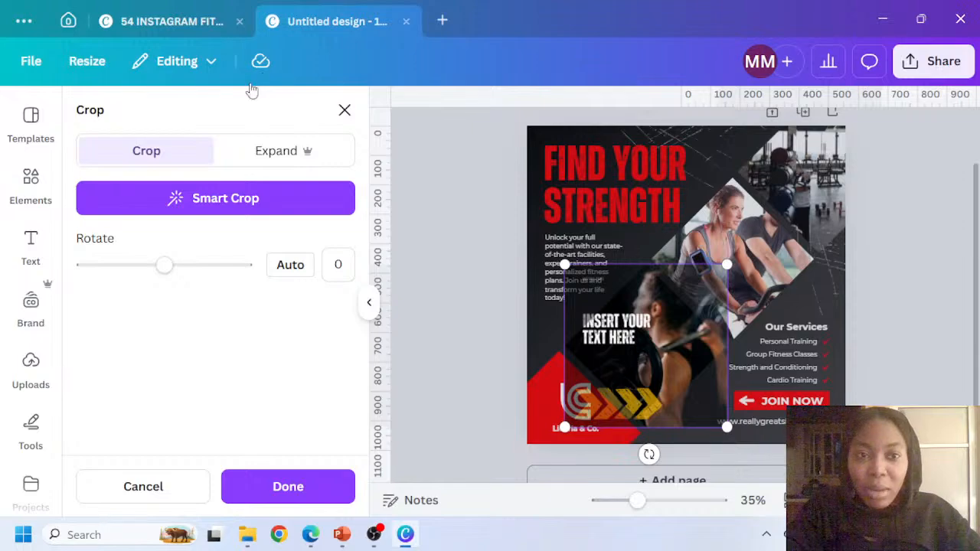
click(345, 111)
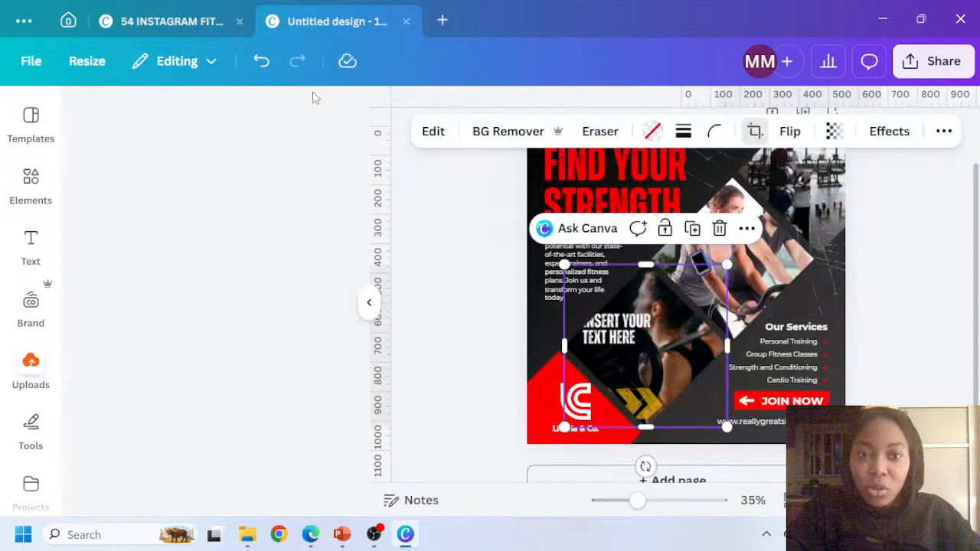
click(260, 64)
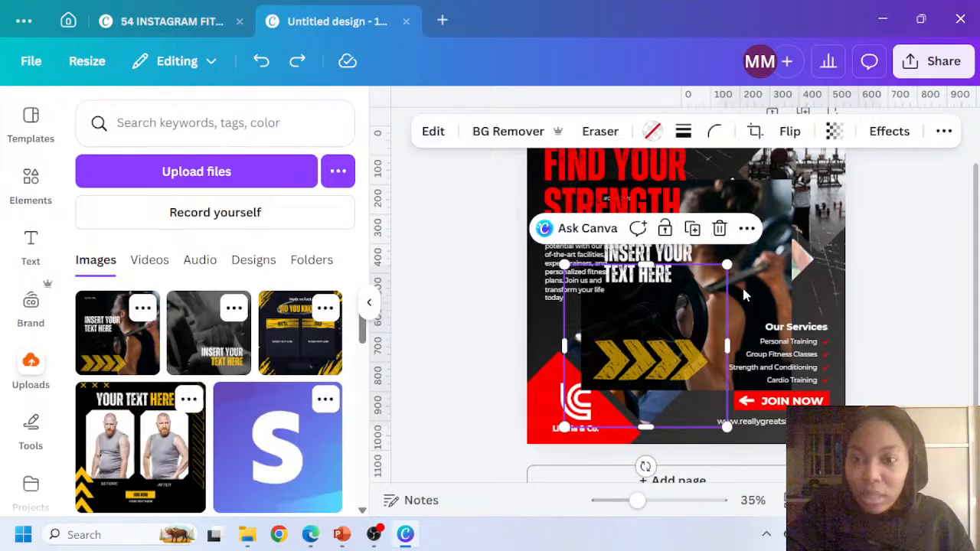
Fill the lower diamond frame with the TipS 01 - 1 image, rotate it to -43.1° and scale it down to fit the frame
drag(699, 324, 622, 351)
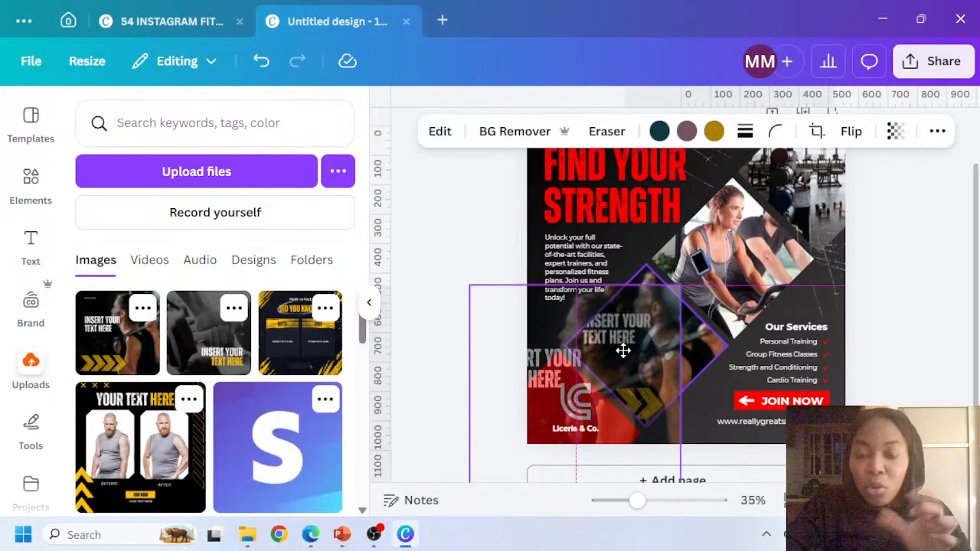
drag(622, 351, 624, 356)
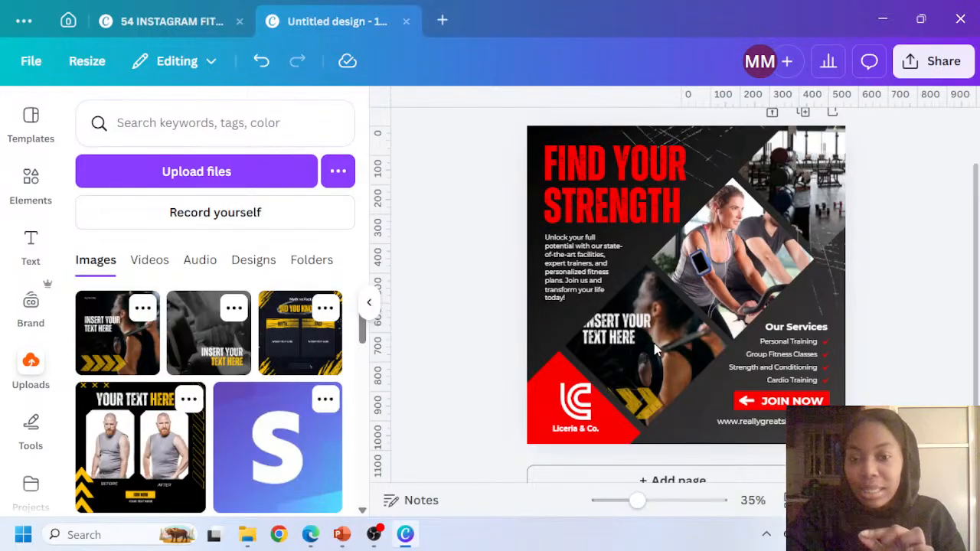
double_click(653, 347)
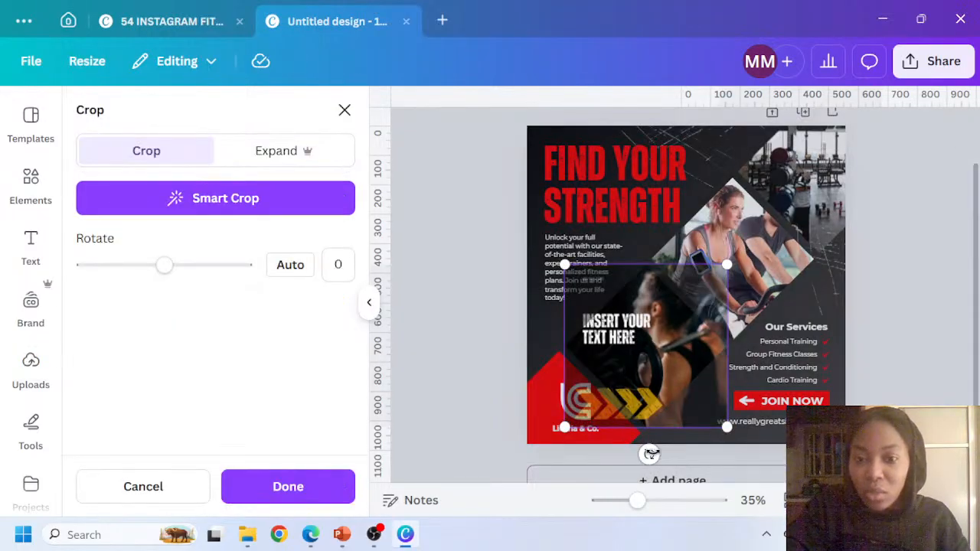
drag(650, 454, 715, 412)
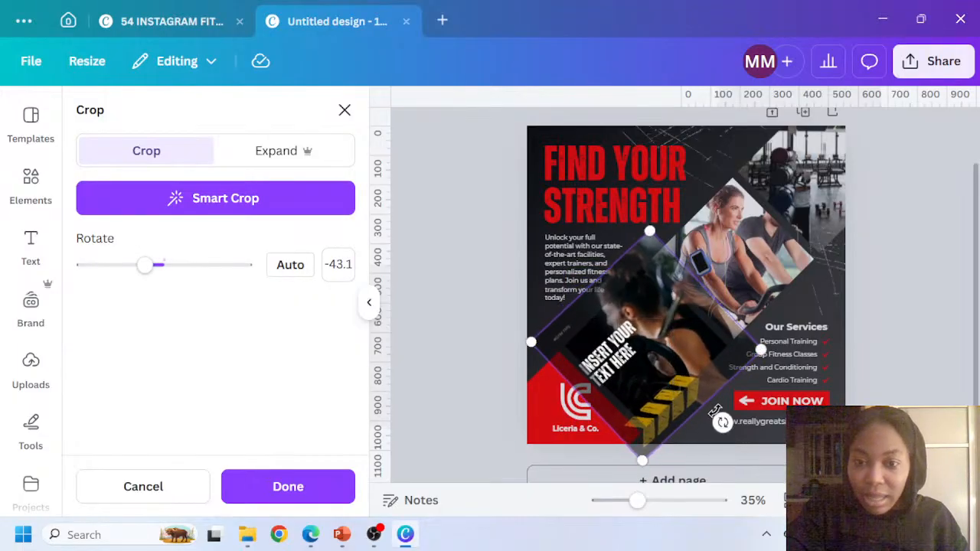
drag(741, 338, 706, 320)
drag(535, 344, 561, 346)
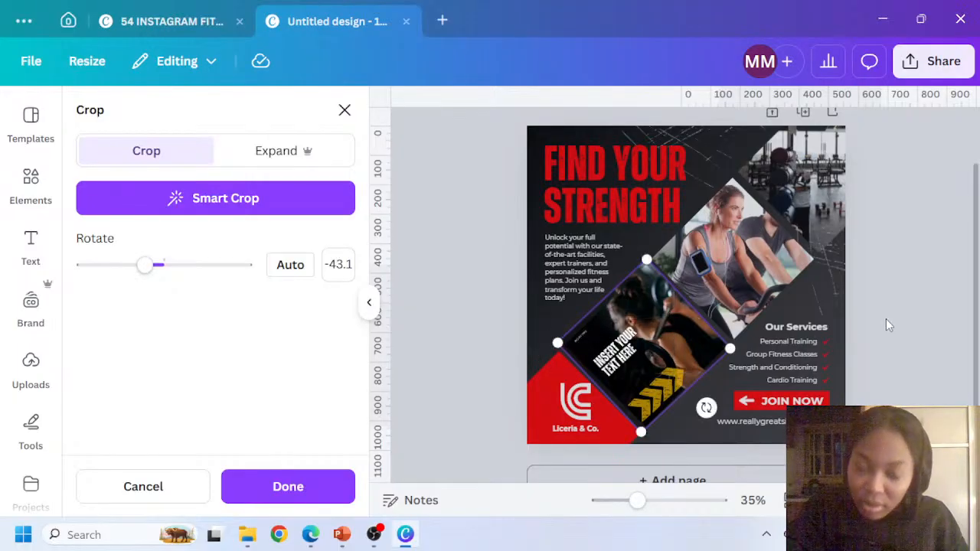
click(886, 318)
click(891, 322)
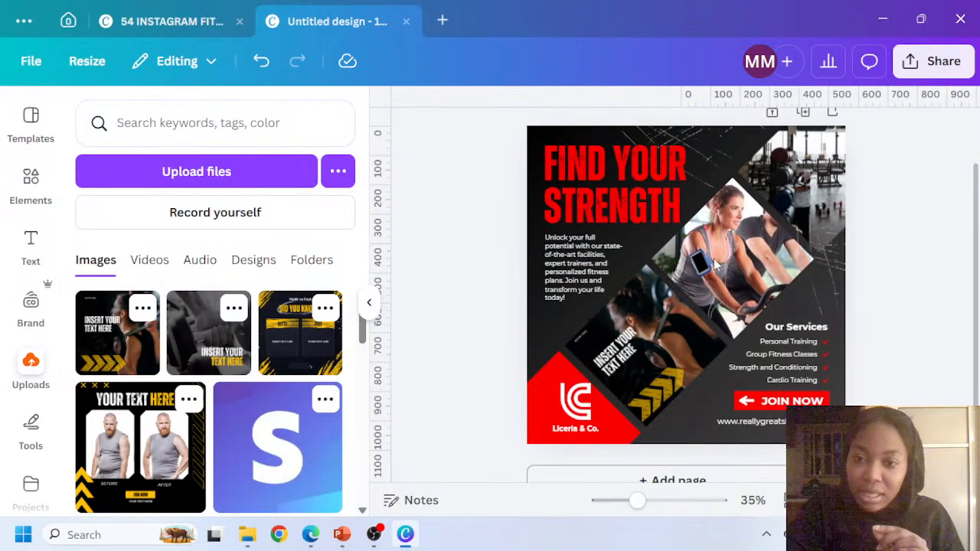
Give the lower diamond image a solid stroke of weight 4 in light orange from the default colours
click(663, 331)
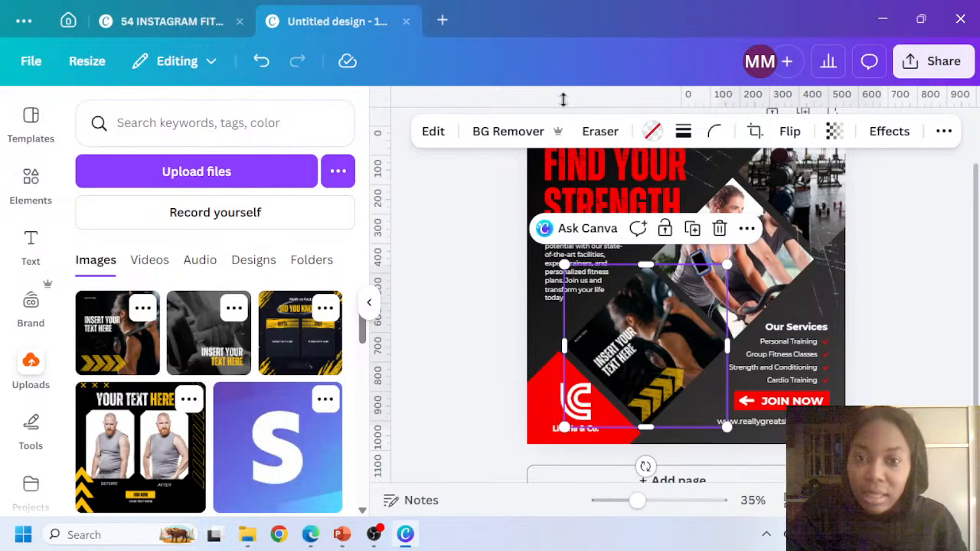
click(683, 131)
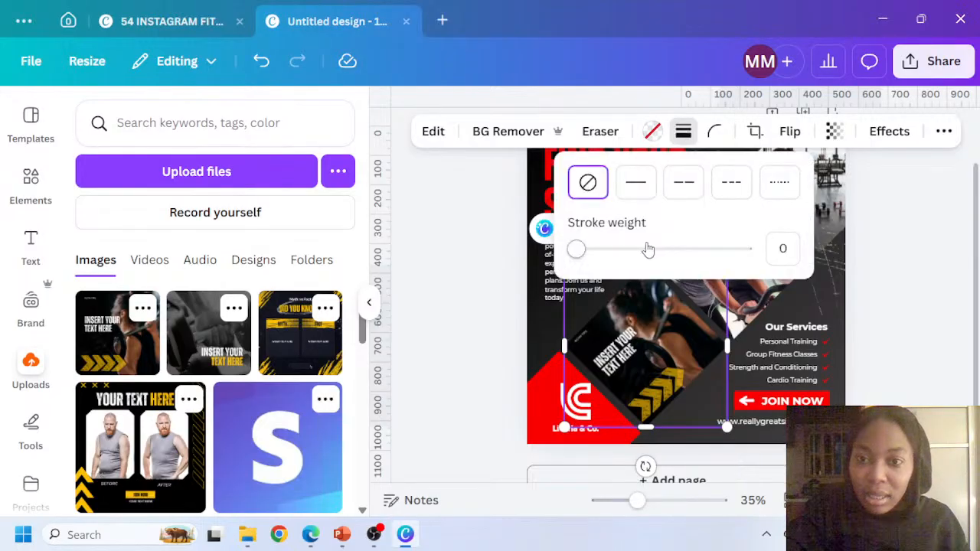
click(629, 184)
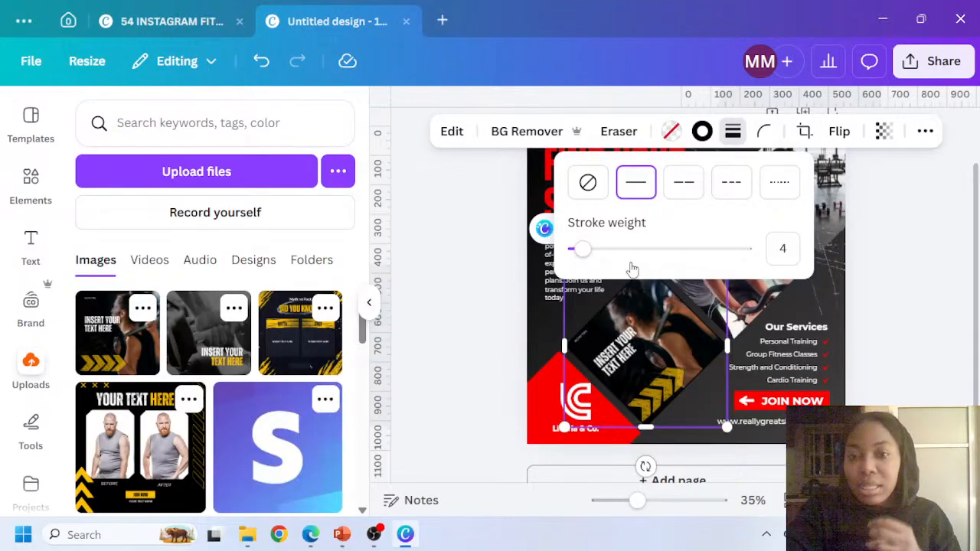
click(702, 132)
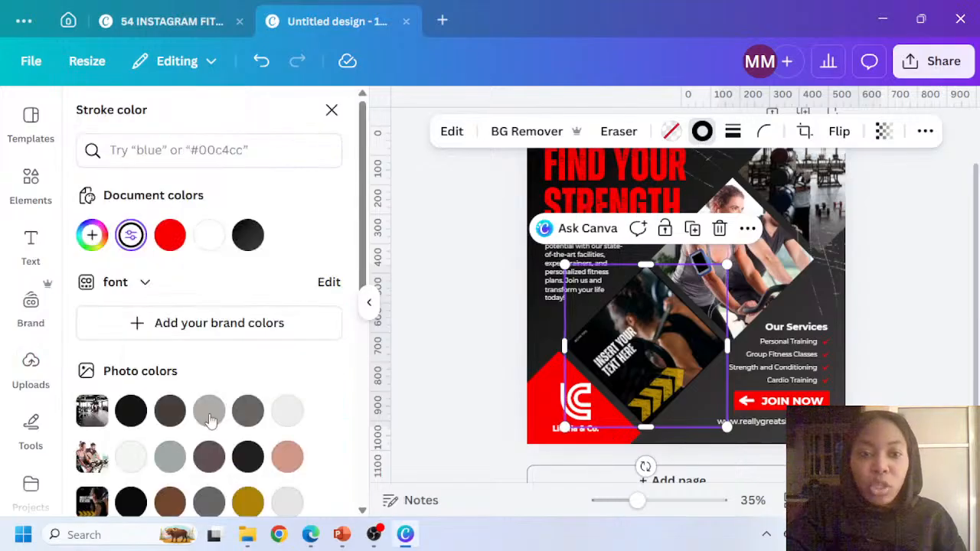
scroll(202, 313, down, 5)
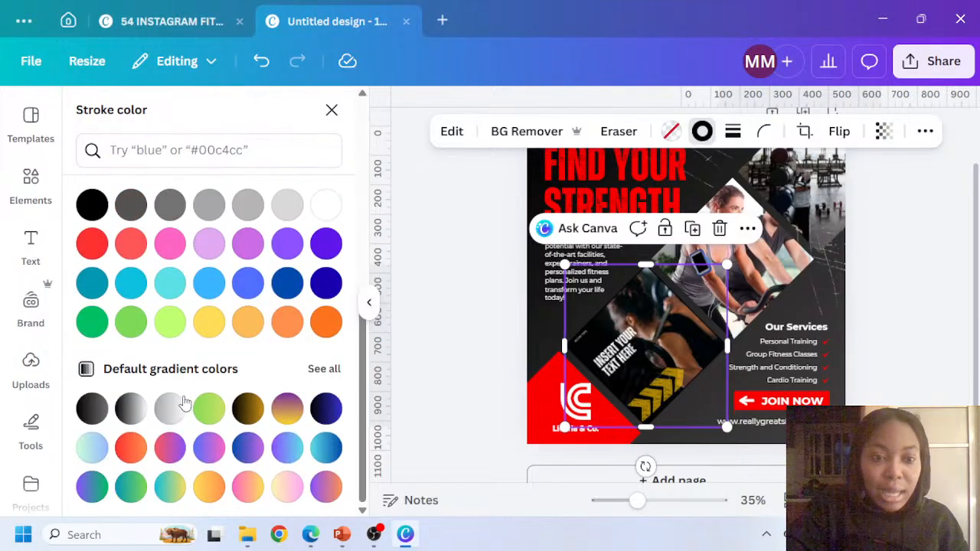
click(258, 326)
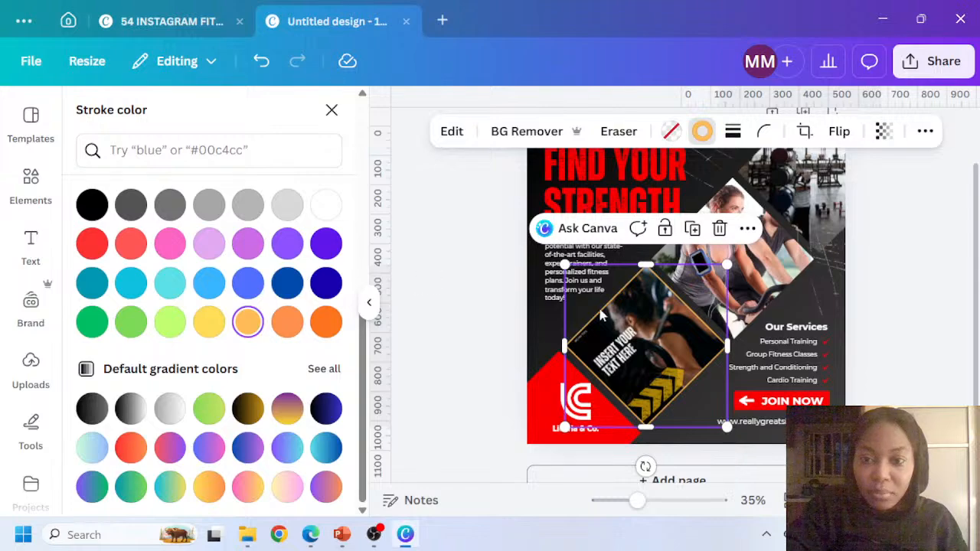
click(875, 305)
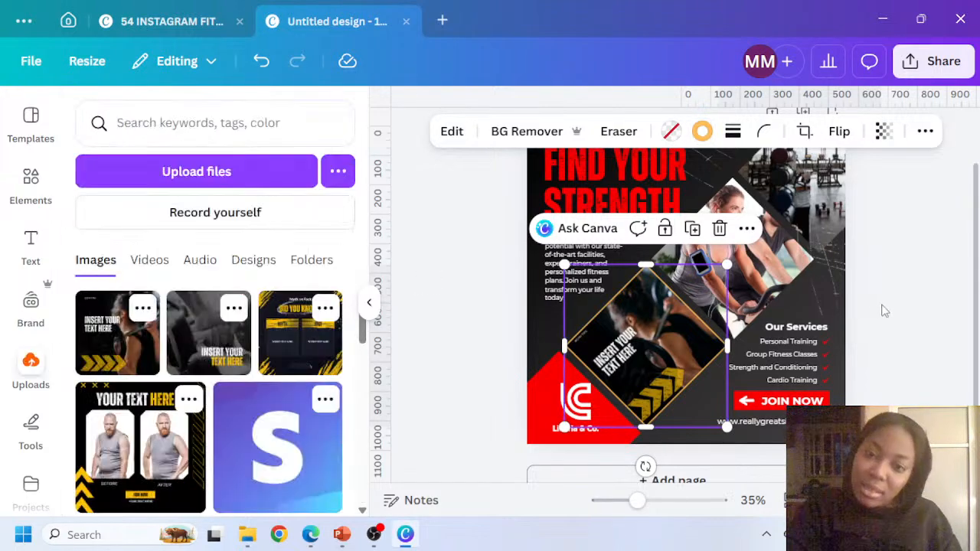
click(906, 297)
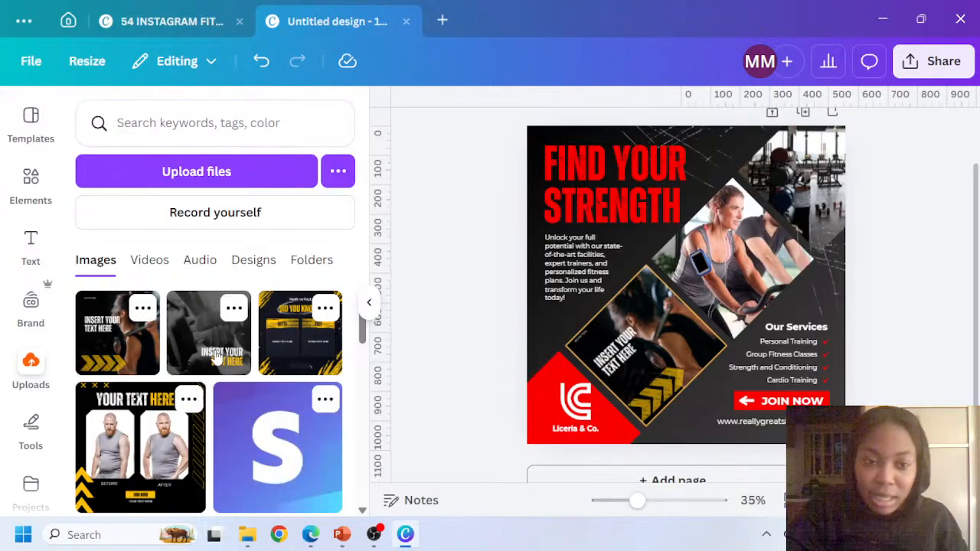
Fill the middle diamond frame with the uploaded Quote image, rotate it to -45° and scale it down to fit the frame
drag(213, 351, 563, 390)
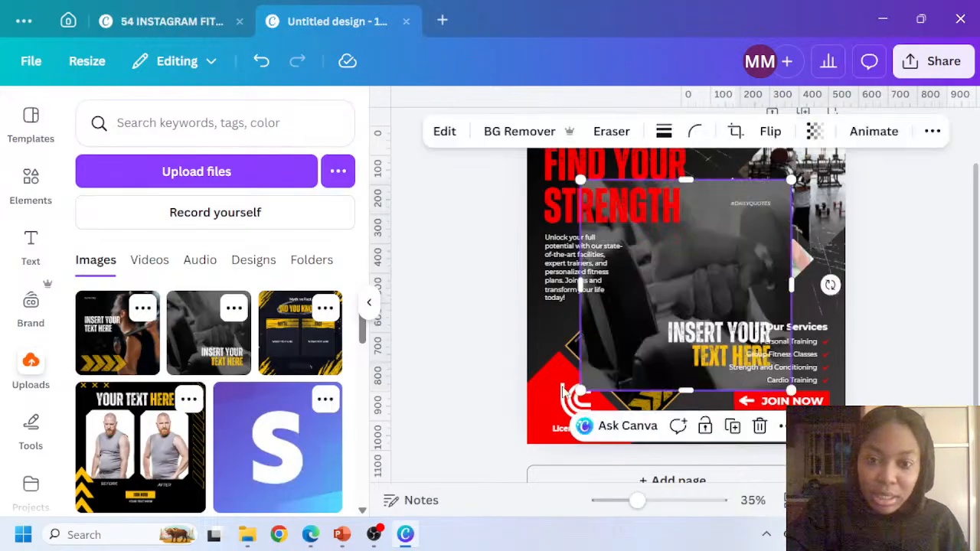
drag(729, 240, 760, 275)
click(743, 260)
double_click(743, 260)
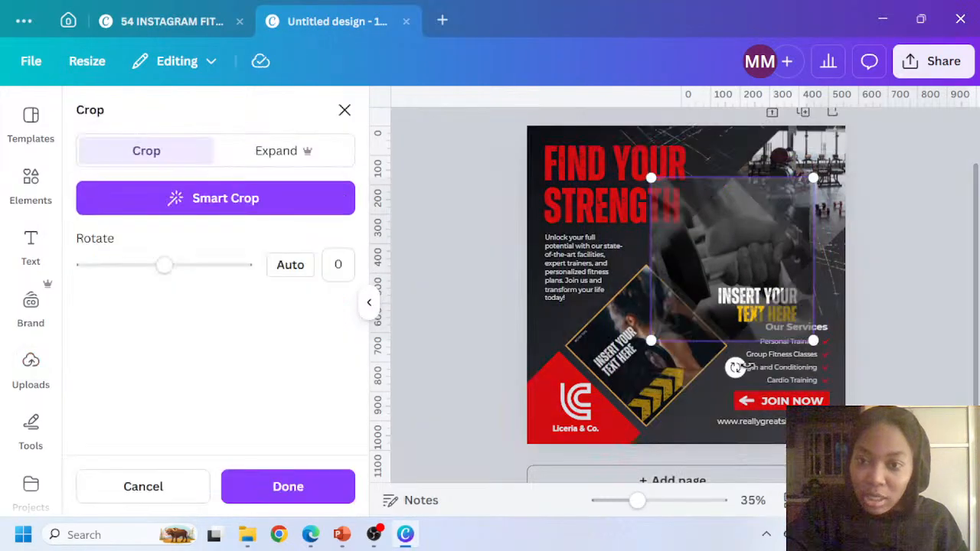
drag(737, 368, 819, 335)
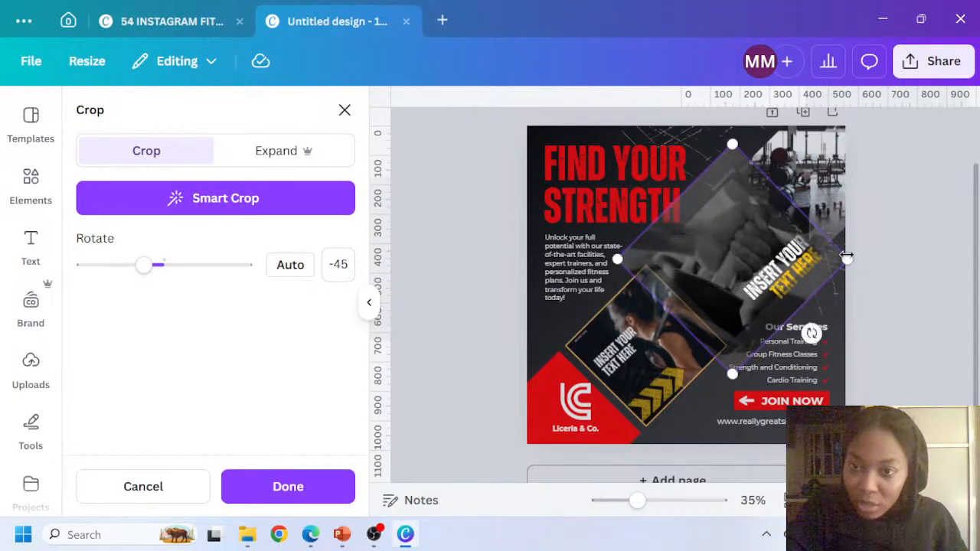
drag(844, 258, 805, 234)
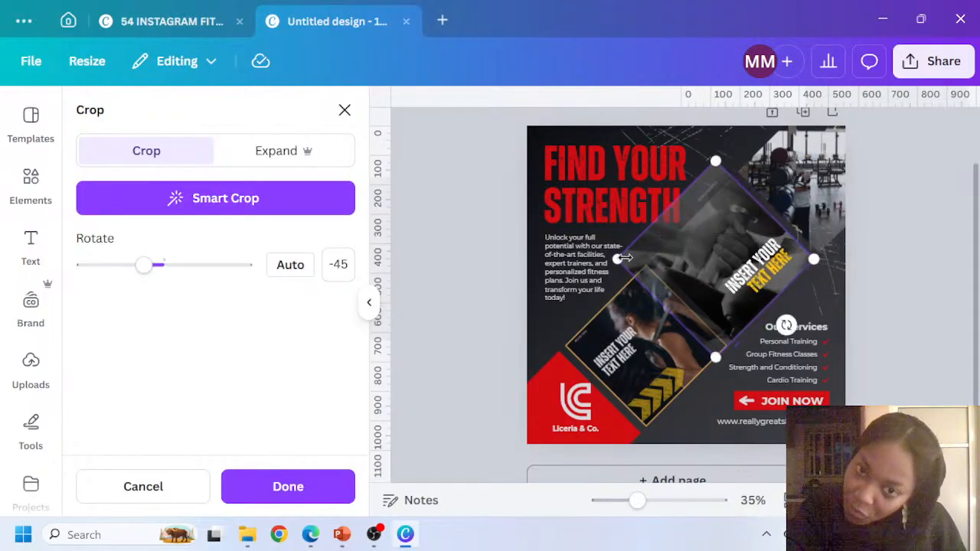
drag(626, 258, 653, 258)
click(893, 252)
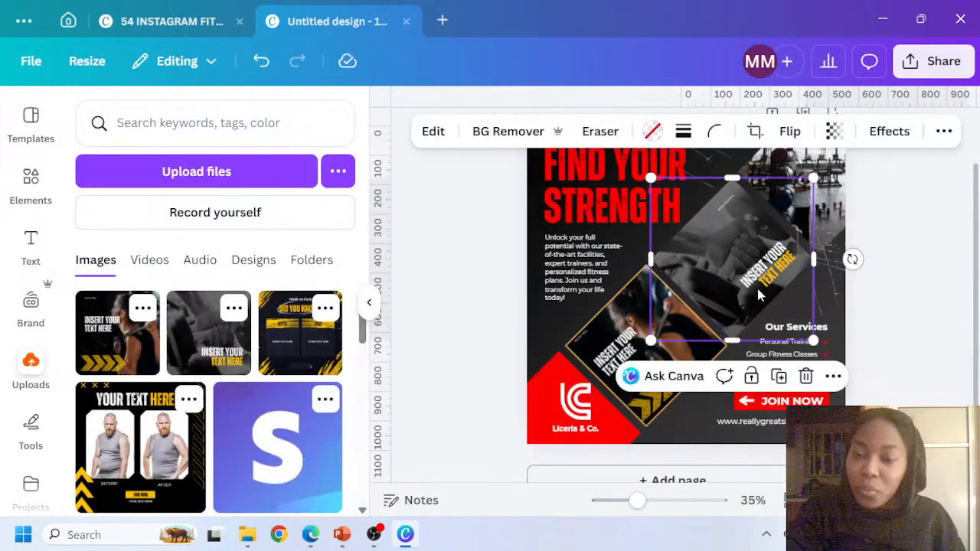
Add a solid stroke to the middle diamond image in the same light orange from the document colours
click(713, 133)
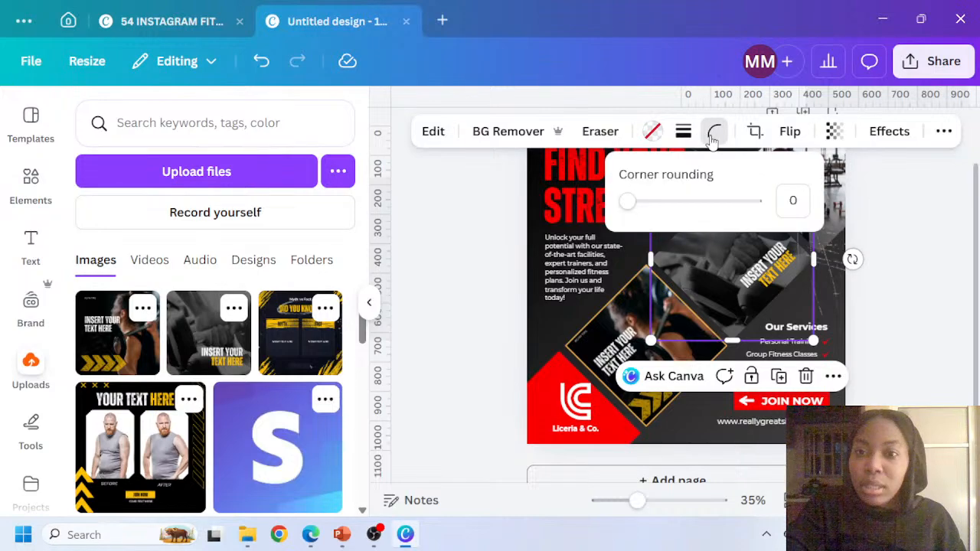
click(683, 131)
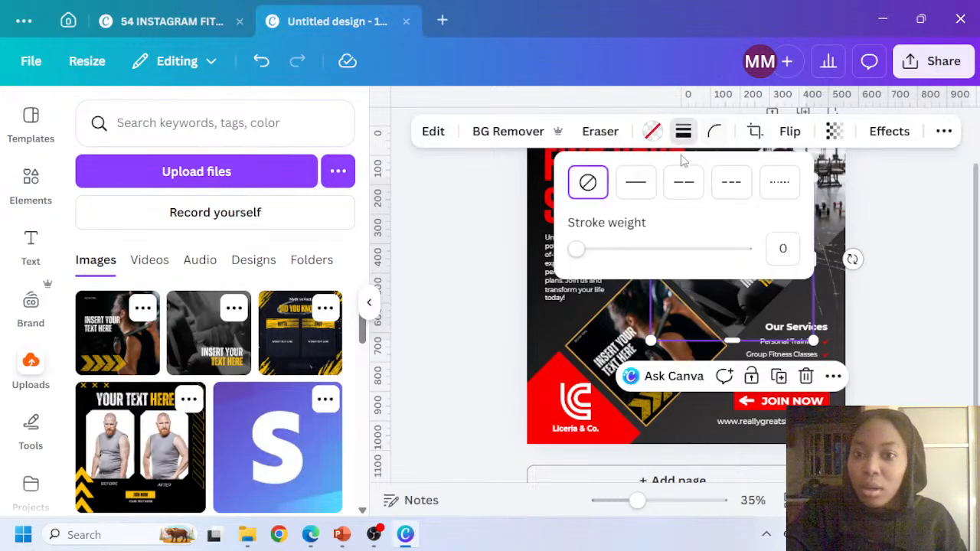
click(635, 182)
click(701, 131)
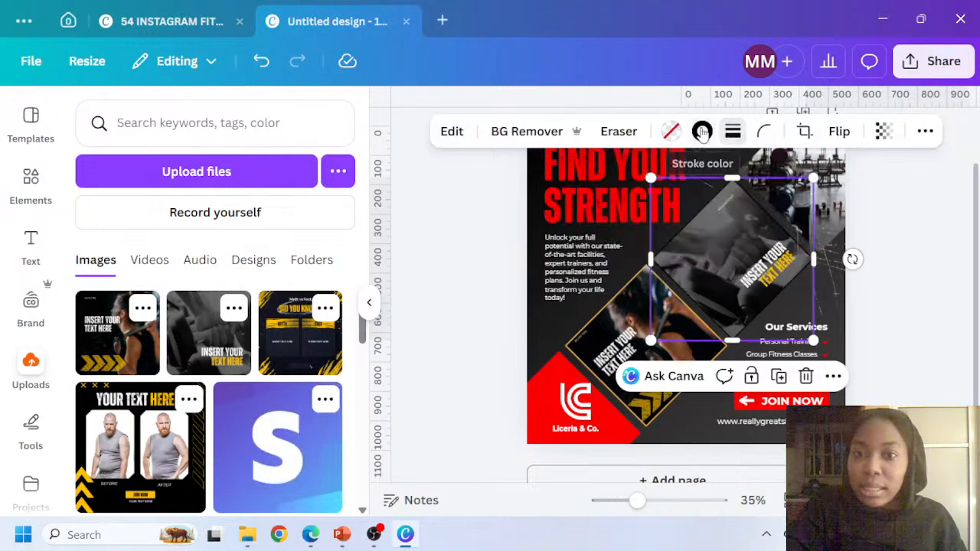
click(210, 234)
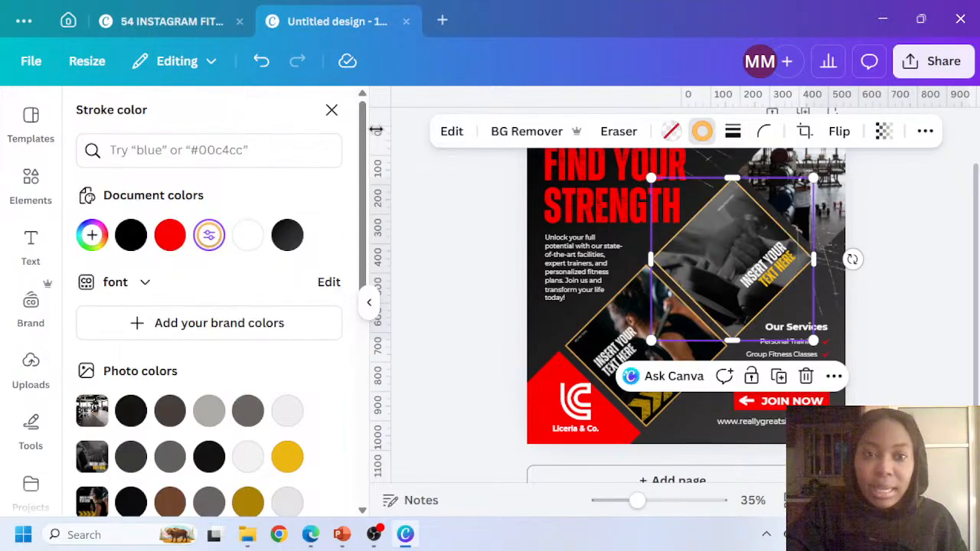
click(331, 109)
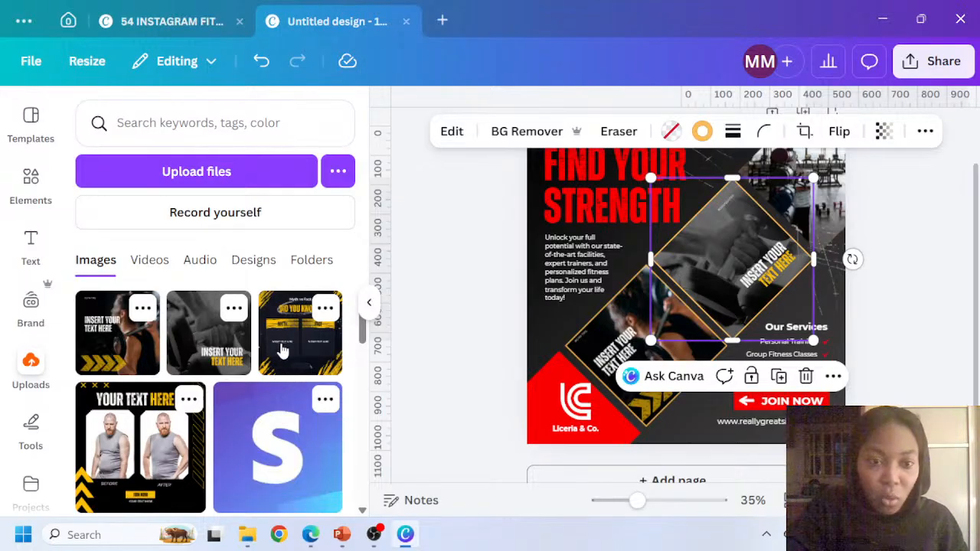
Place the uploaded "Did You Know?" image in the upper-right diamond frame and rotate it to -45°
click(283, 350)
drag(693, 287, 814, 175)
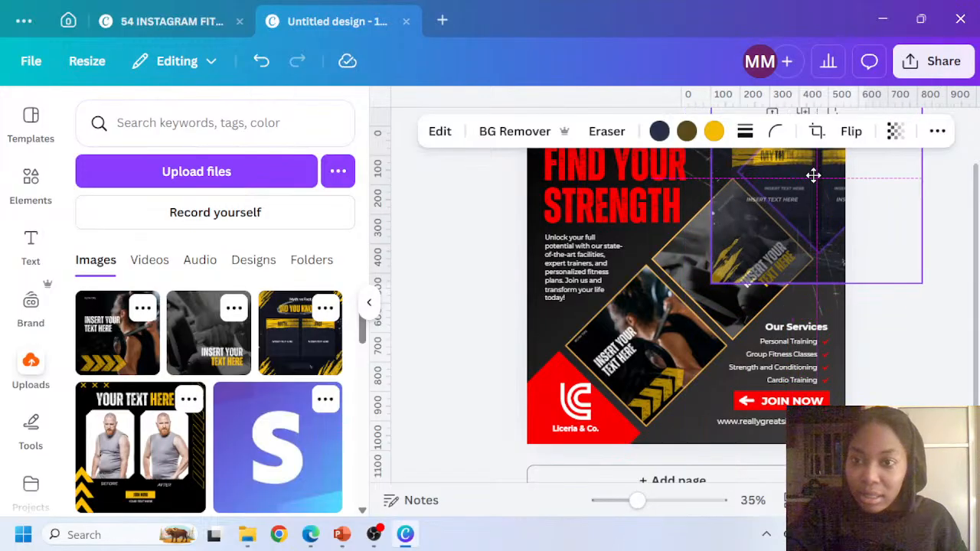
double_click(808, 188)
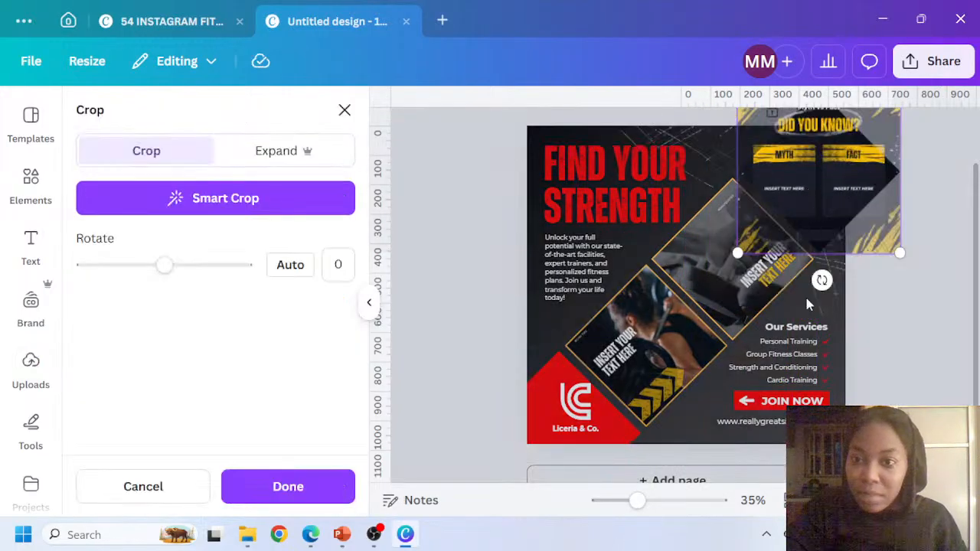
drag(821, 280, 911, 268)
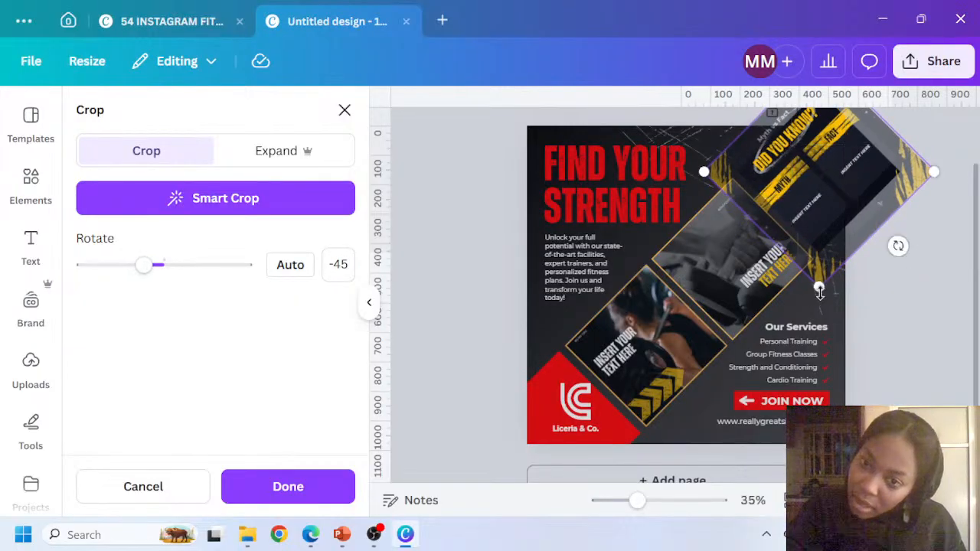
Scale down and reposition the "Did You Know?" image inside the upper-right diamond frame, then apply the crop
drag(819, 289, 841, 240)
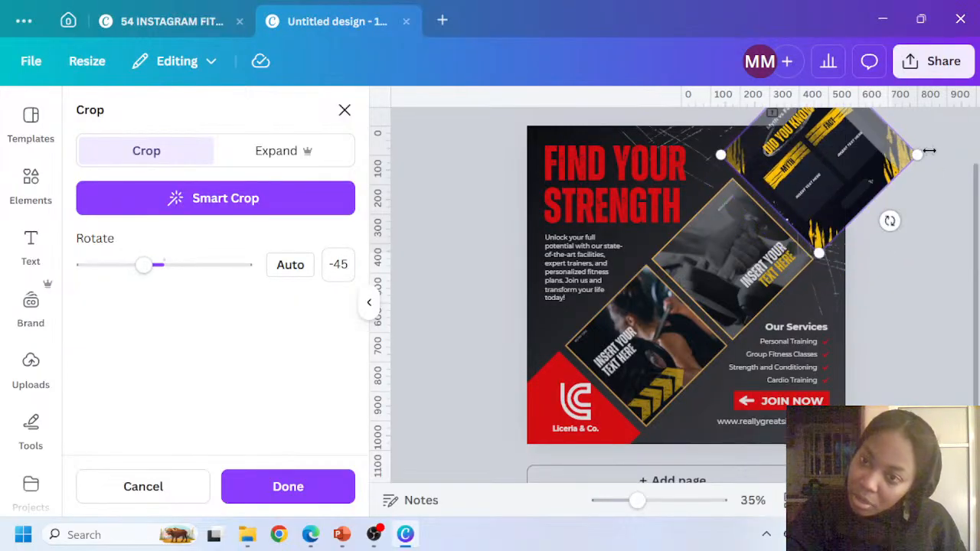
mouse_move(924, 150)
mouse_down()
mouse_move(880, 144)
mouse_move(913, 163)
mouse_up()
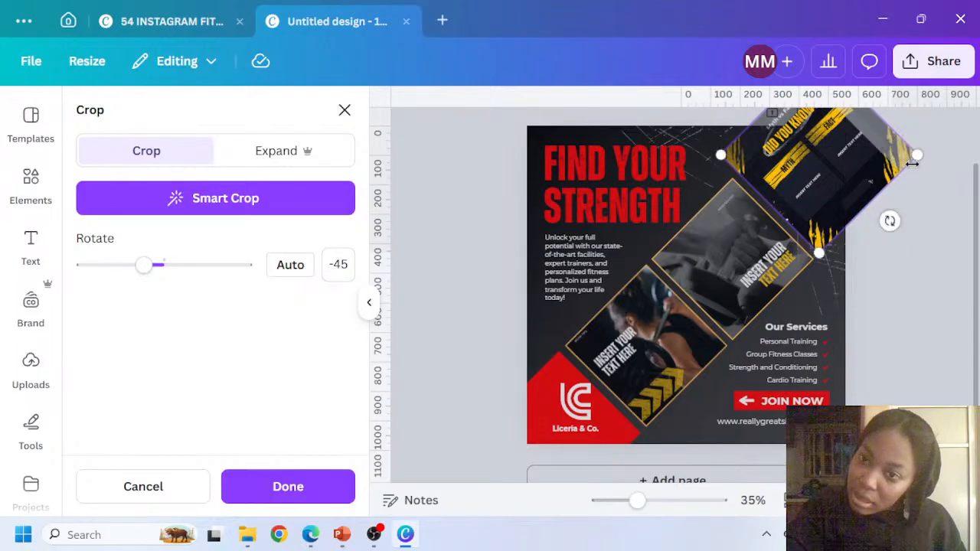
click(727, 154)
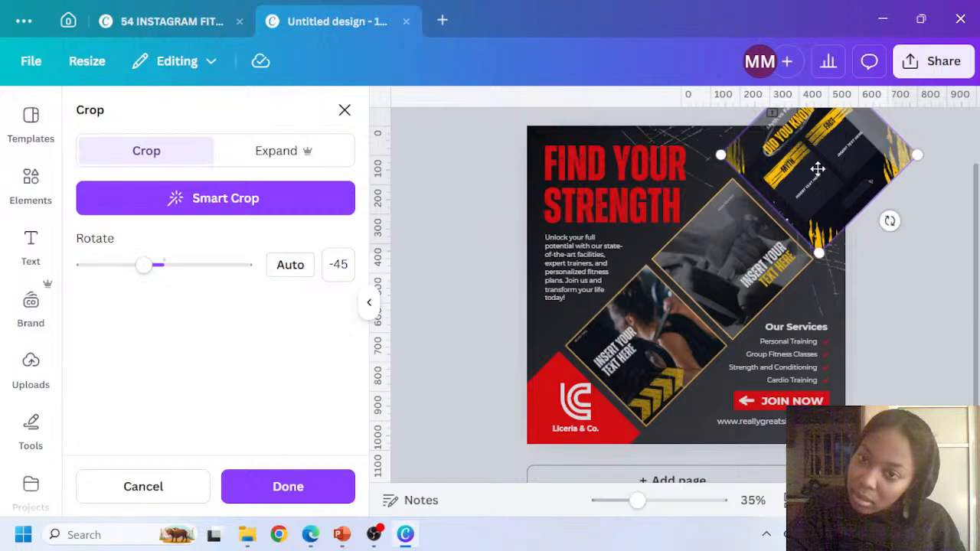
drag(818, 169, 785, 205)
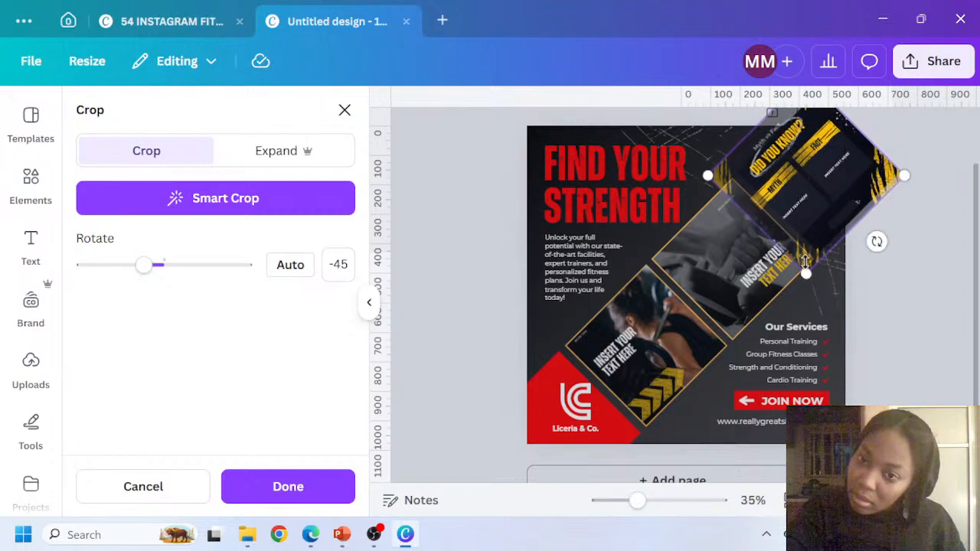
drag(805, 272, 805, 265)
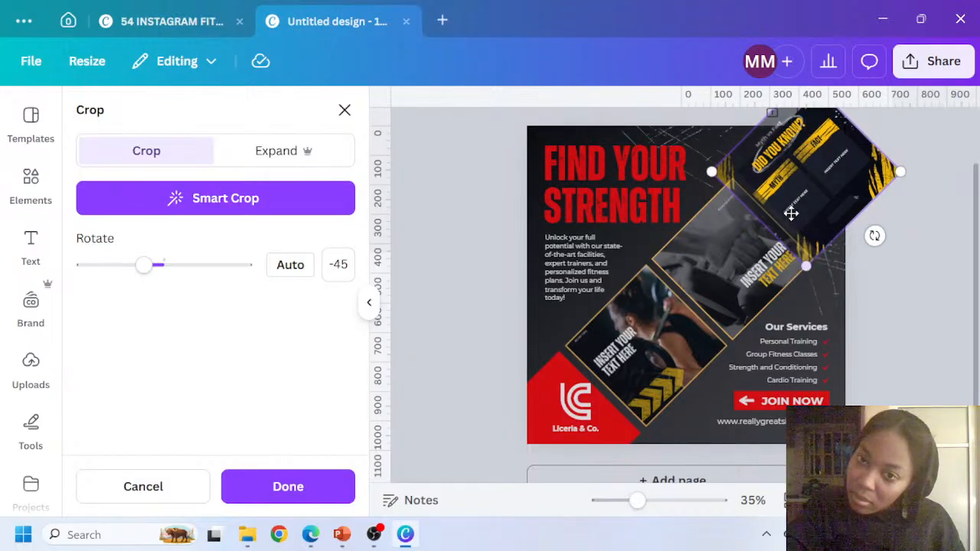
drag(797, 199, 812, 239)
drag(827, 278, 843, 261)
click(921, 254)
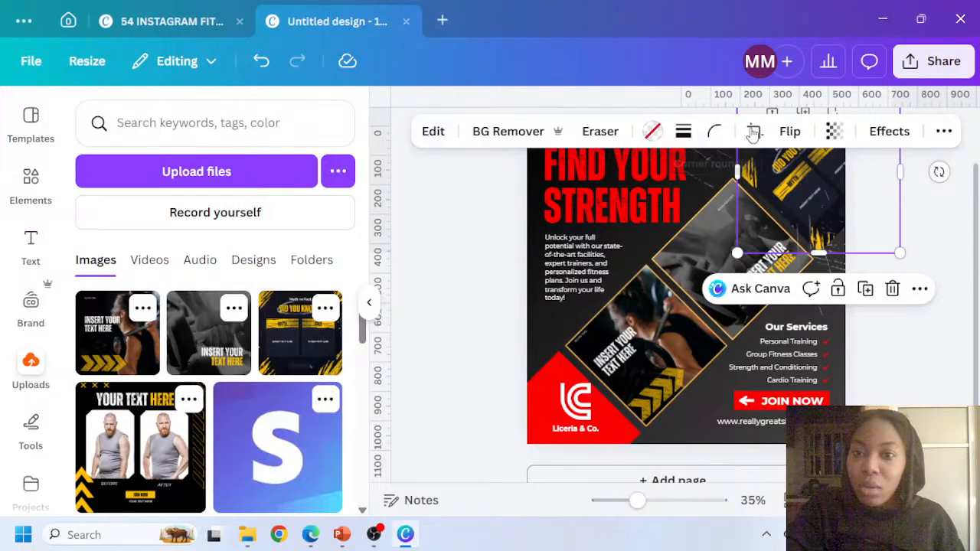
Add a solid stroke to the upper-right "Did You Know?" image in the light orange from the document colours
click(684, 134)
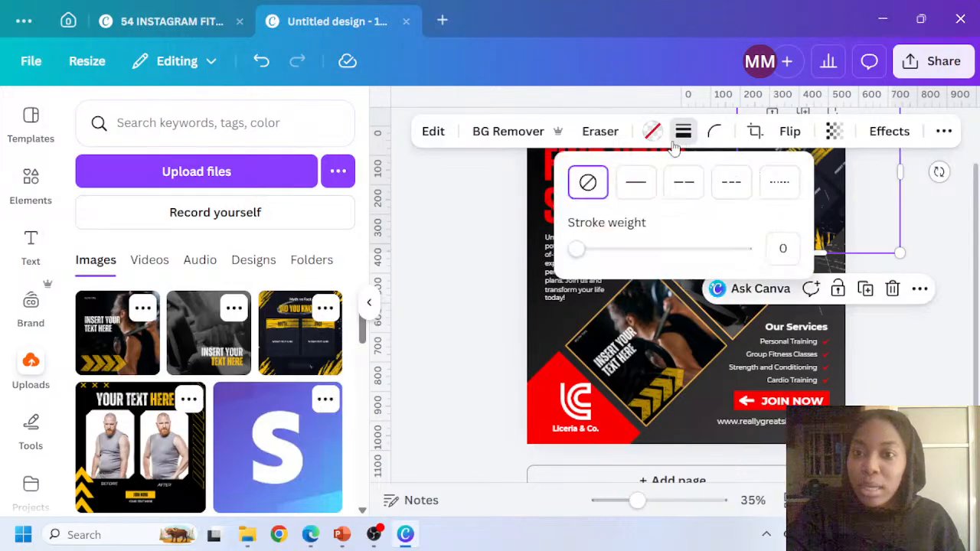
click(635, 182)
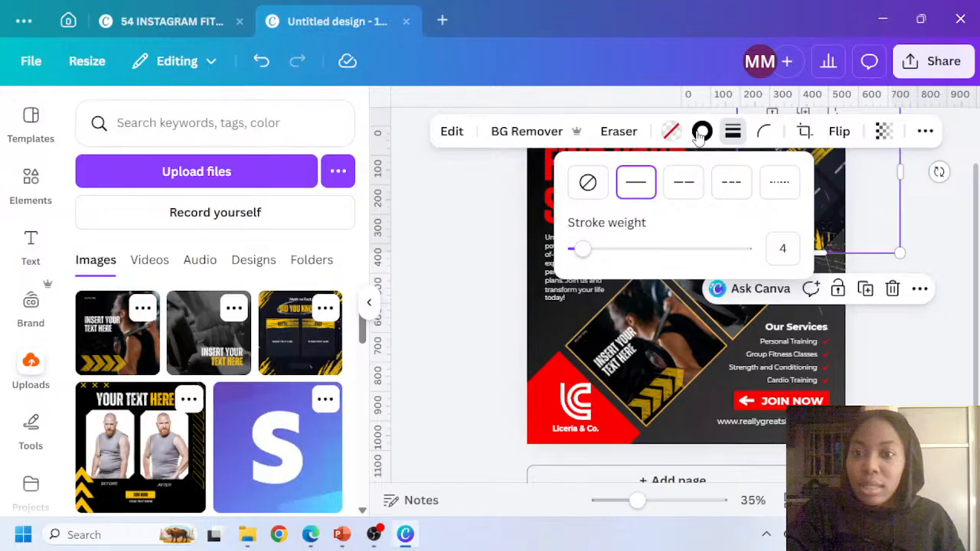
click(670, 131)
click(210, 234)
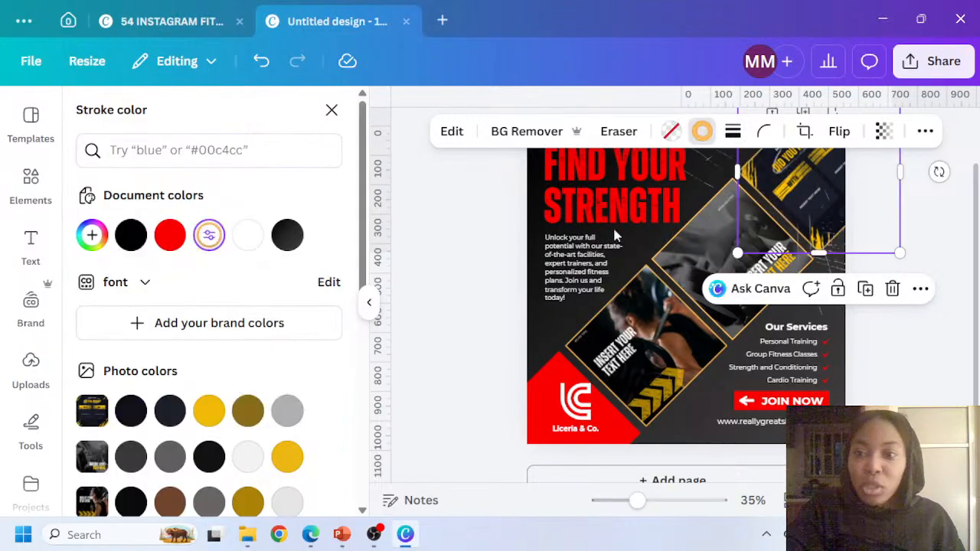
Add the uploaded before-and-after "Your Text Here" image to the cover and move it over the page's left half
click(30, 366)
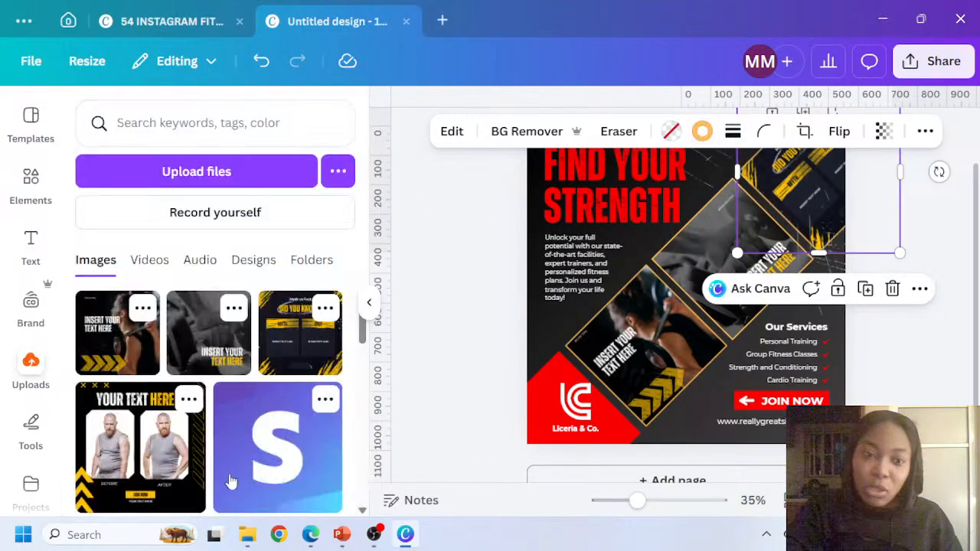
drag(140, 447, 533, 383)
drag(539, 326, 565, 269)
Delete the Liceria & Co. logo, its company name and the red shape in the cover's lower-left corner
click(554, 402)
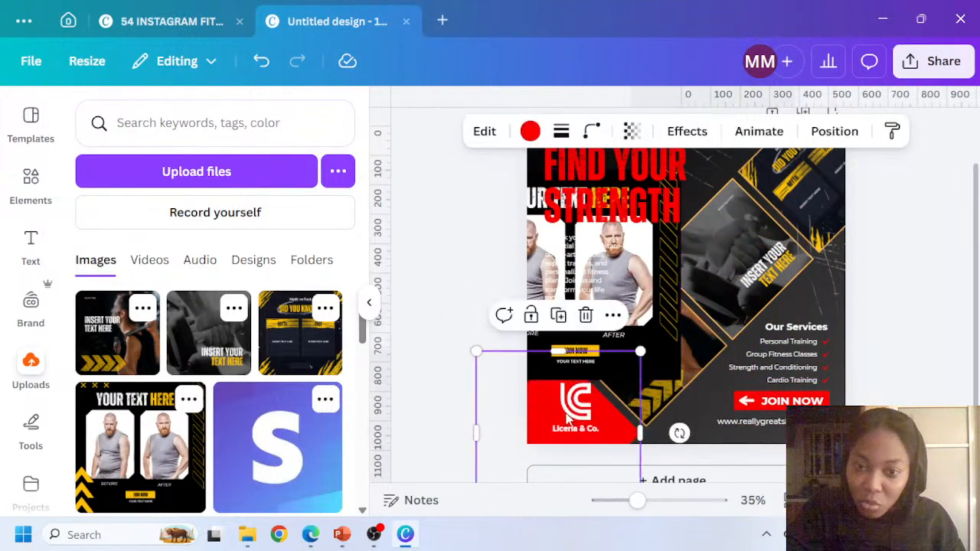
click(568, 421)
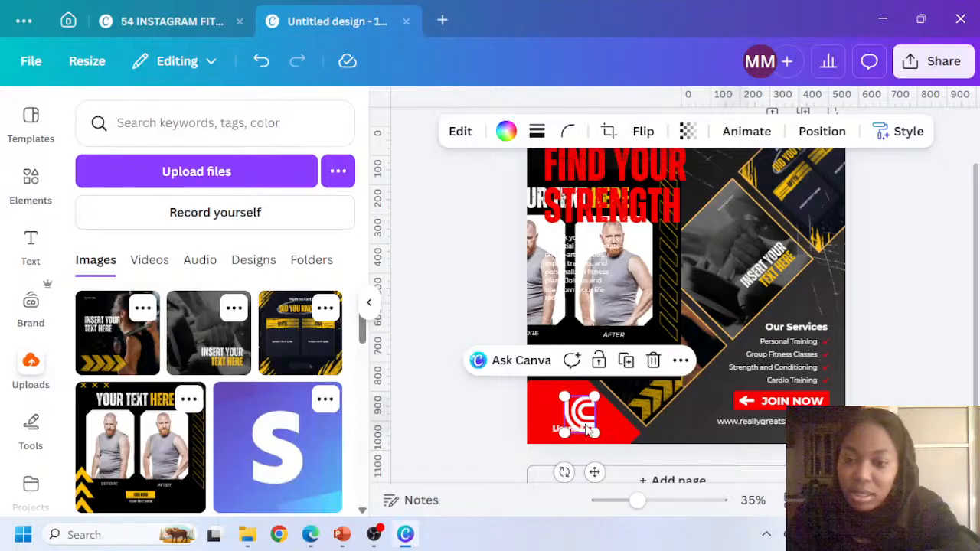
key(Delete)
click(580, 428)
click(579, 431)
key(Delete)
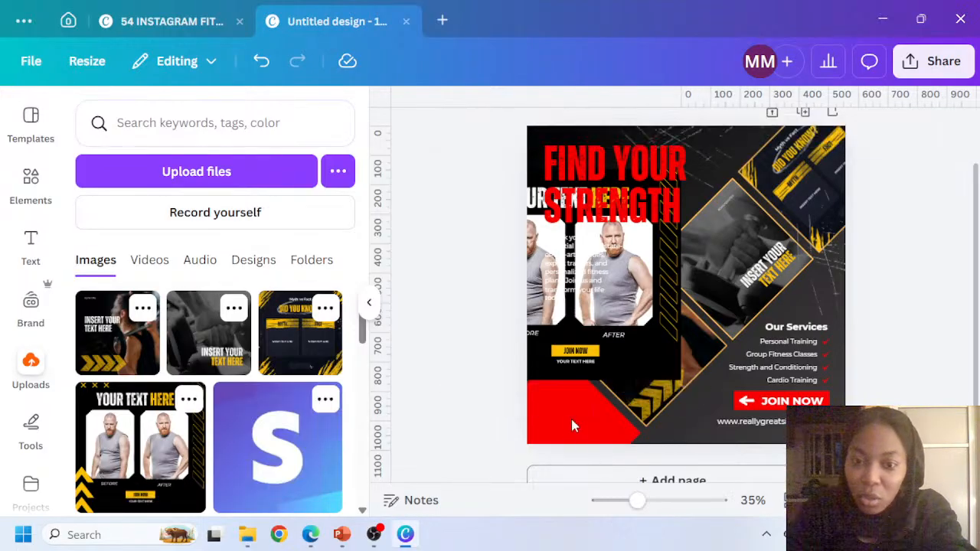
click(570, 426)
key(Delete)
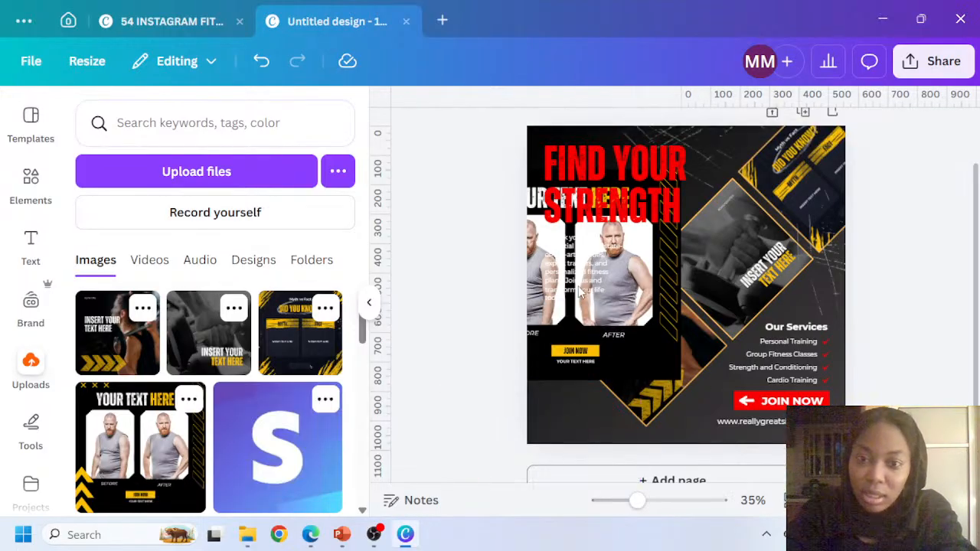
Rotate the before-and-after image to -45°, scale it down and position it as the diamond in the page's lower-left corner
click(638, 334)
click(635, 368)
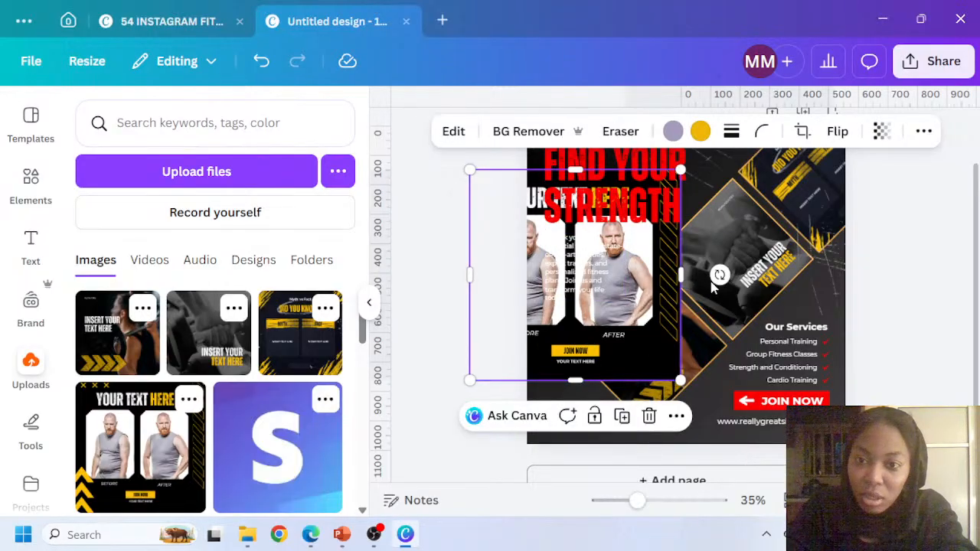
mouse_move(715, 278)
mouse_down()
mouse_move(767, 205)
mouse_move(735, 144)
mouse_up()
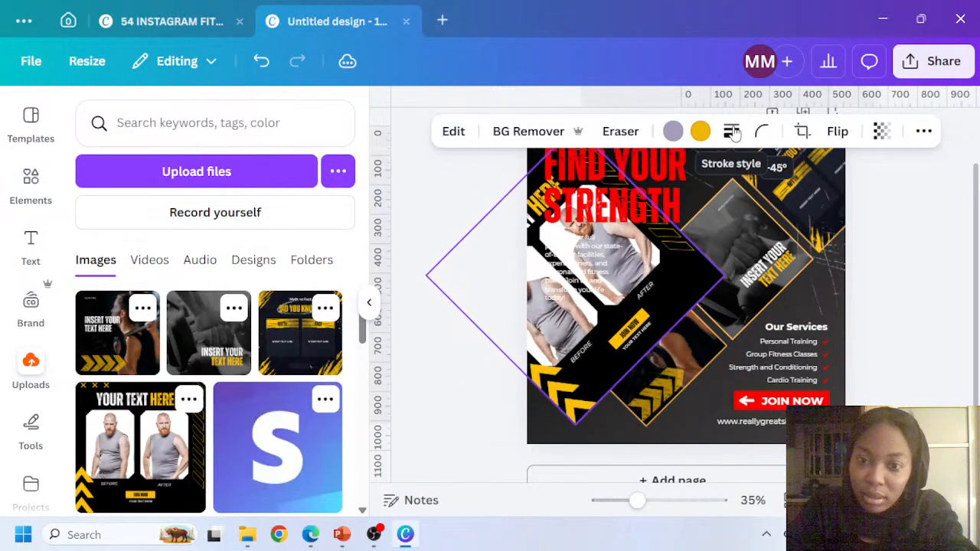
drag(674, 273, 779, 400)
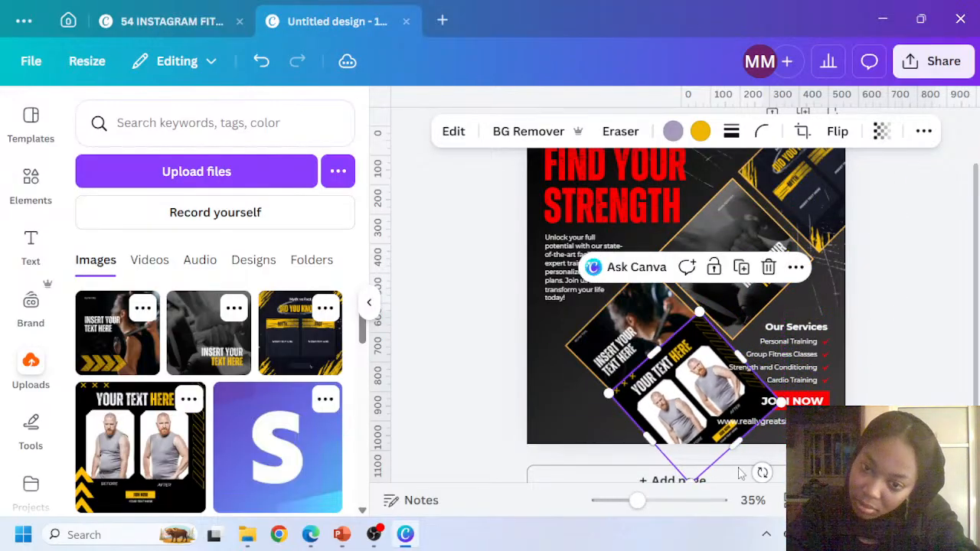
drag(764, 470, 764, 467)
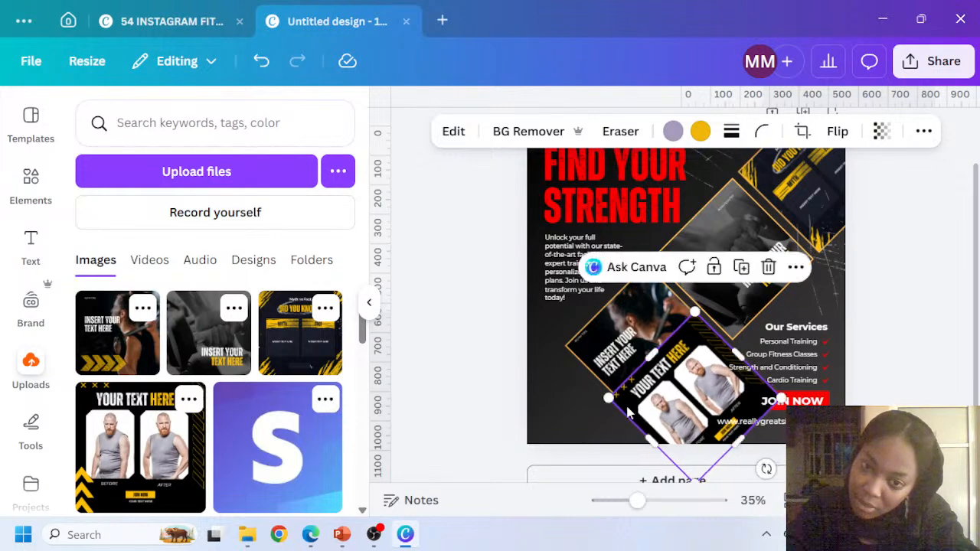
mouse_move(611, 398)
mouse_down()
mouse_move(636, 392)
mouse_move(621, 396)
mouse_up()
drag(690, 369, 560, 407)
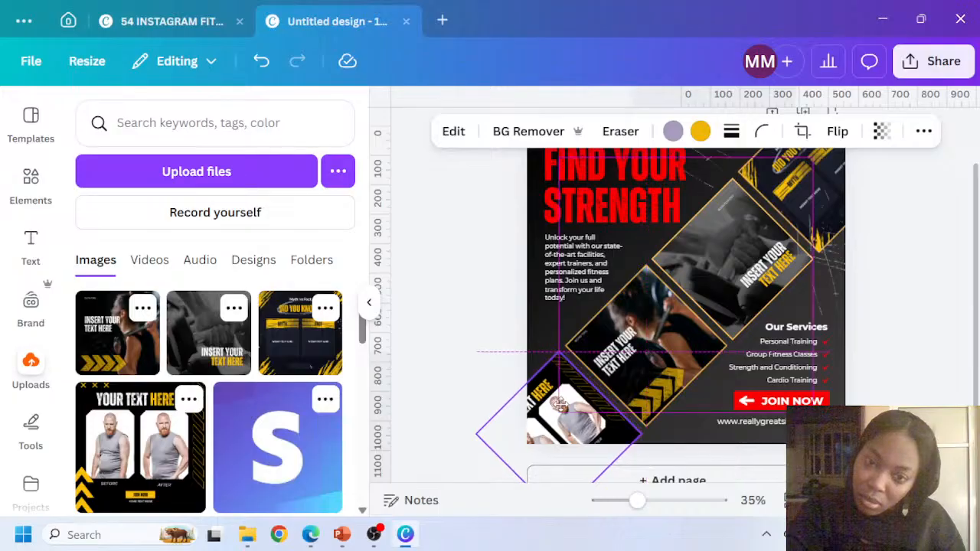
Add a solid stroke to the before-and-after diamond image in the light orange from the document colours
click(731, 131)
click(683, 183)
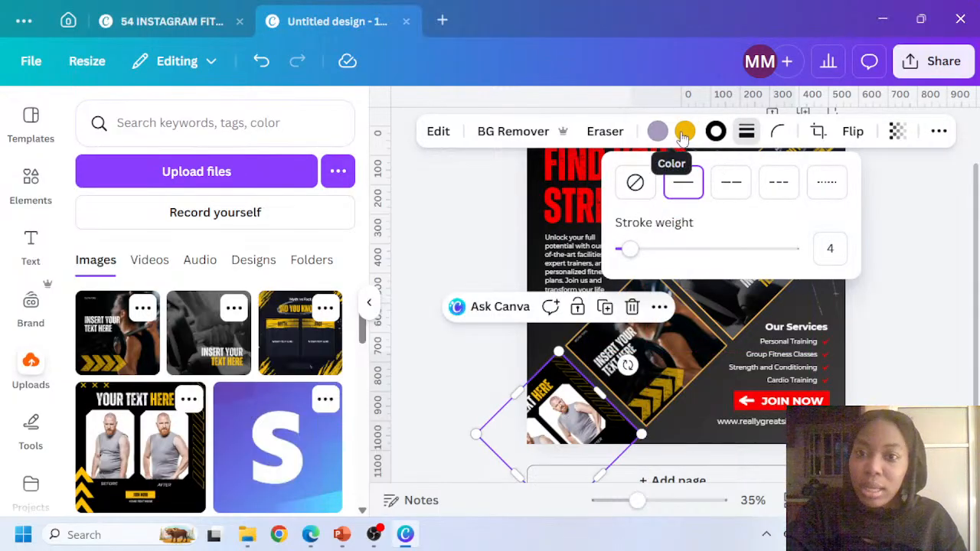
click(715, 131)
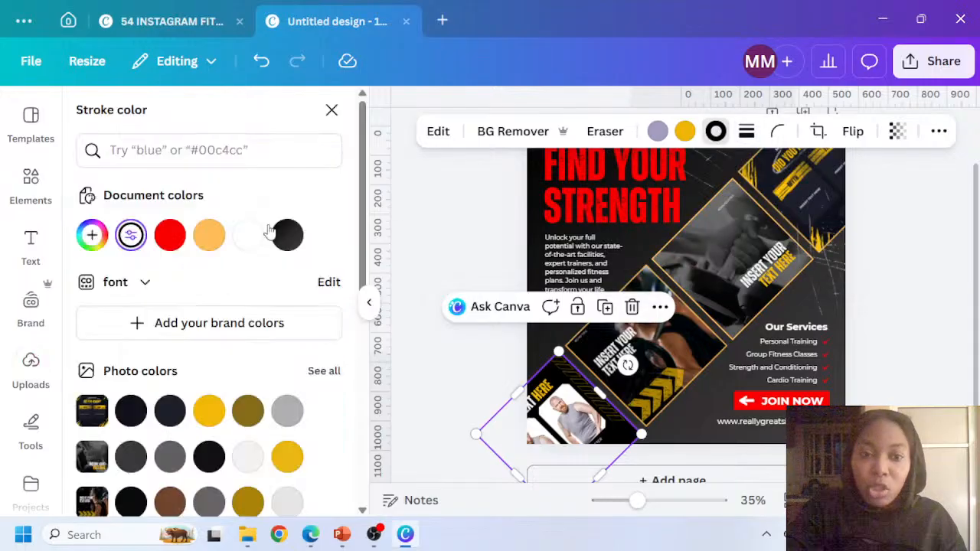
click(209, 237)
click(903, 246)
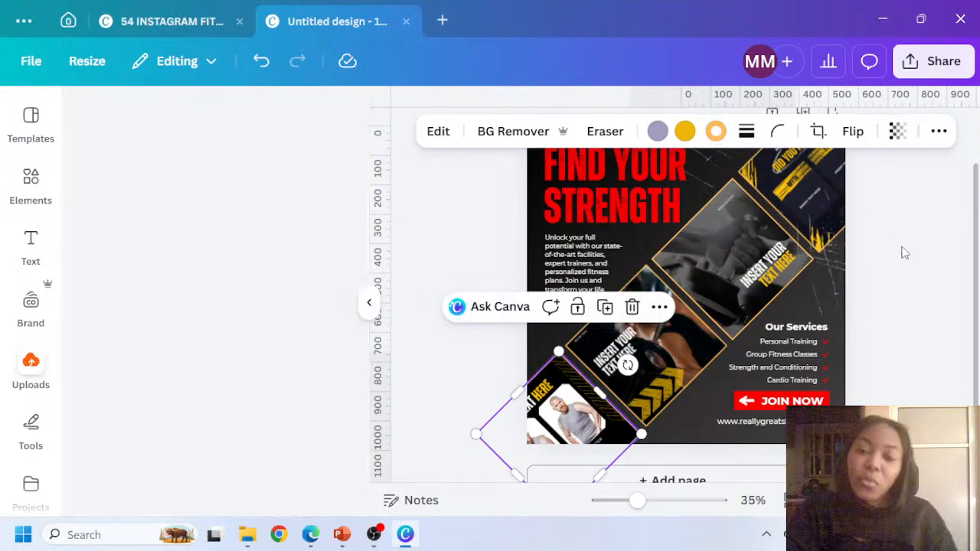
Replace the "FIND YOUR STRENGTH" heading with "54 INSTAGRAM FITNESS COACH TEMPLATES"
scroll(846, 297, up, 1)
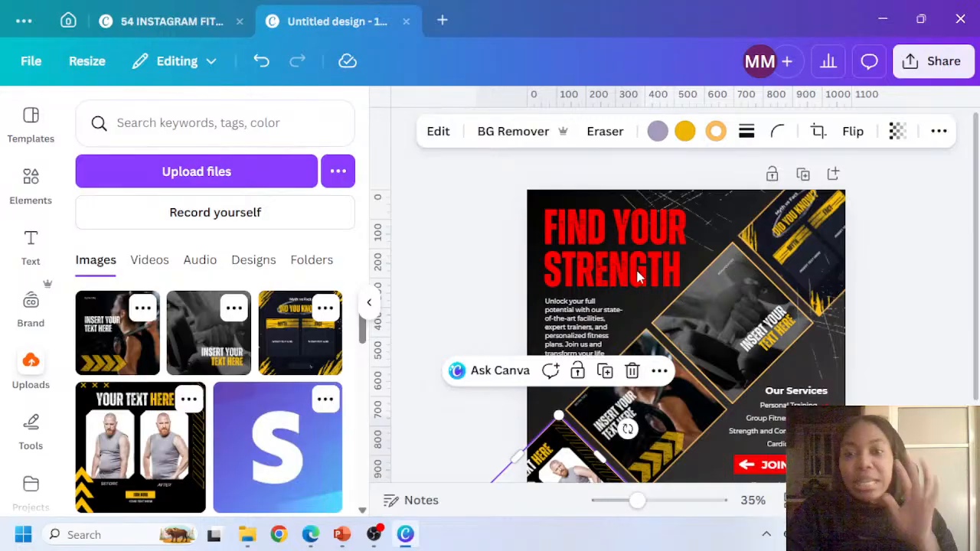
click(600, 242)
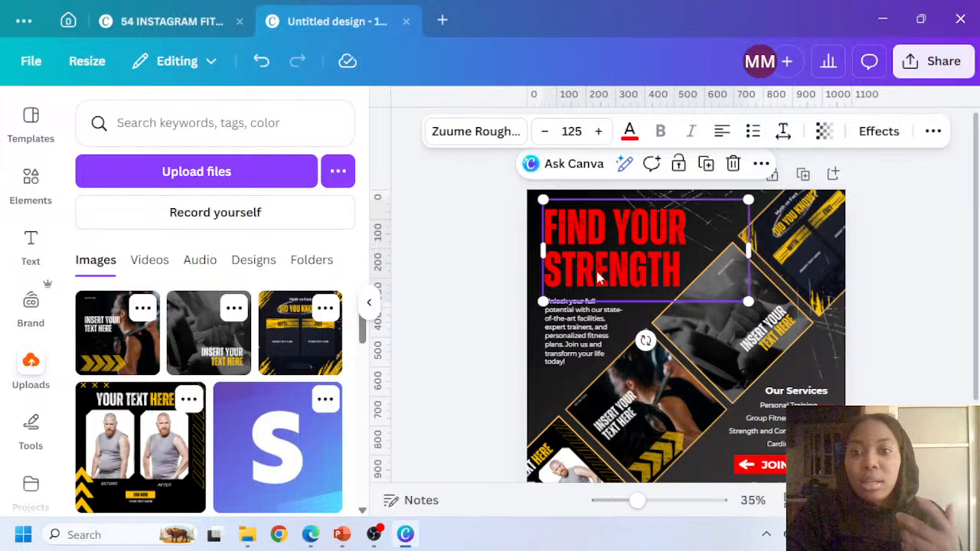
double_click(595, 244)
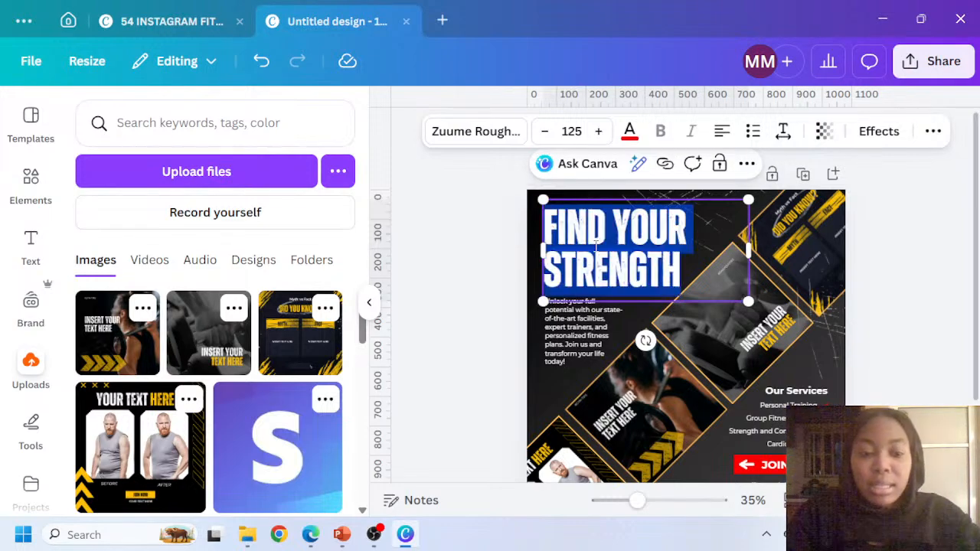
text(54 I)
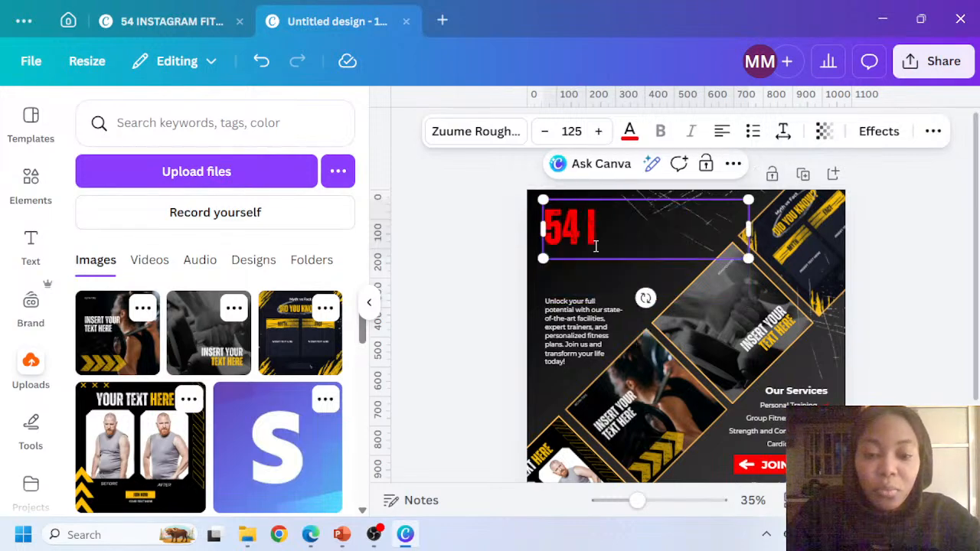
text(NSTAGRAM)
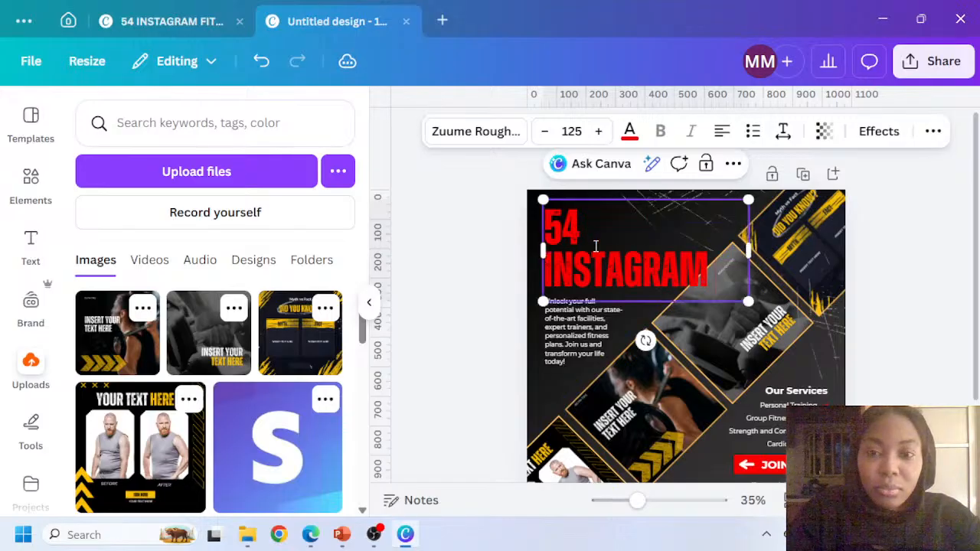
text( FI)
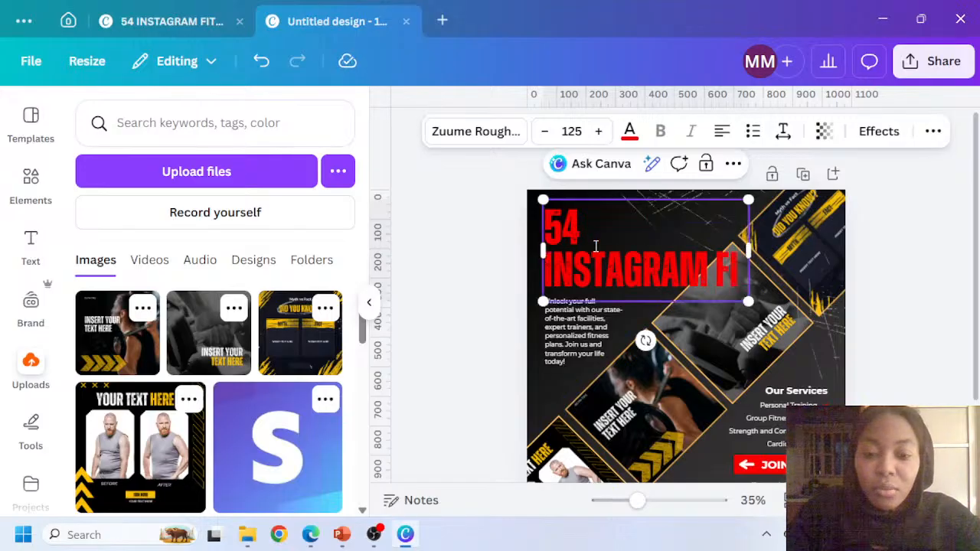
text(TNESS)
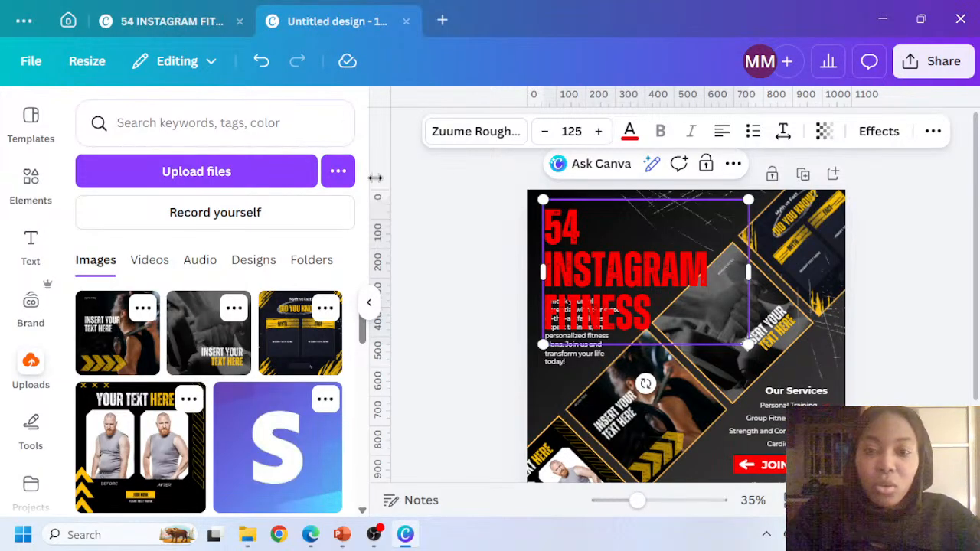
text(COA)
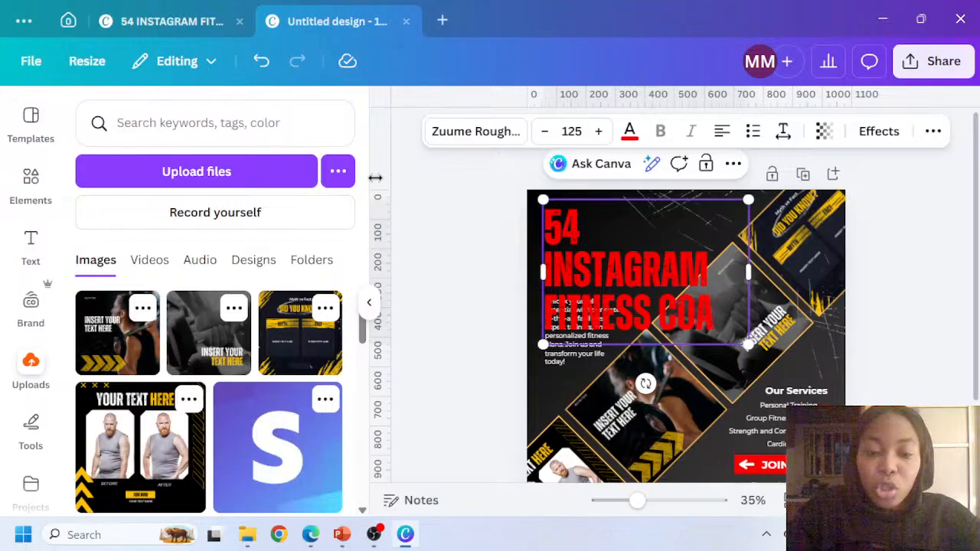
text(CH TEM)
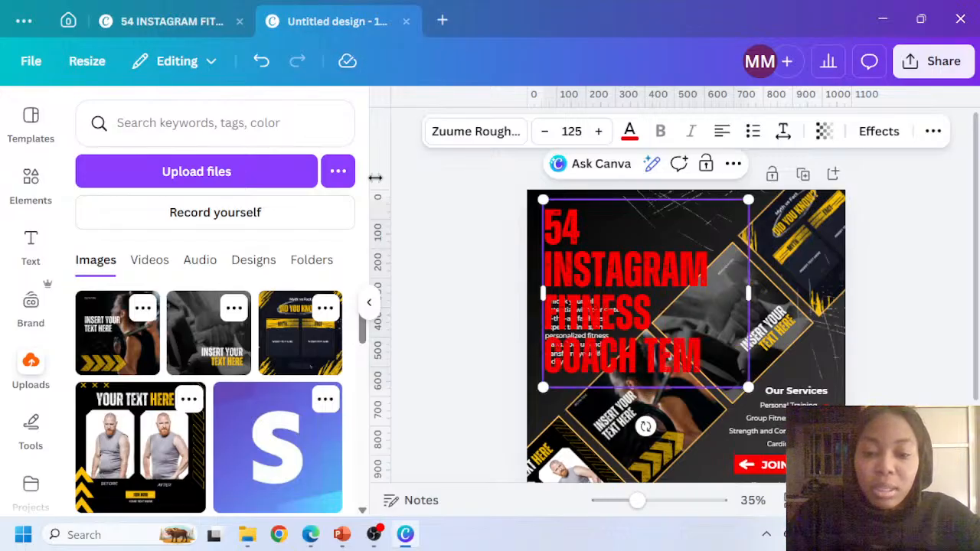
text(PLATES)
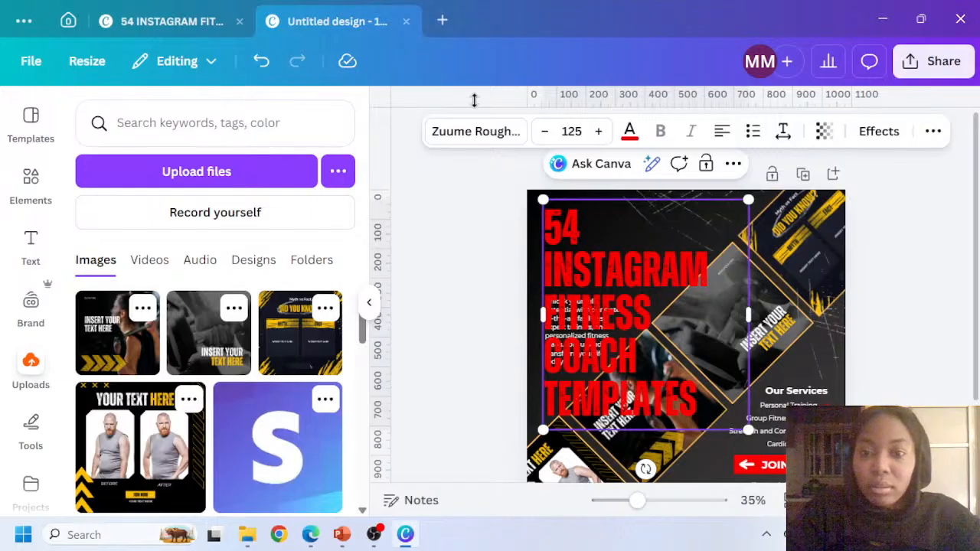
Shift the heading aside, delete the small "Unlock your full potential" paragraph behind it and move the heading back to the page's left edge
double_click(625, 207)
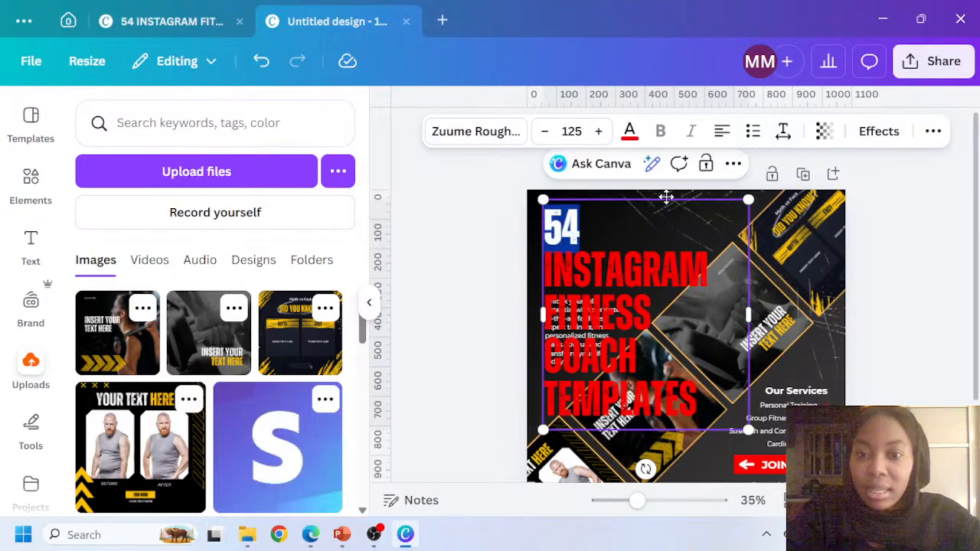
click(724, 232)
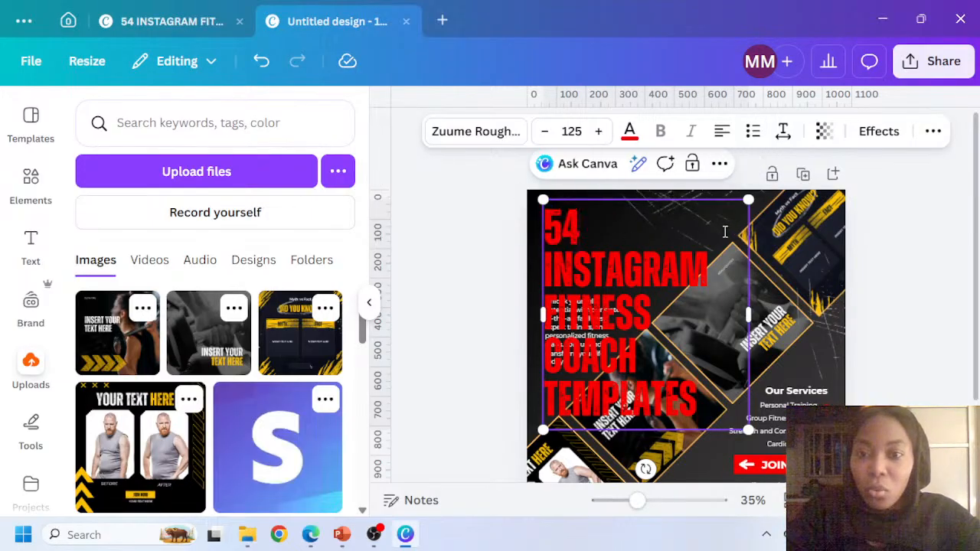
click(498, 236)
click(578, 223)
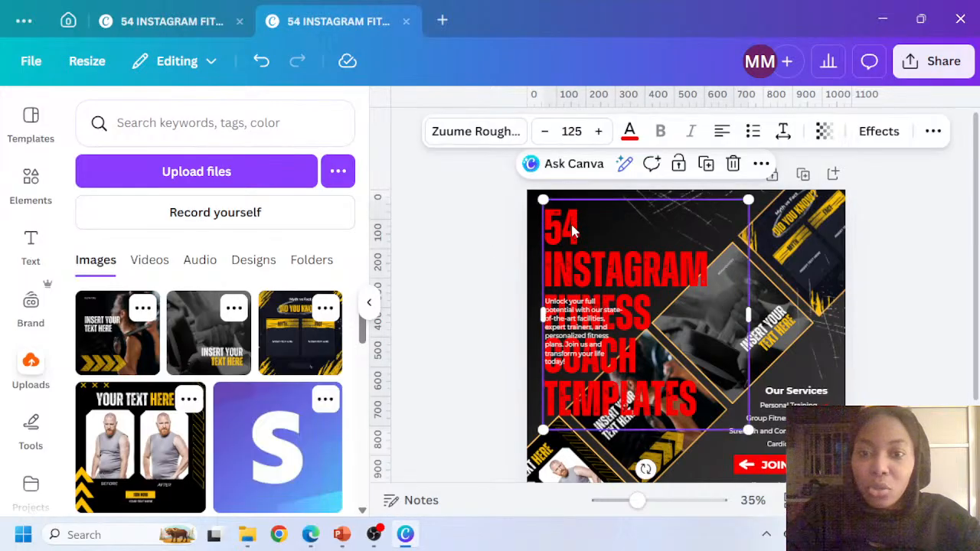
drag(578, 222, 624, 223)
click(551, 325)
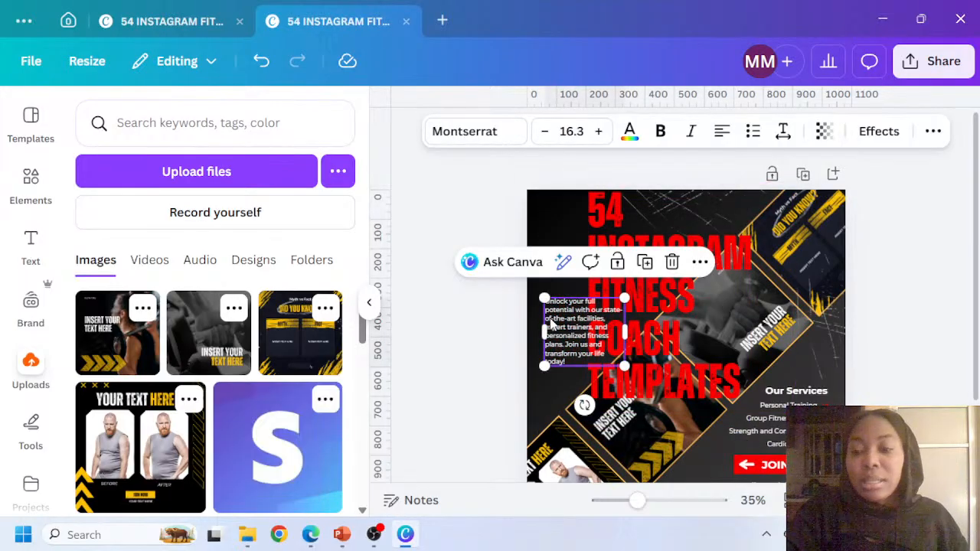
key(Escape)
click(622, 304)
drag(624, 303, 576, 314)
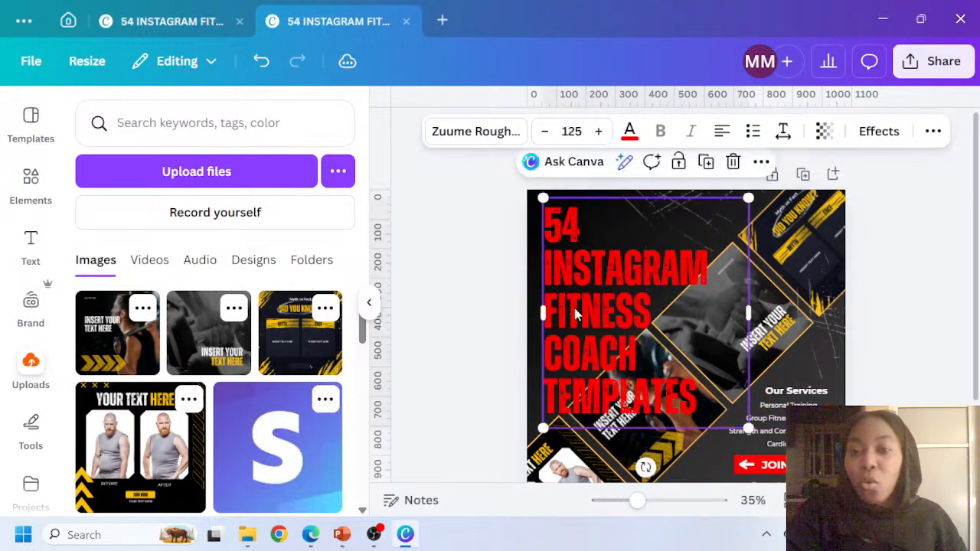
Recolour the heading in the document's light orange and widen its text box so the title wraps onto three lines
click(629, 131)
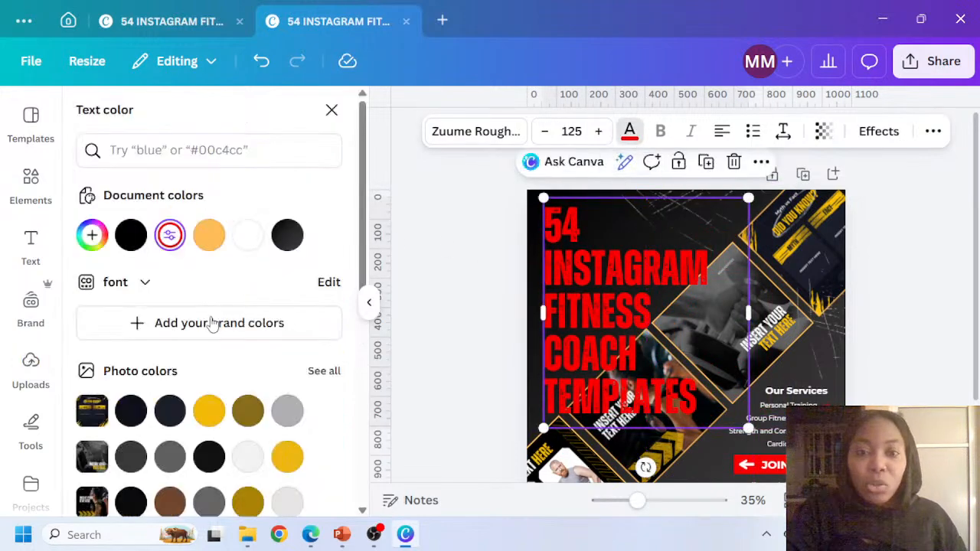
click(208, 237)
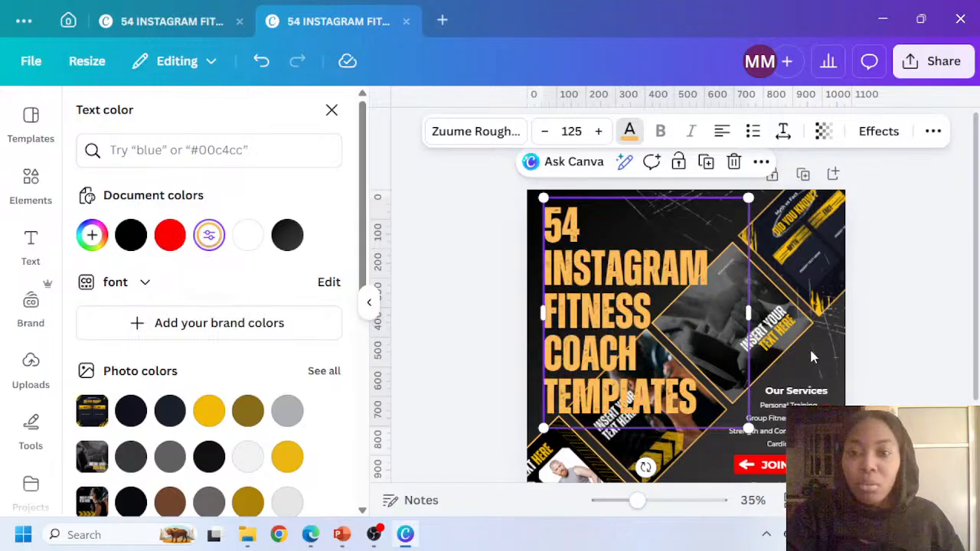
mouse_move(751, 308)
mouse_down()
mouse_move(778, 268)
mouse_move(794, 325)
mouse_move(770, 311)
mouse_up()
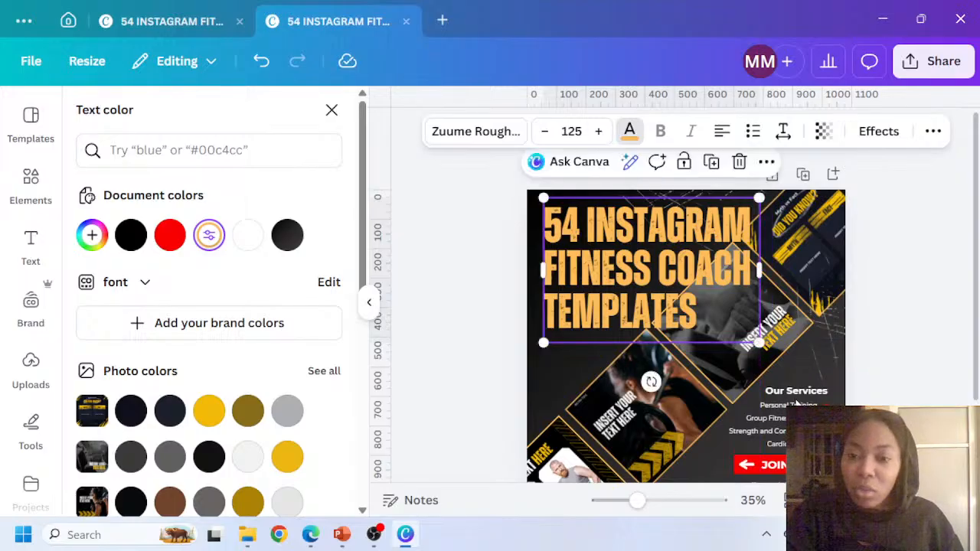
Delete the "Our Services" list, the JOIN NOW banner and the middle diamond image from the cover
click(739, 485)
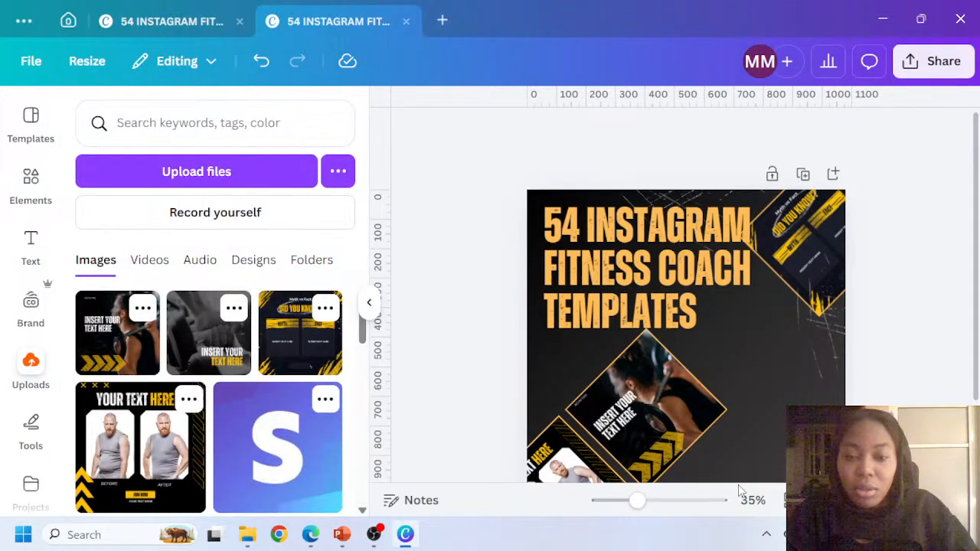
Undo the last deletion on the cover and delete only the "Our Services" heading
key(ctrl+z)
click(808, 393)
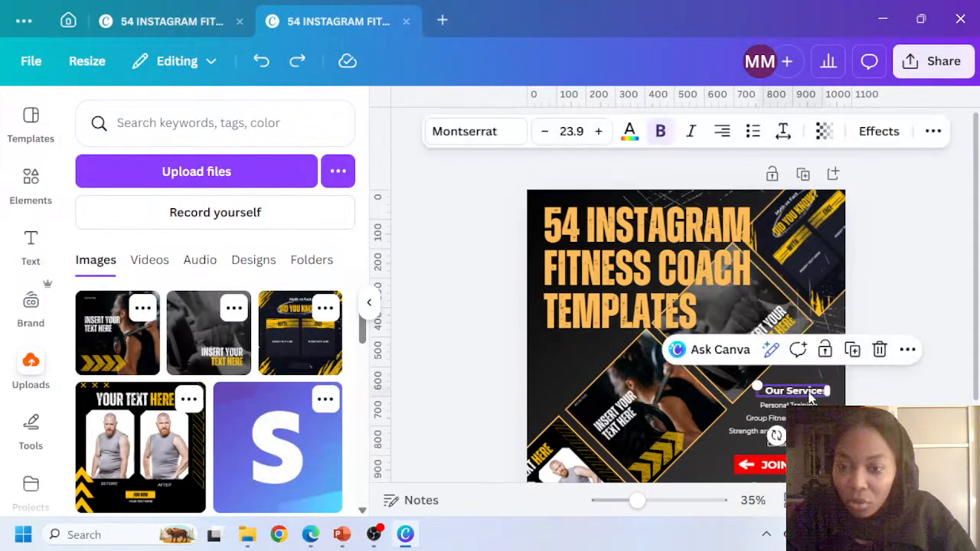
key(Delete)
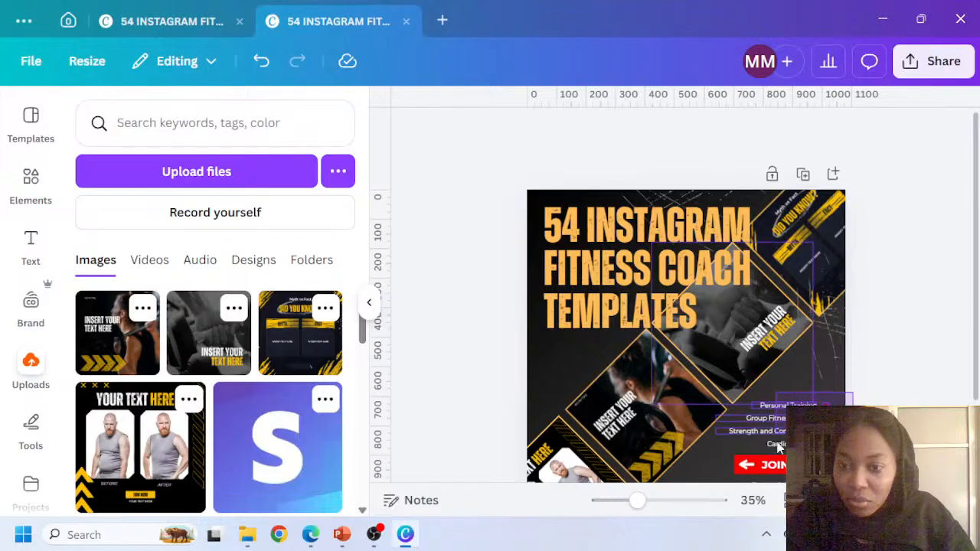
click(781, 474)
key(Delete)
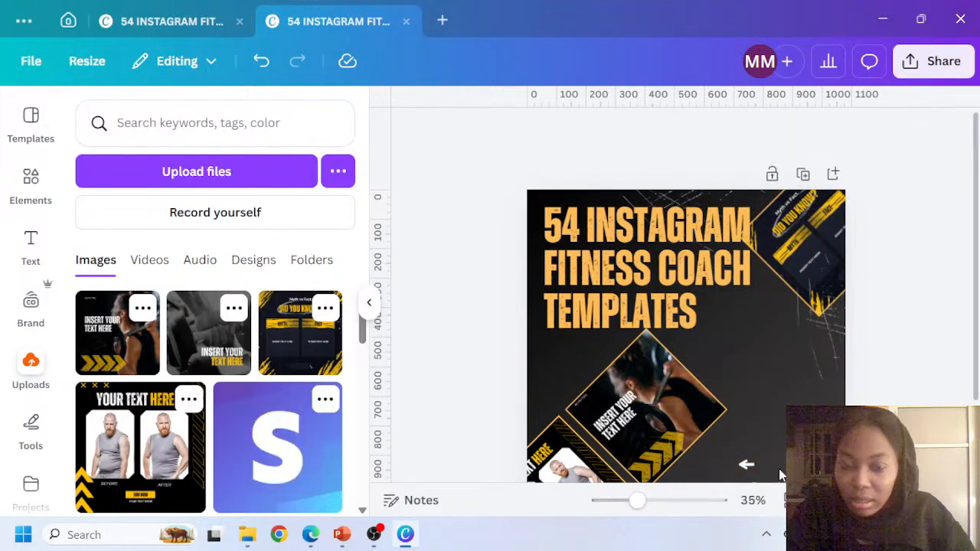
key(ctrl+z)
Delete the remaining service lines, from "Personal Training" down to the cardio line, keeping the middle diamond image
click(797, 406)
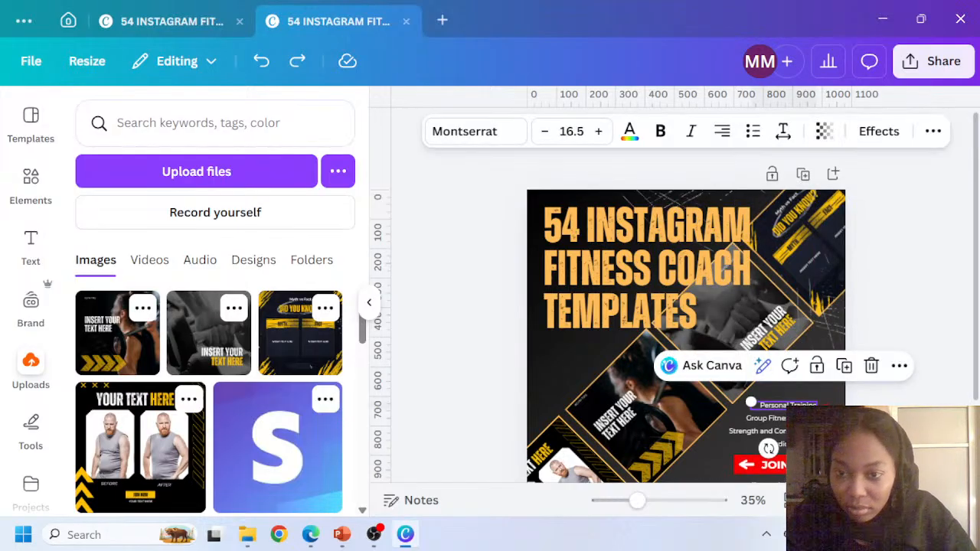
shift+click(797, 418)
key(Escape)
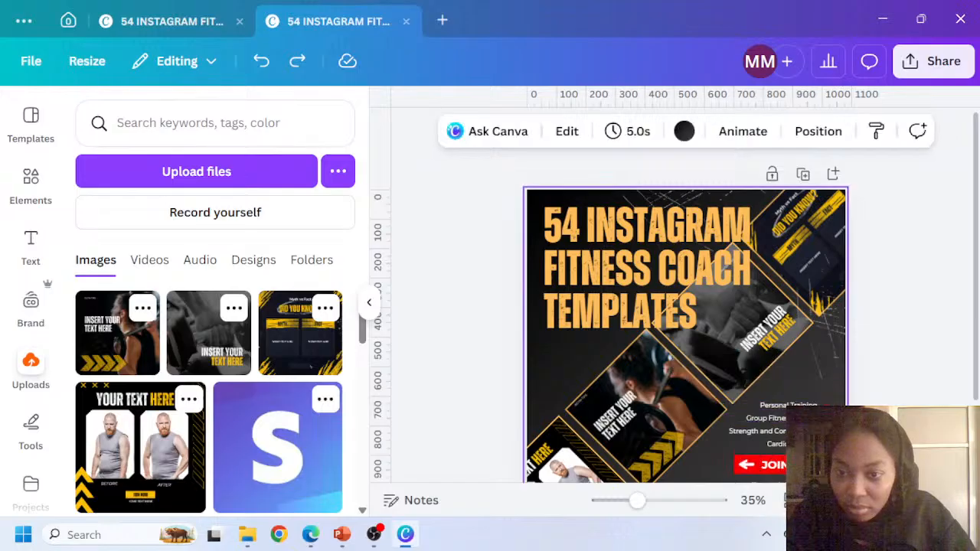
click(771, 431)
shift+click(765, 418)
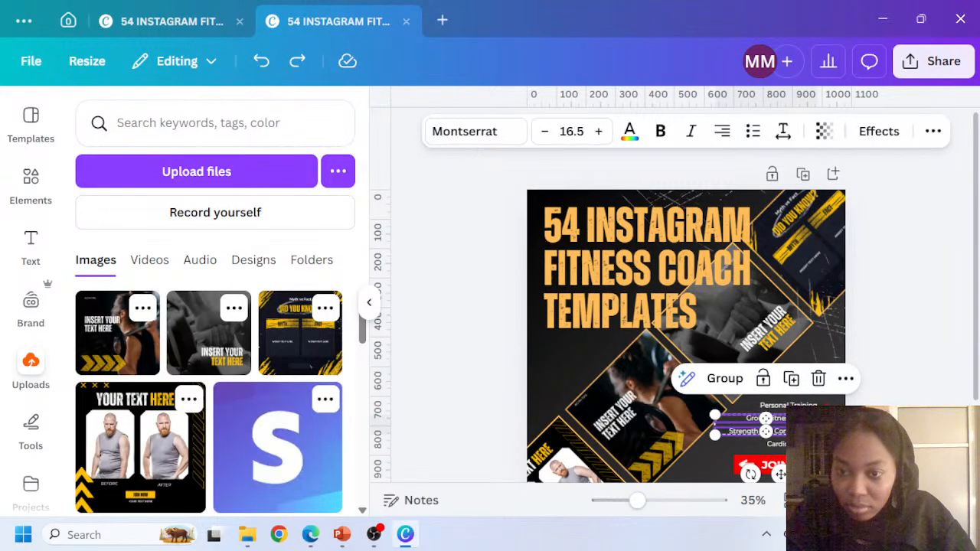
key(Delete)
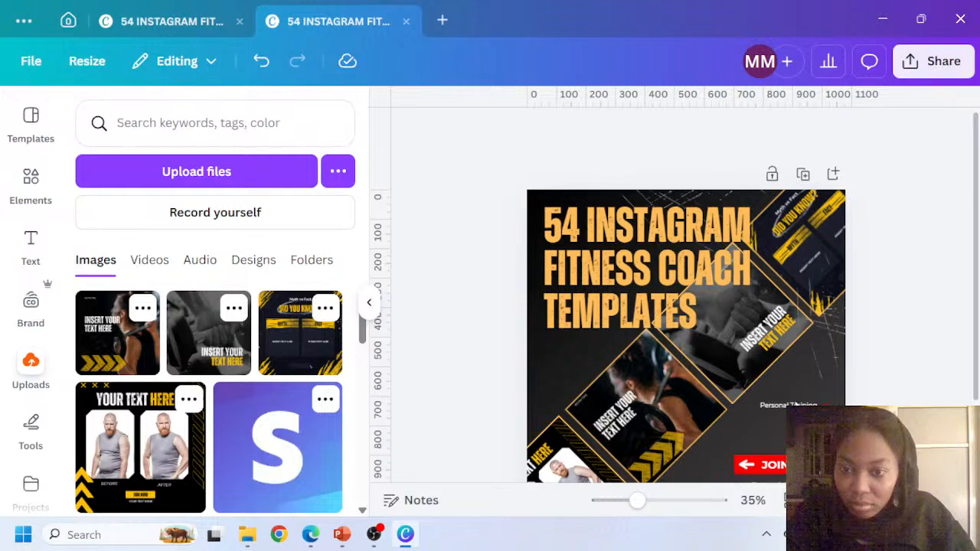
click(796, 404)
key(Delete)
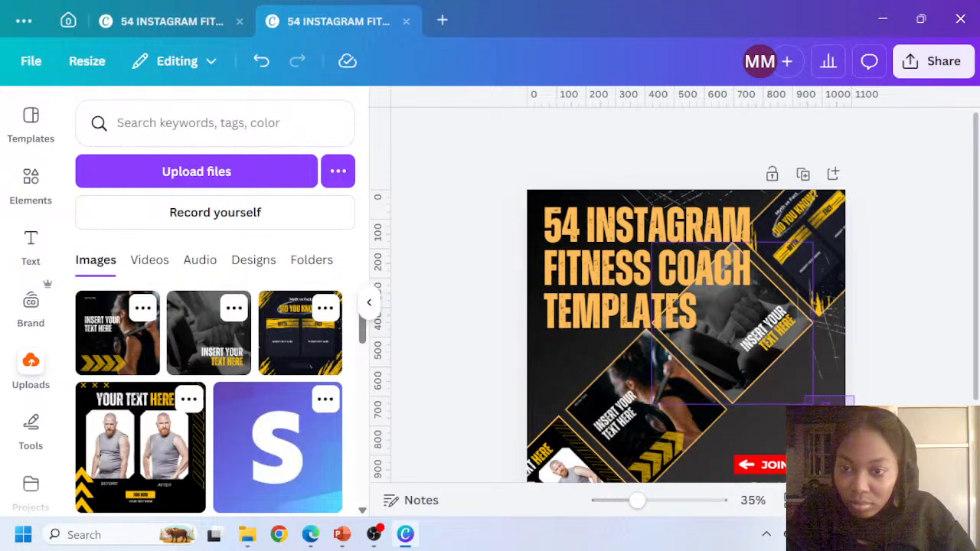
Delete the red JOIN NOW banner and the white arrow that sits on it
click(761, 465)
key(Delete)
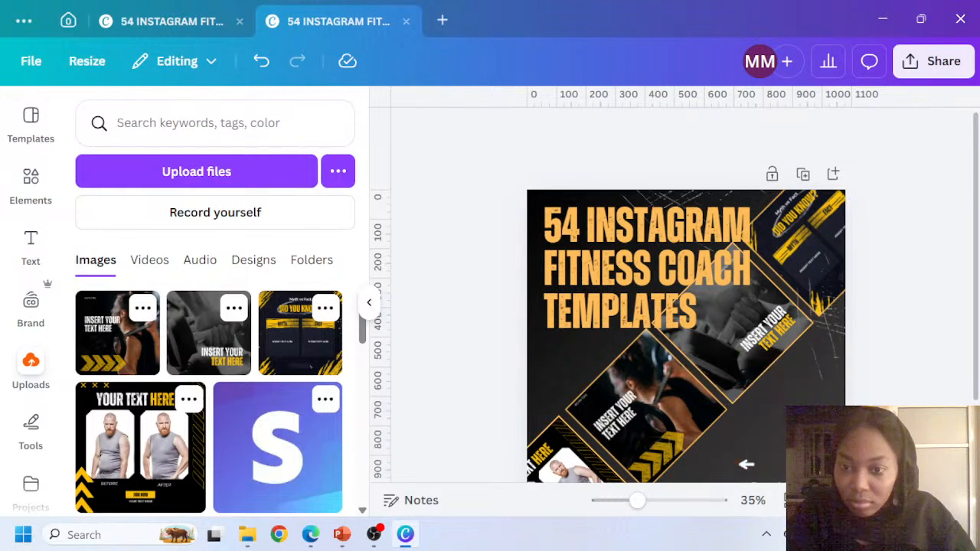
click(745, 464)
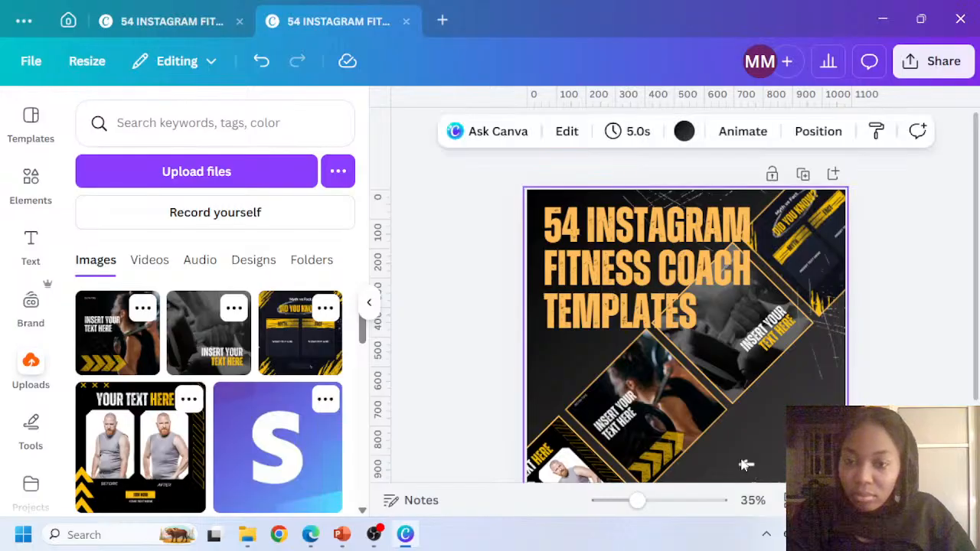
click(743, 463)
key(Delete)
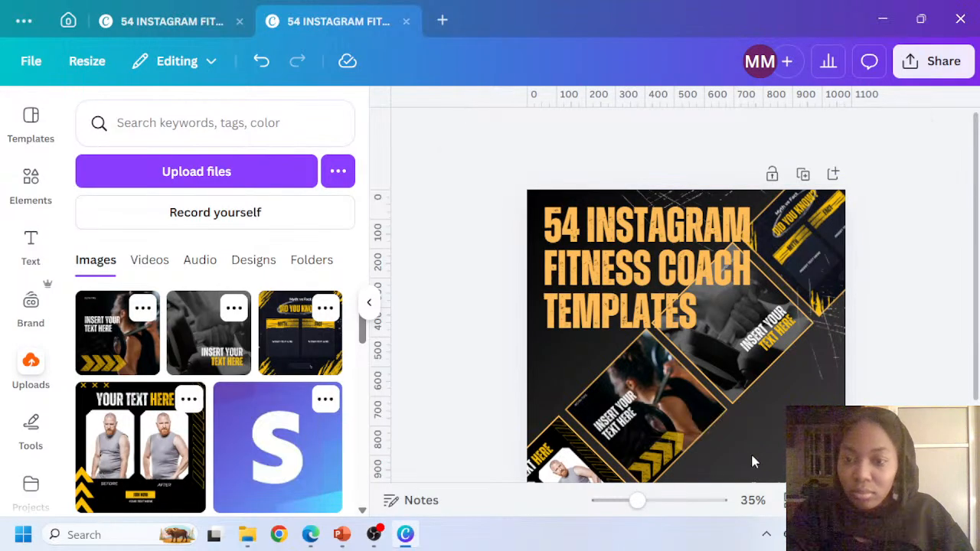
Delete the leftover small items, including the globe icon, in the page's lower-right corner
scroll(752, 460, down, 2)
click(810, 401)
key(Delete)
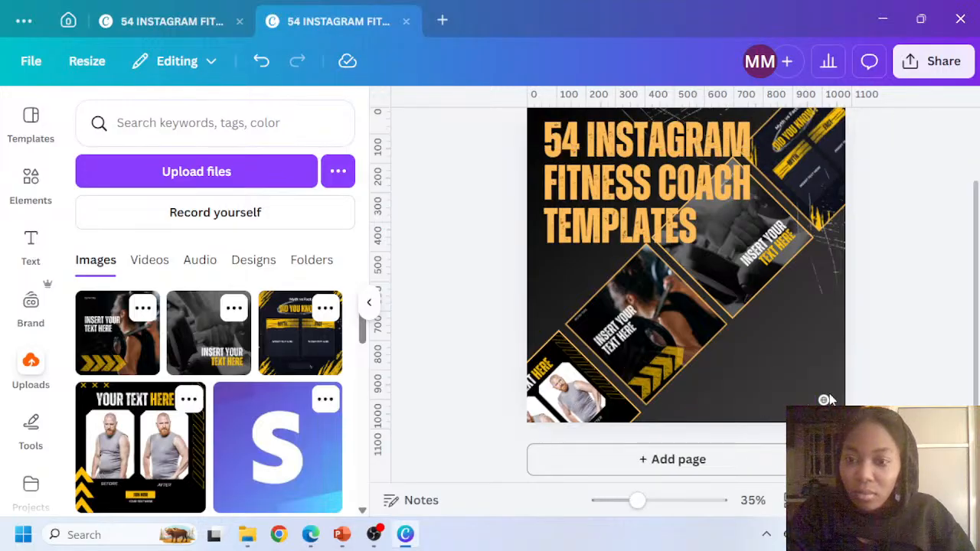
click(827, 400)
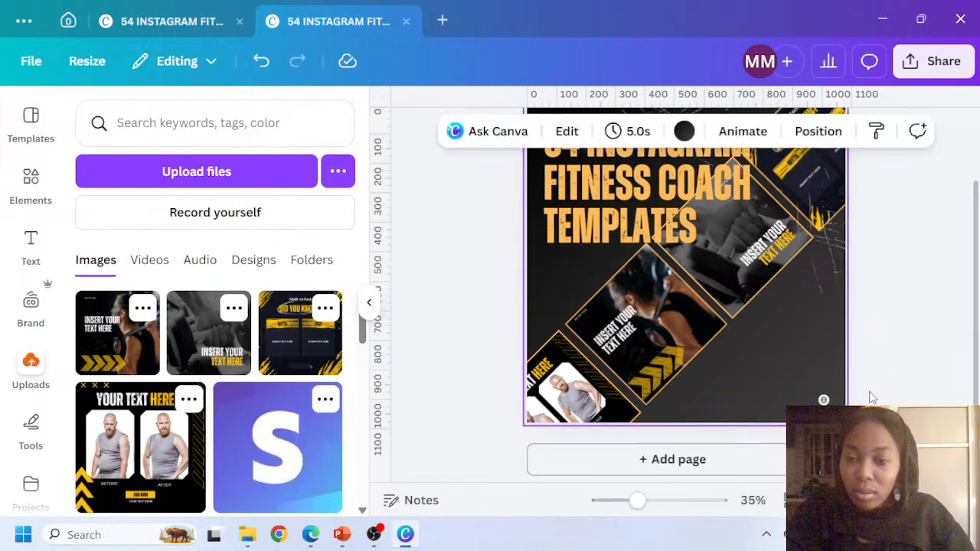
click(825, 399)
key(Delete)
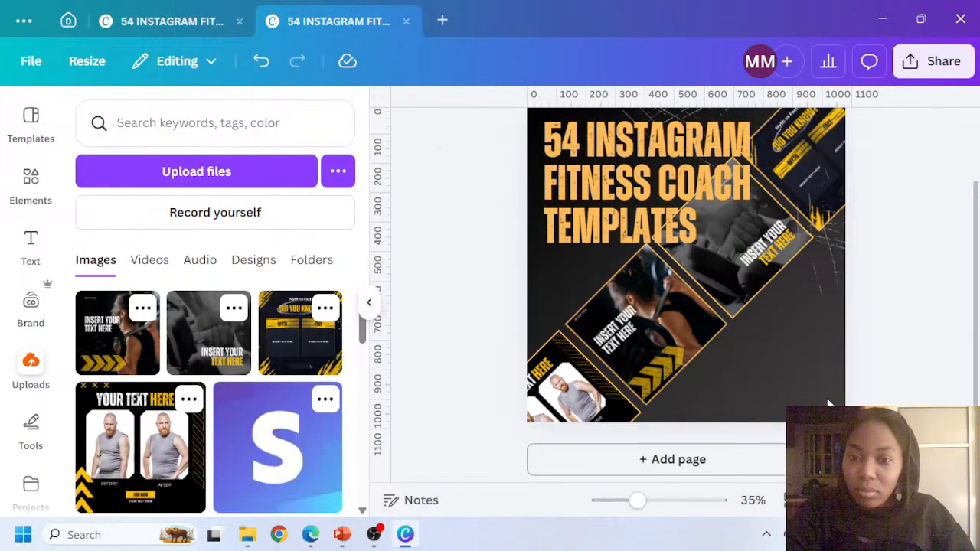
scroll(820, 389, up, 2)
scroll(798, 356, down, 2)
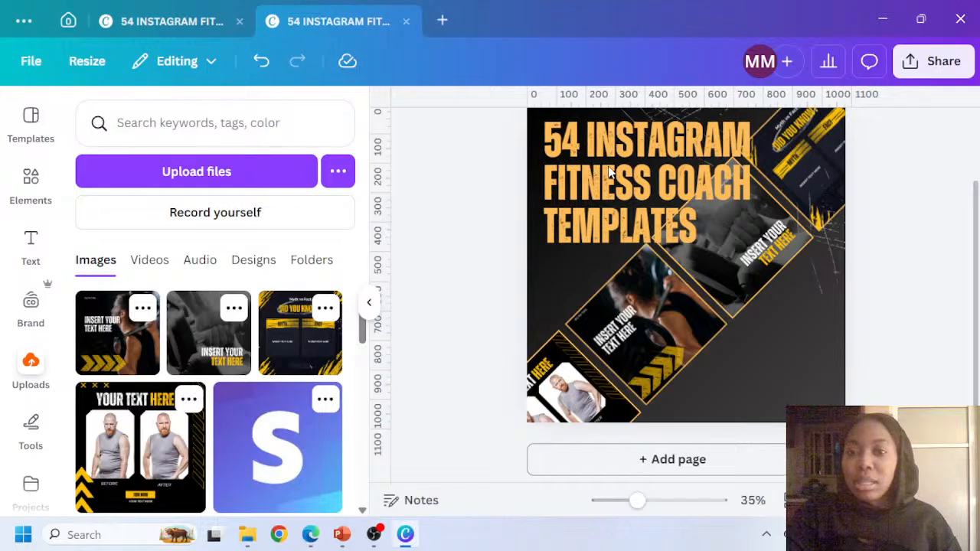
click(631, 331)
click(640, 342)
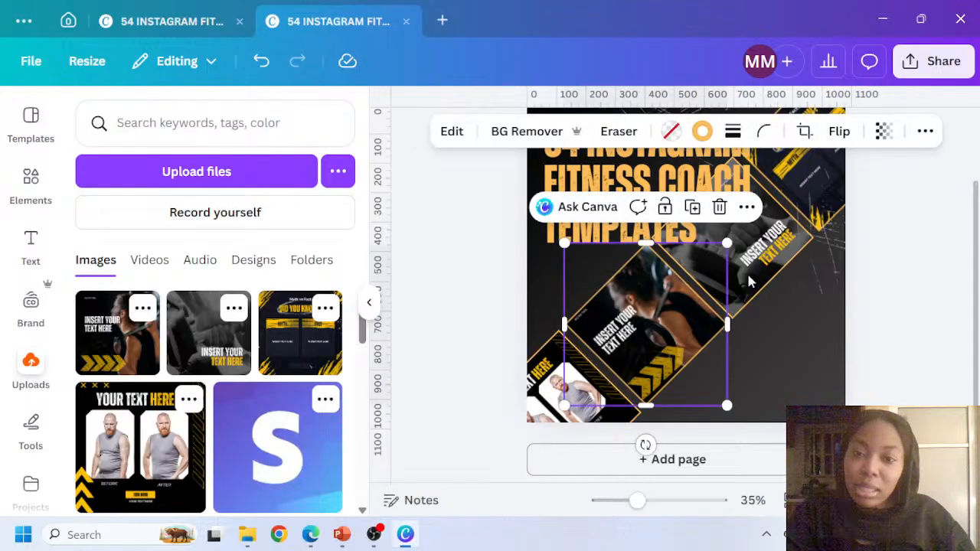
shift+click(551, 375)
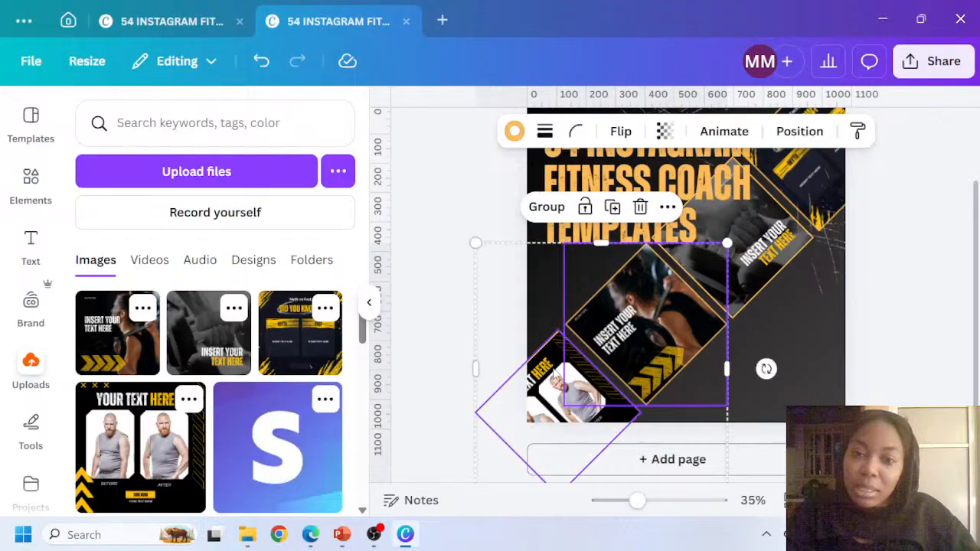
shift+click(747, 268)
shift+click(820, 209)
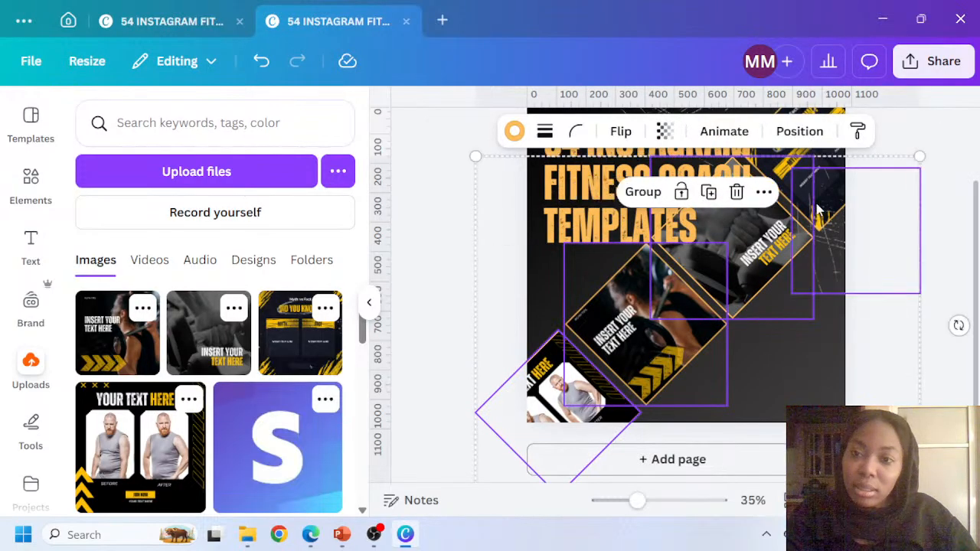
click(865, 218)
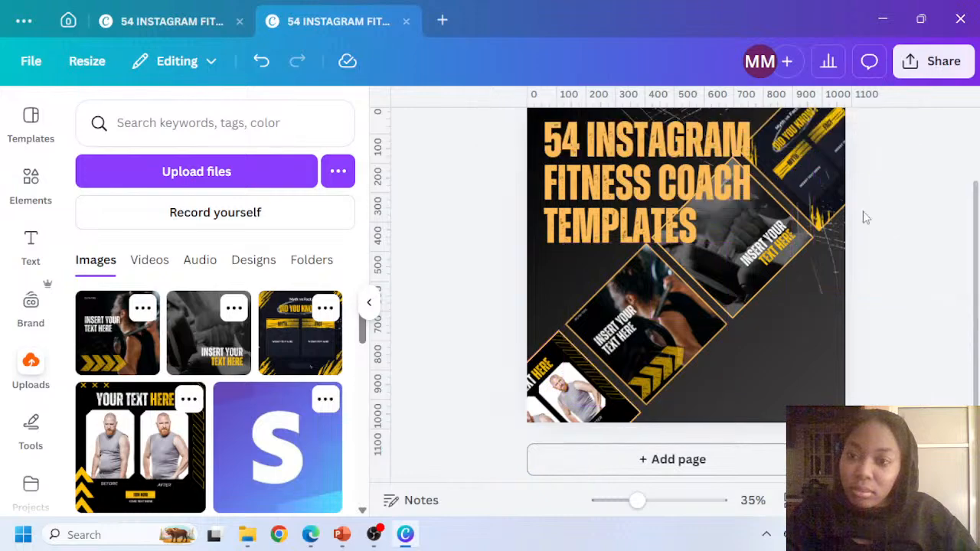
click(825, 147)
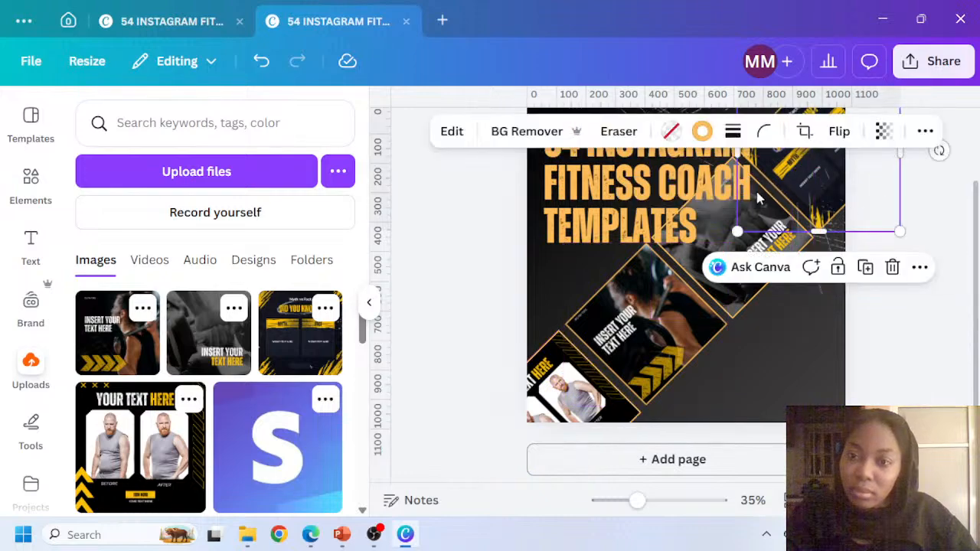
shift+click(716, 245)
shift+click(715, 247)
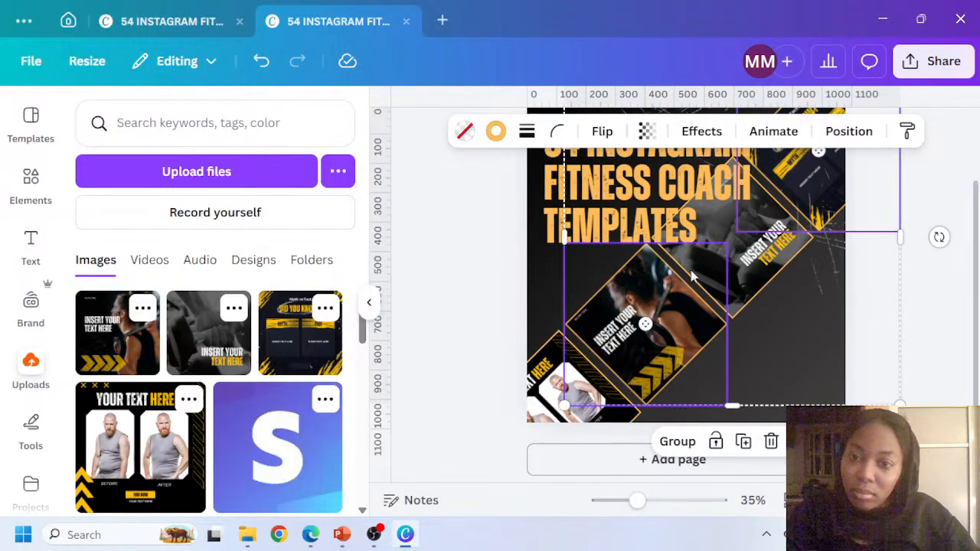
Shift the heading partly off the page and move the whole diagonal row of diamond images together toward the page's lower right
click(564, 203)
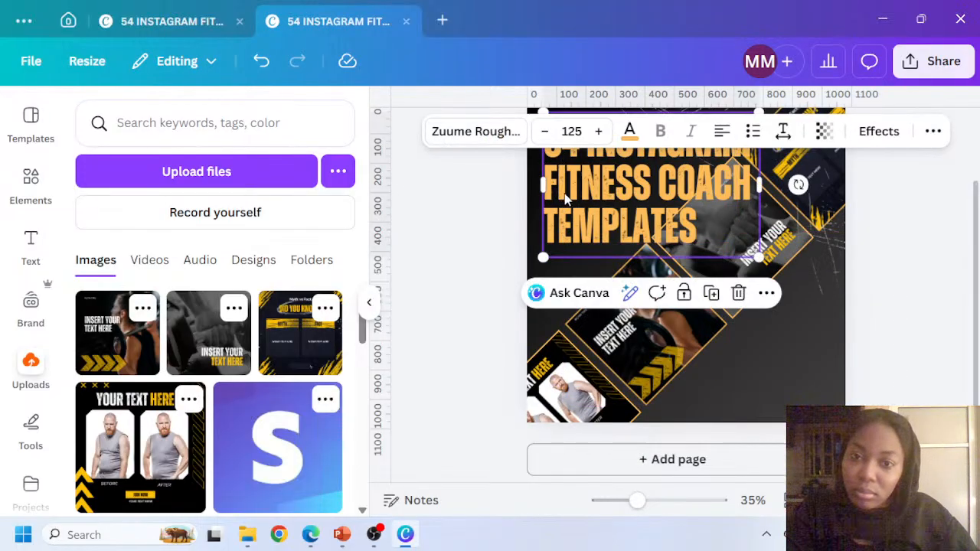
drag(565, 198, 497, 154)
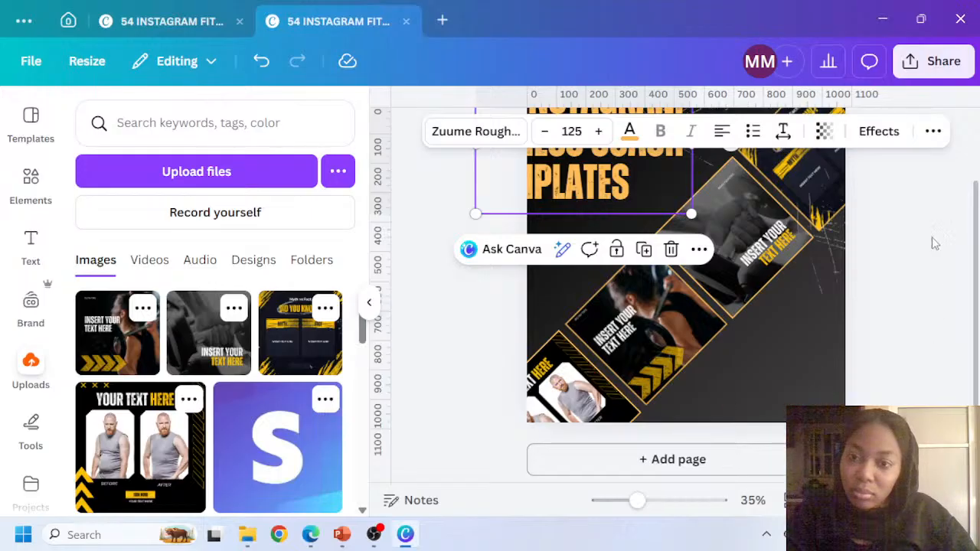
drag(910, 205, 580, 414)
shift+click(590, 192)
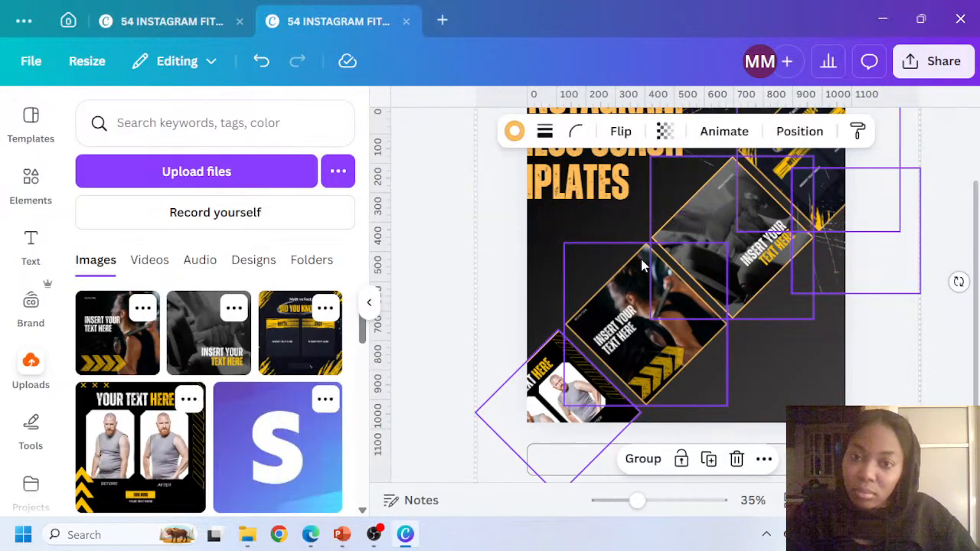
drag(655, 293, 718, 316)
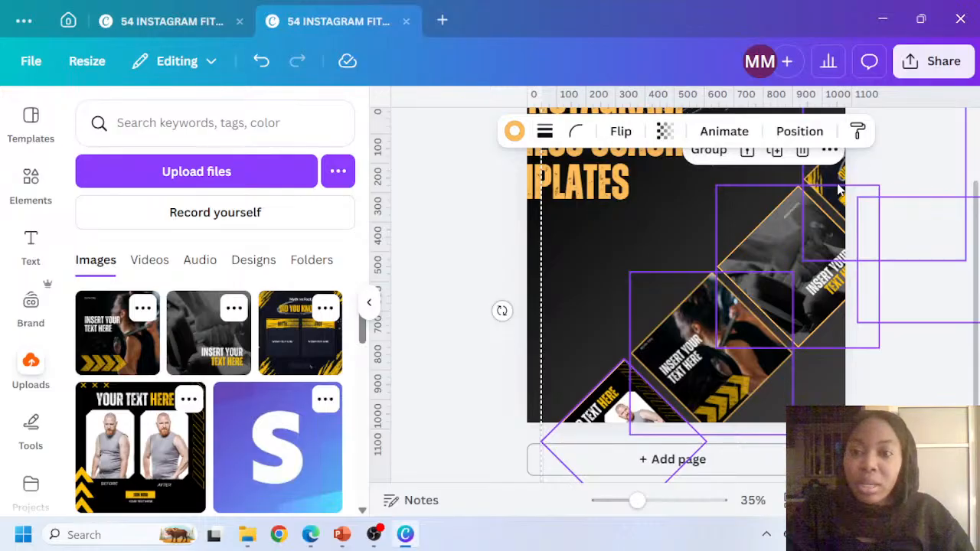
Duplicate the "DID YOU KNOW?" diamond and place the copy in the page's lower-right corner
click(877, 165)
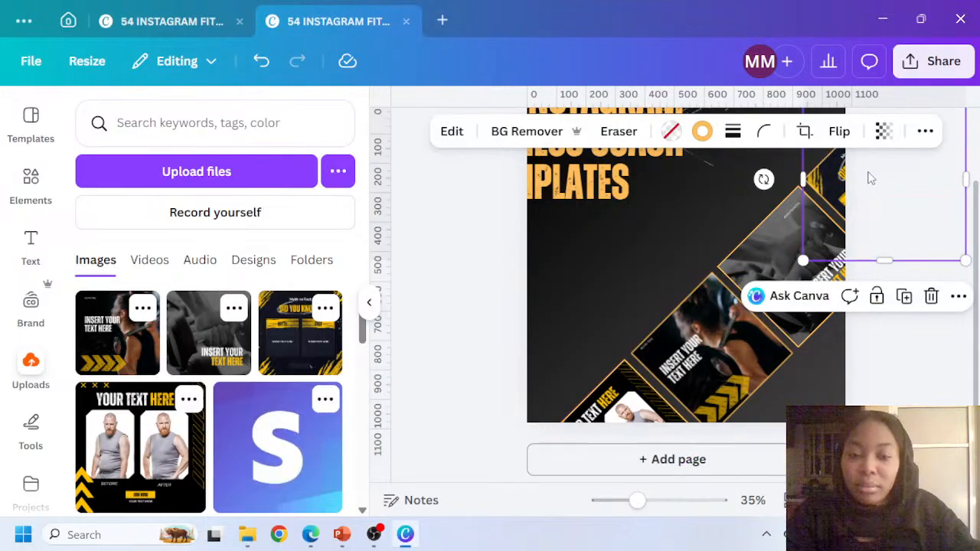
drag(870, 178, 878, 183)
drag(826, 197, 773, 411)
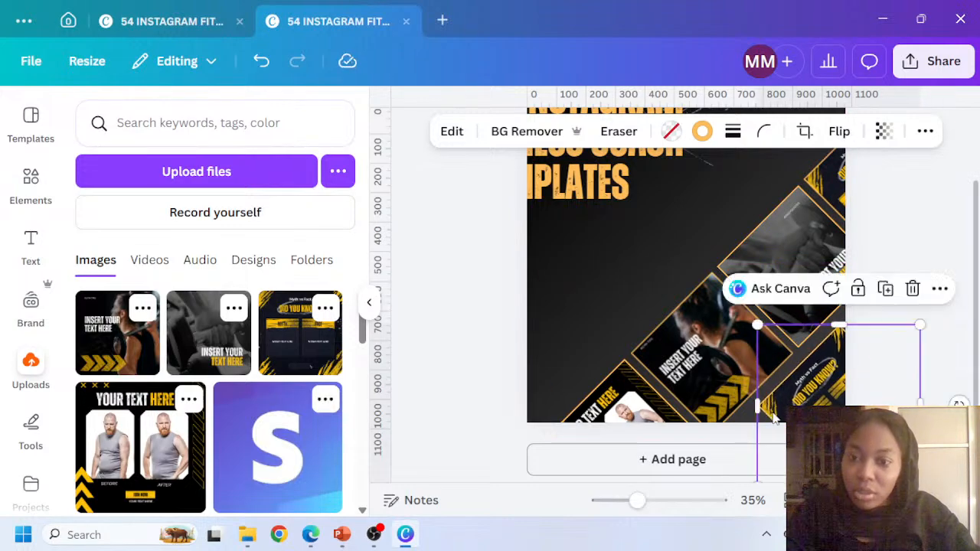
Move the heading back into the page's upper-left corner and adjust its text box width so the title wraps onto three lines
click(602, 200)
scroll(601, 201, up, 2)
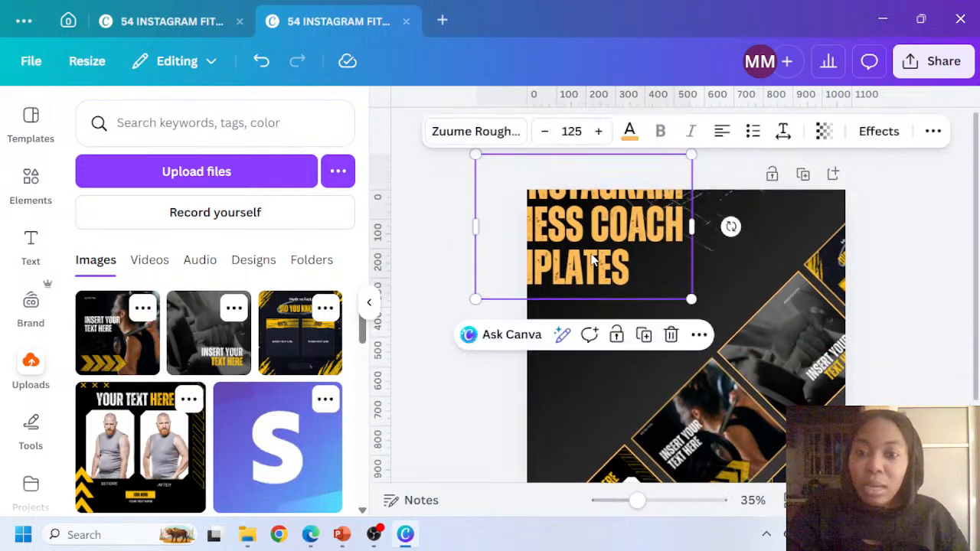
drag(592, 257, 658, 308)
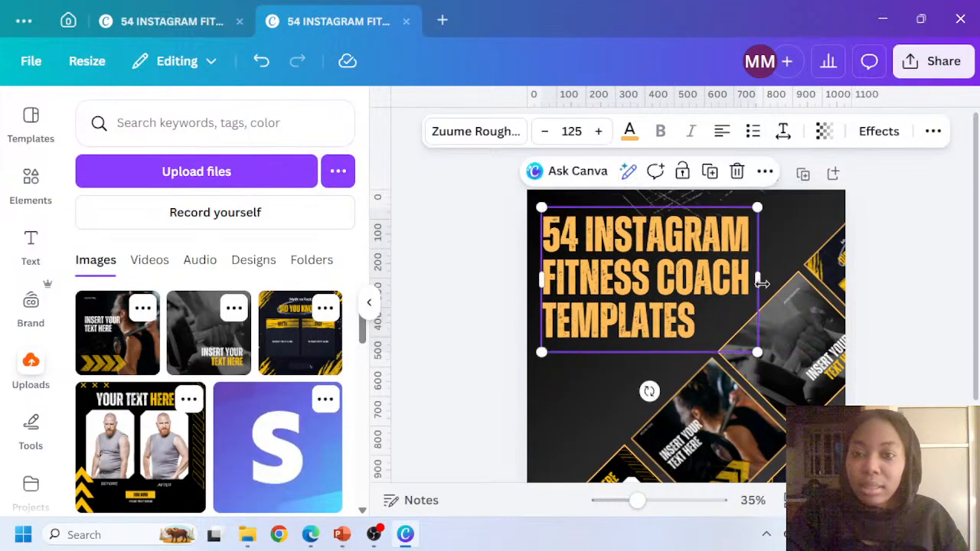
drag(762, 283, 735, 289)
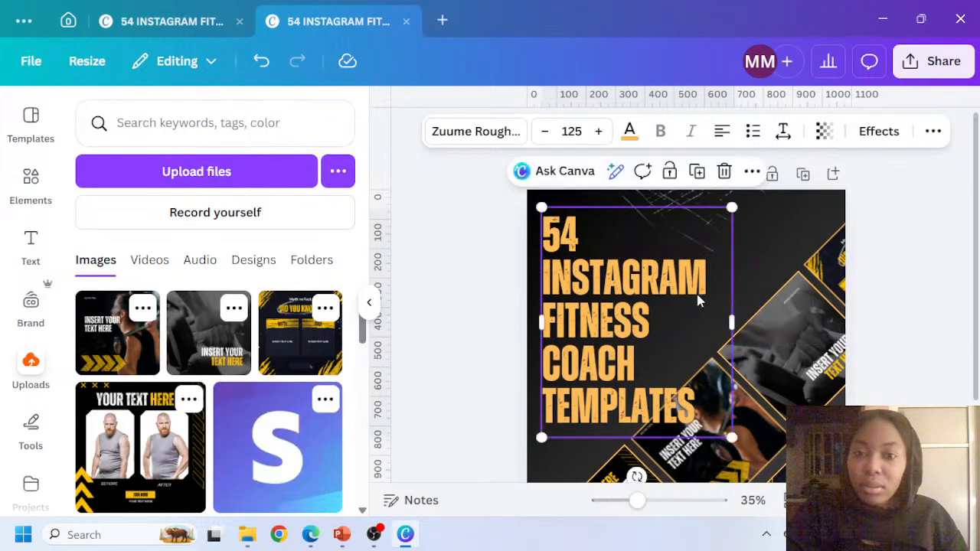
click(651, 322)
drag(727, 310, 746, 296)
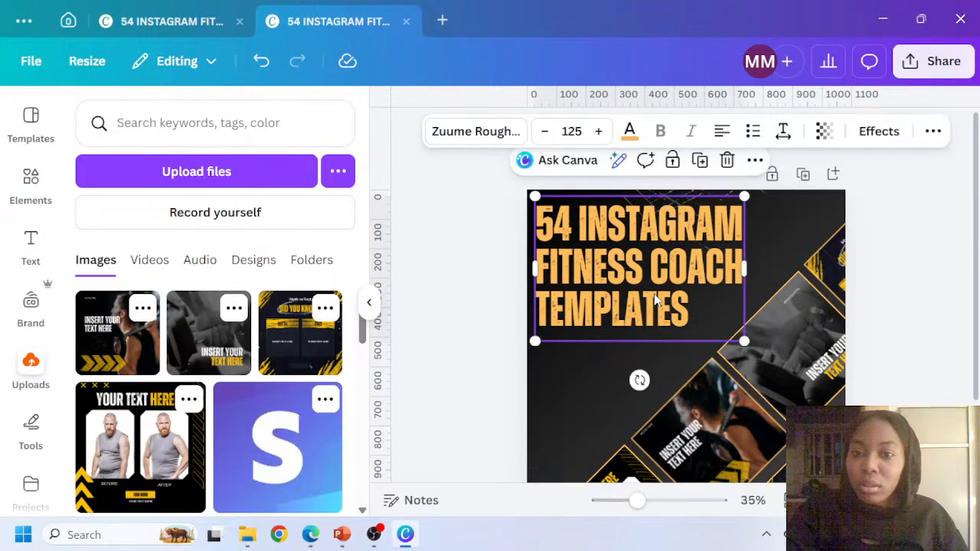
Remove "54" from the heading so it reads "INSTAGRAM FITNESS COACH TEMPLATES"
click(583, 218)
double_click(582, 219)
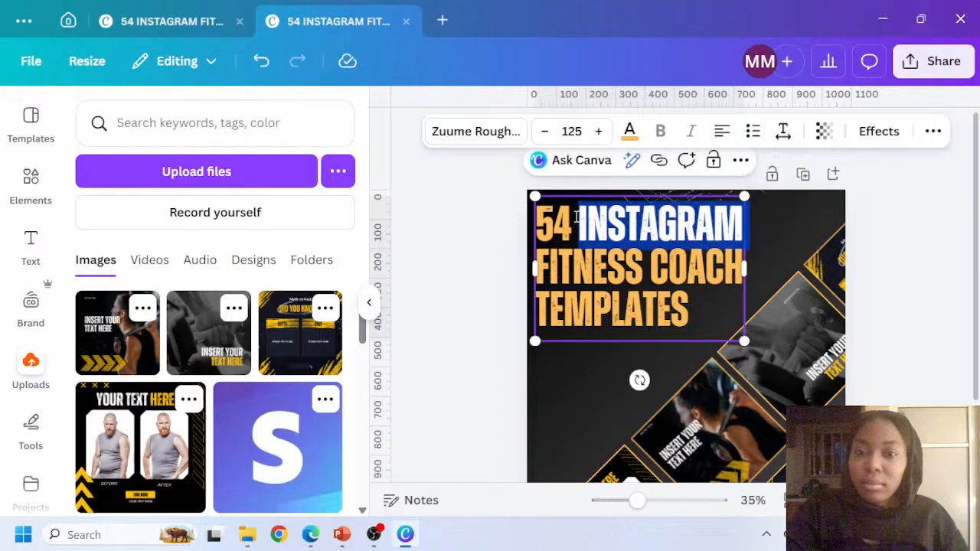
click(577, 219)
key(BackSpace)
key(BackSpace)
key(BackSpace)
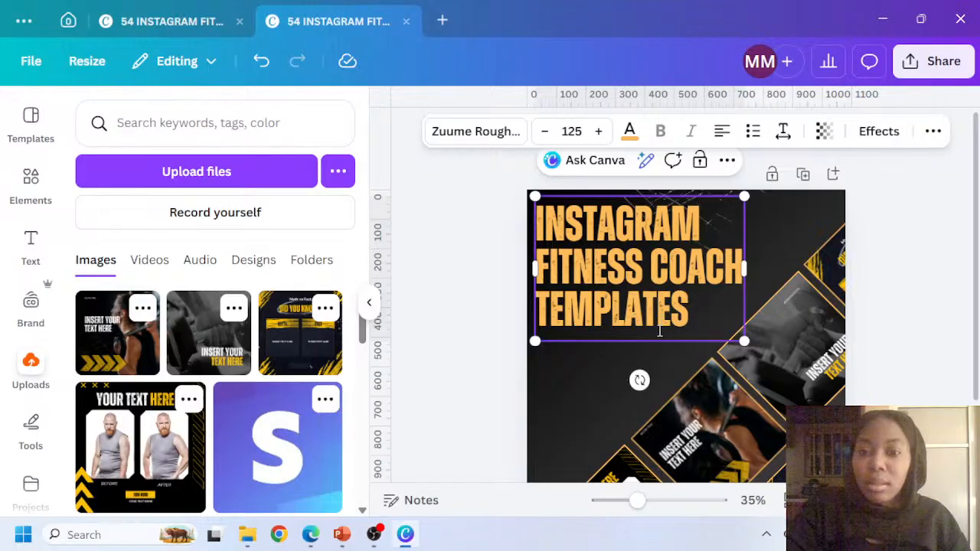
click(853, 245)
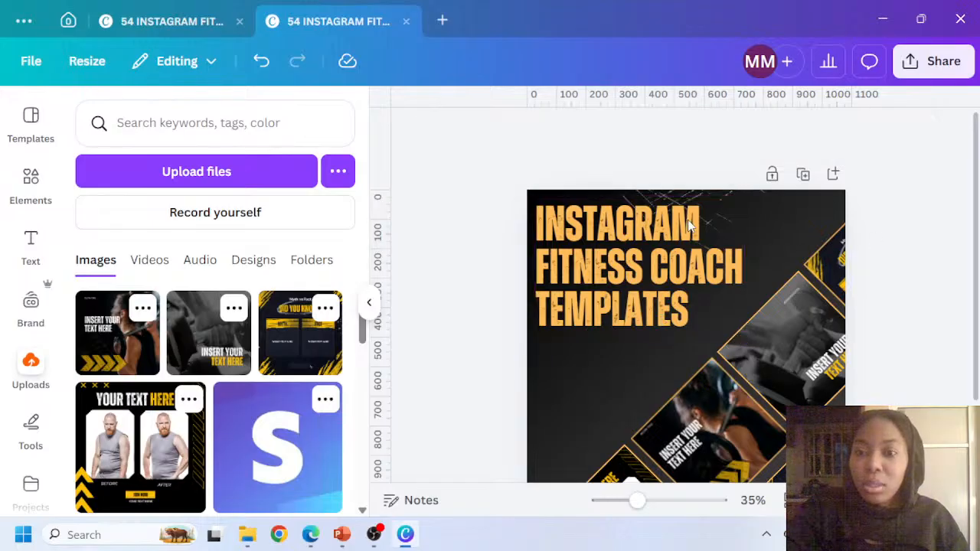
click(638, 268)
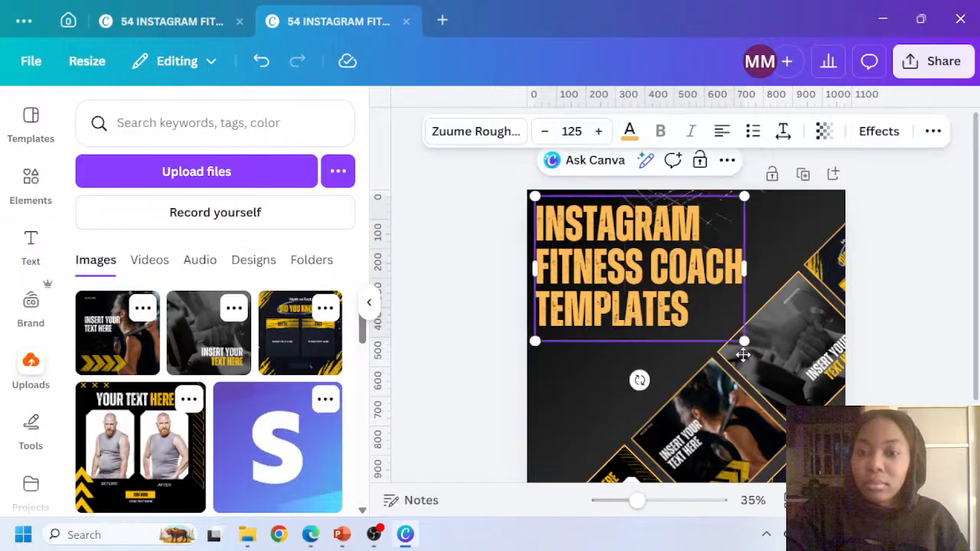
Shrink the heading to font size 106 and shift it right, clear of the page's upper-left corner
drag(743, 347, 711, 322)
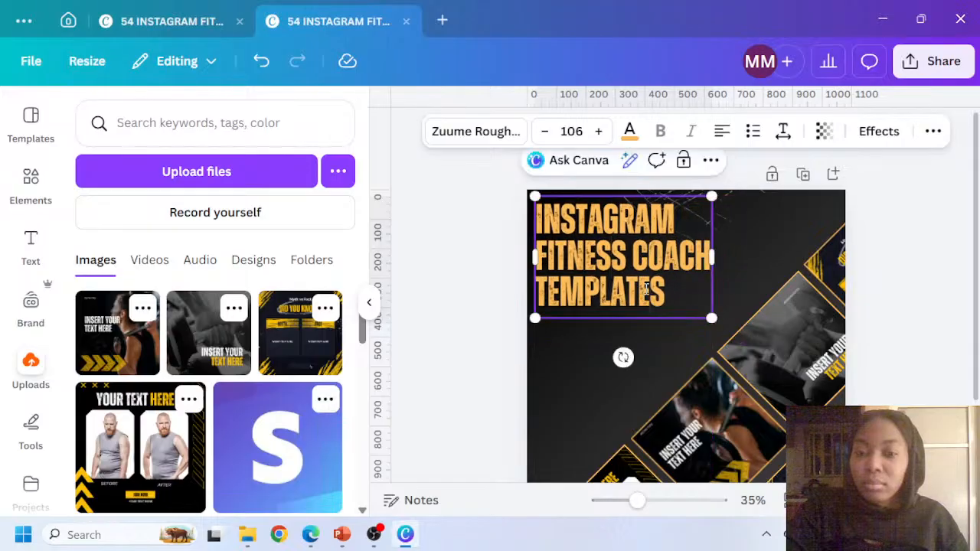
drag(649, 293, 741, 332)
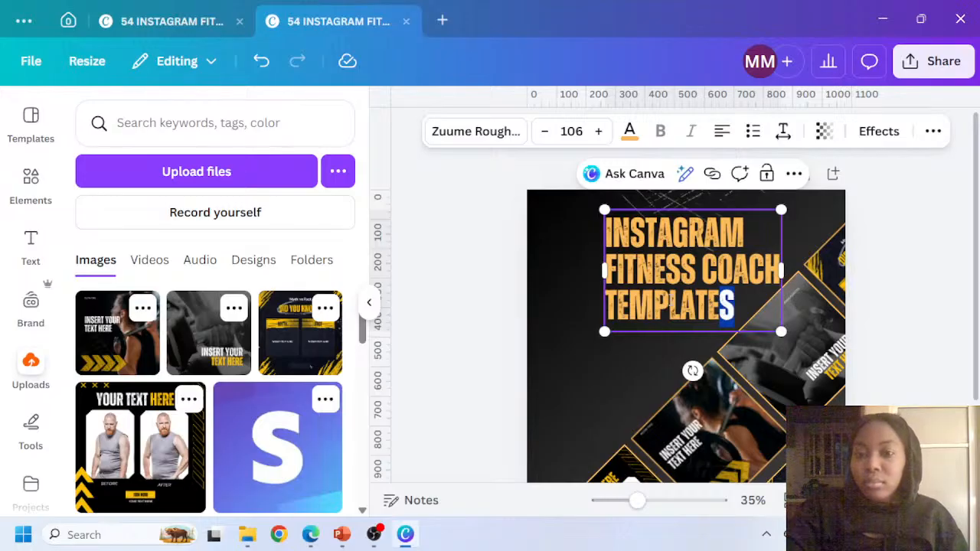
click(892, 298)
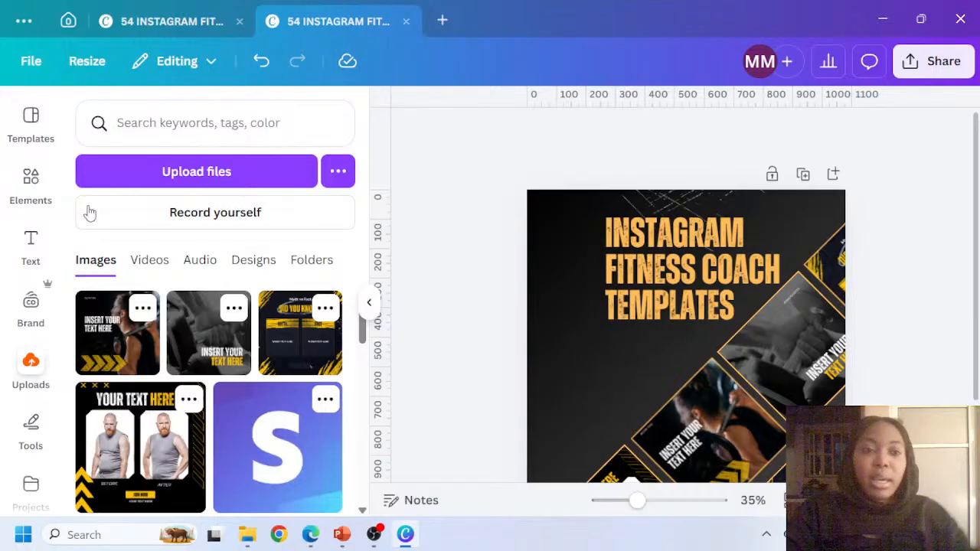
Add a separate heading text box reading "54" below the title
click(31, 244)
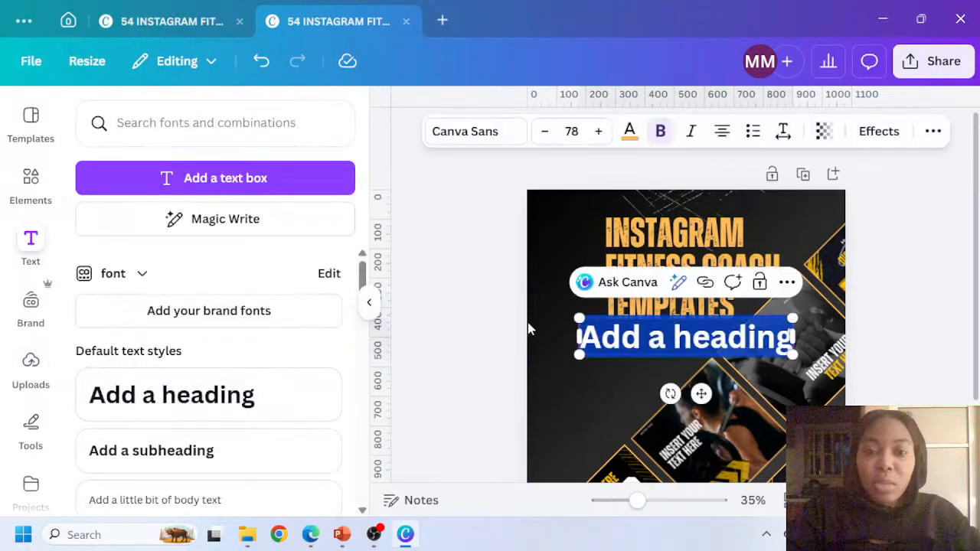
text(%)
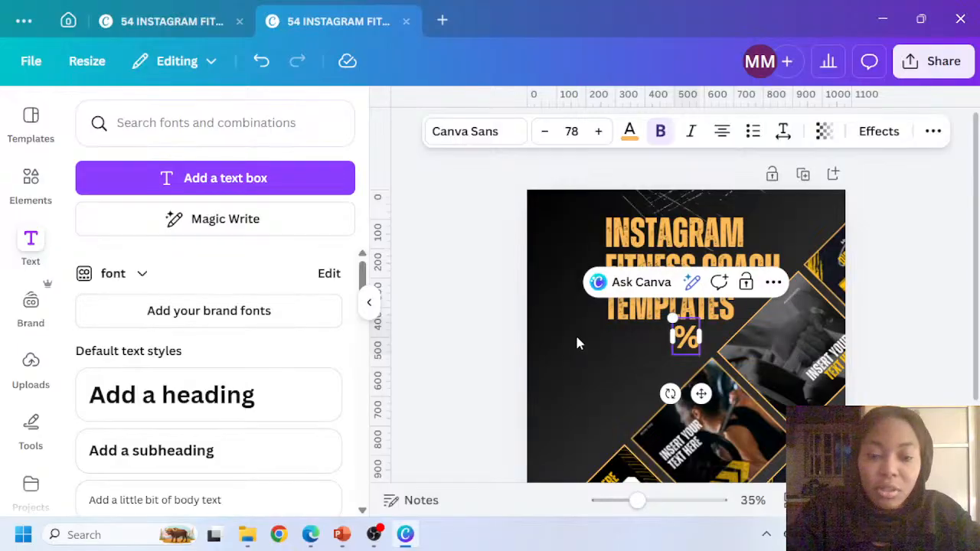
key(BackSpace)
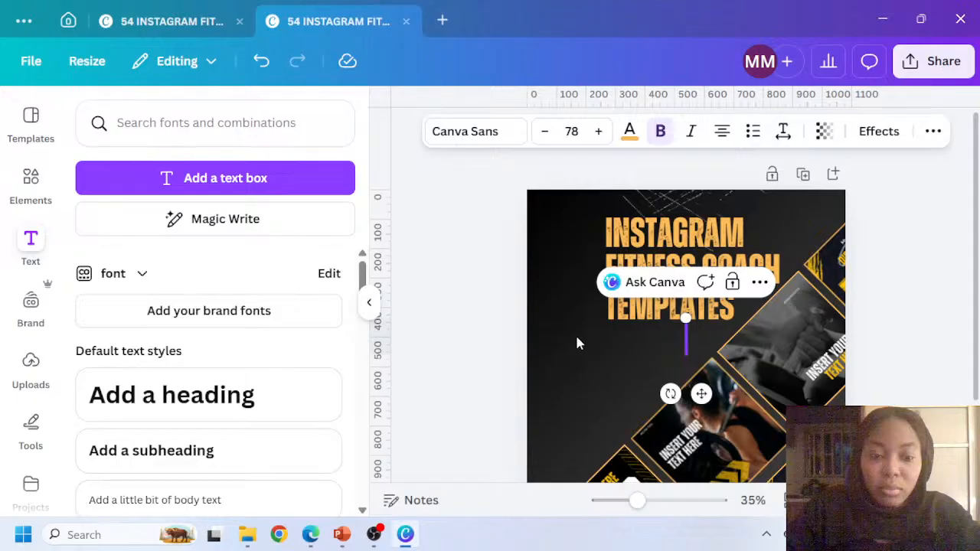
text(54)
Look through the font combinations and search the fonts for "CURVE" to find a style for the "54"
scroll(157, 387, down, 5)
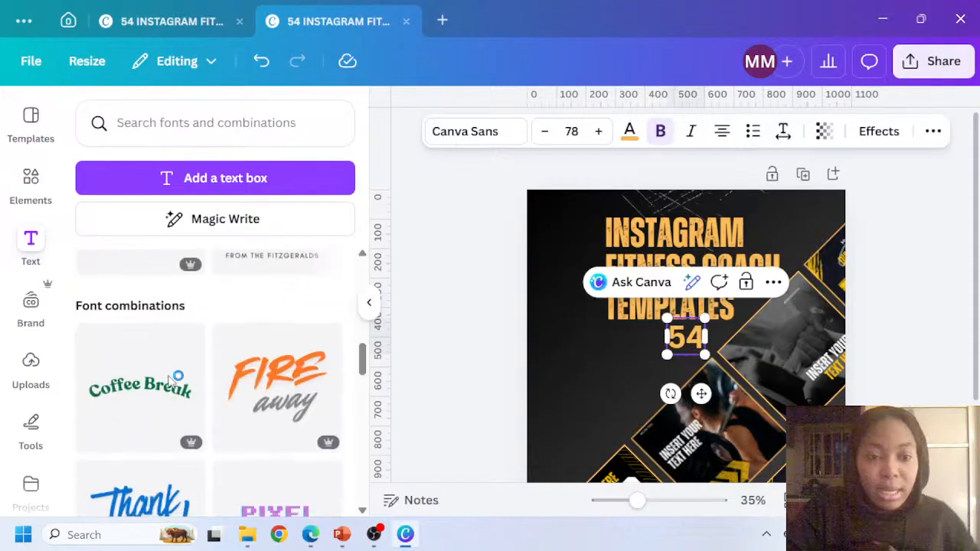
scroll(170, 380, down, 3)
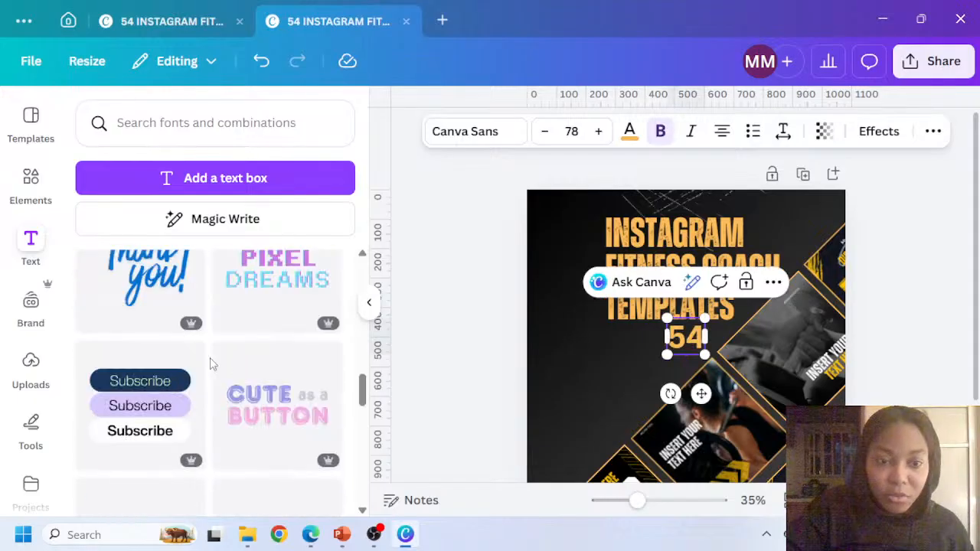
scroll(213, 364, down, 8)
scroll(213, 364, down, 5)
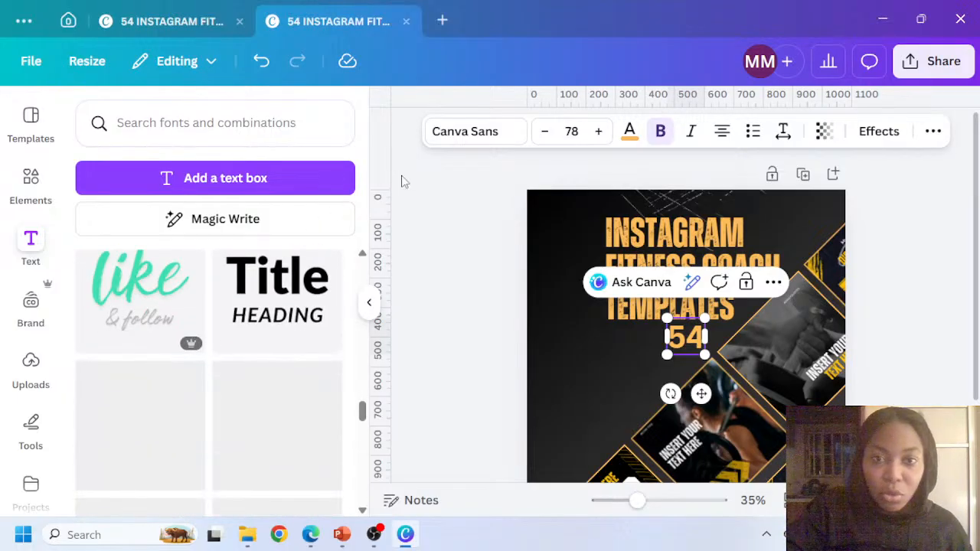
click(469, 135)
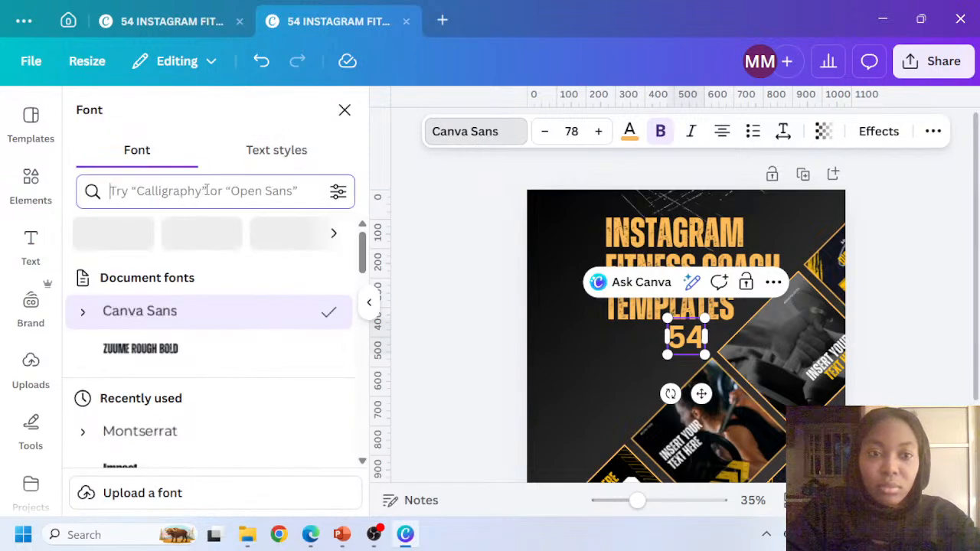
click(206, 191)
text(CURVE)
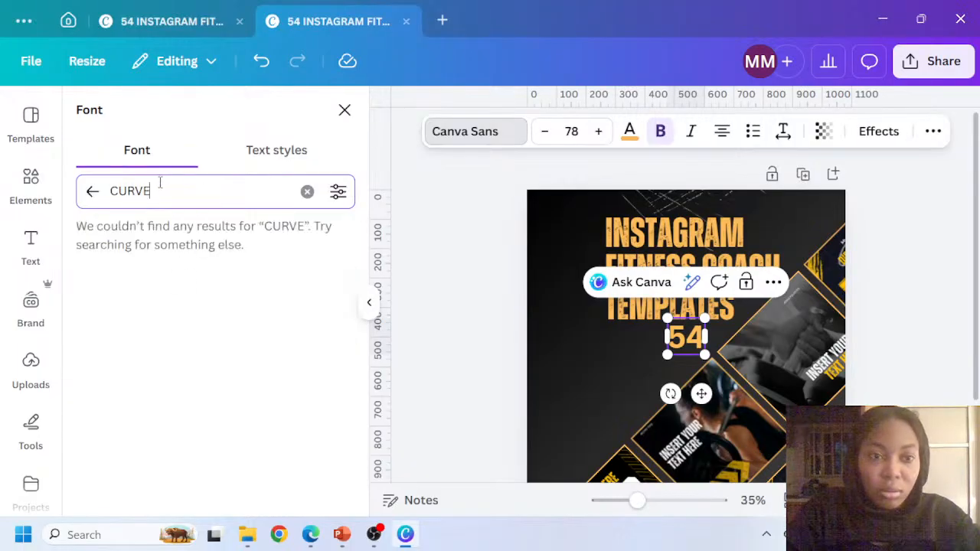
drag(160, 183, 95, 193)
key(BackSpace)
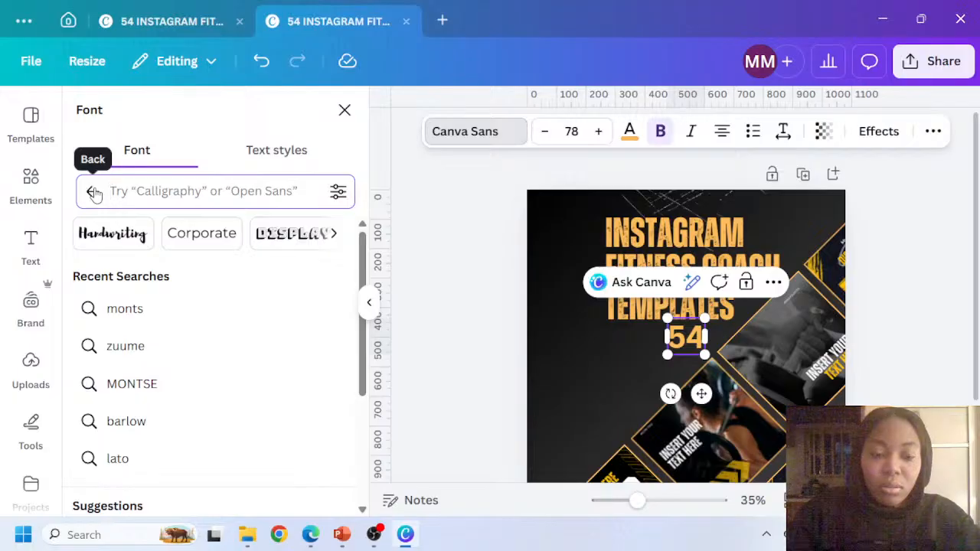
Search the fonts for "CALLIGR" and set the "54" text to Amoresa
text(CALLIGR)
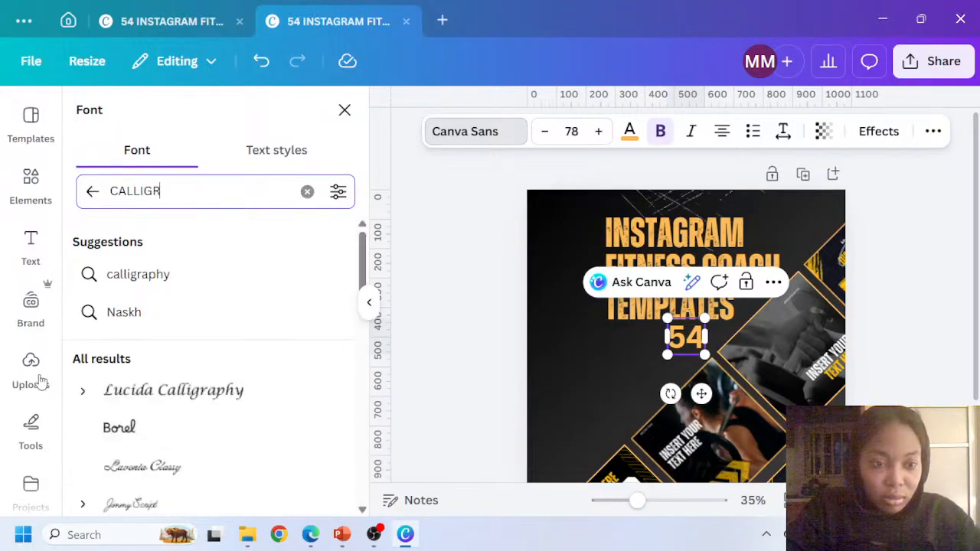
scroll(134, 360, down, 2)
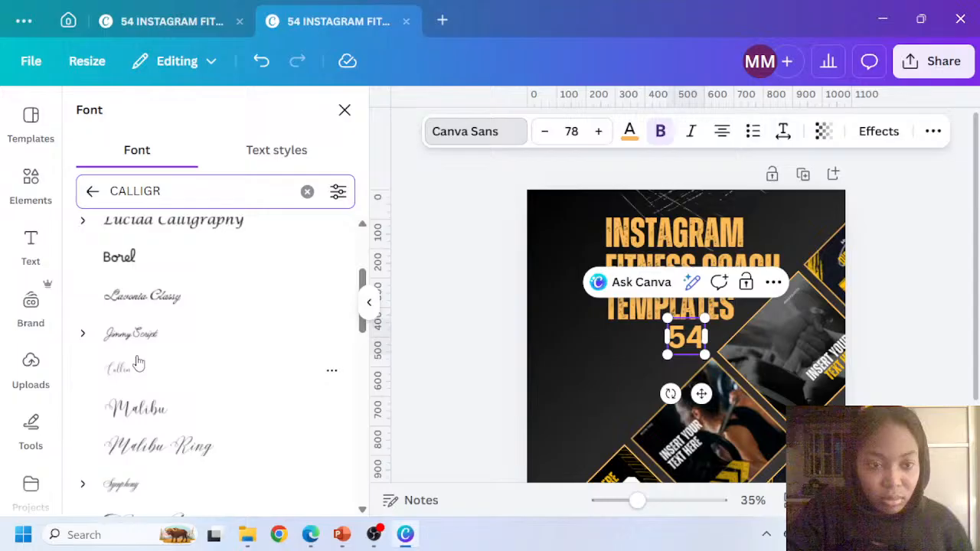
click(193, 237)
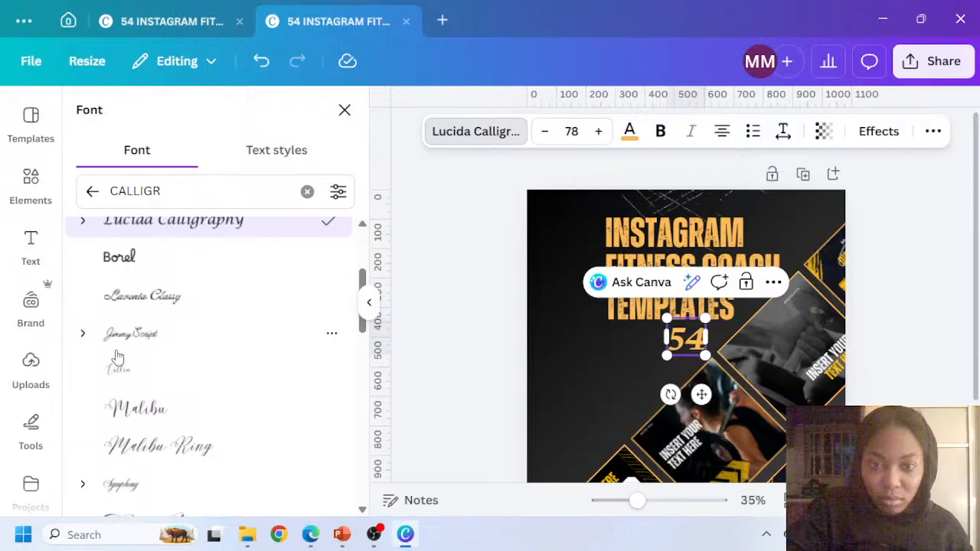
scroll(116, 358, down, 5)
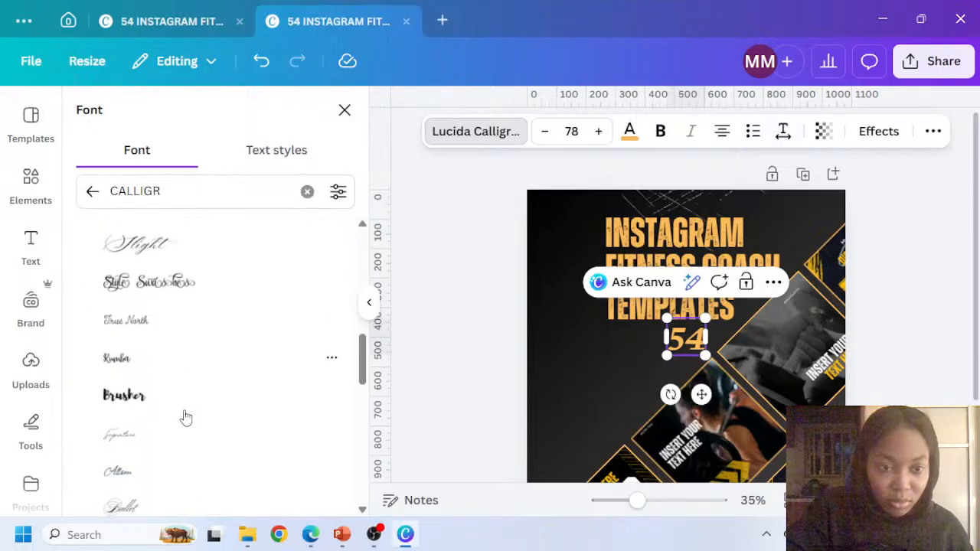
scroll(186, 417, down, 4)
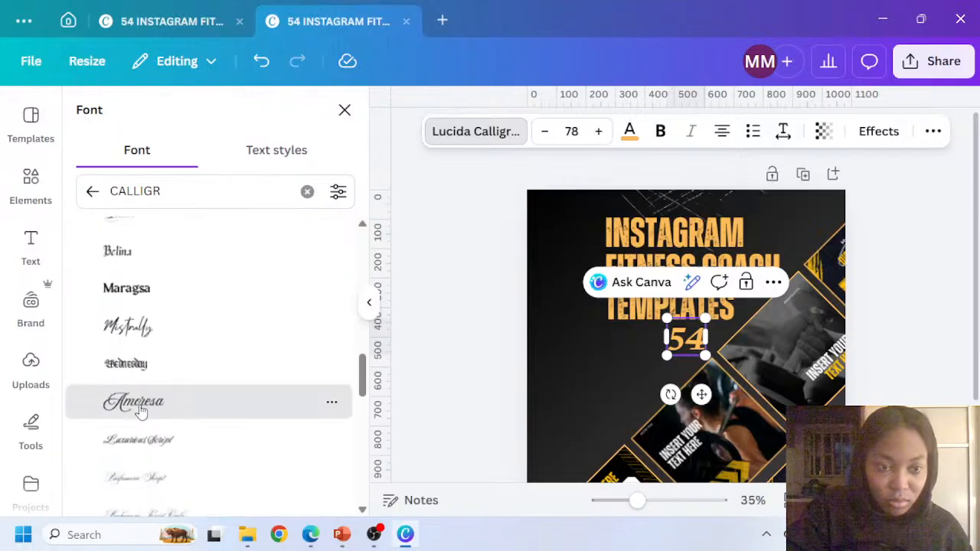
click(140, 411)
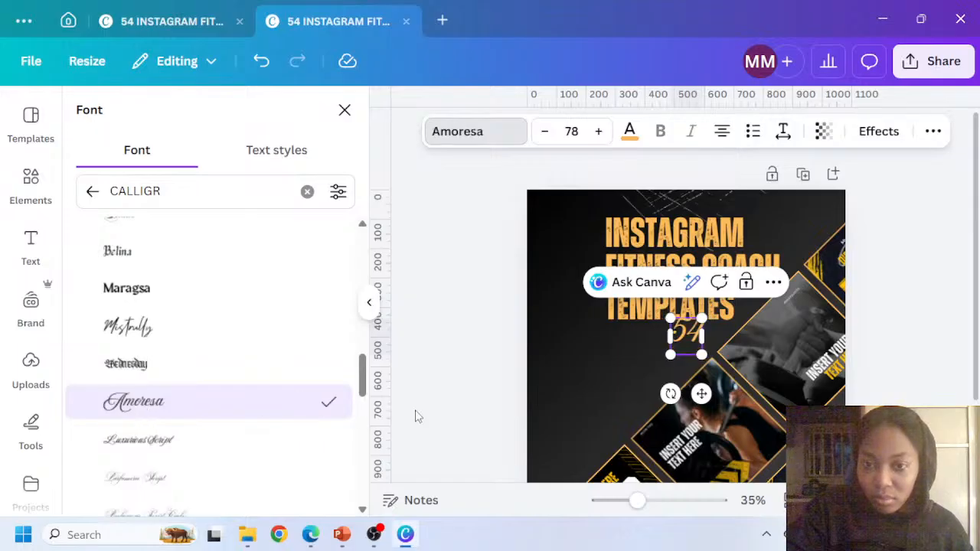
Enlarge the "54" to font size 276, tilt it slightly counter-clockwise and place it in the page's upper-left corner
drag(670, 354, 591, 447)
drag(740, 383, 743, 374)
drag(640, 406, 610, 375)
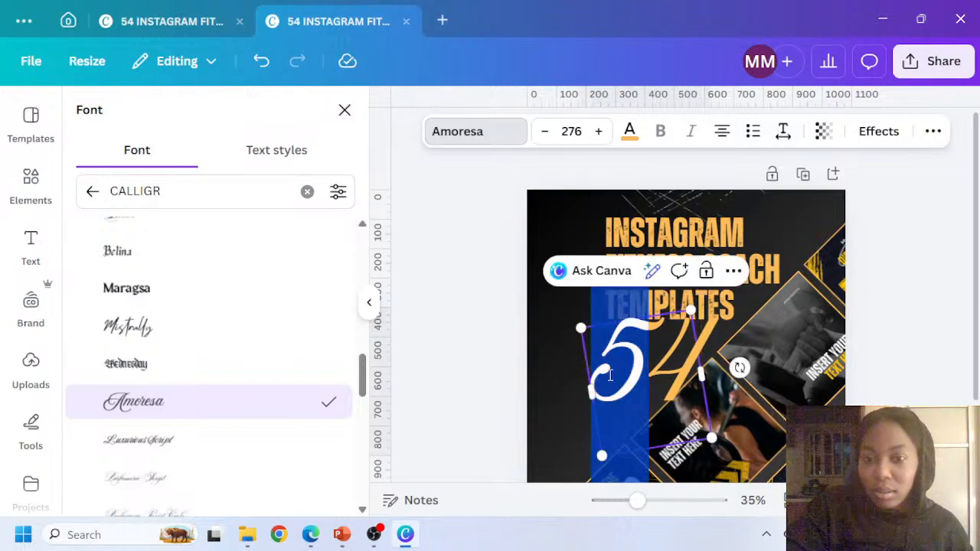
key(Escape)
key(Escape)
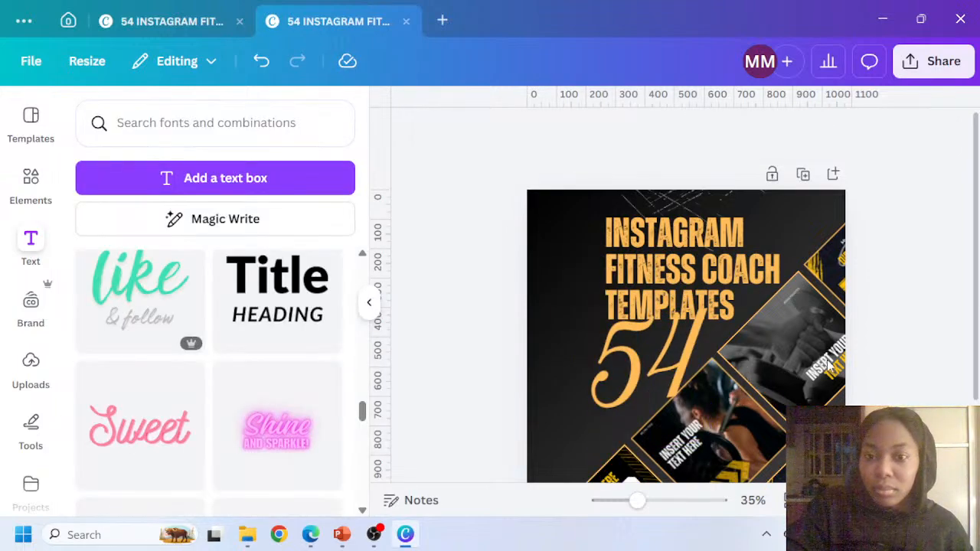
drag(663, 363, 586, 277)
Narrow the heading's text box so the title wraps onto four lines, and move it to the right of the "54"
click(728, 263)
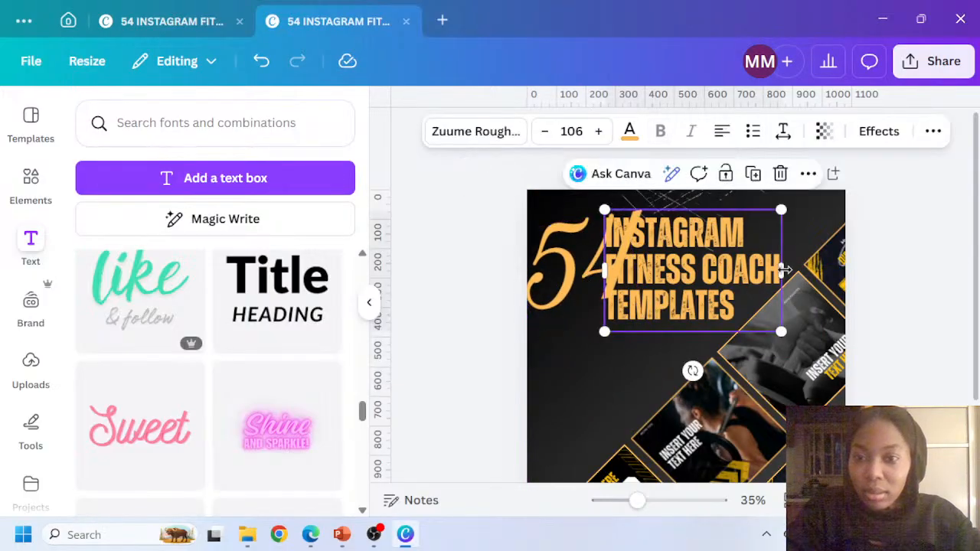
drag(781, 270, 748, 290)
drag(649, 323, 678, 302)
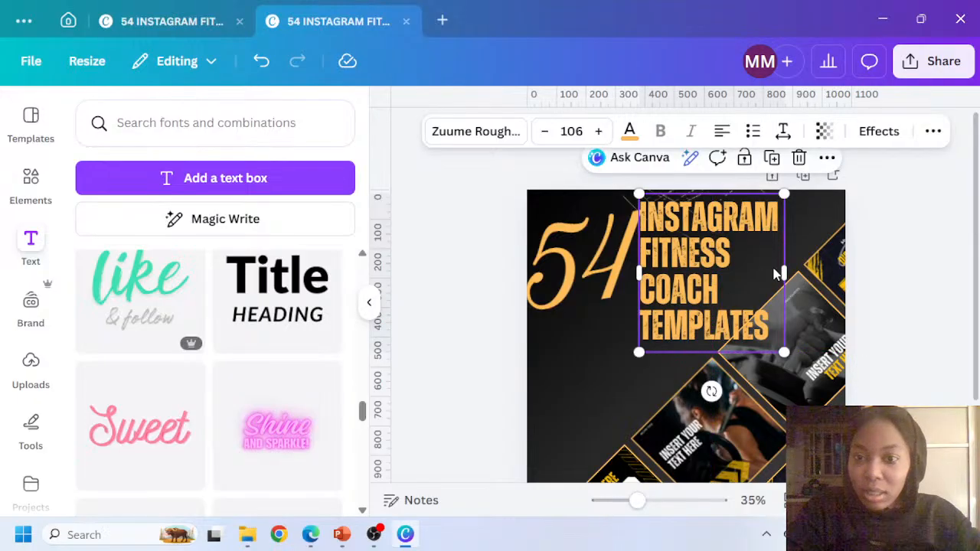
Remove "TEMPLATES" from the heading so it reads "INSTAGRAM FITNESS COACH"
click(708, 320)
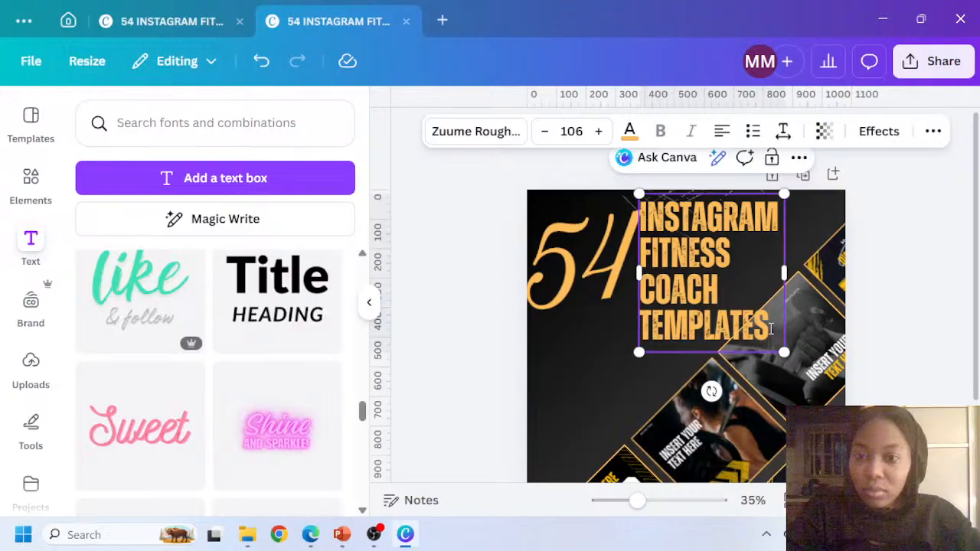
drag(771, 329, 647, 308)
click(752, 345)
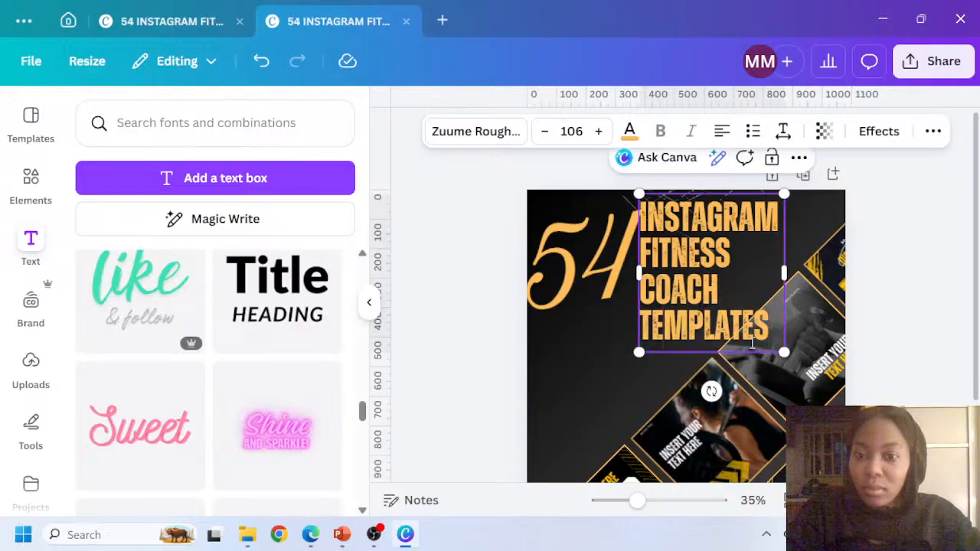
drag(771, 327, 655, 328)
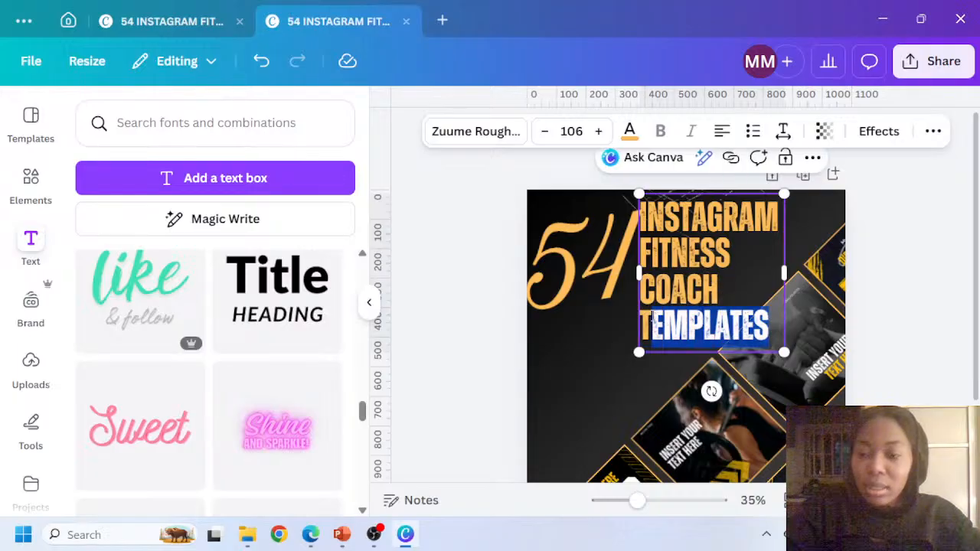
key(BackSpace)
key(BackSpace)
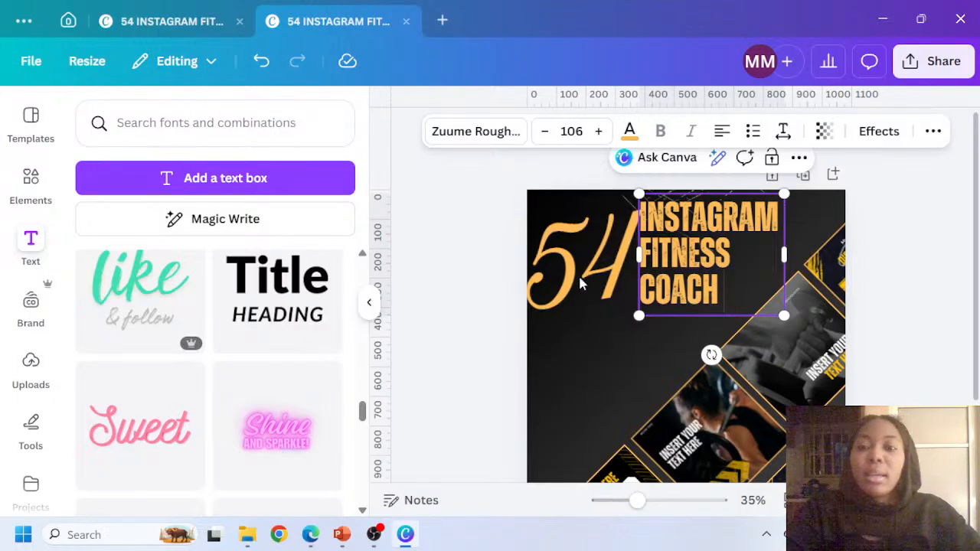
Try the Playwrite FR Moderne font on the "54" and delete that text from the page
click(564, 243)
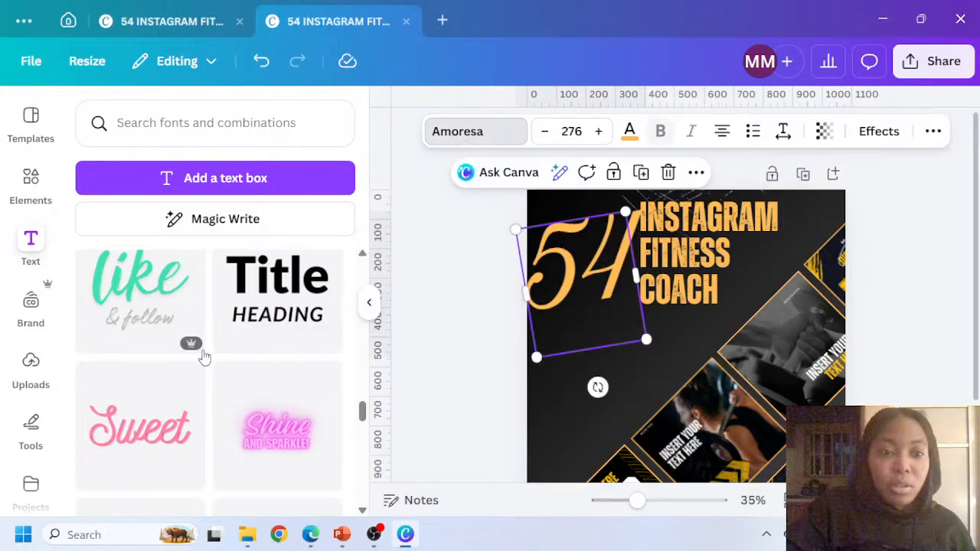
click(528, 135)
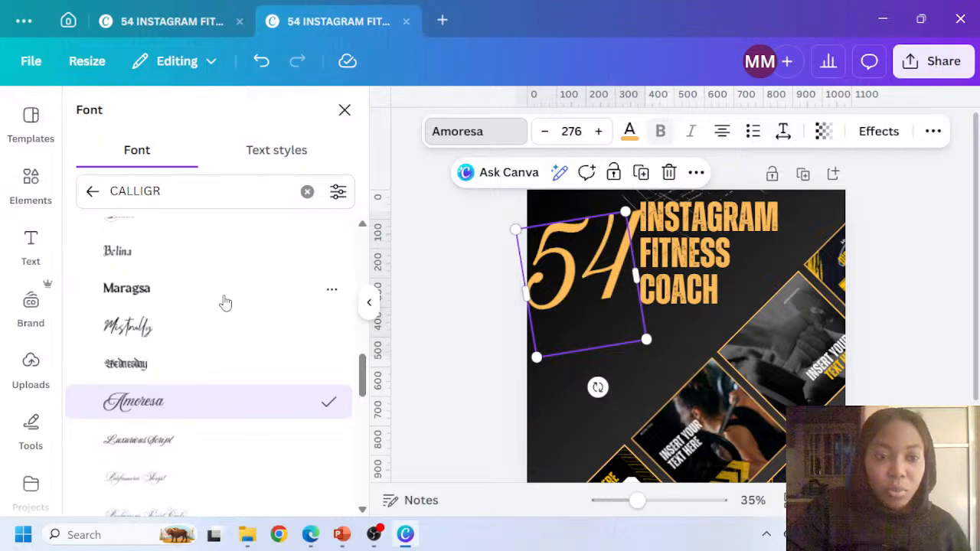
scroll(219, 313, down, 3)
scroll(220, 316, down, 3)
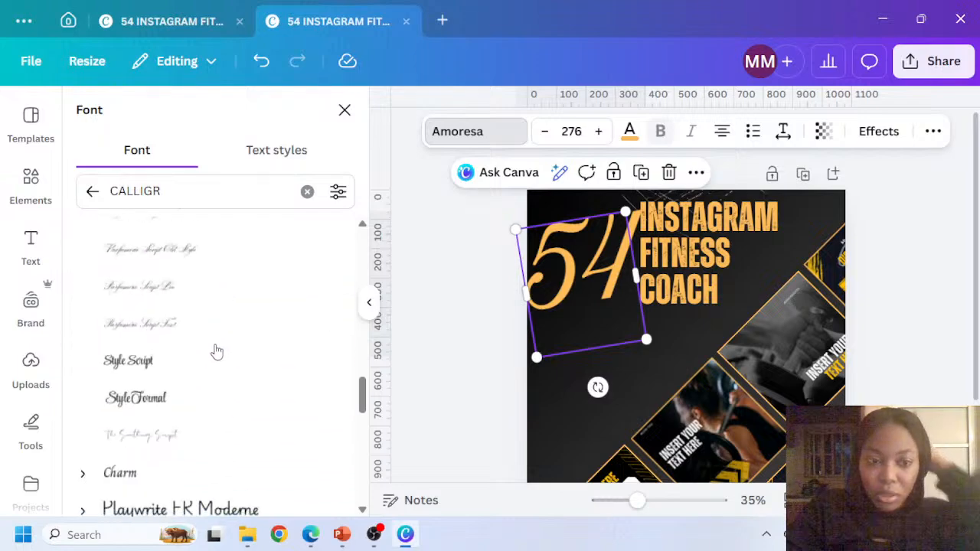
scroll(214, 339, down, 3)
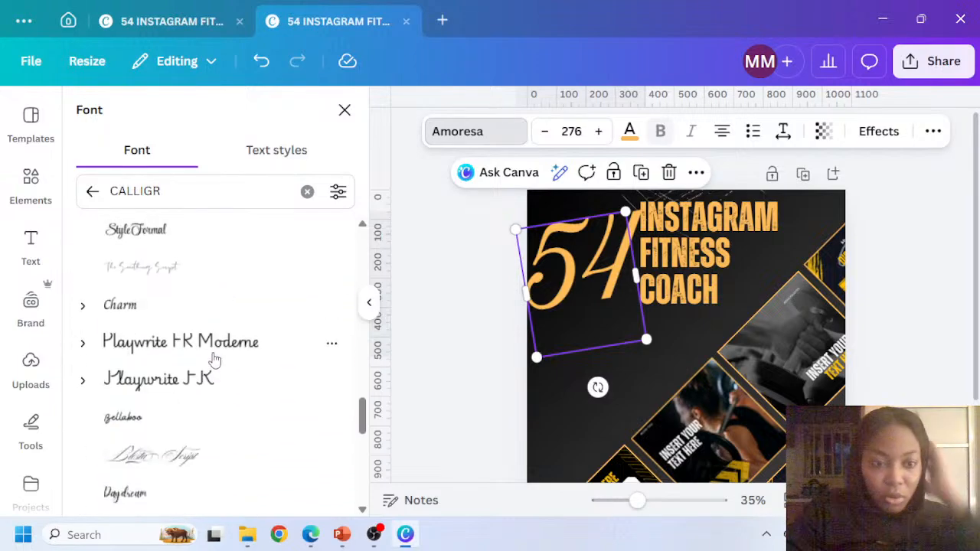
click(144, 347)
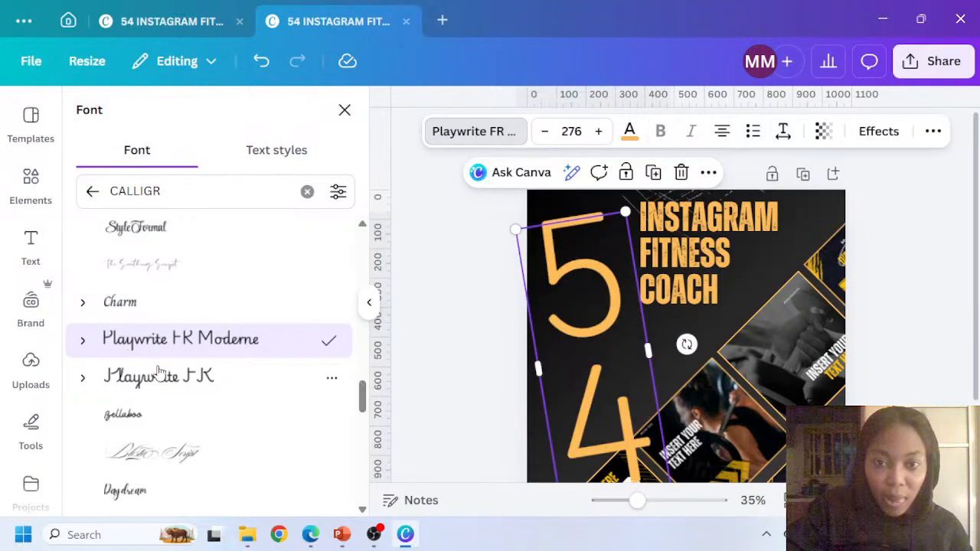
key(Delete)
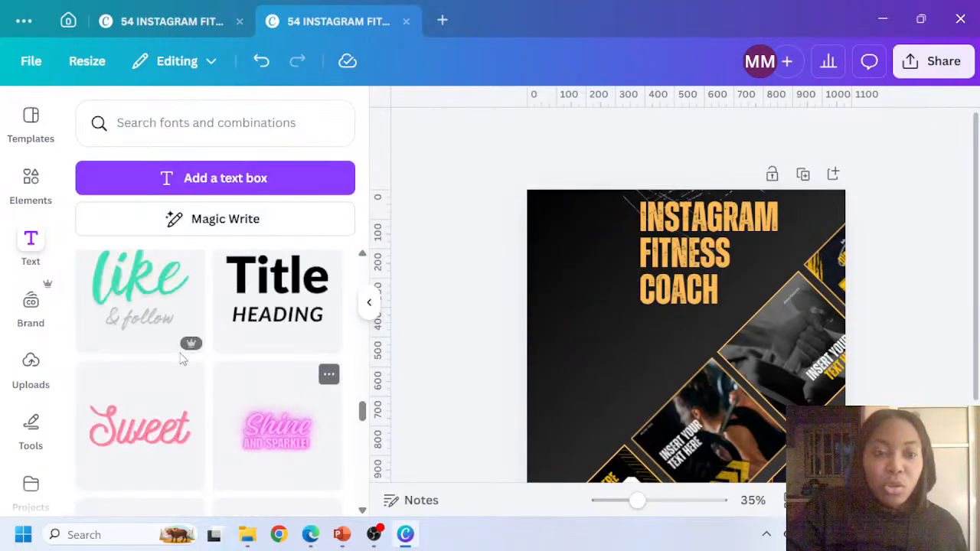
Add the "Piece of CAKE" font combination to the page and select its "Piece of" script line
scroll(181, 360, down, 10)
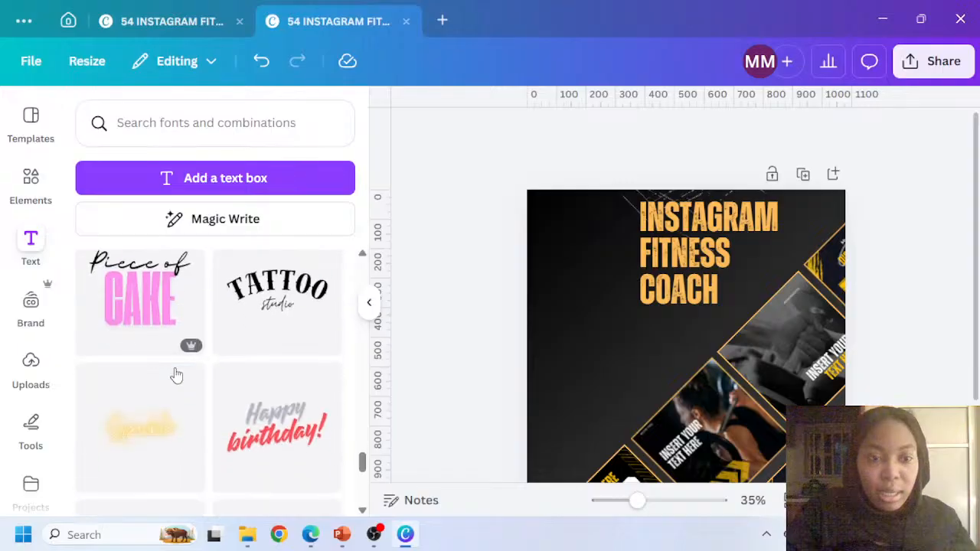
click(125, 321)
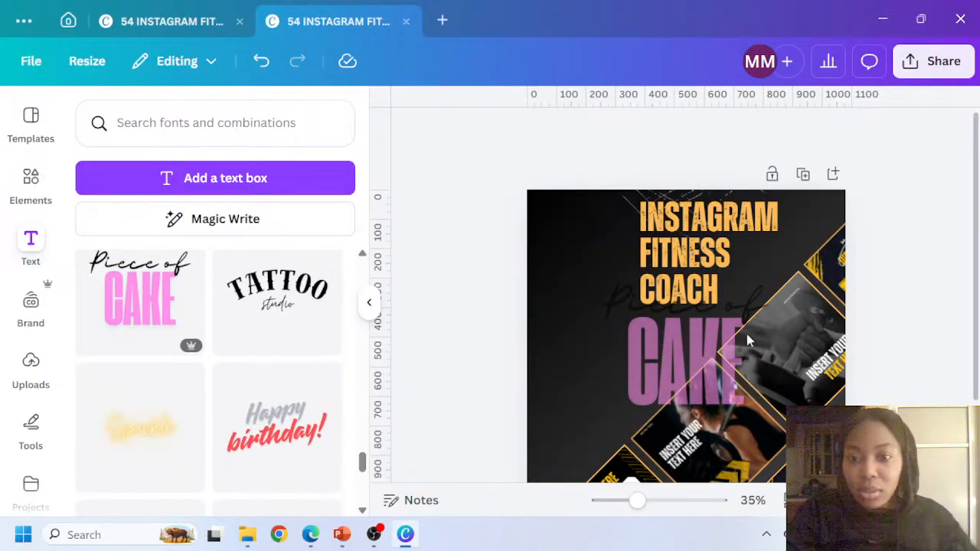
click(637, 300)
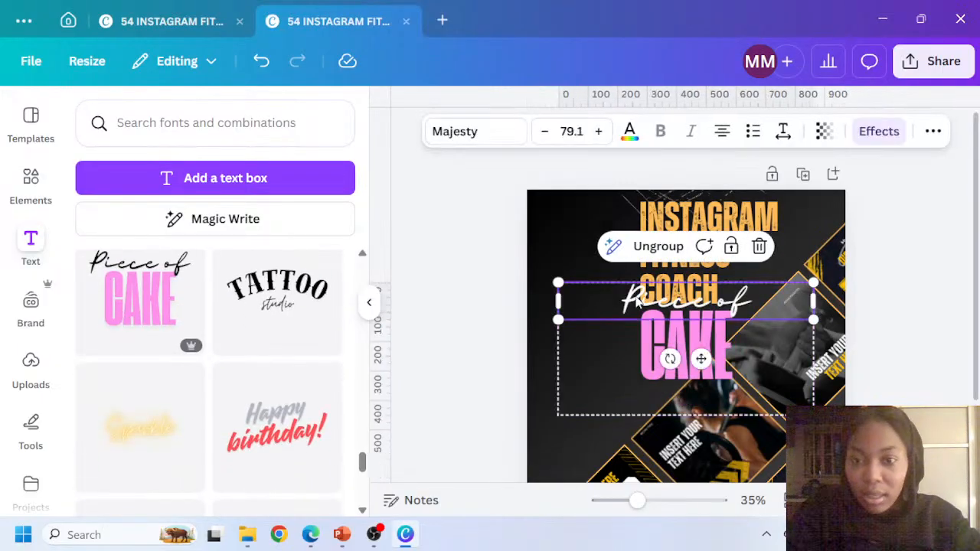
Delete the "Piece of" script line and replace the word "CAKE" with "54"
key(Delete)
double_click(706, 359)
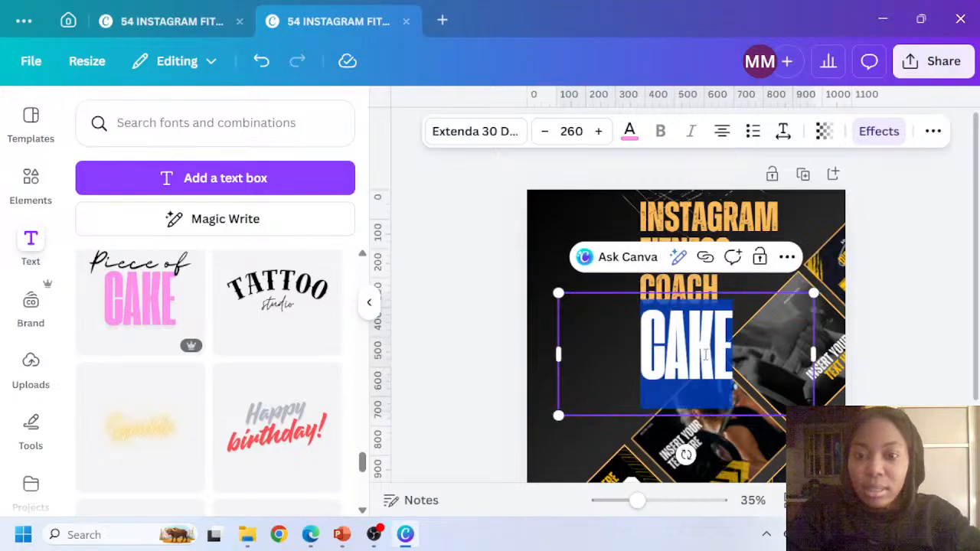
text(53)
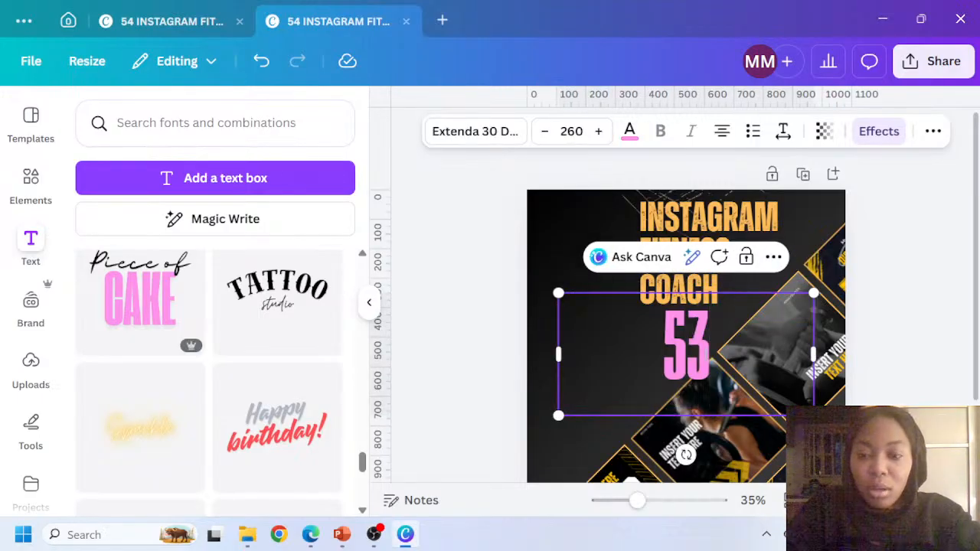
key(BackSpace)
text(4)
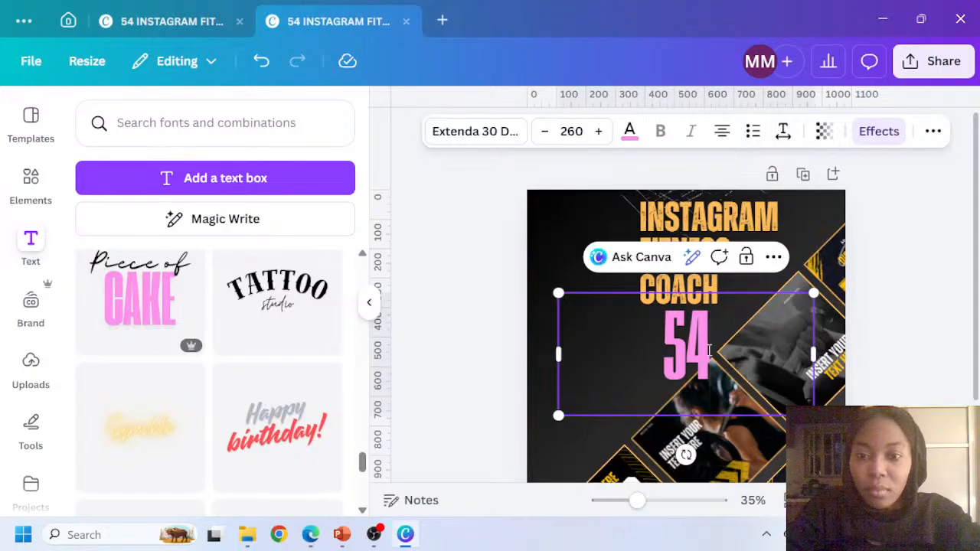
click(473, 246)
click(693, 358)
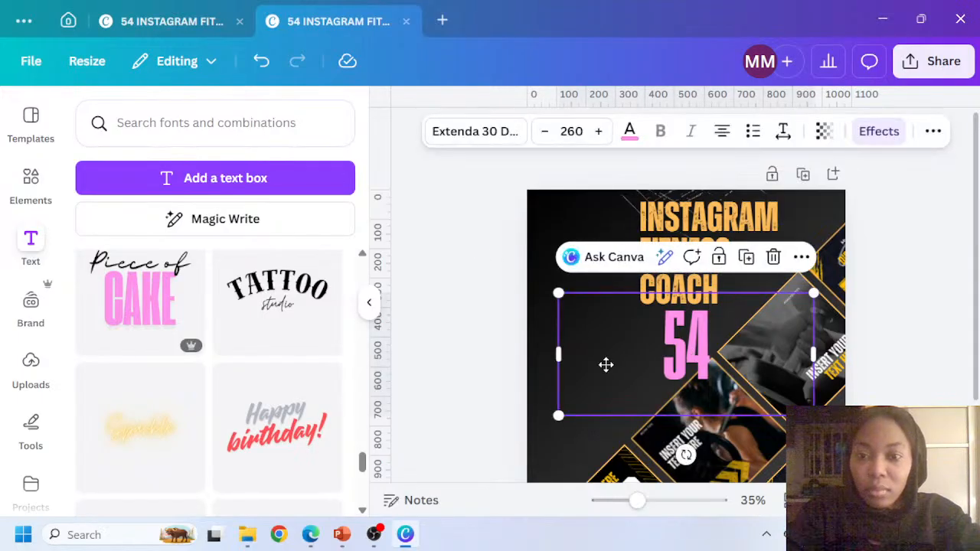
Move the "54" to the left of the heading, enlarge it to font size 378 and narrow its text box
drag(606, 363, 559, 249)
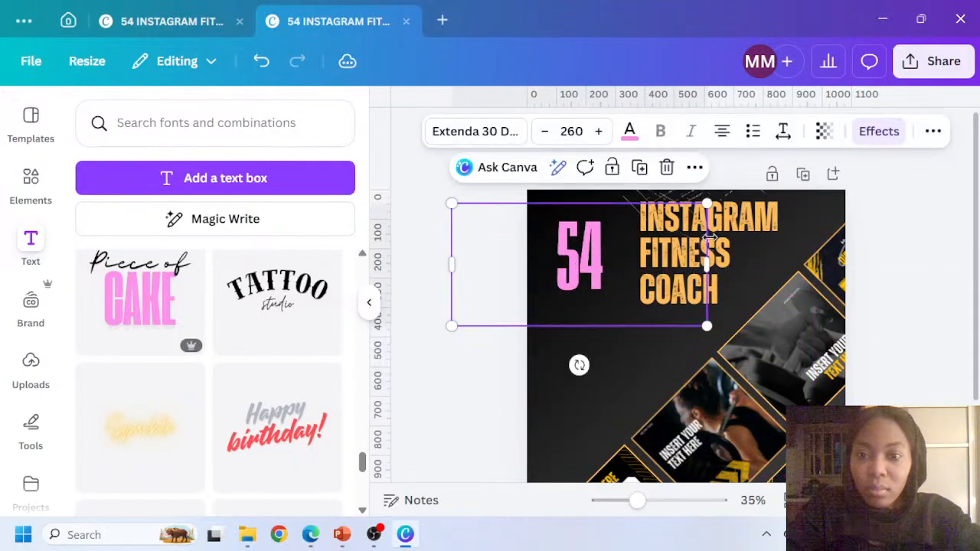
drag(708, 264, 632, 264)
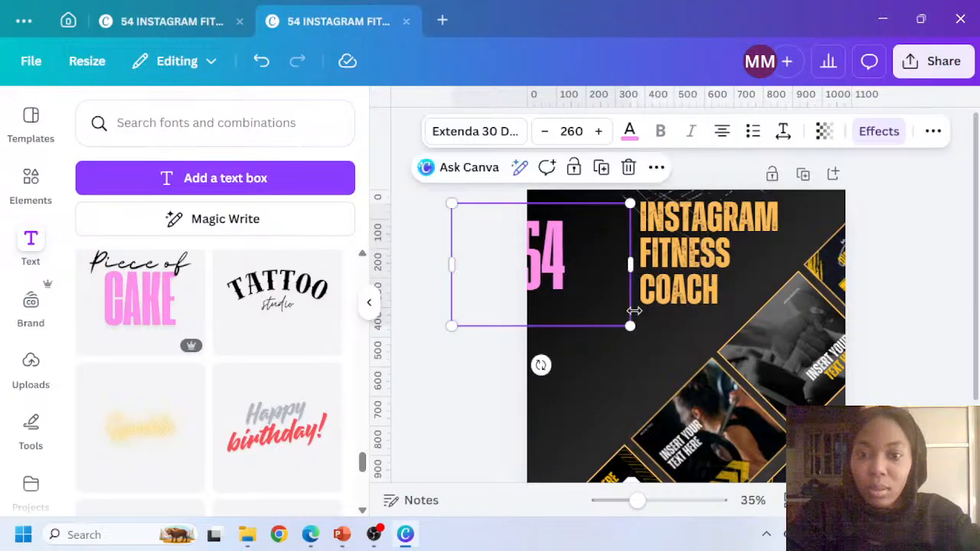
drag(629, 325, 711, 380)
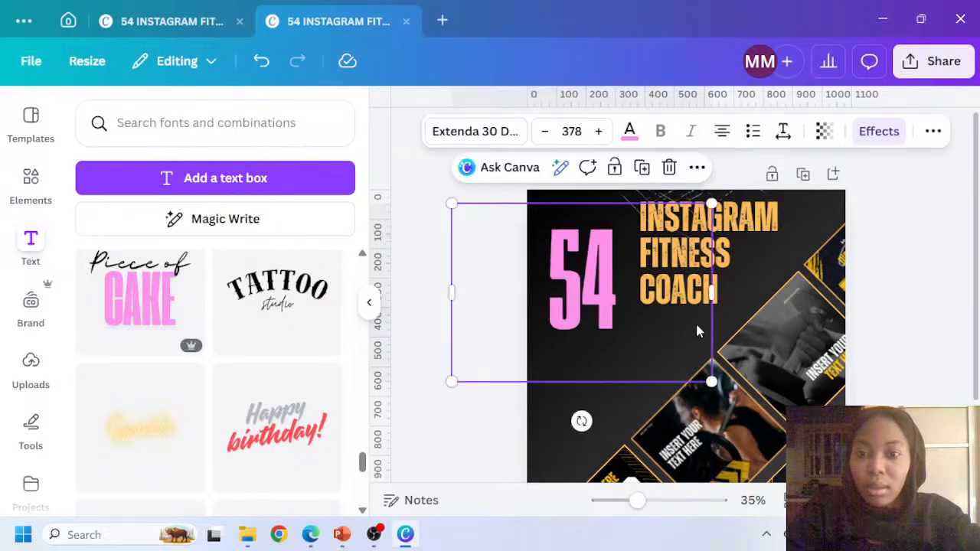
drag(711, 292, 632, 279)
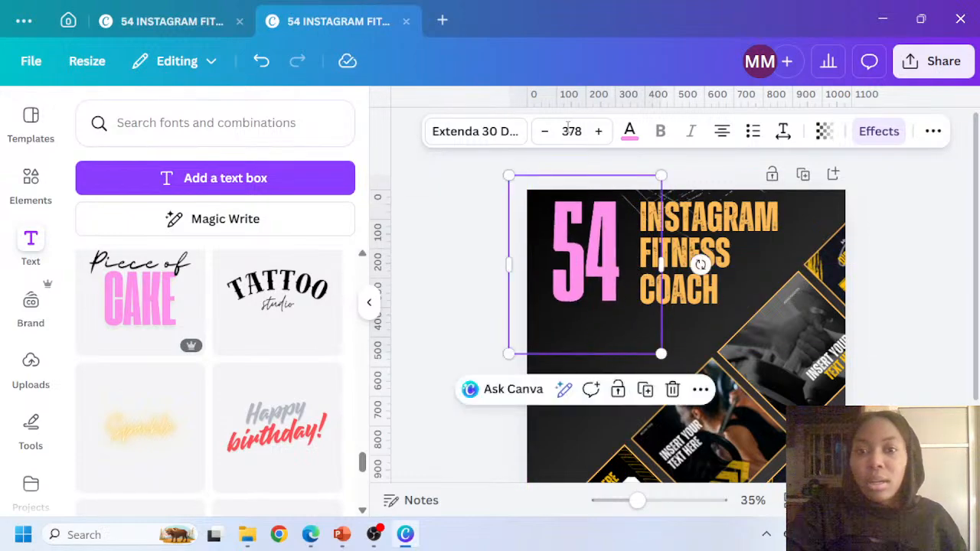
Recolour the "54" with the document's orange and shift the heading slightly closer to it
click(630, 131)
click(170, 235)
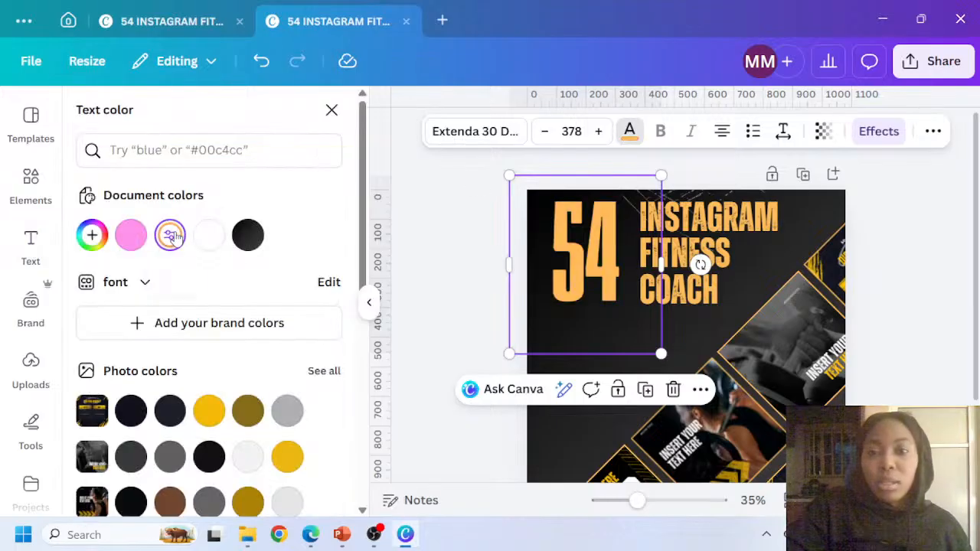
scroll(731, 242, down, 2)
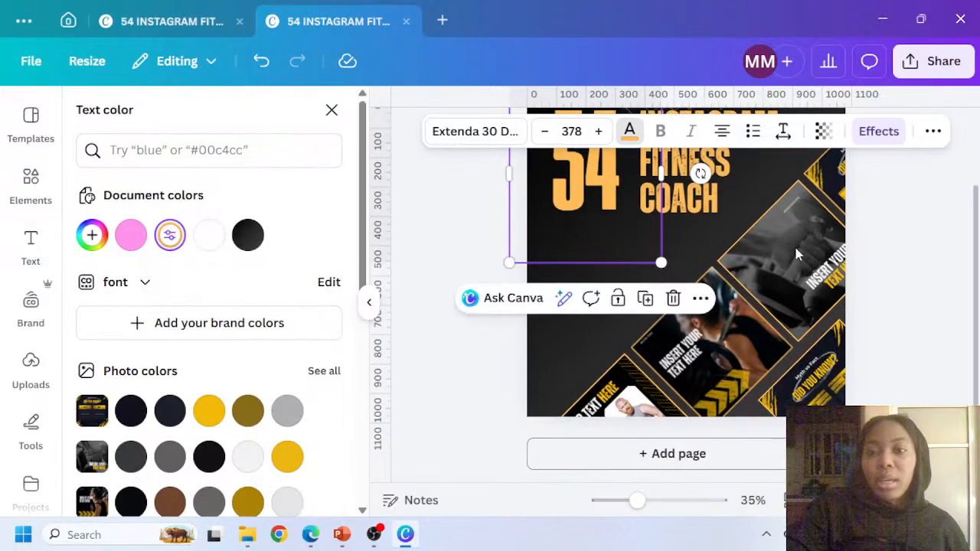
scroll(945, 212, up, 2)
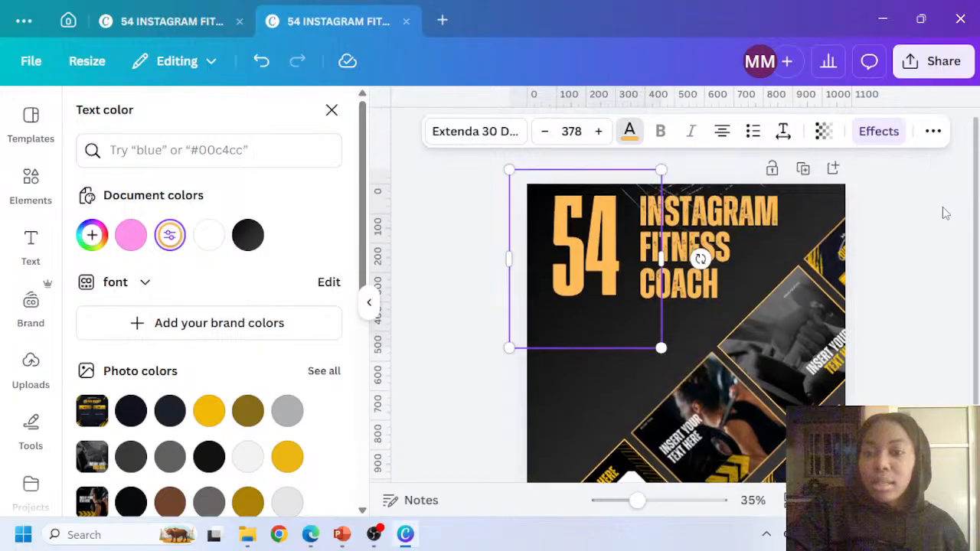
click(710, 220)
drag(711, 221, 706, 223)
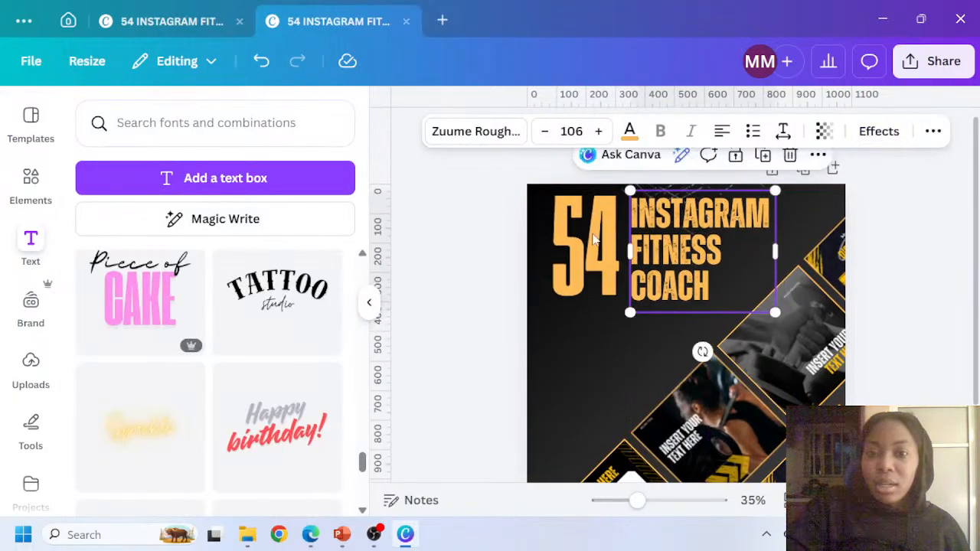
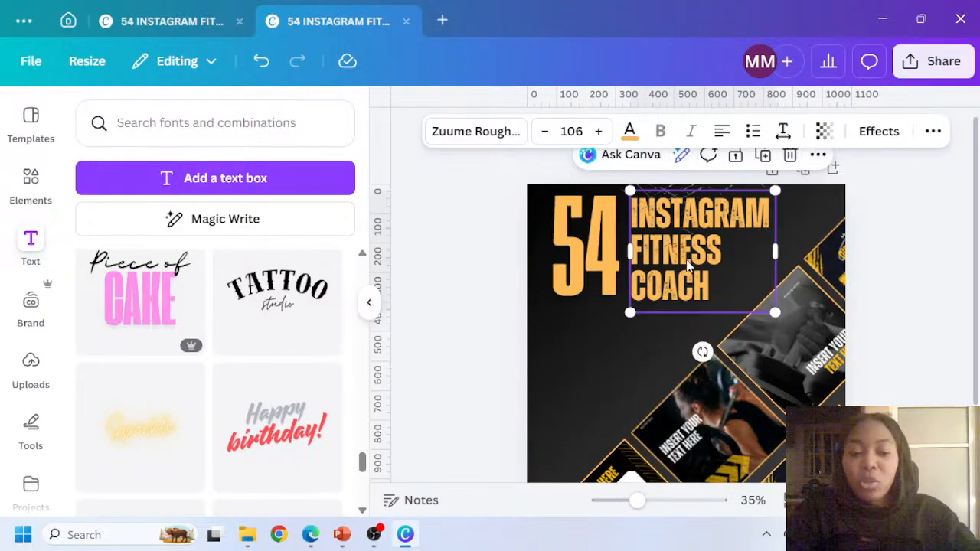
Place a duplicate of the heading below the "54", reading "TEMPLATES" at font size 119
key(ctrl+d)
drag(691, 254, 588, 374)
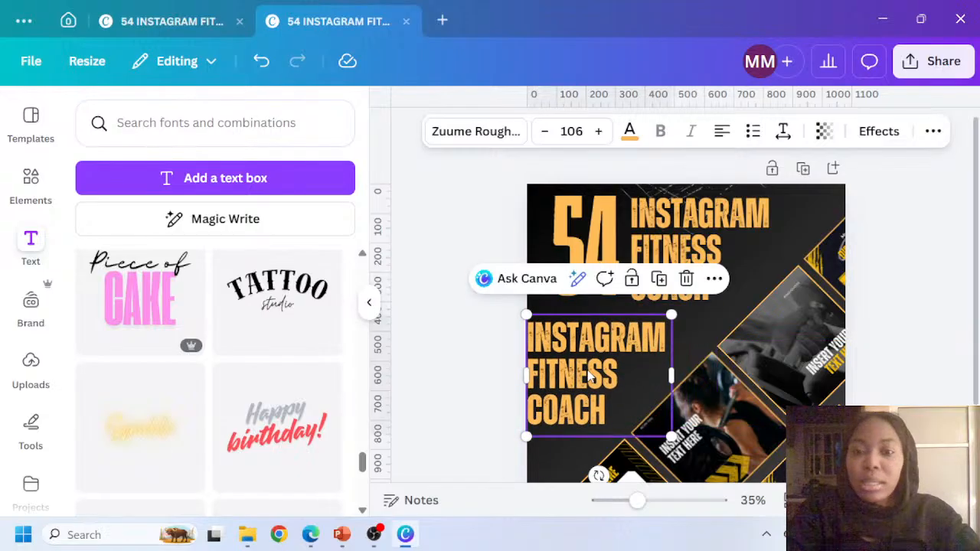
double_click(588, 372)
text(T)
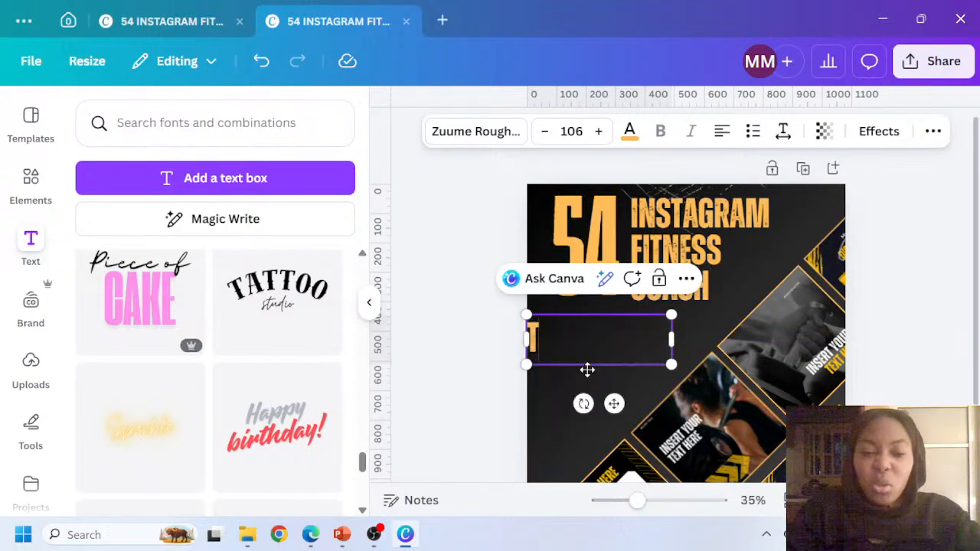
text(EMPLATES)
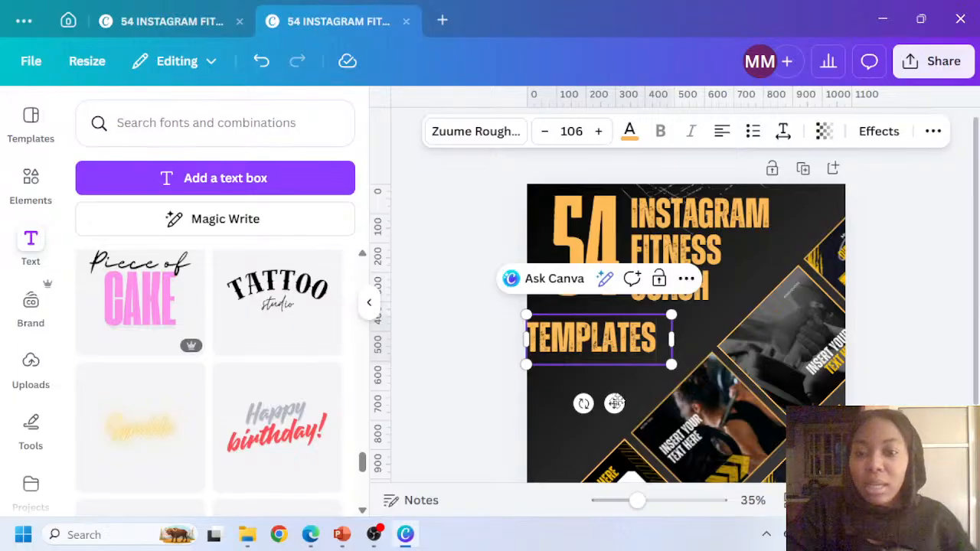
drag(616, 404, 638, 399)
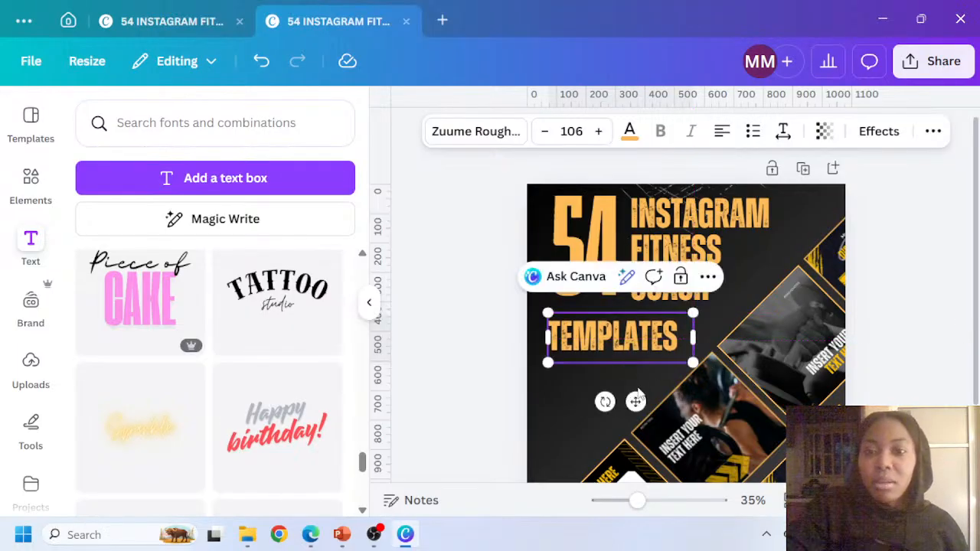
drag(692, 363, 713, 370)
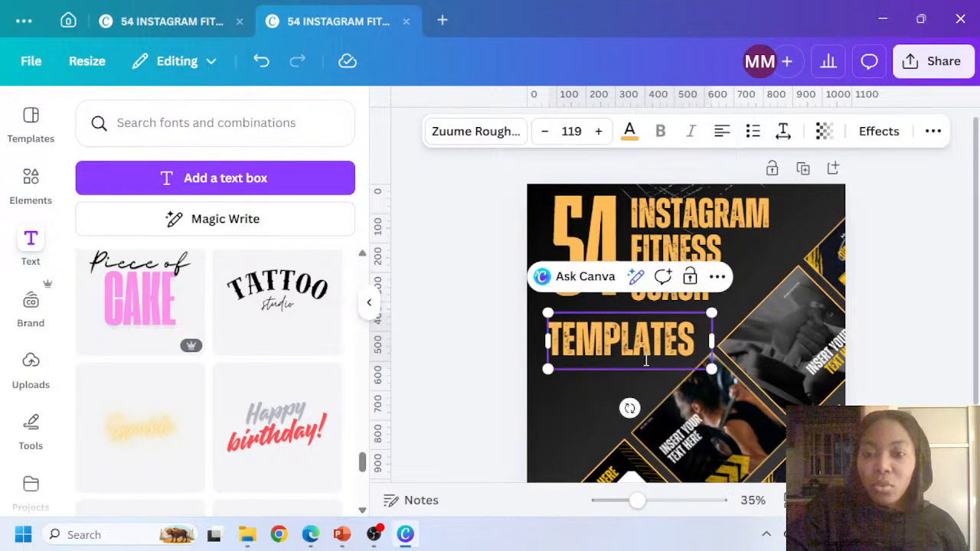
Try coral and bright red text colours on "TEMPLATES" and undo the colour change
click(624, 140)
scroll(124, 421, down, 3)
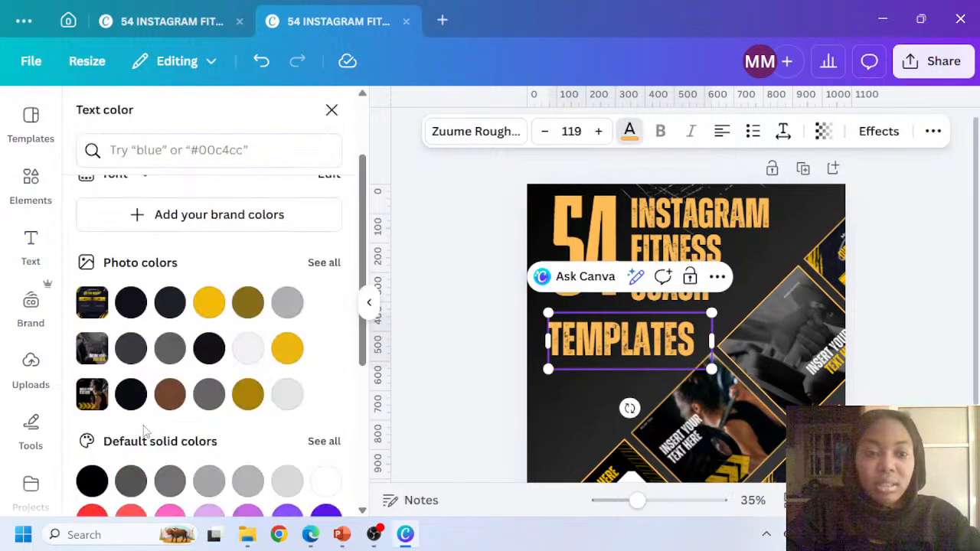
click(132, 459)
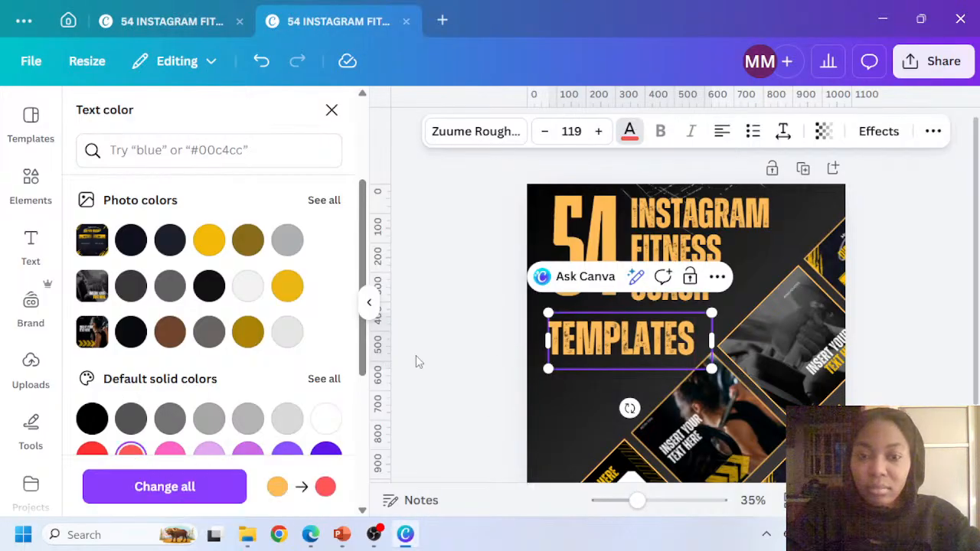
click(455, 357)
click(586, 333)
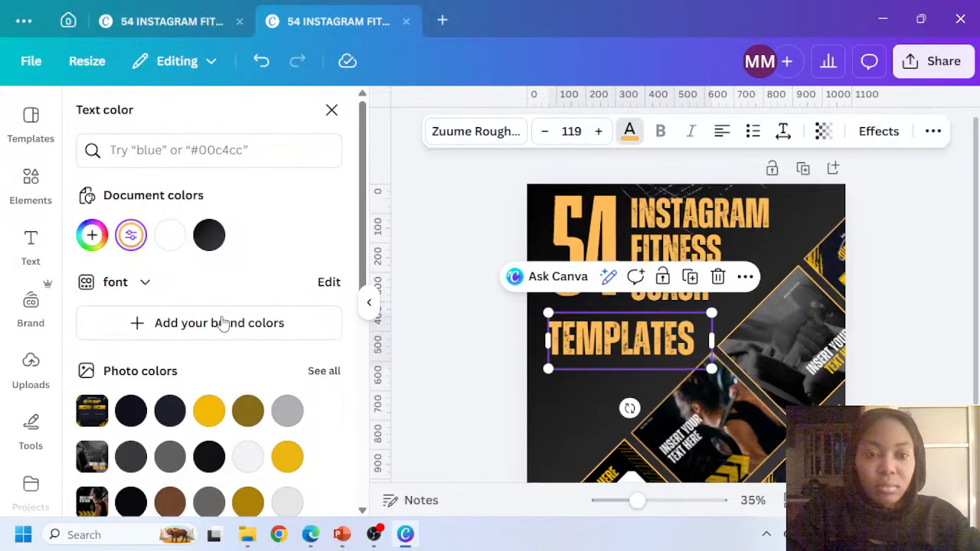
scroll(226, 367, down, 1)
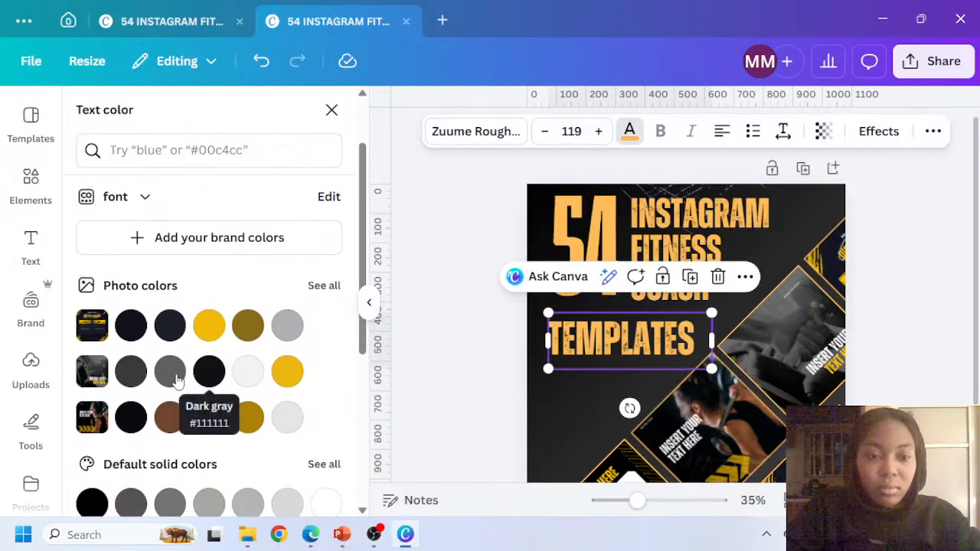
scroll(216, 375, down, 1)
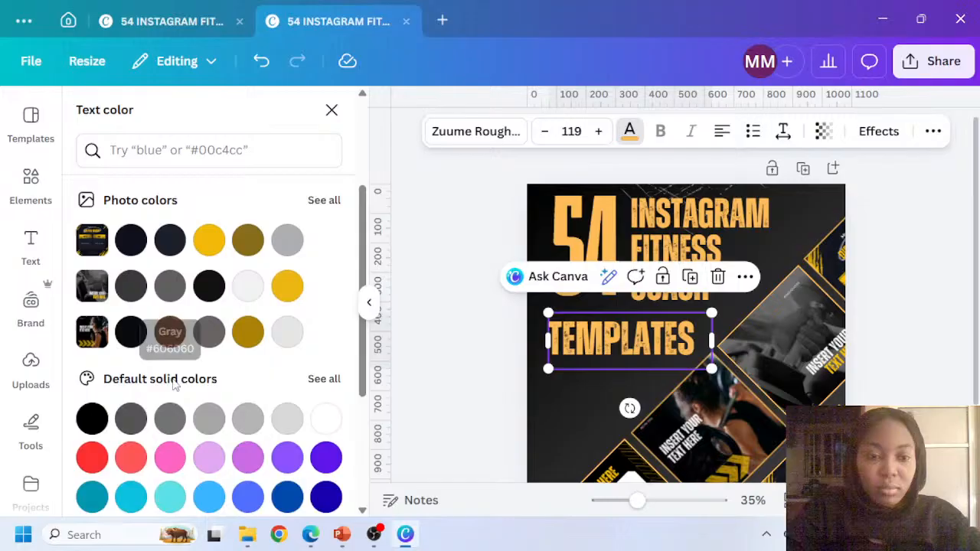
click(94, 468)
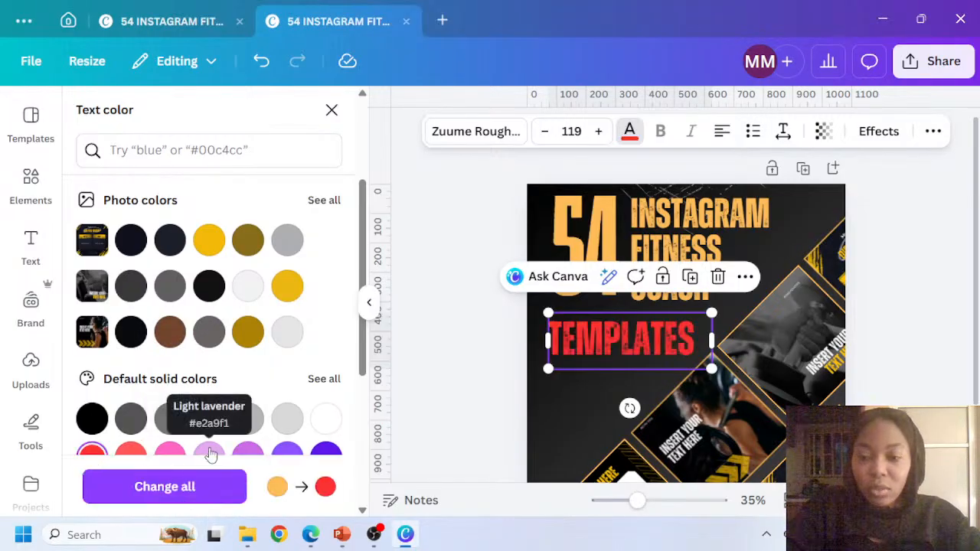
key(ctrl+z)
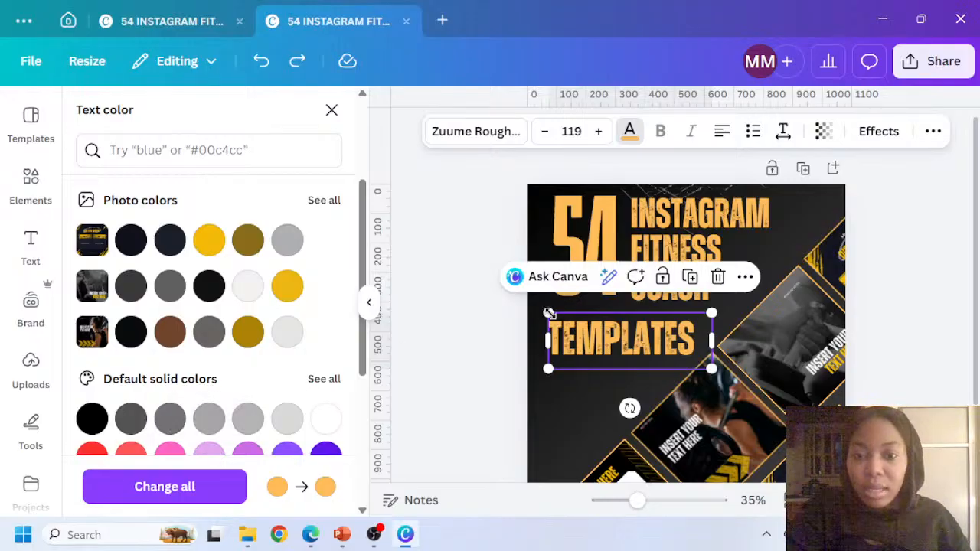
Enlarge "TEMPLATES" to font size 144 and position it beneath the "54" and the heading
drag(548, 313, 494, 294)
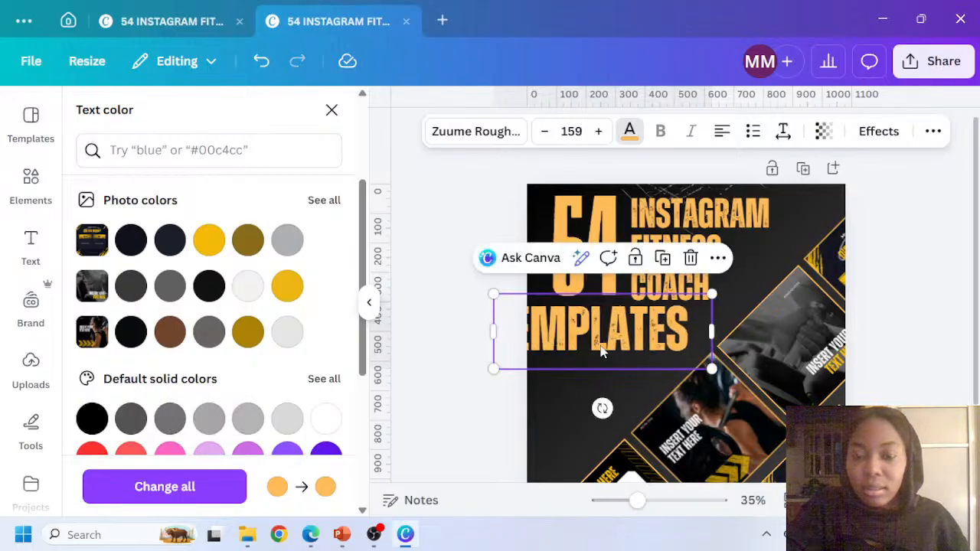
drag(602, 350, 637, 356)
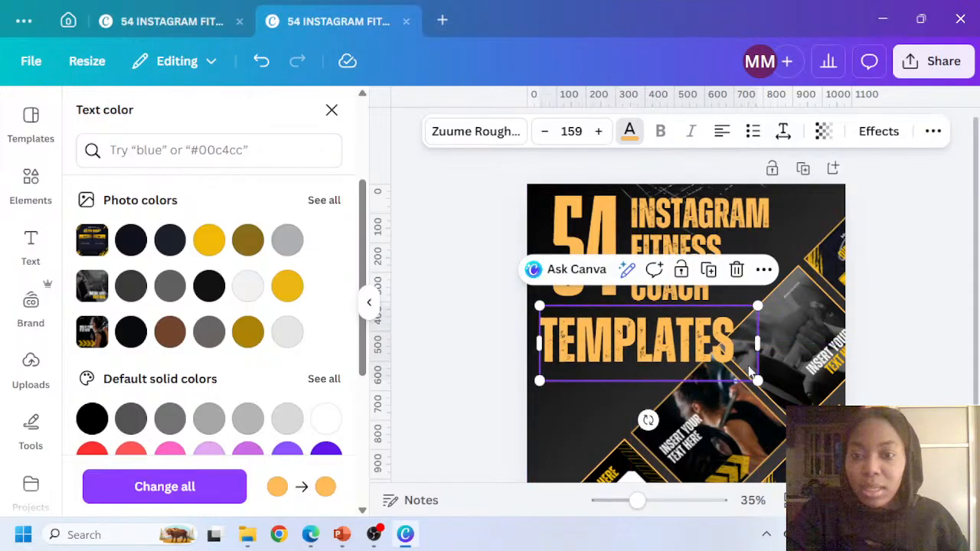
drag(750, 378, 733, 373)
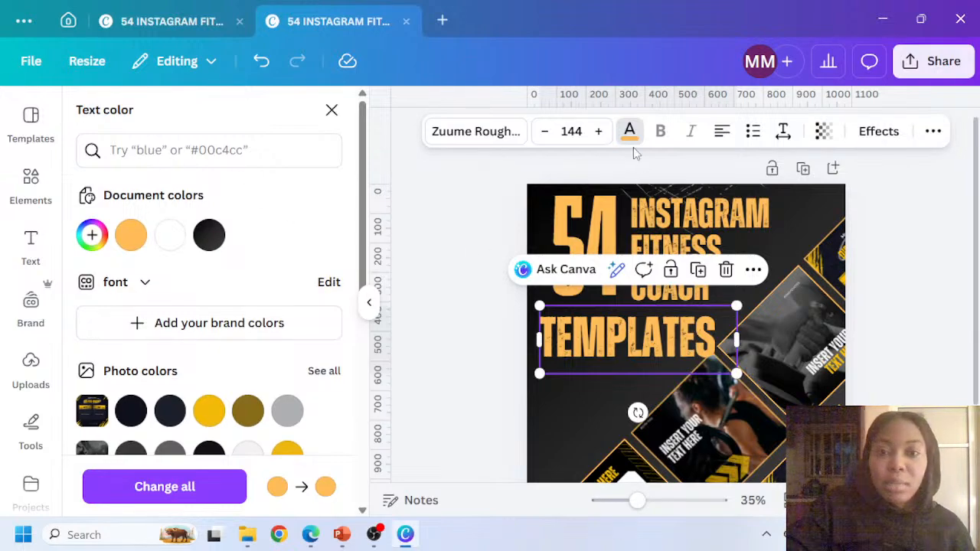
Browse the ready-made font combinations for a style that could suit the cover title
click(34, 259)
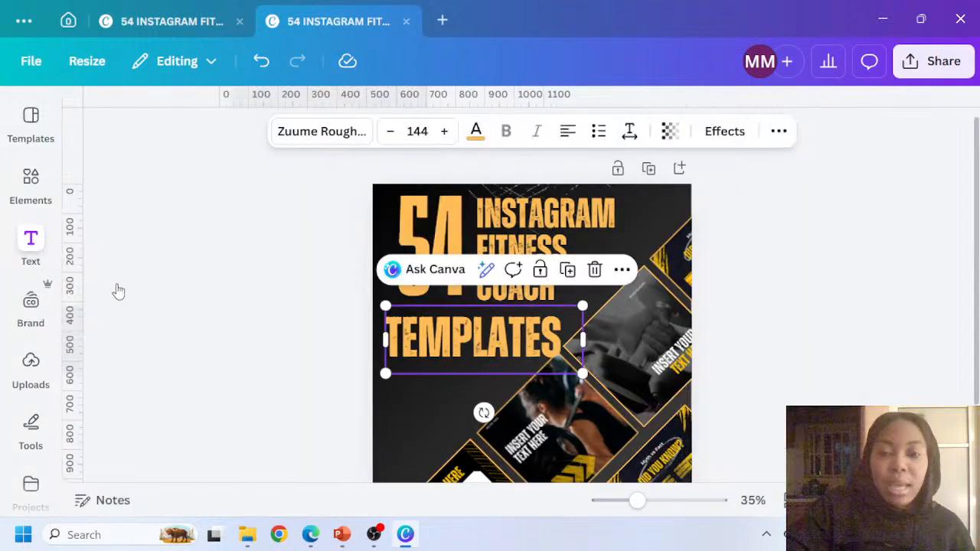
scroll(175, 317, down, 3)
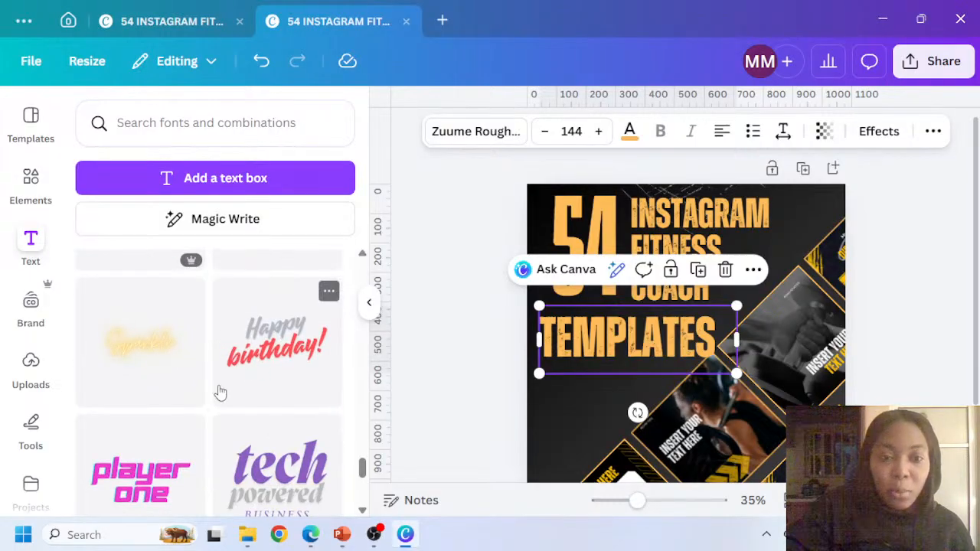
scroll(222, 387, down, 2)
scroll(184, 371, down, 3)
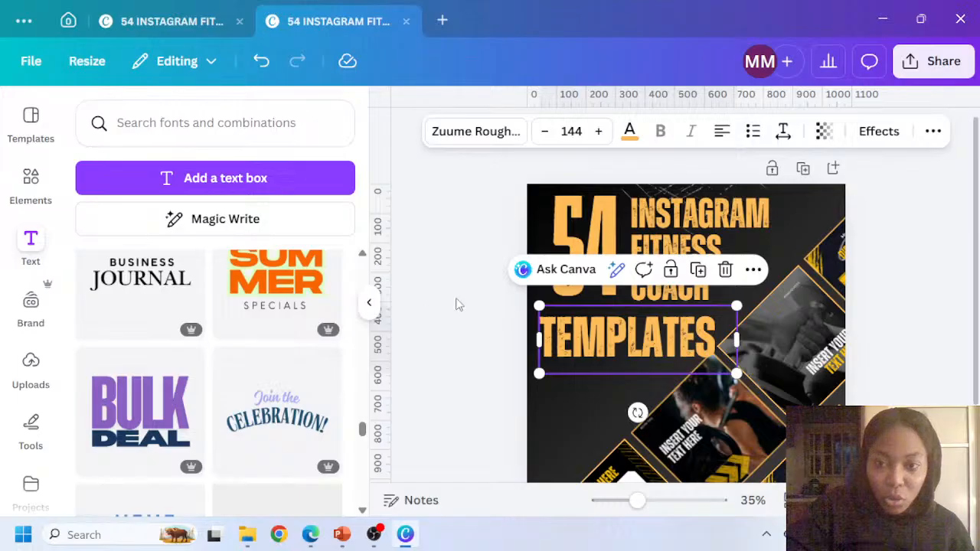
scroll(233, 390, down, 2)
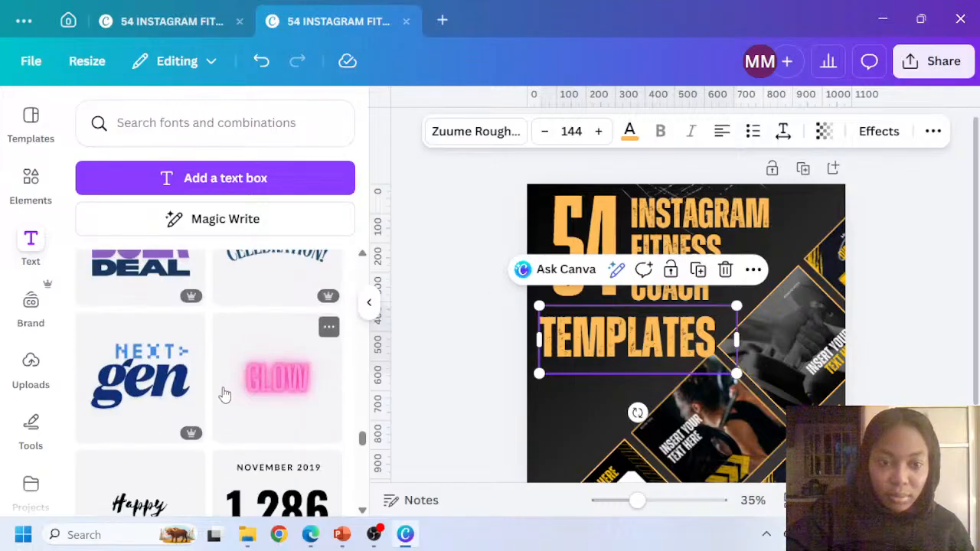
scroll(229, 392, down, 5)
scroll(225, 395, down, 4)
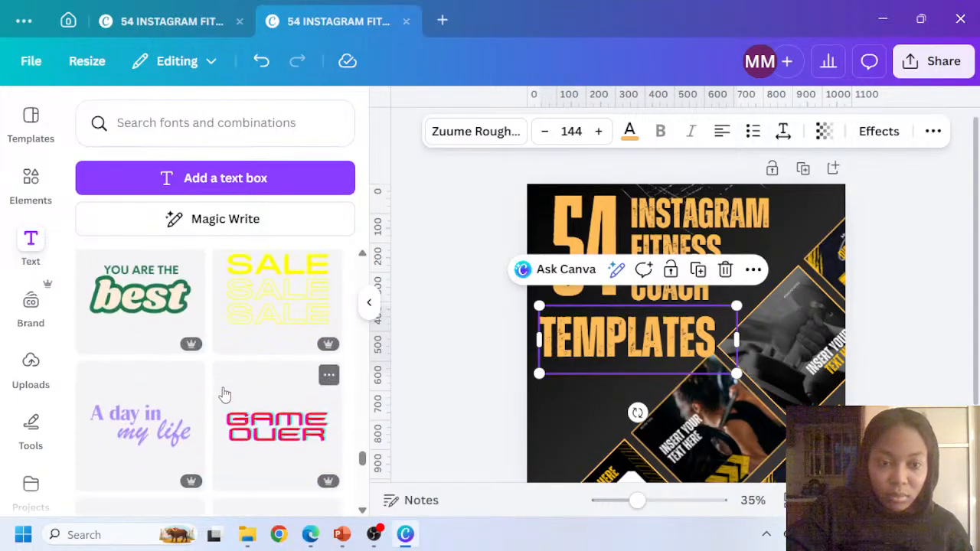
scroll(207, 410, down, 4)
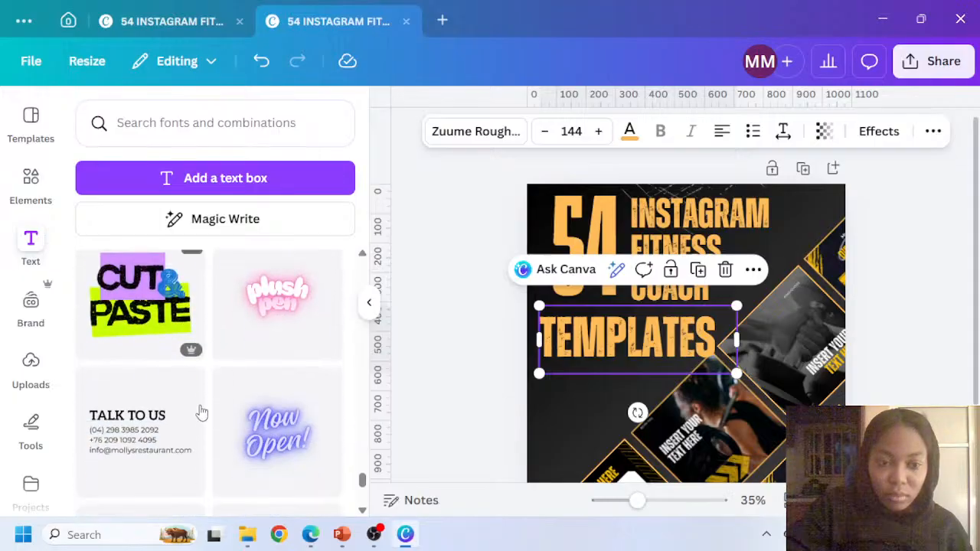
scroll(205, 414, down, 1)
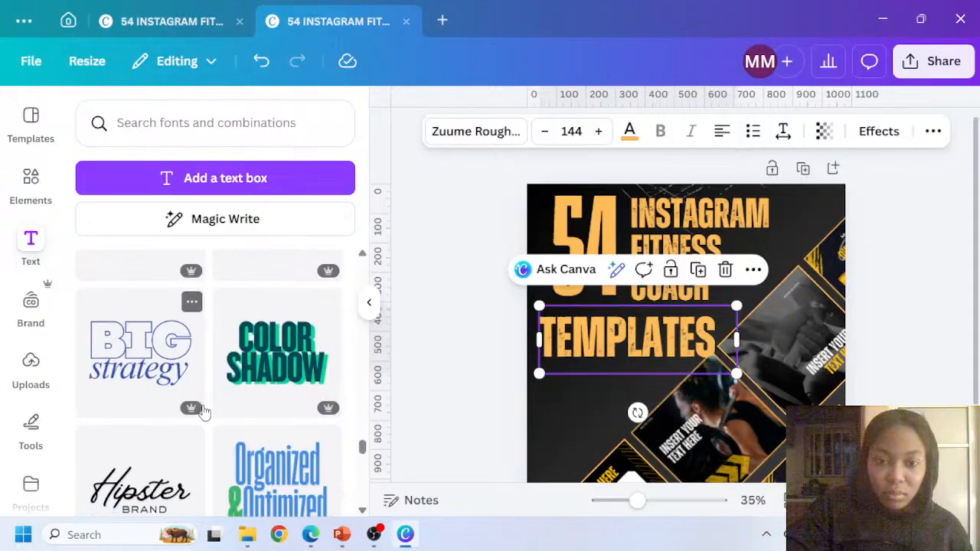
scroll(205, 414, down, 1)
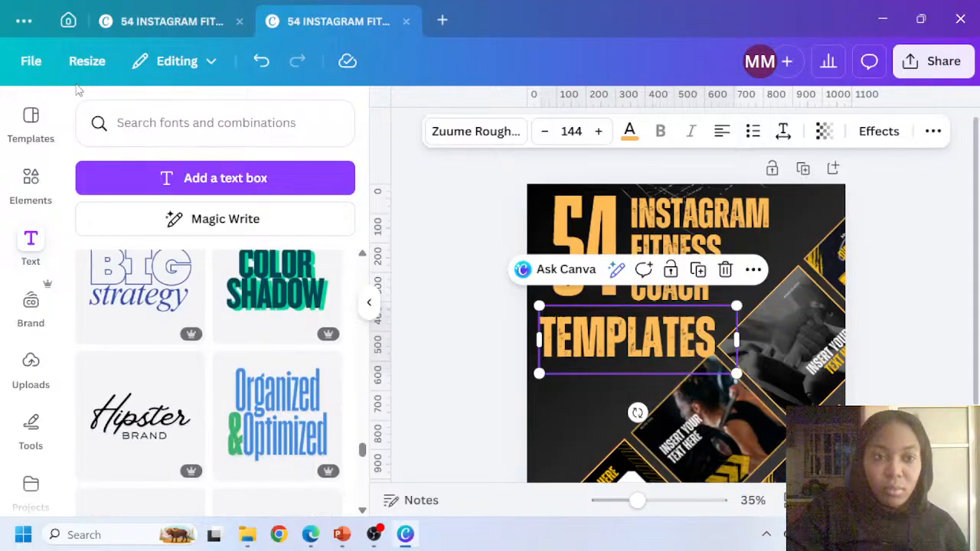
Search the elements for "GYM EQUIPMENT" and show all matching graphics
click(32, 186)
click(135, 124)
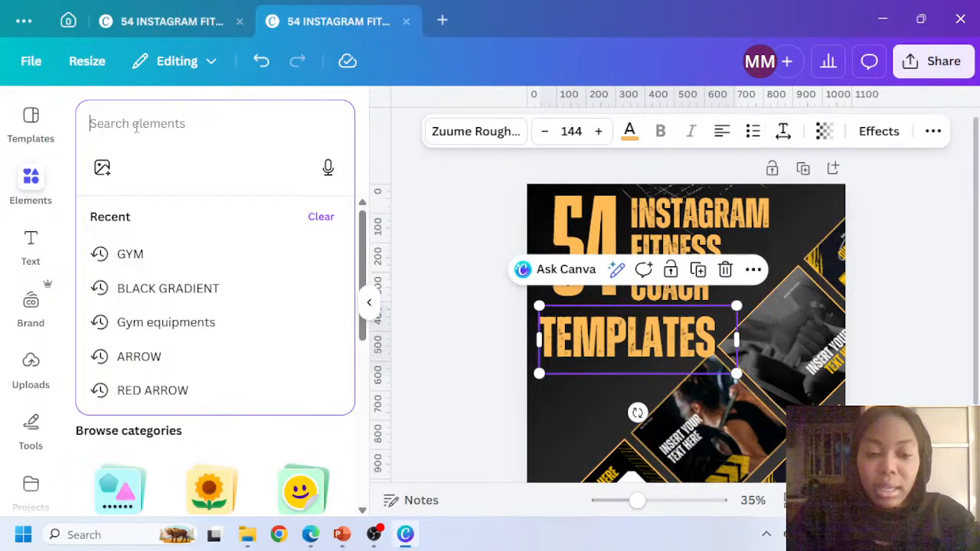
text(GY)
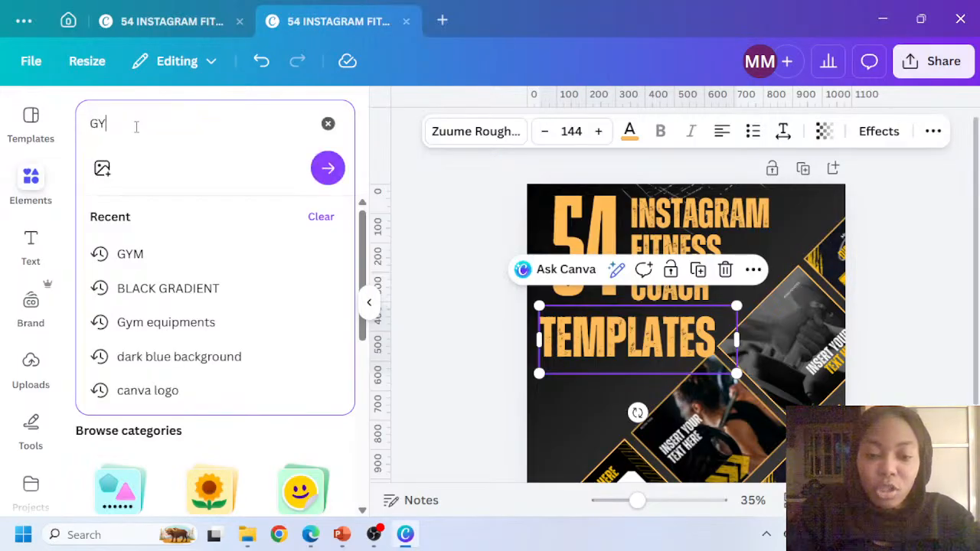
text(M EQU)
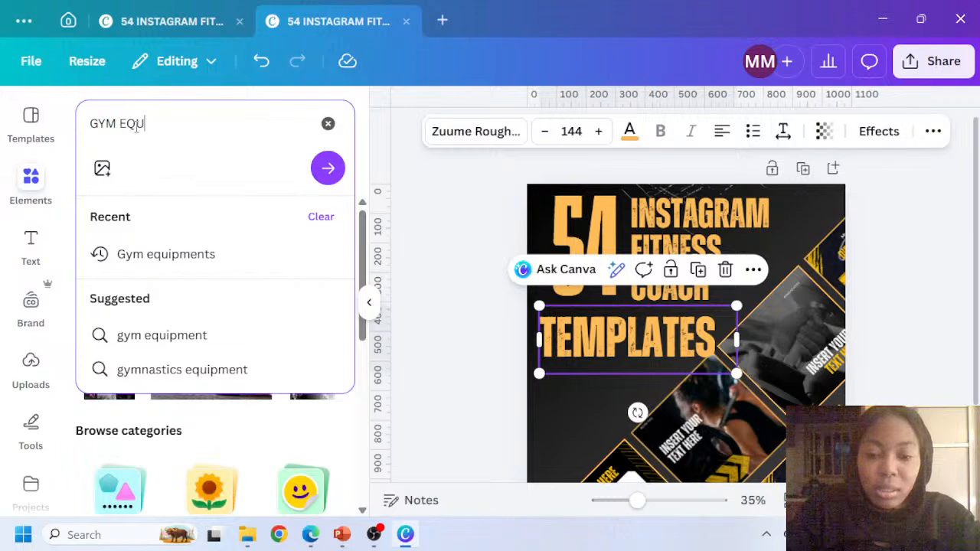
text(IPMEY)
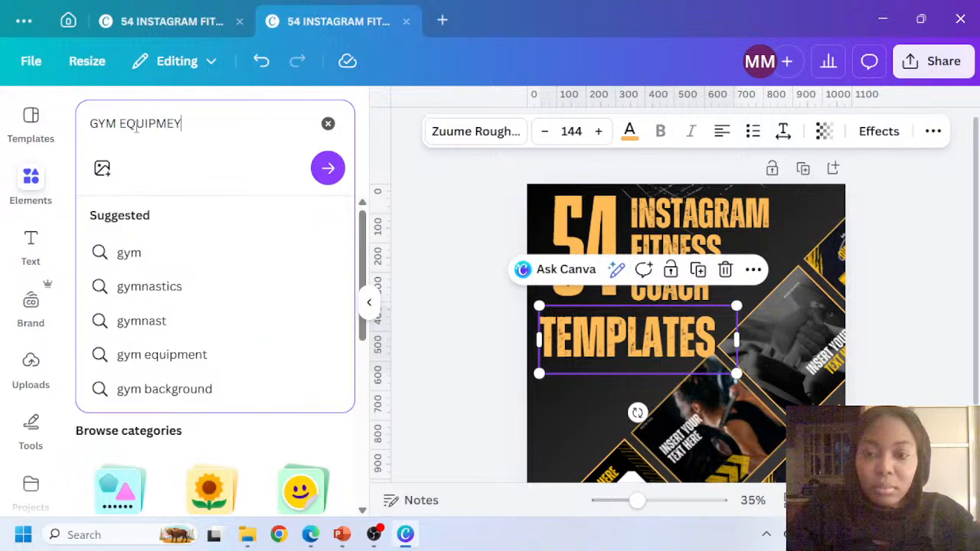
key(Return)
key(BackSpace)
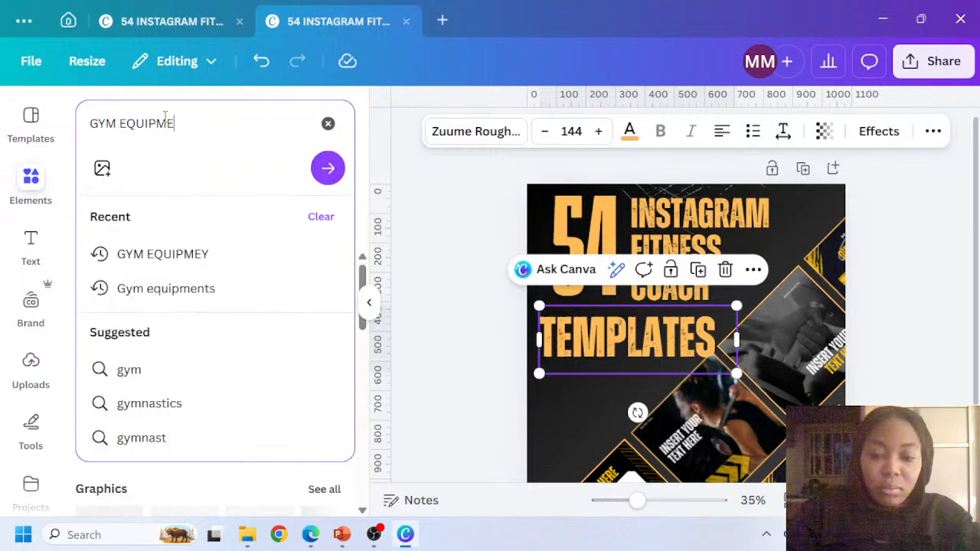
text(NT)
key(Return)
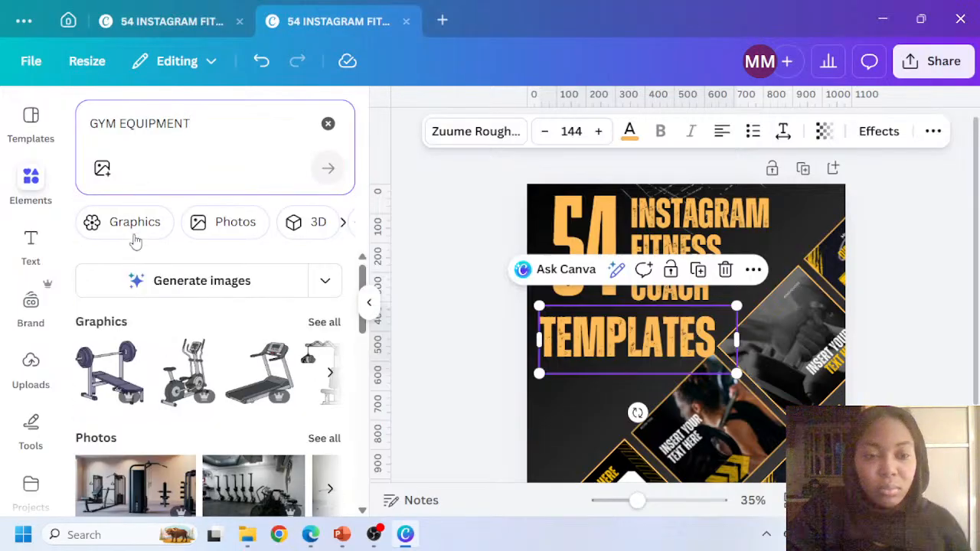
click(320, 326)
Try the line-art weightlifter graphic on the cover and delete it
scroll(238, 383, down, 4)
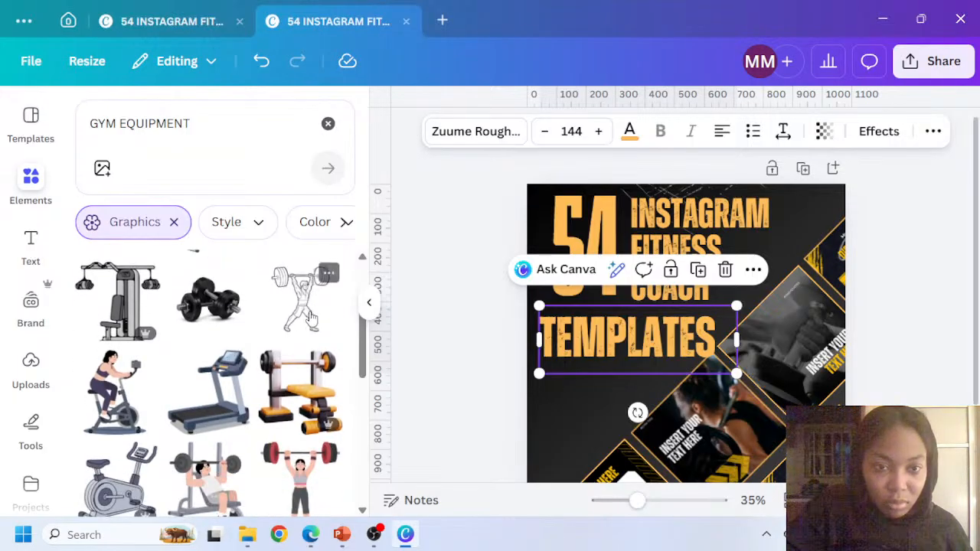
scroll(341, 321, down, 2)
scroll(325, 287, up, 2)
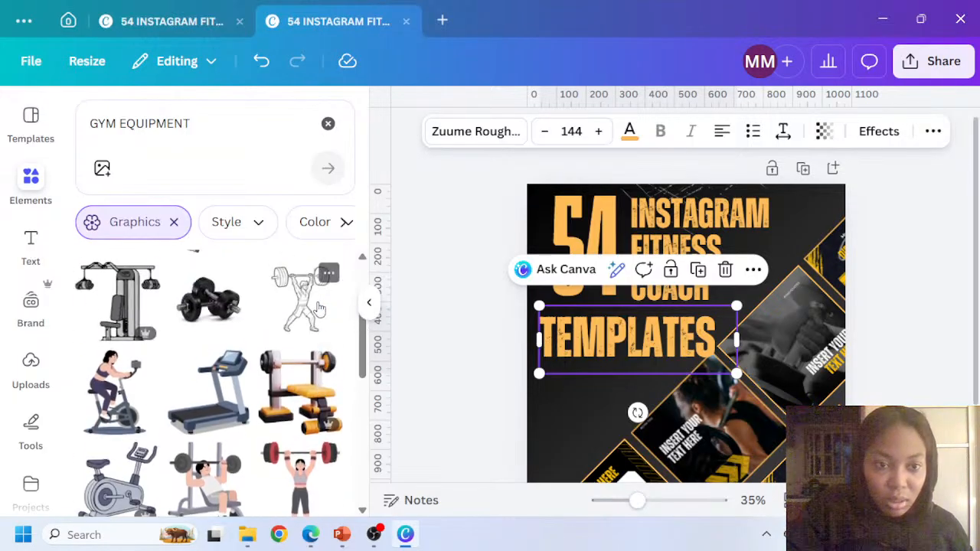
click(301, 282)
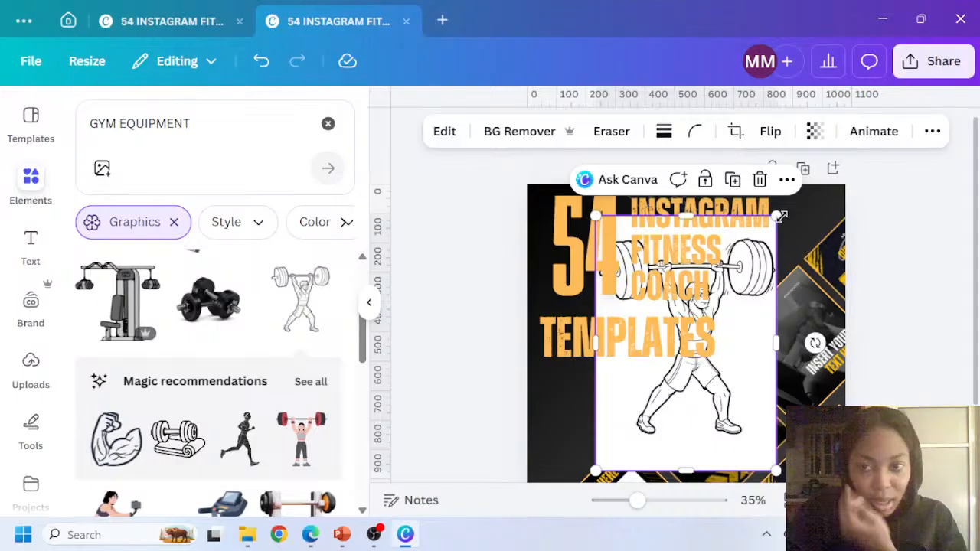
drag(679, 413, 529, 332)
key(Delete)
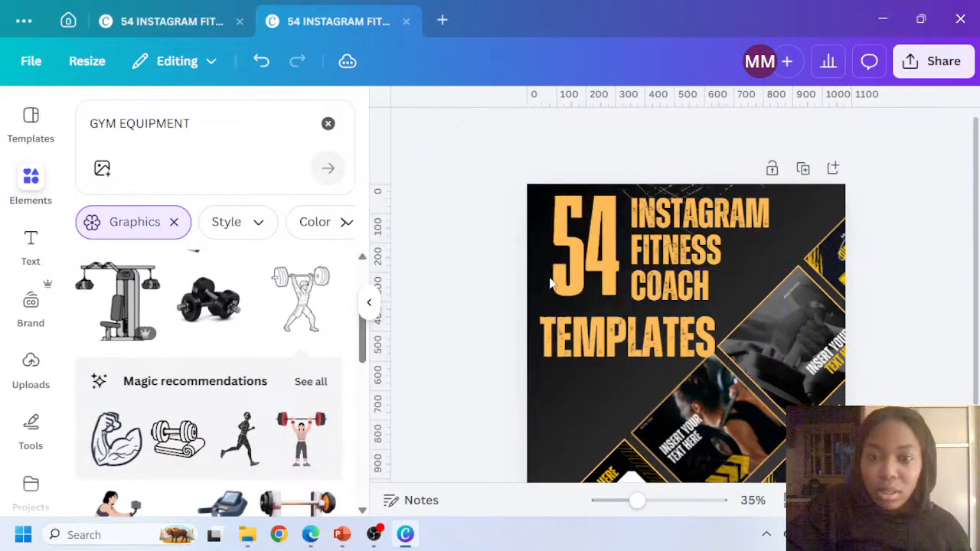
Try the outlined dumbbell-and-mat graphic from the recommendations on the cover and delete it
scroll(260, 318, down, 2)
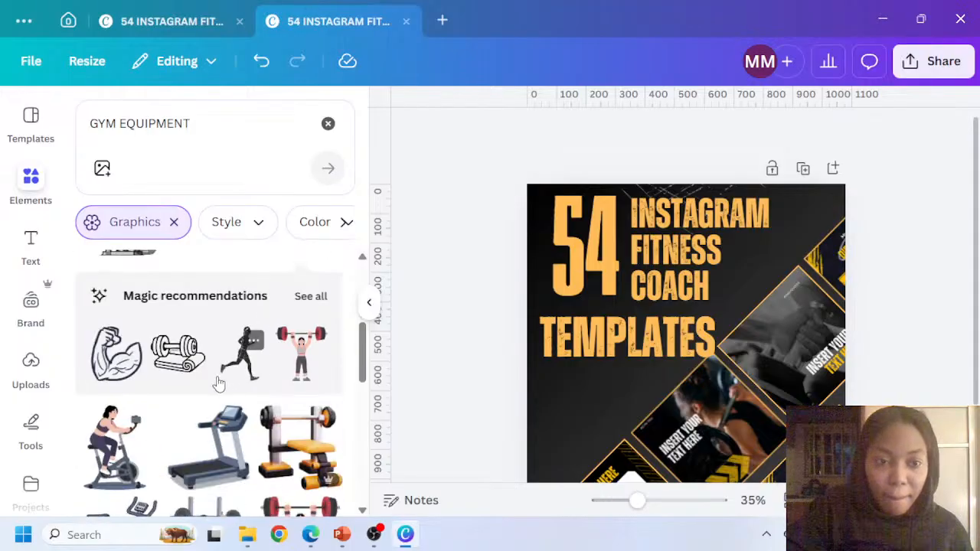
scroll(219, 383, down, 2)
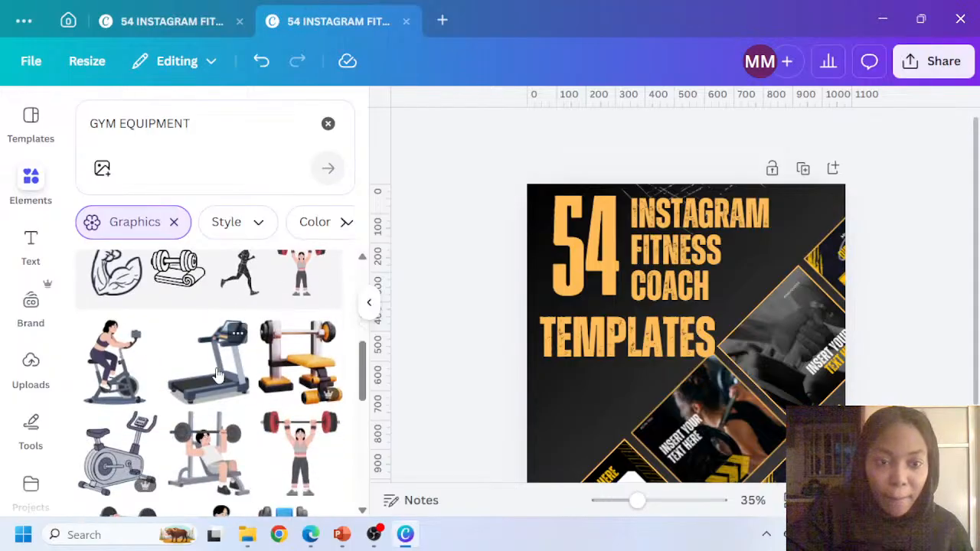
click(173, 277)
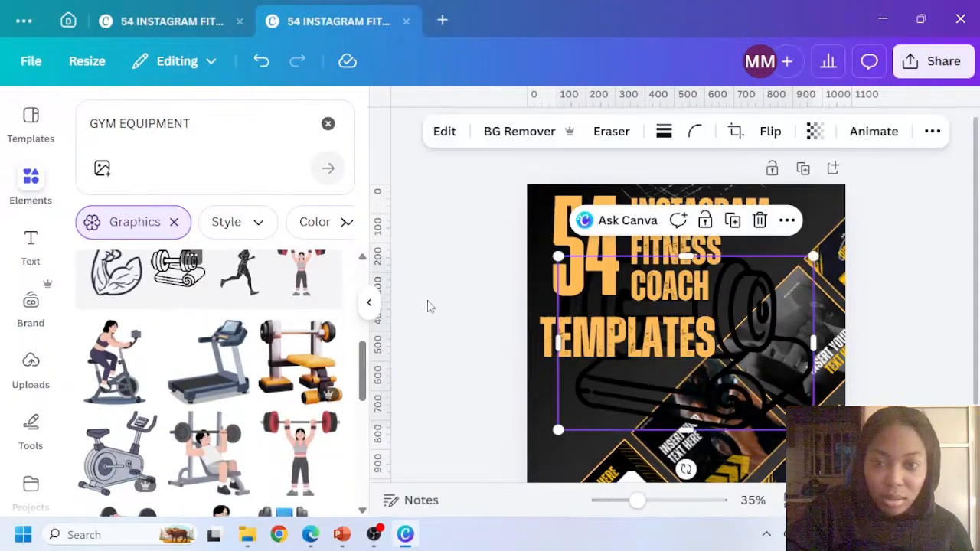
click(760, 222)
Add the black-and-white fist-holding-dumbbell graphic, scale it down and place it beneath "TEMPLATES" beside the diamond frames
scroll(230, 387, down, 6)
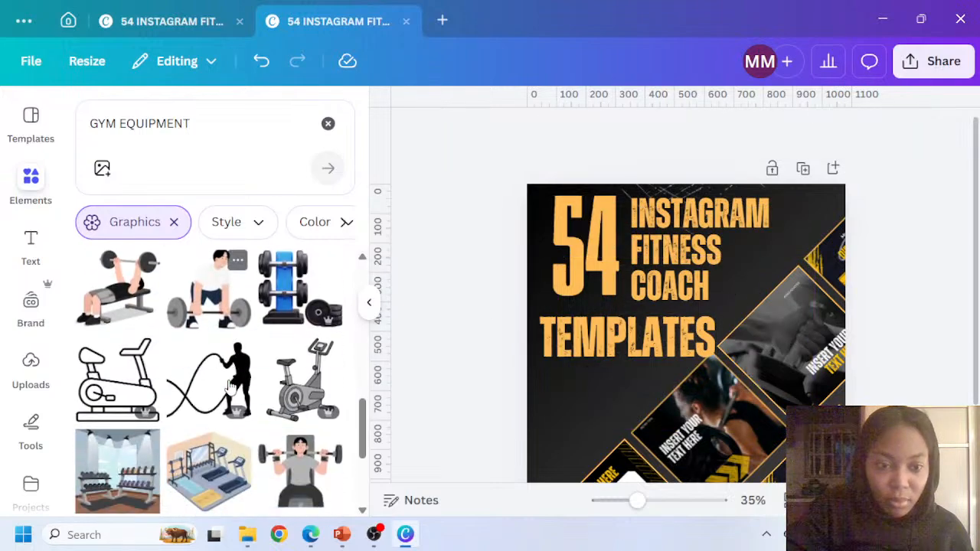
scroll(170, 371, down, 8)
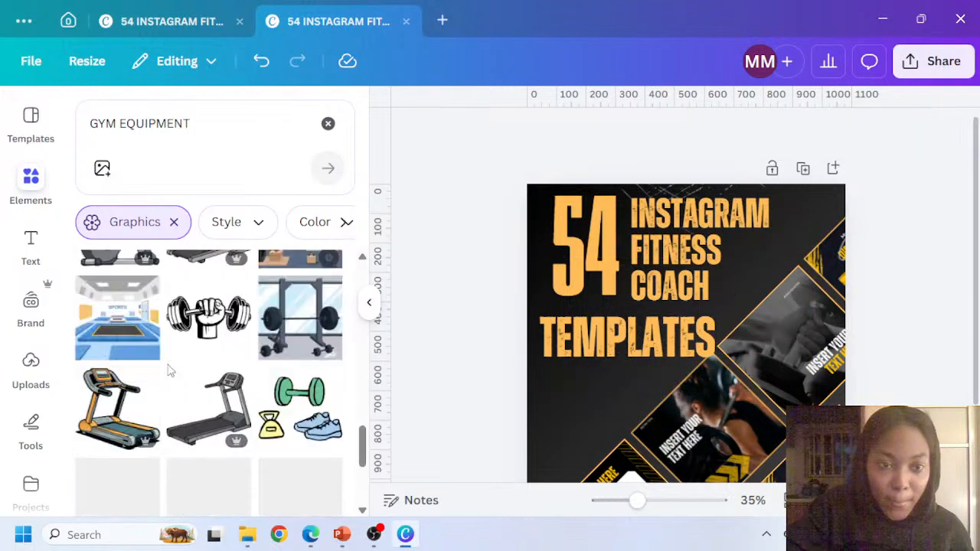
click(208, 317)
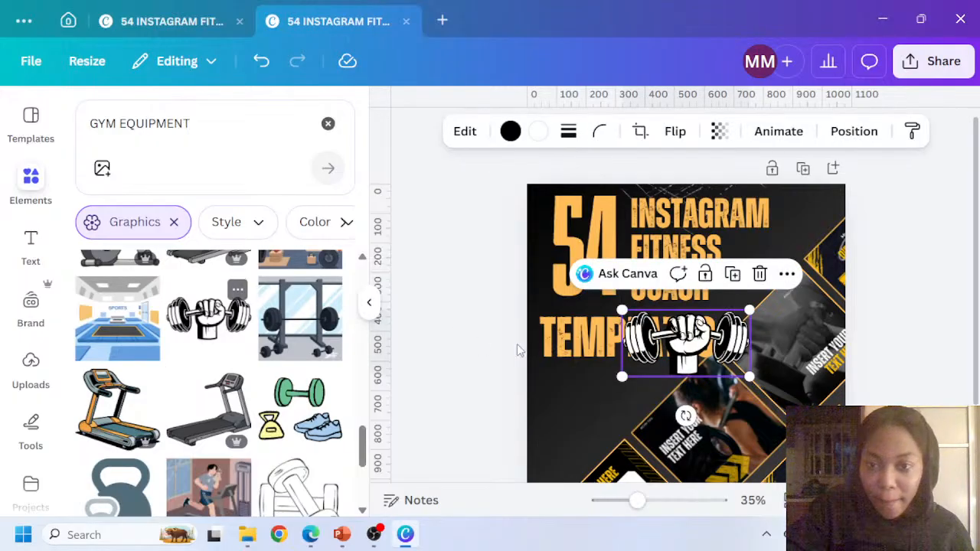
drag(743, 333, 644, 380)
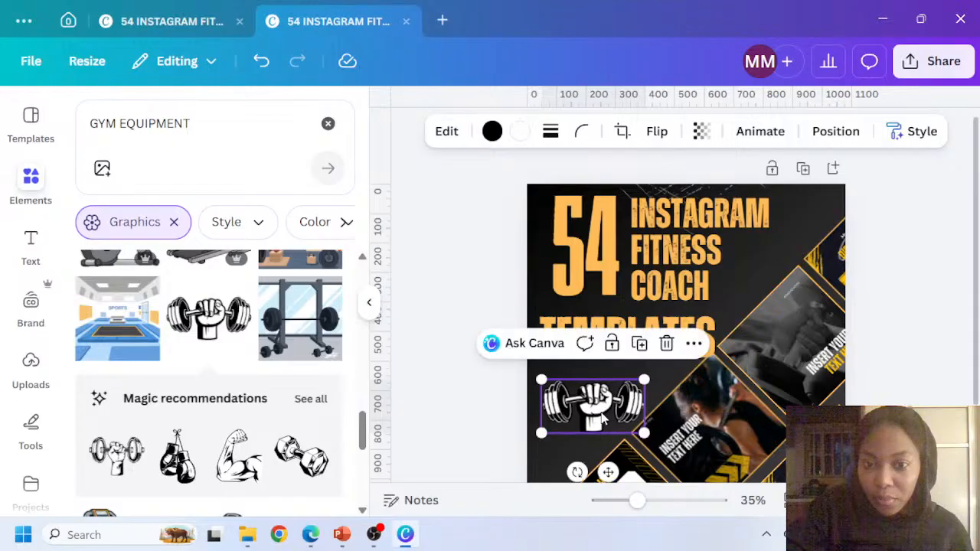
drag(602, 418, 609, 412)
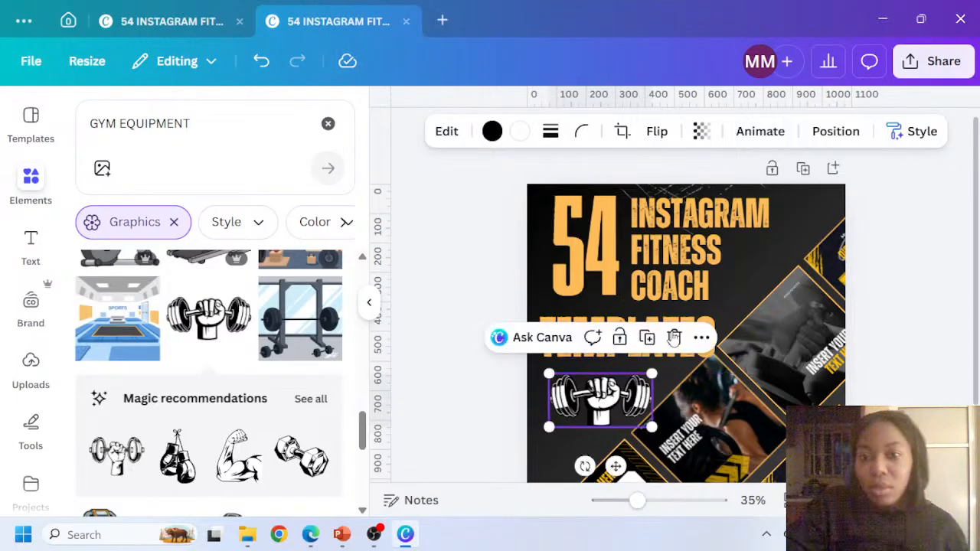
click(886, 272)
scroll(865, 266, down, 1)
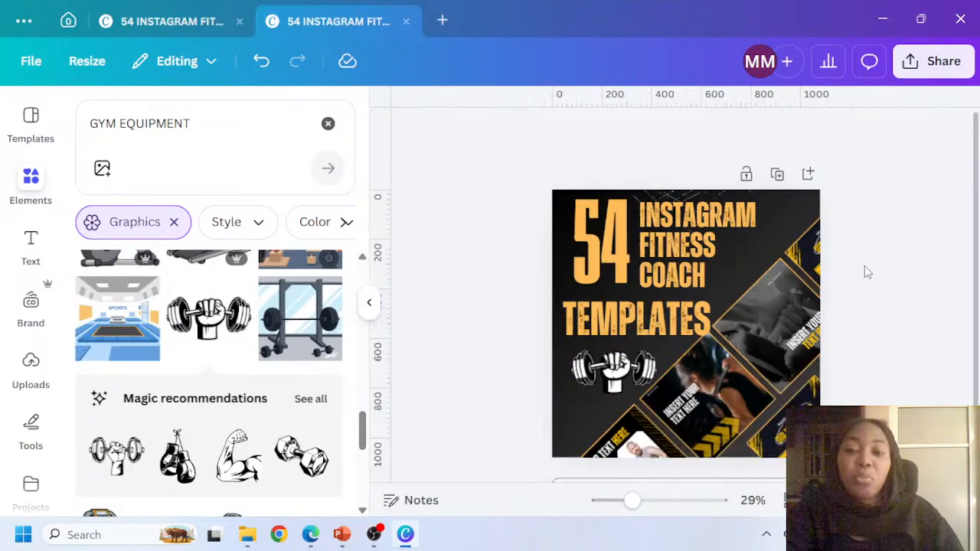
Reduce "TEMPLATES" to font size 137 and nudge it slightly up towards the heading
click(692, 310)
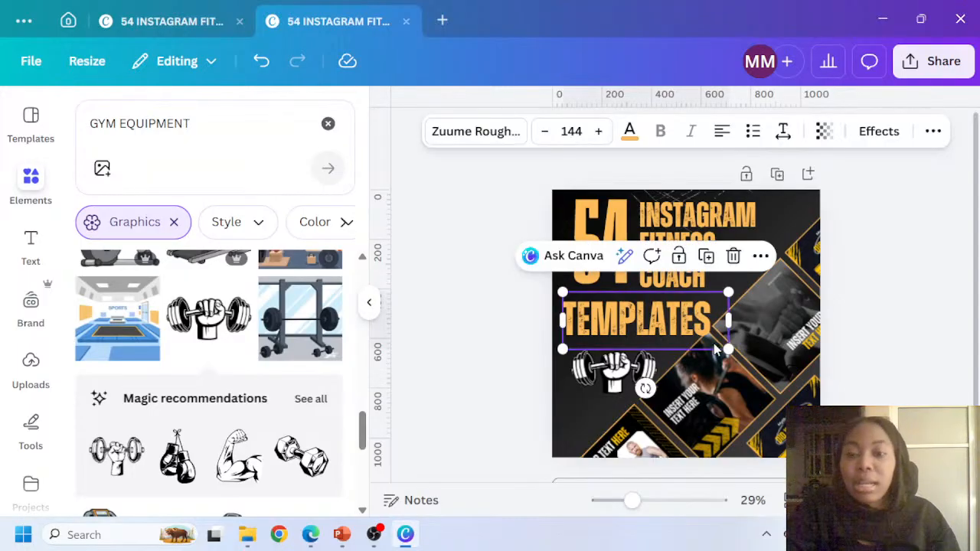
drag(728, 349, 722, 348)
drag(668, 330, 668, 331)
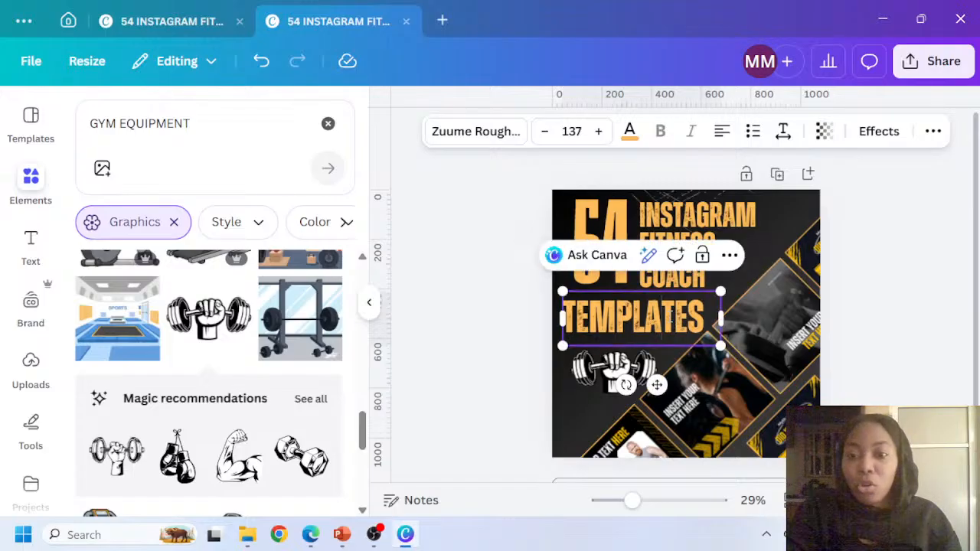
click(908, 280)
click(692, 329)
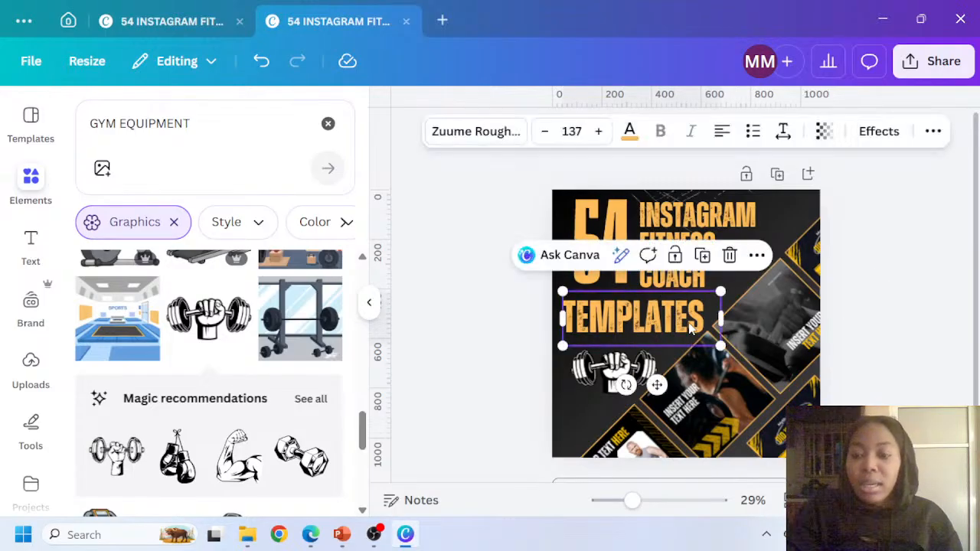
drag(691, 329, 685, 330)
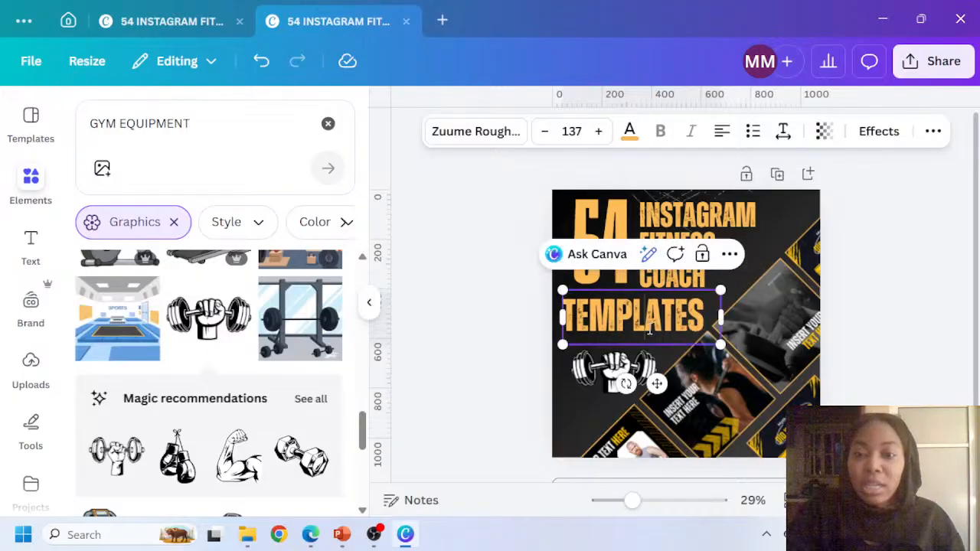
click(835, 282)
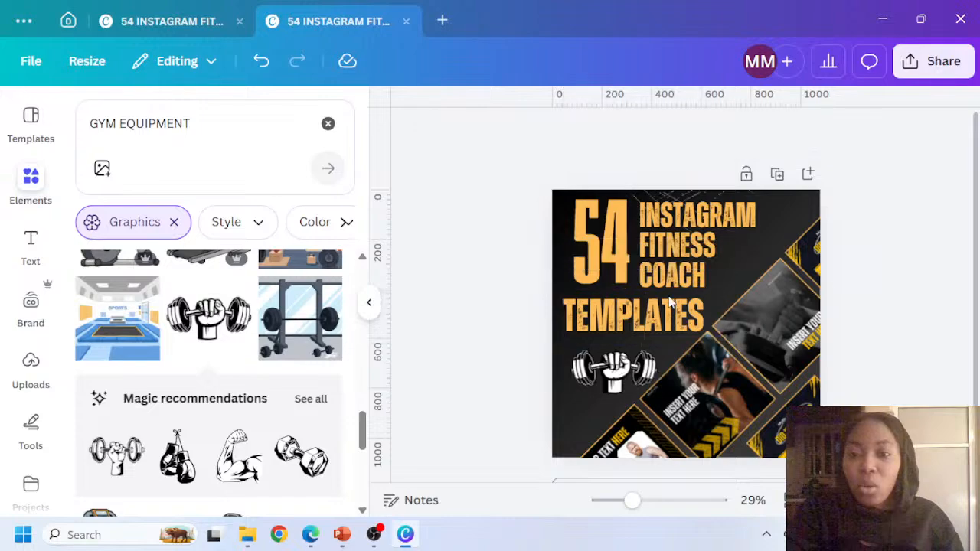
click(654, 313)
drag(654, 315, 655, 318)
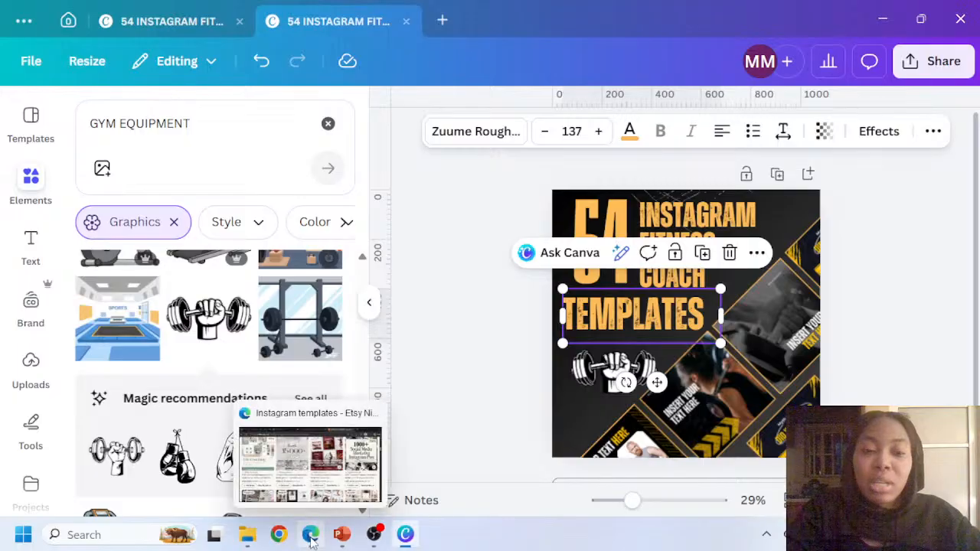
Switch to ChatGPT in Edge and dictate a request for a simple how-to-use write-up covering text editing, moving elements, replacing images and downloading
click(263, 425)
click(254, 22)
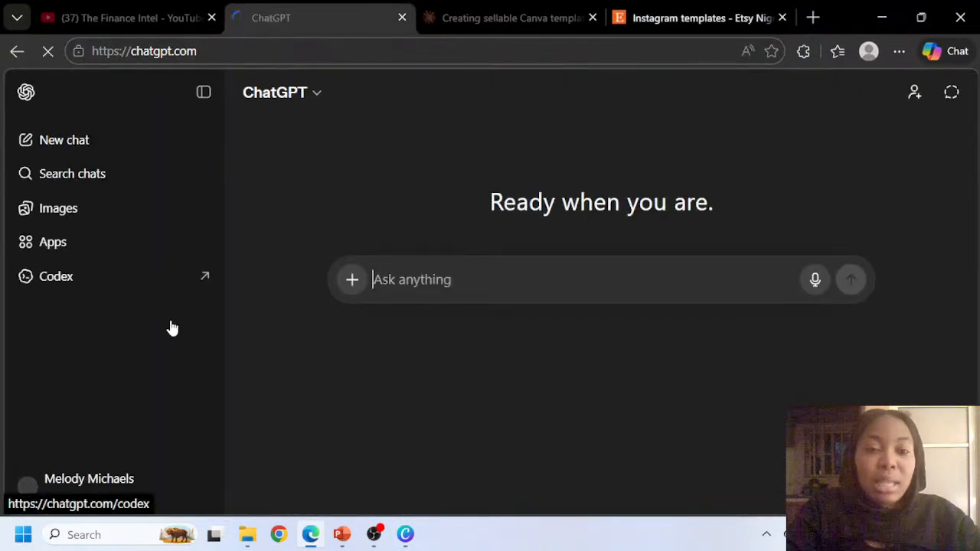
click(815, 282)
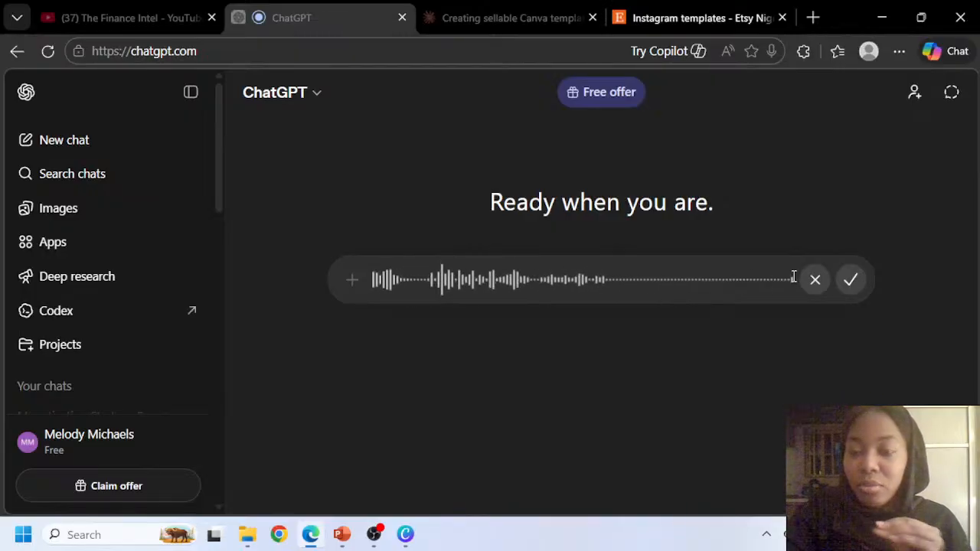
click(851, 281)
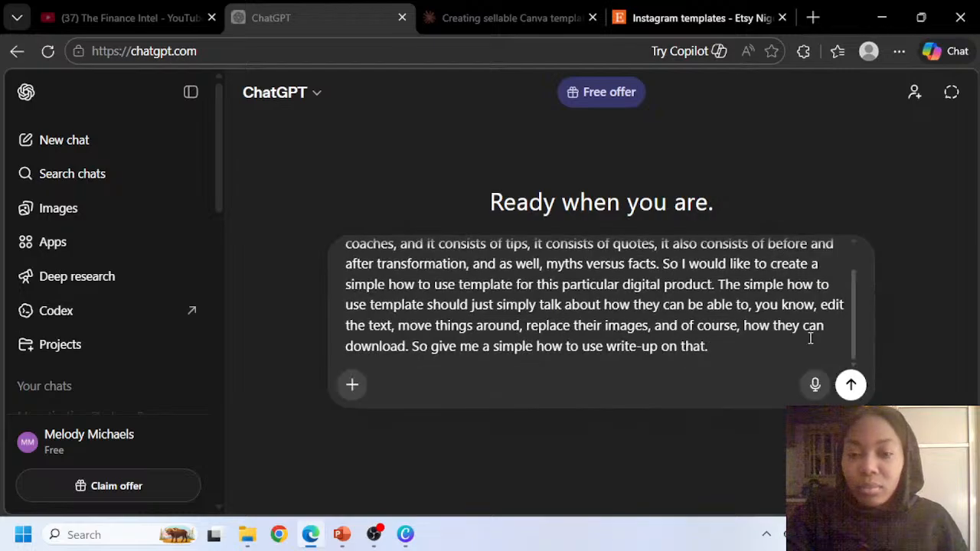
click(850, 386)
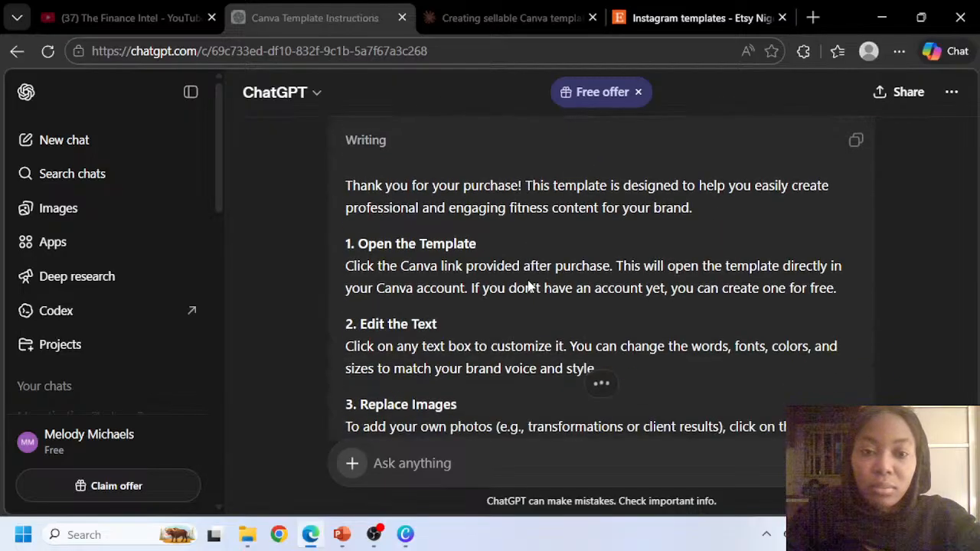
scroll(516, 294, down, 6)
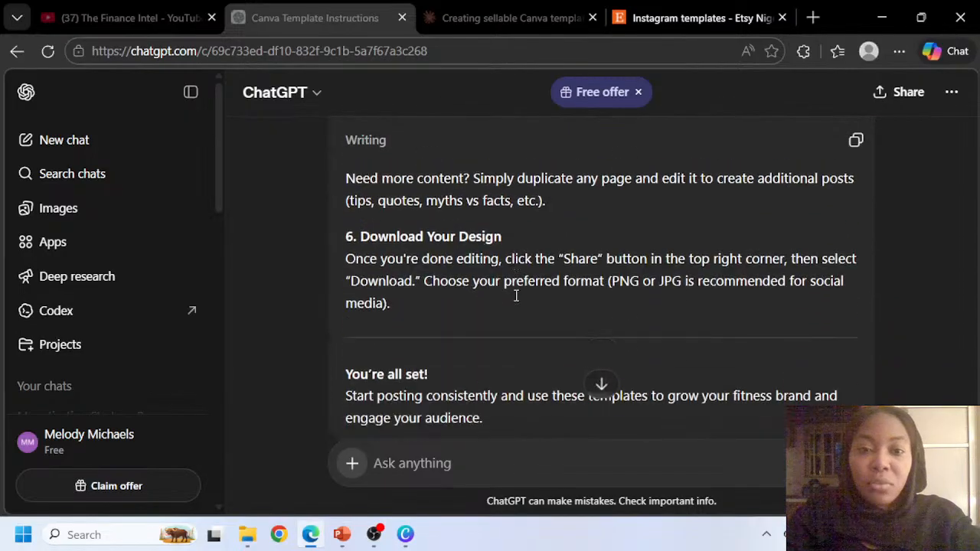
scroll(516, 294, down, 3)
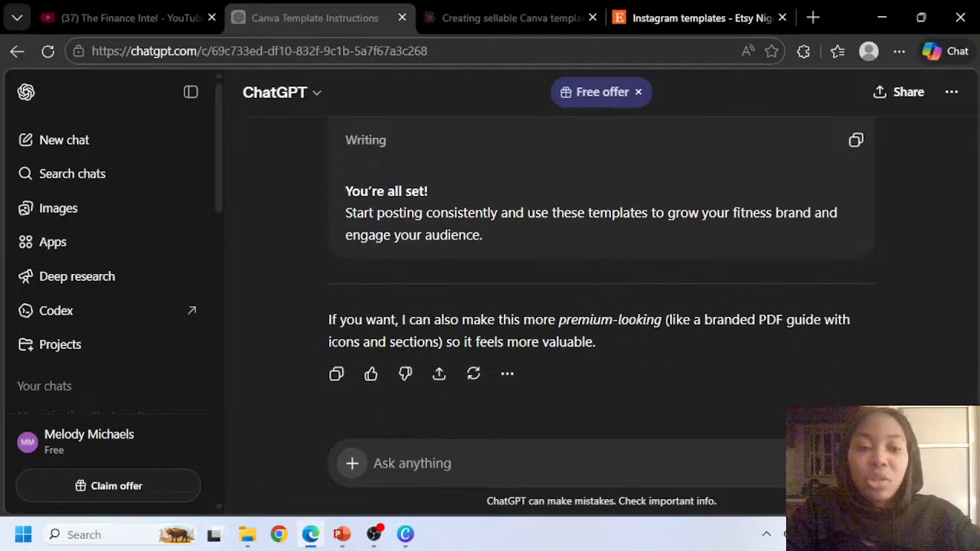
Open Word and create a new blank document
click(137, 534)
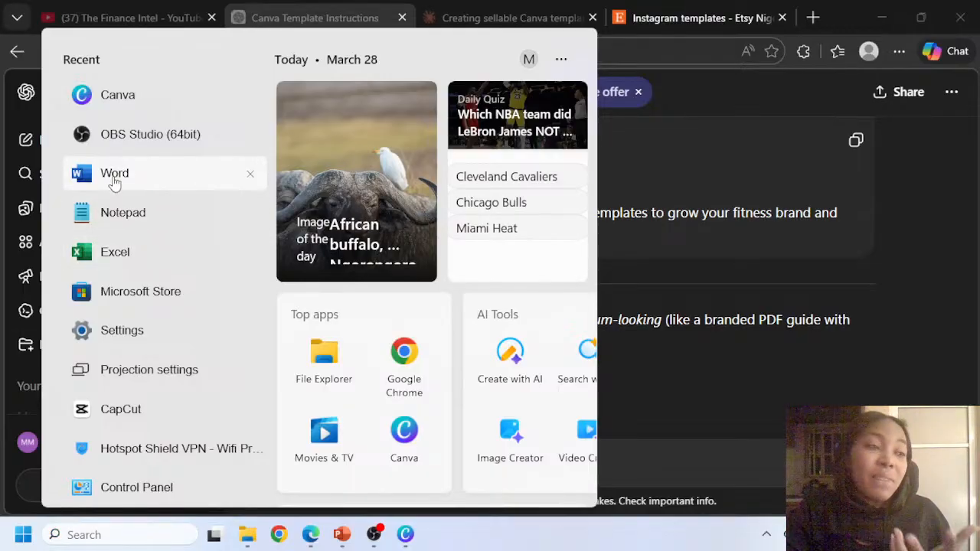
click(115, 174)
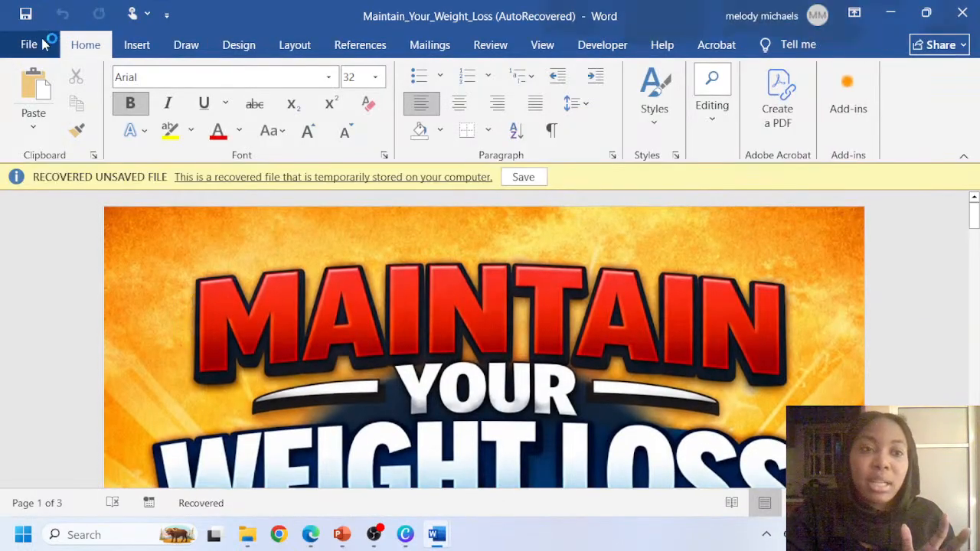
click(28, 44)
click(237, 175)
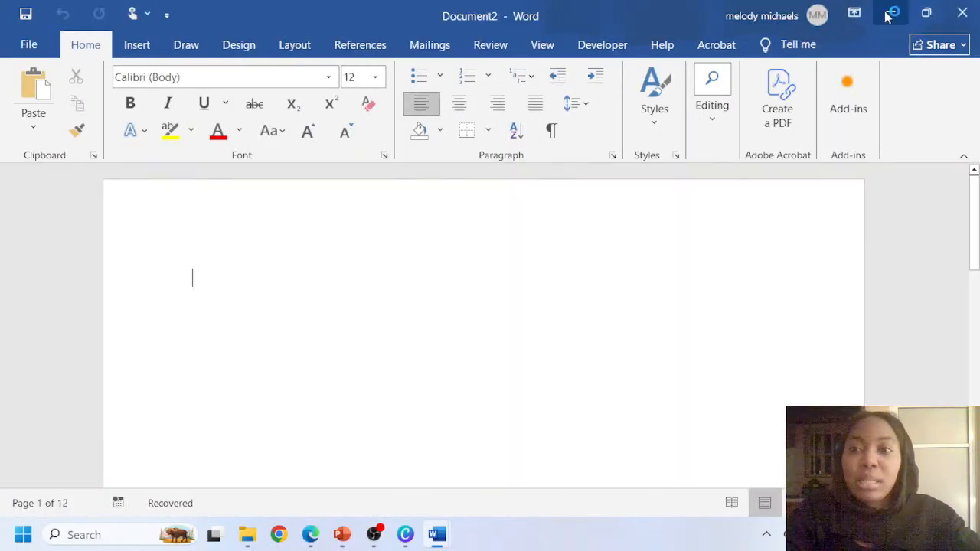
Minimise the open Word windows, keeping the Maintain_Your_Weight_Loss document open, and clear the text from the recovered Document1
click(889, 14)
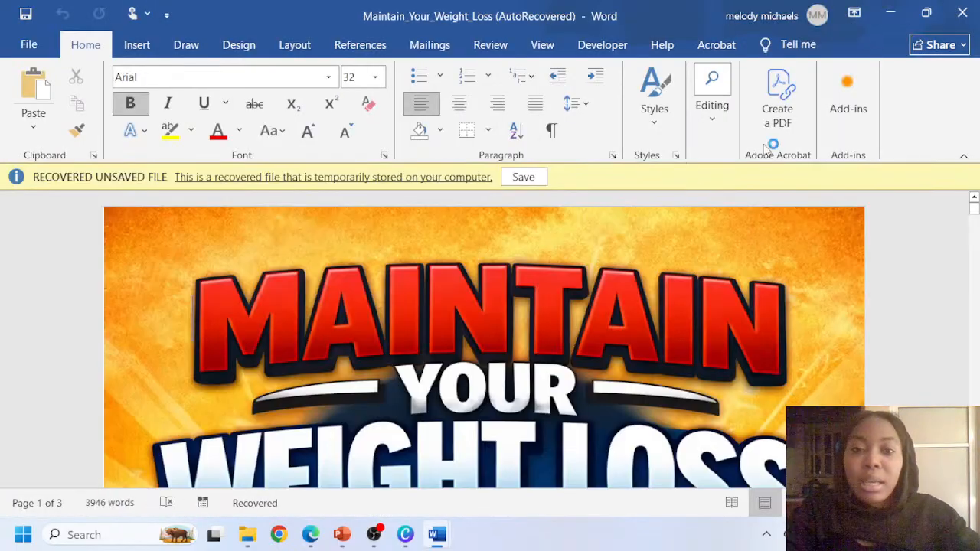
click(962, 13)
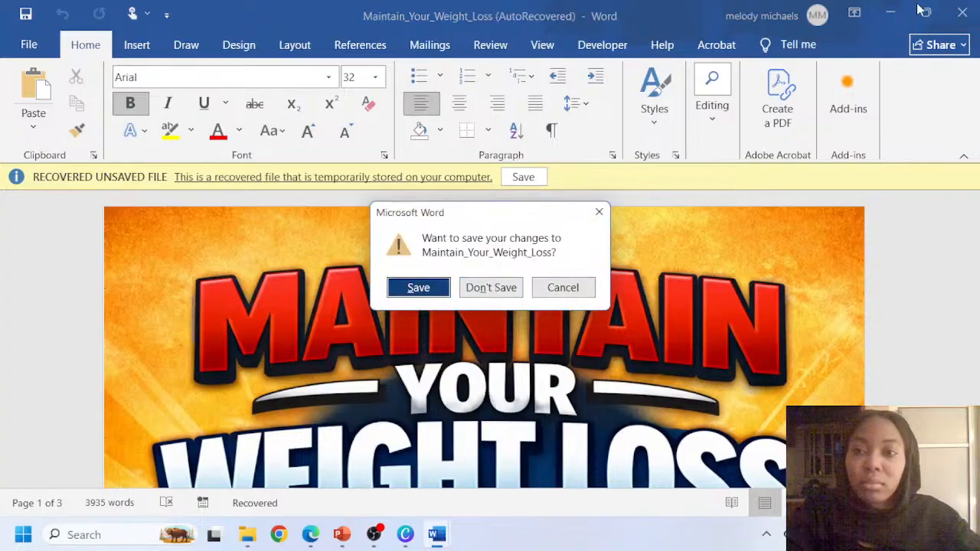
click(586, 289)
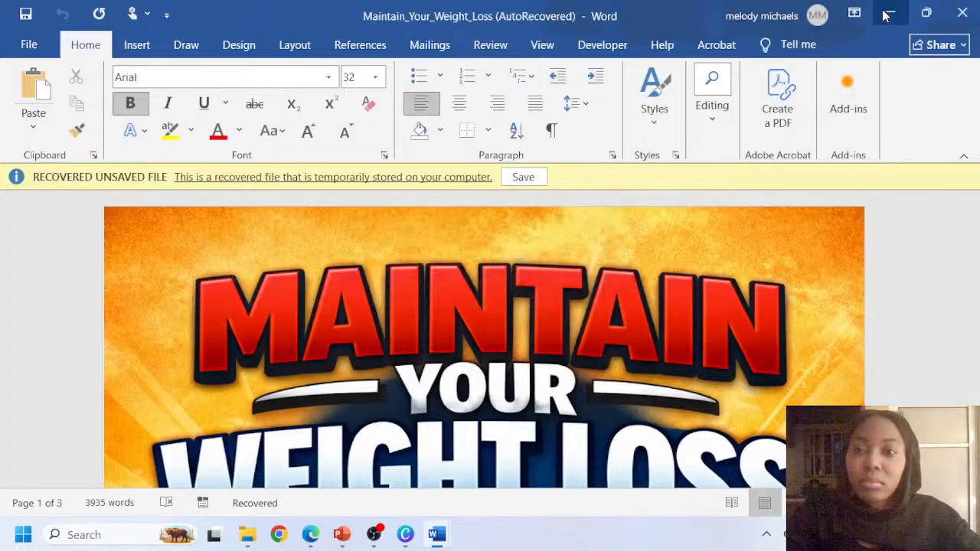
click(888, 11)
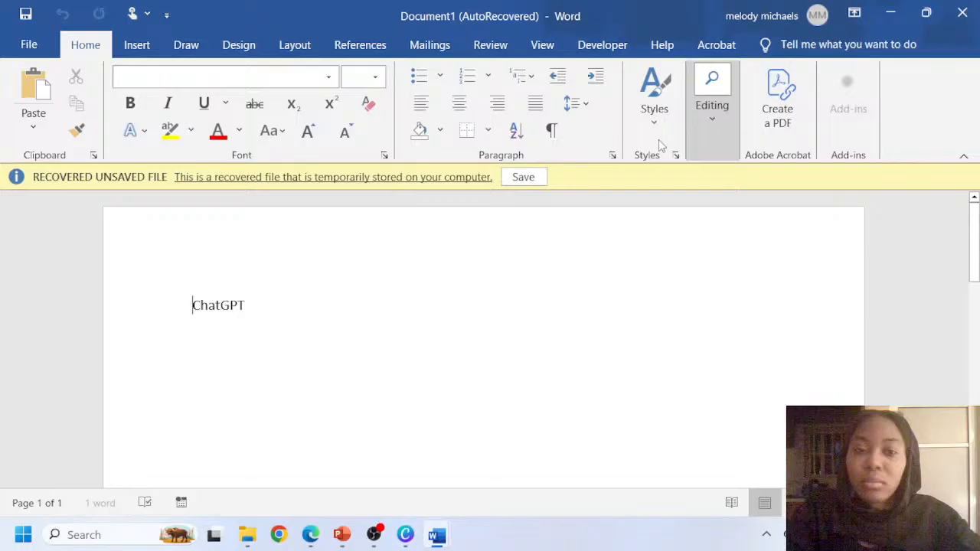
key(ctrl+a)
key(BackSpace)
click(888, 14)
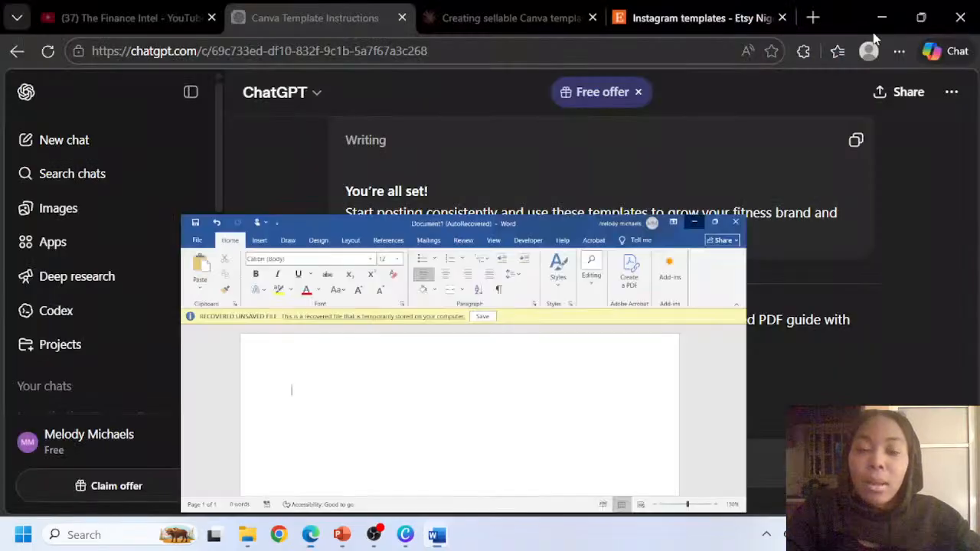
Copy ChatGPT's how-to-use write-up and paste it into the blank Word document, Document2
scroll(762, 219, up, 5)
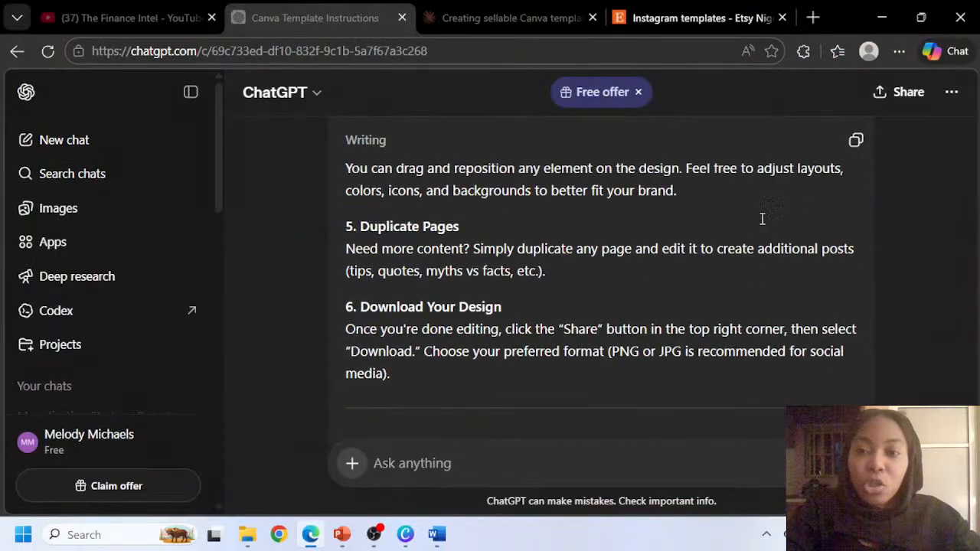
click(855, 140)
click(441, 536)
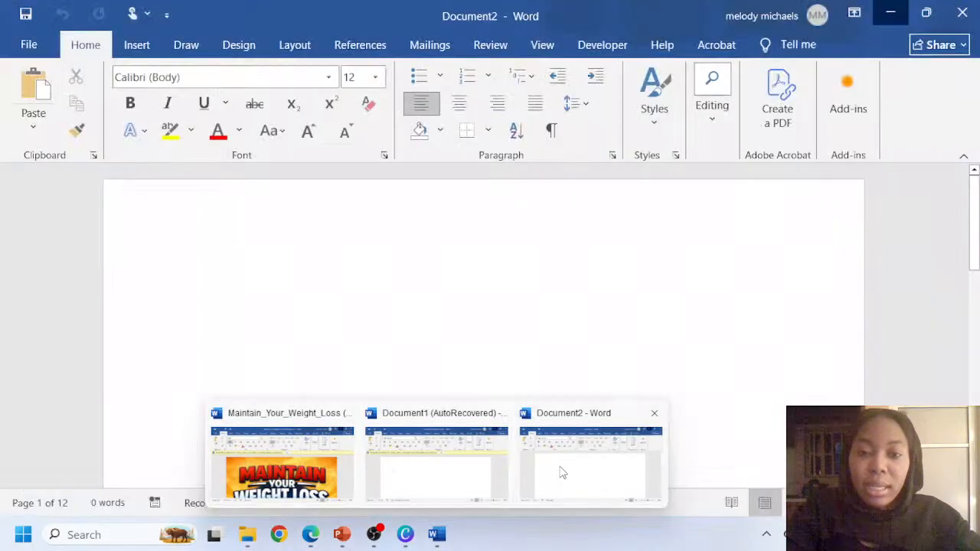
click(560, 471)
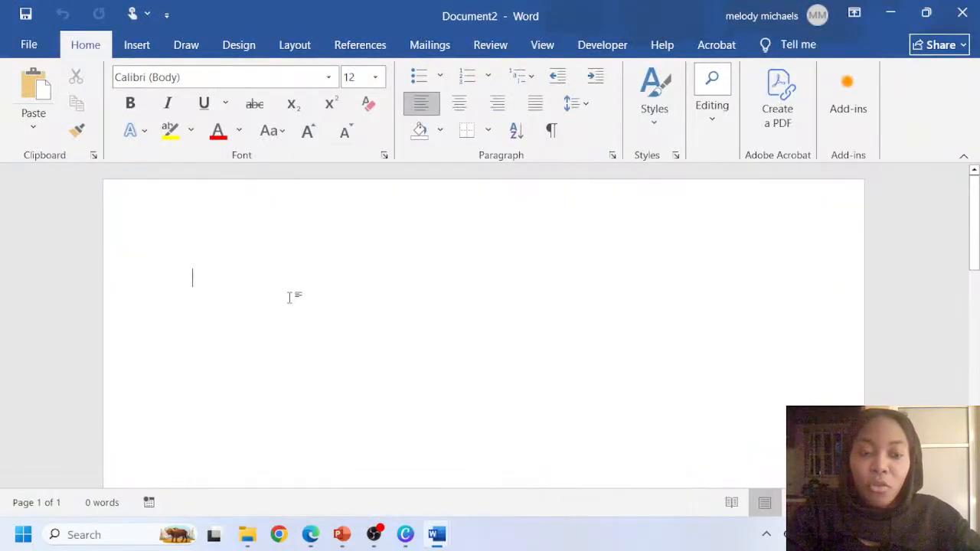
key(ctrl+v)
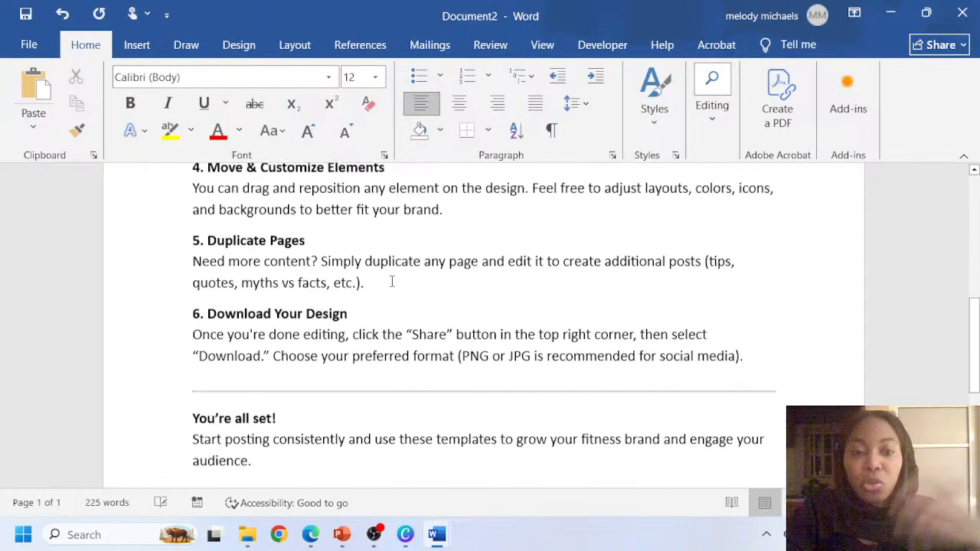
Read through the pasted how-to-use guide, checking the six numbered sections and the closing paragraph
scroll(391, 280, up, 1)
scroll(306, 425, down, 4)
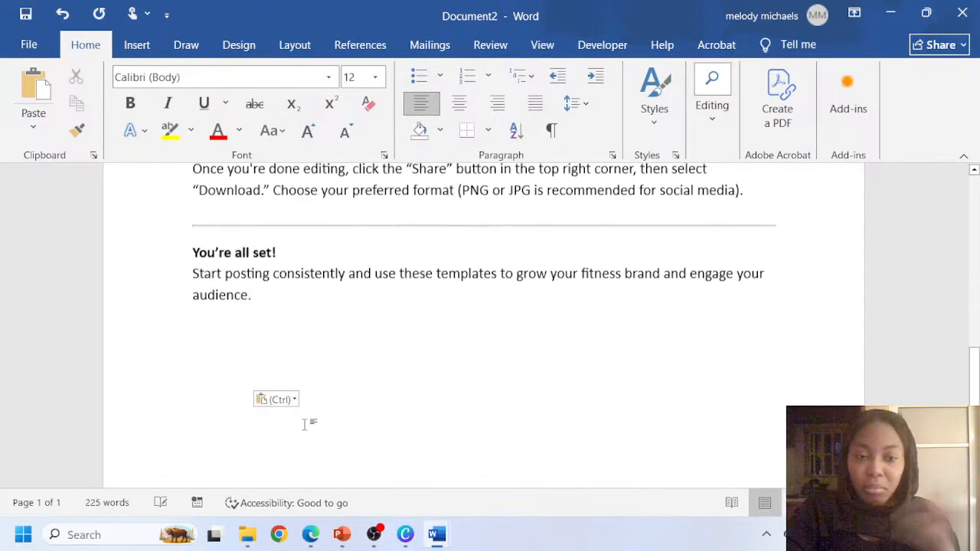
scroll(305, 418, up, 6)
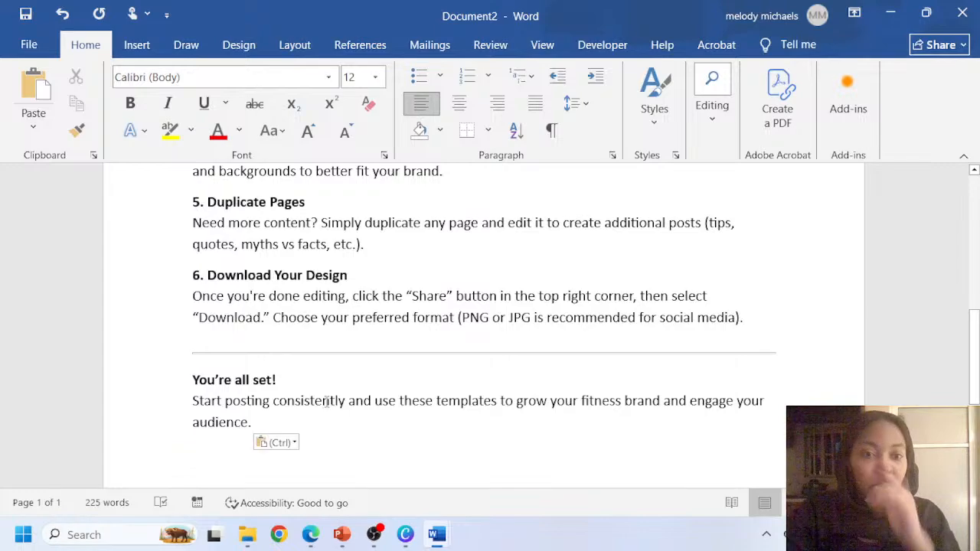
scroll(294, 374, up, 1)
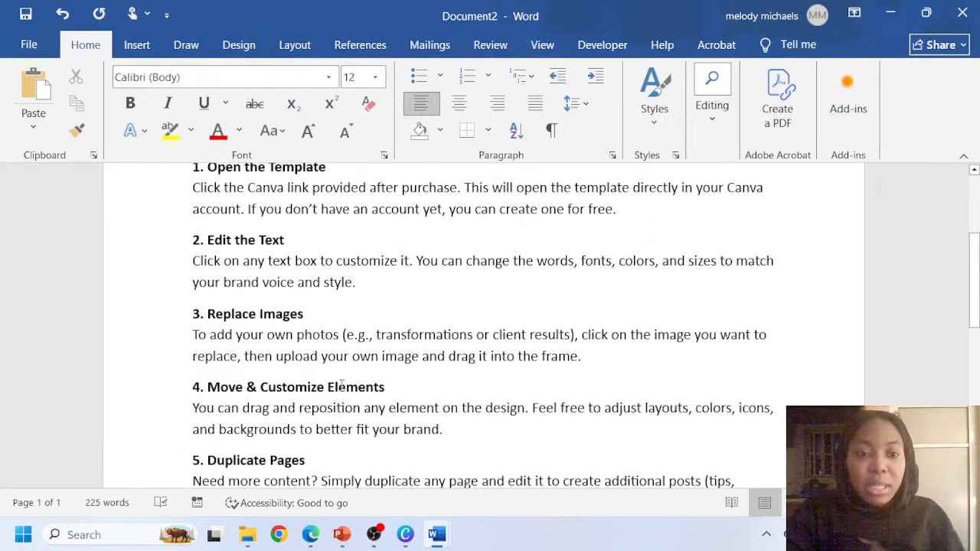
scroll(324, 396, down, 2)
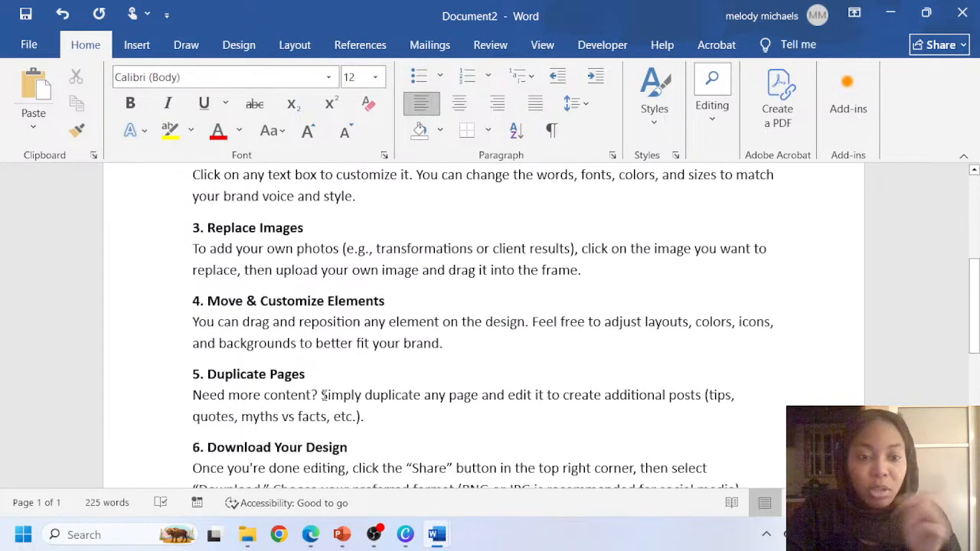
scroll(324, 396, down, 1)
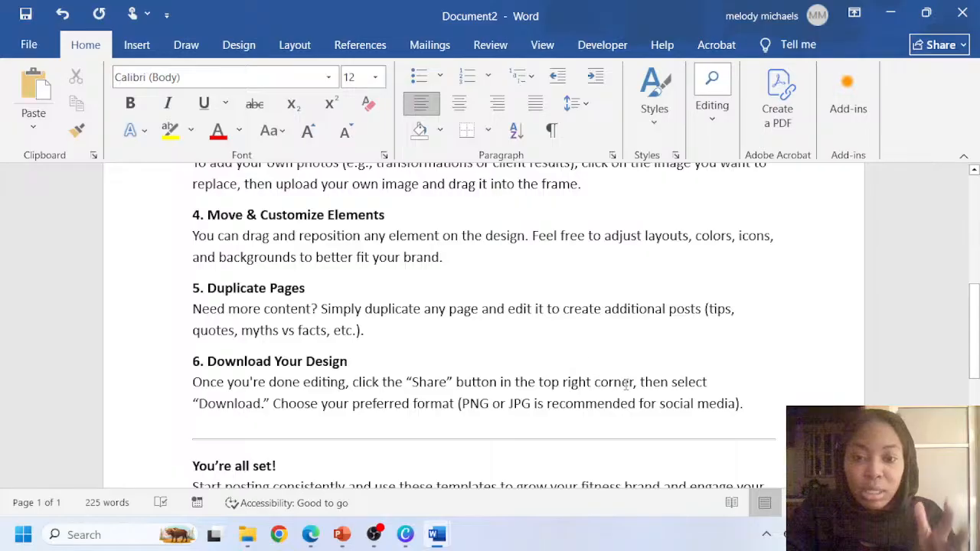
scroll(626, 384, down, 2)
scroll(401, 420, up, 1)
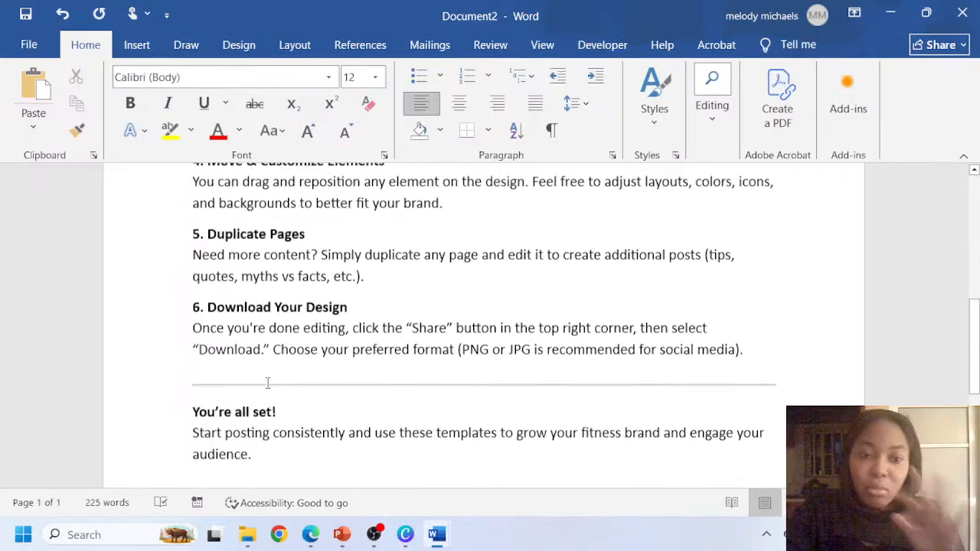
scroll(268, 383, up, 6)
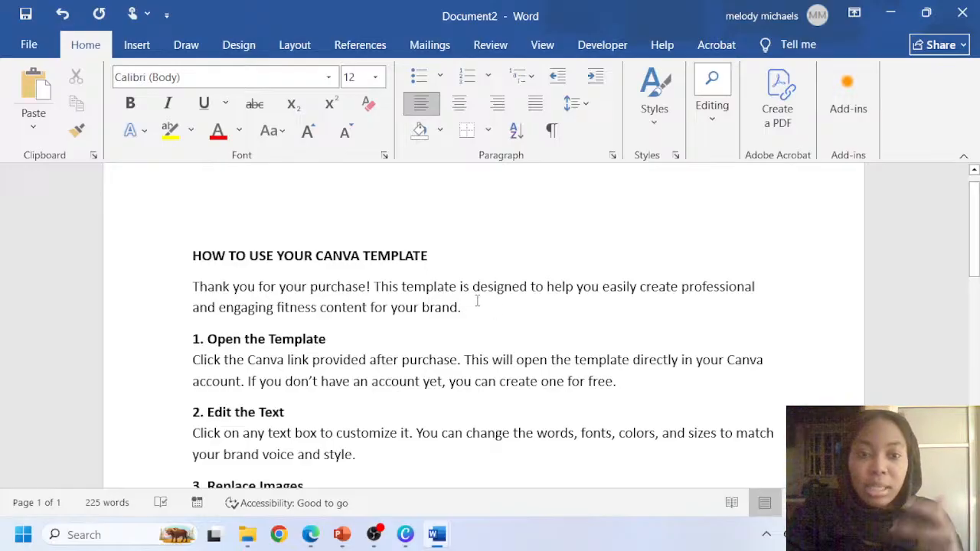
Insert a new line below the thank-you paragraph and write "Here is the canva template"
key(Return)
key(Return)
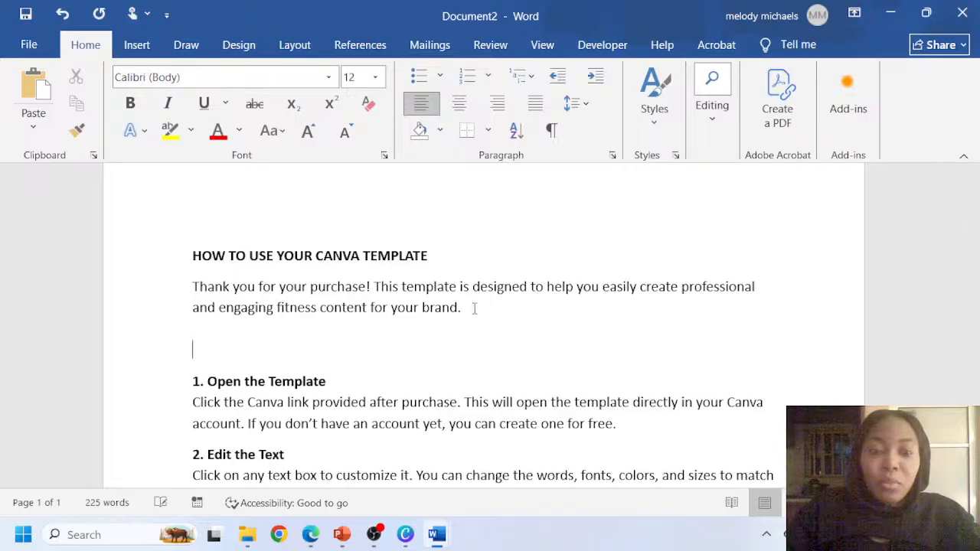
text(yO)
key(BackSpace)
key(BackSpace)
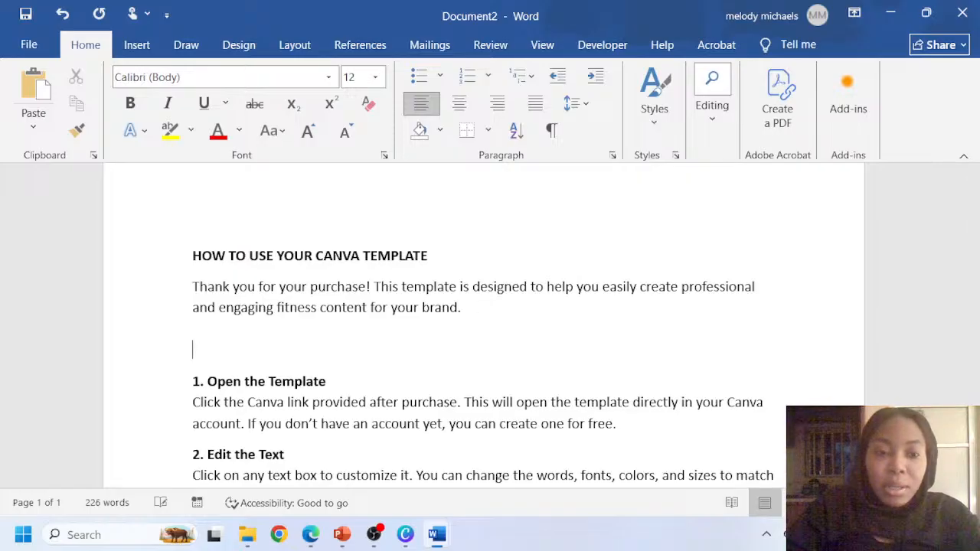
text(hERE is the can)
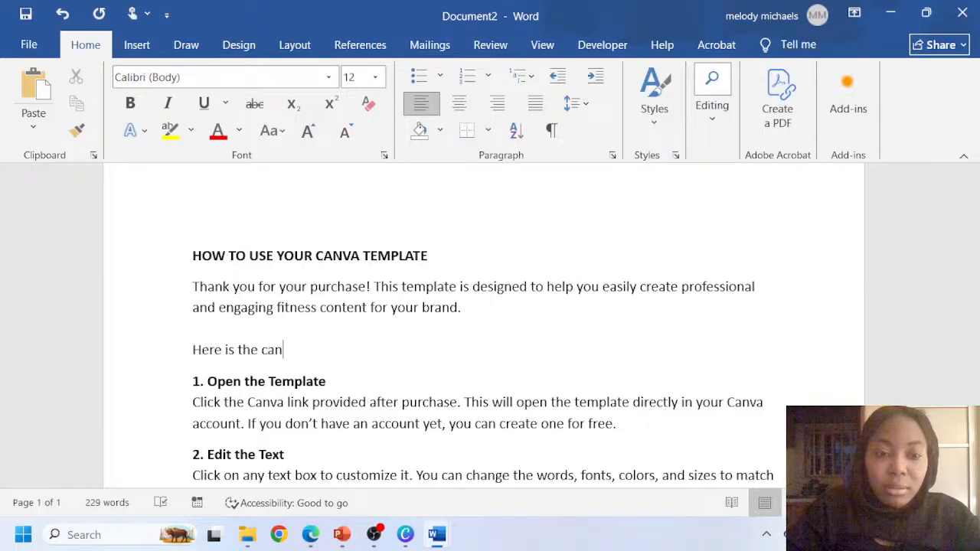
text(va te)
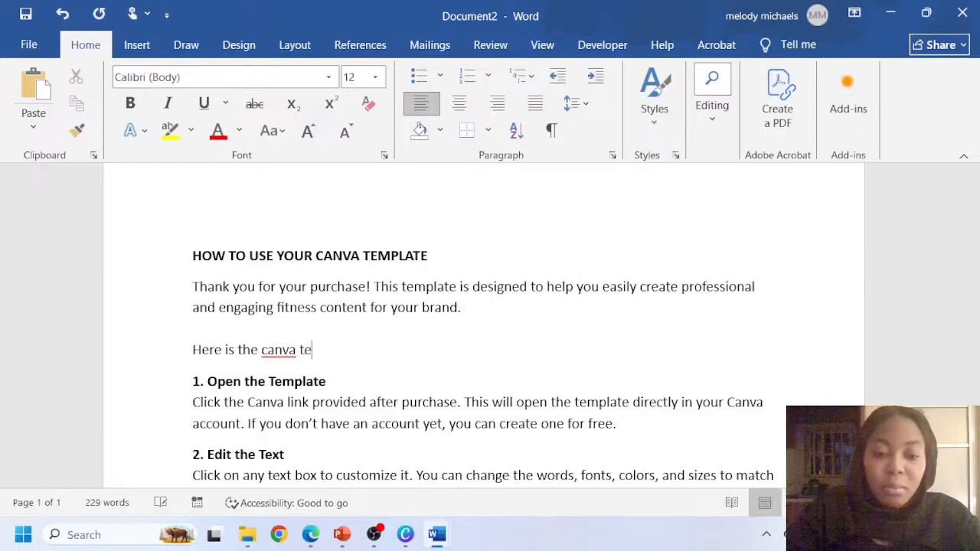
text(mplate)
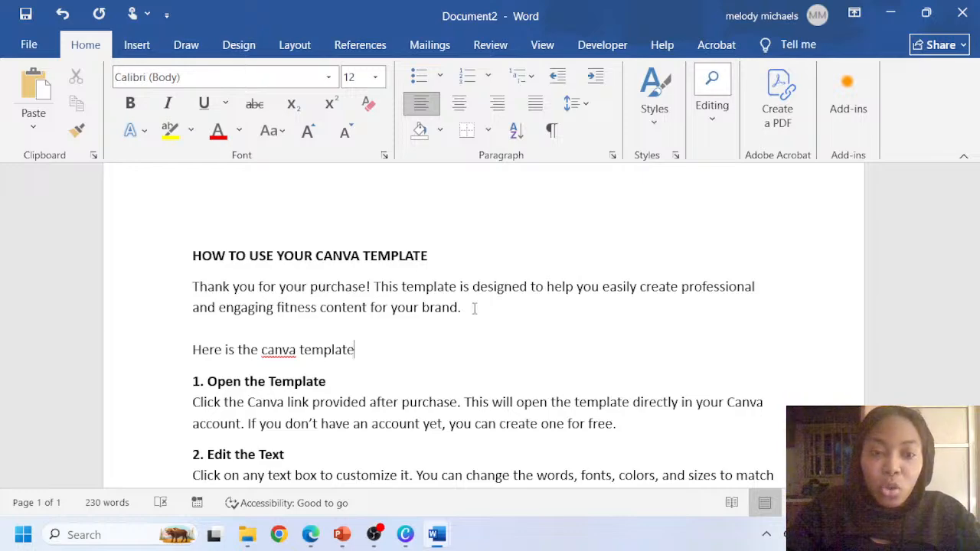
Replace the line below the thank-you paragraph with "You can download the canva template here"
key(BackSpace)
key(BackSpace)
key(BackSpace)
key(BackSpace)
key(BackSpace)
key(BackSpace)
key(BackSpace)
key(BackSpace)
key(BackSpace)
key(BackSpace)
key(BackSpace)
key(BackSpace)
key(BackSpace)
key(BackSpace)
key(BackSpace)
key(BackSpace)
key(BackSpace)
key(BackSpace)
key(BackSpace)
key(BackSpace)
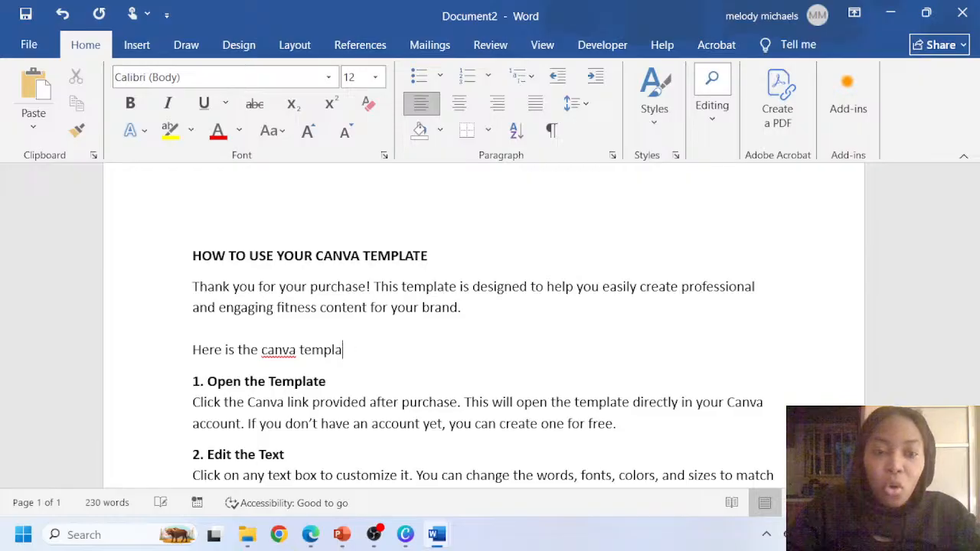
key(BackSpace)
key(BackSpace)
key(BackSpace)
key(BackSpace)
key(BackSpace)
key(BackSpace)
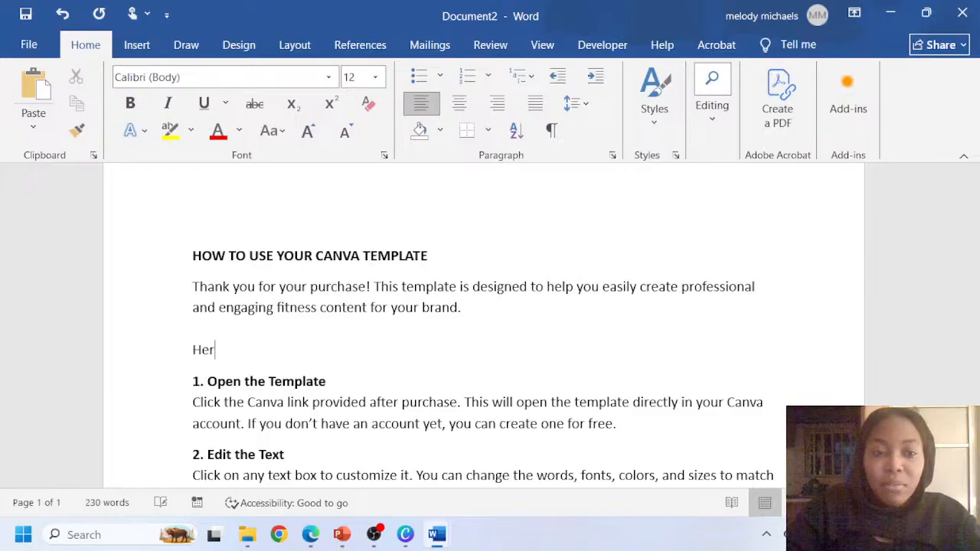
text(You c)
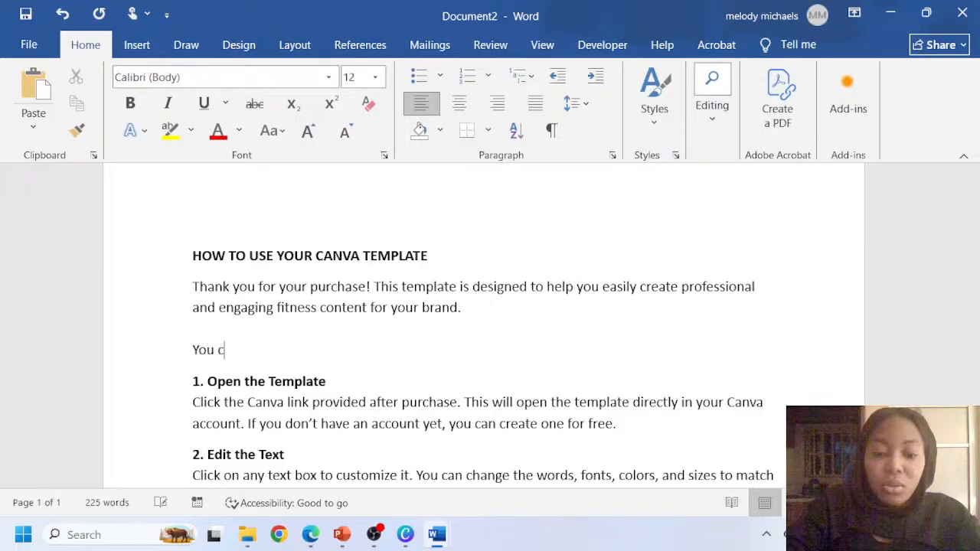
text(an down)
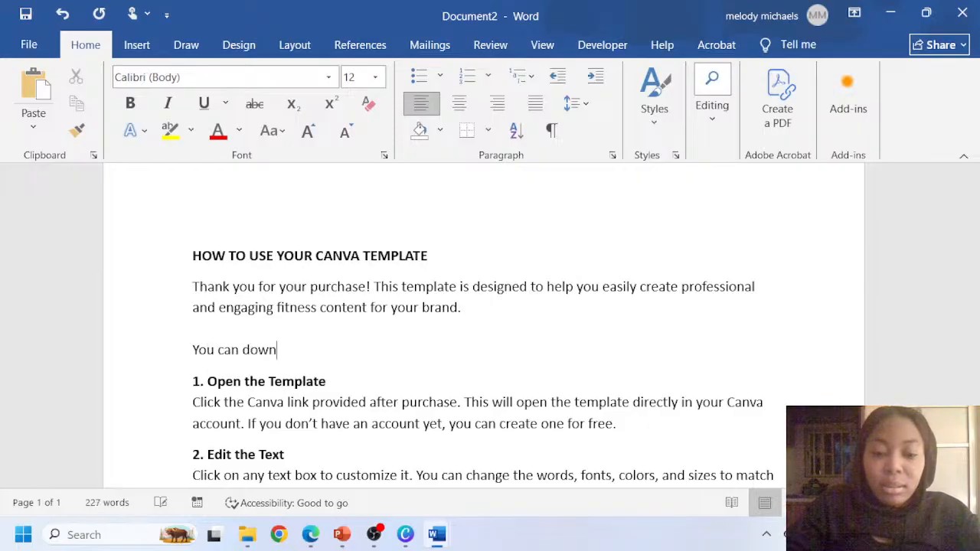
text(load )
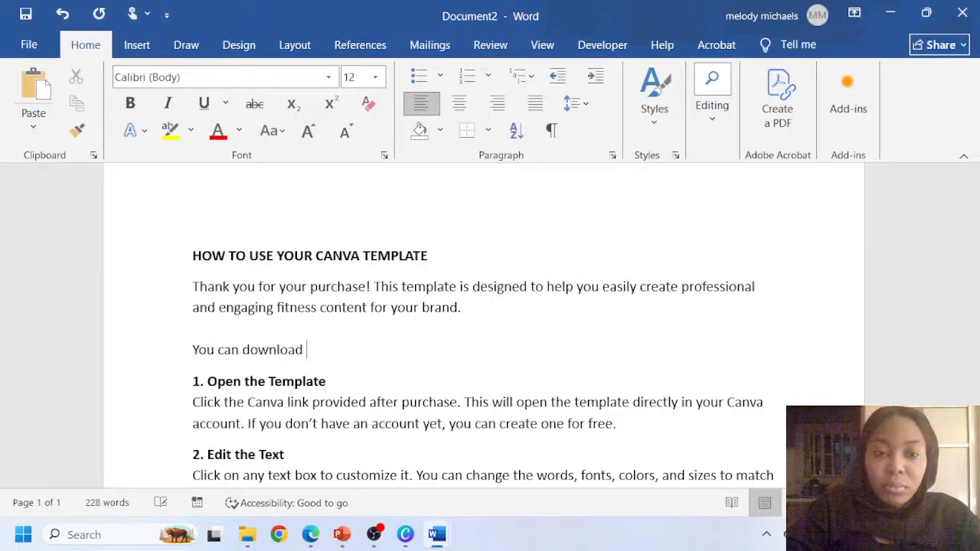
text(he canv)
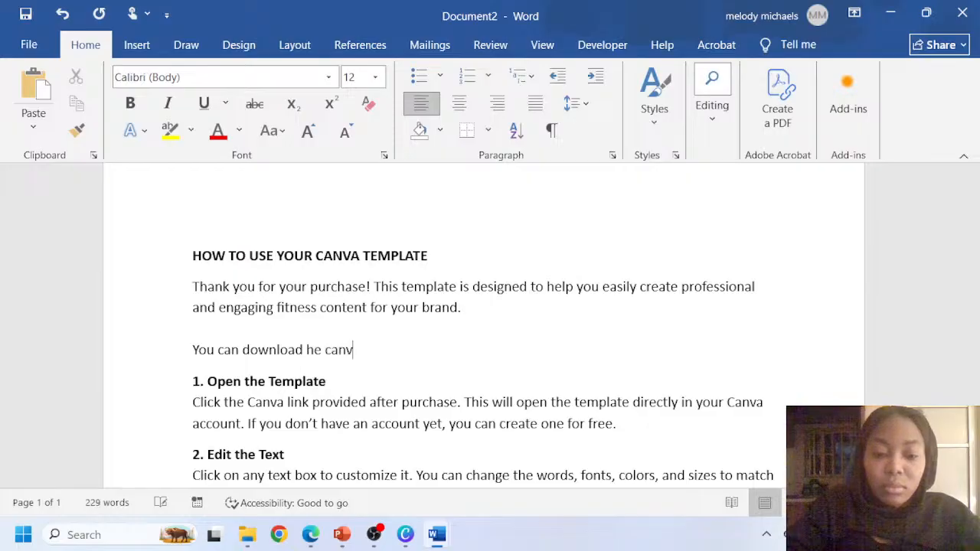
text(a template )
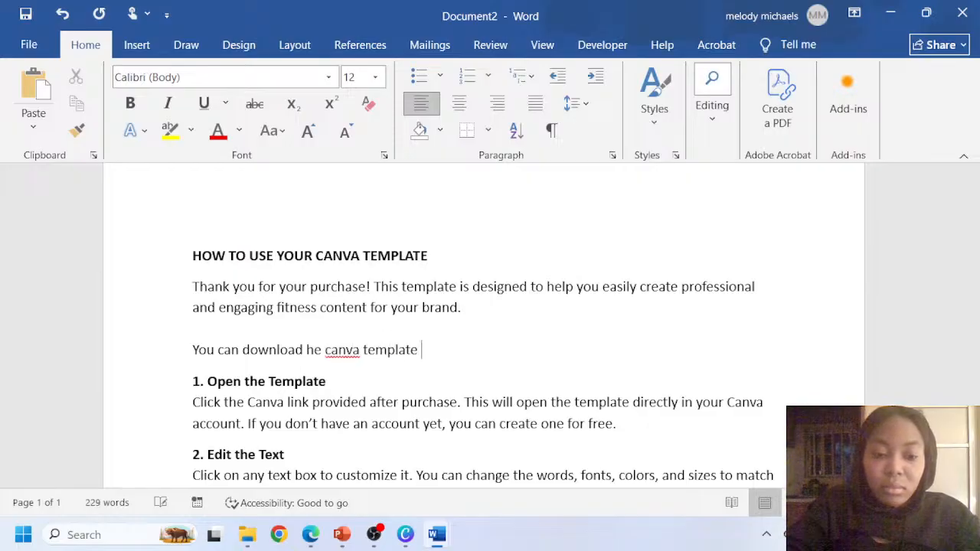
text(here)
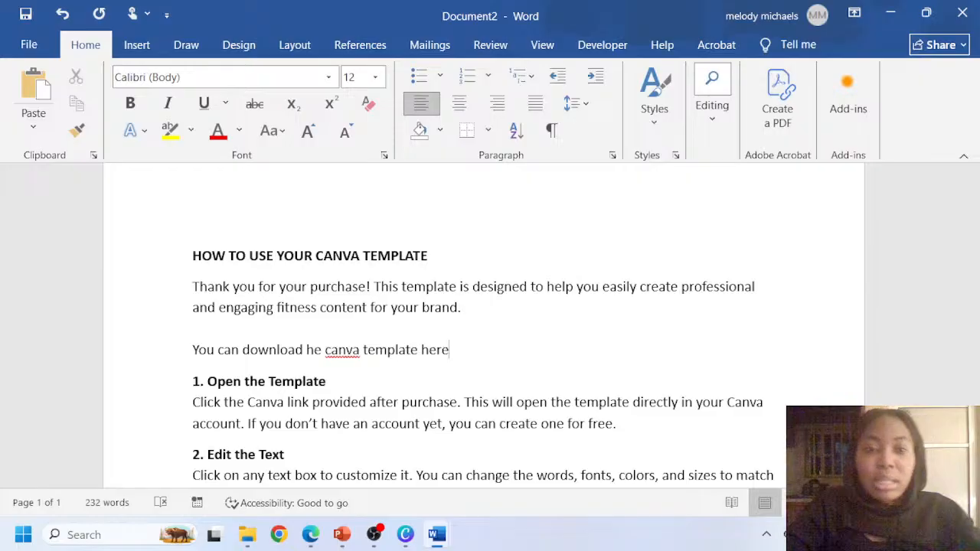
click(307, 350)
text(t)
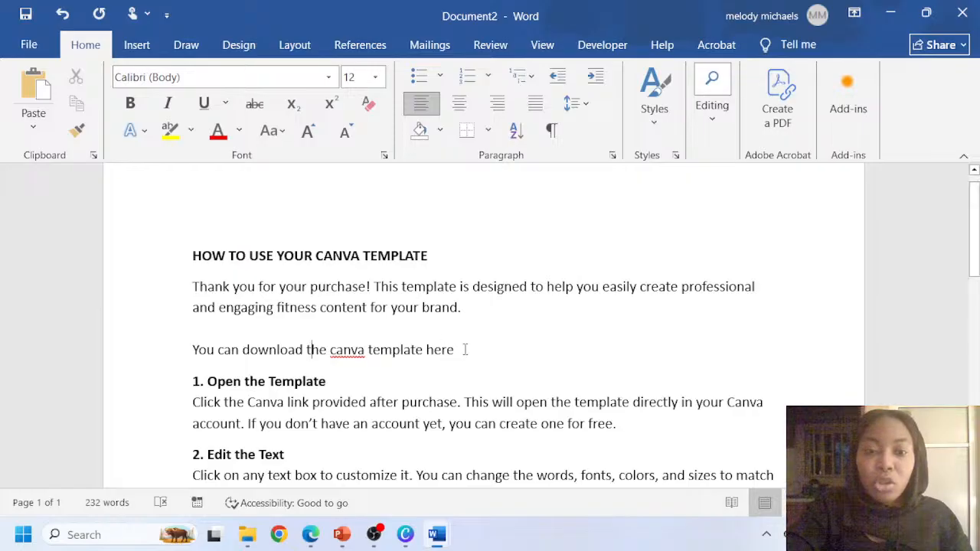
Select the word "here" at the end of the download line and bring up the link options
drag(459, 355, 426, 354)
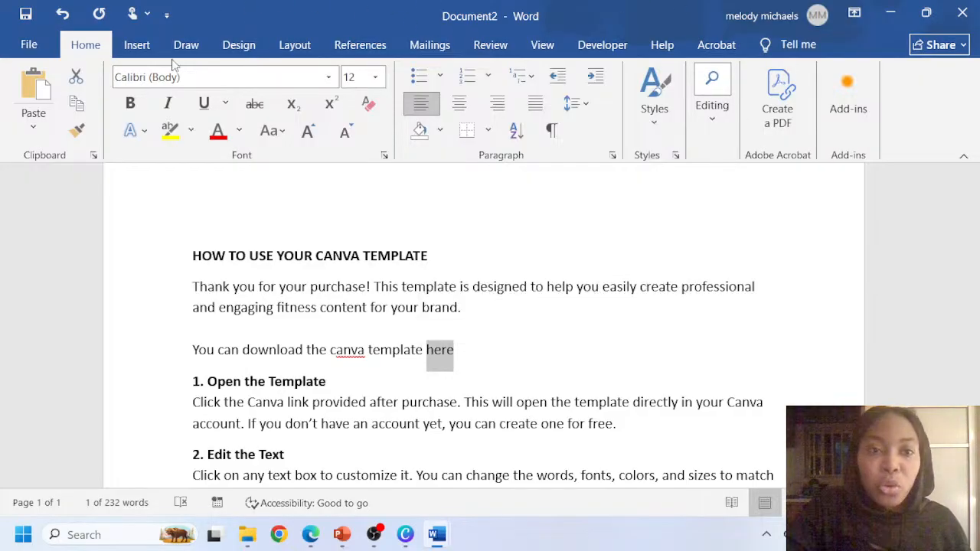
click(135, 49)
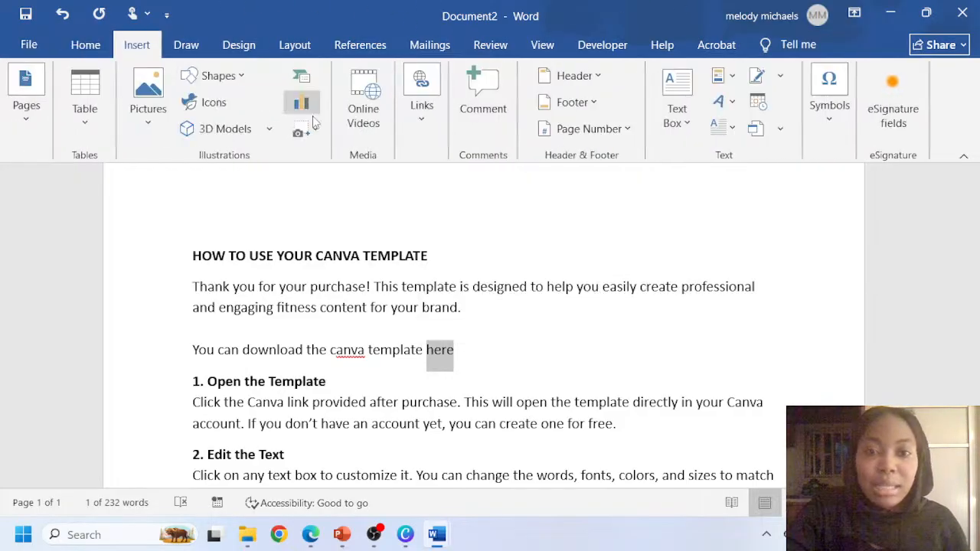
click(417, 112)
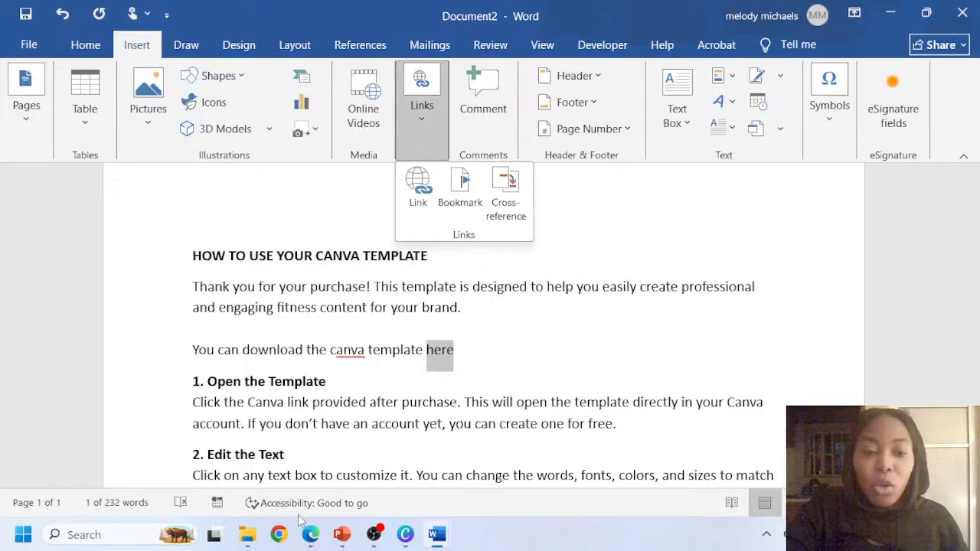
Switch to Canva, create a public template link for the fitness template pack design, and copy it
mouse_move(411, 534)
click(406, 476)
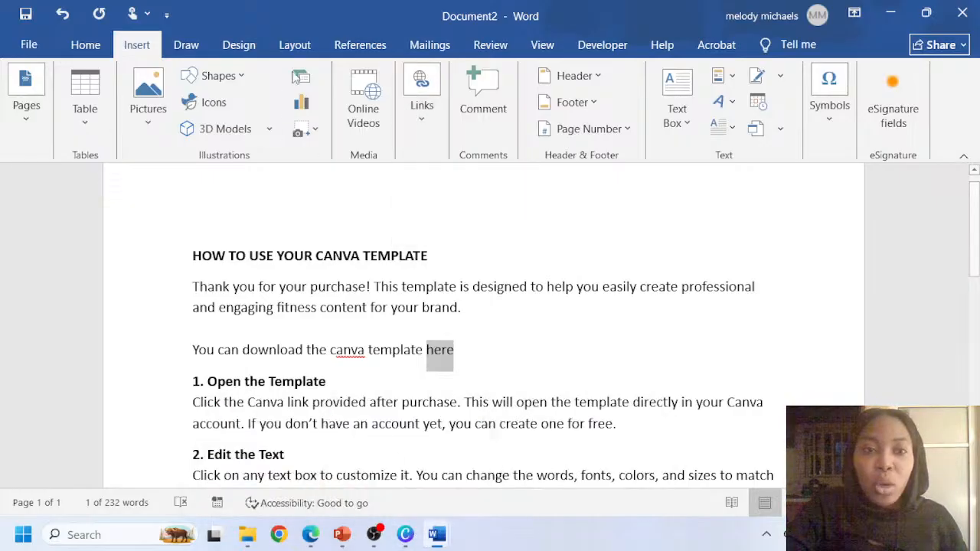
click(405, 535)
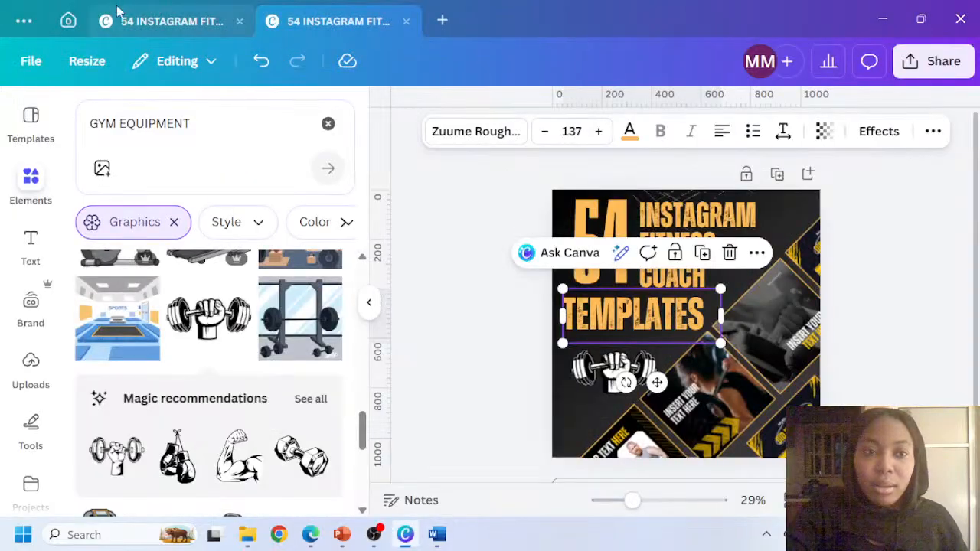
click(134, 23)
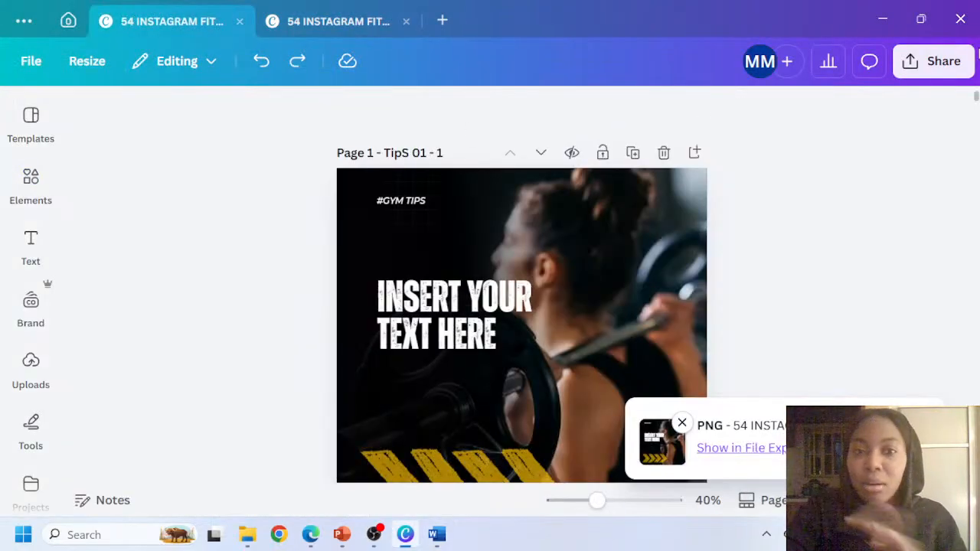
click(933, 62)
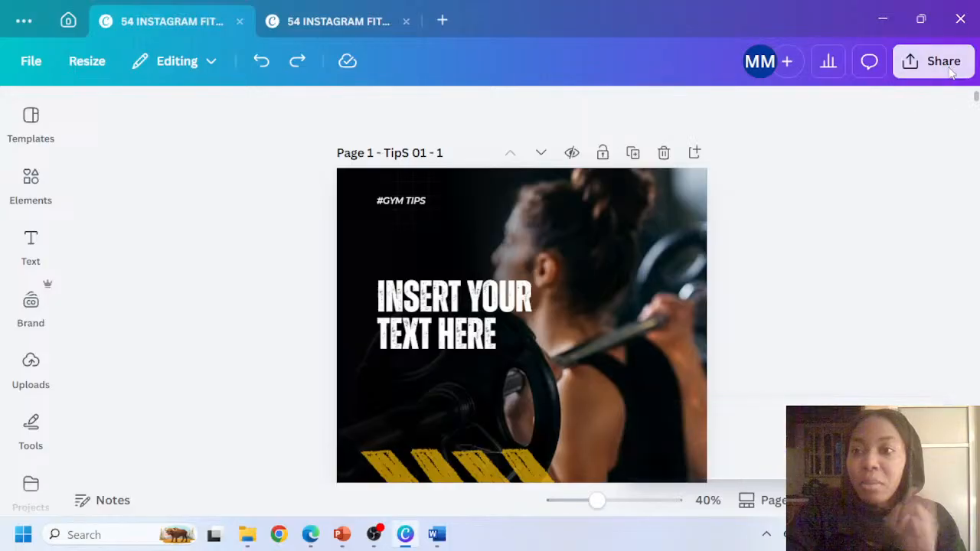
scroll(766, 366, down, 3)
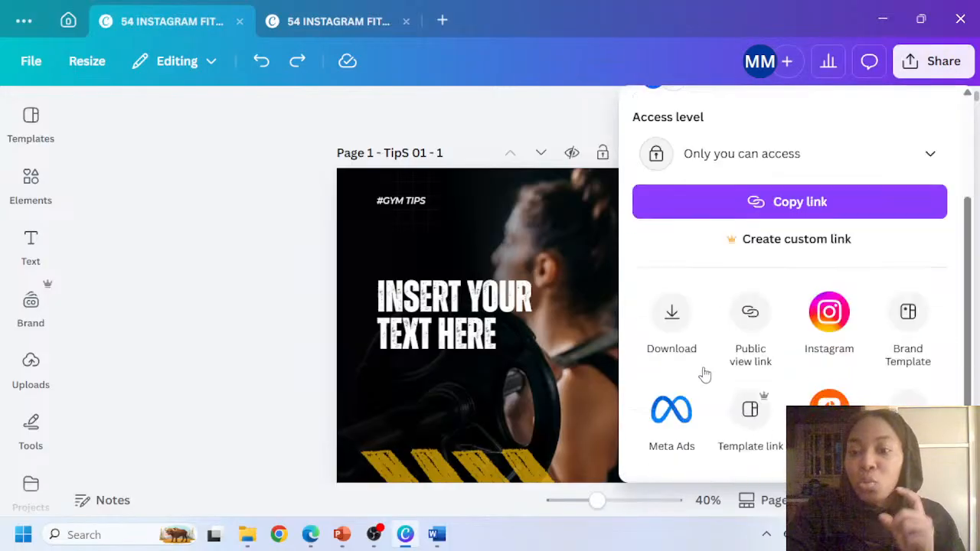
click(756, 421)
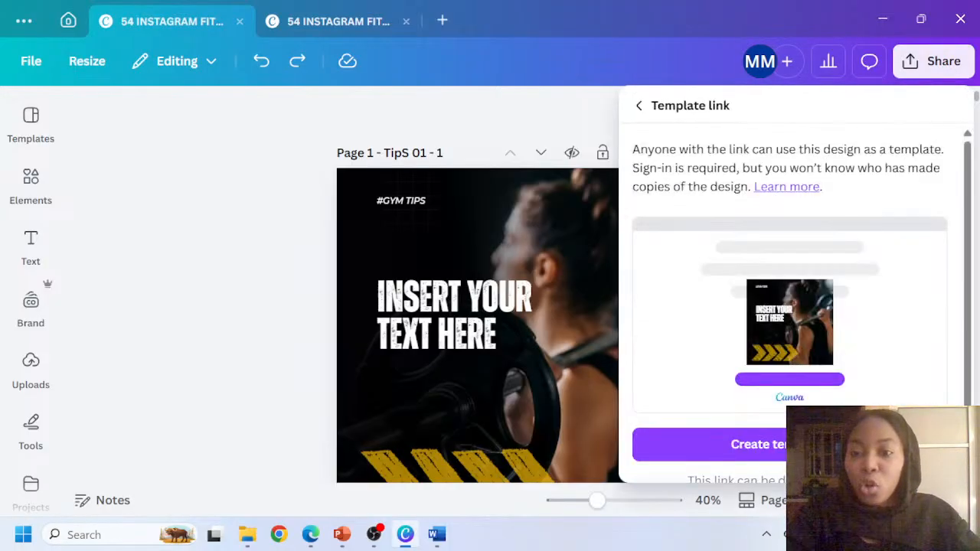
click(789, 445)
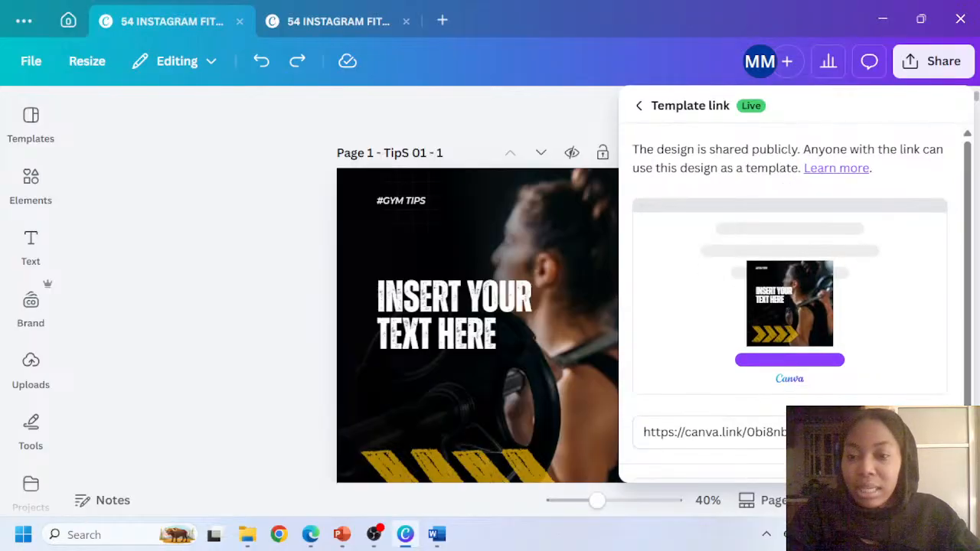
click(903, 432)
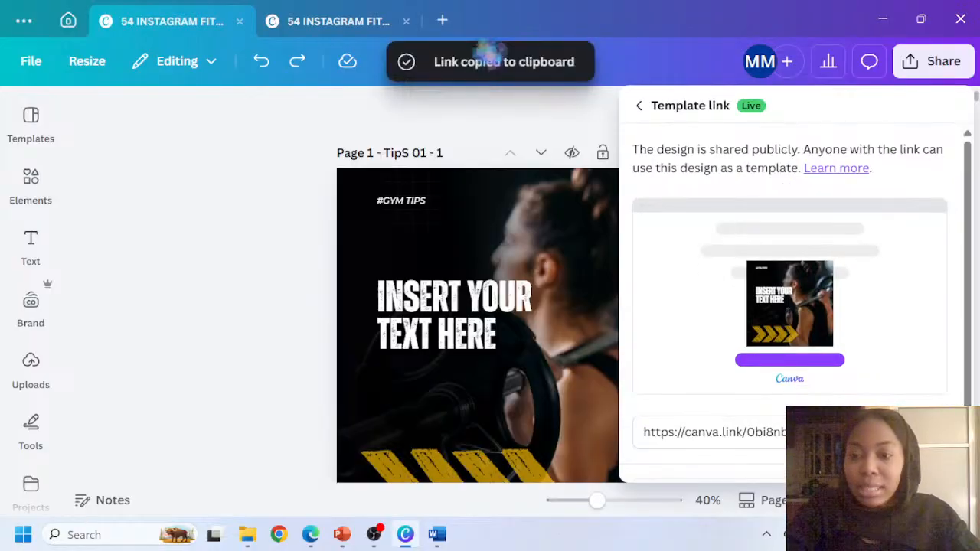
Back in Word's Document2, hyperlink "here" to the copied Canva template link and change "the" to "your" in that line
mouse_move(437, 535)
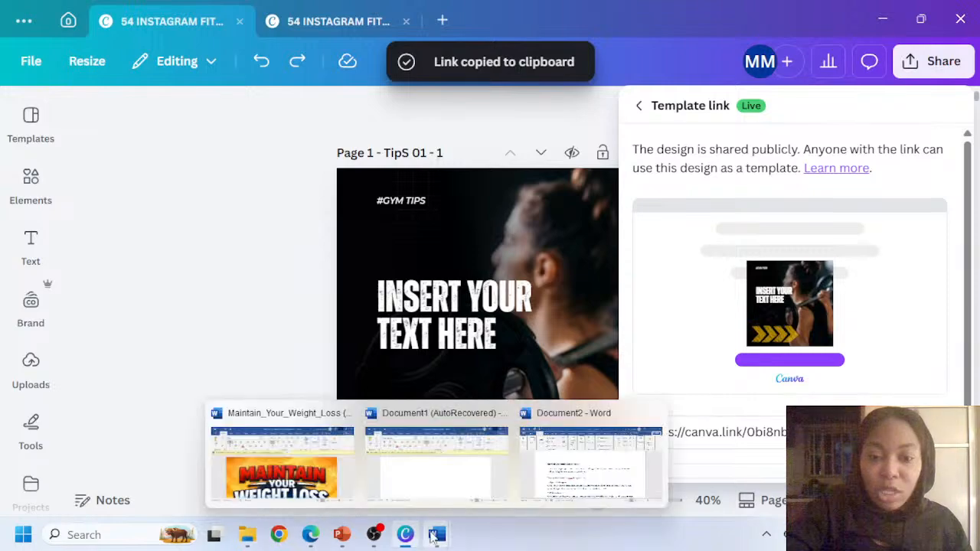
click(564, 487)
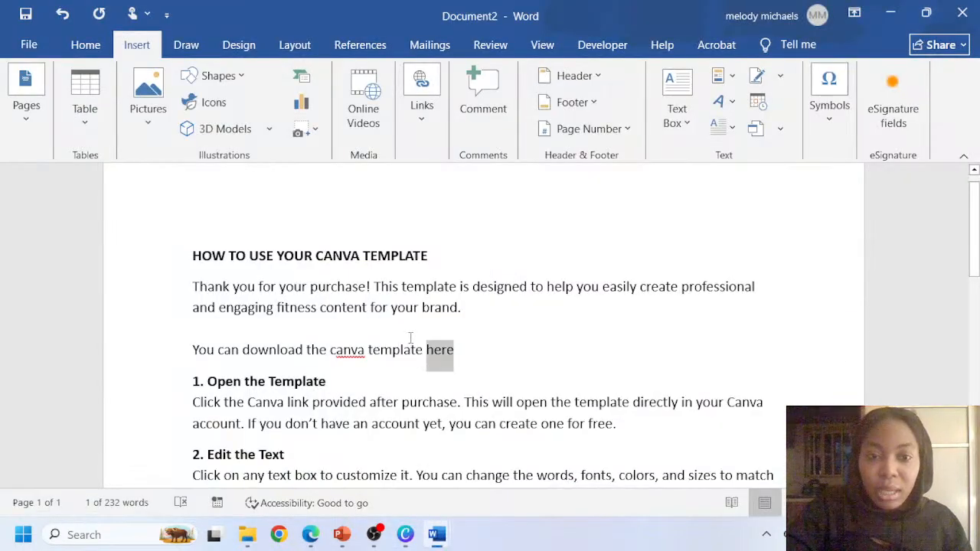
click(421, 98)
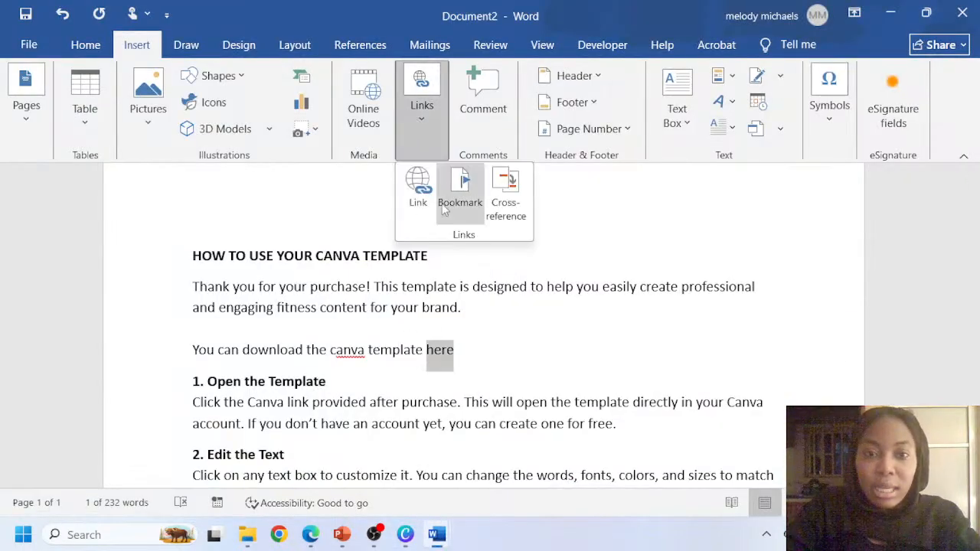
click(418, 188)
click(551, 372)
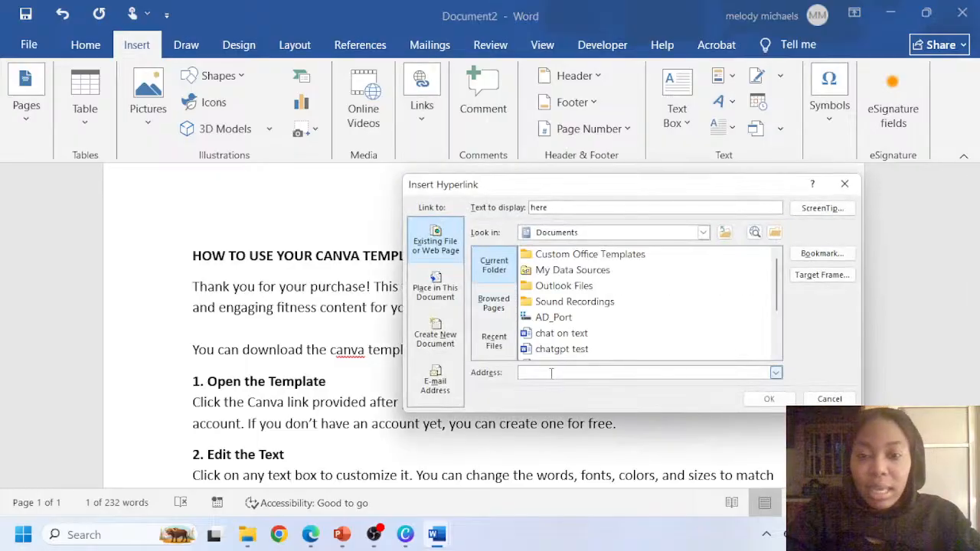
key(ctrl+v)
click(767, 399)
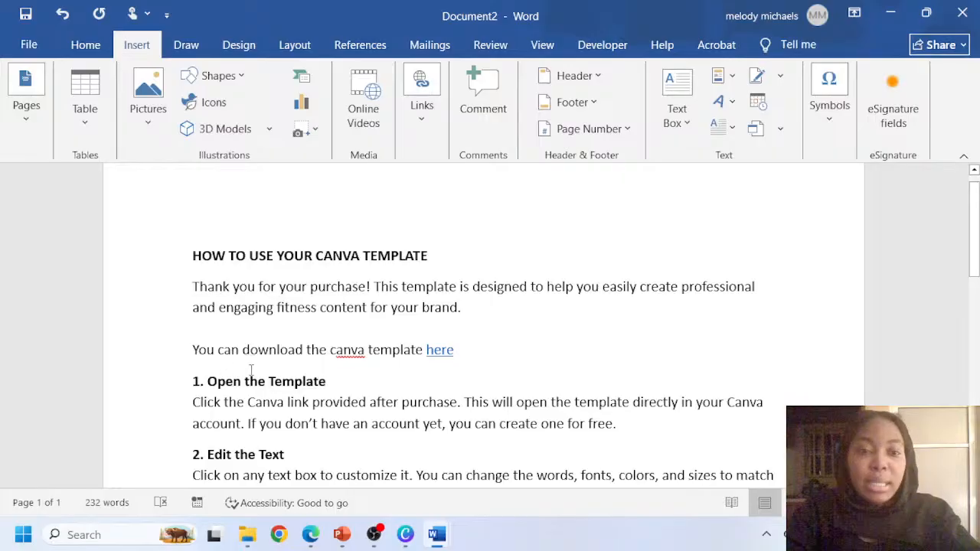
double_click(308, 355)
text(your)
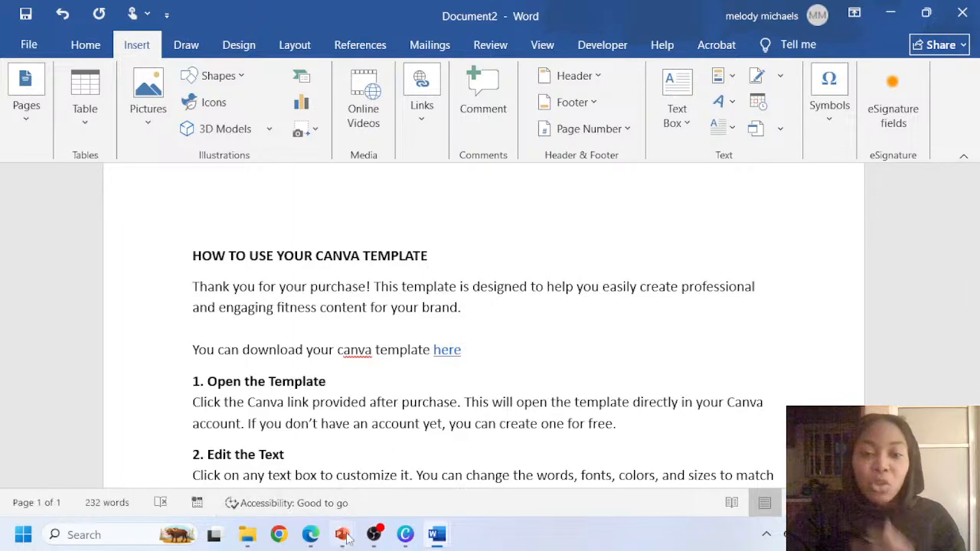
Switch to the canva_templates_presentation slide show in PowerPoint and advance to the Pricing & Packaging slide
mouse_move(341, 534)
click(277, 452)
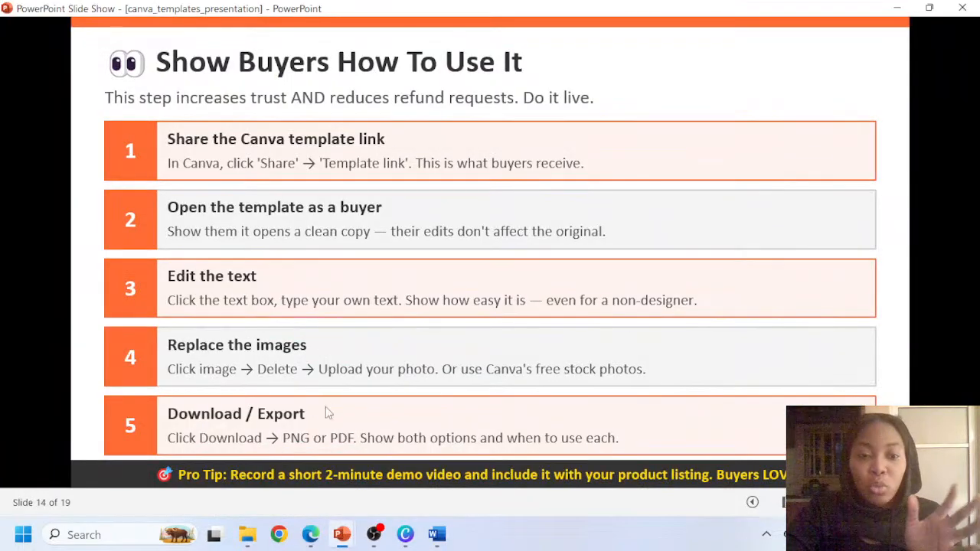
click(342, 396)
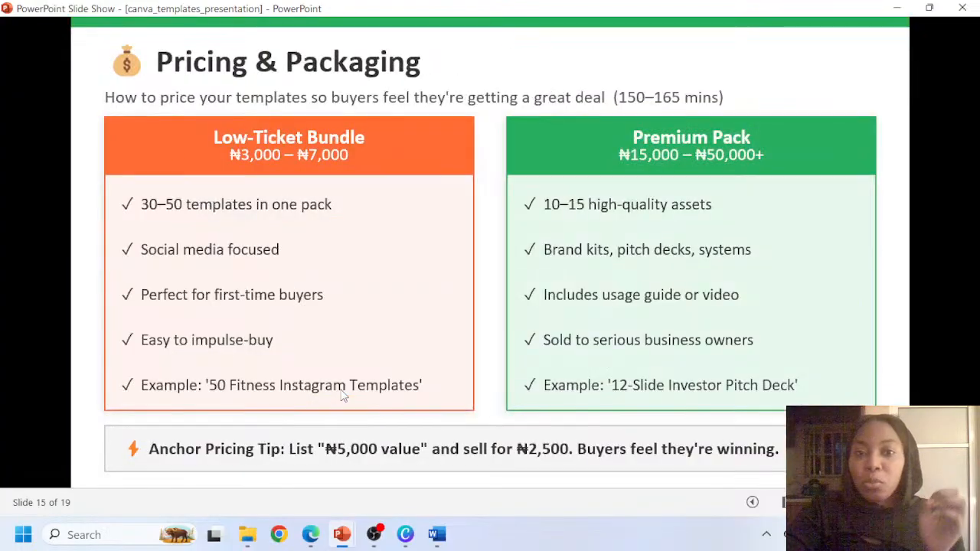